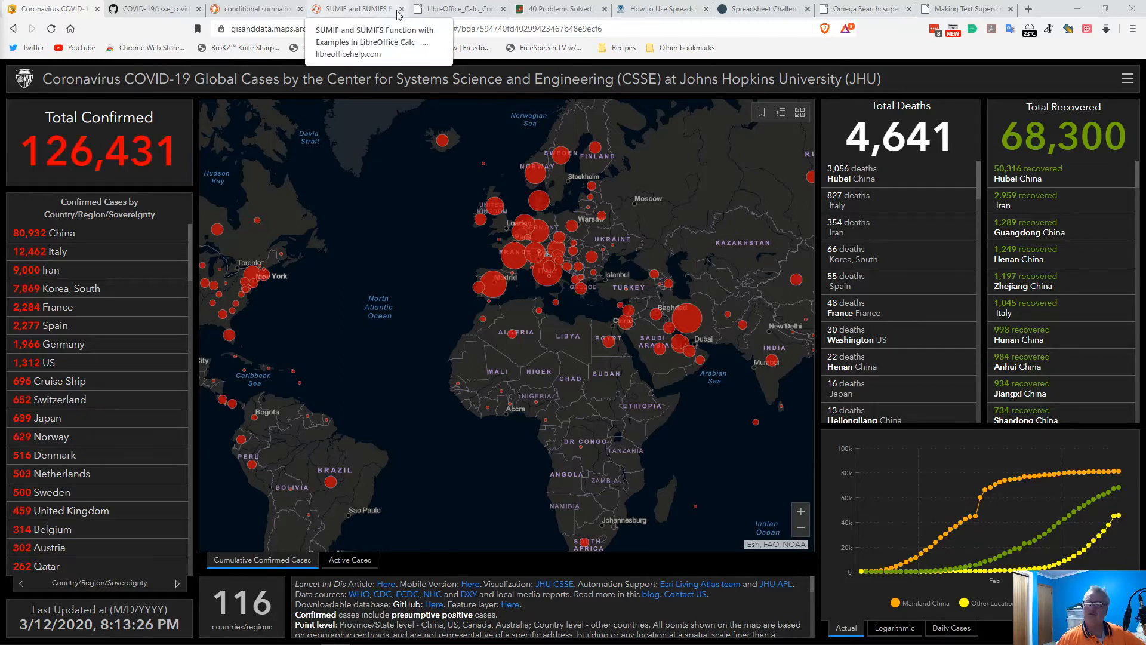
# - Close the old GitHub tab and open the dashboard's downloadable GitHub database in a new tab
pyautogui.moveTo(335, 643)
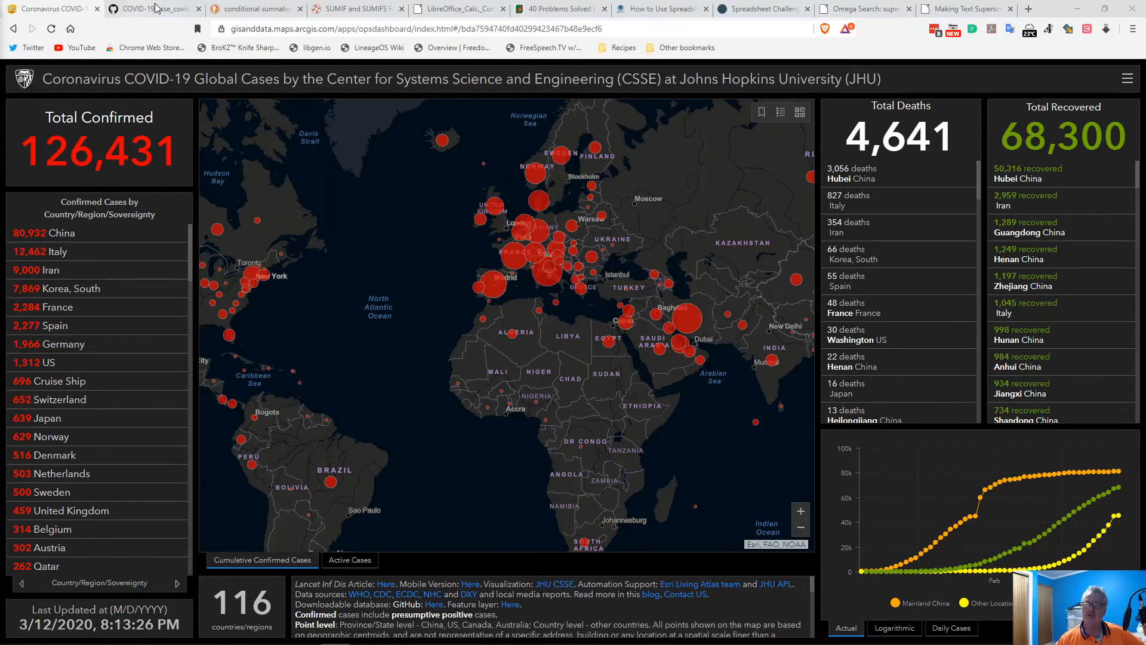
pyautogui.click(196, 9)
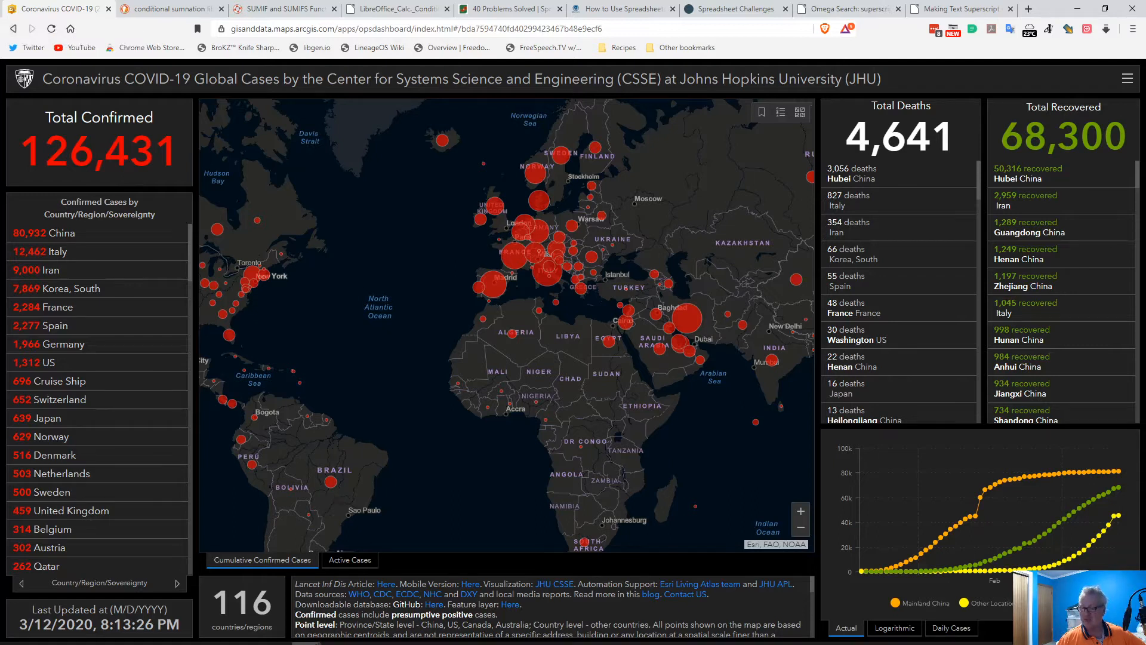
pyautogui.moveTo(278, 643)
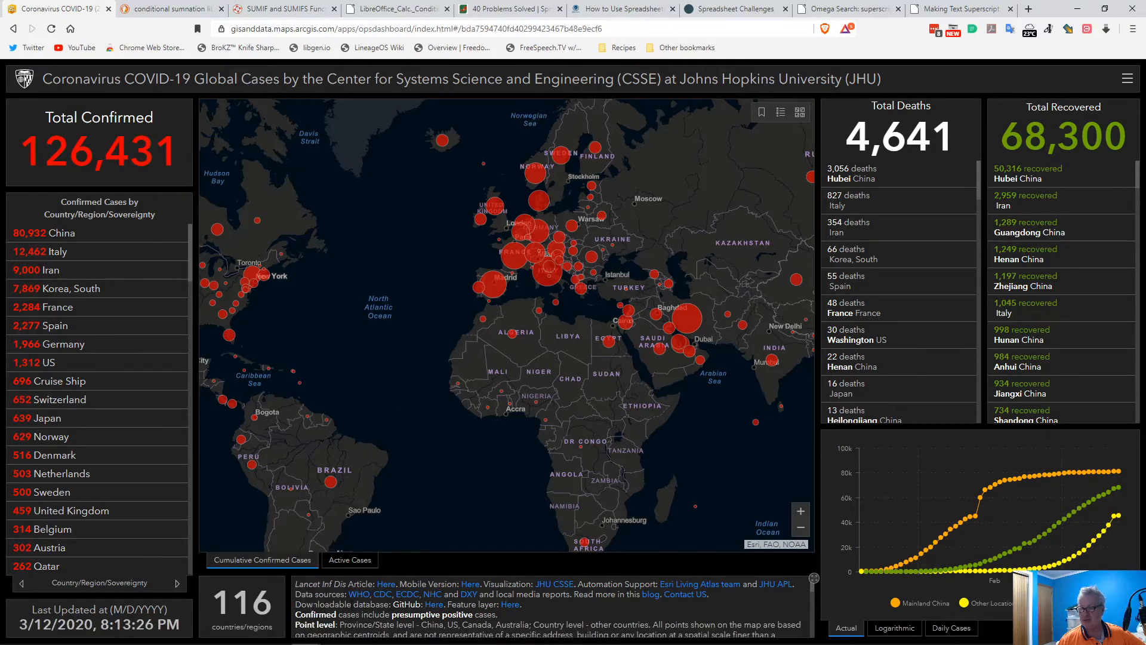
pyautogui.moveTo(295, 604); pyautogui.dragTo(536, 604)
pyautogui.click(550, 607)
pyautogui.middleClick(432, 606)
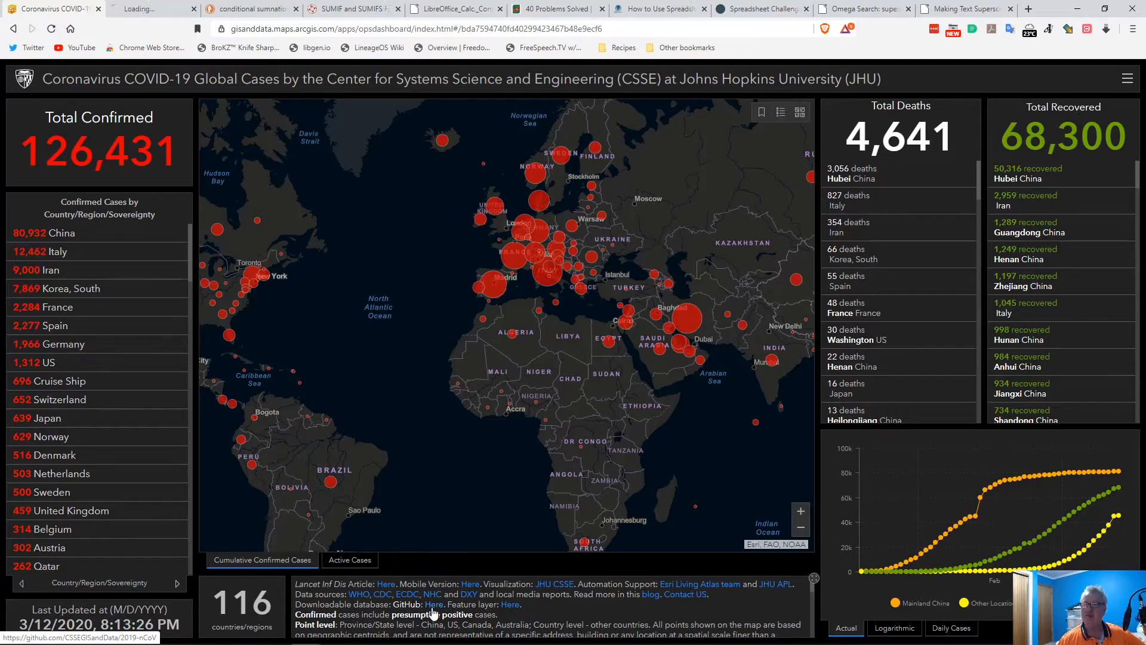
pyautogui.click(150, 10)
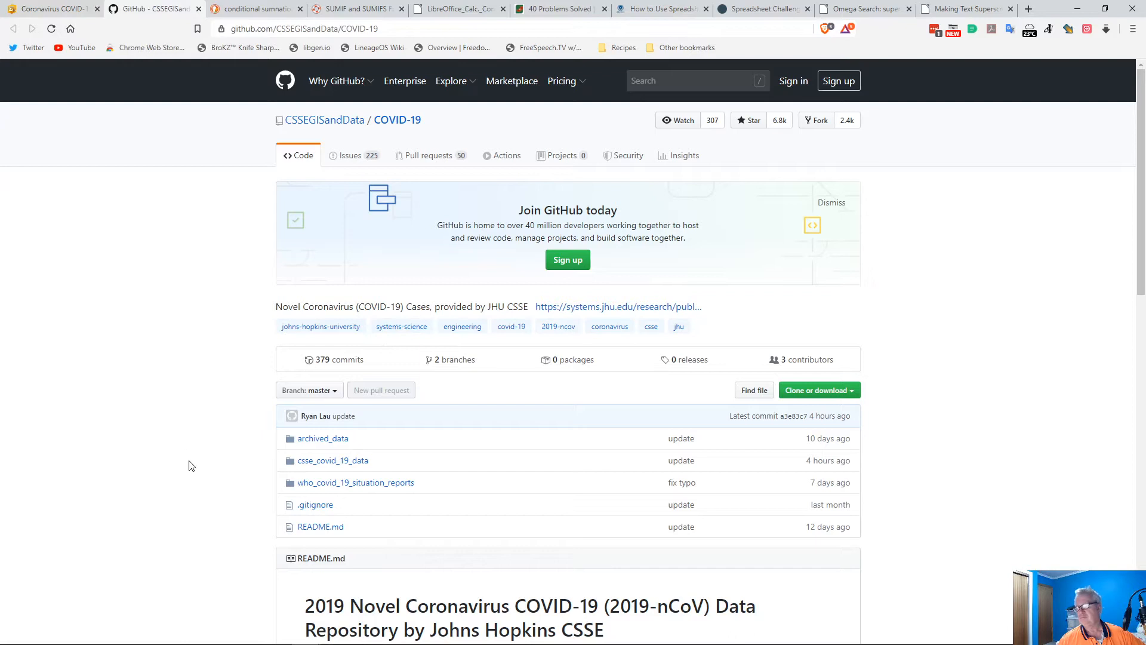
# - Open time_series_19-covid-Confirmed.csv from csse_covid_19_time_series inside the csse_covid_19_data folder
pyautogui.scroll(-2, 191, 466)
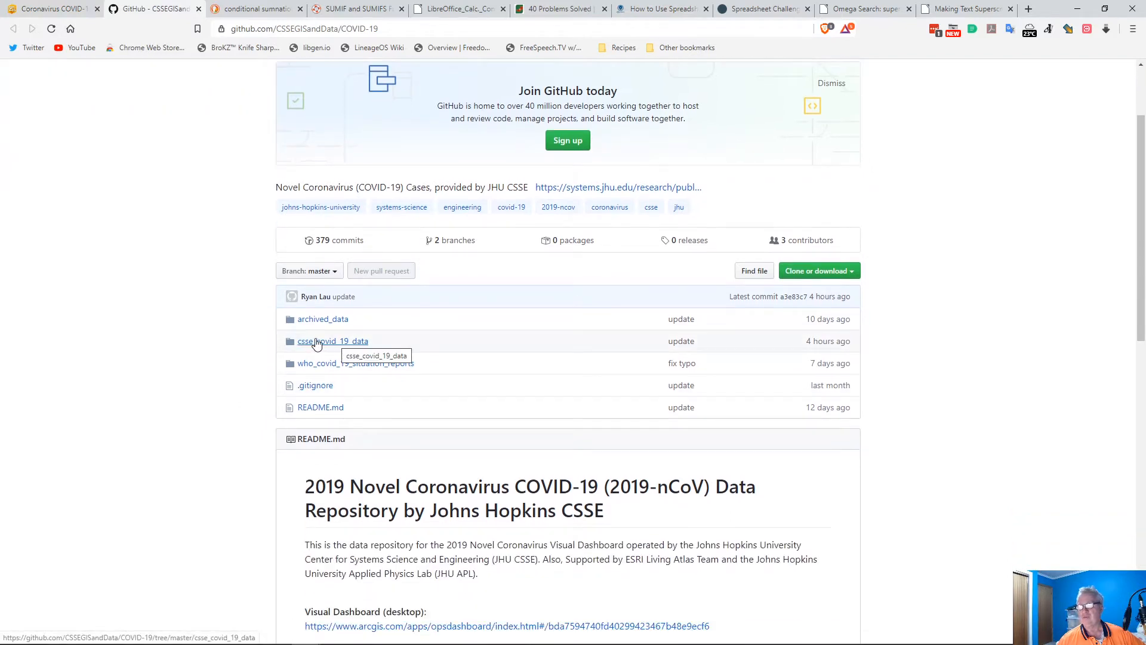
pyautogui.click(315, 344)
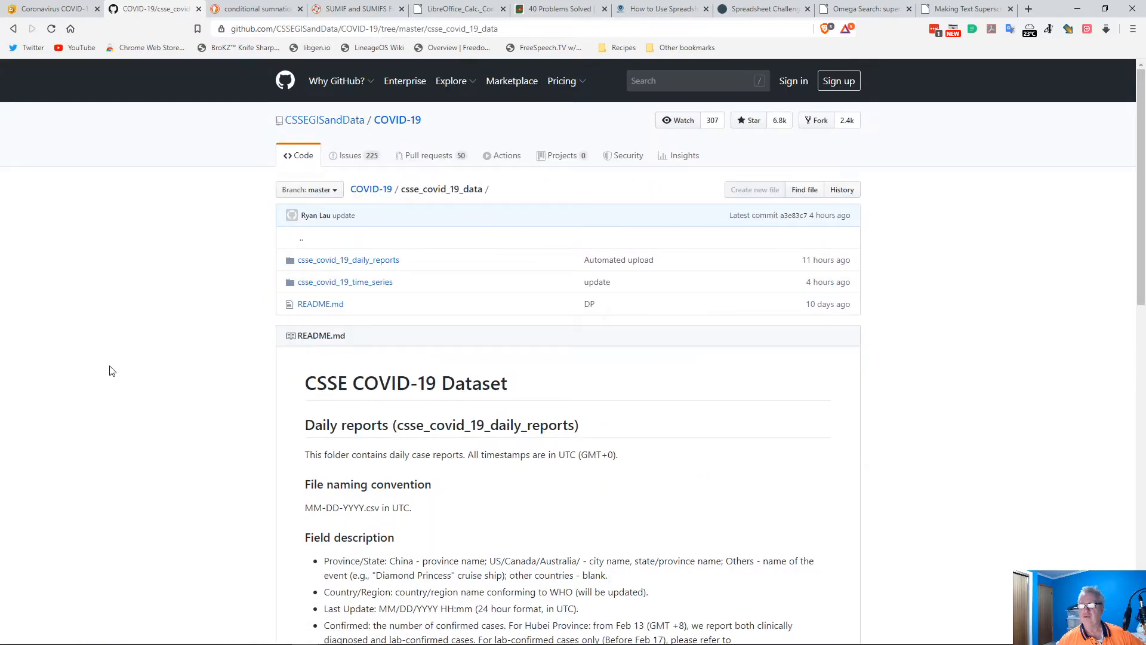
pyautogui.click(324, 285)
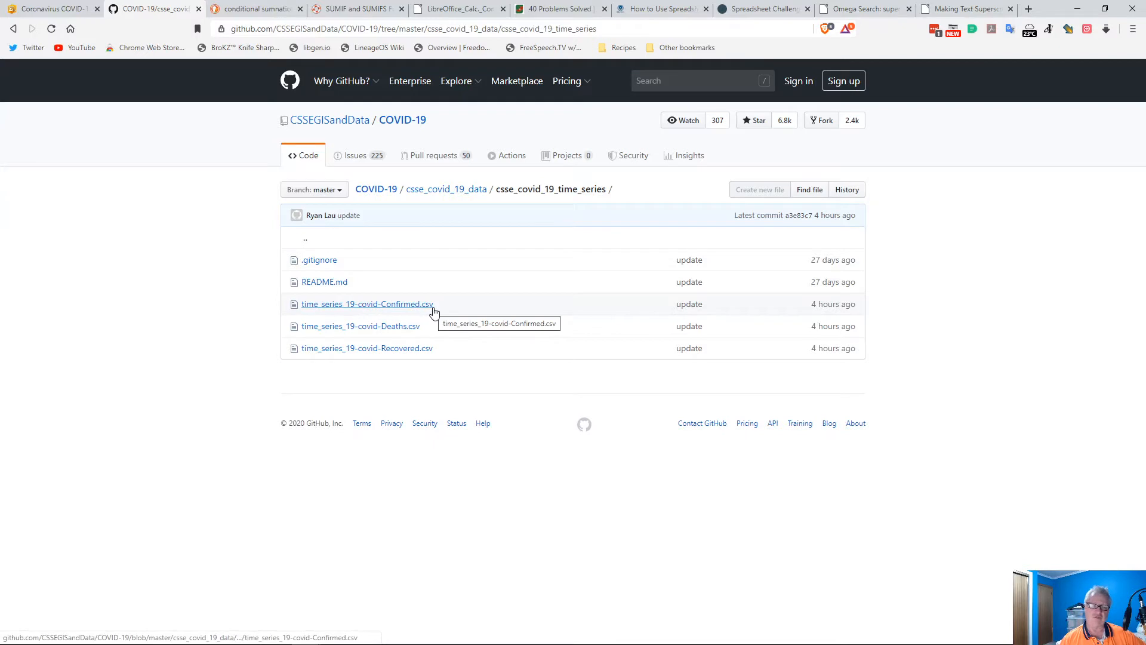
pyautogui.click(332, 305)
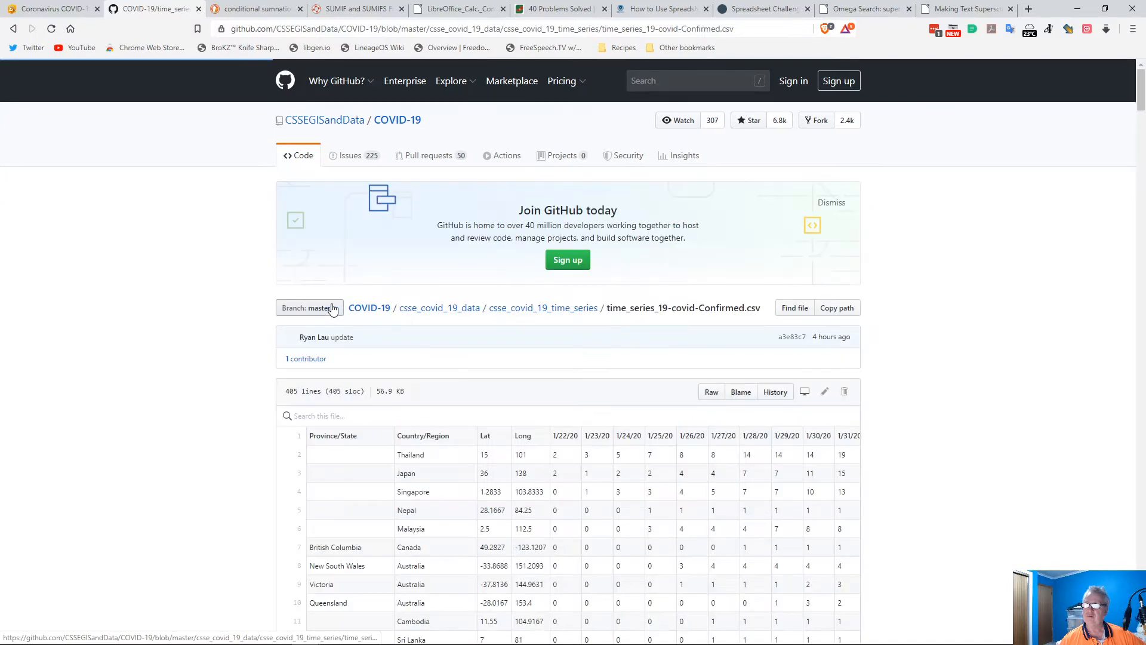
# - Look over the confirmed cases table and open the raw version of the CSV file
pyautogui.scroll(-3, 212, 448)
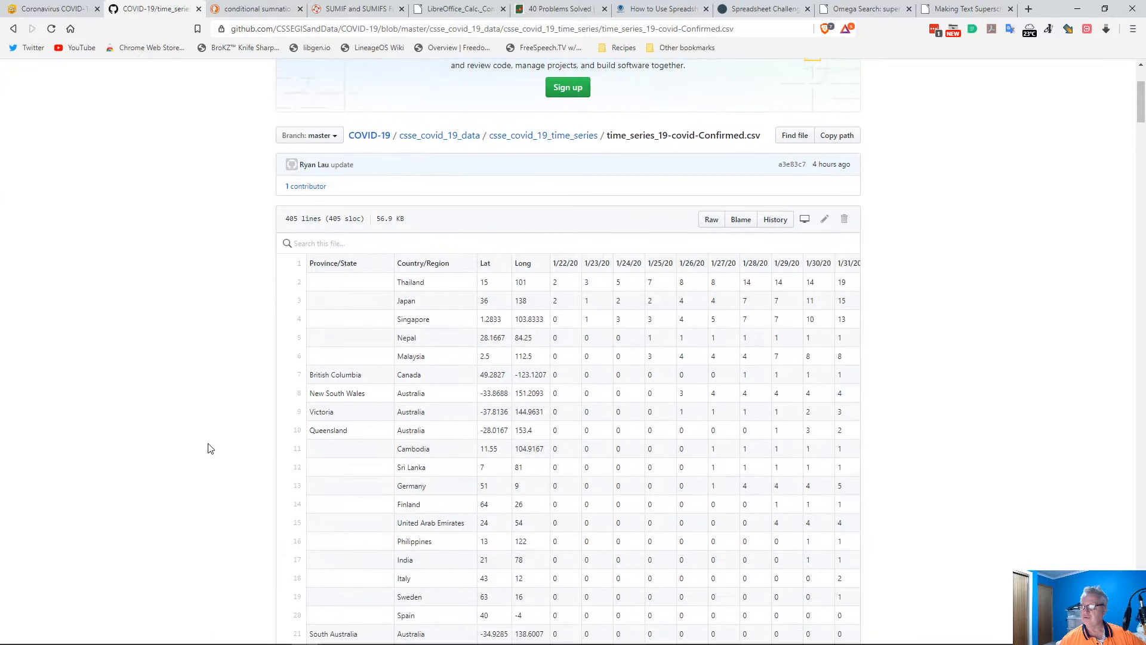
pyautogui.scroll(-2, 210, 448)
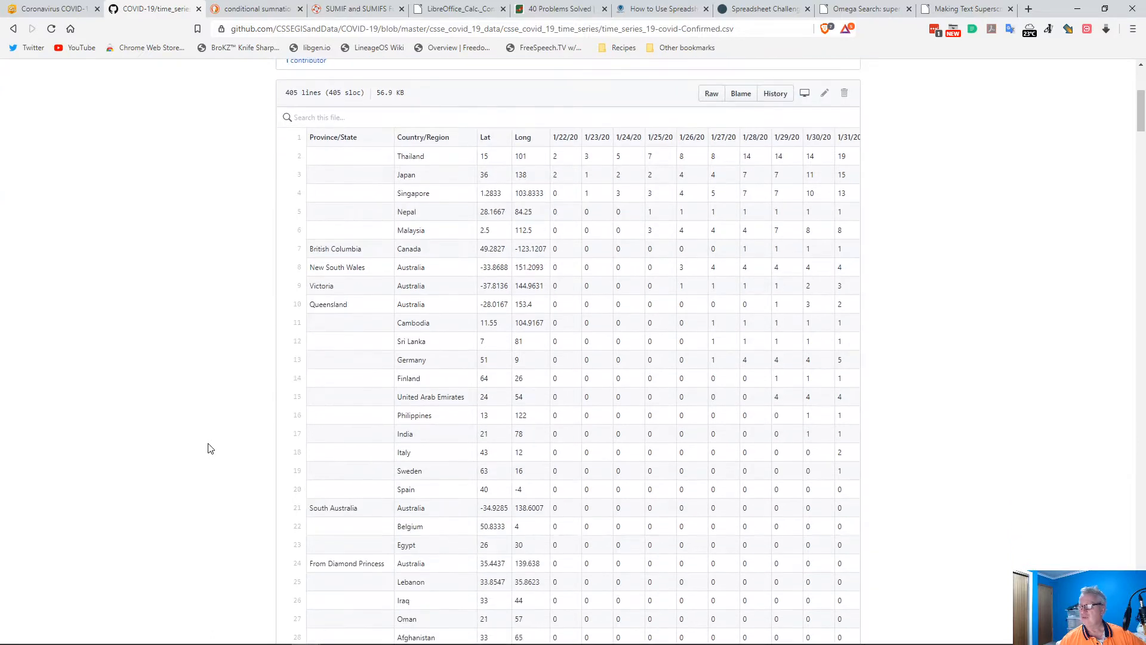
pyautogui.scroll(-1, 210, 447)
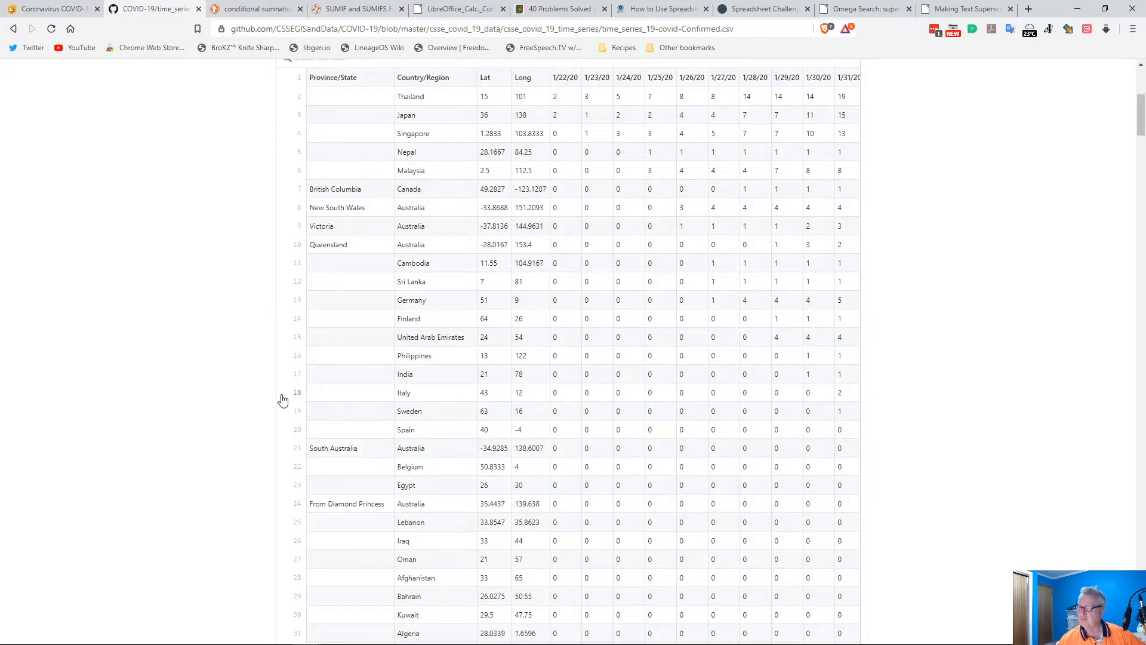
pyautogui.scroll(6, 281, 396)
pyautogui.click(711, 392)
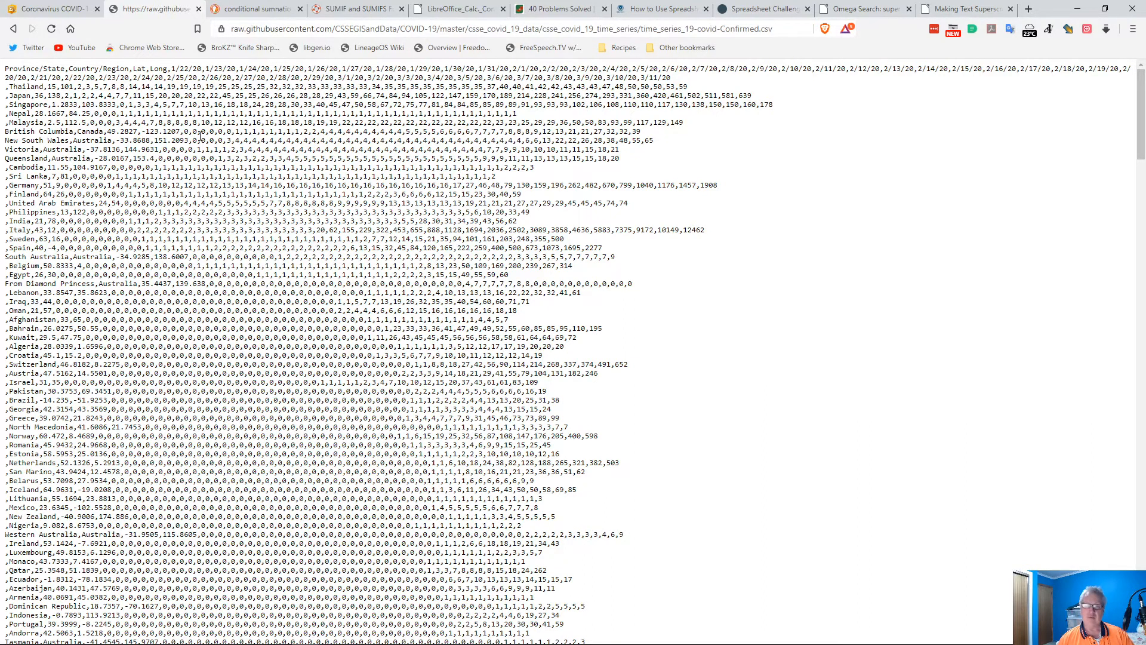
# - Save the raw data as time_series_19-covid-Confirmed.csv in Documents > Corona2020, replacing the existing file
pyautogui.hotkey('ctrl', 's')
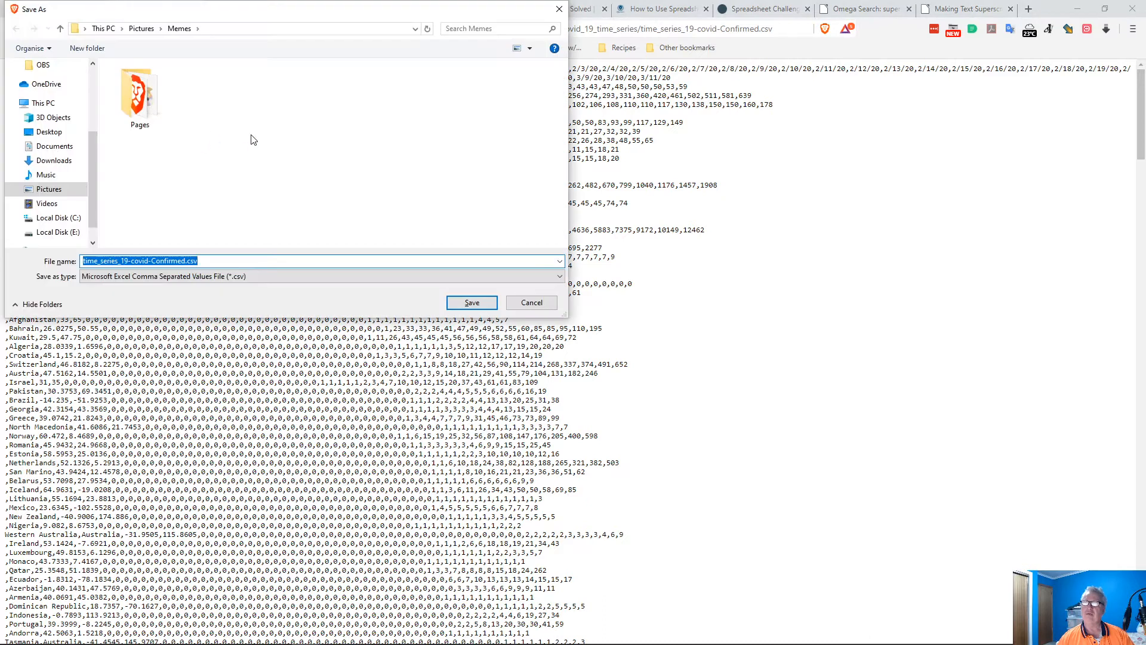
pyautogui.click(53, 148)
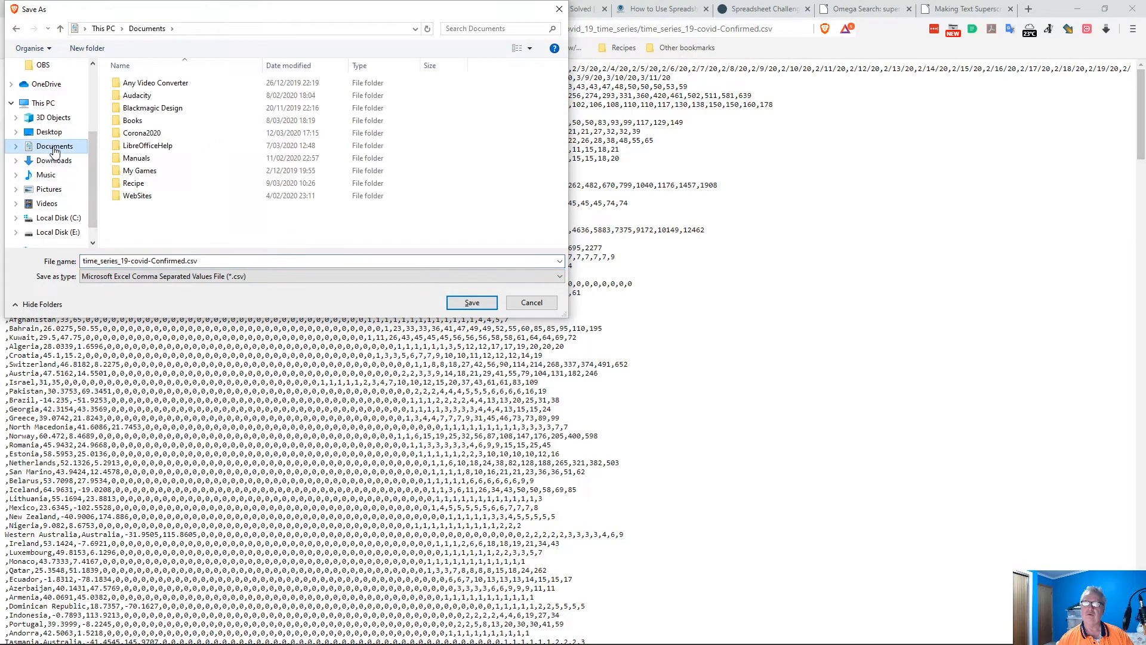
pyautogui.doubleClick(116, 134)
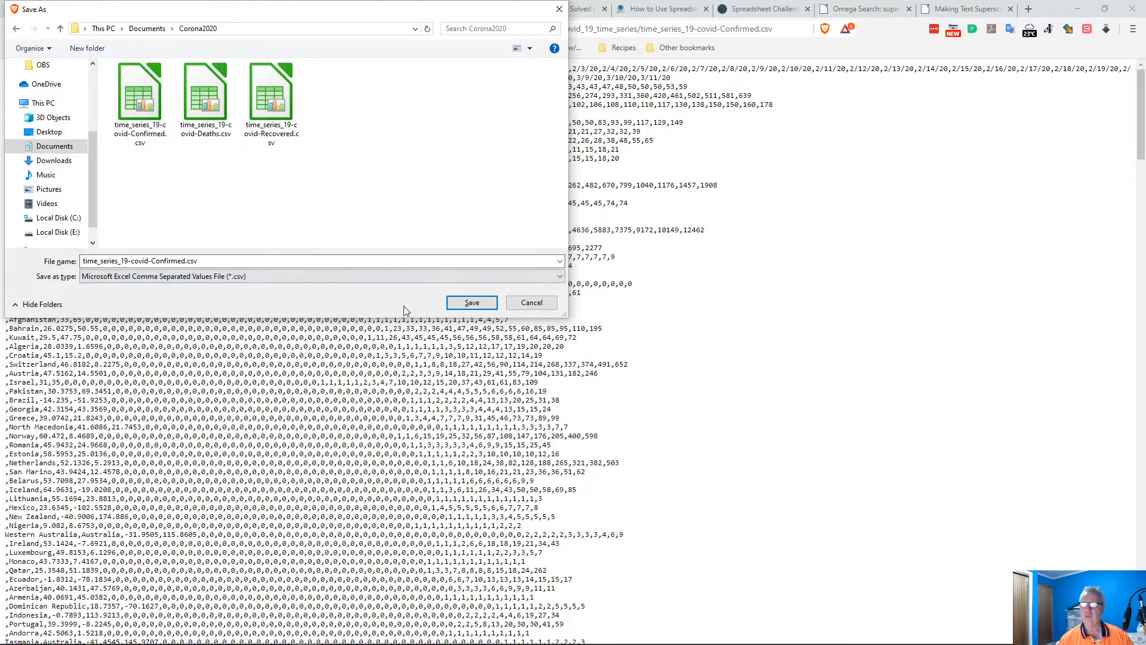
pyautogui.click(471, 303)
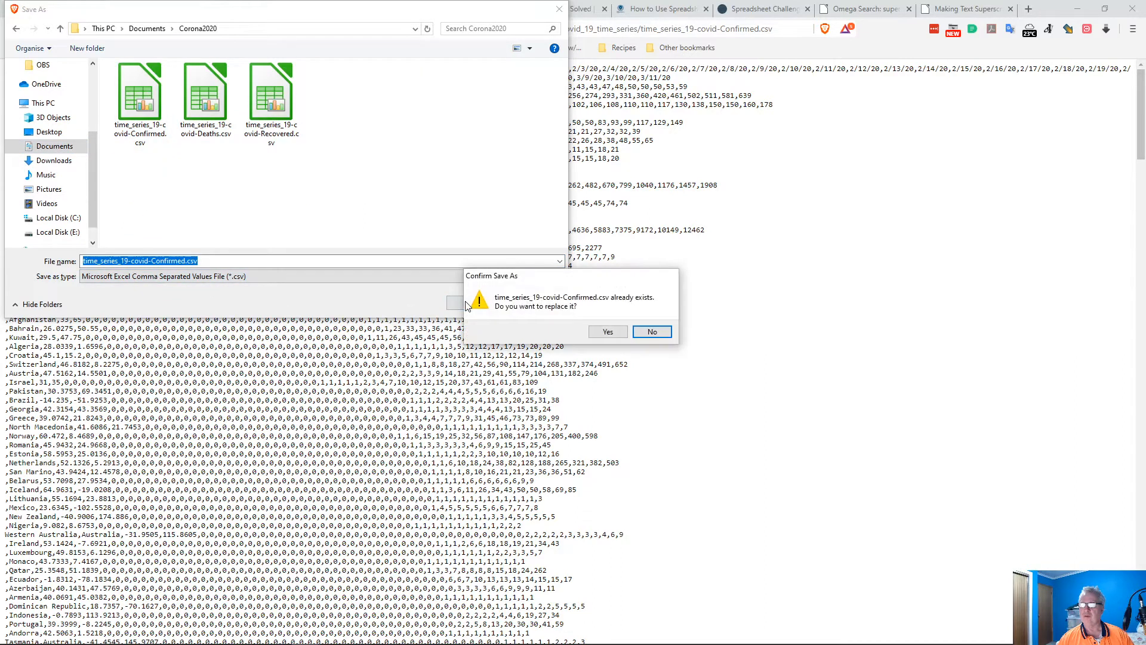
pyautogui.click(607, 333)
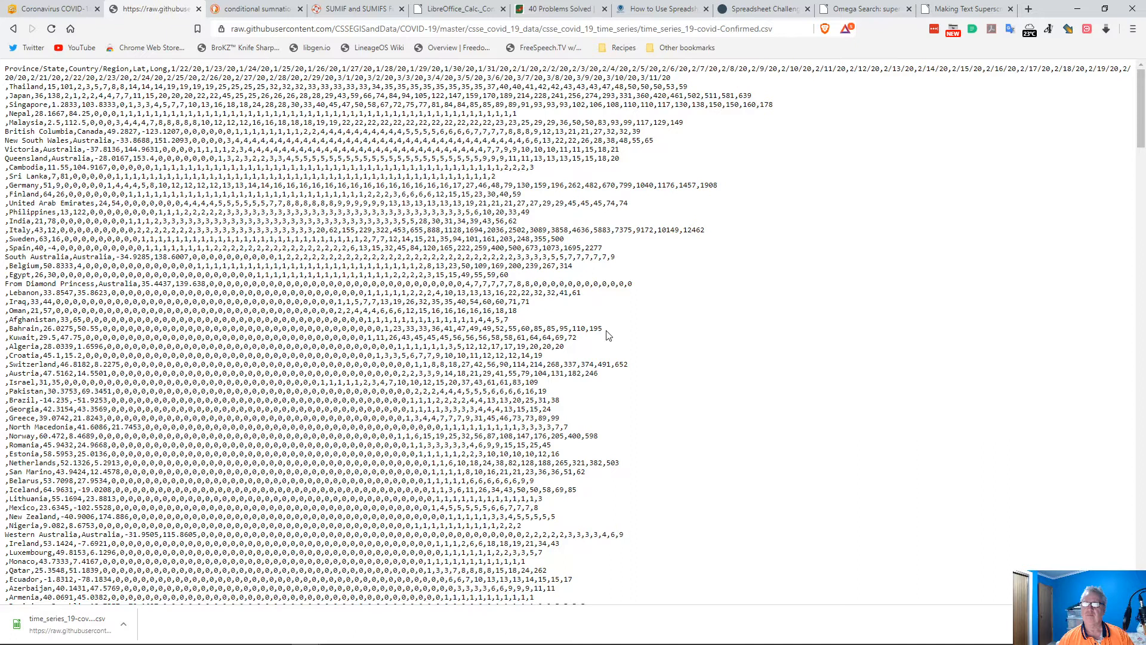
# - Return to the csse_covid_19_time_series folder in the repository
pyautogui.click(15, 29)
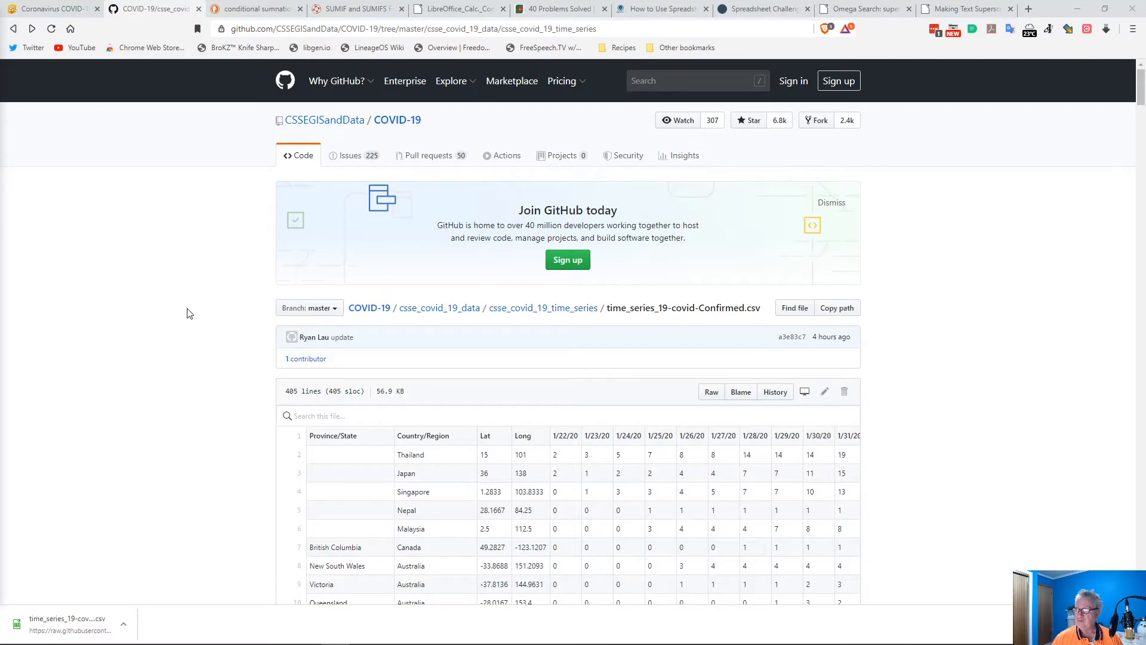
pyautogui.click(13, 29)
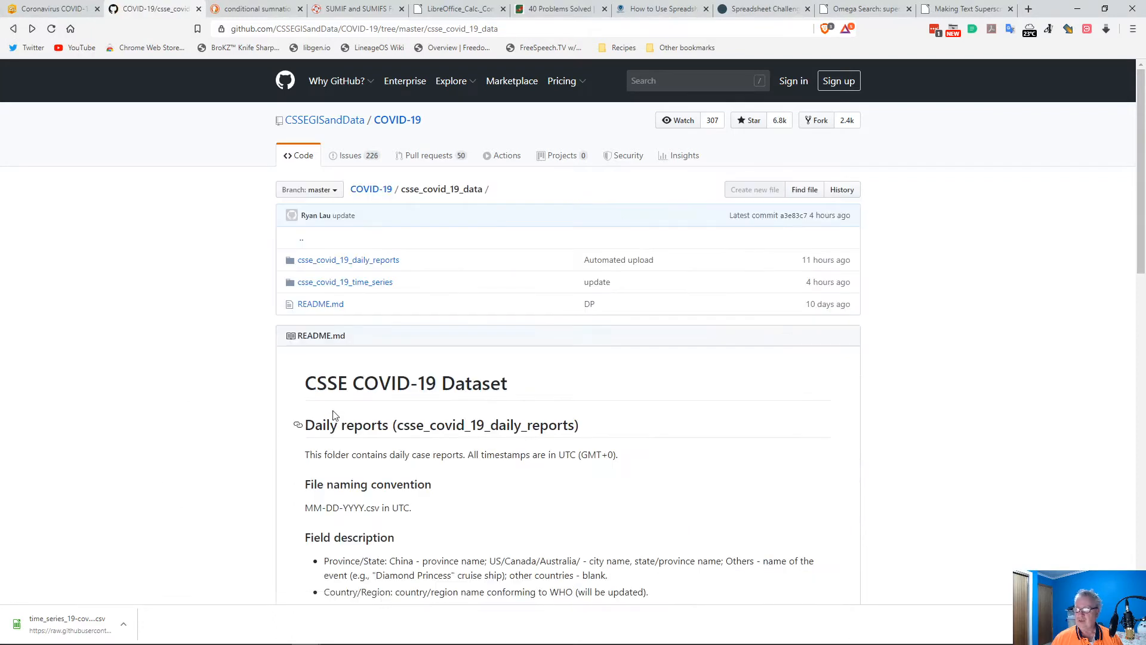
pyautogui.click(350, 285)
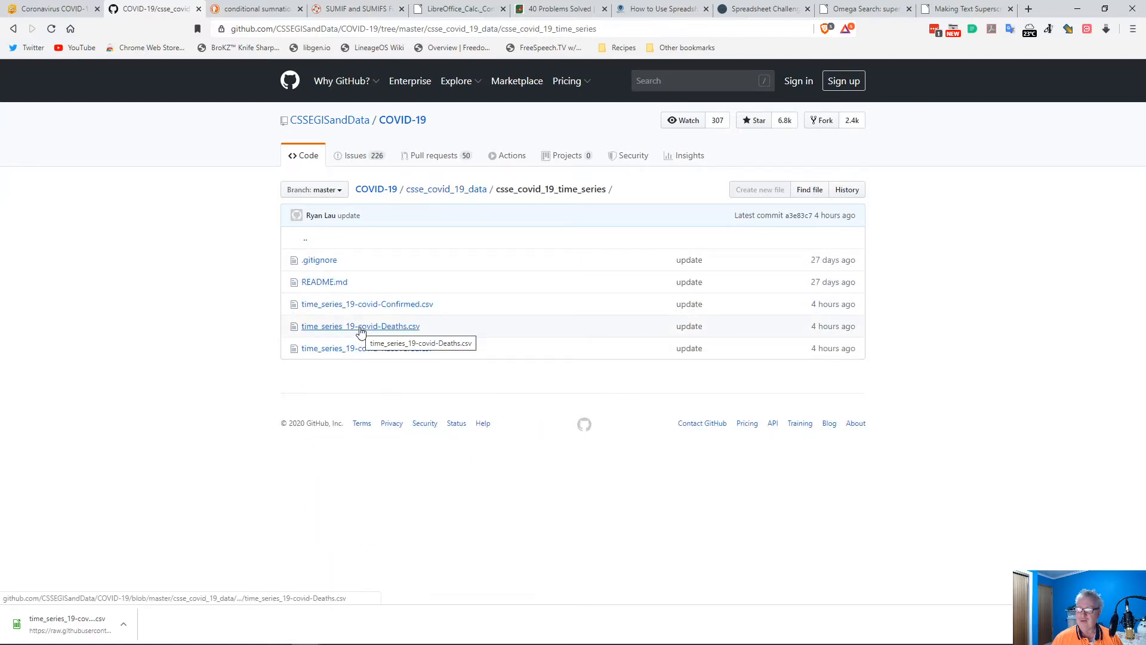
# - Open the raw time_series_19-covid-Deaths.csv and save it in the Corona2020 folder, replacing the existing copy
pyautogui.click(360, 327)
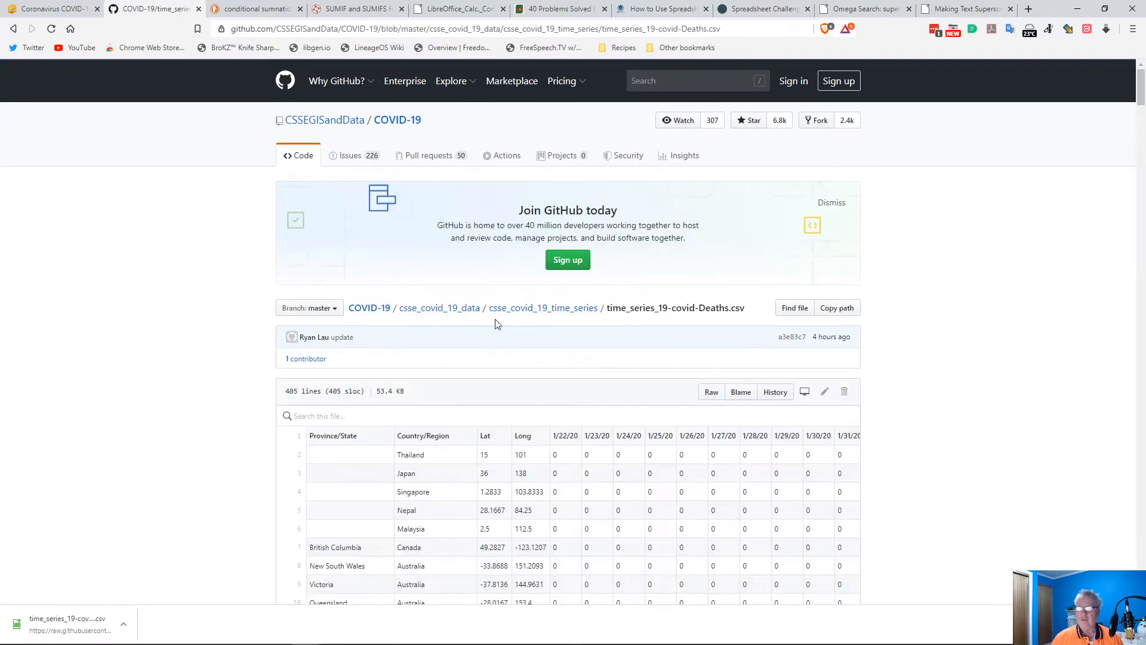
pyautogui.click(710, 394)
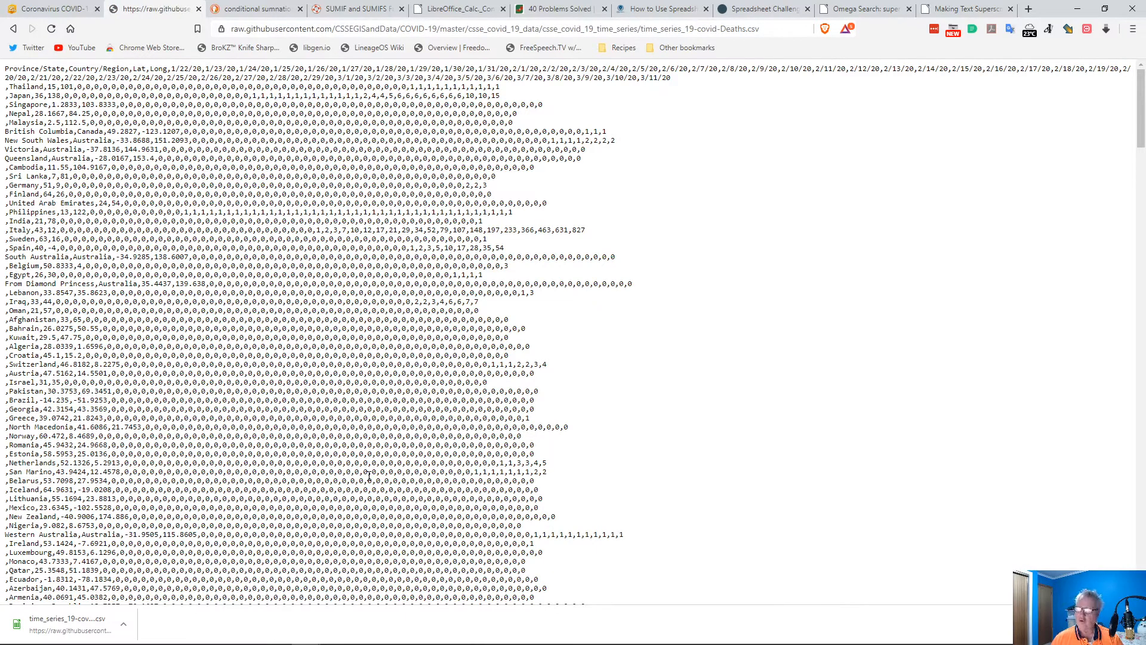
pyautogui.hotkey('ctrl', 's')
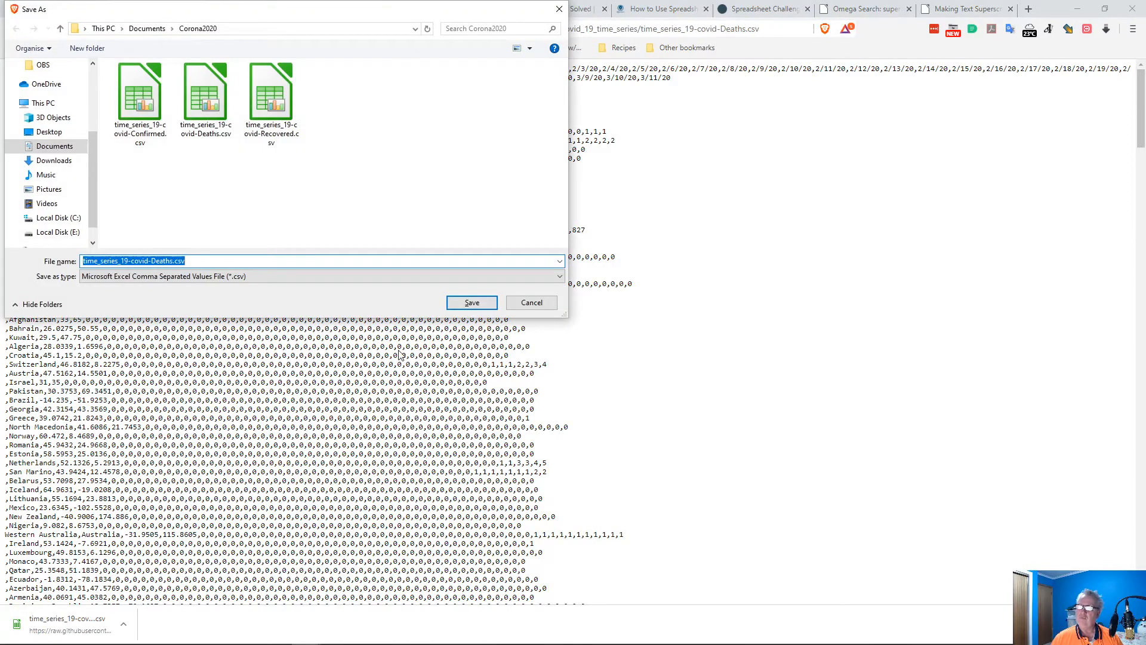
pyautogui.click(472, 302)
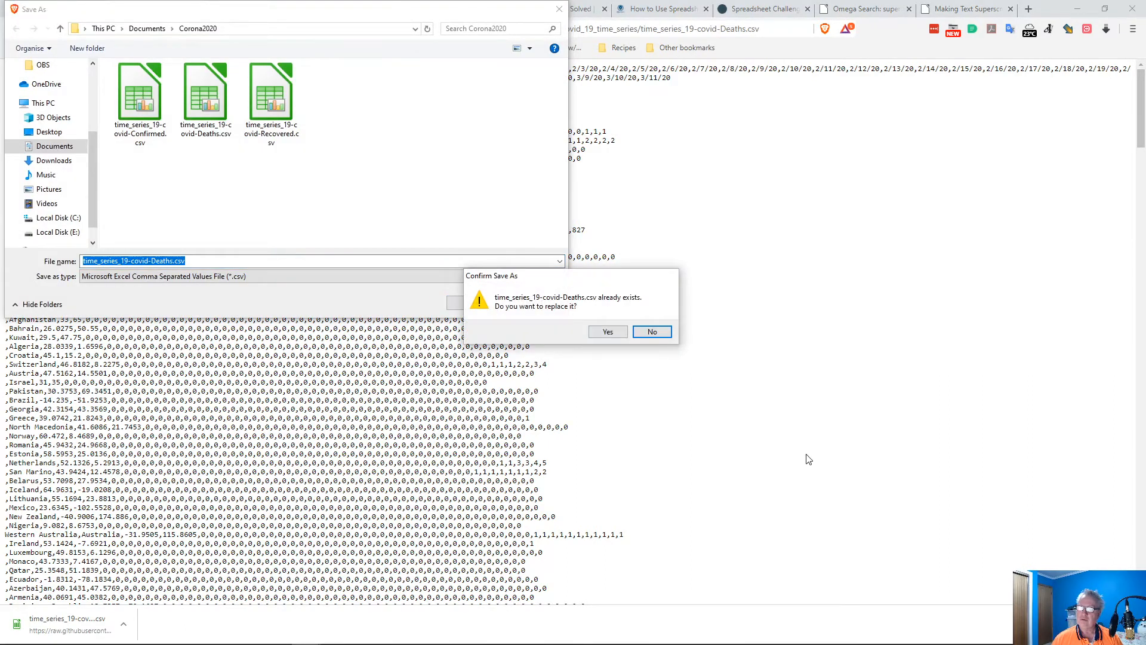
pyautogui.click(607, 332)
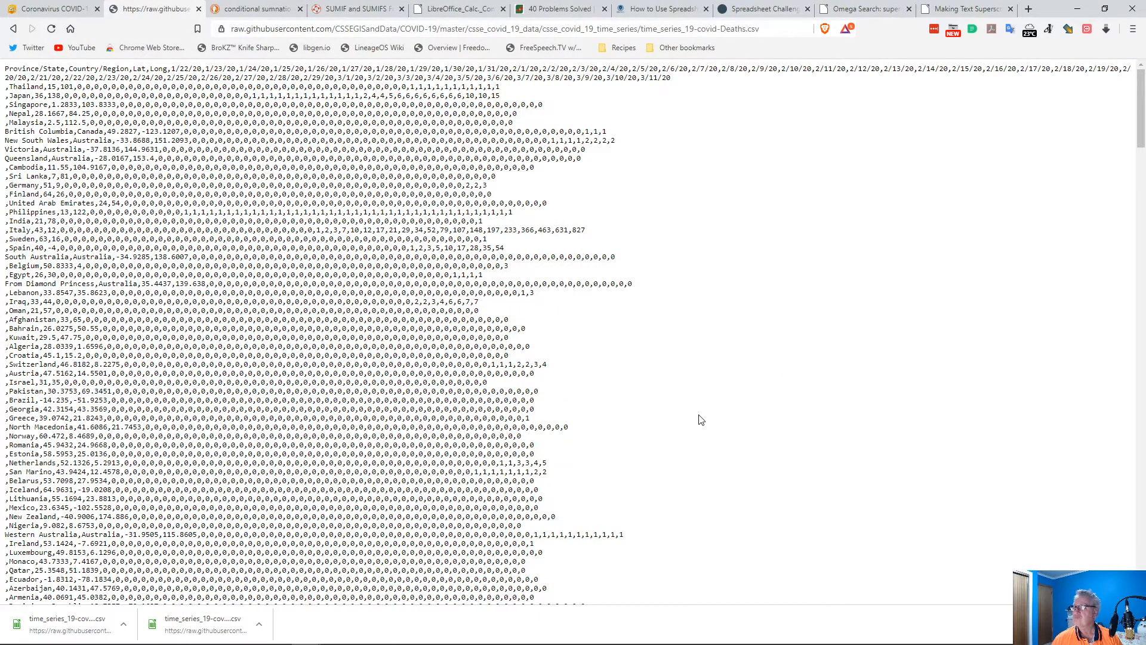
# - Go back from the raw deaths data to the csse_covid_19_time_series folder, reloading the page to show its file list
pyautogui.click(13, 33)
pyautogui.click(15, 30)
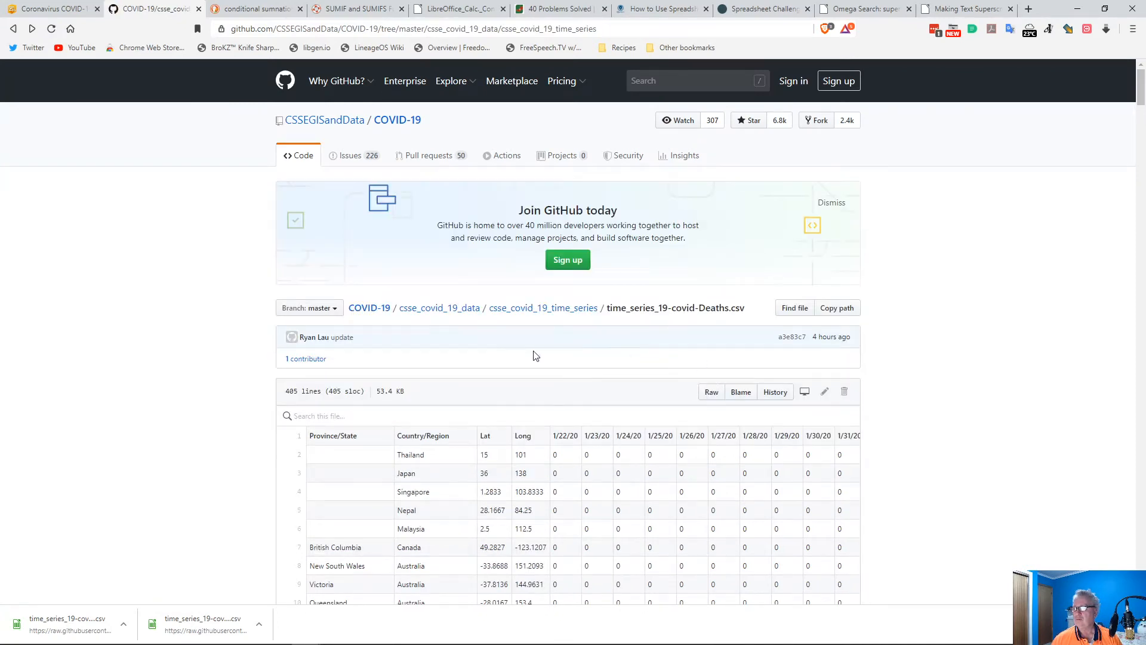
pyautogui.scroll(-6, 536, 356)
pyautogui.scroll(6, 527, 361)
pyautogui.scroll(-20, 726, 334)
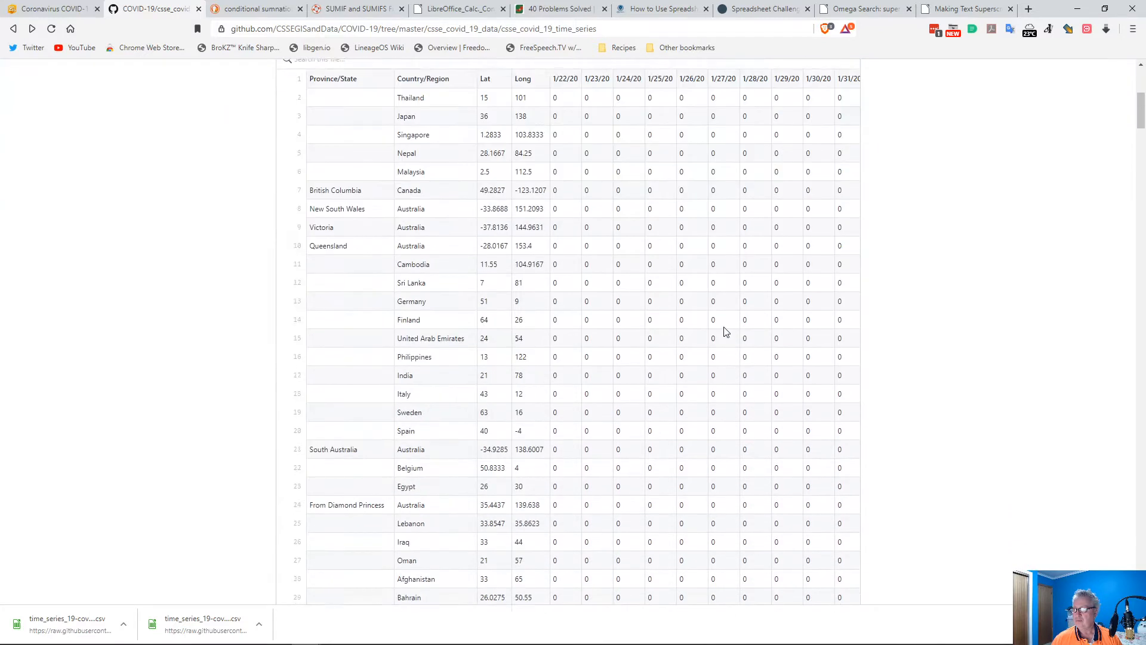
pyautogui.scroll(20, 1009, 385)
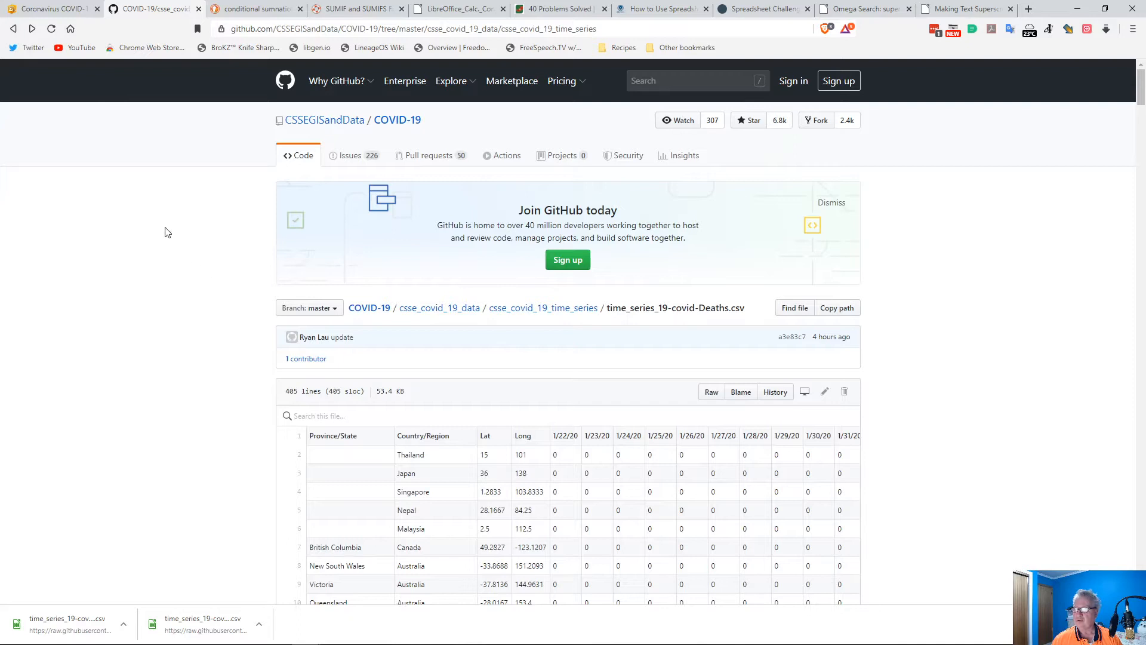
pyautogui.click(51, 29)
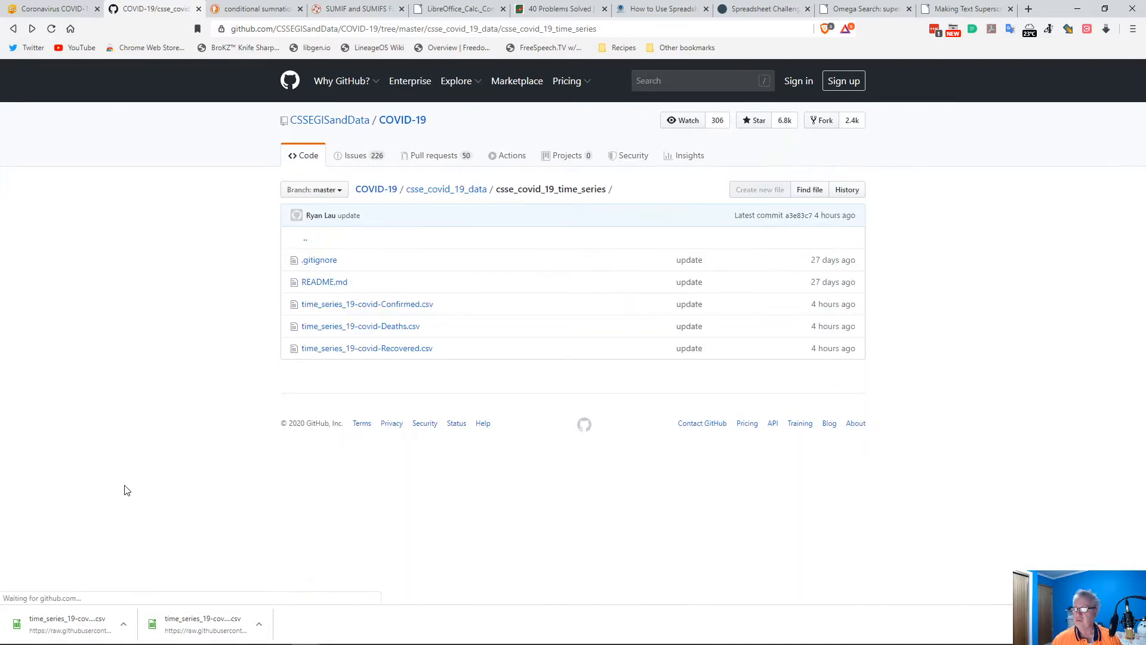
# - Open the raw time_series_19-covid-Recovered.csv and save it in the Corona2020 folder, replacing the existing copy
pyautogui.click(398, 350)
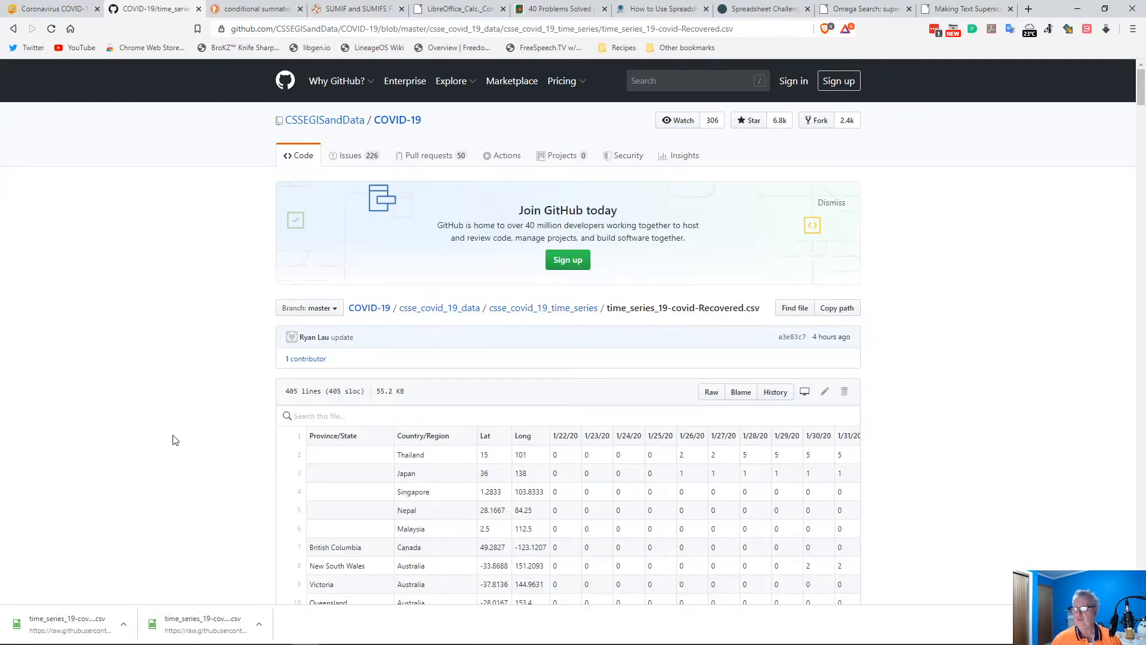
pyautogui.click(710, 391)
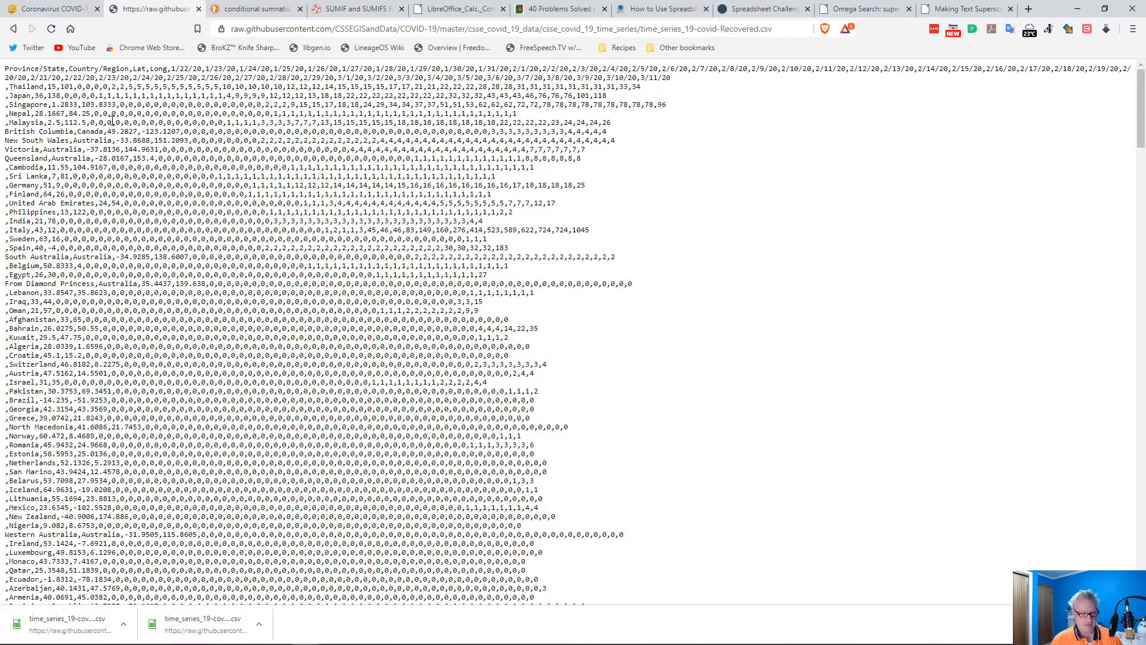
pyautogui.hotkey('ctrl', 's')
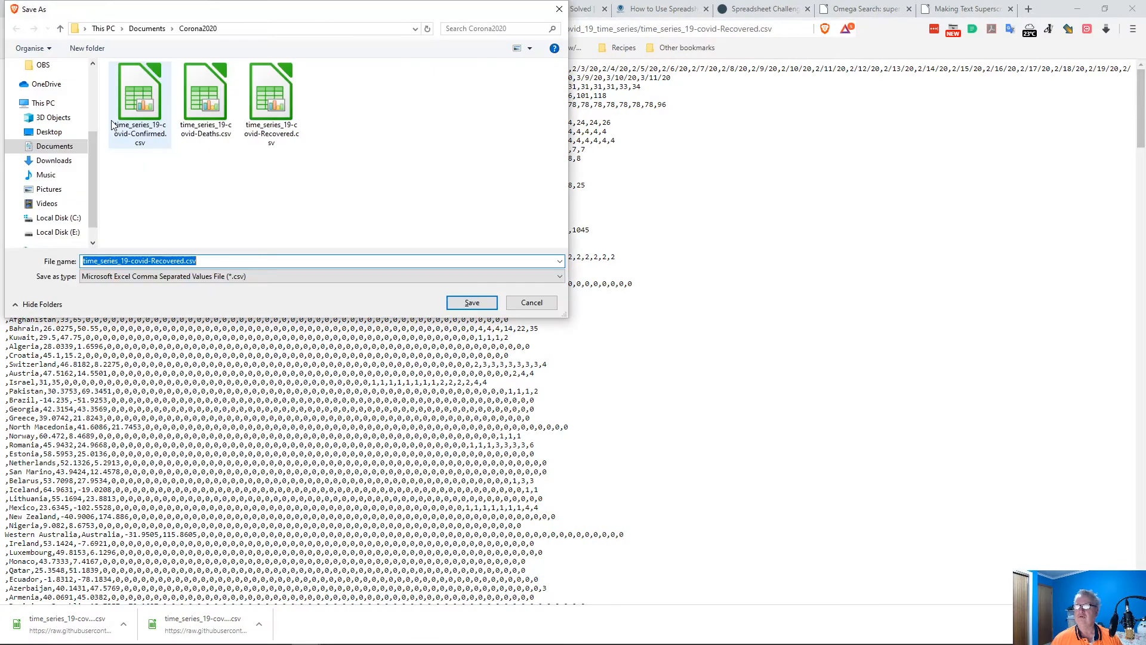
pyautogui.click(470, 303)
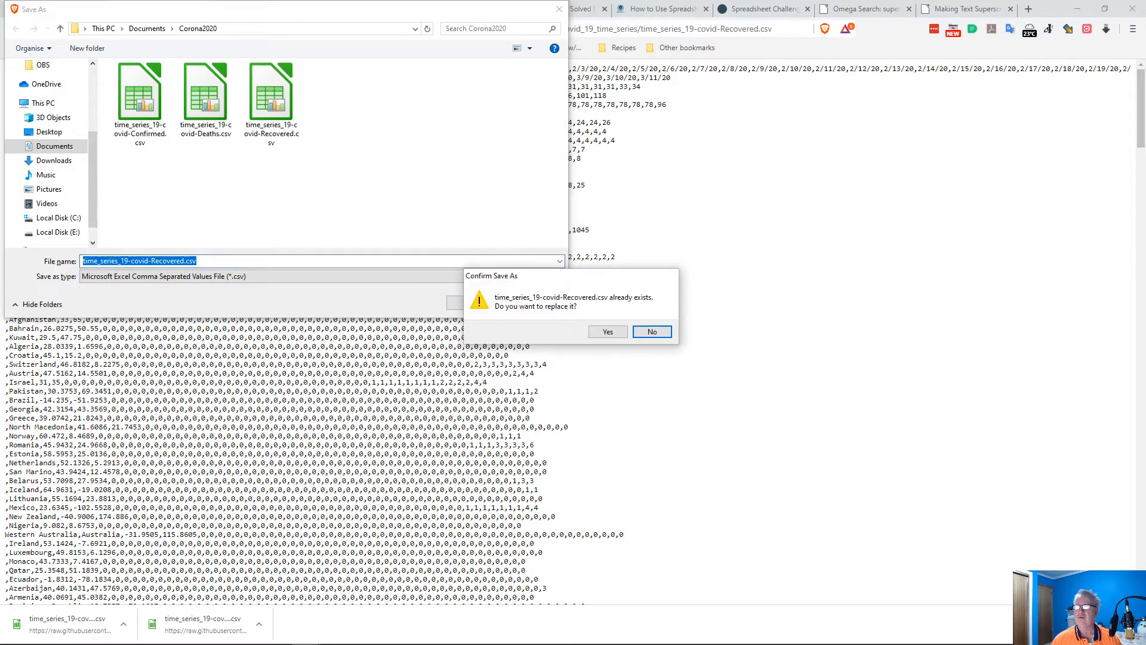
pyautogui.click(608, 331)
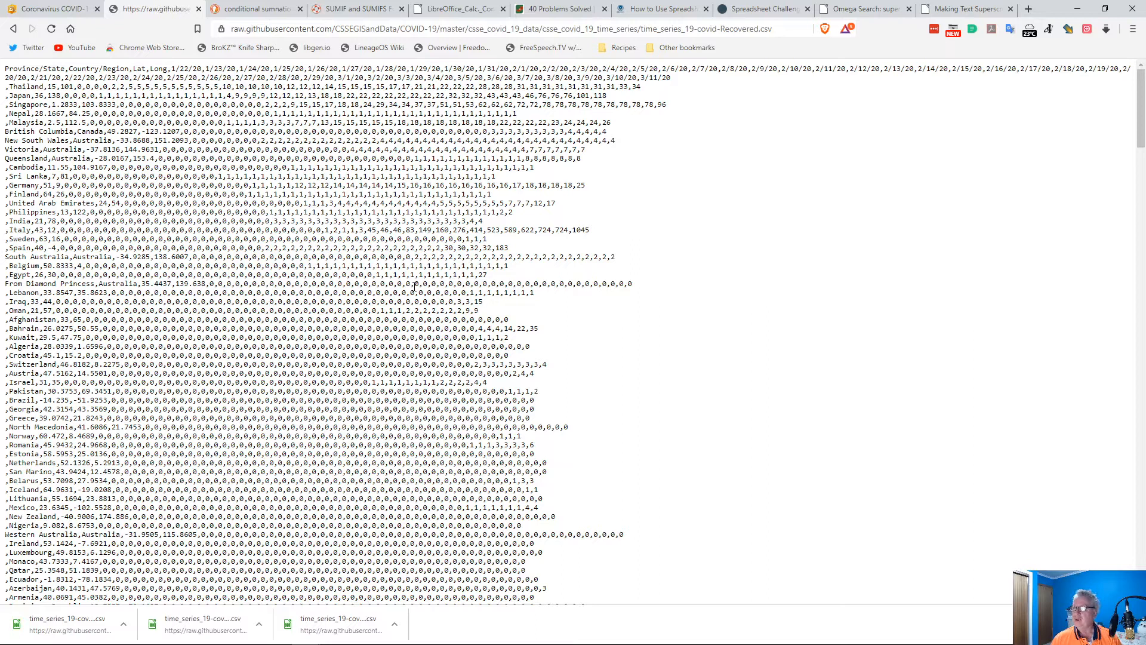
# - Close the raw recovered data page and minimize the browser
pyautogui.click(199, 9)
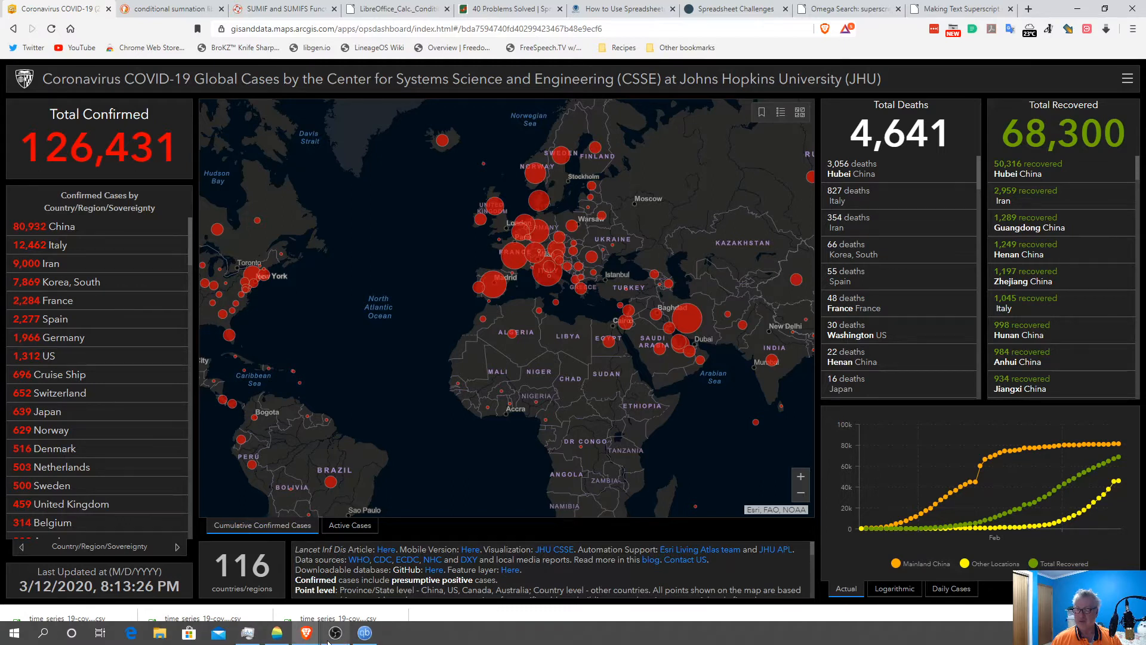
pyautogui.click(1085, 5)
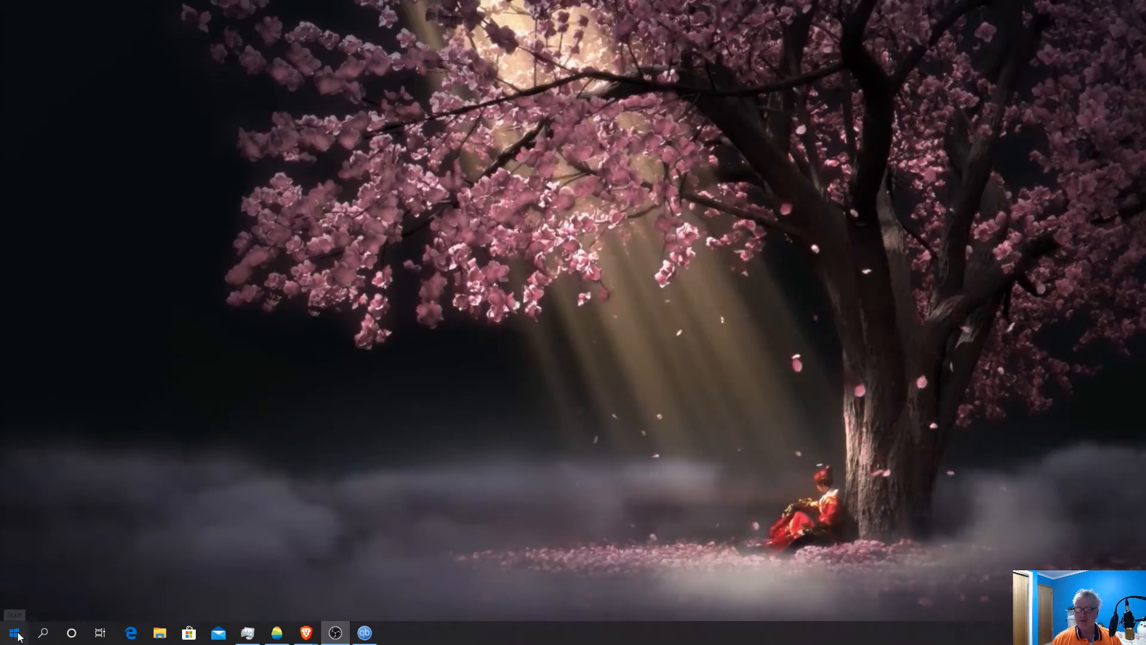
# - Launch LibreOffice Calc with a blank spreadsheet and dismiss the Tip of the Day
pyautogui.click(18, 636)
pyautogui.scroll(-10, 91, 497)
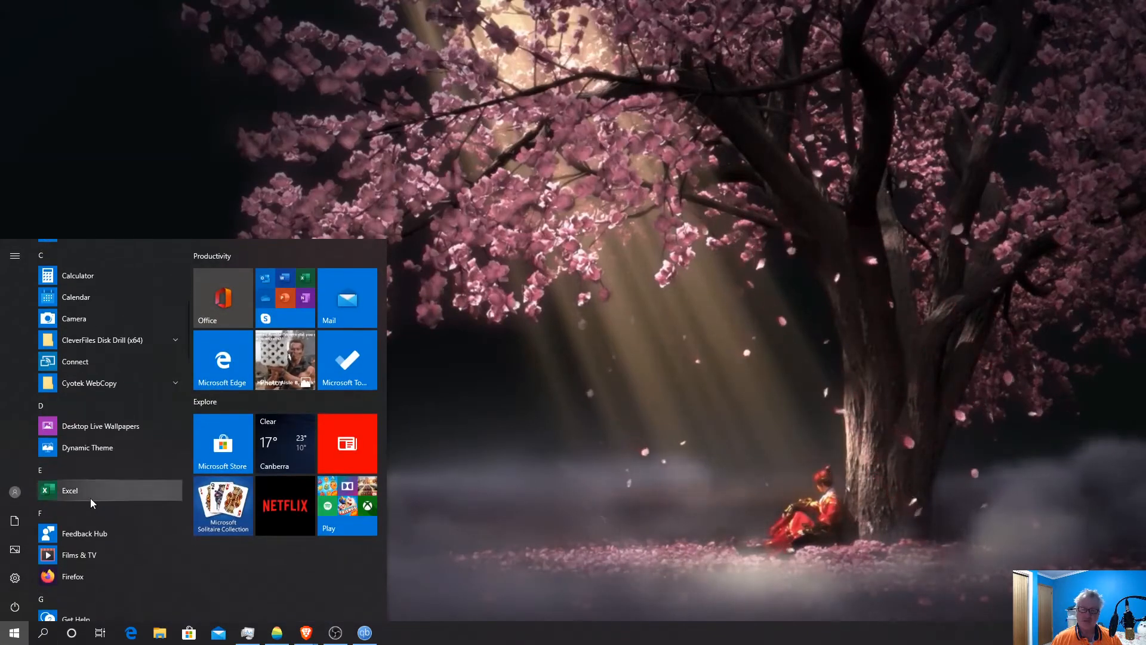
pyautogui.scroll(-2, 91, 498)
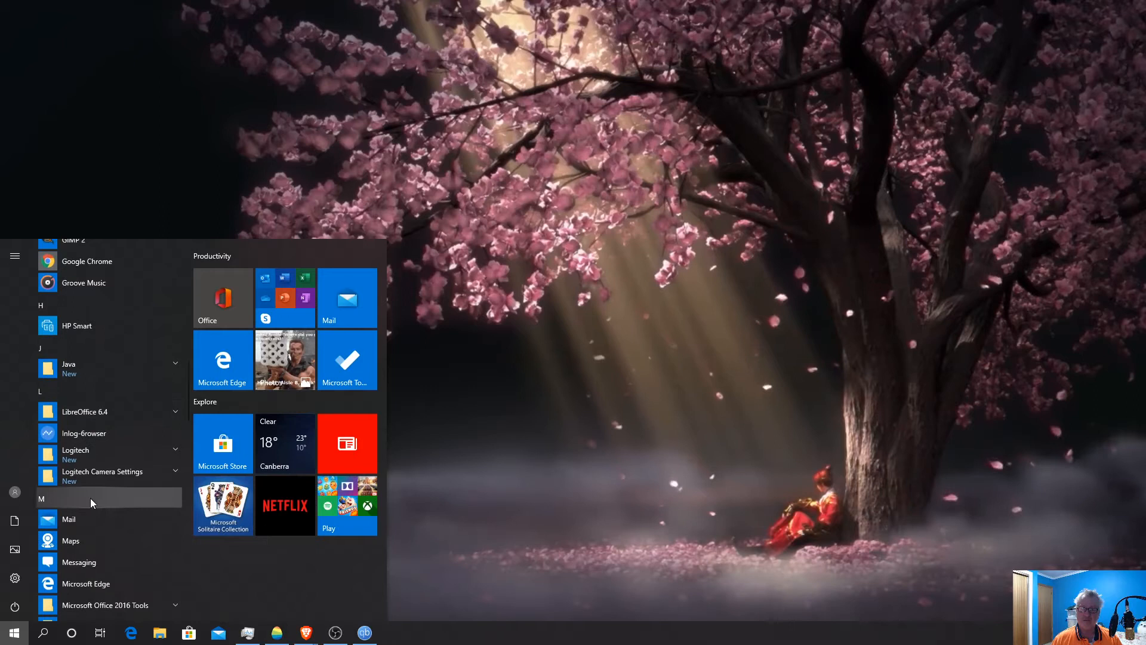
pyautogui.scroll(8, 104, 449)
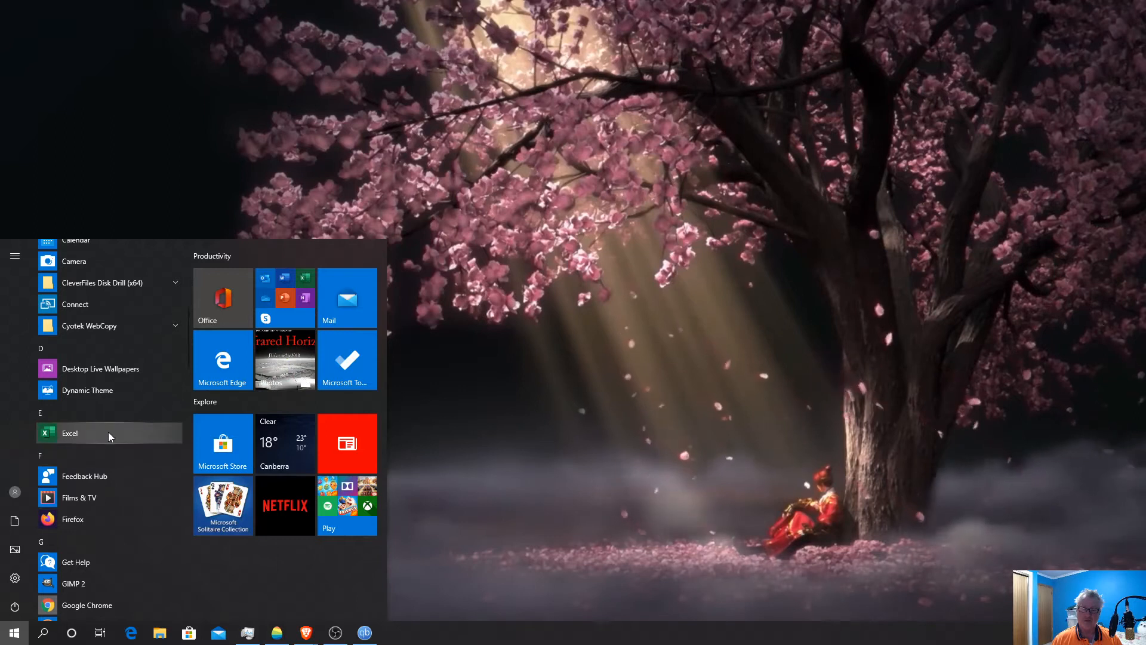
pyautogui.scroll(-2, 109, 434)
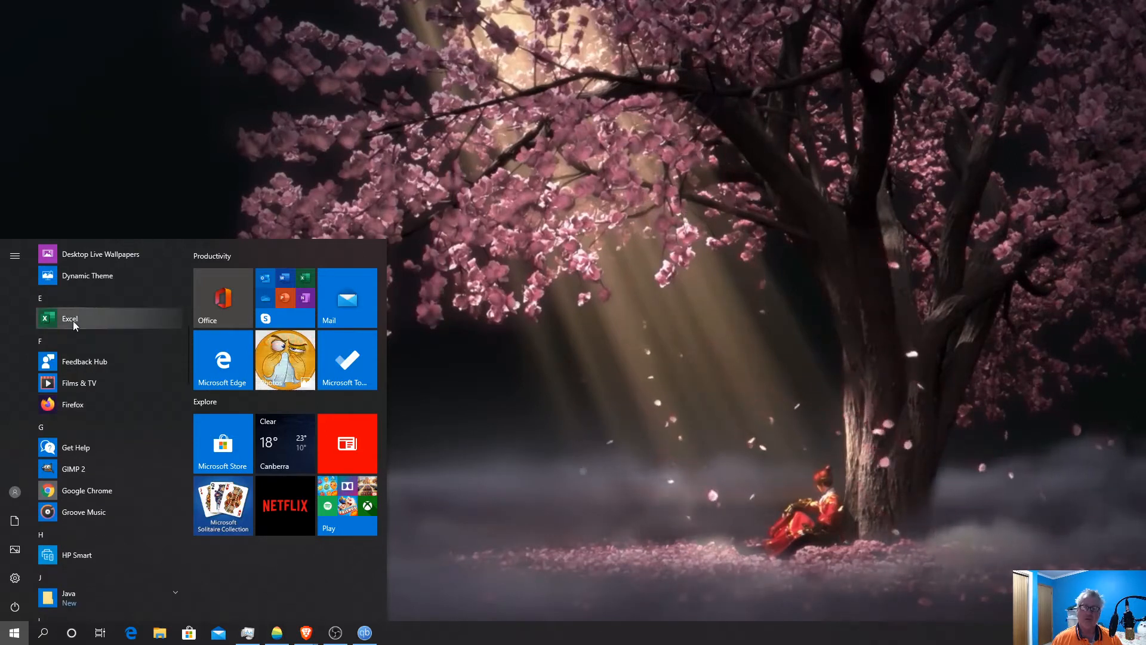
pyautogui.scroll(-5, 105, 507)
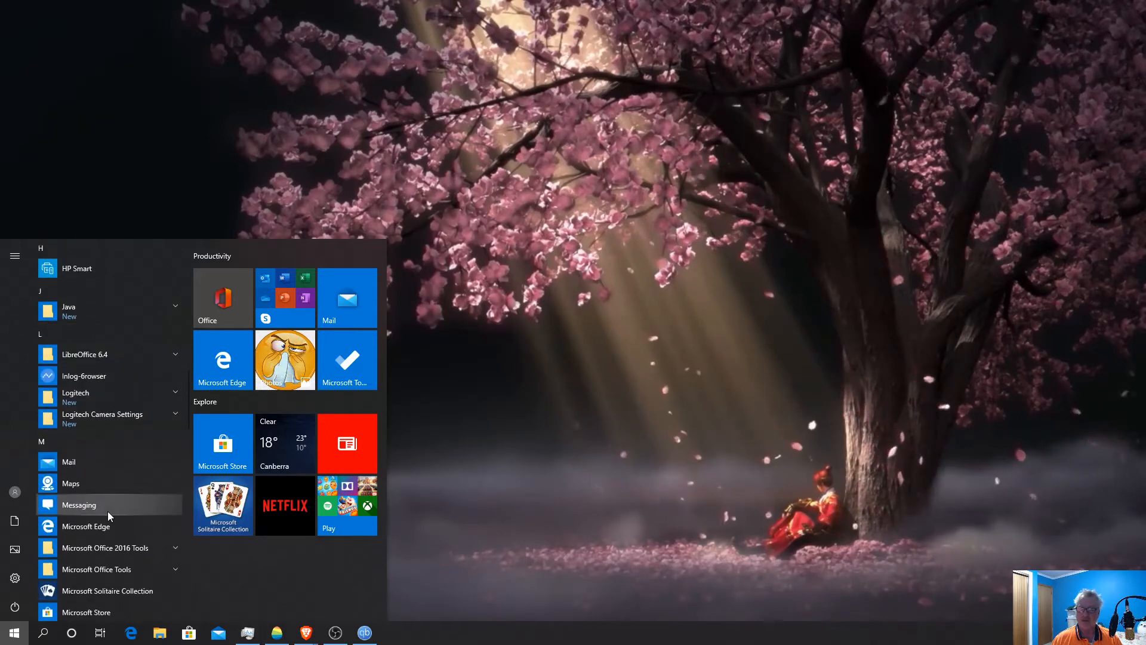
pyautogui.click(121, 354)
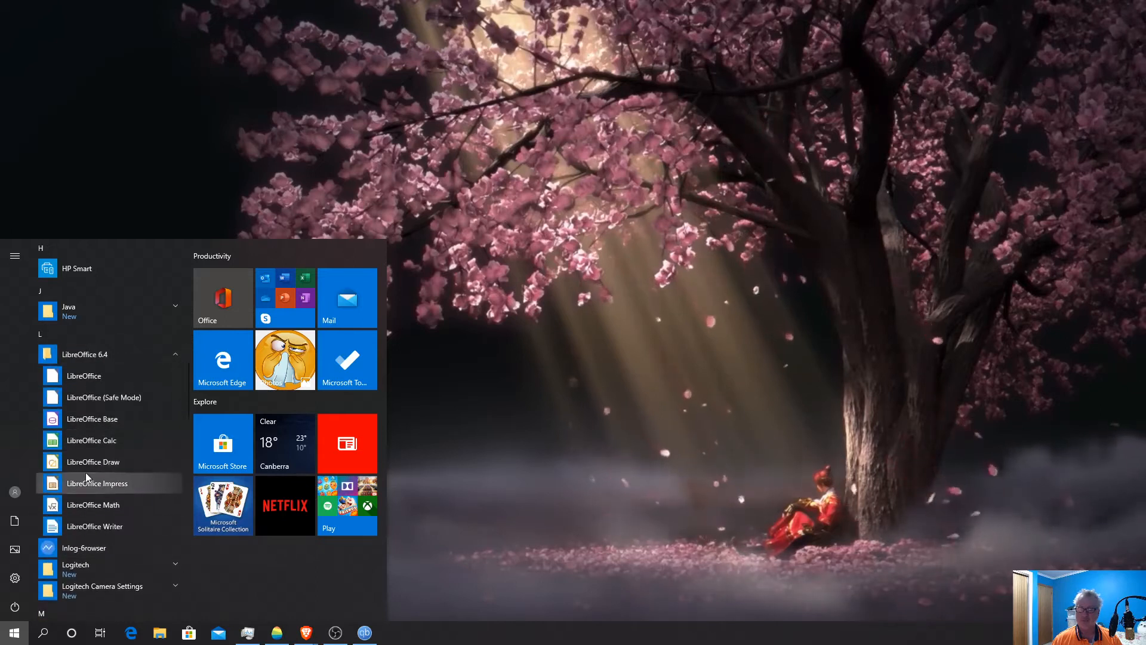
pyautogui.click(94, 441)
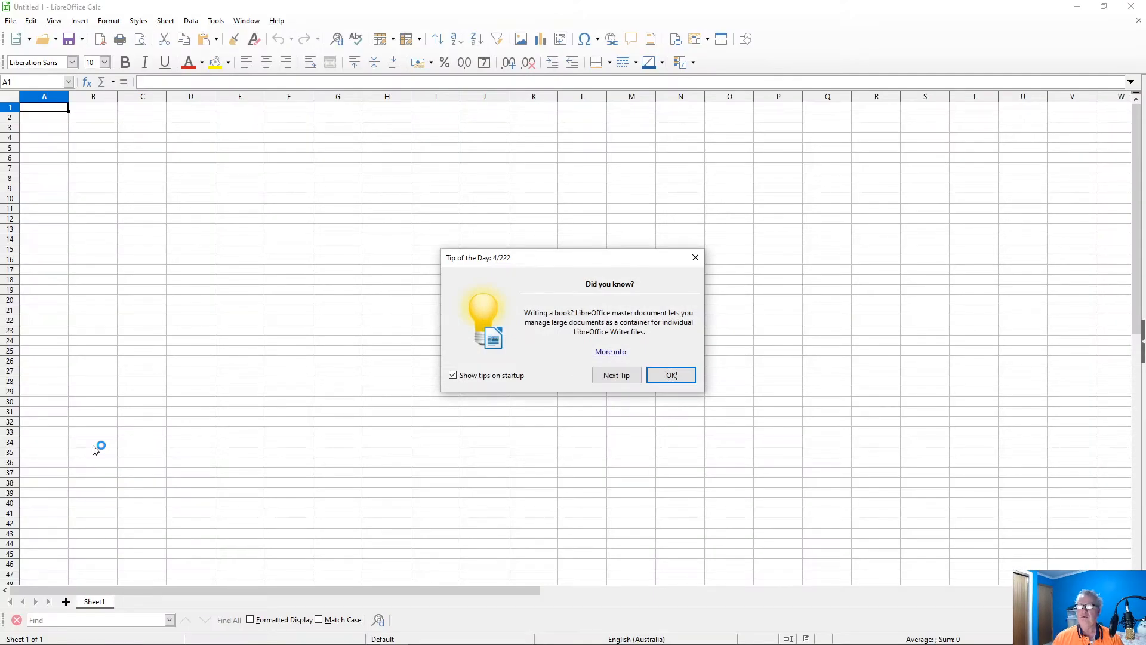
pyautogui.click(678, 381)
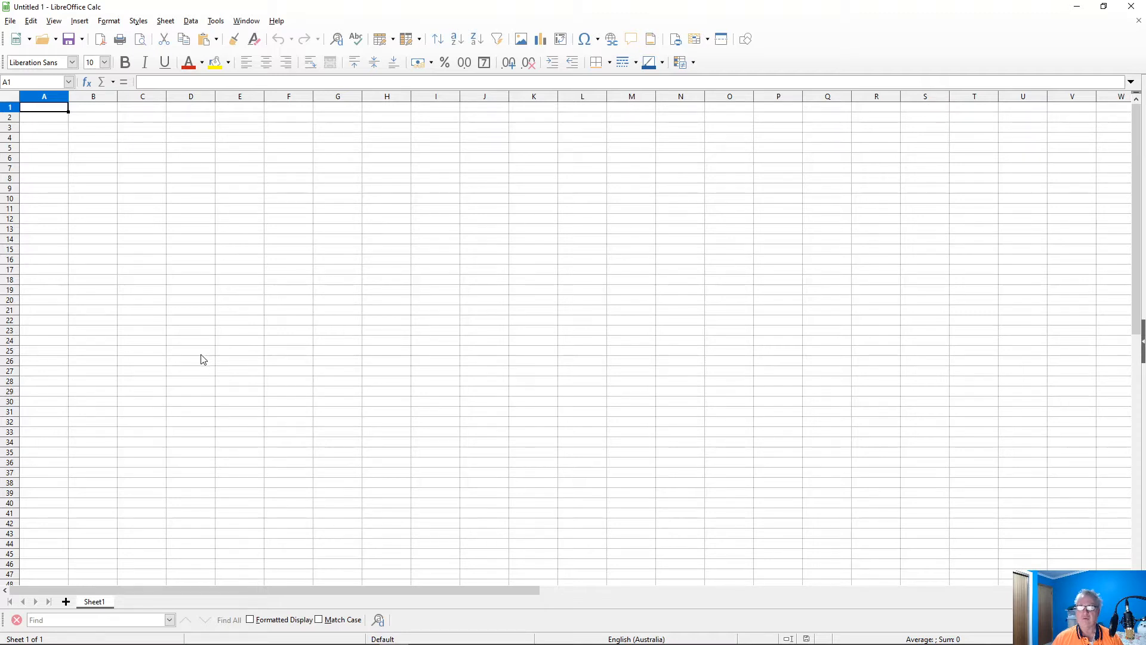
# - Open time_series_19-covid-Confirmed.csv from the Corona2020 folder, accepting the default text import settings
pyautogui.click(43, 39)
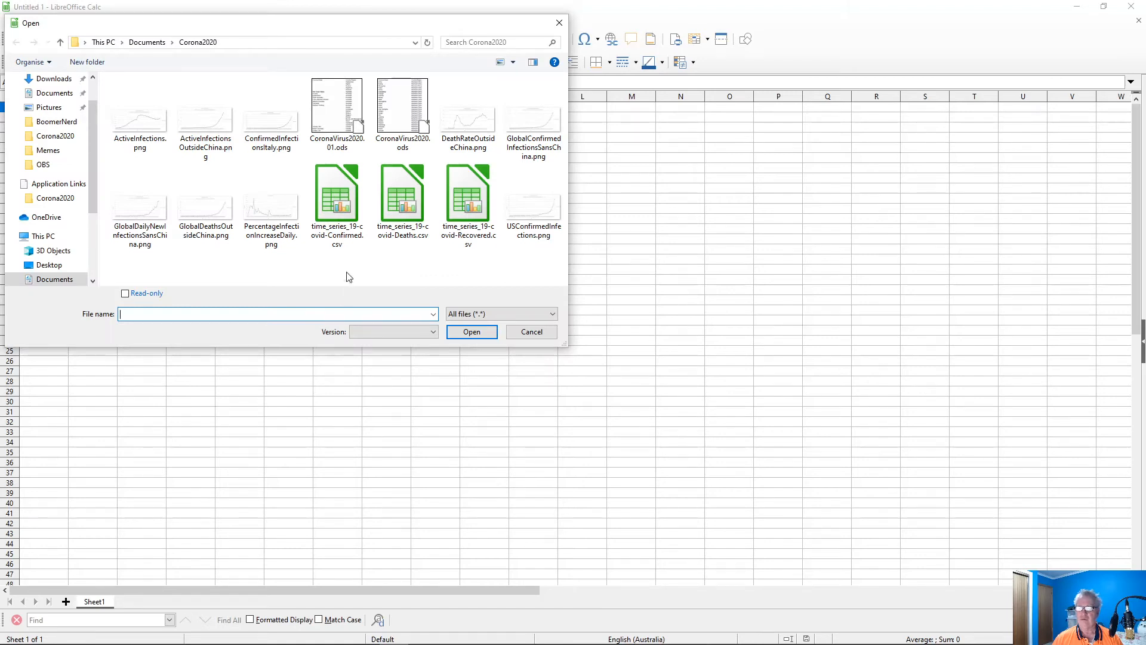
pyautogui.click(340, 212)
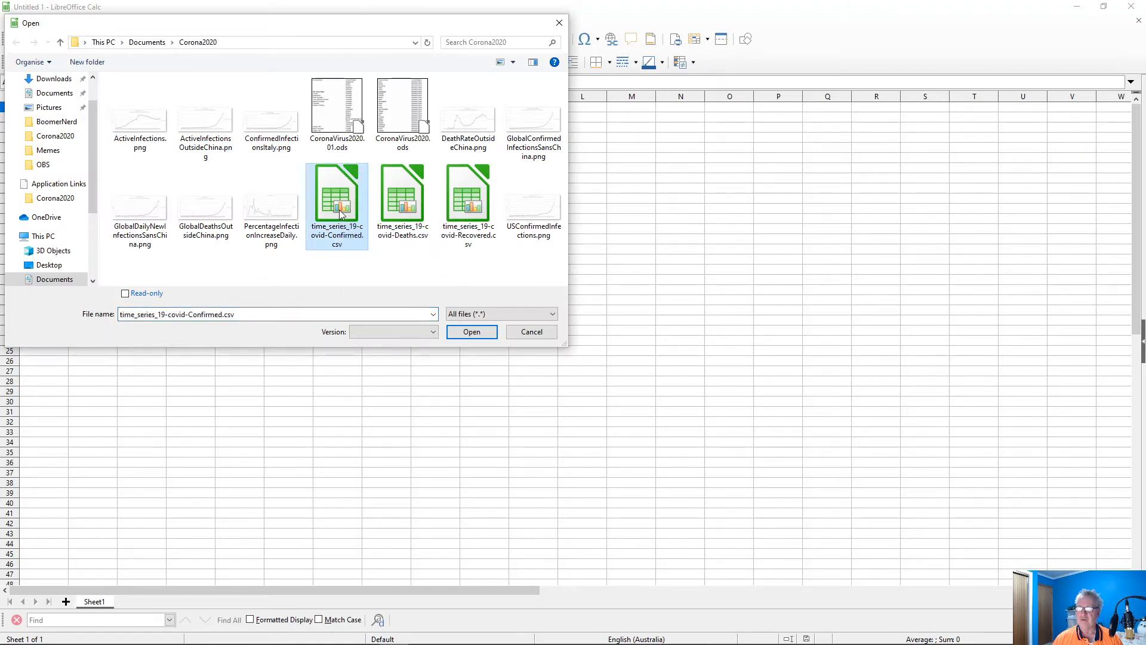
pyautogui.click(472, 332)
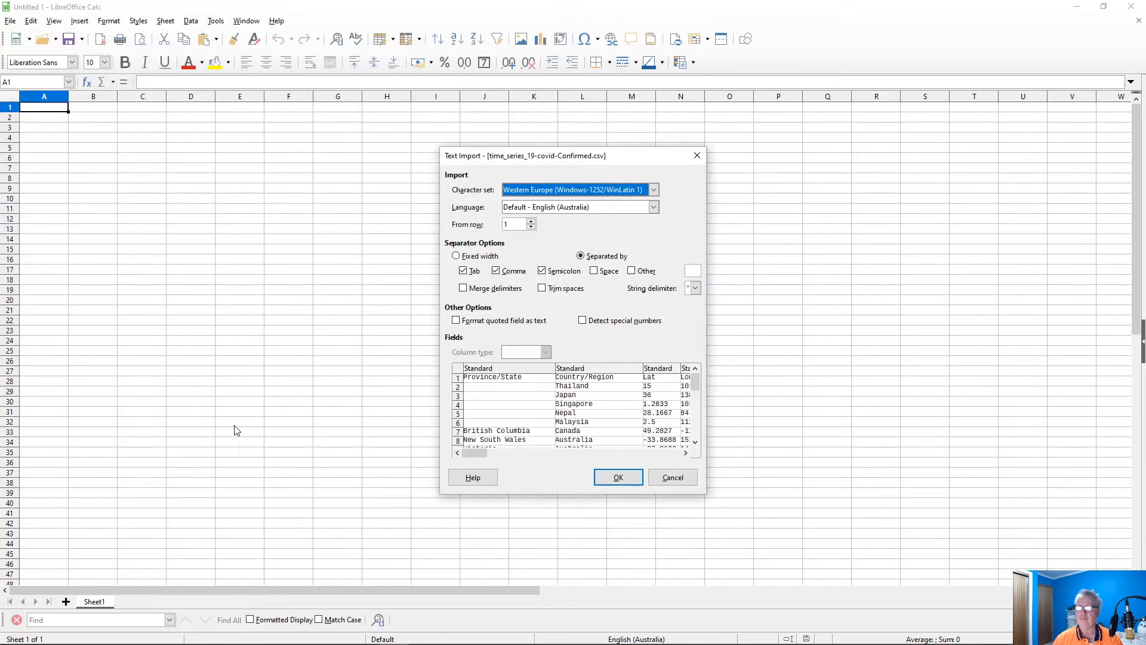
pyautogui.click(617, 478)
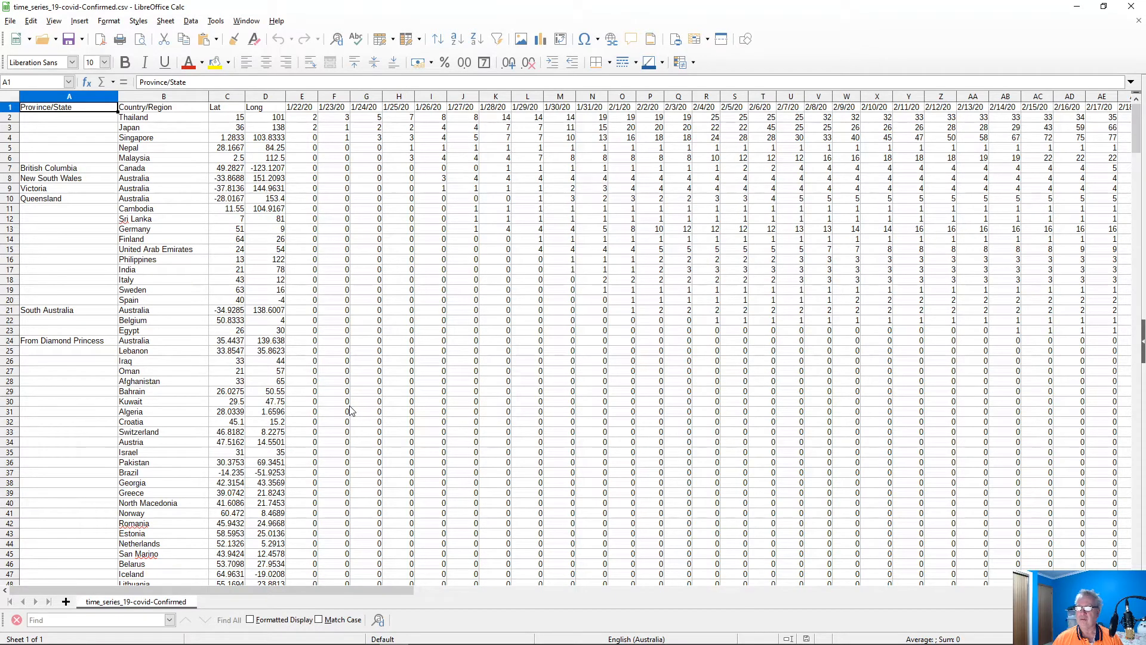
# - Look through the confirmed cases data down to its last row, then return to the header row
pyautogui.scroll(-20, 351, 411)
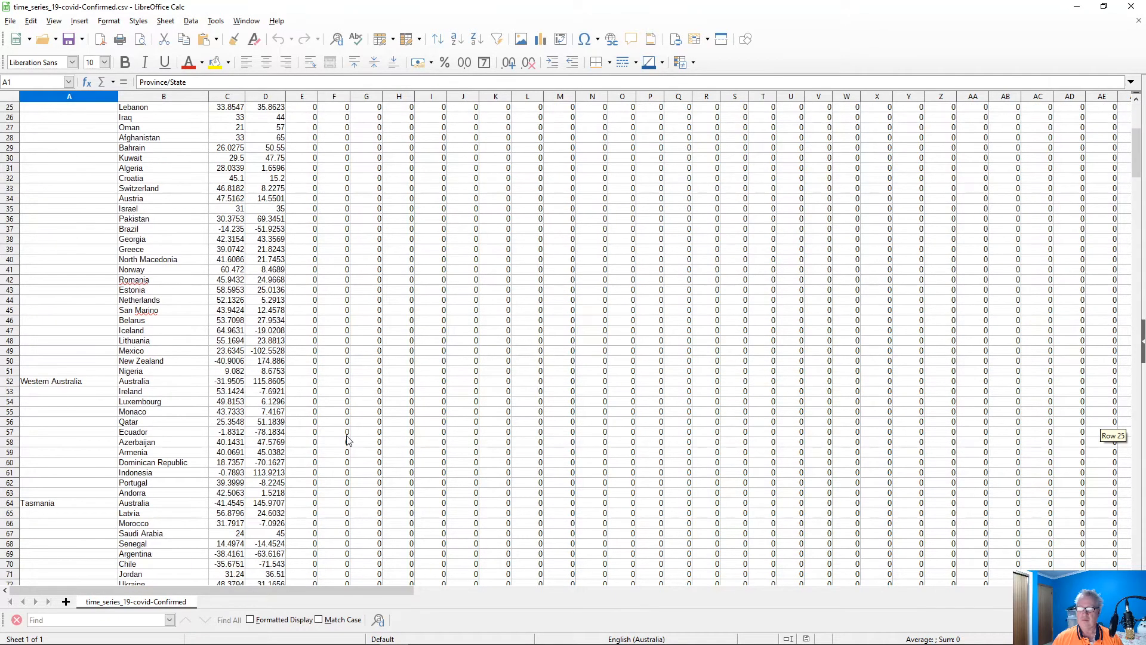
pyautogui.scroll(-20, 207, 428)
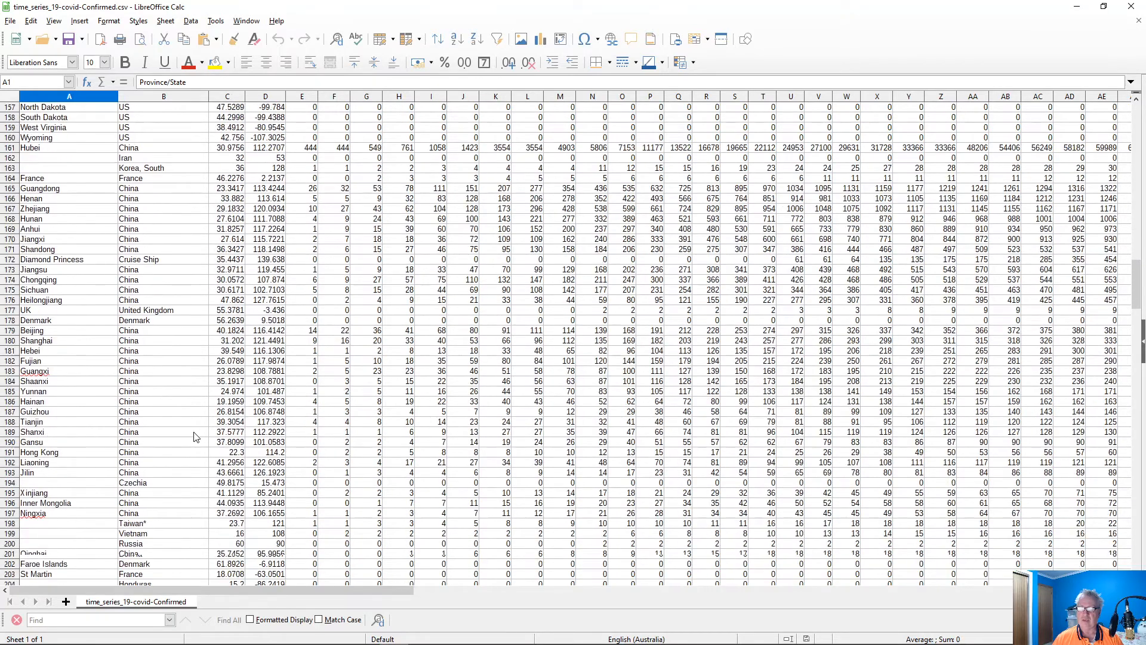
pyautogui.scroll(-20, 200, 442)
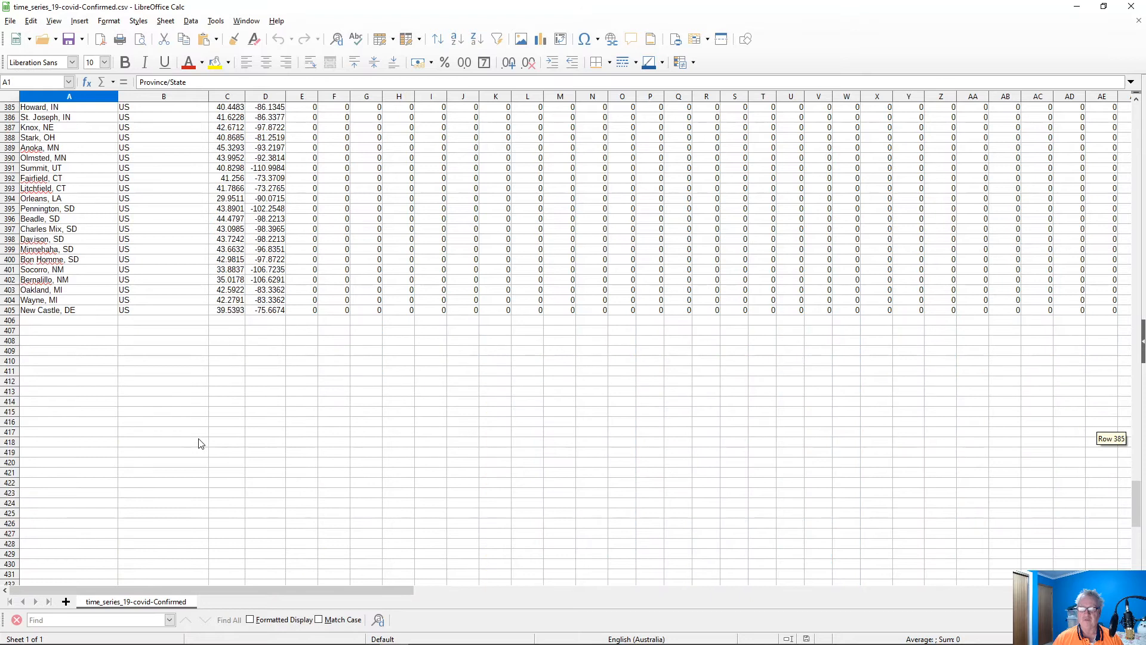
pyautogui.click(39, 312)
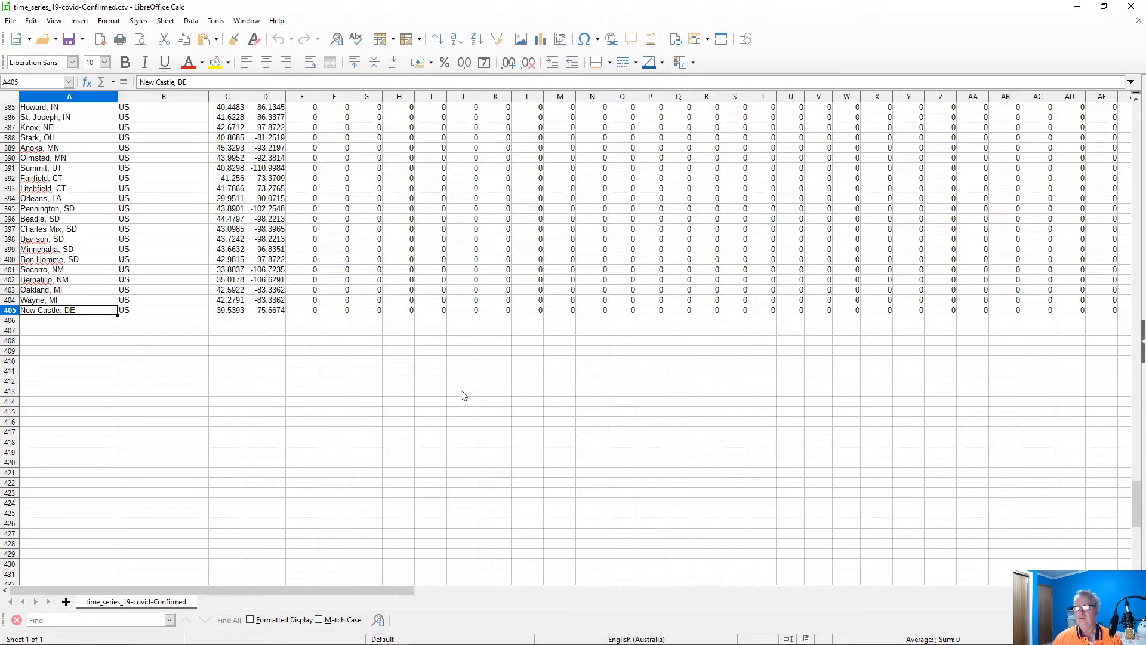
pyautogui.scroll(9, 176, 497)
pyautogui.scroll(12, 172, 501)
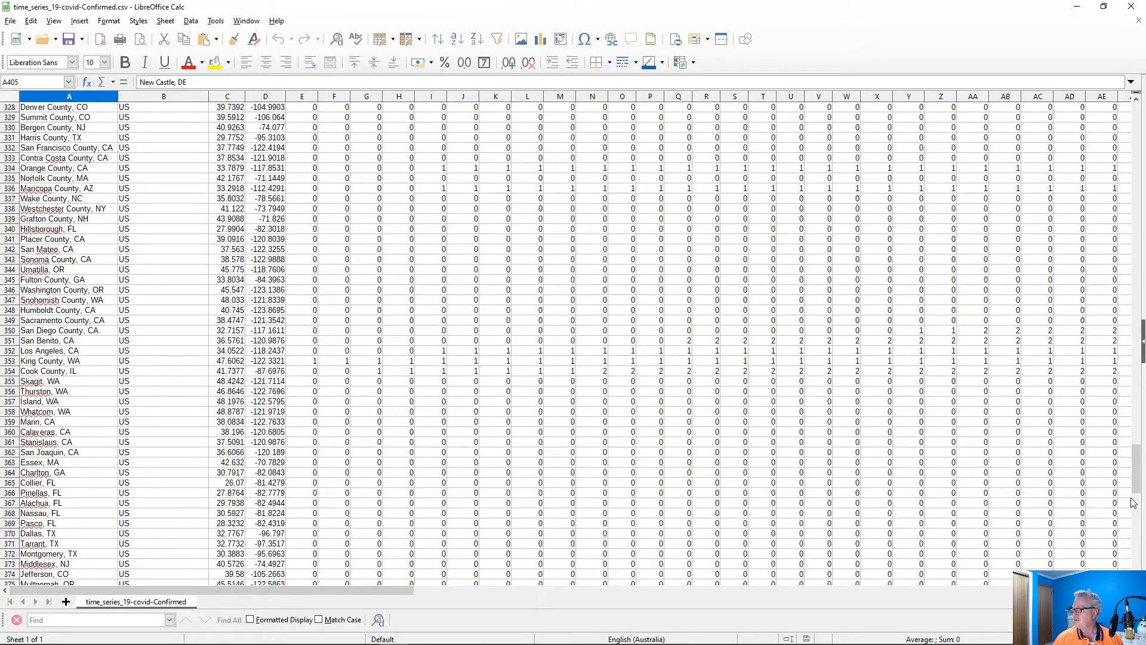
pyautogui.moveTo(1136, 498); pyautogui.dragTo(1143, 140)
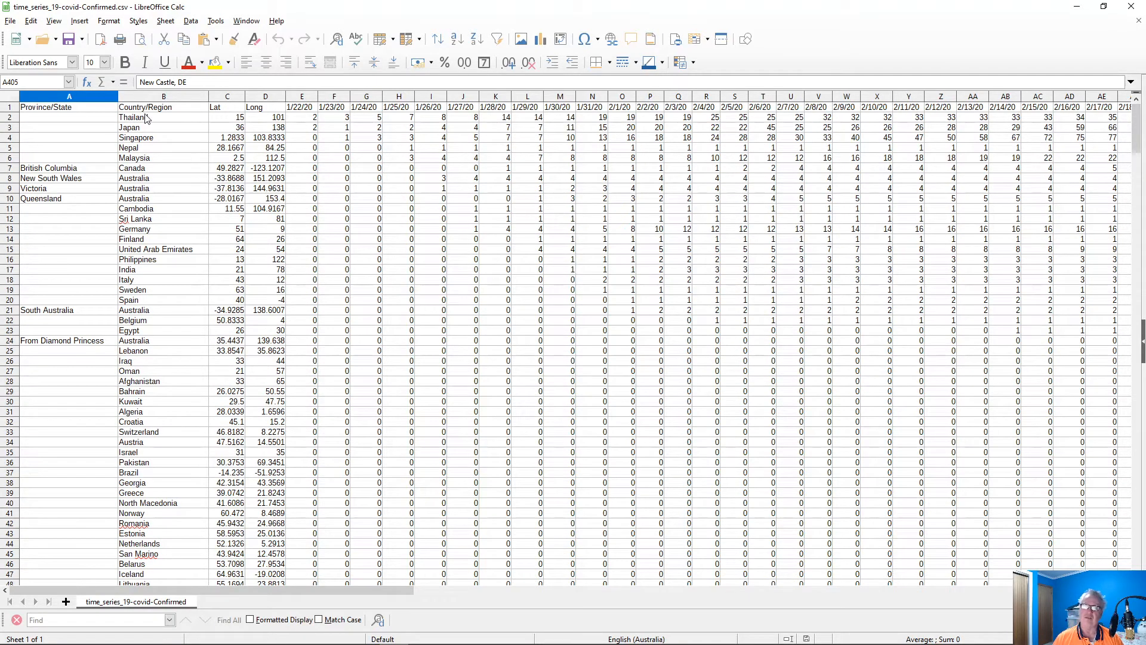
# - Select the entire confirmed cases data range A1:BB405 and copy it
pyautogui.click(31, 108)
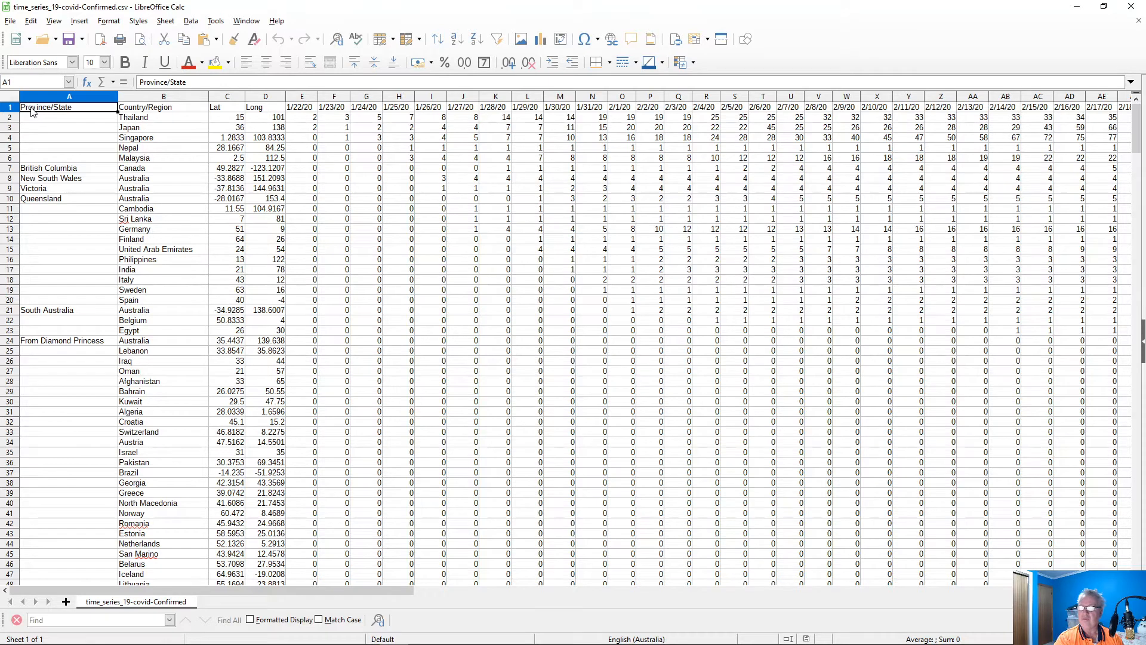
pyautogui.hotkey('ctrl', 'shift', 'Right')
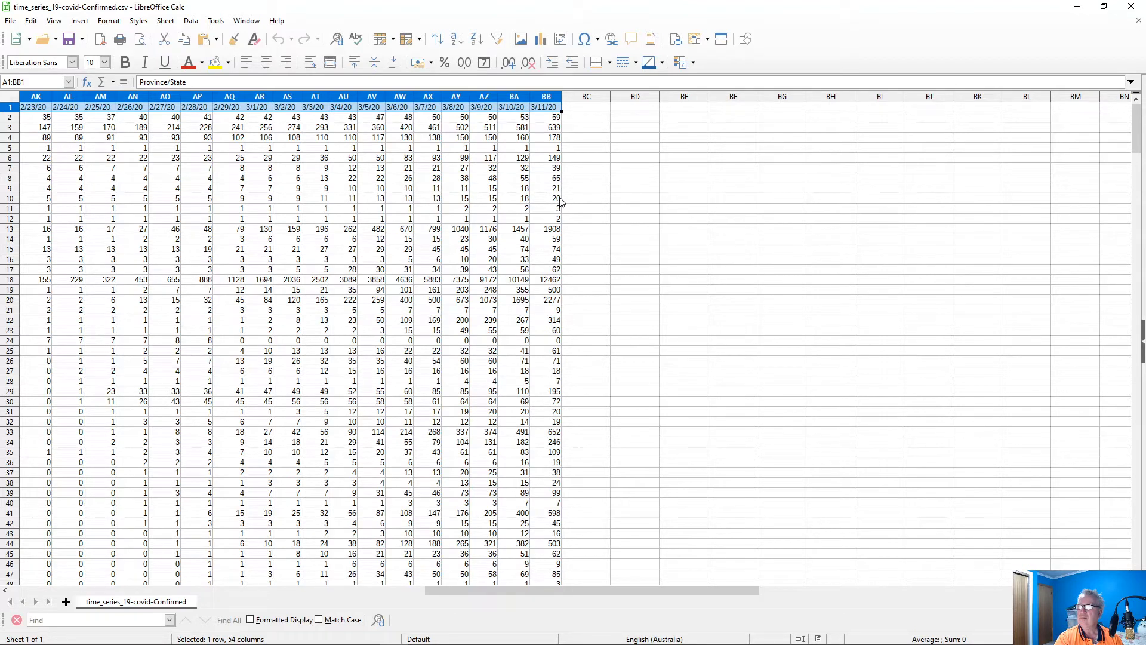
pyautogui.hotkey('shift', 'Down')
pyautogui.hotkey('shift', 'Down')
pyautogui.hotkey('shift', 'Down')
pyautogui.hotkey('shift', 'Down')
pyautogui.hotkey('shift', 'Down')
pyautogui.hotkey('shift', 'Down')
pyautogui.hotkey('shift', 'Down')
pyautogui.hotkey('shift', 'Down')
pyautogui.hotkey('shift', 'Down')
pyautogui.hotkey('shift', 'Down')
pyautogui.hotkey('shift', 'Down')
pyautogui.hotkey('shift', 'Down')
pyautogui.hotkey('shift', 'Down')
pyautogui.hotkey('shift', 'Down')
pyautogui.hotkey('shift', 'Down')
pyautogui.hotkey('shift', 'Down')
pyautogui.hotkey('shift', 'Down')
pyautogui.hotkey('shift', 'Down')
pyautogui.hotkey('shift', 'Down')
pyautogui.hotkey('shift', 'Down')
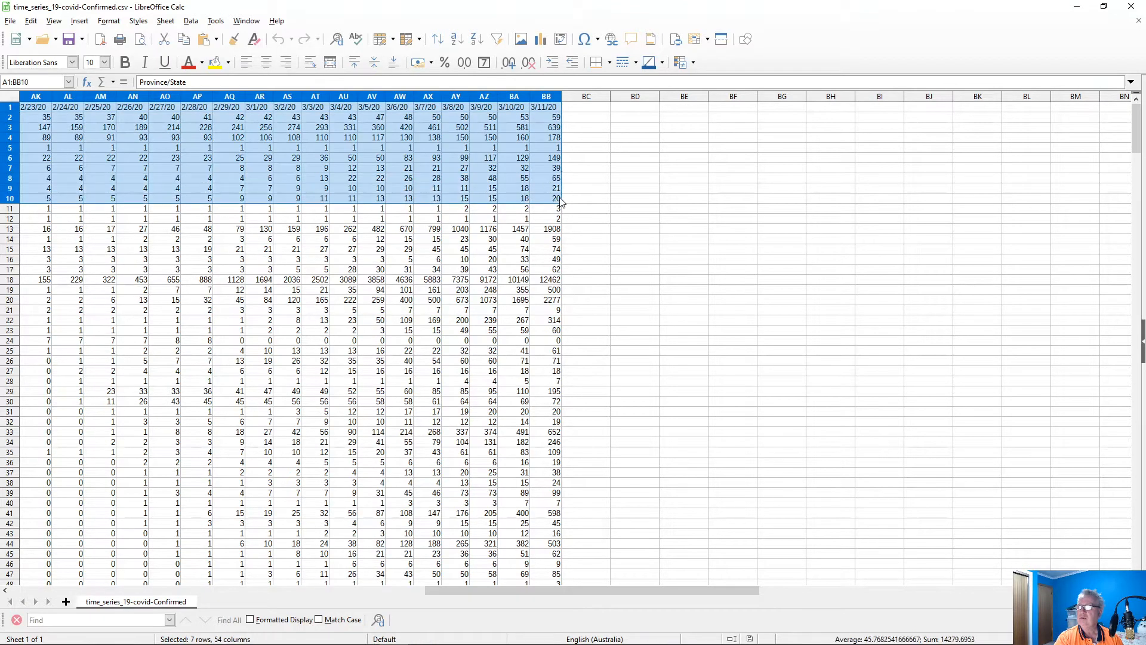
pyautogui.hotkey('shift', 'Down')
pyautogui.hotkey('shift', 'Down')
pyautogui.hotkey('shift', 'Down')
pyautogui.hotkey('shift', 'Down')
pyautogui.hotkey('shift', 'Down')
pyautogui.hotkey('shift', 'Down')
pyautogui.hotkey('shift', 'Down')
pyautogui.hotkey('shift', 'Down')
pyautogui.hotkey('shift', 'Down')
pyautogui.hotkey('shift', 'Down')
pyautogui.hotkey('shift', 'Down')
pyautogui.hotkey('shift', 'Down')
pyautogui.hotkey('shift', 'Down')
pyautogui.hotkey('shift', 'Down')
pyautogui.hotkey('shift', 'Down')
pyautogui.hotkey('shift', 'Down')
pyautogui.hotkey('shift', 'Down')
pyautogui.hotkey('shift', 'Down')
pyautogui.hotkey('shift', 'Down')
pyautogui.hotkey('shift', 'Down')
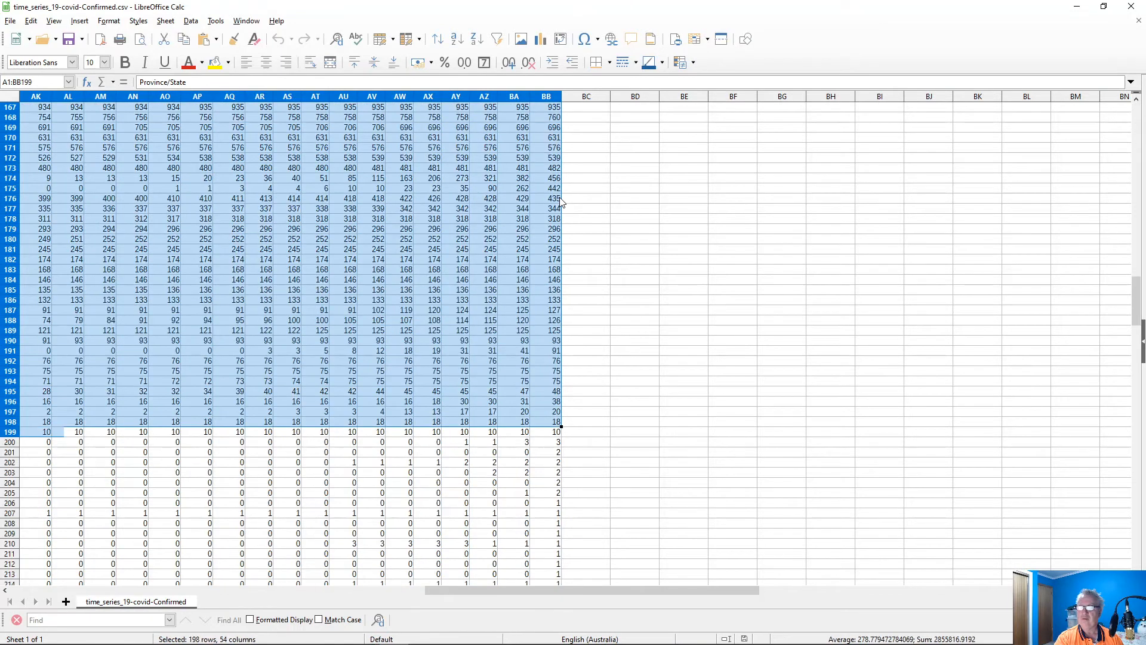
pyautogui.hotkey('ctrl', 'shift', 'Down')
pyautogui.hotkey('ctrl', 'shift', 'Down')
pyautogui.hotkey('ctrl', 'shift', 'Up')
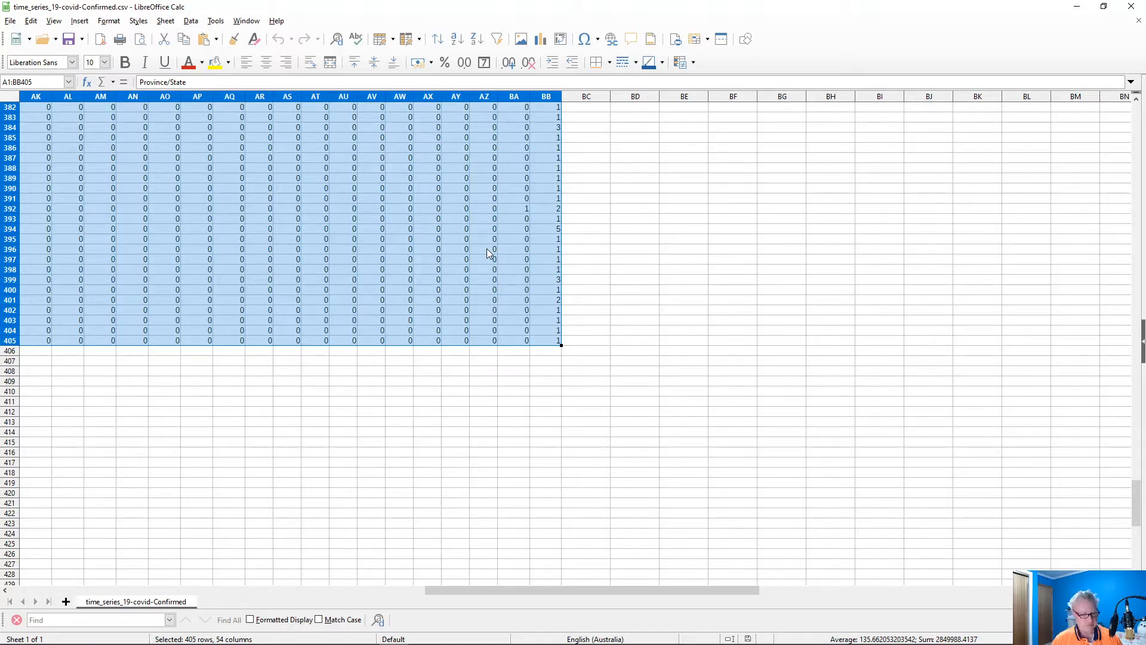
pyautogui.hotkey('ctrl', 'c')
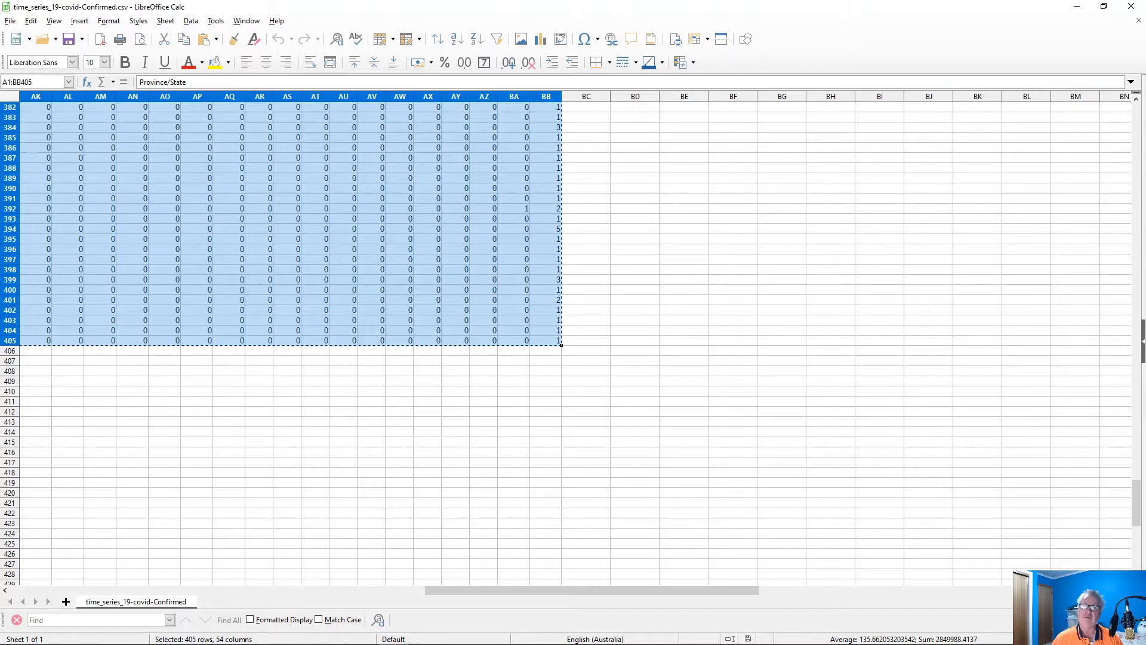
# - Paste the copied data at A1 of a new spreadsheet and rename its sheet Confirmed
pyautogui.click(14, 40)
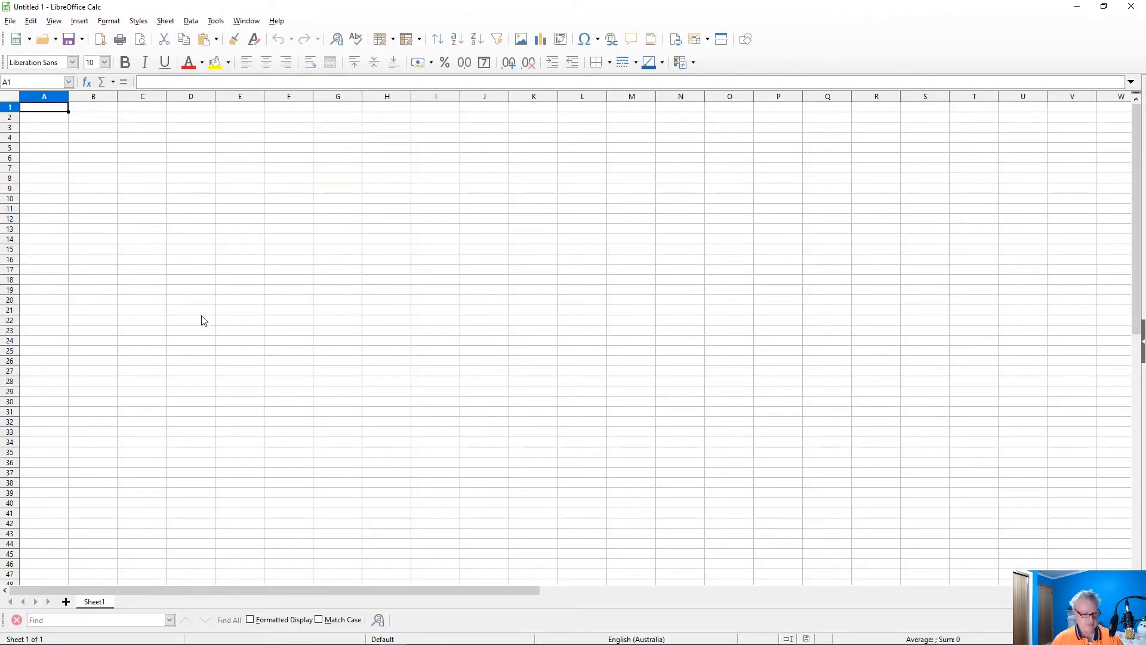
pyautogui.hotkey('ctrl', 'v')
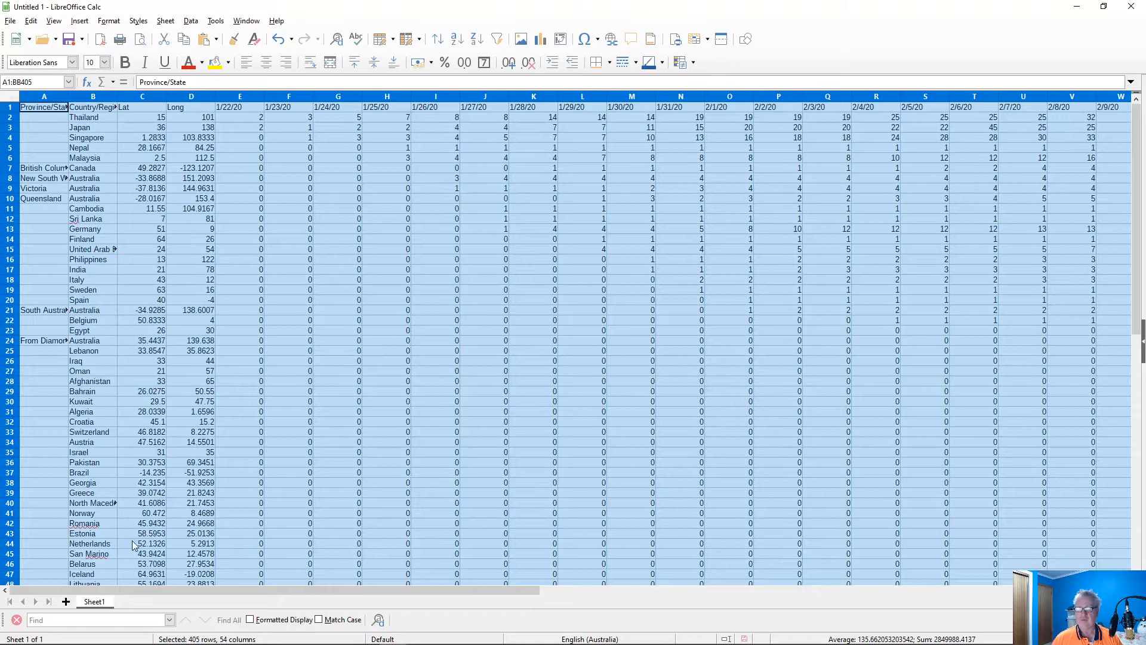
pyautogui.doubleClick(94, 602)
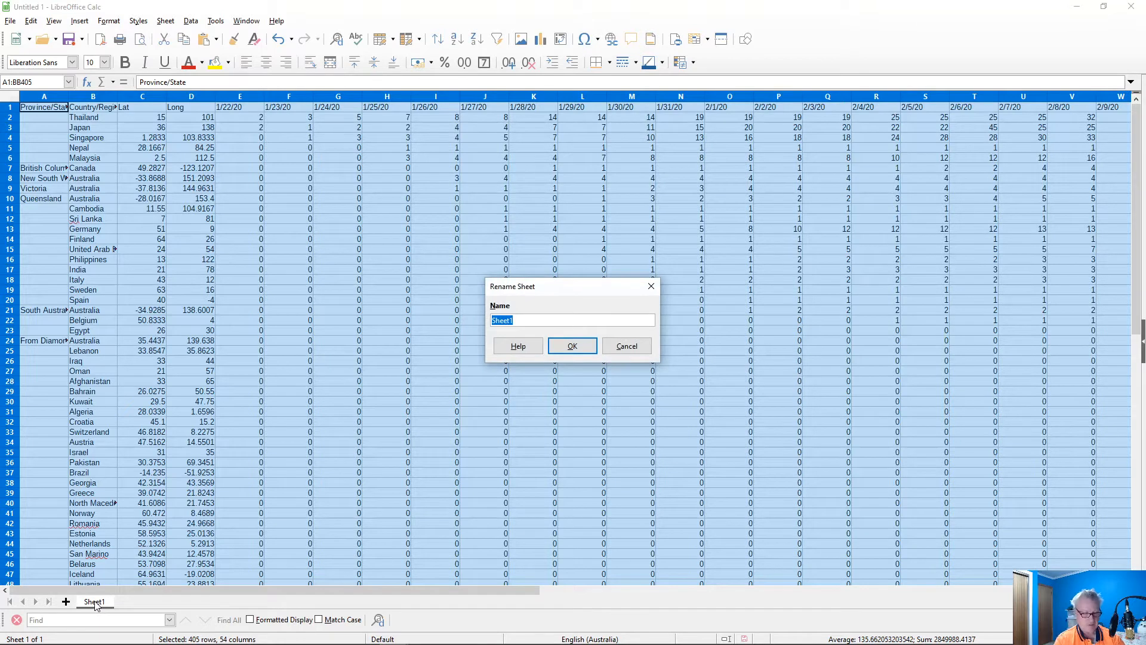
pyautogui.write('cON')
pyautogui.press('BackSpace')
pyautogui.press('BackSpace')
pyautogui.press('BackSpace')
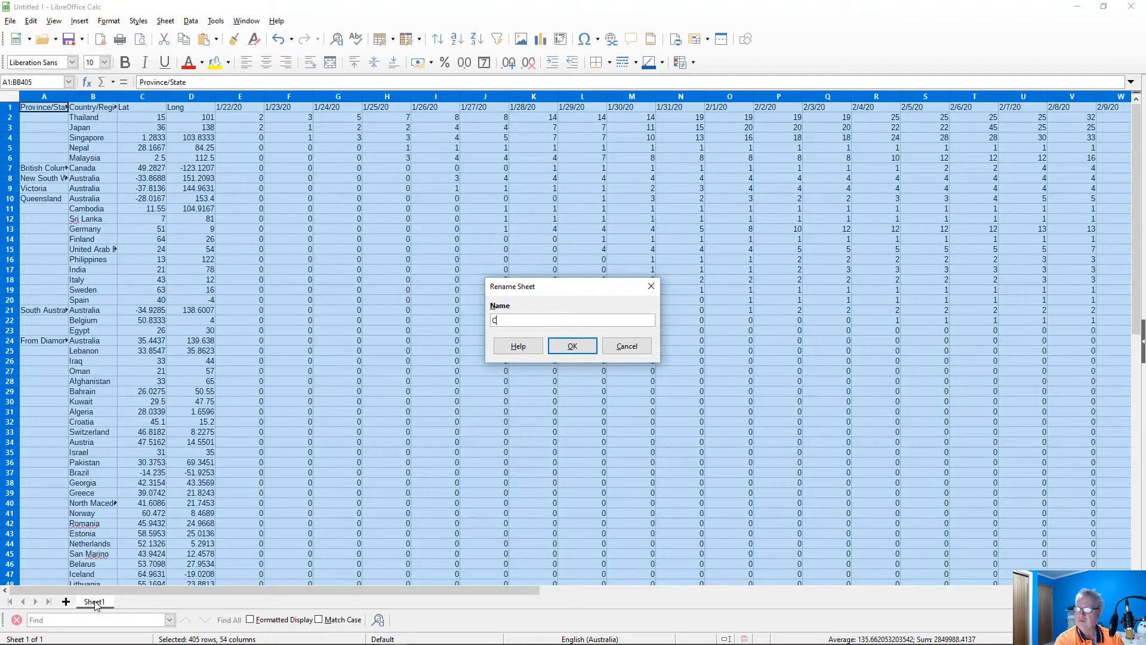
pyautogui.write('Confirmed')
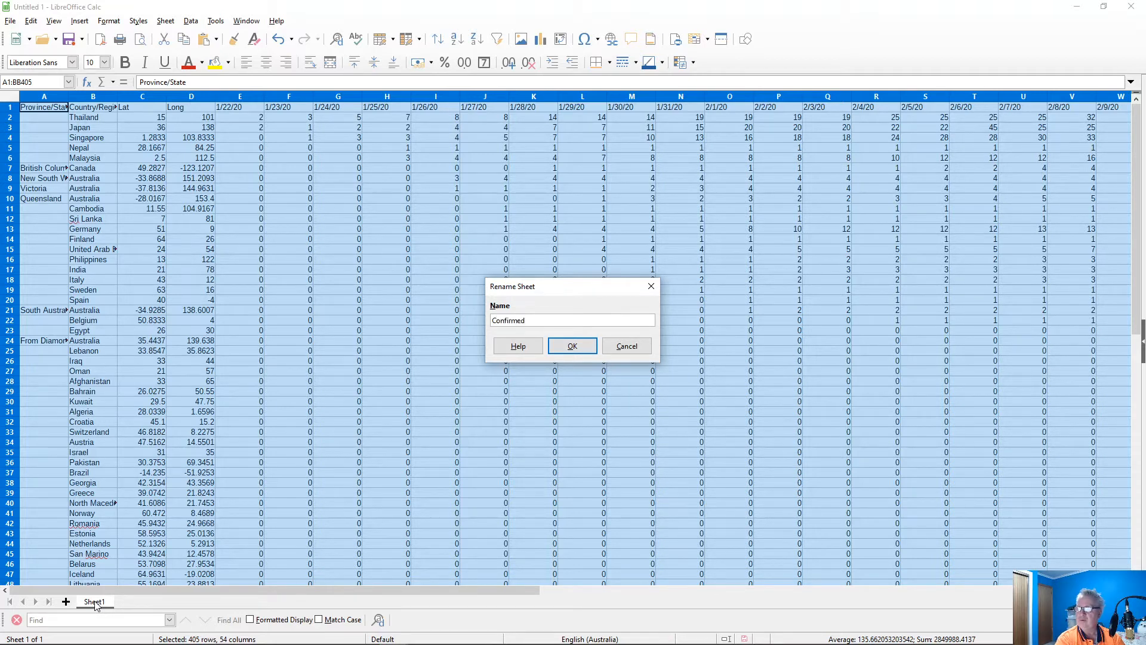
pyautogui.press('Return')
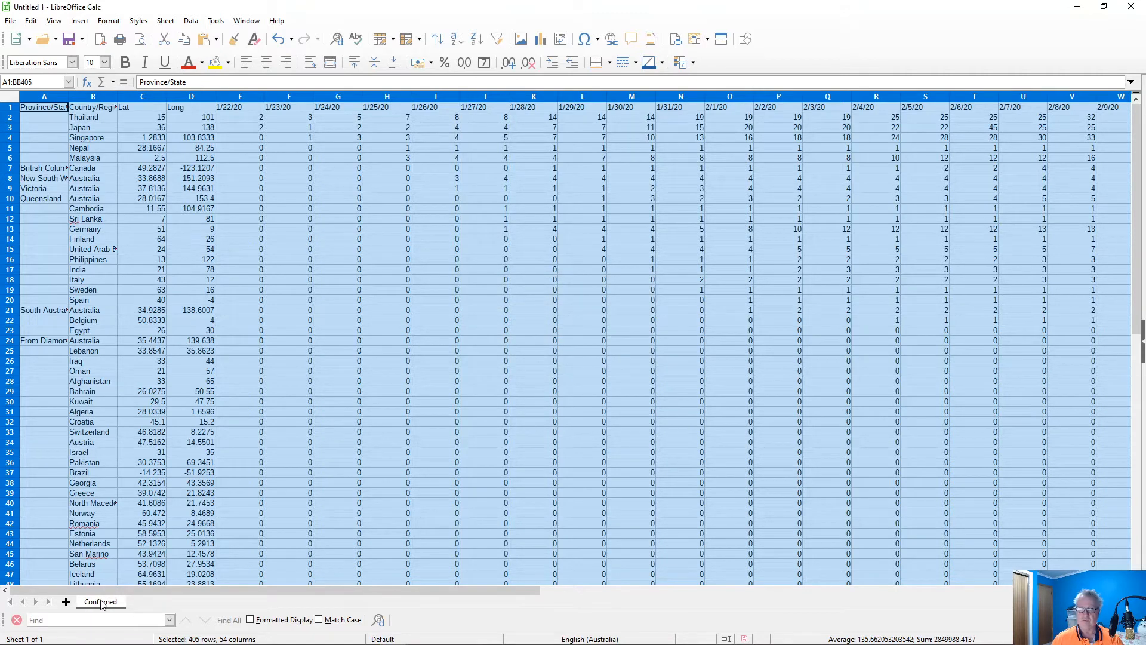
# - Add two new sheets after the Confirmed sheet and name them Deaths and Recovered
pyautogui.click(65, 601)
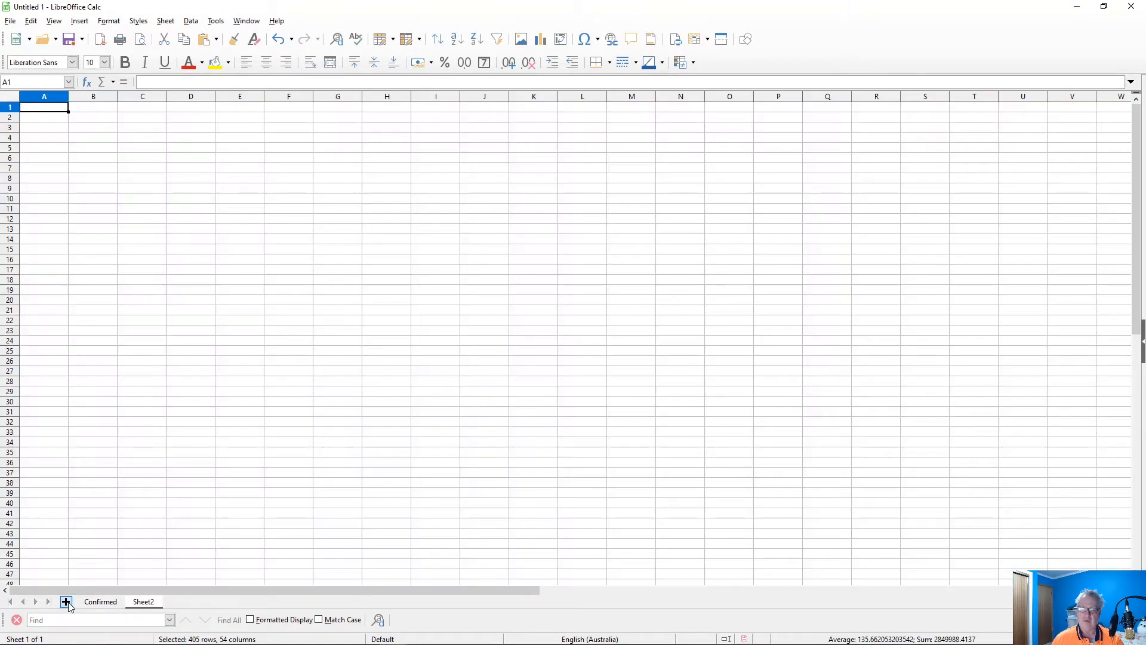
pyautogui.doubleClick(146, 603)
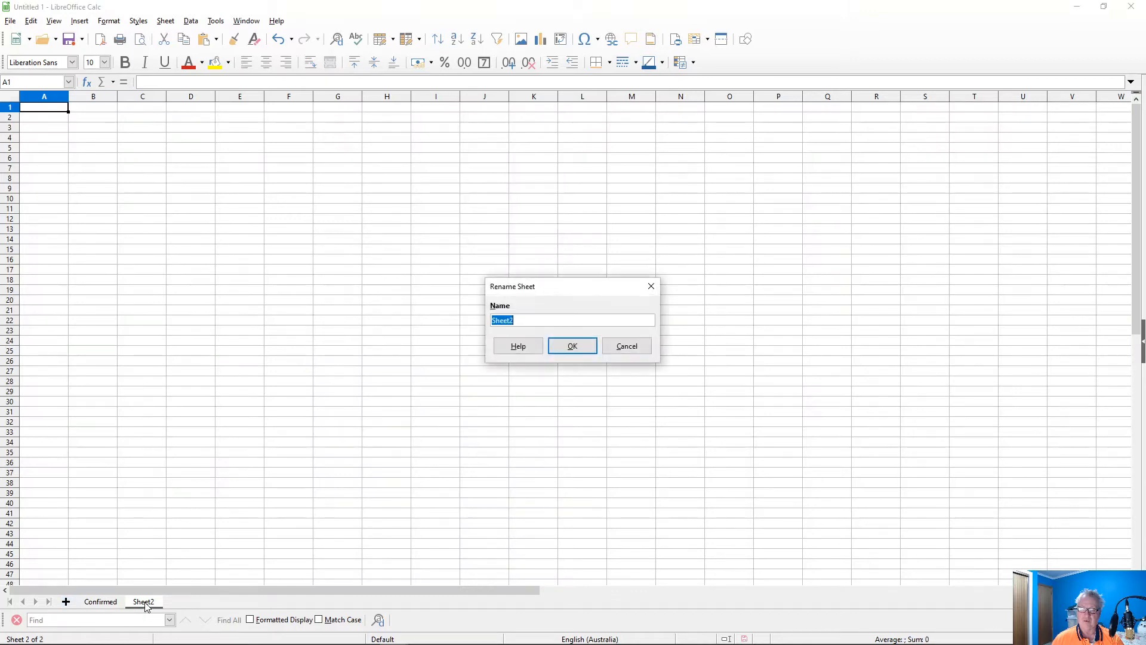
pyautogui.write('Deaths')
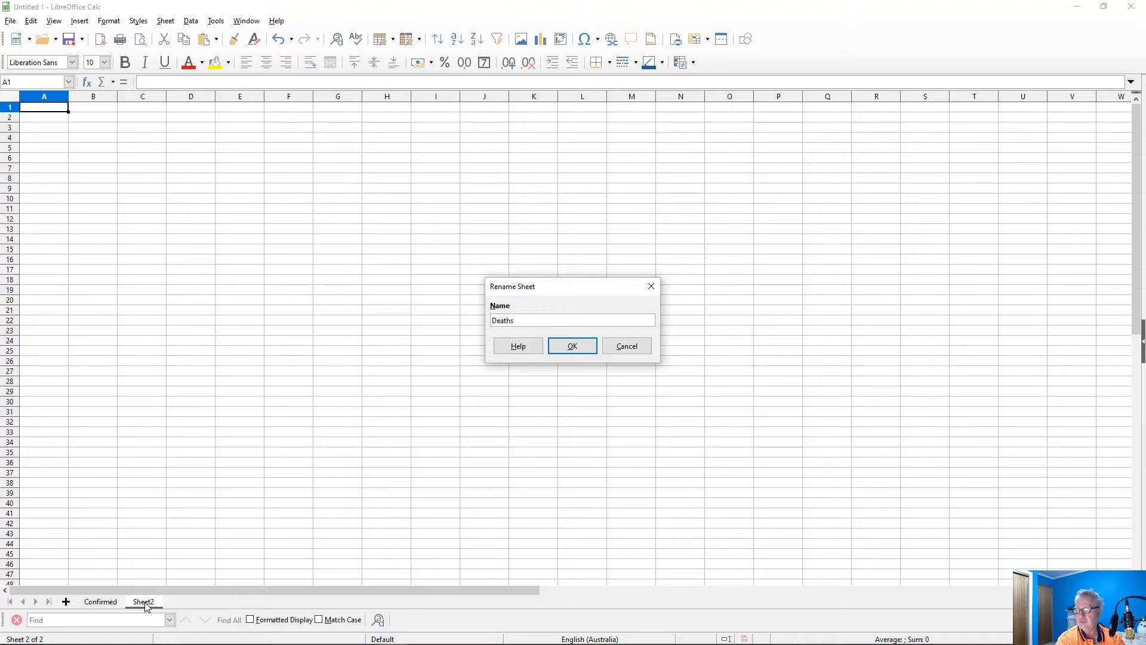
pyautogui.press('Return')
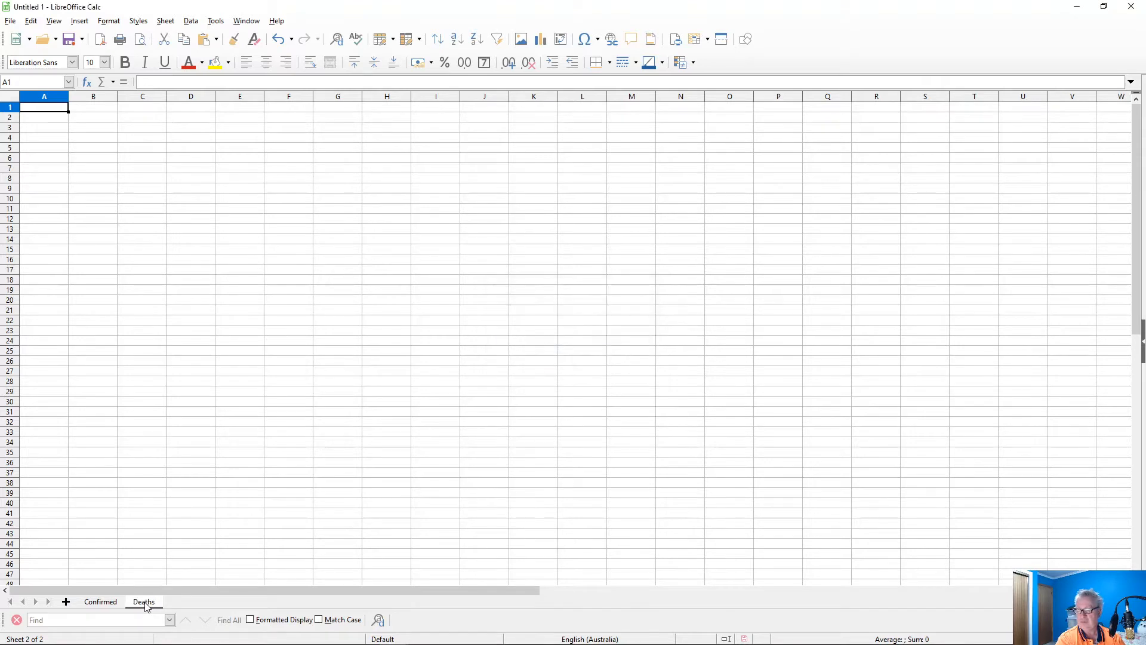
pyautogui.click(66, 601)
pyautogui.doubleClick(181, 602)
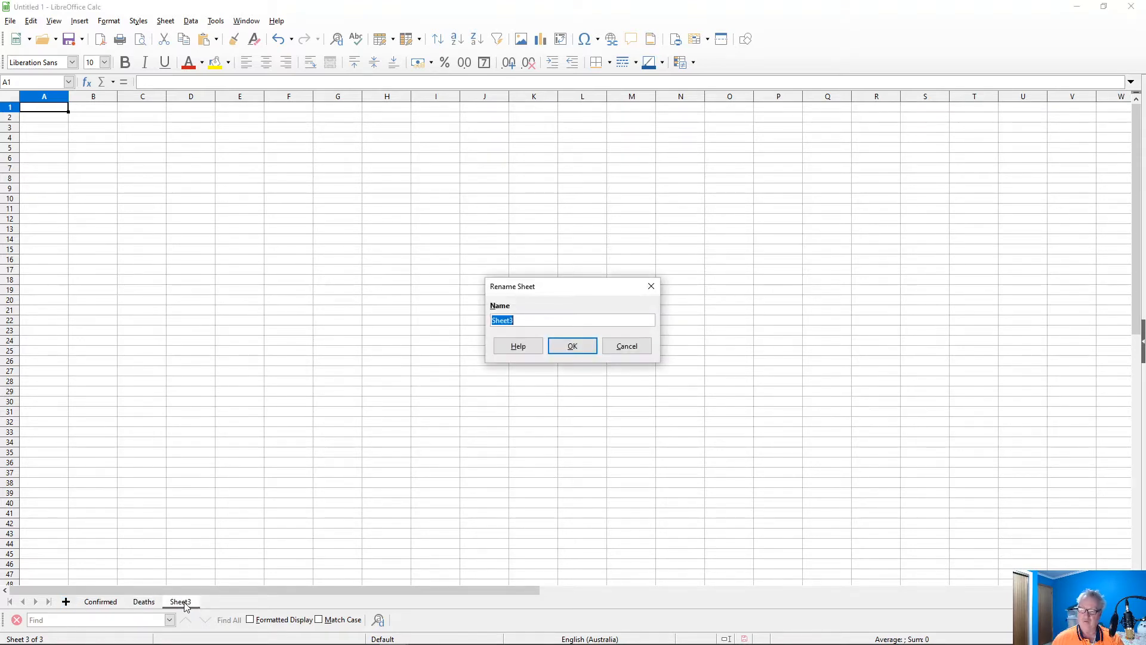
pyautogui.write('Recovered')
pyautogui.press('Return')
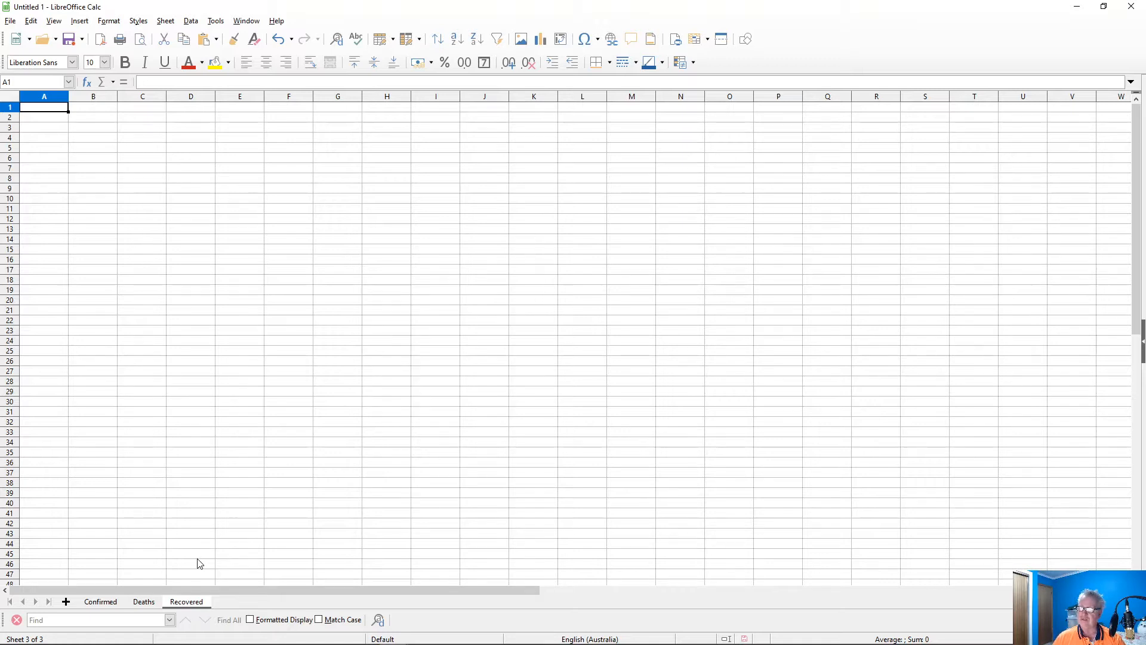
# - Check the first date header in E1 of the Confirmed sheet and go to the empty rows below its data
pyautogui.click(100, 603)
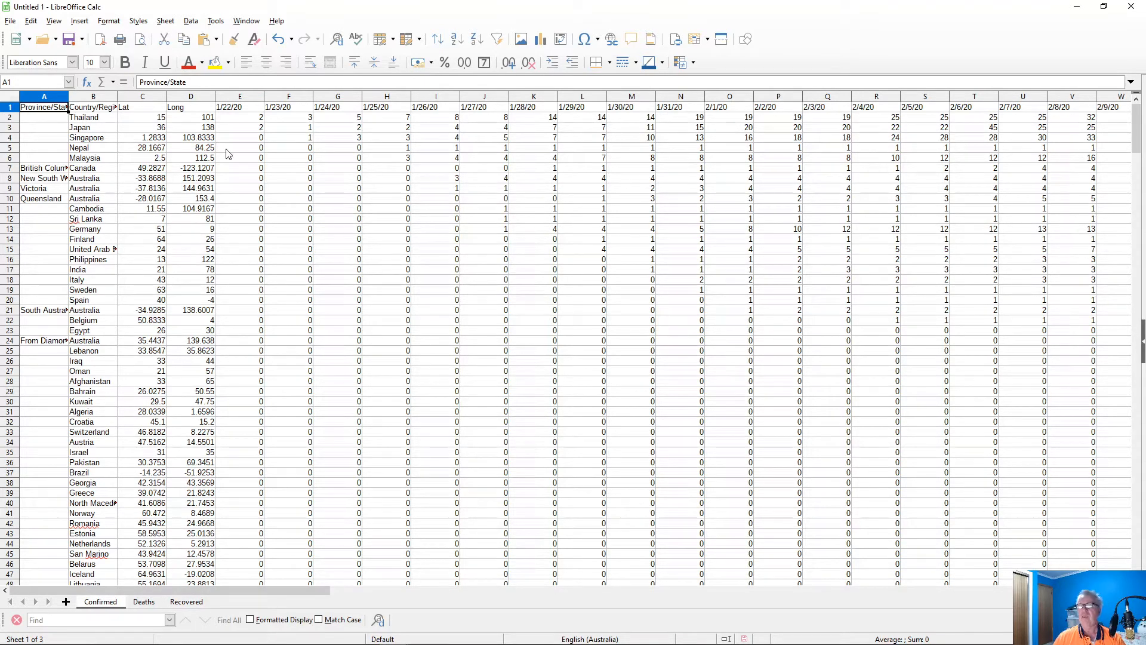
pyautogui.click(244, 111)
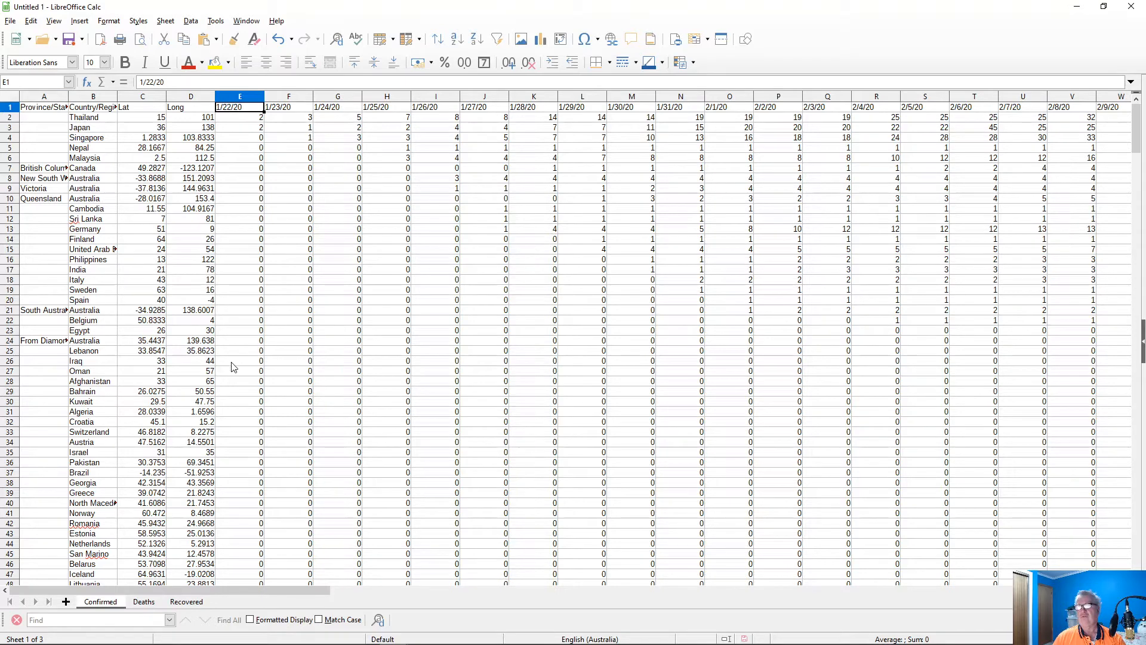
pyautogui.scroll(-20, 234, 367)
pyautogui.scroll(-20, 254, 385)
pyautogui.scroll(-20, 253, 385)
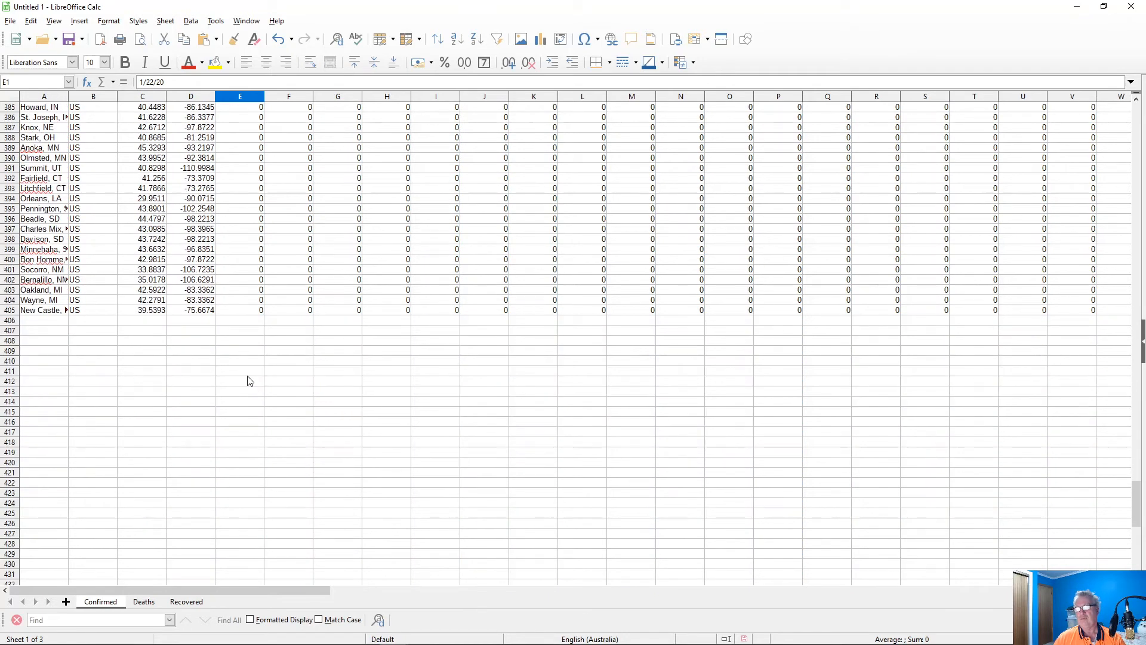
pyautogui.click(247, 333)
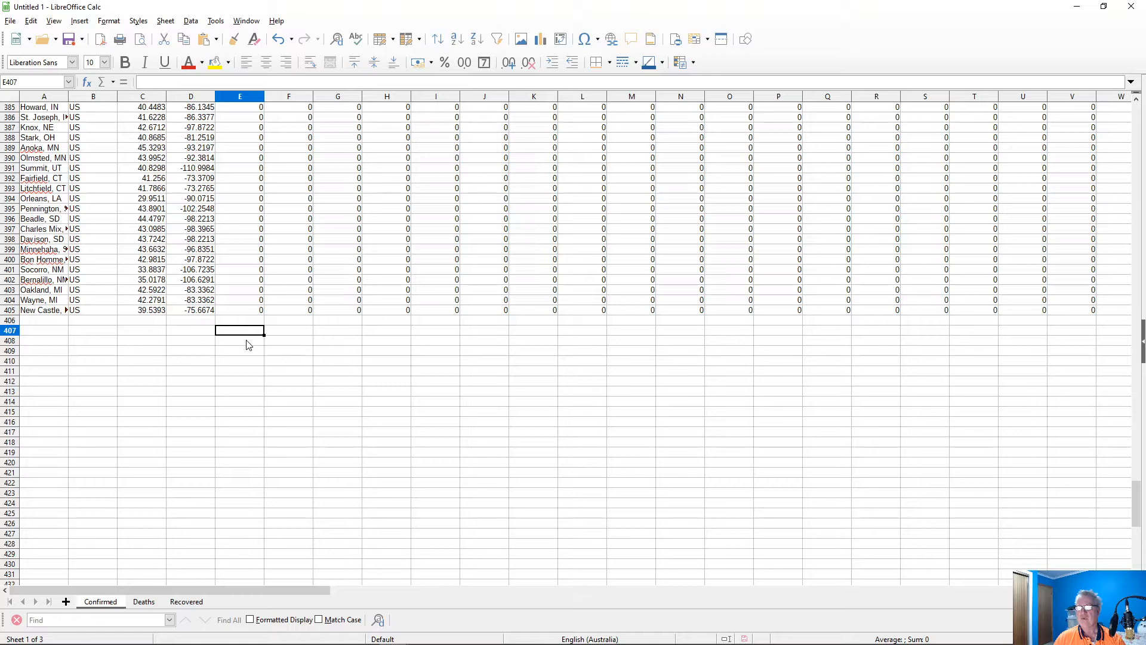
pyautogui.click(248, 344)
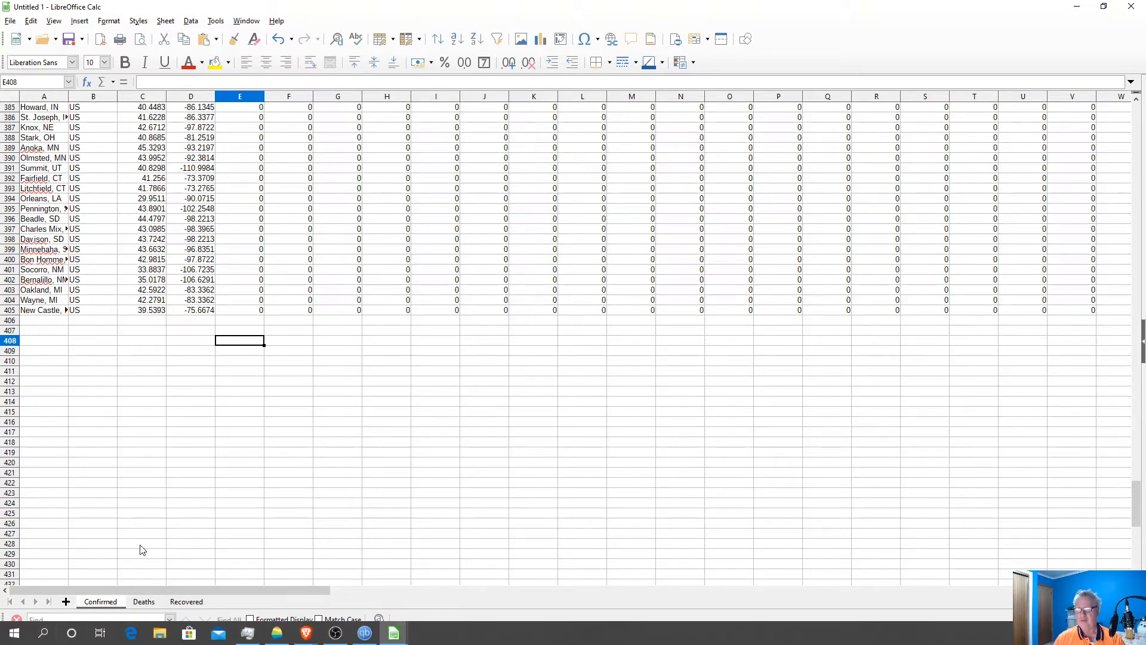
# - Open the recent document CoronaVirus2020.01.ods and examine the date formula in E316 above the Italy Confirmed row
pyautogui.click(12, 22)
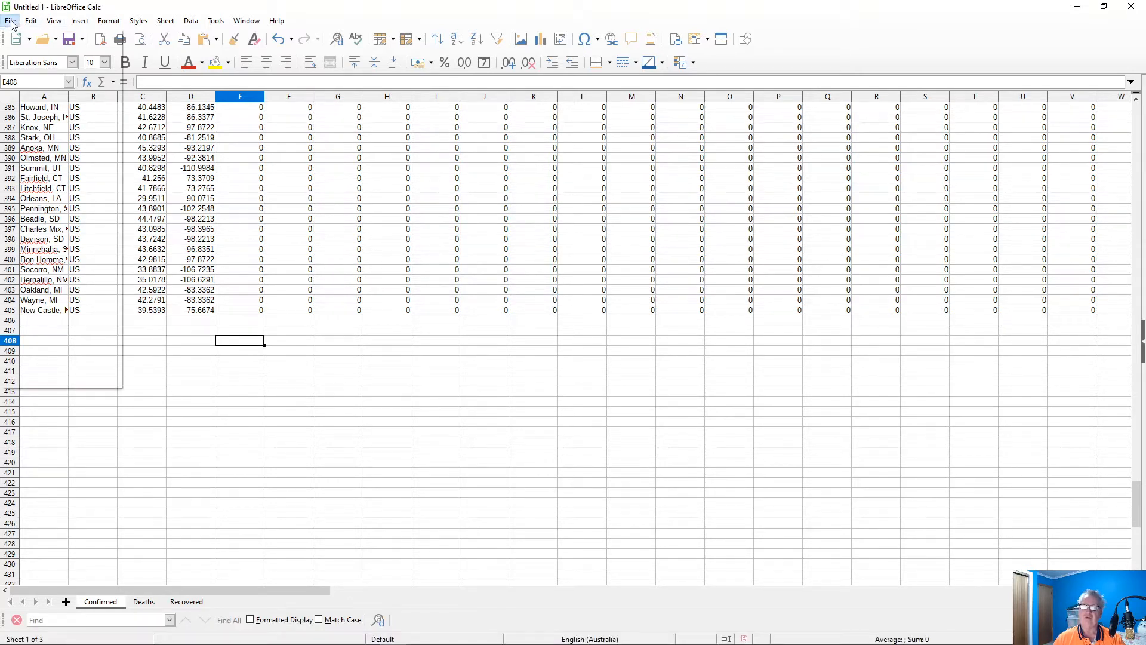
pyautogui.moveTo(62, 76)
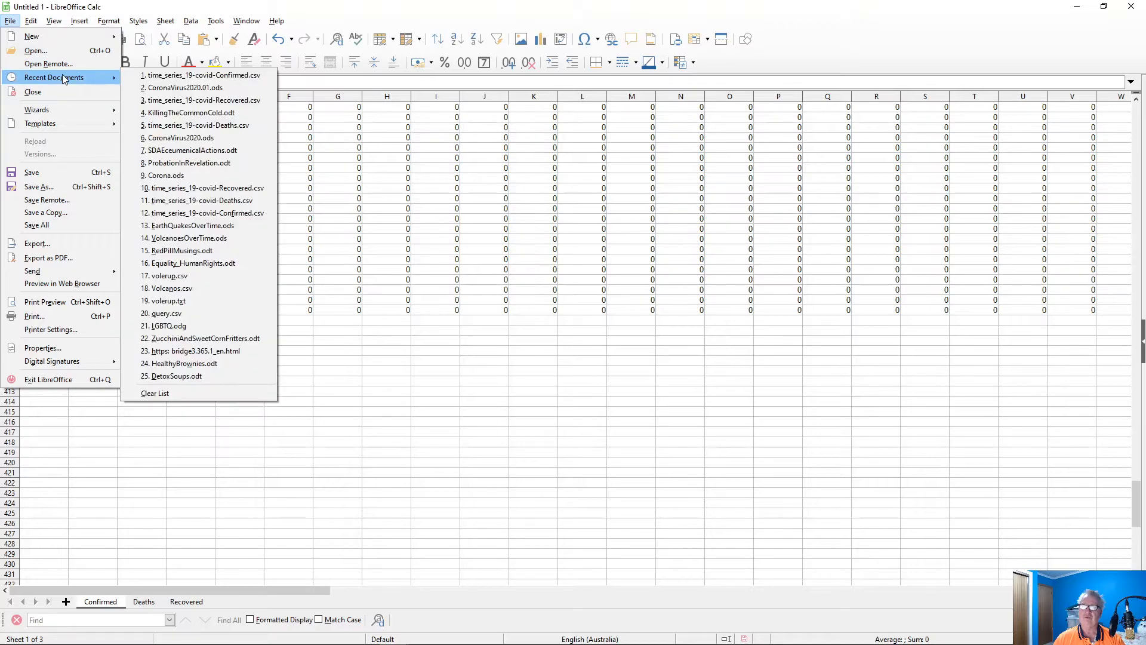
pyautogui.click(181, 74)
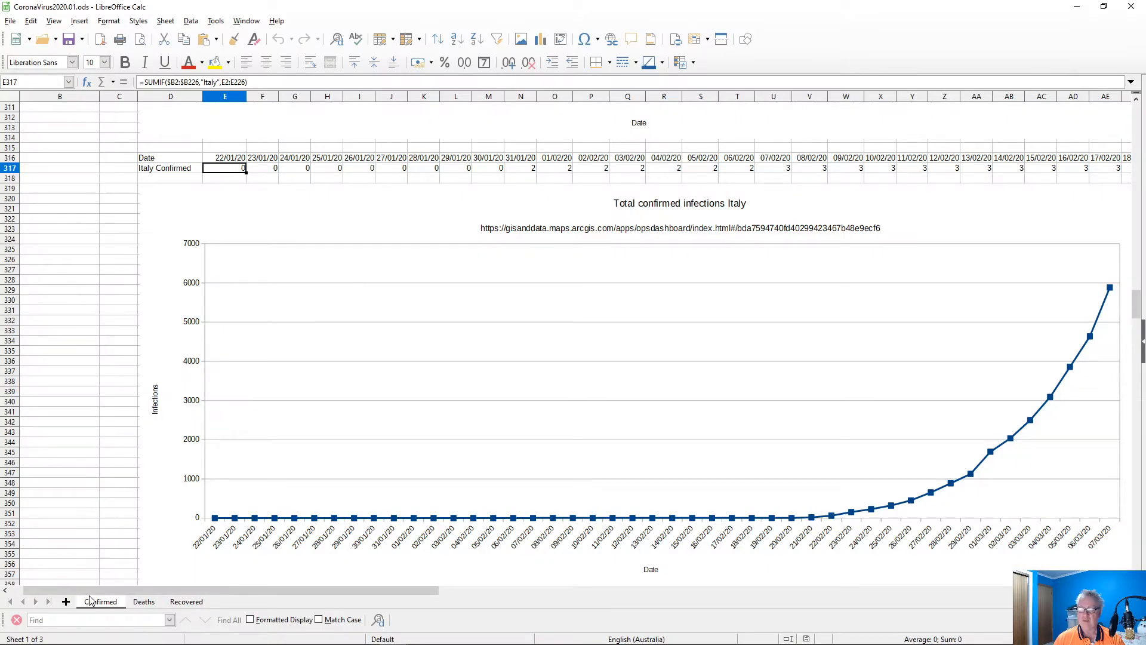
pyautogui.click(230, 160)
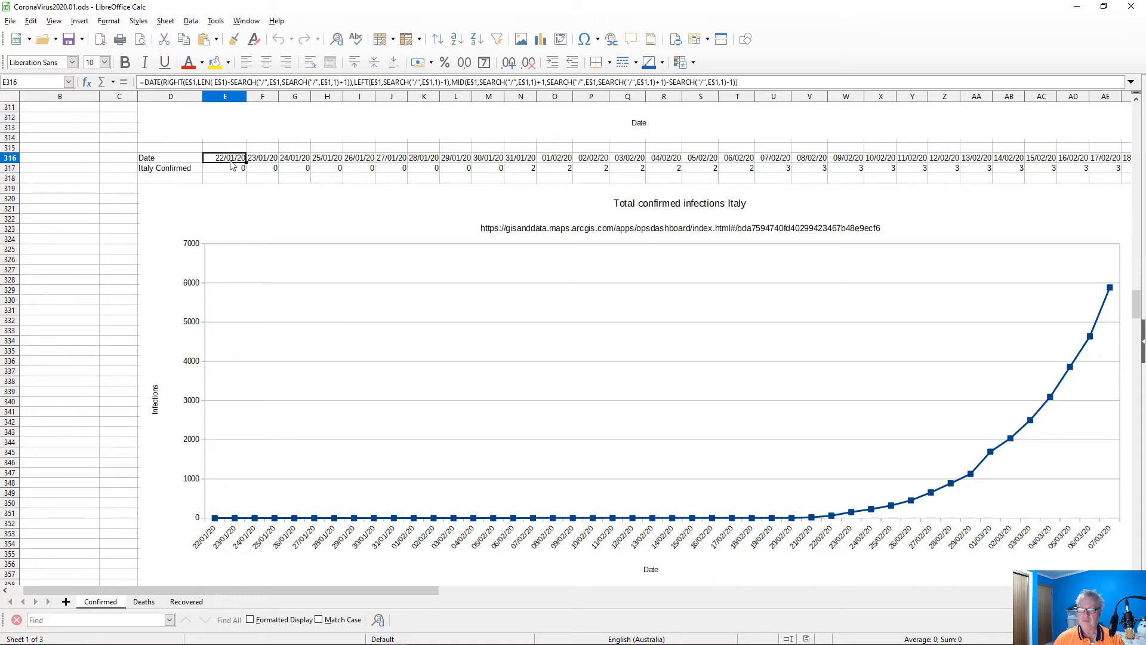
pyautogui.scroll(20, 238, 167)
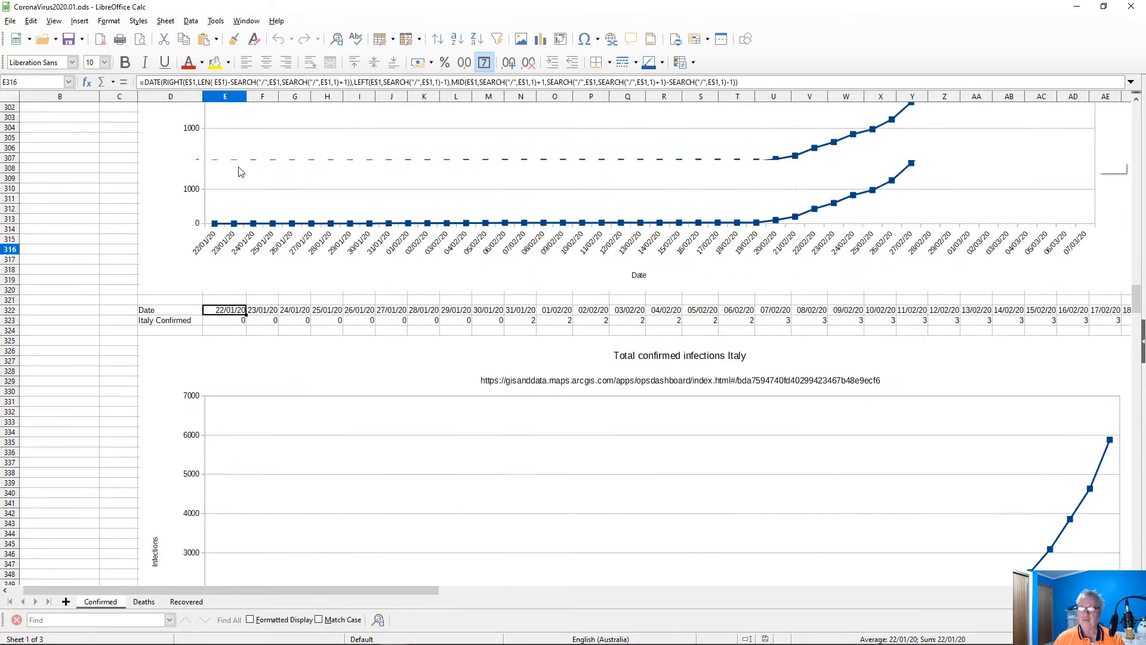
pyautogui.scroll(-3, 221, 311)
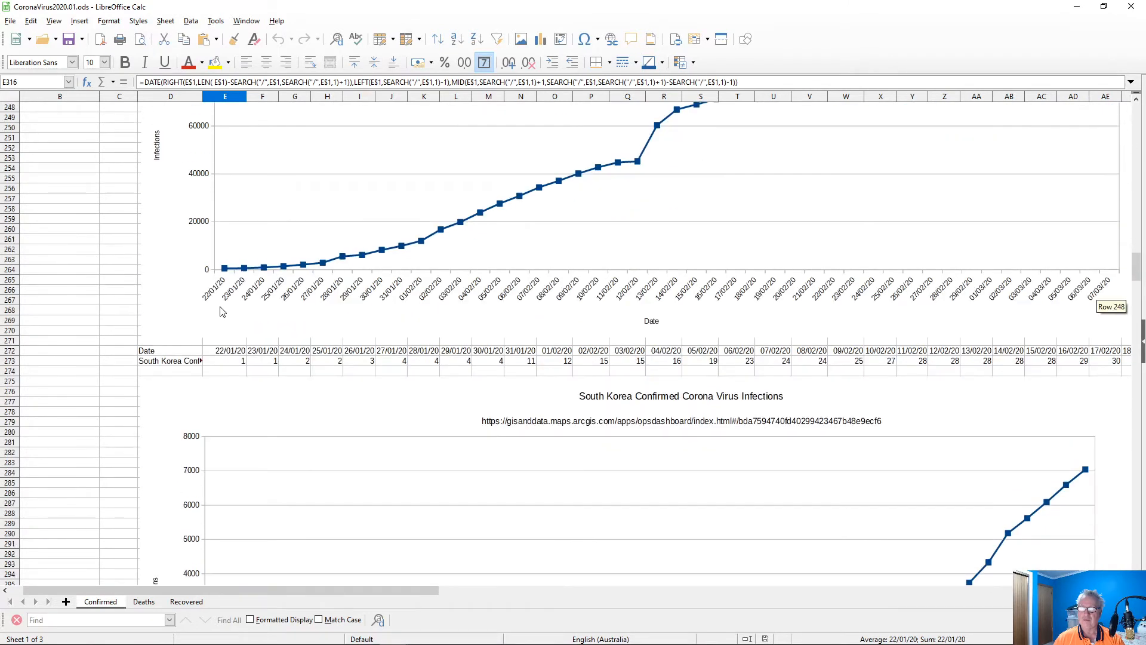
pyautogui.scroll(-13, 220, 311)
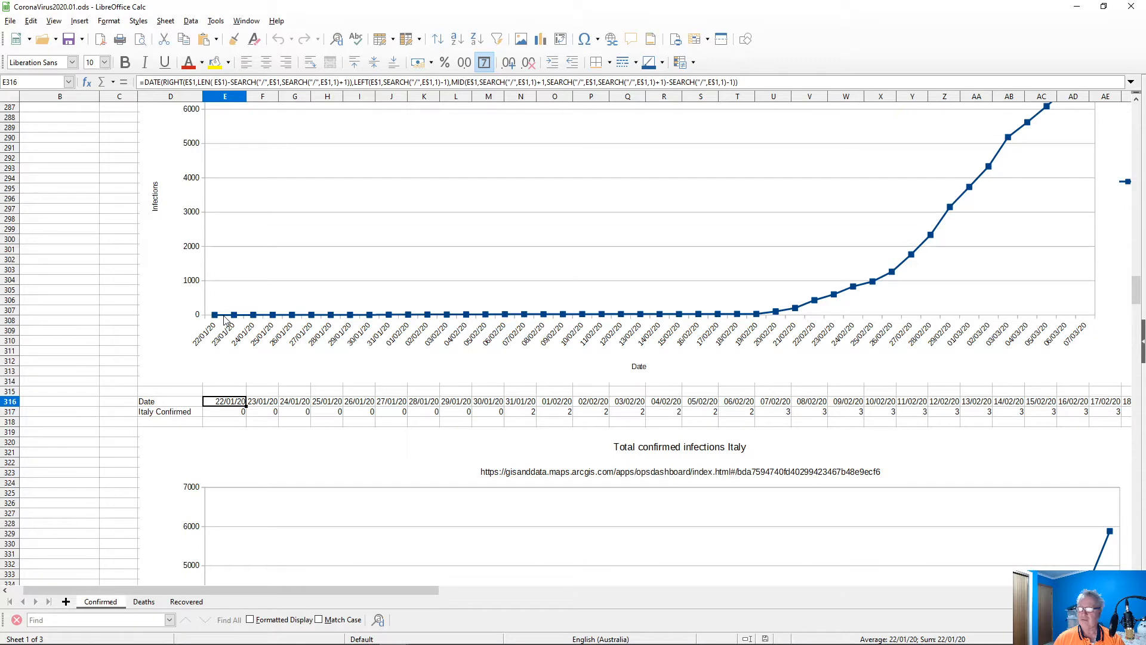
# - Try to copy the full text of the E316 date formula for use in the Confirmed sheet of the new spreadsheet
pyautogui.click(770, 86)
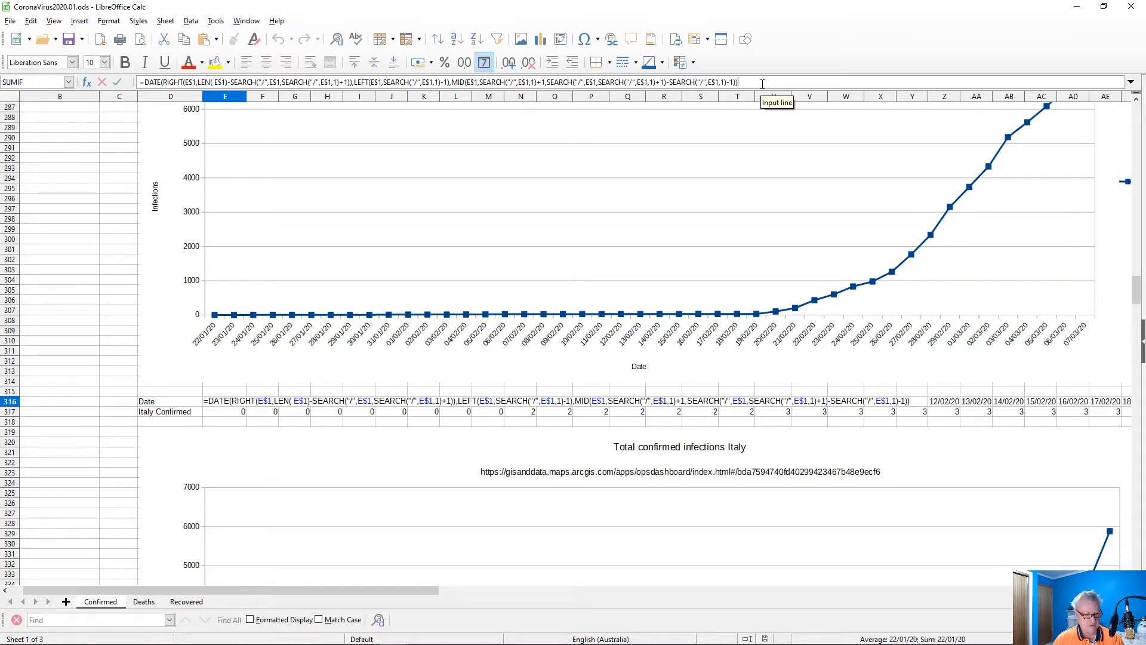
pyautogui.hotkey('ctrl', 'a')
pyautogui.hotkey('ctrl', 'c')
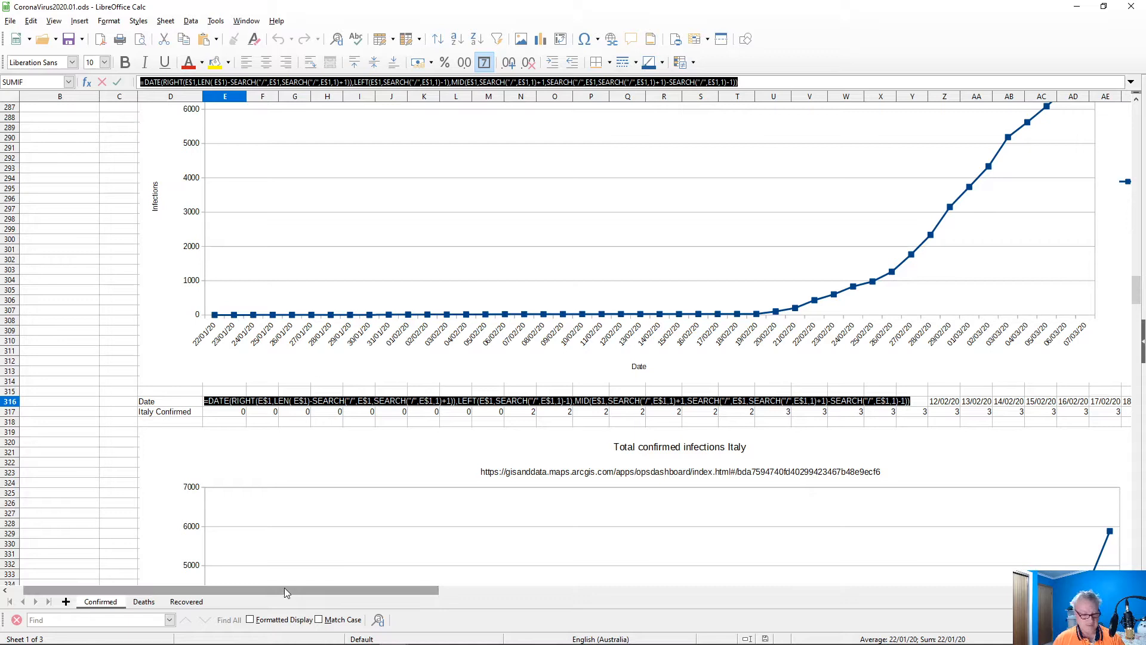
pyautogui.moveTo(167, 637)
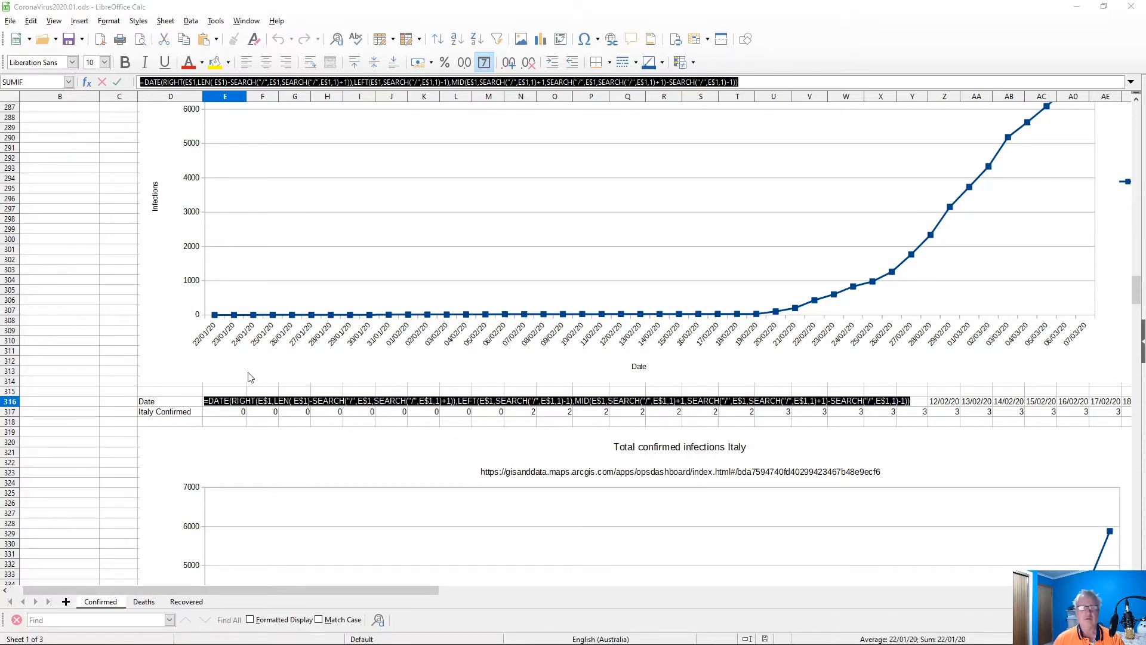
pyautogui.hotkey('alt', 'Tab')
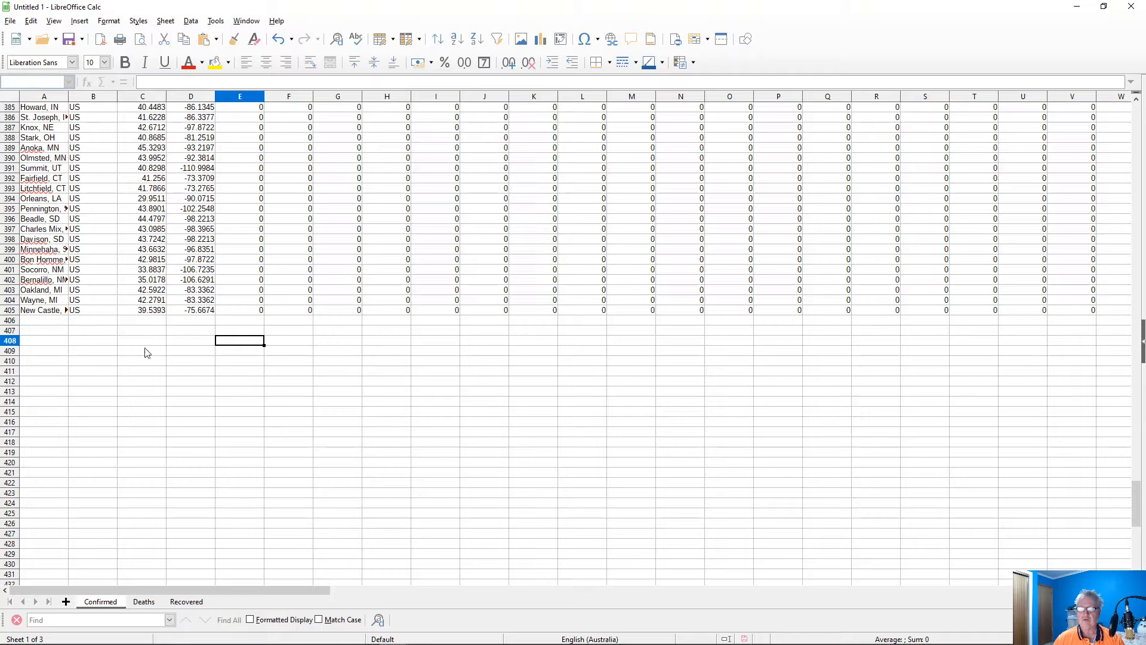
pyautogui.click(137, 602)
pyautogui.click(191, 602)
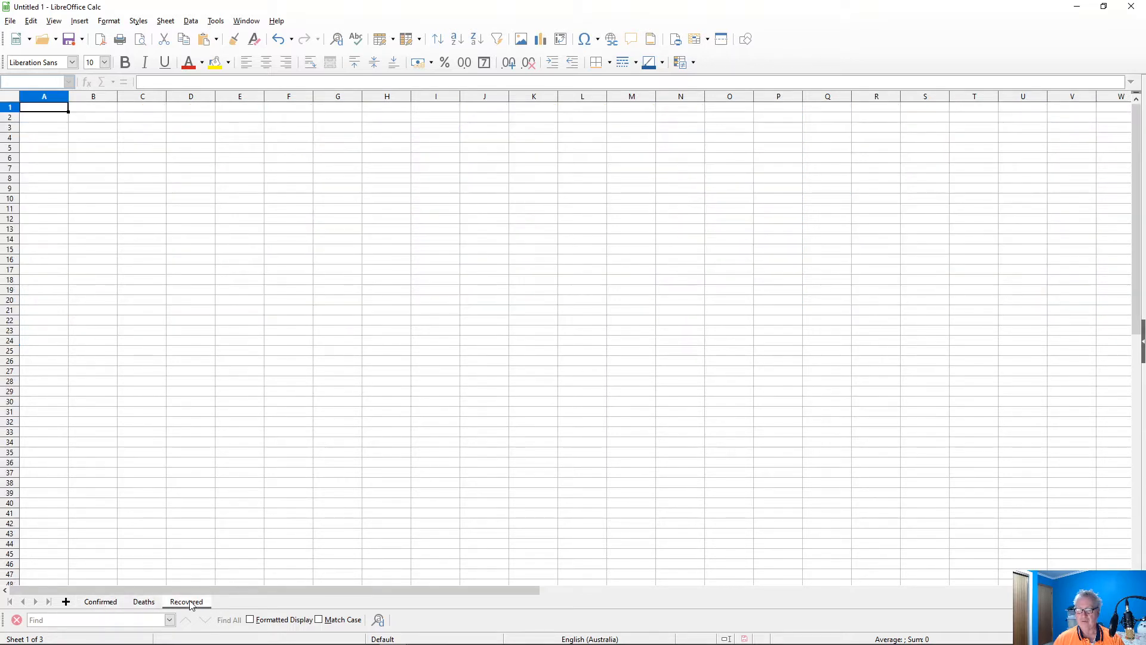
pyautogui.click(100, 602)
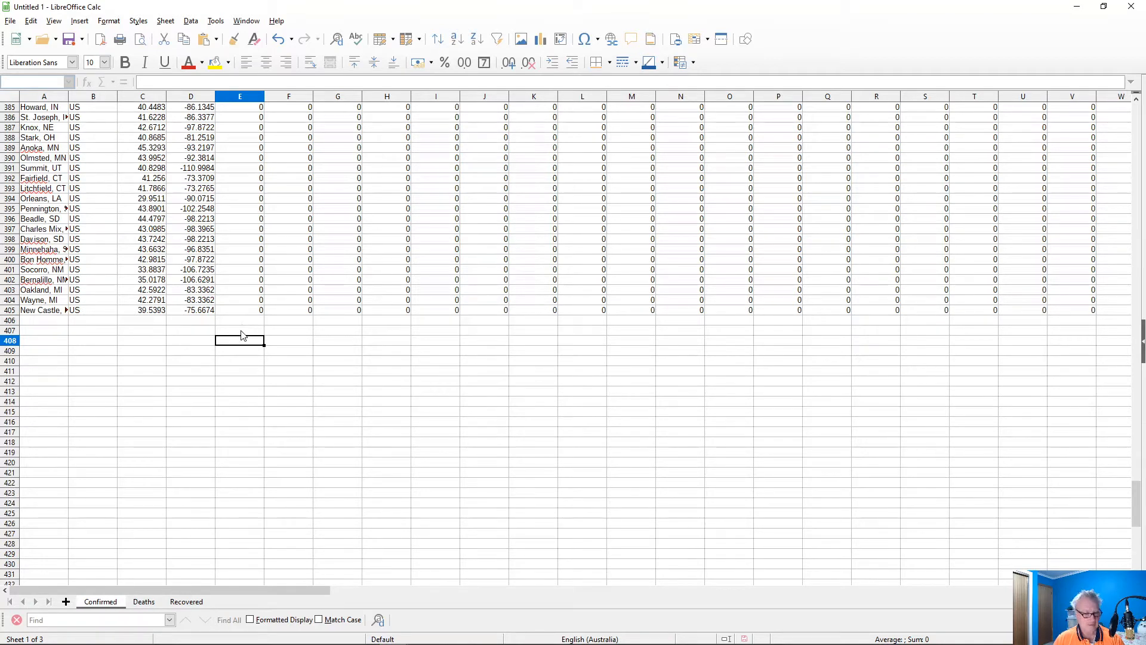
# - Copy date cell E316 from CoronaVirus2020.01.ods and paste it into E407 of the new spreadsheet's Confirmed sheet
pyautogui.hotkey('alt', 'Tab')
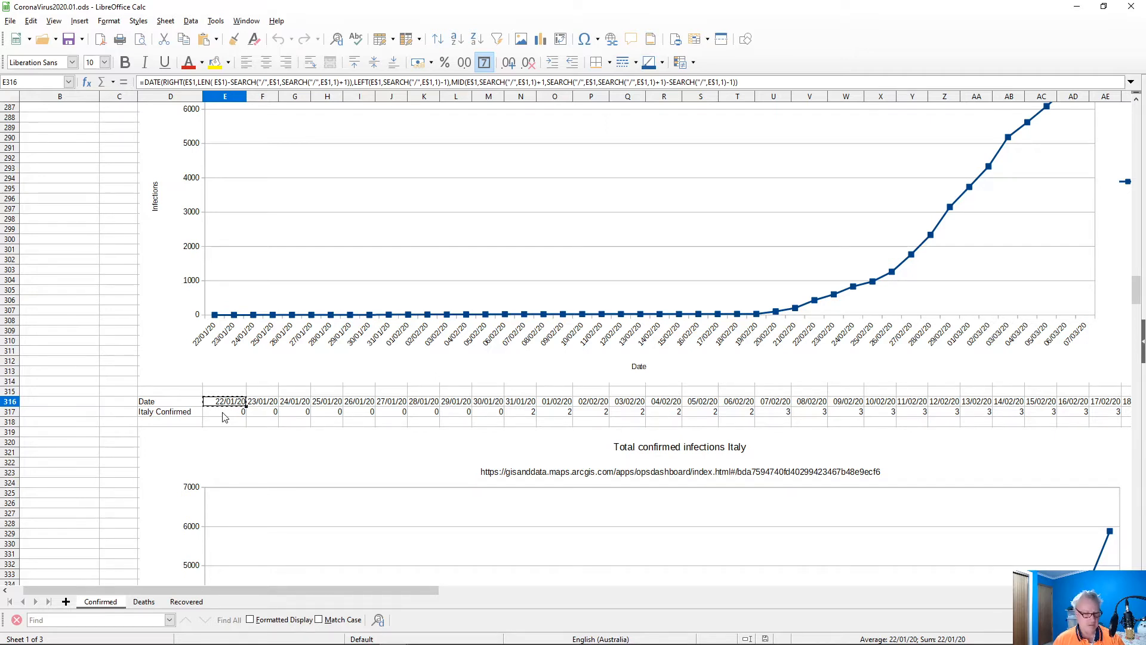
pyautogui.hotkey('alt', 'Tab')
pyautogui.click(245, 335)
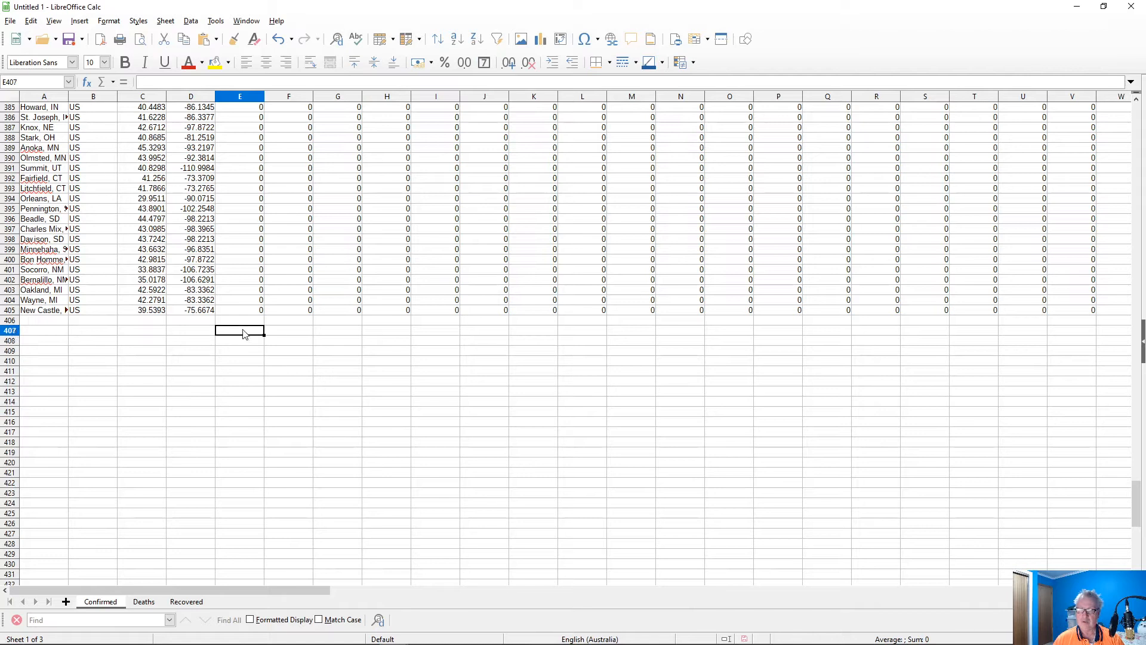
pyautogui.hotkey('ctrl', 'v')
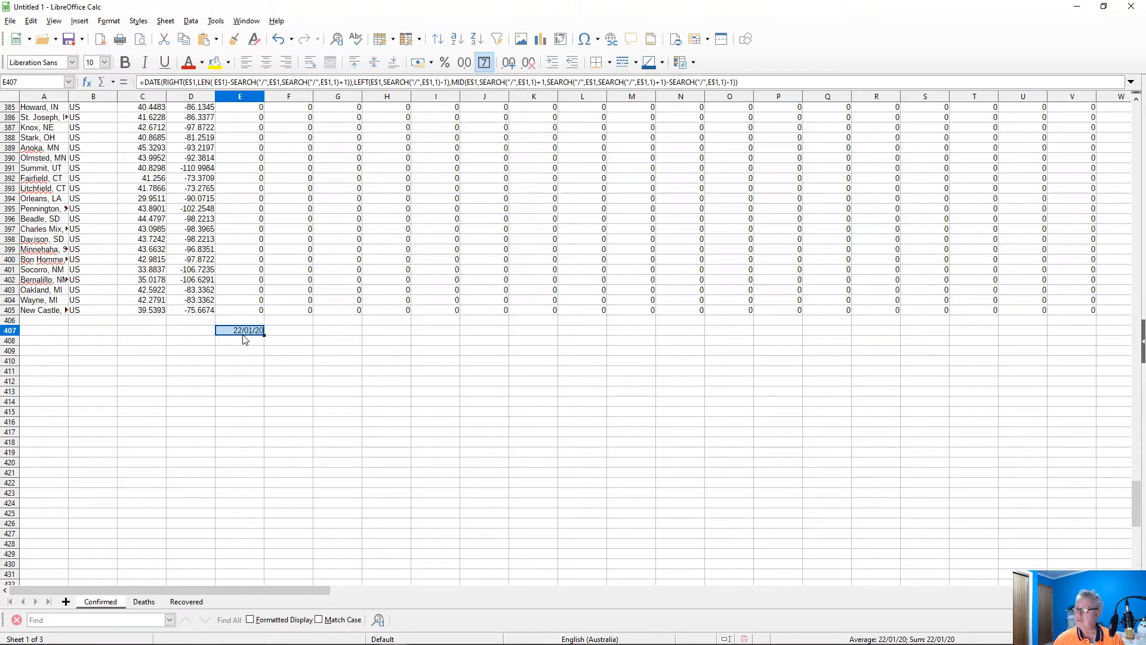
# - Fill the E407 date formula across F407:BB407 so it covers every date column, and return to E407
pyautogui.click(284, 331)
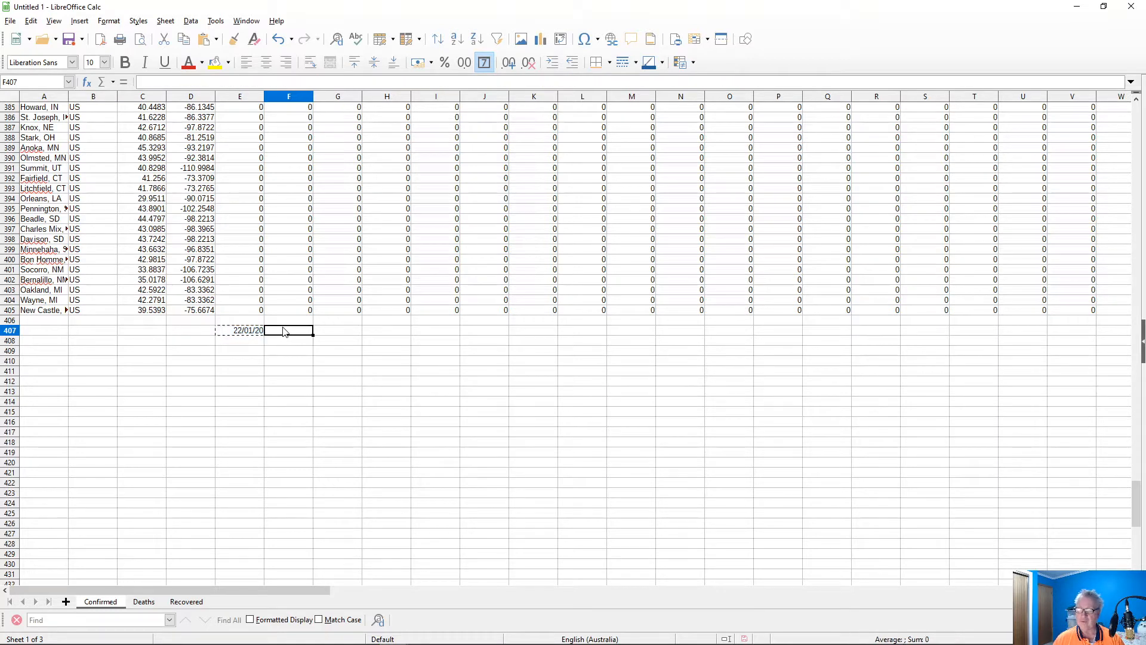
pyautogui.hotkey('shift', 'Right')
pyautogui.hotkey('shift', 'Right')
pyautogui.hotkey('shift', 'Right')
pyautogui.hotkey('shift', 'Right')
pyautogui.hotkey('shift', 'Right')
pyautogui.hotkey('shift', 'Right')
pyautogui.hotkey('shift', 'Right')
pyautogui.hotkey('shift', 'Right')
pyautogui.hotkey('shift', 'Right')
pyautogui.hotkey('shift', 'Right')
pyautogui.hotkey('shift', 'Right')
pyautogui.hotkey('shift', 'Right')
pyautogui.hotkey('shift', 'Right')
pyautogui.hotkey('shift', 'Right')
pyautogui.hotkey('shift', 'Right')
pyautogui.hotkey('shift', 'Right')
pyautogui.hotkey('shift', 'Right')
pyautogui.hotkey('shift', 'Right')
pyautogui.hotkey('shift', 'Right')
pyautogui.hotkey('shift', 'Right')
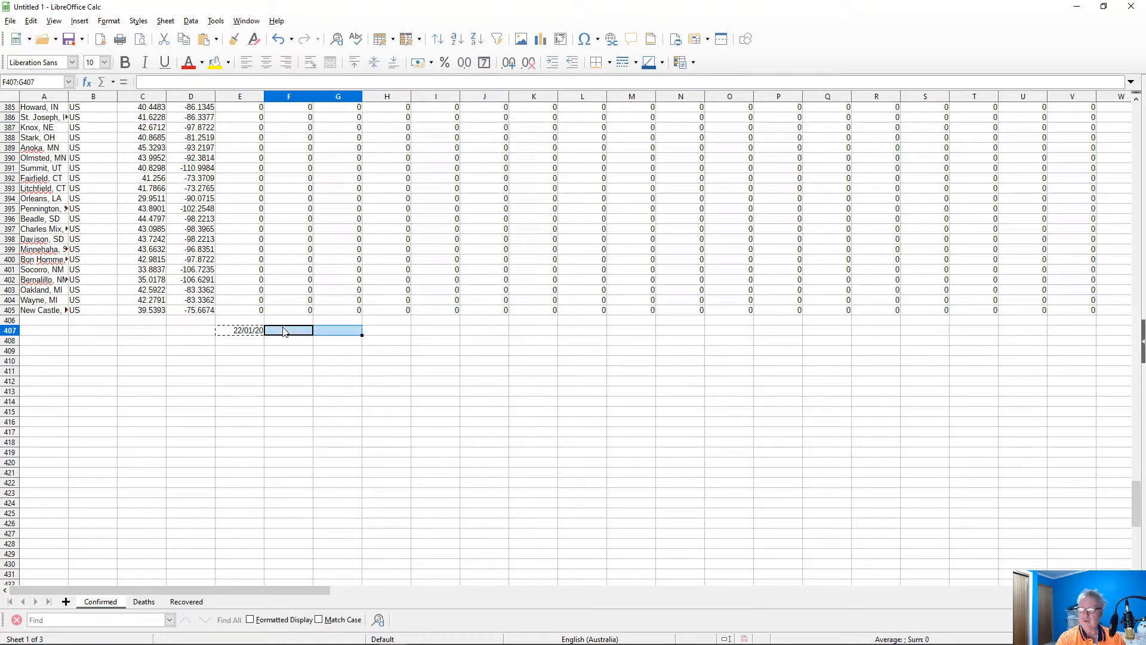
pyautogui.hotkey('shift', 'Right')
pyautogui.hotkey('shift', 'Right')
pyautogui.hotkey('shift', 'Right')
pyautogui.hotkey('shift', 'Right')
pyautogui.hotkey('shift', 'Right')
pyautogui.hotkey('shift', 'Right')
pyautogui.hotkey('shift', 'Right')
pyautogui.hotkey('shift', 'Right')
pyautogui.hotkey('shift', 'Right')
pyautogui.hotkey('shift', 'Right')
pyautogui.hotkey('shift', 'Right')
pyautogui.hotkey('shift', 'Right')
pyautogui.hotkey('shift', 'Right')
pyautogui.hotkey('shift', 'Right')
pyautogui.hotkey('shift', 'Right')
pyautogui.hotkey('shift', 'Right')
pyautogui.hotkey('shift', 'Right')
pyautogui.hotkey('shift', 'Right')
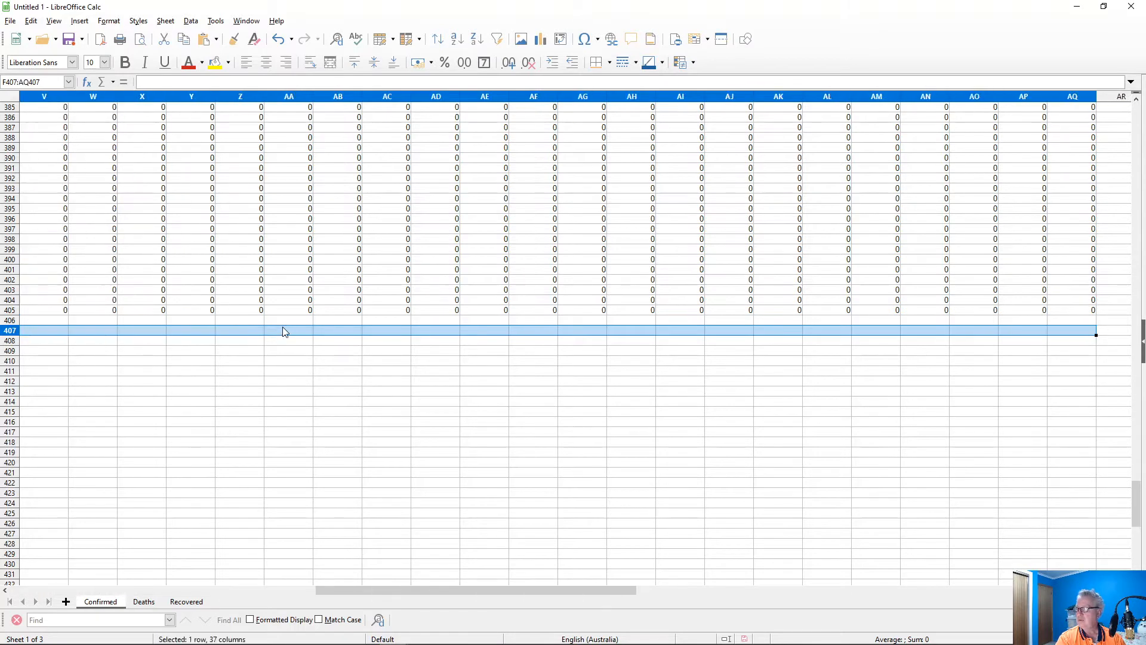
pyautogui.hotkey('shift', 'Right')
pyautogui.hotkey('shift', 'Right')
pyautogui.hotkey('shift', 'Right')
pyautogui.hotkey('shift', 'Right')
pyautogui.hotkey('shift', 'Right')
pyautogui.hotkey('shift', 'Right')
pyautogui.hotkey('shift', 'Right')
pyautogui.hotkey('shift', 'Right')
pyautogui.hotkey('shift', 'Right')
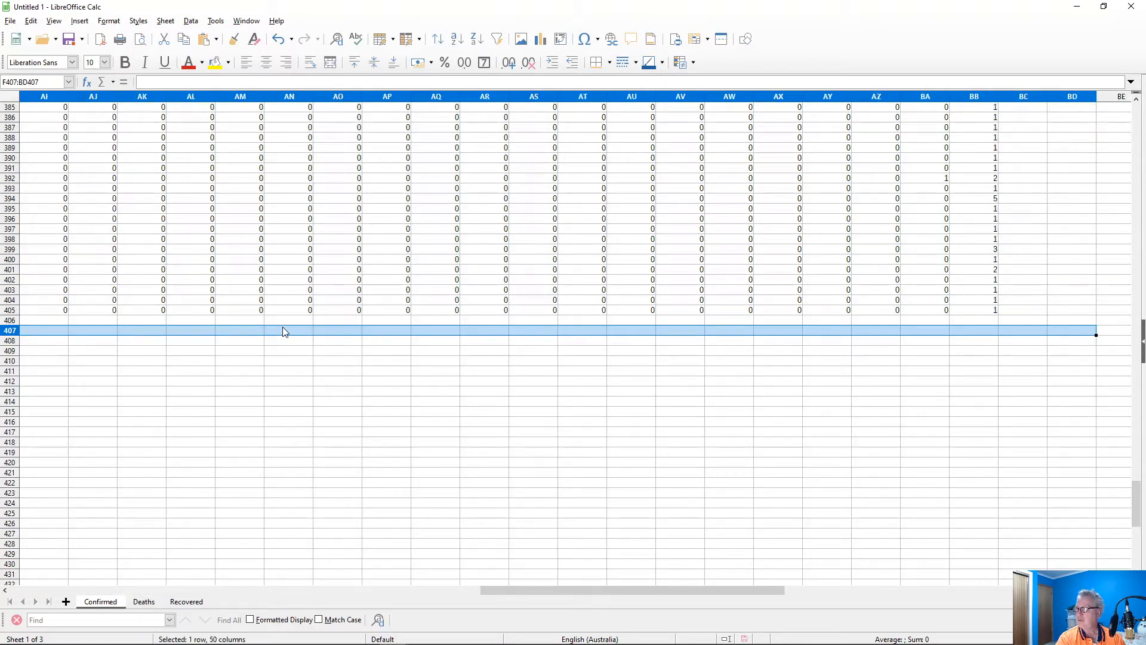
pyautogui.hotkey('shift', 'Left')
pyautogui.hotkey('shift', 'Left')
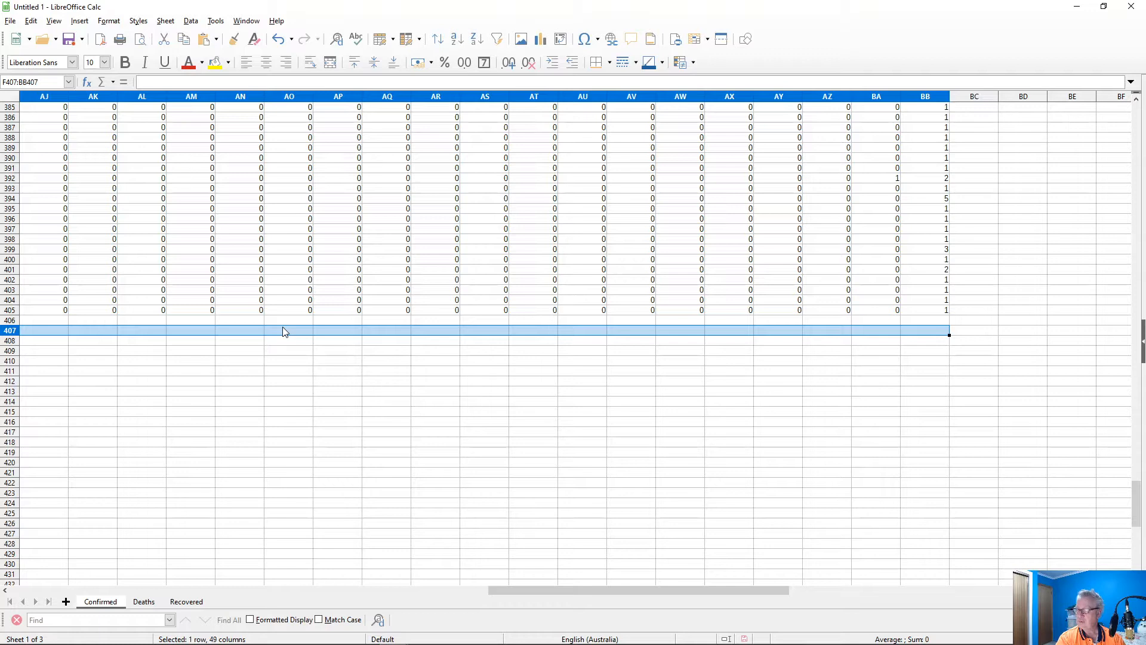
pyautogui.hotkey('ctrl', 'r')
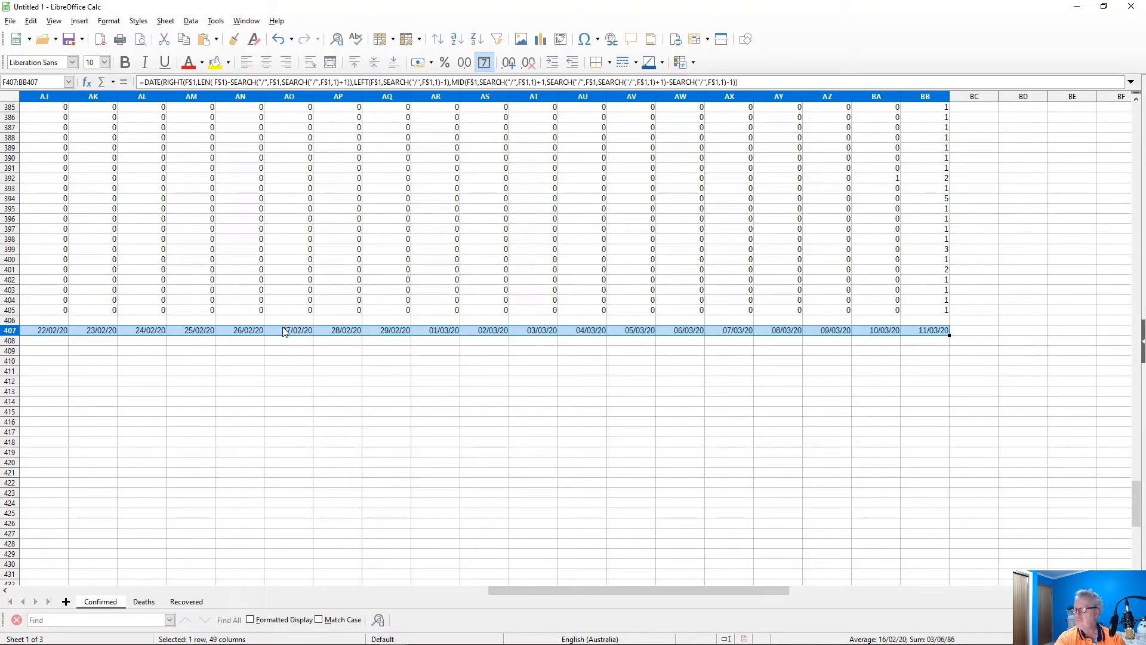
pyautogui.press('Home')
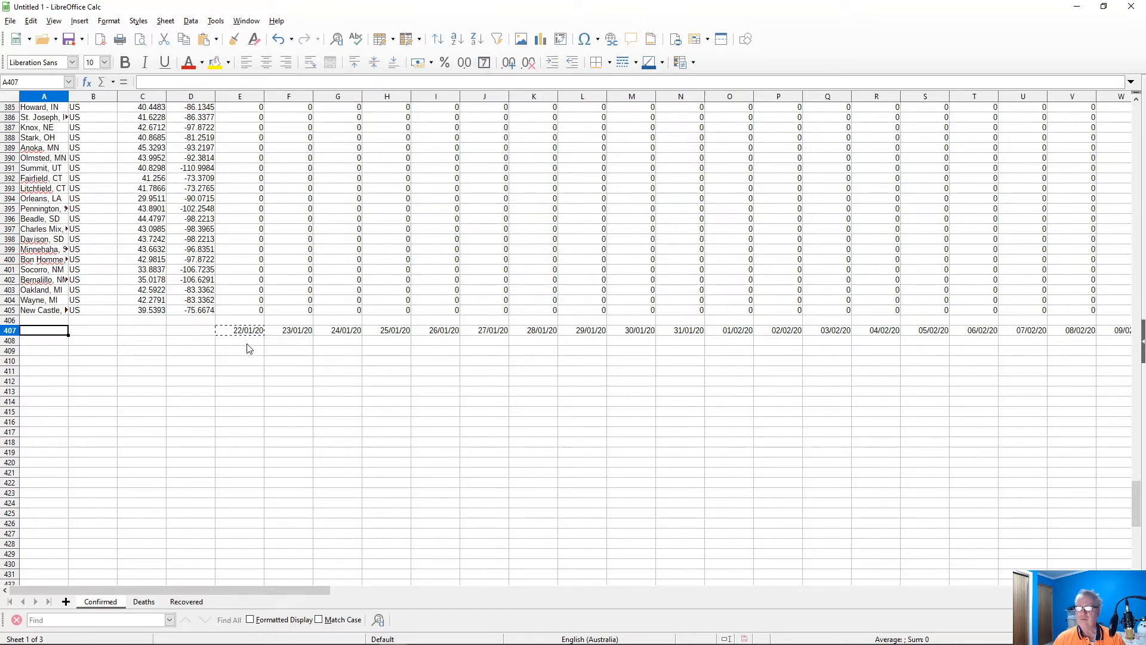
pyautogui.click(236, 332)
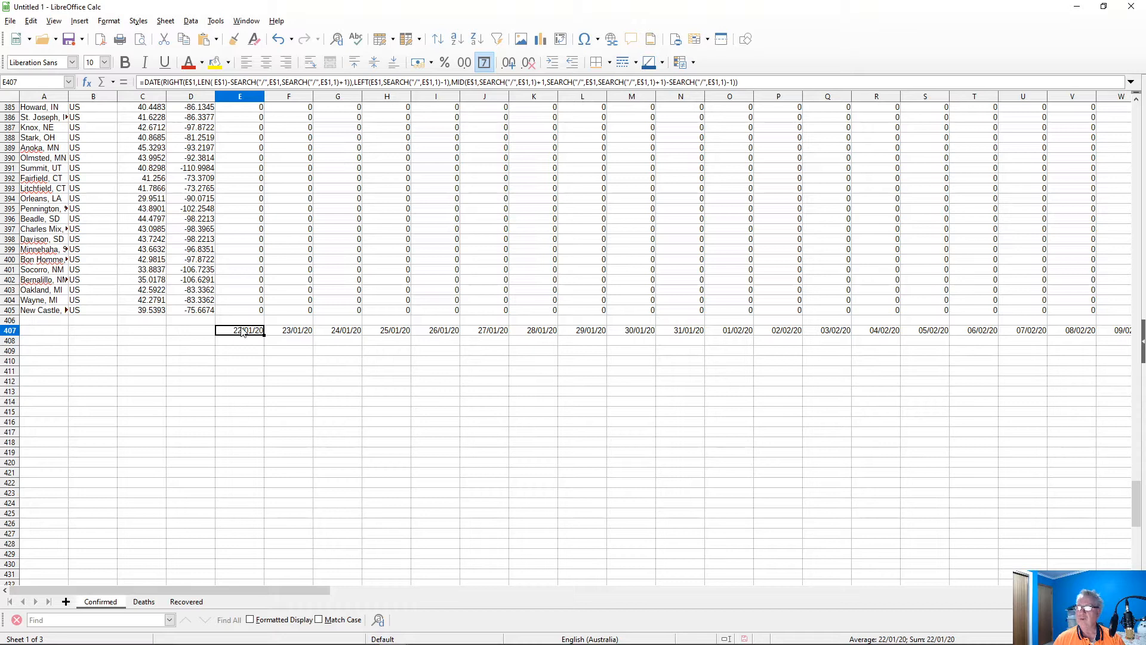
# - Check the date formulas in E407:G407 and label the row by entering Date in D407
pyautogui.hotkey('ctrl', 'c')
pyautogui.click(291, 333)
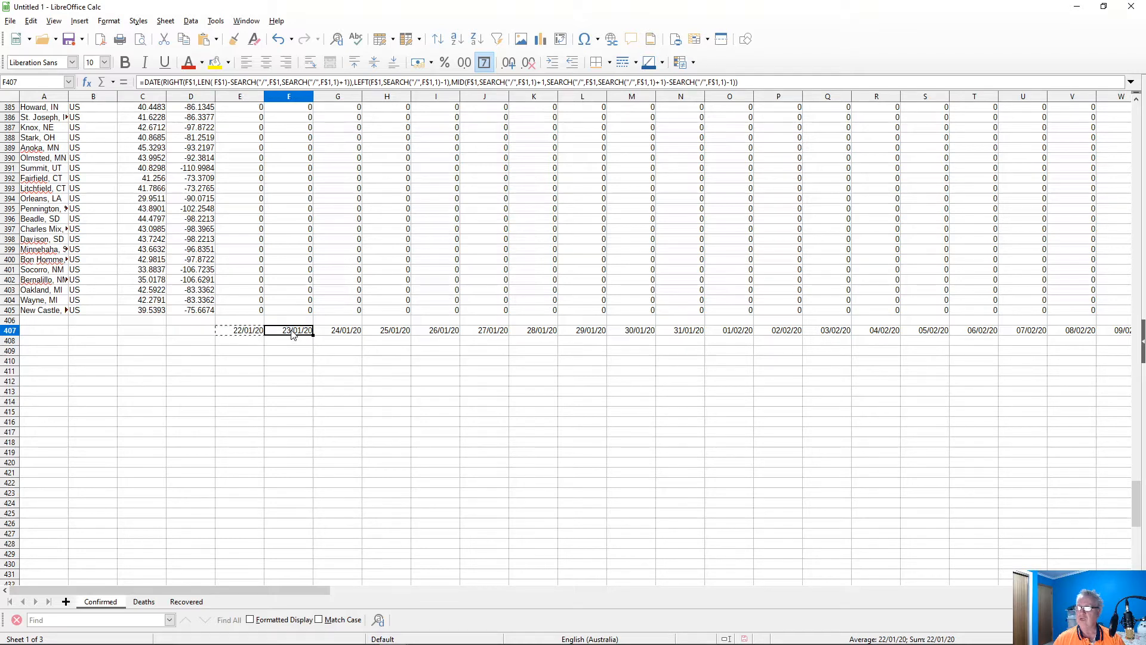
pyautogui.click(343, 333)
pyautogui.click(245, 331)
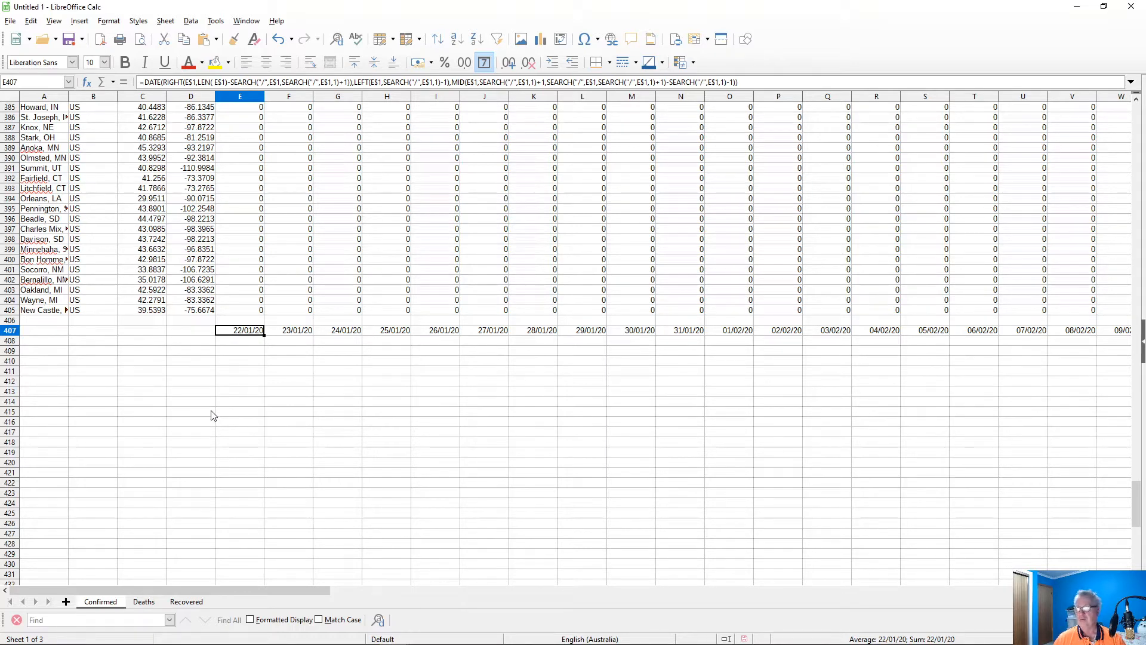
pyautogui.click(179, 332)
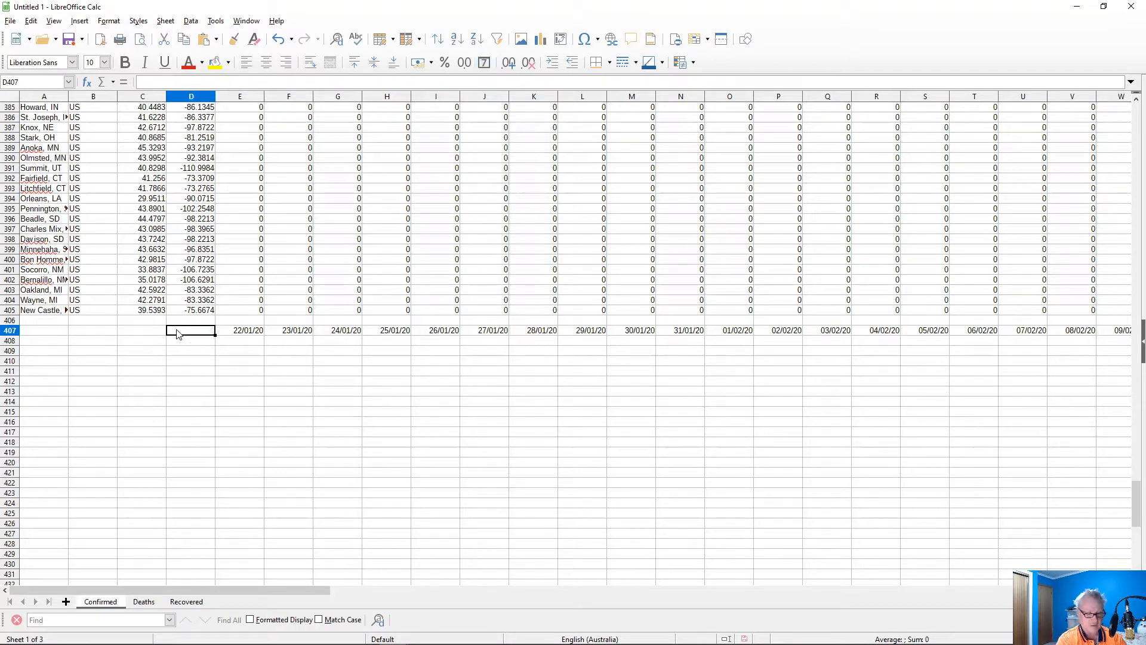
pyautogui.write('Date')
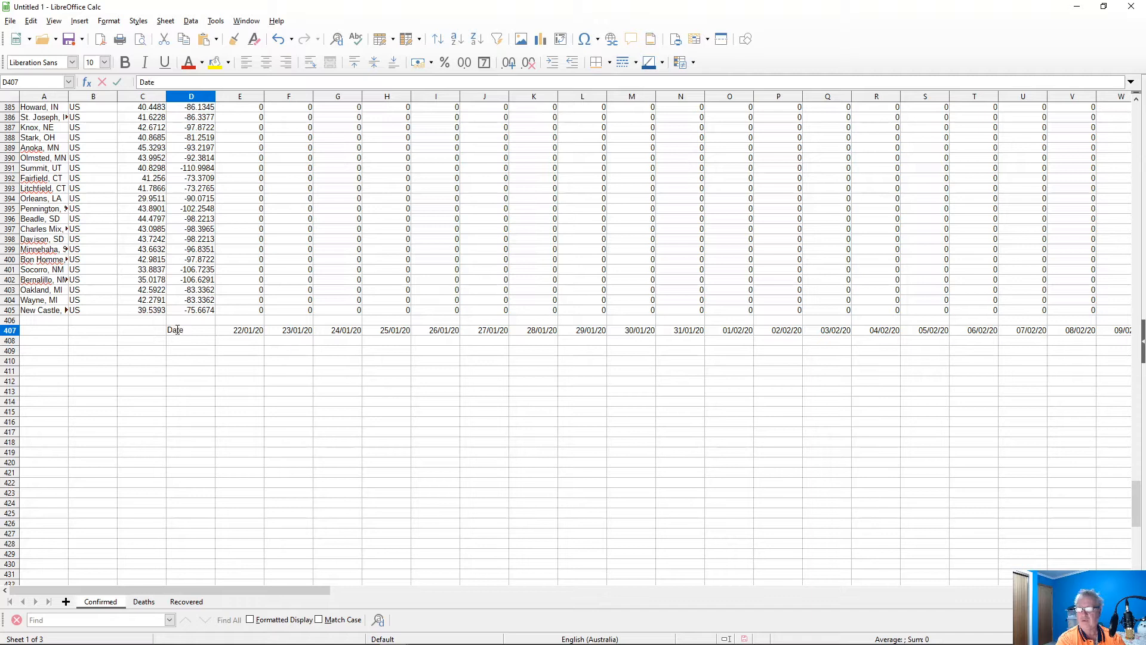
pyautogui.press('Return')
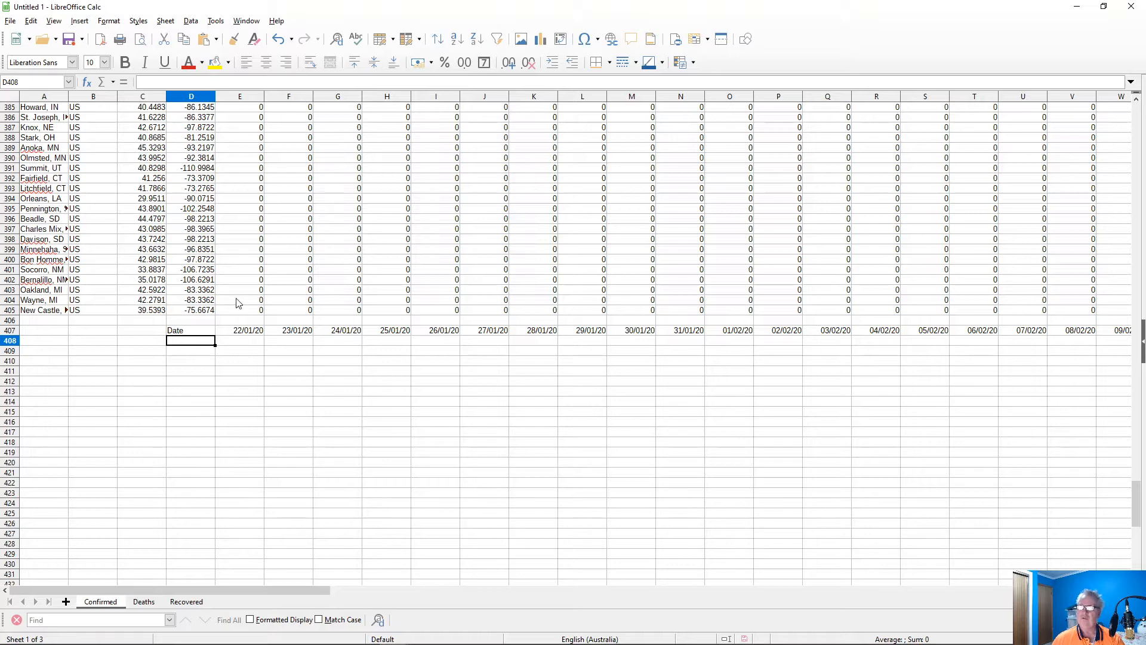
# - Sum the first date column of the Confirmed sheet, E2:E405, with the total placed in E406
pyautogui.scroll(20, 237, 305)
pyautogui.scroll(20, 258, 296)
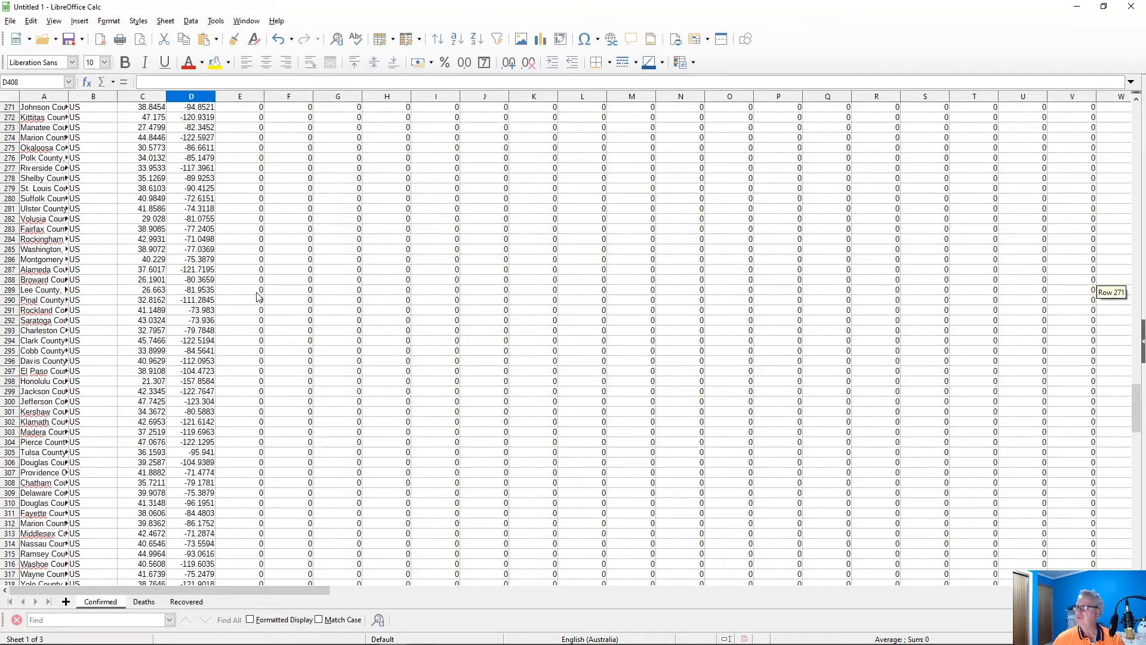
pyautogui.moveTo(1140, 354); pyautogui.dragTo(1134, 110)
pyautogui.click(245, 119)
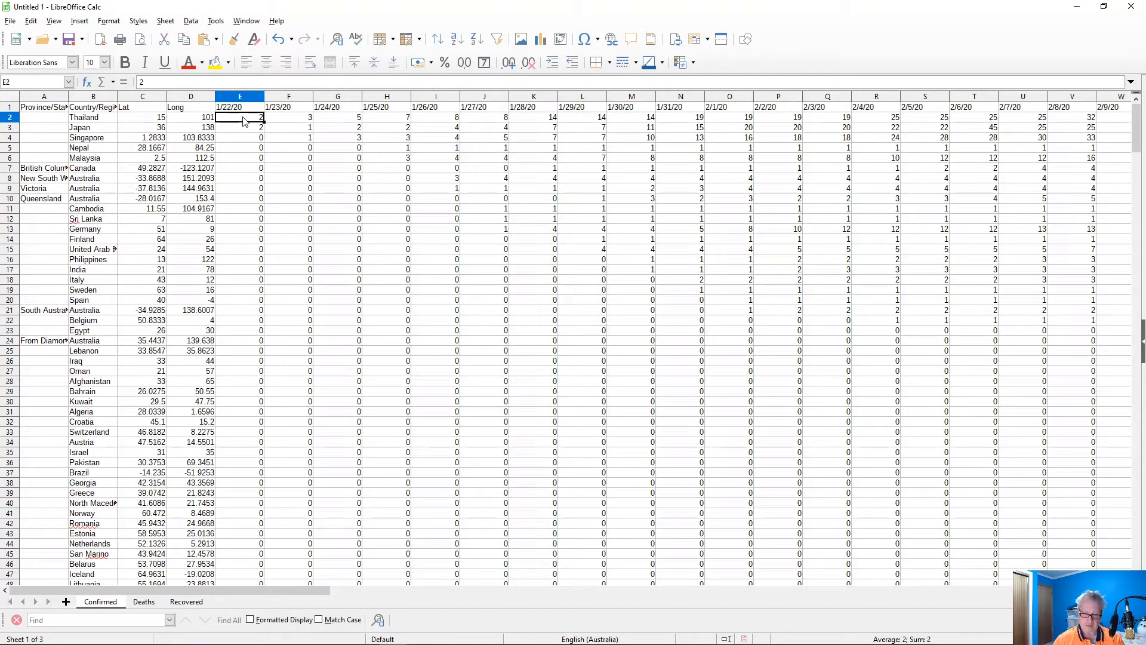
pyautogui.hotkey('ctrl', 'shift', 'Down')
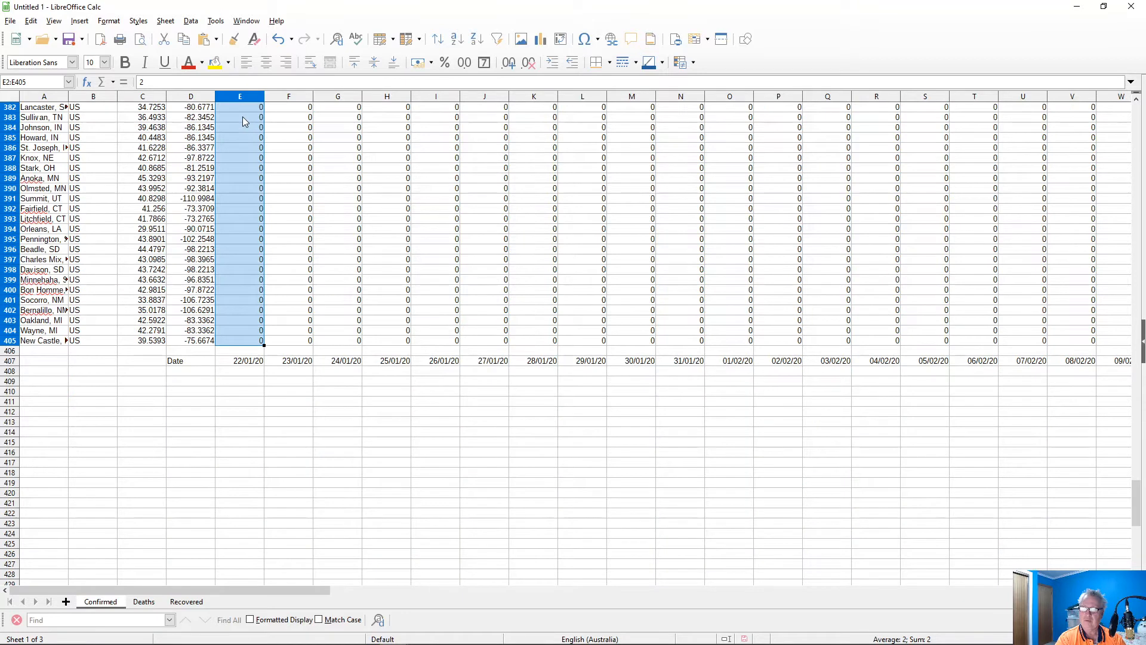
pyautogui.click(103, 83)
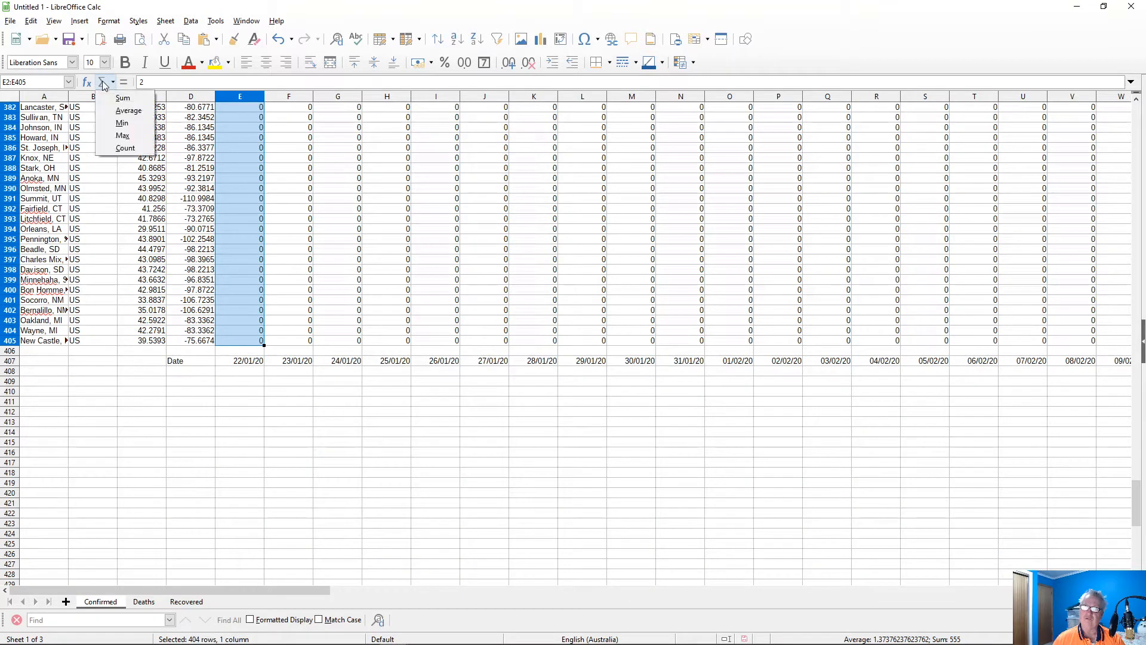
pyautogui.click(121, 99)
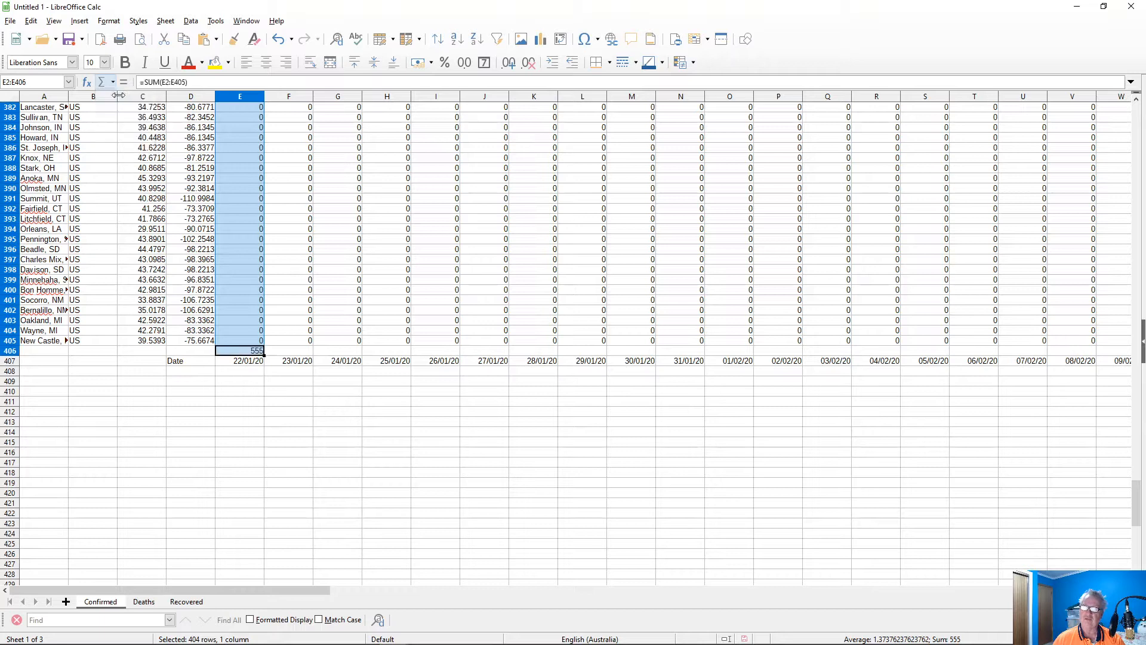
# - Move the column total from E406 to E408, directly below the first converted date
pyautogui.click(231, 354)
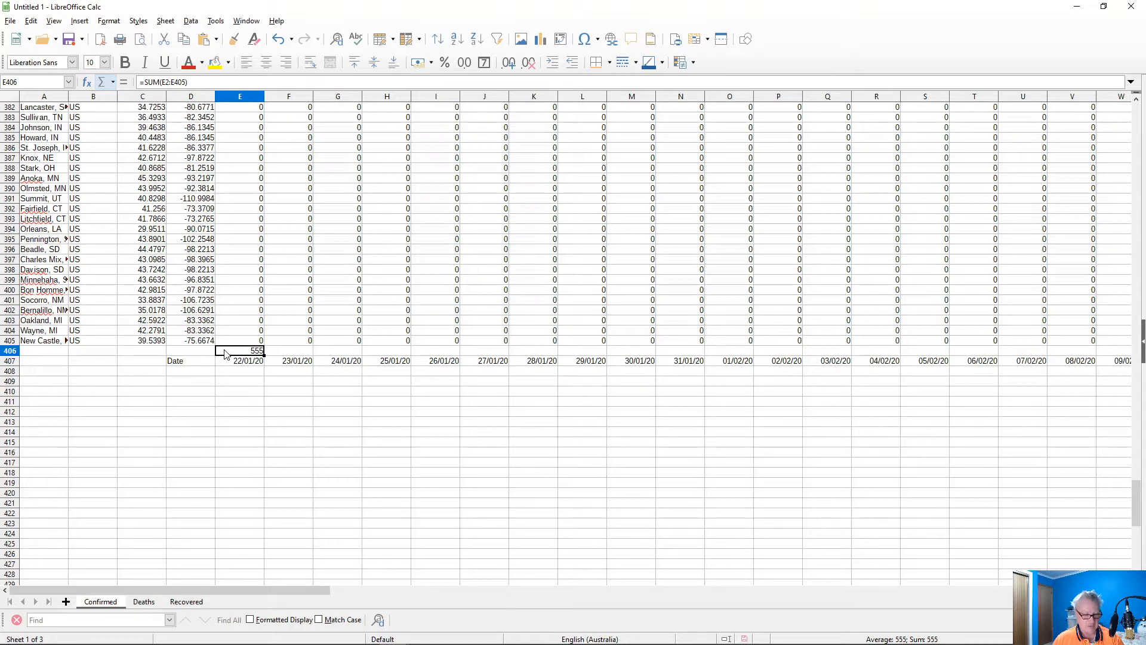
pyautogui.hotkey('ctrl', 'x')
pyautogui.click(236, 375)
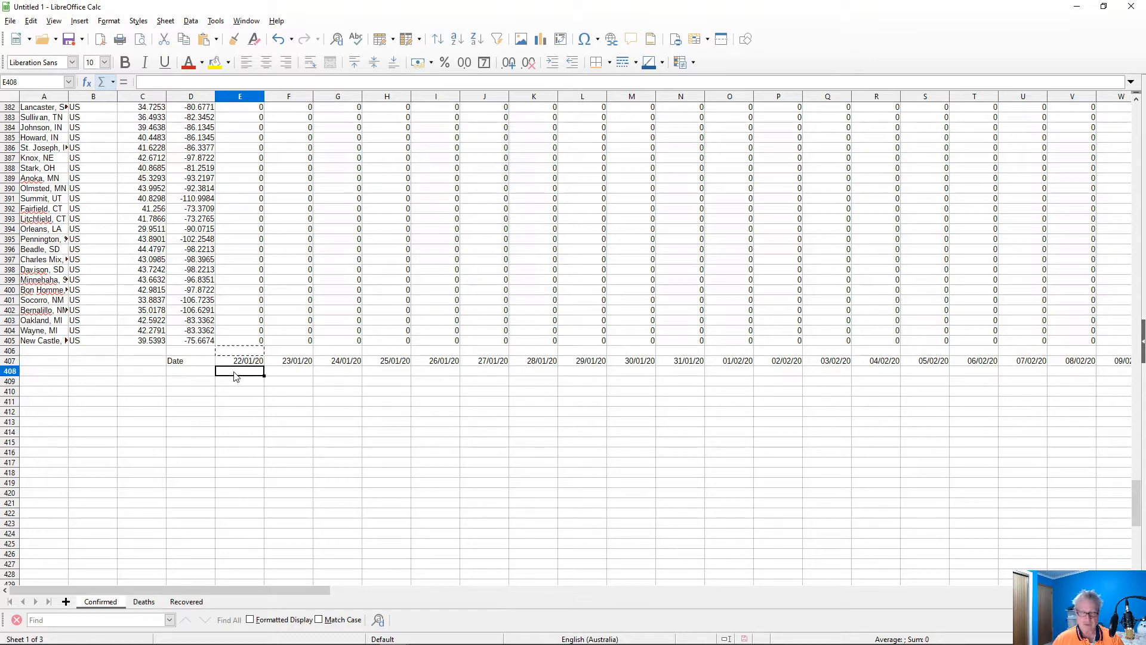
pyautogui.hotkey('ctrl', 'v')
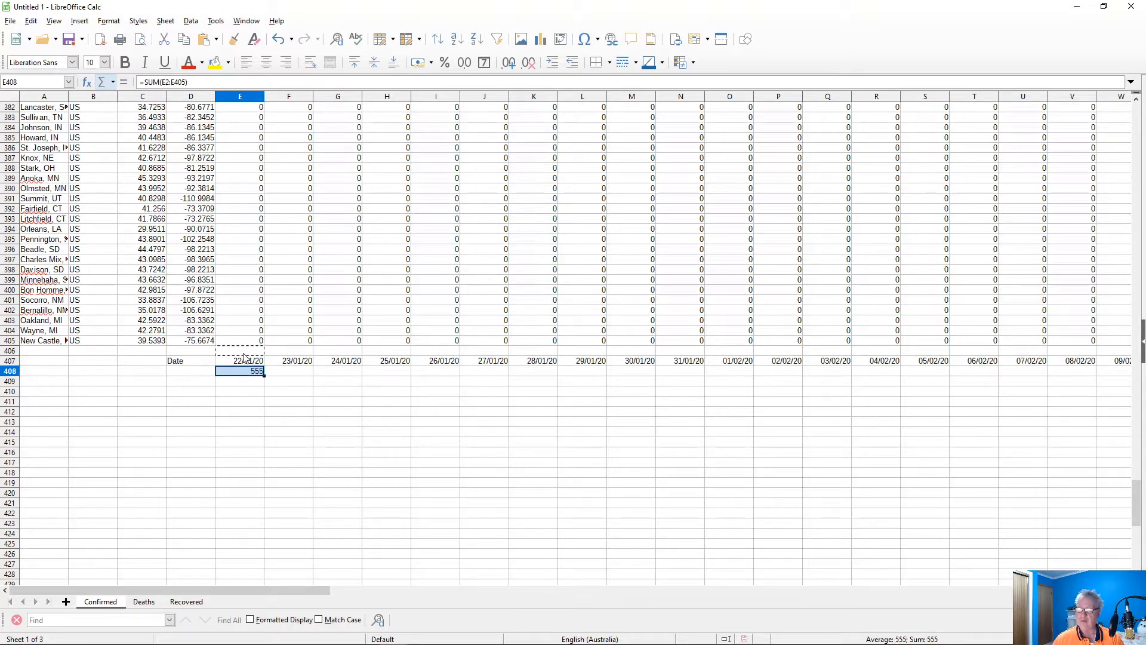
# - Copy the SUM formula from E408 across F408:BB408 so every date column has a total
pyautogui.click(243, 374)
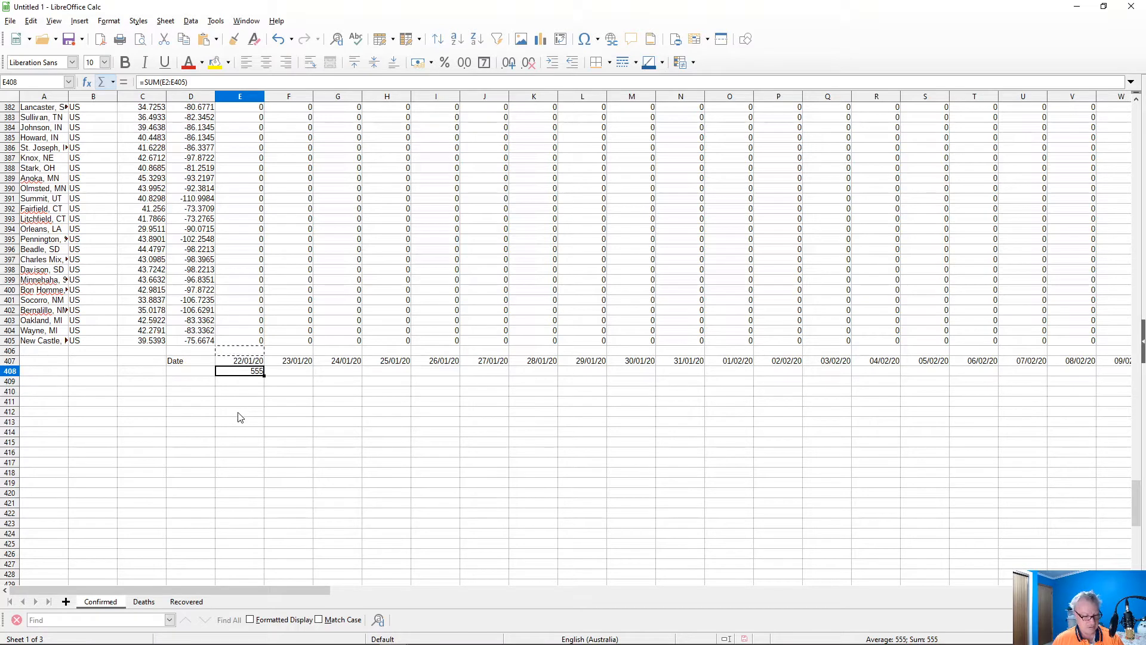
pyautogui.hotkey('ctrl', 'c')
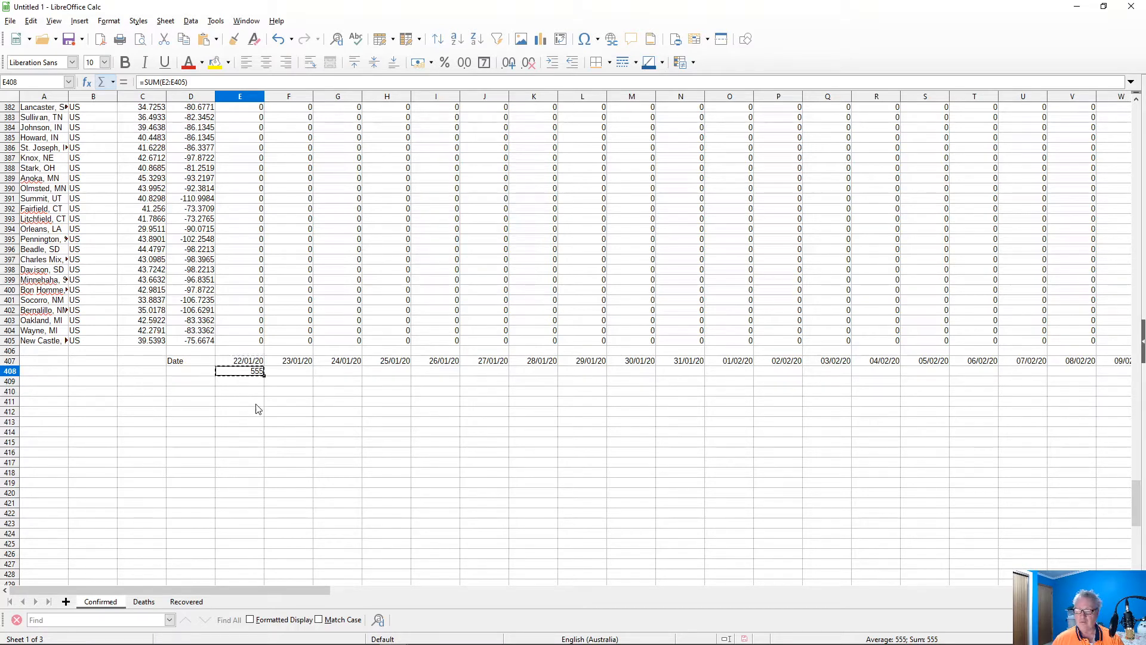
pyautogui.click(286, 375)
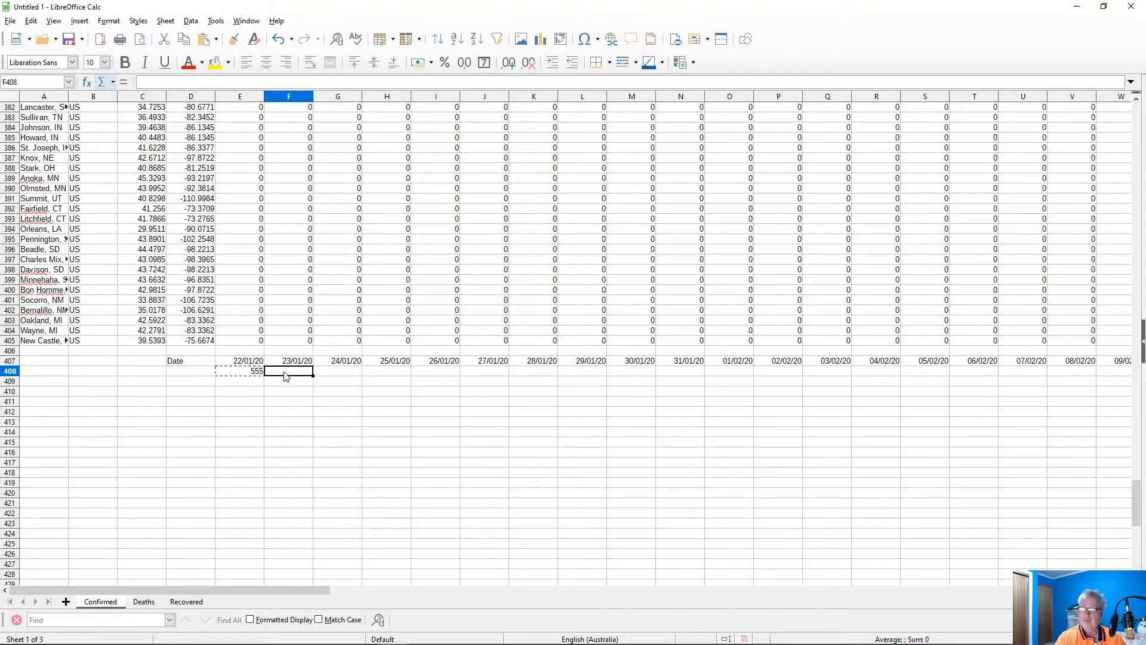
pyautogui.hotkey('ctrl', 'shift', 'Right')
pyautogui.hotkey('ctrl', 'shift', 'Left')
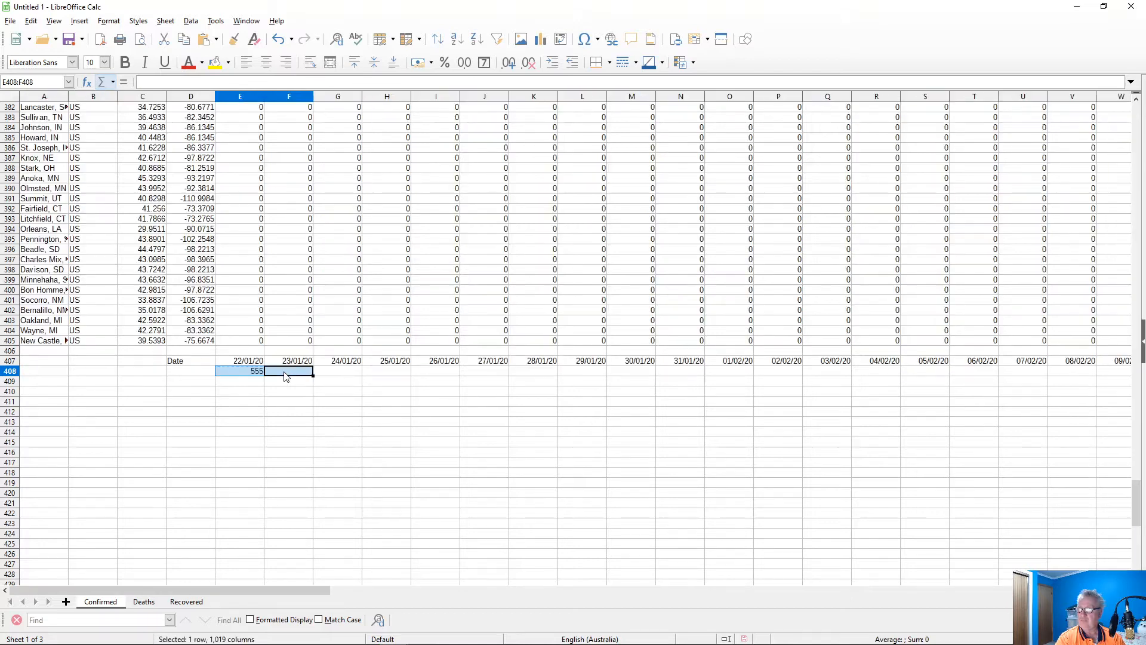
pyautogui.hotkey('shift', 'Right')
pyautogui.hotkey('shift', 'Right')
pyautogui.hotkey('shift', 'Right')
pyautogui.hotkey('shift', 'Right')
pyautogui.hotkey('shift', 'Right')
pyautogui.hotkey('shift', 'Right')
pyautogui.hotkey('shift', 'Right')
pyautogui.hotkey('shift', 'Right')
pyautogui.hotkey('shift', 'Right')
pyautogui.hotkey('shift', 'Right')
pyautogui.hotkey('shift', 'Right')
pyautogui.hotkey('shift', 'Right')
pyautogui.hotkey('shift', 'Right')
pyautogui.hotkey('shift', 'Right')
pyautogui.hotkey('shift', 'Right')
pyautogui.hotkey('shift', 'Right')
pyautogui.hotkey('shift', 'Right')
pyautogui.hotkey('shift', 'Right')
pyautogui.hotkey('shift', 'Right')
pyautogui.hotkey('shift', 'Right')
pyautogui.hotkey('shift', 'Right')
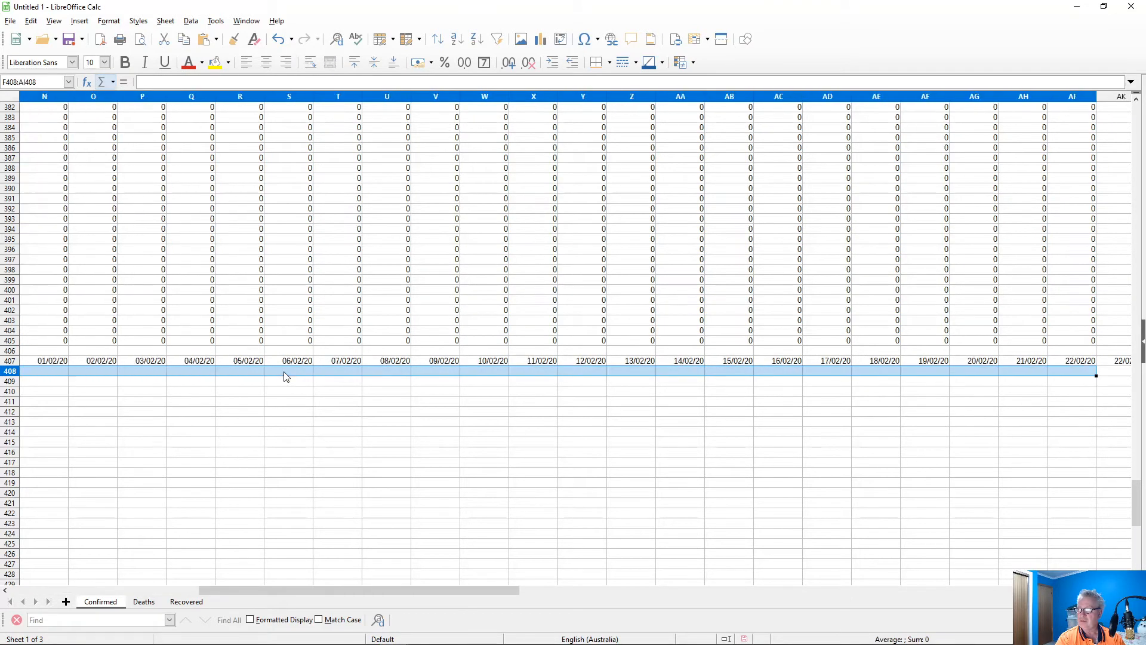
pyautogui.hotkey('shift', 'Left')
pyautogui.hotkey('shift', 'Left')
pyautogui.hotkey('shift', 'Left')
pyautogui.hotkey('shift', 'Left')
pyautogui.hotkey('shift', 'Left')
pyautogui.hotkey('shift', 'Left')
pyautogui.hotkey('shift', 'Left')
pyautogui.hotkey('shift', 'Left')
pyautogui.hotkey('shift', 'Left')
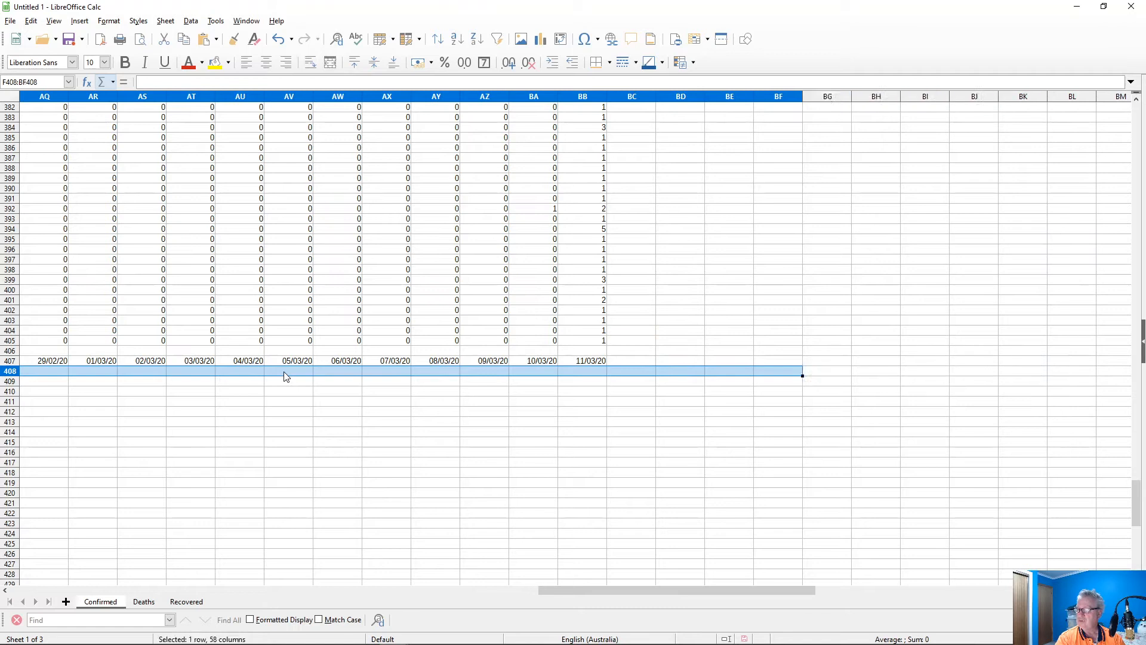
pyautogui.hotkey('shift', 'Left')
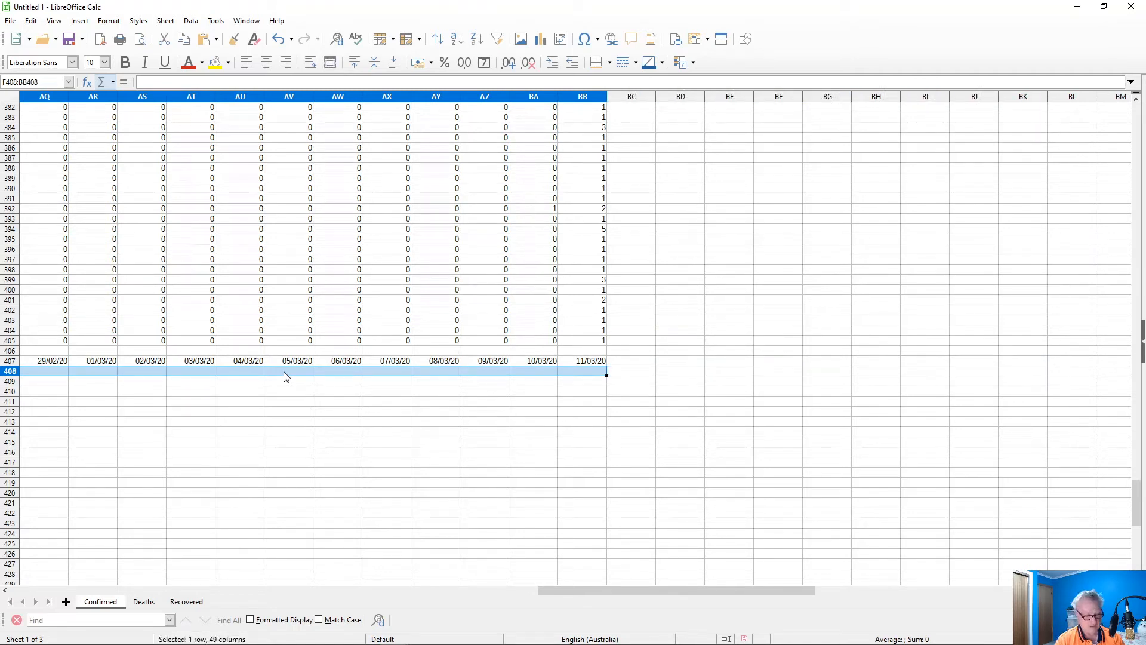
pyautogui.hotkey('alt', '=')
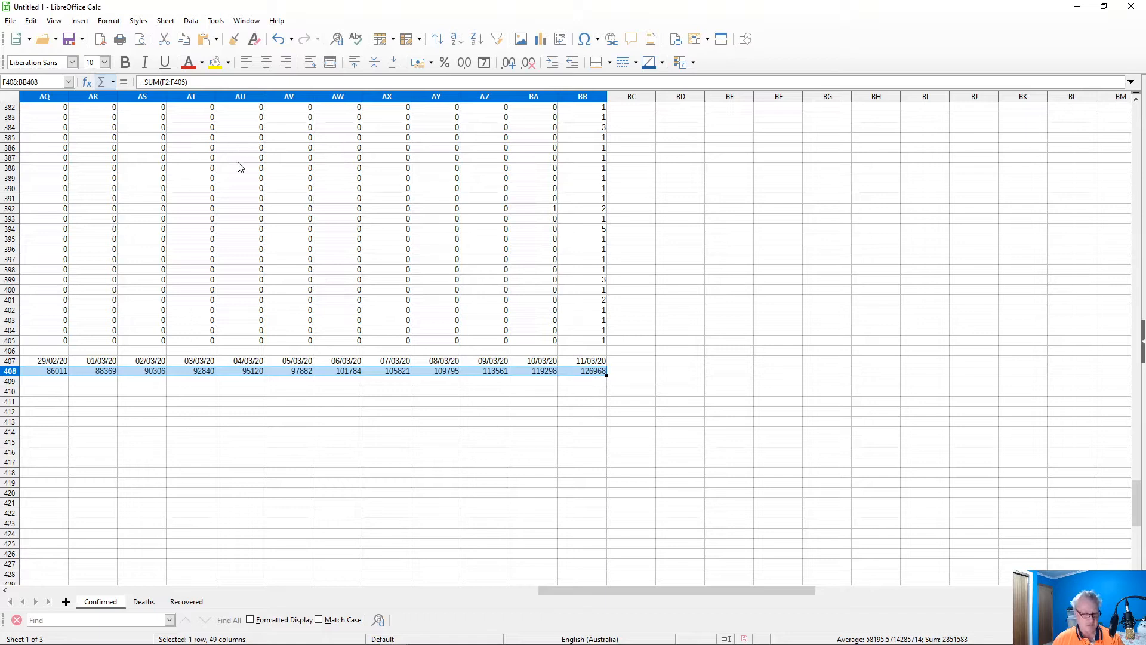
# - Switch to the Johns Hopkins dashboard in the browser and compare its Total Confirmed figure with the sheet's 11/03/20 total
pyautogui.hotkey('ctrl', 's')
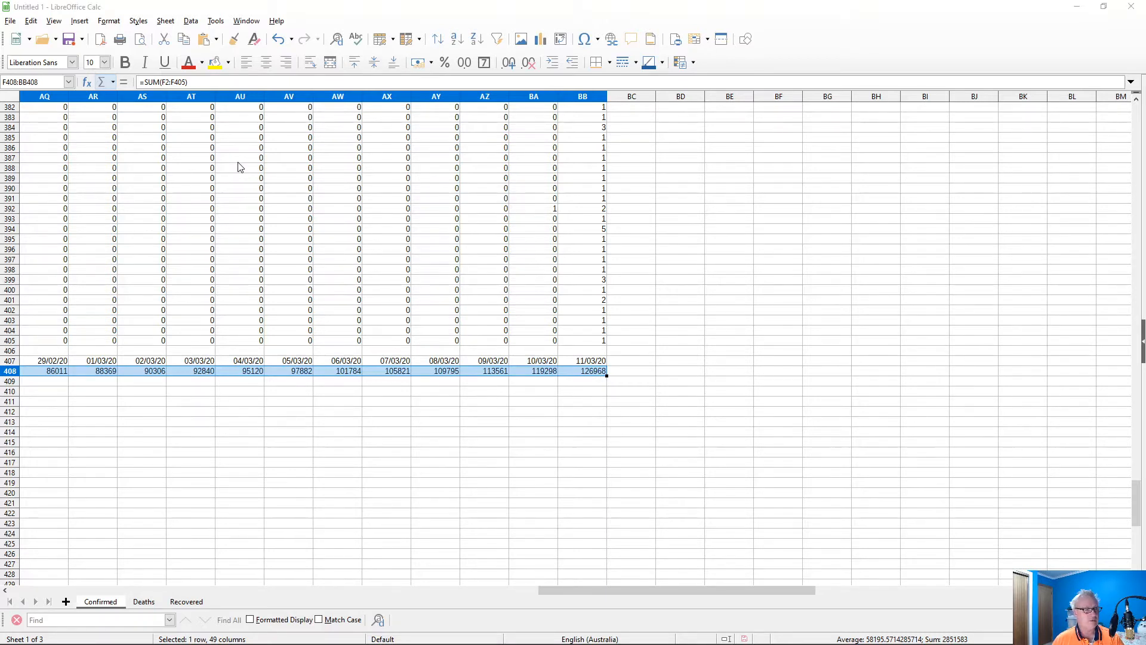
pyautogui.hotkey('alt', 'Tab')
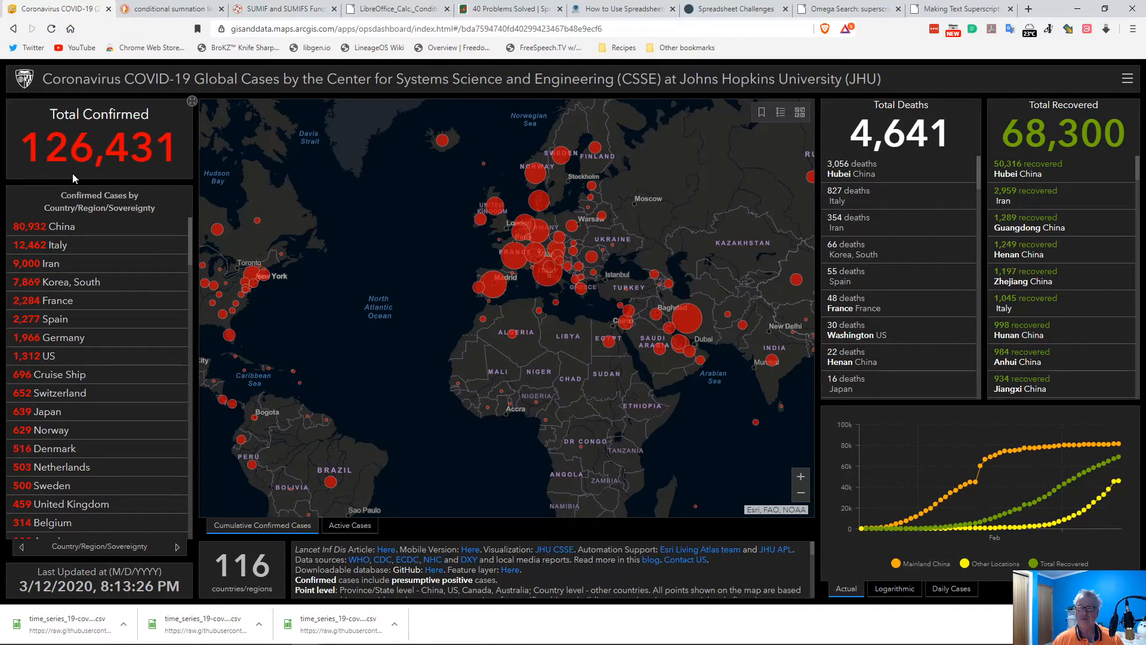
pyautogui.hotkey('alt', 'Tab')
pyautogui.hotkey('alt', 'Tab')
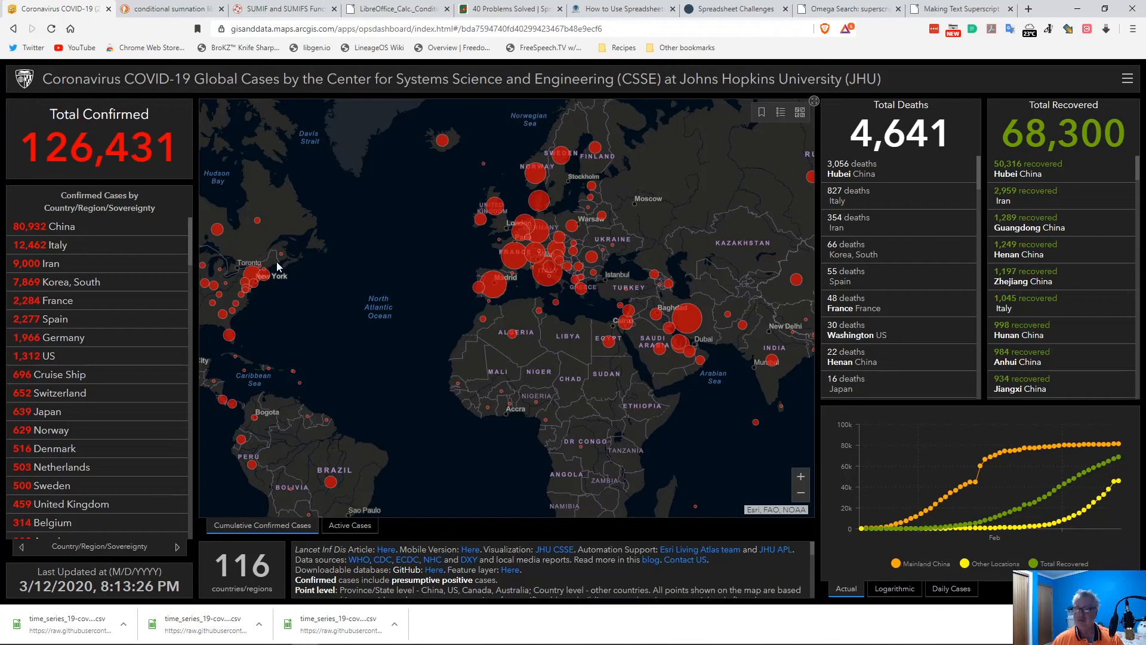
pyautogui.press('F5')
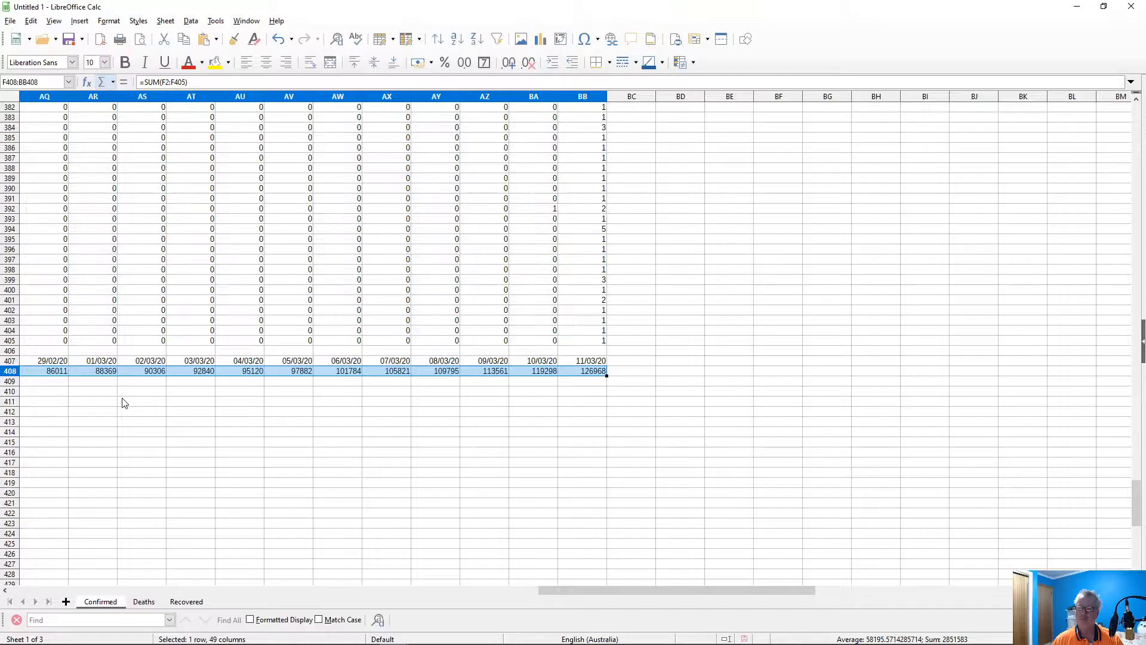
pyautogui.hotkey('alt', 'Tab')
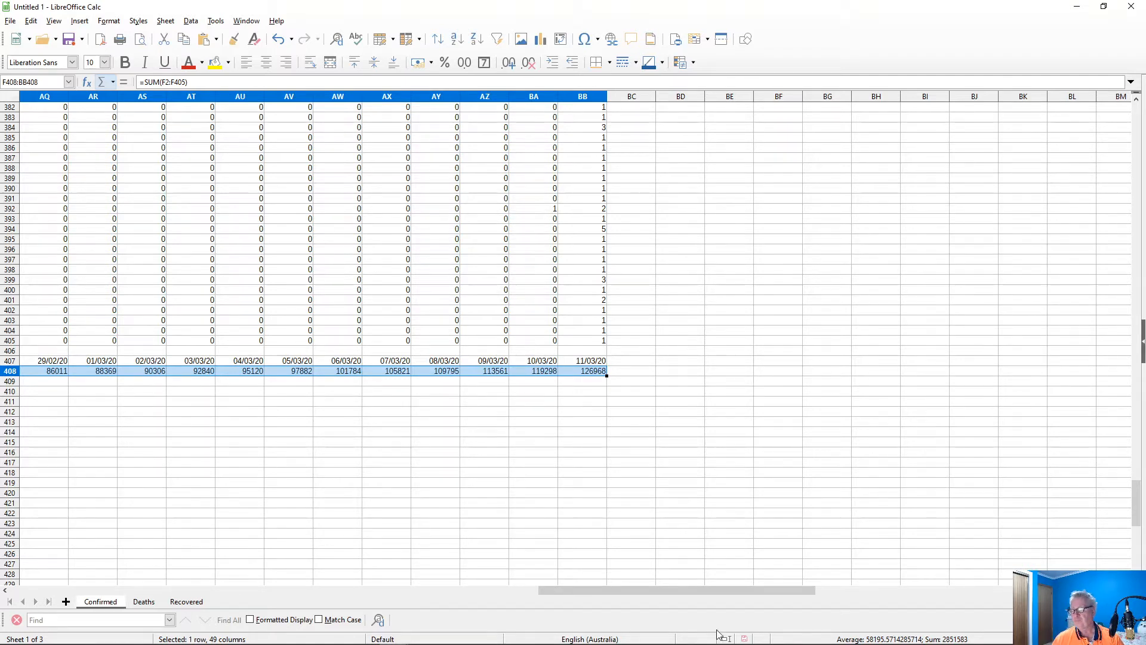
# - Label the totals row by entering Confirmed in D408
pyautogui.moveTo(712, 595); pyautogui.dragTo(174, 595)
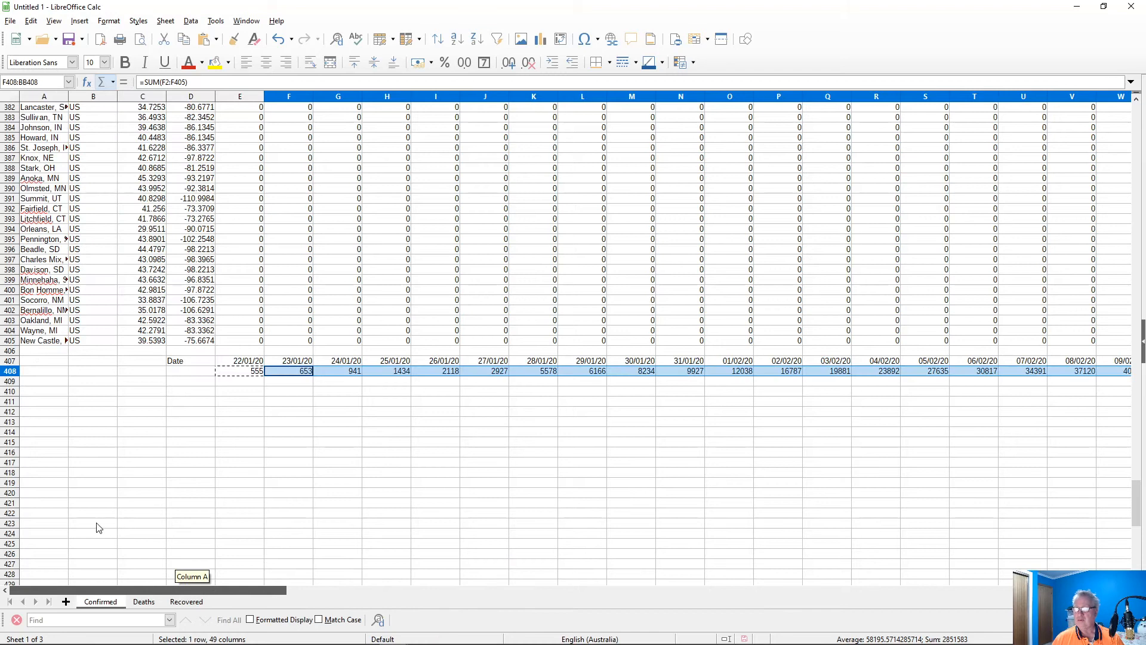
pyautogui.click(185, 373)
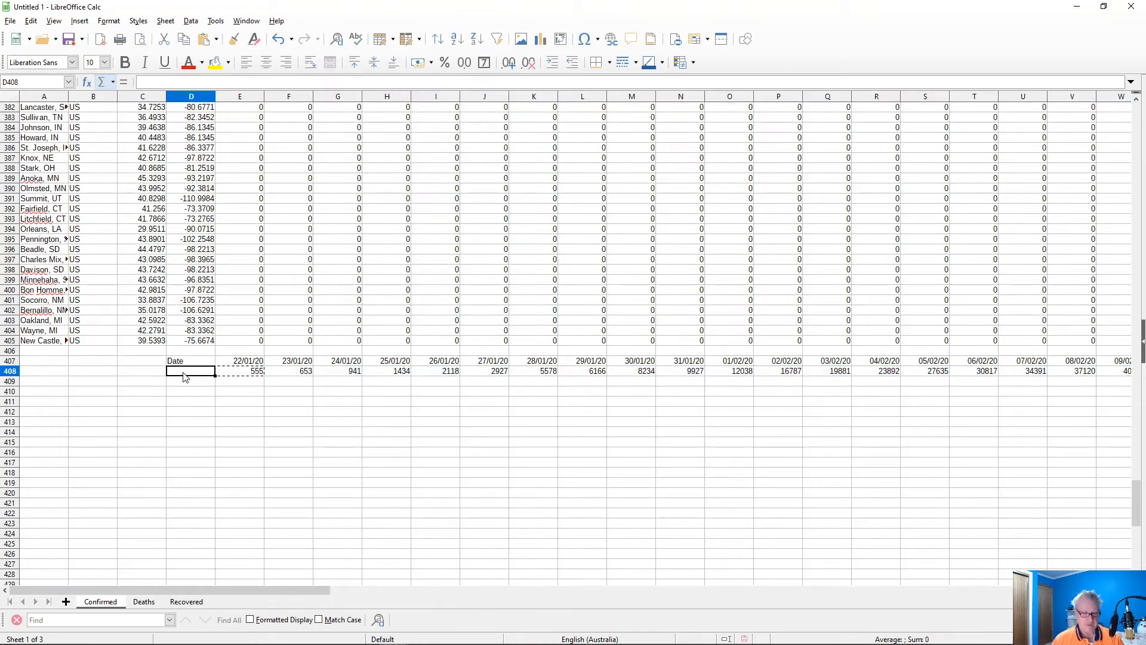
pyautogui.write('C')
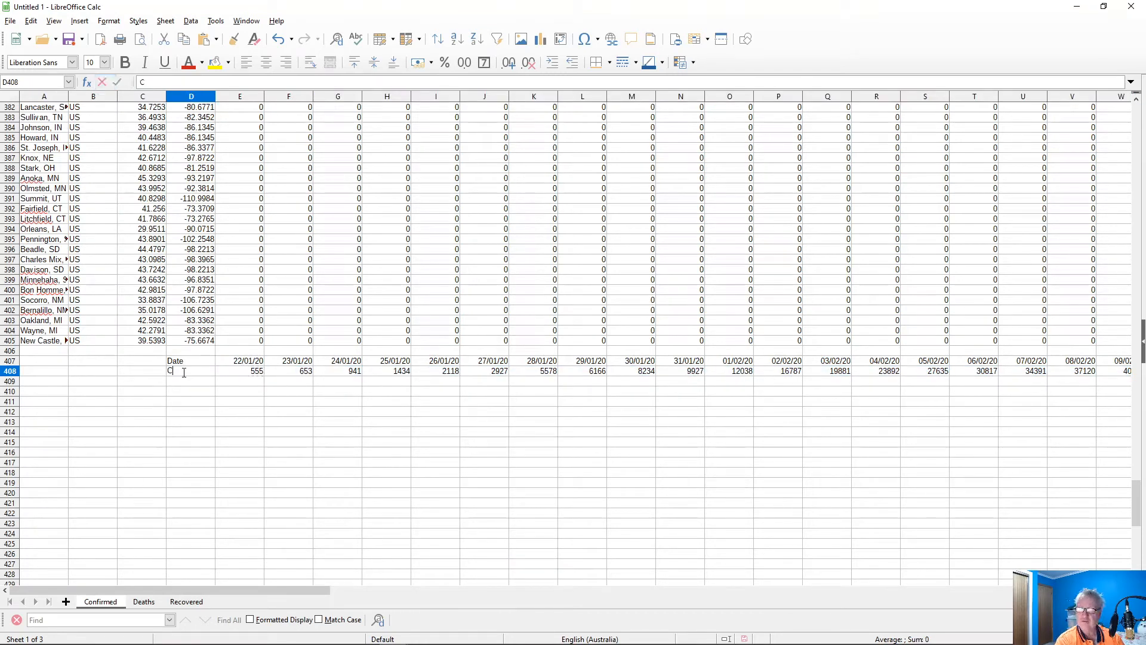
pyautogui.write('onfirmed')
pyautogui.press('Return')
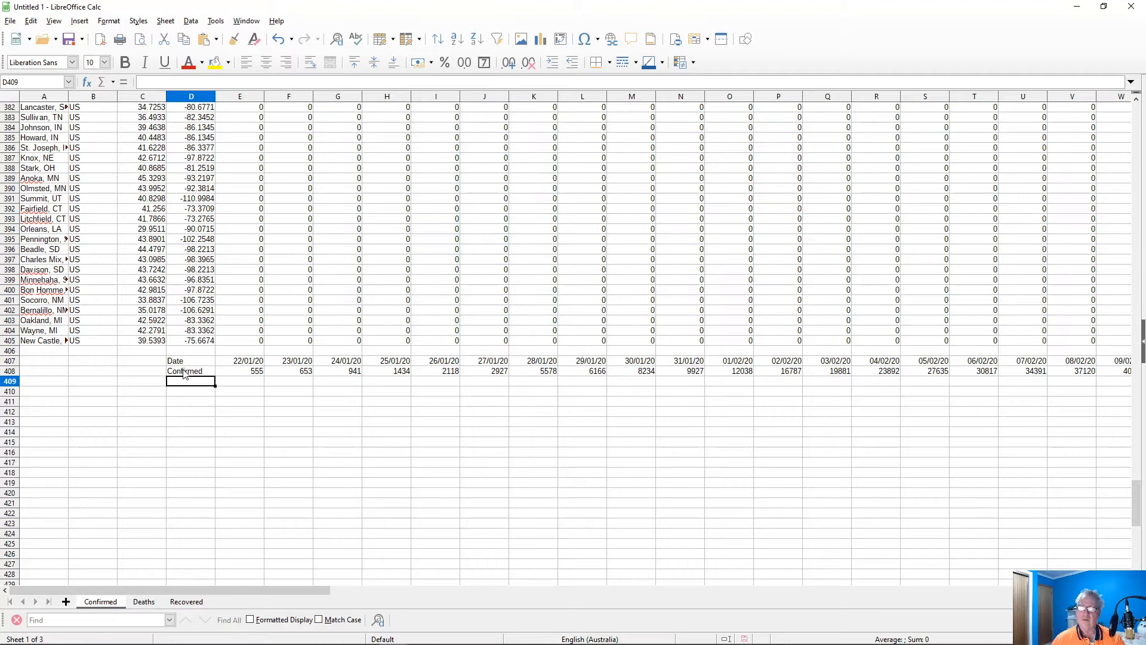
# - Copy the Date label and first converted date in D407:E407 of the Confirmed sheet
pyautogui.moveTo(174, 362); pyautogui.dragTo(256, 364)
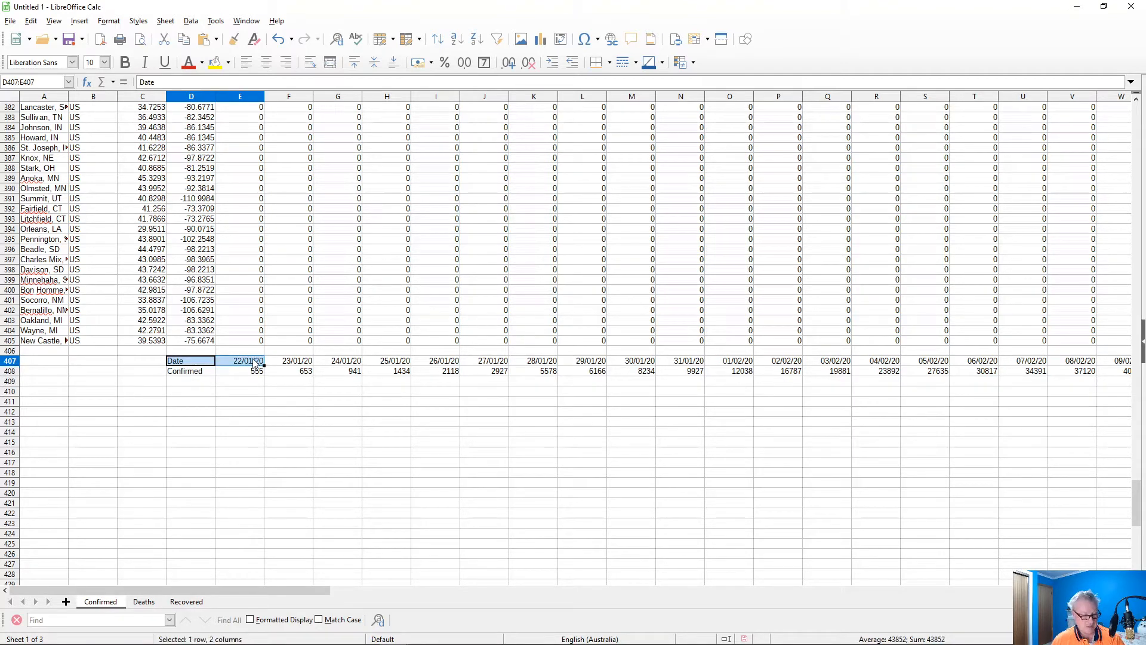
pyautogui.click(144, 601)
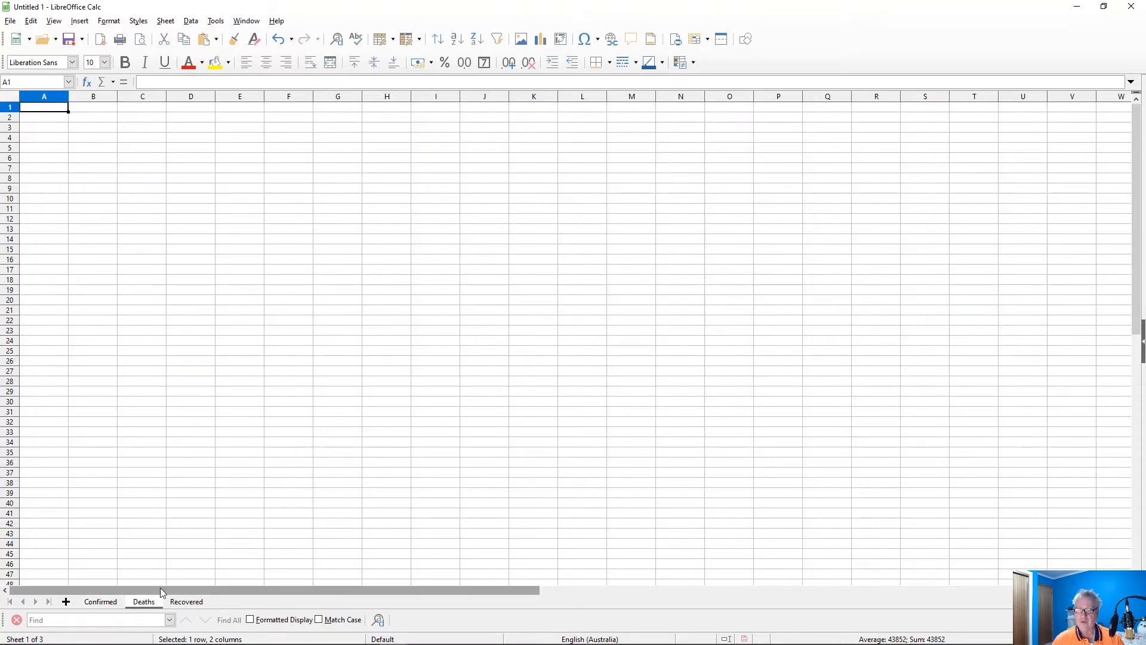
pyautogui.click(106, 602)
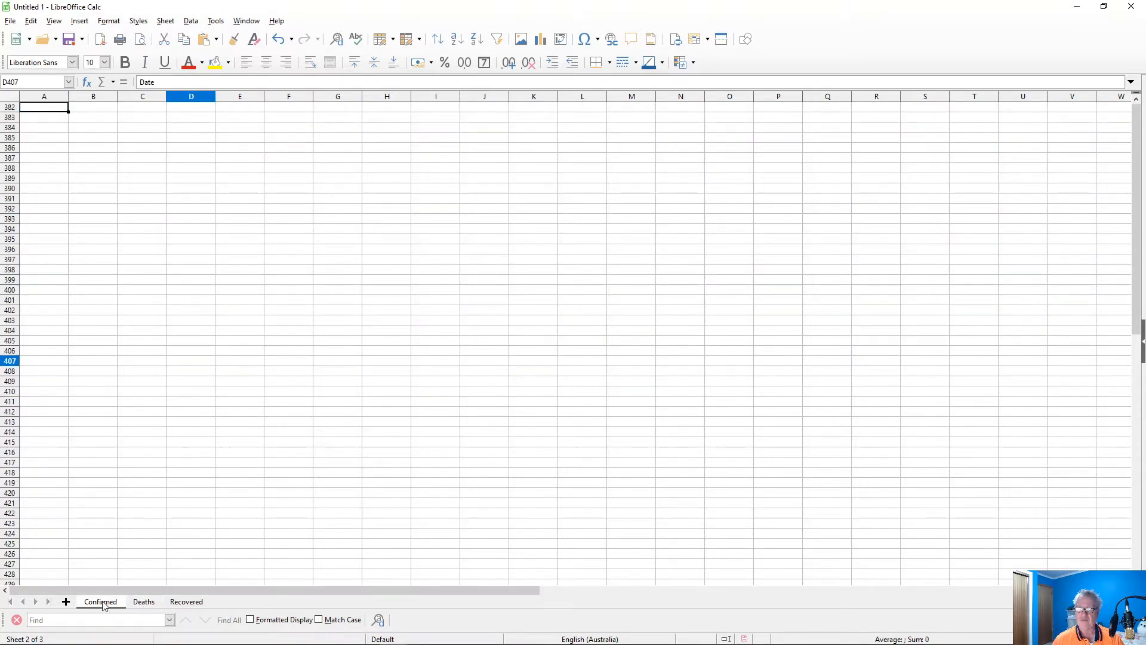
pyautogui.click(150, 607)
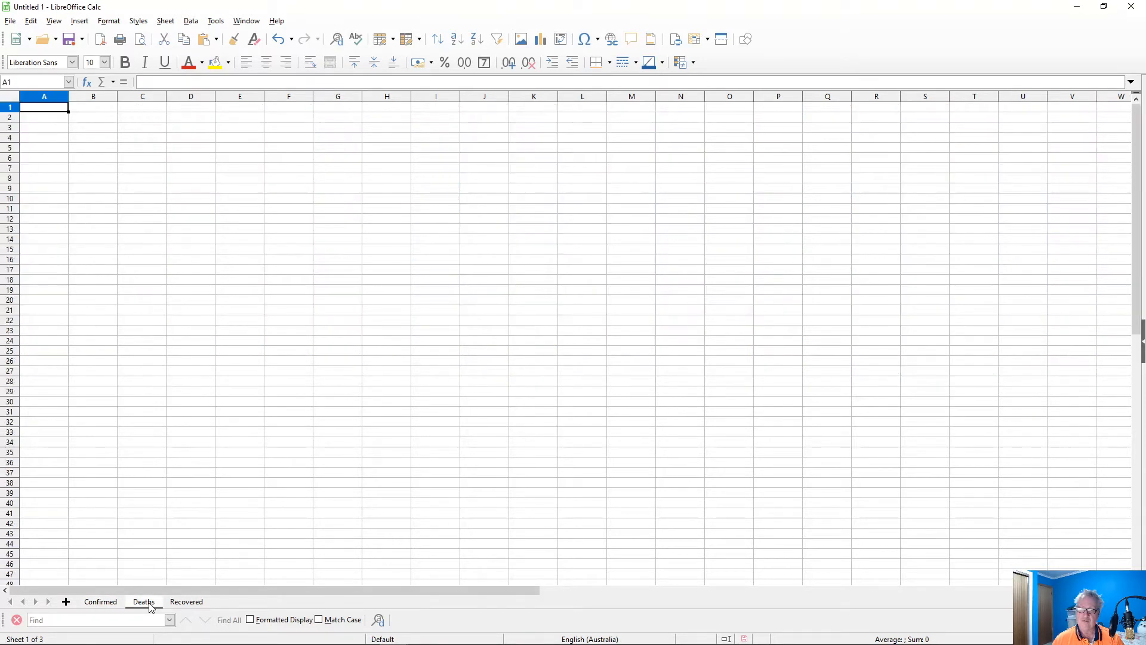
pyautogui.click(111, 606)
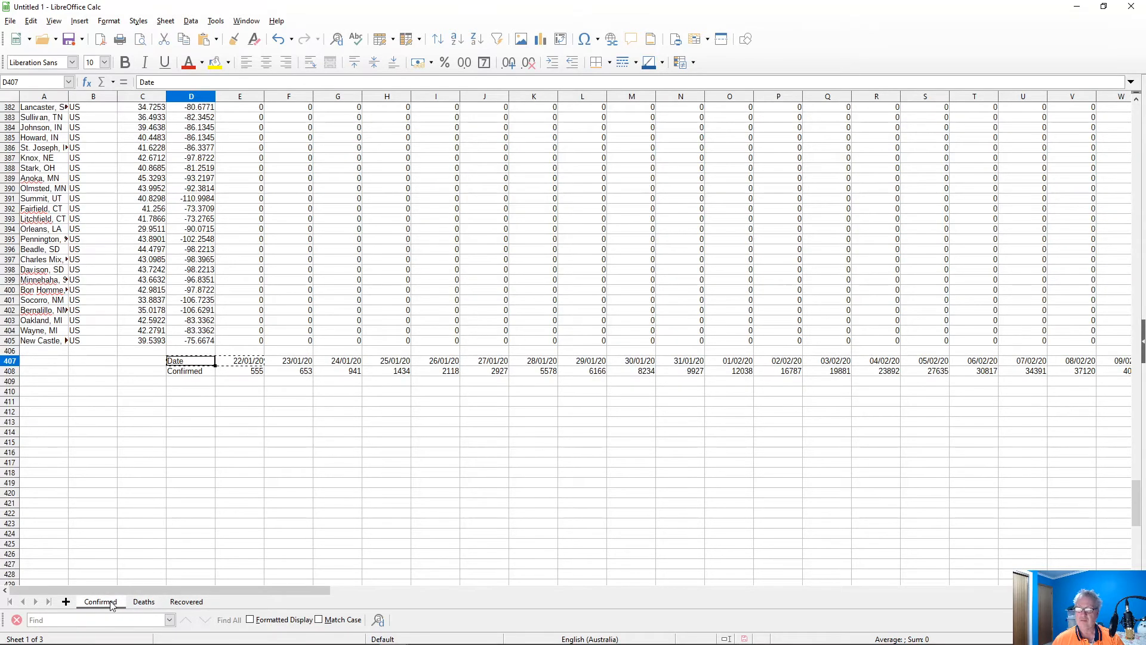
# - Show the Deaths sheet, and close the time_series_19-covid-Confirmed.csv document
pyautogui.click(152, 600)
pyautogui.hotkey('alt', 'Tab')
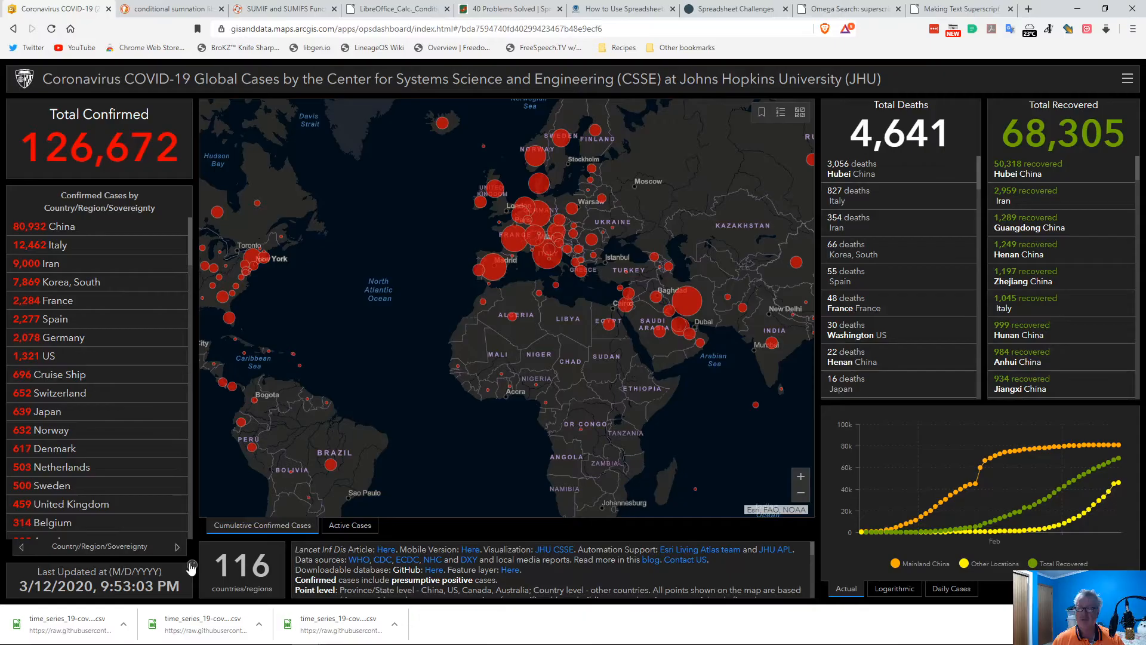
pyautogui.hotkey('alt', 'Tab')
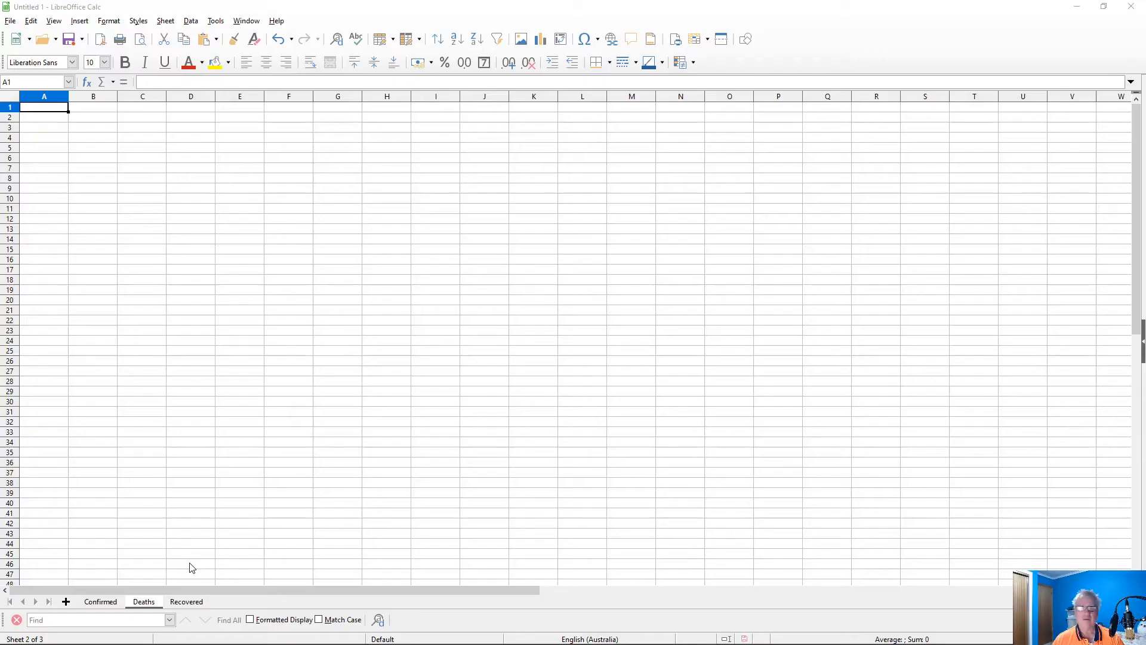
pyautogui.hotkey('alt', 'Tab')
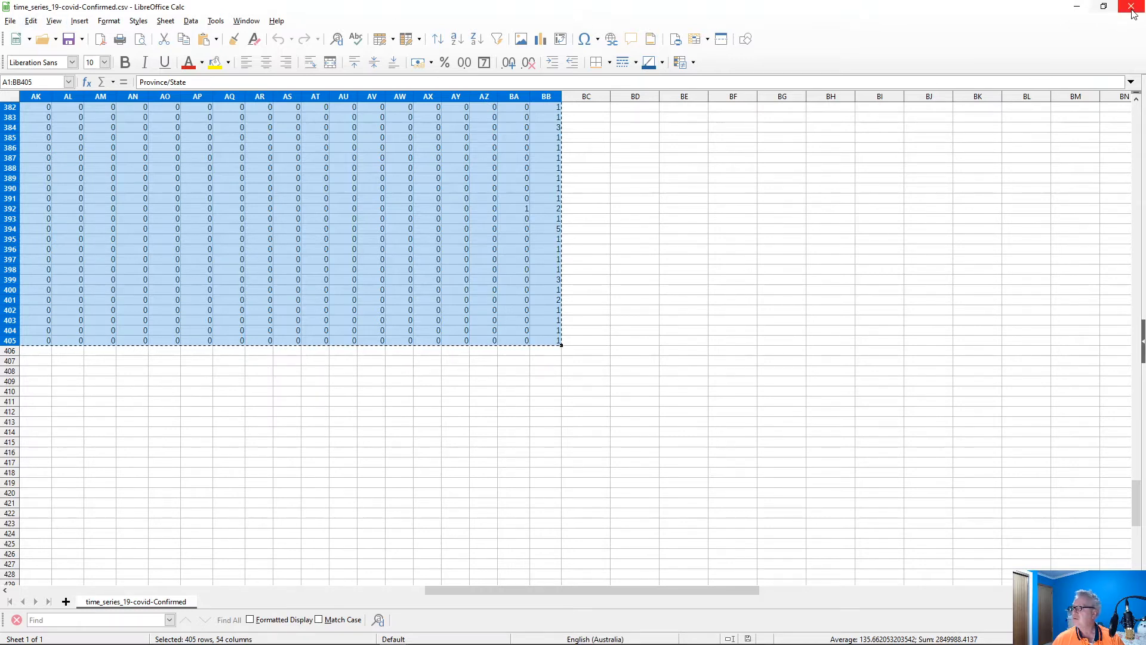
pyautogui.hotkey('alt', 'Tab')
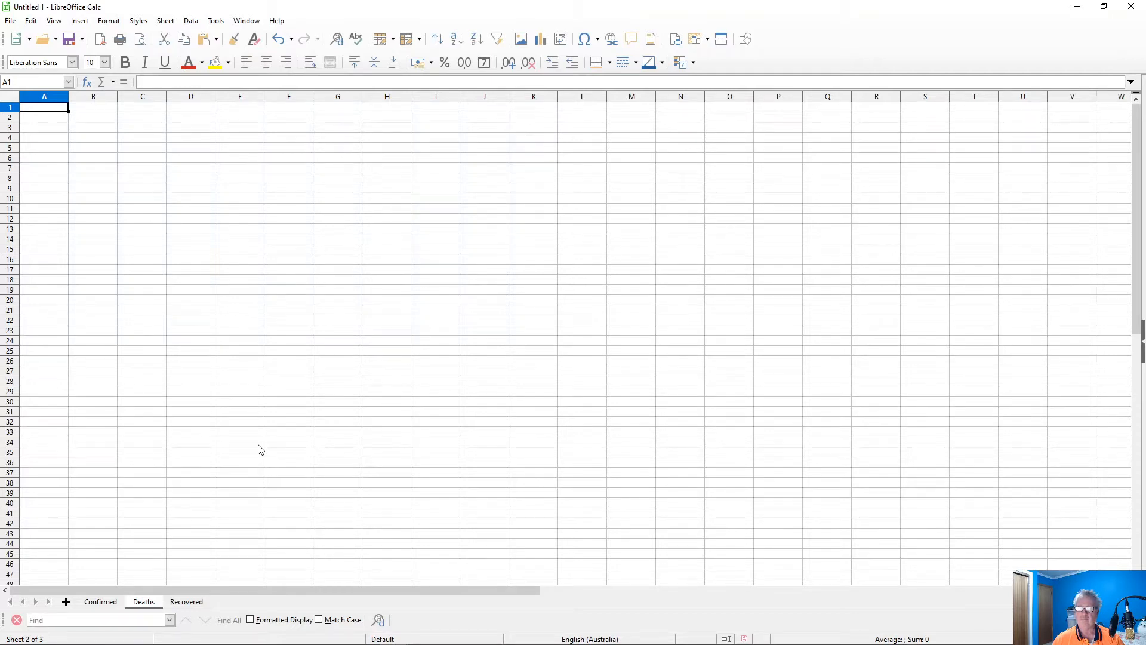
# - Save the untitled workbook as CoronaVirus2020.02.ods in the Corona2020 folder
pyautogui.click(69, 40)
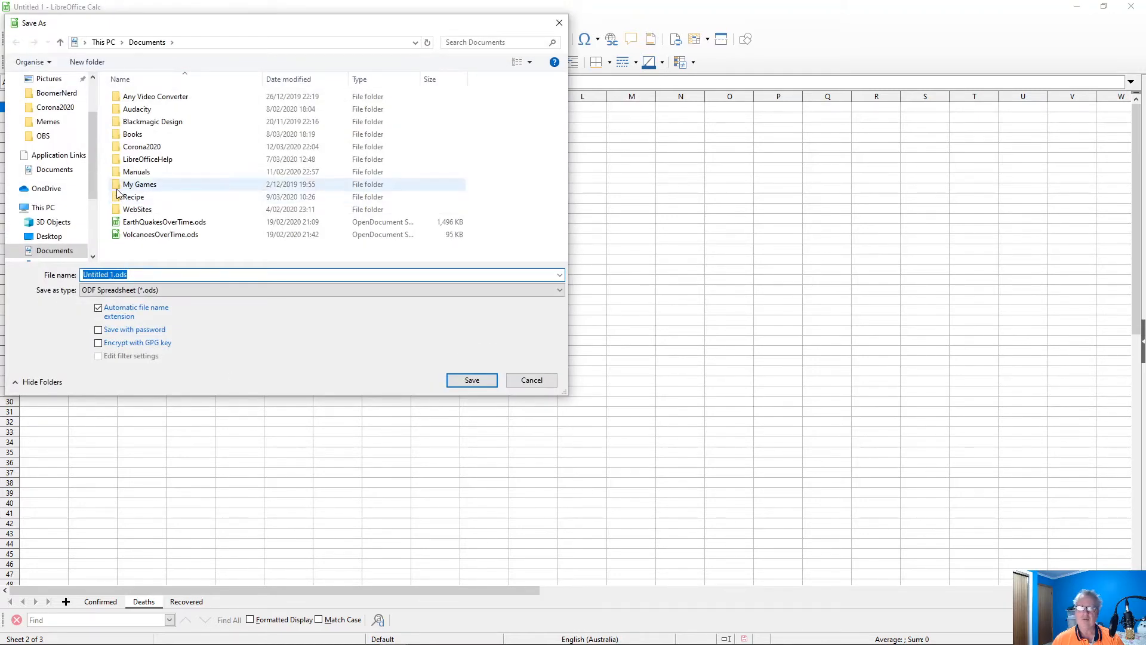
pyautogui.click(33, 109)
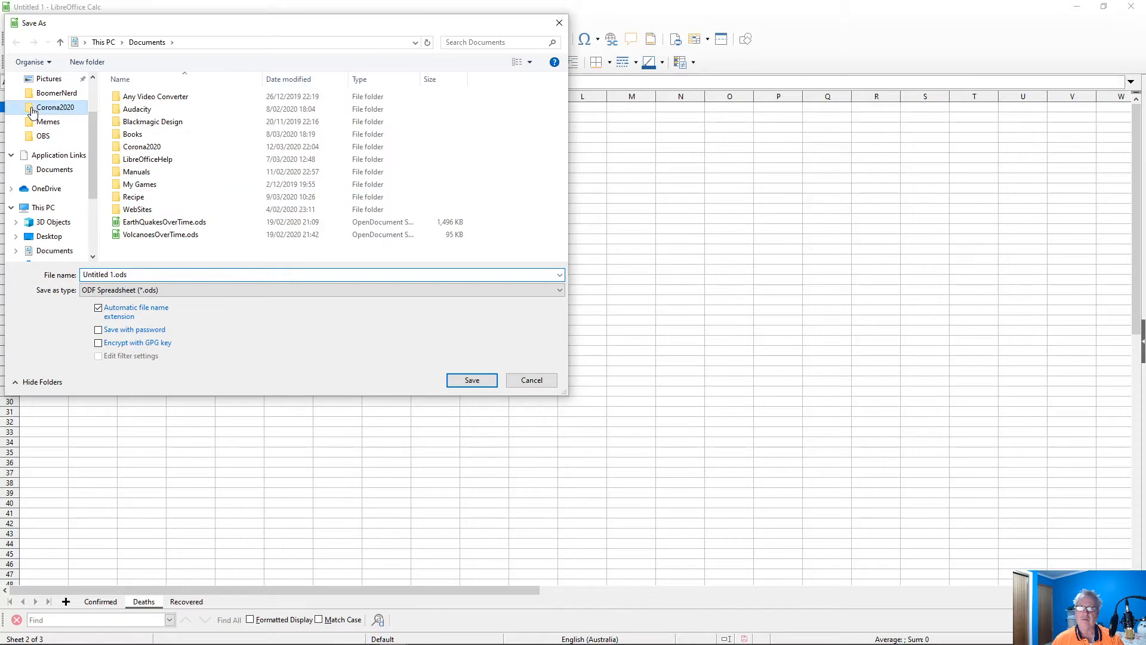
pyautogui.click(142, 97)
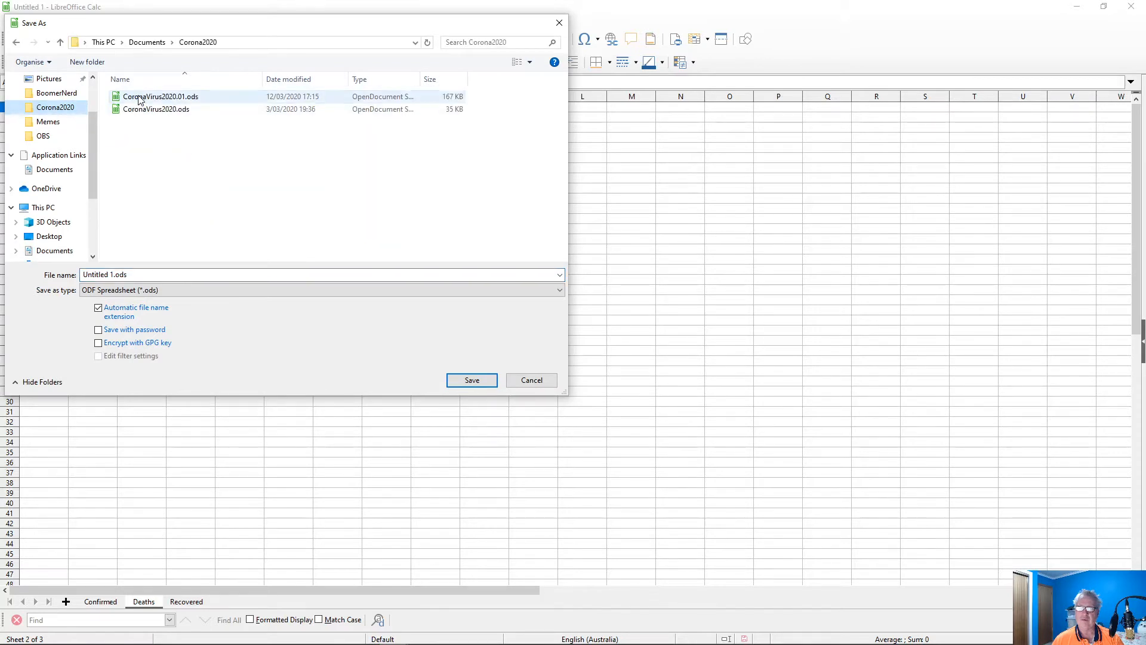
pyautogui.doubleClick(143, 274)
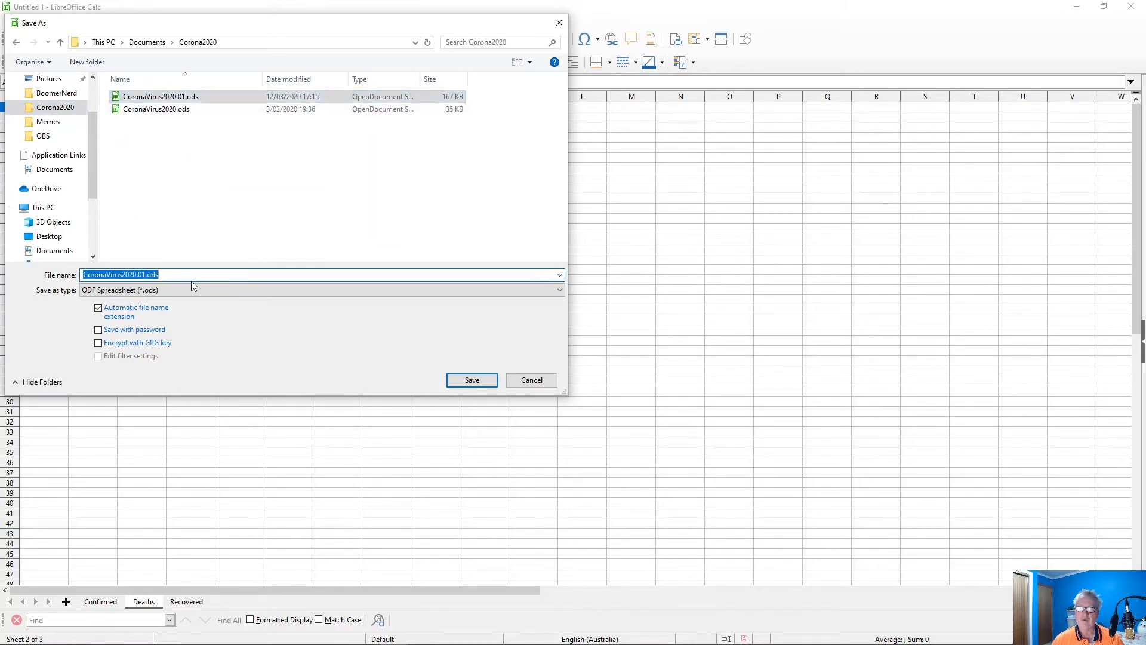
pyautogui.press('Left')
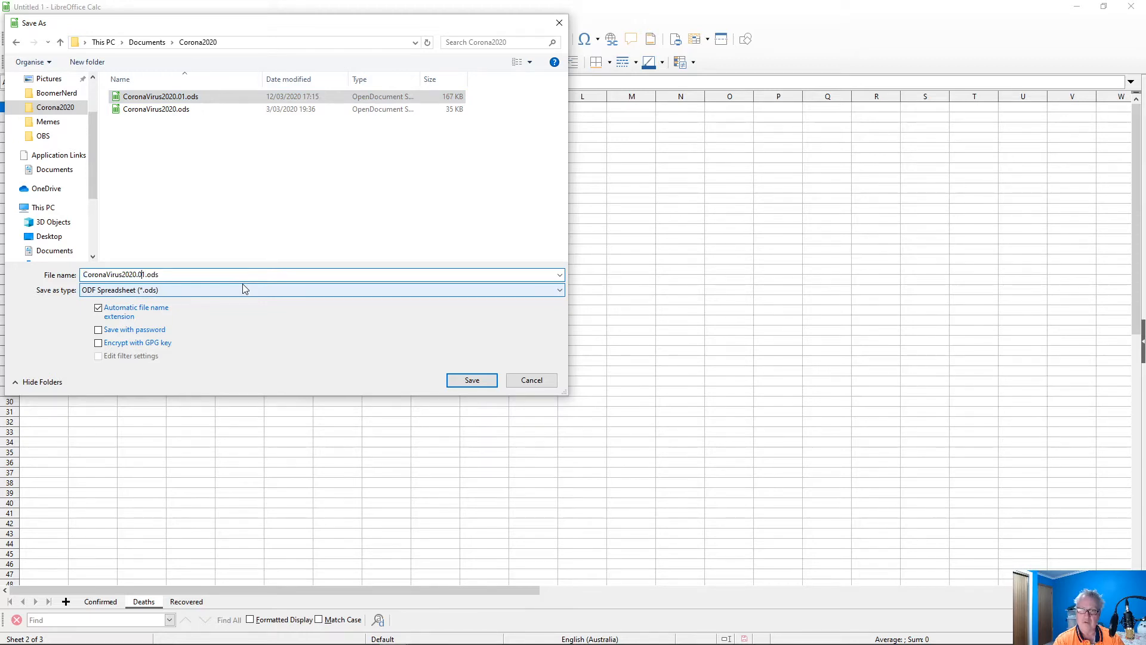
pyautogui.hotkey('shift', 'Right')
pyautogui.write('2')
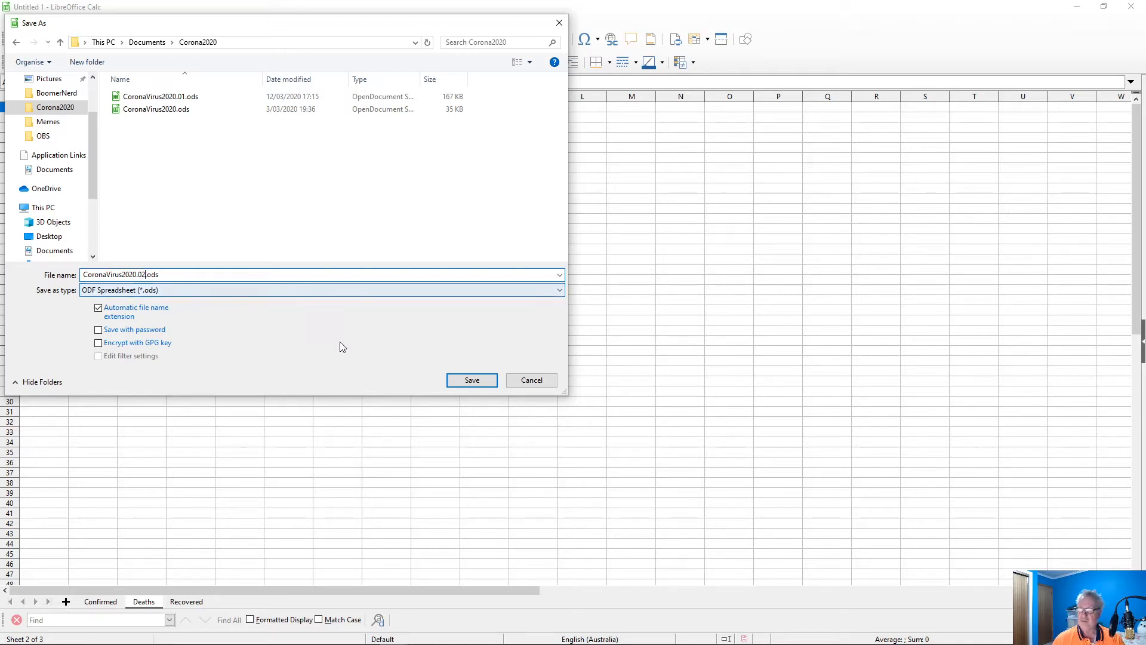
pyautogui.click(471, 380)
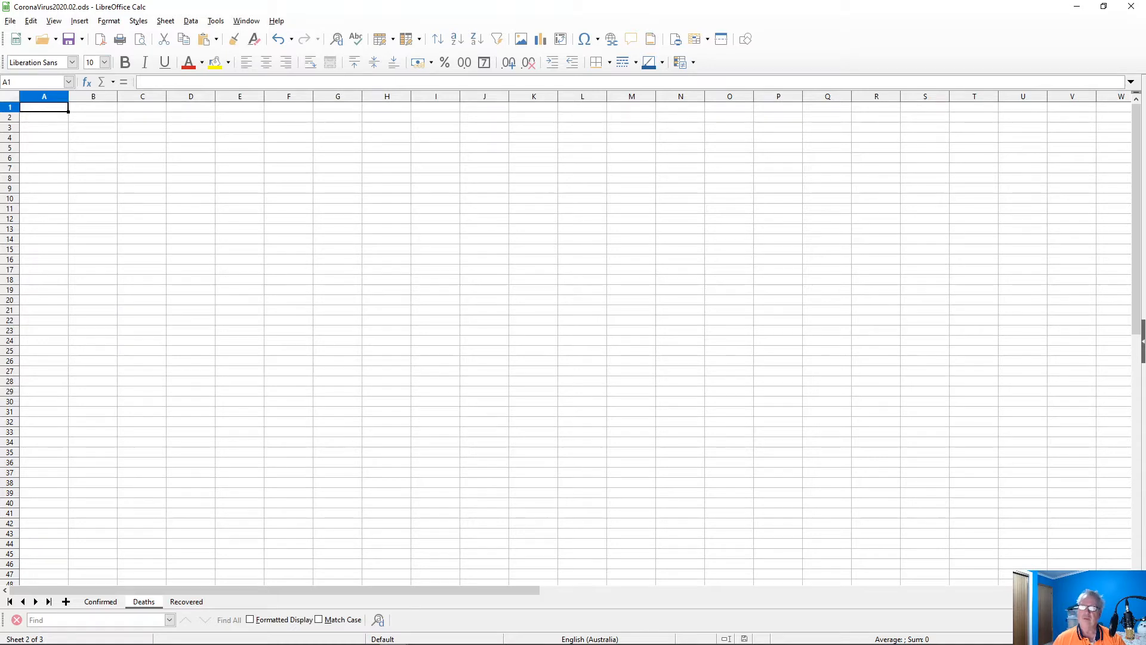
# - Open time_series_19-covid-Deaths.csv from the Corona2020 folder, accepting the text import settings
pyautogui.click(42, 40)
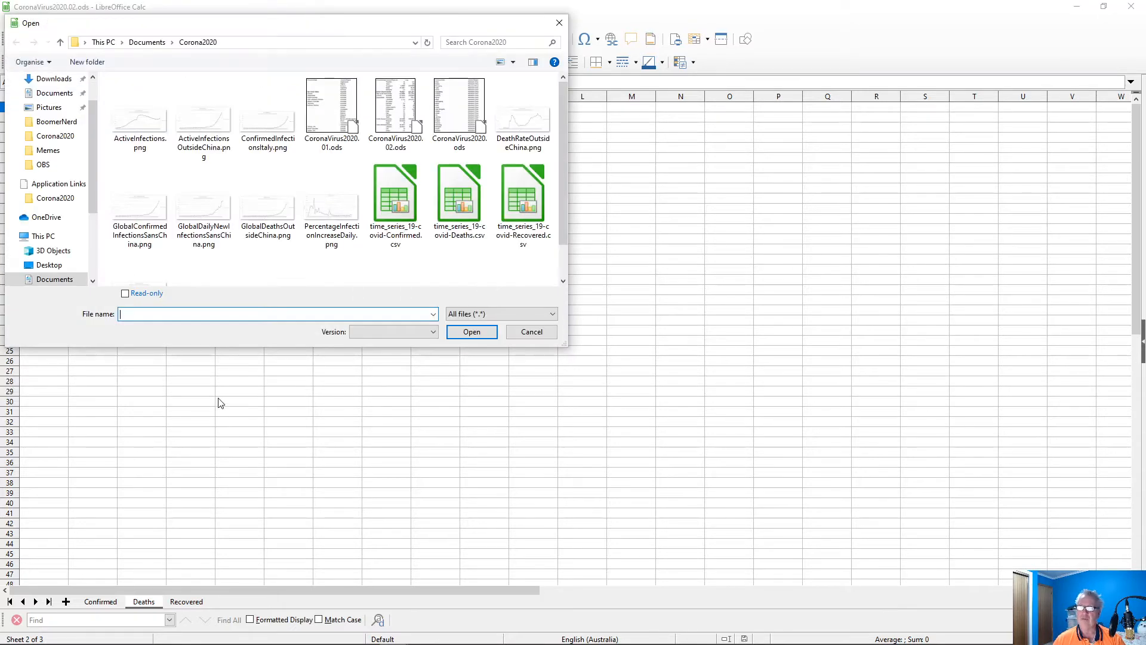
pyautogui.click(457, 215)
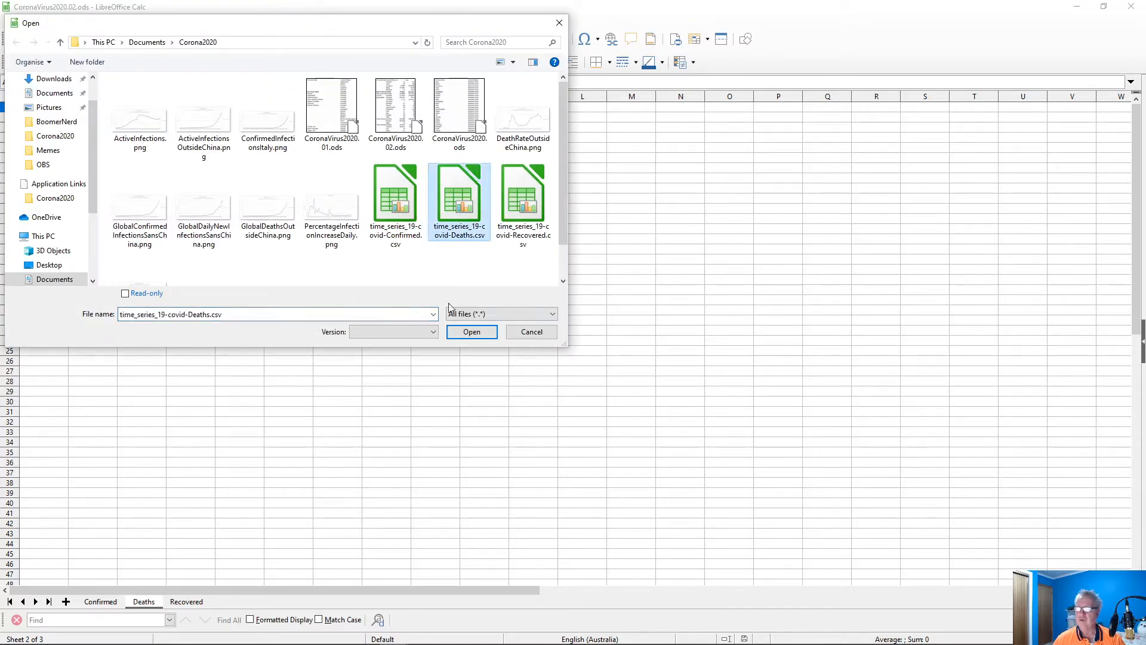
pyautogui.click(471, 331)
pyautogui.click(617, 476)
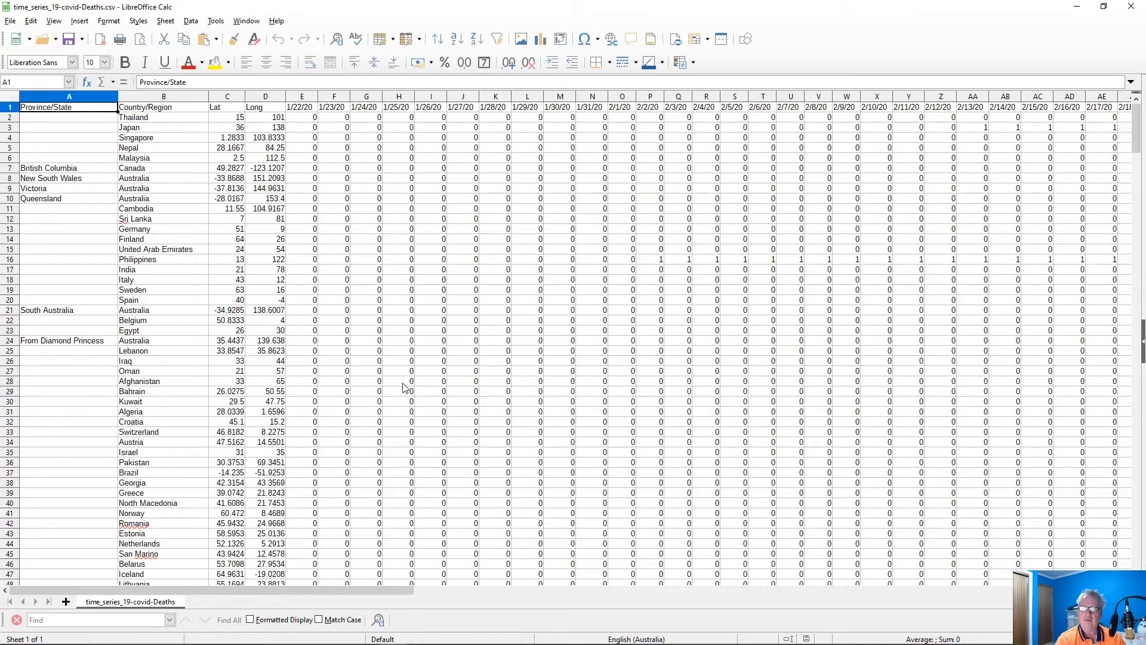
# - Copy A1:BB405 from the deaths CSV and paste it at A1 of the Deaths sheet in CoronaVirus2020.02.ods
pyautogui.hotkey('ctrl', 'shift', 'Right')
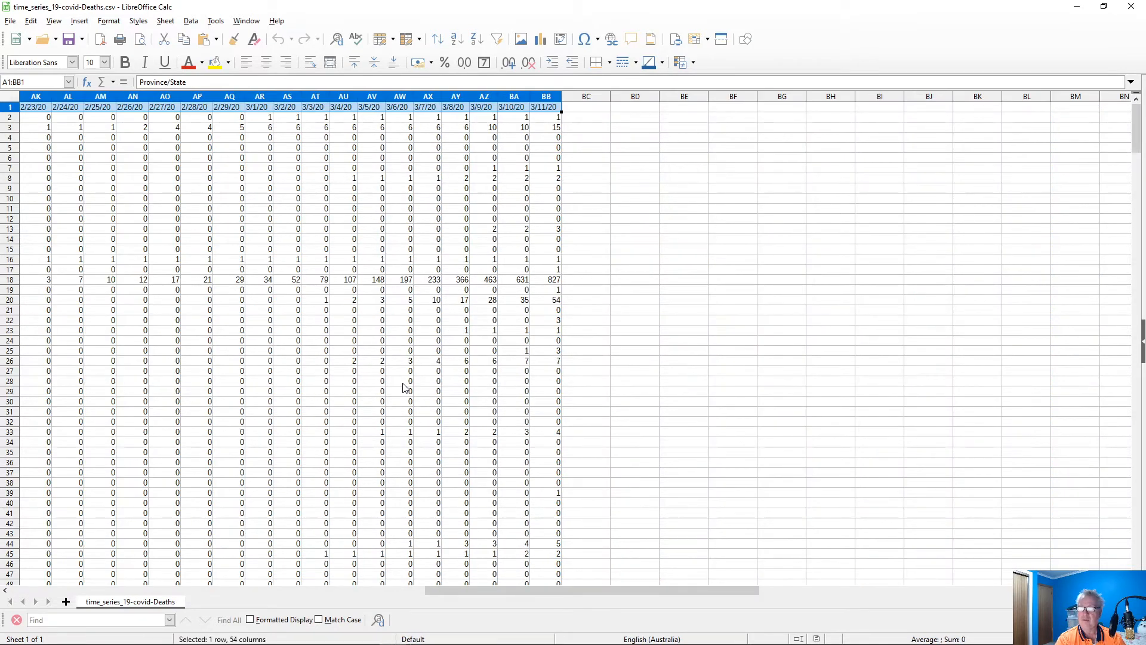
pyautogui.hotkey('ctrl', 'shift', 'Down')
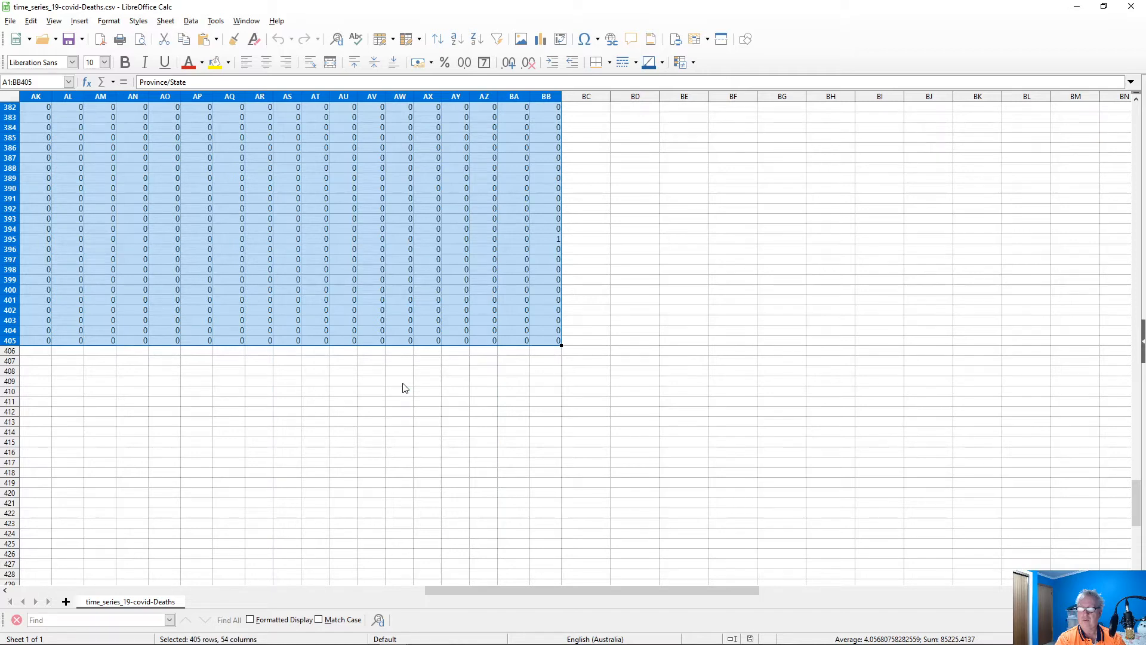
pyautogui.hotkey('ctrl', 'c')
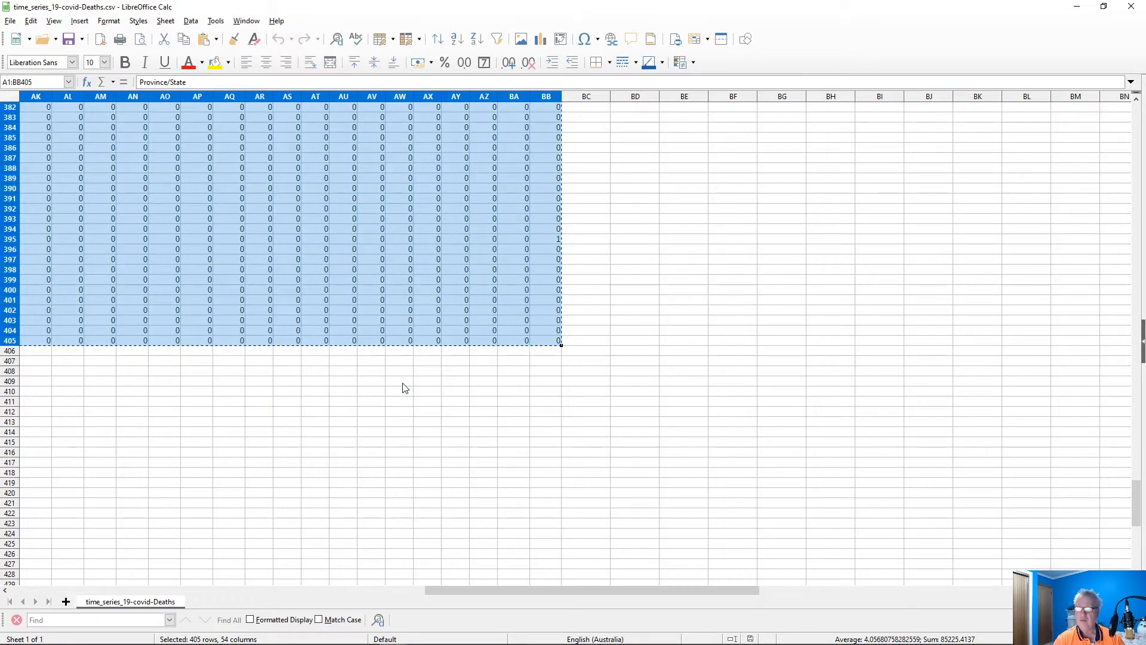
pyautogui.hotkey('alt', 'Tab')
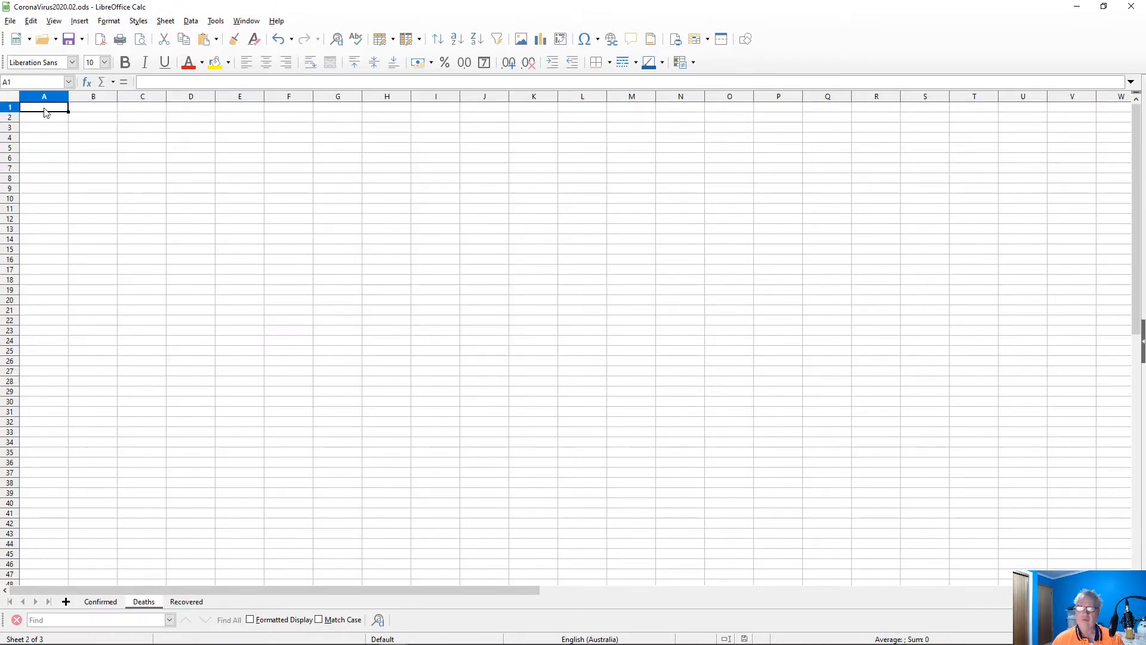
pyautogui.hotkey('ctrl', 'v')
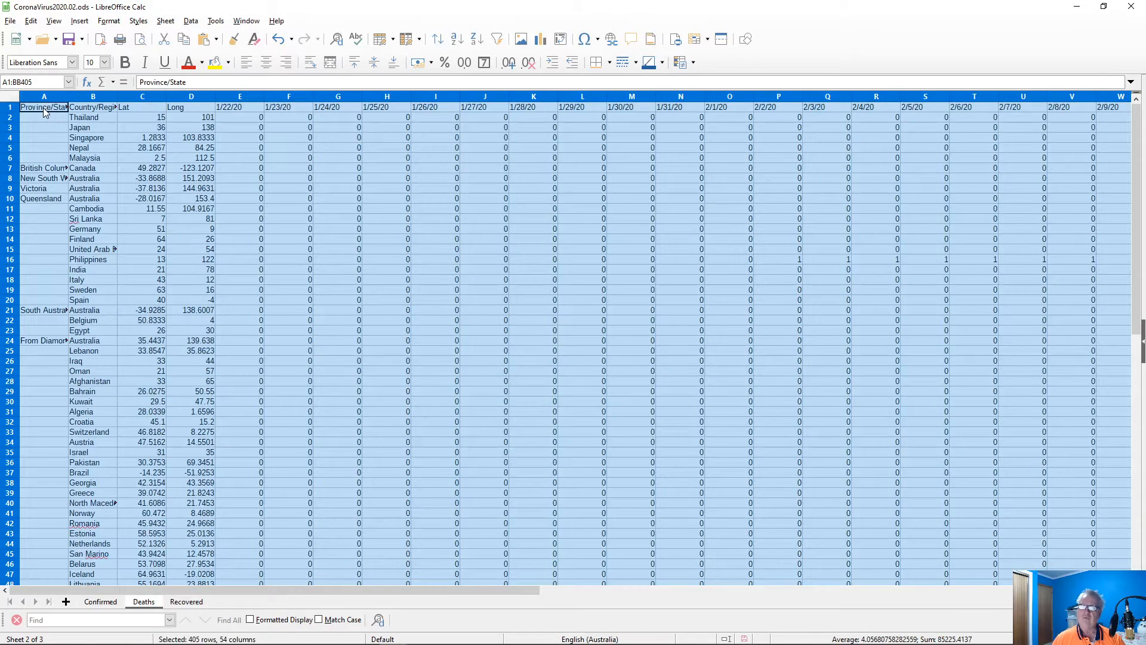
pyautogui.scroll(-20, 156, 278)
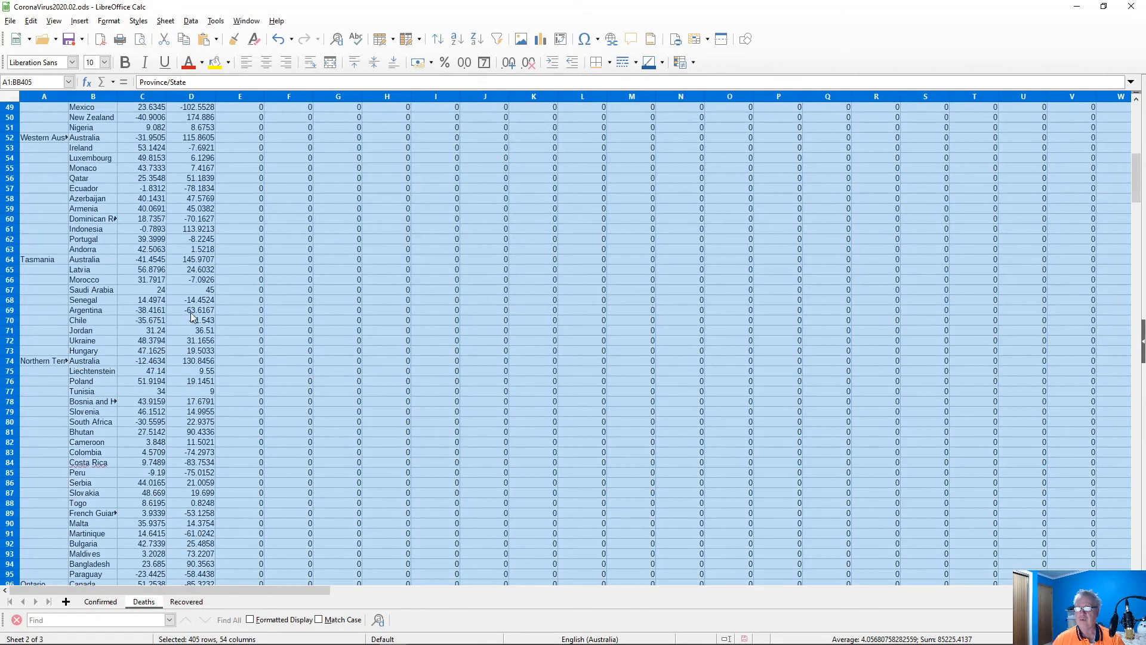
pyautogui.scroll(-15, 198, 298)
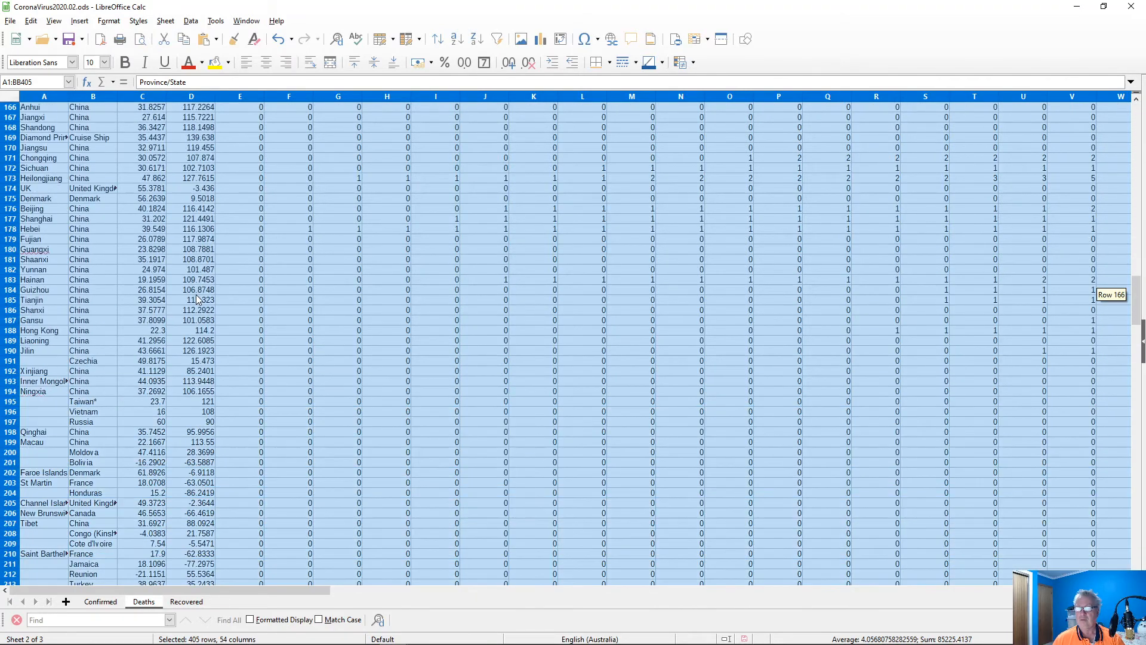
pyautogui.scroll(4, 213, 308)
# - Close the time_series_19-covid-Deaths.csv document and return to CoronaVirus2020.02.ods
pyautogui.hotkey('alt', 'Tab')
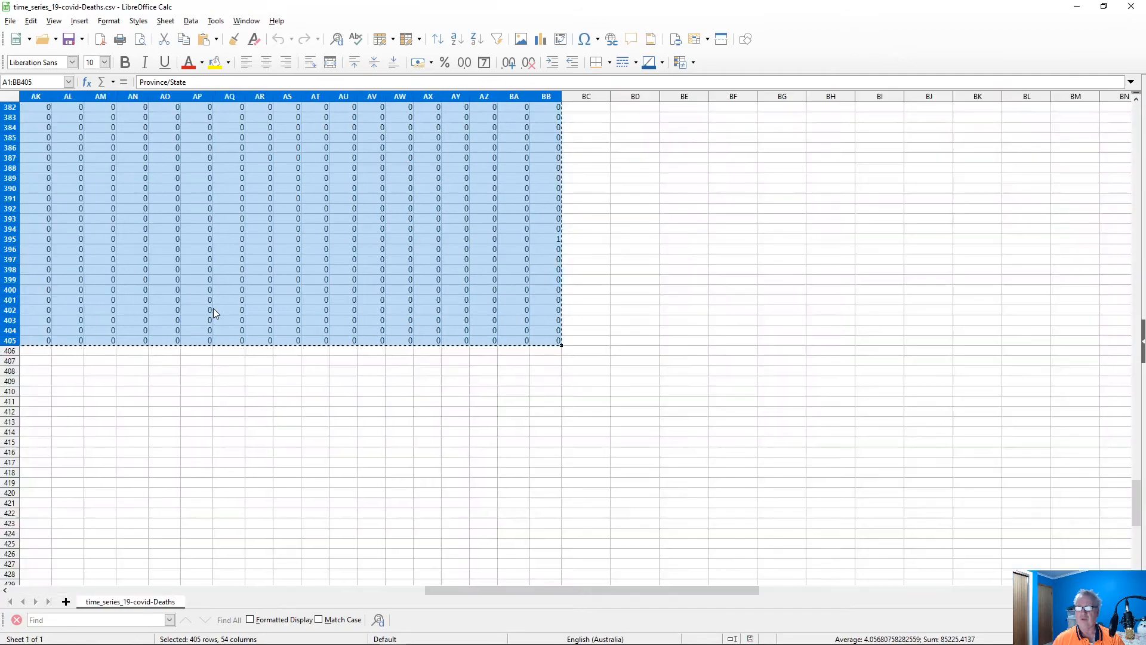
pyautogui.click(1129, 6)
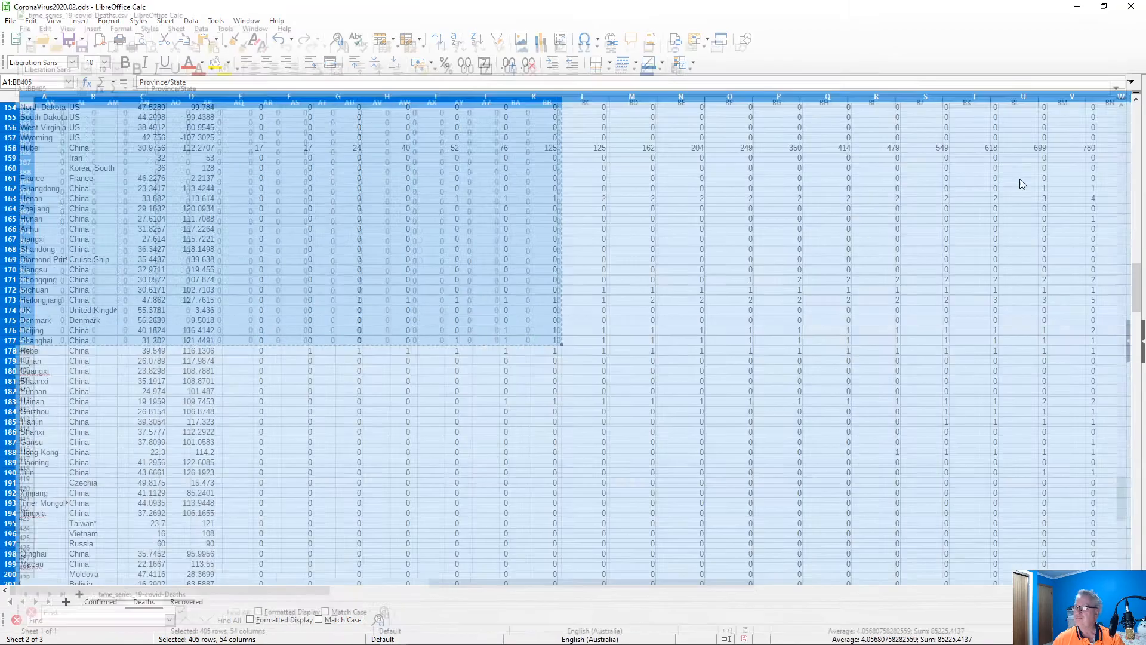
pyautogui.hotkey('alt', 'Tab')
pyautogui.hotkey('alt', 'Tab')
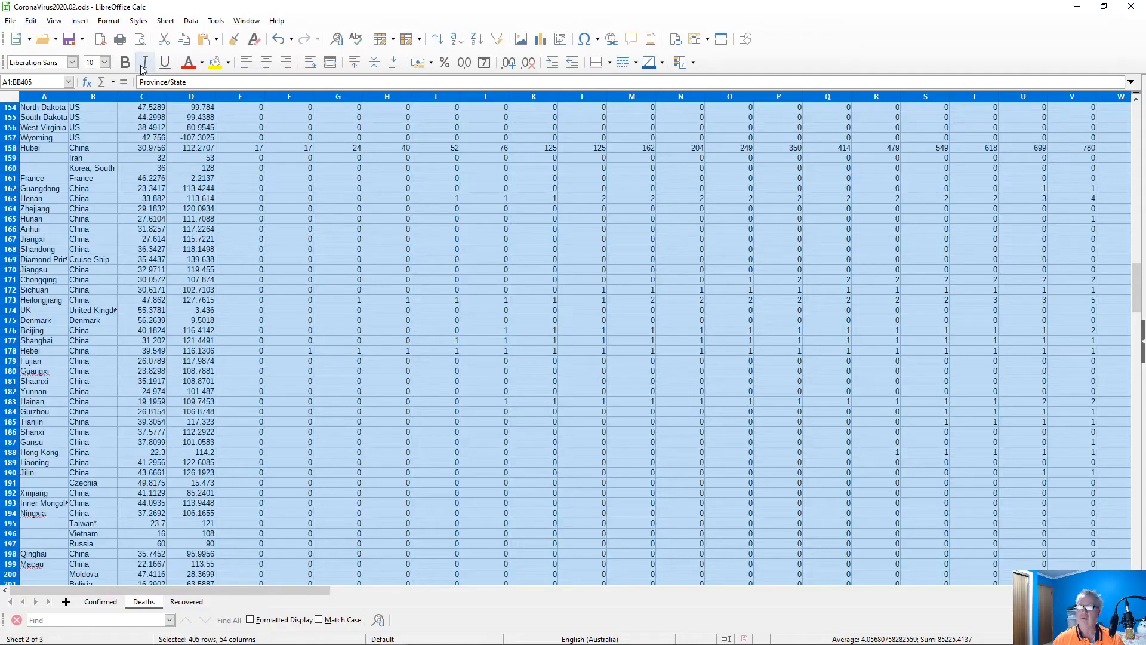
# - Open time_series_19-covid-Recovered.csv from the Corona2020 folder, accepting the text import settings
pyautogui.click(42, 39)
pyautogui.click(510, 220)
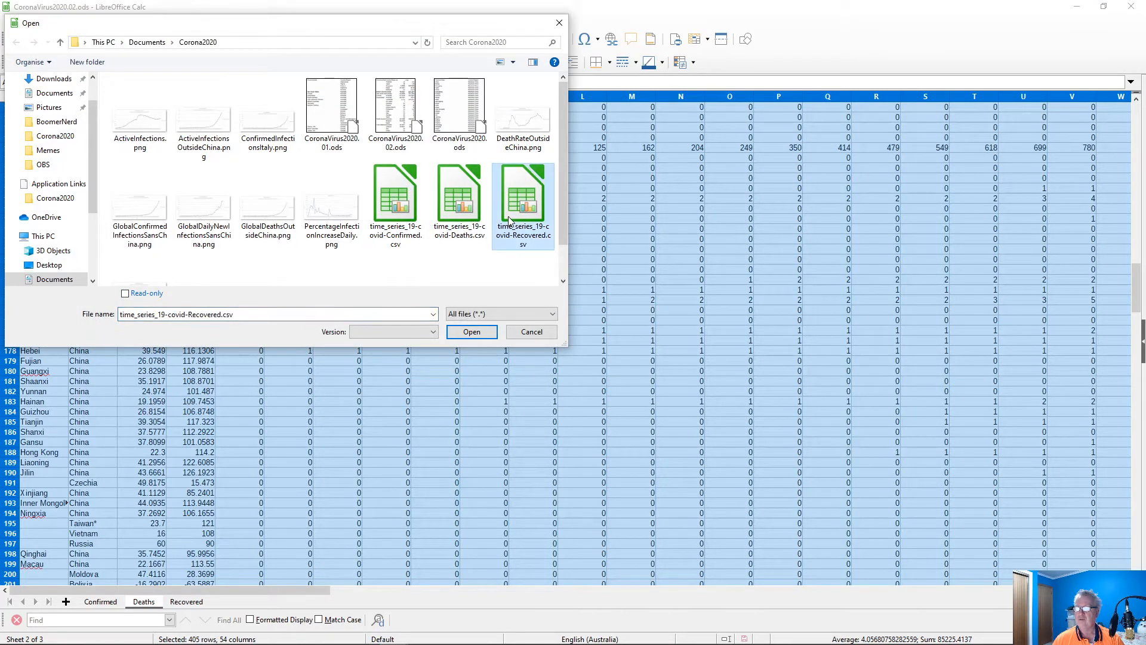
pyautogui.click(471, 332)
pyautogui.click(614, 478)
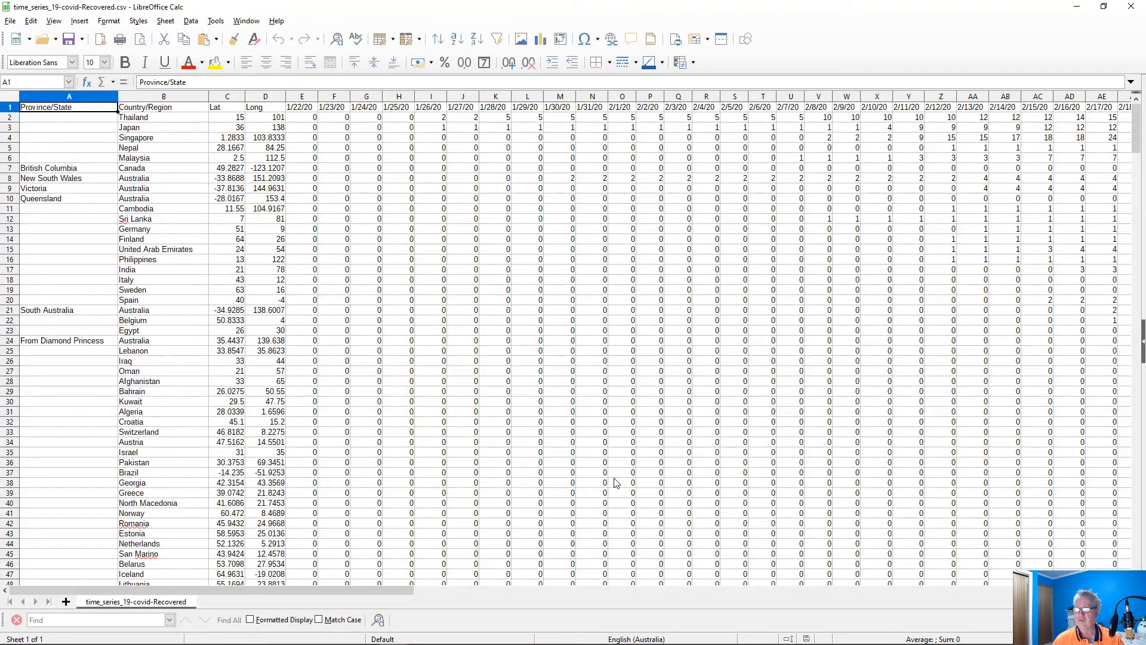
# - Select the whole recovered data range A1:BB405 in the CSV and copy it
pyautogui.hotkey('ctrl', 'a')
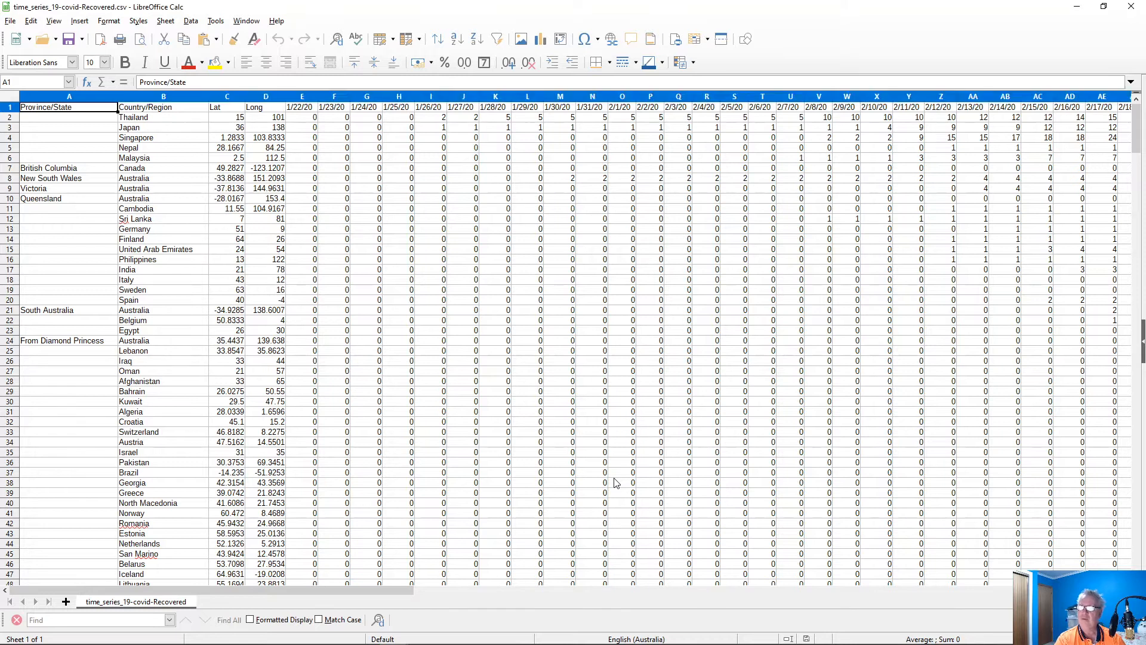
pyautogui.hotkey('ctrl', 'shift', 'Down')
pyautogui.hotkey('ctrl', 'shift', 'Down')
pyautogui.hotkey('ctrl', 'shift', 'Down')
pyautogui.hotkey('ctrl', 'shift', 'Down')
pyautogui.hotkey('ctrl', 'shift', 'Down')
pyautogui.hotkey('ctrl', 'shift', 'Down')
pyautogui.hotkey('ctrl', 'shift', 'Down')
pyautogui.hotkey('ctrl', 'shift', 'Down')
pyautogui.hotkey('ctrl', 'shift', 'Down')
pyautogui.hotkey('ctrl', 'shift', 'Down')
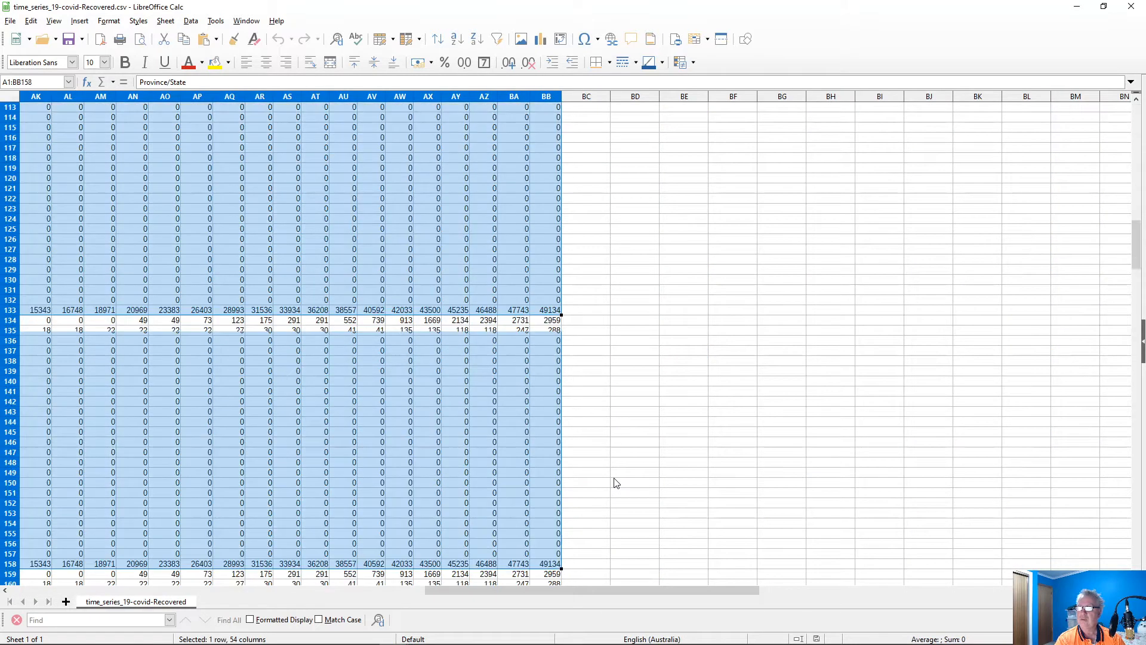
pyautogui.hotkey('ctrl', 'shift', 'Down')
pyautogui.hotkey('ctrl', 'shift', 'Down')
pyautogui.hotkey('ctrl', 'shift', 'Down')
pyautogui.hotkey('ctrl', 'shift', 'Down')
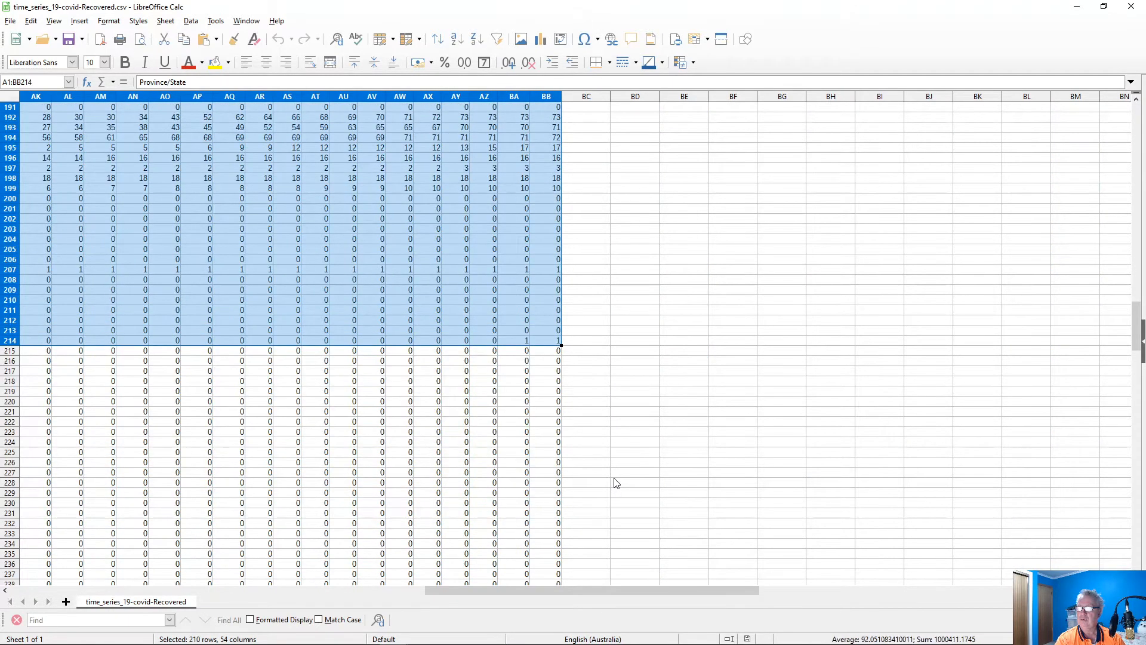
pyautogui.hotkey('ctrl', 'shift', 'Down')
pyautogui.hotkey('ctrl', 'shift', 'Down')
pyautogui.hotkey('ctrl', 'c')
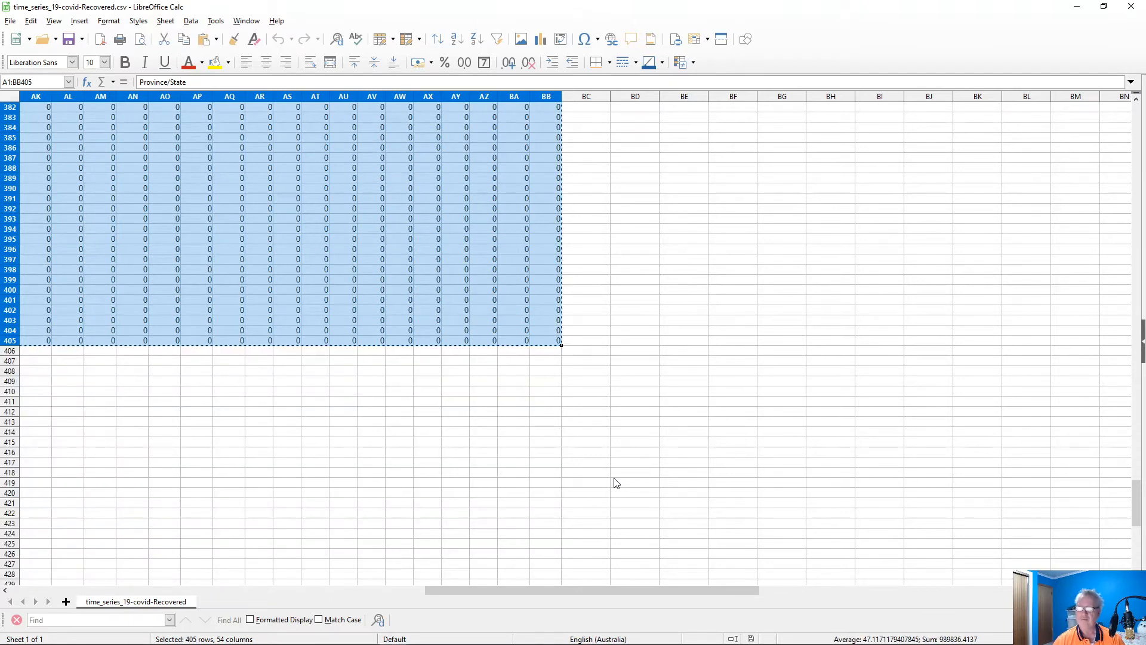
# - Paste the copied recovered data at A1 of the Recovered sheet in CoronaVirus2020.02.ods
pyautogui.hotkey('alt', 'Tab')
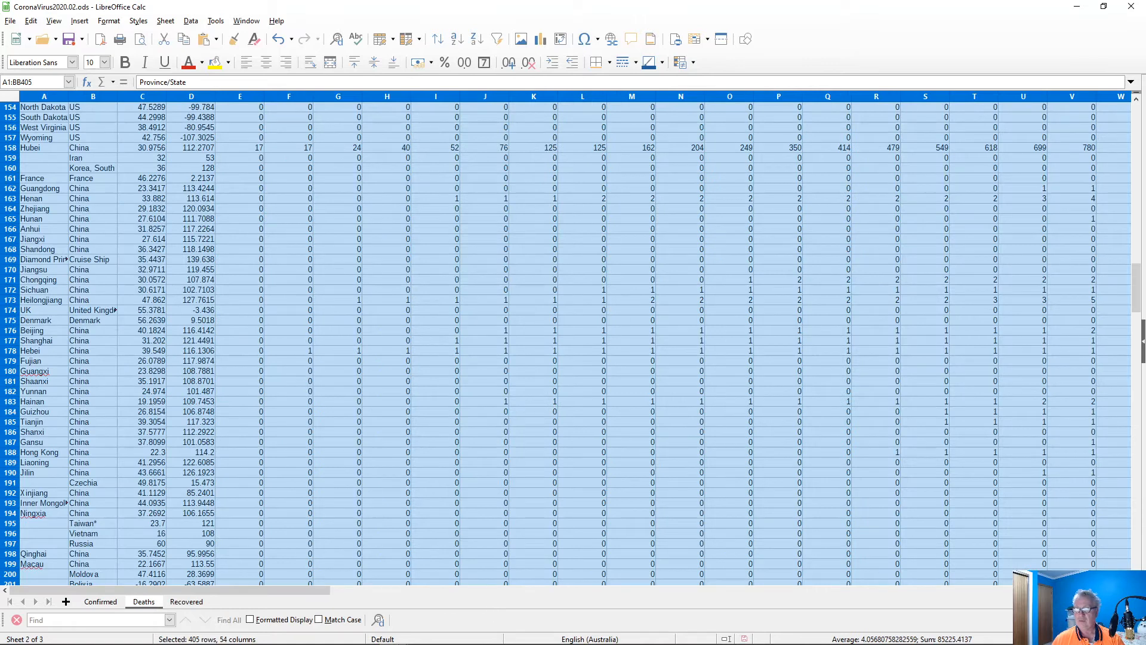
pyautogui.click(187, 602)
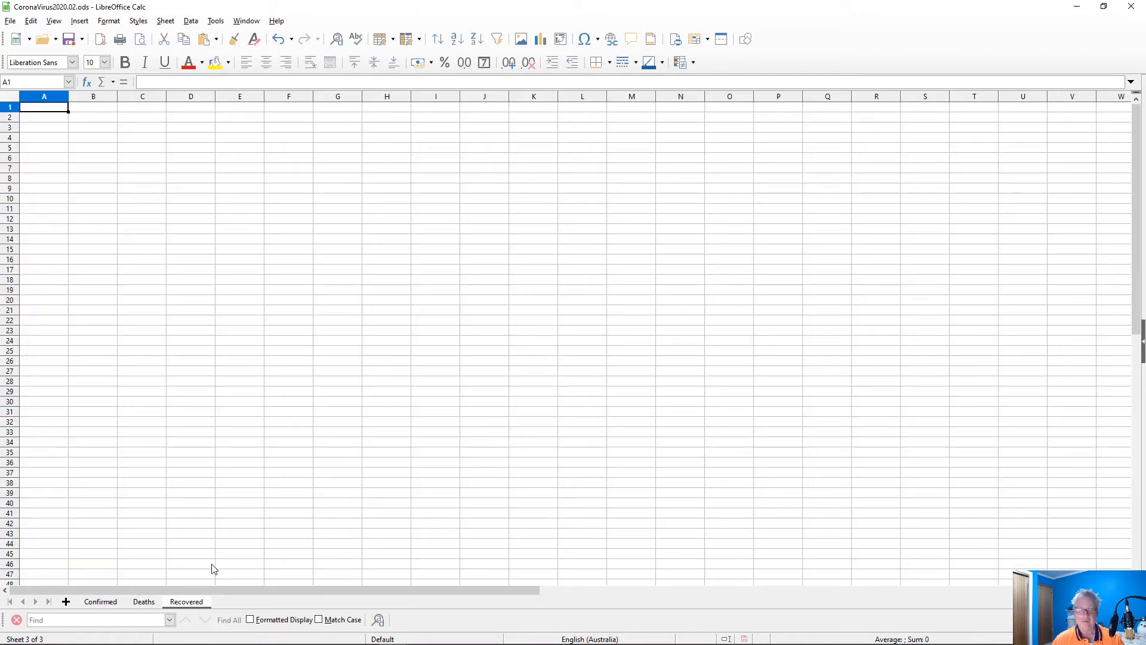
pyautogui.hotkey('ctrl', 'v')
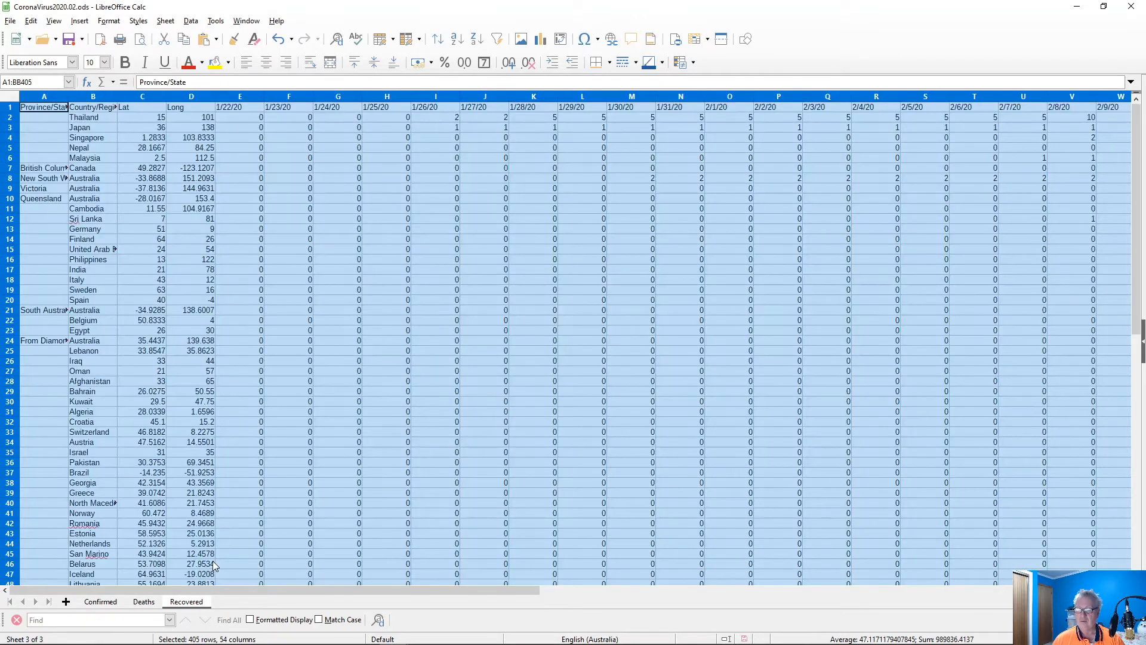
# - Copy the date and total block D407:E408 from the Confirmed sheet and paste it at D407 of the Deaths sheet
pyautogui.click(141, 602)
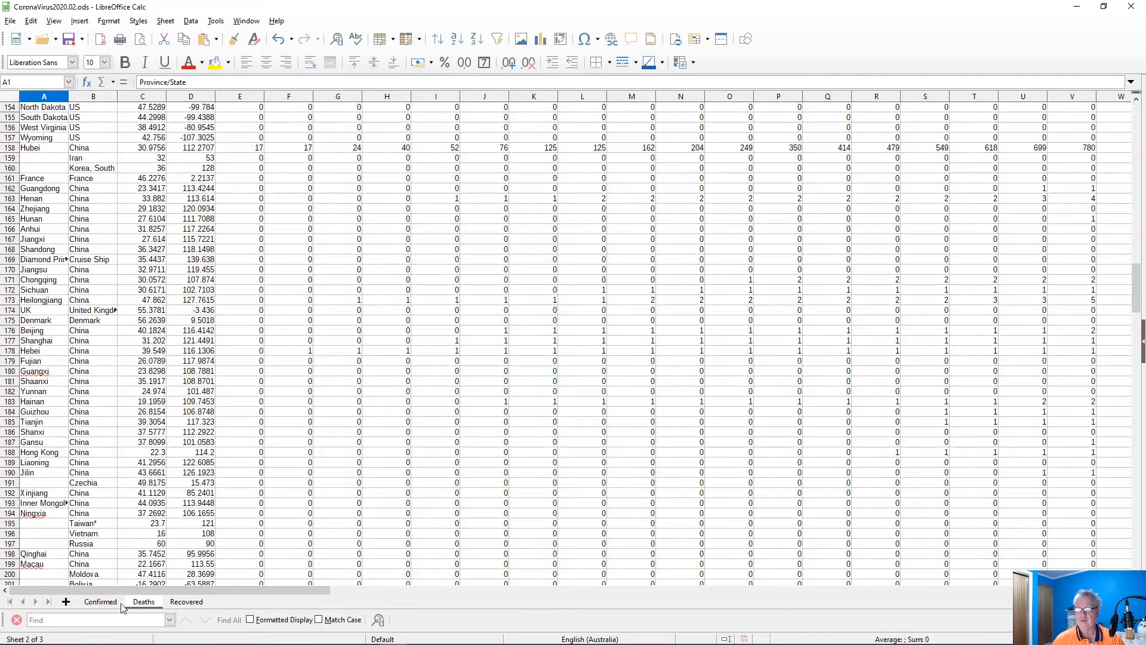
pyautogui.click(97, 602)
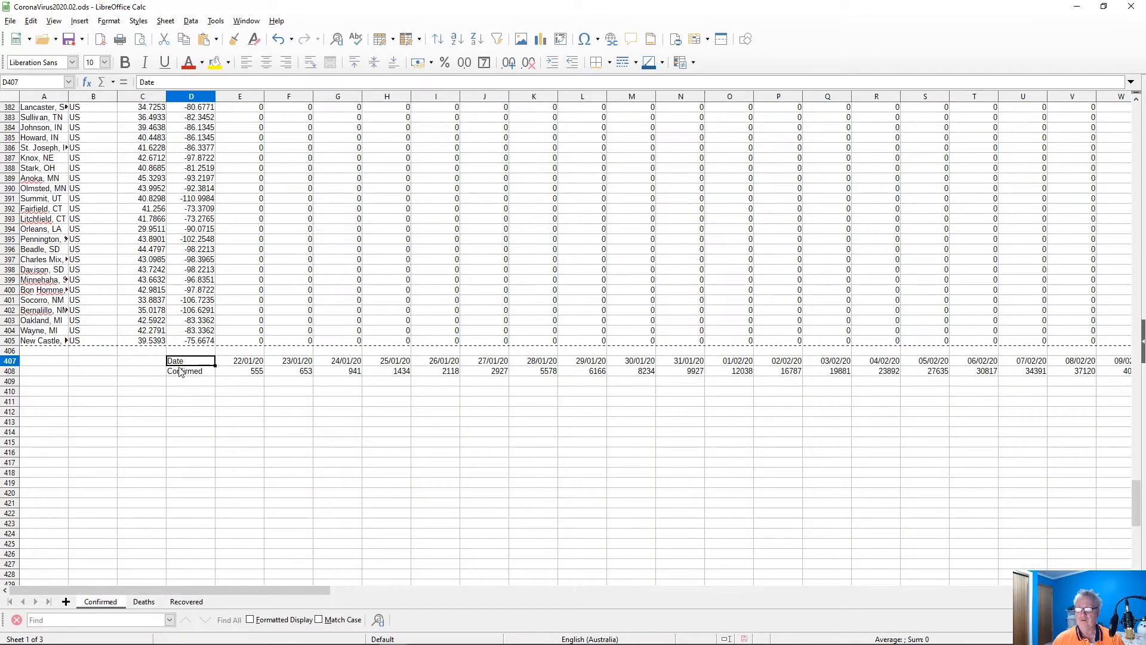
pyautogui.moveTo(179, 361); pyautogui.dragTo(233, 366)
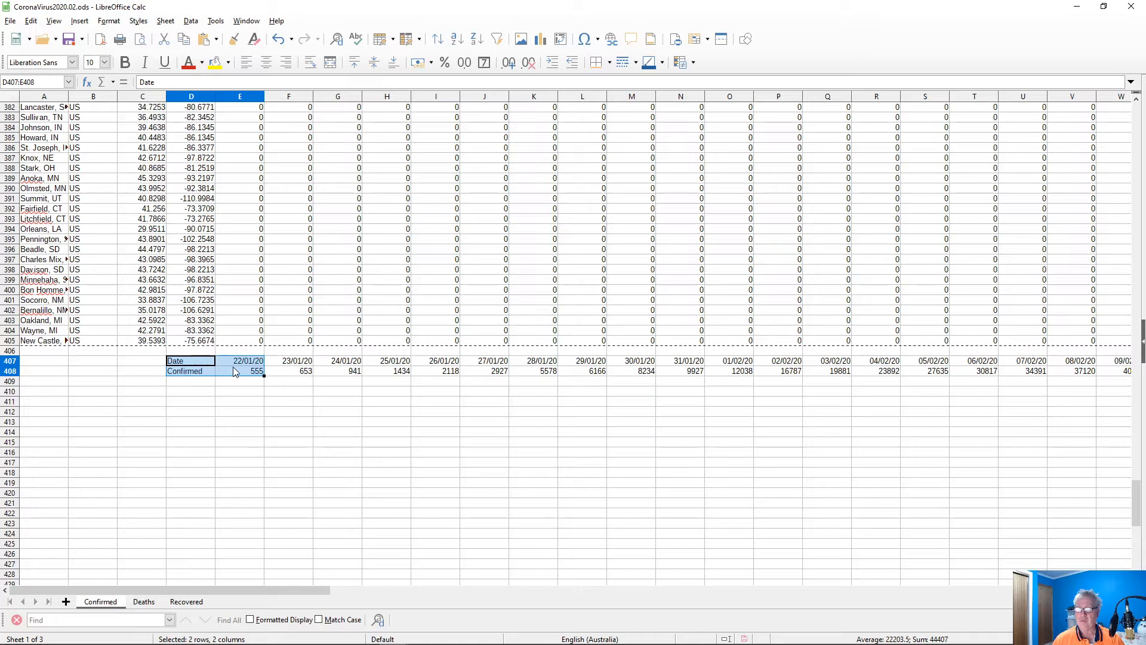
pyautogui.hotkey('ctrl', 'c')
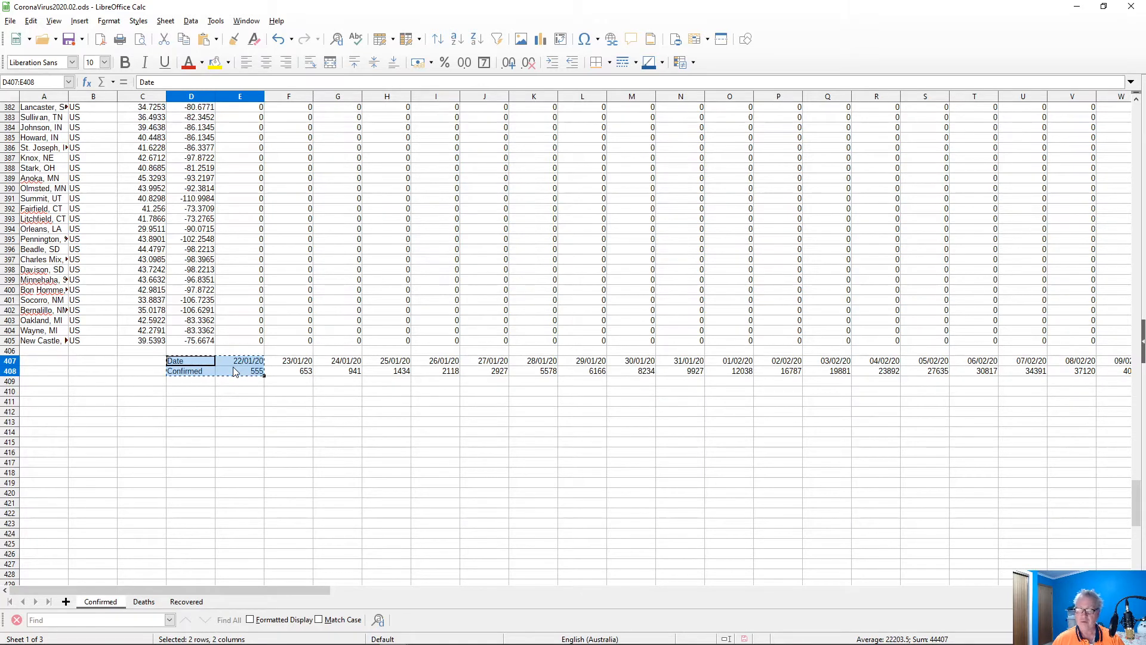
pyautogui.click(144, 602)
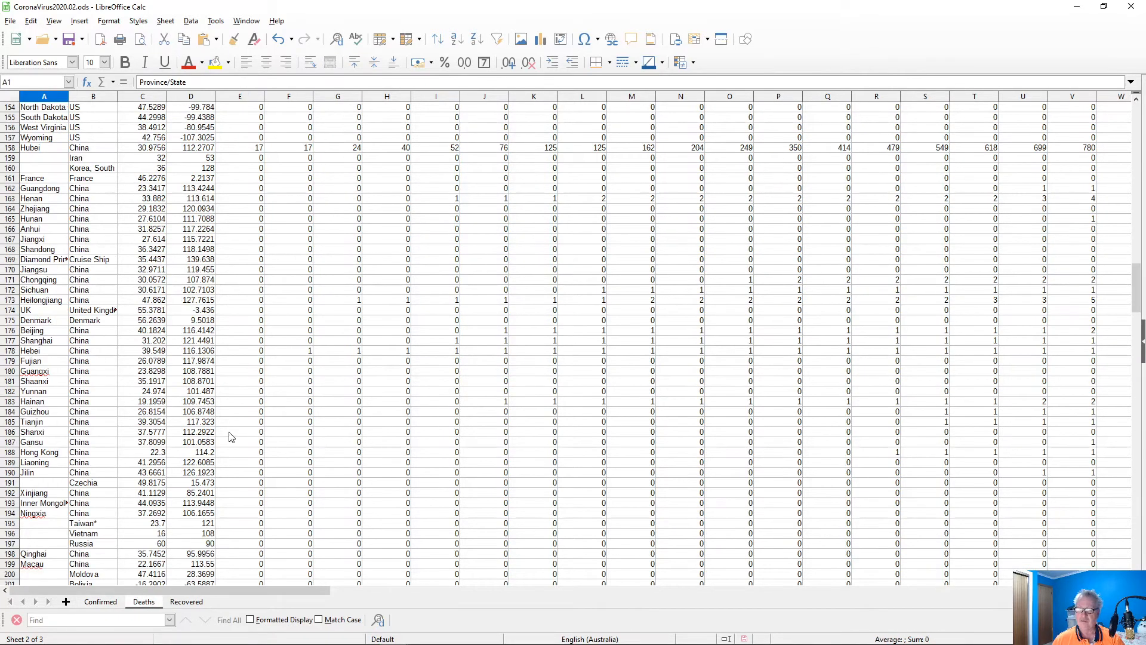
pyautogui.click(268, 373)
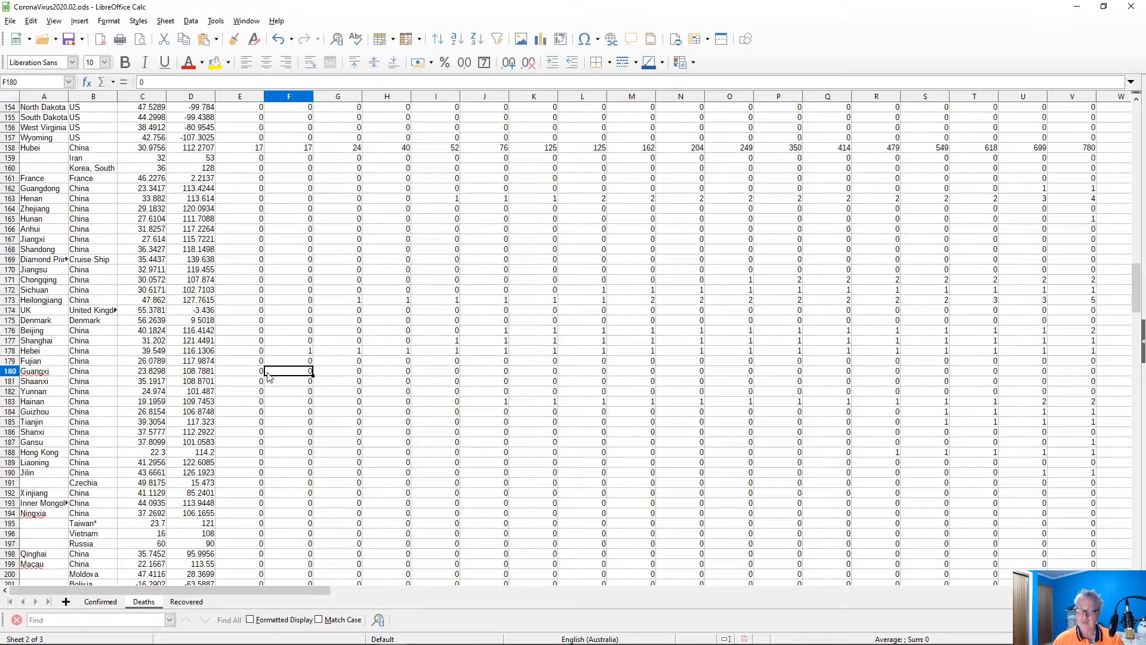
pyautogui.hotkey('ctrl', 'Down')
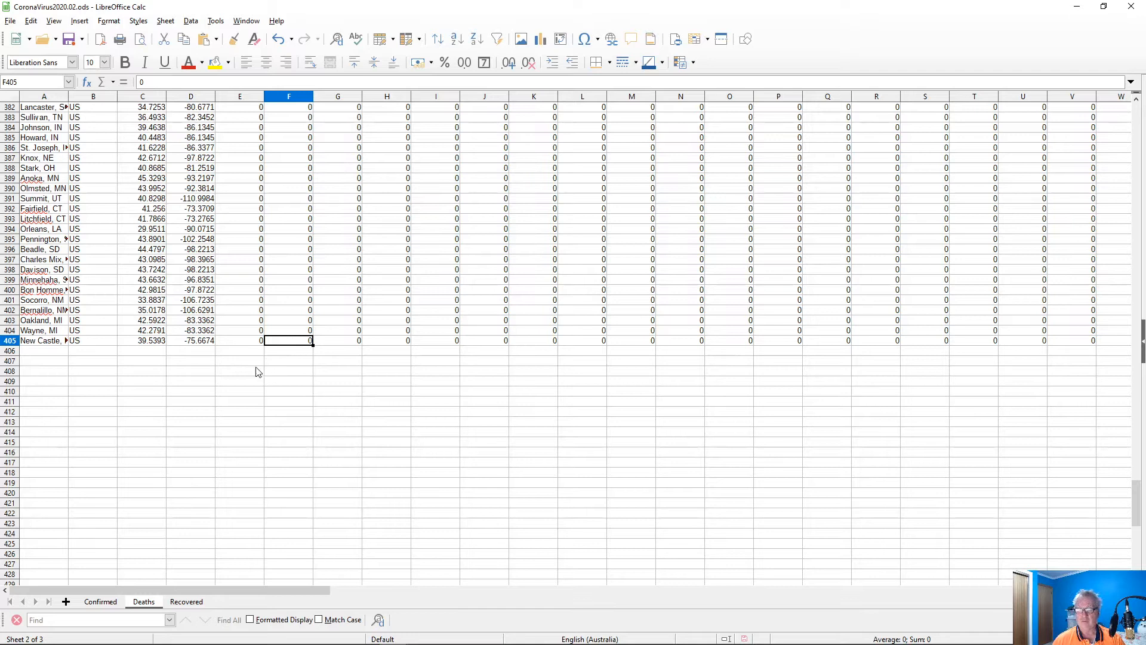
pyautogui.click(237, 365)
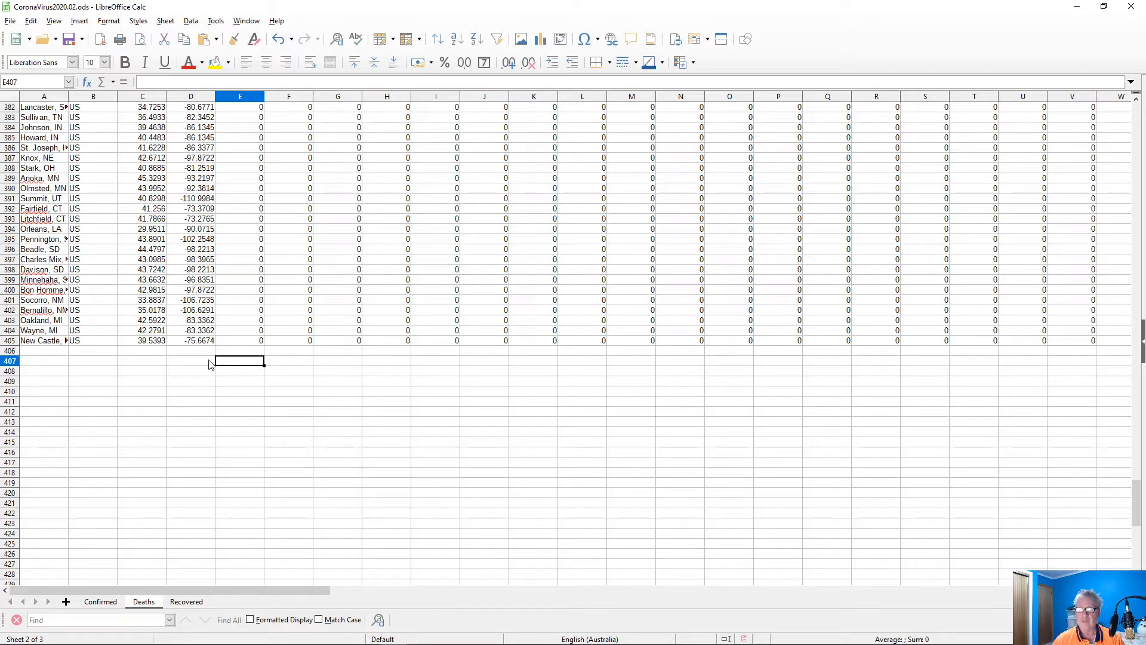
pyautogui.click(182, 362)
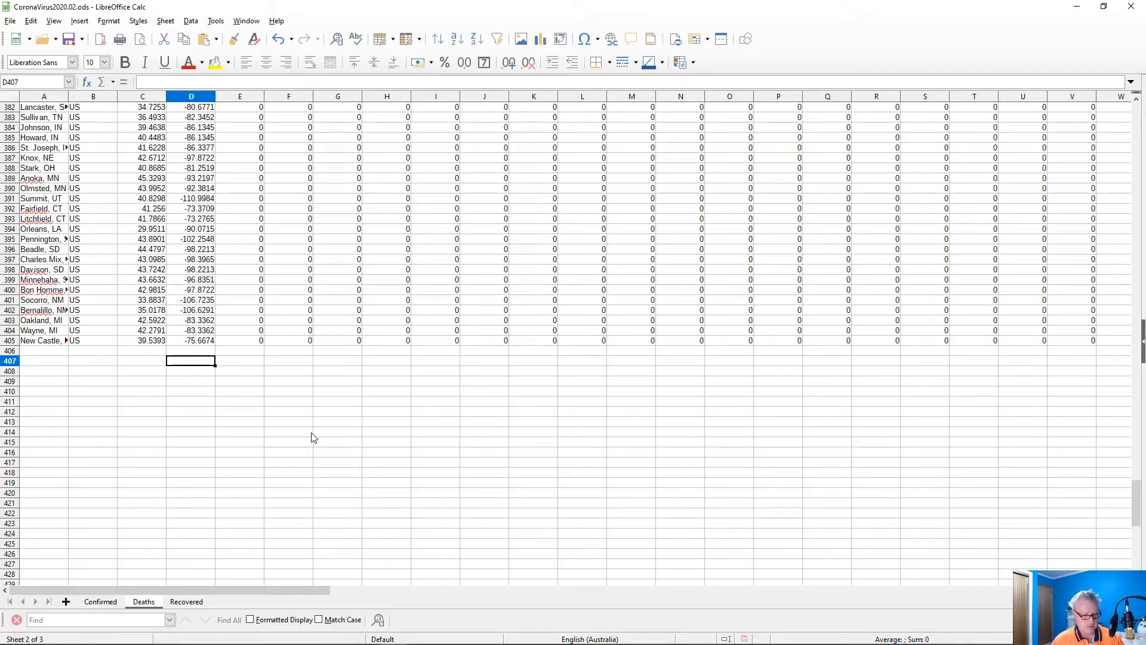
pyautogui.hotkey('ctrl', 'v')
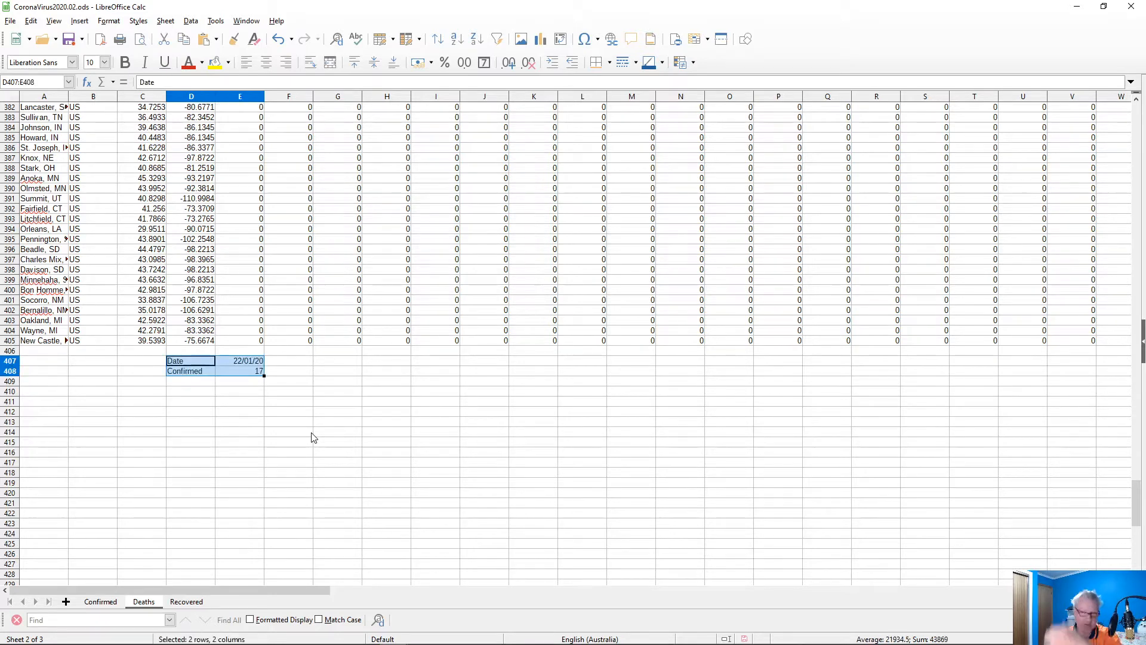
# - Copy the formulas in E407:E408 of the Deaths sheet across F407:BB408
pyautogui.click(234, 362)
pyautogui.moveTo(236, 367); pyautogui.dragTo(236, 374)
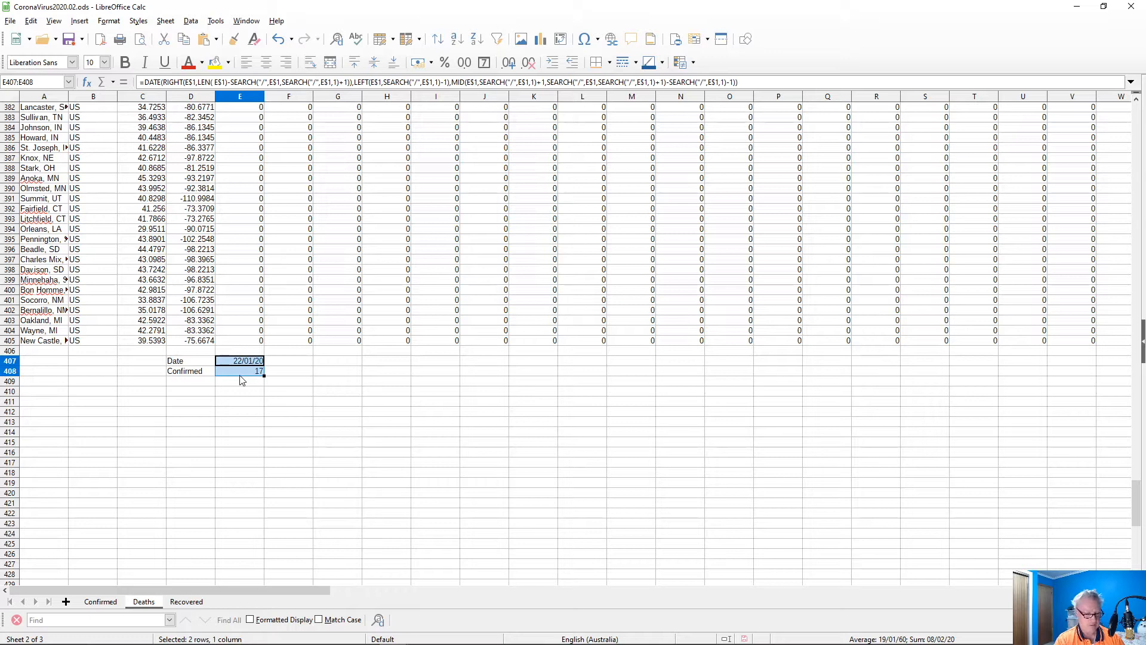
pyautogui.press('Right')
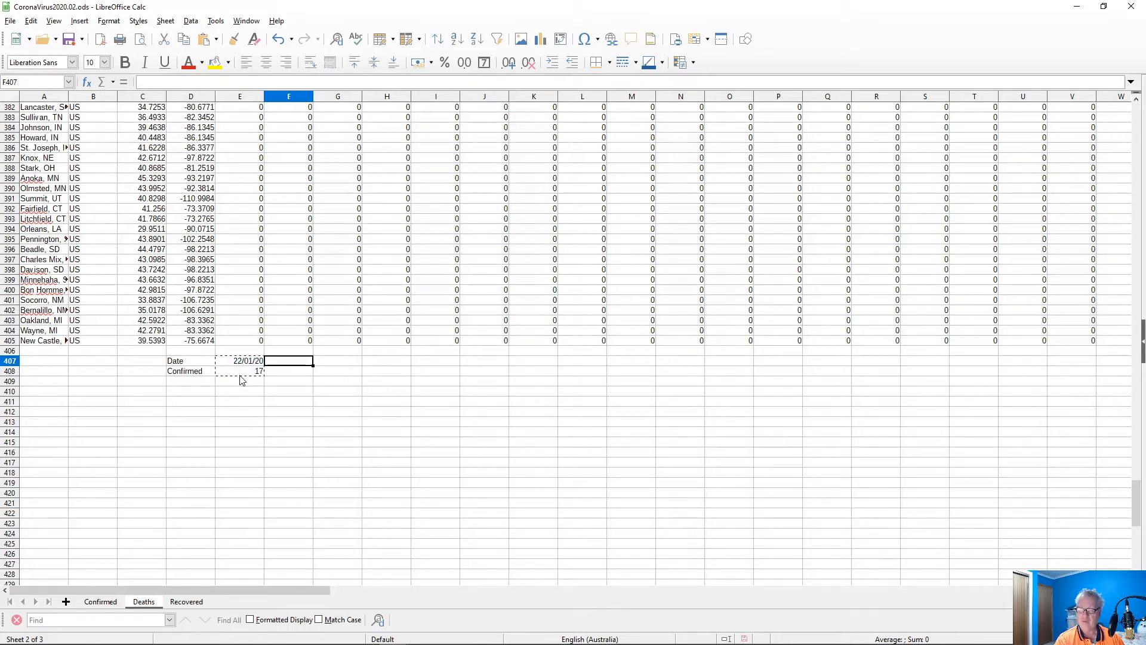
pyautogui.hotkey('shift', 'Right')
pyautogui.hotkey('shift', 'Right')
pyautogui.hotkey('shift', 'Right')
pyautogui.hotkey('shift', 'Right')
pyautogui.hotkey('shift', 'Right')
pyautogui.hotkey('shift', 'Right')
pyautogui.hotkey('shift', 'Right')
pyautogui.hotkey('shift', 'Right')
pyautogui.hotkey('shift', 'Right')
pyautogui.hotkey('shift', 'Right')
pyautogui.hotkey('shift', 'Right')
pyautogui.hotkey('shift', 'Right')
pyautogui.hotkey('shift', 'Right')
pyautogui.hotkey('shift', 'Right')
pyautogui.hotkey('shift', 'Right')
pyautogui.hotkey('shift', 'Right')
pyautogui.hotkey('shift', 'Right')
pyautogui.hotkey('shift', 'Right')
pyautogui.hotkey('shift', 'Right')
pyautogui.hotkey('shift', 'Right')
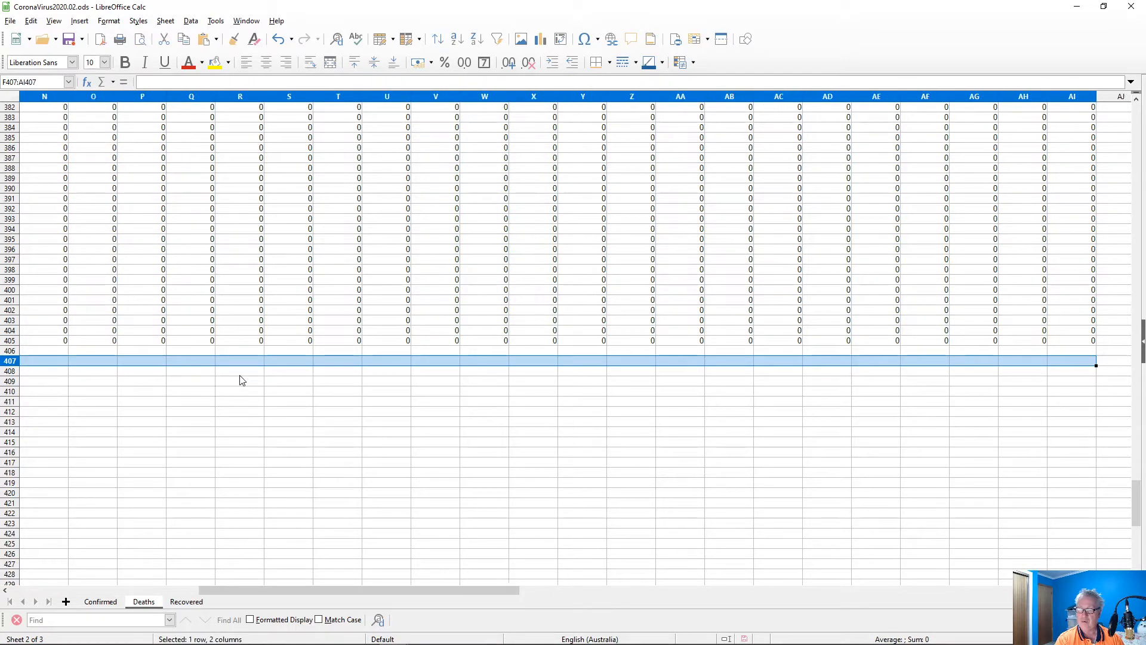
pyautogui.hotkey('shift', 'Right')
pyautogui.hotkey('shift', 'Right')
pyautogui.hotkey('shift', 'Right')
pyautogui.hotkey('shift', 'Right')
pyautogui.hotkey('shift', 'Right')
pyautogui.hotkey('shift', 'Right')
pyautogui.hotkey('shift', 'Right')
pyautogui.hotkey('shift', 'Right')
pyautogui.hotkey('shift', 'Right')
pyautogui.hotkey('shift', 'Right')
pyautogui.hotkey('shift', 'Right')
pyautogui.hotkey('shift', 'Left')
pyautogui.hotkey('shift', 'Left')
pyautogui.hotkey('shift', 'Left')
pyautogui.hotkey('shift', 'Left')
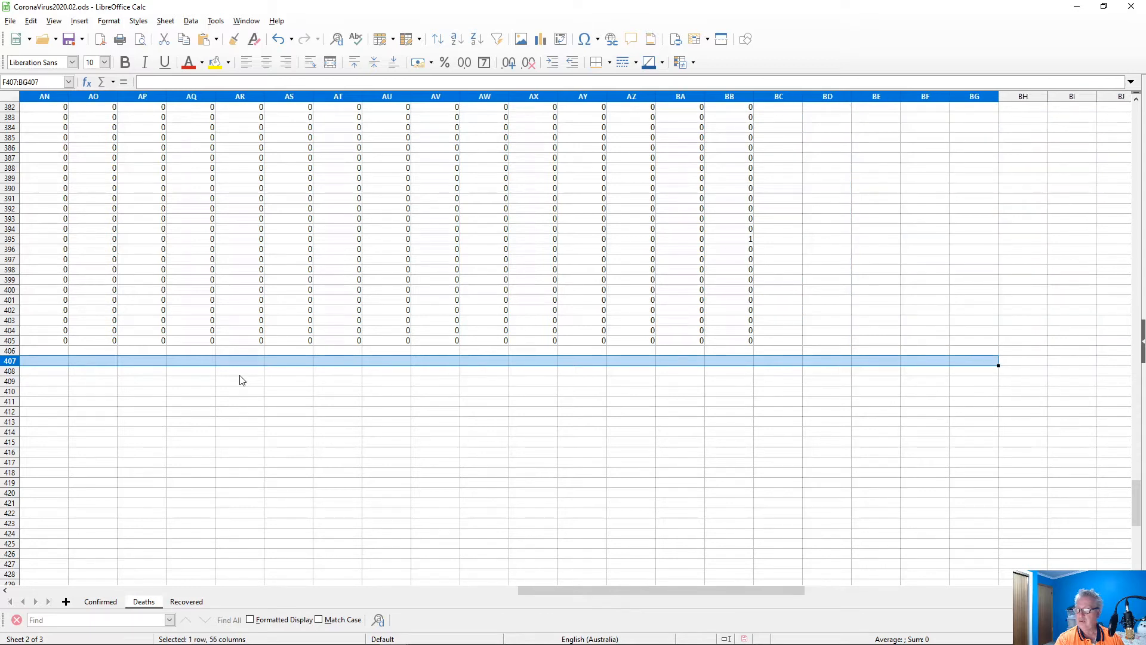
pyautogui.hotkey('shift', 'Left')
pyautogui.hotkey('shift', 'Left')
pyautogui.hotkey('shift', 'Left')
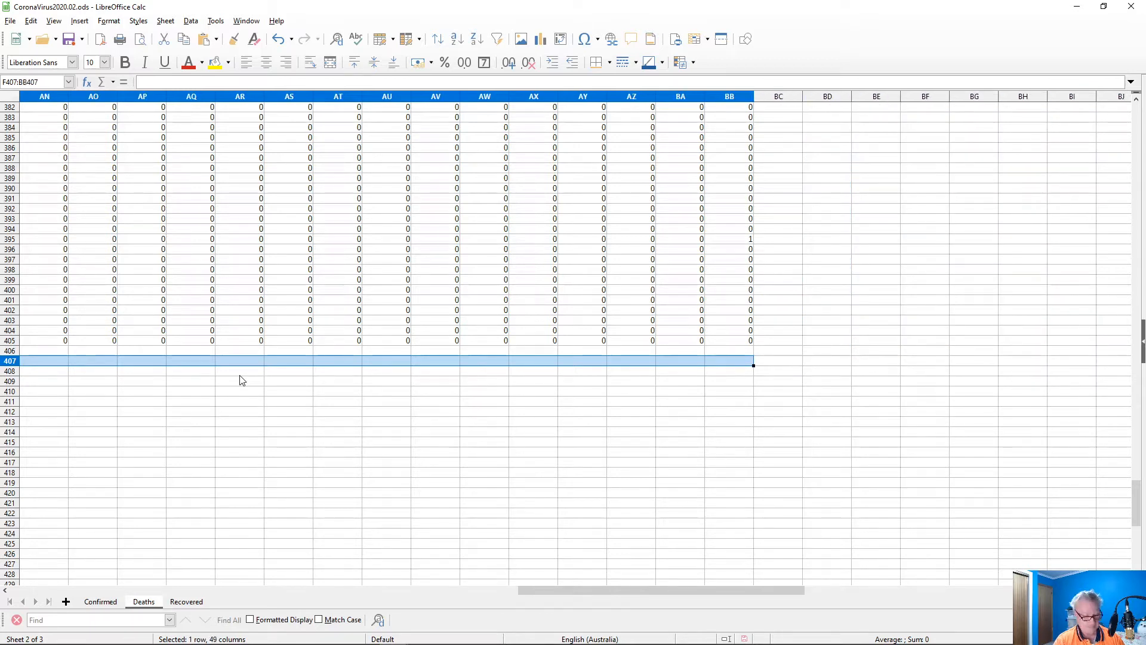
pyautogui.hotkey('ctrl', 'v')
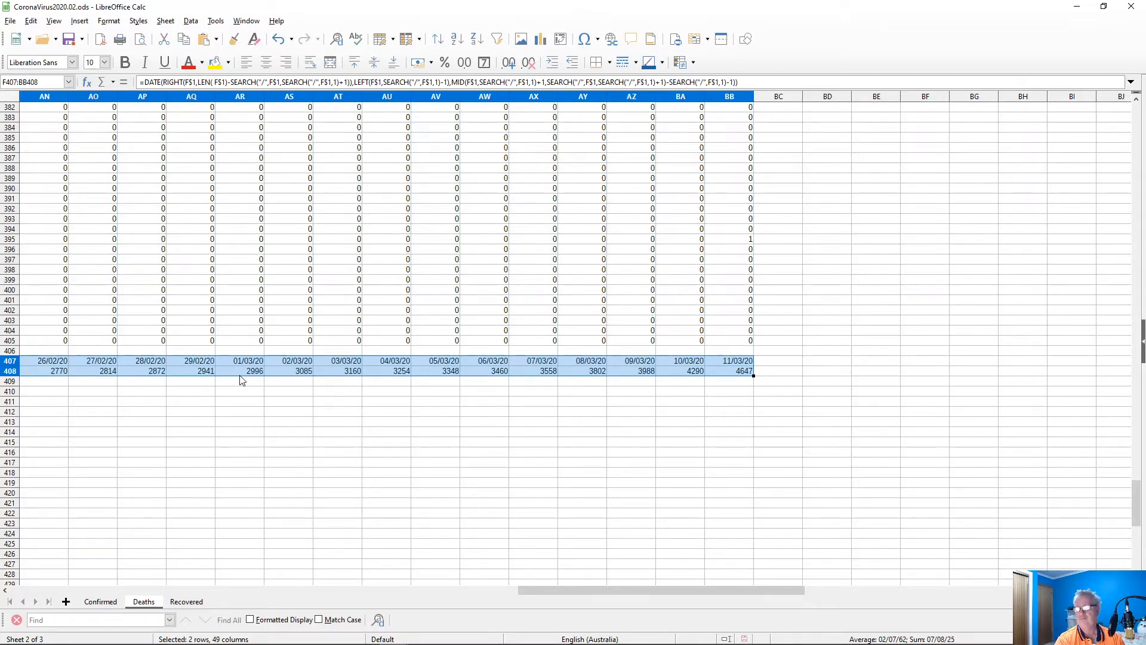
# - Copy D407:E408 from the Deaths sheet and paste it at D407 of the Recovered sheet
pyautogui.press('Home')
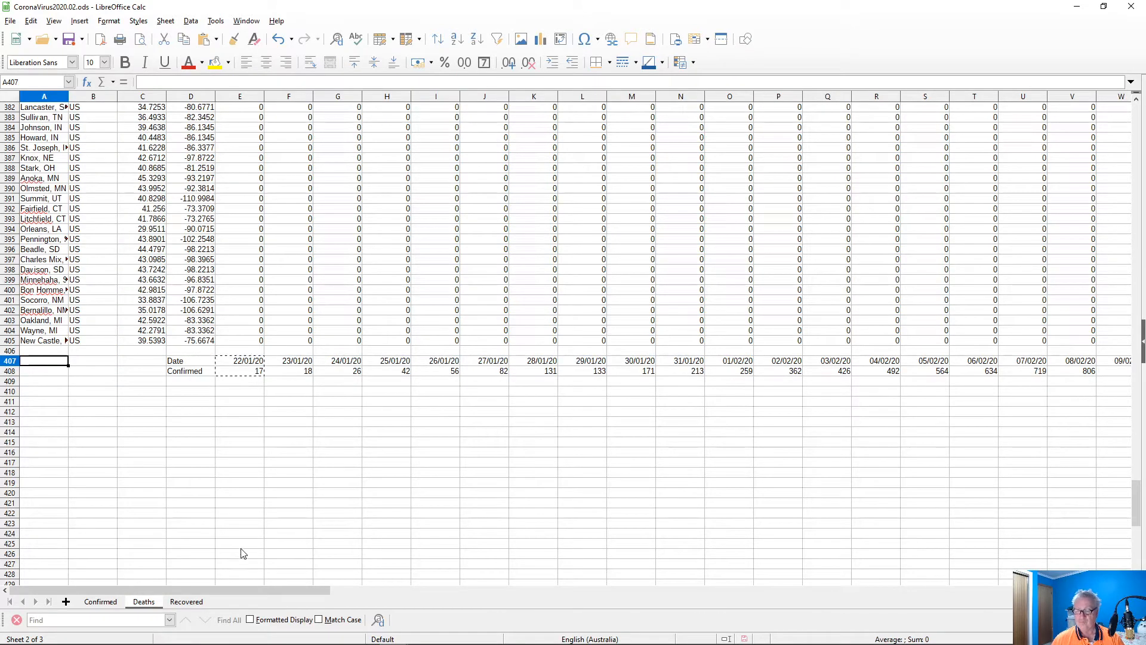
pyautogui.moveTo(181, 366); pyautogui.dragTo(227, 374)
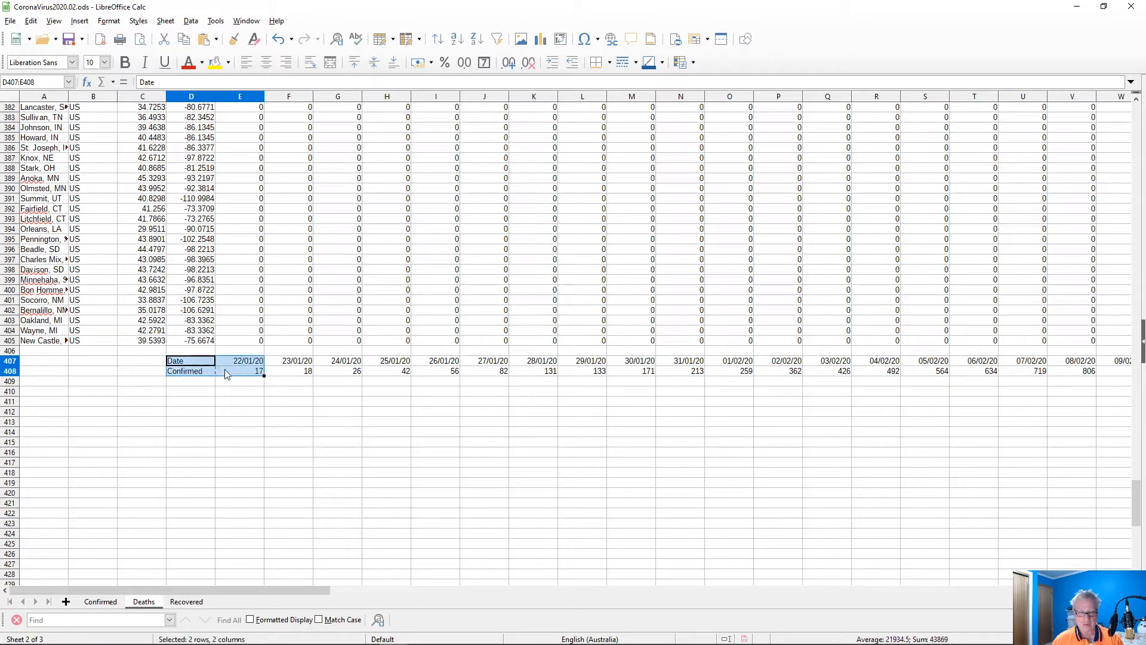
pyautogui.click(186, 603)
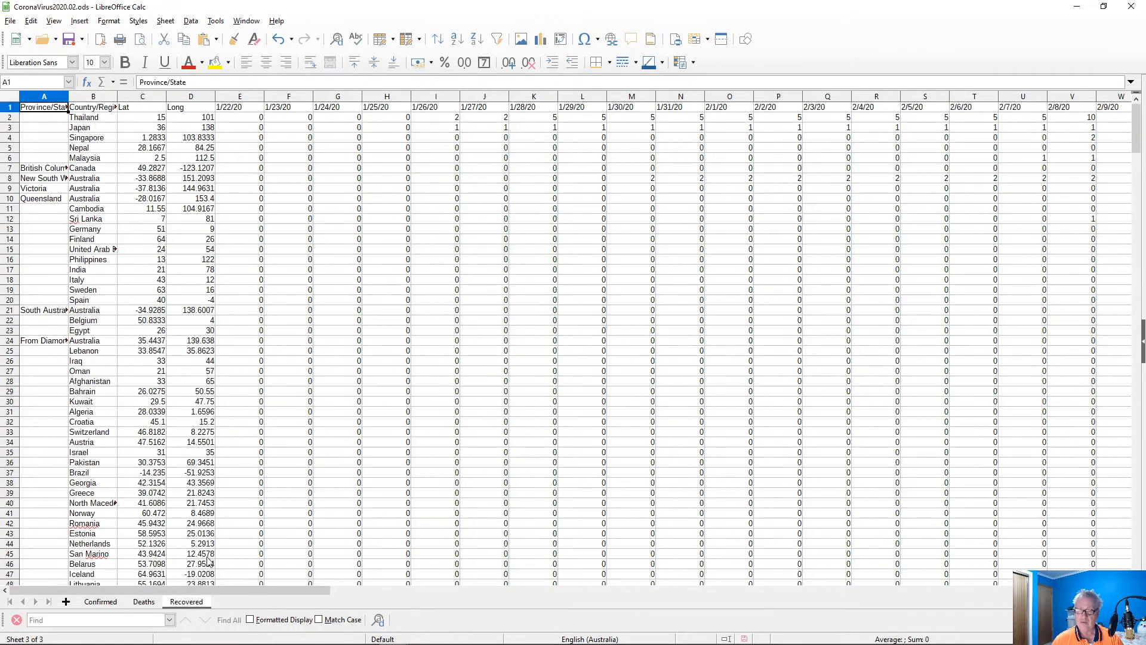
pyautogui.click(263, 404)
pyautogui.hotkey('ctrl', 'Down')
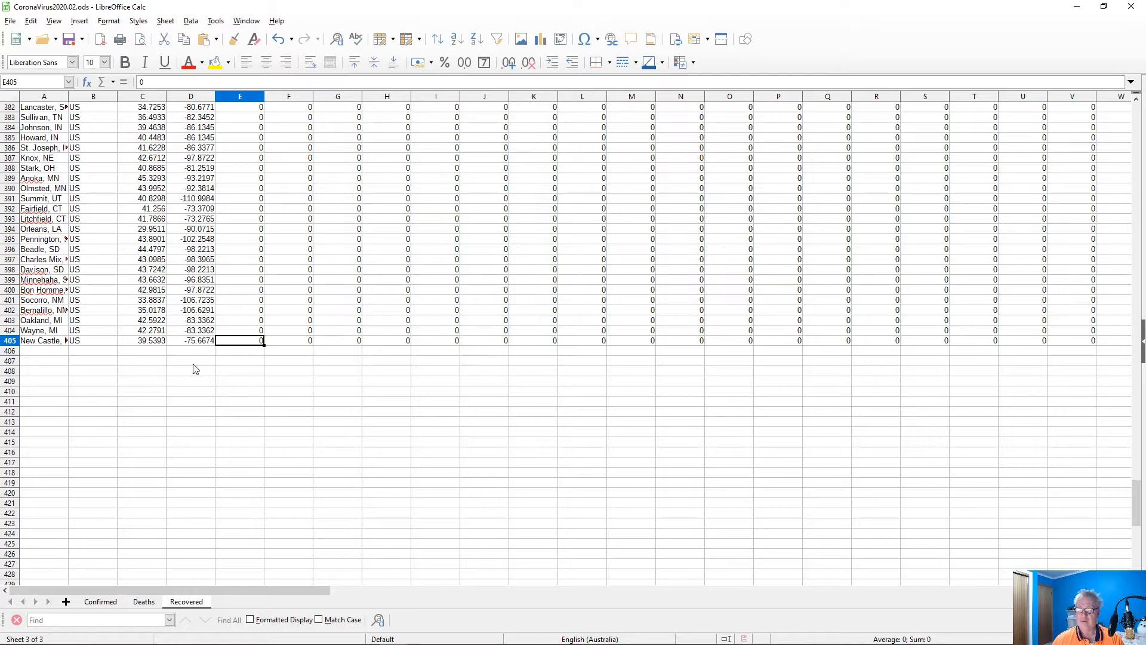
pyautogui.press('Down')
pyautogui.press('Down')
pyautogui.press('Left')
pyautogui.write('Date\t22/01/20 Confirmed\t28')
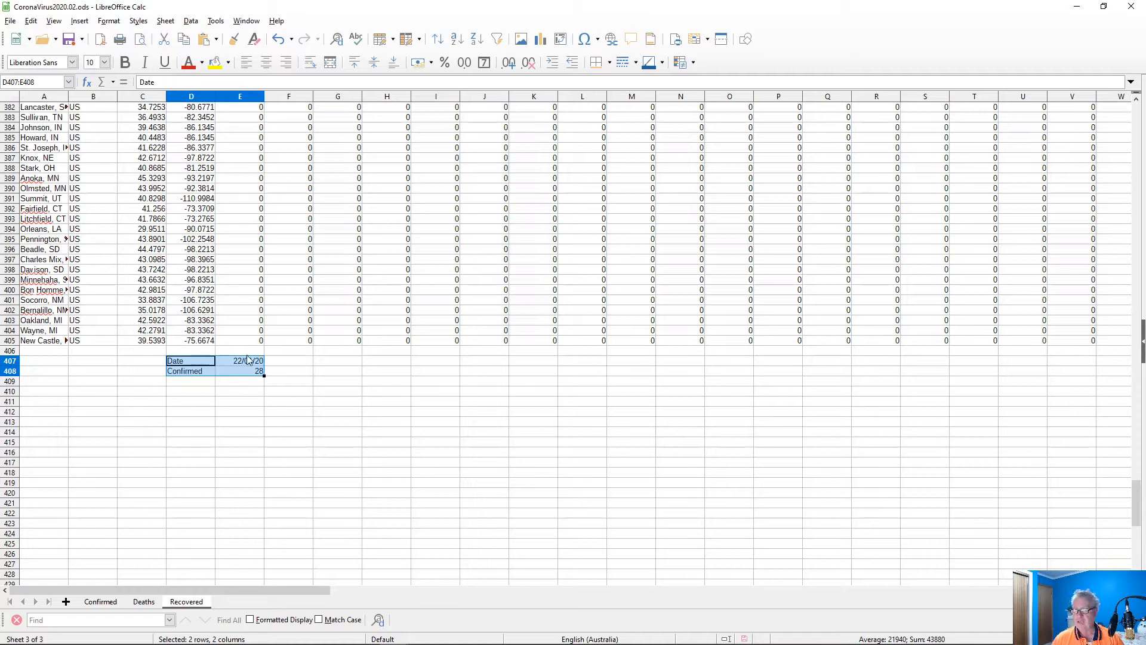
# - Copy the formulas in E407:E408 of the Recovered sheet across F407:BB408
pyautogui.press('Right')
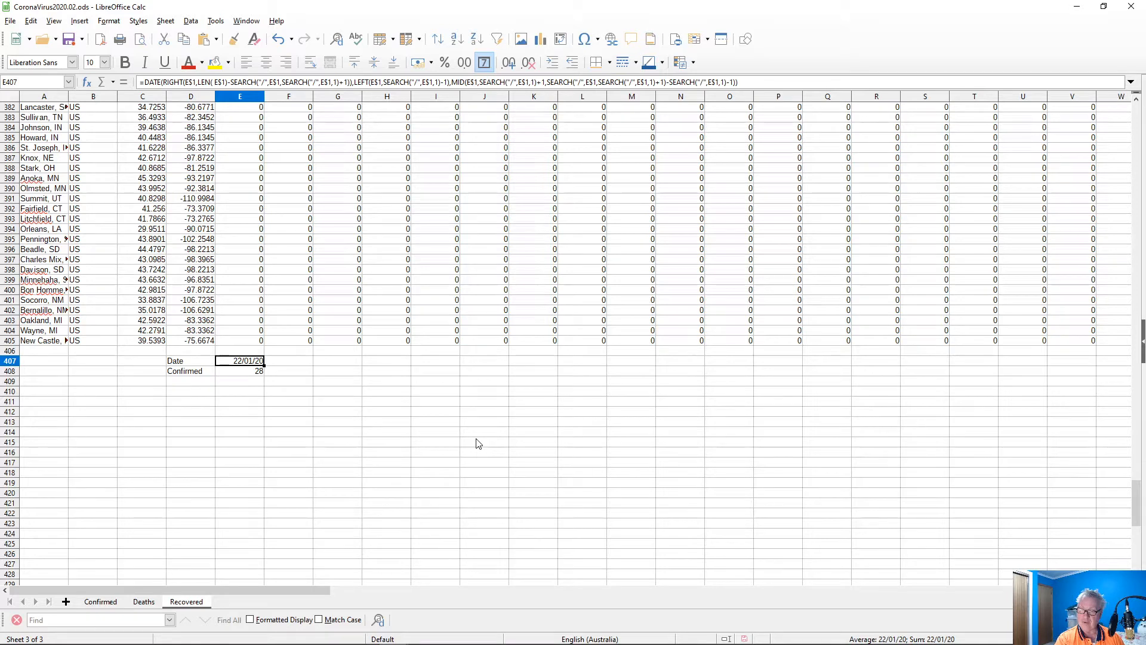
pyautogui.hotkey('shift', 'Down')
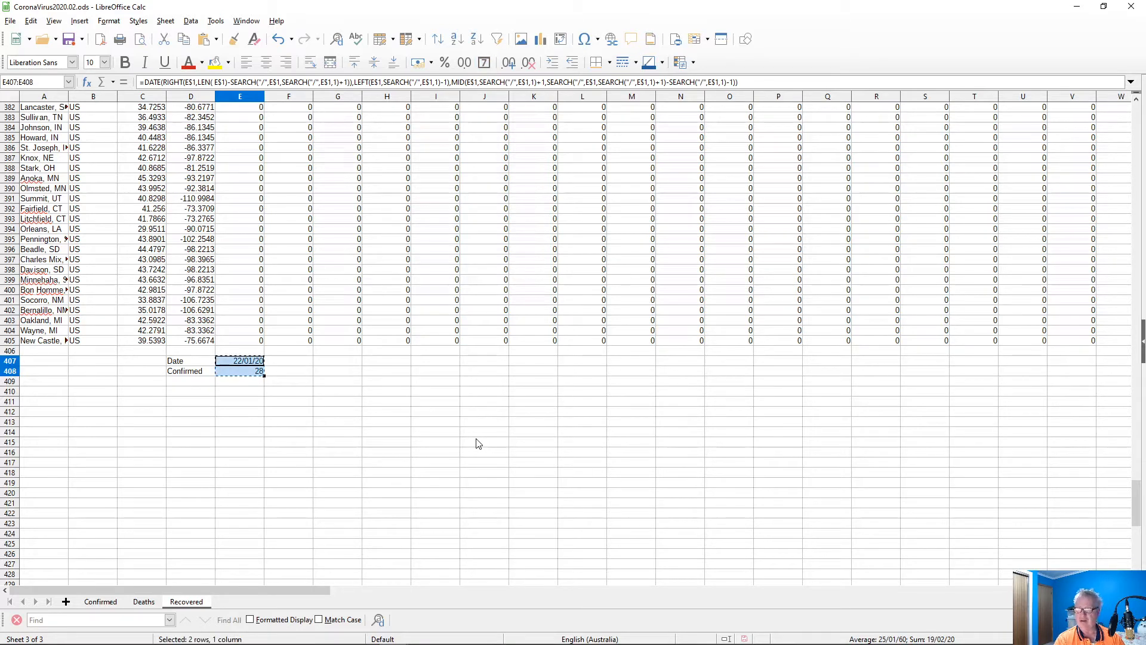
pyautogui.press('Up')
pyautogui.press('Down')
pyautogui.press('Right')
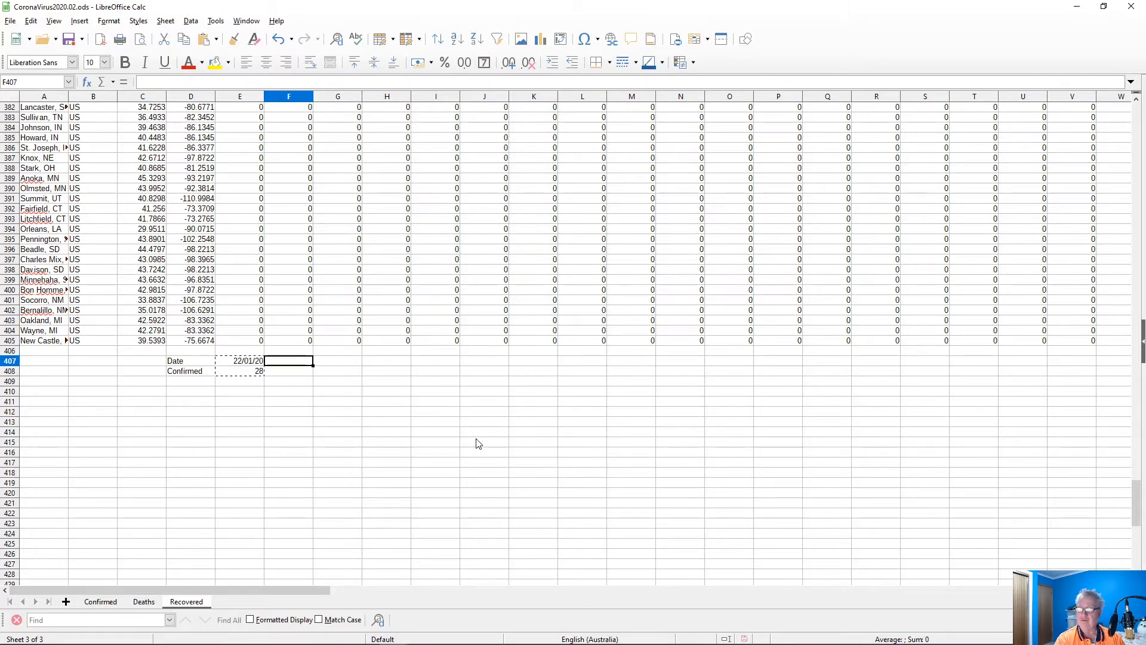
pyautogui.hotkey('shift', 'Right')
pyautogui.hotkey('shift', 'Right')
pyautogui.hotkey('shift', 'Right')
pyautogui.hotkey('shift', 'Right')
pyautogui.hotkey('shift', 'Right')
pyautogui.hotkey('shift', 'Right')
pyautogui.hotkey('shift', 'Right')
pyautogui.hotkey('shift', 'Right')
pyautogui.hotkey('shift', 'Right')
pyautogui.hotkey('shift', 'Right')
pyautogui.hotkey('shift', 'Right')
pyautogui.hotkey('shift', 'Right')
pyautogui.hotkey('shift', 'Right')
pyautogui.hotkey('shift', 'Right')
pyautogui.hotkey('shift', 'Right')
pyautogui.hotkey('shift', 'Right')
pyautogui.hotkey('shift', 'Right')
pyautogui.hotkey('shift', 'Right')
pyautogui.hotkey('shift', 'Right')
pyautogui.hotkey('shift', 'Right')
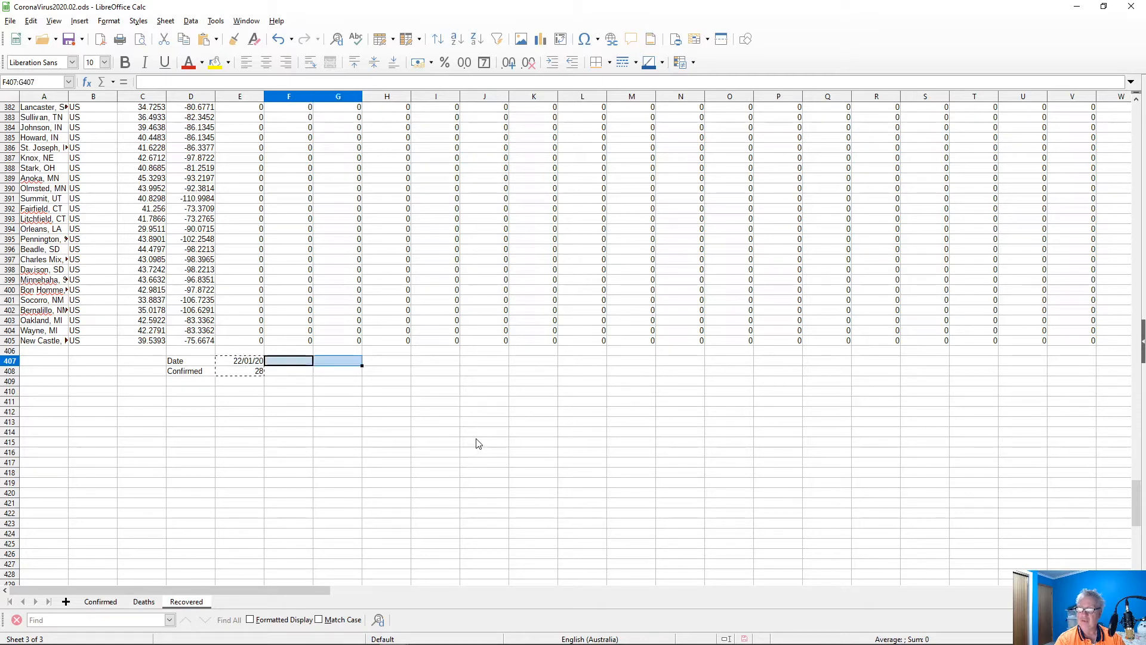
pyautogui.hotkey('shift', 'Right')
pyautogui.hotkey('shift', 'Right')
pyautogui.hotkey('shift', 'Right')
pyautogui.hotkey('shift', 'Right')
pyautogui.hotkey('shift', 'Right')
pyautogui.hotkey('shift', 'Right')
pyautogui.hotkey('shift', 'Right')
pyautogui.hotkey('shift', 'Right')
pyautogui.hotkey('shift', 'Right')
pyautogui.hotkey('shift', 'Right')
pyautogui.hotkey('shift', 'Right')
pyautogui.hotkey('shift', 'Right')
pyautogui.hotkey('shift', 'Right')
pyautogui.hotkey('shift', 'Right')
pyautogui.hotkey('shift', 'Right')
pyautogui.hotkey('shift', 'Right')
pyautogui.hotkey('shift', 'Right')
pyautogui.hotkey('shift', 'Right')
pyautogui.hotkey('shift', 'Right')
pyautogui.hotkey('shift', 'Right')
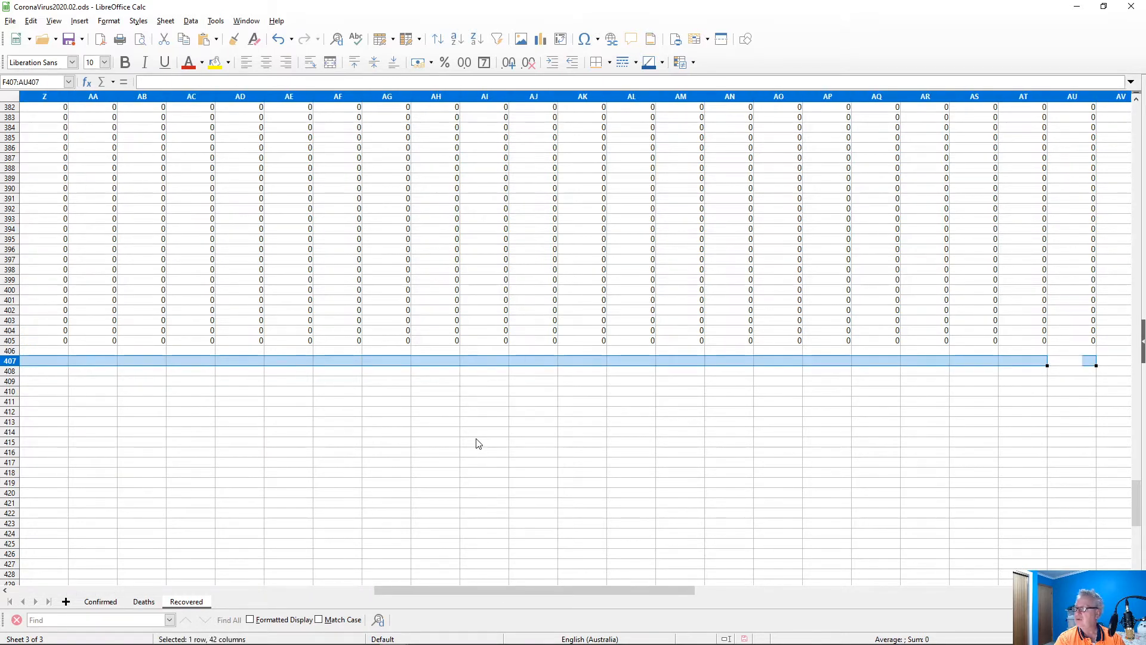
pyautogui.hotkey('shift', 'Left')
pyautogui.hotkey('shift', 'Left')
pyautogui.hotkey('shift', 'Left')
pyautogui.hotkey('shift', 'Left')
pyautogui.hotkey('shift', 'Left')
pyautogui.hotkey('shift', 'Left')
pyautogui.hotkey('shift', 'Left')
pyautogui.hotkey('shift', 'Left')
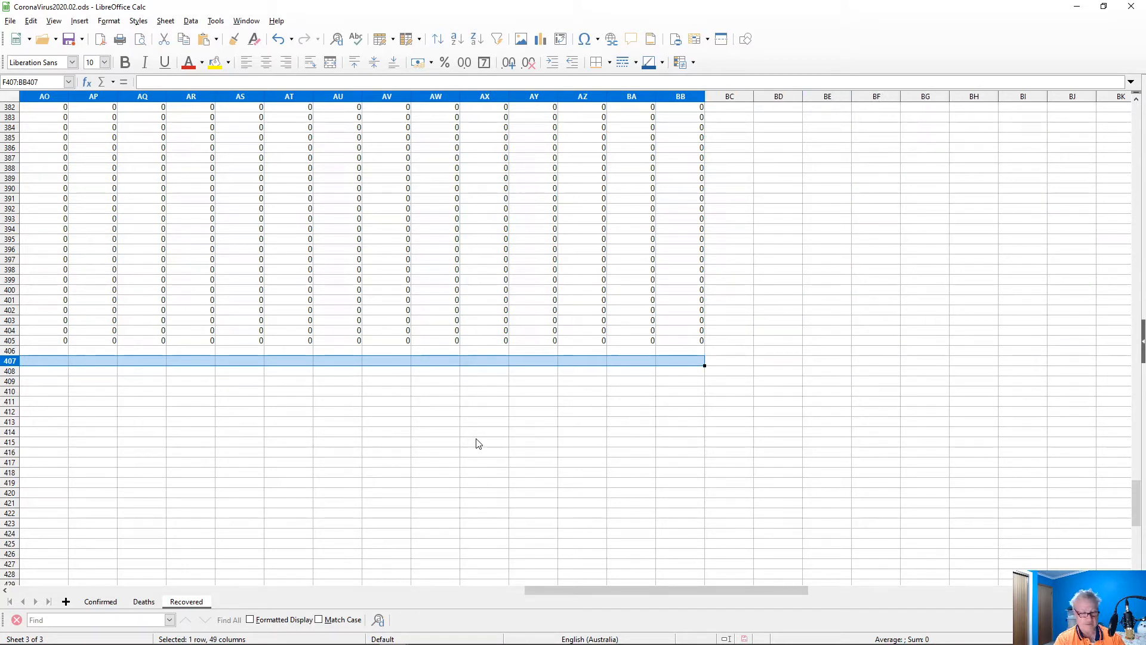
pyautogui.hotkey('ctrl', 'v')
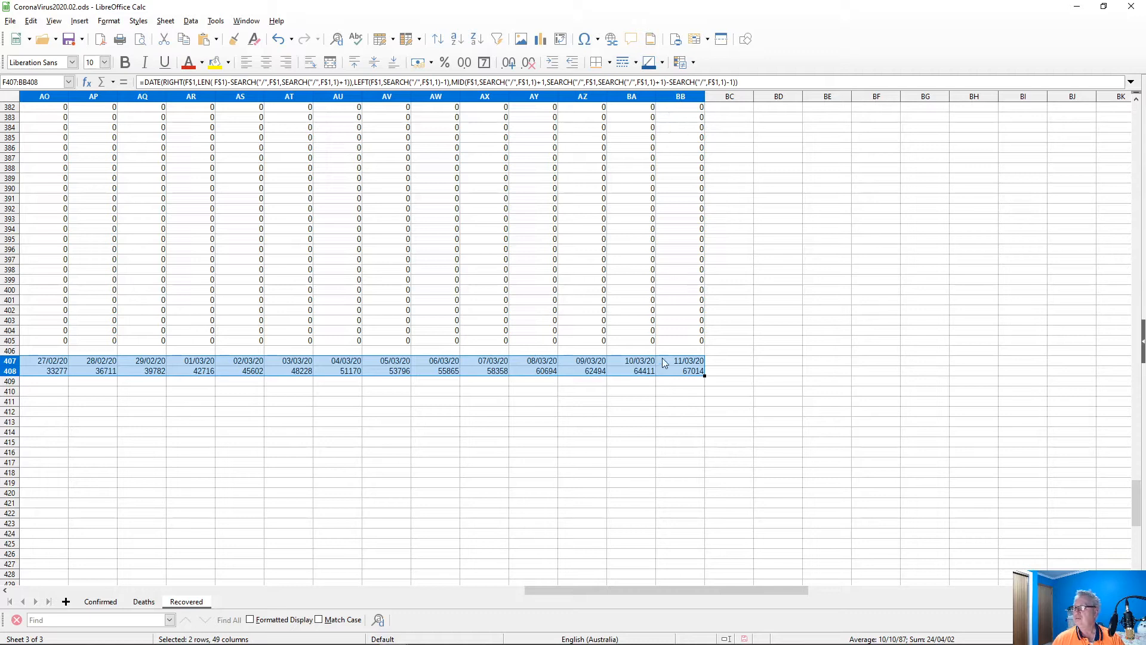
pyautogui.click(673, 388)
pyautogui.click(631, 388)
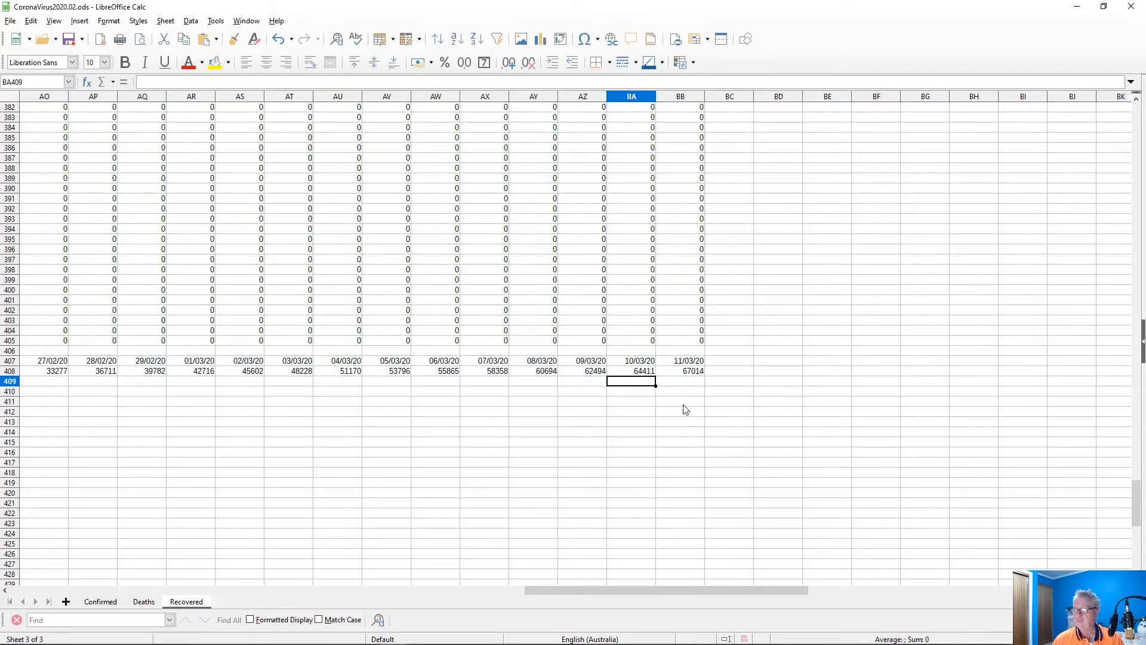
pyautogui.press('Home')
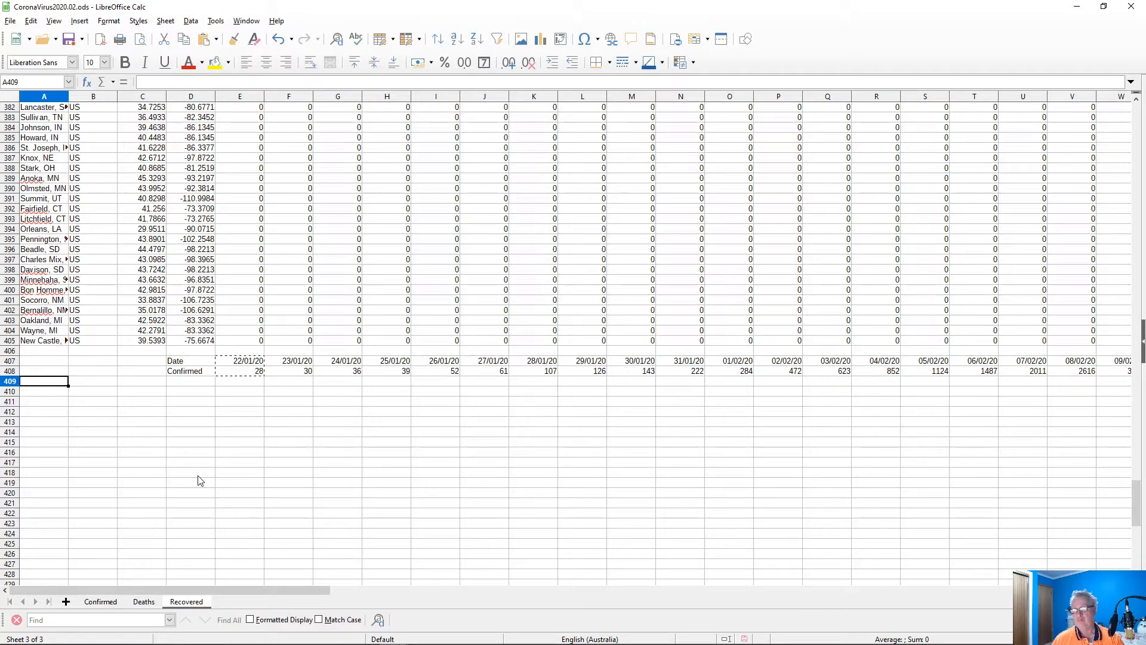
pyautogui.click(240, 364)
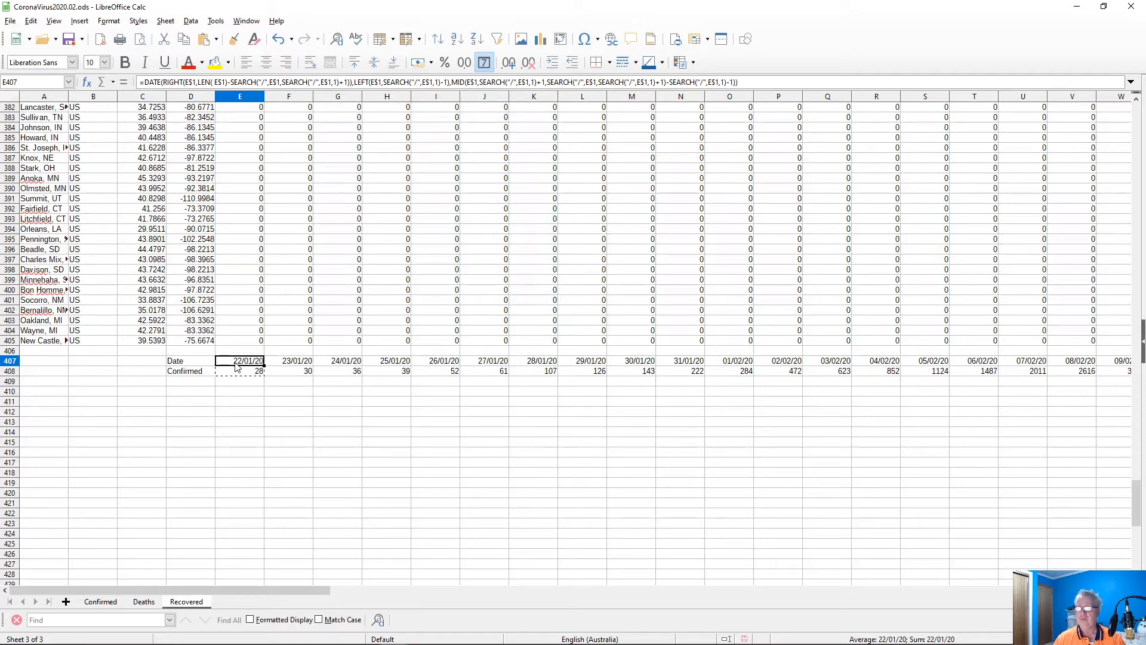
pyautogui.click(238, 397)
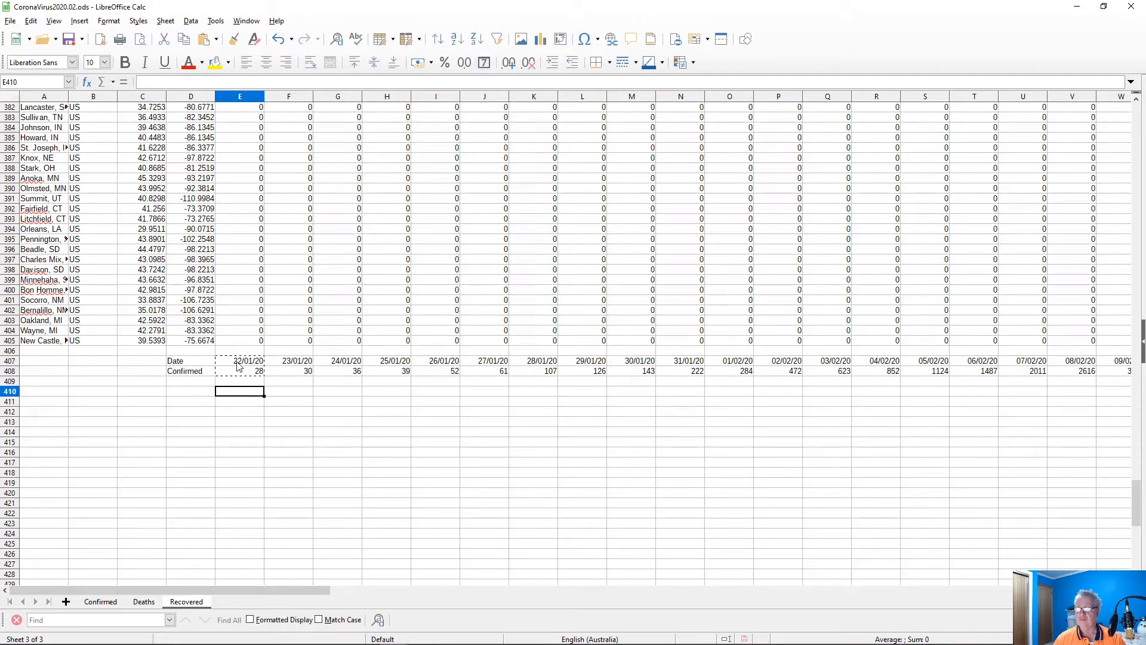
# - Enter the row-anchored reference formula =E$407 in cell E410 of the Recovered sheet
pyautogui.click(239, 362)
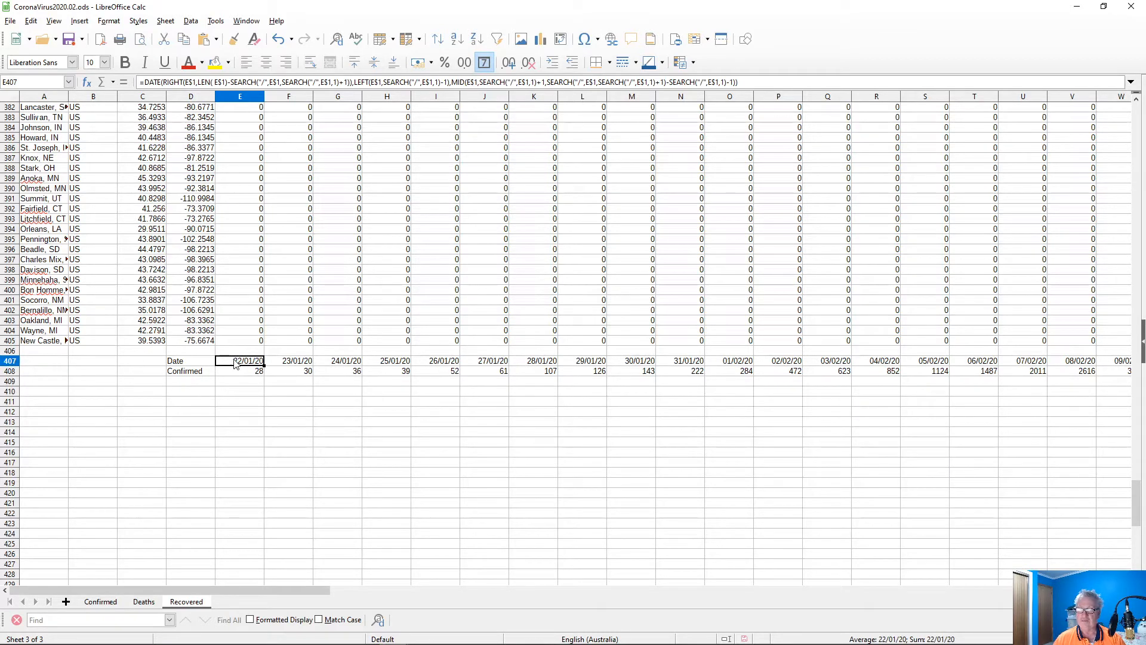
pyautogui.click(236, 397)
pyautogui.write('=')
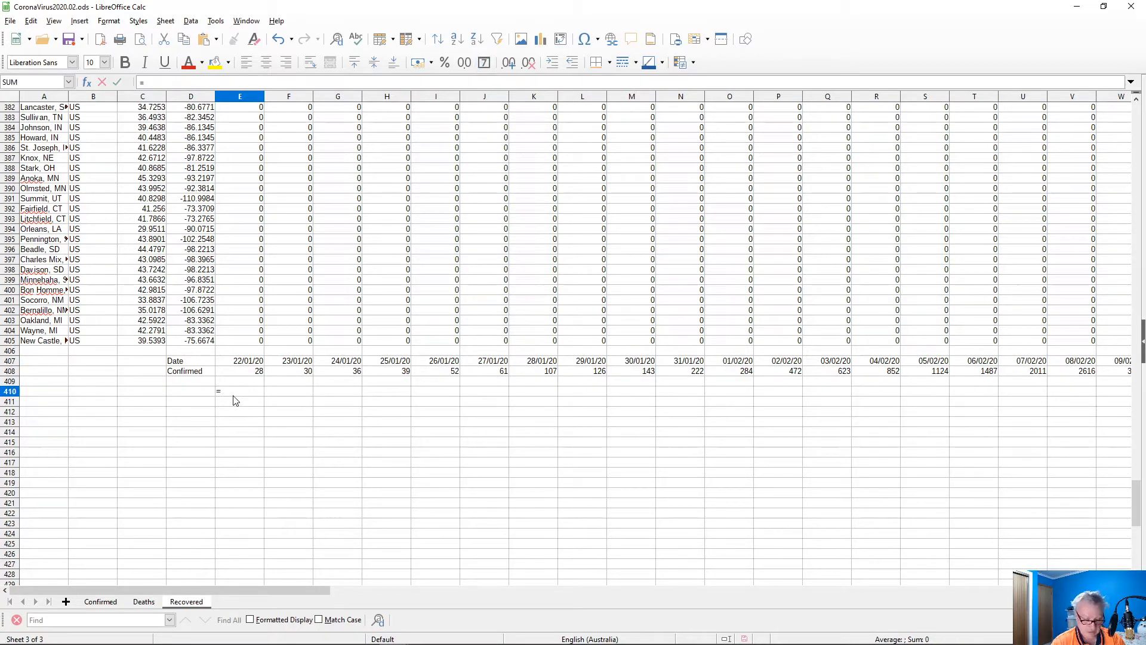
pyautogui.write('E4')
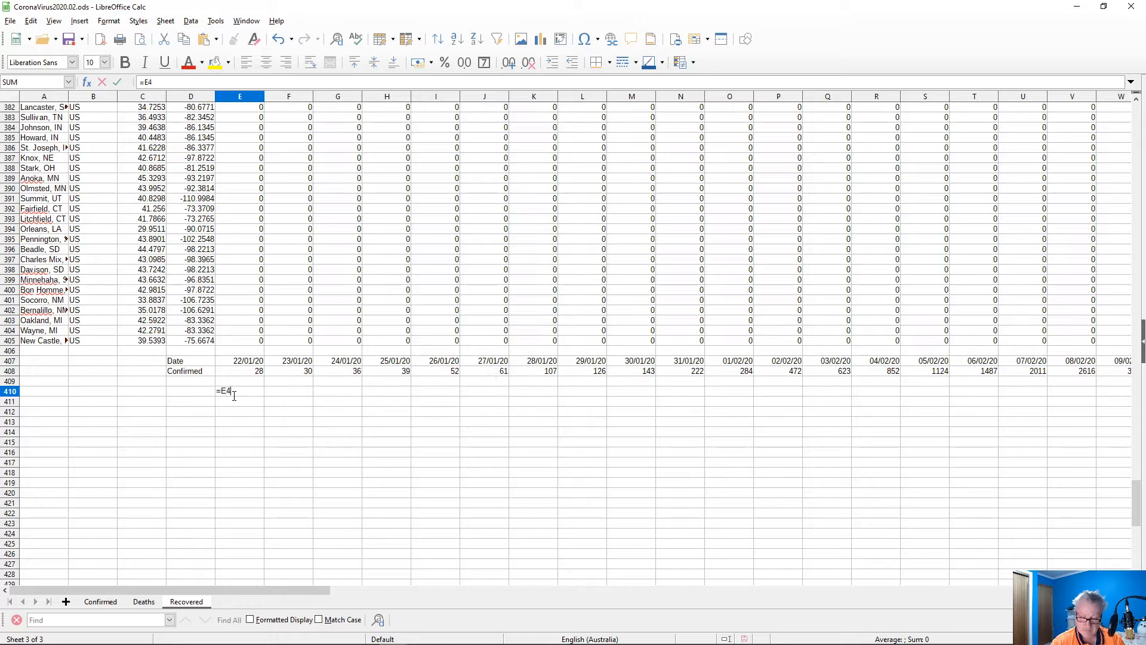
pyautogui.write('07')
pyautogui.press('Return')
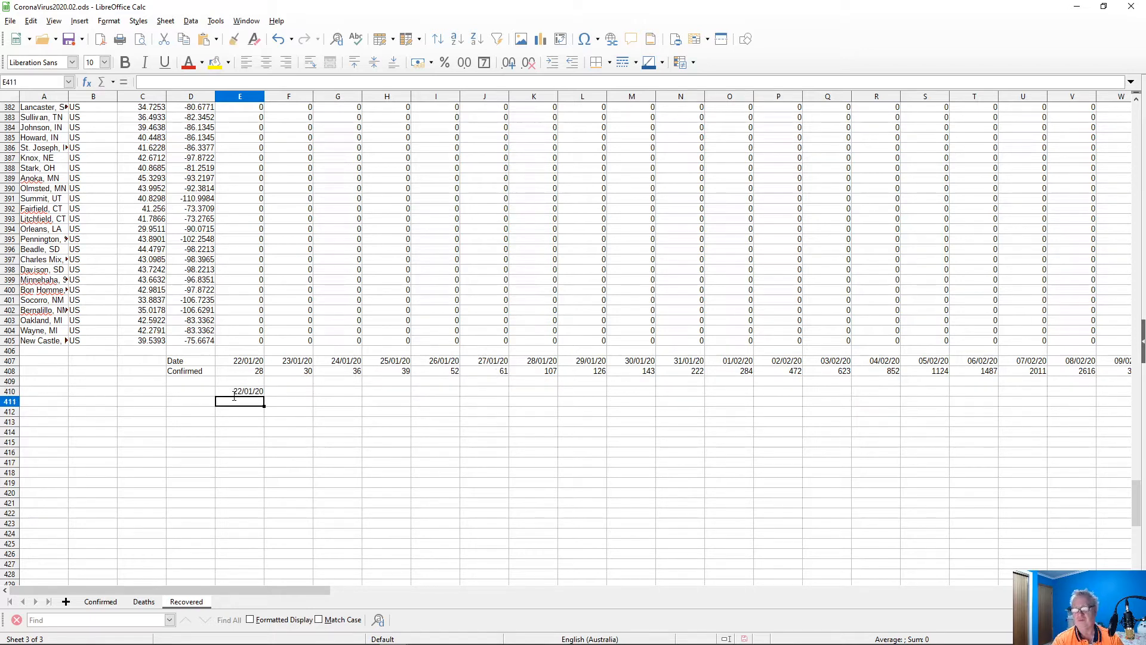
pyautogui.click(234, 395)
pyautogui.doubleClick(234, 395)
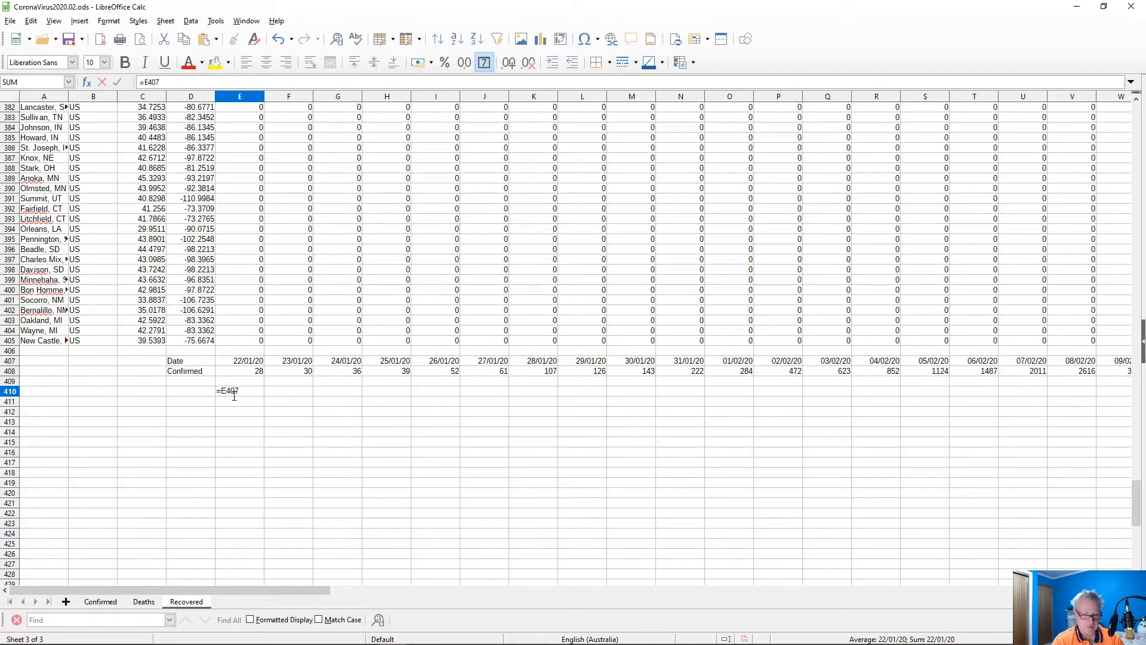
pyautogui.write('$')
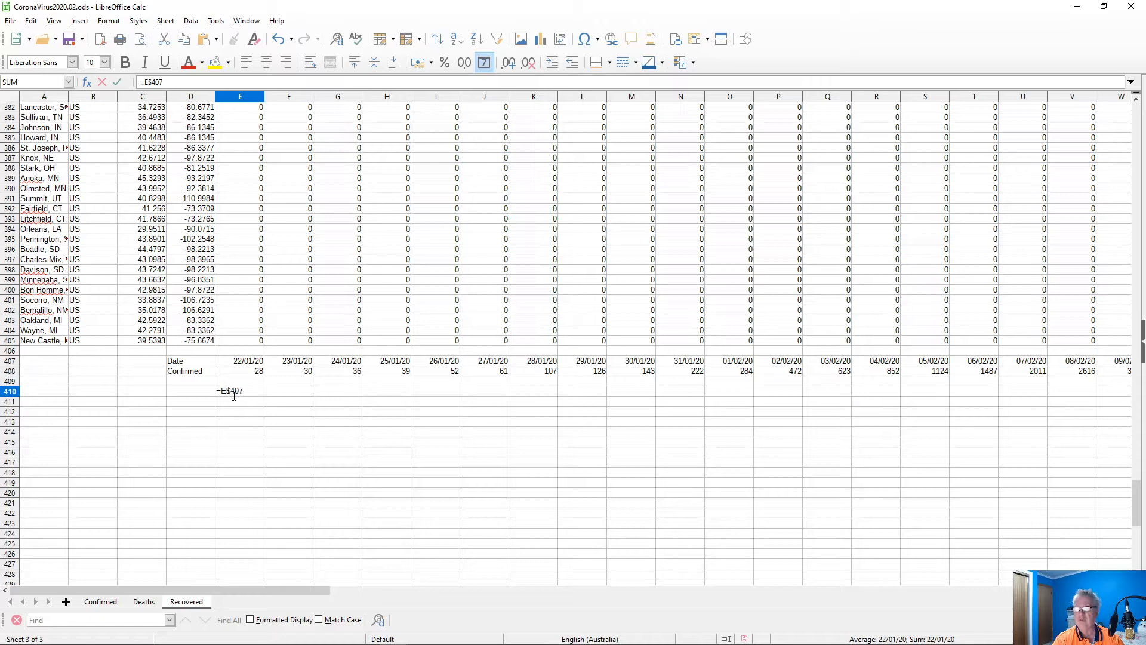
pyautogui.press('Return')
pyautogui.click(234, 394)
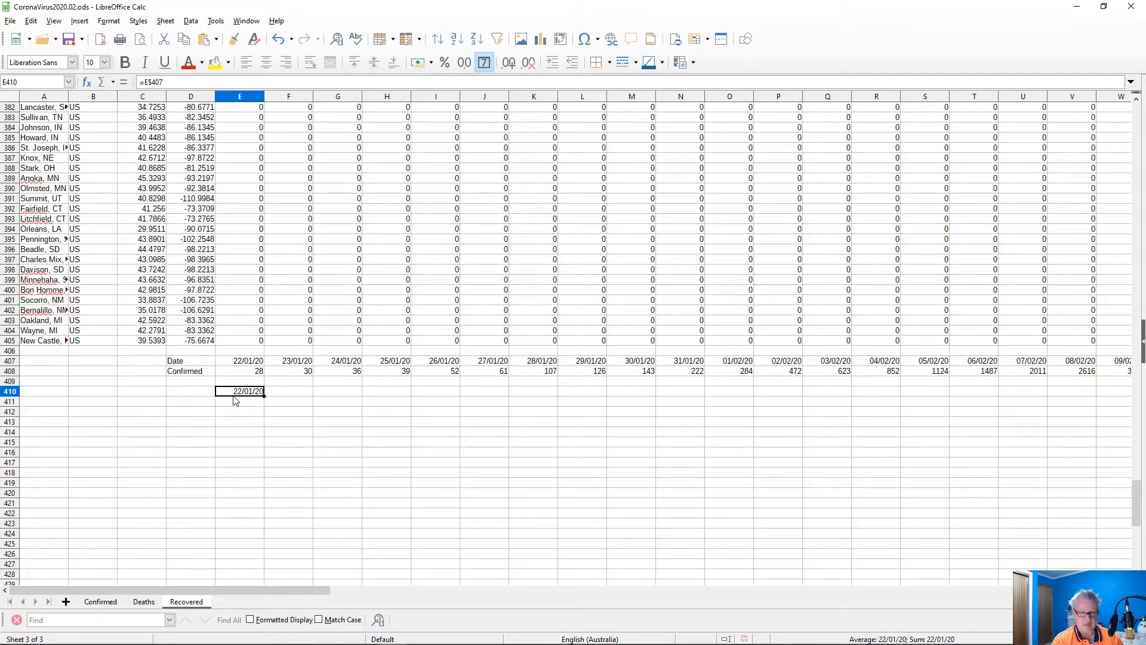
# - Copy the date reference formula from E410 across F410:BB410 of the Recovered sheet
pyautogui.press('Right')
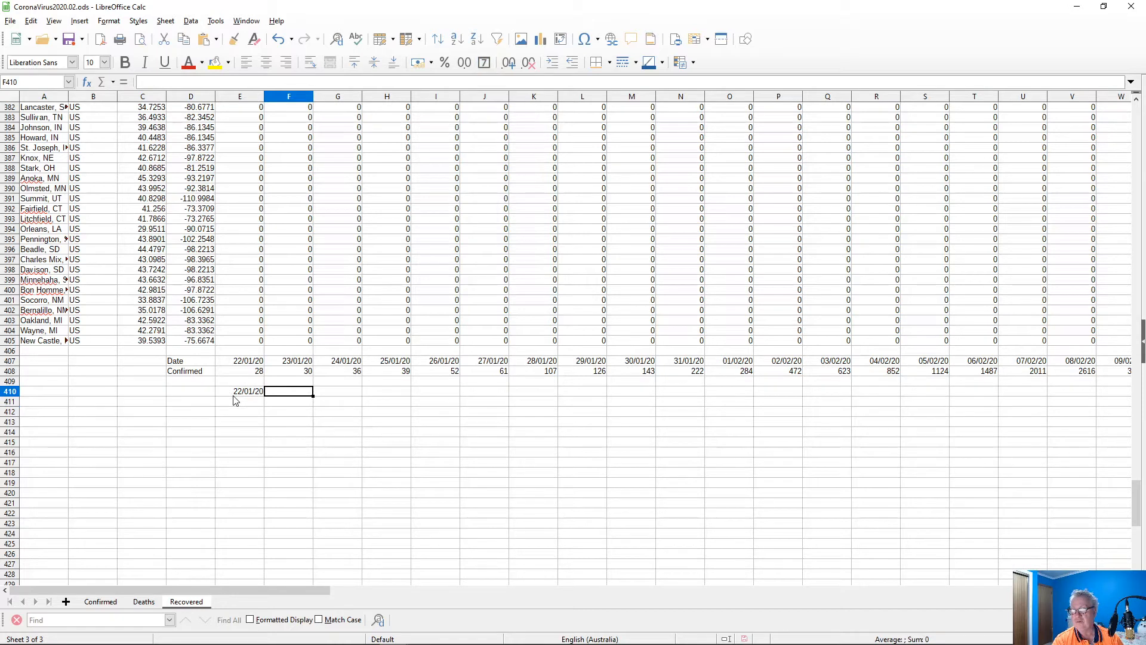
pyautogui.press('Left')
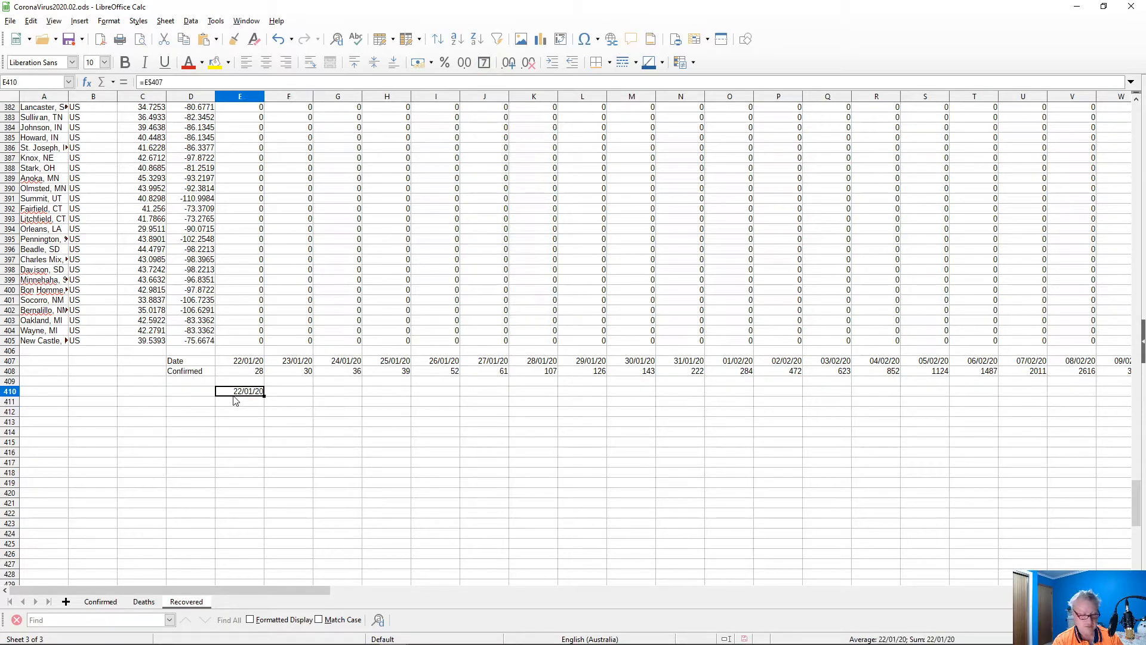
pyautogui.hotkey('ctrl', 'c')
pyautogui.press('Right')
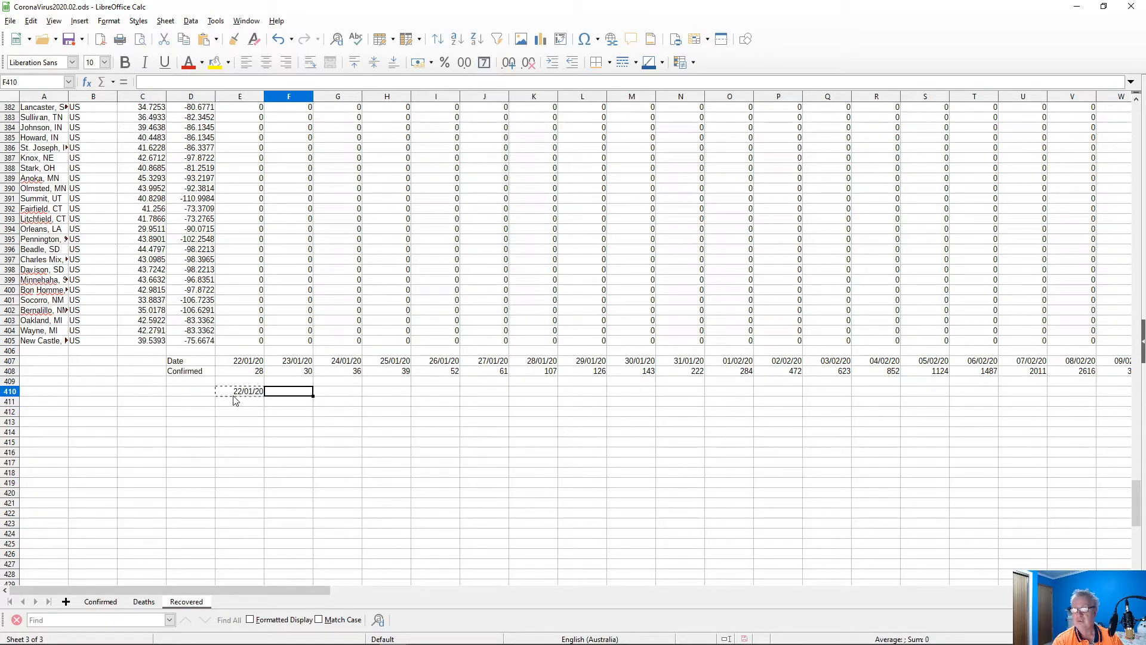
pyautogui.hotkey('shift', 'Right')
pyautogui.hotkey('shift', 'Right')
pyautogui.hotkey('shift', 'Right')
pyautogui.hotkey('shift', 'Right')
pyautogui.hotkey('shift', 'Right')
pyautogui.hotkey('shift', 'Right')
pyautogui.hotkey('shift', 'Right')
pyautogui.hotkey('shift', 'Right')
pyautogui.hotkey('shift', 'Right')
pyautogui.hotkey('shift', 'Right')
pyautogui.hotkey('shift', 'Right')
pyautogui.hotkey('shift', 'Right')
pyautogui.hotkey('shift', 'Right')
pyautogui.hotkey('shift', 'Right')
pyautogui.hotkey('shift', 'Right')
pyautogui.hotkey('shift', 'Right')
pyautogui.hotkey('shift', 'Right')
pyautogui.hotkey('shift', 'Right')
pyautogui.hotkey('shift', 'Right')
pyautogui.hotkey('shift', 'Right')
pyautogui.hotkey('shift', 'Right')
pyautogui.hotkey('shift', 'Right')
pyautogui.hotkey('shift', 'Right')
pyautogui.hotkey('shift', 'Right')
pyautogui.hotkey('shift', 'Right')
pyautogui.hotkey('shift', 'Right')
pyautogui.hotkey('shift', 'Right')
pyautogui.hotkey('shift', 'Right')
pyautogui.hotkey('shift', 'Right')
pyautogui.hotkey('shift', 'Right')
pyautogui.hotkey('shift', 'Right')
pyautogui.hotkey('shift', 'Right')
pyautogui.hotkey('shift', 'Right')
pyautogui.hotkey('shift', 'Right')
pyautogui.hotkey('shift', 'Right')
pyautogui.hotkey('shift', 'Right')
pyautogui.hotkey('shift', 'Right')
pyautogui.hotkey('shift', 'Right')
pyautogui.hotkey('shift', 'Right')
pyautogui.hotkey('shift', 'Right')
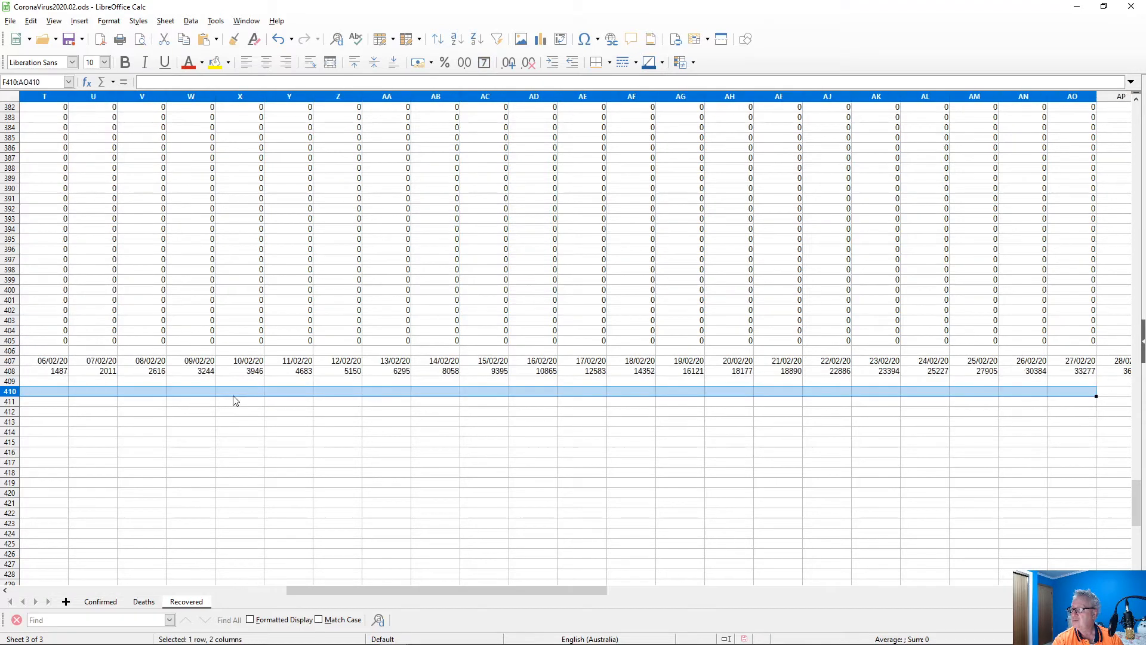
pyautogui.hotkey('shift', 'Left')
pyautogui.hotkey('shift', 'Left')
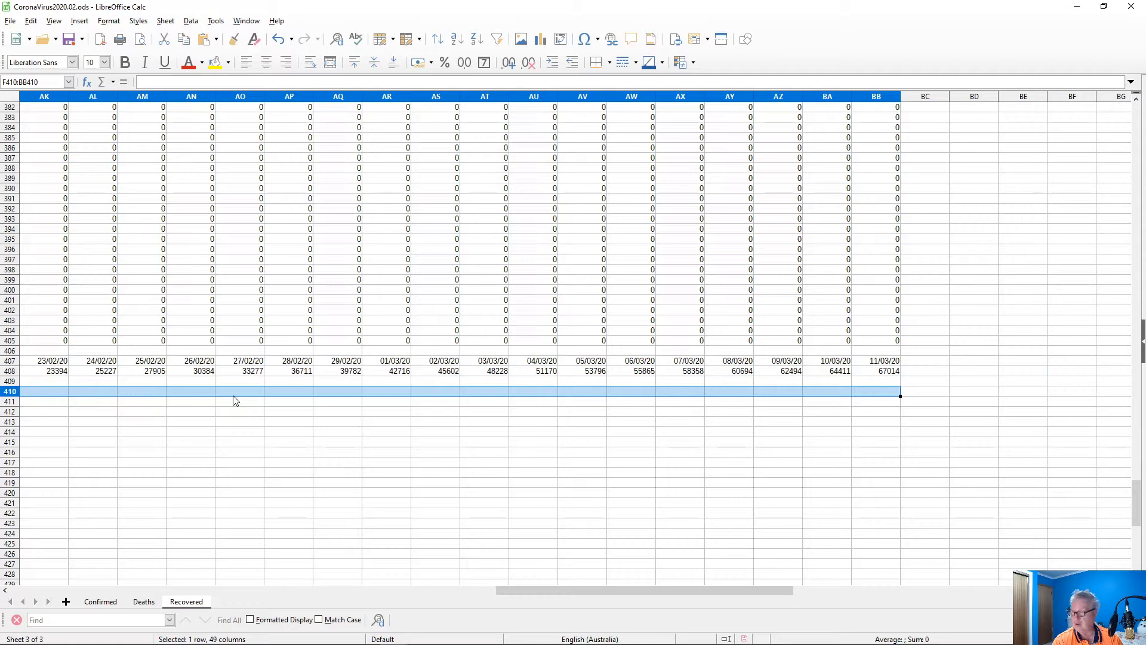
pyautogui.write('=F$407')
pyautogui.hotkey('alt', 'Return')
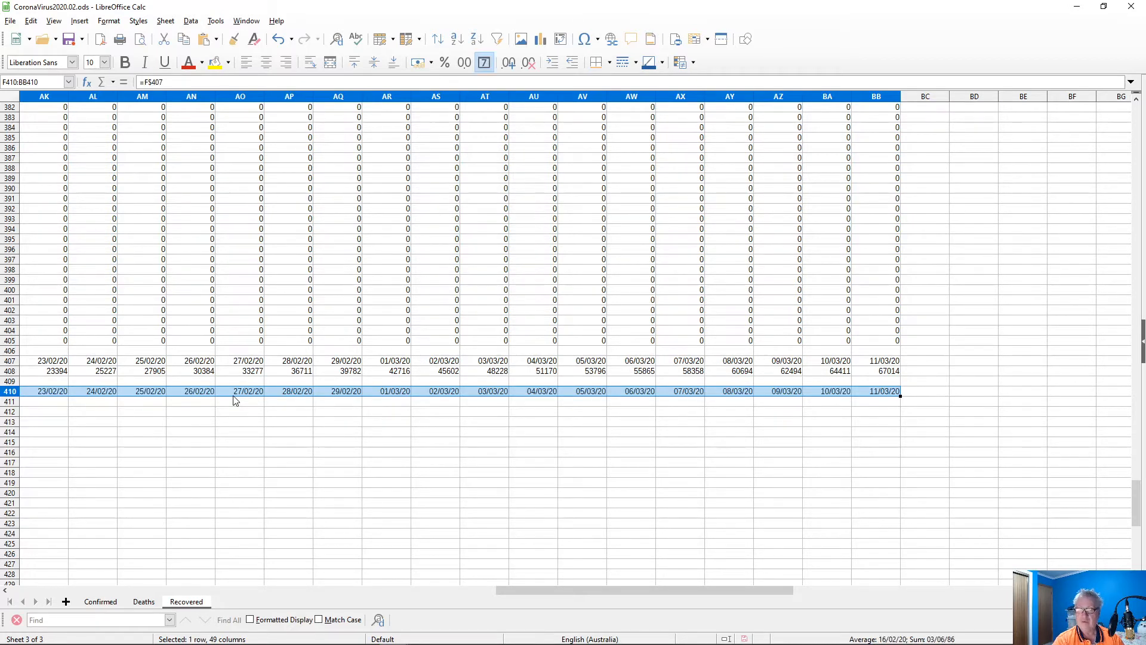
# - Move the linked date row E410:BB410 of the Recovered sheet down to start at E451
pyautogui.press('Home')
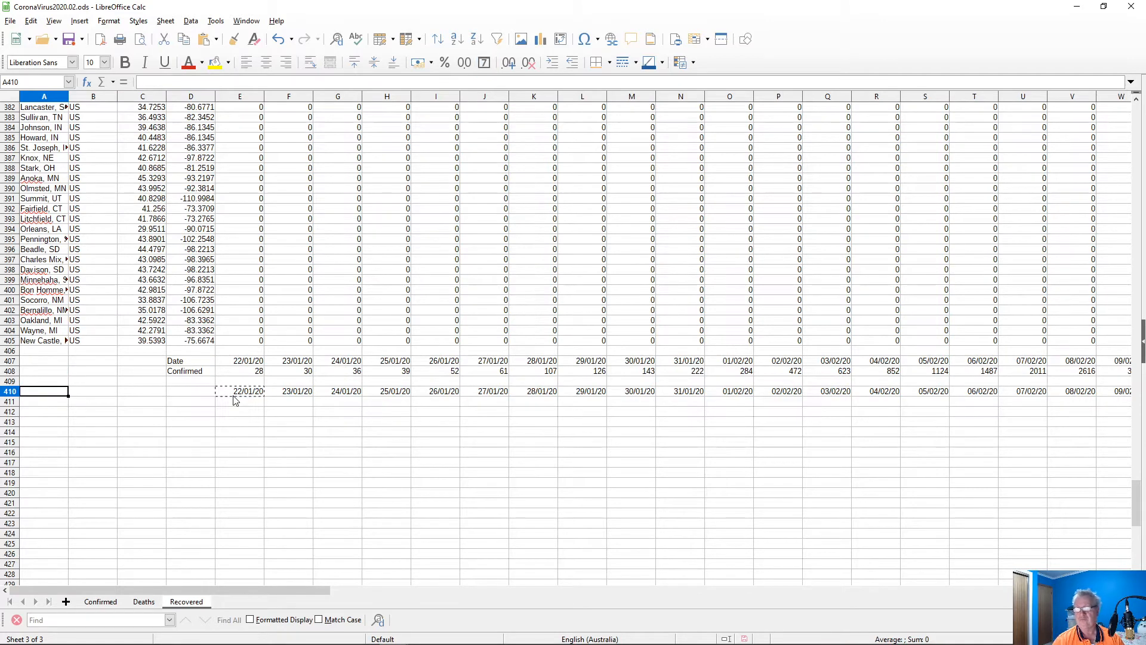
pyautogui.scroll(-3, 235, 400)
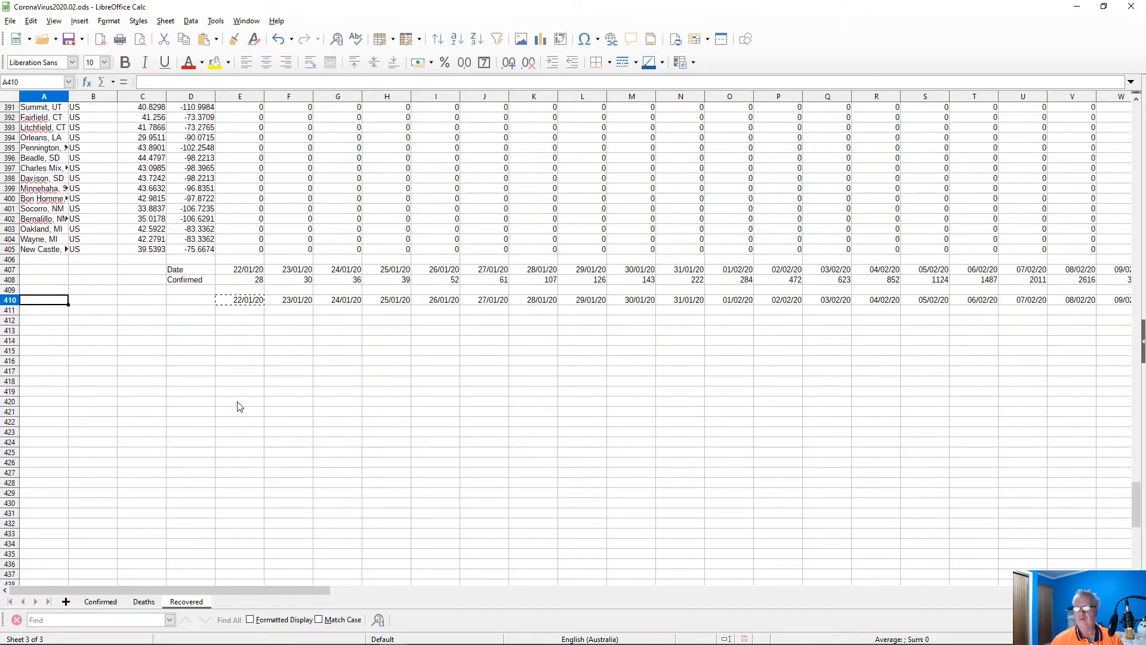
pyautogui.click(237, 301)
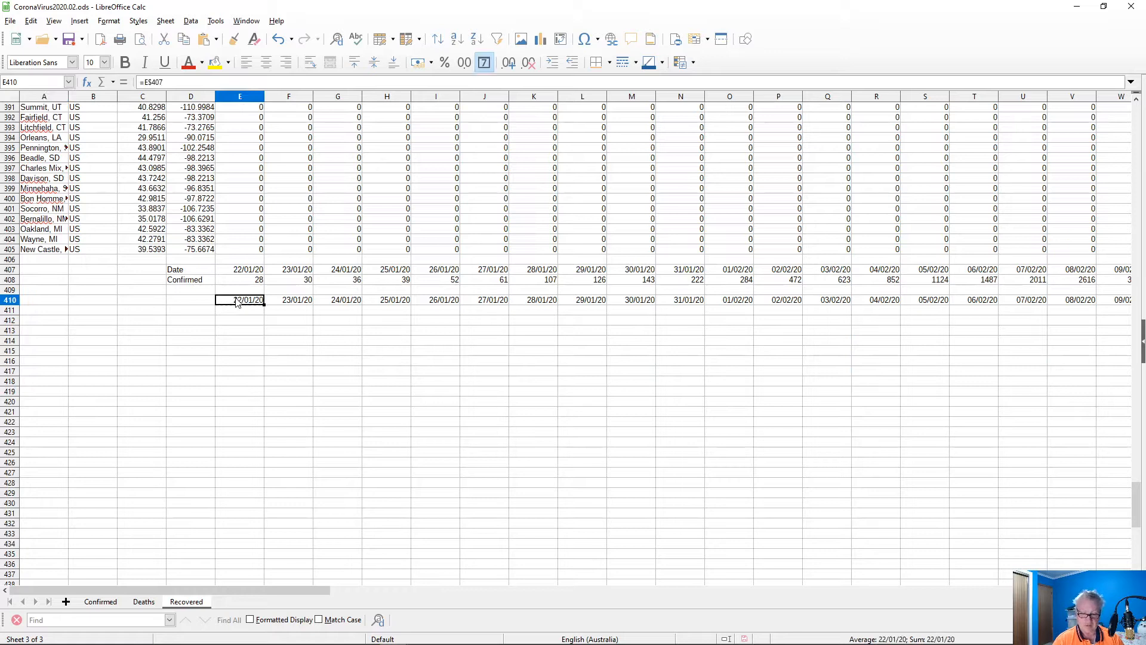
pyautogui.hotkey('ctrl', 'shift', 'Right')
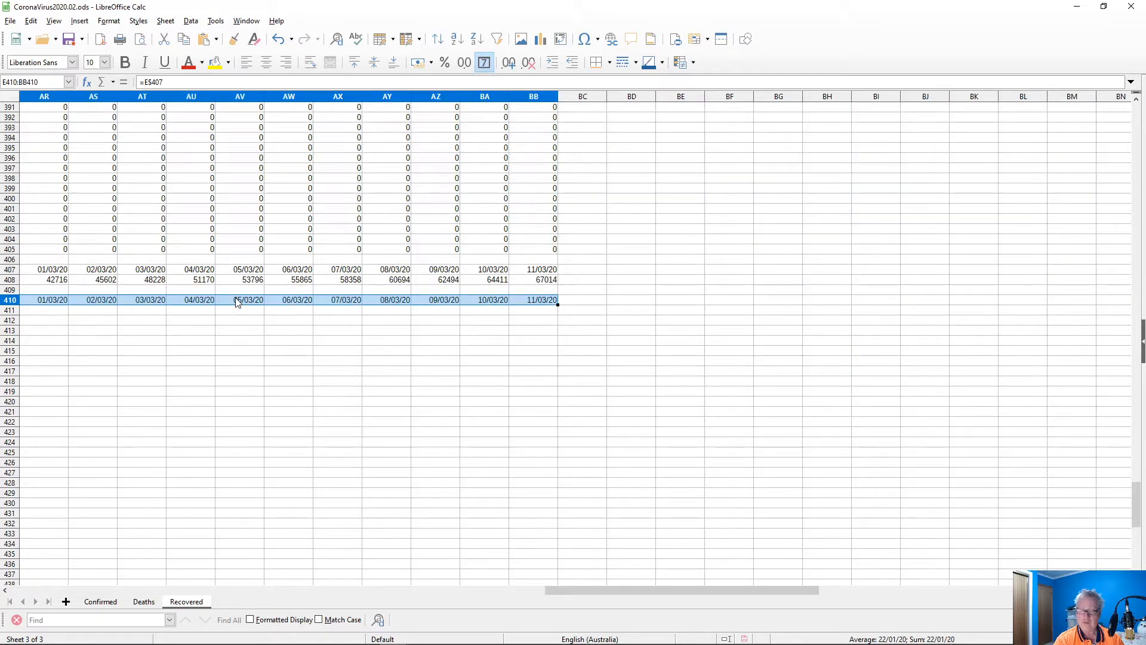
pyautogui.hotkey('ctrl', 'c')
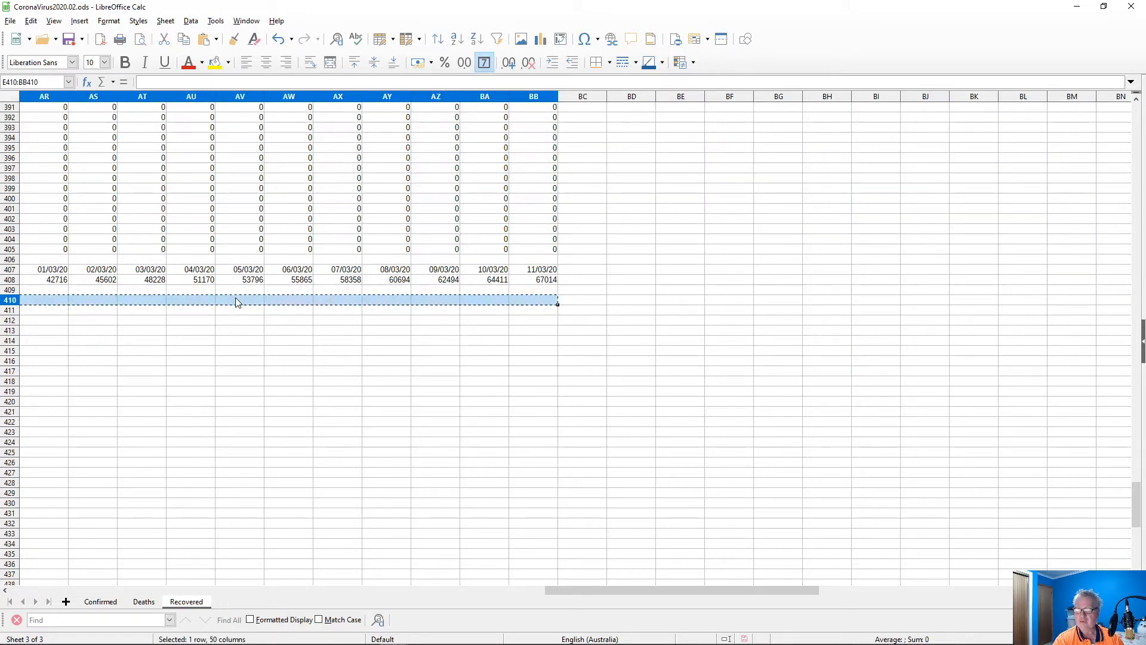
pyautogui.press('Home')
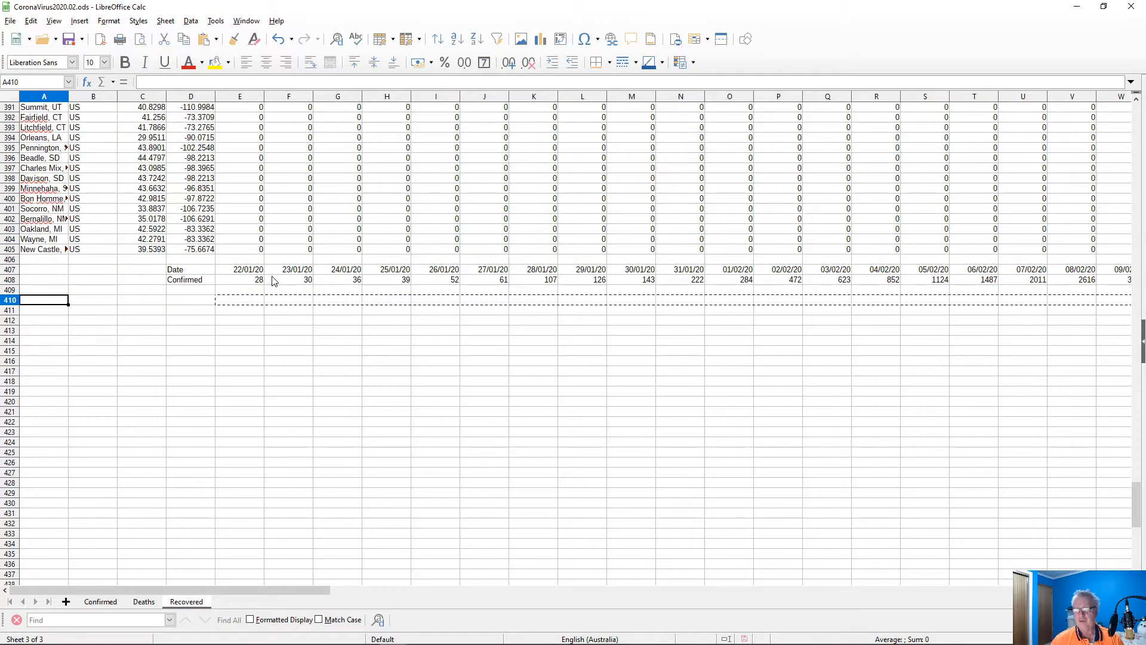
pyautogui.click(245, 576)
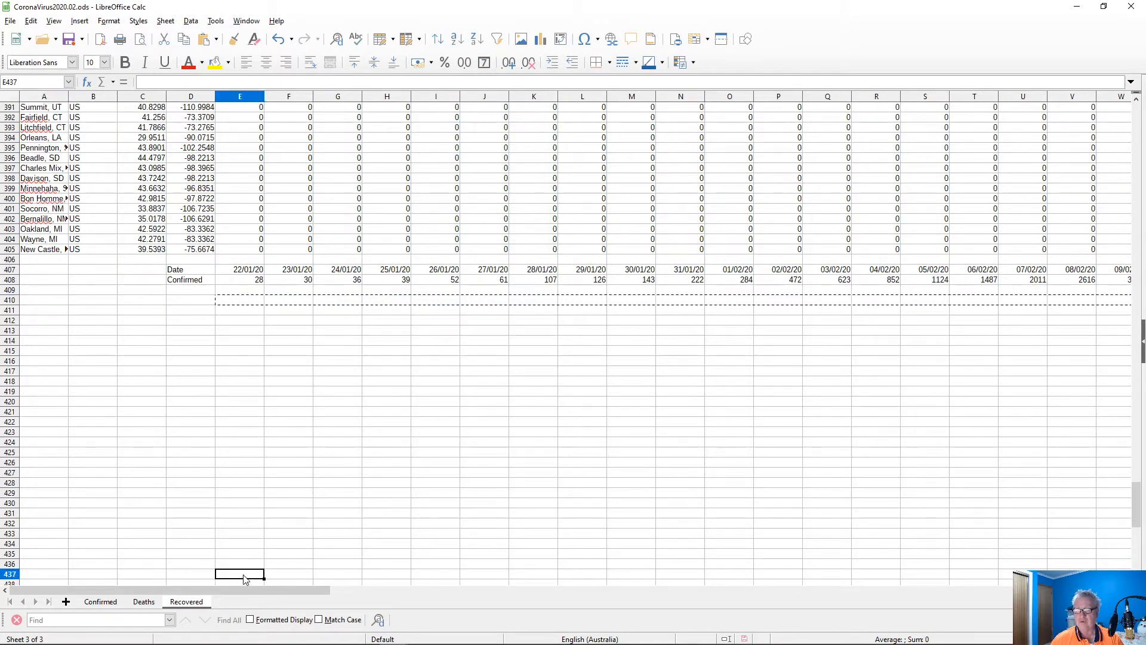
pyautogui.scroll(-8, 242, 574)
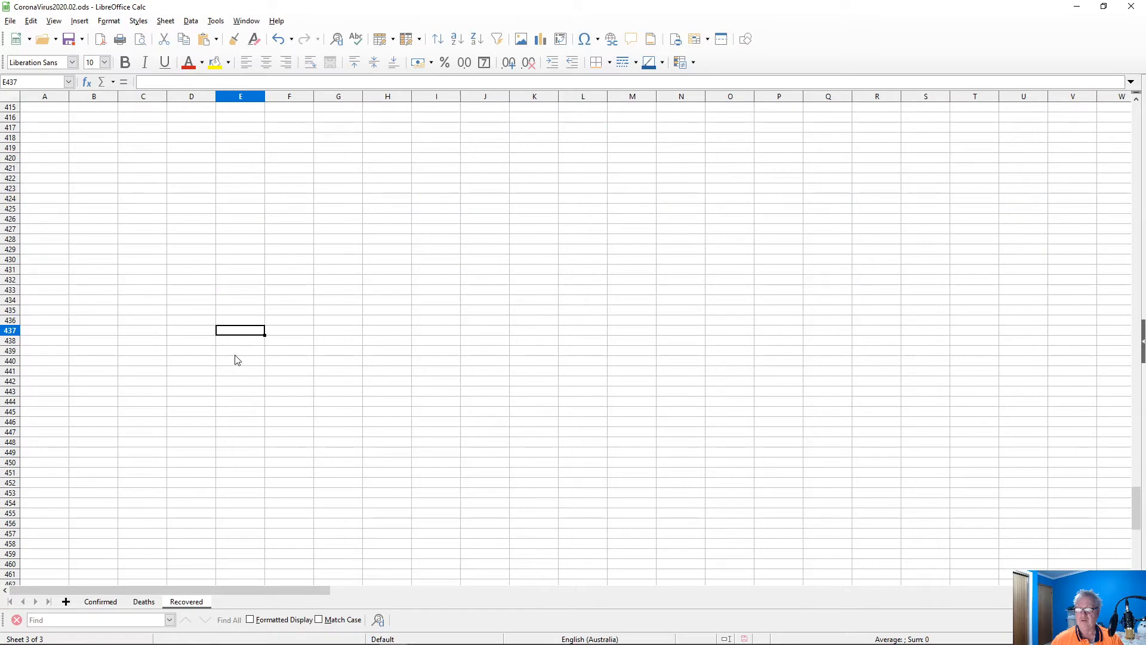
pyautogui.click(246, 474)
pyautogui.hotkey('ctrl', 'v')
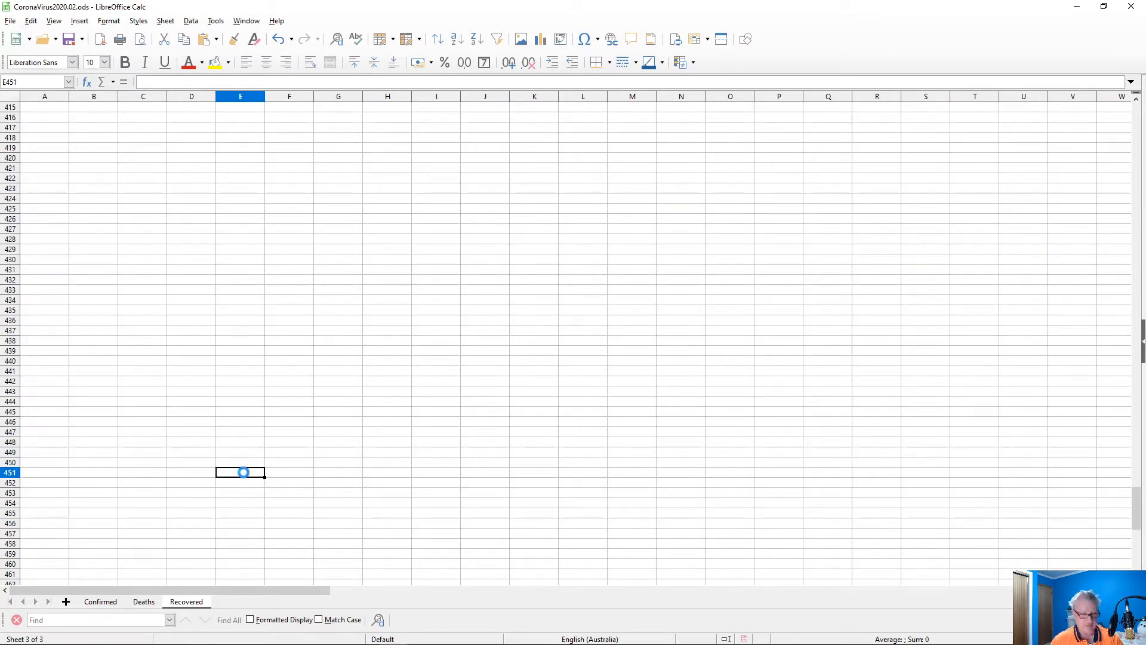
# - Move the linked date row E451:BB451 further down to start at E474
pyautogui.scroll(9, 251, 468)
pyautogui.scroll(-8, 256, 470)
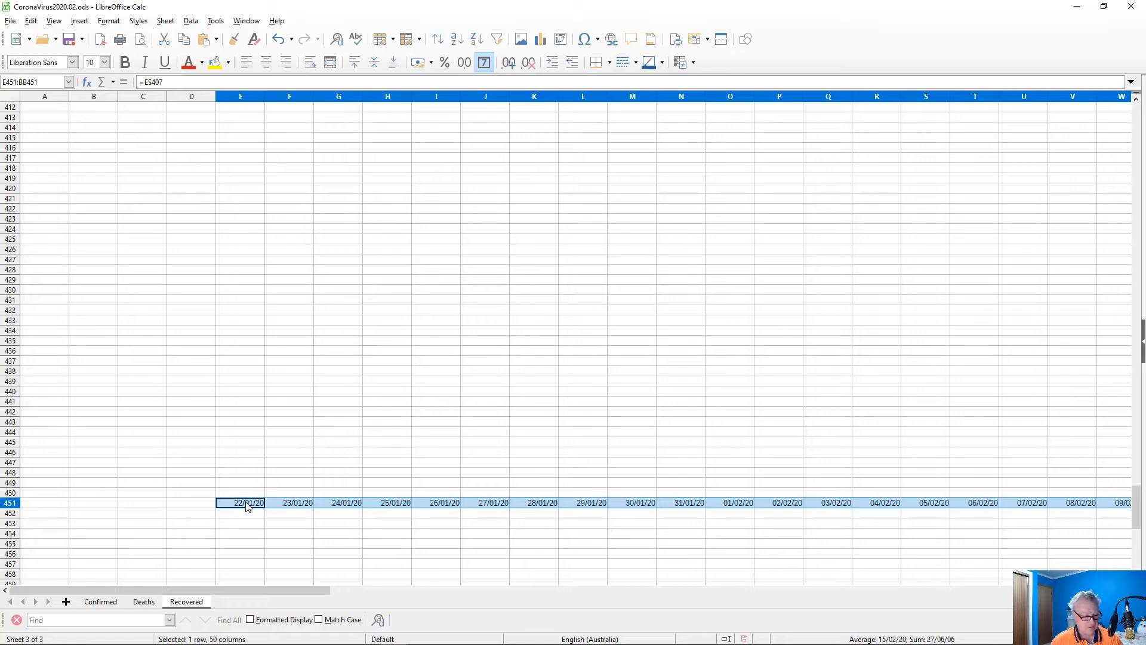
pyautogui.hotkey('ctrl', 'x')
pyautogui.scroll(-6, 241, 564)
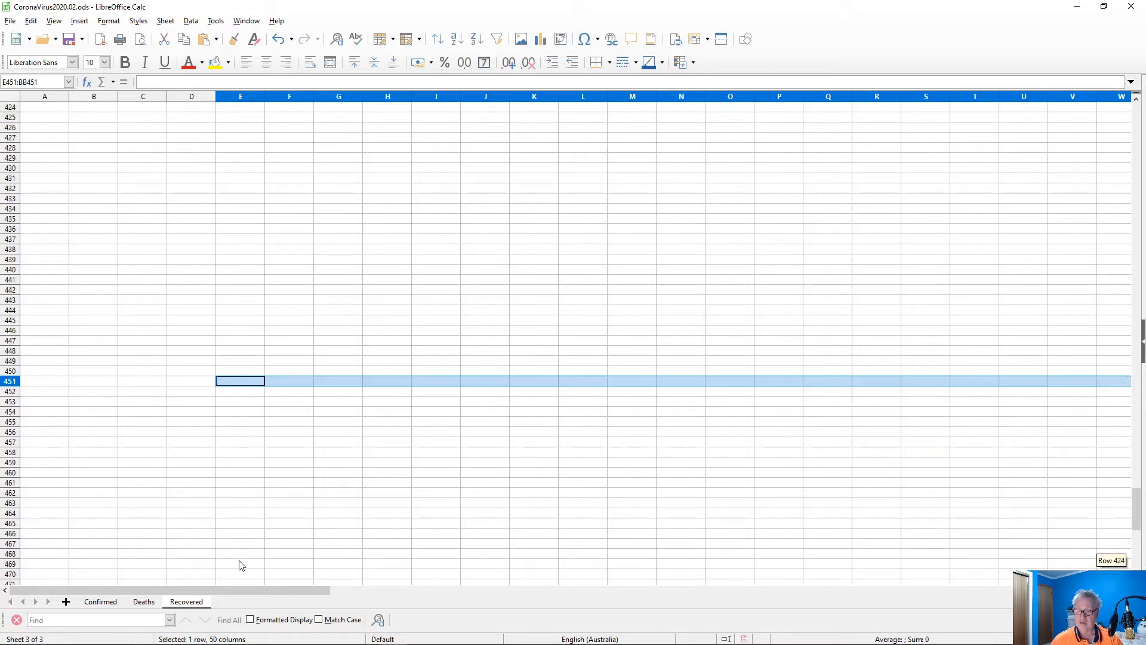
pyautogui.click(242, 556)
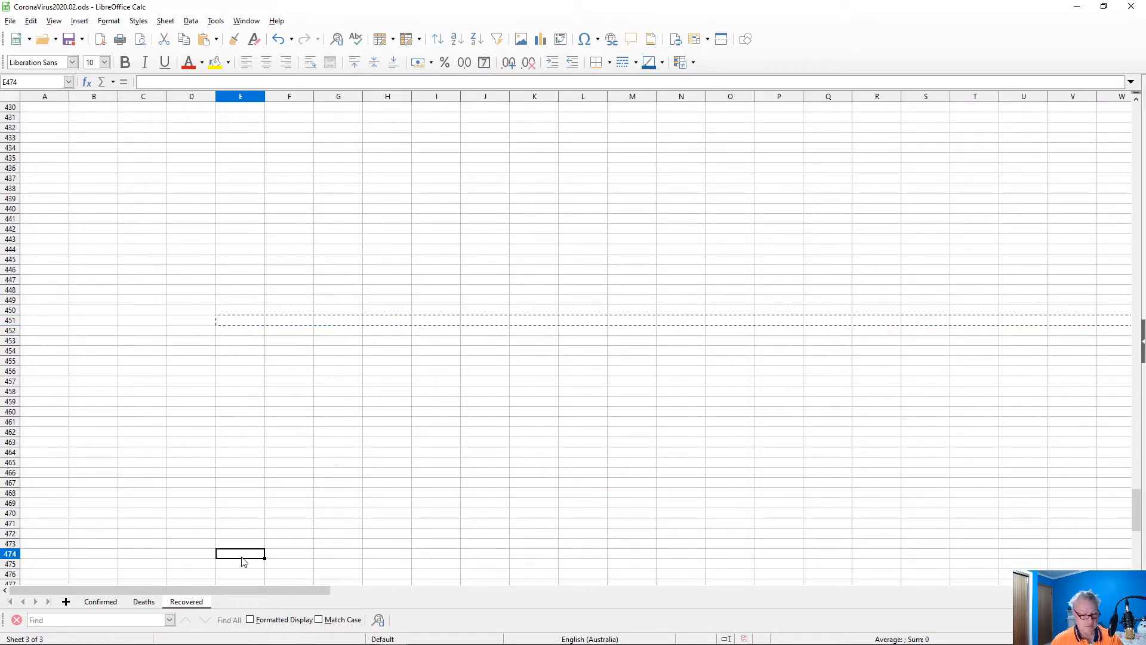
pyautogui.hotkey('ctrl', 'v')
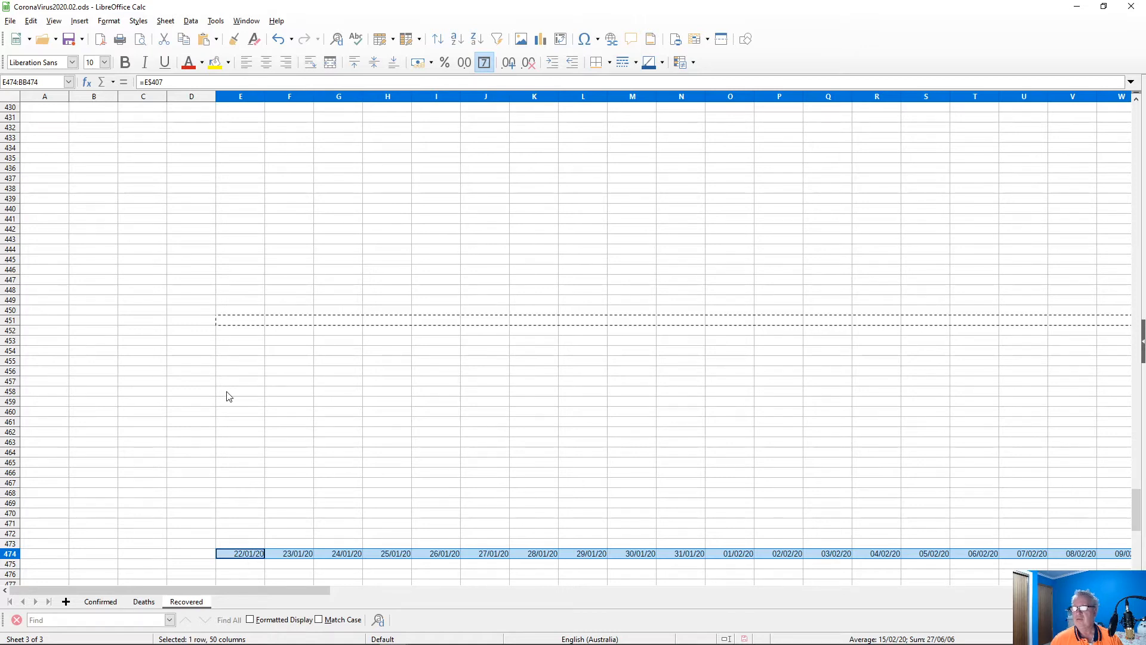
# - Change the total row label in D408 of the Recovered sheet to "Confirmed Global"
pyautogui.scroll(13, 233, 399)
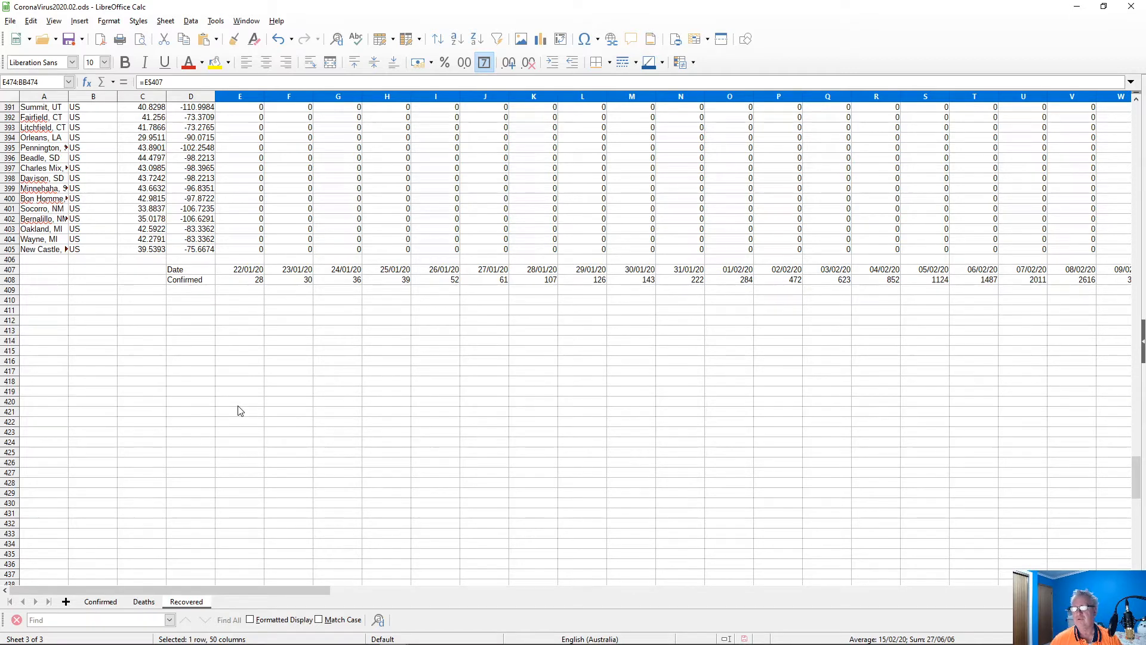
pyautogui.click(202, 284)
pyautogui.doubleClick(201, 285)
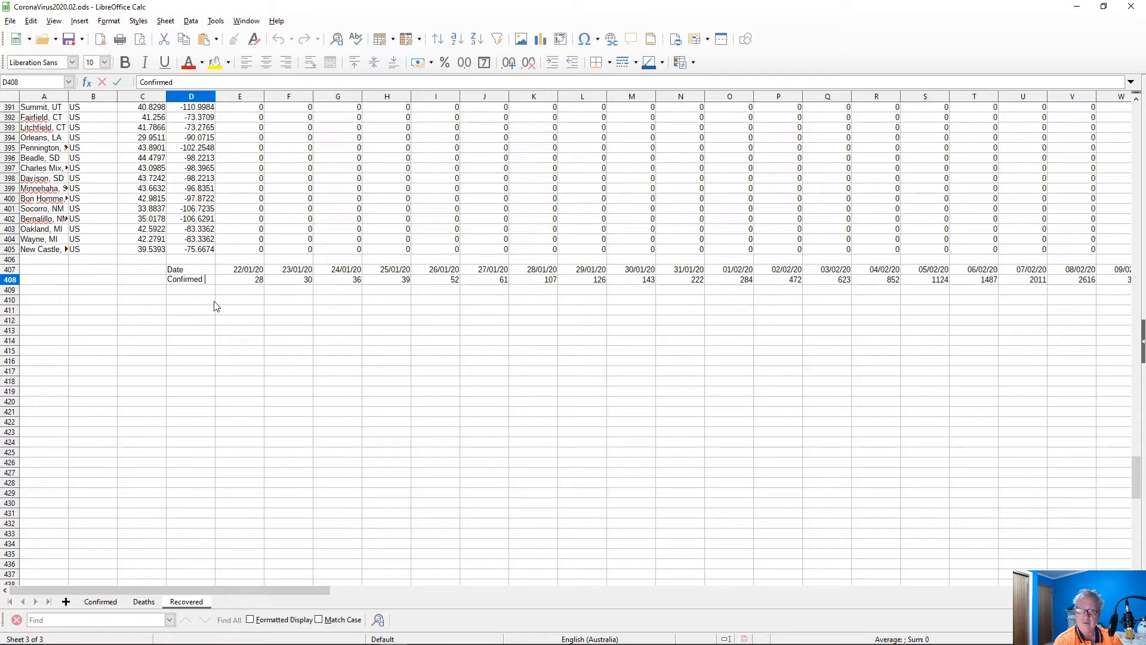
pyautogui.write('Globa')
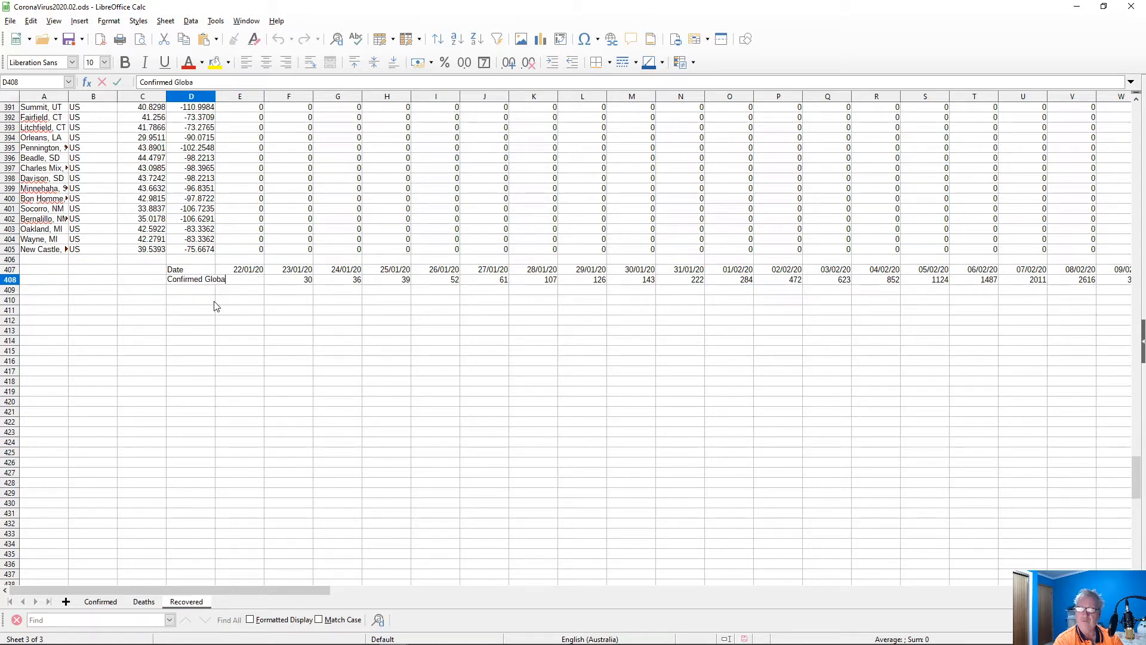
pyautogui.press('Return')
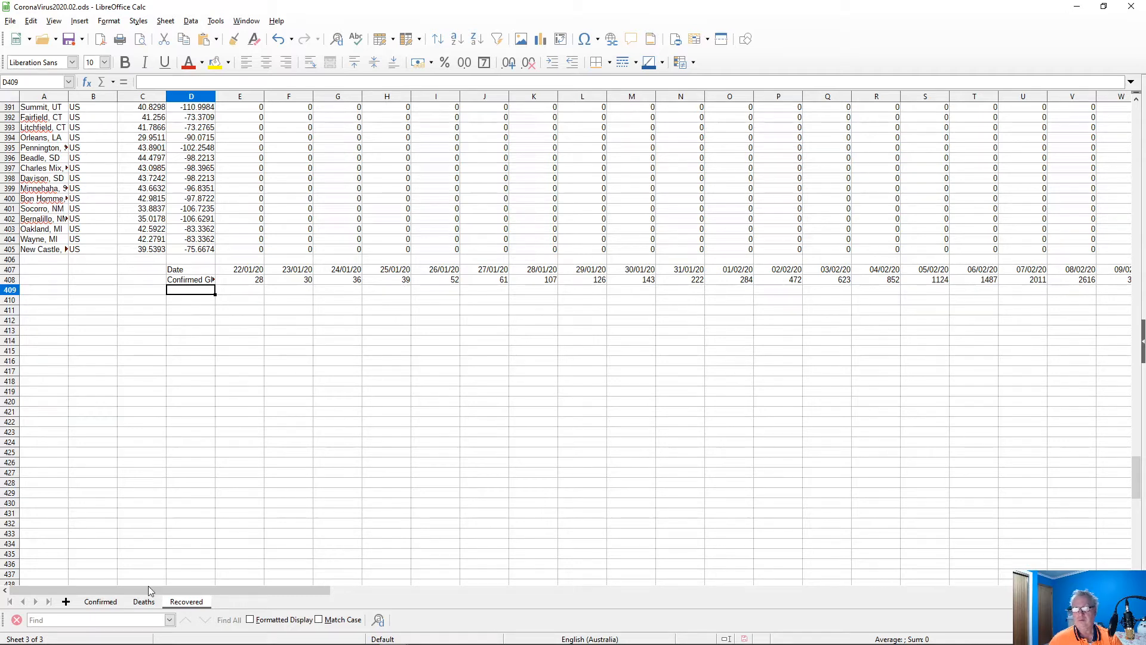
# - Inspect the date formula in E407 of the Deaths sheet and the date reference in E474 of the Recovered sheet
pyautogui.click(143, 601)
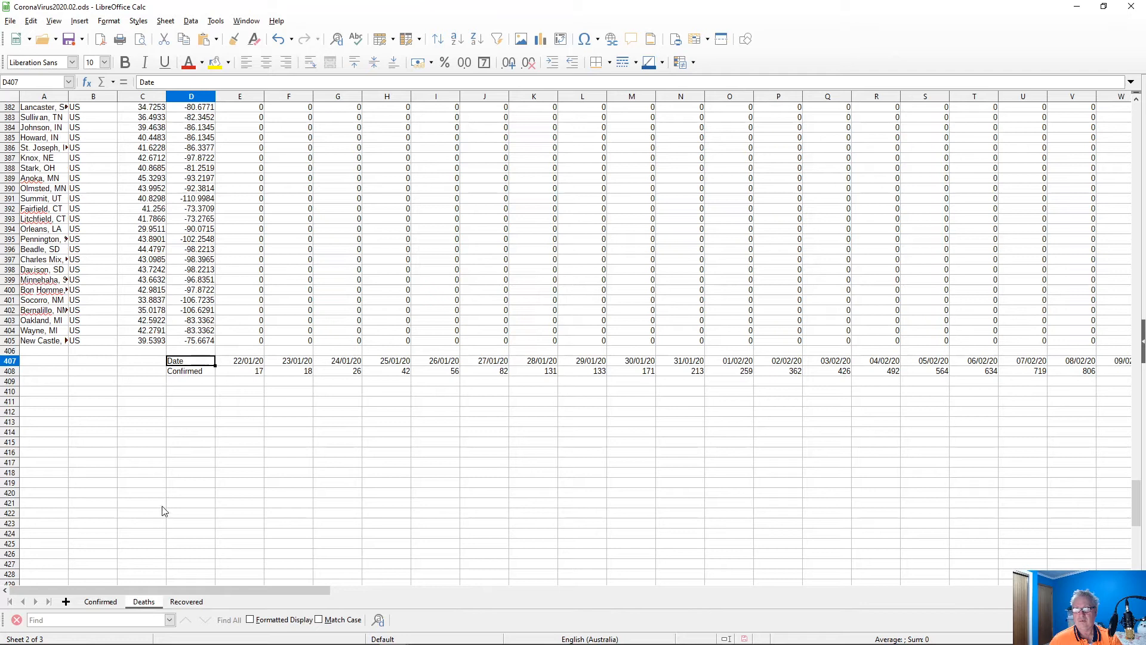
pyautogui.click(239, 363)
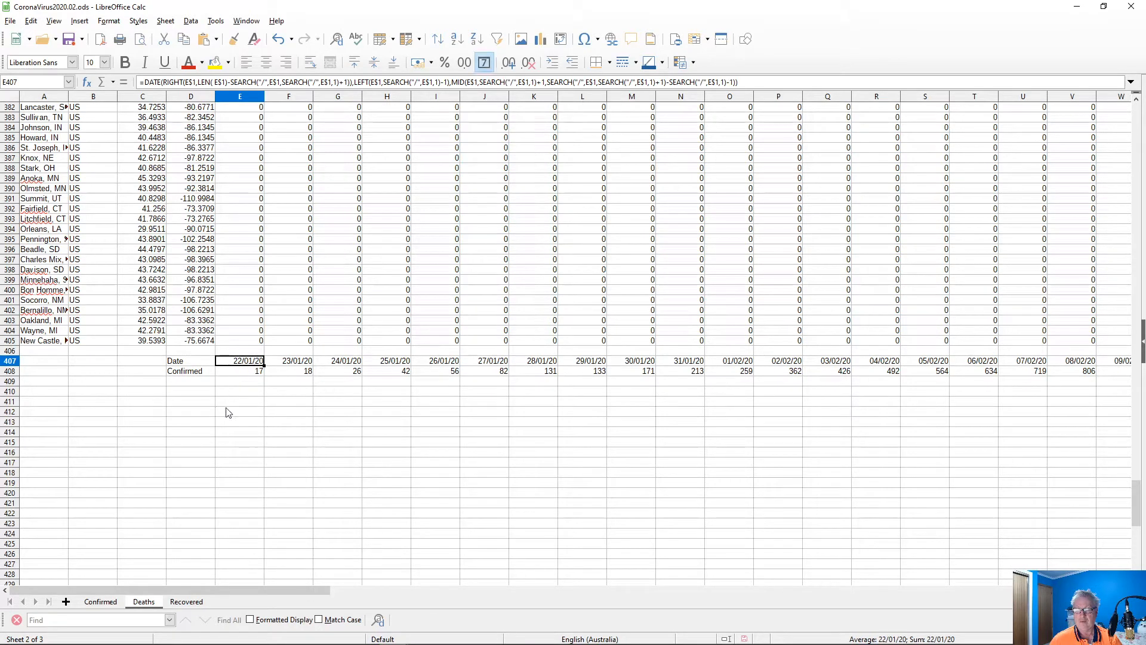
pyautogui.click(185, 601)
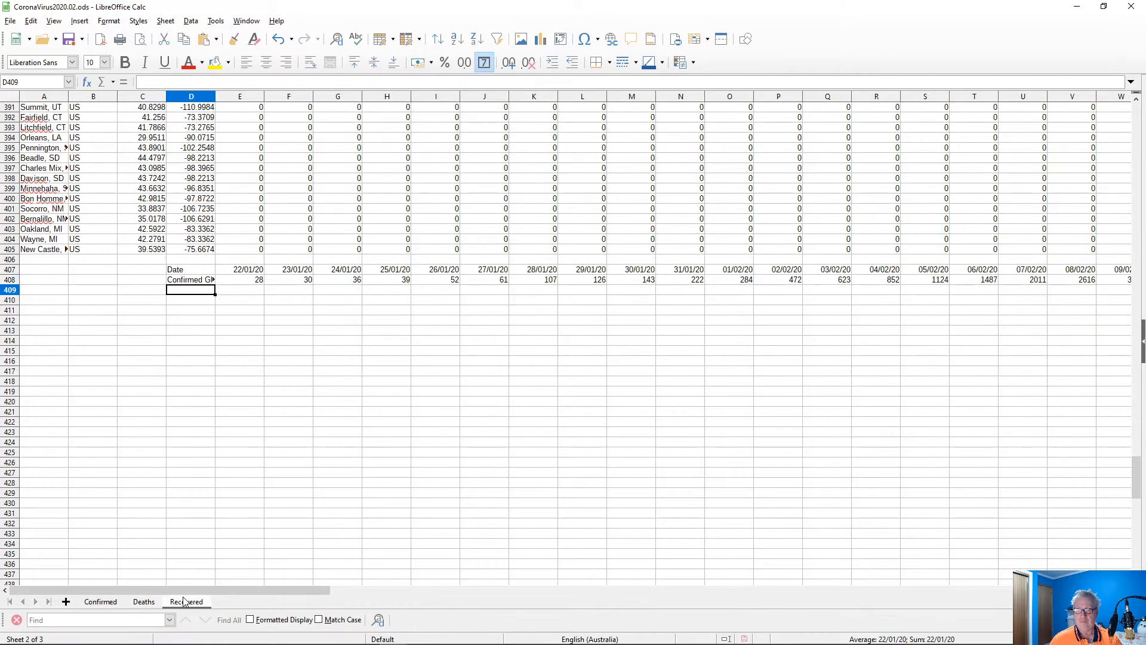
pyautogui.scroll(-18, 239, 350)
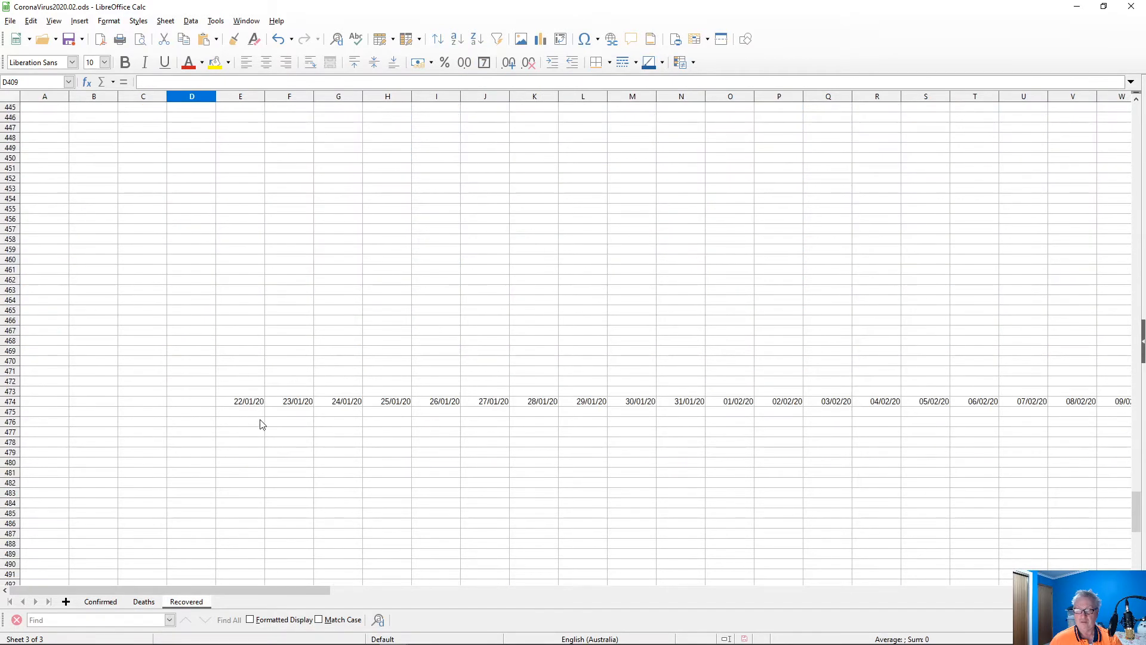
pyautogui.click(246, 402)
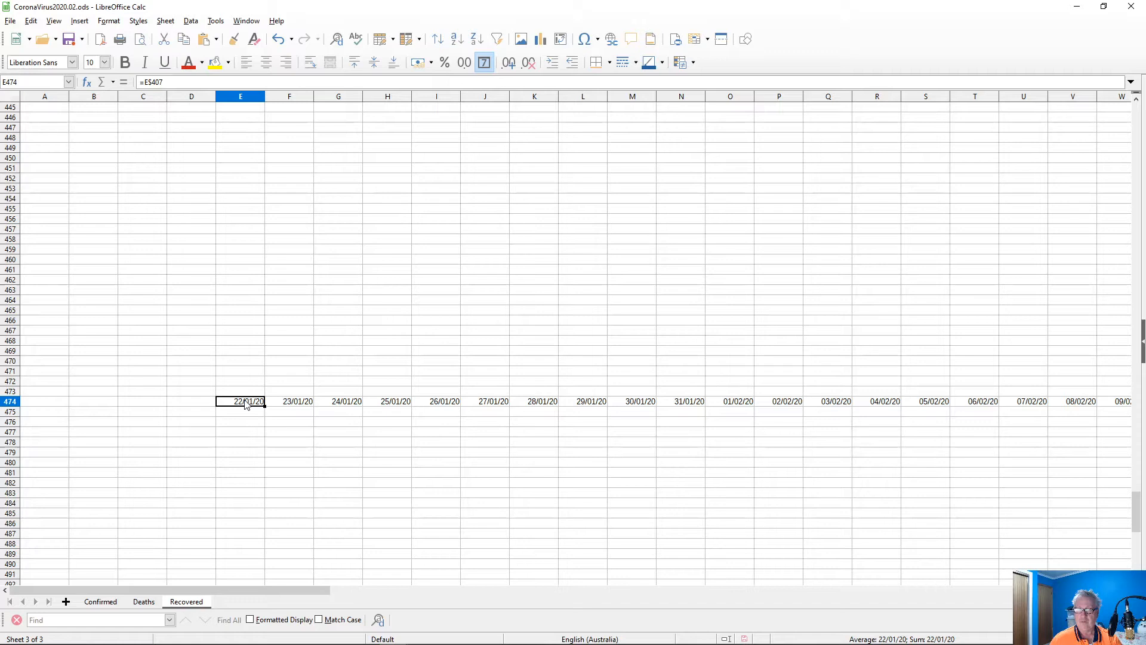
# - Copy the date reference in E474 of the Recovered sheet into E458 of the Deaths sheet
pyautogui.hotkey('ctrl', 'c')
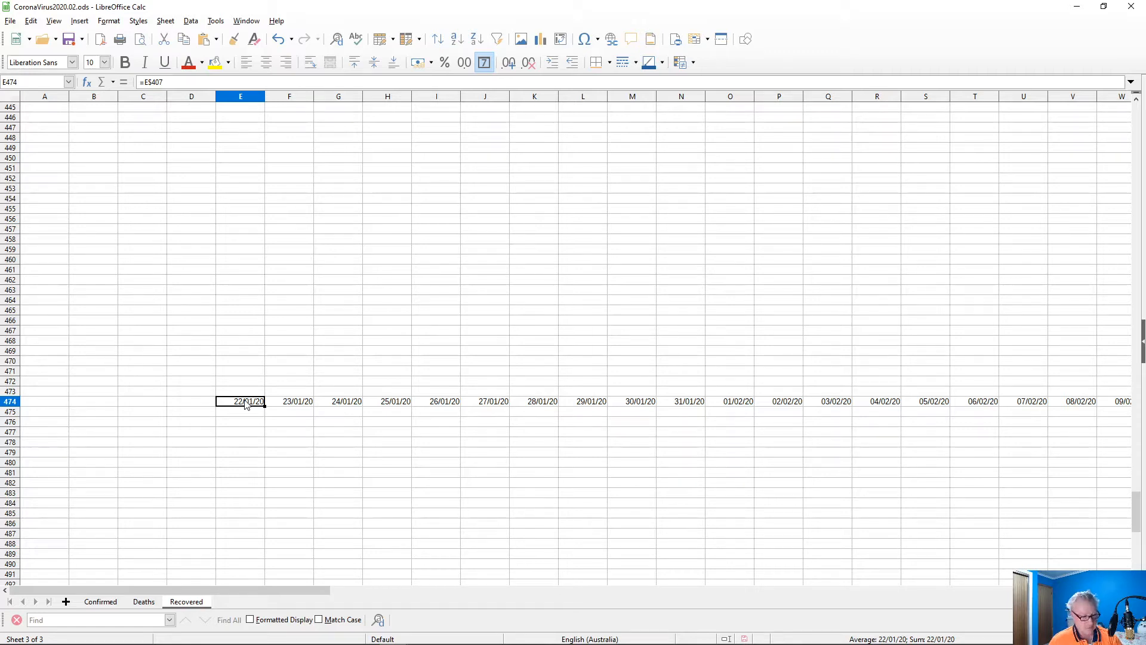
pyautogui.click(144, 601)
pyautogui.scroll(-7, 239, 434)
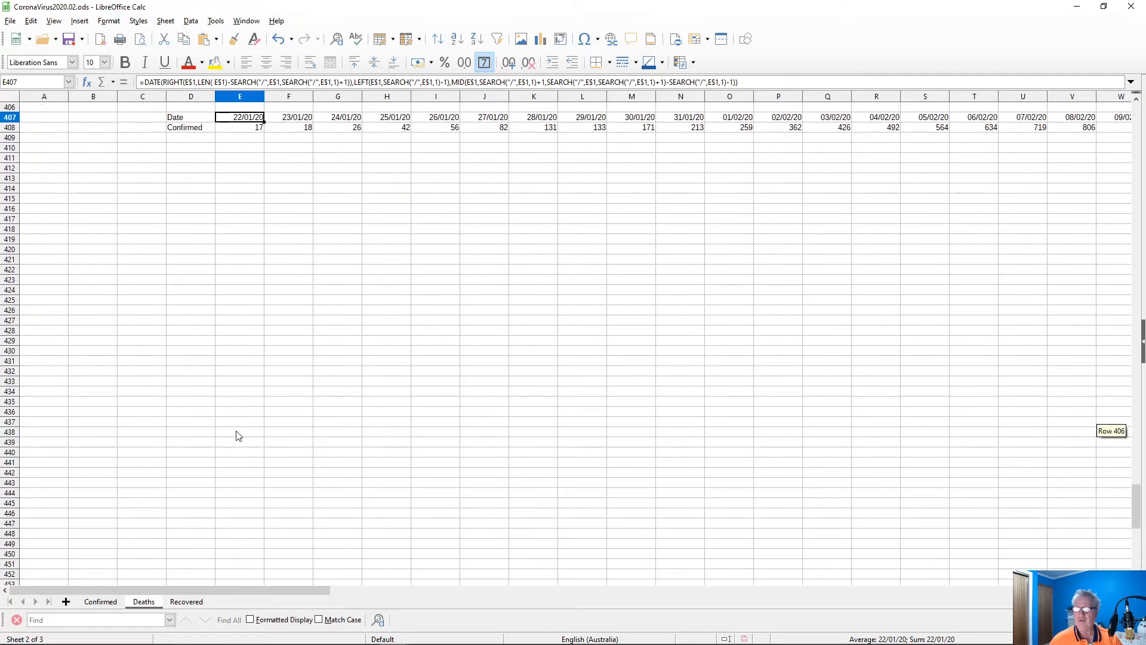
pyautogui.scroll(-1, 234, 572)
pyautogui.click(235, 574)
pyautogui.hotkey('ctrl', 'v')
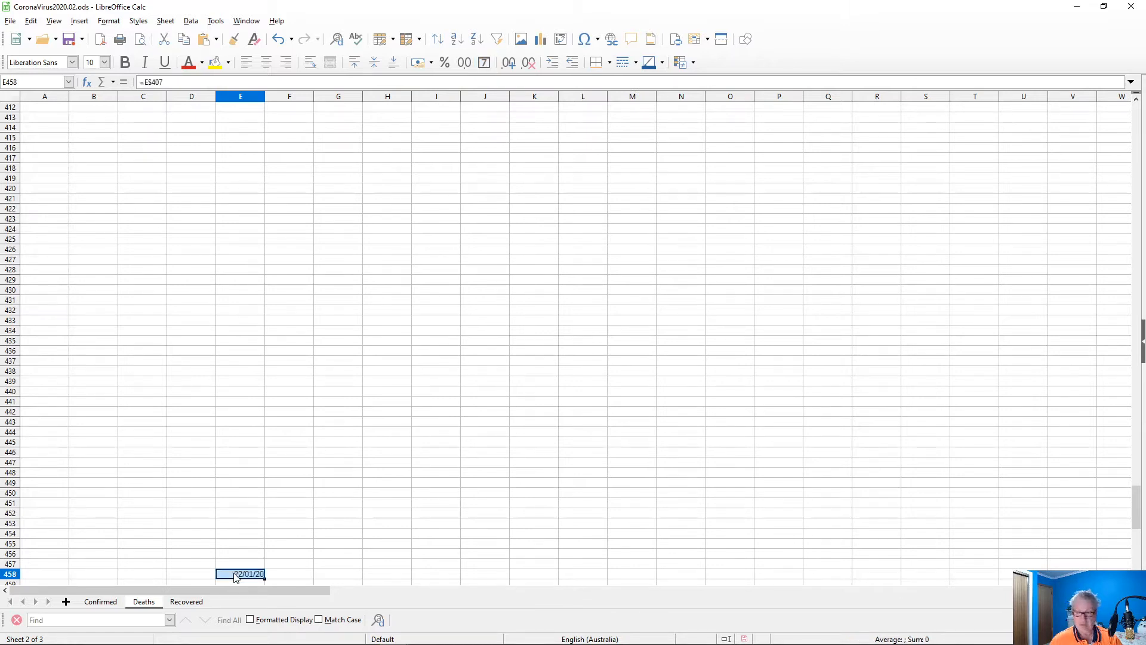
# - Fill F458:BB458 of the Deaths sheet with the copied date reference
pyautogui.press('Tab')
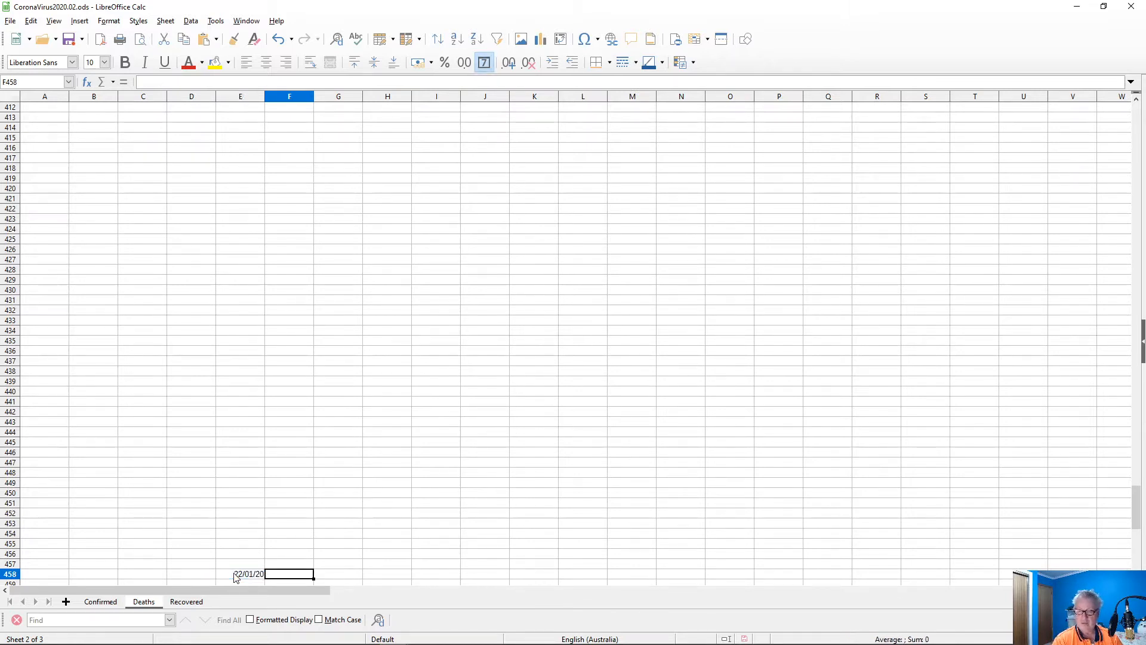
pyautogui.hotkey('shift', 'Right')
pyautogui.hotkey('shift', 'Right')
pyautogui.hotkey('shift', 'Right')
pyautogui.hotkey('shift', 'Right')
pyautogui.hotkey('shift', 'Right')
pyautogui.hotkey('shift', 'Right')
pyautogui.hotkey('shift', 'Right')
pyautogui.hotkey('shift', 'Right')
pyautogui.hotkey('shift', 'Right')
pyautogui.hotkey('shift', 'Right')
pyautogui.hotkey('shift', 'Right')
pyautogui.hotkey('shift', 'Right')
pyautogui.hotkey('shift', 'Right')
pyautogui.hotkey('shift', 'Right')
pyautogui.hotkey('shift', 'Right')
pyautogui.hotkey('shift', 'Right')
pyautogui.hotkey('shift', 'Right')
pyautogui.hotkey('shift', 'Right')
pyautogui.hotkey('shift', 'Right')
pyautogui.hotkey('shift', 'Right')
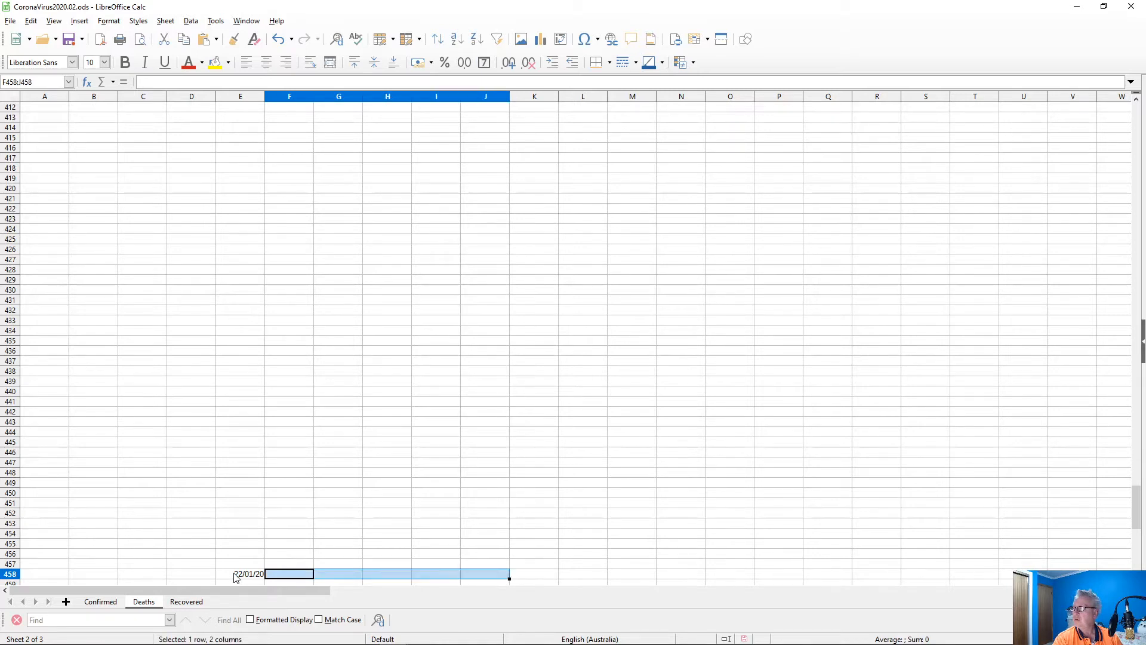
pyautogui.hotkey('shift', 'Right')
pyautogui.hotkey('shift', 'Right')
pyautogui.hotkey('shift', 'Right')
pyautogui.hotkey('shift', 'Right')
pyautogui.hotkey('shift', 'Right')
pyautogui.hotkey('shift', 'Right')
pyautogui.hotkey('shift', 'Right')
pyautogui.hotkey('shift', 'Right')
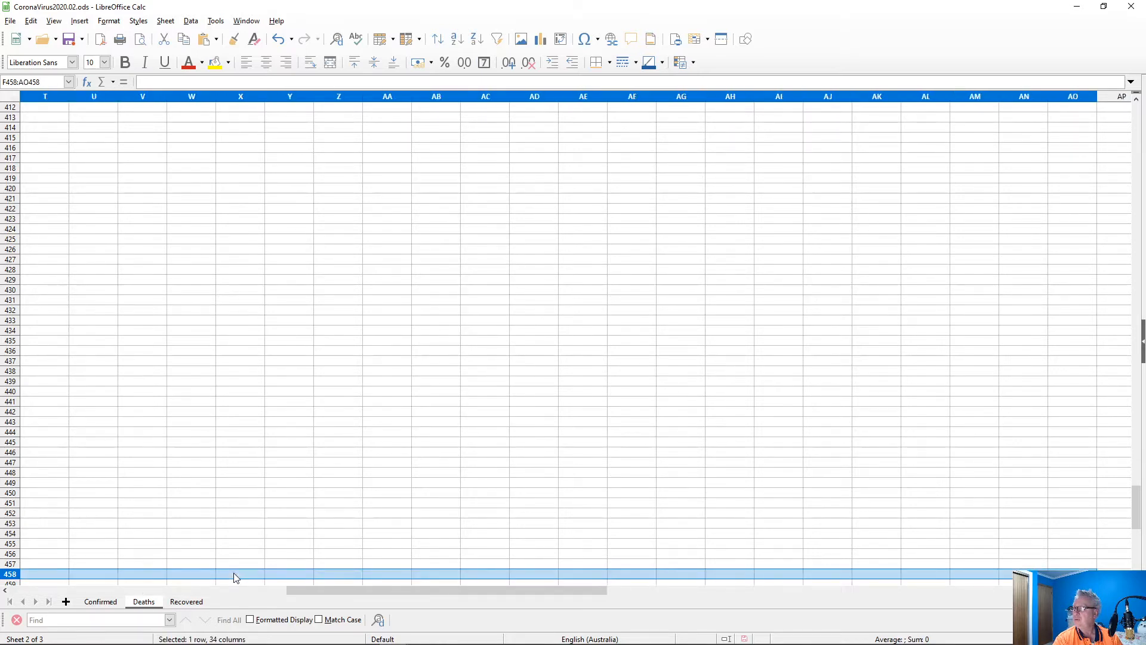
pyautogui.hotkey('shift', 'Right')
pyautogui.hotkey('shift', 'Right')
pyautogui.hotkey('shift', 'Right')
pyautogui.hotkey('shift', 'Right')
pyautogui.hotkey('shift', 'Right')
pyautogui.hotkey('shift', 'Right')
pyautogui.hotkey('shift', 'Right')
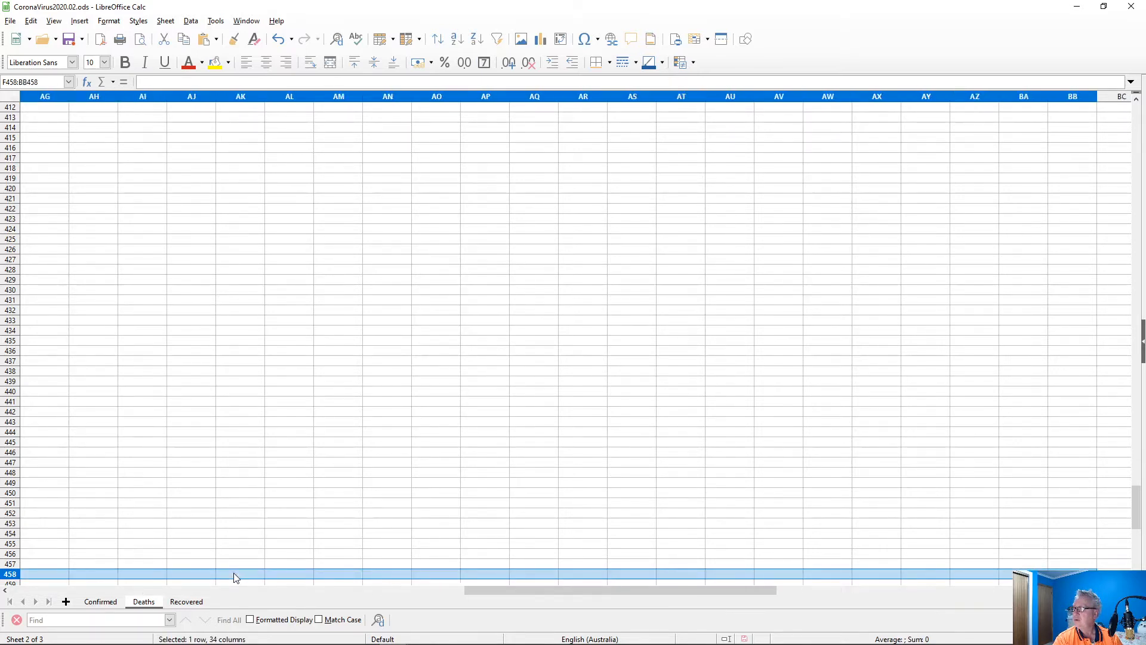
pyautogui.hotkey('ctrl', 'v')
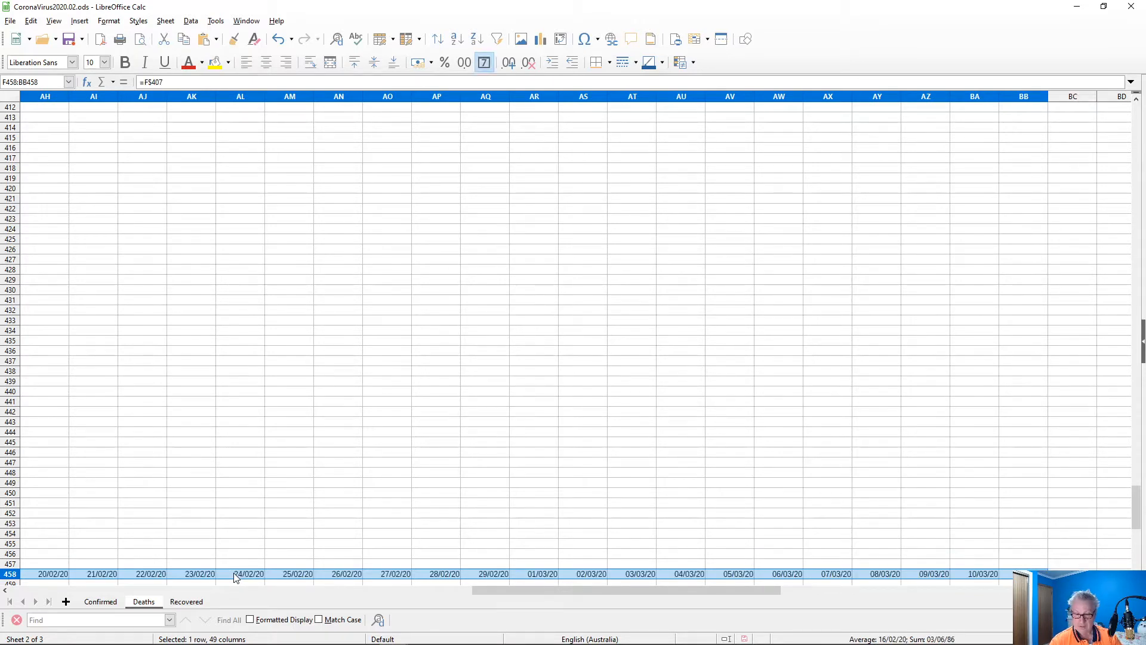
pyautogui.press('Home')
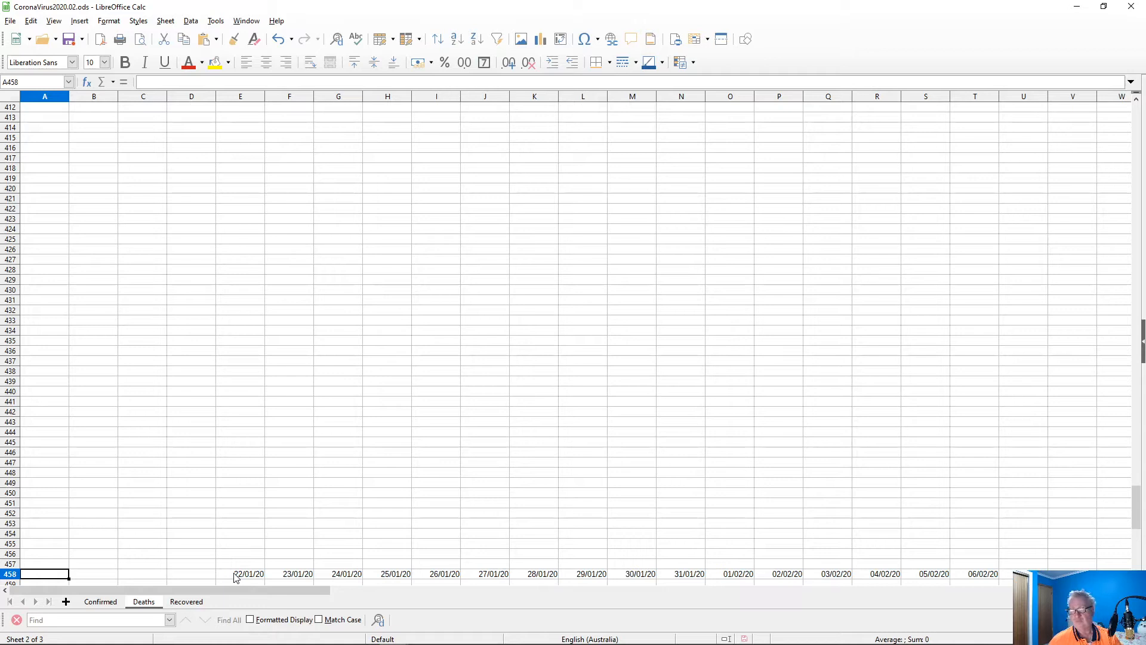
# - Paste the copied date reference into E458 of the Confirmed sheet
pyautogui.click(111, 602)
pyautogui.scroll(-7, 161, 489)
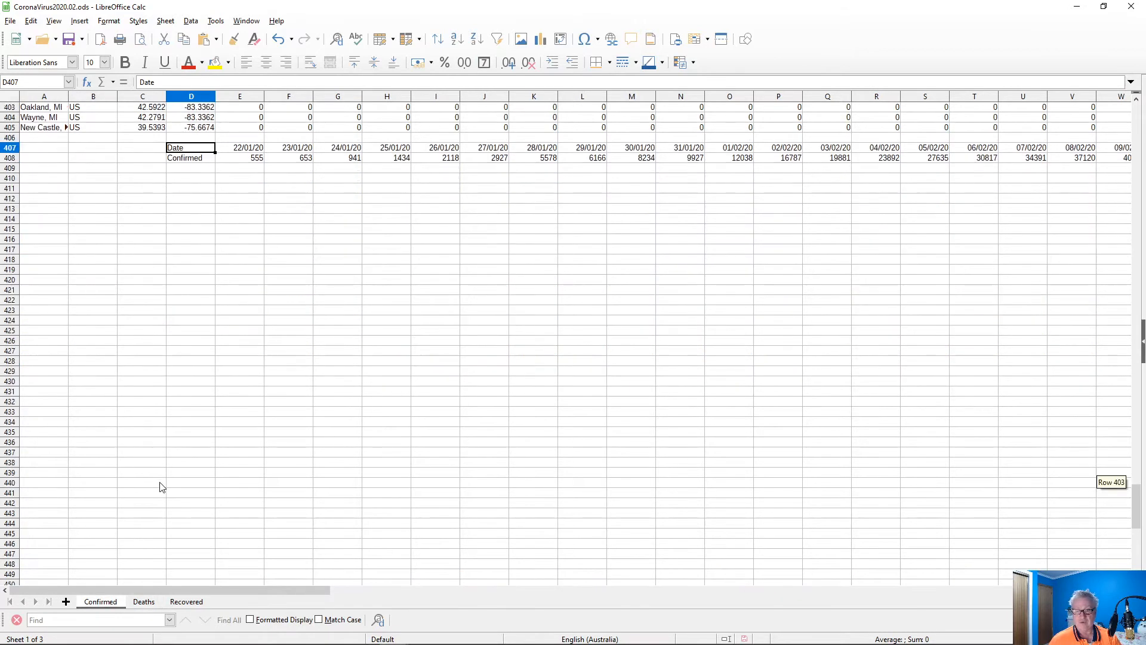
pyautogui.scroll(-3, 160, 487)
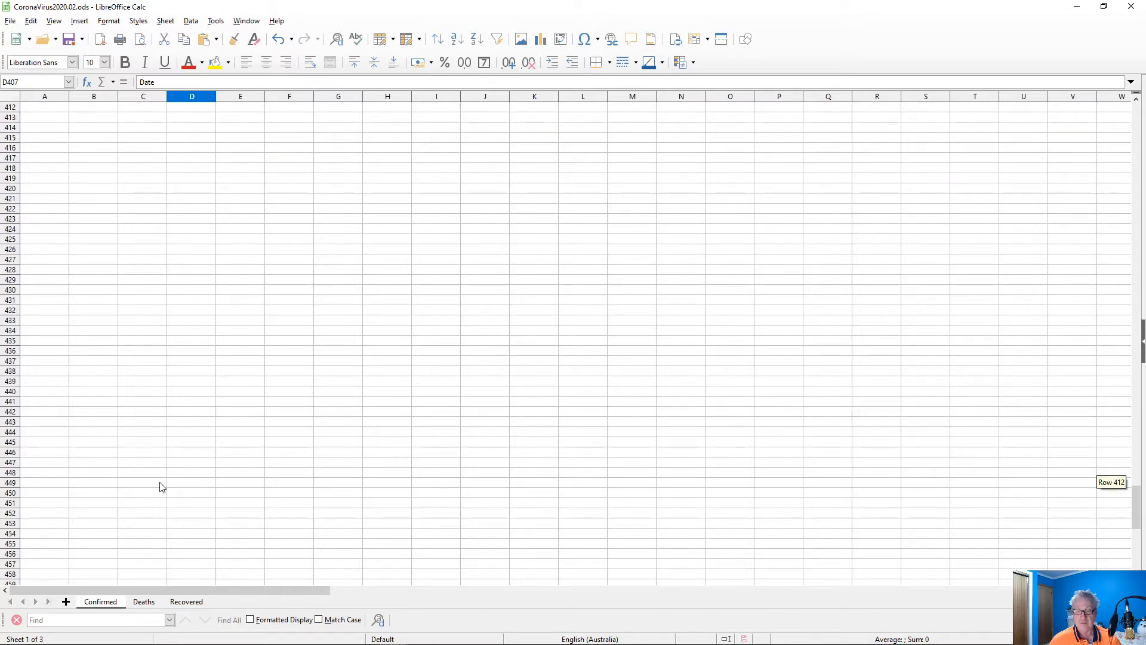
pyautogui.scroll(-3, 75, 498)
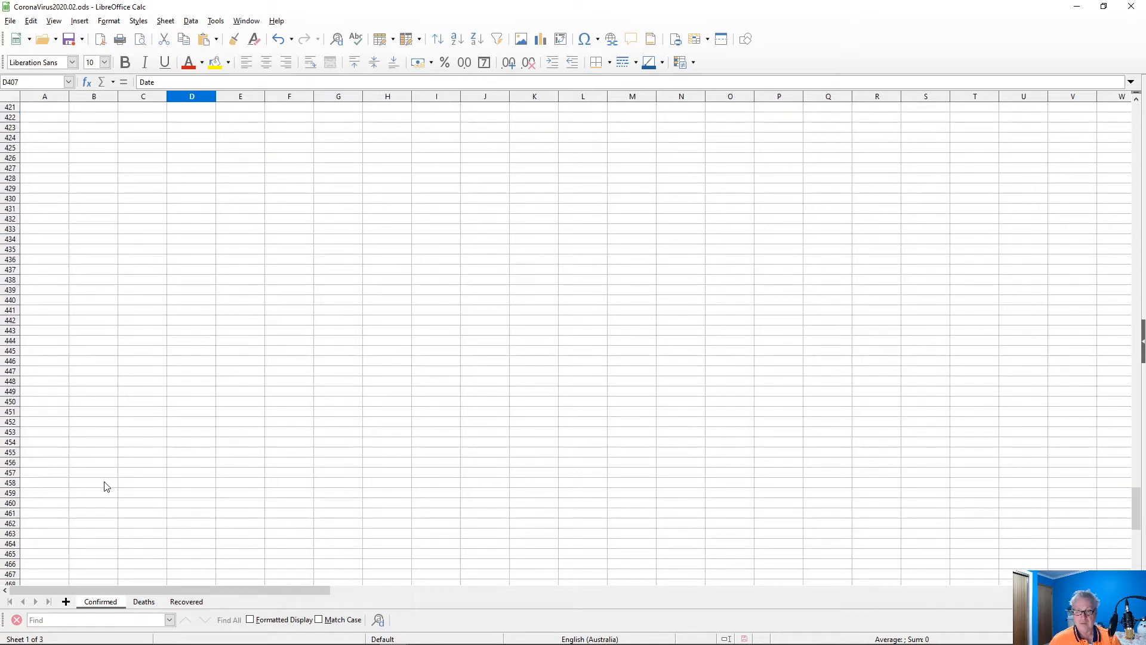
pyautogui.click(222, 485)
pyautogui.hotkey('ctrl', 'v')
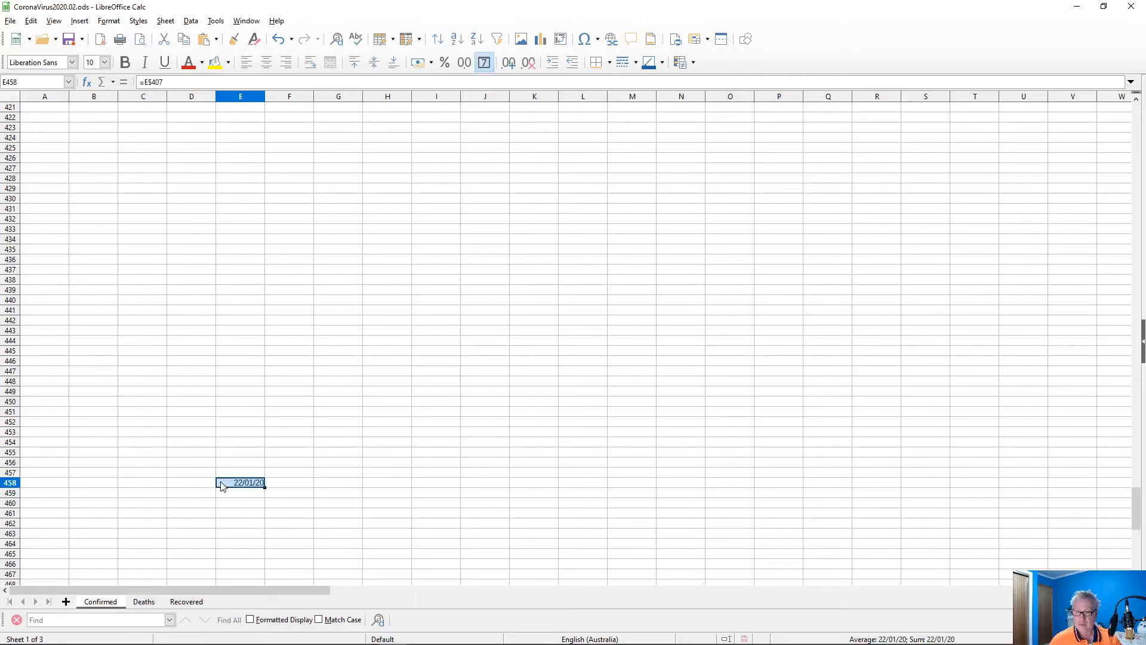
# - Extend the linked date row of the Confirmed sheet by pasting the date reference into F458:BB458
pyautogui.press('Right')
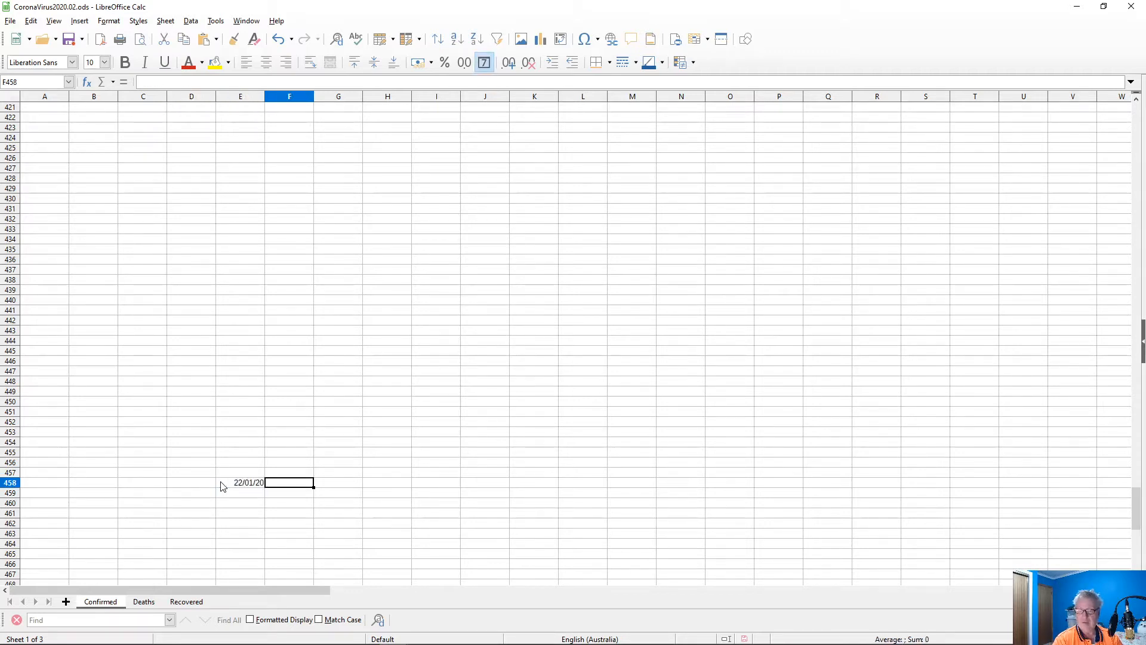
pyautogui.hotkey('shift', 'Right')
pyautogui.hotkey('shift', 'Right')
pyautogui.hotkey('shift', 'Right')
pyautogui.hotkey('shift', 'Right')
pyautogui.hotkey('shift', 'Right')
pyautogui.hotkey('shift', 'Right')
pyautogui.hotkey('shift', 'Right')
pyautogui.hotkey('shift', 'Right')
pyautogui.hotkey('shift', 'Right')
pyautogui.hotkey('shift', 'Right')
pyautogui.hotkey('shift', 'Right')
pyautogui.hotkey('shift', 'Right')
pyautogui.hotkey('shift', 'Right')
pyautogui.hotkey('shift', 'Right')
pyautogui.hotkey('shift', 'Right')
pyautogui.hotkey('shift', 'Right')
pyautogui.hotkey('shift', 'Right')
pyautogui.hotkey('shift', 'Right')
pyautogui.hotkey('shift', 'Right')
pyautogui.hotkey('shift', 'Right')
pyautogui.hotkey('shift', 'Right')
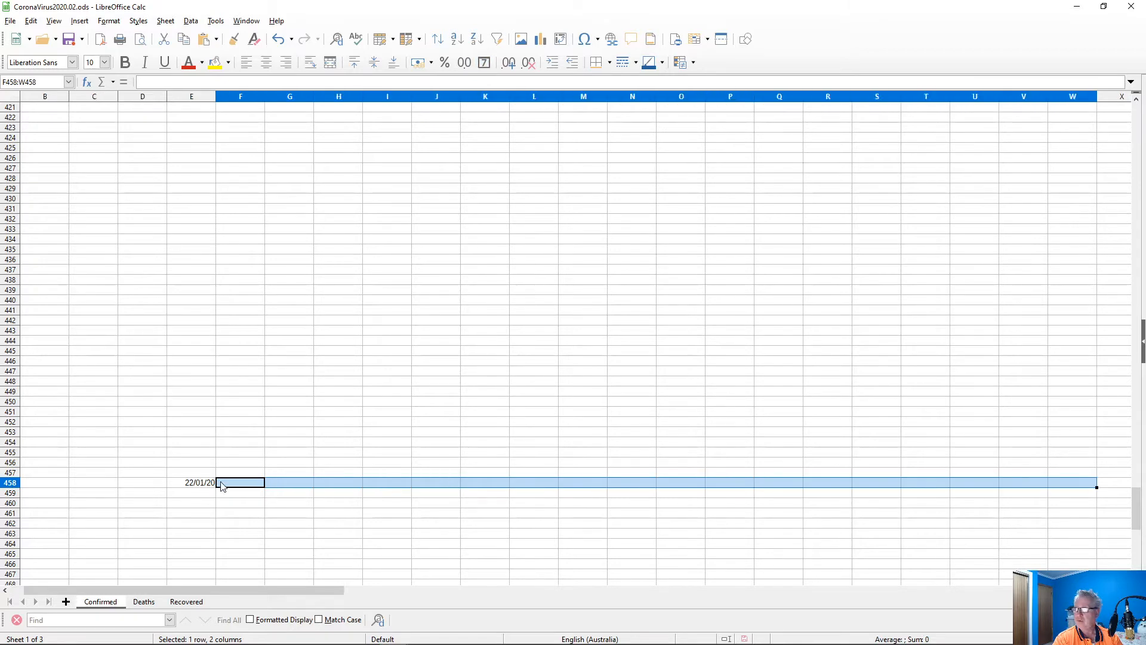
pyautogui.hotkey('shift', 'Right')
pyautogui.hotkey('shift', 'Right')
pyautogui.hotkey('shift', 'Right')
pyautogui.hotkey('shift', 'Right')
pyautogui.hotkey('shift', 'Right')
pyautogui.hotkey('shift', 'Right')
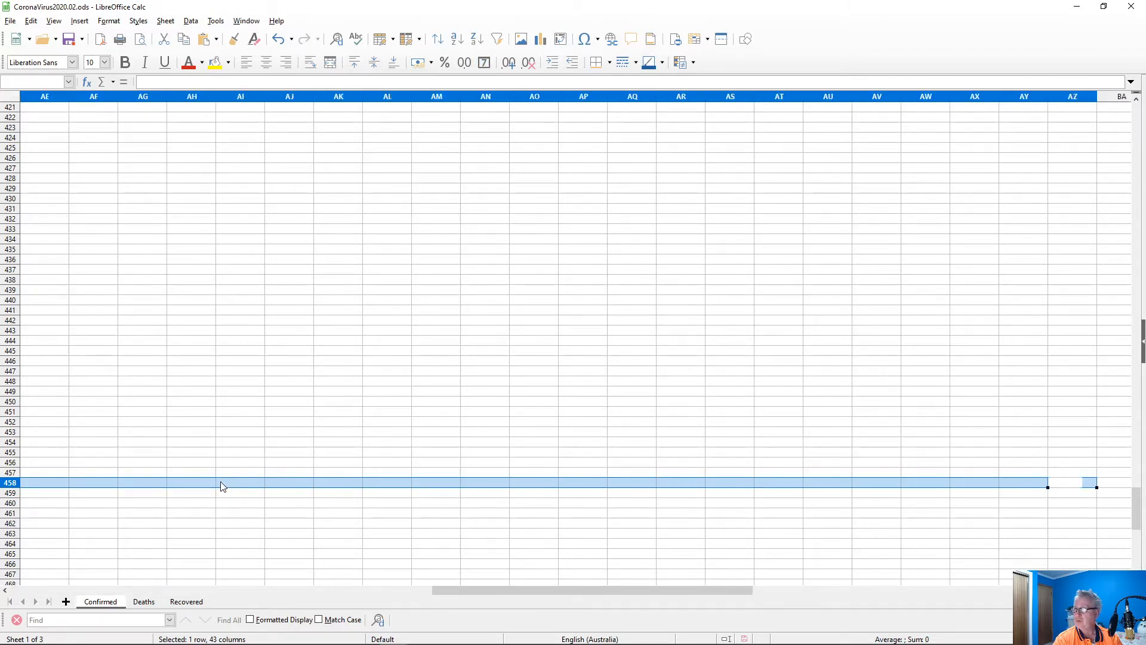
pyautogui.hotkey('ctrl', 'v')
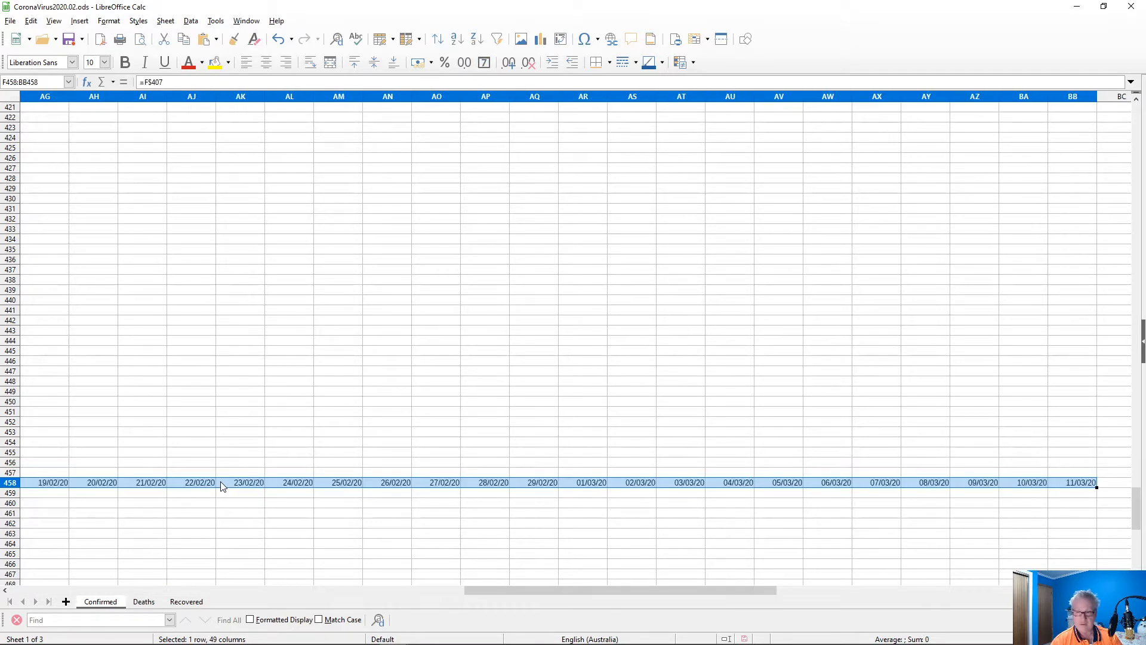
pyautogui.press('Home')
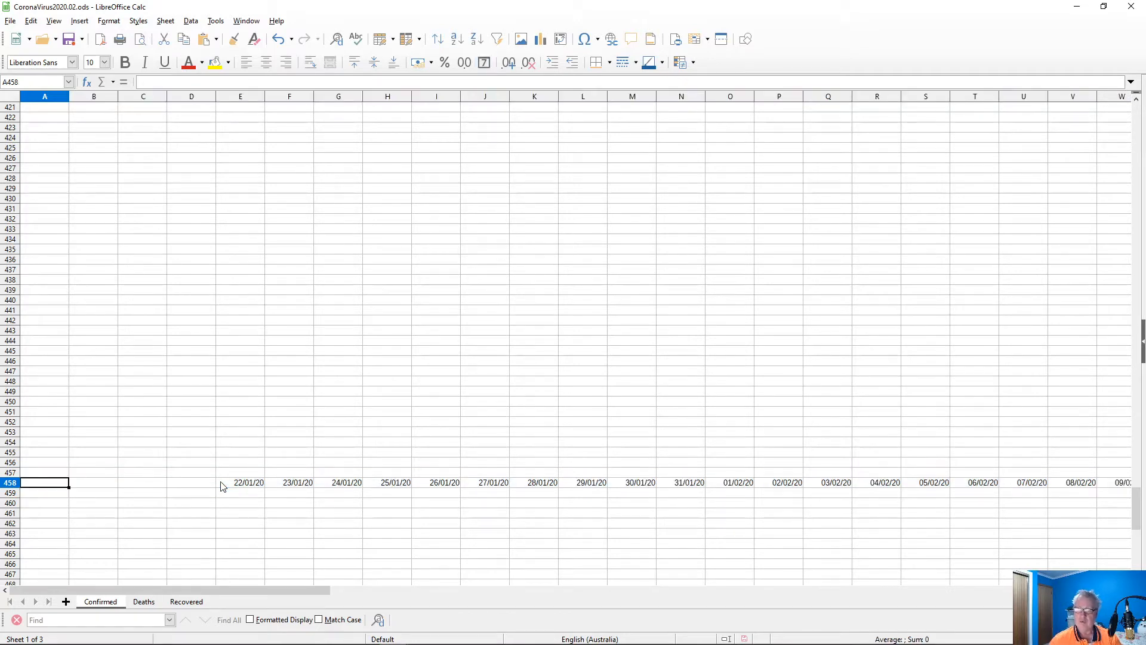
pyautogui.click(242, 488)
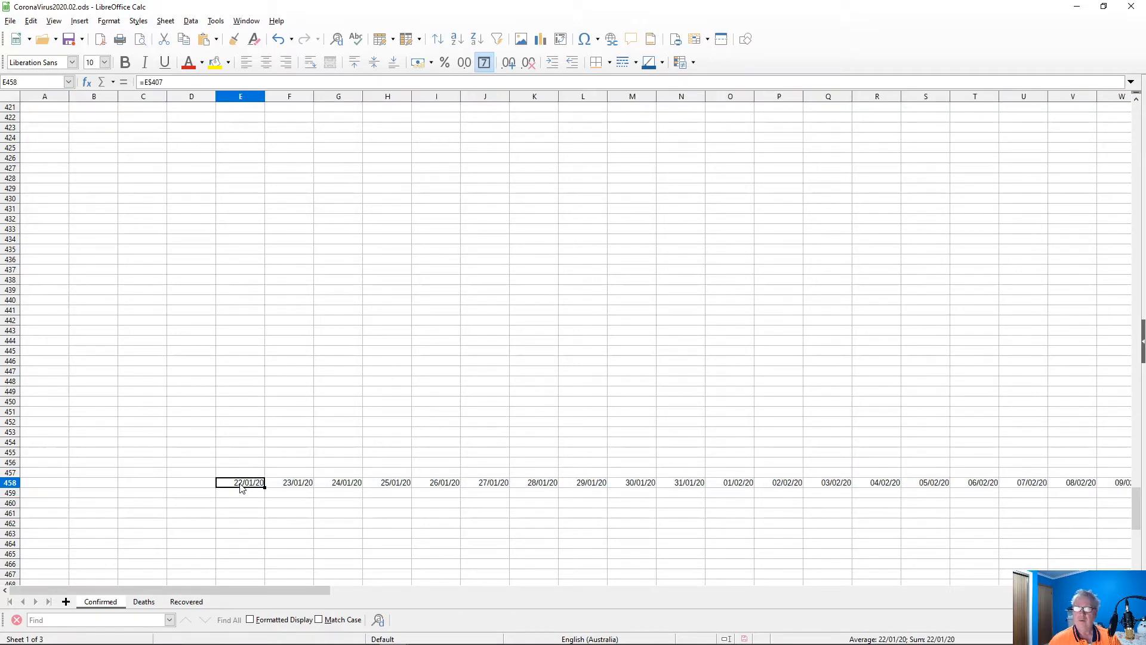
# - Change the total row label in D408 of the Confirmed sheet to "Confirmed Global"
pyautogui.scroll(11, 244, 495)
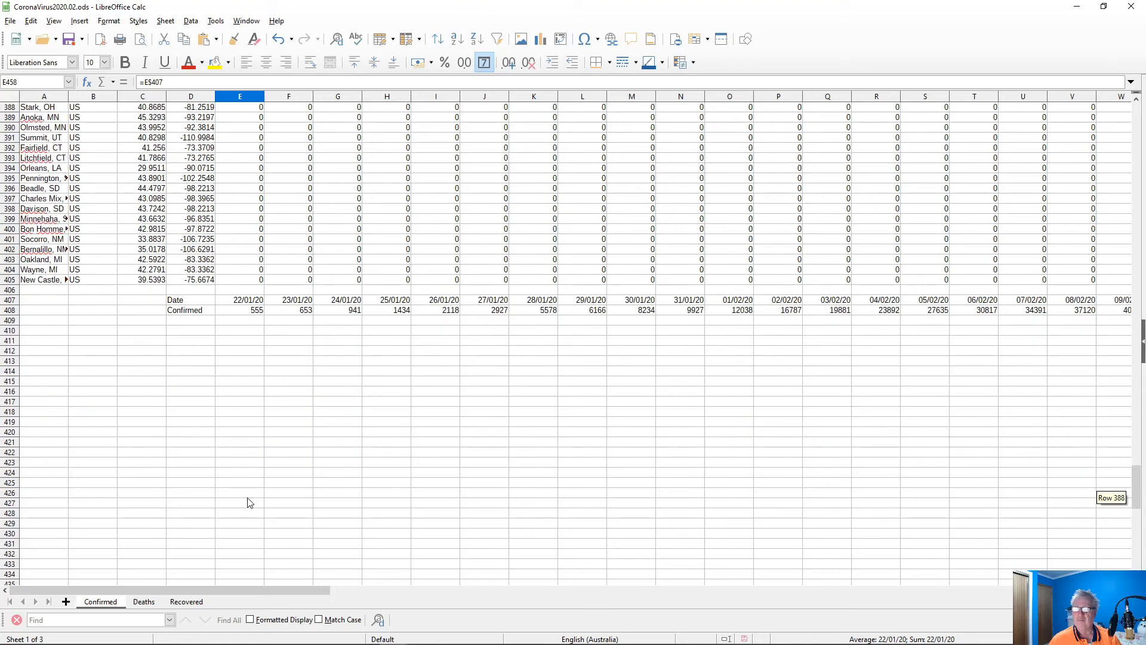
pyautogui.scroll(-1, 249, 503)
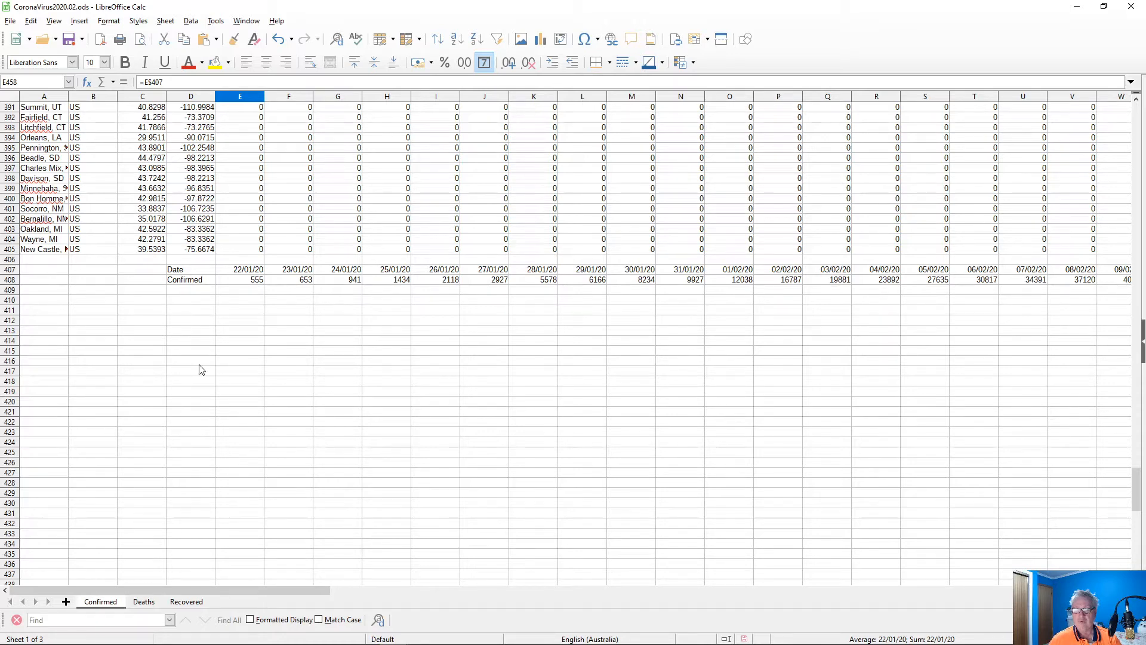
pyautogui.click(199, 281)
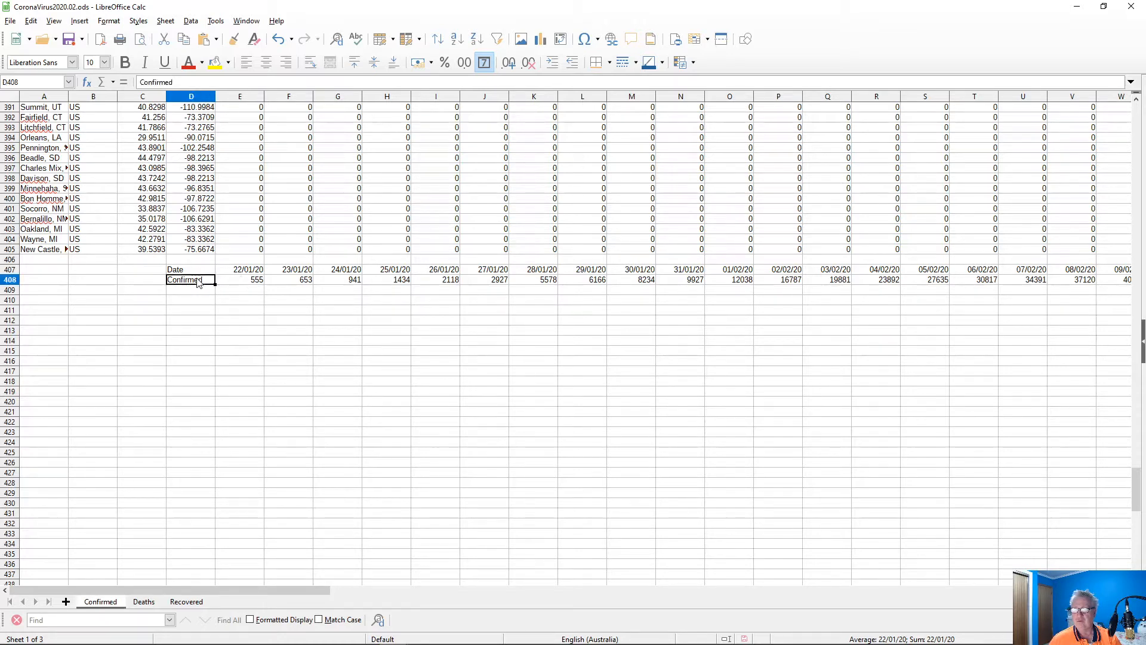
pyautogui.doubleClick(199, 281)
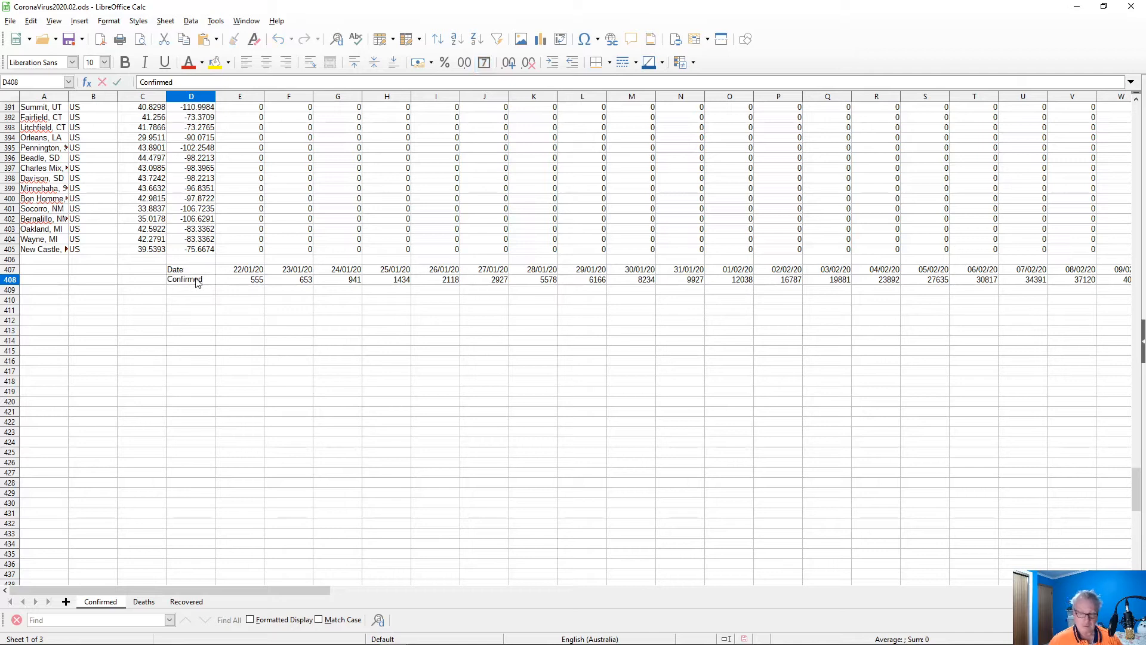
pyautogui.write('Gl')
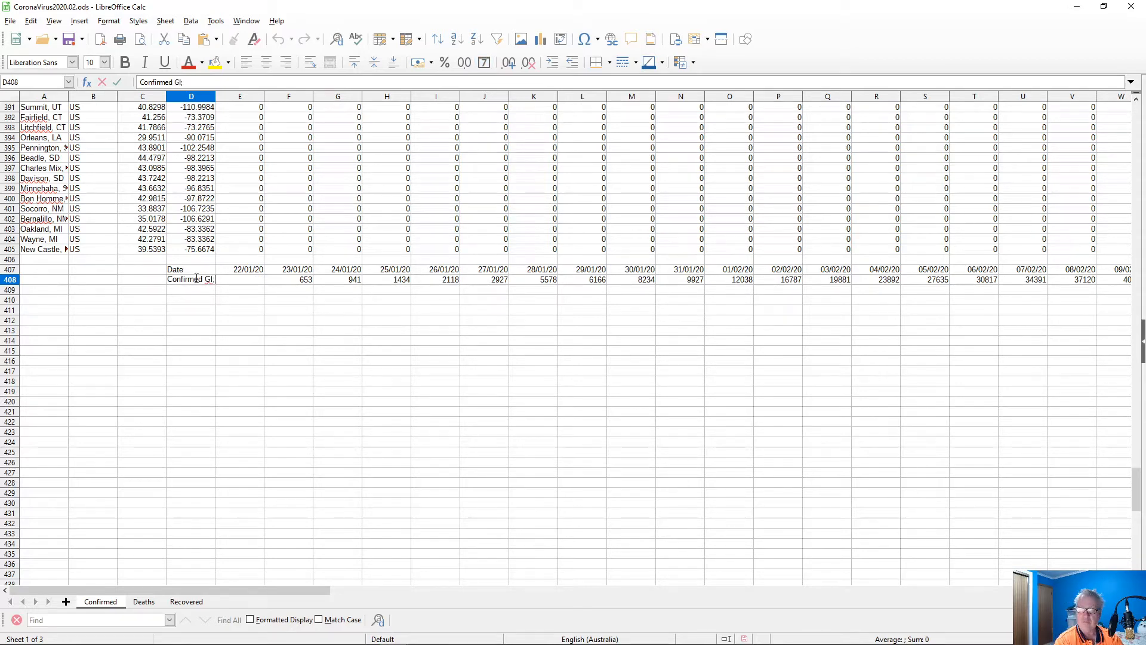
pyautogui.write('obal')
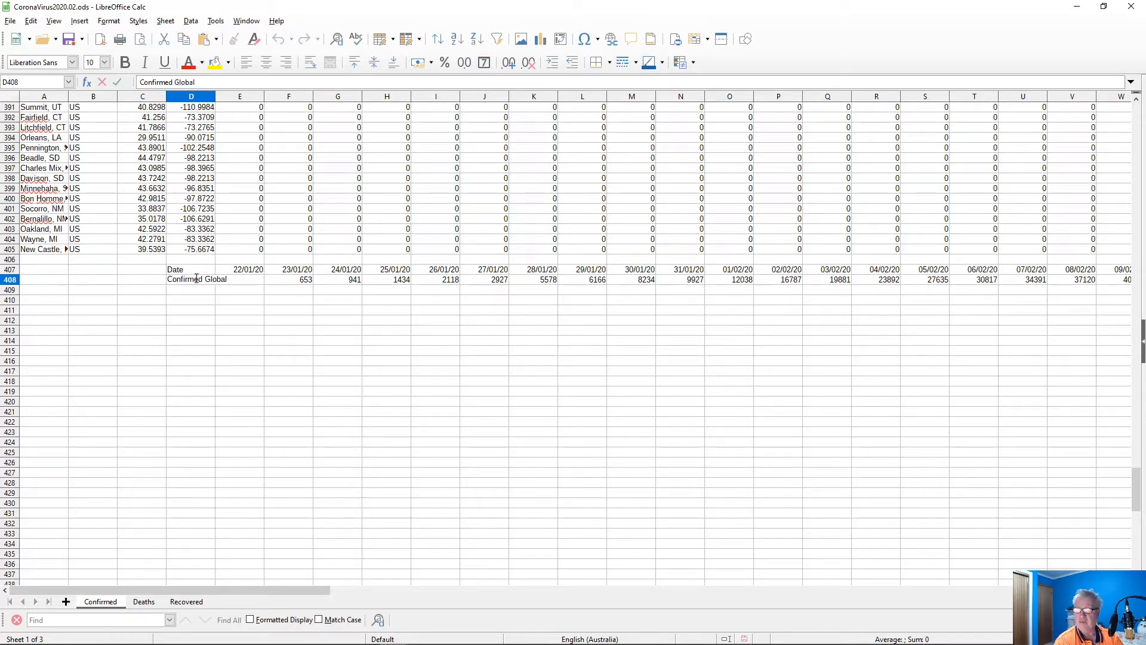
pyautogui.press('Return')
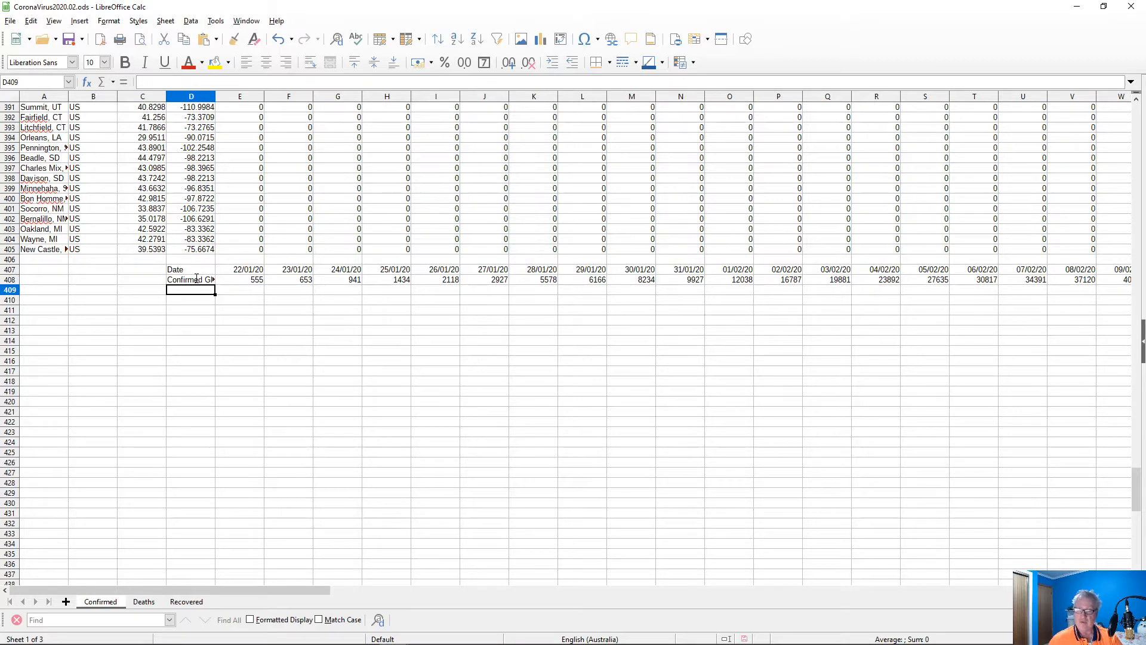
# - Replace the total row label in D408 of the Deaths sheet with "Deaths Global"
pyautogui.click(145, 601)
pyautogui.scroll(9, 203, 357)
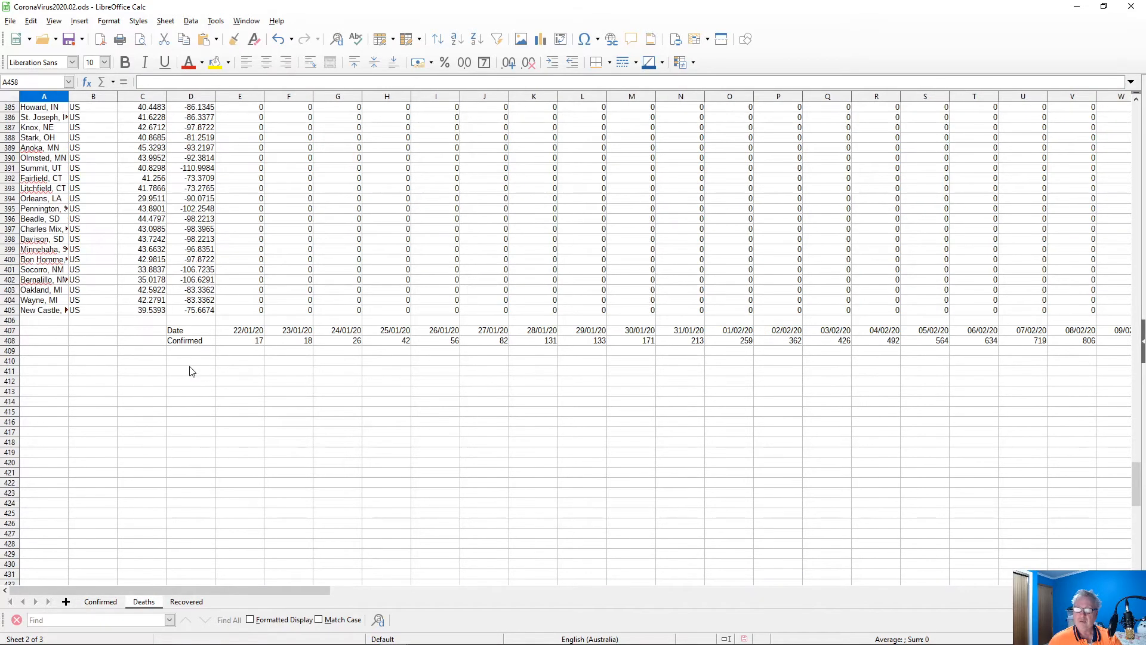
pyautogui.click(186, 341)
pyautogui.doubleClick(185, 342)
pyautogui.moveTo(210, 343); pyautogui.dragTo(137, 344)
pyautogui.write('Deaths Global')
pyautogui.press('Return')
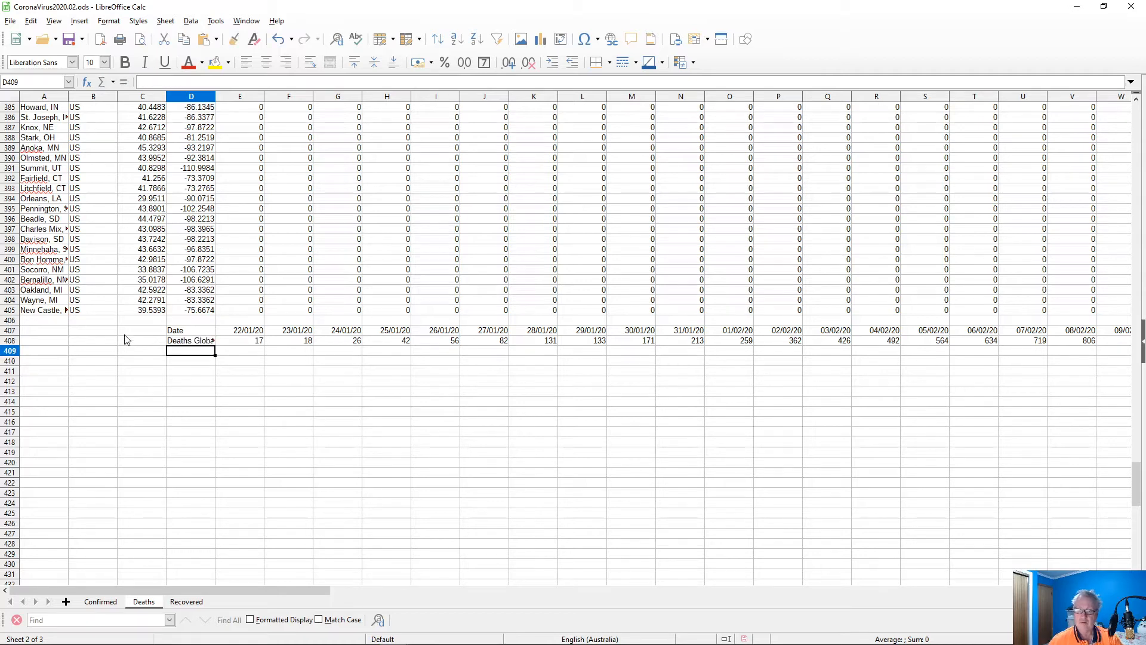
# - Replace the total row label in D408 of the Recovered sheet with "Recovered Global"
pyautogui.click(199, 604)
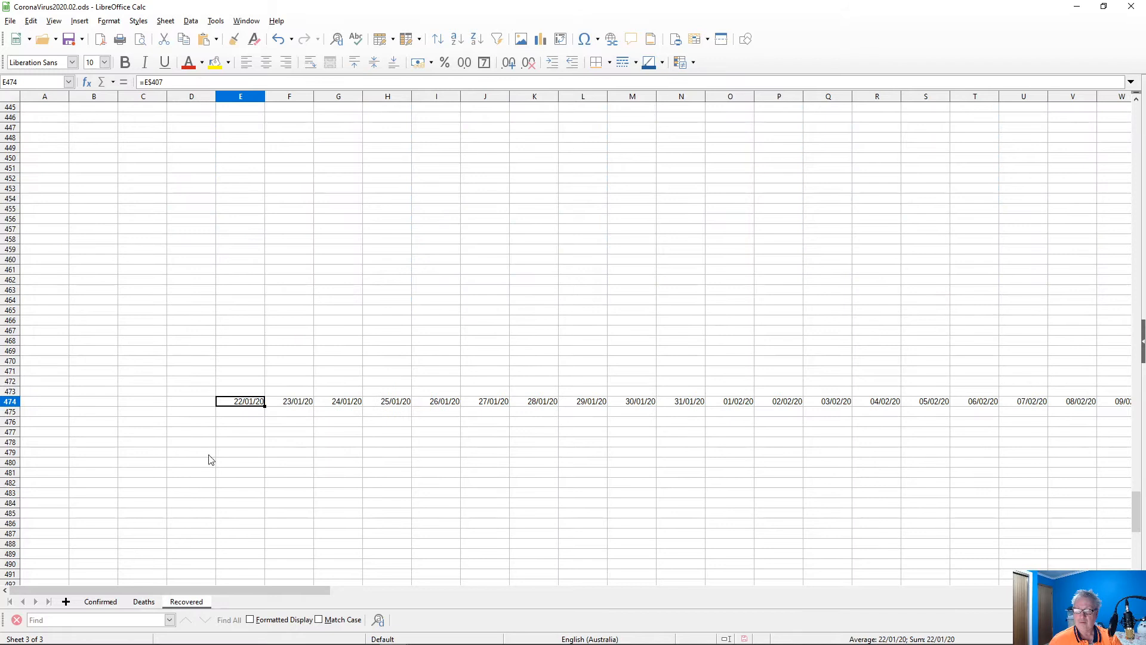
pyautogui.scroll(8, 267, 402)
pyautogui.scroll(9, 267, 402)
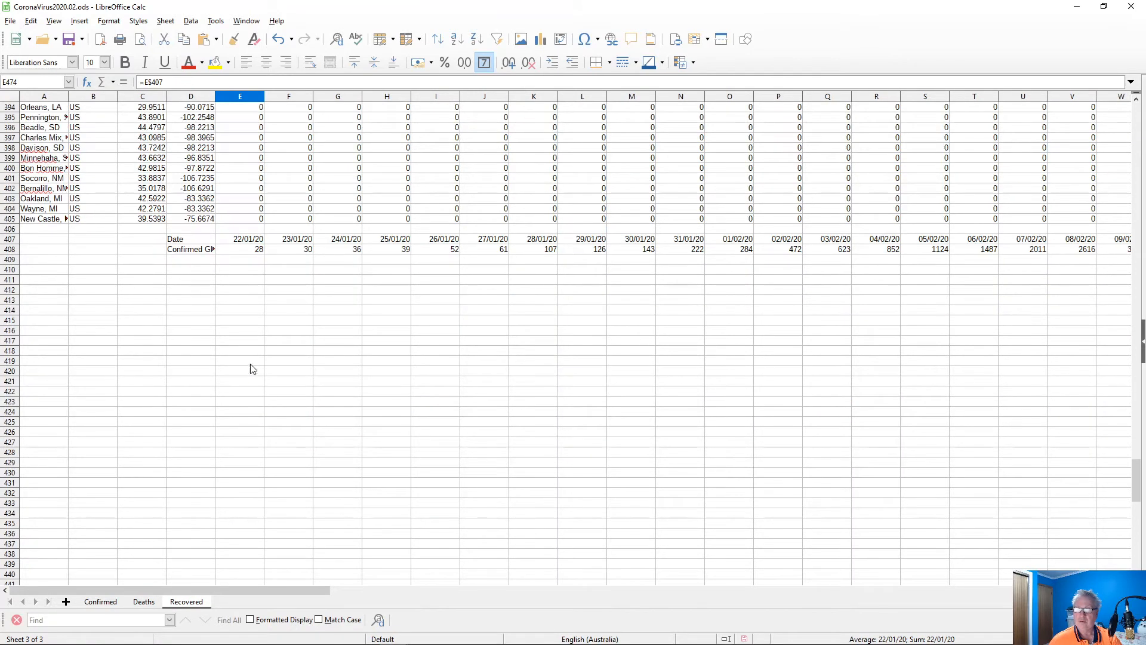
pyautogui.click(191, 250)
pyautogui.write('Recov')
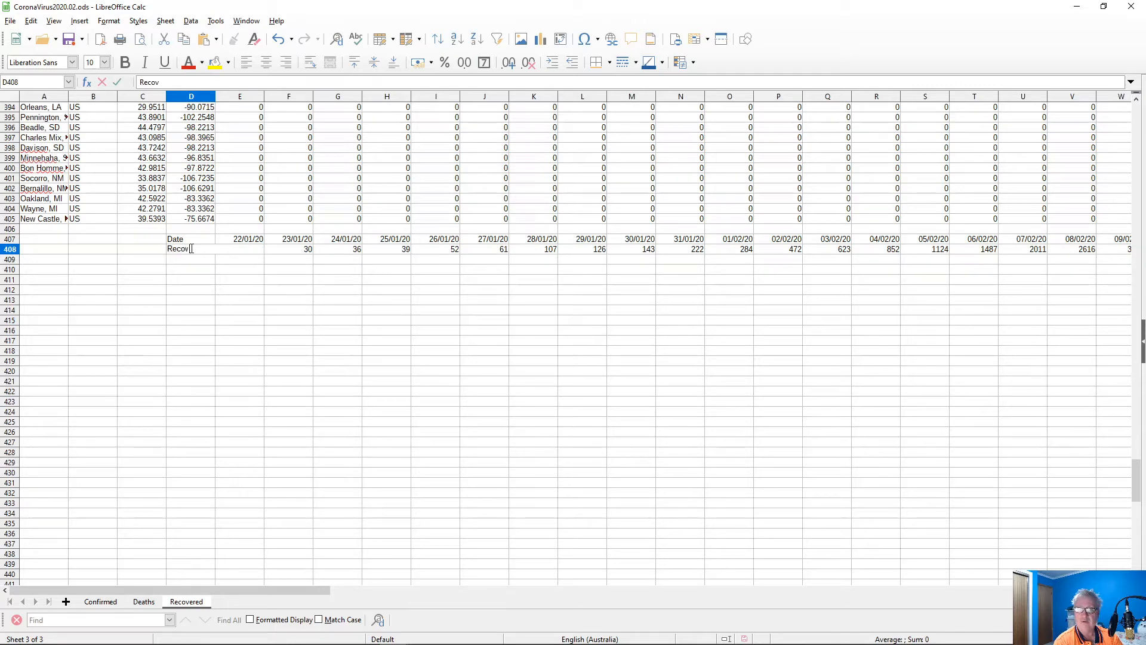
pyautogui.write('ered Global')
pyautogui.press('Return')
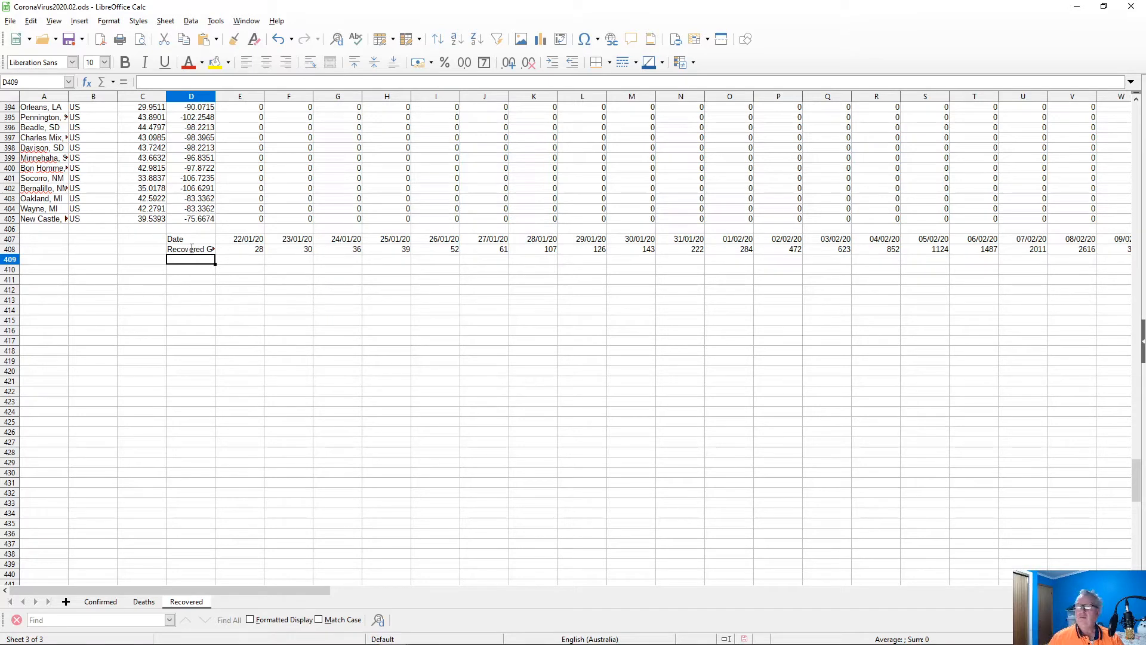
pyautogui.scroll(-5, 228, 420)
pyautogui.scroll(3, 227, 419)
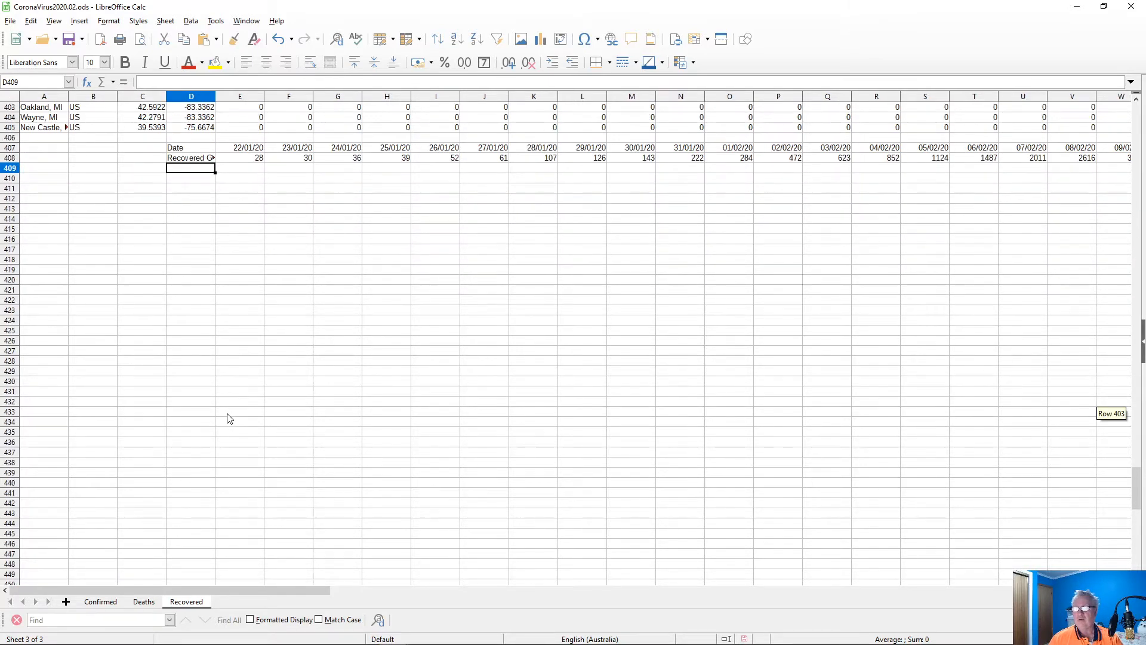
pyautogui.scroll(-1, 227, 419)
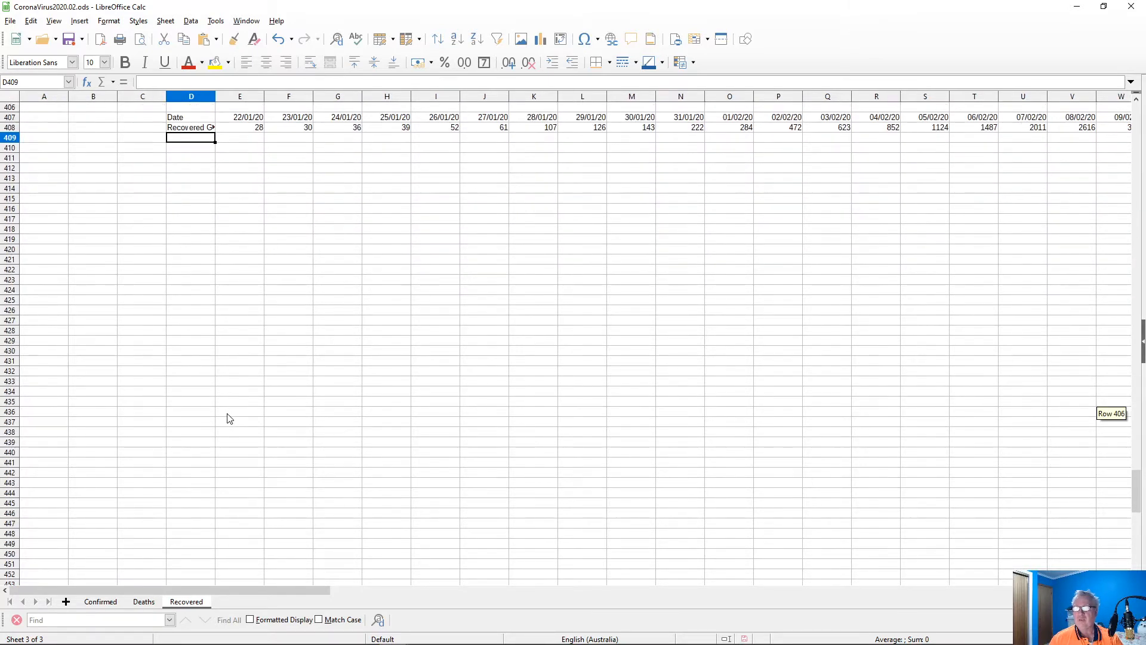
# - Insert a line chart of the Points and Lines type from the date and total rows D407:BB408 of the Confirmed sheet
pyautogui.click(100, 601)
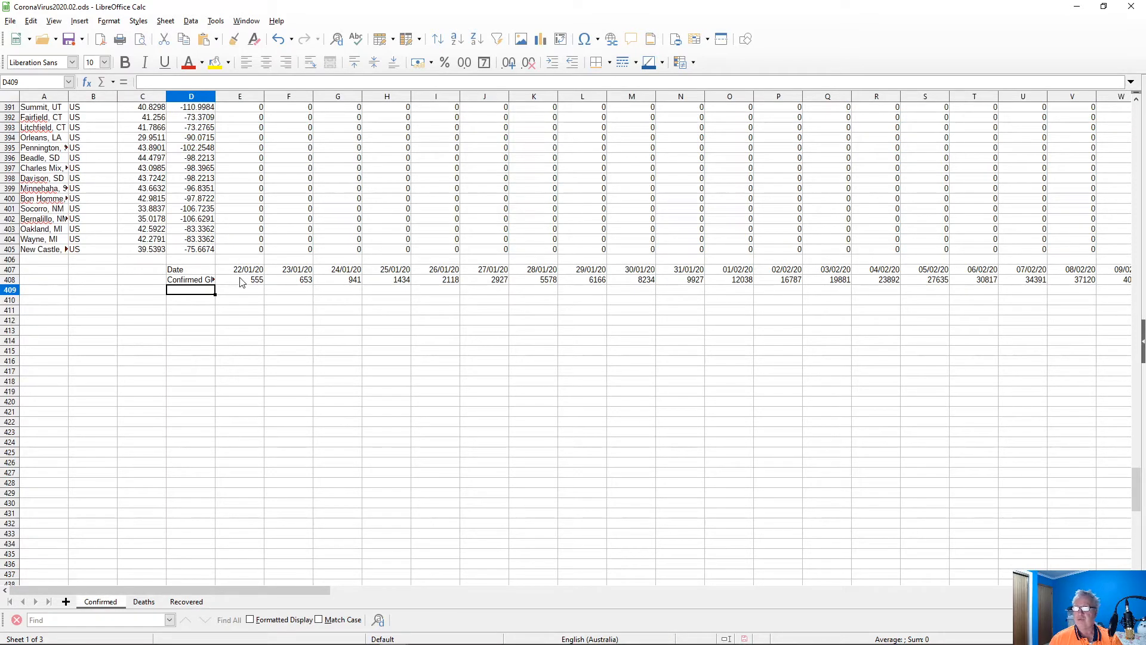
pyautogui.moveTo(242, 270); pyautogui.dragTo(384, 284)
pyautogui.hotkey('ctrl', 'shift', 'Right')
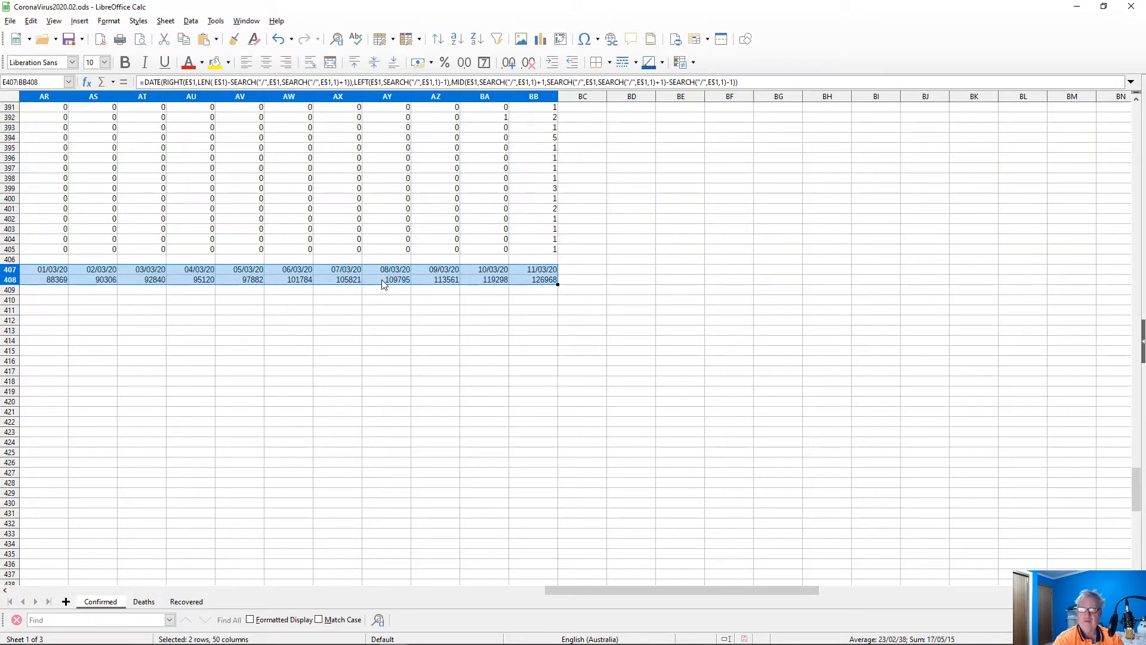
pyautogui.press('Home')
pyautogui.press('Right')
pyautogui.press('Right')
pyautogui.press('Right')
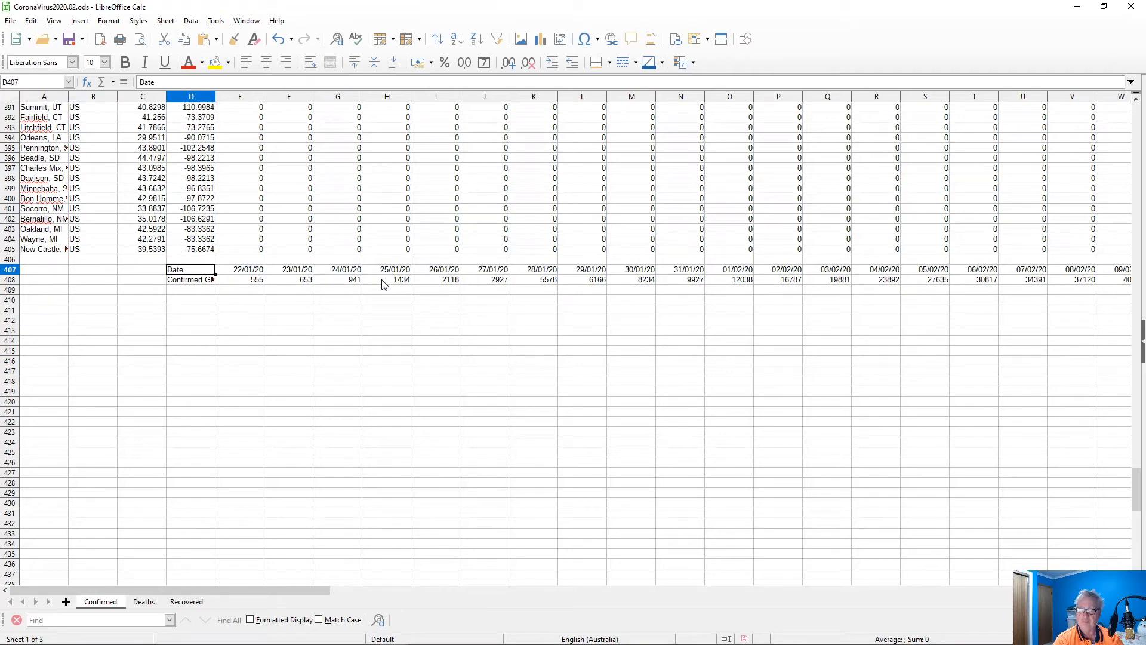
pyautogui.hotkey('shift', 'Down')
pyautogui.hotkey('ctrl', 'shift', 'Right')
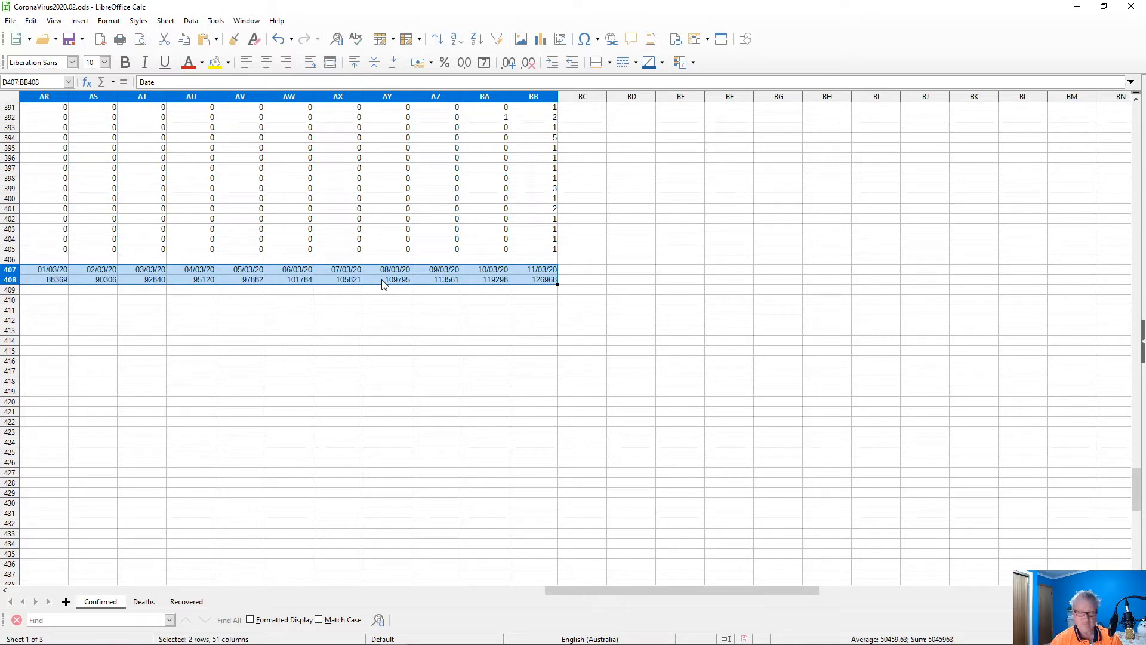
pyautogui.moveTo(602, 591); pyautogui.dragTo(95, 588)
pyautogui.scroll(-1, 203, 503)
pyautogui.scroll(-4, 203, 503)
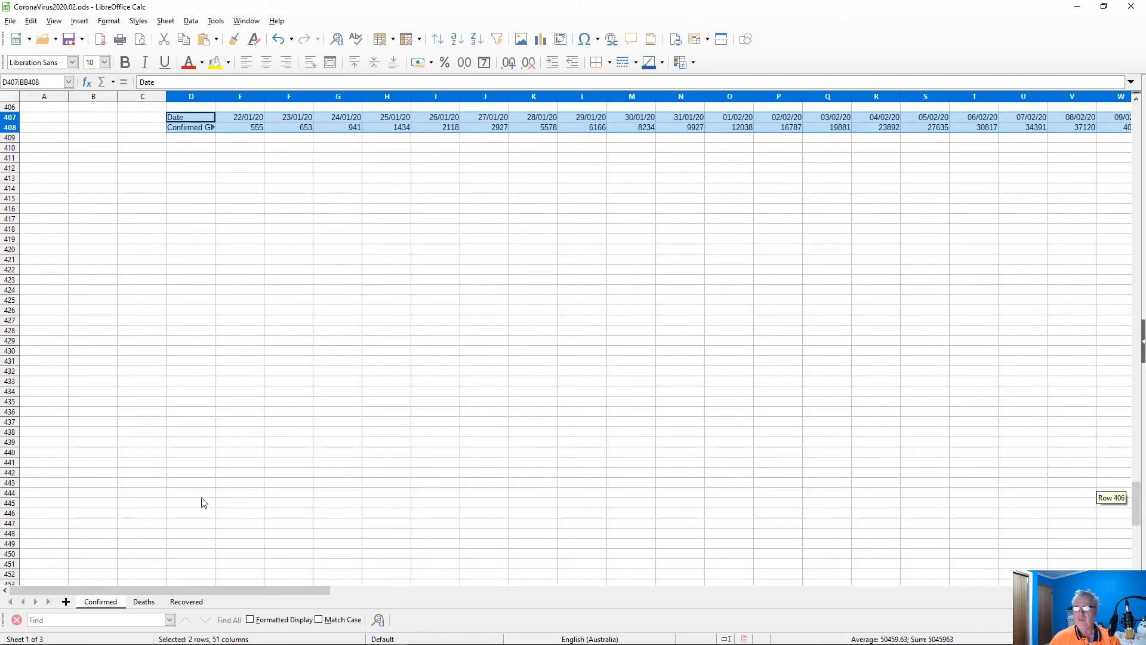
pyautogui.moveTo(196, 589); pyautogui.dragTo(238, 581)
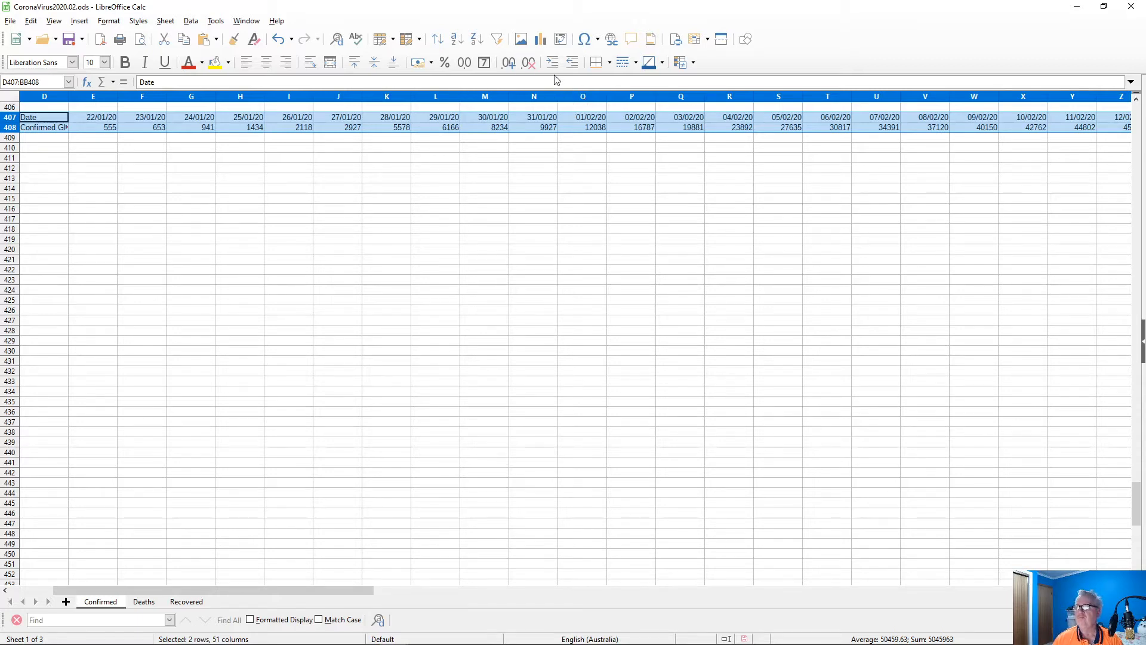
pyautogui.click(540, 40)
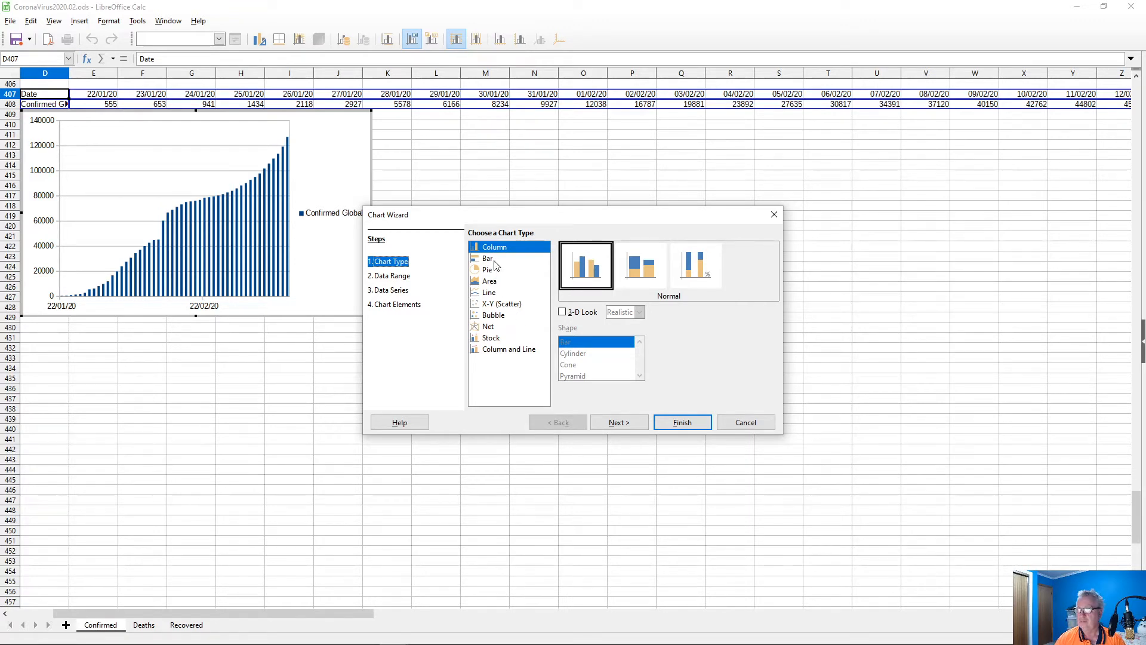
pyautogui.click(494, 293)
pyautogui.click(639, 269)
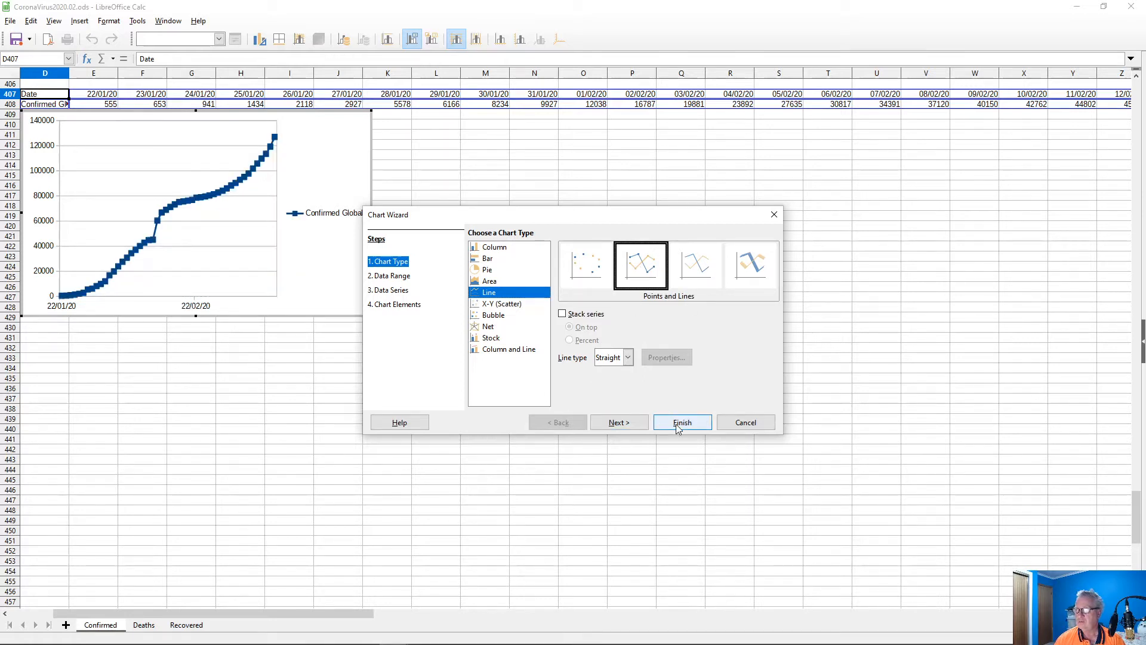
# - Title the chart "Confirmed Infections Global" and copy the Johns Hopkins dashboard's web address from the browser into its subtitle
pyautogui.click(395, 310)
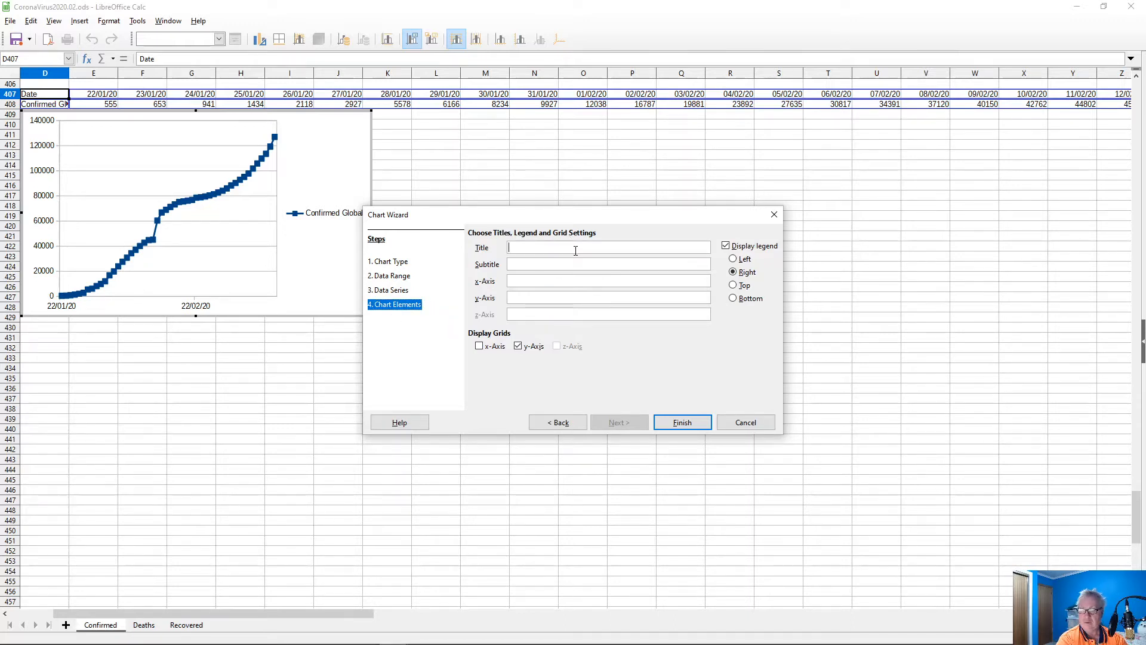
pyautogui.write('Confirmed Infections Global')
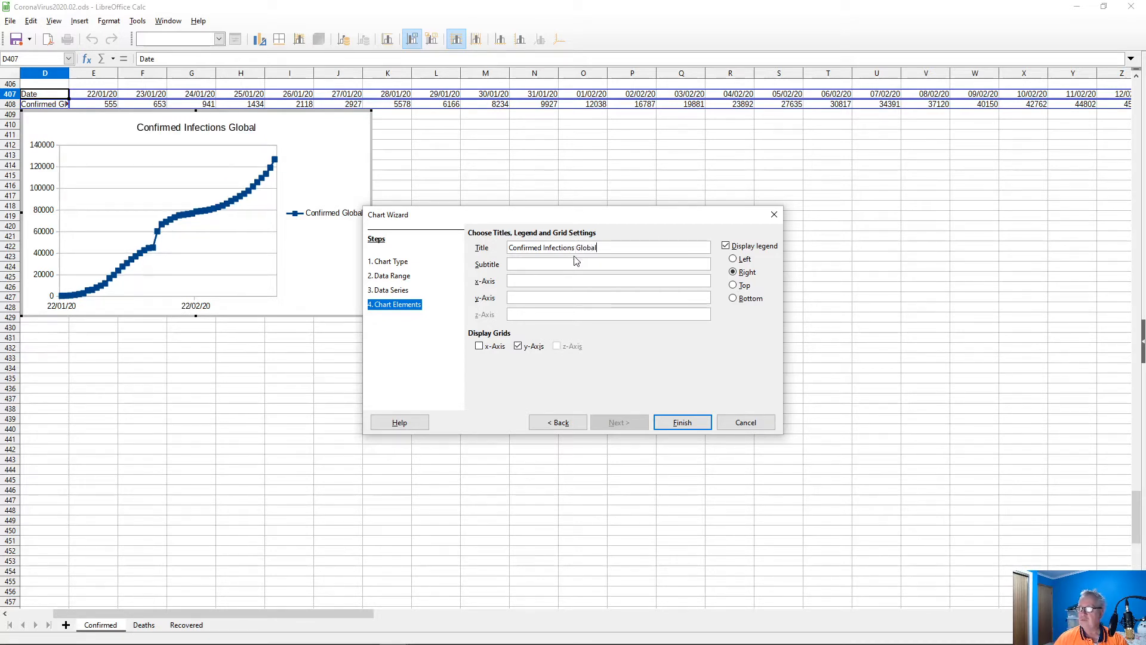
pyautogui.hotkey('alt', 'Tab')
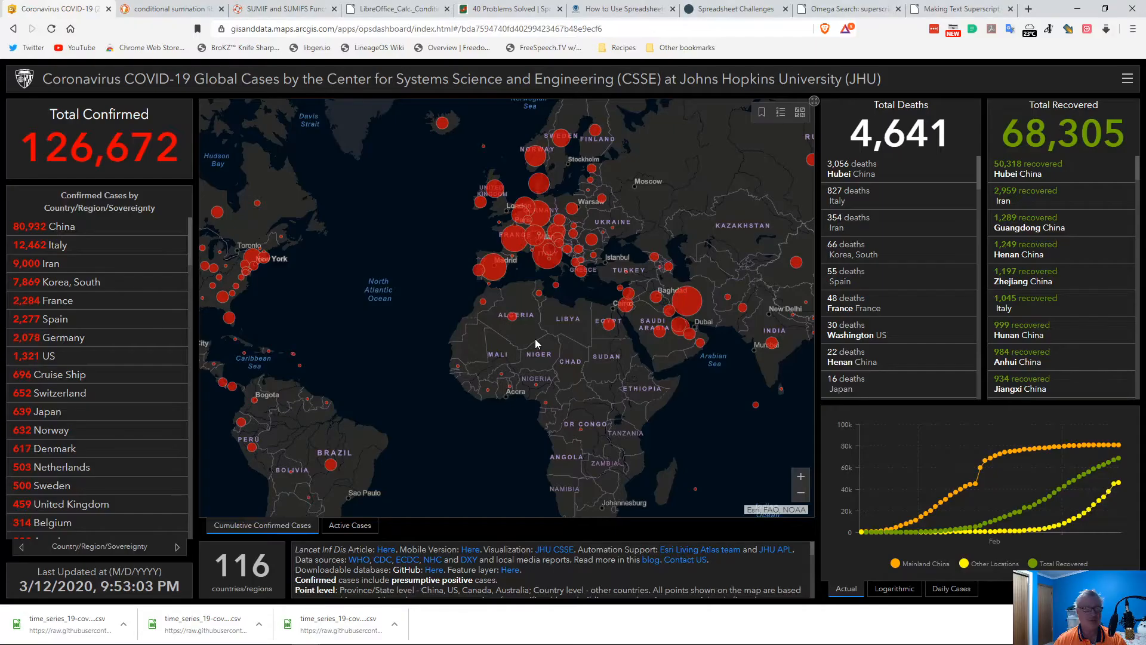
pyautogui.rightClick(372, 33)
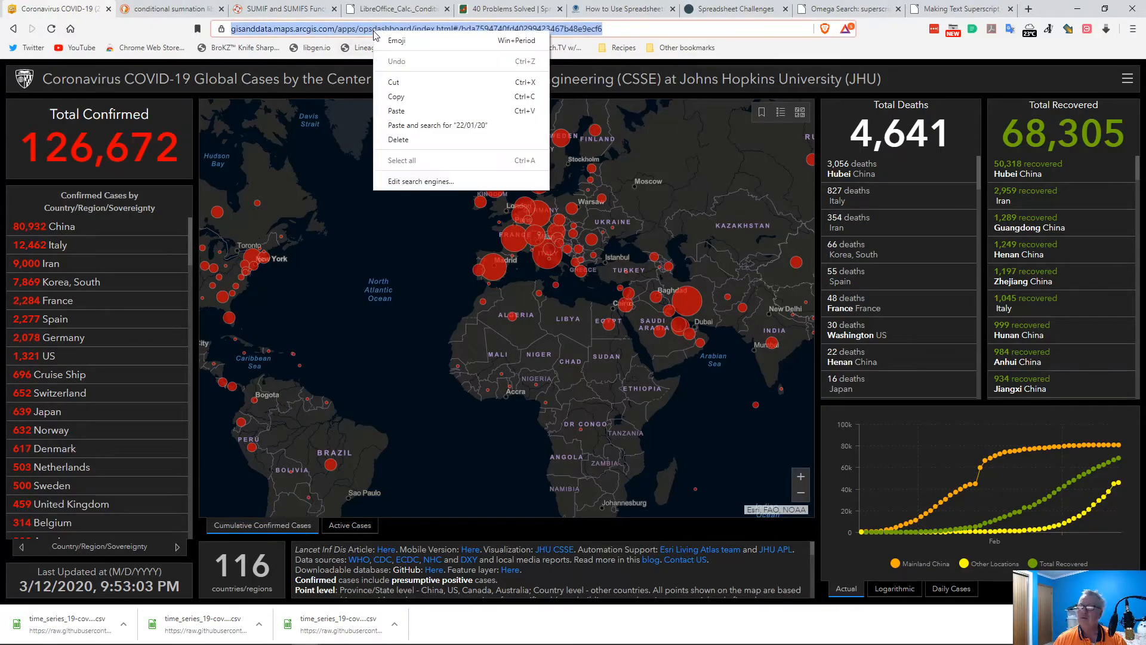
pyautogui.click(397, 97)
pyautogui.hotkey('alt', 'Tab')
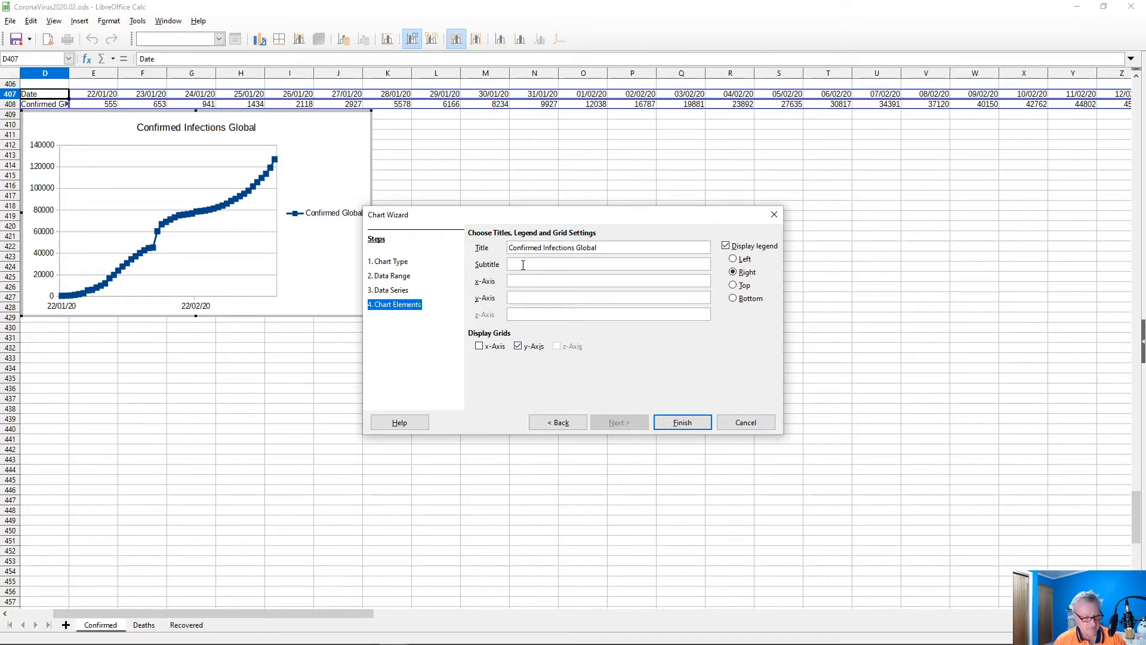
pyautogui.hotkey('ctrl', 'v')
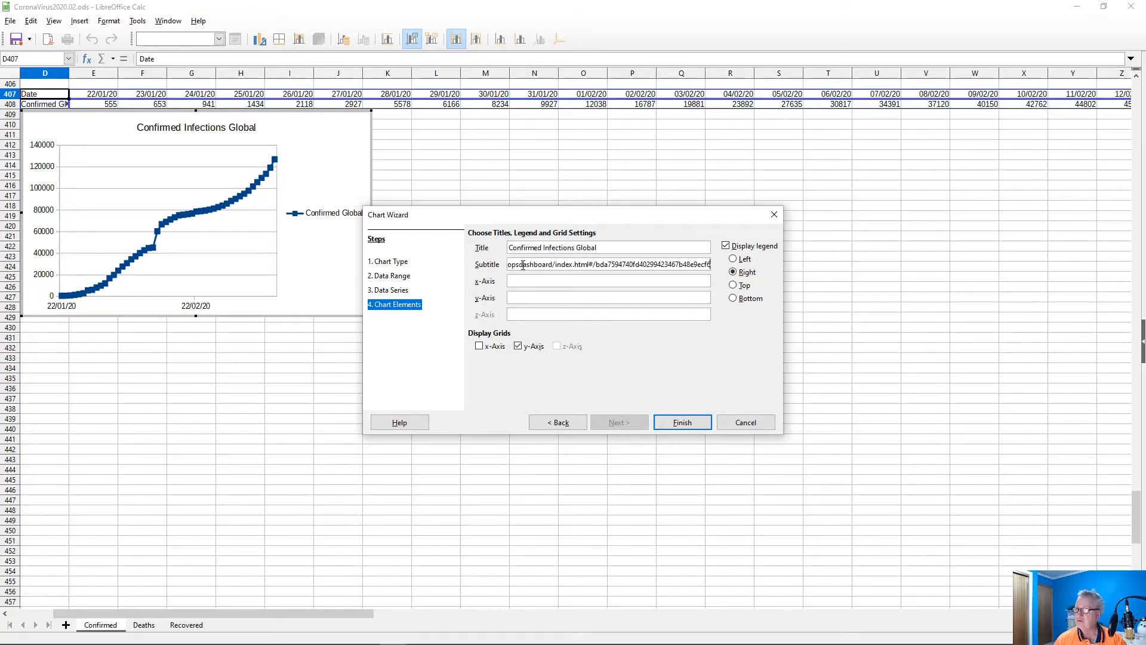
# - Label the chart's x-axis "Date" and y-axis "Confirmed", and finish the chart
pyautogui.click(533, 281)
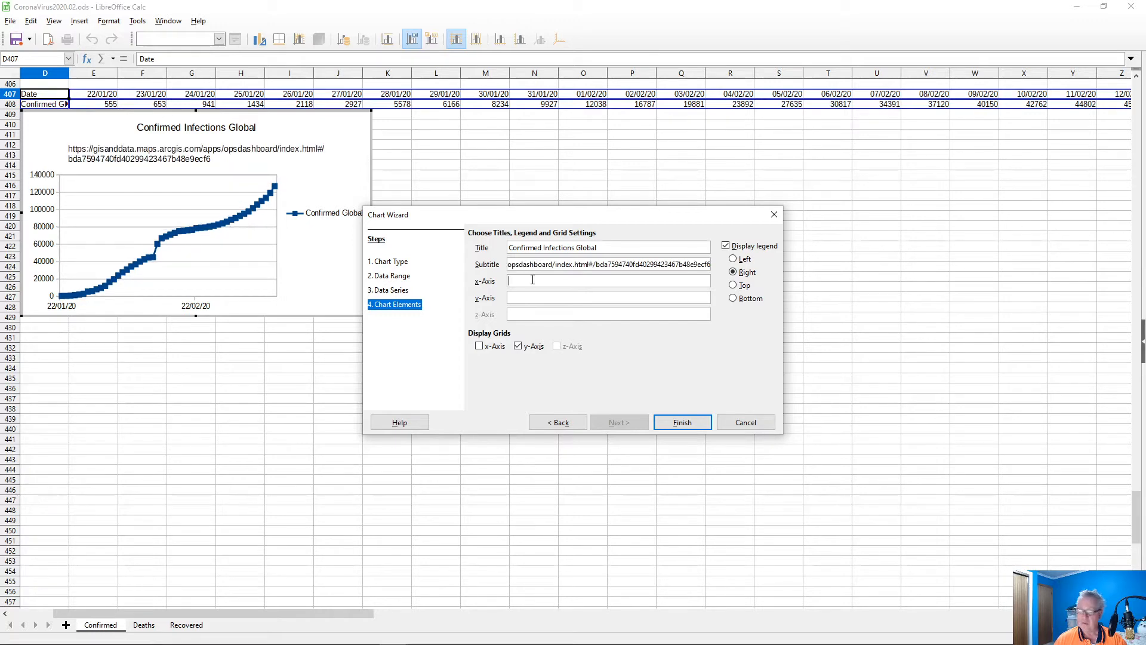
pyautogui.write('Date')
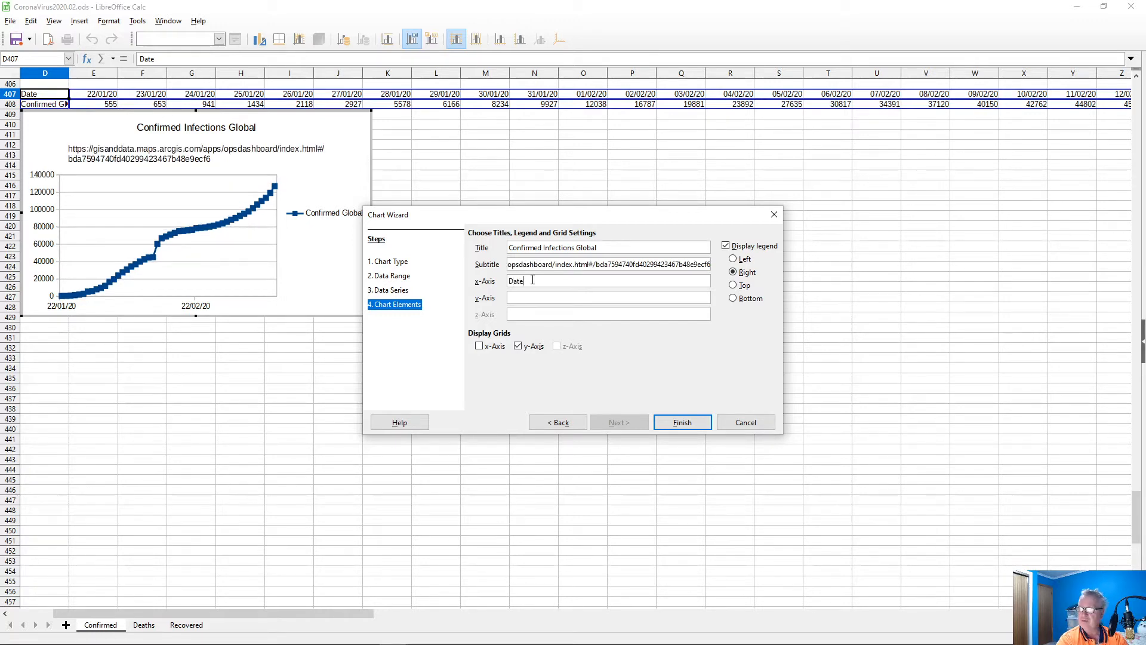
pyautogui.press('Tab')
pyautogui.write('C')
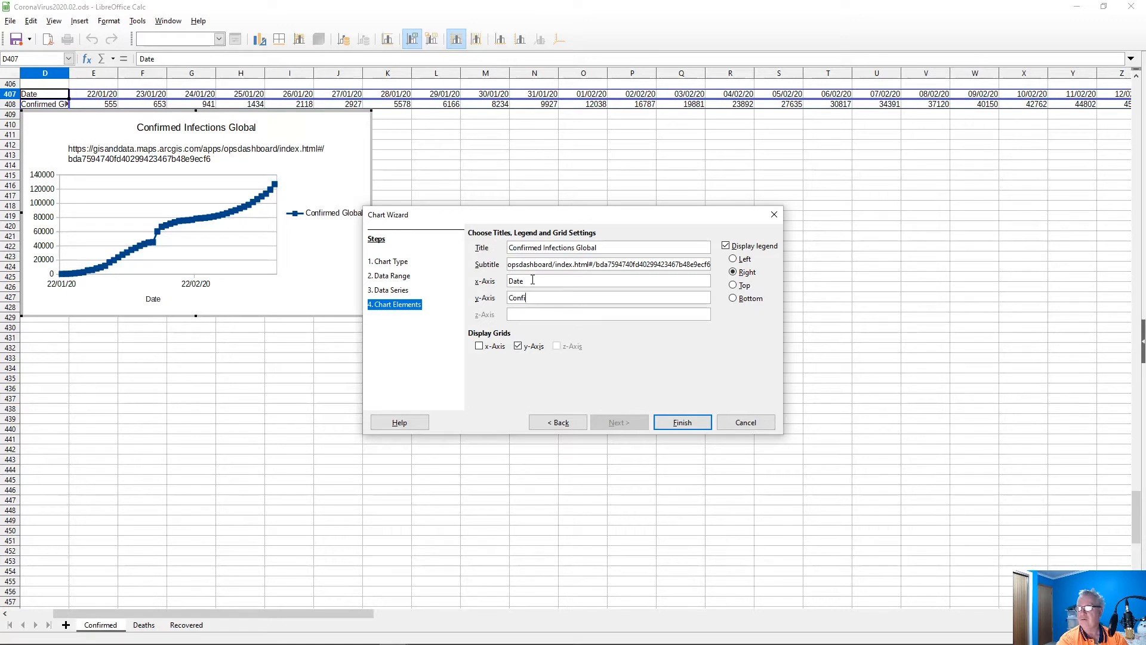
pyautogui.write('onfirmed')
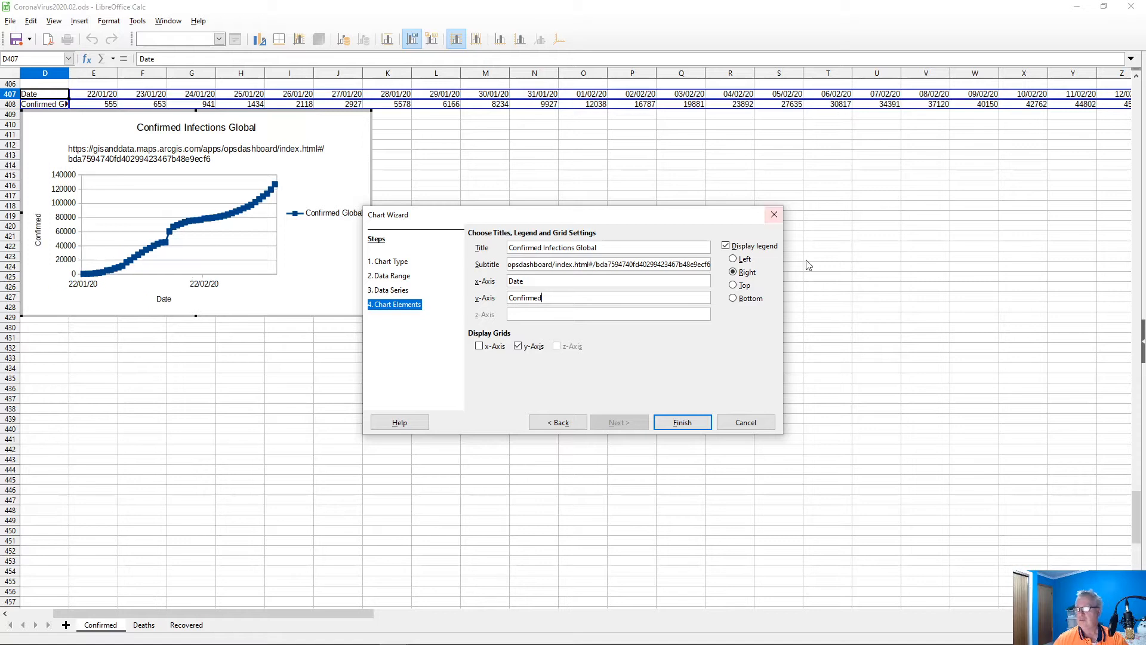
pyautogui.click(682, 423)
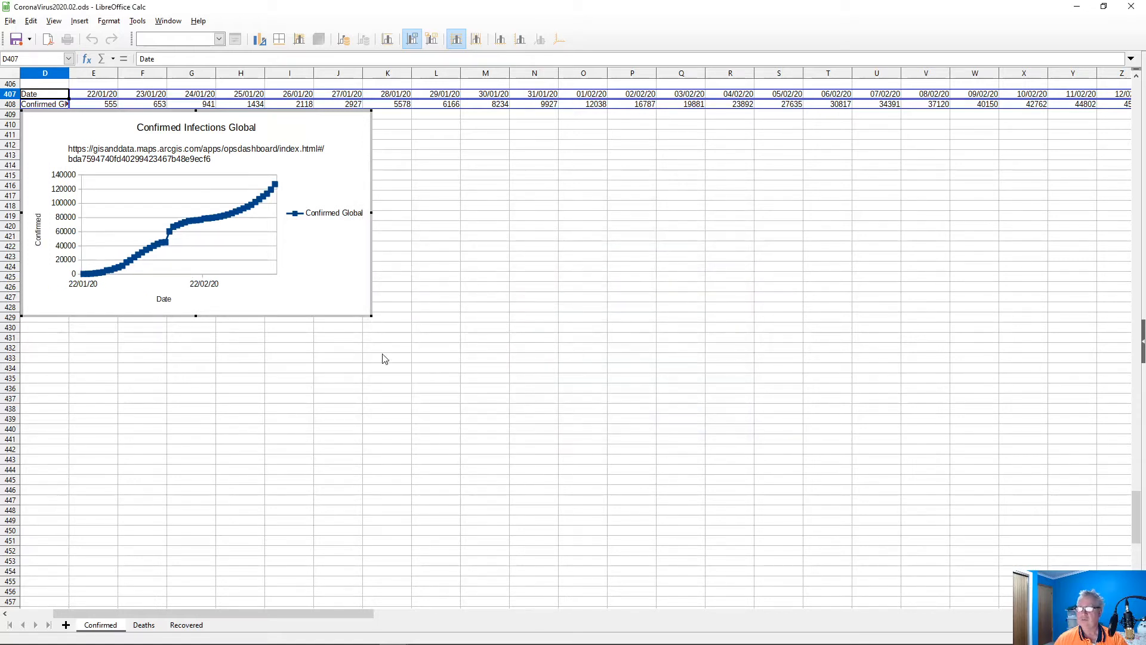
# - Enlarge the Confirmed Infections Global chart to span about columns D to Z, down to row 457
pyautogui.scroll(-1, 475, 328)
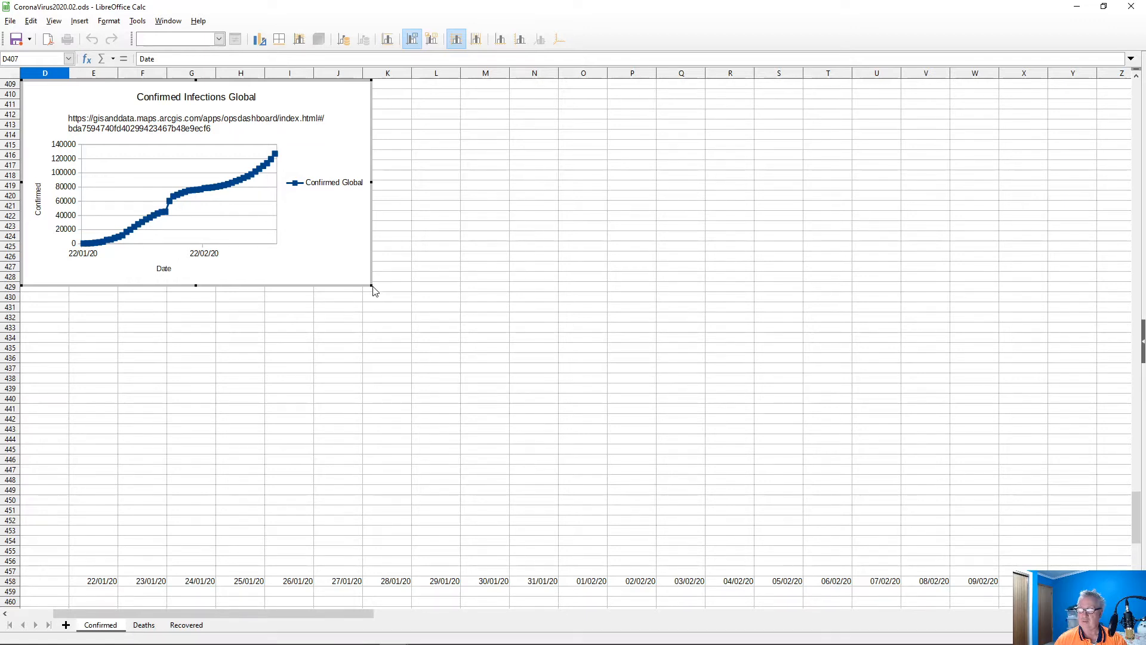
pyautogui.moveTo(372, 286); pyautogui.dragTo(1117, 572)
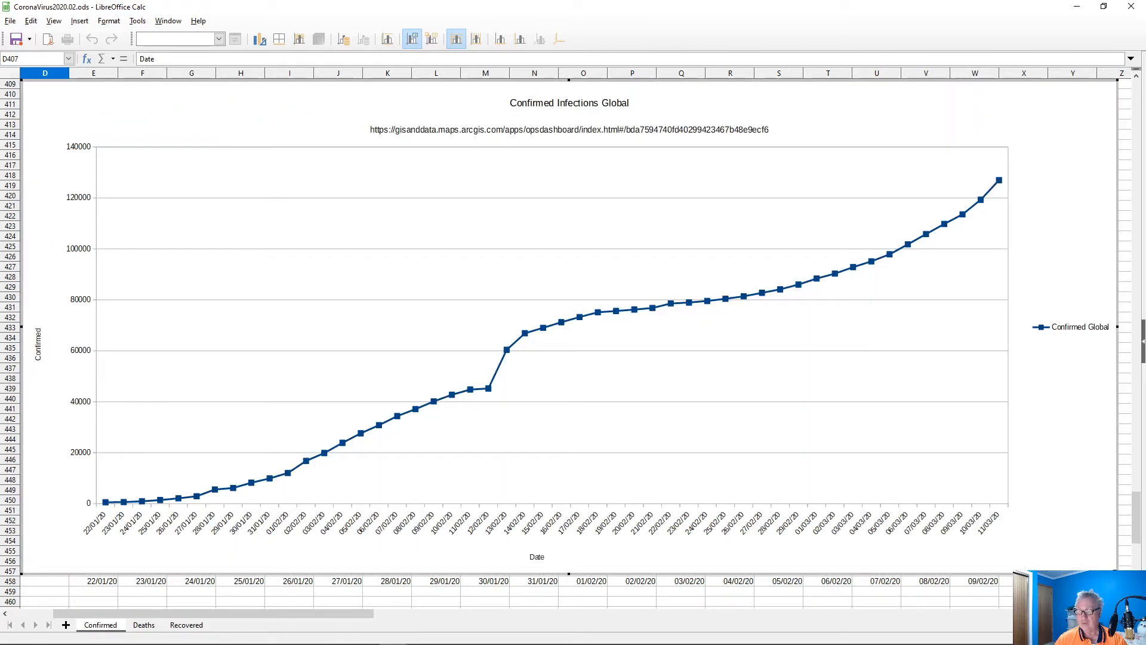
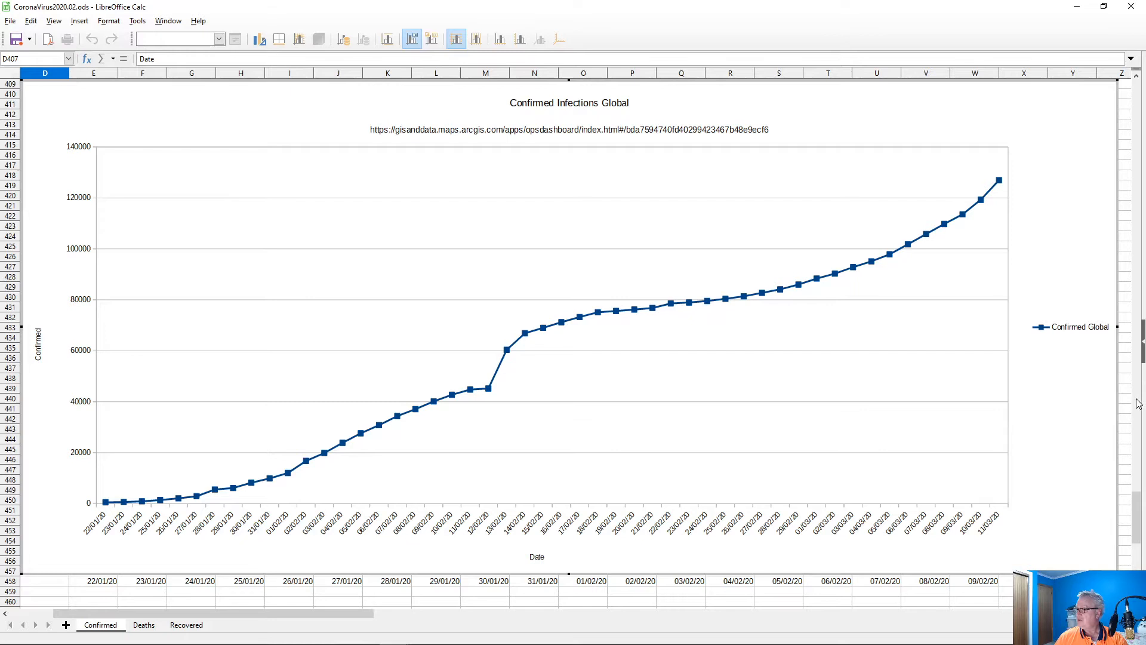
# - Insert five rows above the linked date row 458 of the Confirmed sheet, just below the chart
pyautogui.moveTo(1135, 510); pyautogui.dragTo(1135, 515)
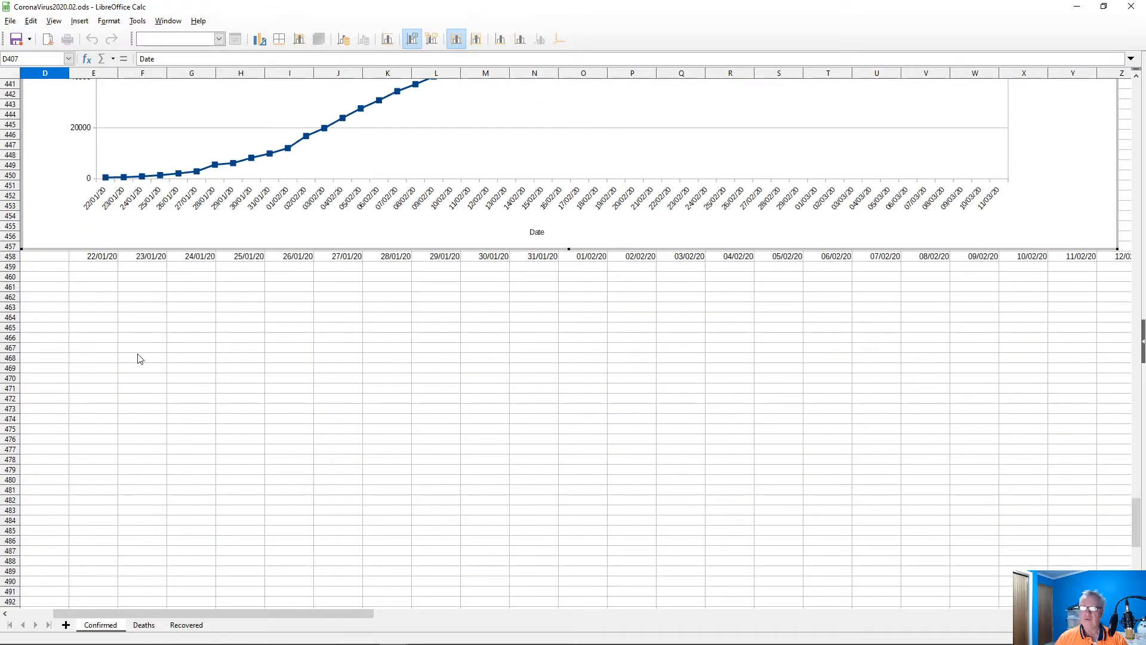
pyautogui.click(12, 261)
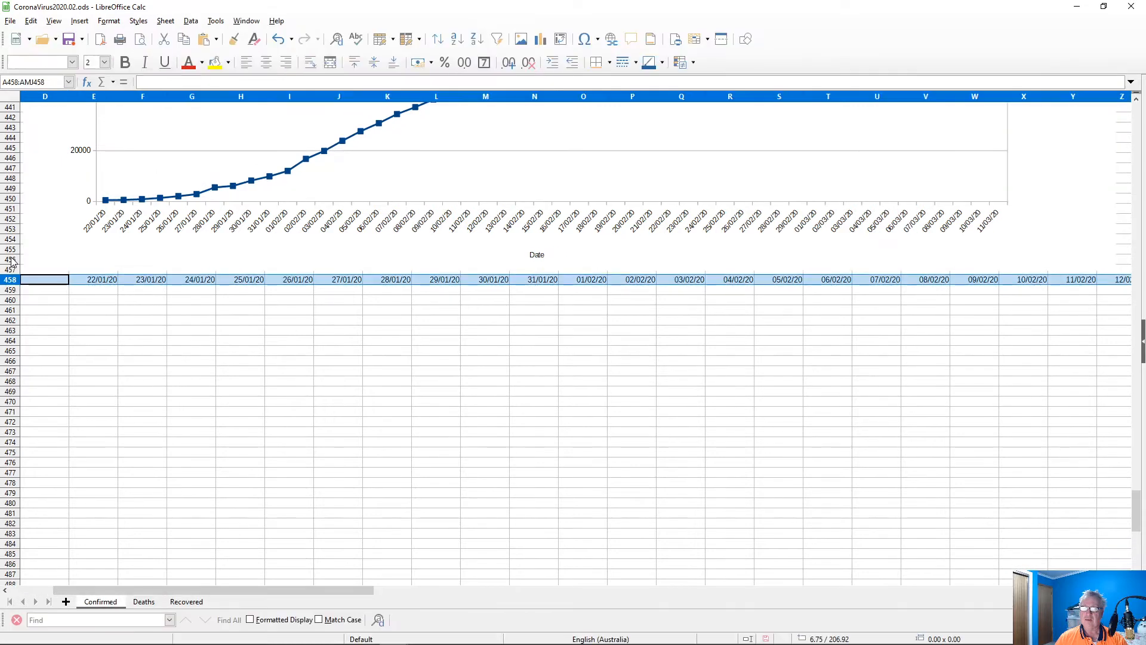
pyautogui.moveTo(10, 279); pyautogui.dragTo(11, 320)
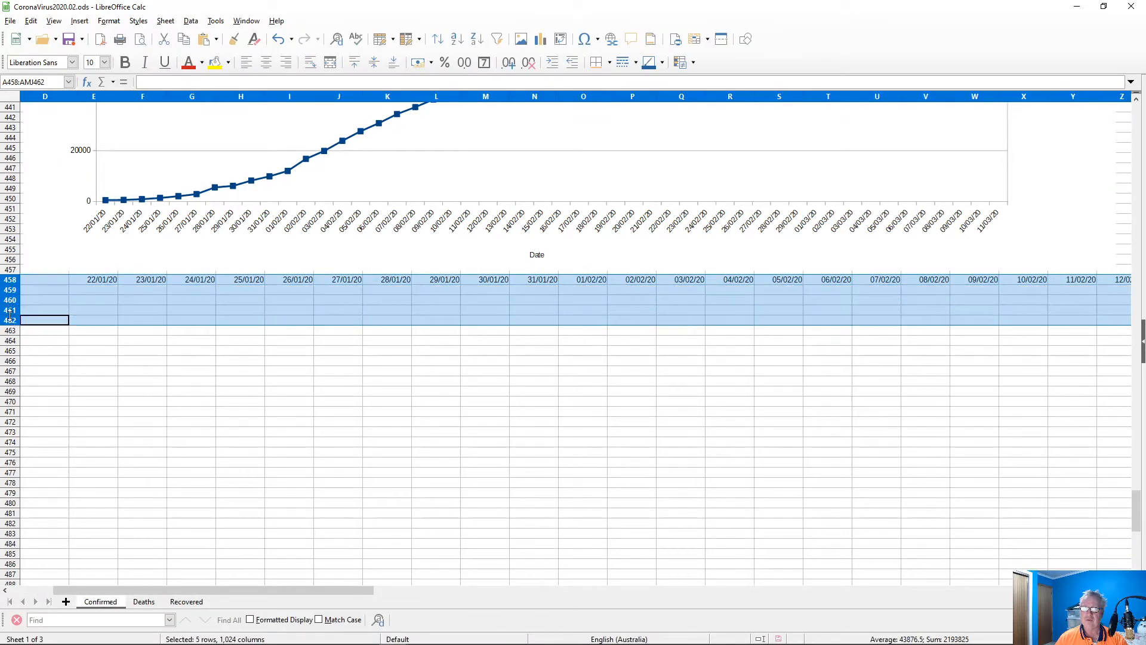
pyautogui.rightClick(12, 299)
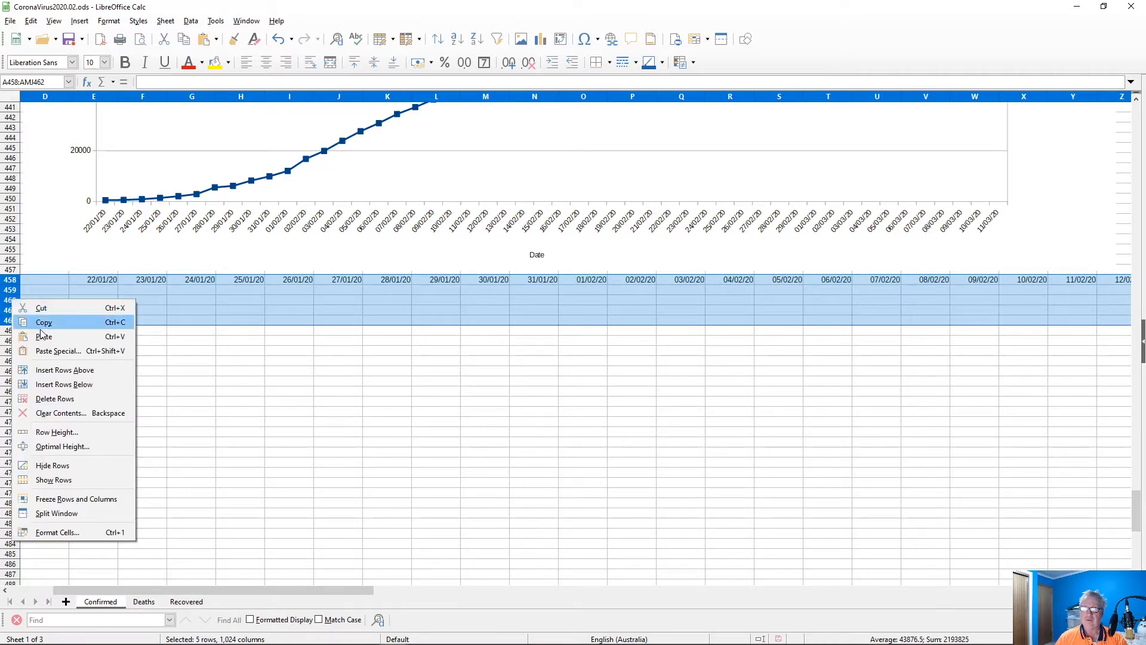
pyautogui.click(40, 370)
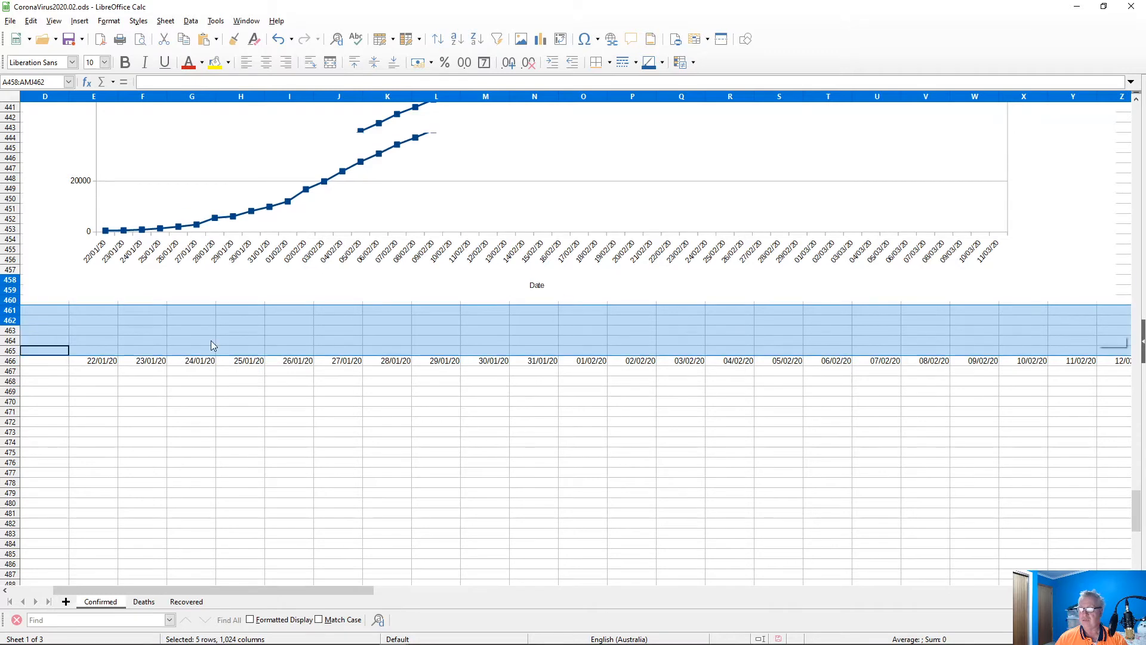
# - Deselect the rows and examine the enlarged Confirmed Infections Global chart below the totals row
pyautogui.scroll(12, 210, 345)
pyautogui.scroll(-1, 241, 339)
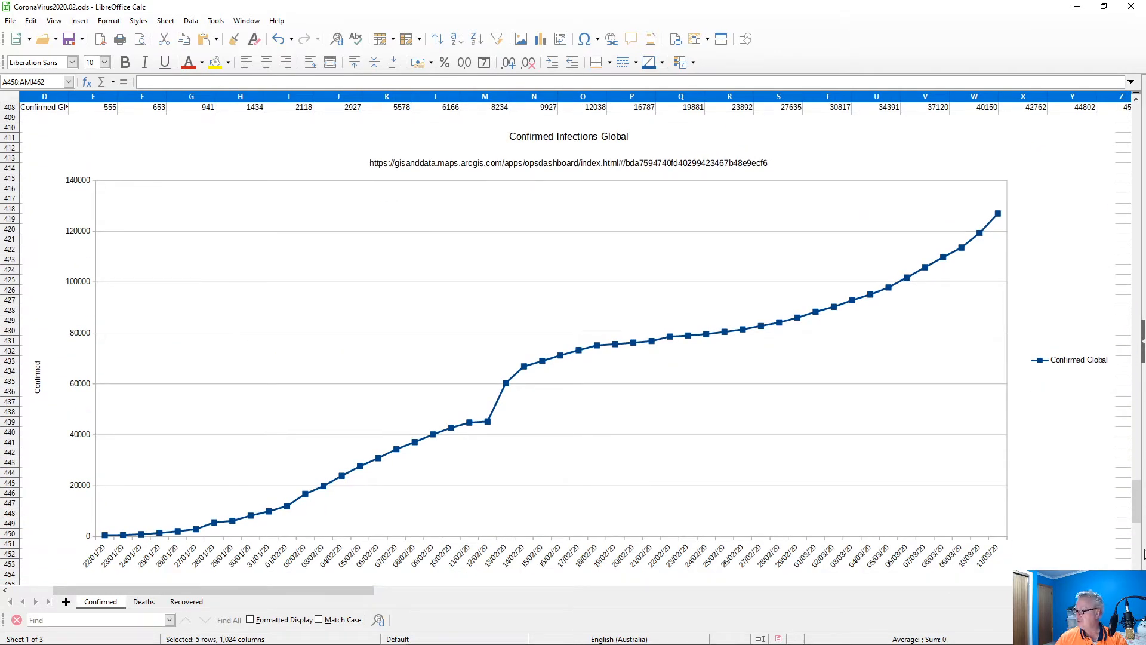
pyautogui.scroll(-1, 568, 338)
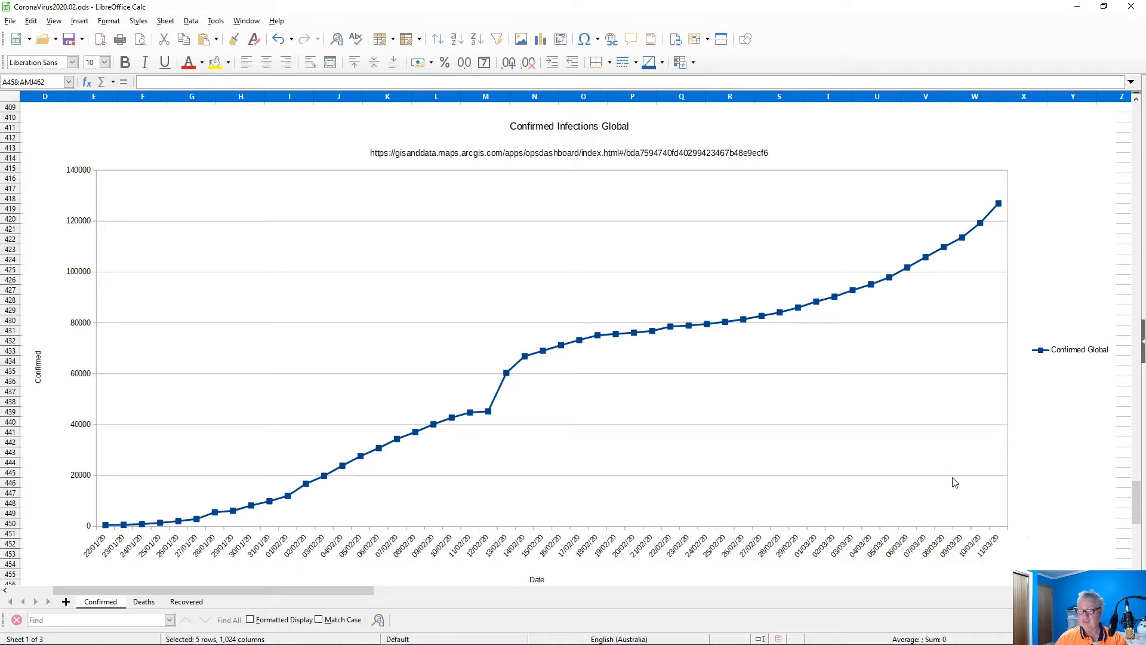
pyautogui.click(1128, 300)
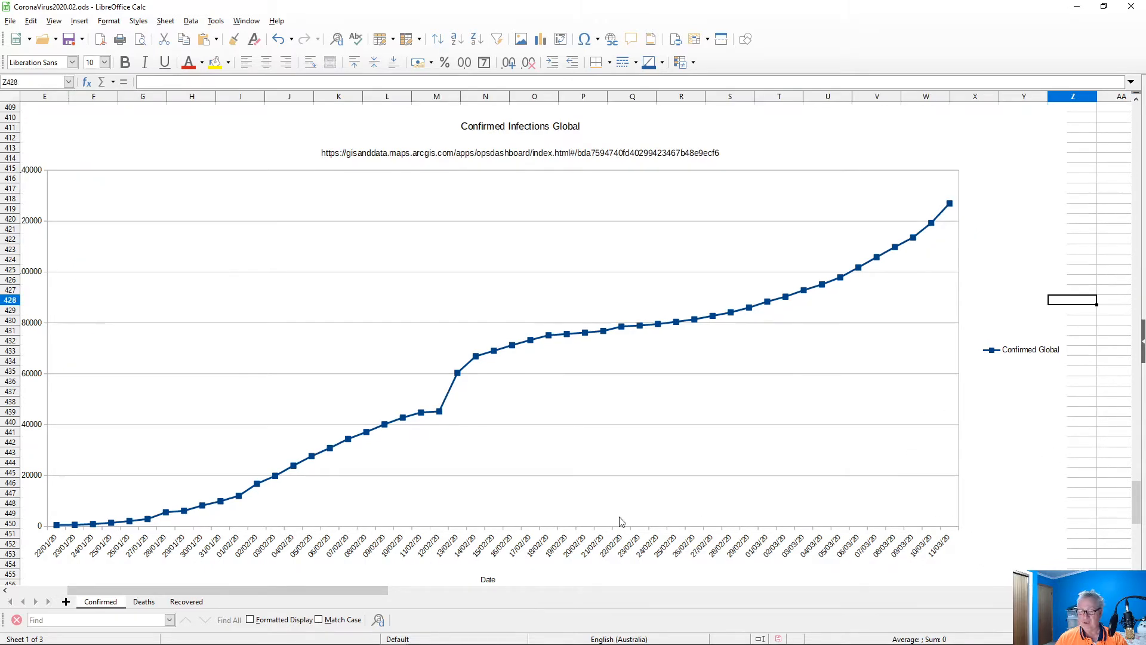
pyautogui.scroll(-3, 1041, 446)
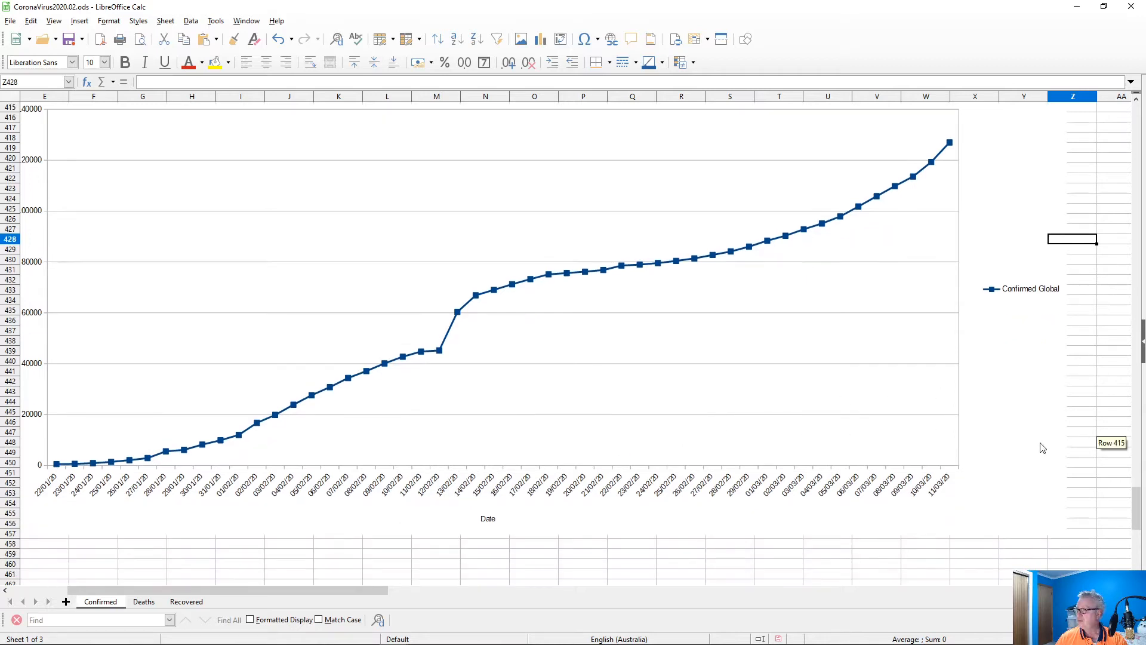
pyautogui.scroll(4, 1041, 448)
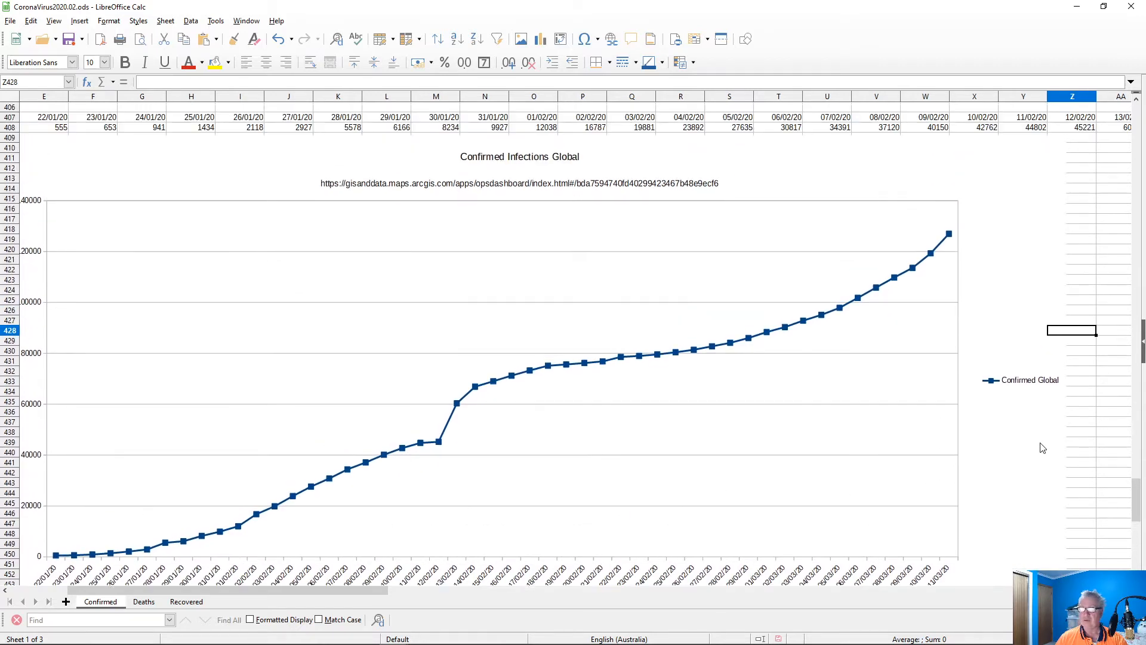
pyautogui.scroll(-1, 1042, 448)
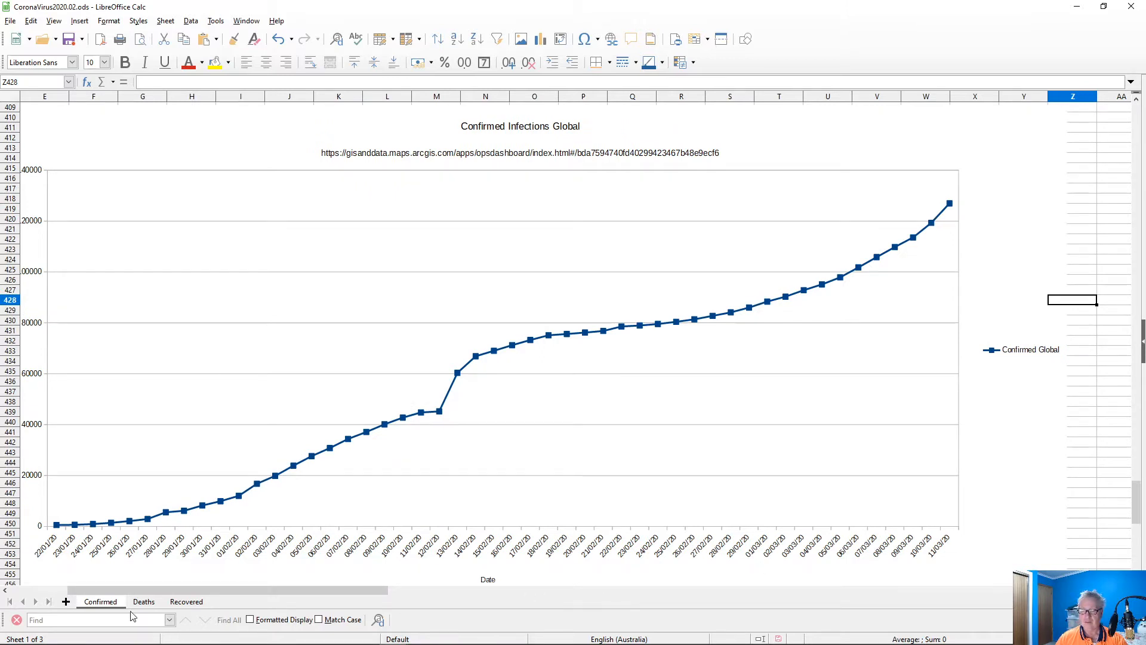
pyautogui.click(5, 591)
pyautogui.click(4, 591)
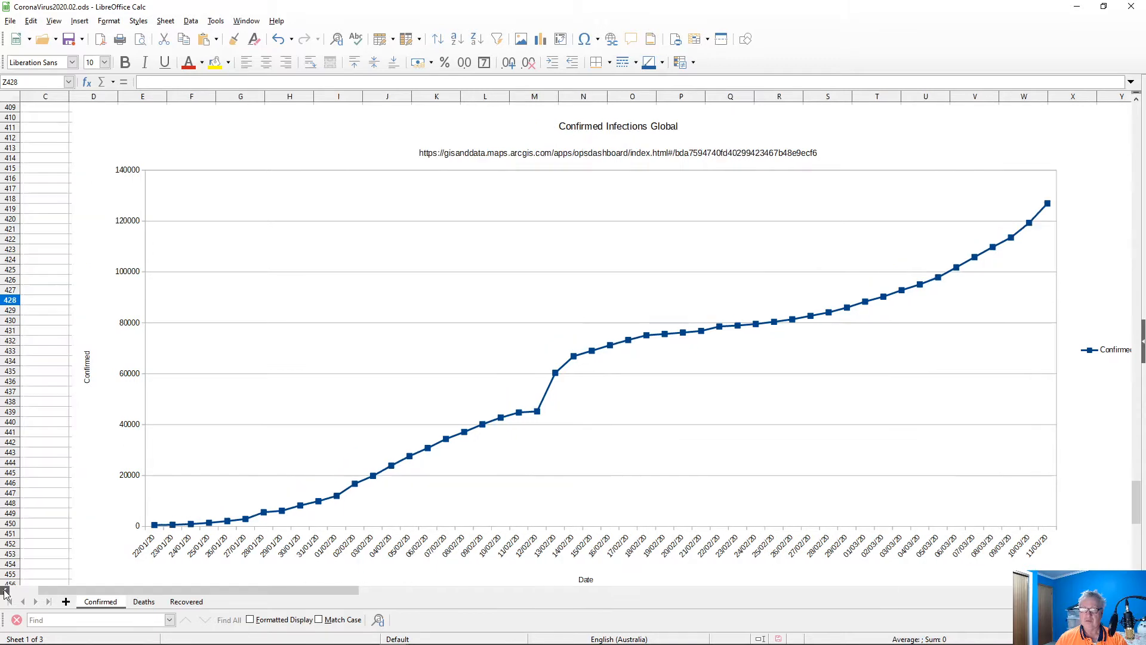
pyautogui.click(1126, 590)
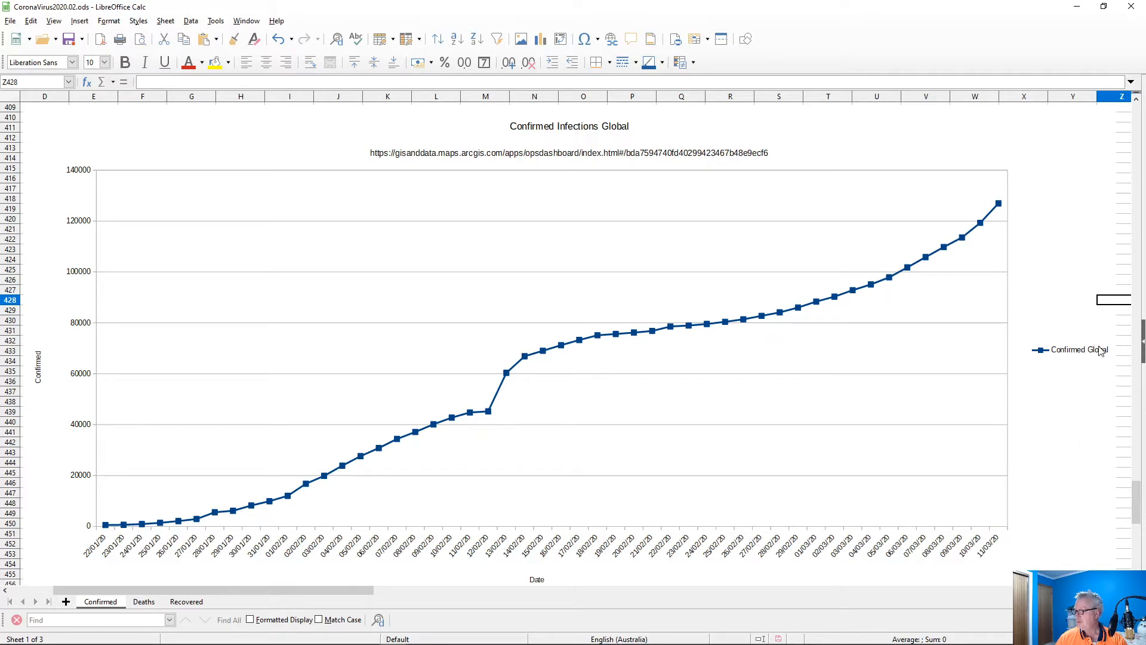
pyautogui.click(1049, 377)
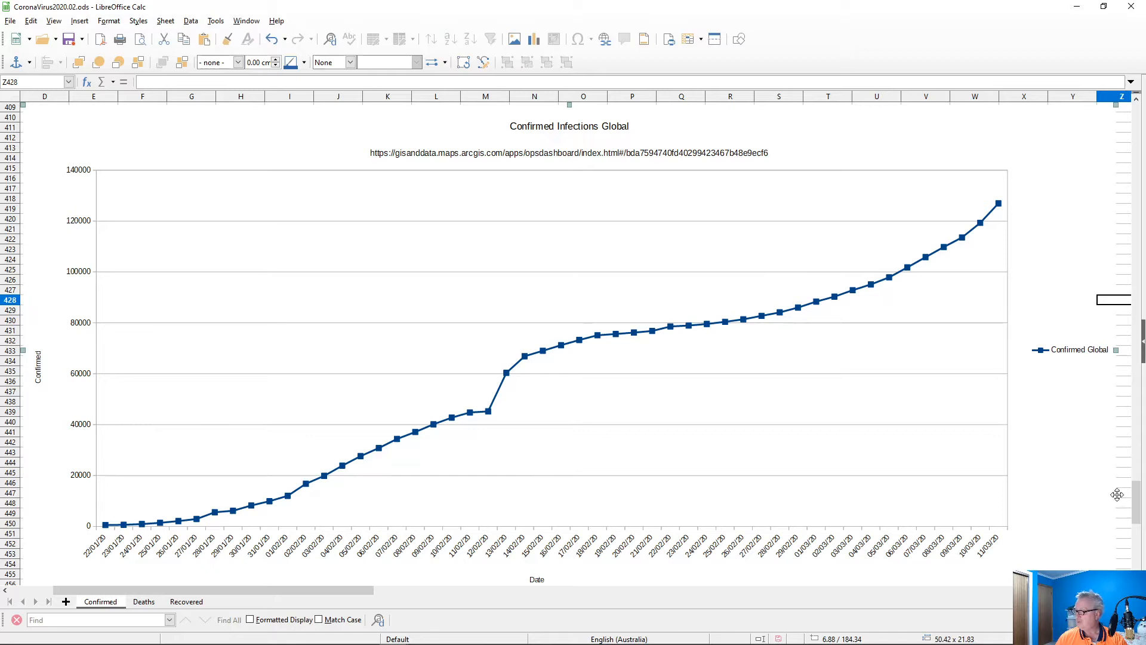
# - Label the linked date row below the chart "Date" in D463 and enter "Confirmed Global without China" in D464
pyautogui.moveTo(1136, 515); pyautogui.dragTo(1137, 537)
pyautogui.moveTo(255, 588); pyautogui.dragTo(134, 605)
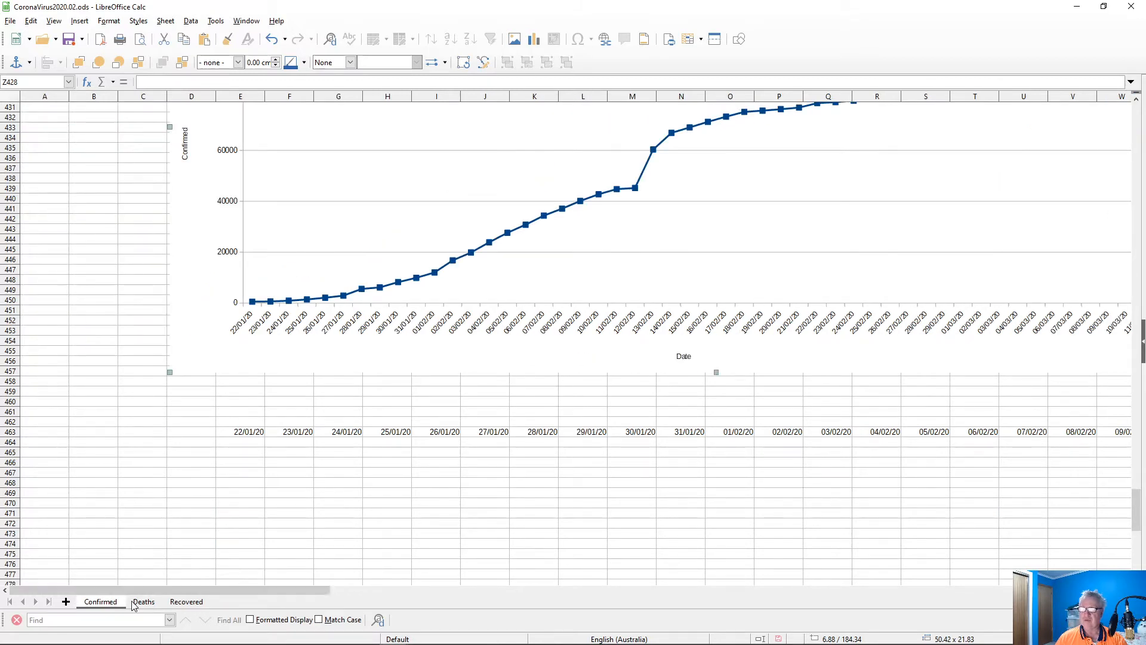
pyautogui.click(205, 437)
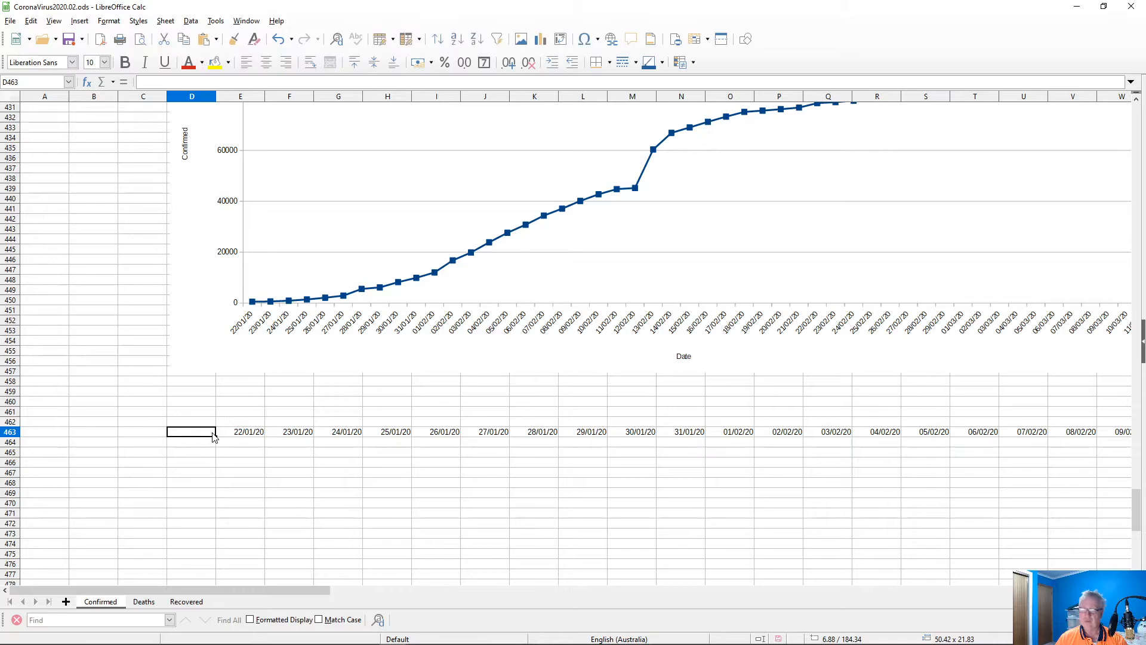
pyautogui.write('D')
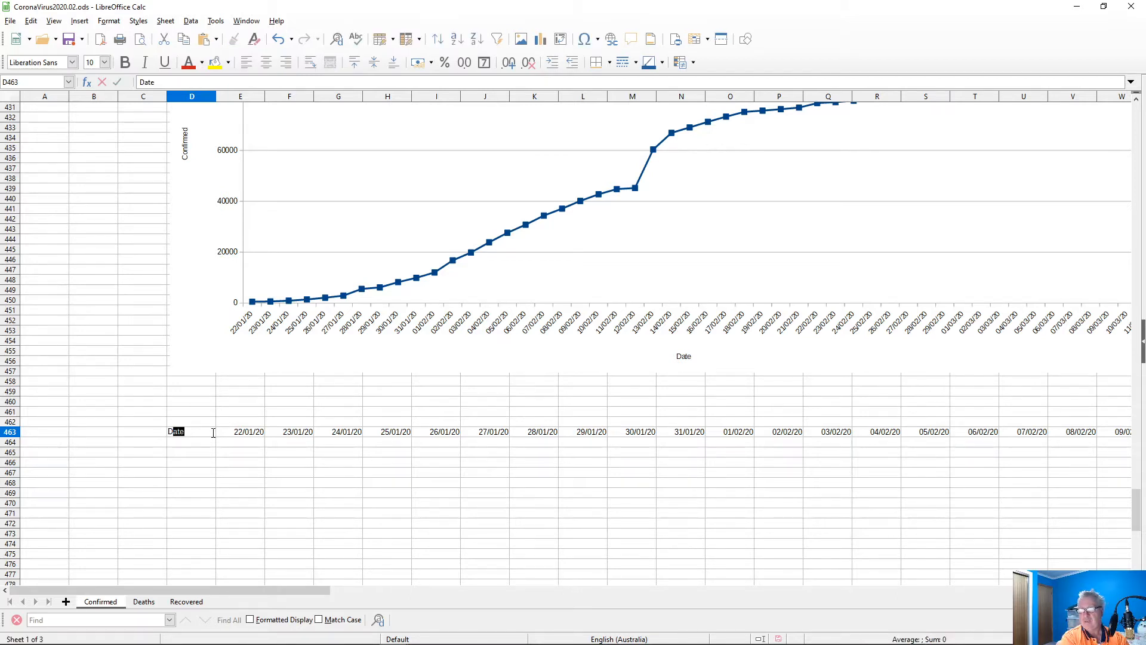
pyautogui.press('Return')
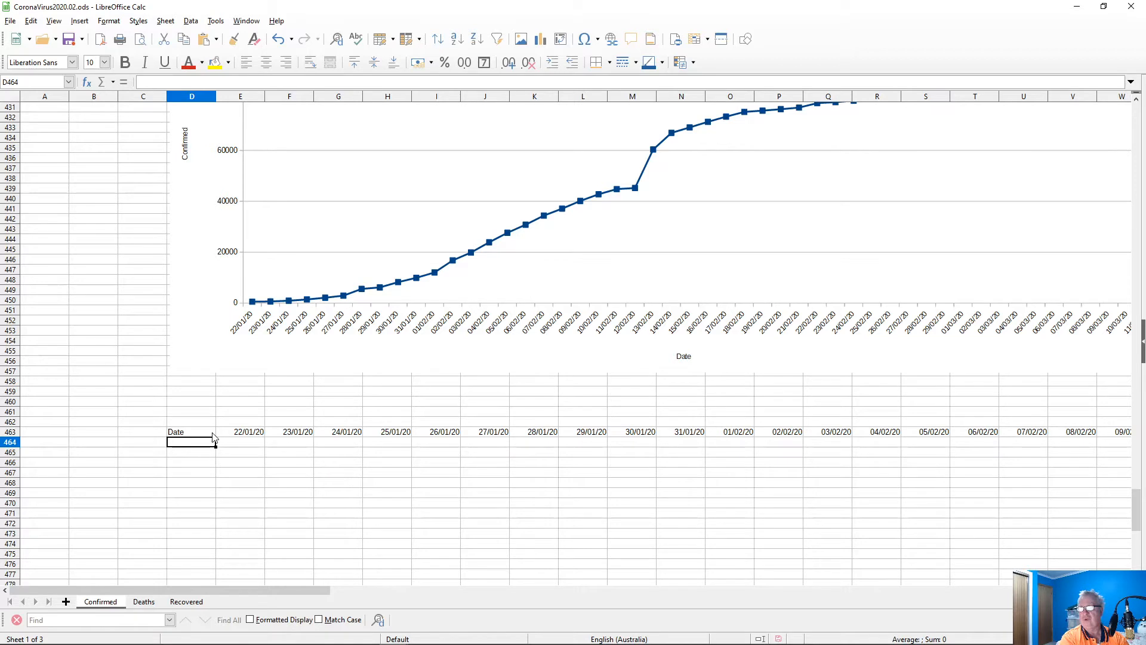
pyautogui.write('Con')
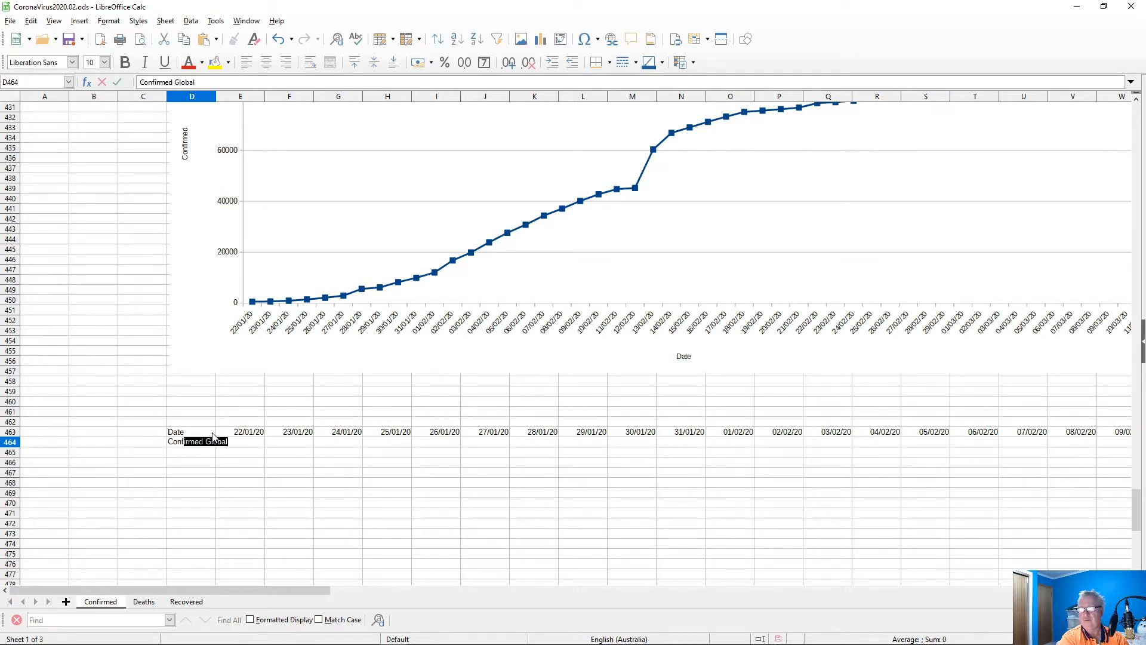
pyautogui.write('firmed Global without China')
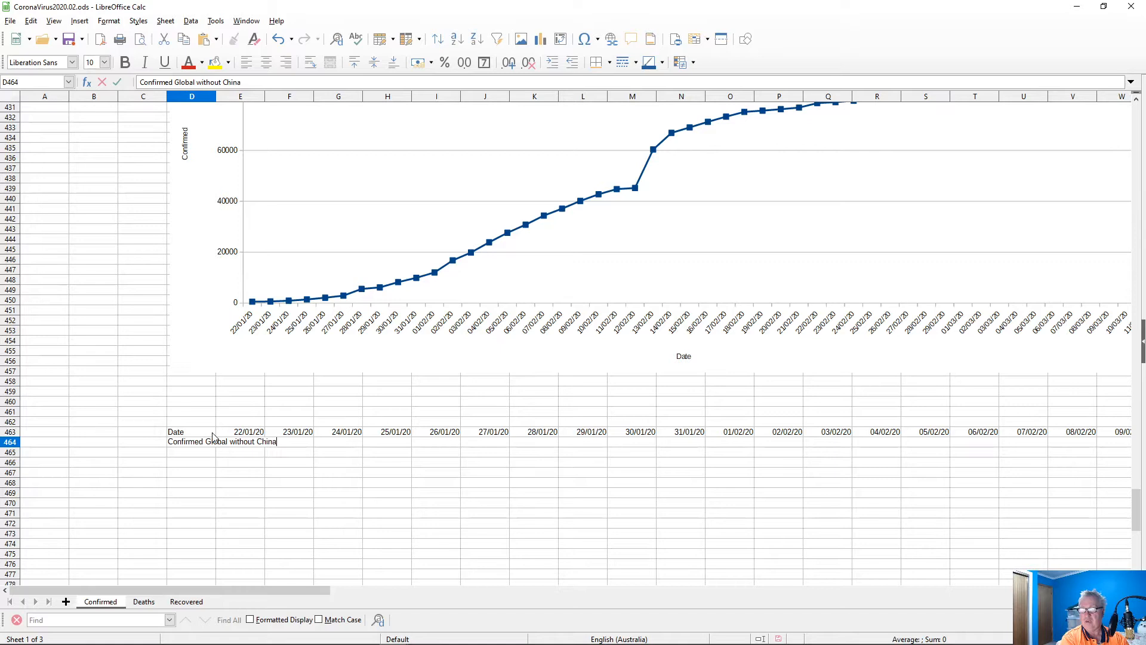
pyautogui.press('Return')
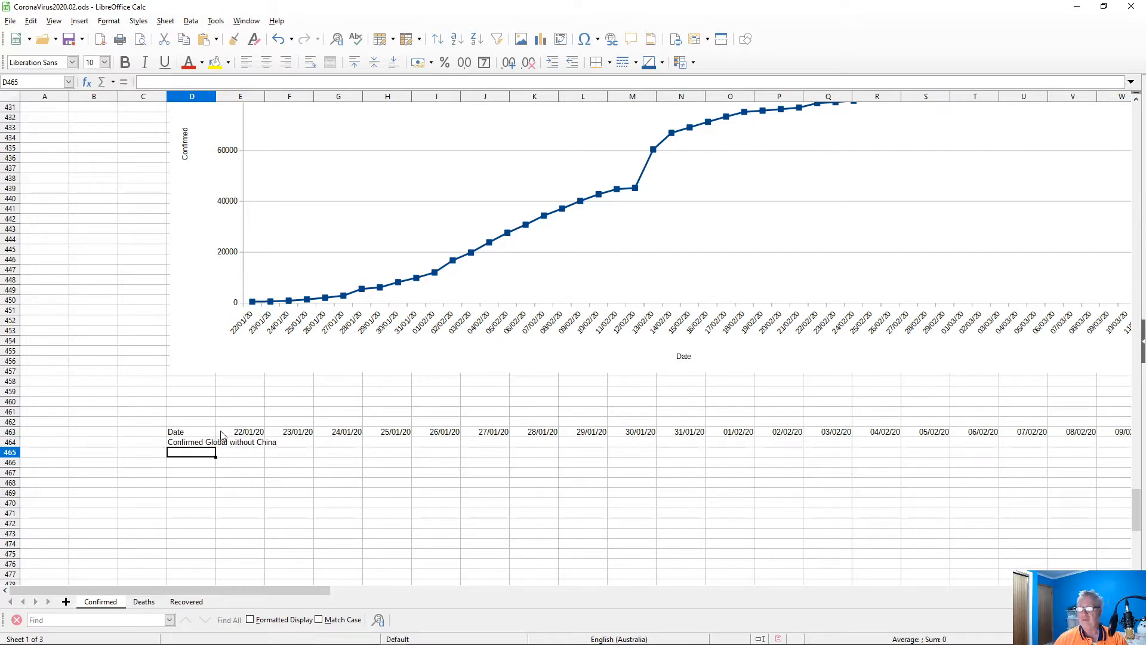
# - Try to start a SumIf( entry in cell E464, under the first date of the row without China
pyautogui.click(239, 444)
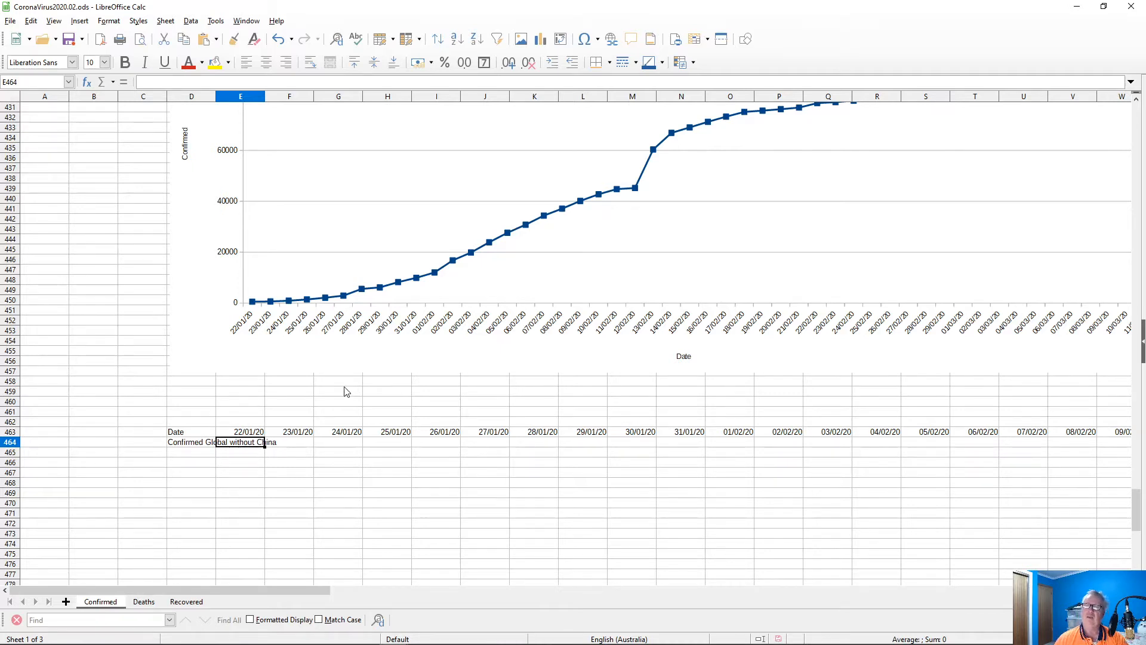
pyautogui.scroll(18, 371, 363)
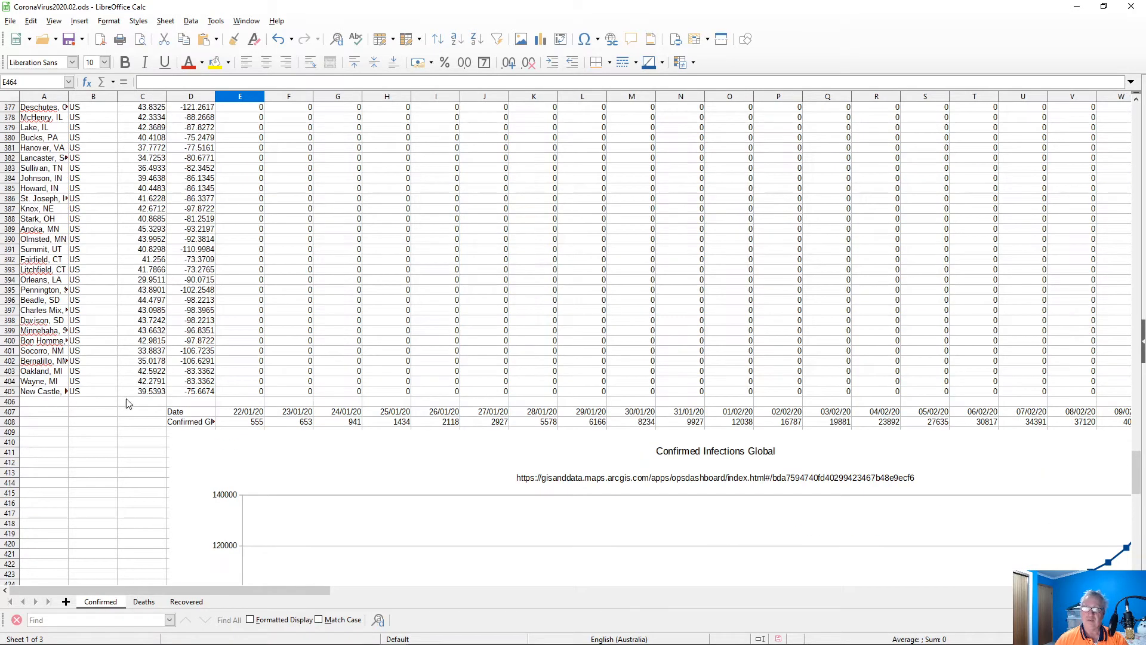
pyautogui.scroll(-7, 247, 443)
pyautogui.scroll(-16, 247, 442)
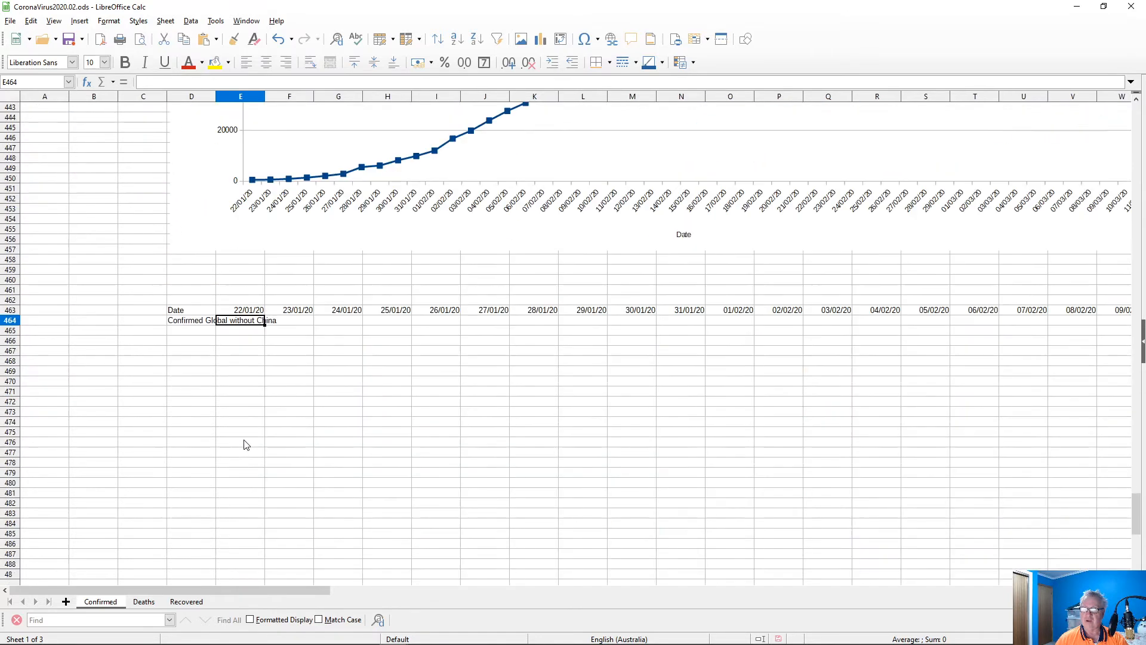
pyautogui.scroll(3, 247, 445)
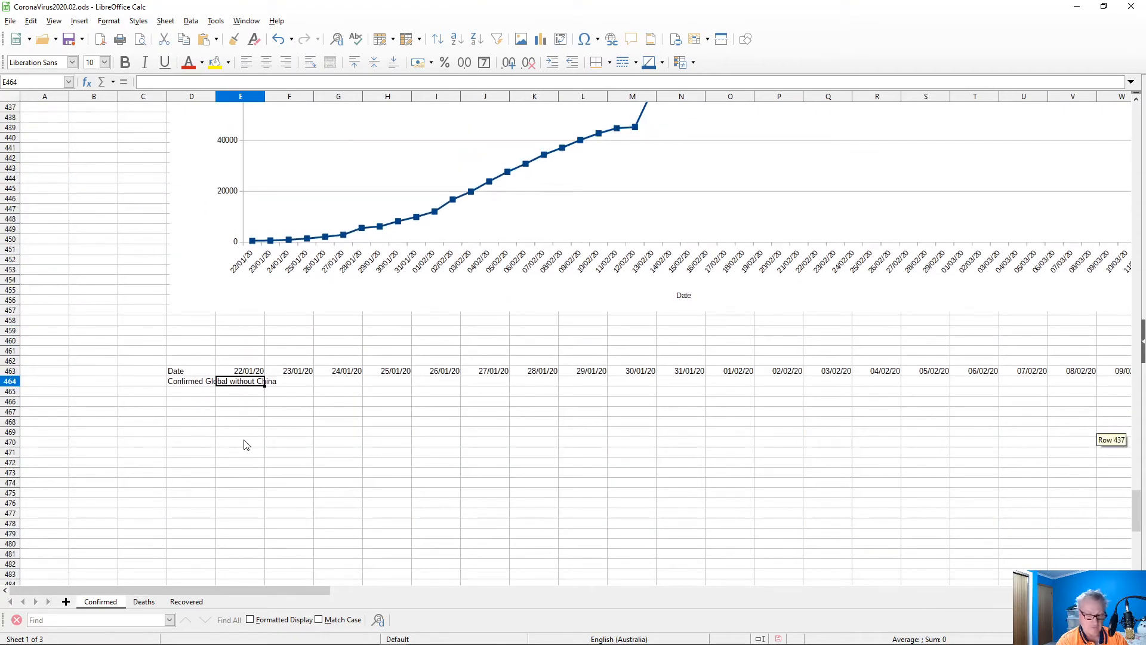
pyautogui.write('SumIf')
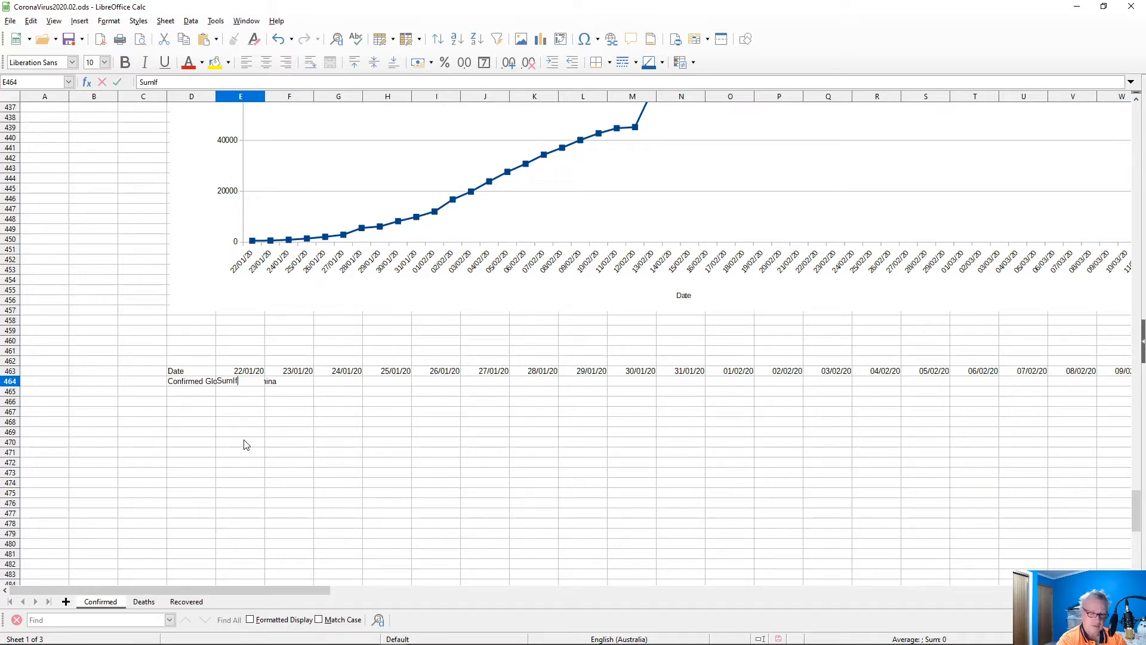
pyautogui.write('(')
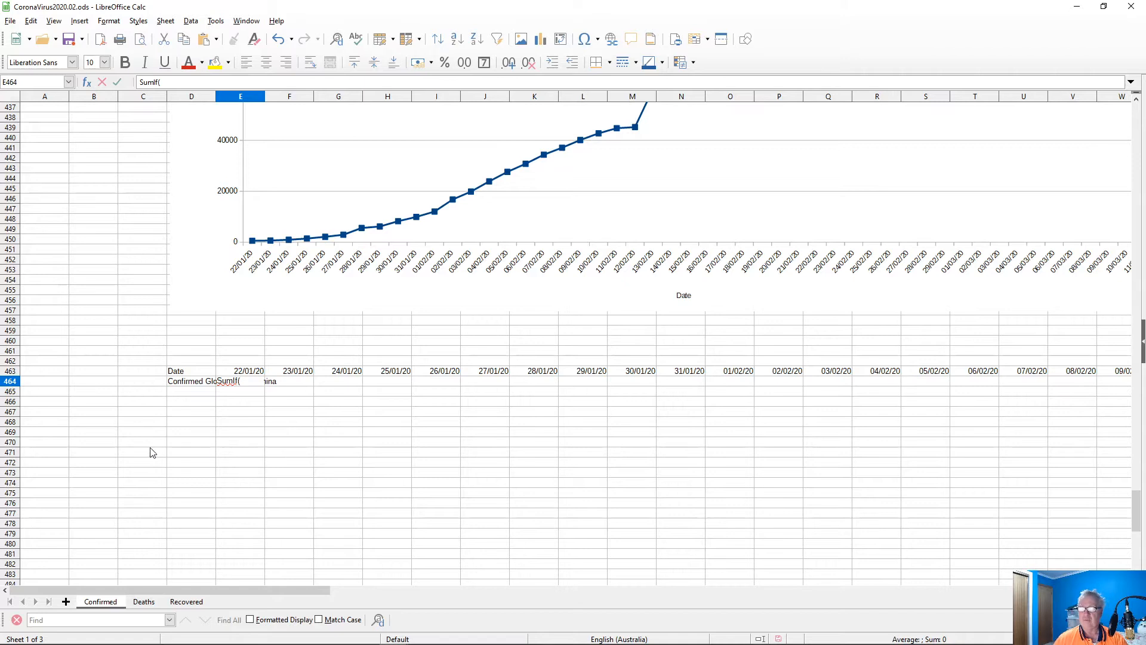
# - Try to pick the country cells B2:B405 as the range for the SumIf entry
pyautogui.scroll(10, 151, 442)
pyautogui.moveTo(1137, 497); pyautogui.dragTo(1143, 111)
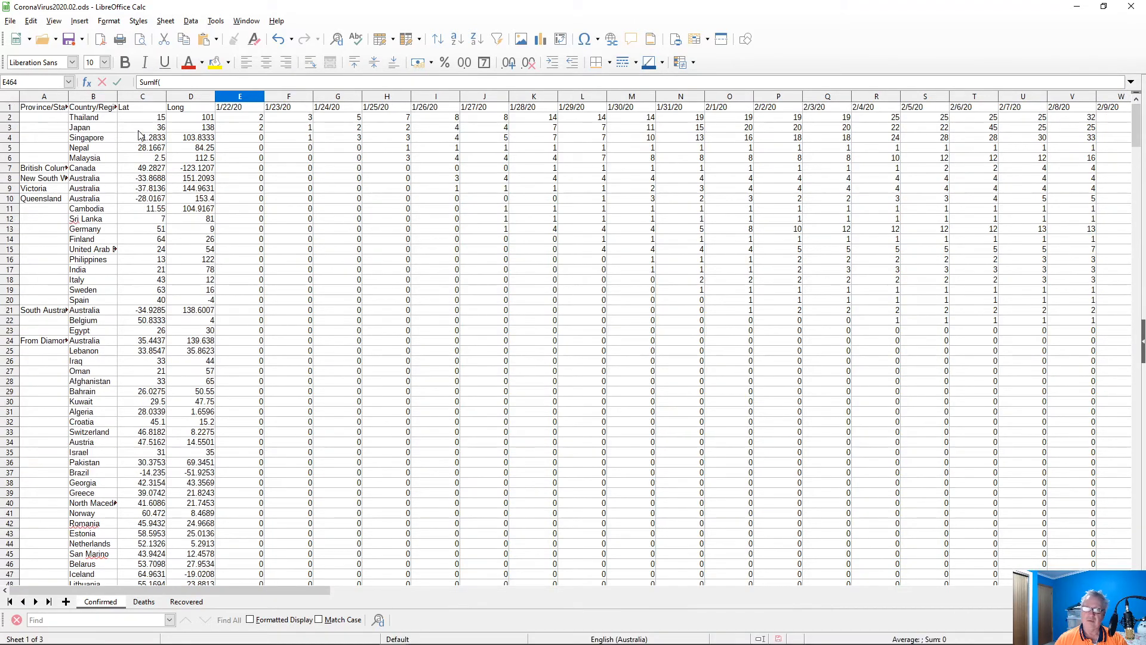
pyautogui.moveTo(86, 118); pyautogui.dragTo(80, 476)
pyautogui.scroll(-20, 81, 476)
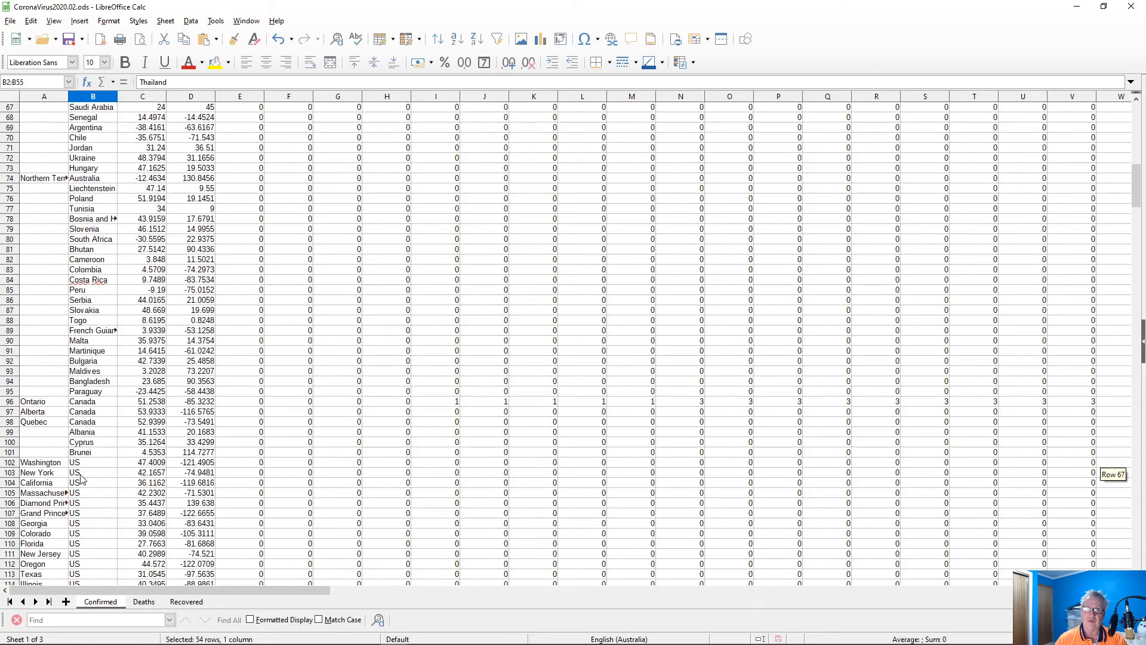
pyautogui.scroll(-20, 82, 478)
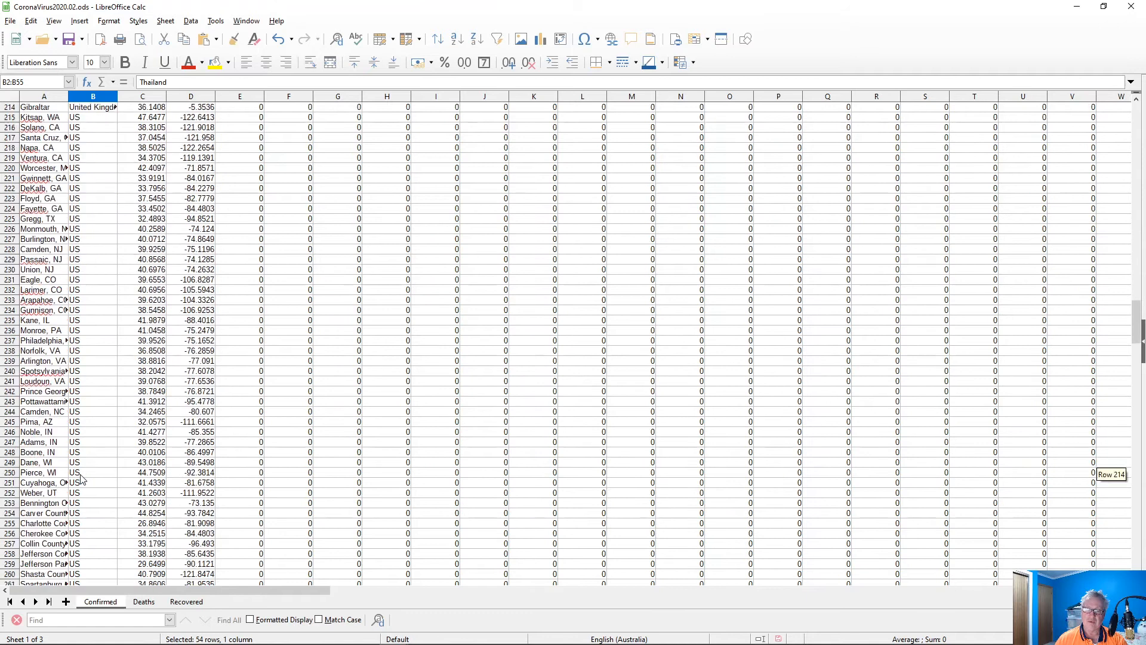
pyautogui.scroll(-20, 81, 478)
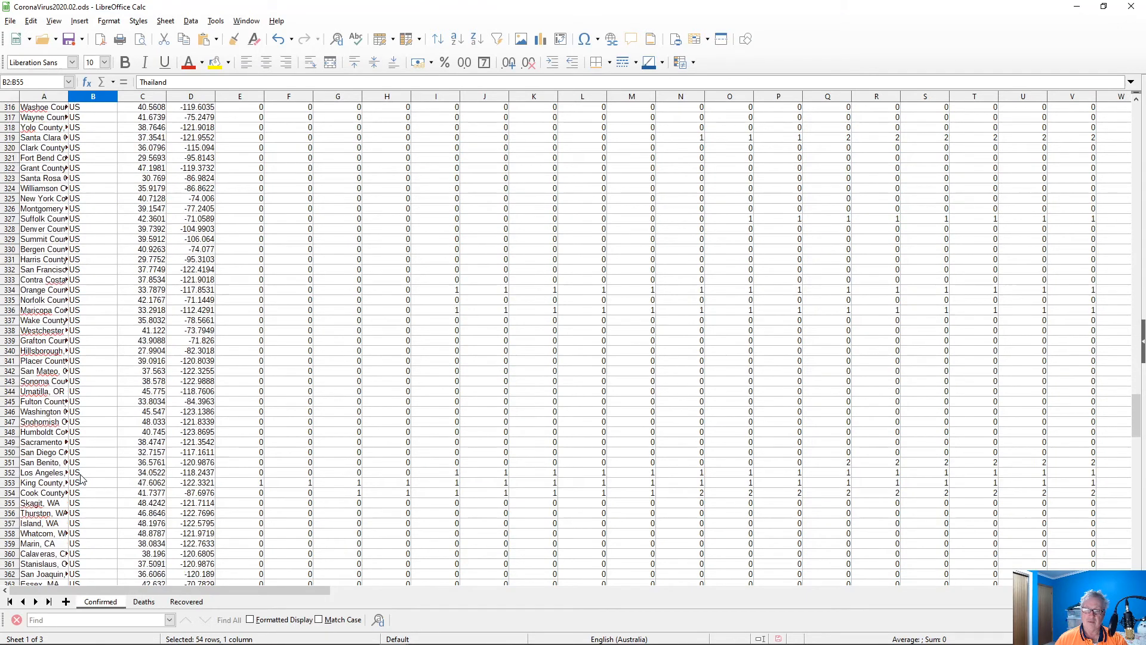
pyautogui.scroll(-9, 82, 477)
pyautogui.keyDown('shift'); pyautogui.click(88, 402); pyautogui.keyUp('shift')
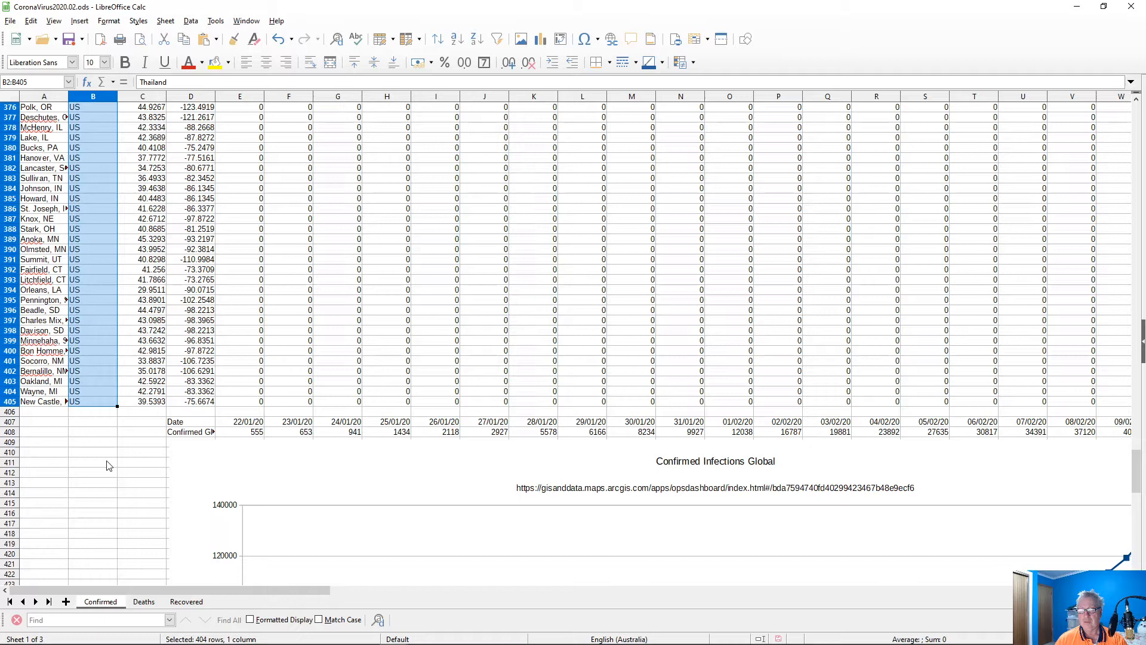
pyautogui.scroll(-14, 178, 468)
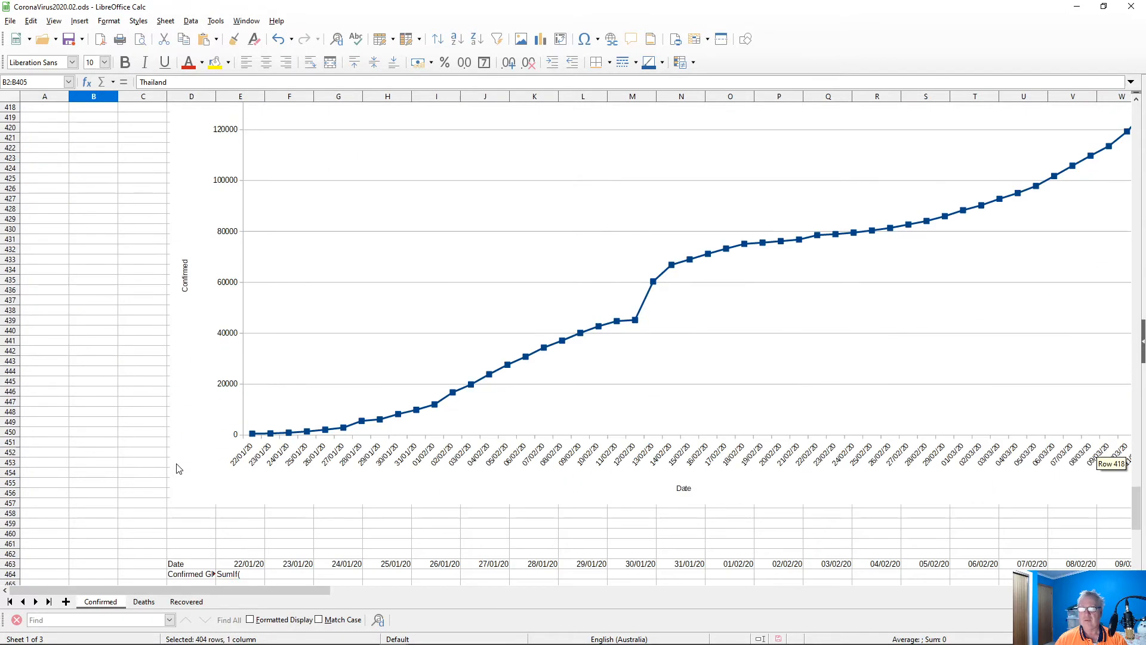
pyautogui.scroll(-7, 177, 468)
# - Replace the entry in E464 with a formula starting =sumif( and go to the country column for its range
pyautogui.click(257, 363)
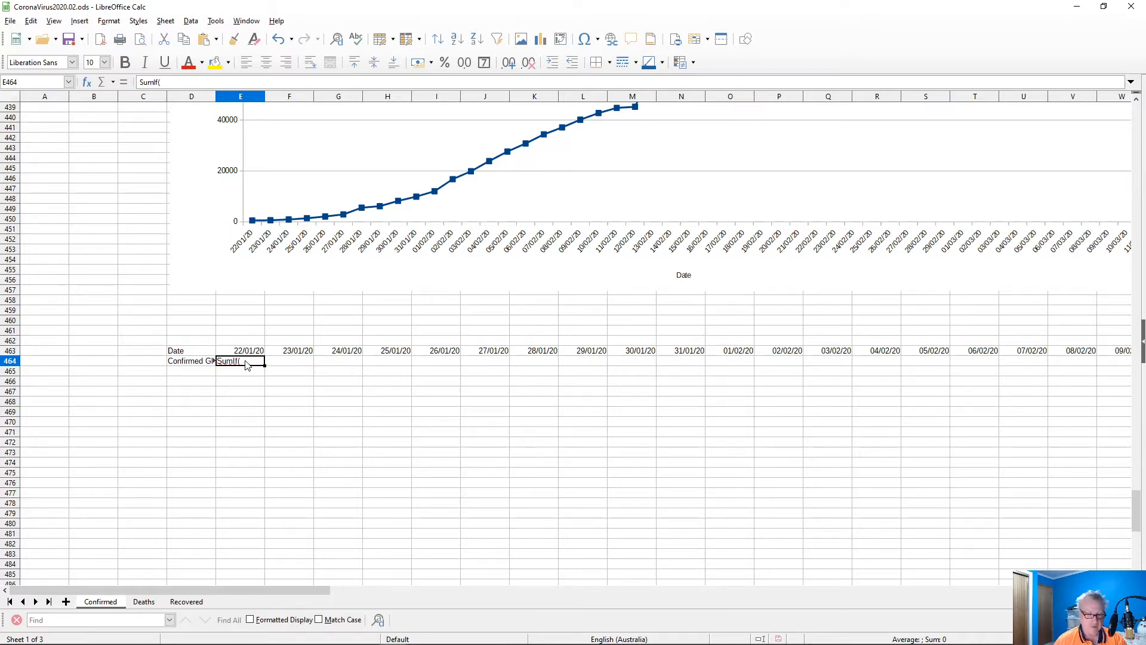
pyautogui.write('=s')
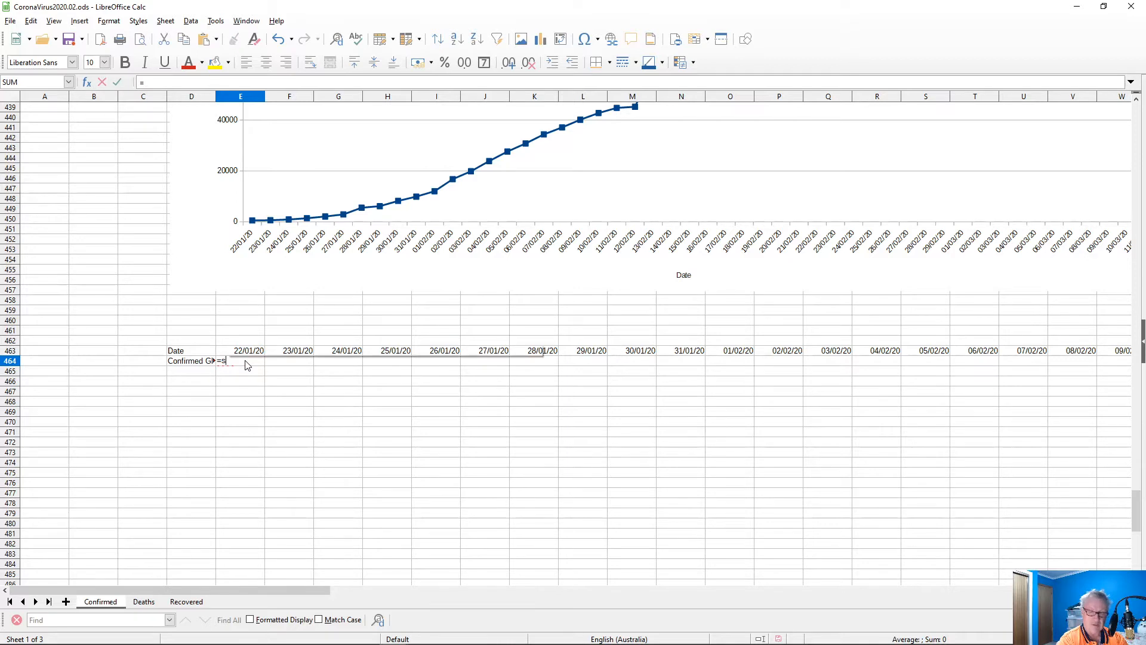
pyautogui.write('umif')
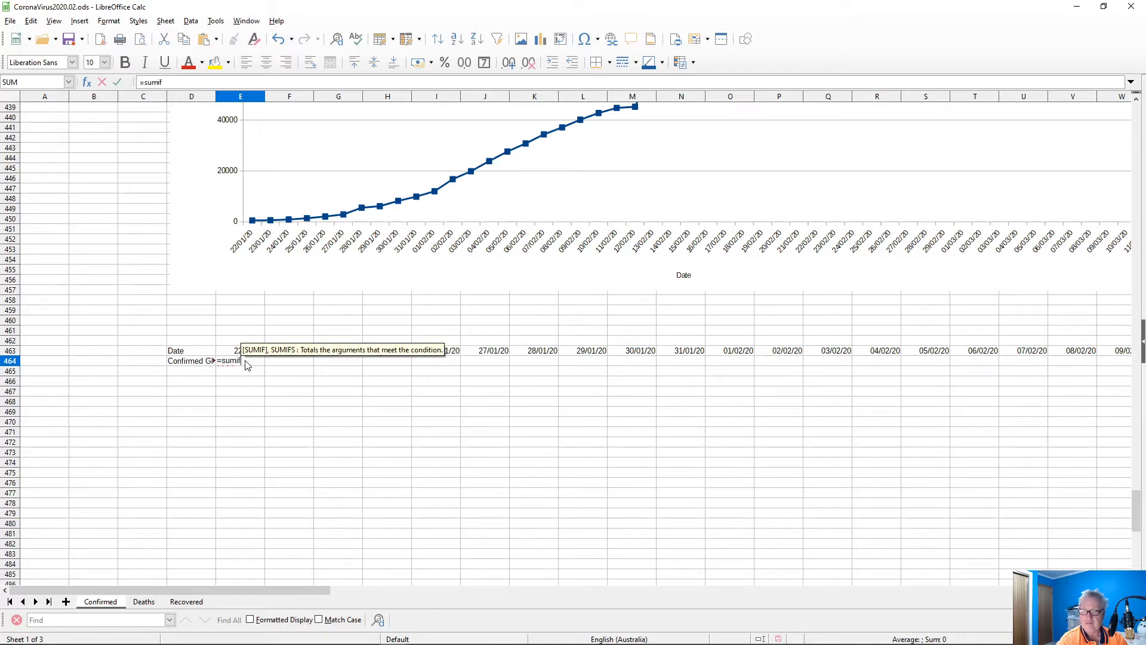
pyautogui.write('(')
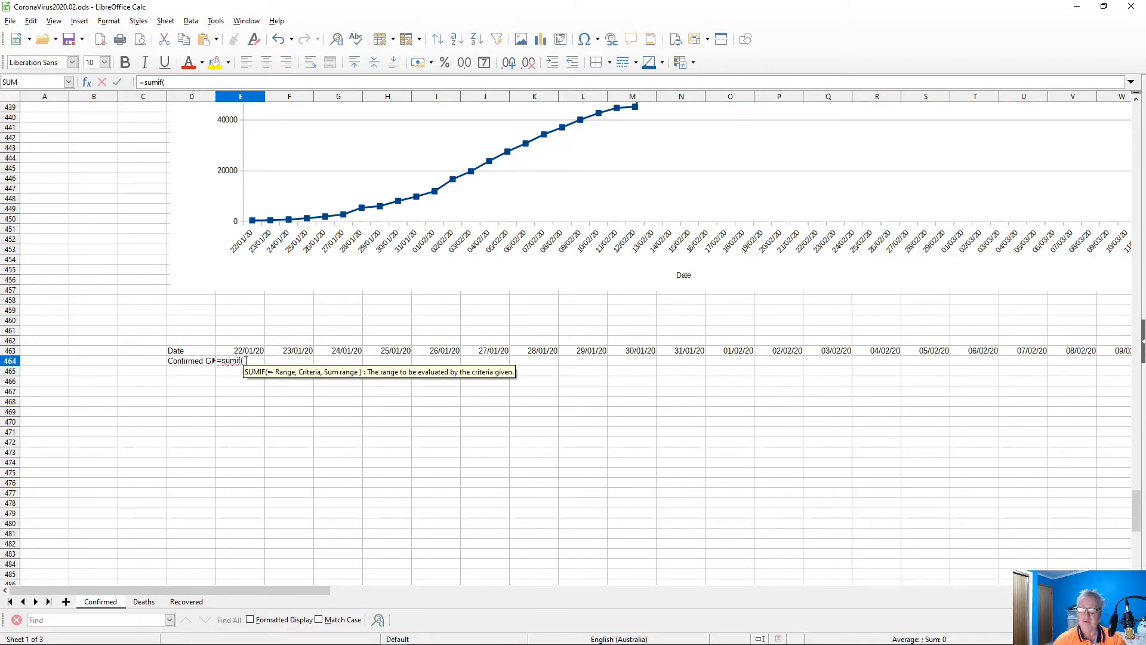
pyautogui.scroll(18, 7, 273)
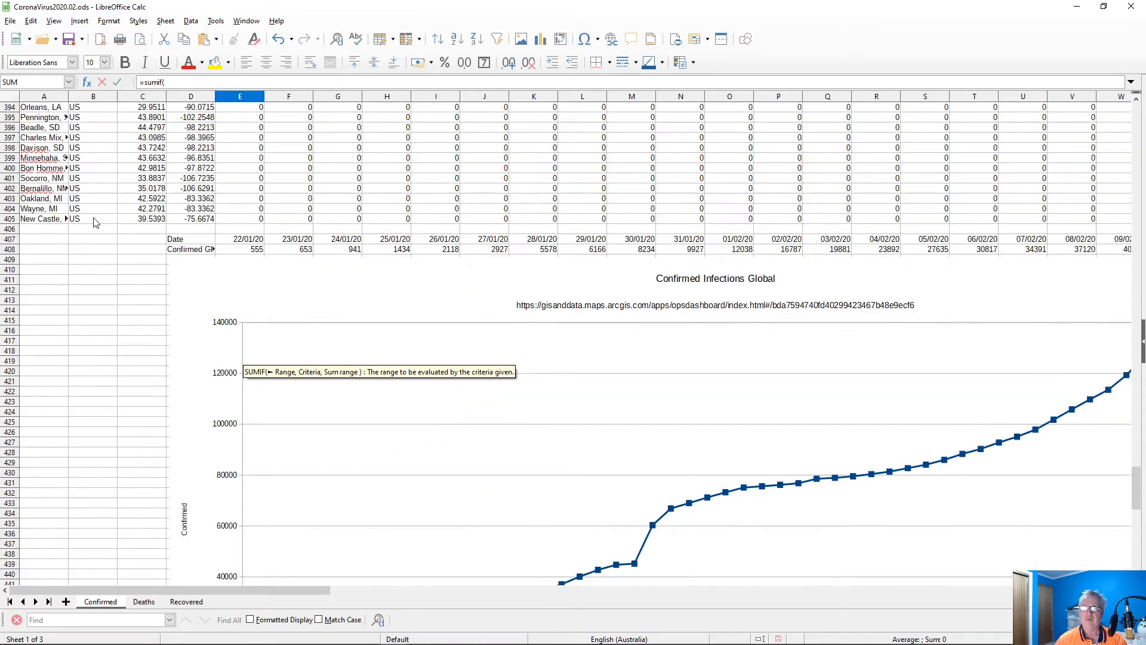
# - Set the SUMIF evaluation range to B2:B405, covering the country column without its header
pyautogui.click(87, 310)
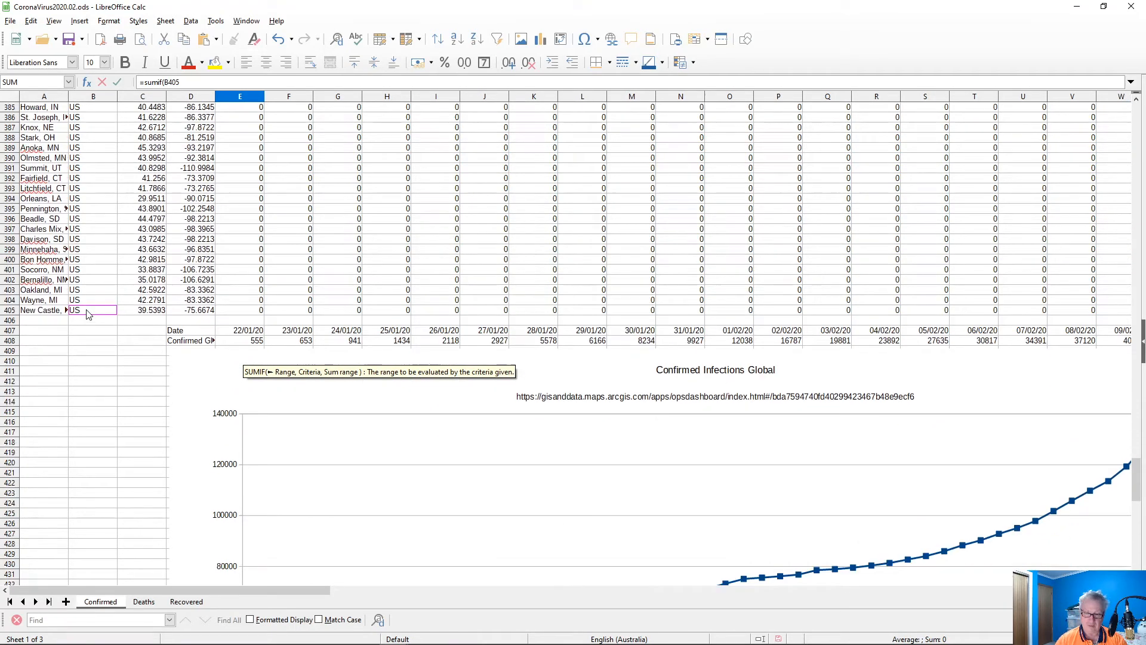
pyautogui.hotkey('ctrl', 'shift', 'Up')
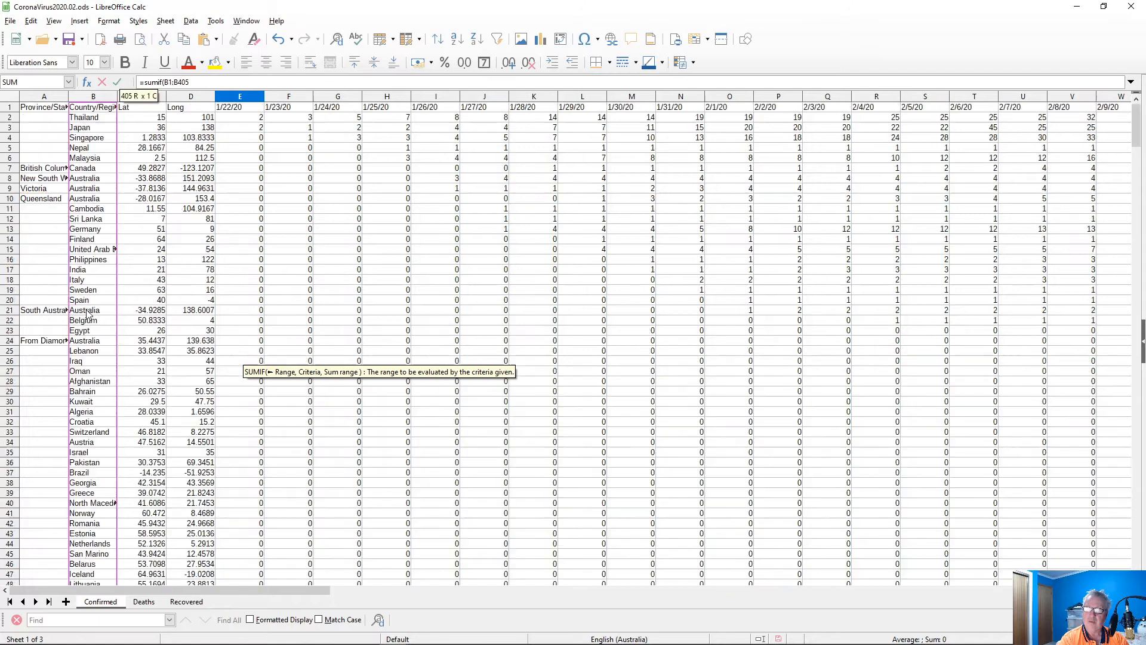
pyautogui.hotkey('ctrl', 'shift', 'Down')
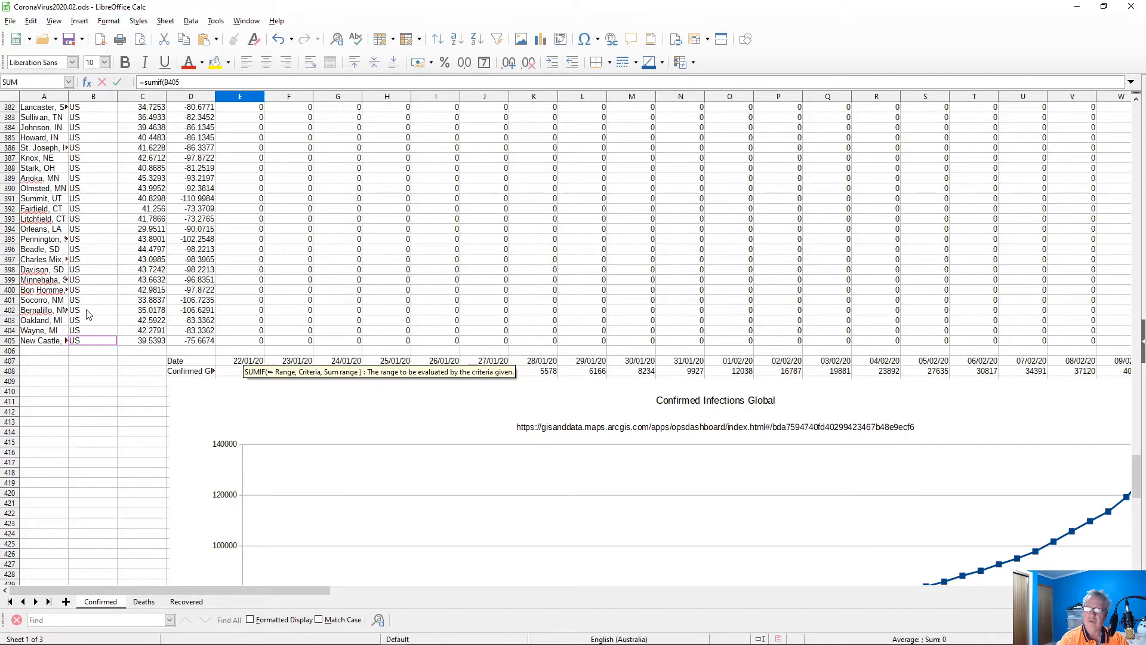
pyautogui.hotkey('ctrl', 'shift', 'Up')
pyautogui.hotkey('shift', 'Down')
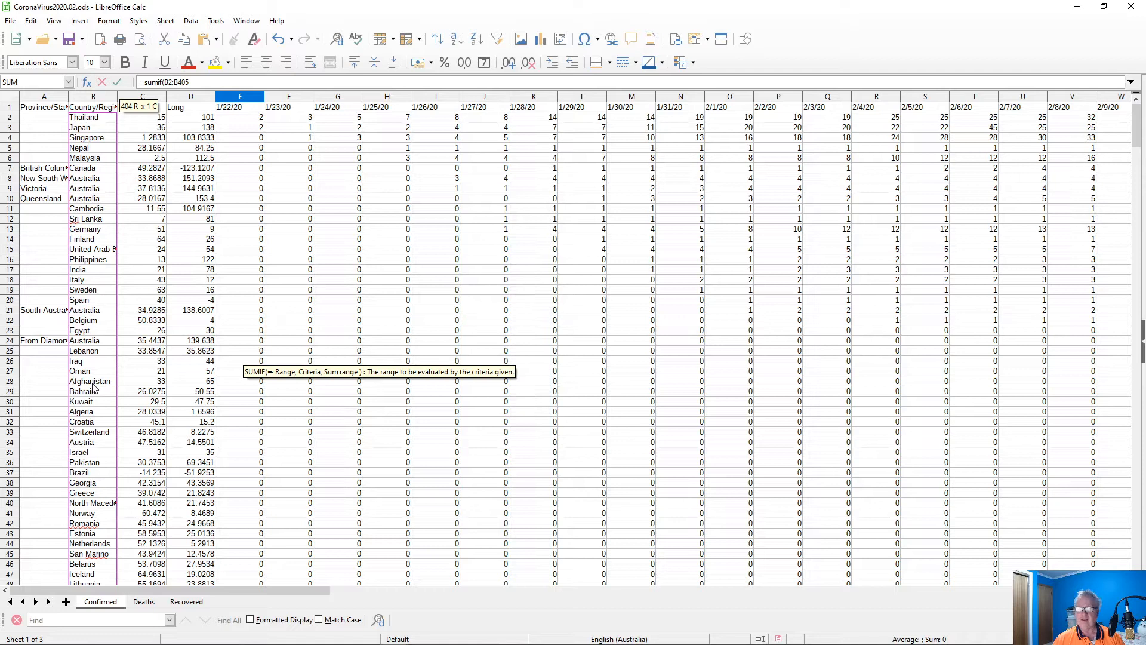
pyautogui.click(231, 84)
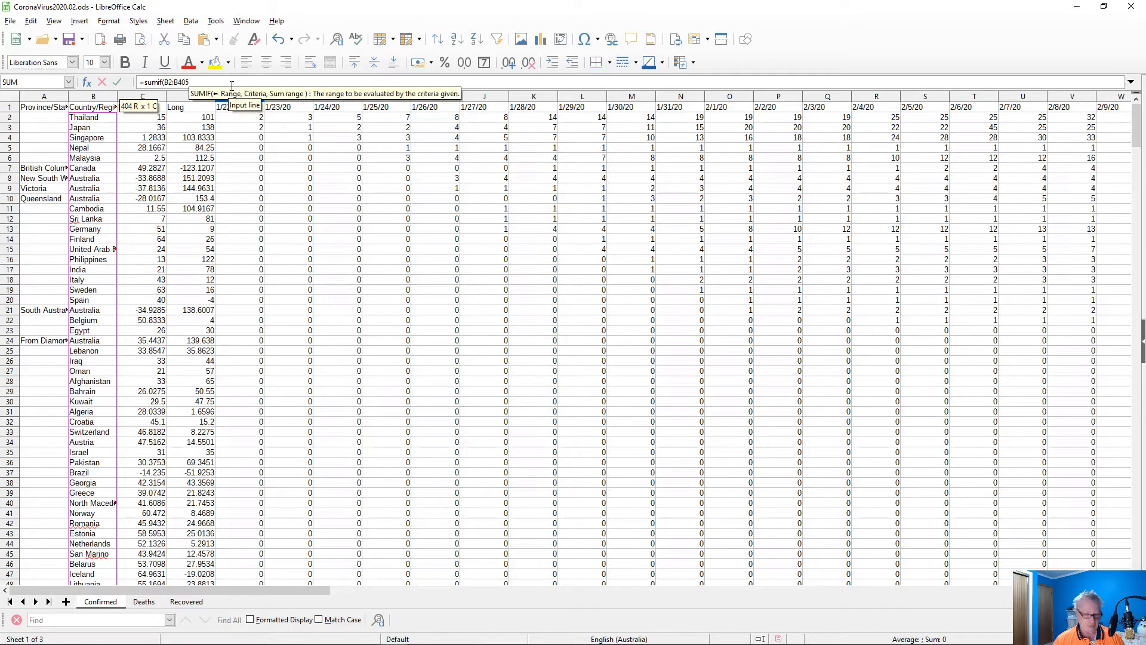
pyautogui.write(',')
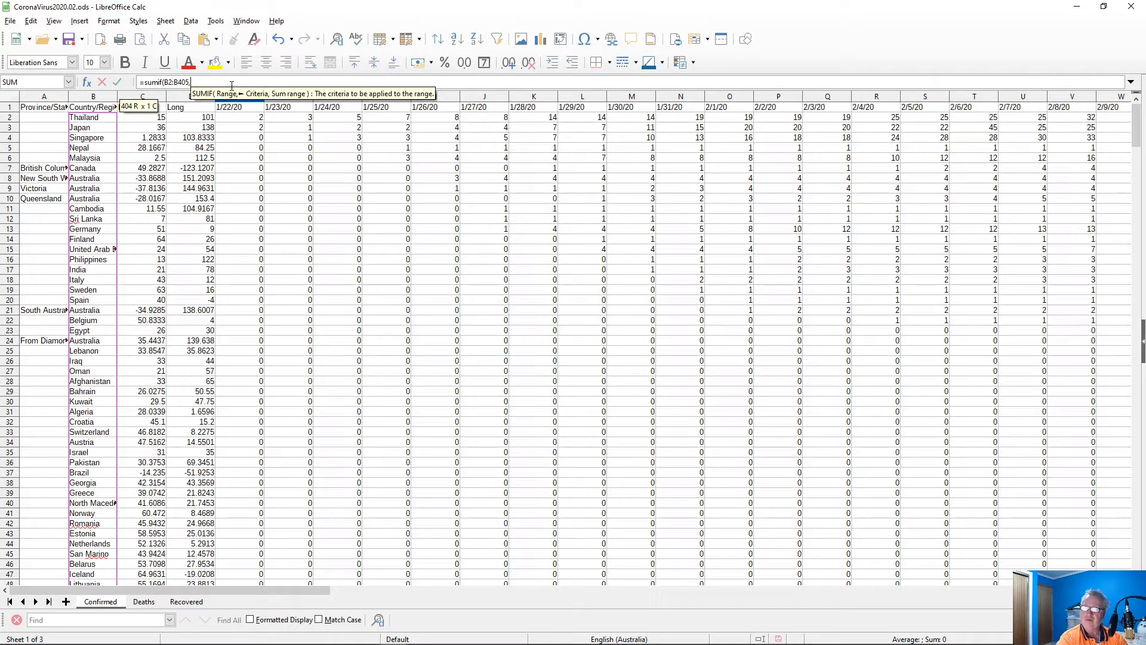
# - Add the criterion "<>China" to the SUMIF formula to exclude the China rows
pyautogui.write('"')
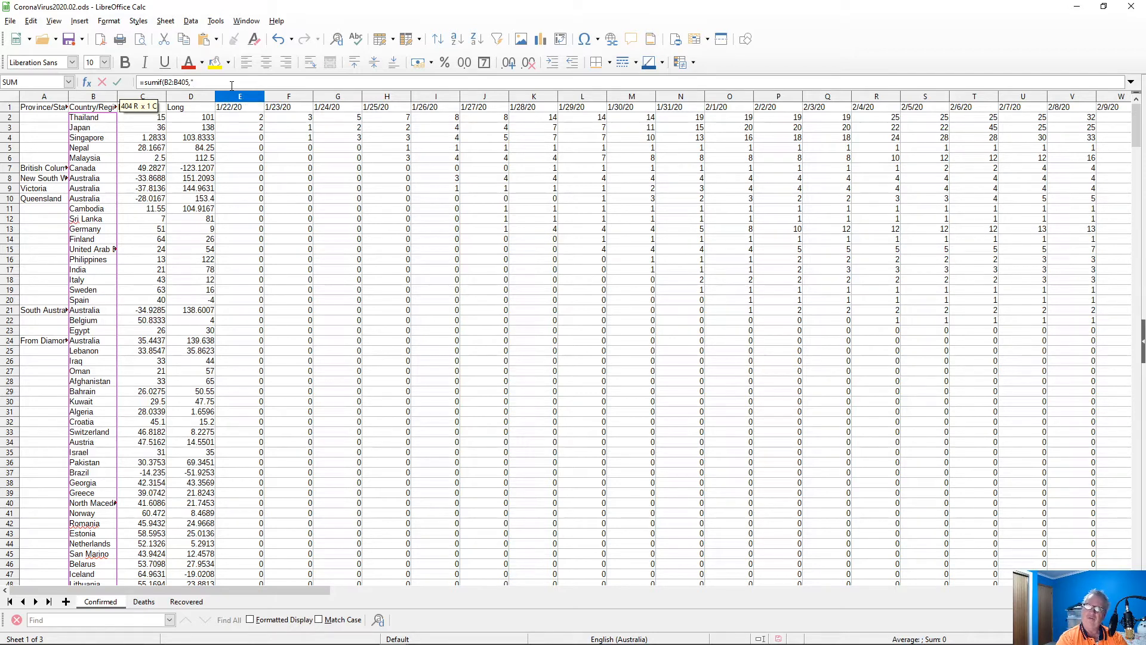
pyautogui.write('<>')
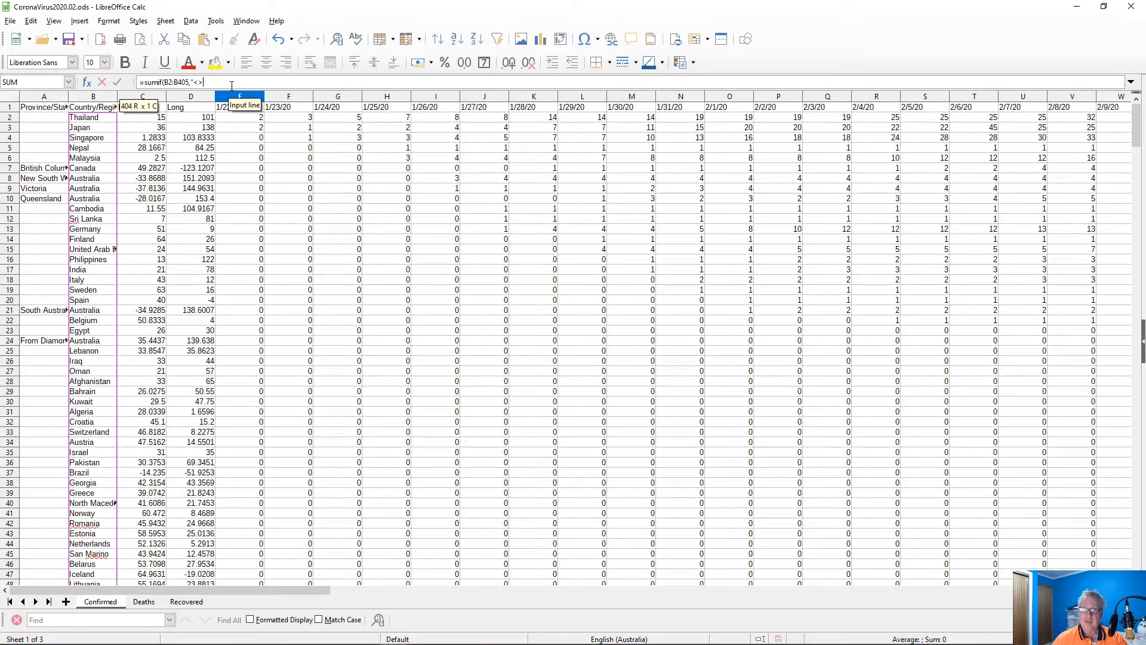
pyautogui.scroll(-17, 116, 289)
pyautogui.scroll(-20, 116, 288)
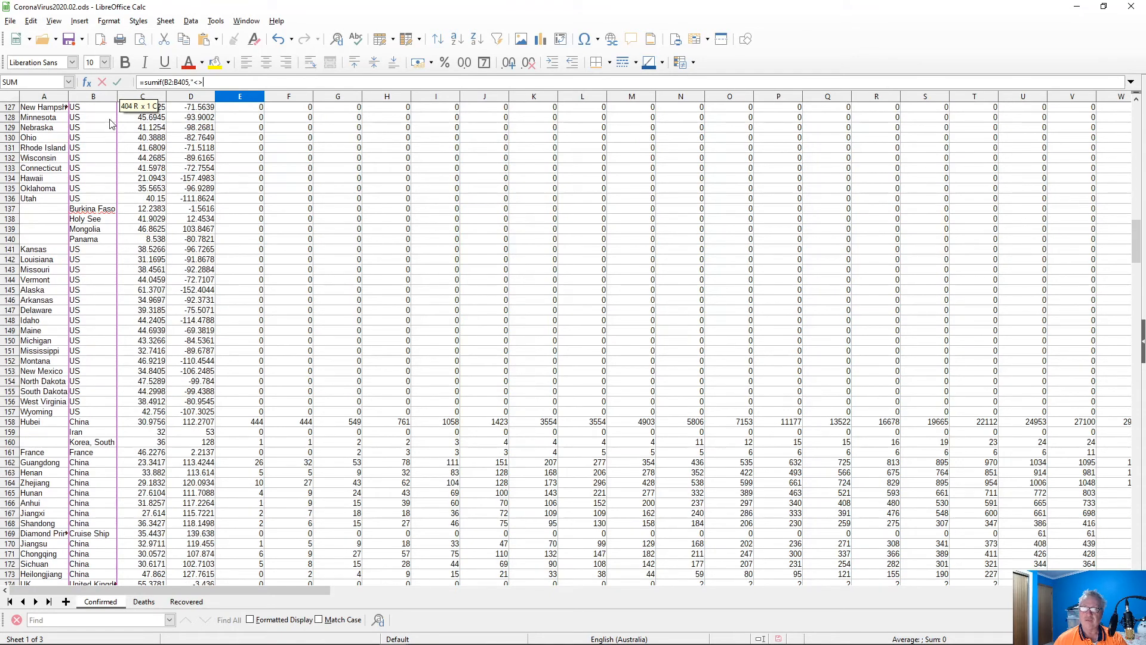
pyautogui.scroll(-7, 101, 283)
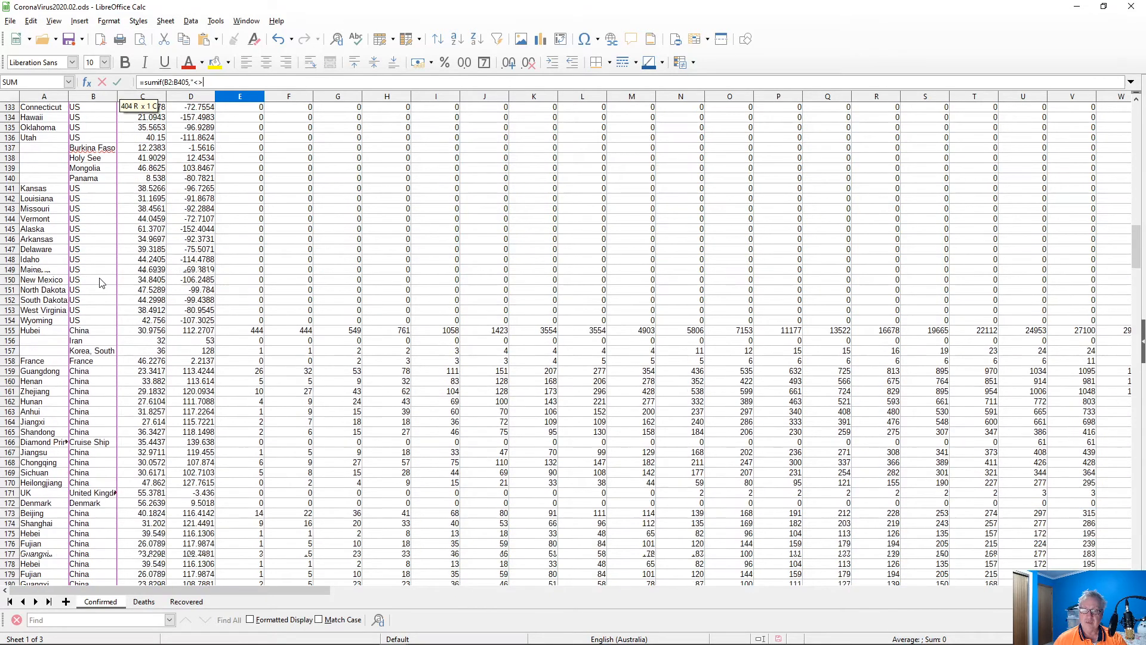
pyautogui.scroll(-20, 101, 283)
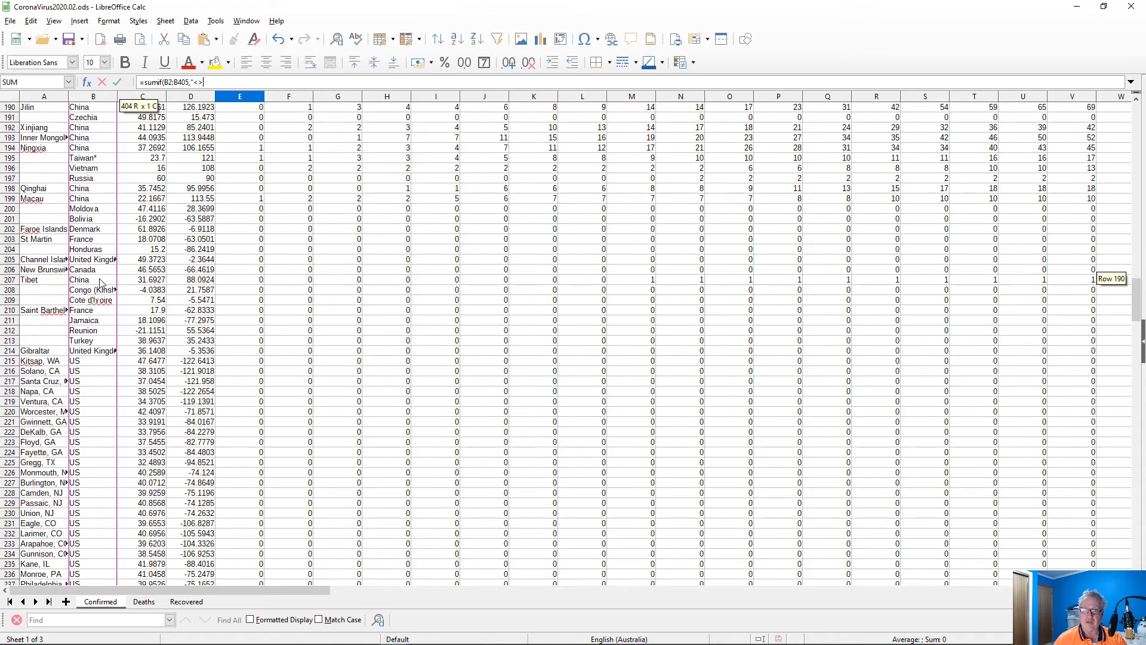
pyautogui.scroll(-20, 102, 283)
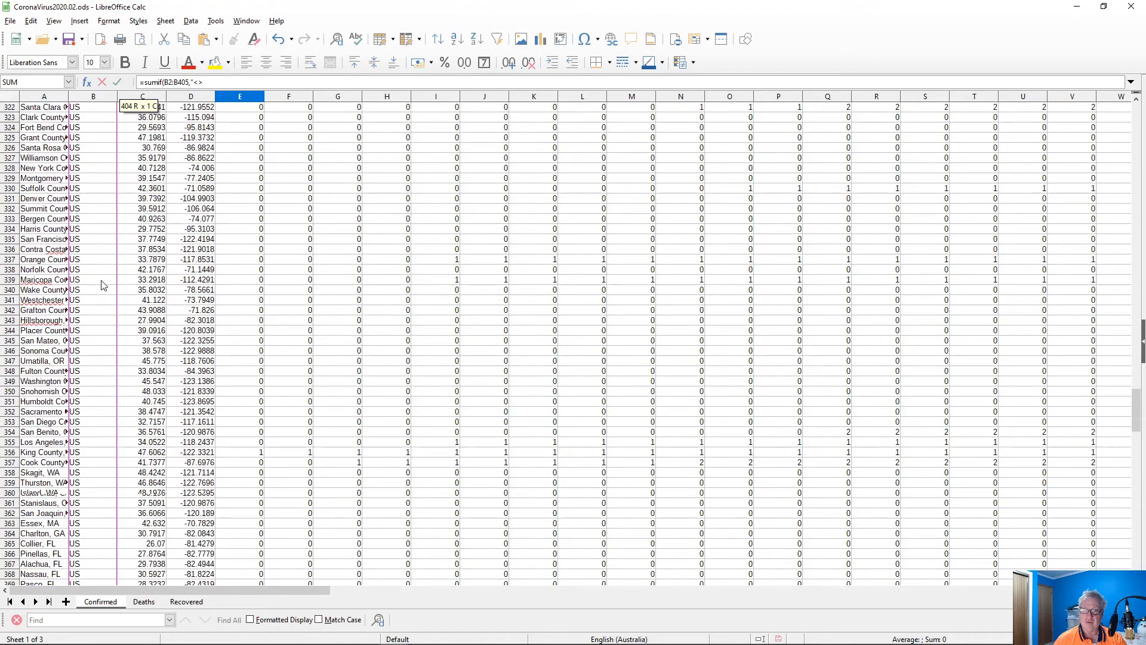
pyautogui.scroll(20, 106, 286)
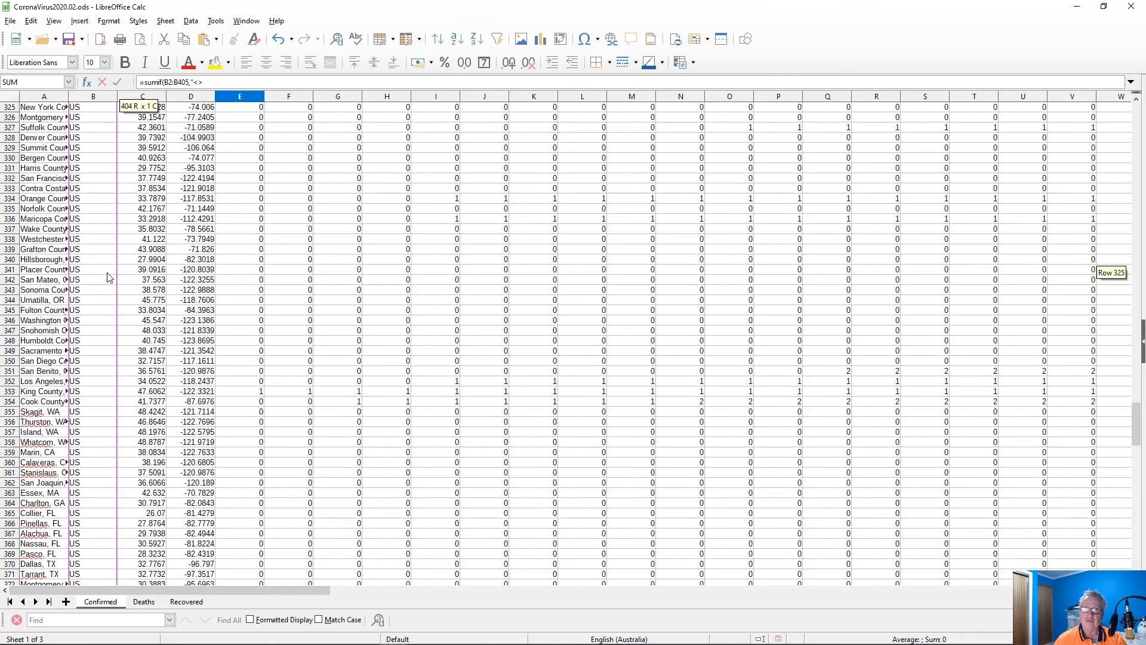
pyautogui.scroll(20, 108, 284)
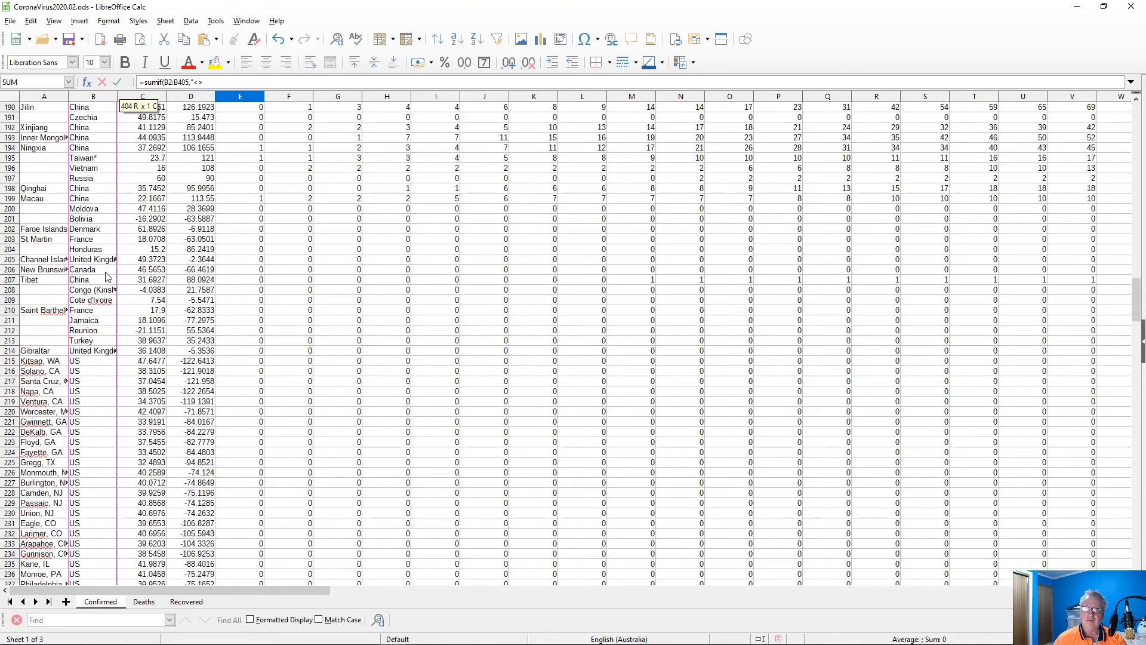
pyautogui.scroll(20, 108, 276)
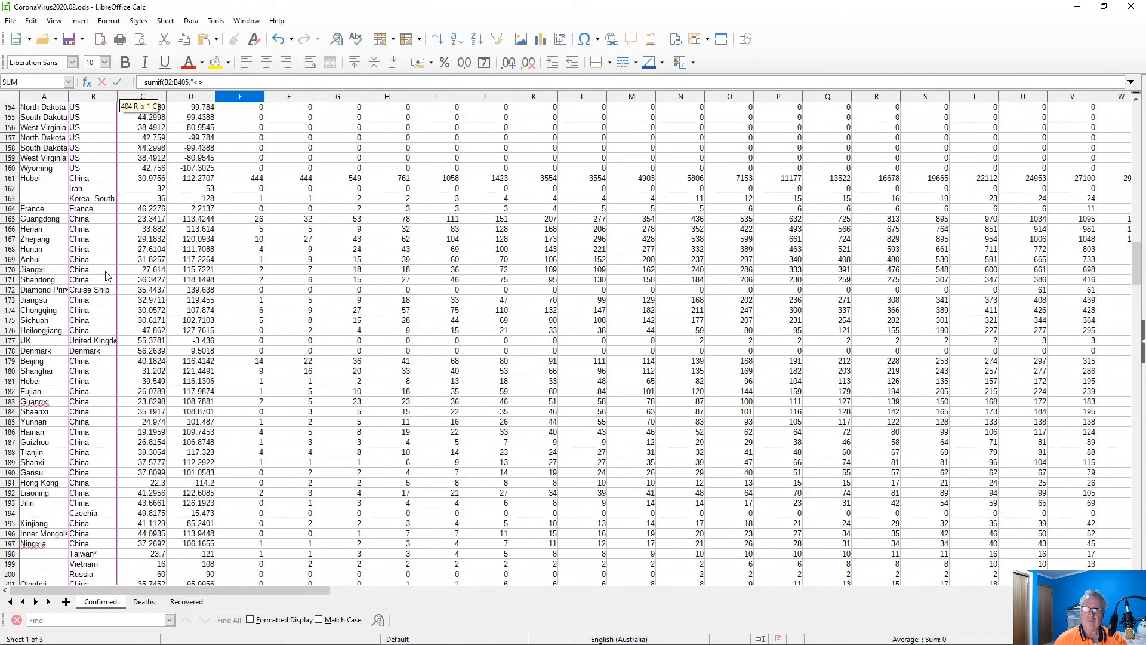
pyautogui.scroll(19, 110, 274)
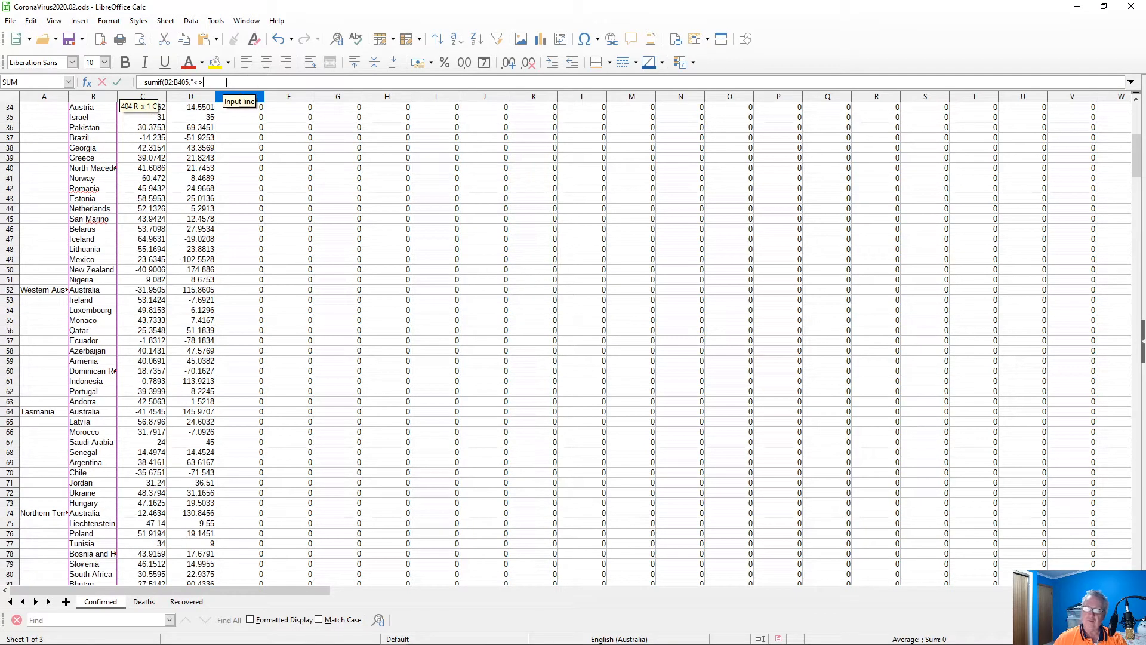
pyautogui.write('C')
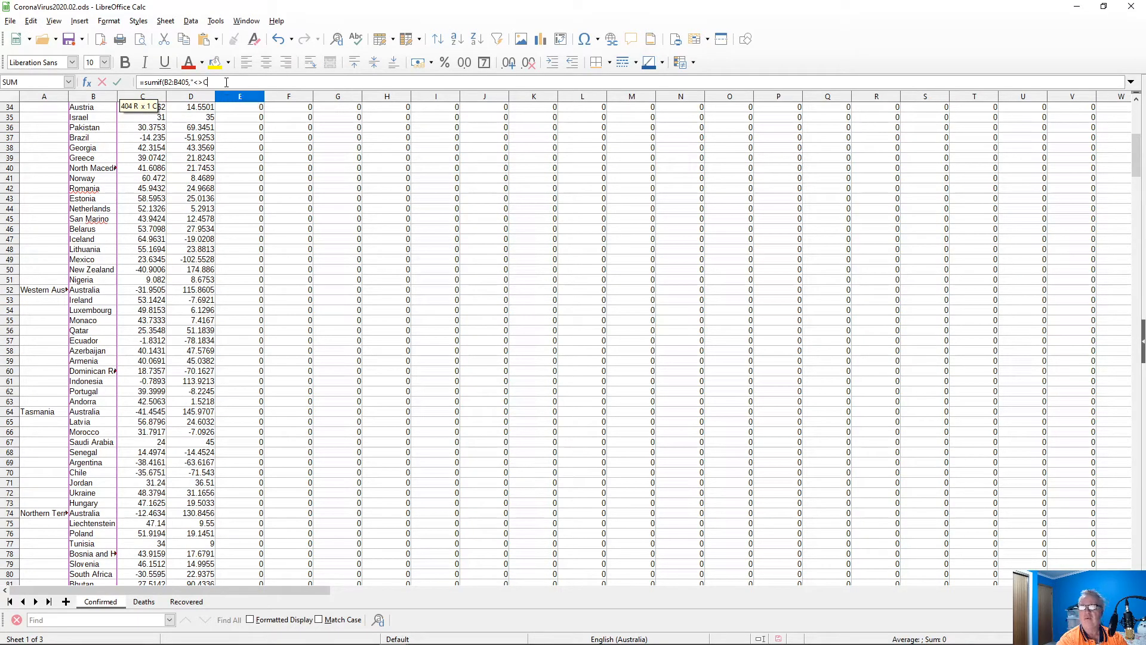
pyautogui.write('hina"')
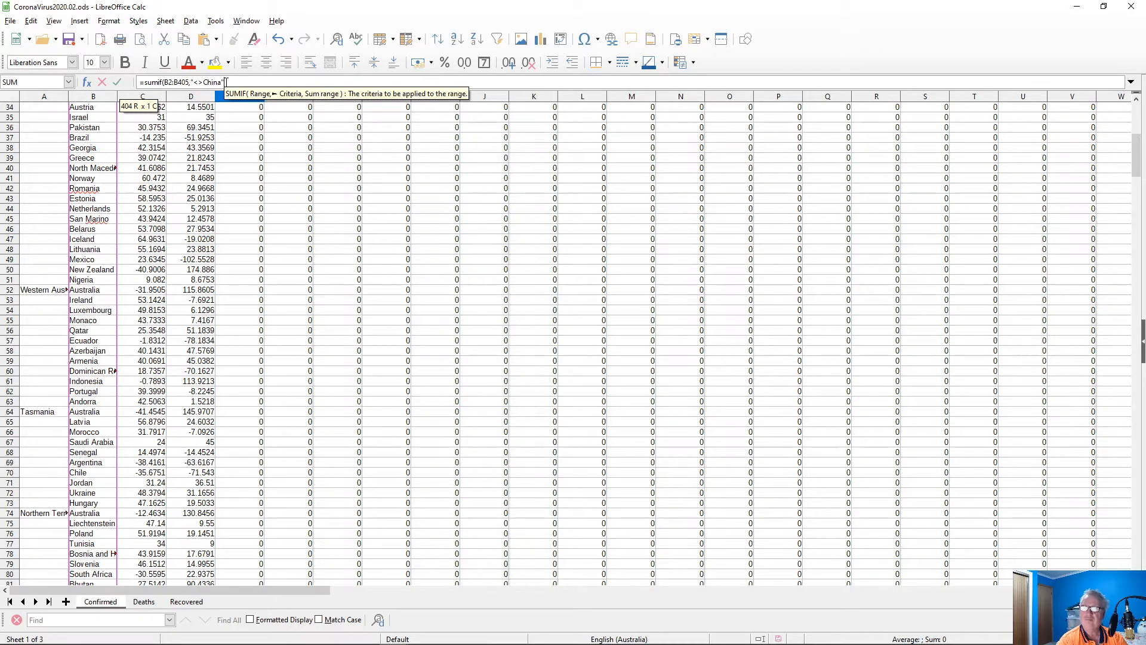
# - Set the SUMIF sum range to E2:E405 and complete the formula in E464
pyautogui.write(',')
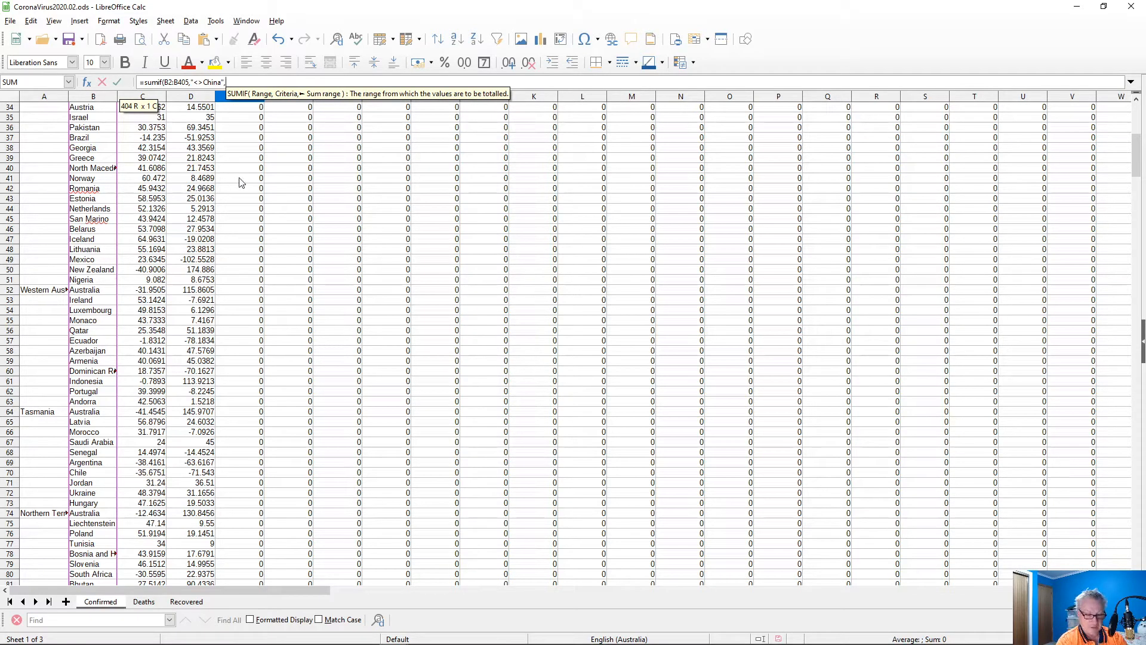
pyautogui.write('E2:')
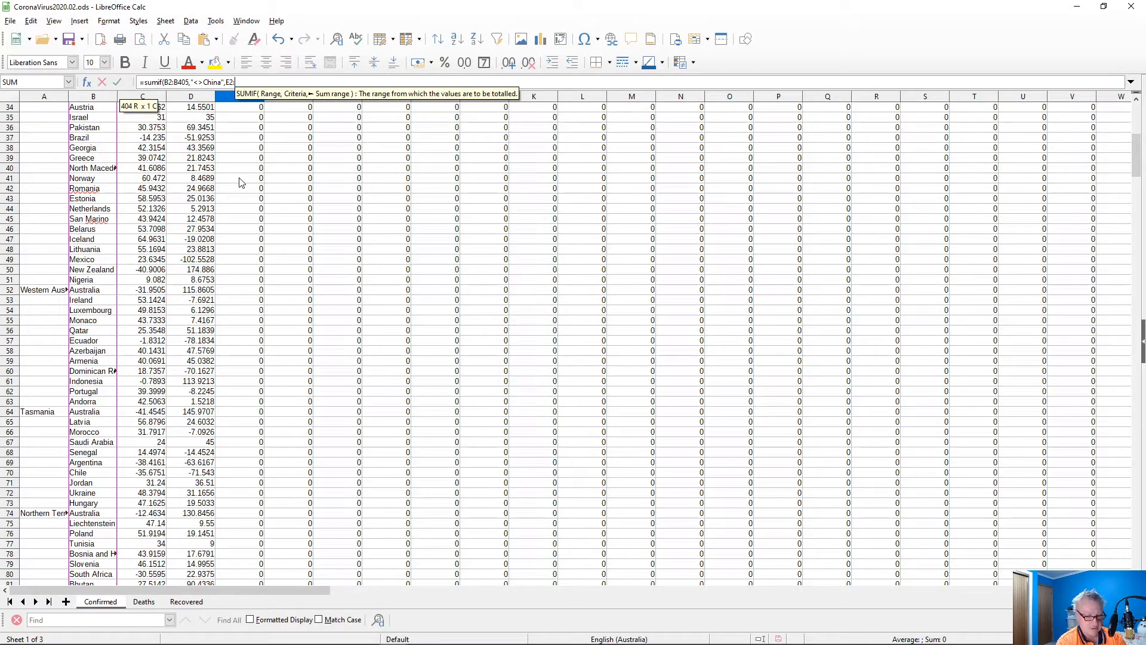
pyautogui.write('E405')
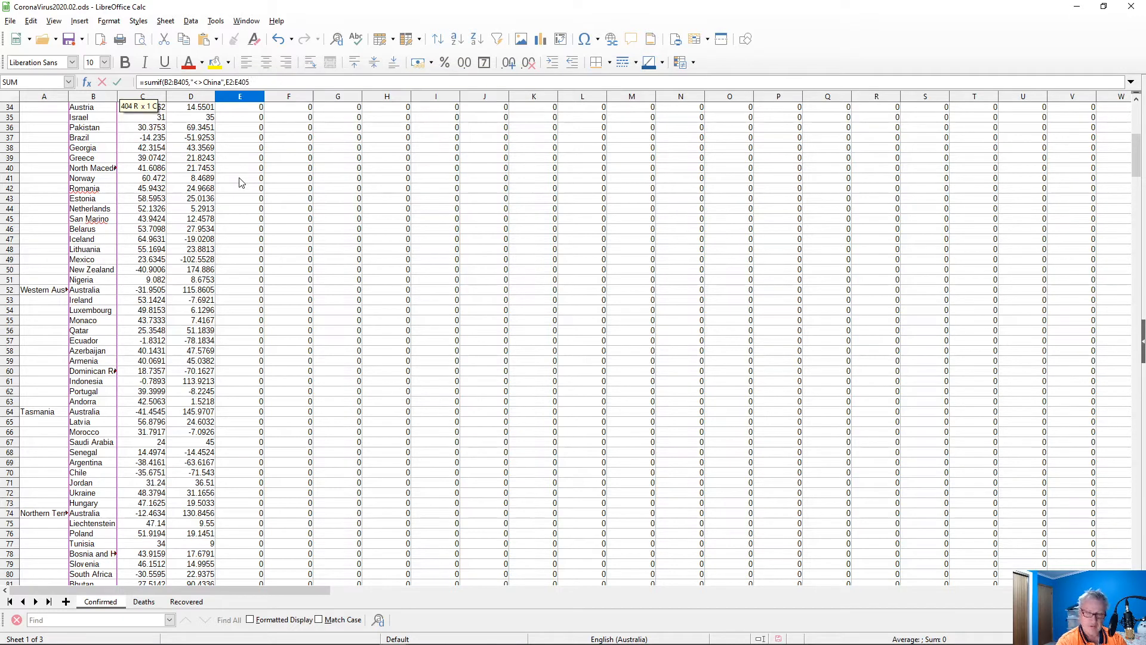
pyautogui.press('Return')
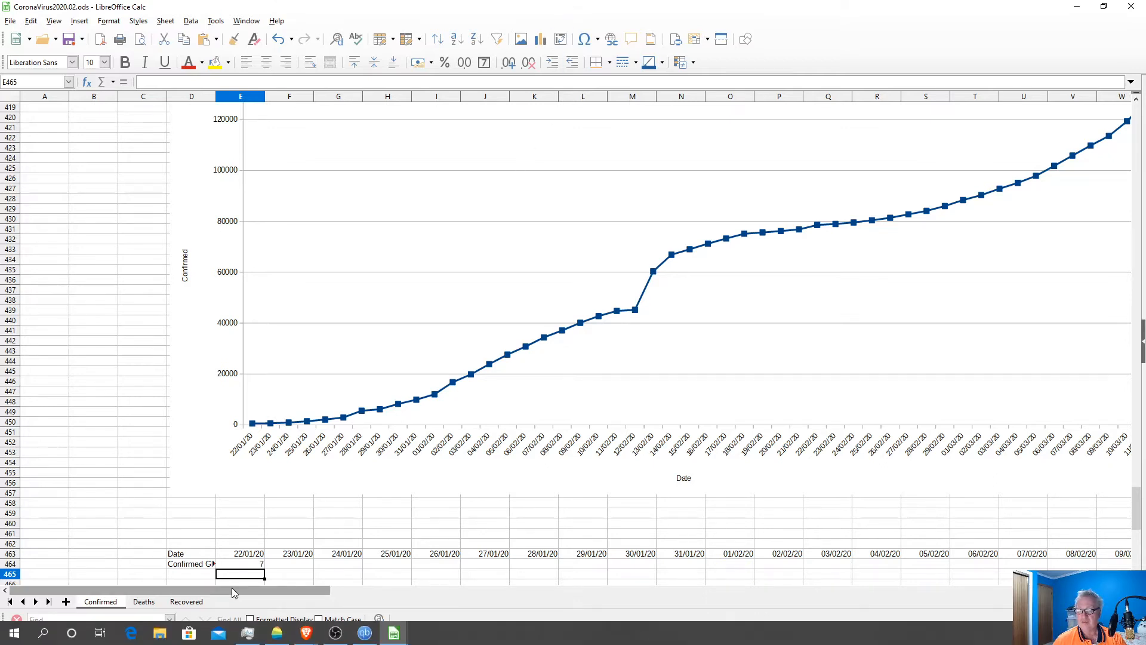
pyautogui.click(255, 566)
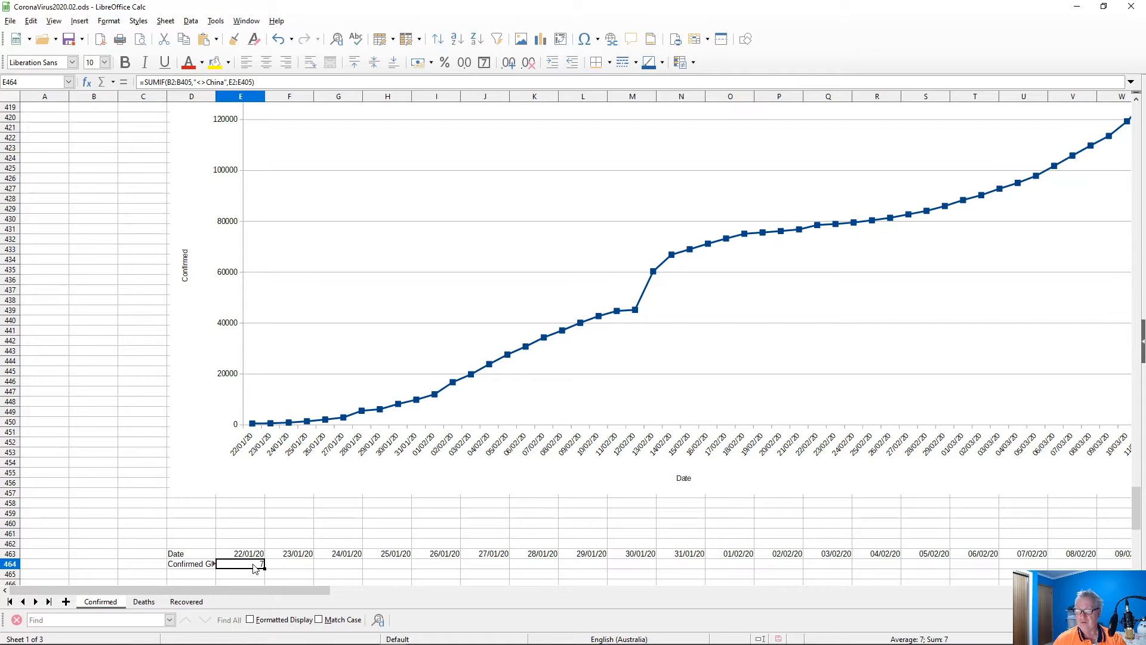
# - Fit the widths of columns A and B to their province and country names
pyautogui.scroll(20, 255, 567)
pyautogui.scroll(18, 255, 567)
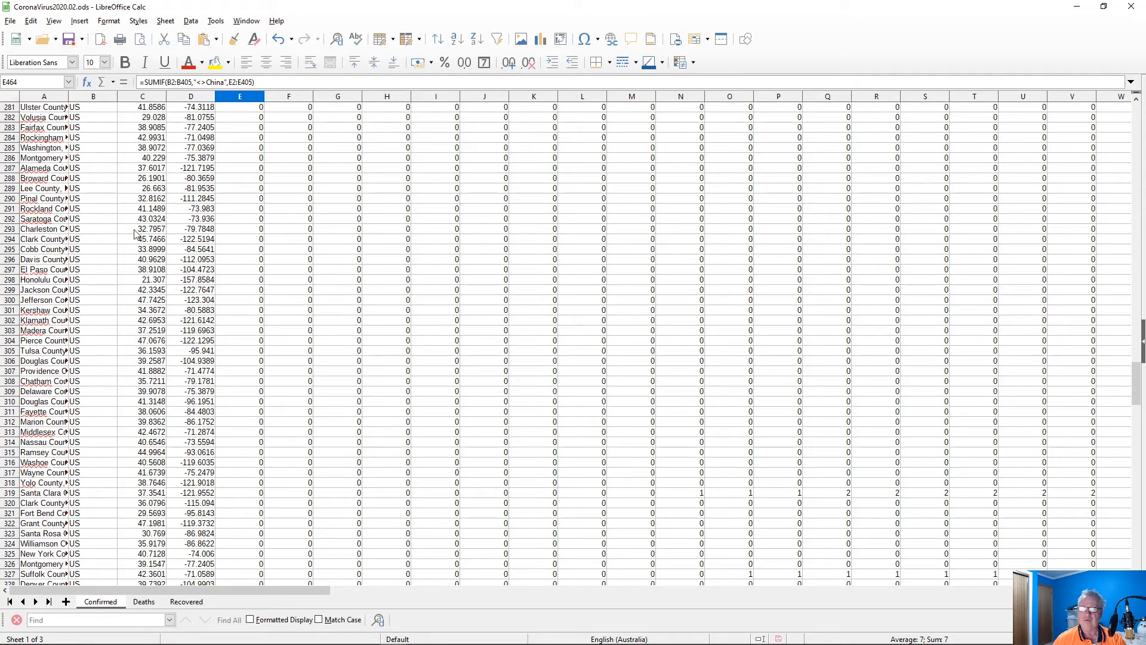
pyautogui.doubleClick(68, 96)
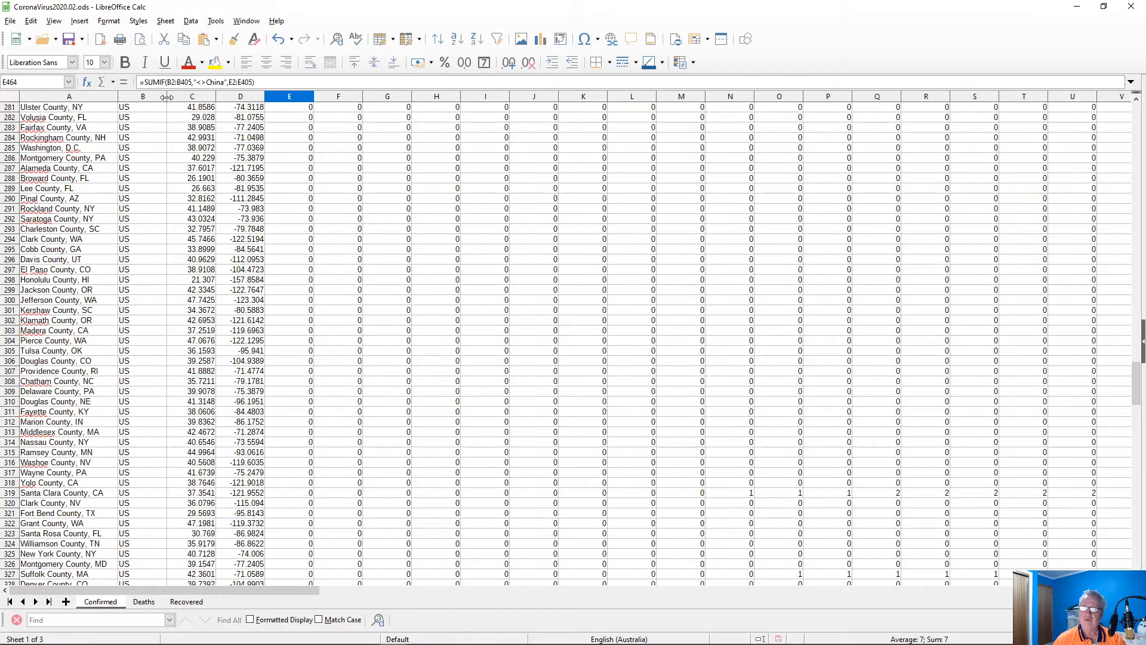
pyautogui.doubleClick(166, 97)
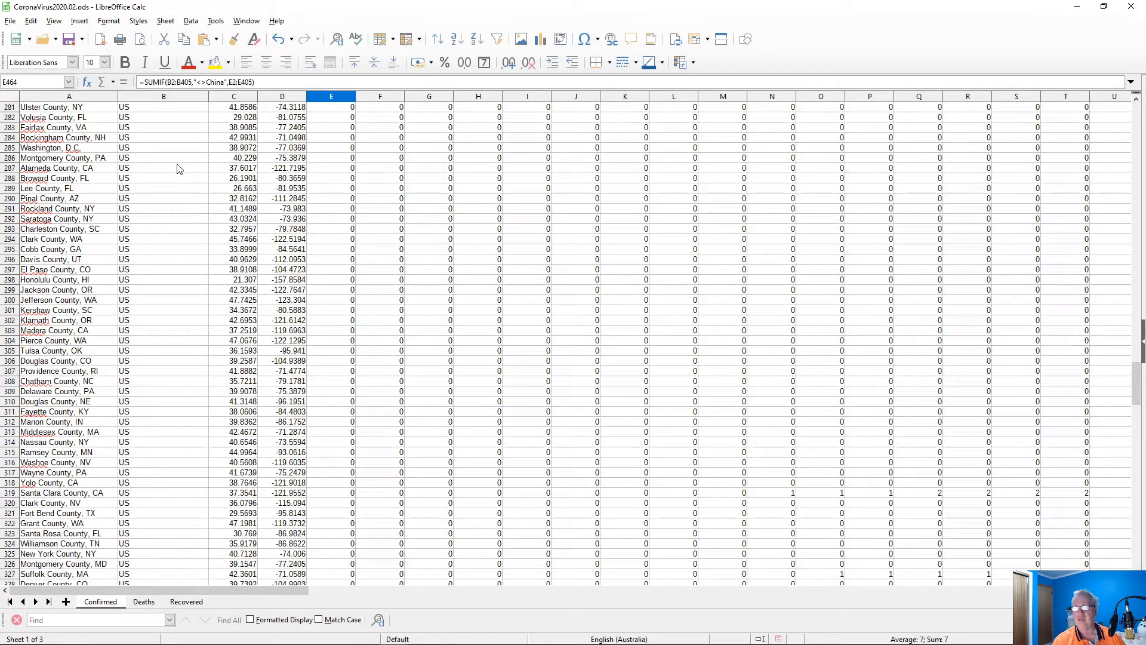
# - Examine how the countries are ordered in the Country/Region column, going back up to the header row
pyautogui.scroll(20, 176, 179)
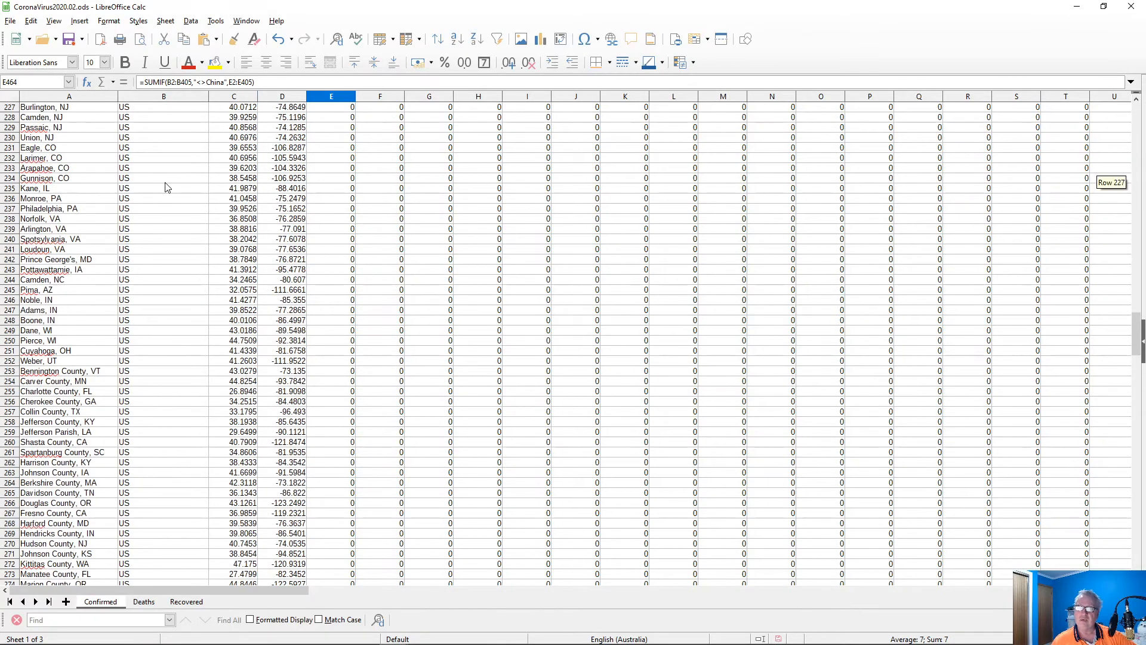
pyautogui.scroll(20, 172, 200)
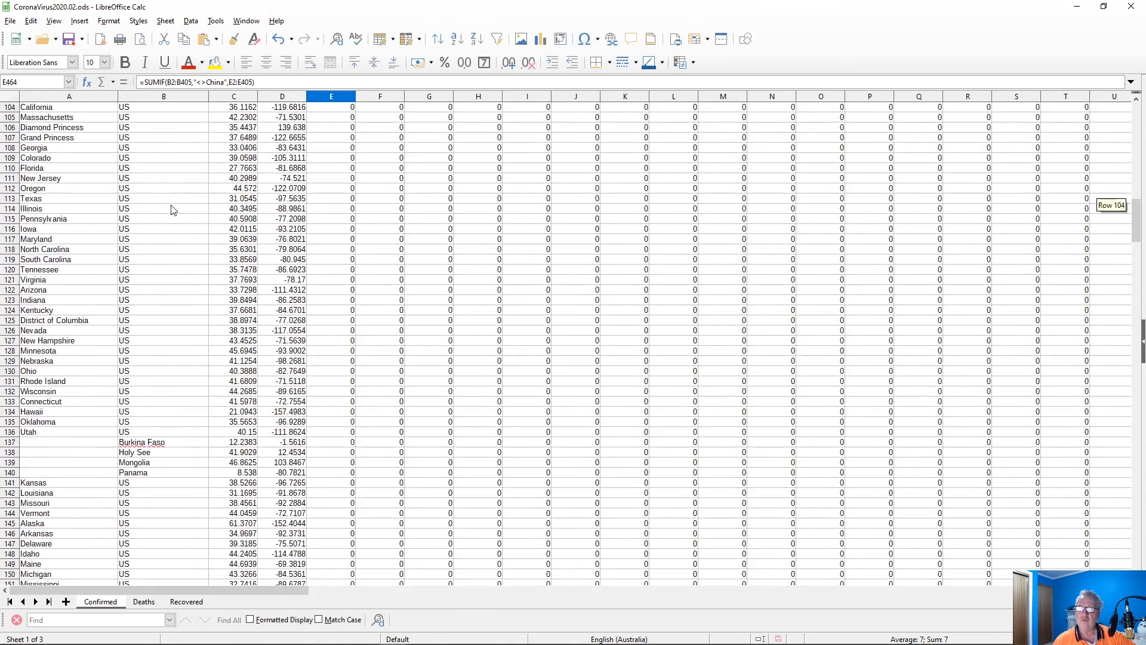
pyautogui.scroll(-20, 172, 220)
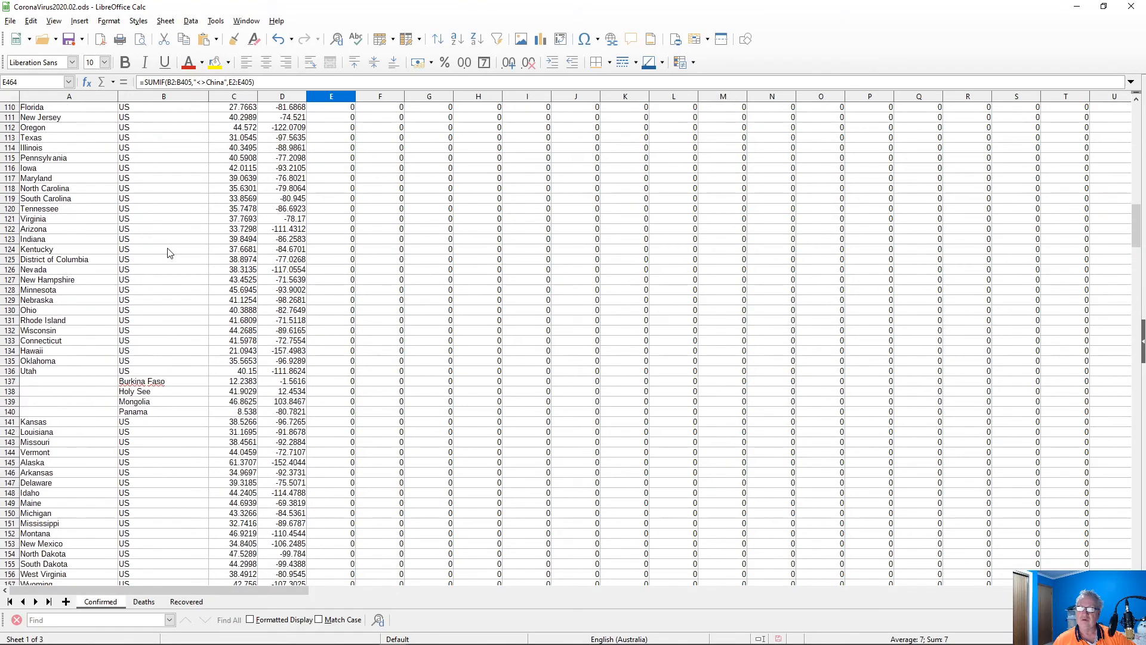
pyautogui.scroll(-13, 173, 261)
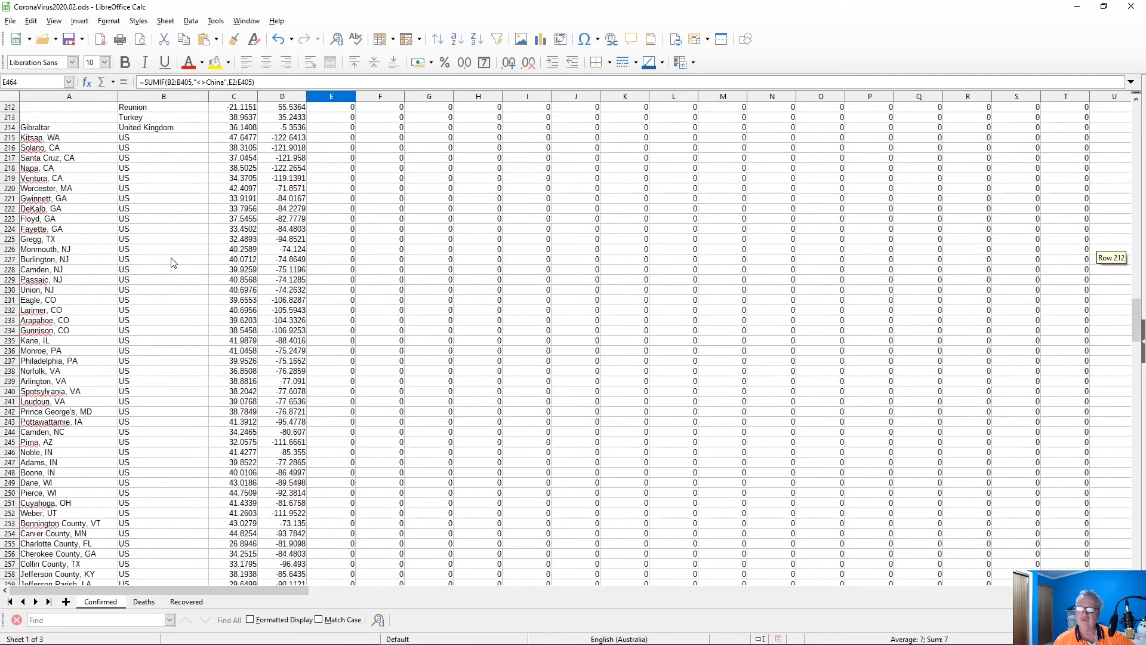
pyautogui.scroll(20, 174, 261)
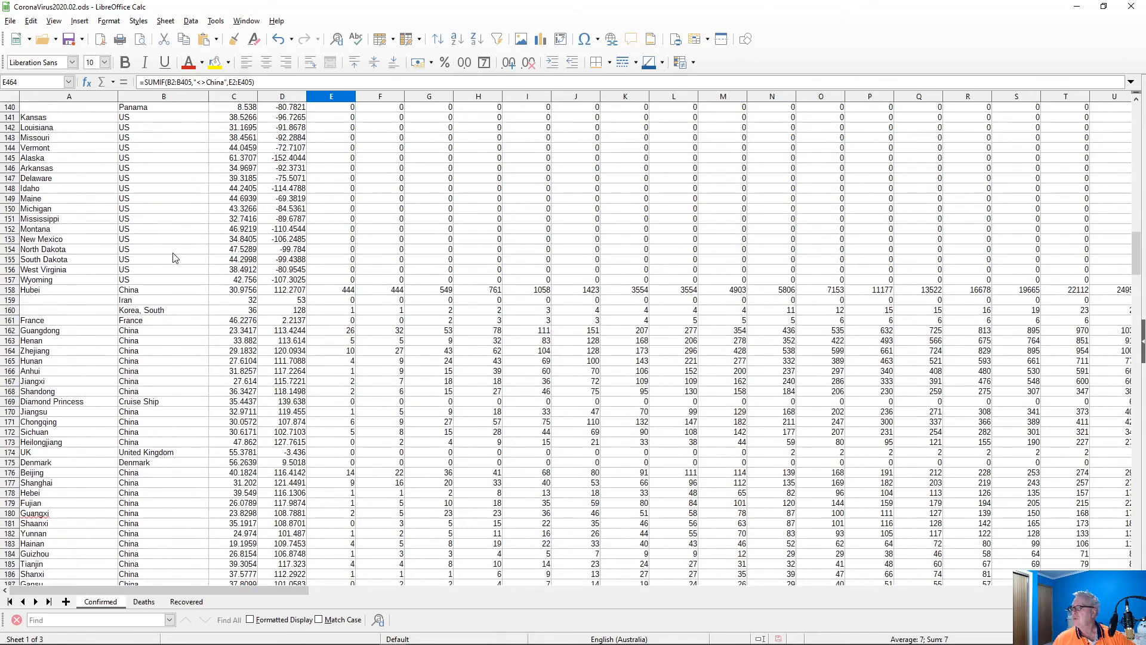
pyautogui.scroll(15, 173, 262)
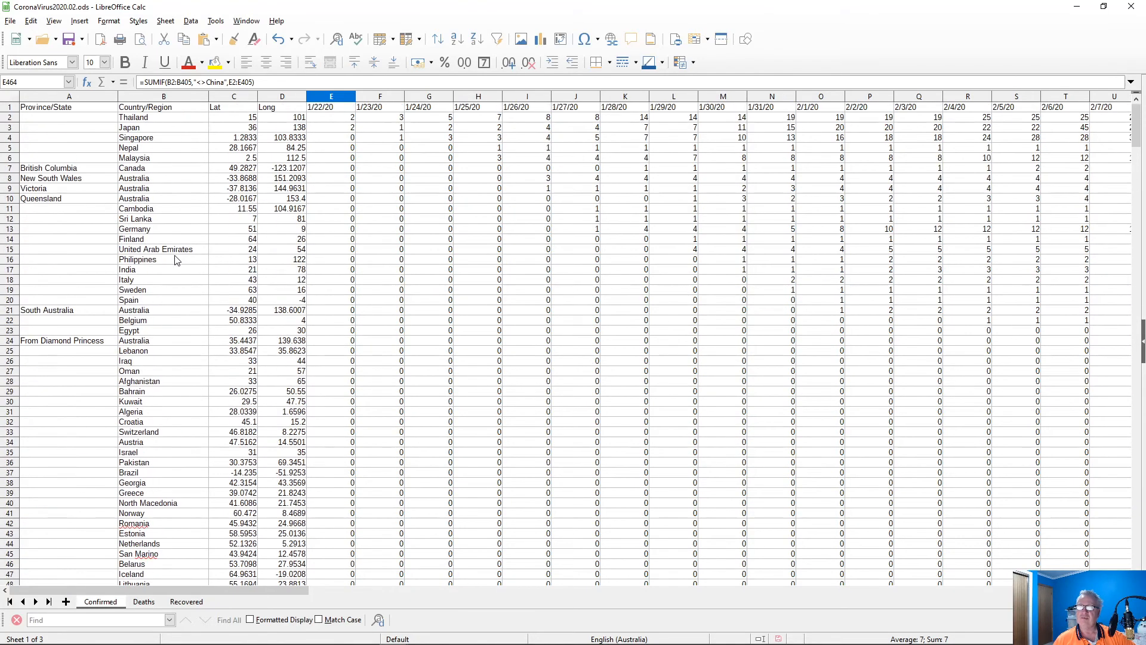
# - Sort the data range A1:BB405, headers included, by Country/Region in ascending order
pyautogui.click(55, 108)
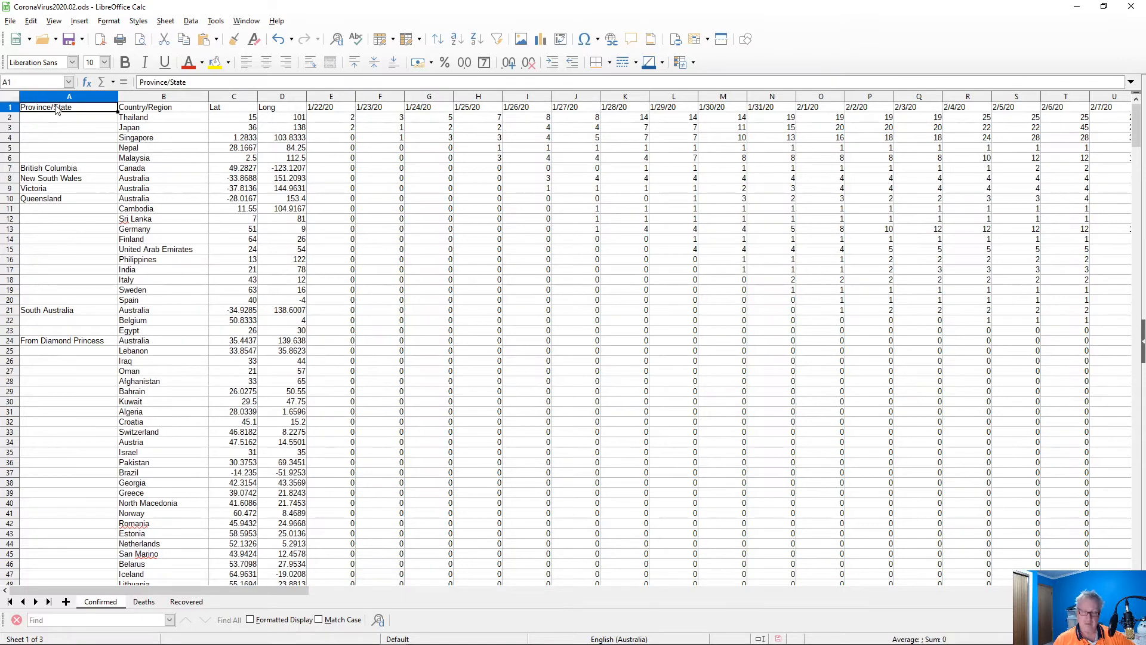
pyautogui.hotkey('ctrl', 'shift', 'Right')
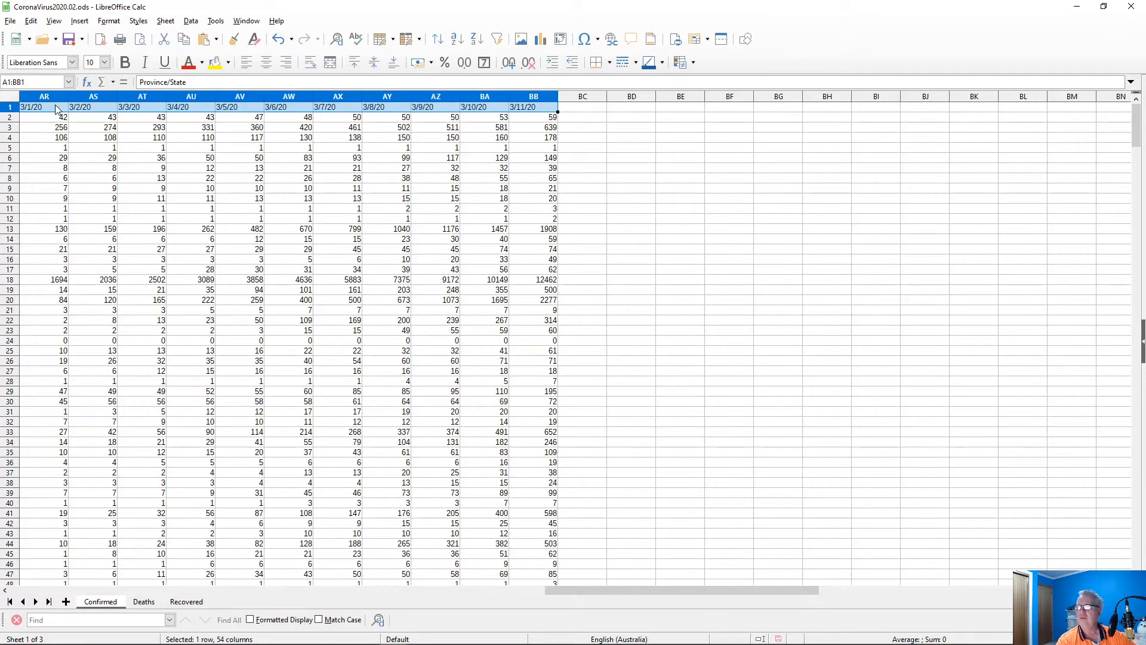
pyautogui.hotkey('shift', 'Down')
pyautogui.hotkey('shift', 'Down')
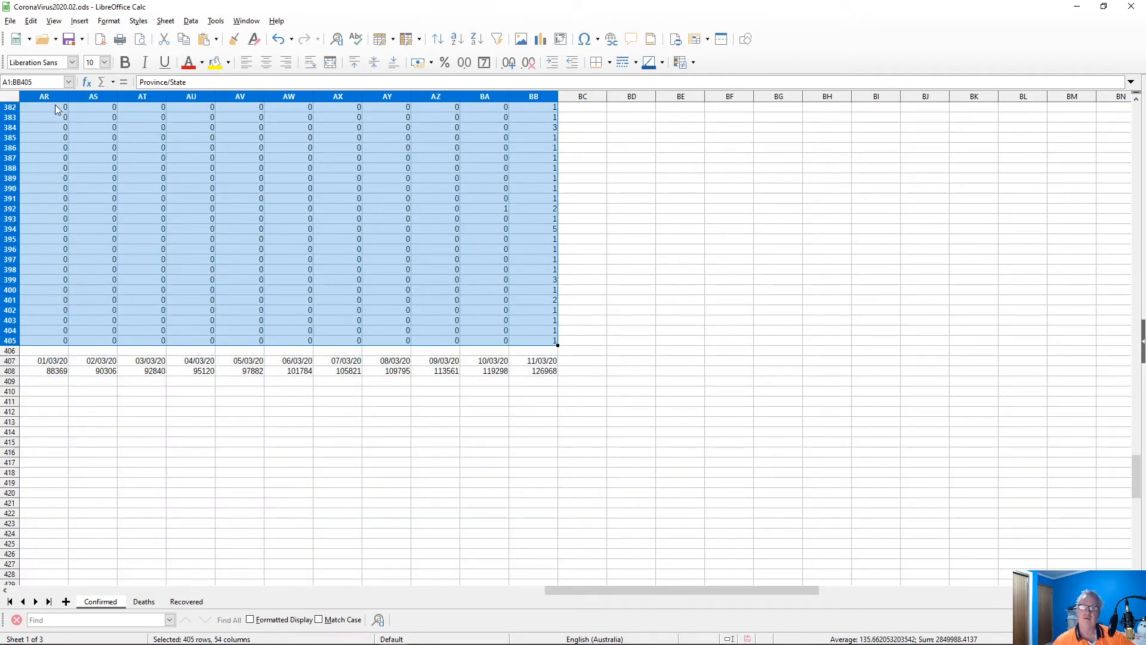
pyautogui.click(197, 23)
pyautogui.click(212, 37)
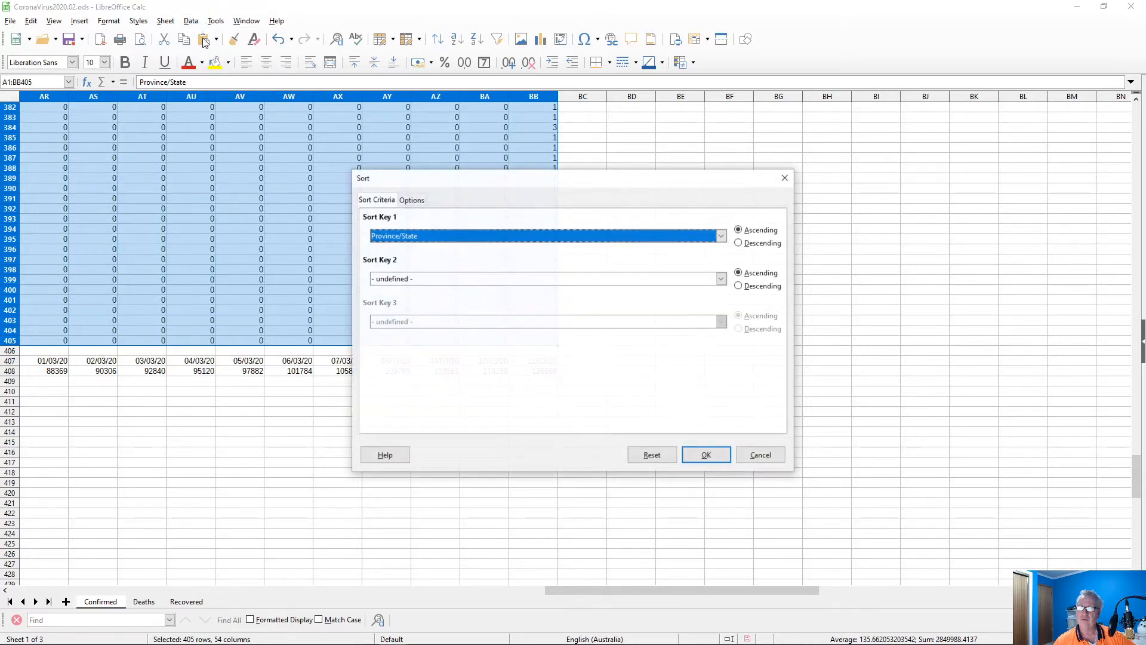
pyautogui.click(475, 236)
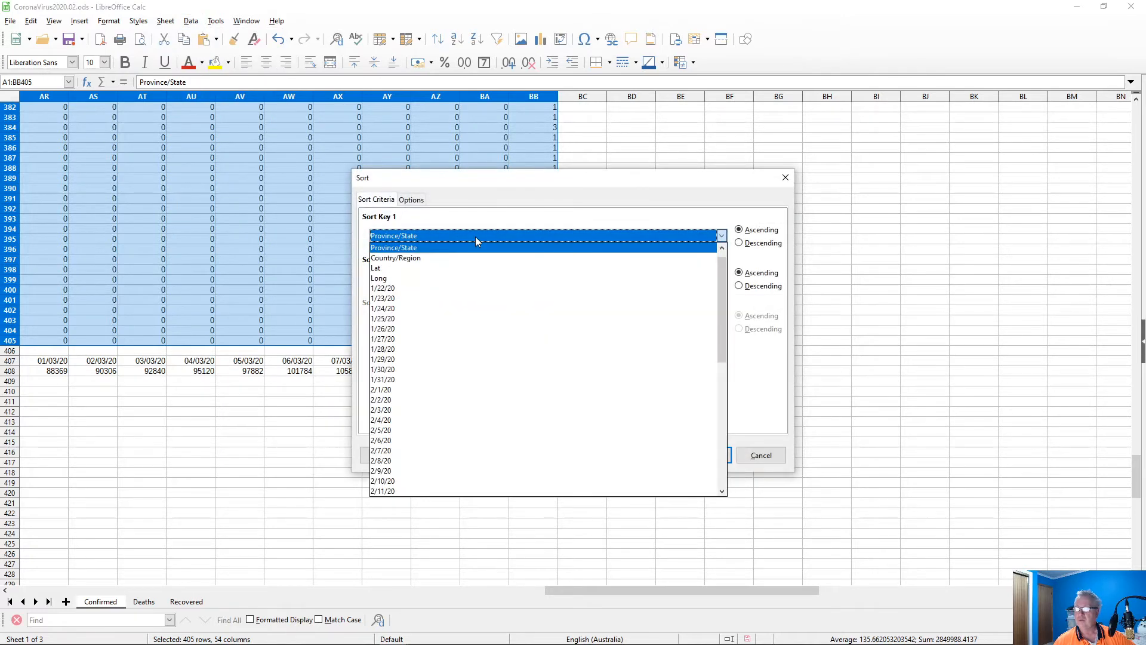
pyautogui.click(451, 259)
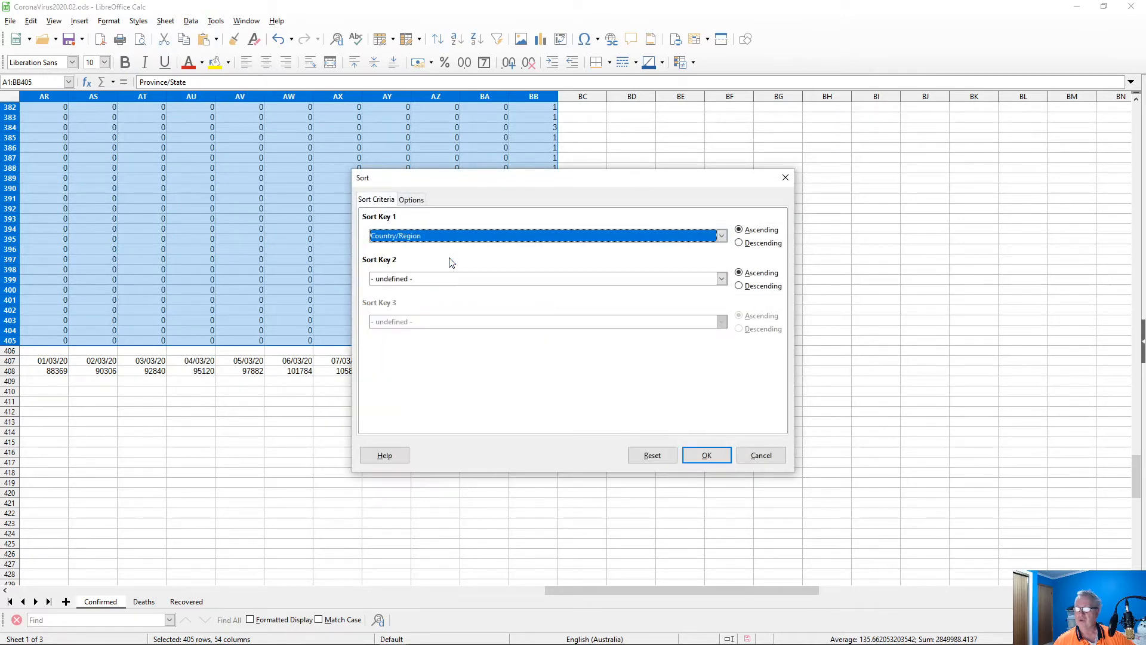
pyautogui.click(705, 456)
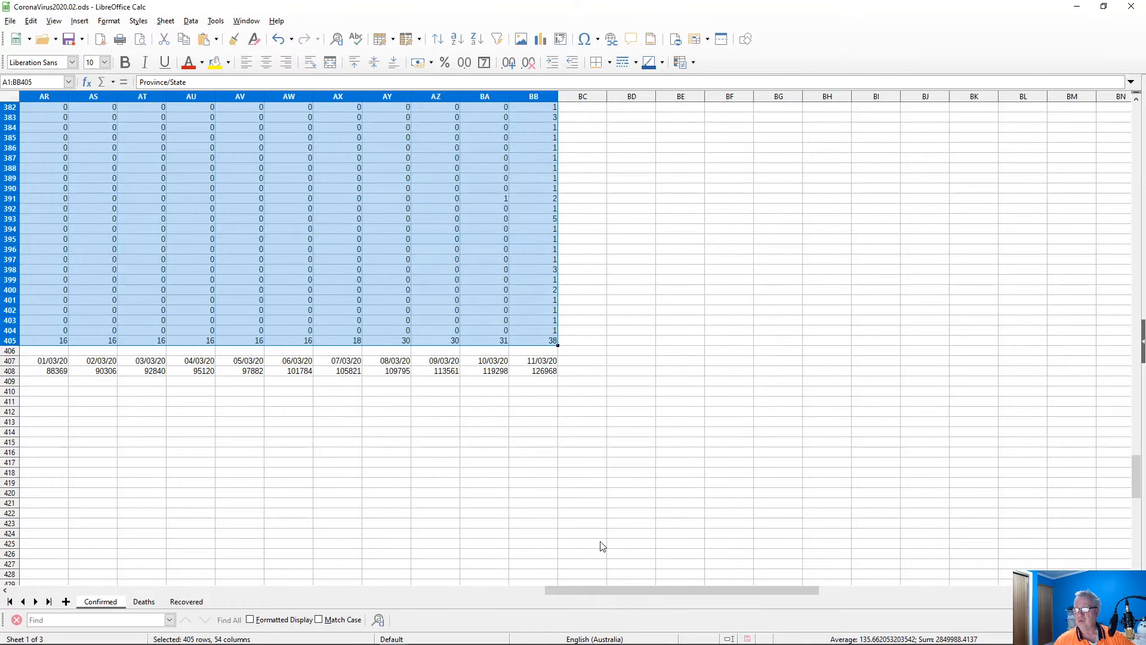
# - Review the sorted country rows from Vietnam in row 405 back up to the header row
pyautogui.moveTo(593, 589); pyautogui.dragTo(56, 589)
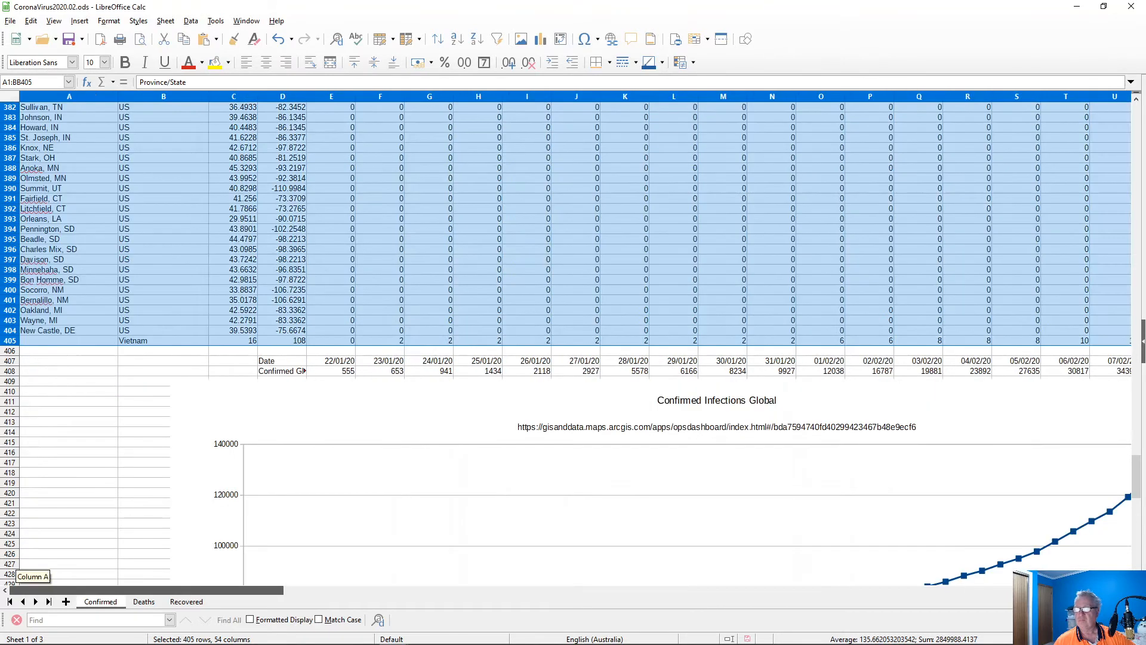
pyautogui.scroll(3, 181, 400)
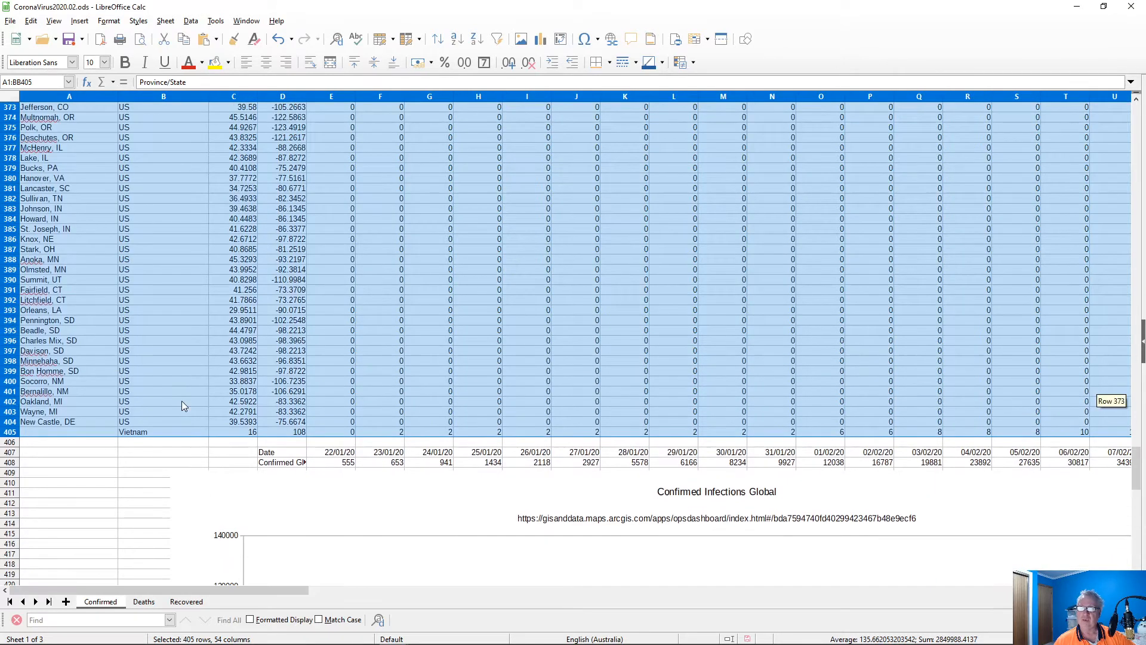
pyautogui.click(160, 433)
pyautogui.scroll(20, 160, 436)
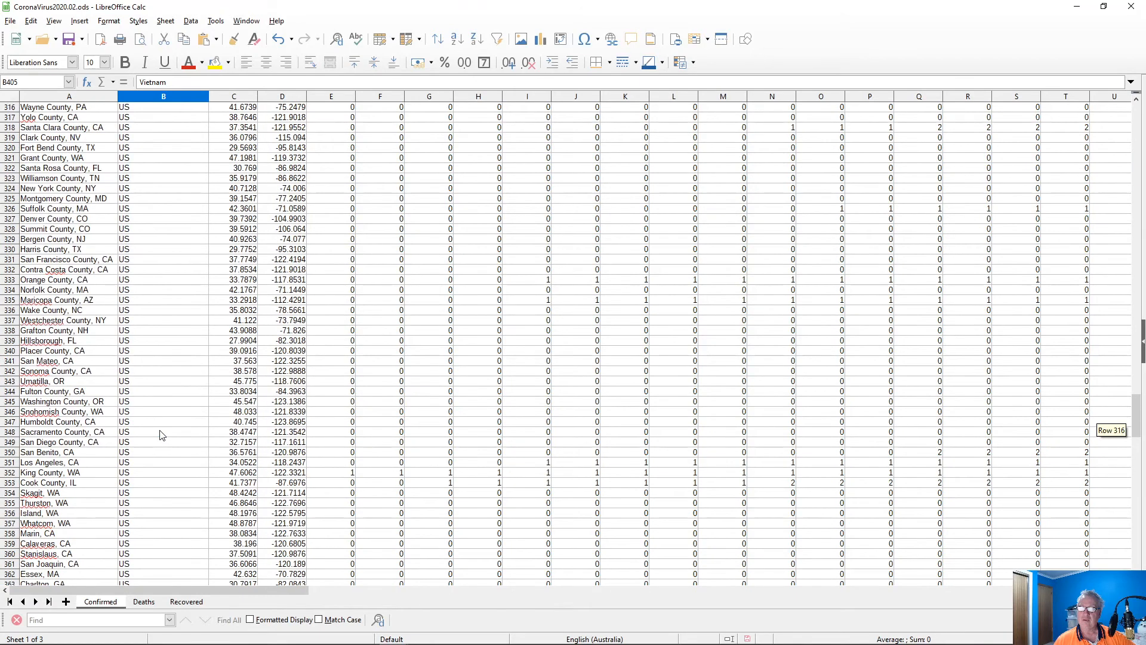
pyautogui.scroll(20, 159, 458)
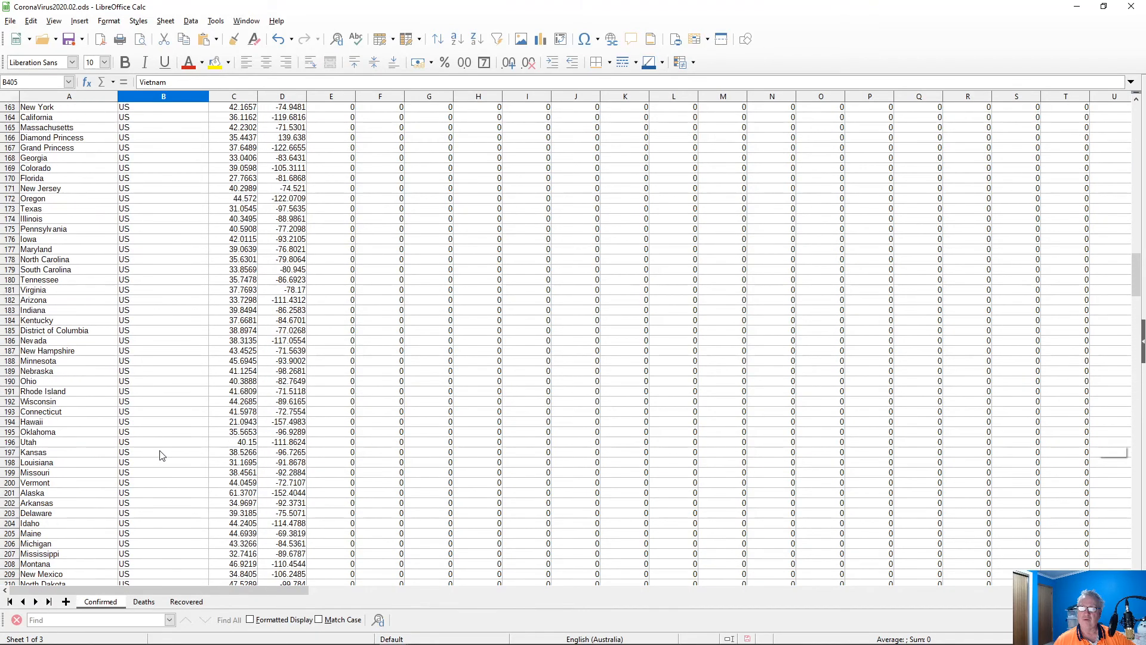
pyautogui.scroll(20, 163, 459)
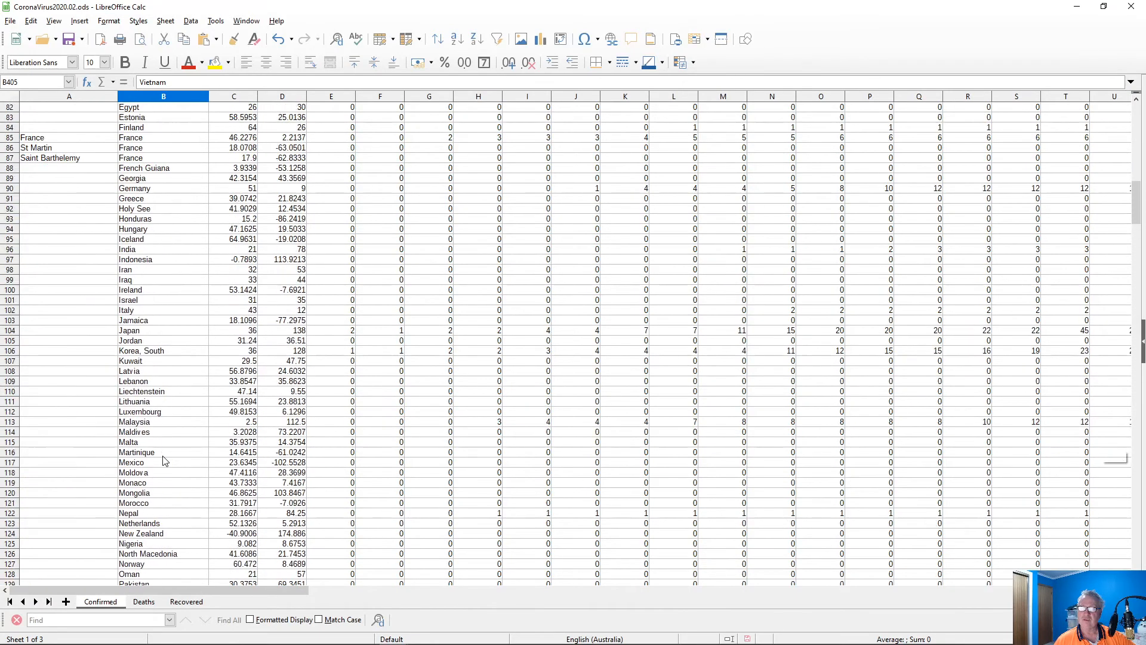
pyautogui.scroll(7, 163, 459)
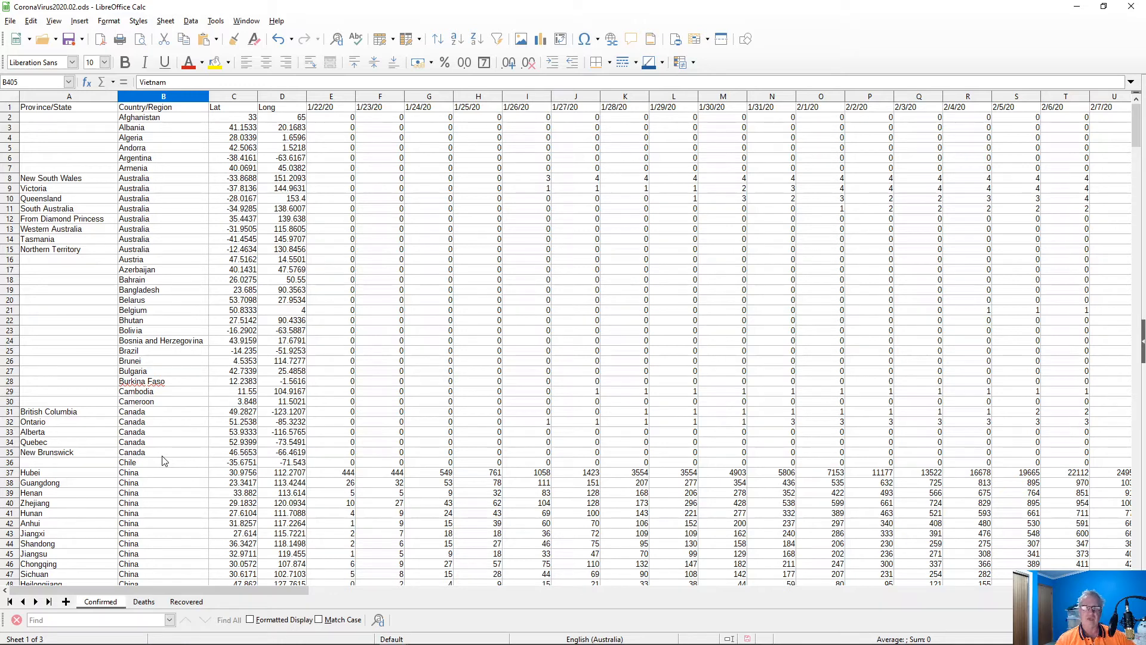
# - Switch to the Johns Hopkins COVID-19 dashboard in the browser and examine the confirmed case locations around Australia on the map
pyautogui.hotkey('alt', 'Tab')
pyautogui.moveTo(669, 382); pyautogui.dragTo(404, 213)
pyautogui.scroll(5, 557, 246)
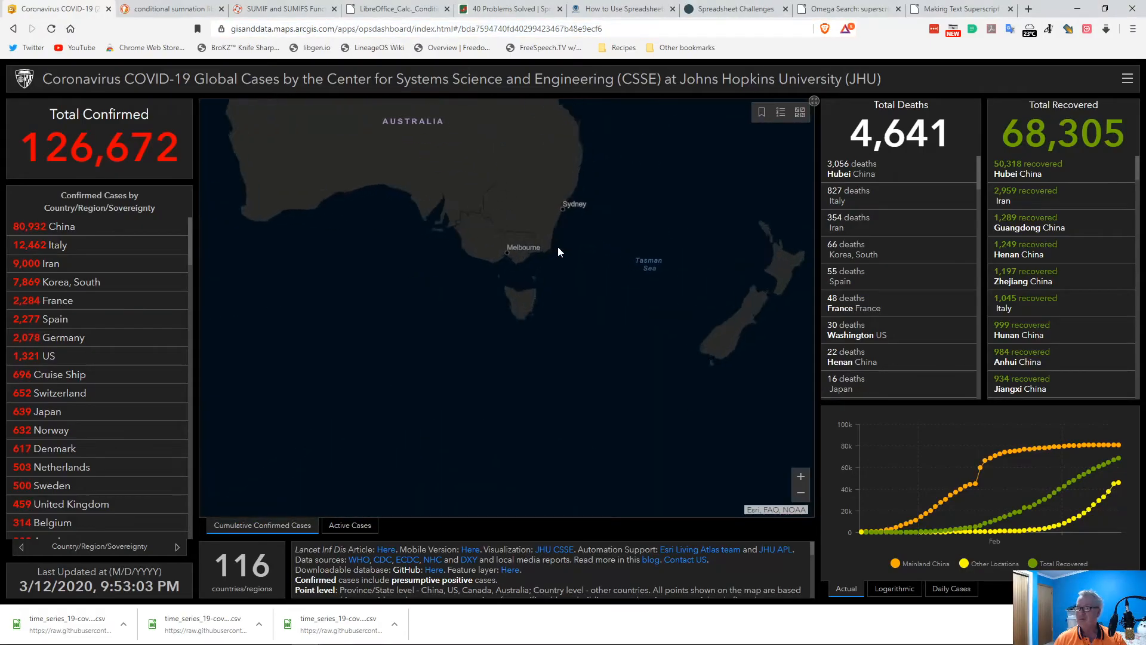
pyautogui.moveTo(526, 224); pyautogui.dragTo(541, 285)
pyautogui.scroll(-3, 531, 284)
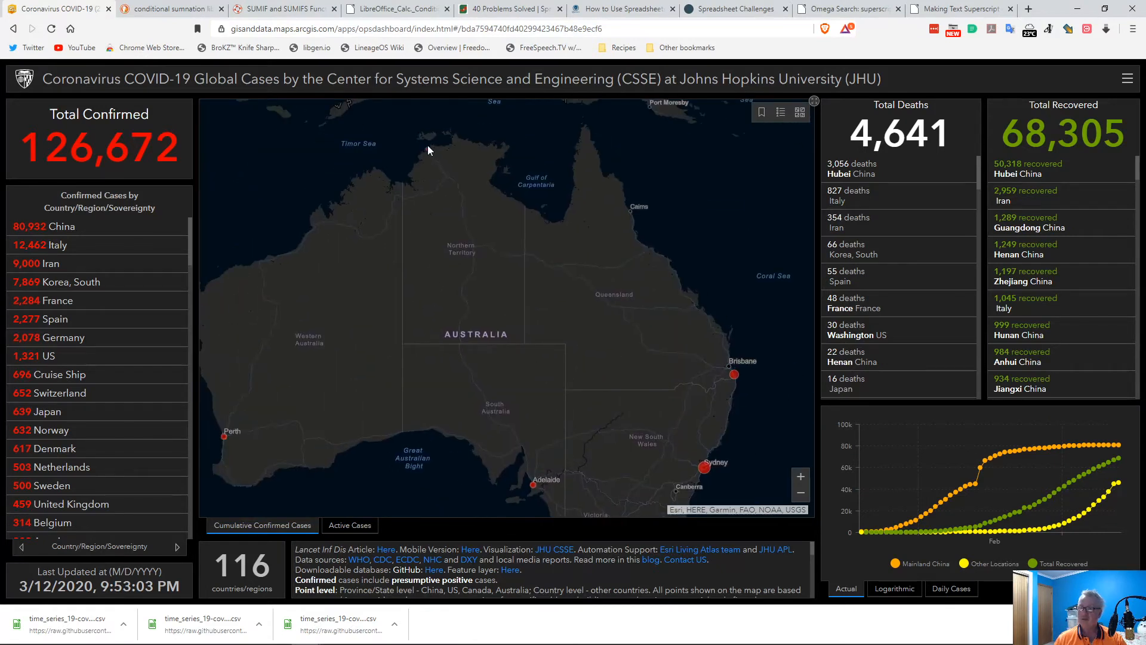
pyautogui.moveTo(403, 337); pyautogui.dragTo(361, 188)
pyautogui.moveTo(589, 290); pyautogui.dragTo(642, 377)
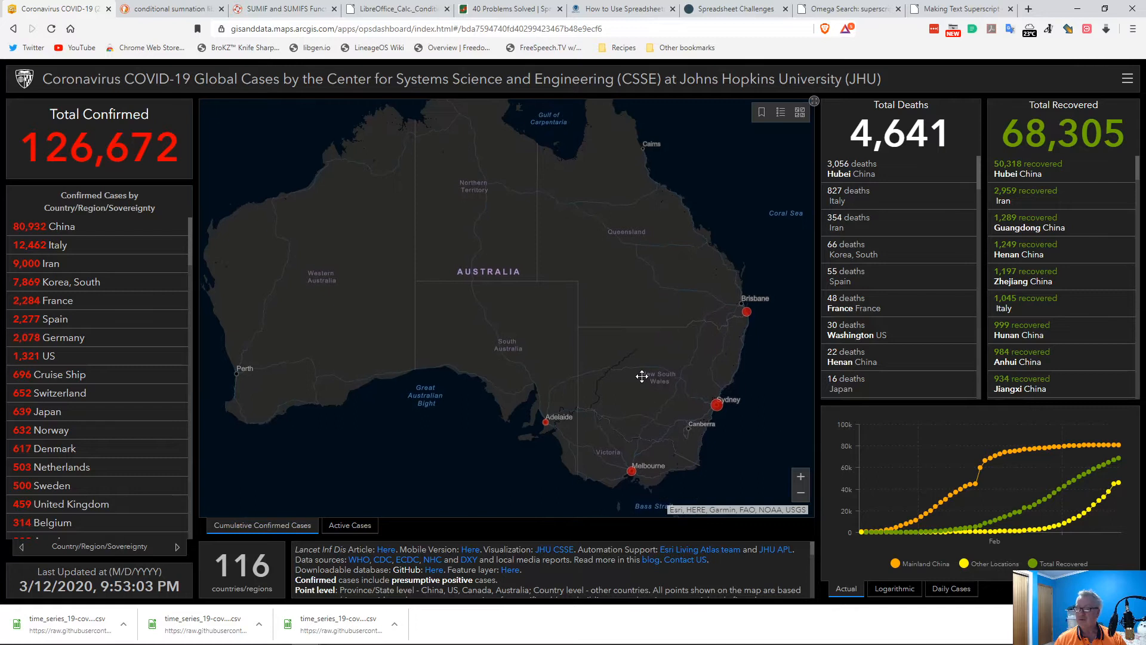
pyautogui.scroll(-1, 545, 308)
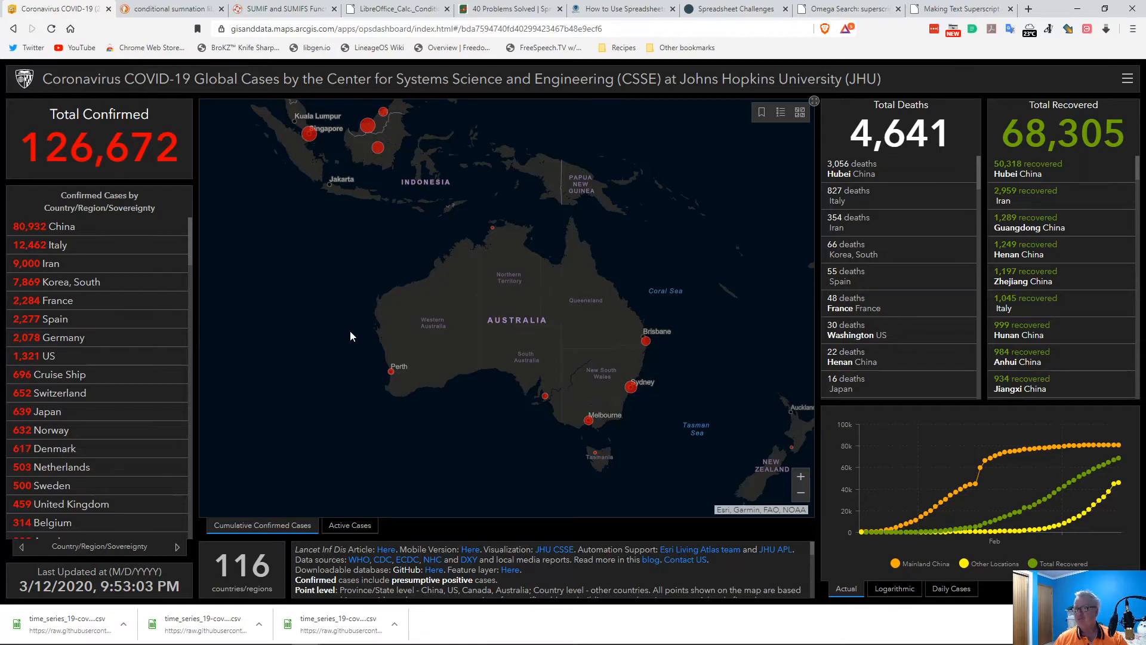
# - Switch back to LibreOffice Calc and examine the China rows and the other countries down to the end of the list
pyautogui.hotkey('alt', 'Tab')
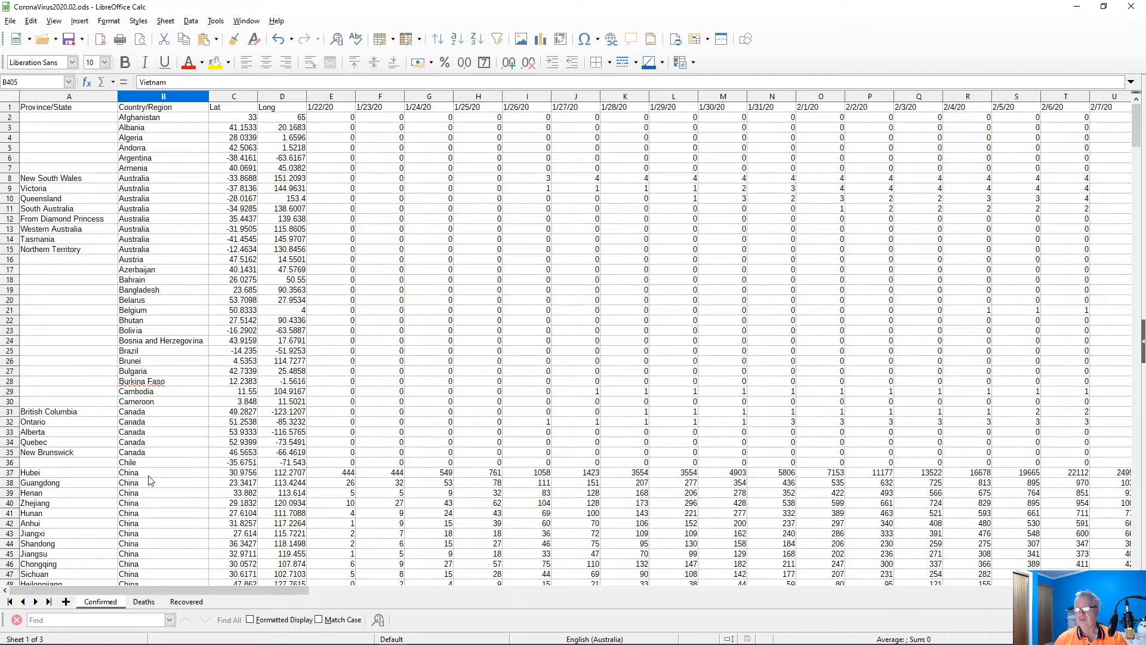
pyautogui.scroll(-4, 181, 479)
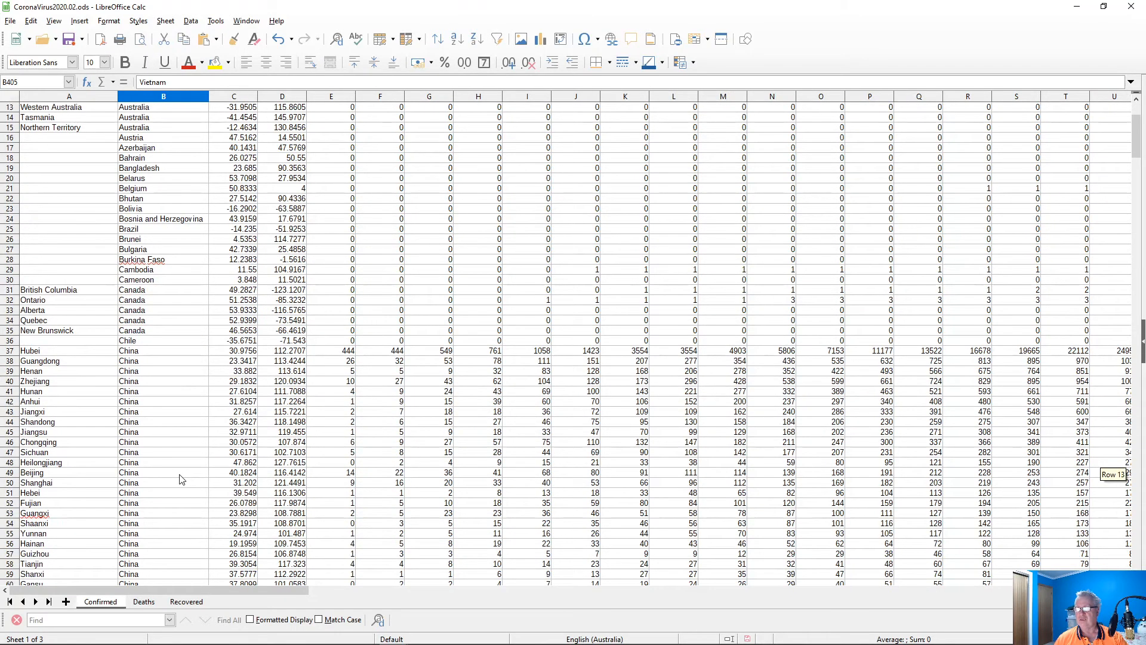
pyautogui.scroll(-18, 182, 479)
pyautogui.scroll(-19, 182, 479)
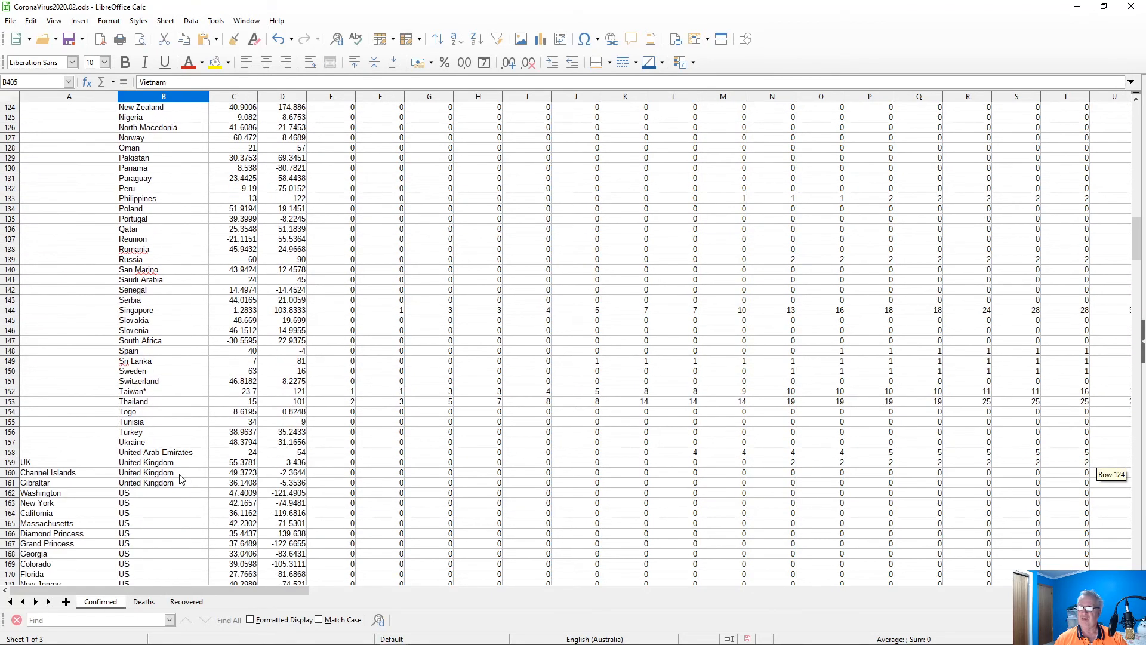
pyautogui.scroll(-20, 182, 480)
pyautogui.scroll(-20, 182, 479)
pyautogui.scroll(-20, 181, 479)
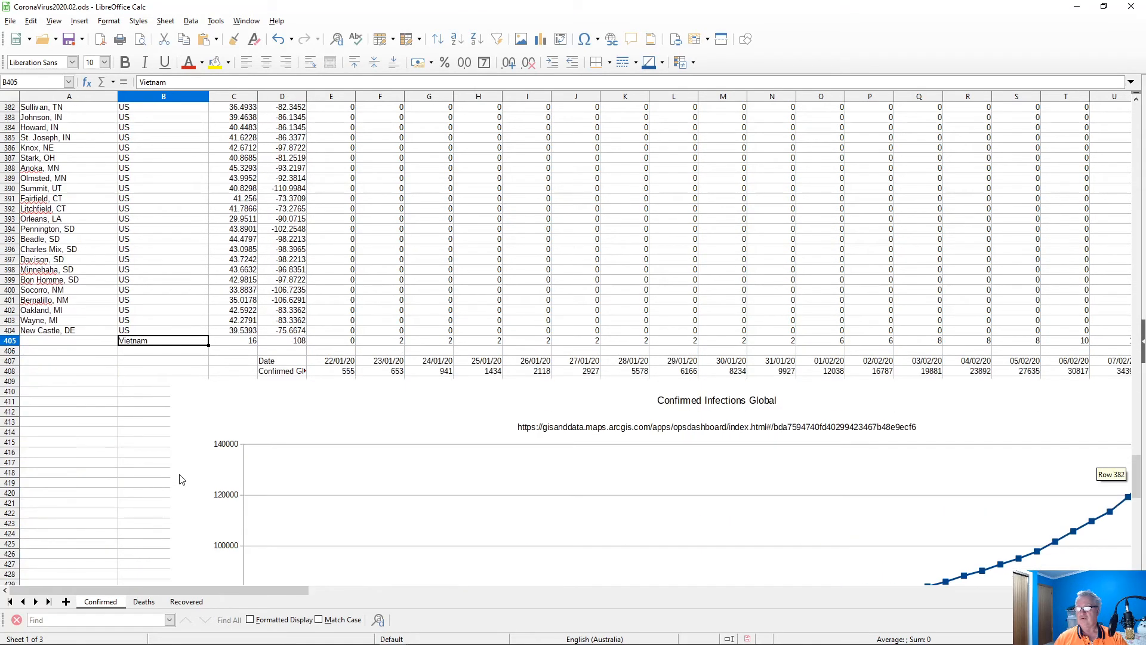
pyautogui.scroll(-6, 182, 479)
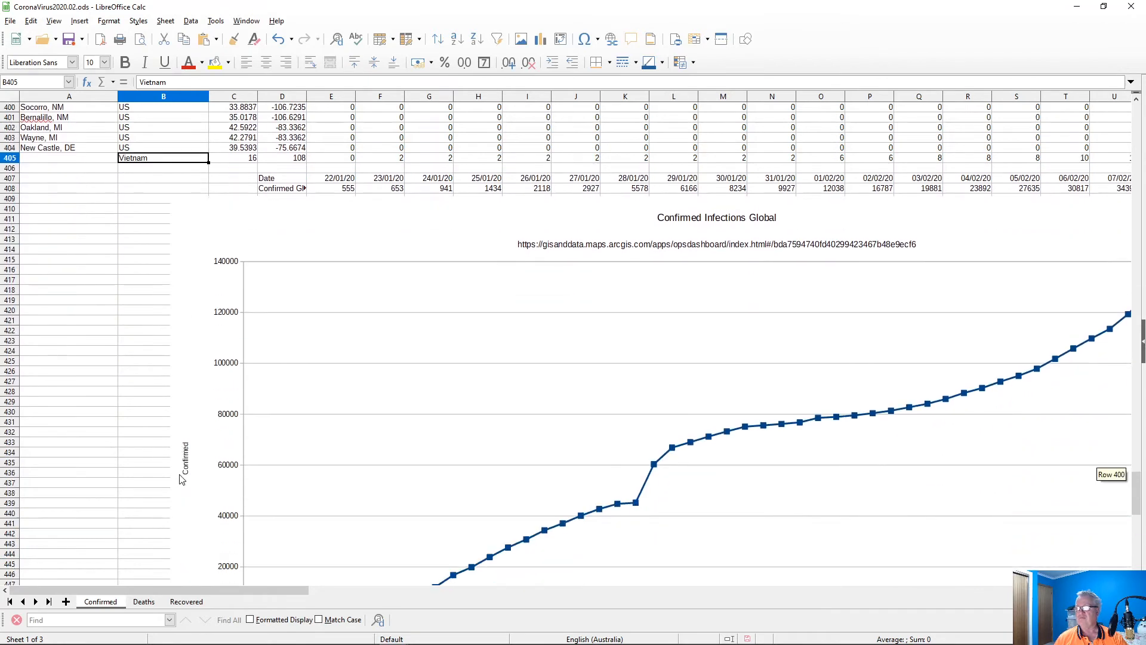
pyautogui.scroll(7, 182, 479)
pyautogui.scroll(8, 181, 479)
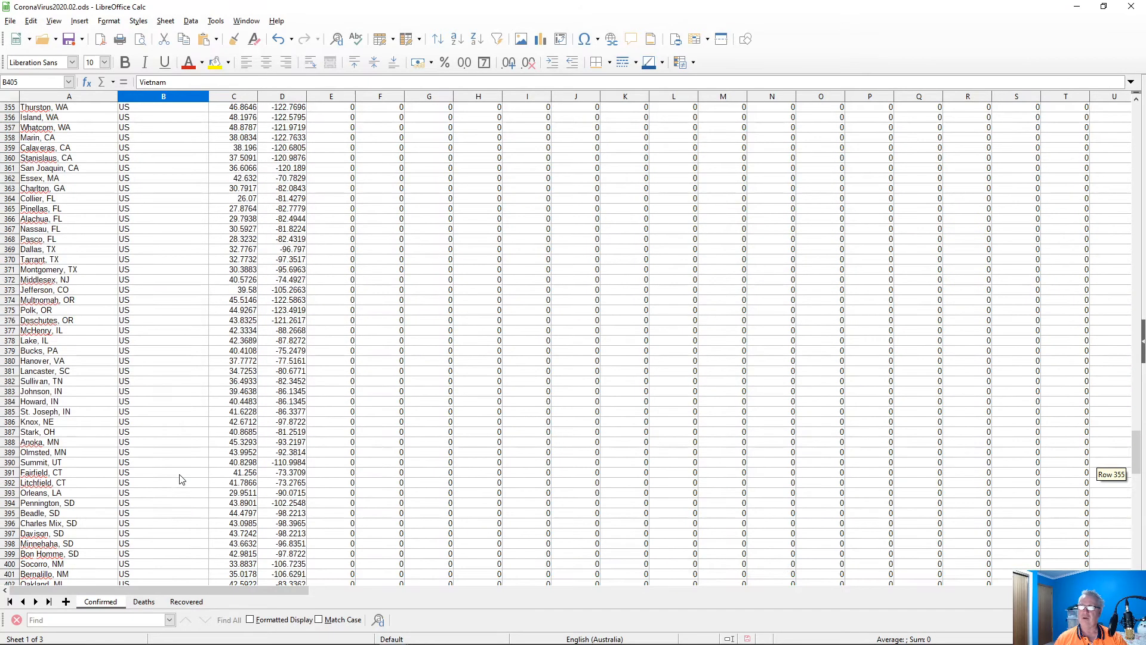
pyautogui.scroll(18, 181, 479)
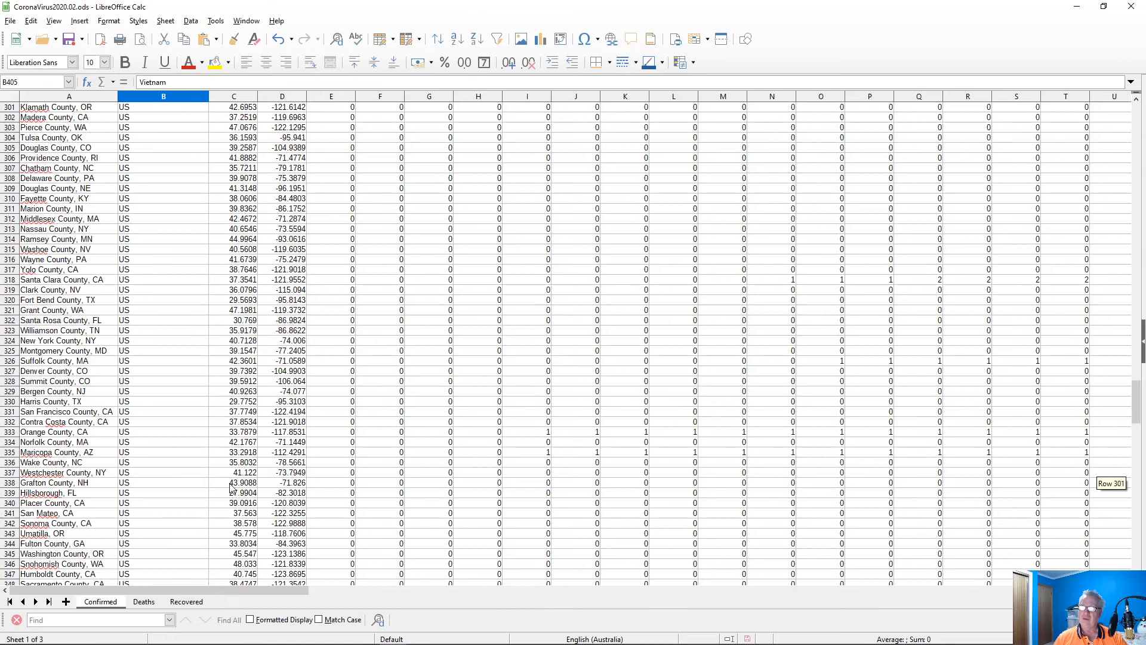
# - Select the SUMIF result in E464, and trace the 22 January column up through the US rows to Thailand and Taiwan
pyautogui.scroll(-20, 233, 487)
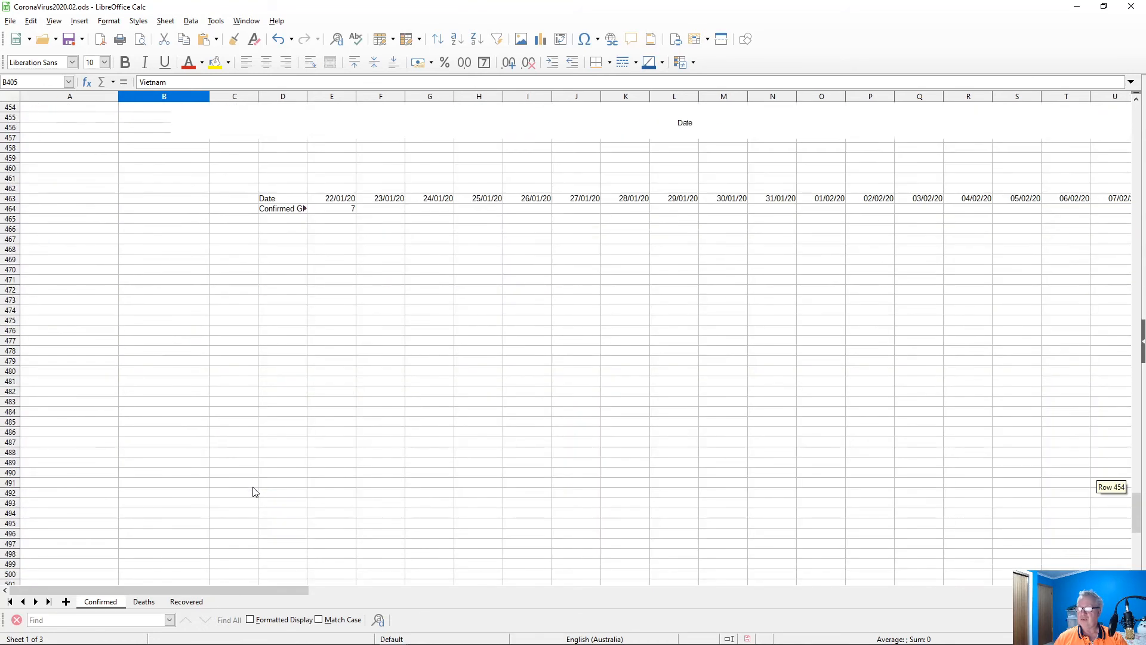
pyautogui.scroll(6, 256, 492)
pyautogui.click(344, 392)
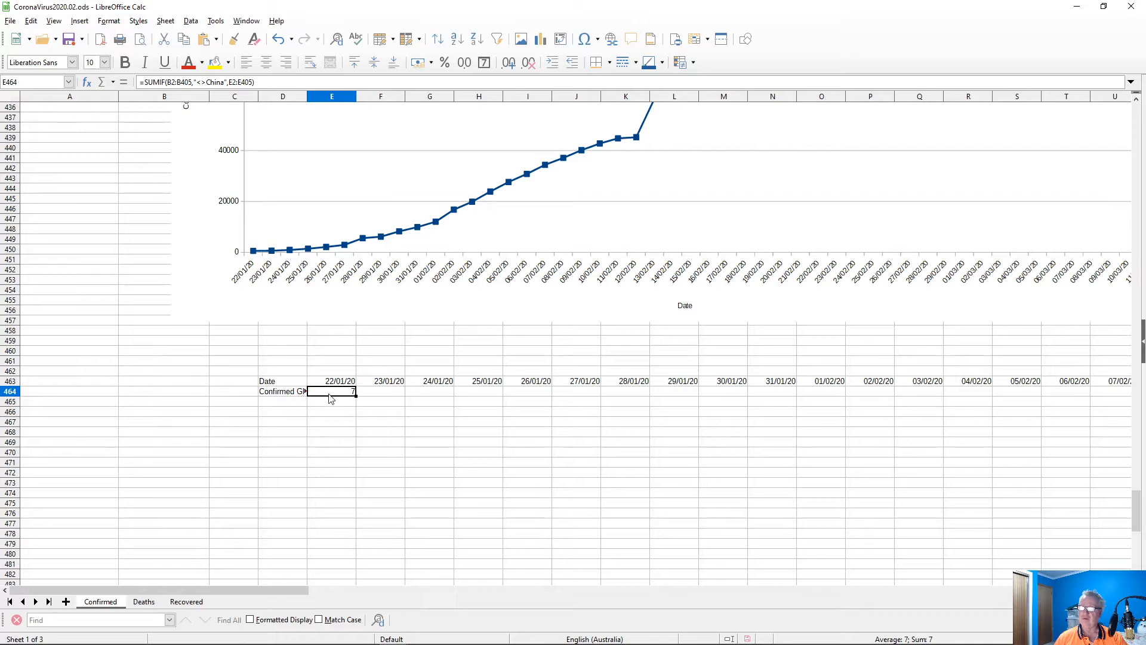
pyautogui.scroll(20, 332, 401)
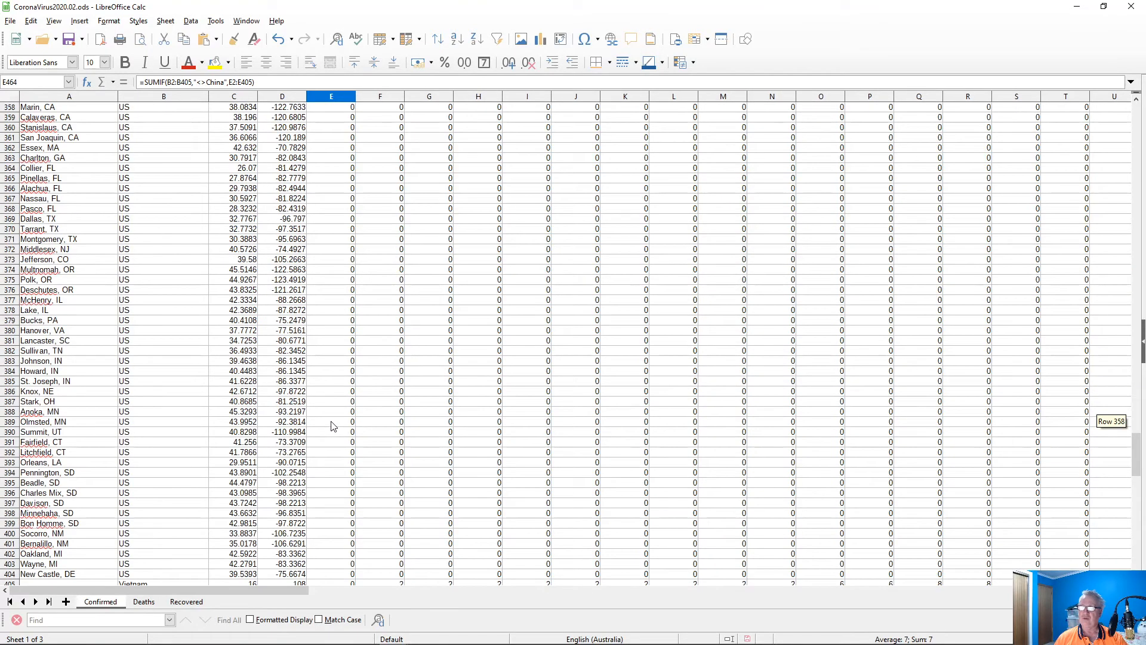
pyautogui.scroll(9, 341, 514)
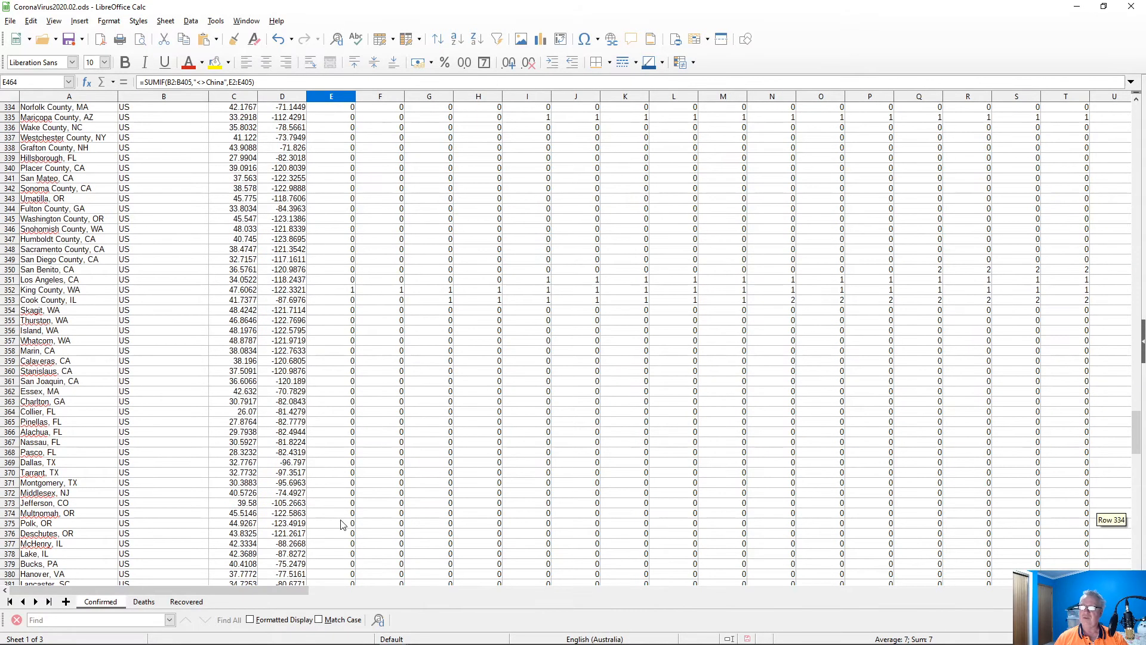
pyautogui.scroll(20, 341, 524)
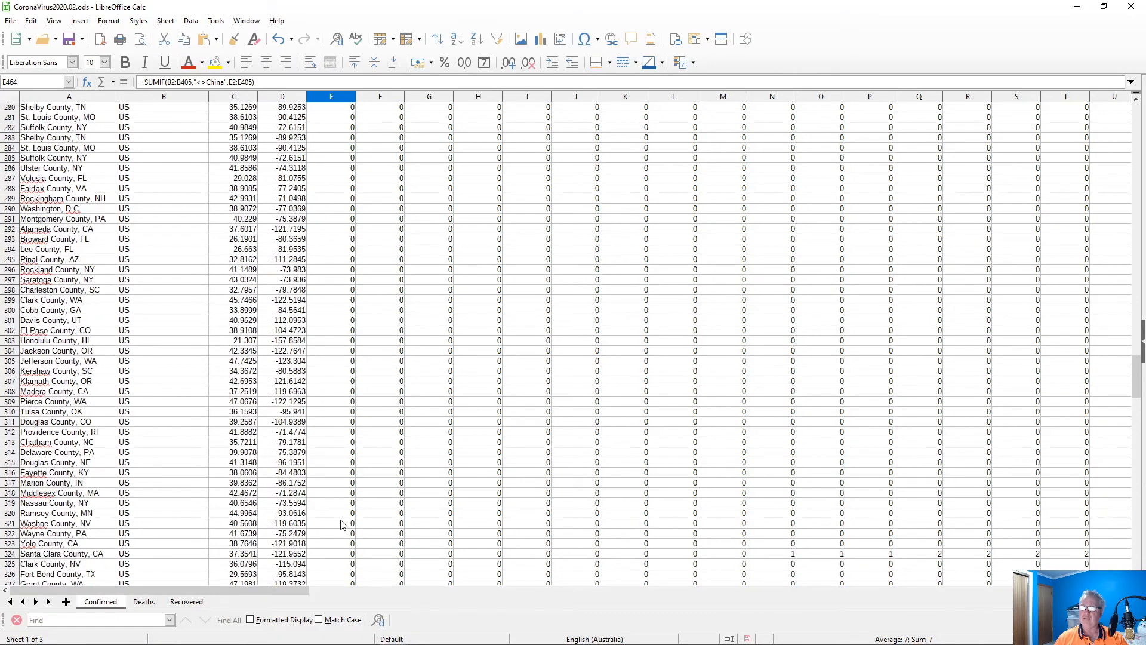
pyautogui.scroll(20, 342, 524)
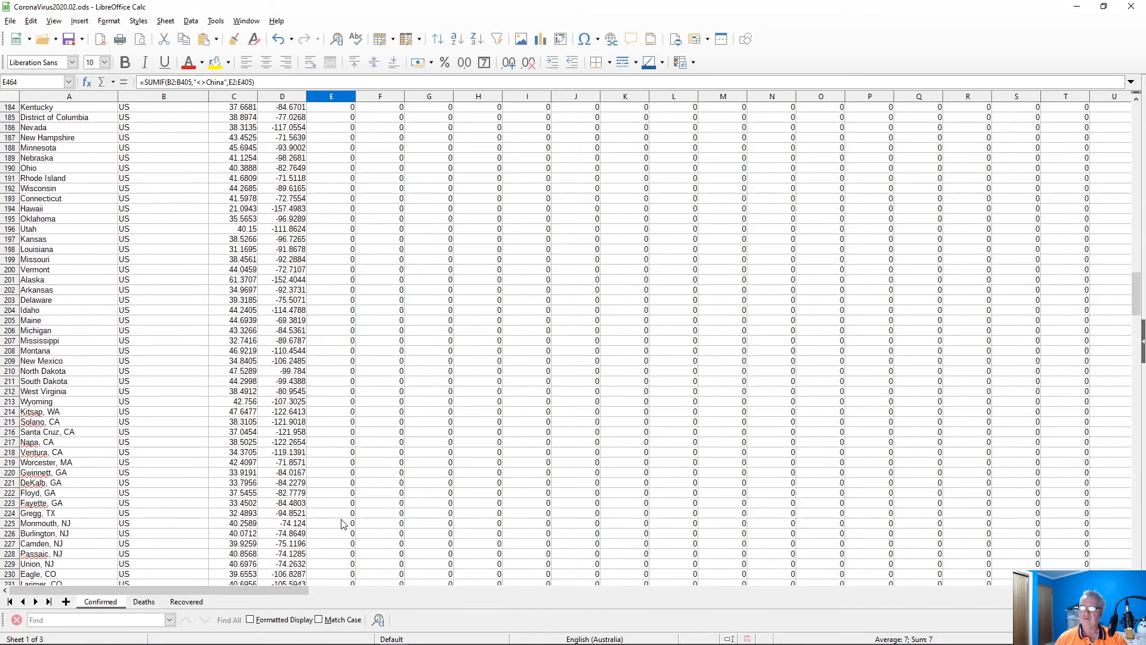
pyautogui.scroll(9, 346, 522)
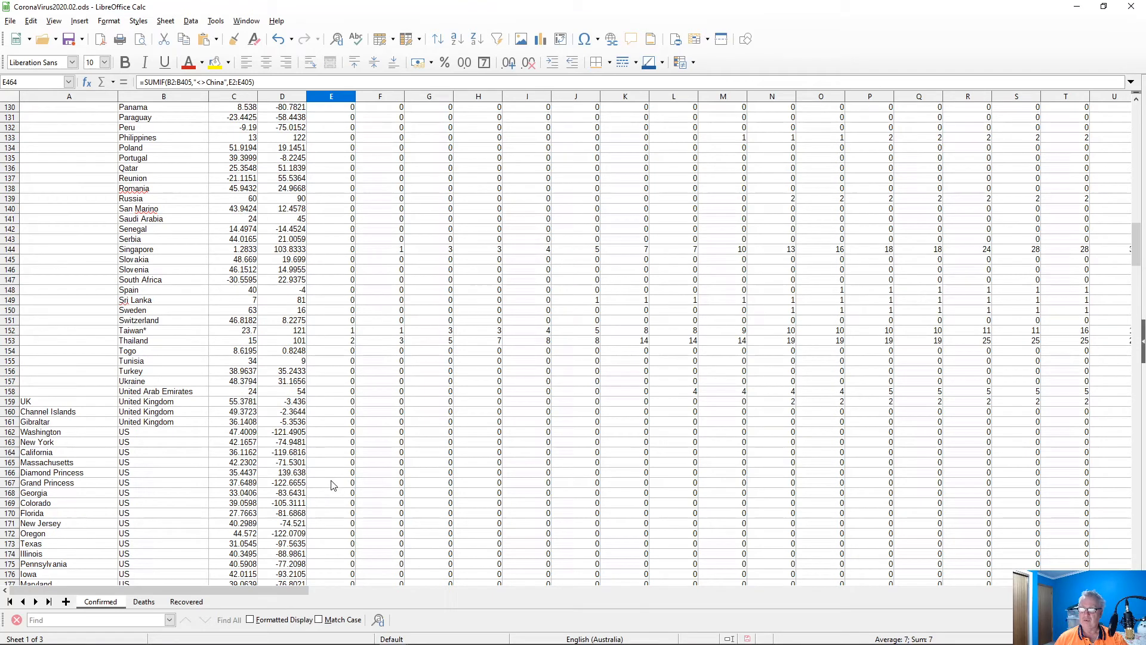
pyautogui.click(337, 341)
pyautogui.click(337, 332)
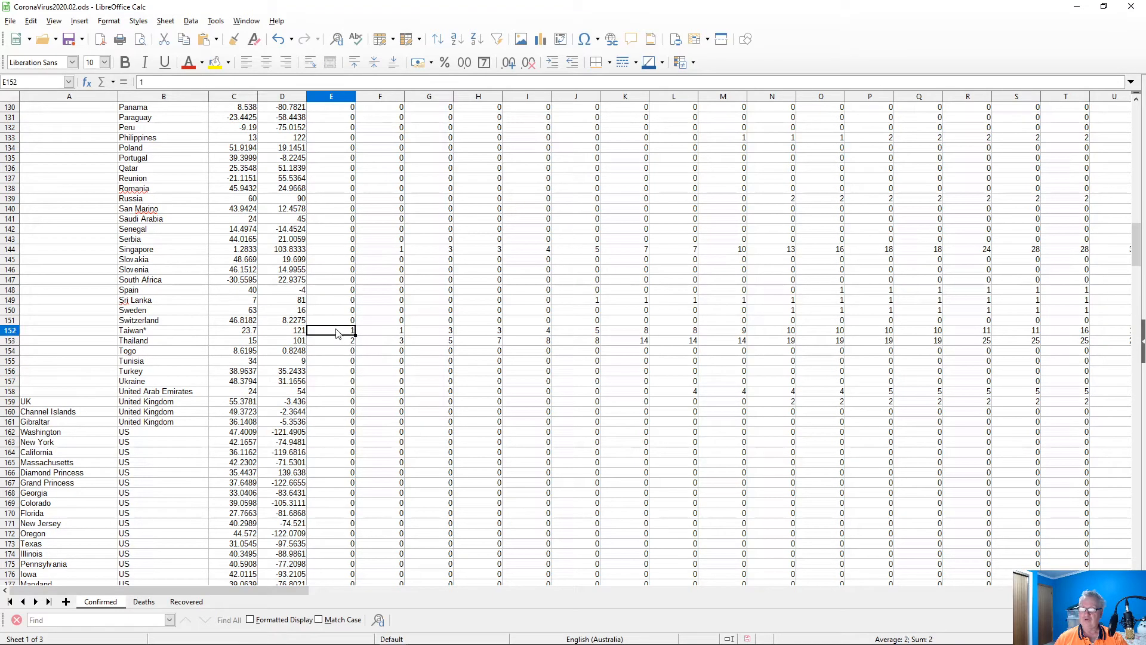
# - Examine the 22 January counts for South Korea and Japan, the China block, and the rows from Chile up to Afghanistan
pyautogui.scroll(14, 340, 333)
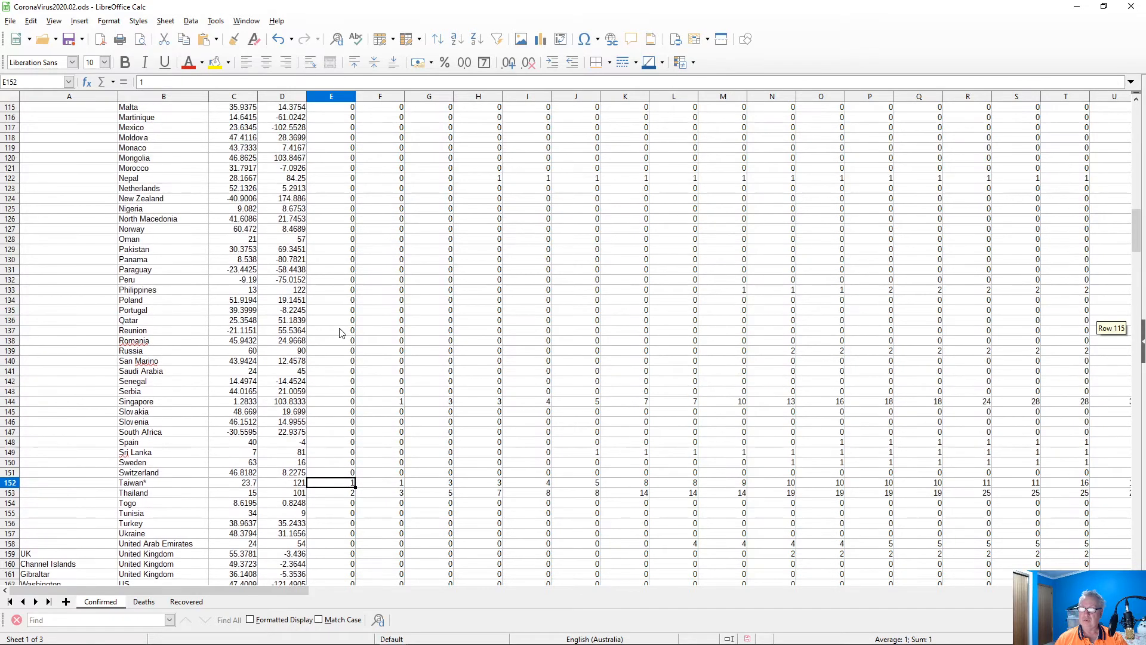
pyautogui.scroll(1, 344, 335)
pyautogui.click(342, 321)
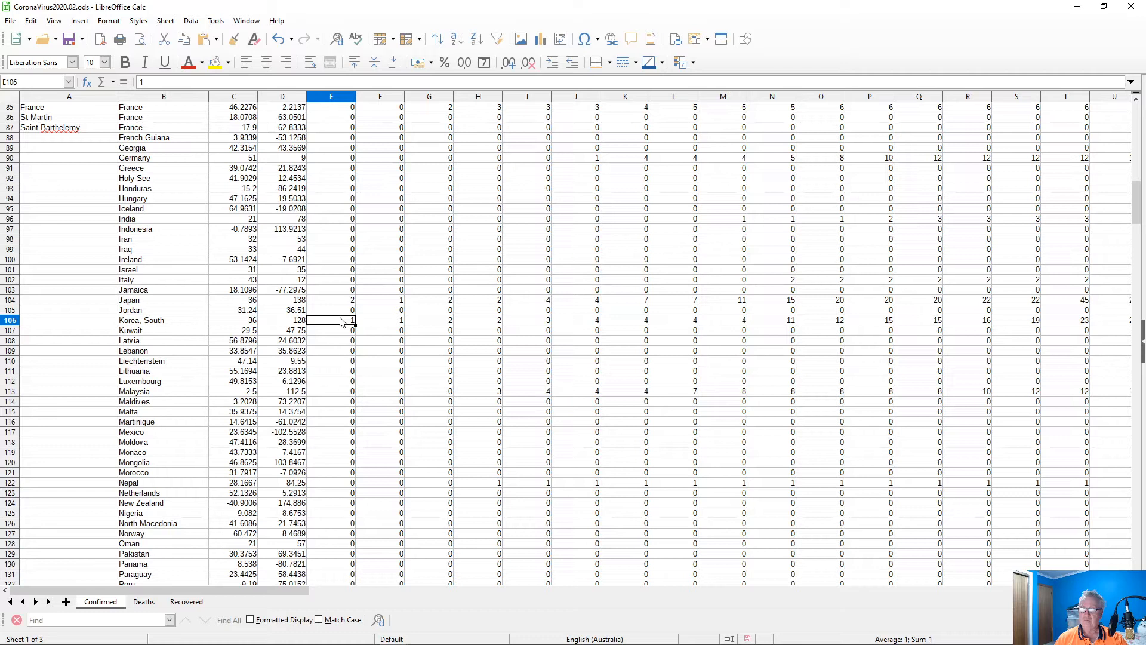
pyautogui.click(344, 301)
pyautogui.scroll(11, 347, 306)
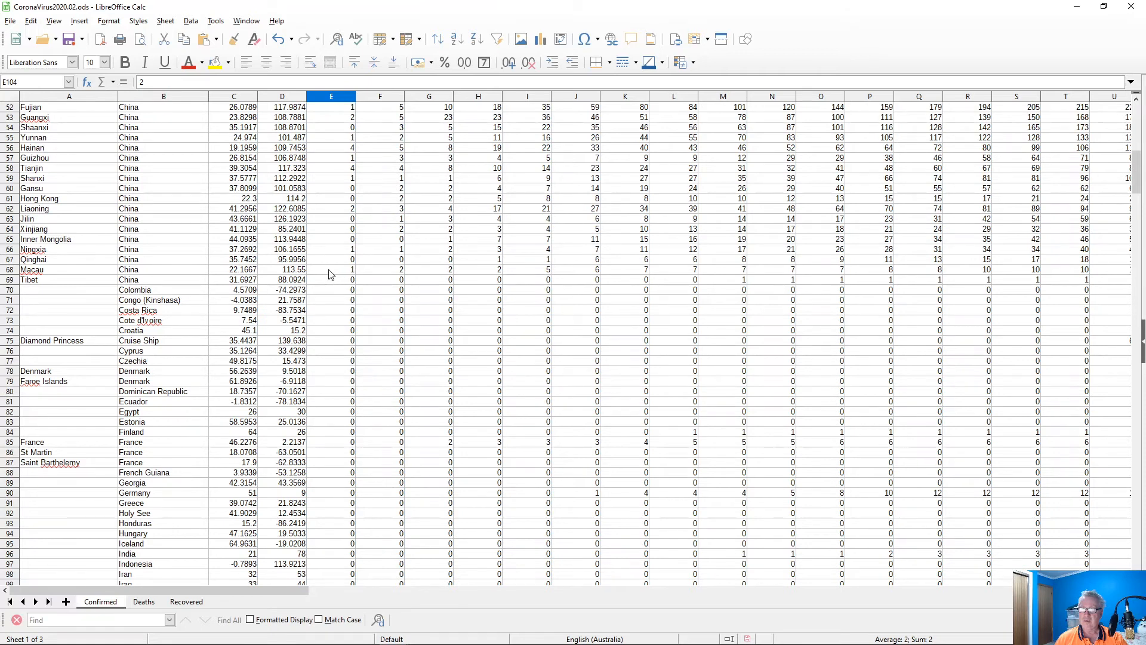
pyautogui.scroll(10, 333, 275)
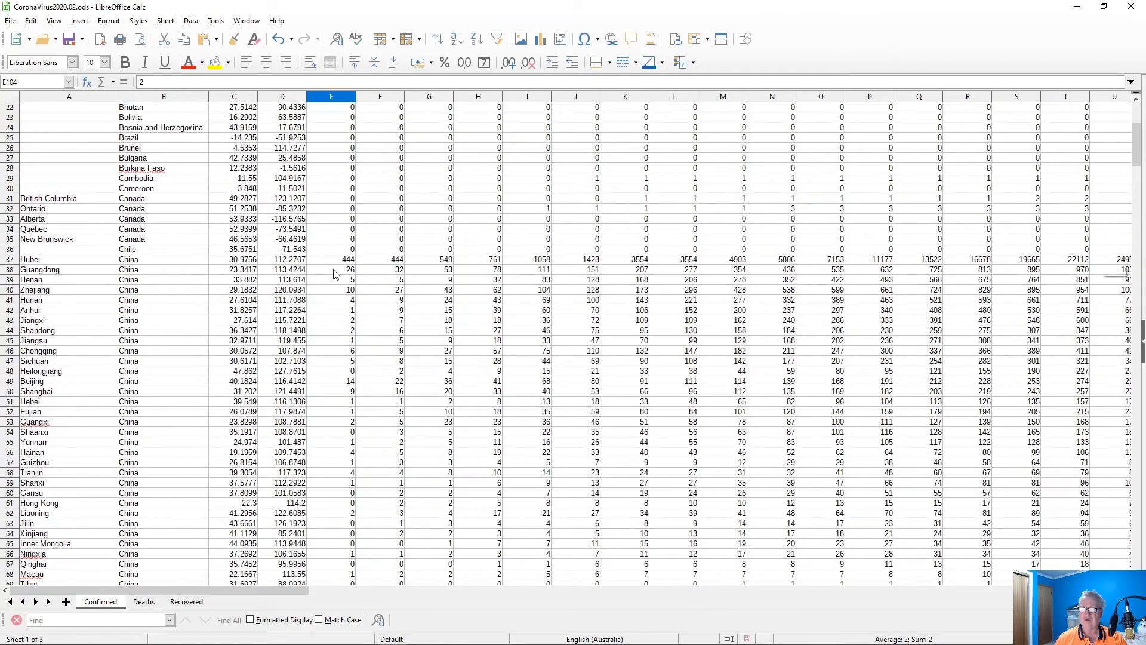
pyautogui.scroll(1, 333, 274)
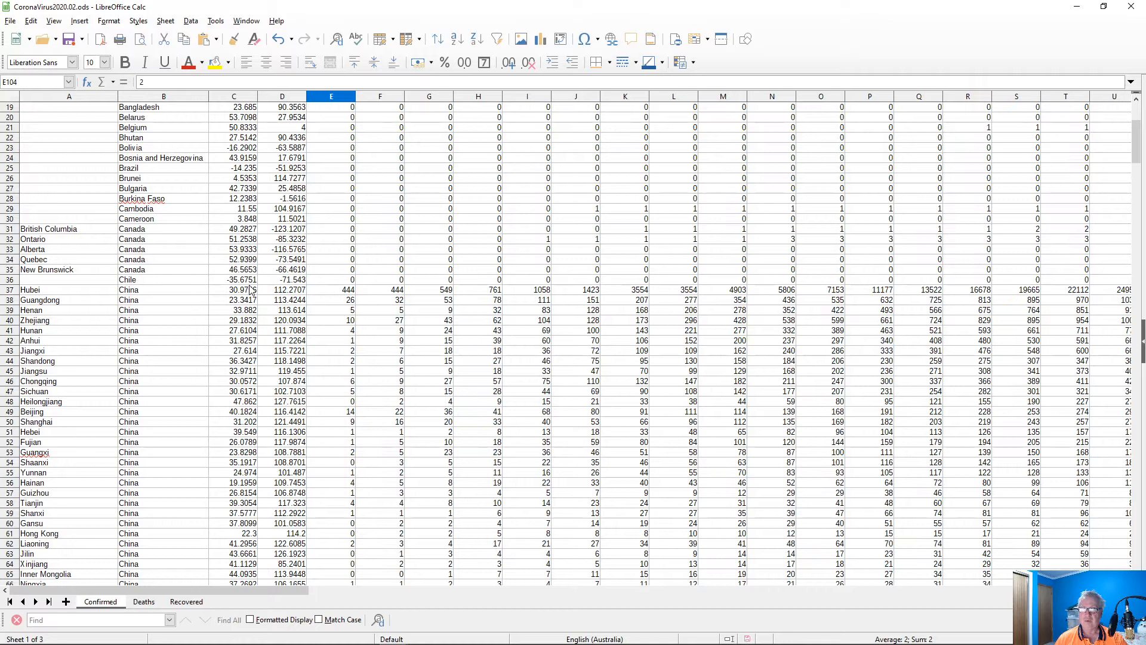
pyautogui.scroll(2, 339, 275)
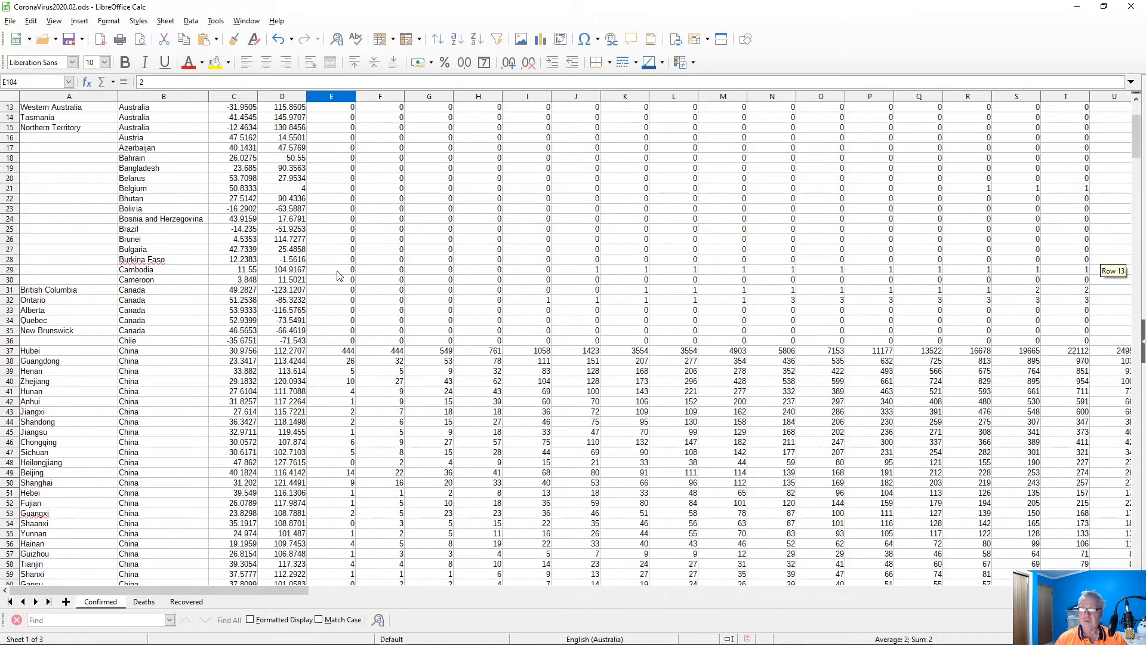
pyautogui.scroll(4, 339, 275)
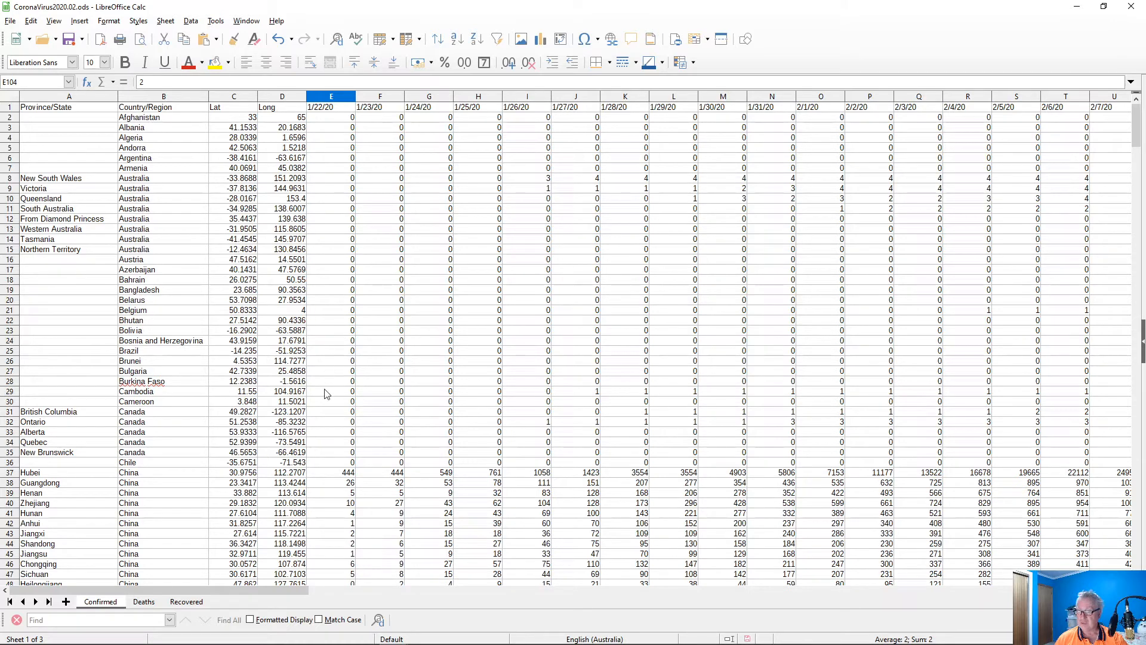
pyautogui.click(335, 462)
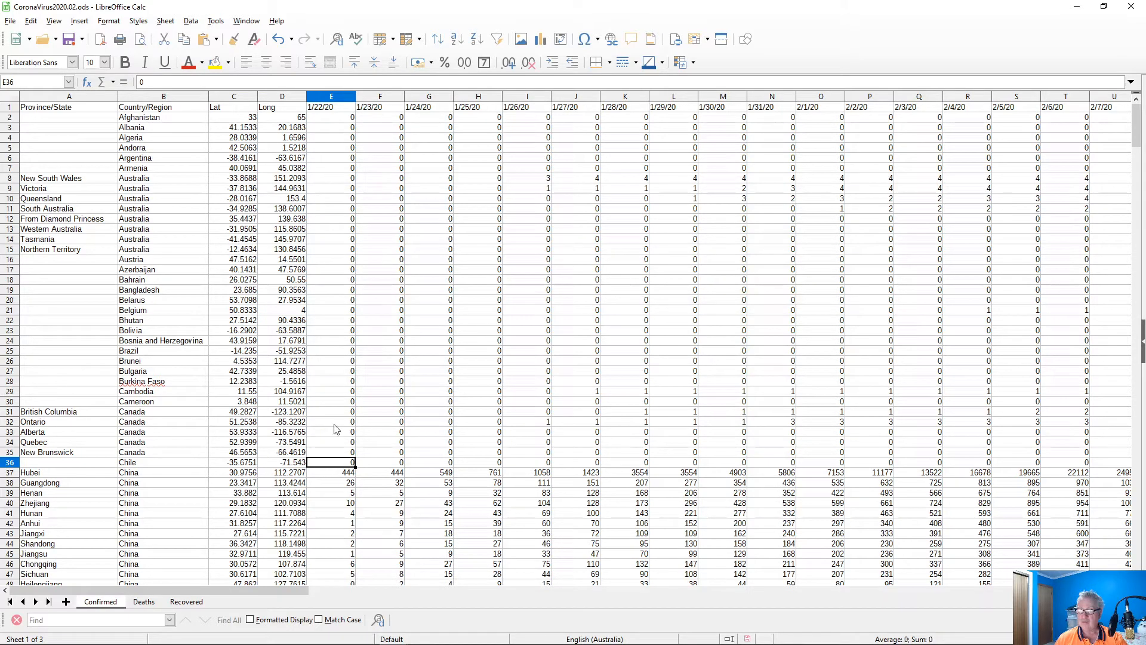
pyautogui.click(331, 118)
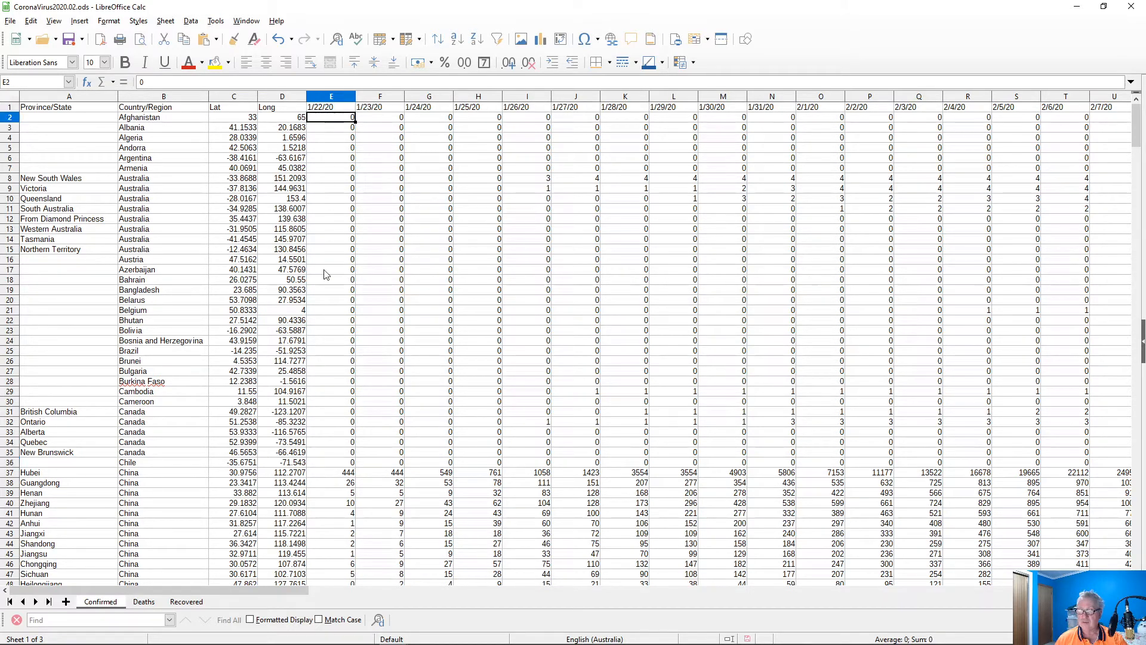
pyautogui.click(327, 464)
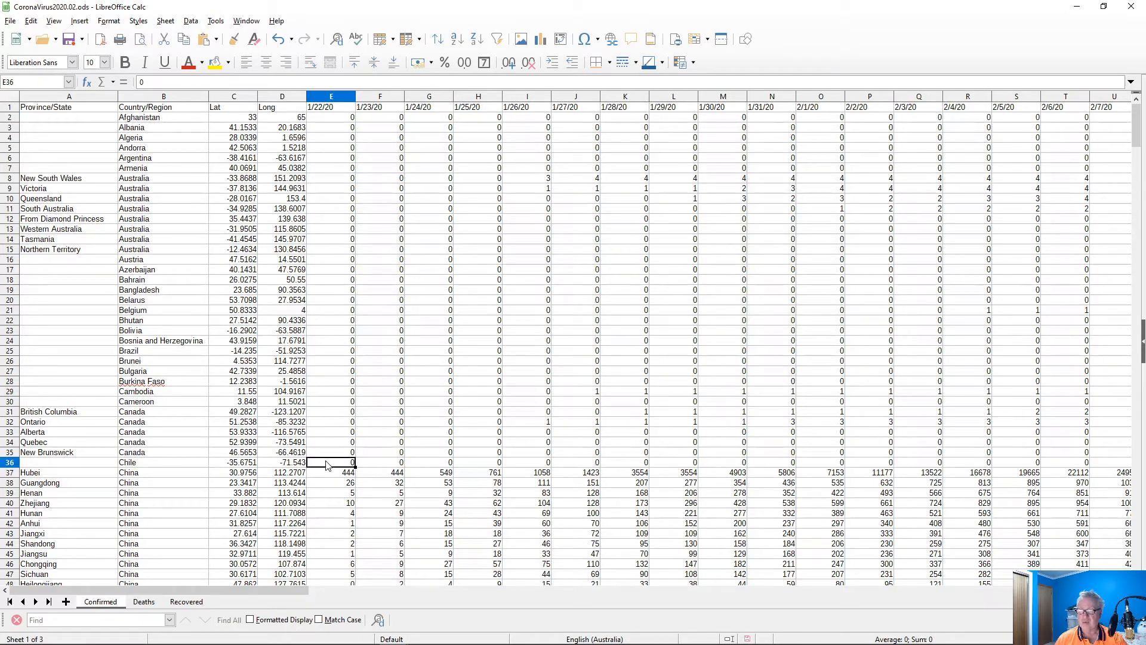
# - Recheck the 22 January column below the China block, starting at Colombia and including Japan and South Korea
pyautogui.scroll(-17, 327, 464)
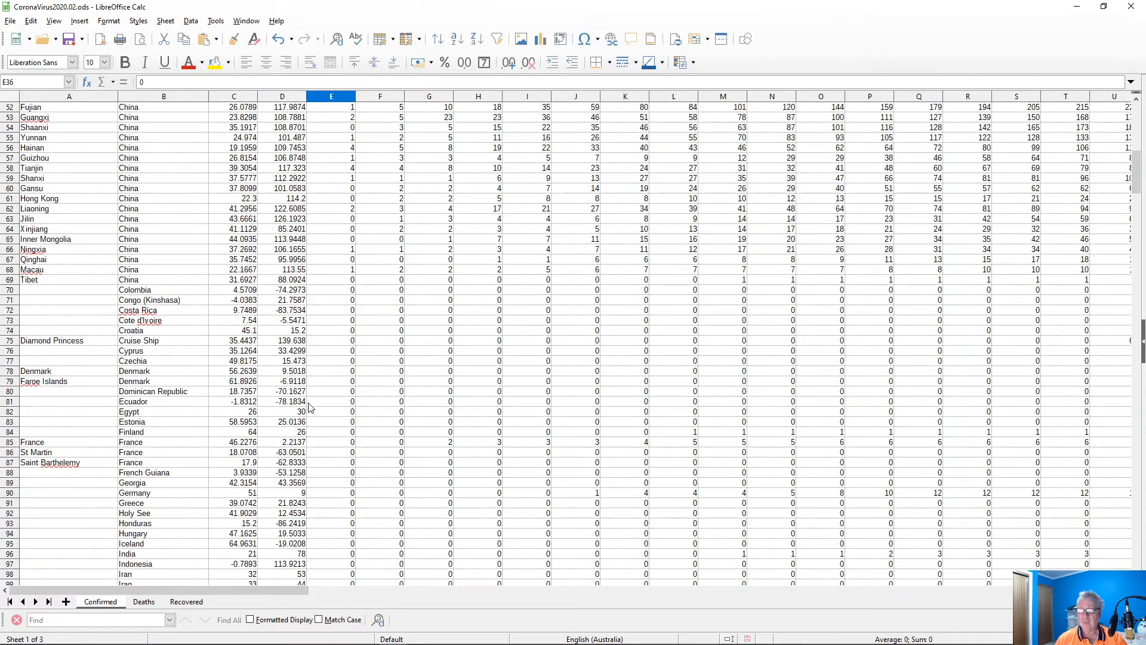
pyautogui.click(328, 291)
pyautogui.scroll(-1, 331, 310)
pyautogui.scroll(-4, 332, 310)
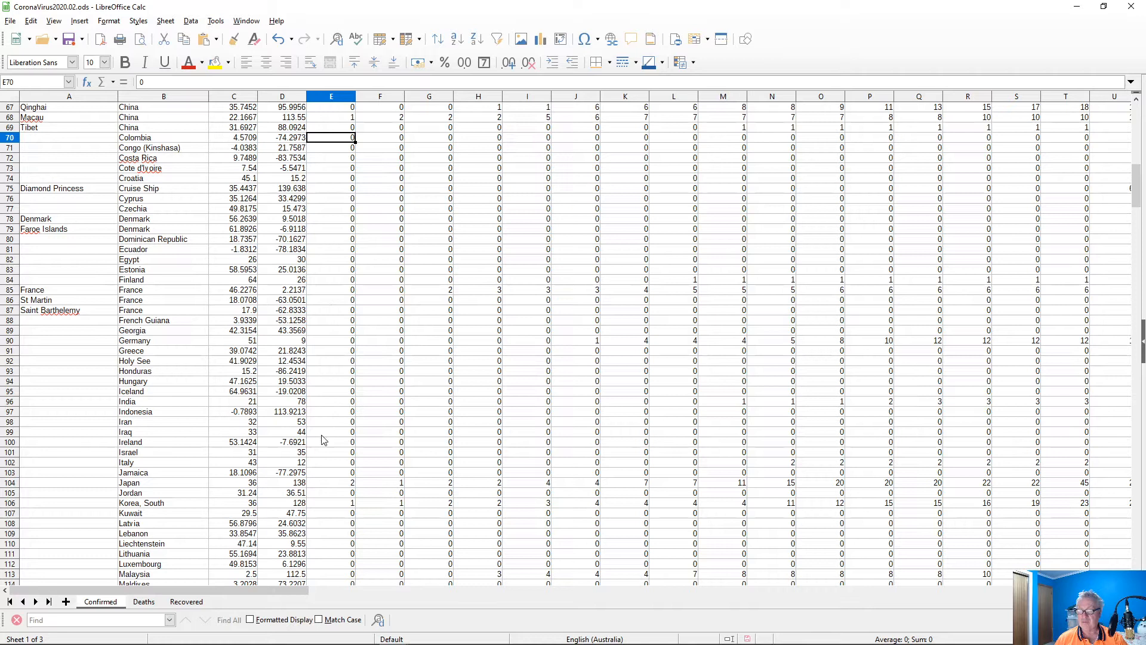
pyautogui.click(332, 483)
pyautogui.click(333, 503)
pyautogui.scroll(-3, 333, 506)
pyautogui.scroll(-11, 333, 506)
pyautogui.scroll(-2, 333, 505)
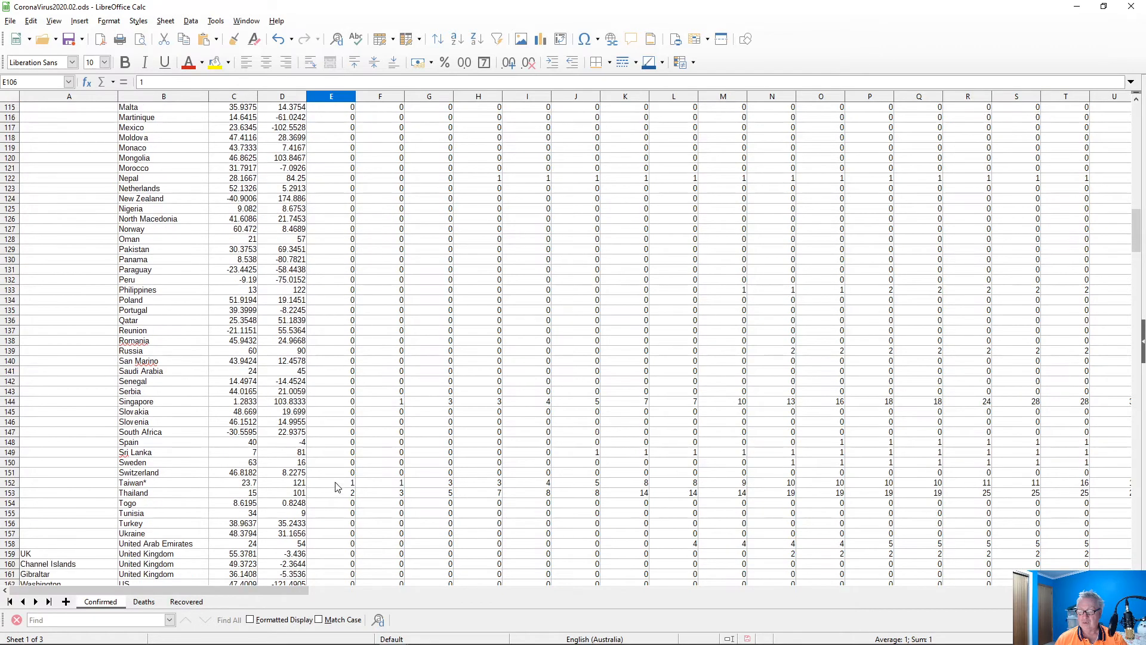
# - Check the 22 January counts from Thailand through King County, WA, down to Vietnam and the summary rows below
pyautogui.click(337, 494)
pyautogui.scroll(-6, 338, 497)
pyautogui.scroll(-6, 338, 497)
pyautogui.scroll(-8, 337, 497)
pyautogui.scroll(-8, 338, 497)
pyautogui.scroll(-8, 338, 496)
pyautogui.scroll(-9, 338, 496)
pyautogui.scroll(-10, 338, 496)
pyautogui.scroll(-8, 337, 497)
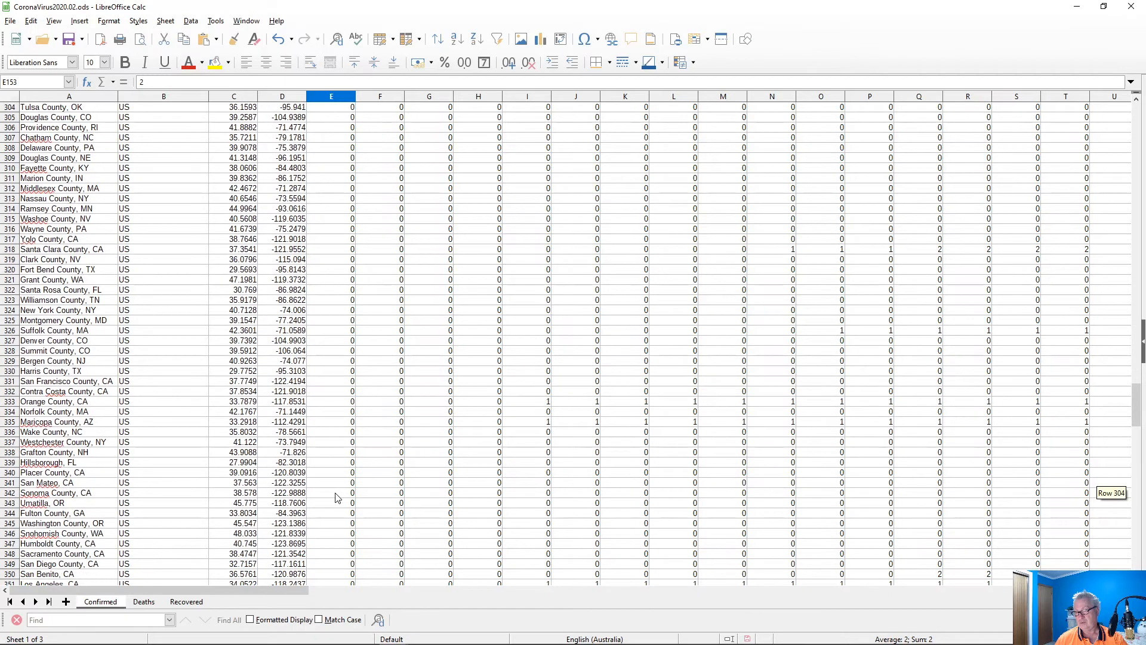
pyautogui.scroll(-2, 338, 496)
pyautogui.click(337, 533)
pyautogui.scroll(-6, 338, 532)
pyautogui.scroll(-13, 337, 531)
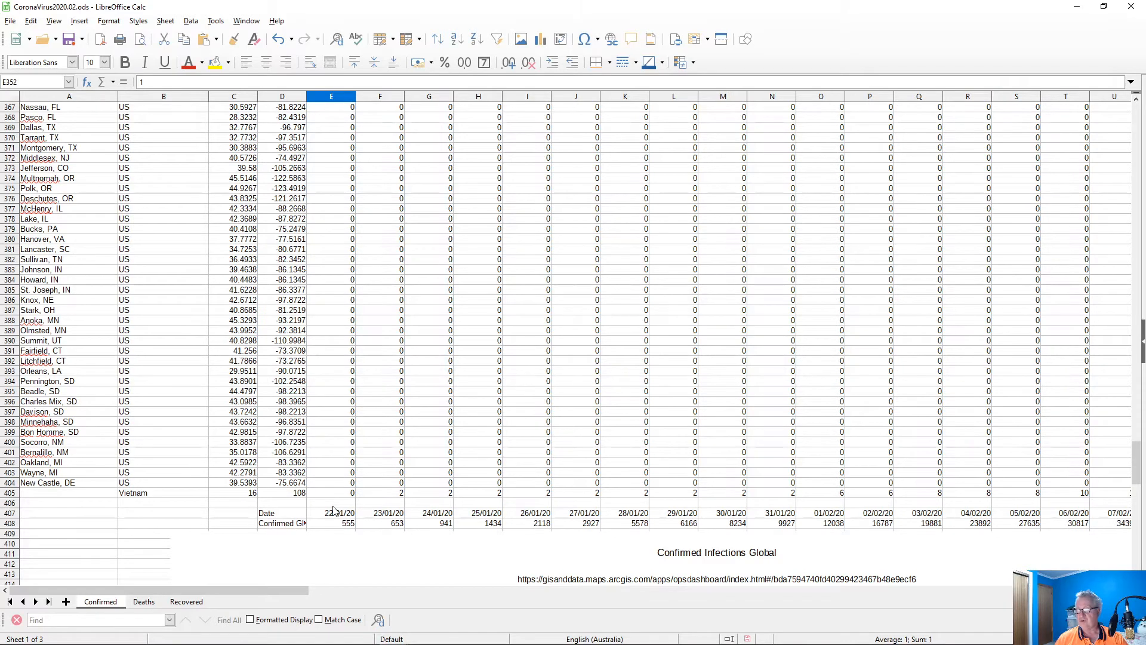
pyautogui.scroll(-1, 333, 510)
pyautogui.scroll(-20, 333, 510)
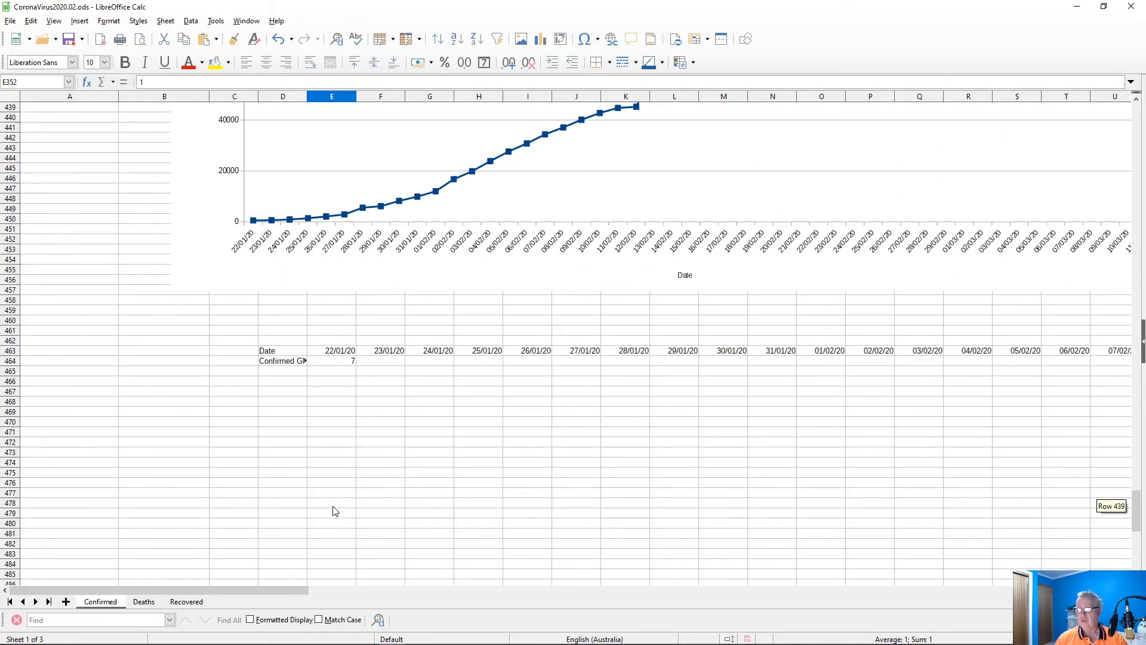
# - Lock column B in the criteria range of the SUMIF formula in E464, making the range $B2:$B405
pyautogui.click(332, 362)
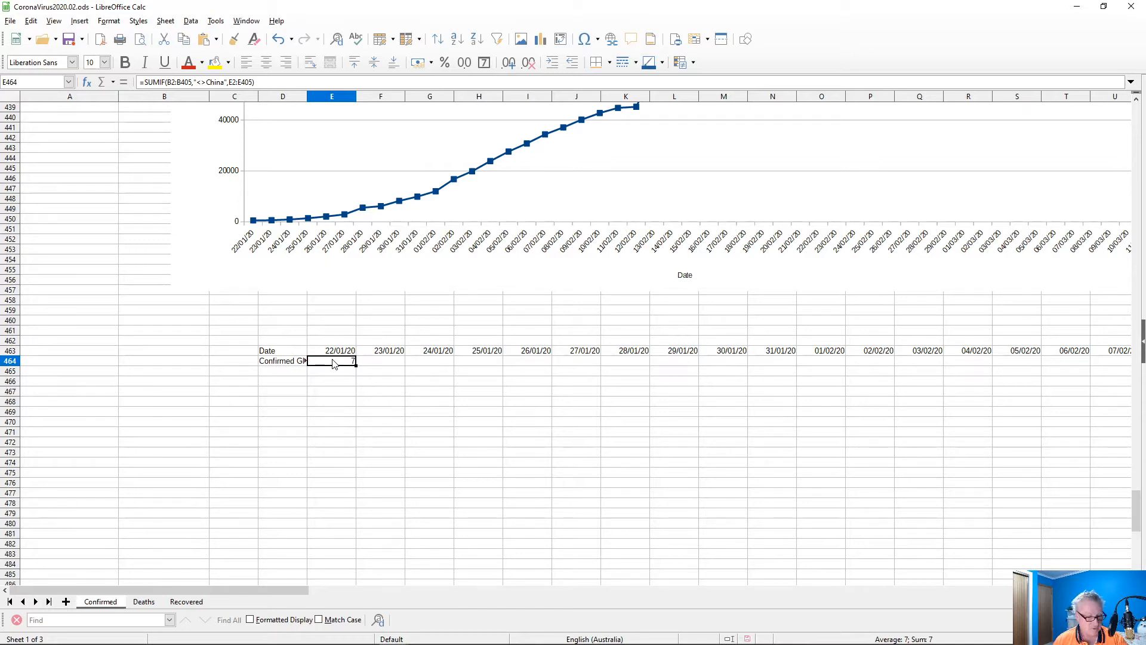
pyautogui.press('F2')
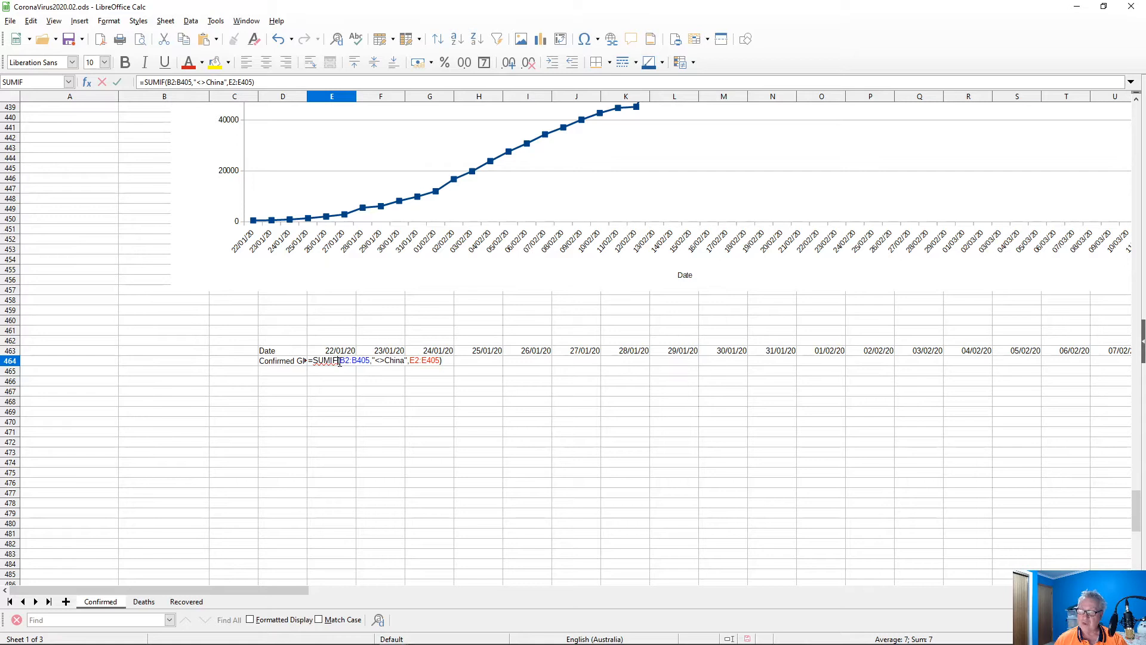
pyautogui.press('Right')
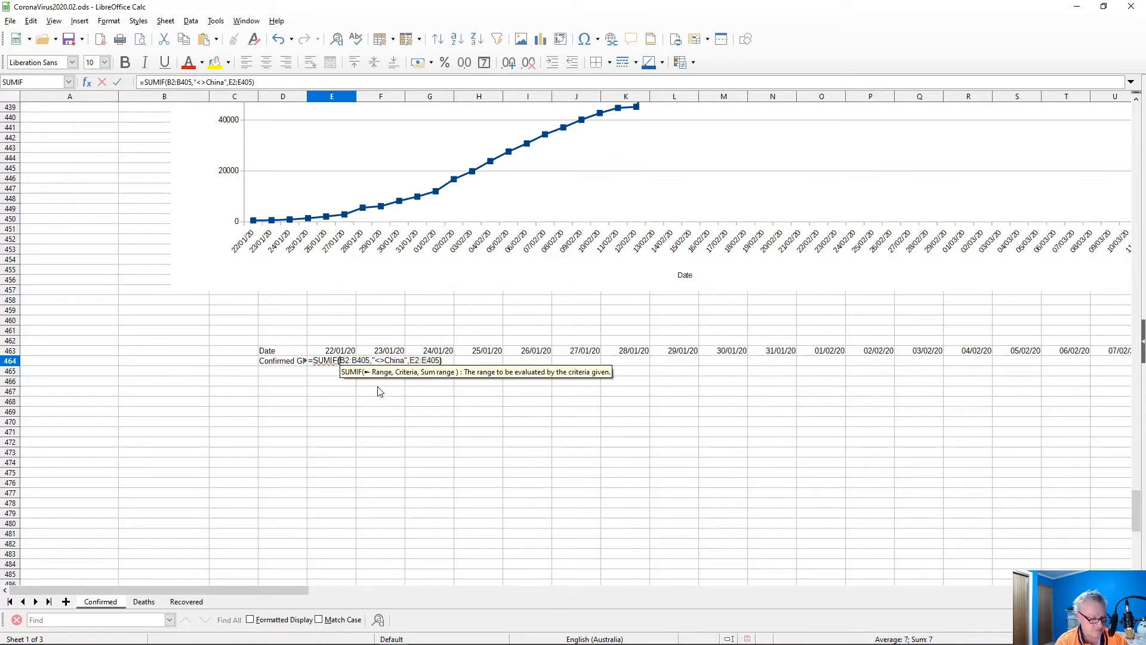
pyautogui.write('$')
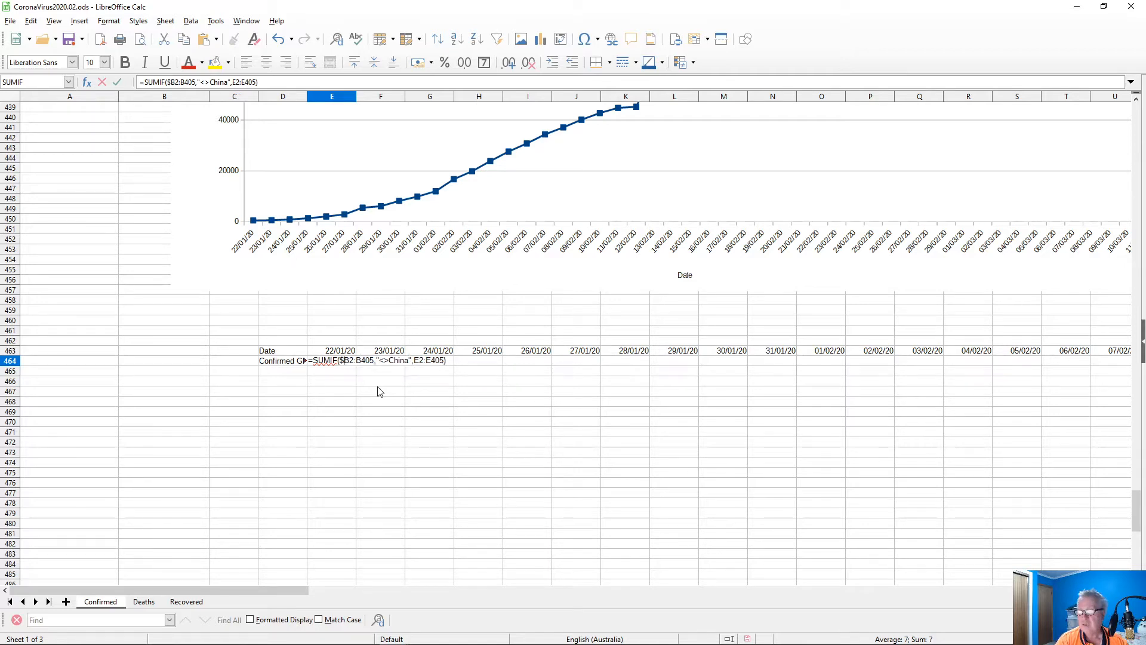
pyautogui.press('Right')
pyautogui.press('Right')
pyautogui.write('$')
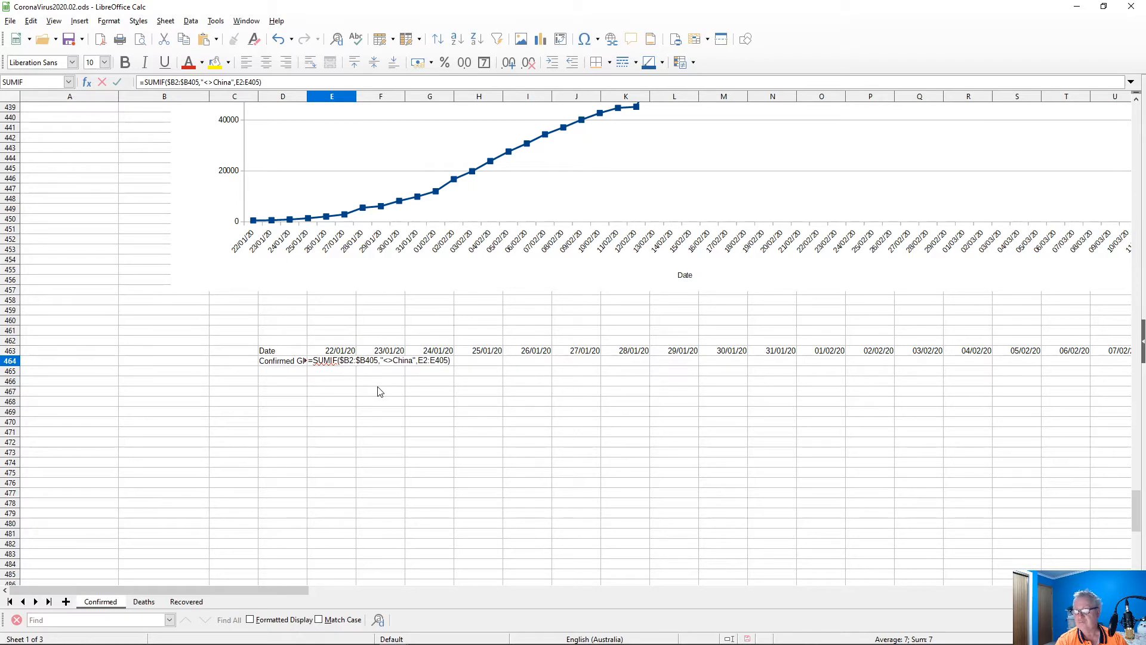
# - Try to lock the criteria range's row references as well, entering the range as $B$2:$$B405, and commit the formula in E464
pyautogui.press('Left')
pyautogui.press('Left')
pyautogui.press('Left')
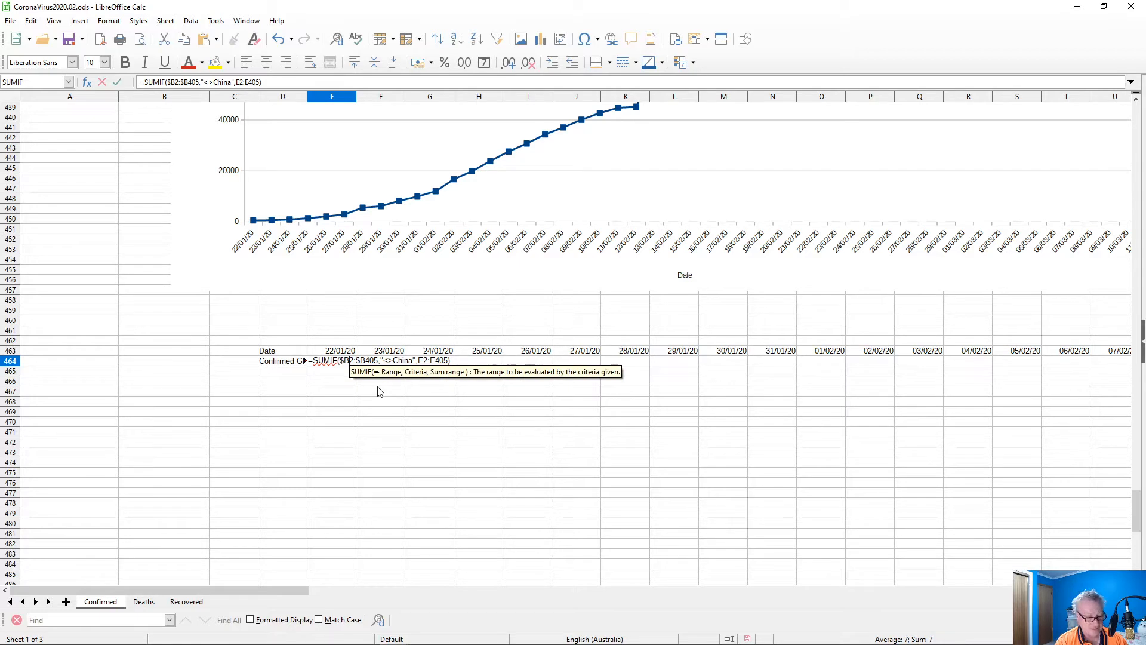
pyautogui.write('$')
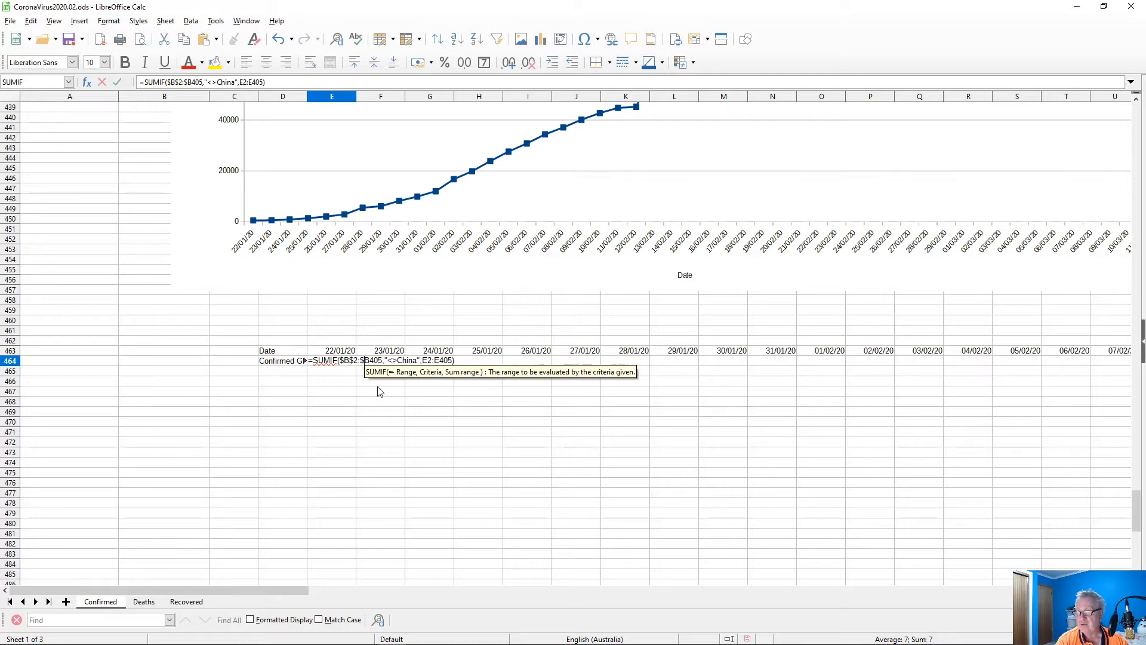
pyautogui.write('$')
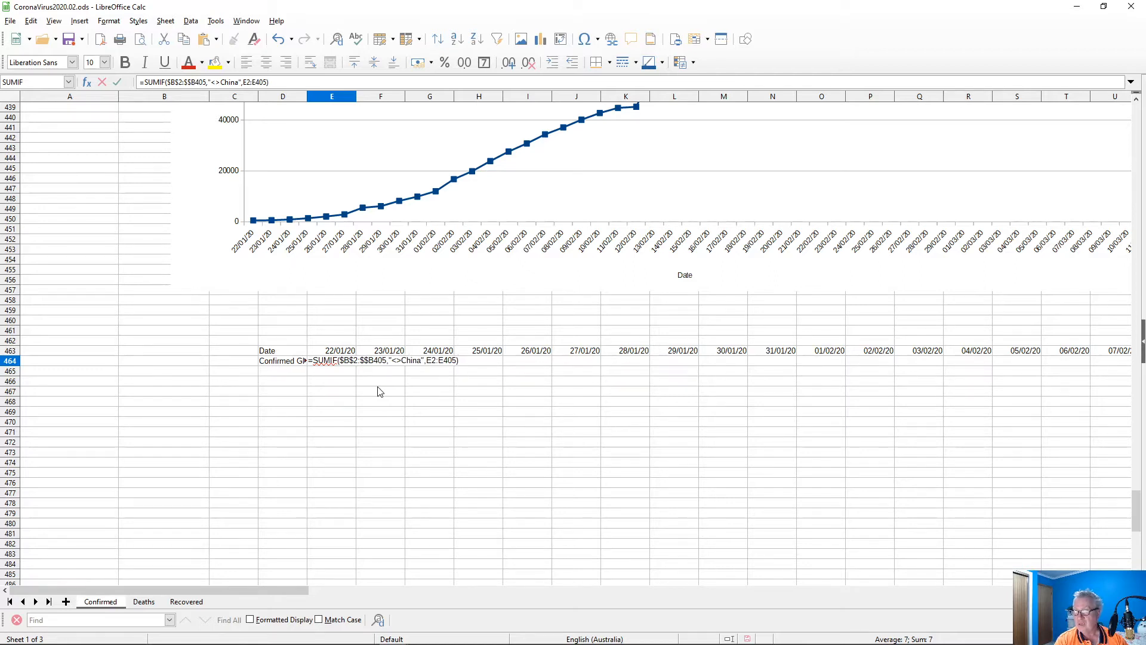
pyautogui.press('Right')
pyautogui.press('Right')
pyautogui.press('Right')
pyautogui.press('Right')
pyautogui.press('Right')
pyautogui.press('Right')
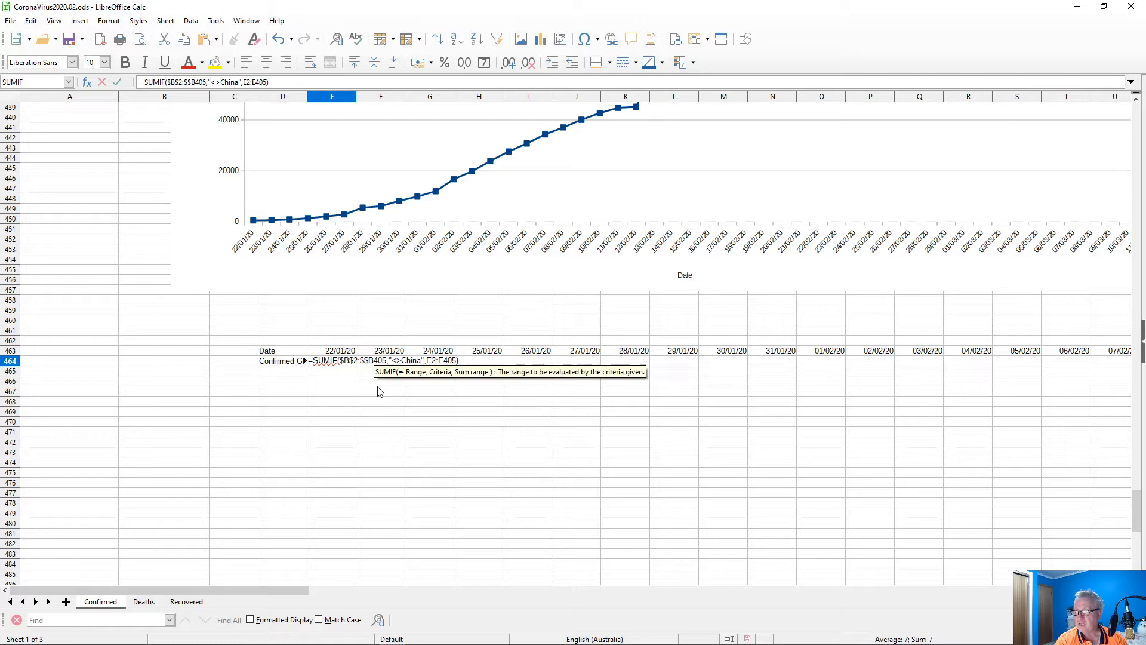
pyautogui.press('Right')
pyautogui.press('Right')
pyautogui.press('Right')
pyautogui.press('Right')
pyautogui.press('Right')
pyautogui.press('Right')
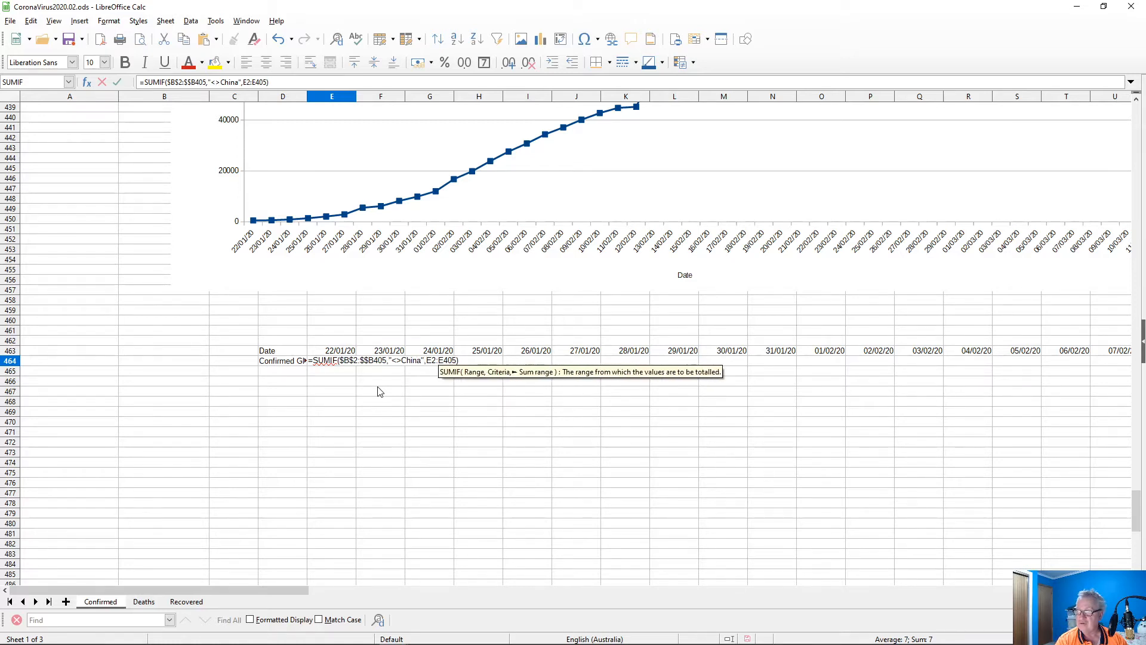
pyautogui.press('Return')
pyautogui.press('Up')
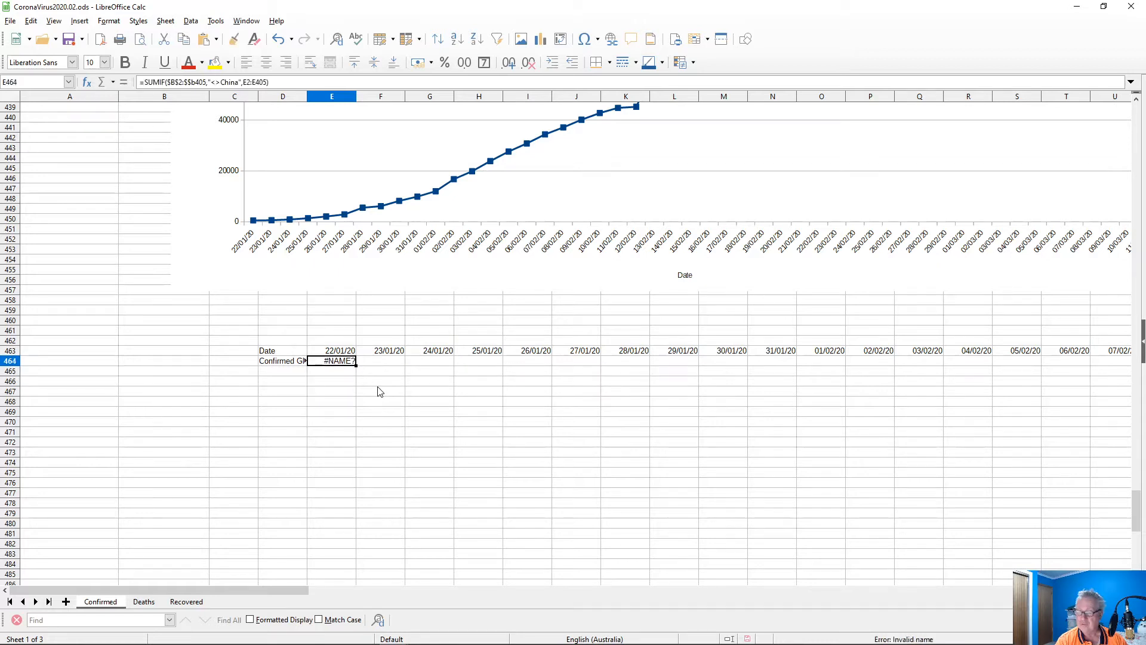
# - Correct the criteria range of the SUMIF formula in E464 to $B$2:$B405 and commit it
pyautogui.press('F2')
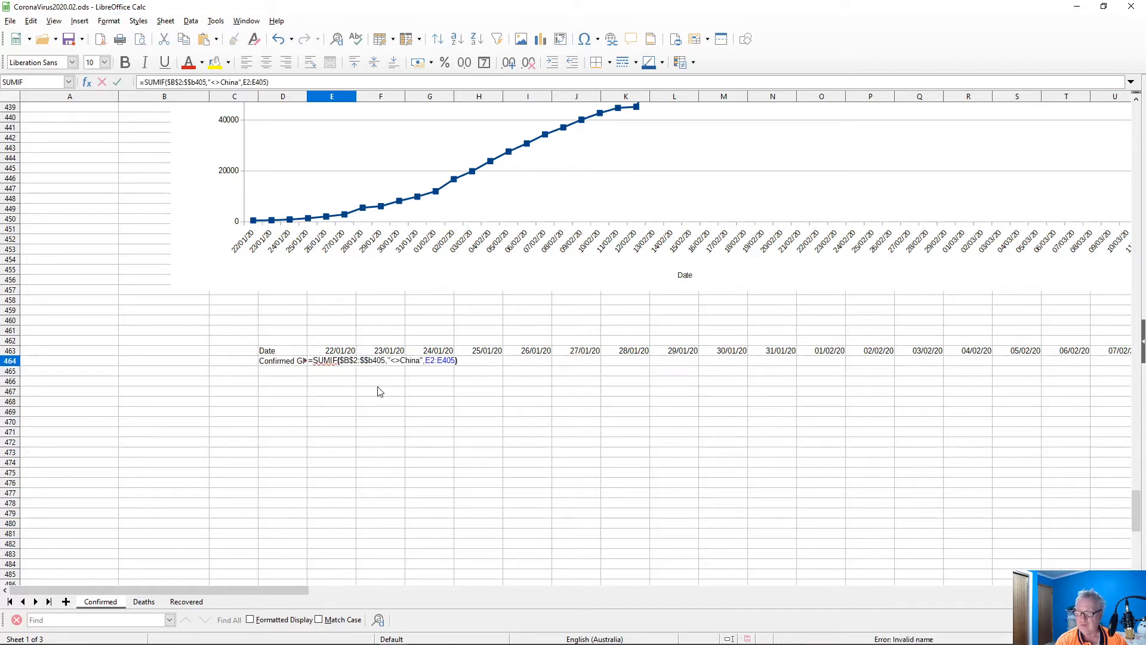
pyautogui.press('Left')
pyautogui.press('Left')
pyautogui.press('Left')
pyautogui.press('Left')
pyautogui.press('Left')
pyautogui.press('Left')
pyautogui.press('Left')
pyautogui.press('Left')
pyautogui.press('Left')
pyautogui.press('Left')
pyautogui.press('Left')
pyautogui.press('Left')
pyautogui.press('Left')
pyautogui.press('Left')
pyautogui.press('Left')
pyautogui.press('Left')
pyautogui.press('Left')
pyautogui.press('Left')
pyautogui.press('Left')
pyautogui.press('Left')
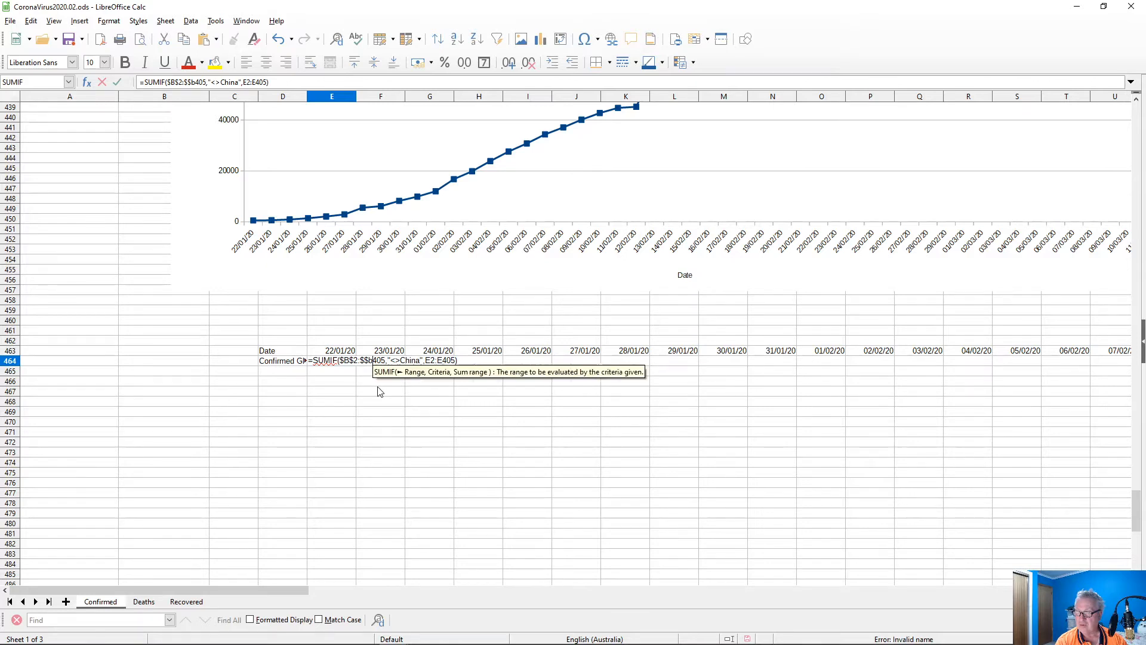
pyautogui.press('Right')
pyautogui.press('Right')
pyautogui.press('Delete')
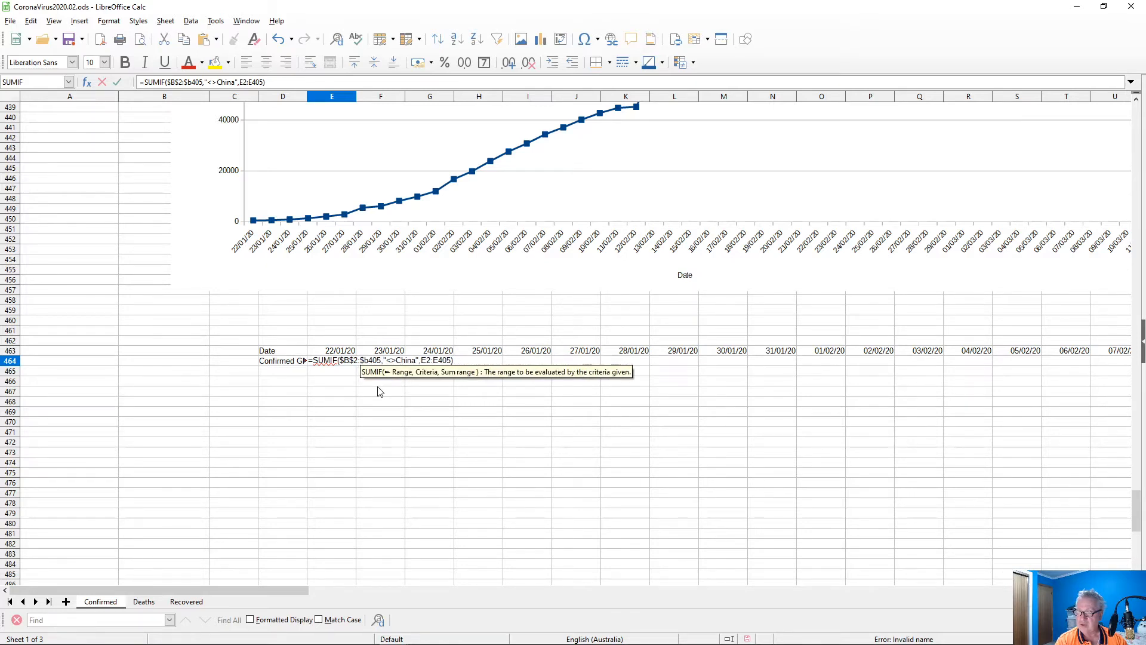
pyautogui.press('Return')
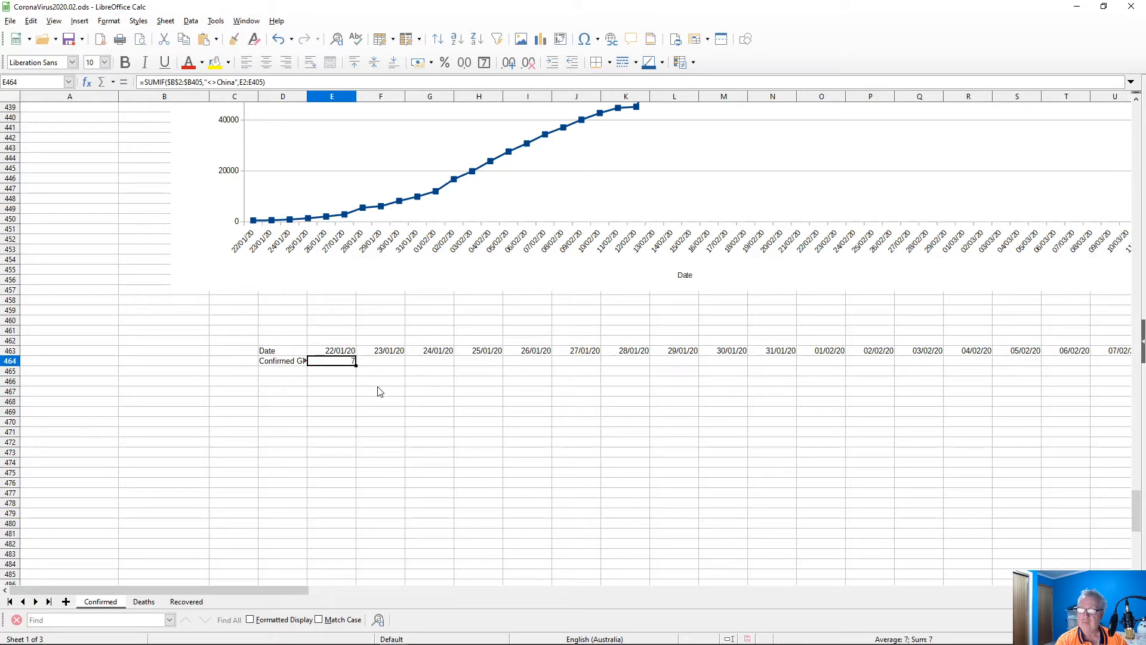
# - Copy the SUMIF formula from E464 across F464:BB464, covering the dates 23/01/20 to 11/03/20
pyautogui.hotkey('shift', 'Right')
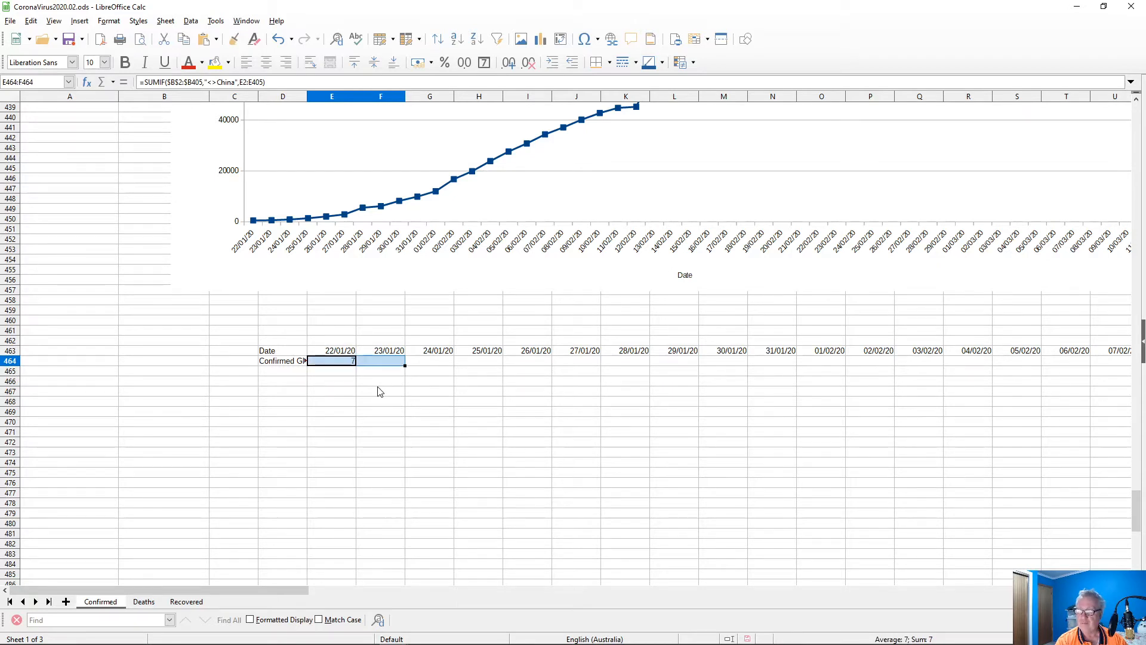
pyautogui.hotkey('ctrl', 'c')
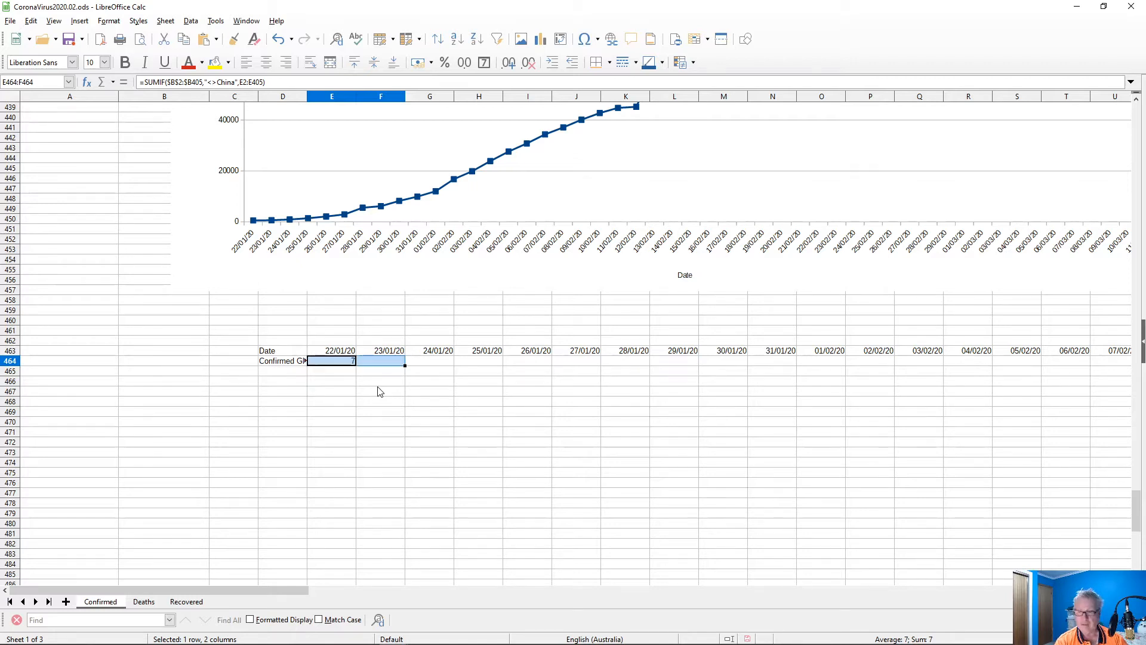
pyautogui.press('Left')
pyautogui.press('Right')
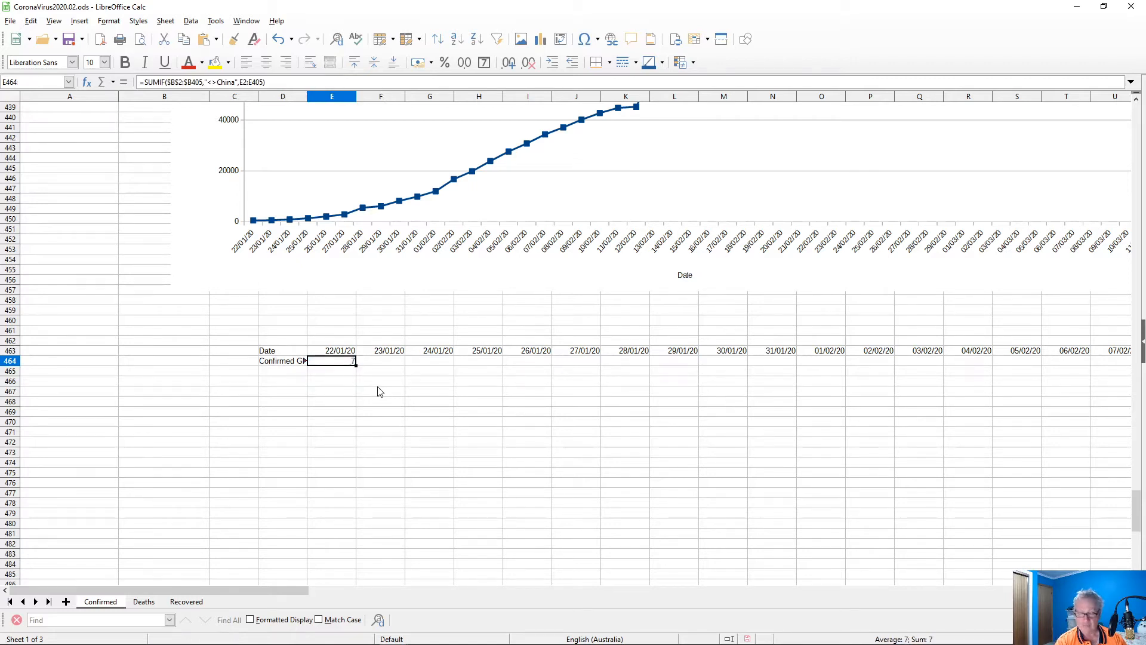
pyautogui.press('Right')
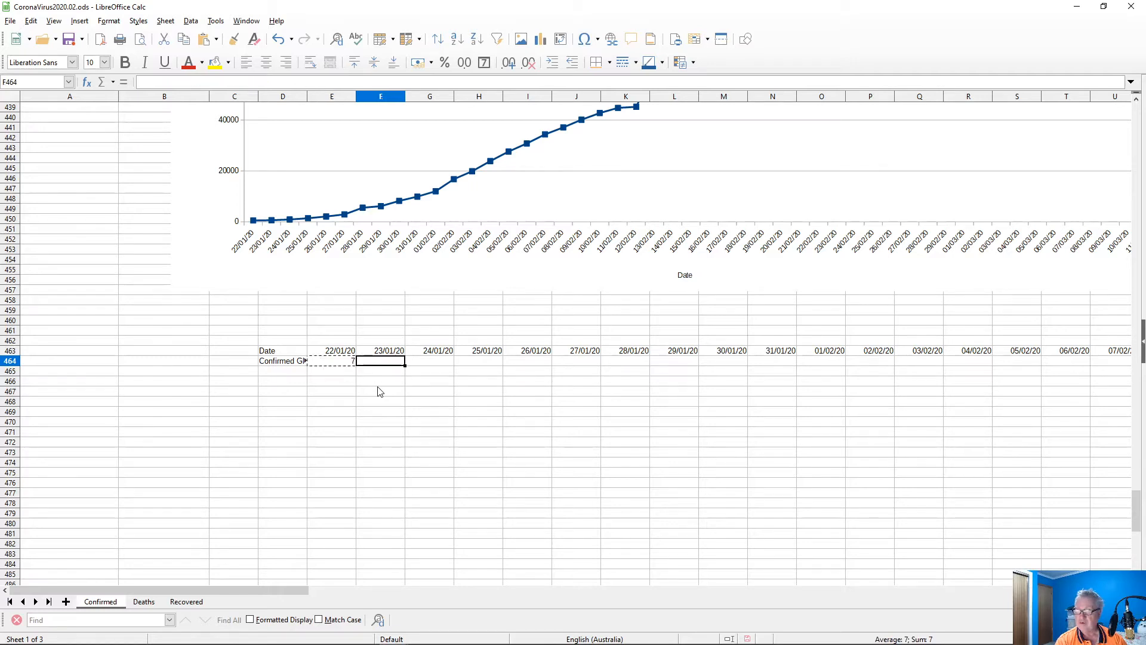
pyautogui.hotkey('shift', 'Right')
pyautogui.hotkey('shift', 'Right')
pyautogui.hotkey('shift', 'Right')
pyautogui.hotkey('shift', 'Right')
pyautogui.hotkey('shift', 'Right')
pyautogui.hotkey('shift', 'Right')
pyautogui.hotkey('shift', 'Right')
pyautogui.hotkey('shift', 'Right')
pyautogui.hotkey('shift', 'Right')
pyautogui.hotkey('shift', 'Right')
pyautogui.hotkey('shift', 'Right')
pyautogui.hotkey('shift', 'Right')
pyautogui.hotkey('shift', 'Right')
pyautogui.hotkey('shift', 'Right')
pyautogui.hotkey('shift', 'Right')
pyautogui.hotkey('shift', 'Right')
pyautogui.hotkey('shift', 'Right')
pyautogui.hotkey('shift', 'Right')
pyautogui.hotkey('shift', 'Right')
pyautogui.hotkey('shift', 'Right')
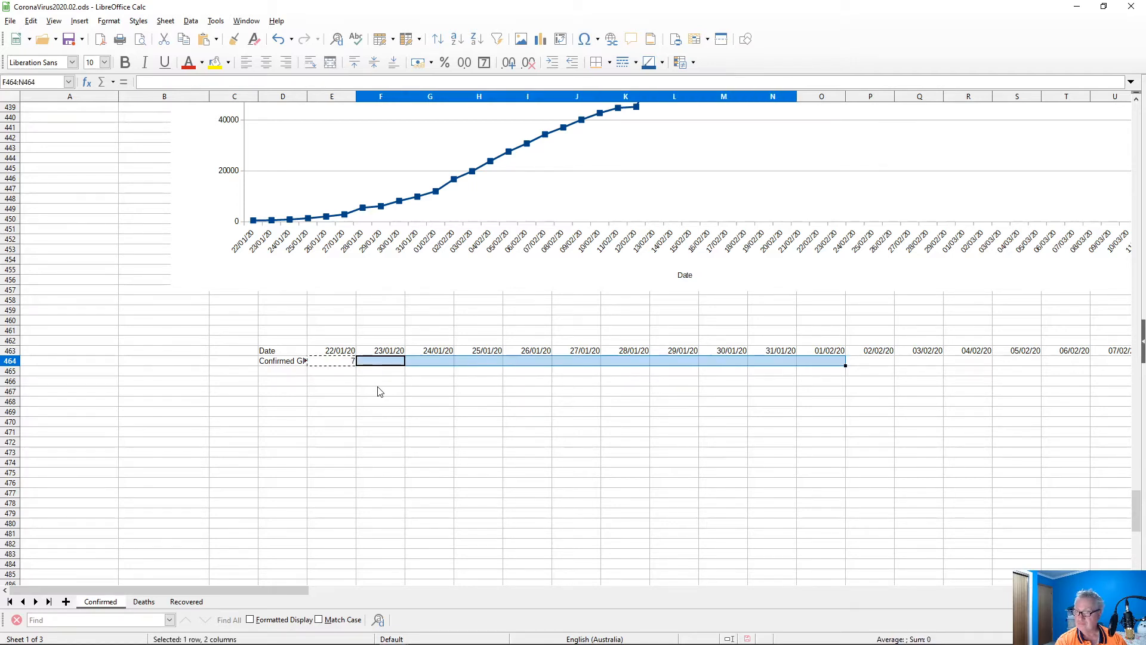
pyautogui.hotkey('shift', 'Right')
pyautogui.hotkey('shift', 'Right')
pyautogui.hotkey('shift', 'Right')
pyautogui.hotkey('shift', 'Right')
pyautogui.hotkey('shift', 'Right')
pyautogui.hotkey('shift', 'Right')
pyautogui.hotkey('shift', 'Right')
pyautogui.hotkey('shift', 'Right')
pyautogui.hotkey('shift', 'Right')
pyautogui.hotkey('shift', 'Right')
pyautogui.hotkey('shift', 'Right')
pyautogui.hotkey('shift', 'Right')
pyautogui.hotkey('shift', 'Right')
pyautogui.hotkey('shift', 'Right')
pyautogui.hotkey('shift', 'Right')
pyautogui.hotkey('shift', 'Right')
pyautogui.hotkey('shift', 'Right')
pyautogui.hotkey('shift', 'Right')
pyautogui.hotkey('shift', 'Right')
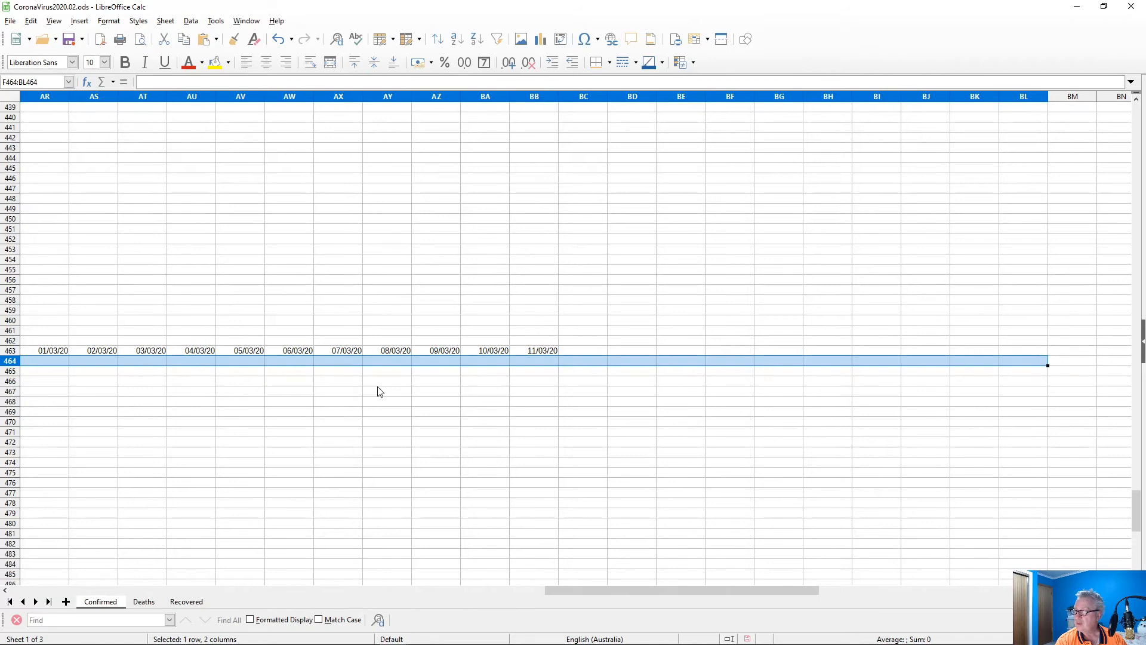
pyautogui.hotkey('shift', 'Left')
pyautogui.hotkey('shift', 'Left')
pyautogui.hotkey('shift', 'Left')
pyautogui.hotkey('shift', 'Left')
pyautogui.hotkey('shift', 'Left')
pyautogui.hotkey('shift', 'Left')
pyautogui.hotkey('shift', 'Left')
pyautogui.hotkey('shift', 'Left')
pyautogui.hotkey('shift', 'Left')
pyautogui.hotkey('shift', 'Left')
pyautogui.hotkey('shift', 'Left')
pyautogui.hotkey('shift', 'Right')
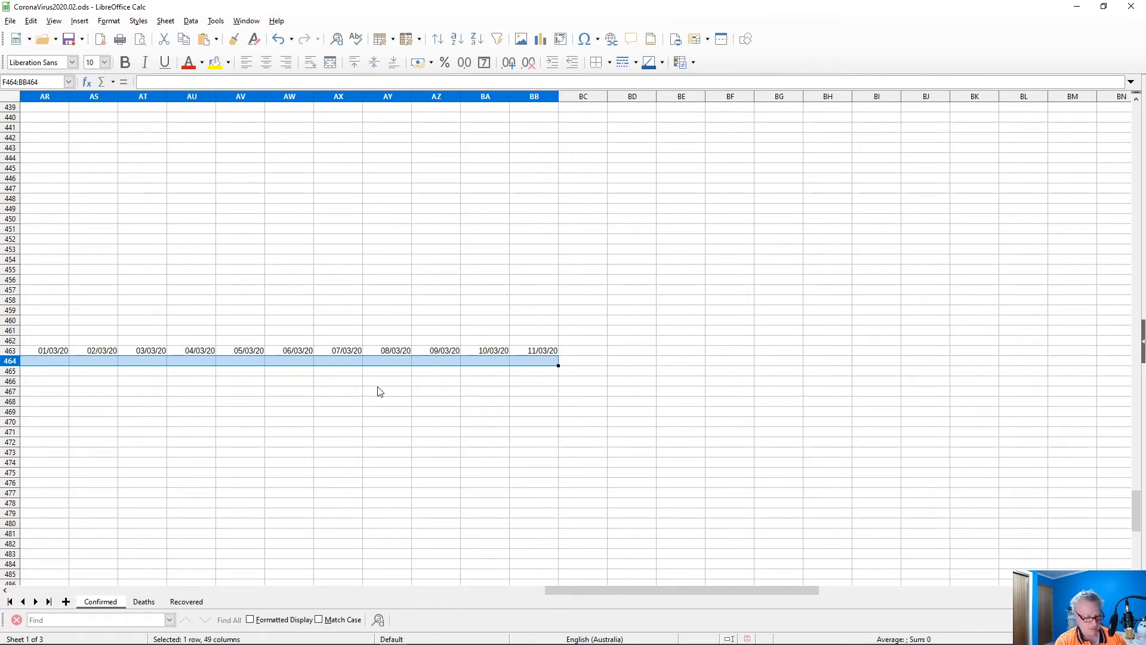
pyautogui.hotkey('ctrl', 'v')
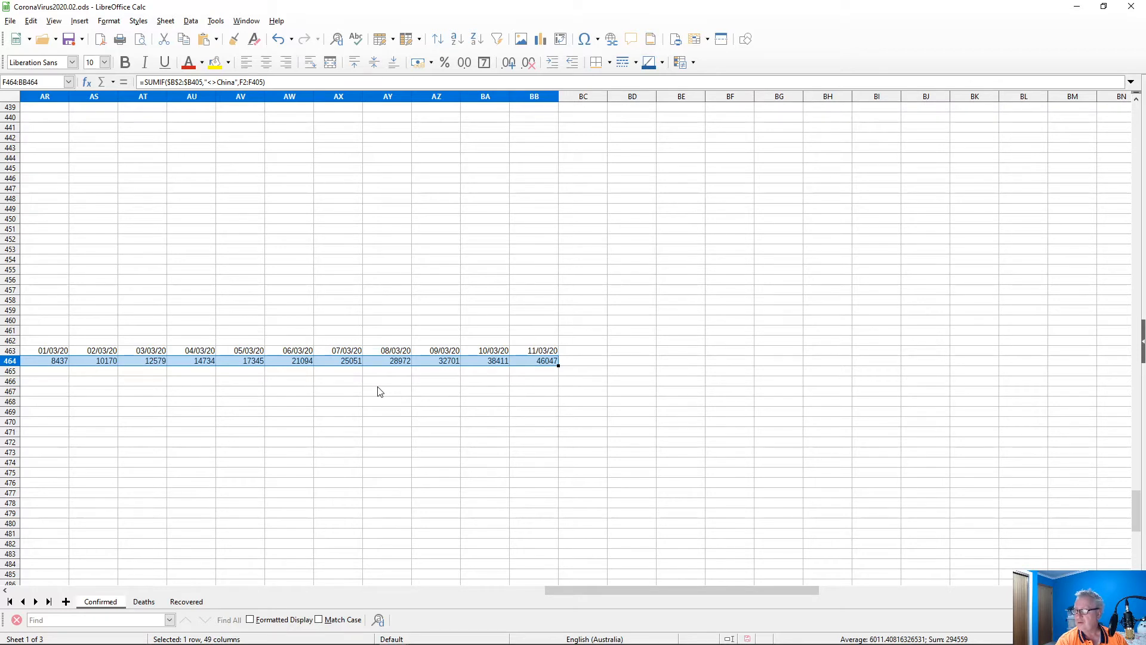
# - Insert a chart from the date and non-China totals rows, D463:BB464, using the Line type with points and lines
pyautogui.press('Home')
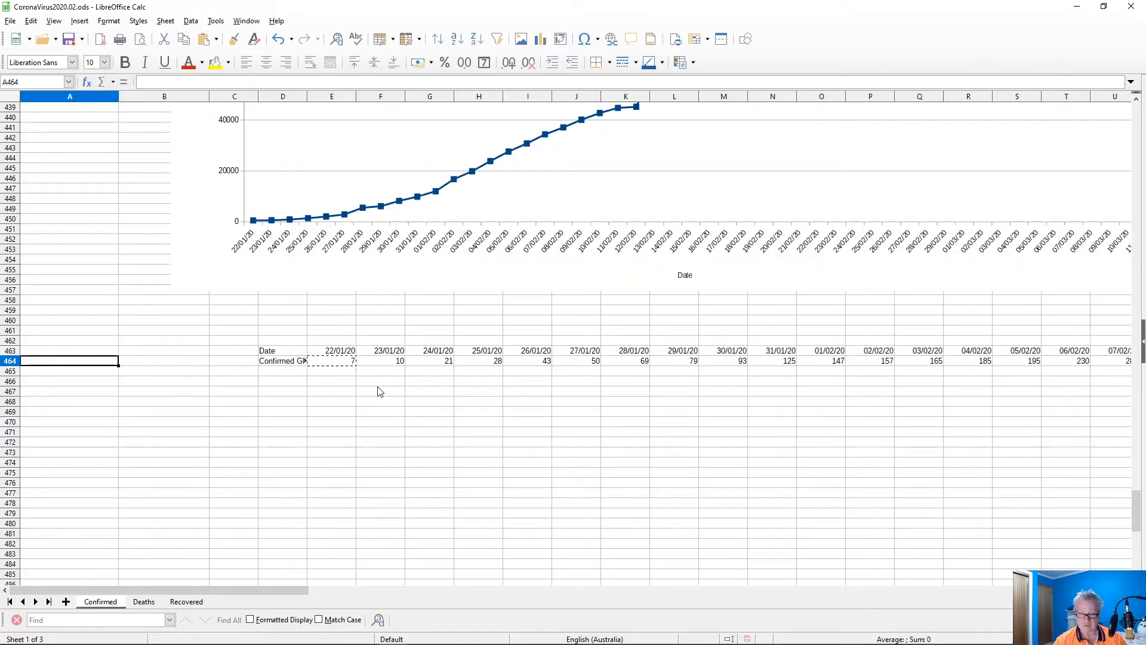
pyautogui.press('Up')
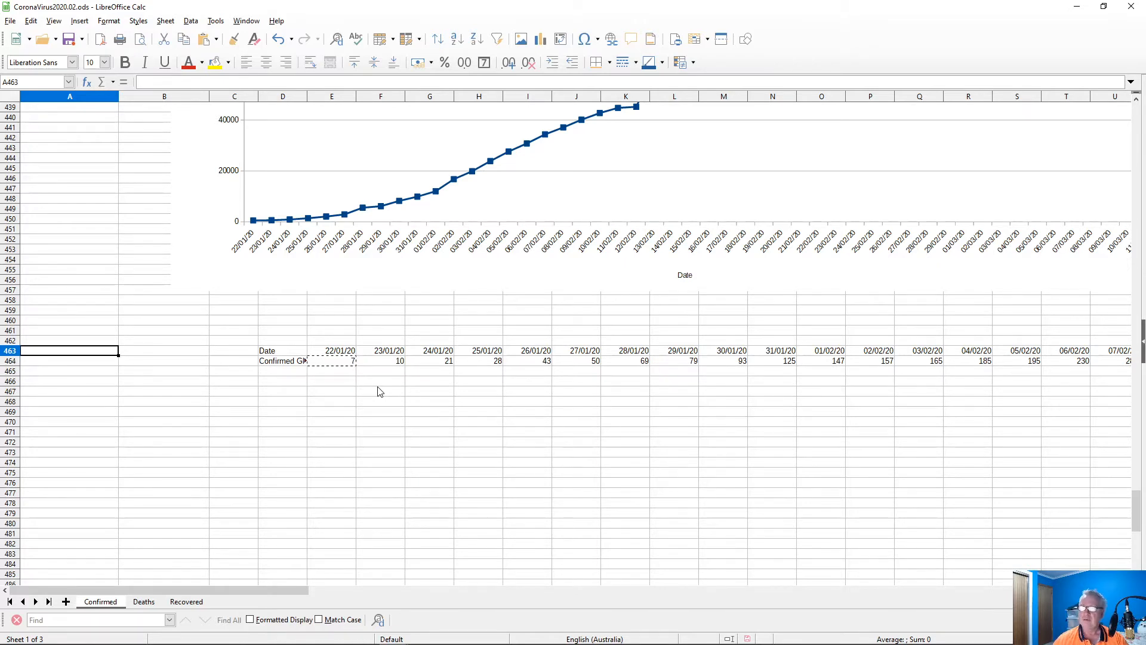
pyautogui.scroll(-3, 311, 311)
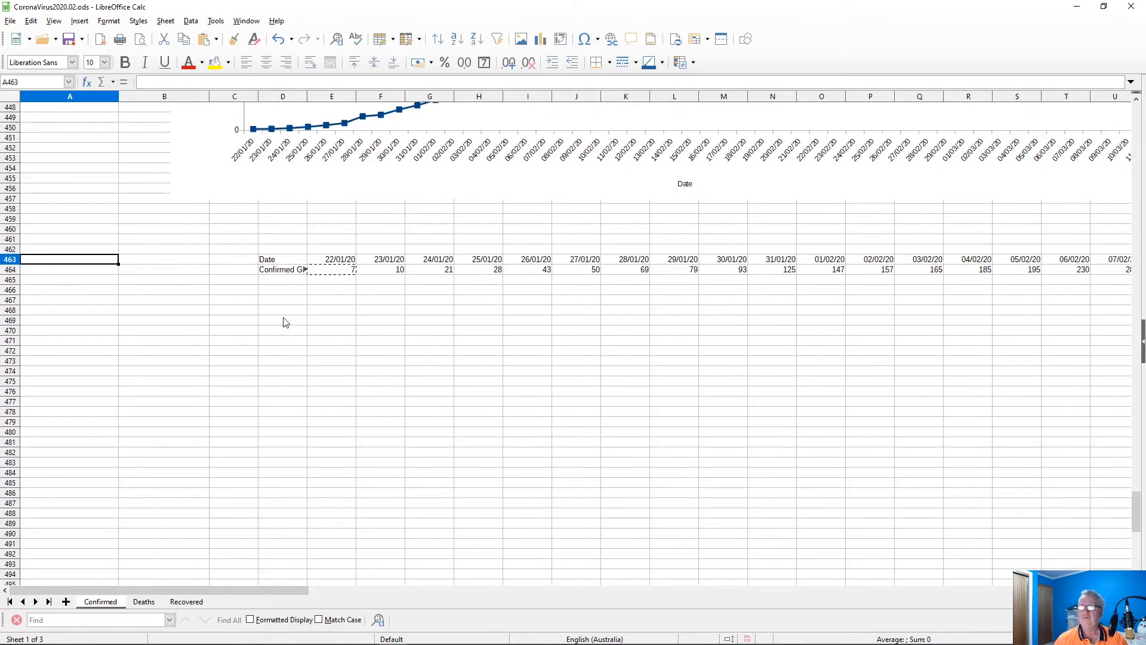
pyautogui.click(263, 260)
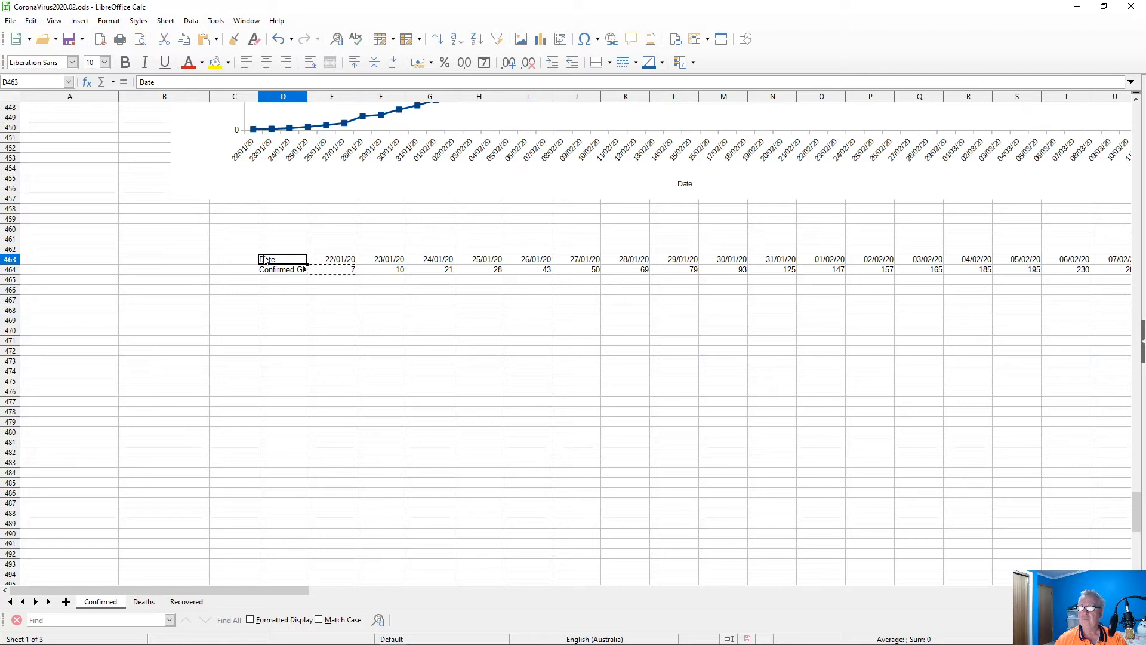
pyautogui.moveTo(265, 260); pyautogui.dragTo(268, 273)
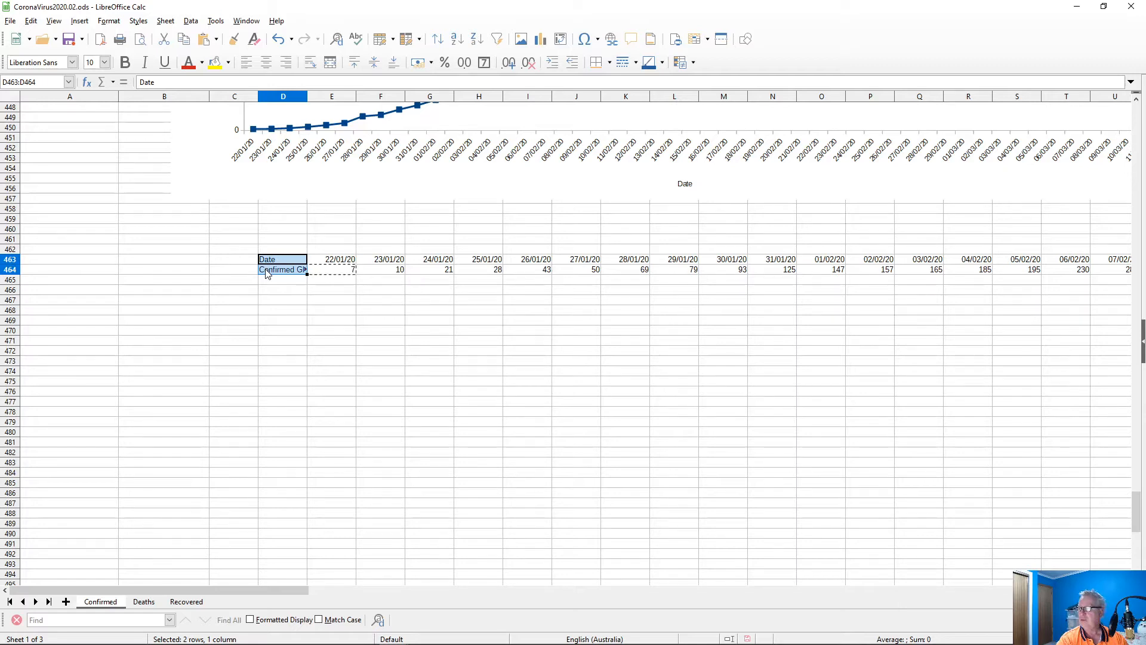
pyautogui.hotkey('ctrl', 'shift', 'Right')
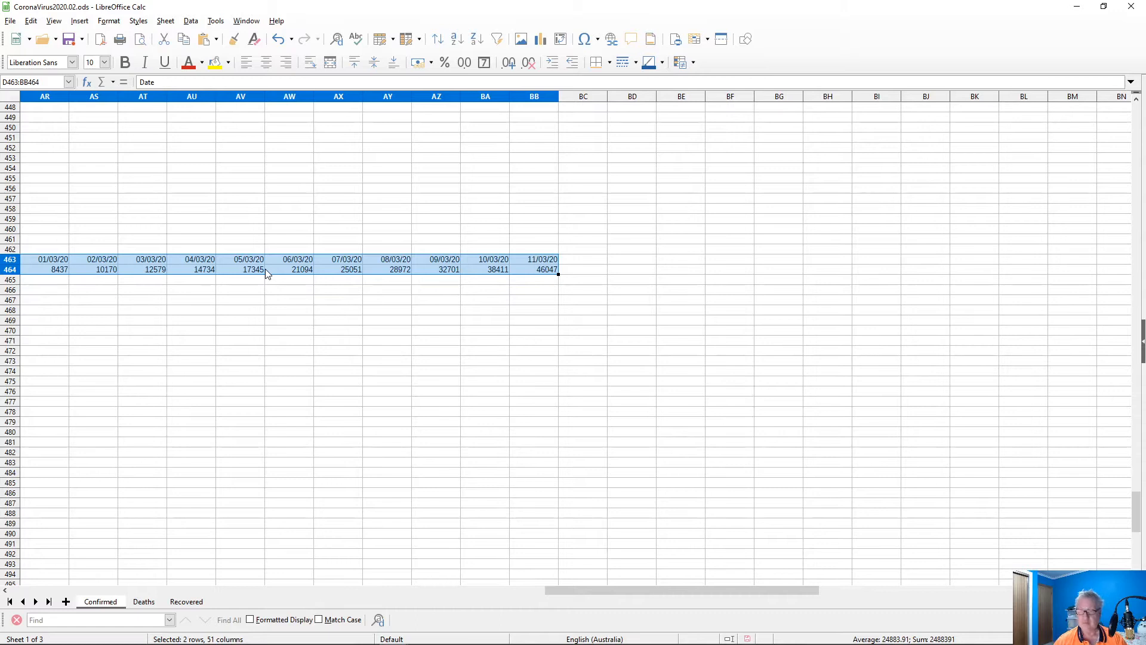
pyautogui.moveTo(580, 592); pyautogui.dragTo(83, 588)
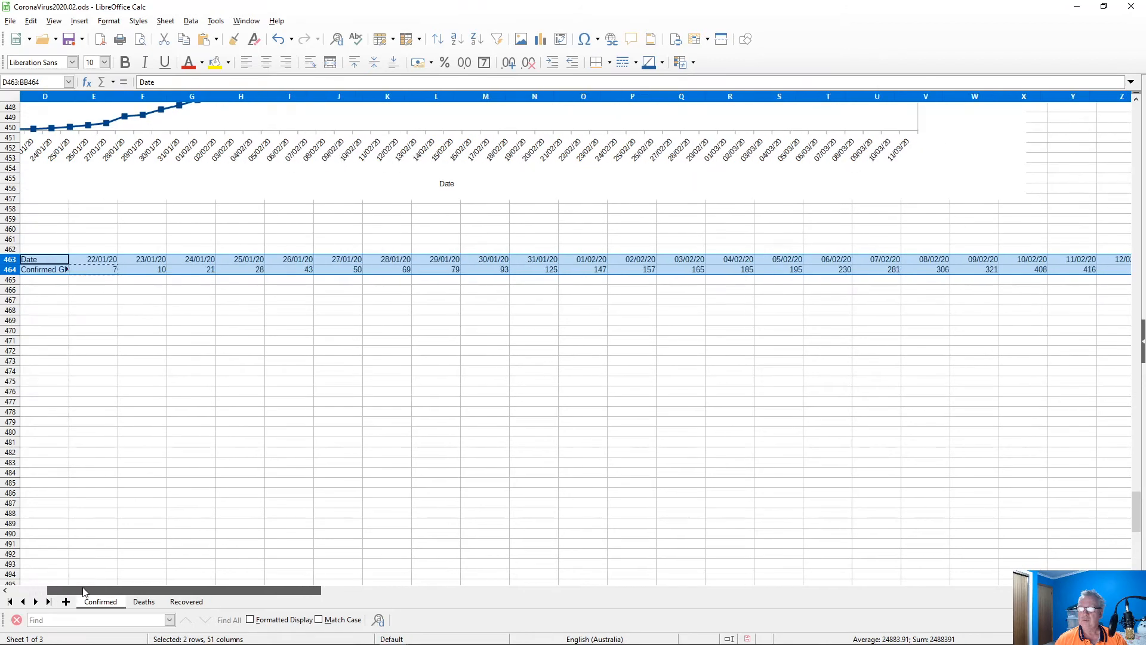
pyautogui.scroll(-5, 142, 522)
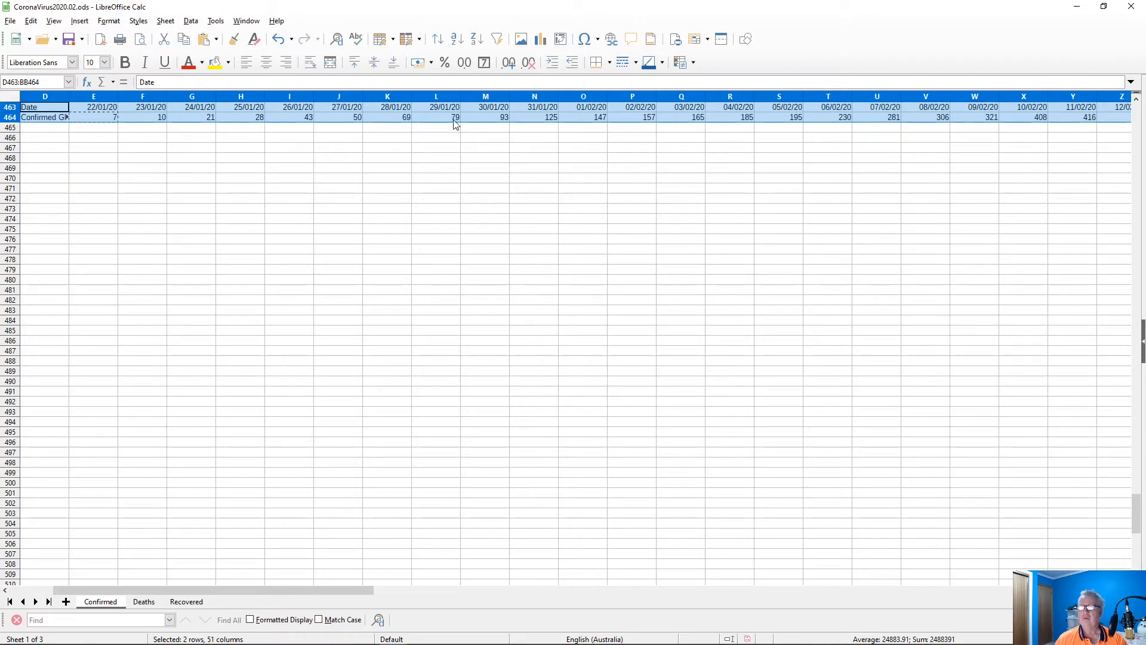
pyautogui.click(538, 46)
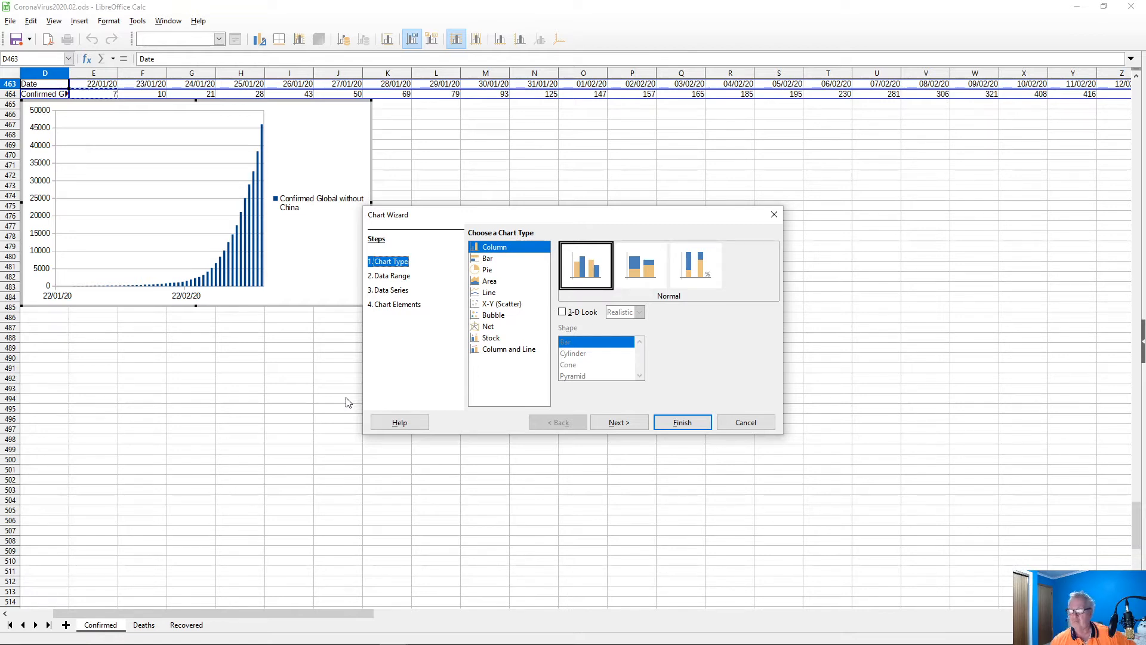
pyautogui.click(490, 291)
pyautogui.click(649, 274)
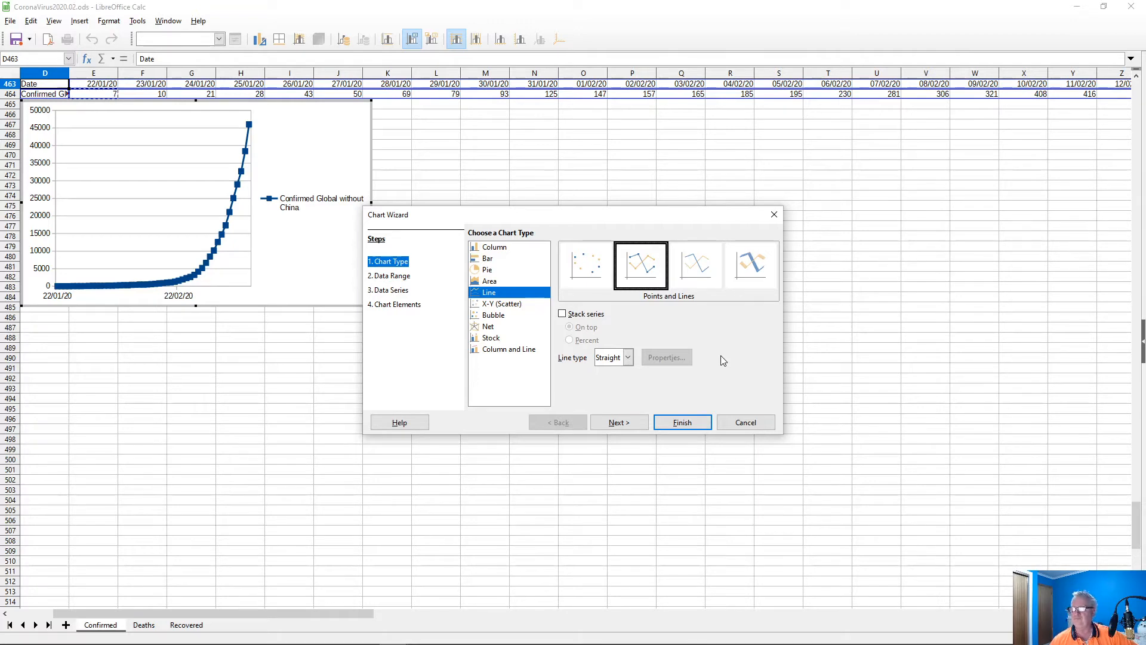
# - Title the chart "Global Confirmed Infections without China" in the chart elements settings
pyautogui.click(376, 305)
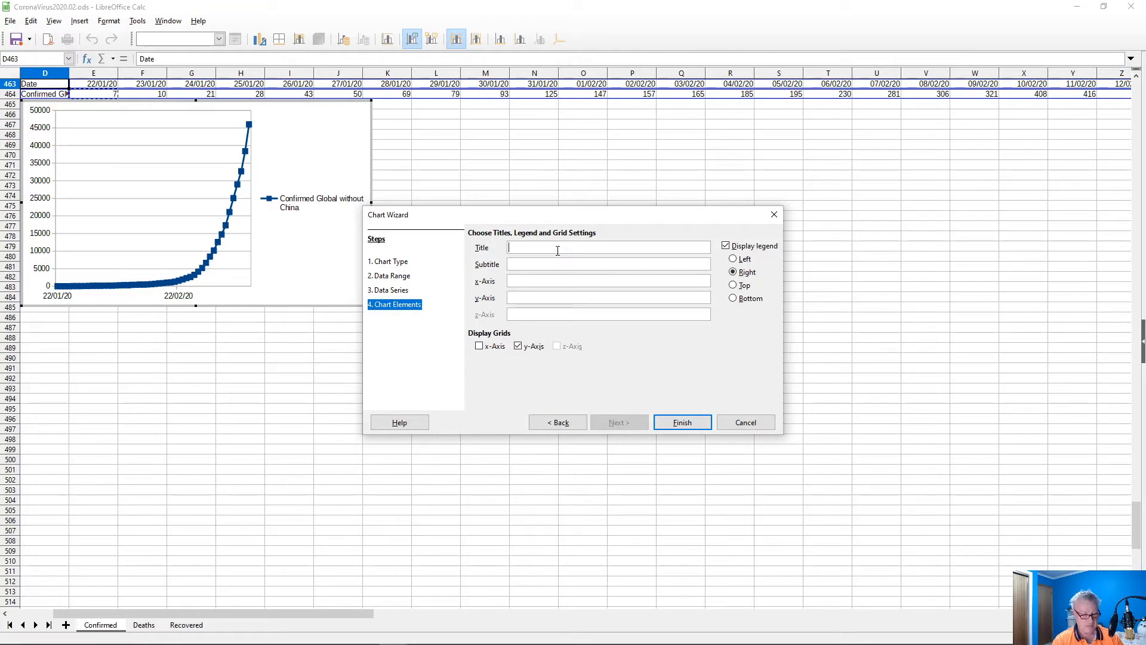
pyautogui.write('Global Confi')
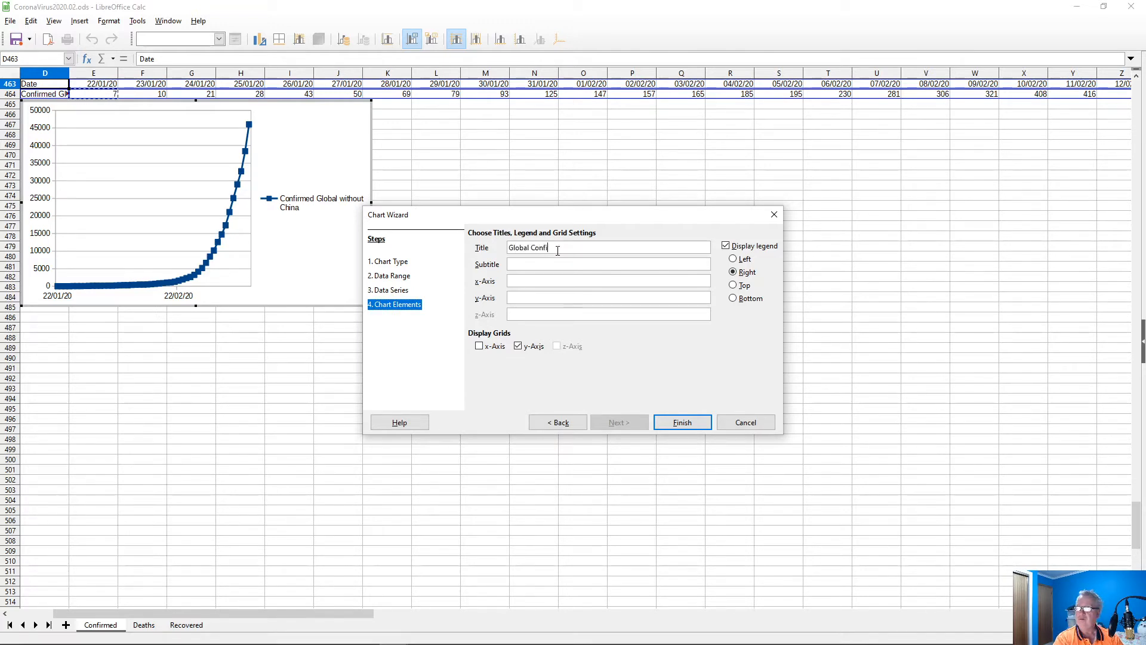
pyautogui.write('rmed Infections with')
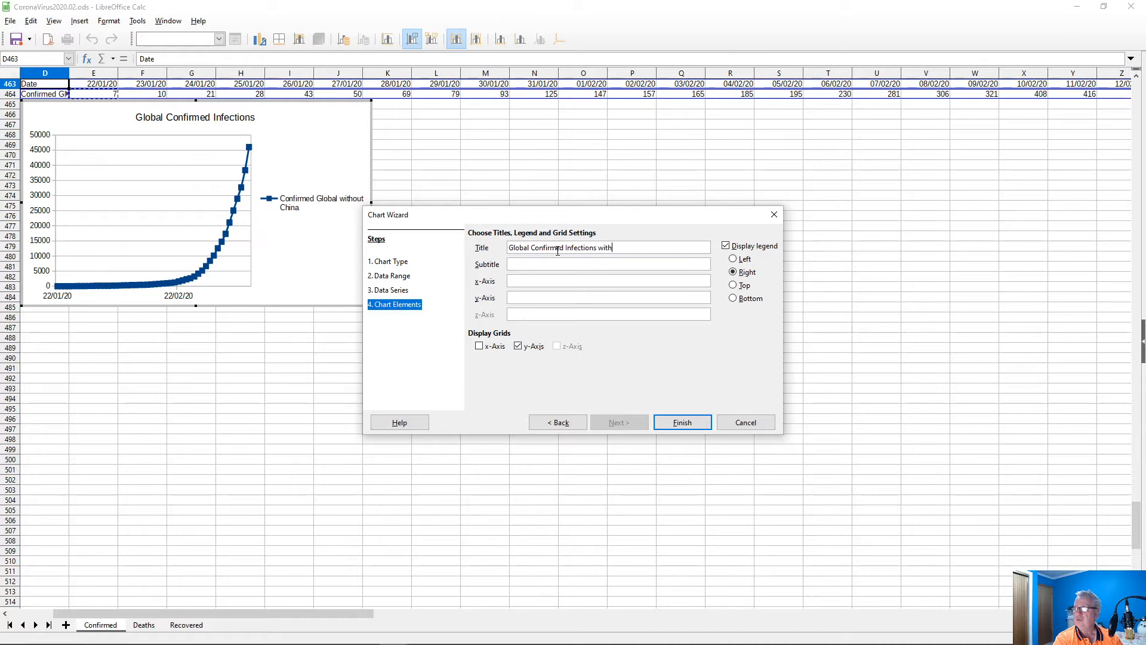
pyautogui.write('out China')
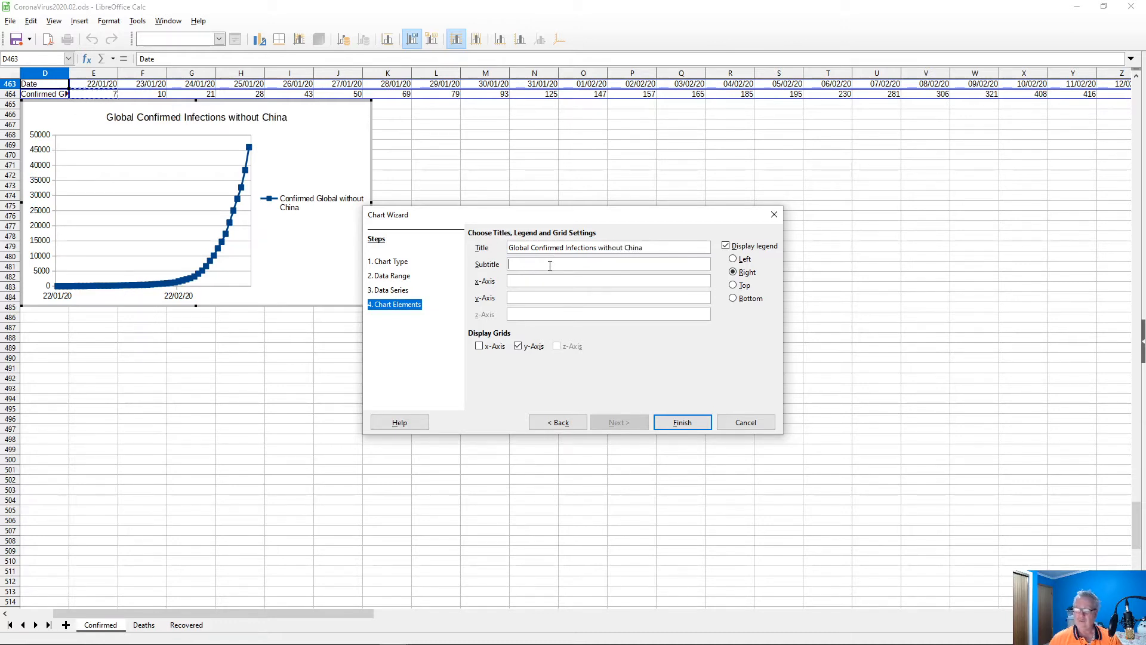
# - Copy the Johns Hopkins dashboard's web address from the browser and paste it as the chart subtitle in Calc
pyautogui.hotkey('alt', 'Tab')
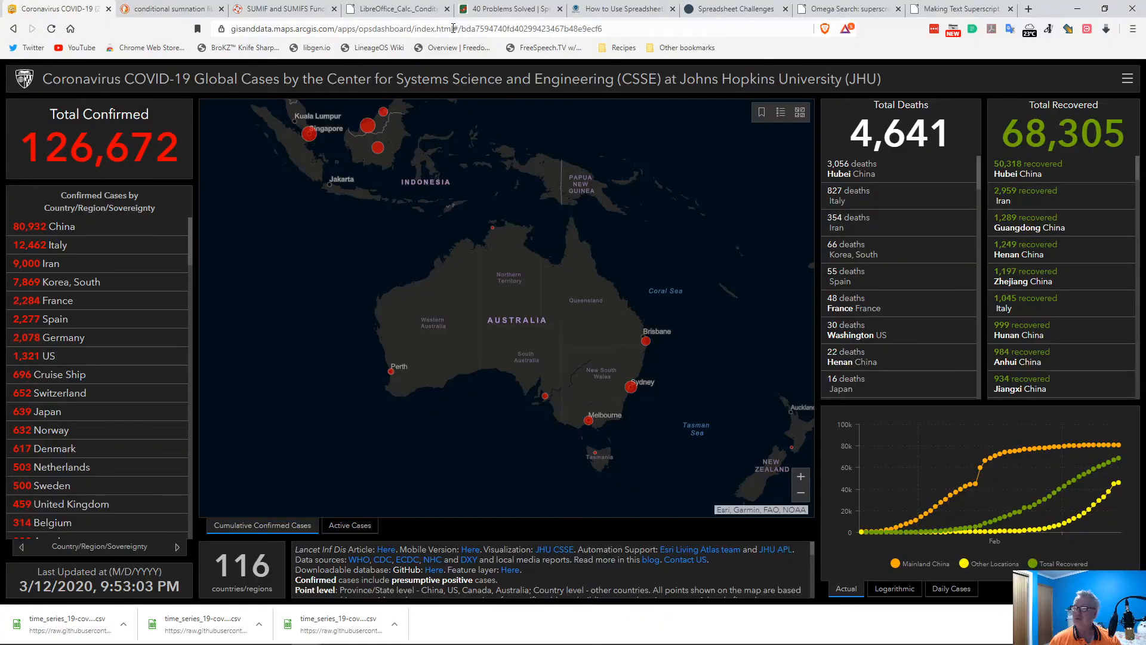
pyautogui.rightClick(453, 28)
pyautogui.hotkey('ctrl', 'c')
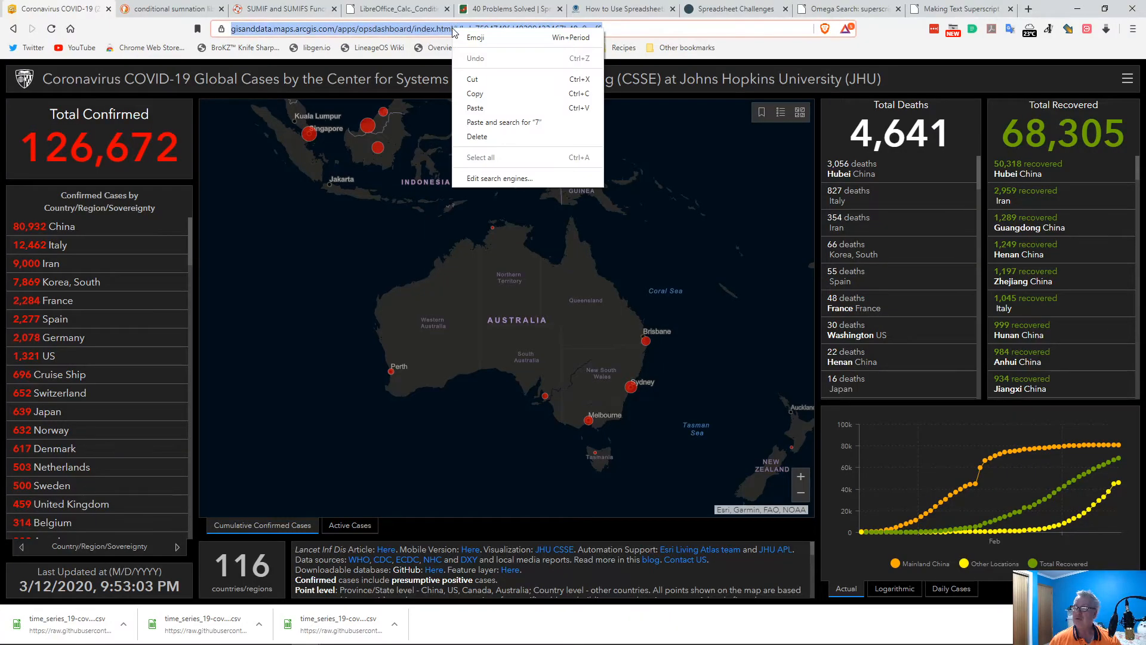
pyautogui.click(484, 94)
pyautogui.hotkey('alt', 'Tab')
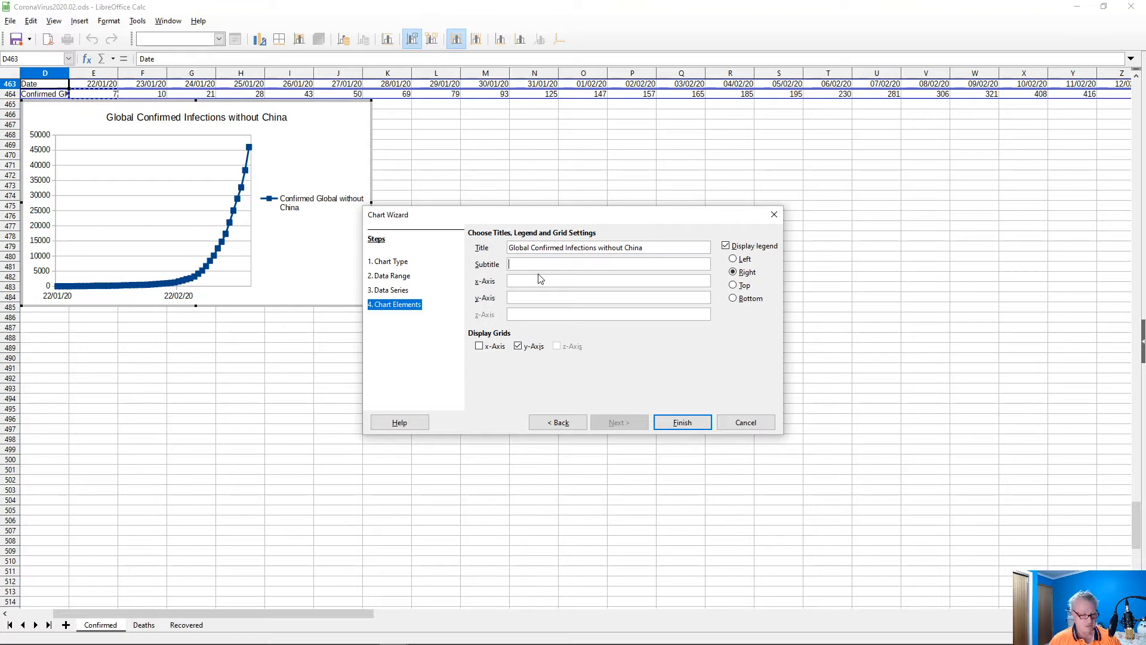
pyautogui.hotkey('ctrl', 'v')
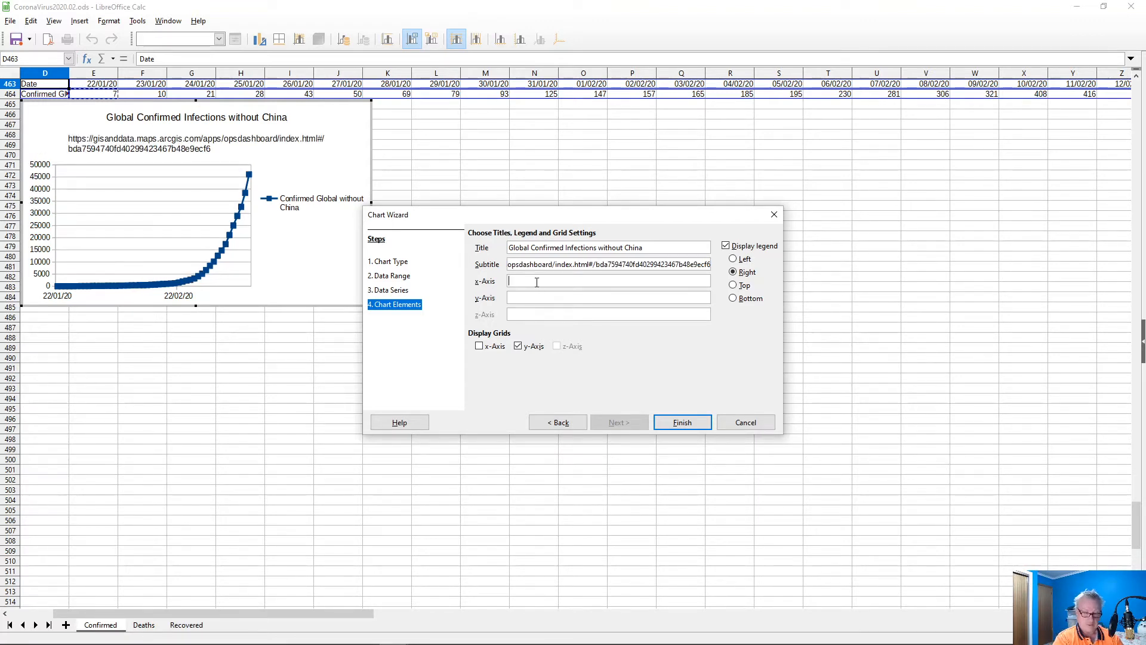
# - Label the x-axis Date and the y-axis Confirmed, and finish creating the chart
pyautogui.write('Date')
pyautogui.press('Tab')
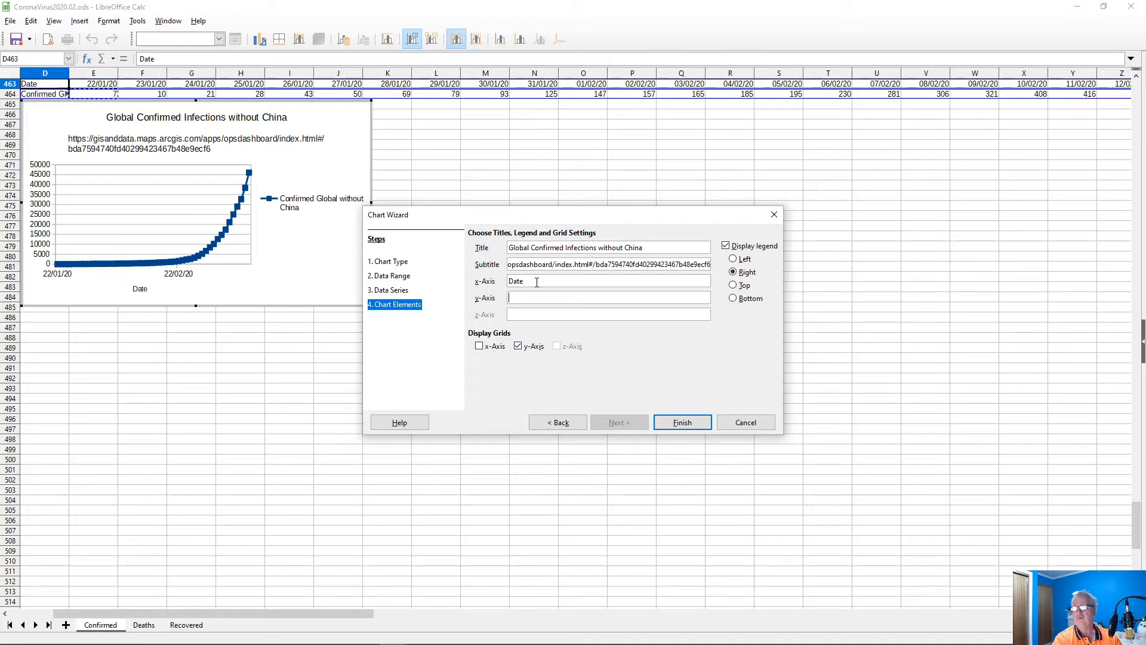
pyautogui.write('Confirmed')
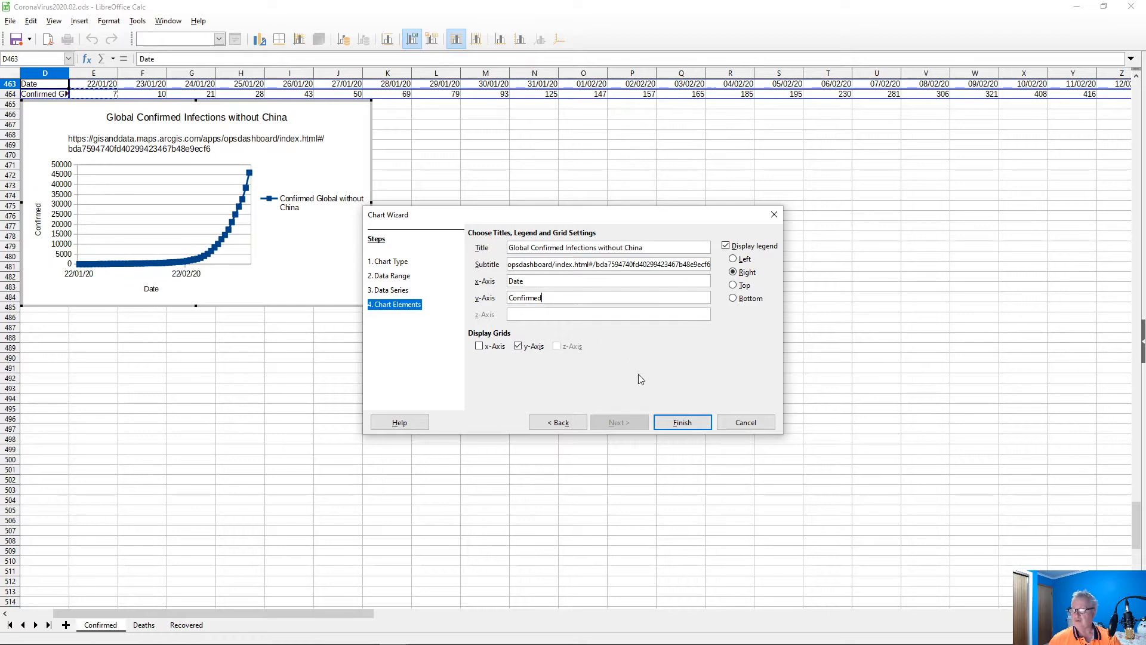
pyautogui.click(666, 425)
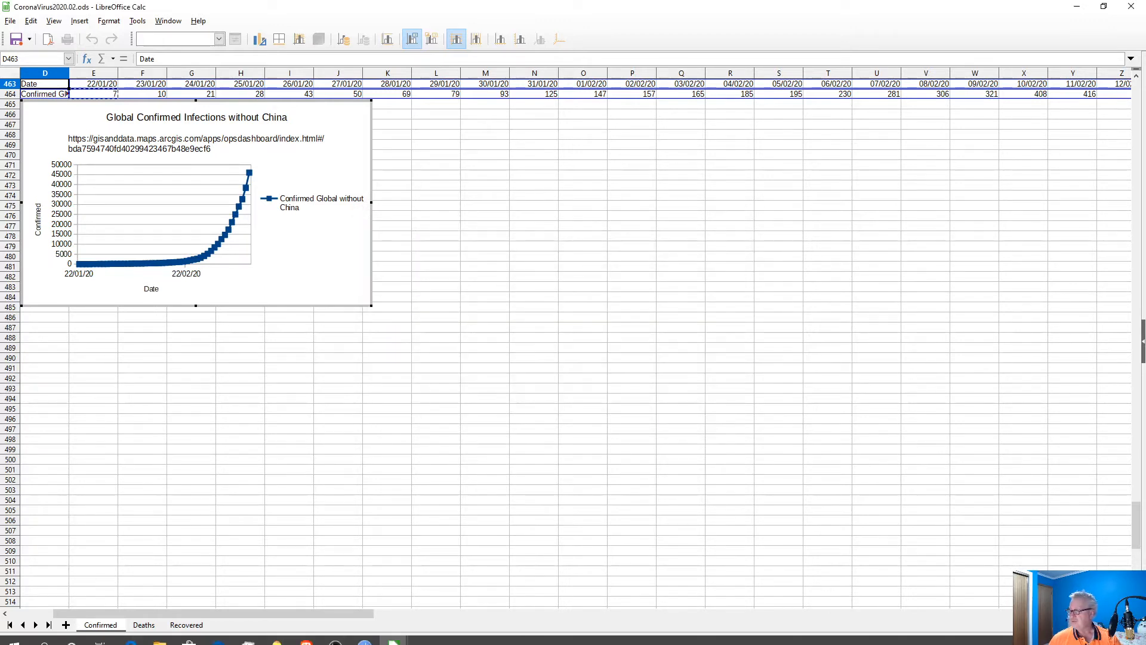
# - Enlarge the new chart to span from column D to about column Z and from row 465 to about row 515
pyautogui.click(1136, 603)
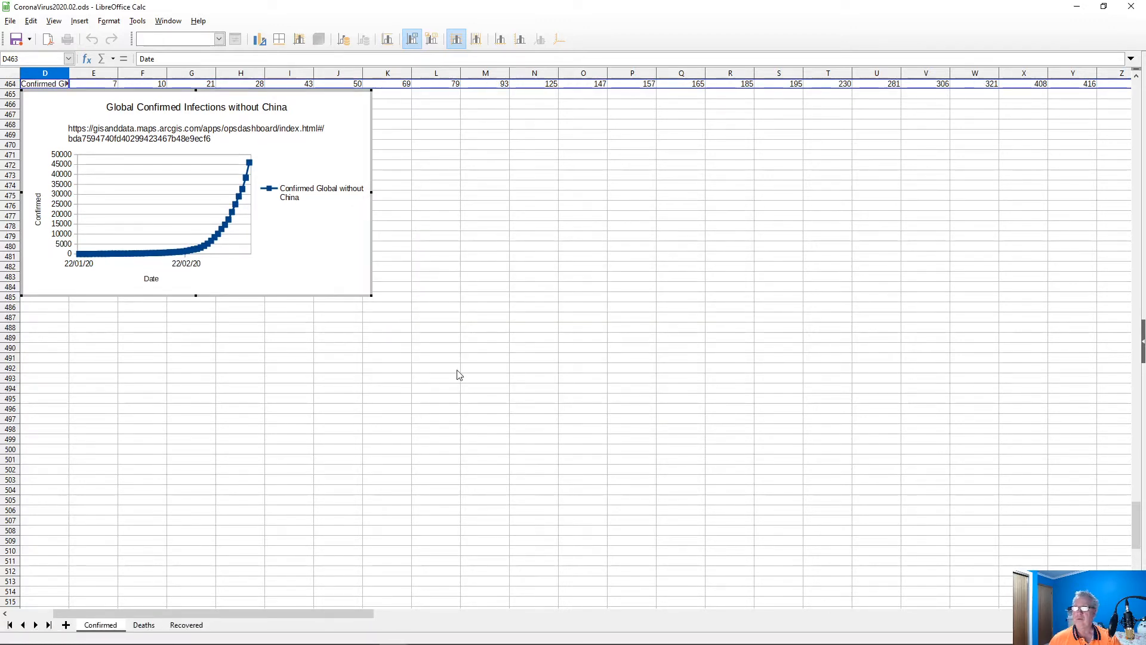
pyautogui.moveTo(372, 295); pyautogui.dragTo(1093, 597)
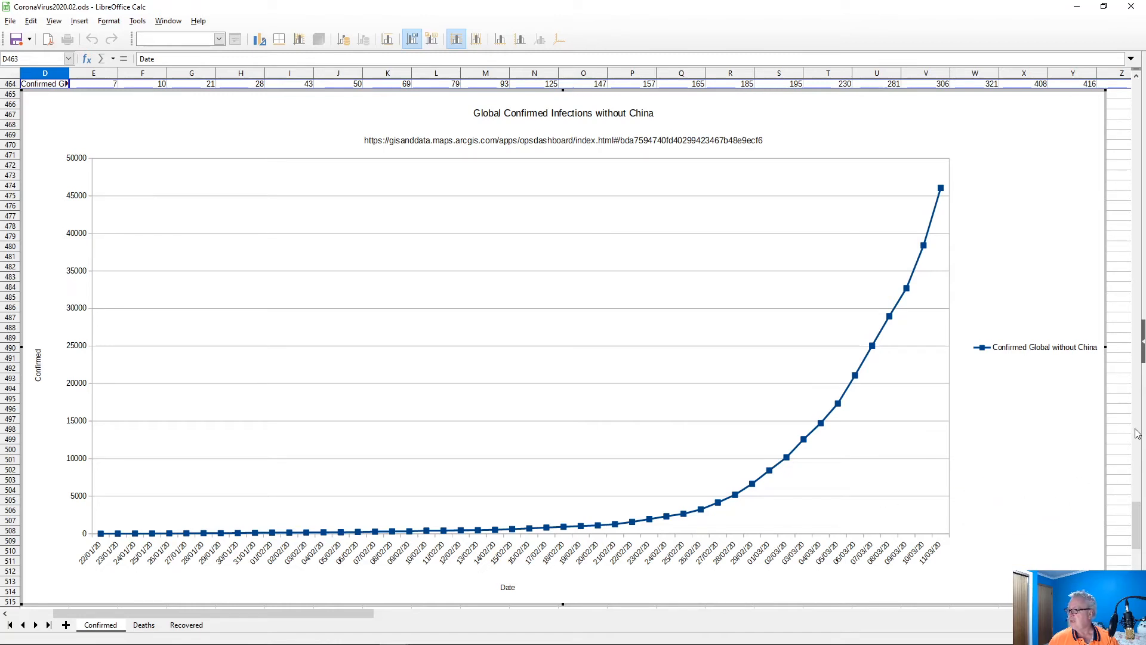
# - Leave chart editing and move the Confirmed Infections Global chart so its upper-left corner sits in column D at row 410
pyautogui.click(1125, 442)
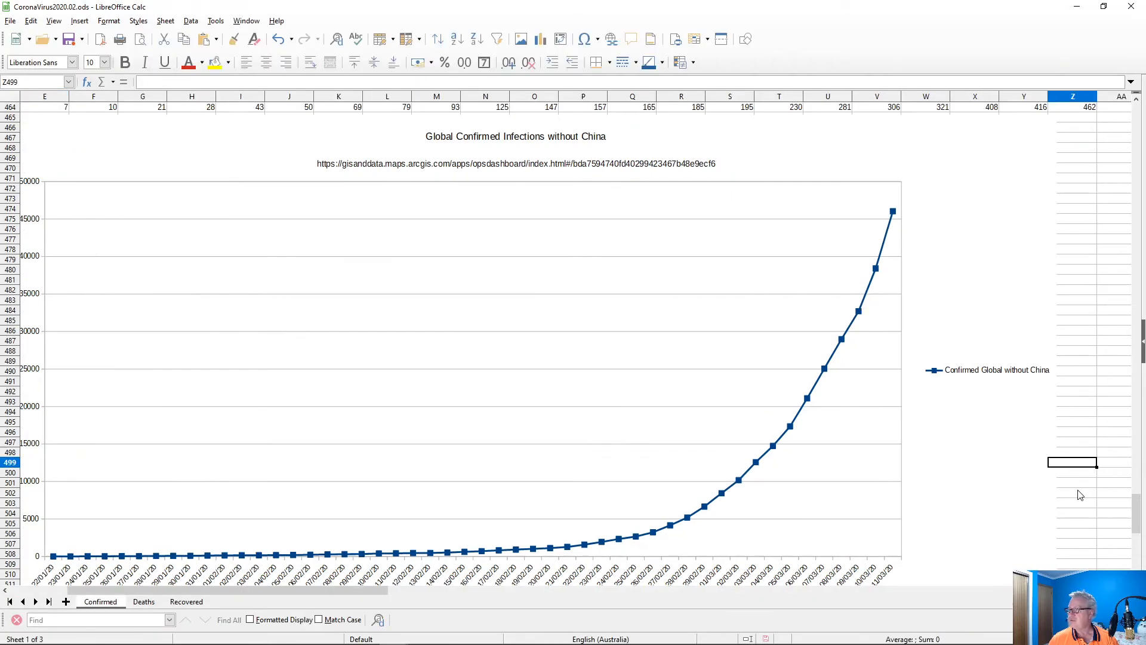
pyautogui.scroll(15, 1081, 494)
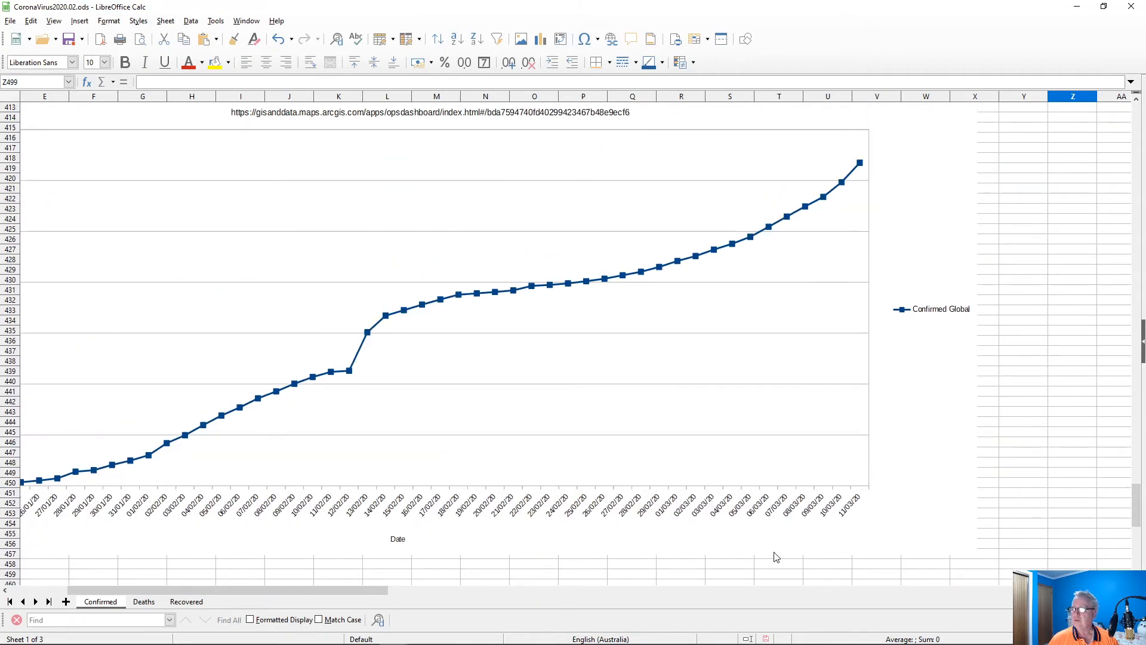
pyautogui.moveTo(278, 589); pyautogui.dragTo(249, 593)
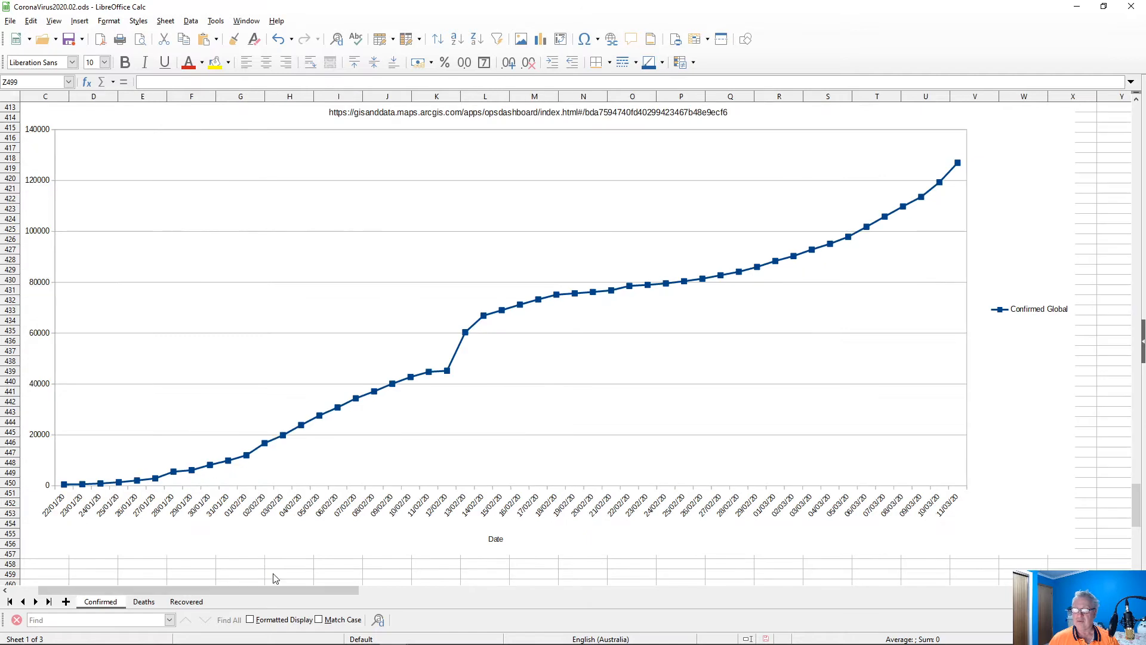
pyautogui.scroll(-8, 403, 537)
pyautogui.scroll(11, 405, 536)
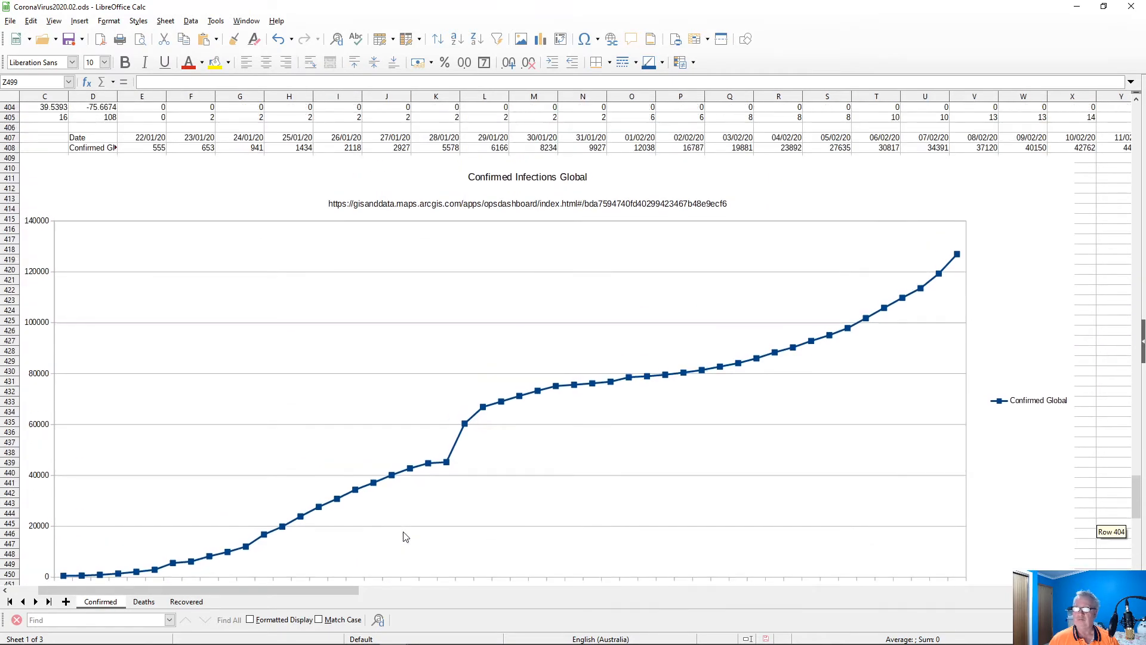
pyautogui.click(26, 160)
pyautogui.moveTo(27, 160); pyautogui.dragTo(123, 167)
pyautogui.moveTo(155, 166); pyautogui.dragTo(116, 169)
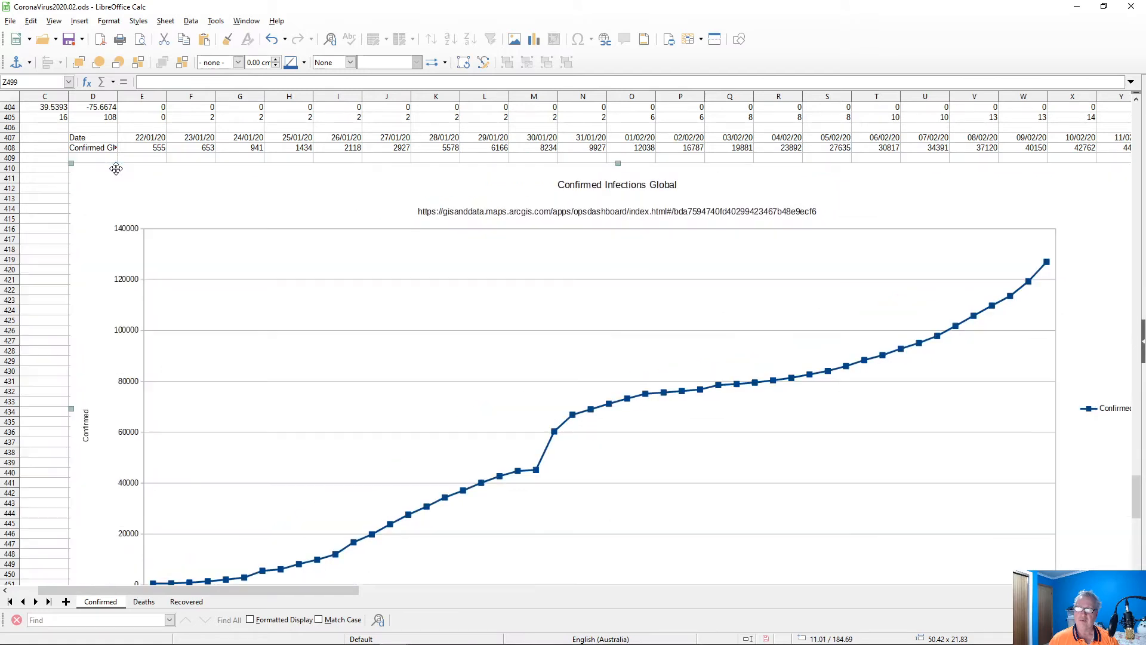
# - Compare the Confirmed Infections Global chart with the Global Confirmed Infections without China chart
pyautogui.scroll(-5, 145, 331)
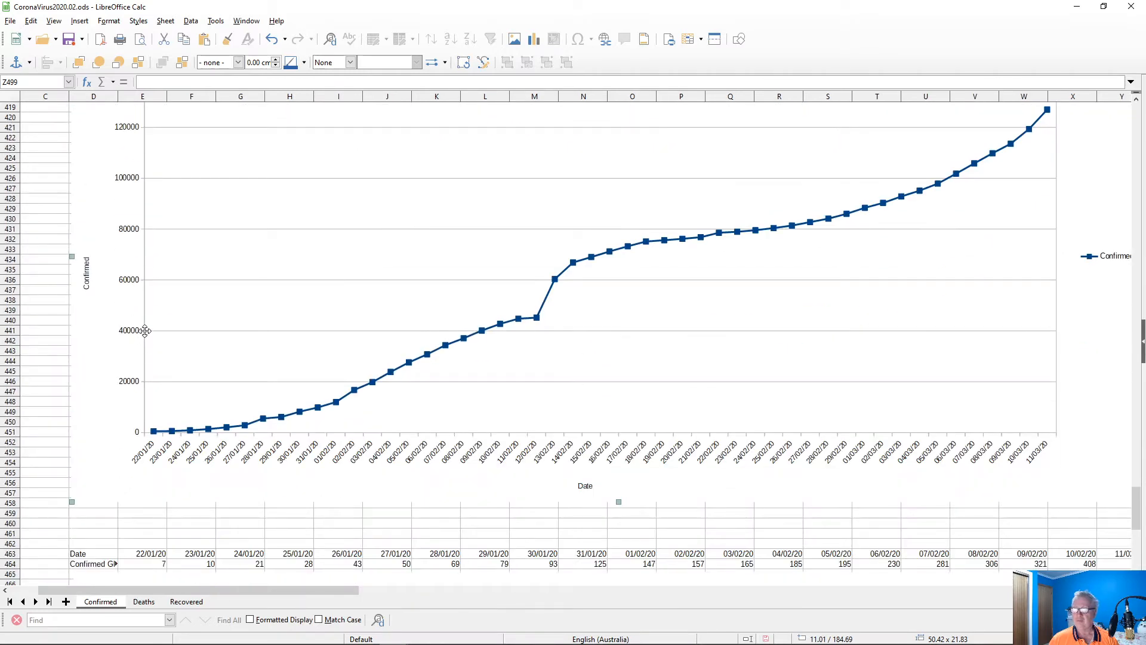
pyautogui.scroll(3, 144, 332)
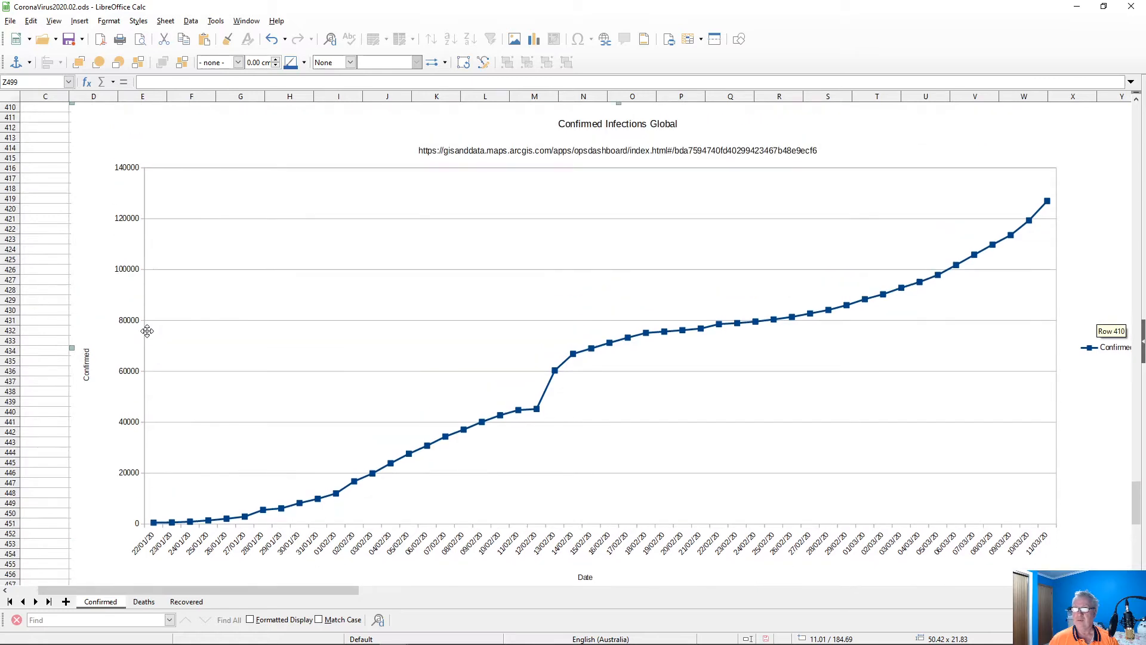
pyautogui.scroll(-7, 146, 331)
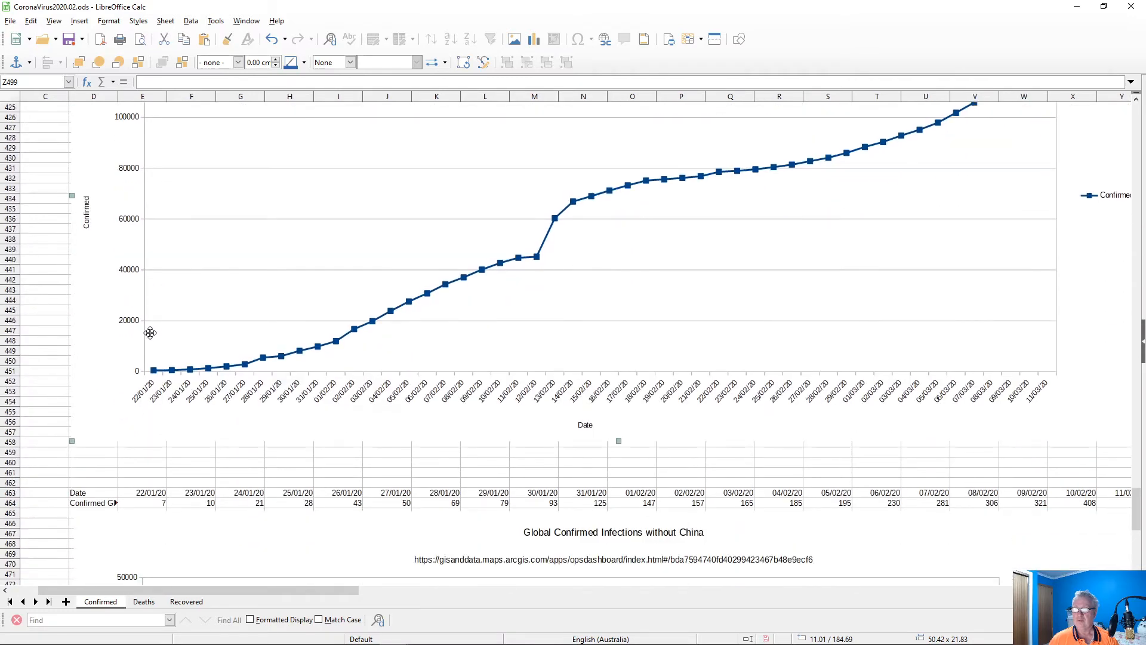
pyautogui.scroll(-3, 150, 332)
pyautogui.scroll(-12, 150, 332)
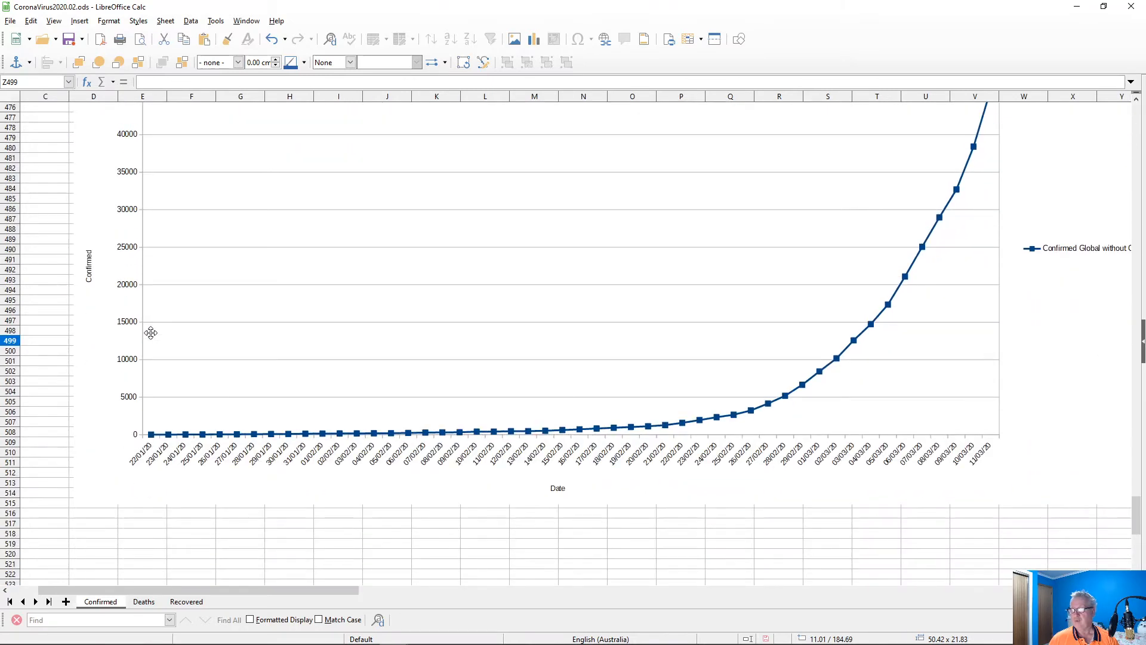
pyautogui.scroll(4, 151, 332)
pyautogui.scroll(1, 150, 332)
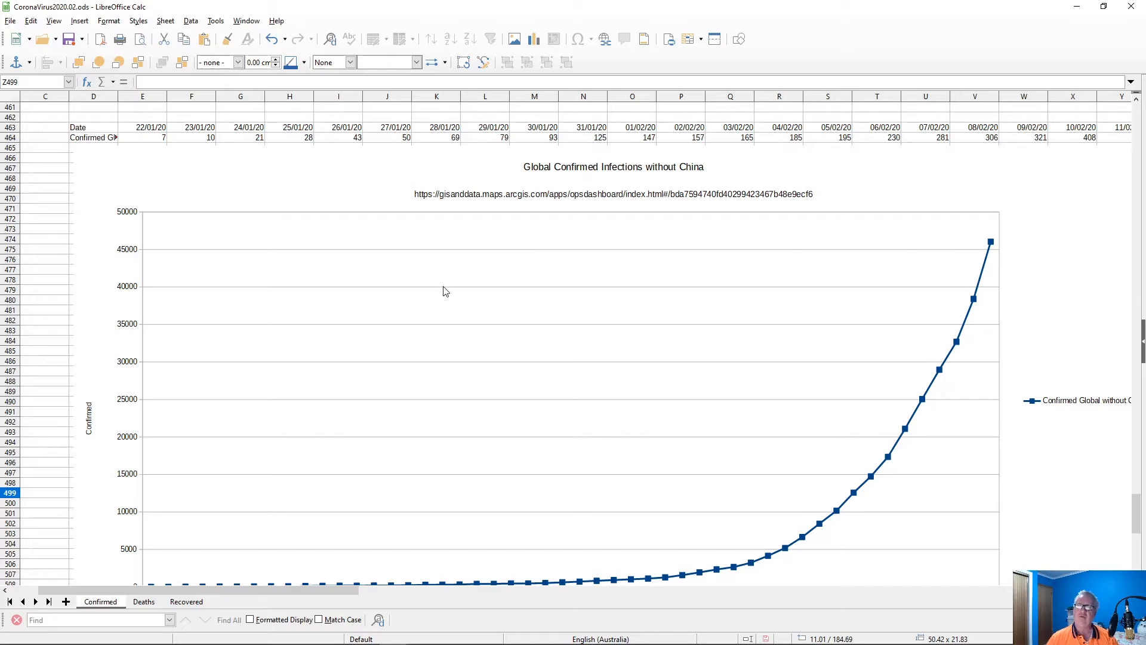
pyautogui.scroll(4, 57, 350)
pyautogui.scroll(11, 57, 349)
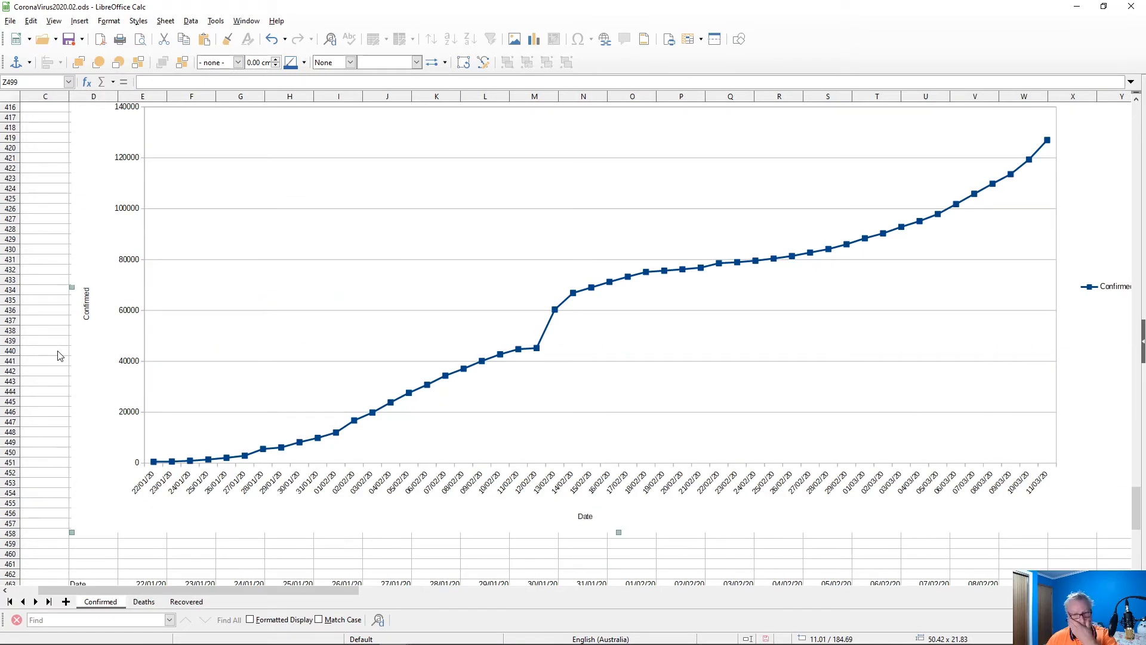
# - Look through the confirmed counts by region in the latest date column, BB, up to the country rows around row 150
pyautogui.scroll(20, 64, 358)
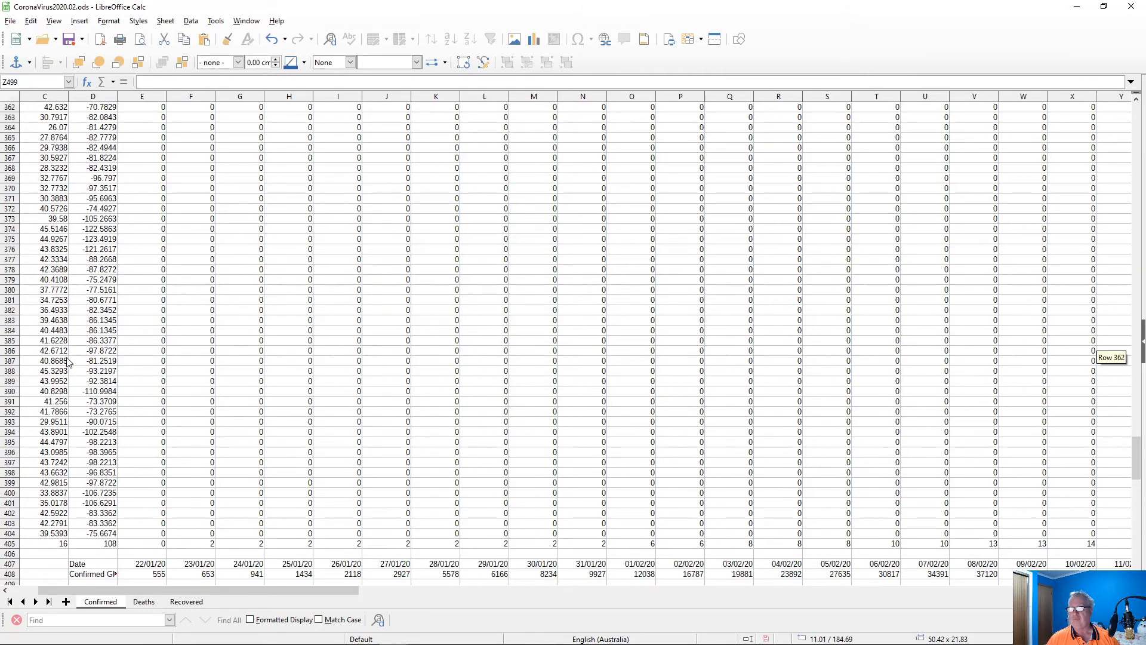
pyautogui.moveTo(242, 593); pyautogui.dragTo(750, 618)
pyautogui.scroll(-20, 931, 519)
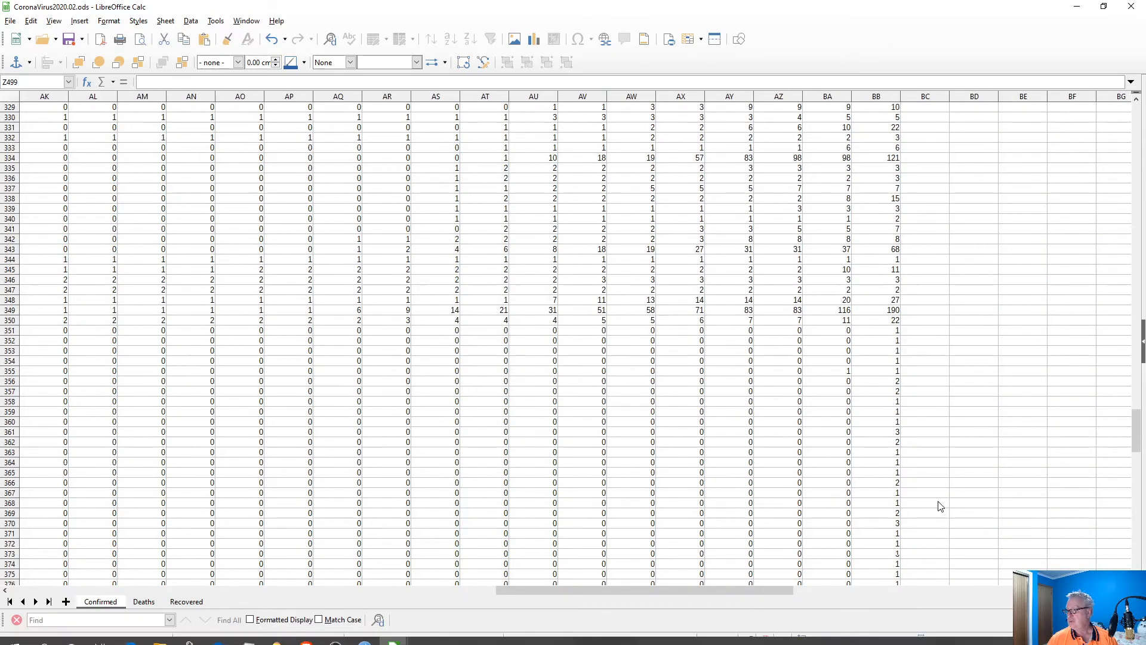
pyautogui.scroll(20, 937, 512)
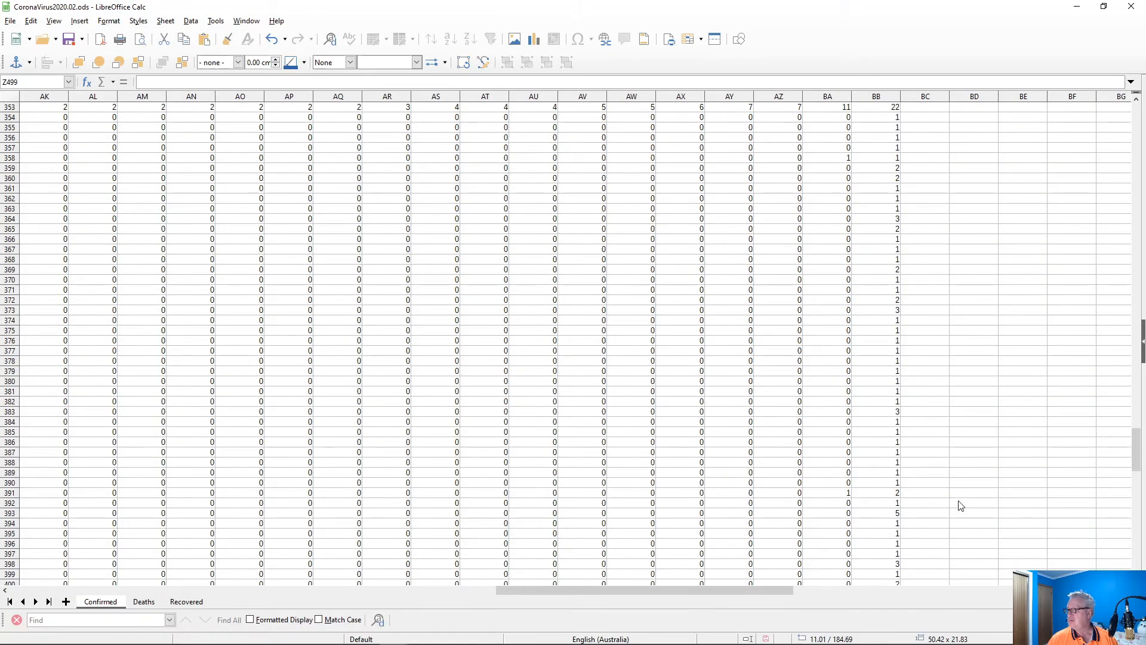
pyautogui.scroll(20, 966, 510)
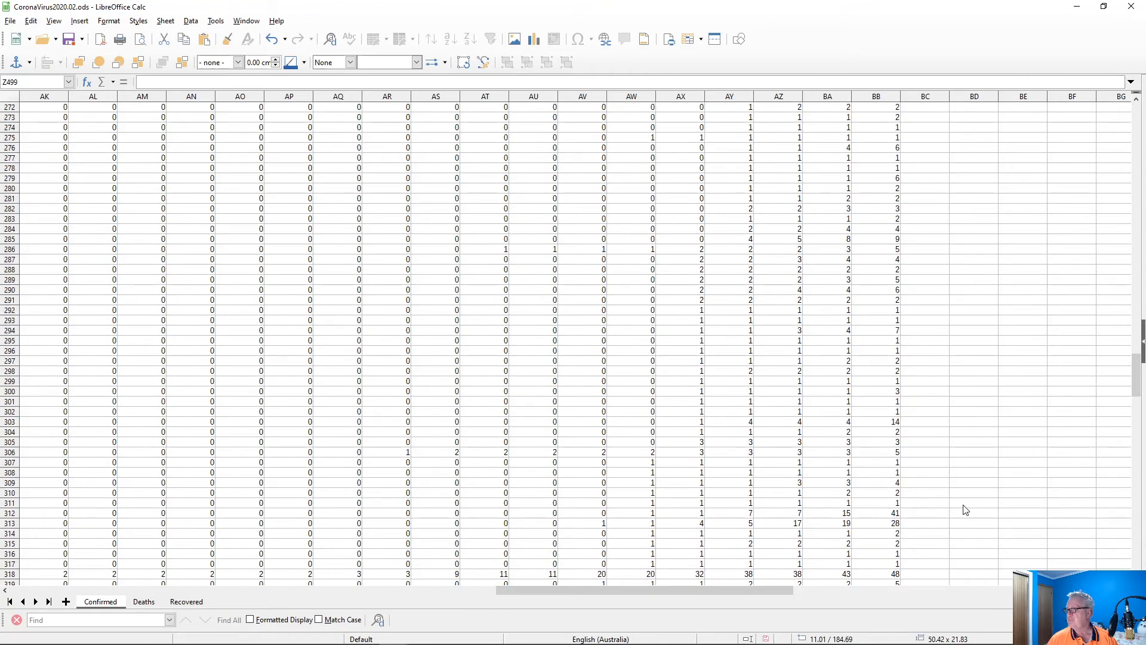
pyautogui.scroll(20, 965, 511)
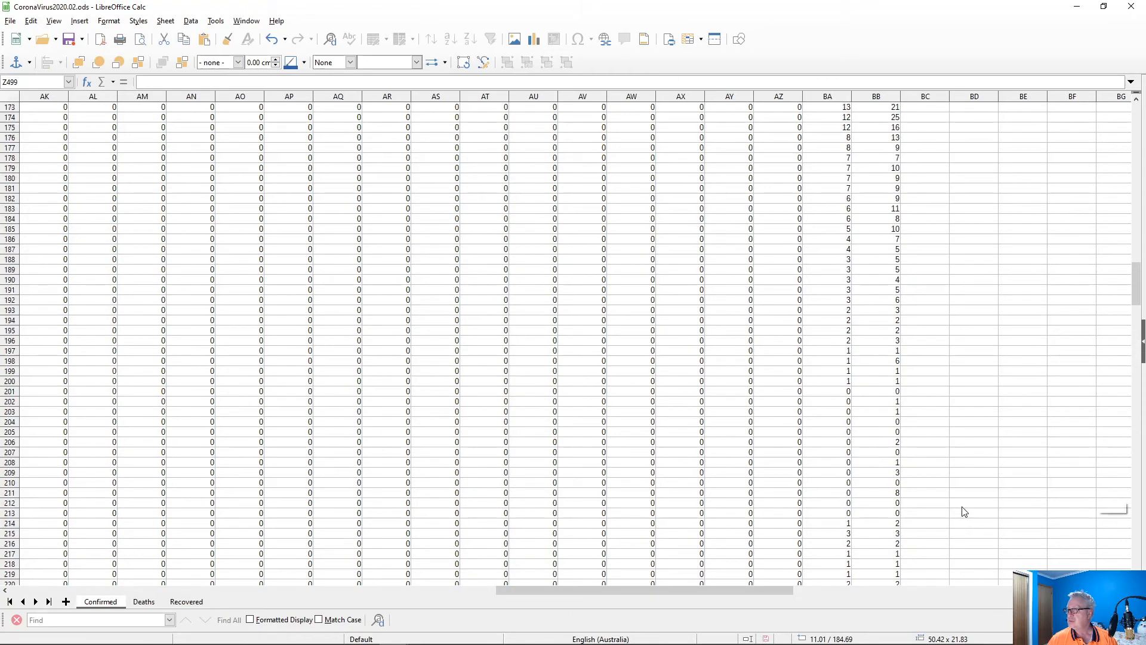
pyautogui.scroll(3, 964, 512)
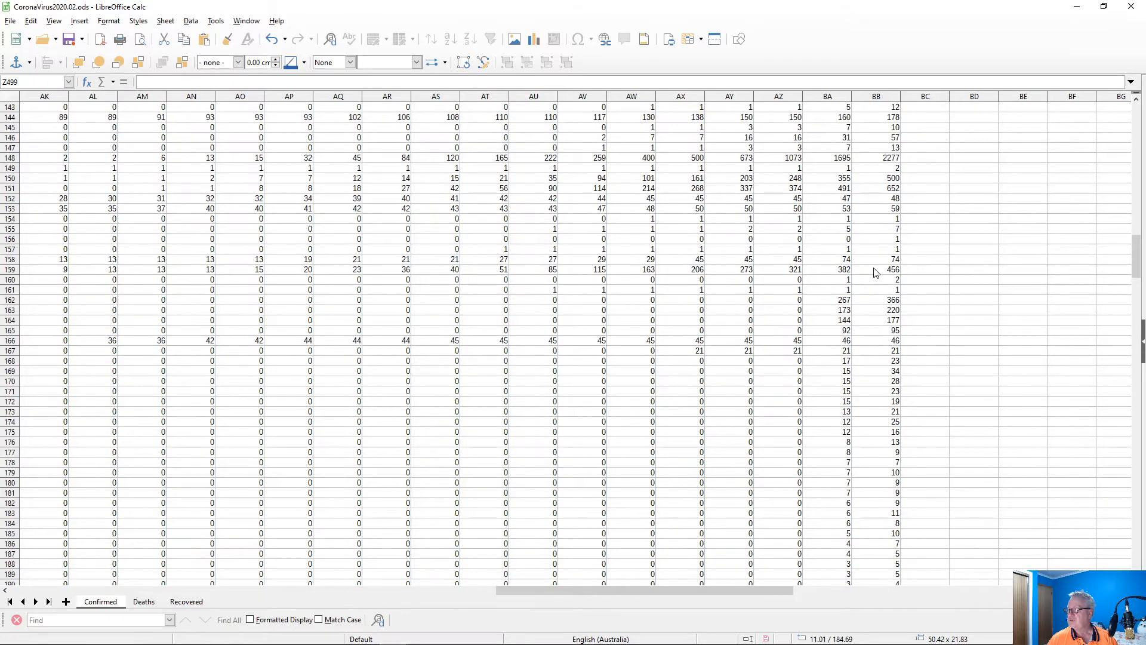
# - Examine the United Kingdom's row 159, checking its region name and its confirmed count on the latest date
pyautogui.click(876, 272)
pyautogui.press('Home')
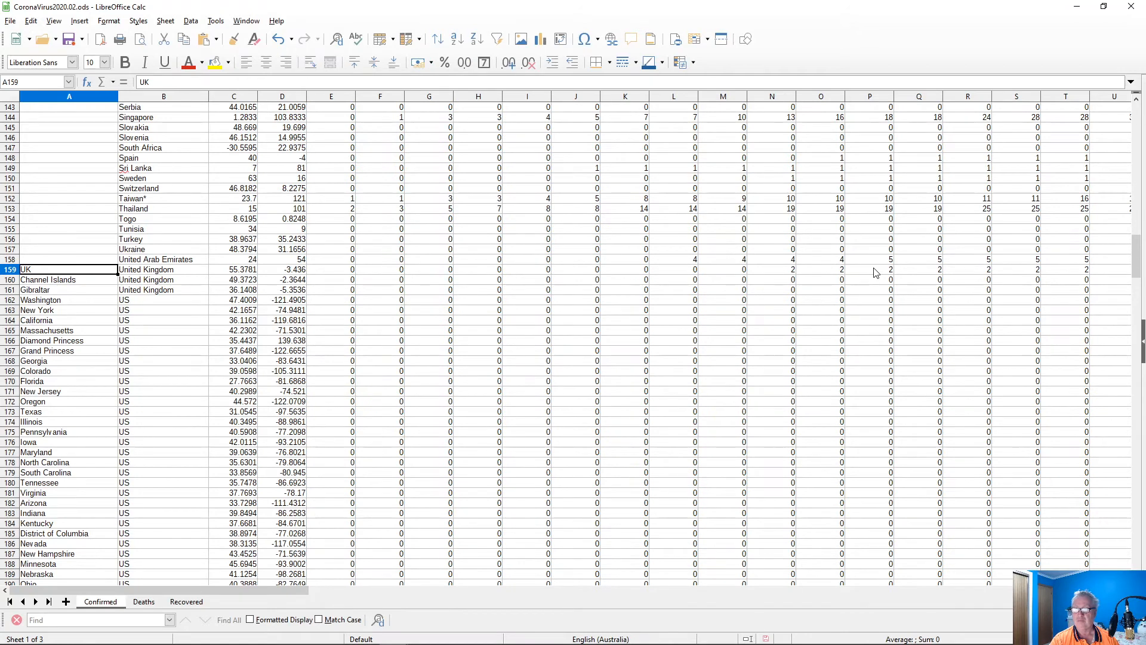
pyautogui.press('End')
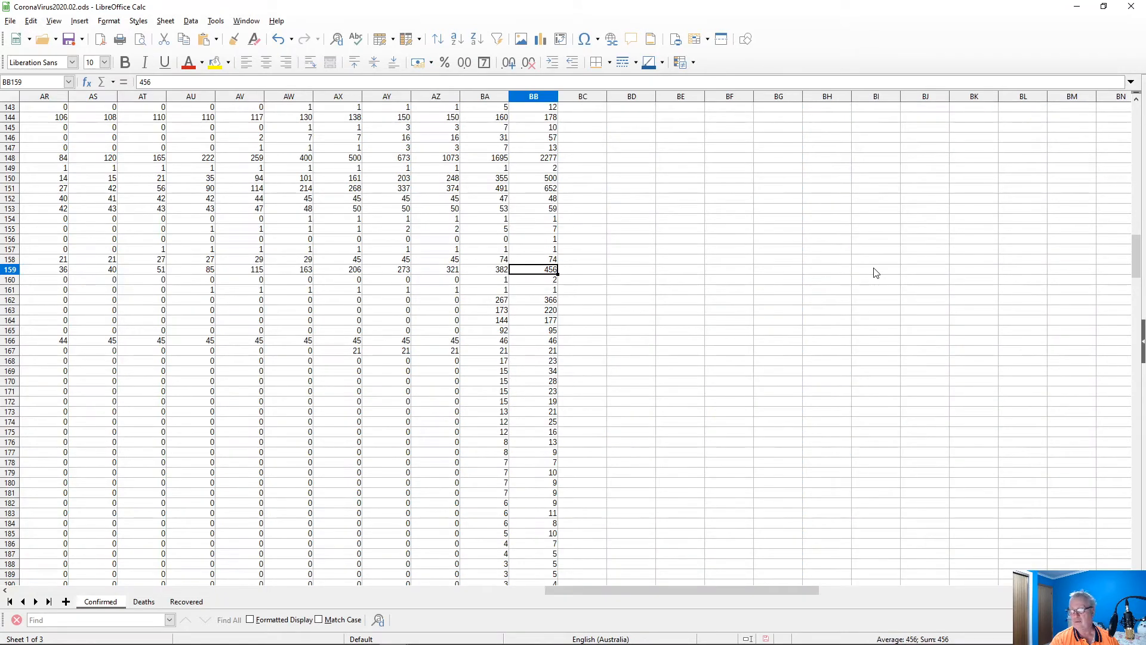
pyautogui.press('Home')
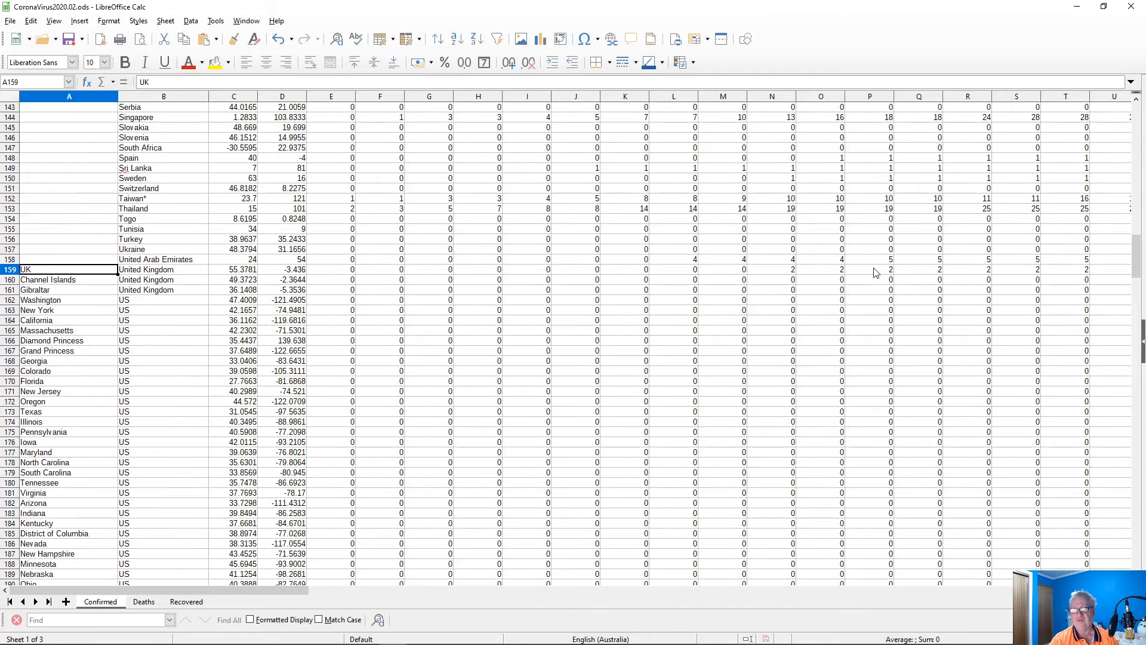
pyautogui.press('Down')
pyautogui.press('Down')
pyautogui.press('Up')
pyautogui.press('Up')
pyautogui.press('End')
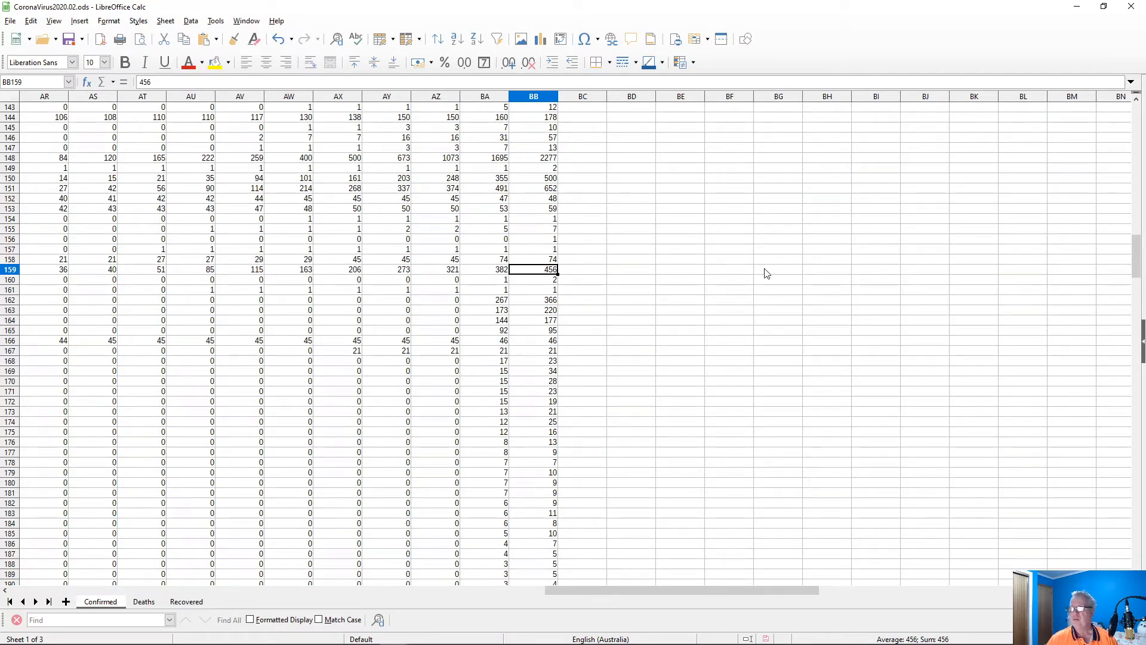
# - Identify the countries in rows 150 and 148 and check their latest confirmed counts
pyautogui.click(536, 180)
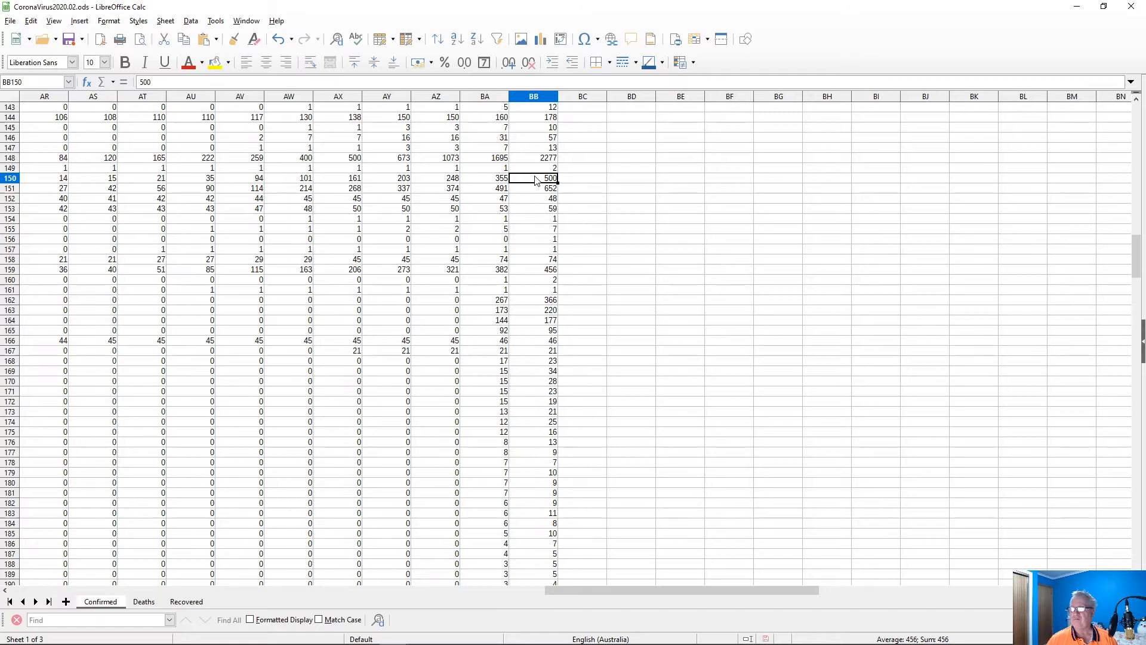
pyautogui.press('Home')
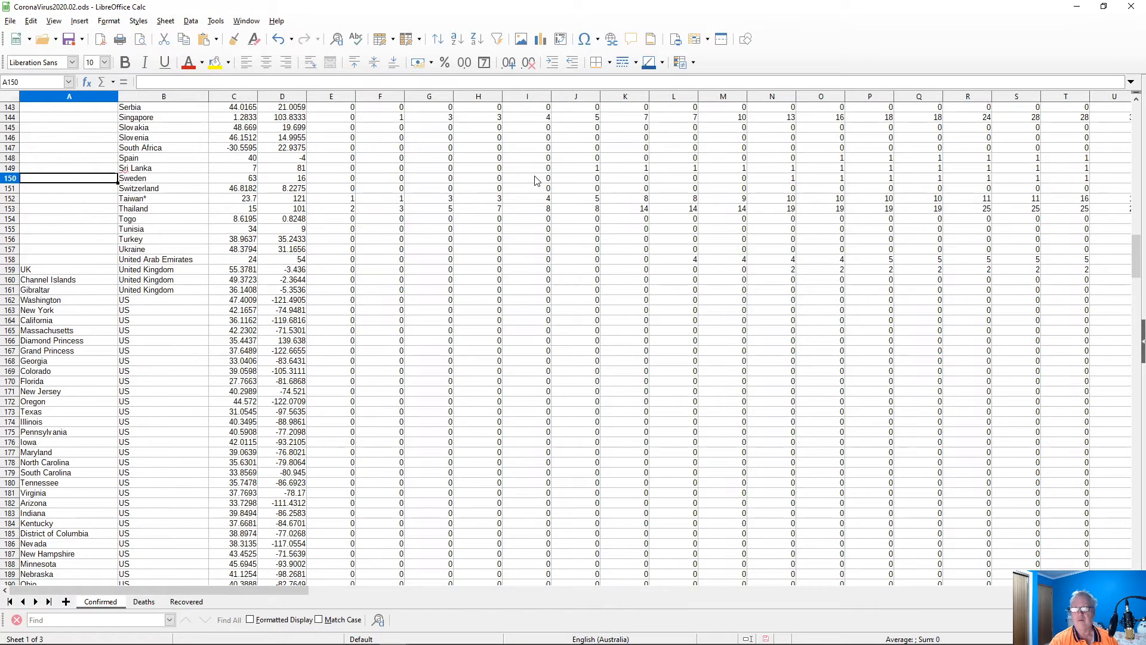
pyautogui.press('End')
pyautogui.press('Up')
pyautogui.press('Up')
pyautogui.press('Home')
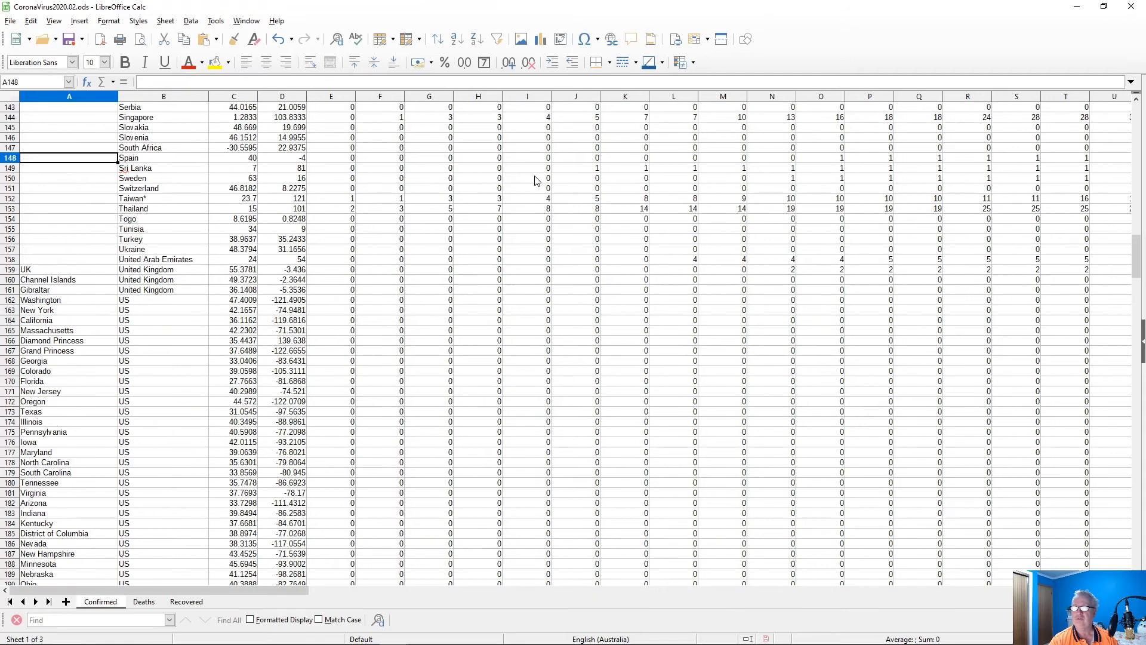
pyautogui.press('End')
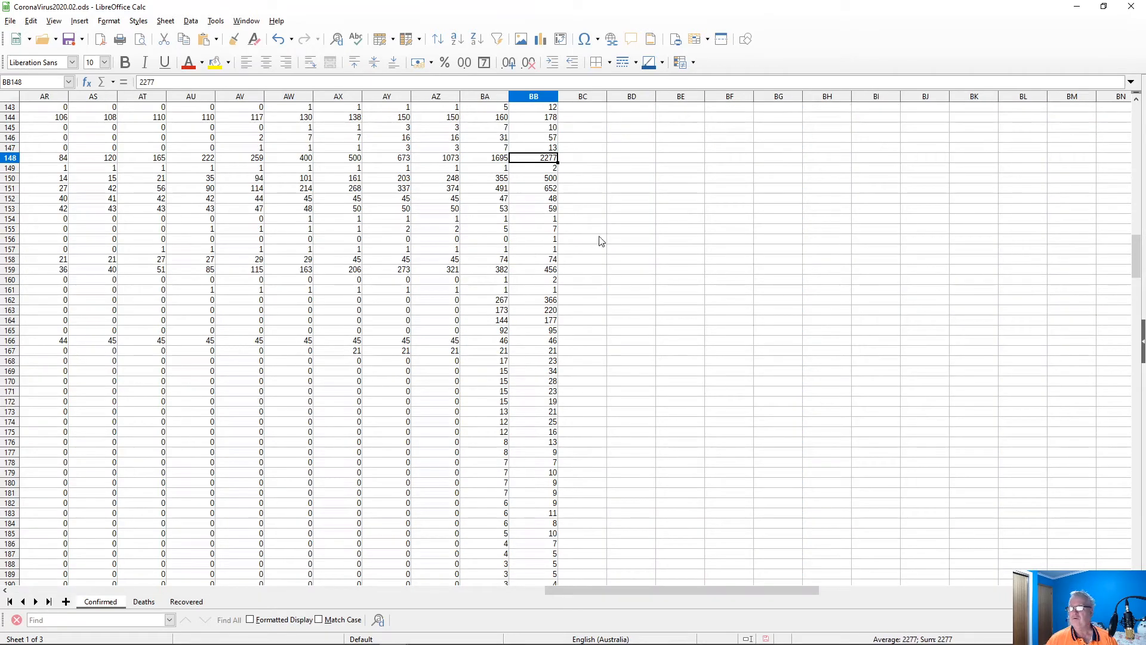
# - Identify the country in row 127 and examine how its confirmed counts develop up to the latest date
pyautogui.scroll(3, 604, 241)
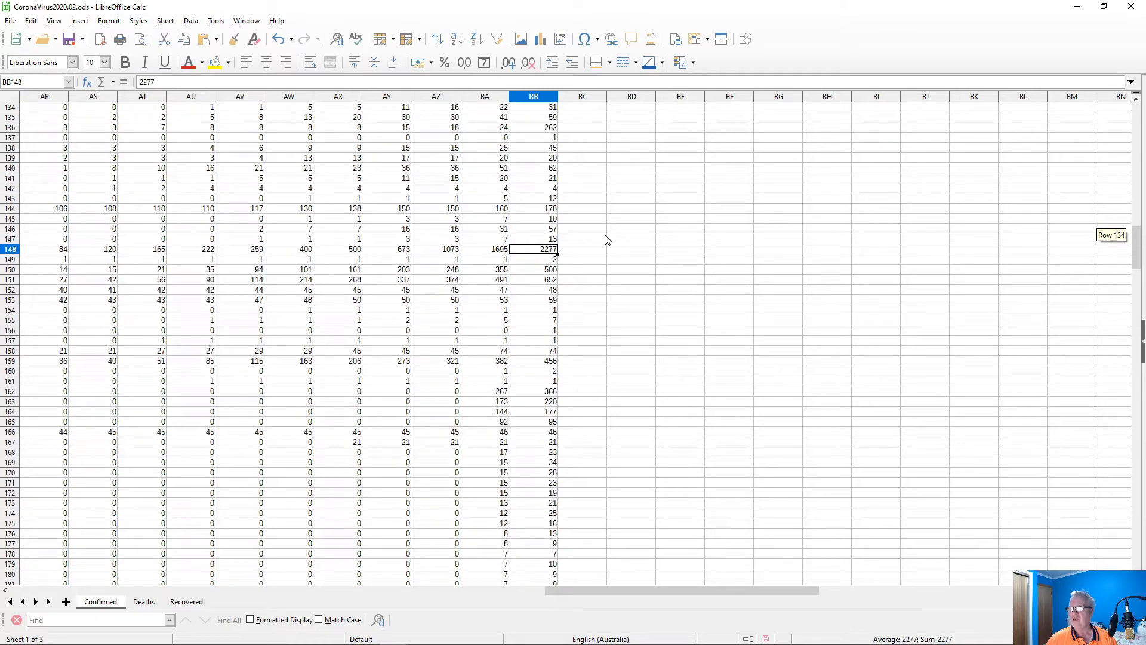
pyautogui.scroll(7, 603, 242)
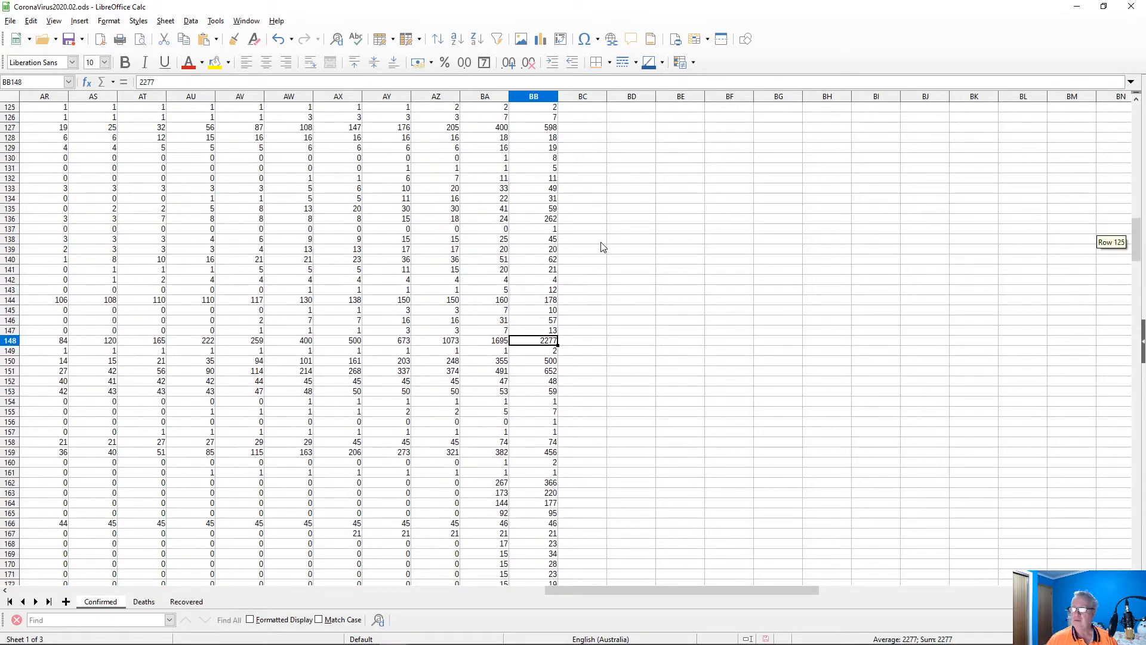
pyautogui.scroll(1, 602, 247)
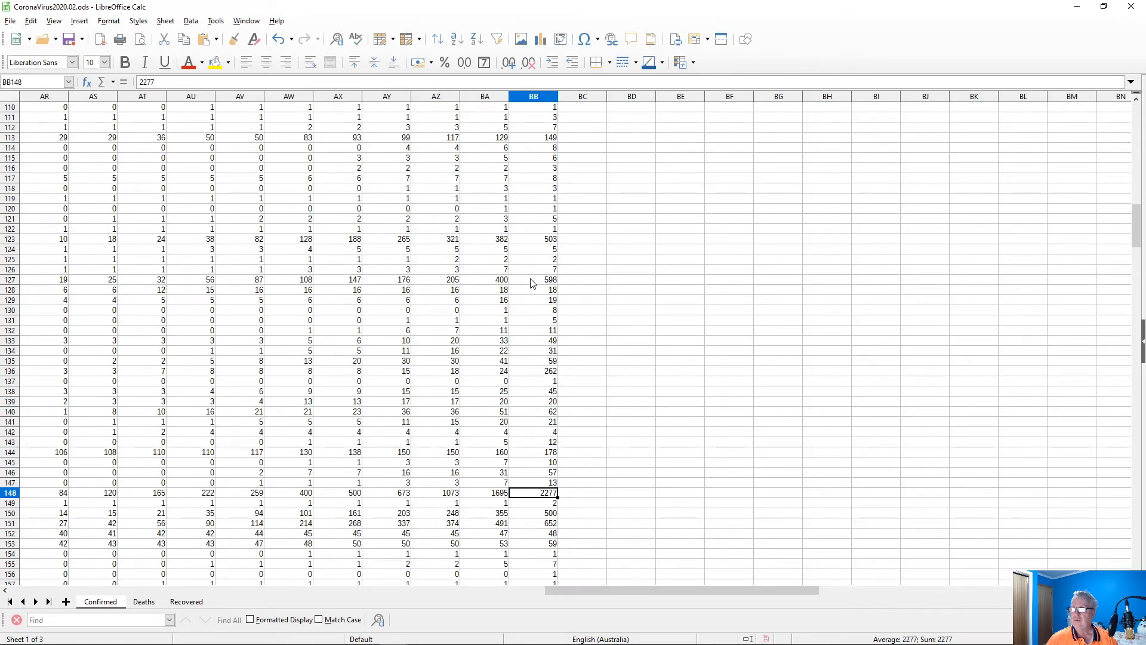
pyautogui.click(533, 280)
pyautogui.press('Home')
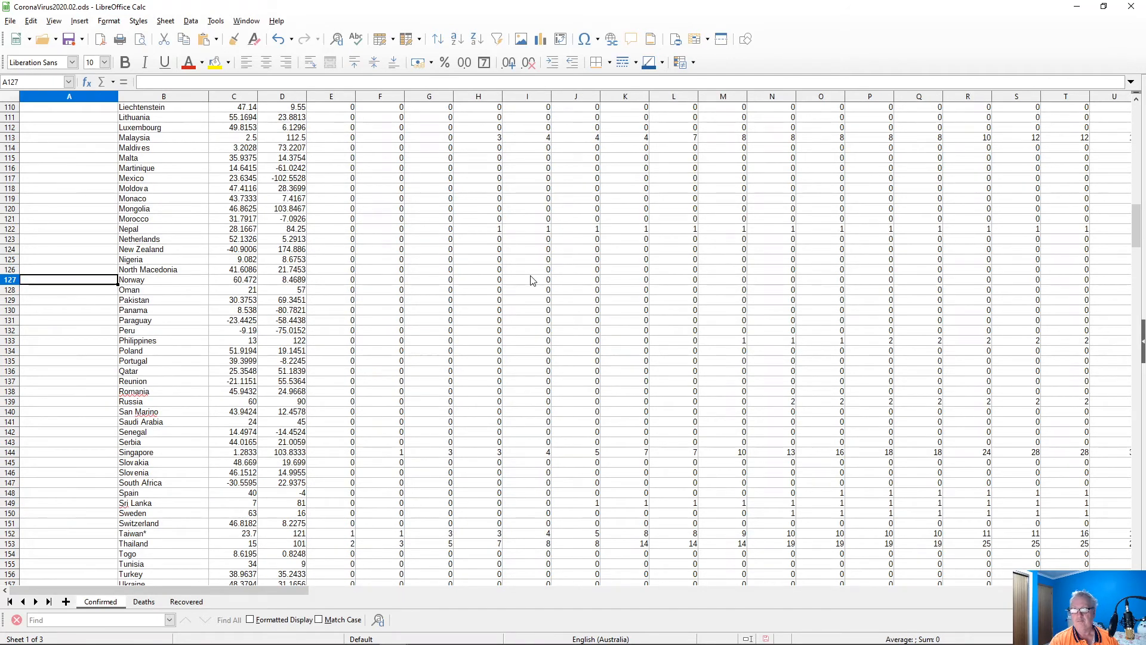
pyautogui.press('End')
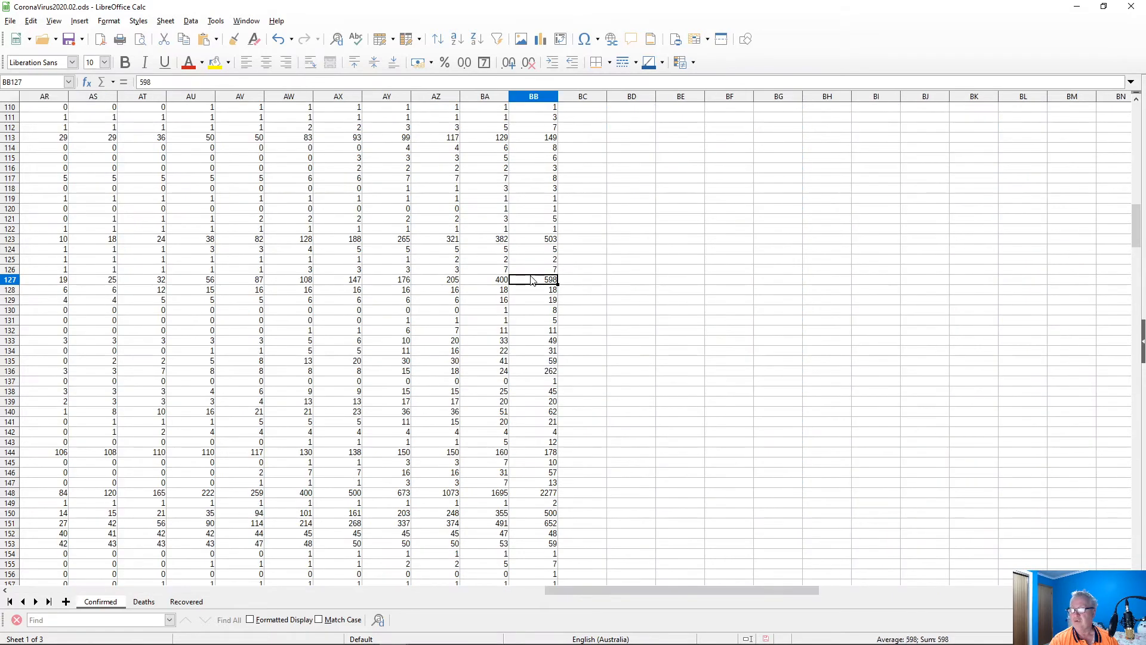
pyautogui.press('Home')
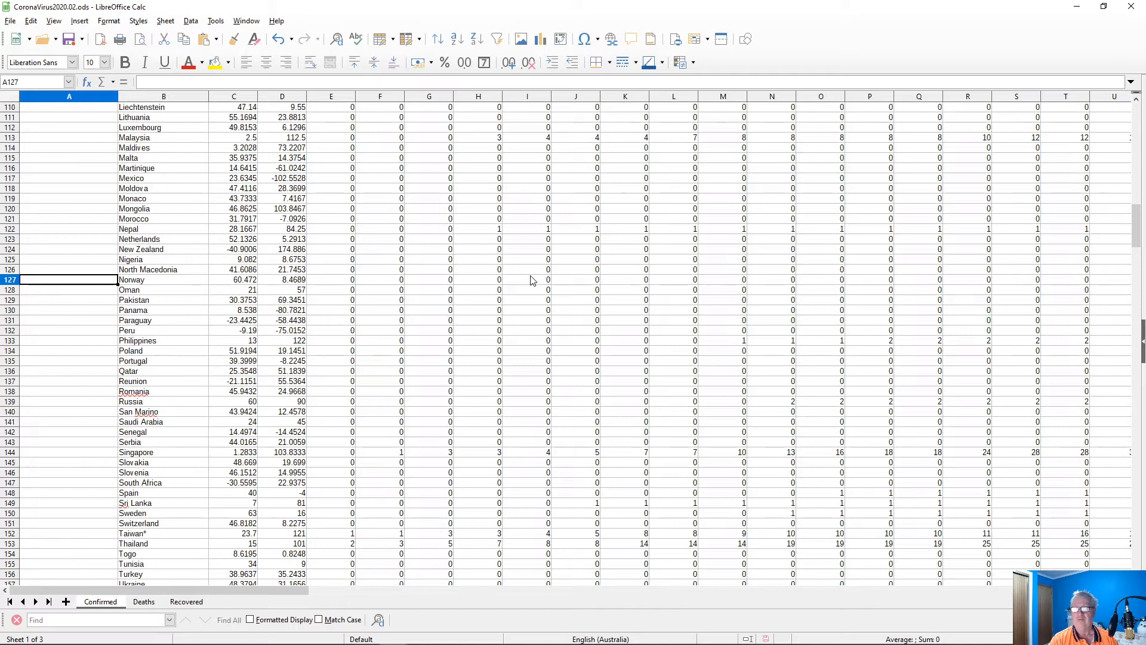
pyautogui.hotkey('ctrl', 'Right')
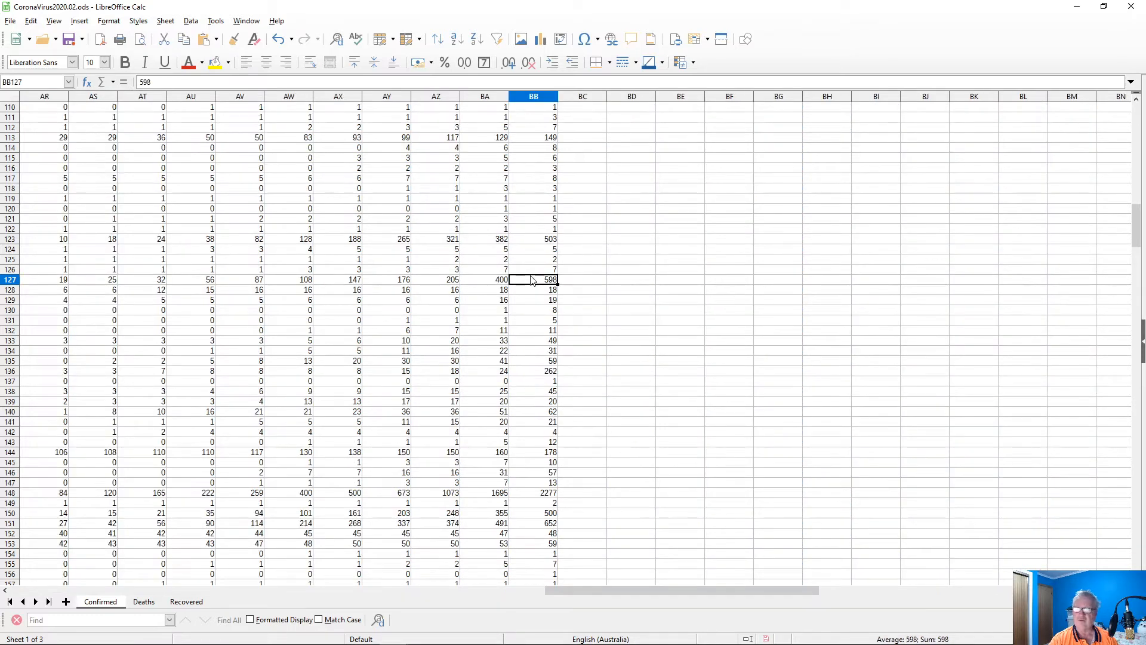
pyautogui.press('Home')
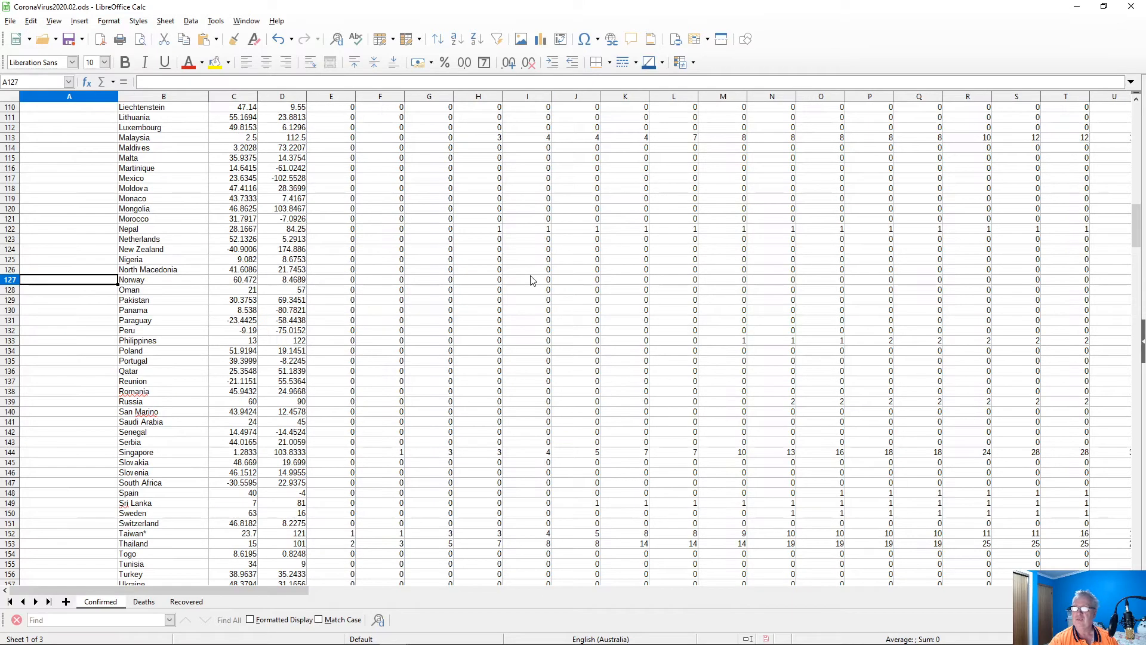
pyautogui.hotkey('ctrl', 'Right')
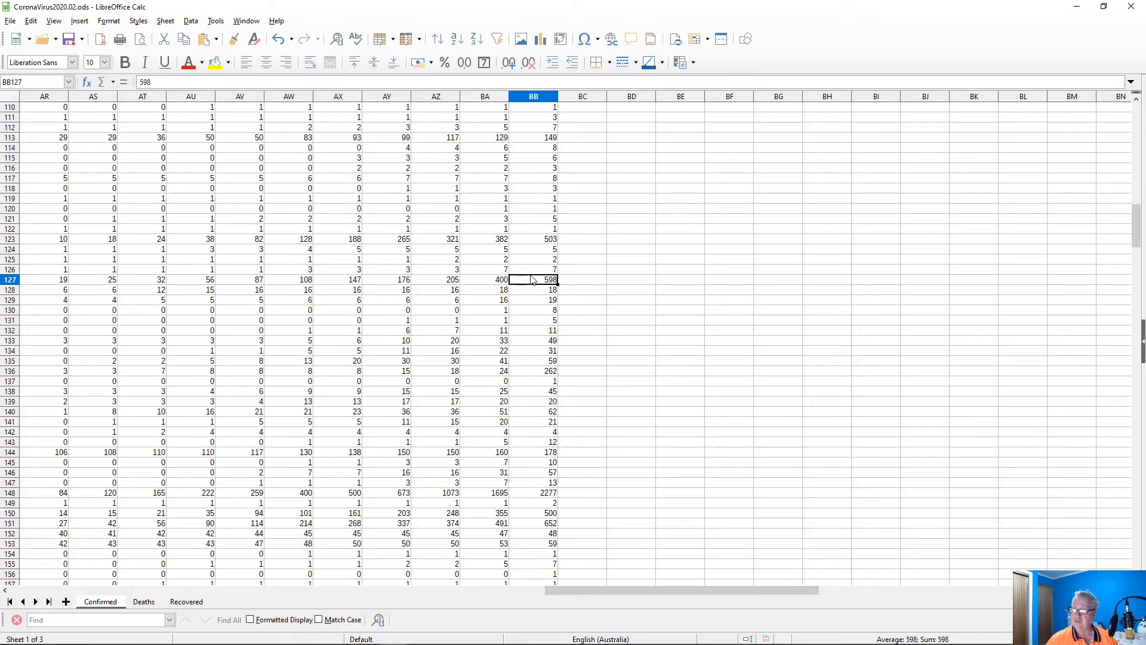
pyautogui.scroll(6, 614, 320)
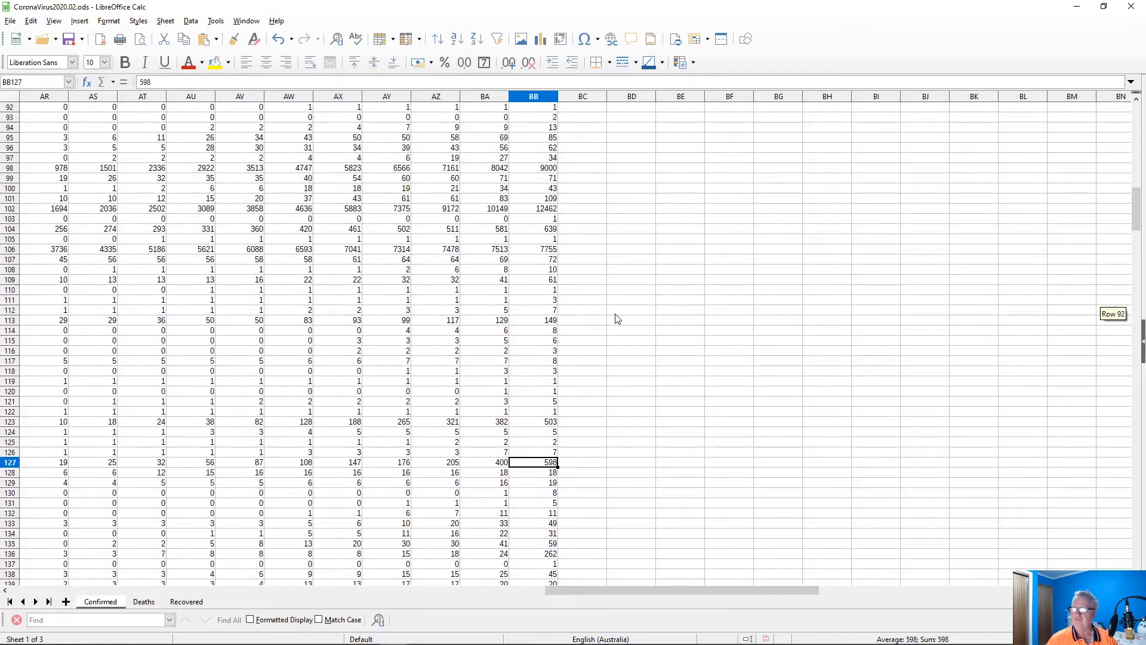
# - Identify the country in row 106 and check its confirmed count on the latest date in column BB
pyautogui.scroll(2, 617, 319)
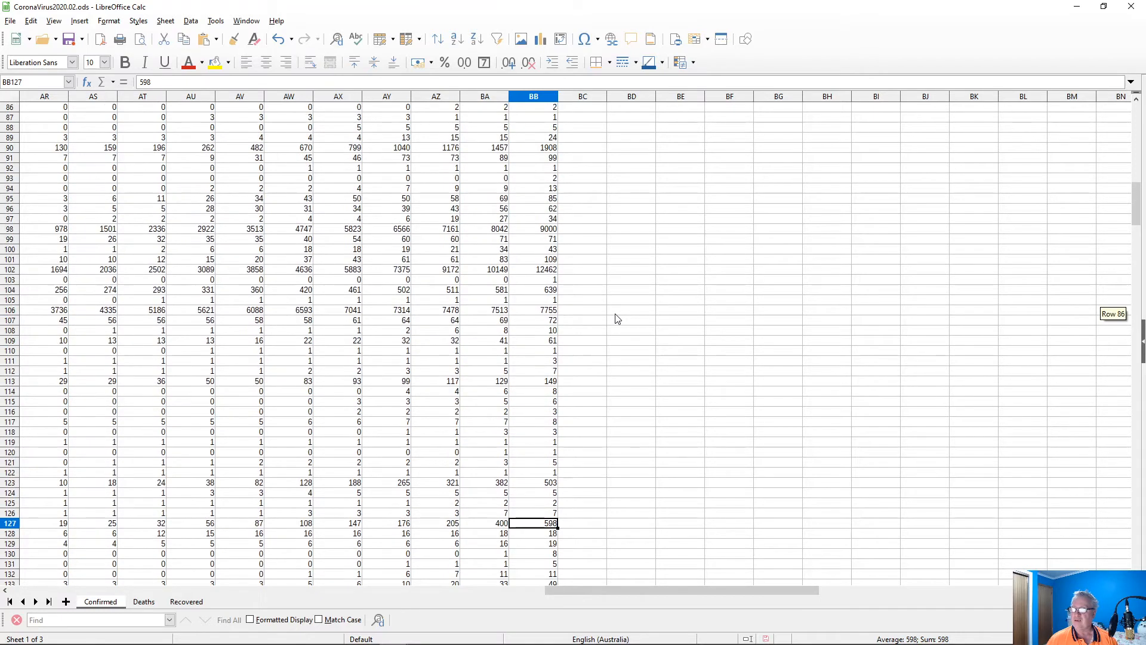
pyautogui.click(541, 313)
pyautogui.press('Home')
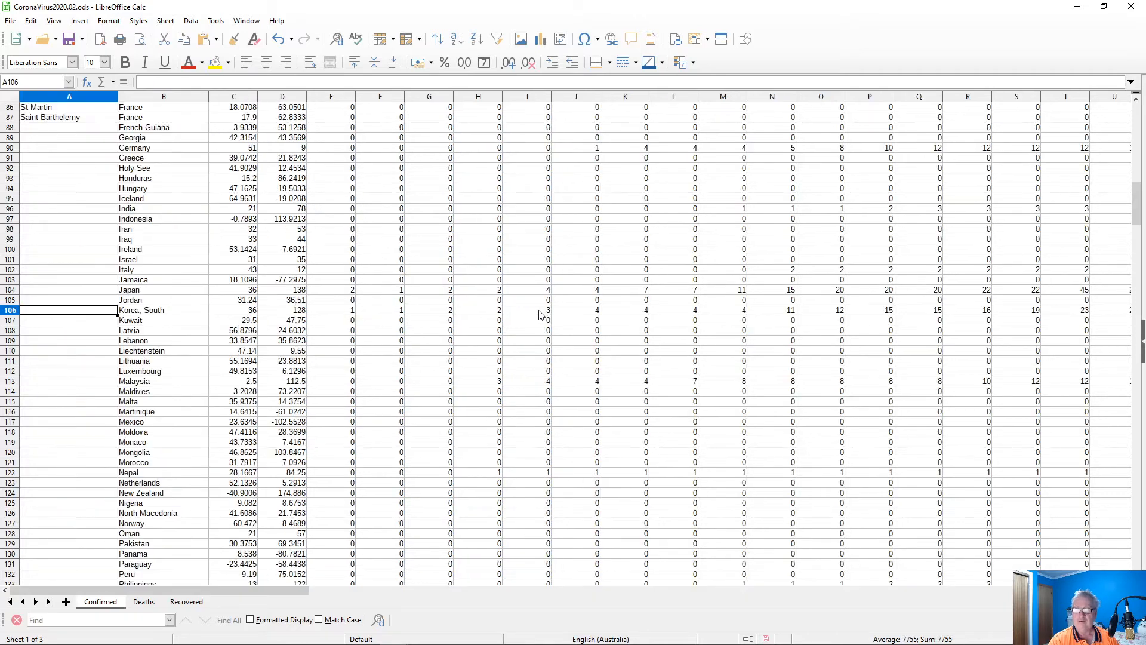
pyautogui.press('End')
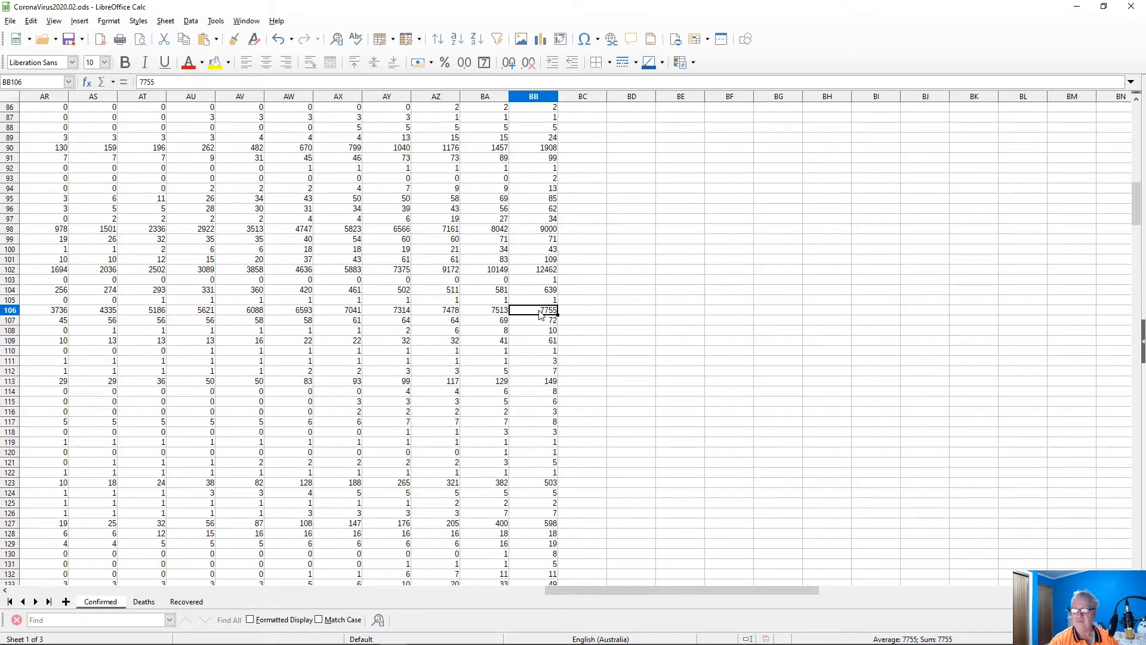
# - Identify the country in row 102 and check its latest confirmed count
pyautogui.press('Up')
pyautogui.press('Up')
pyautogui.press('Up')
pyautogui.press('Up')
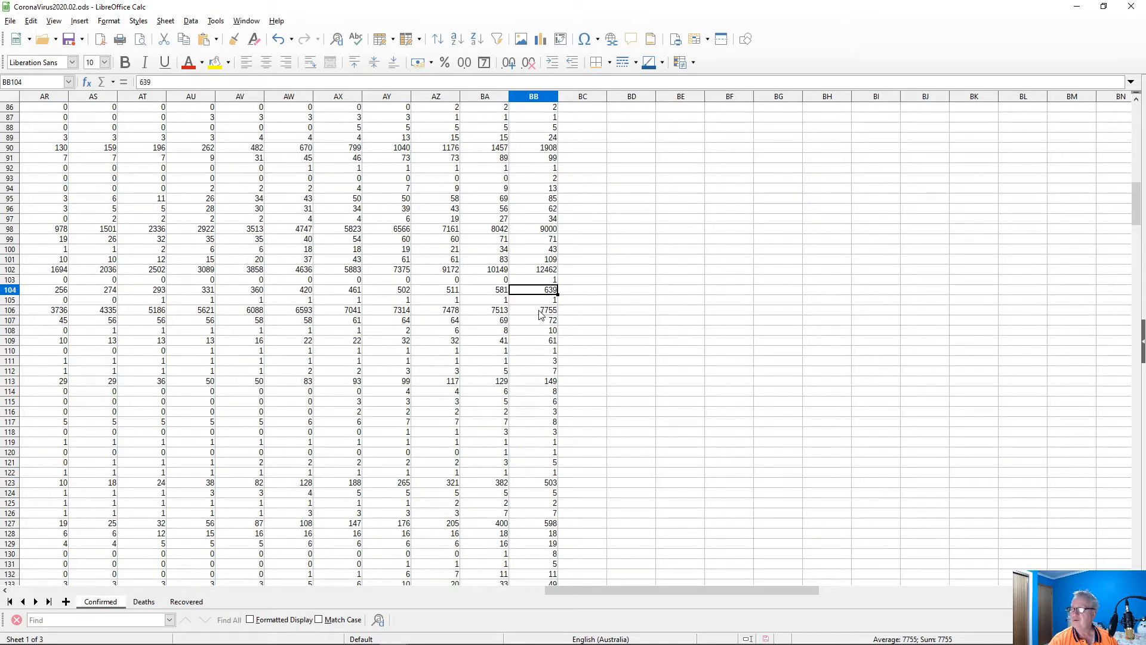
pyautogui.press('Home')
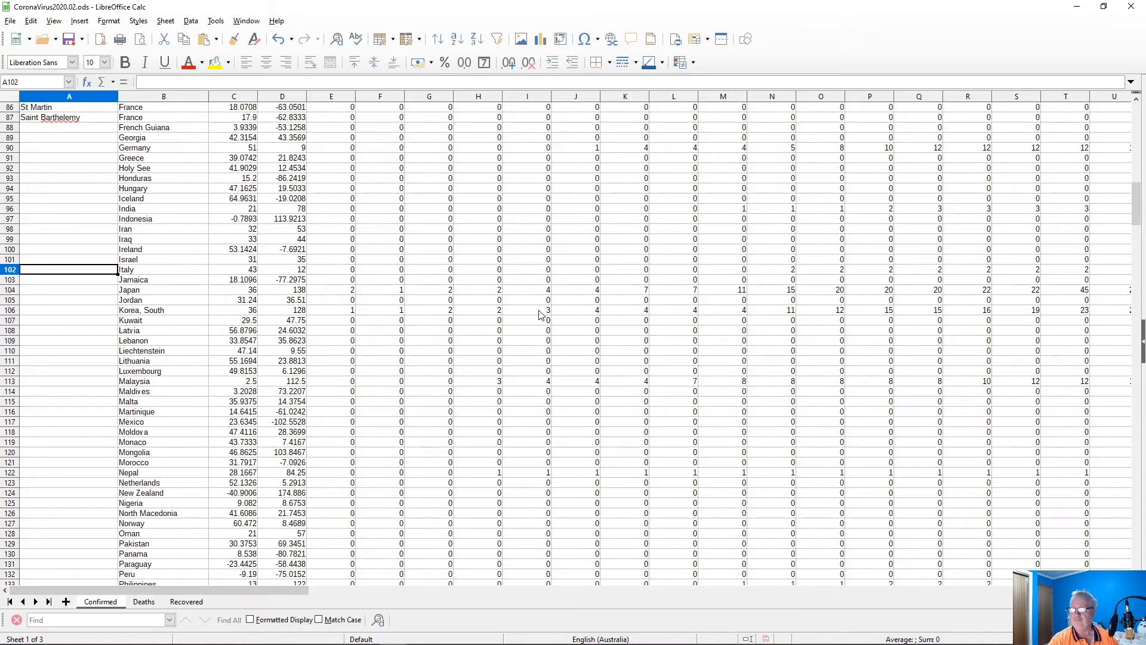
pyautogui.press('End')
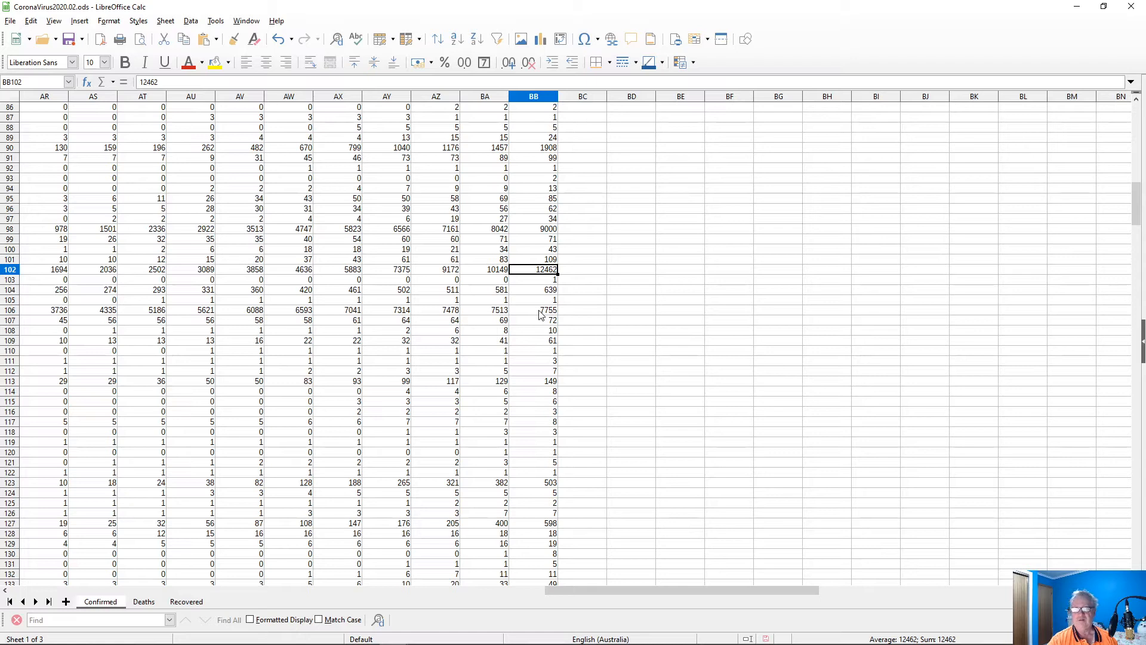
# - Trace Italy's daily confirmed counts in row 102 back from the latest date to column AR
pyautogui.press('Left')
pyautogui.press('Left')
pyautogui.press('Left')
pyautogui.press('Left')
pyautogui.press('Left')
pyautogui.press('Left')
pyautogui.press('Left')
pyautogui.press('Left')
pyautogui.press('Left')
pyautogui.press('Left')
pyautogui.press('Right')
pyautogui.press('Right')
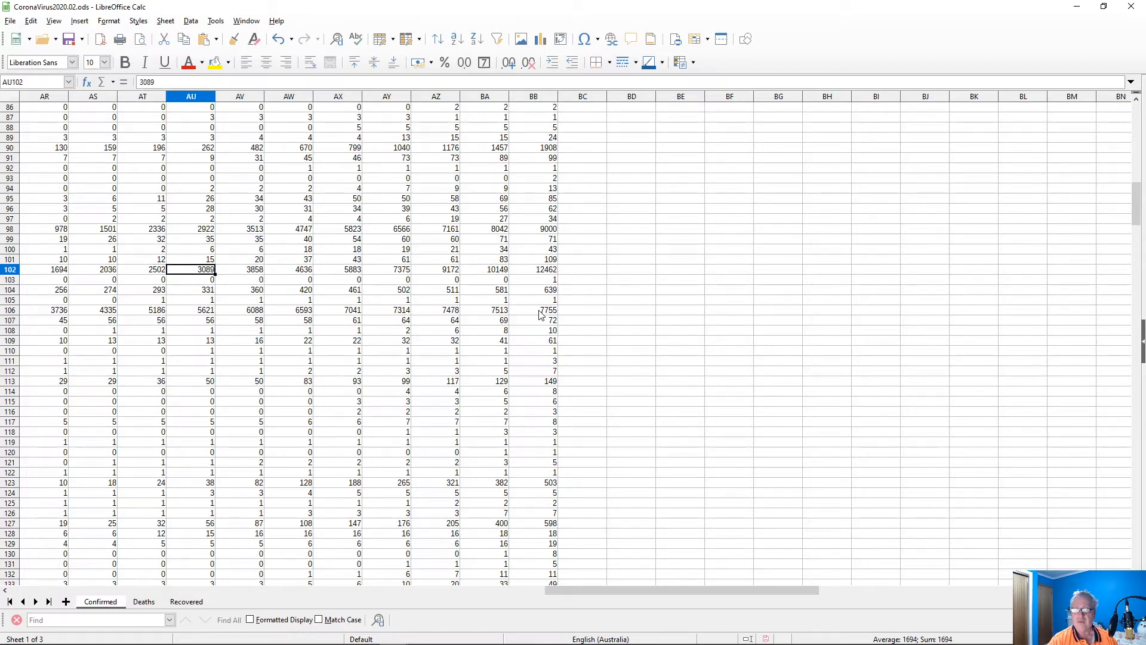
# - Compare Italy's confirmed count around column AU with South Korea's count in row 106 for the same date
pyautogui.press('Down')
pyautogui.press('Down')
pyautogui.press('Down')
pyautogui.press('Down')
pyautogui.press('Up')
pyautogui.press('Up')
pyautogui.press('Up')
pyautogui.press('Up')
pyautogui.press('Right')
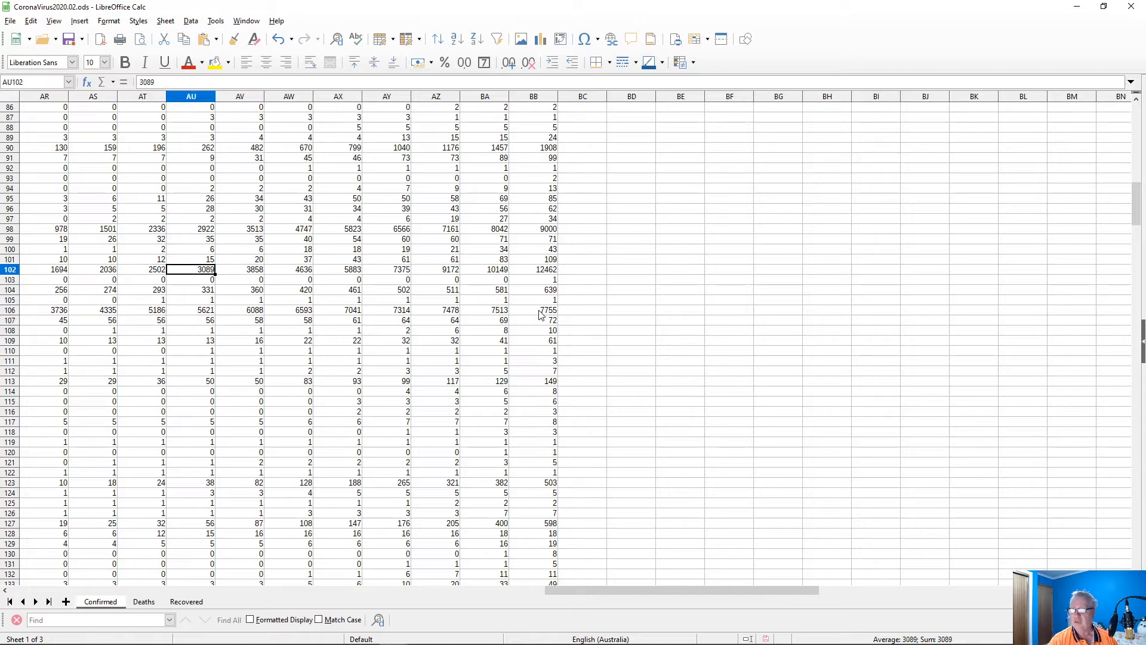
# - Follow Italy's confirmed counts from column AU to the latest date in BB and compare with South Korea's latest count
pyautogui.press('Right')
pyautogui.press('Right')
pyautogui.press('Right')
pyautogui.press('Right')
pyautogui.press('Right')
pyautogui.press('Right')
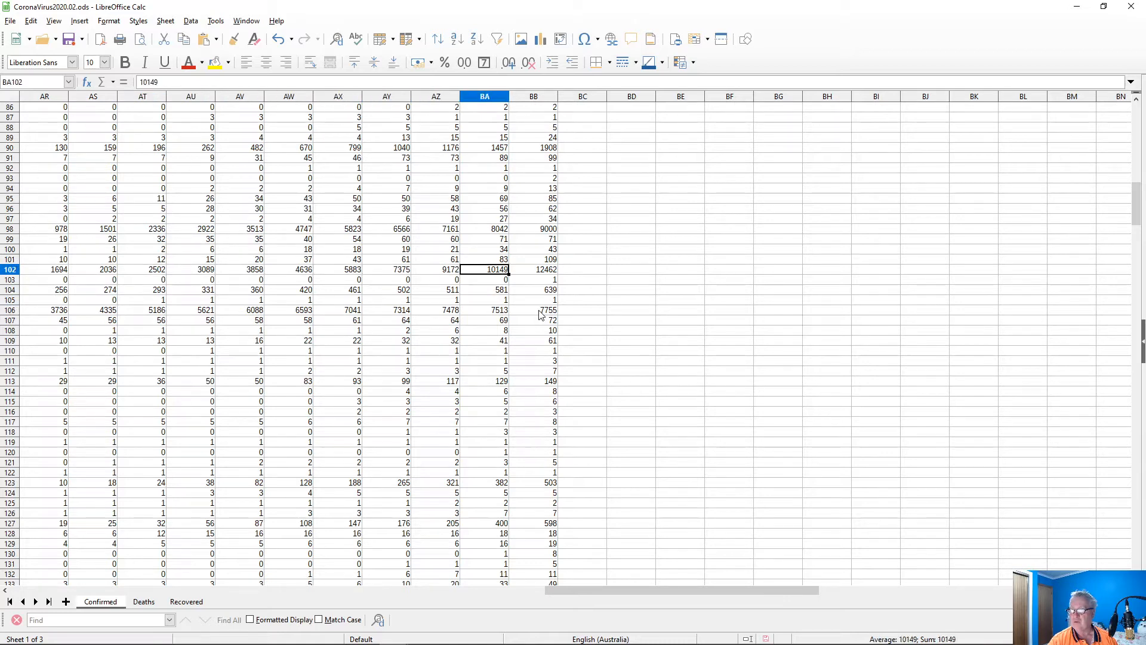
pyautogui.press('Right')
pyautogui.press('Down')
pyautogui.press('Down')
pyautogui.press('Down')
pyautogui.press('Down')
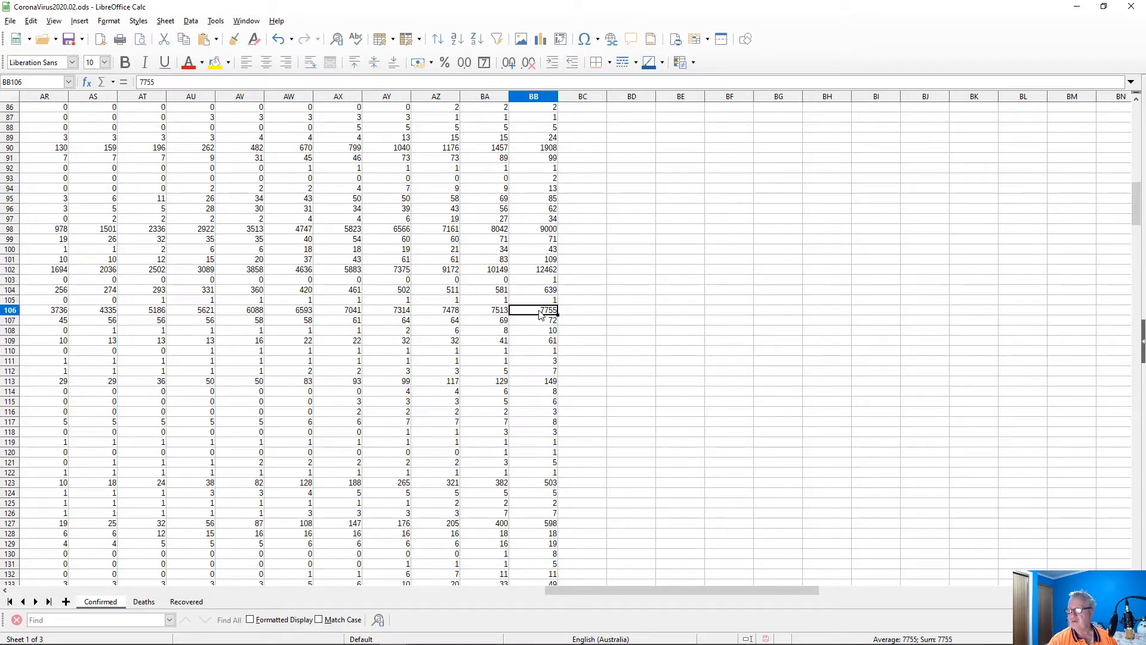
# - Identify the country in row 98 and check its latest confirmed count in column BB
pyautogui.press('Up')
pyautogui.press('Up')
pyautogui.press('Up')
pyautogui.press('Up')
pyautogui.press('Up')
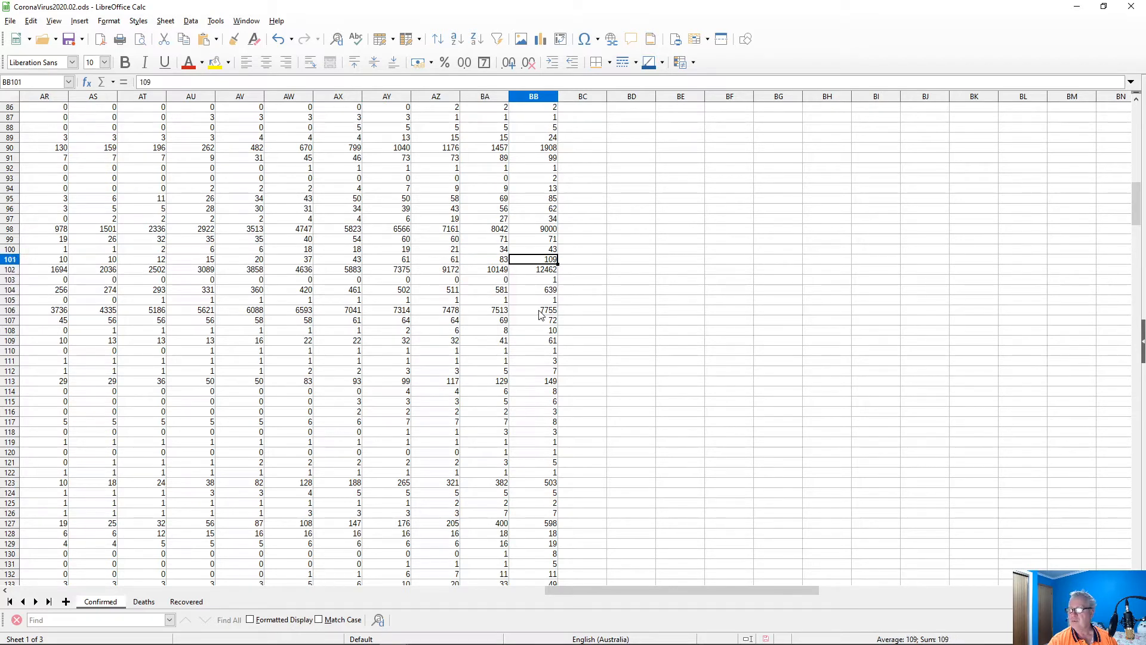
pyautogui.press('Up')
pyautogui.press('Up')
pyautogui.press('Up')
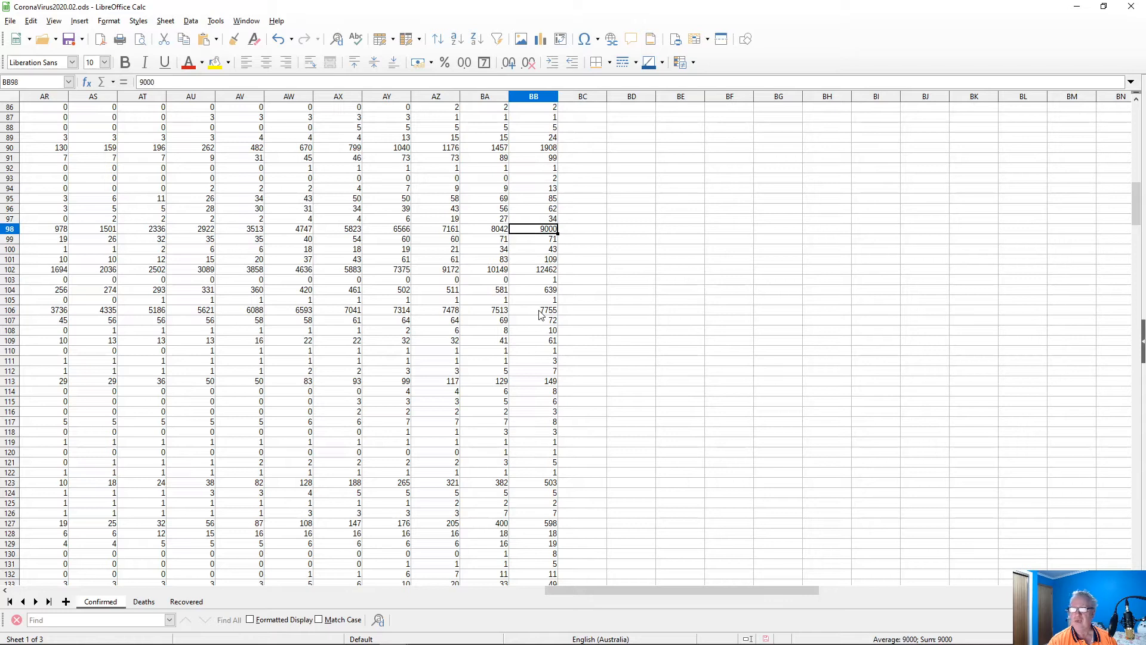
pyautogui.press('Home')
pyautogui.press('Right')
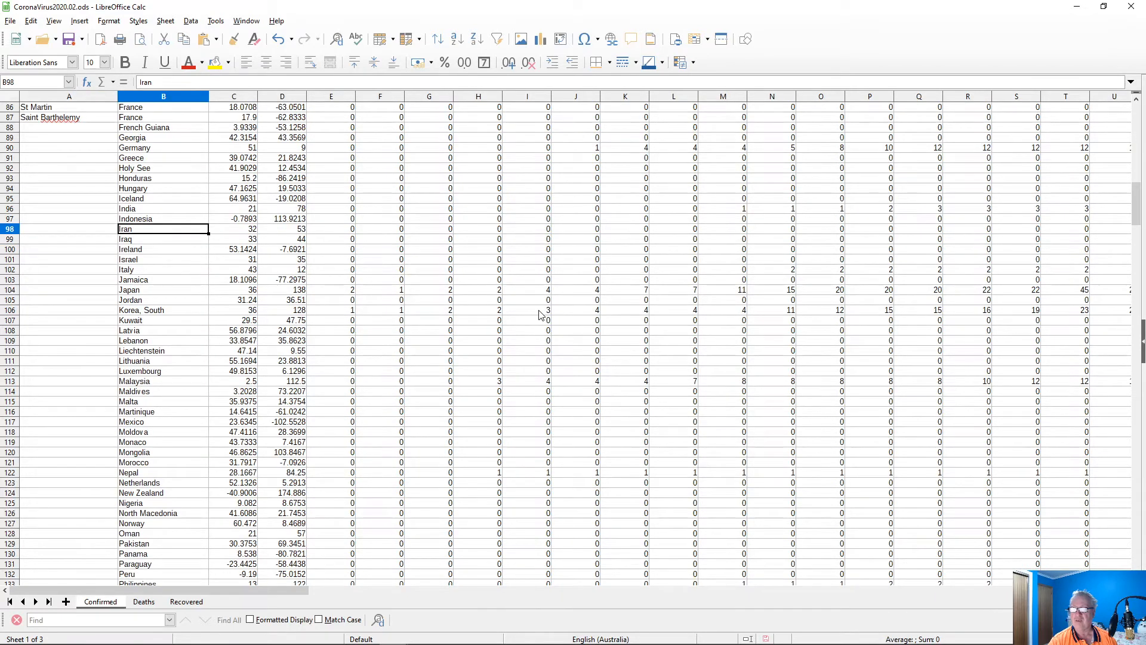
pyautogui.hotkey('ctrl', 'Right')
# - Identify the country in row 90 and check its latest confirmed count in column BB
pyautogui.press('Up')
pyautogui.press('Up')
pyautogui.press('Up')
pyautogui.press('Up')
pyautogui.press('Up')
pyautogui.press('Up')
pyautogui.press('Up')
pyautogui.press('Up')
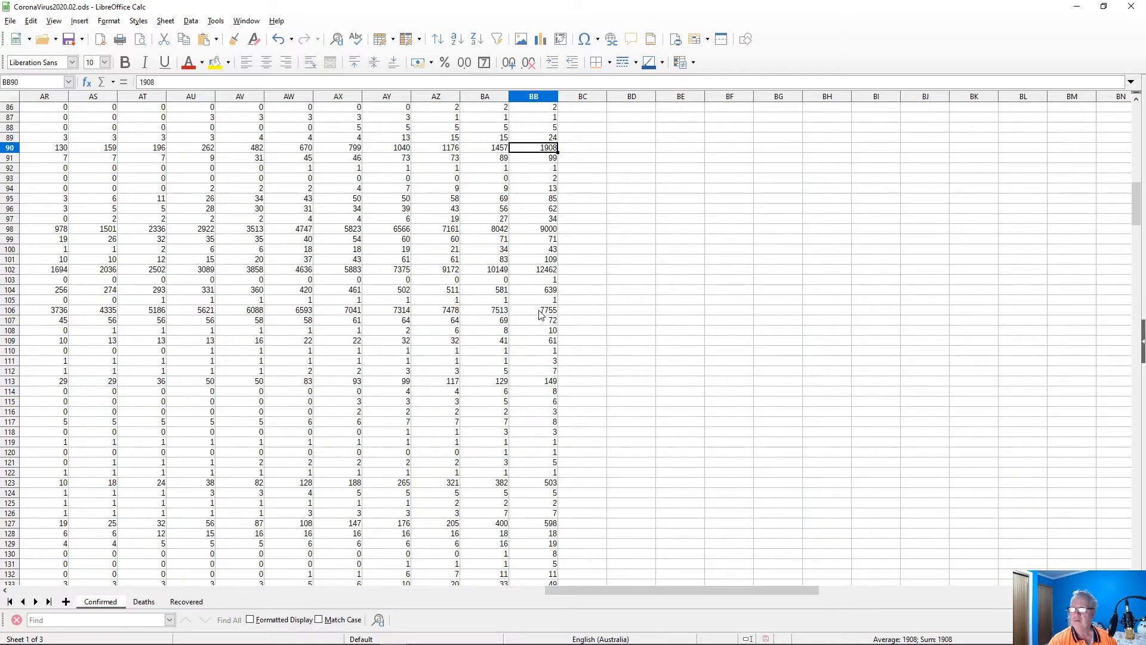
pyautogui.press('Home')
pyautogui.press('Right')
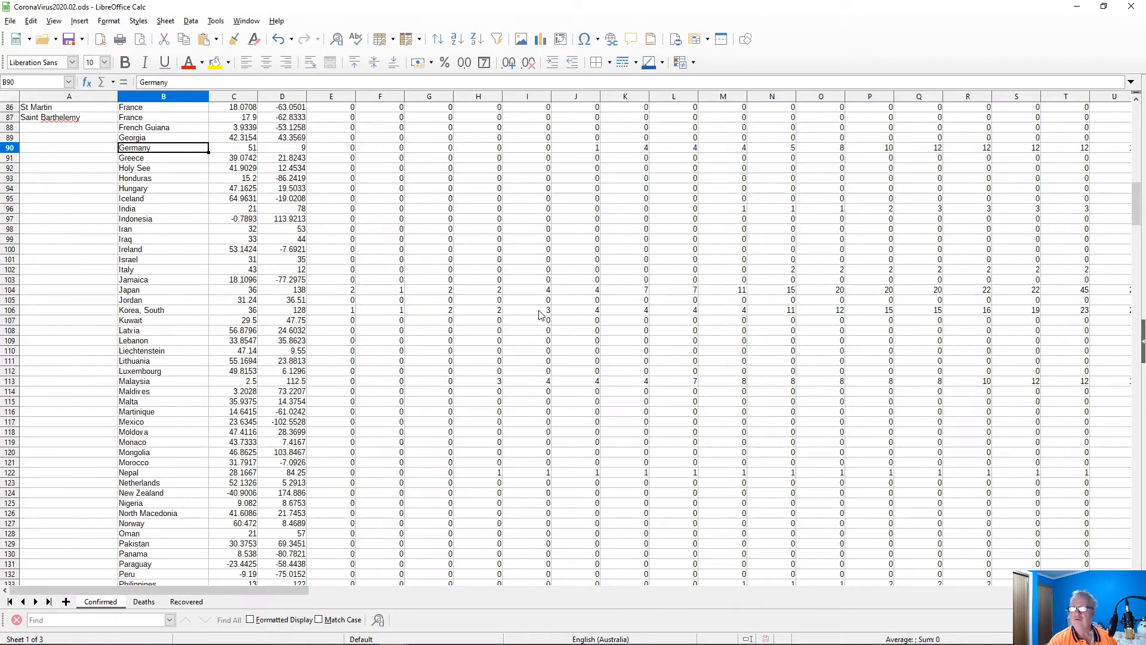
pyautogui.hotkey('ctrl', 'Right')
# - Look through the latest counts up to row 77, and identify the country in row 85 with its latest confirmed count
pyautogui.press('Up')
pyautogui.press('Up')
pyautogui.press('Up')
pyautogui.press('Up')
pyautogui.press('Up')
pyautogui.press('Up')
pyautogui.press('Up')
pyautogui.press('Up')
pyautogui.press('Up')
pyautogui.press('Up')
pyautogui.press('Up')
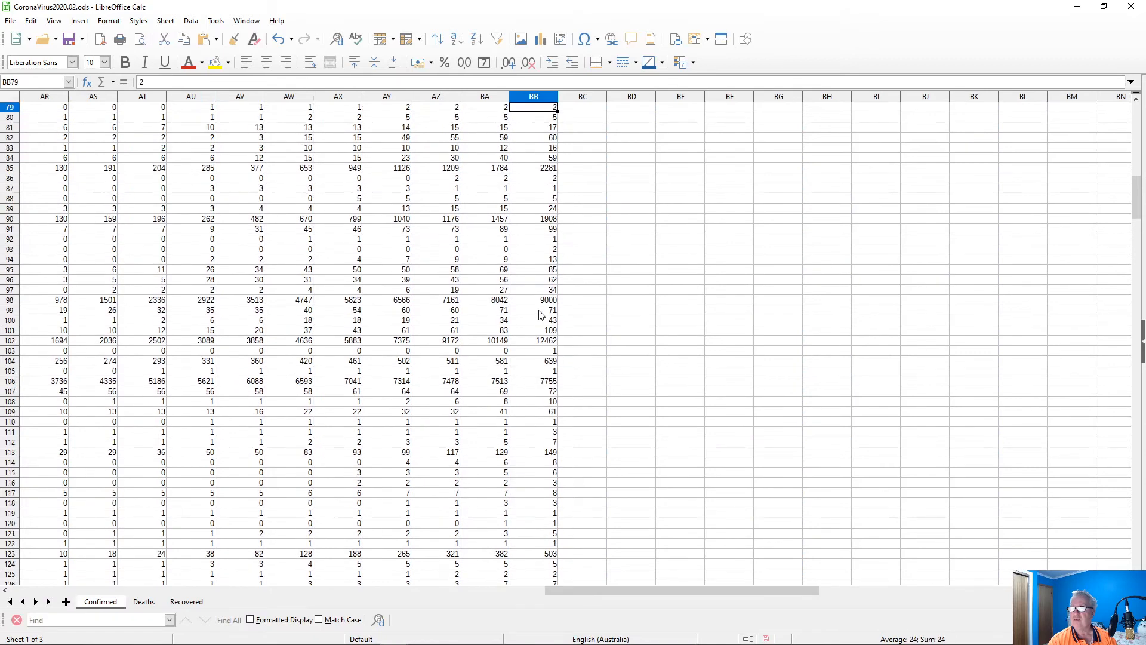
pyautogui.press('Up')
pyautogui.press('Up')
pyautogui.press('Down')
pyautogui.press('Down')
pyautogui.press('Down')
pyautogui.press('Down')
pyautogui.press('Down')
pyautogui.press('Down')
pyautogui.press('Down')
pyautogui.press('Down')
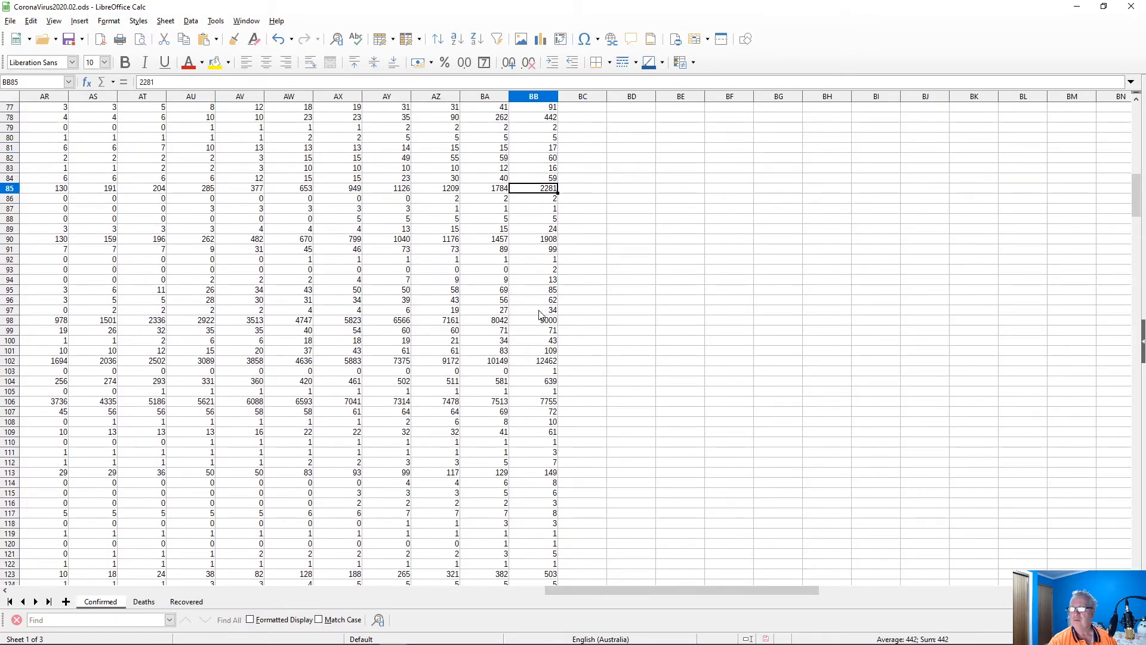
pyautogui.hotkey('ctrl', 'Left')
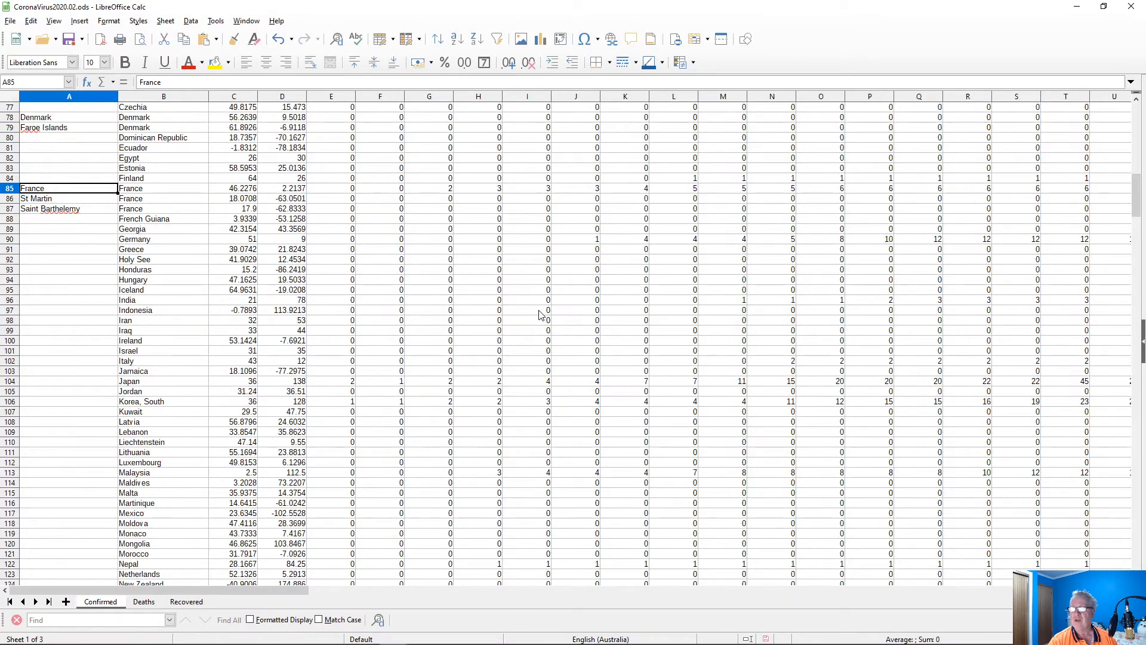
pyautogui.hotkey('ctrl', 'Right')
# - Look through the latest confirmed counts in column BB from row 85 up to the rows around row 37
pyautogui.press('Up')
pyautogui.press('Up')
pyautogui.press('Up')
pyautogui.press('Up')
pyautogui.press('Up')
pyautogui.press('Up')
pyautogui.press('Up')
pyautogui.press('Up')
pyautogui.press('Up')
pyautogui.press('Up')
pyautogui.press('Up')
pyautogui.press('Up')
pyautogui.press('Up')
pyautogui.press('Up')
pyautogui.press('Up')
pyautogui.press('Up')
pyautogui.press('Up')
pyautogui.press('Up')
pyautogui.press('Up')
pyautogui.press('Up')
pyautogui.press('Up')
pyautogui.press('Up')
pyautogui.press('Up')
pyautogui.press('Up')
pyautogui.press('Up')
pyautogui.press('Up')
pyautogui.press('Up')
pyautogui.press('Up')
pyautogui.press('Up')
pyautogui.press('Up')
pyautogui.press('Up')
pyautogui.press('Up')
pyautogui.press('Up')
pyautogui.press('Up')
pyautogui.press('Up')
pyautogui.press('Up')
pyautogui.press('Up')
pyautogui.press('Up')
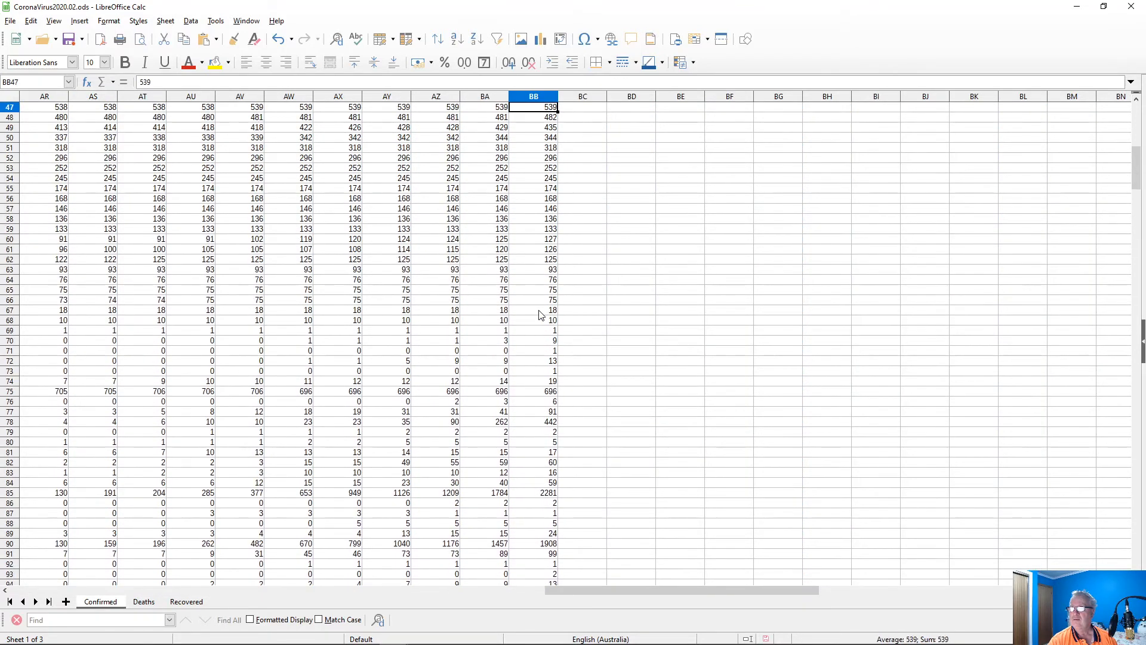
pyautogui.press('Up')
pyautogui.press('Up')
pyautogui.press('Up')
pyautogui.press('Up')
pyautogui.press('Up')
pyautogui.press('Up')
pyautogui.press('Up')
pyautogui.press('Up')
pyautogui.press('Up')
pyautogui.press('Up')
pyautogui.press('Up')
# - Identify the places listed in the rows just above row 37 and return to their latest confirmed counts
pyautogui.press('Home')
pyautogui.press('Up')
pyautogui.press('Up')
pyautogui.press('Up')
pyautogui.press('Up')
pyautogui.press('Down')
pyautogui.press('Down')
pyautogui.press('Down')
pyautogui.press('End')
# - Scan the latest confirmed counts in column BB back and forth through the rows above row 37
pyautogui.press('Up')
pyautogui.press('Up')
pyautogui.press('Up')
pyautogui.press('Up')
pyautogui.press('Up')
pyautogui.press('Up')
pyautogui.press('Up')
pyautogui.press('Up')
pyautogui.press('Up')
pyautogui.press('Up')
pyautogui.press('Up')
pyautogui.press('Up')
pyautogui.press('Up')
pyautogui.press('Up')
pyautogui.press('Up')
pyautogui.press('Up')
pyautogui.press('Up')
pyautogui.press('Up')
pyautogui.press('Up')
pyautogui.press('Up')
pyautogui.press('Up')
pyautogui.press('Up')
pyautogui.press('Up')
pyautogui.press('Up')
pyautogui.press('Up')
pyautogui.press('Down')
pyautogui.press('Down')
pyautogui.press('Down')
pyautogui.press('Down')
pyautogui.press('Down')
pyautogui.press('Down')
pyautogui.press('Down')
pyautogui.press('Down')
pyautogui.press('Down')
pyautogui.press('Down')
pyautogui.press('Down')
pyautogui.press('Down')
pyautogui.press('Down')
pyautogui.press('Down')
pyautogui.press('Down')
pyautogui.press('Down')
pyautogui.press('Down')
pyautogui.press('Down')
pyautogui.press('Down')
# - Examine the latest confirmed counts in column BB past row 23 up to the first data row, row 2
pyautogui.press('Up')
pyautogui.press('Up')
pyautogui.press('Up')
pyautogui.press('Up')
pyautogui.press('Up')
pyautogui.press('Up')
pyautogui.press('Up')
pyautogui.press('Up')
pyautogui.press('Up')
pyautogui.press('Up')
pyautogui.press('Up')
pyautogui.press('Up')
pyautogui.press('Up')
pyautogui.press('Up')
pyautogui.press('Up')
pyautogui.press('Up')
pyautogui.press('Up')
pyautogui.press('Up')
pyautogui.press('Up')
pyautogui.press('Up')
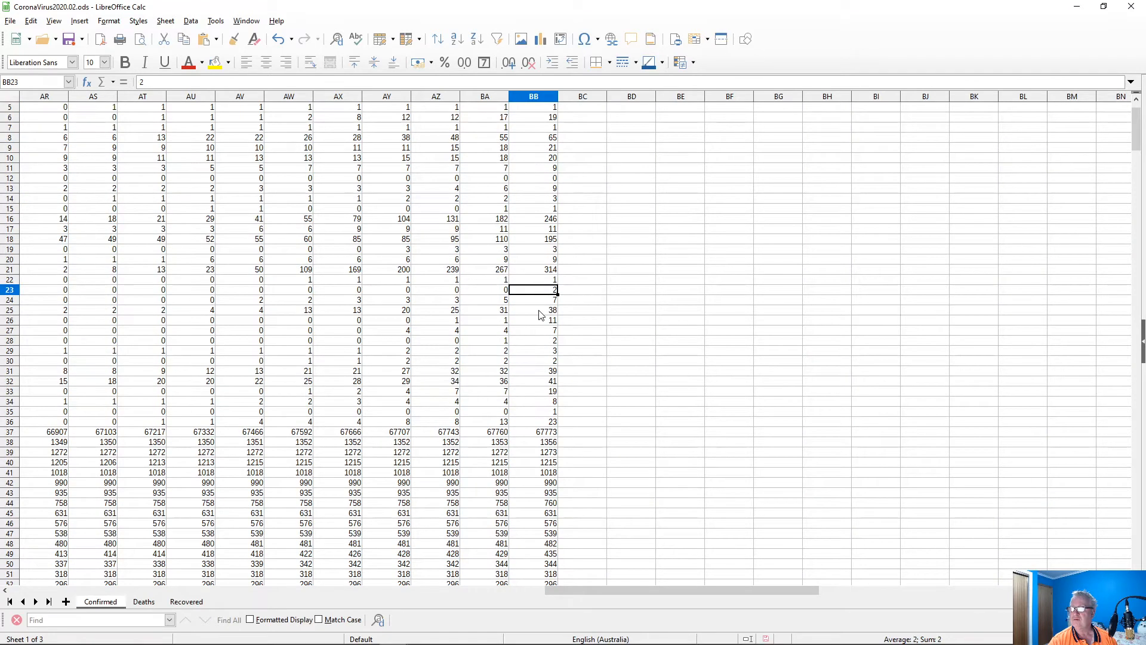
pyautogui.press('Down')
pyautogui.press('Down')
pyautogui.press('Down')
pyautogui.press('Down')
pyautogui.press('Down')
pyautogui.press('Down')
pyautogui.press('Down')
pyautogui.press('Down')
pyautogui.press('Down')
pyautogui.press('Down')
pyautogui.press('Down')
pyautogui.press('Down')
pyautogui.press('Down')
pyautogui.press('Down')
pyautogui.press('Down')
pyautogui.press('Down')
pyautogui.press('Down')
pyautogui.press('Down')
pyautogui.press('Down')
pyautogui.press('Down')
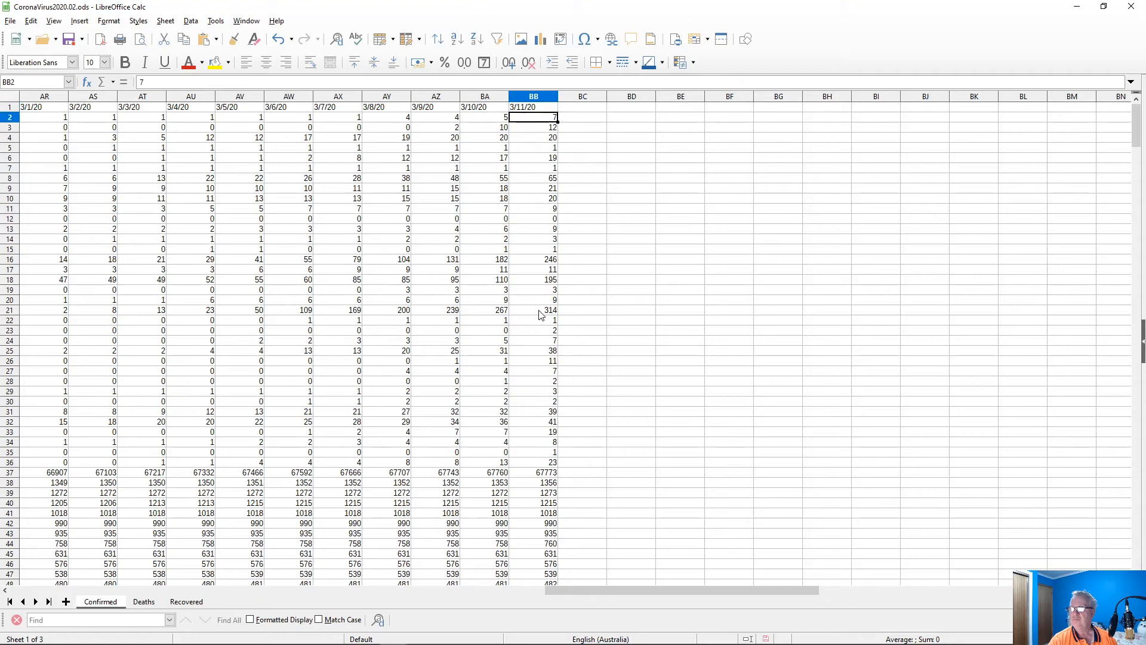
# - Examine the latest confirmed counts in column BB from row 2 down to row 119
pyautogui.press('Down')
pyautogui.press('Down')
pyautogui.press('Down')
pyautogui.press('Down')
pyautogui.press('Down')
pyautogui.press('Down')
pyautogui.press('Down')
pyautogui.press('Down')
pyautogui.press('Down')
pyautogui.press('Down')
pyautogui.press('Down')
pyautogui.press('Down')
pyautogui.press('Down')
pyautogui.press('Down')
pyautogui.press('Down')
pyautogui.press('Down')
pyautogui.press('Down')
pyautogui.press('Down')
pyautogui.press('Down')
pyautogui.press('Down')
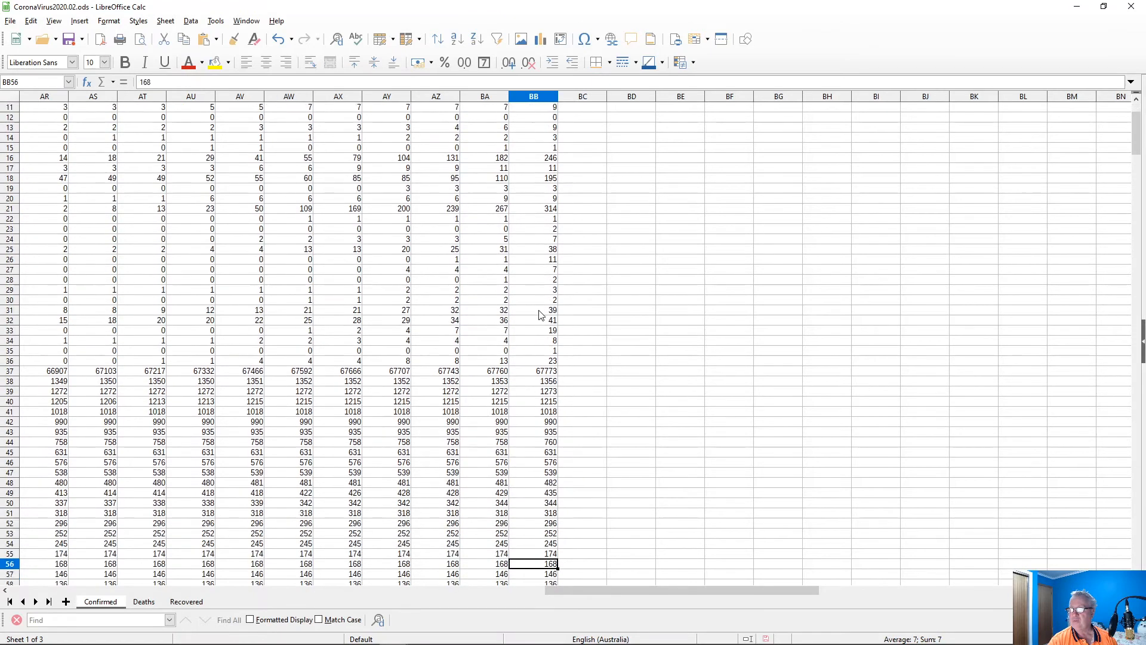
pyautogui.press('Down')
pyautogui.press('Down')
pyautogui.press('Down')
pyautogui.press('Down')
pyautogui.press('Down')
pyautogui.press('Down')
pyautogui.press('Down')
pyautogui.press('Down')
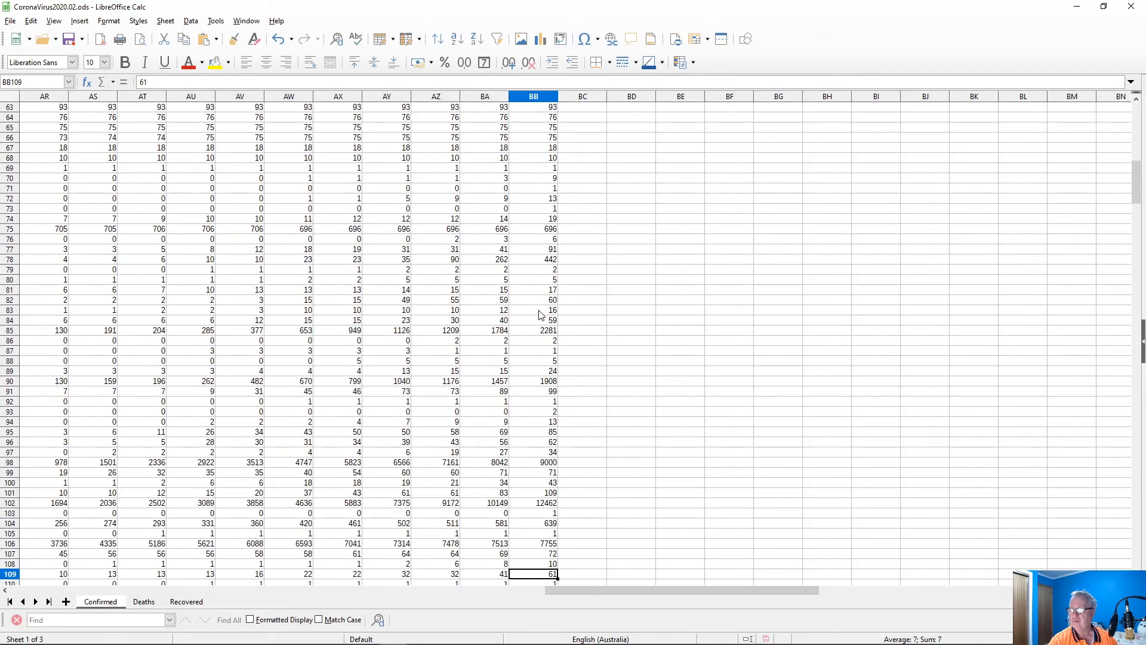
pyautogui.press('Down')
pyautogui.press('Down')
pyautogui.press('Down')
pyautogui.press('Down')
pyautogui.press('Down')
pyautogui.press('Down')
pyautogui.press('Down')
pyautogui.press('Down')
pyautogui.press('Down')
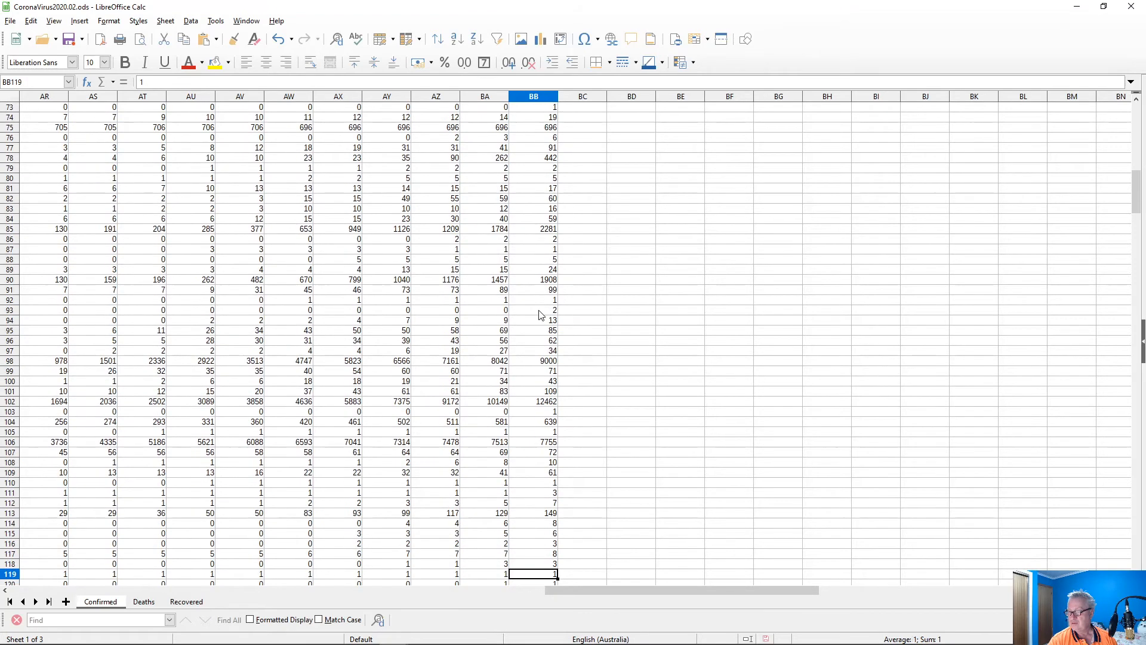
# - Review the latest confirmed counts in column BB from row 119 back up to row 98
pyautogui.press('Up')
pyautogui.press('Up')
pyautogui.press('Up')
pyautogui.press('Up')
pyautogui.press('Up')
pyautogui.press('Up')
pyautogui.press('Up')
pyautogui.press('Up')
pyautogui.press('Up')
pyautogui.press('Up')
pyautogui.press('Up')
pyautogui.press('Up')
pyautogui.press('Up')
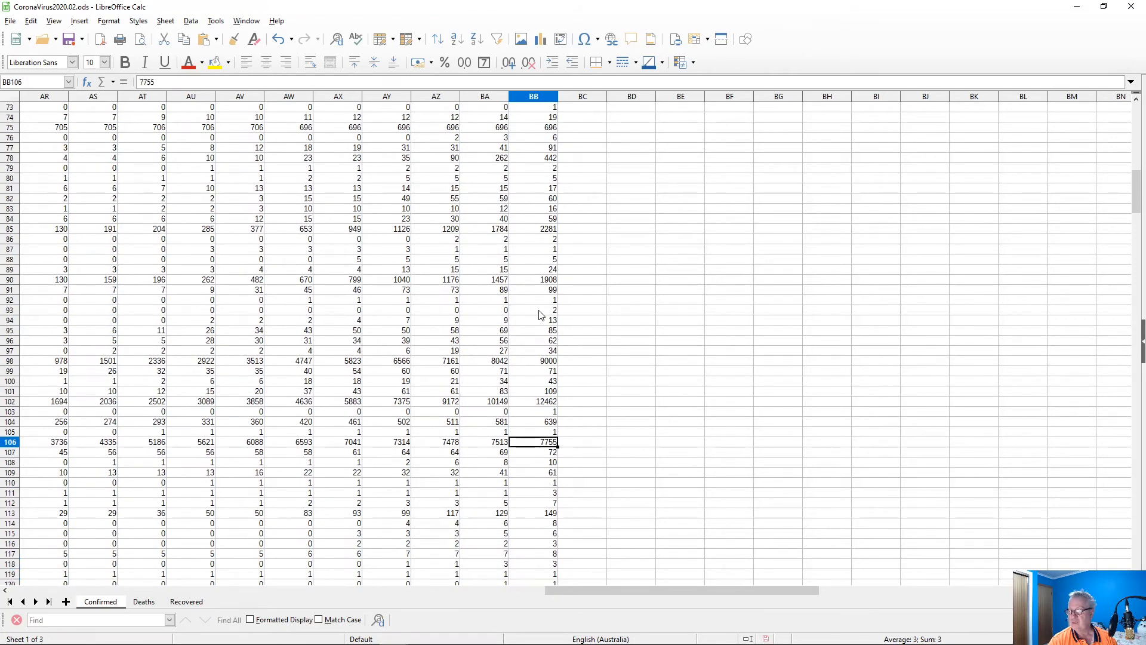
pyautogui.press('Up')
pyautogui.press('Up')
pyautogui.press('Up')
pyautogui.press('Up')
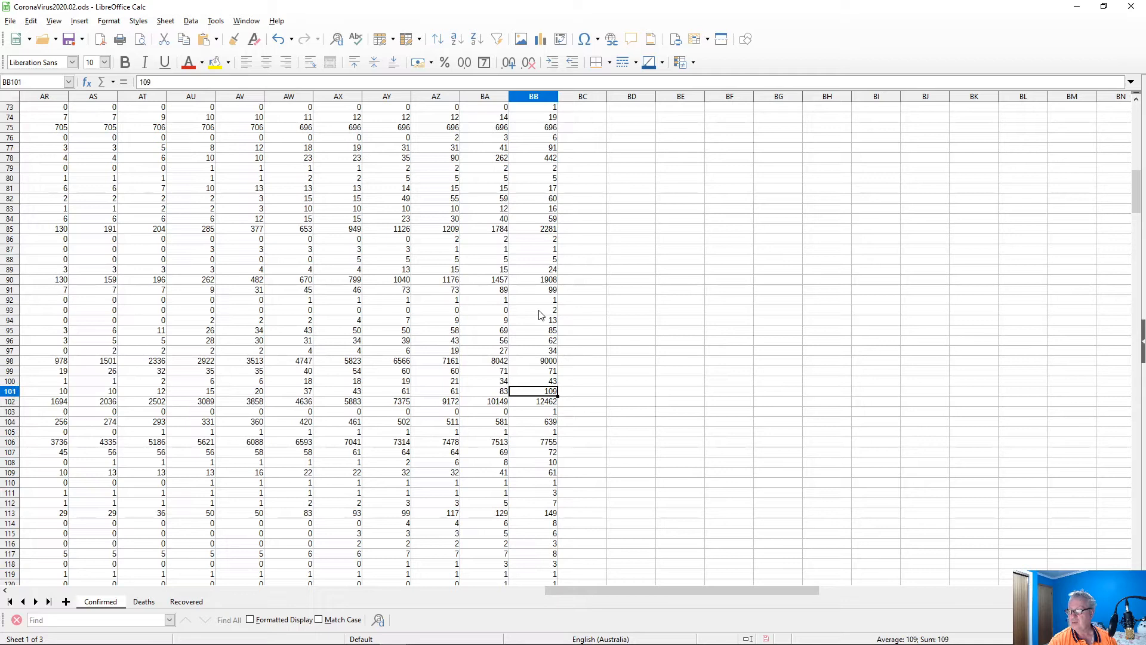
pyautogui.press('Up')
pyautogui.press('Up')
pyautogui.press('Up')
pyautogui.press('Up')
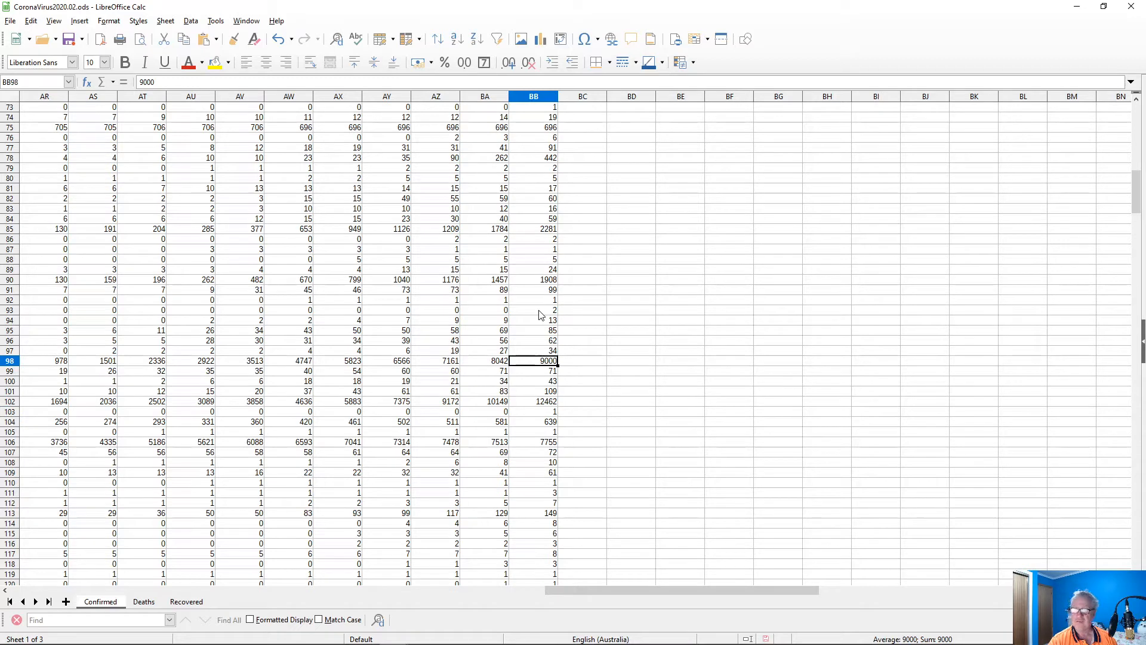
# - Identify the countries in column B from row 98 down to row 106
pyautogui.press('Home')
pyautogui.press('Right')
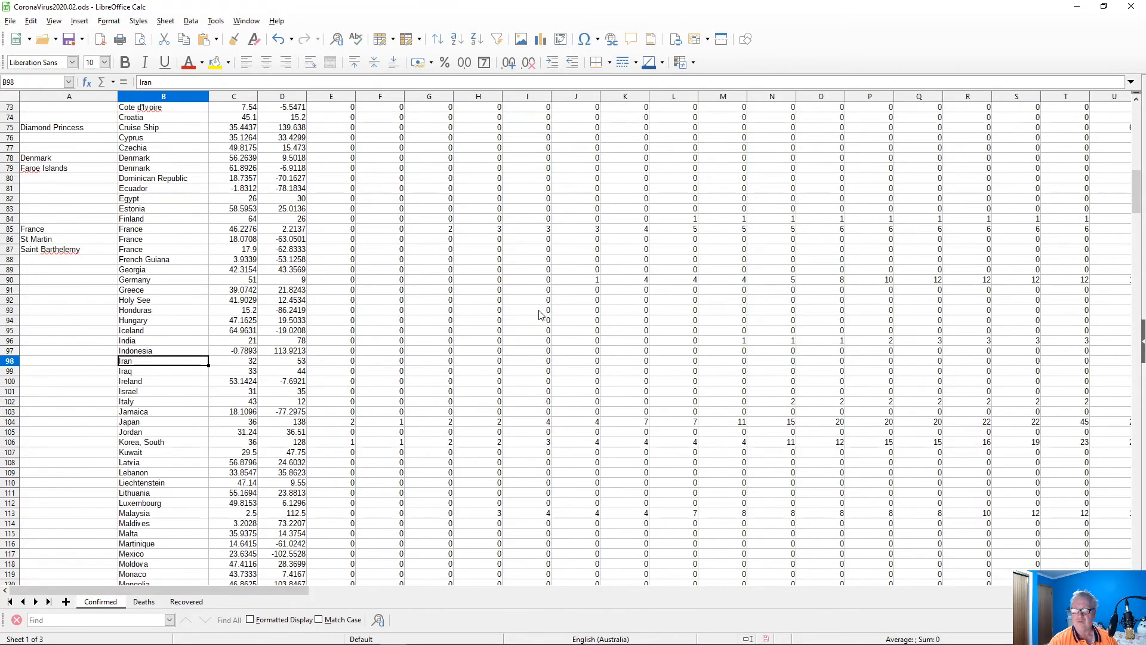
pyautogui.press('Down')
pyautogui.press('Down')
pyautogui.press('Down')
pyautogui.press('Down')
pyautogui.press('Down')
pyautogui.press('Down')
pyautogui.press('Down')
pyautogui.press('Down')
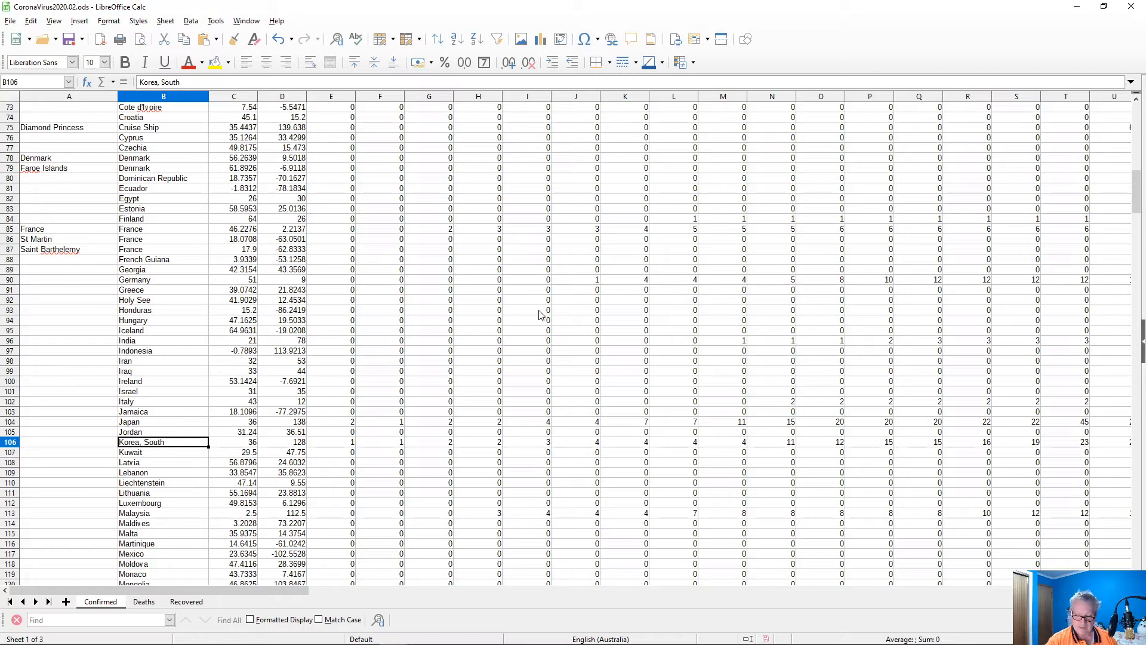
# - Look through the country names in column B from Thailand in row 153 up to Greece in row 91
pyautogui.press('pagedown')
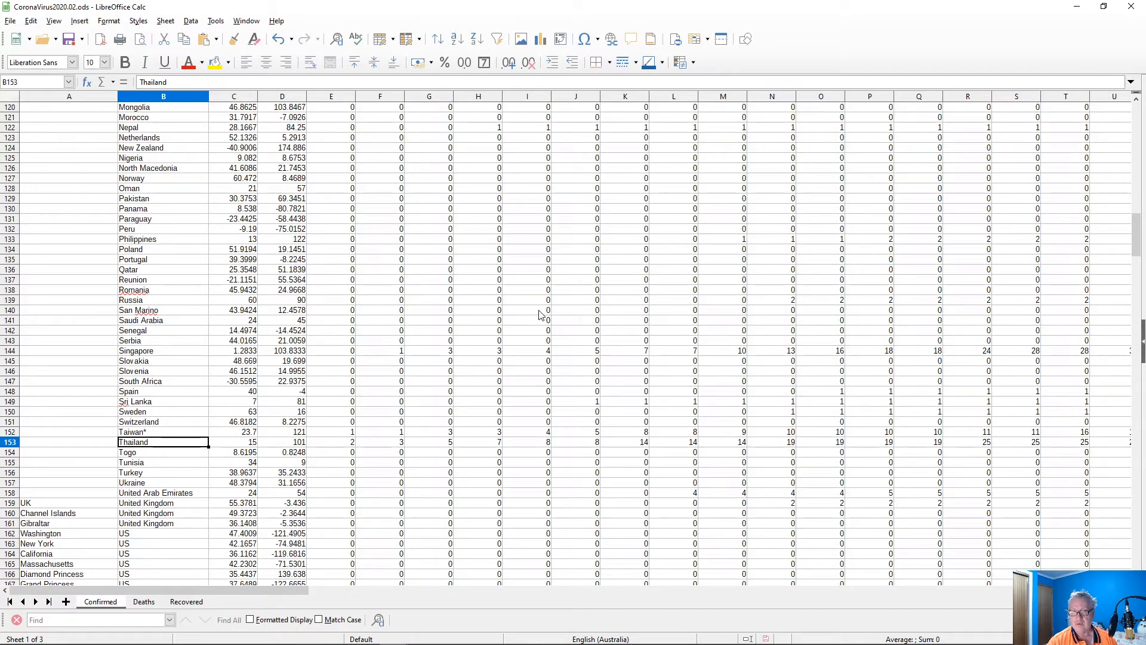
pyautogui.press('Up')
pyautogui.press('Up')
pyautogui.press('Up')
pyautogui.press('Up')
pyautogui.press('Up')
pyautogui.press('Up')
pyautogui.press('Up')
pyautogui.press('Up')
pyautogui.press('Up')
pyautogui.press('Up')
pyautogui.press('Up')
pyautogui.press('Up')
pyautogui.press('Up')
pyautogui.press('Up')
pyautogui.press('Up')
pyautogui.press('Up')
pyautogui.press('Up')
pyautogui.press('Up')
pyautogui.press('Up')
pyautogui.press('Up')
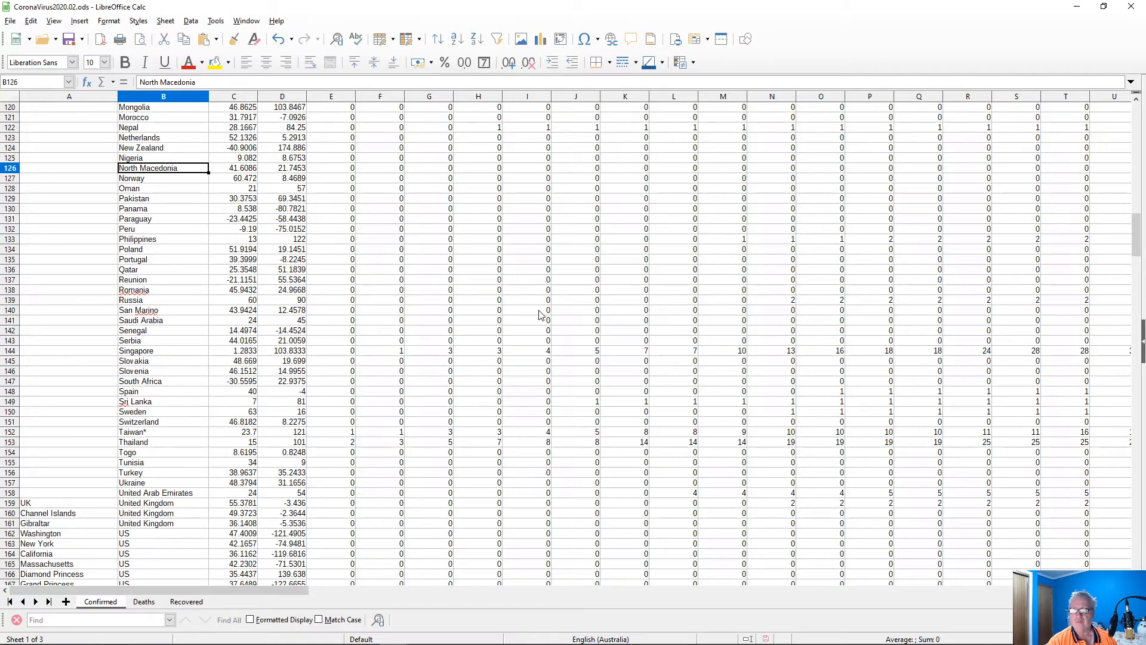
pyautogui.press('Up')
pyautogui.press('Up')
pyautogui.press('Up')
pyautogui.press('Up')
pyautogui.press('Up')
pyautogui.press('Up')
pyautogui.press('Up')
pyautogui.press('Up')
pyautogui.press('Up')
pyautogui.press('Up')
pyautogui.press('Up')
pyautogui.press('Up')
pyautogui.press('Up')
pyautogui.press('Up')
pyautogui.press('Up')
pyautogui.press('Up')
pyautogui.press('Up')
pyautogui.press('Up')
pyautogui.press('Up')
pyautogui.press('Up')
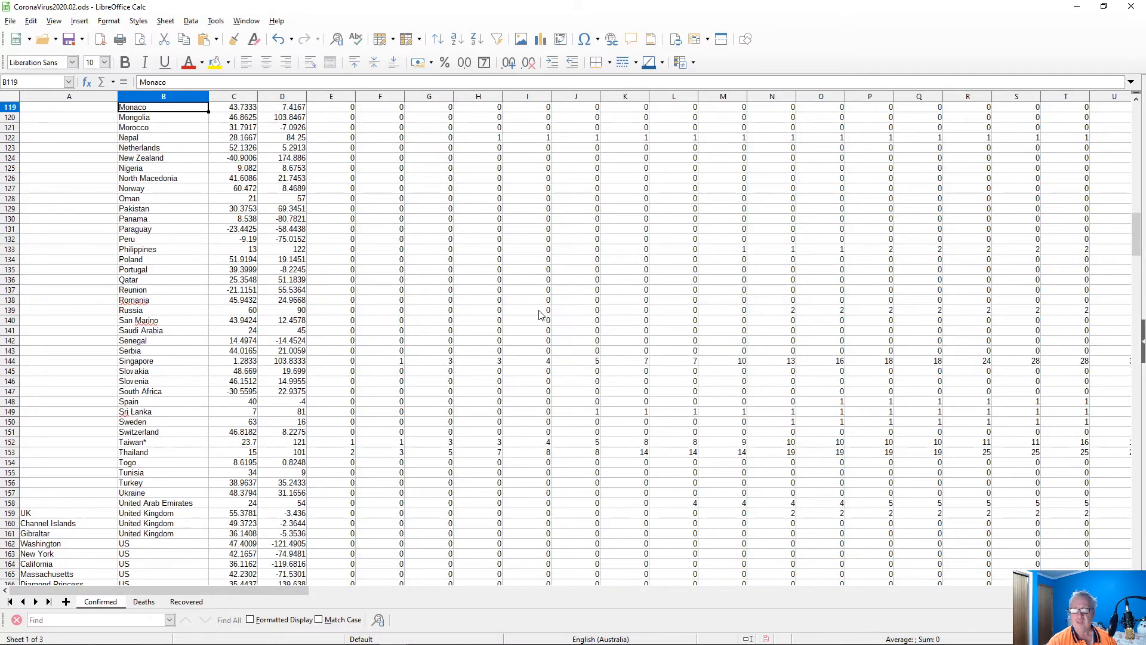
pyautogui.press('Up')
pyautogui.press('Up')
pyautogui.press('Up')
# - Go through the country names in column B from Greece back down to Korea, South in row 106
pyautogui.press('Down')
pyautogui.press('Down')
pyautogui.press('Down')
pyautogui.press('Down')
pyautogui.press('Down')
pyautogui.press('Down')
pyautogui.press('Down')
pyautogui.press('Down')
pyautogui.press('Down')
pyautogui.press('Down')
pyautogui.press('Down')
pyautogui.press('Down')
pyautogui.press('Down')
pyautogui.press('Down')
pyautogui.press('Down')
pyautogui.press('Down')
pyautogui.press('Down')
pyautogui.press('Down')
pyautogui.press('Down')
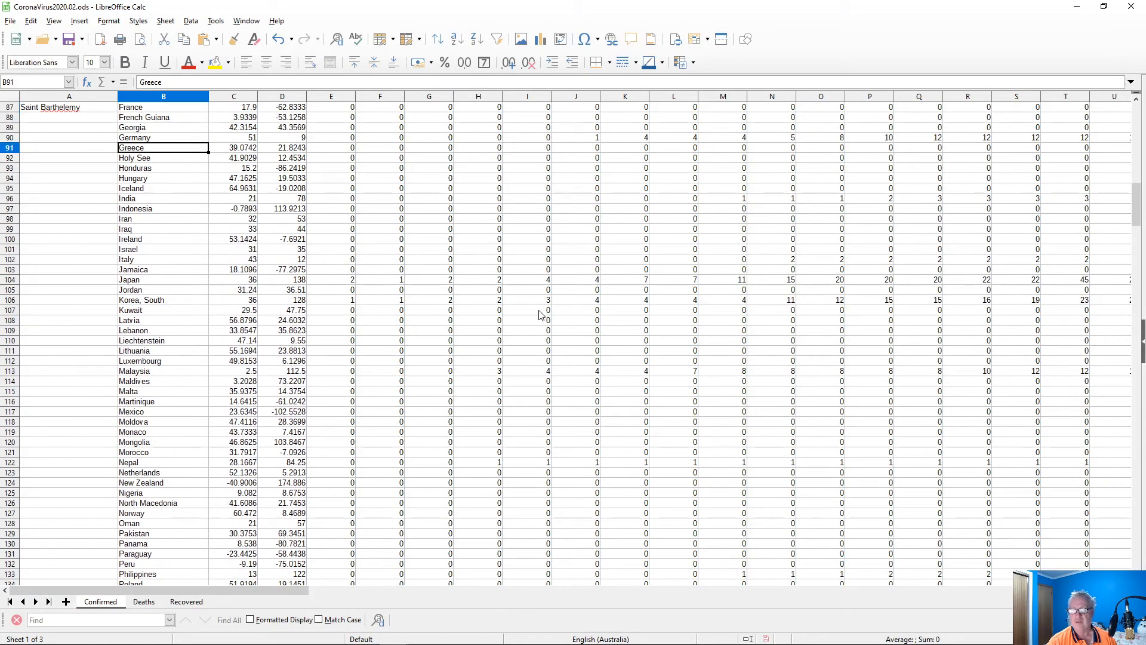
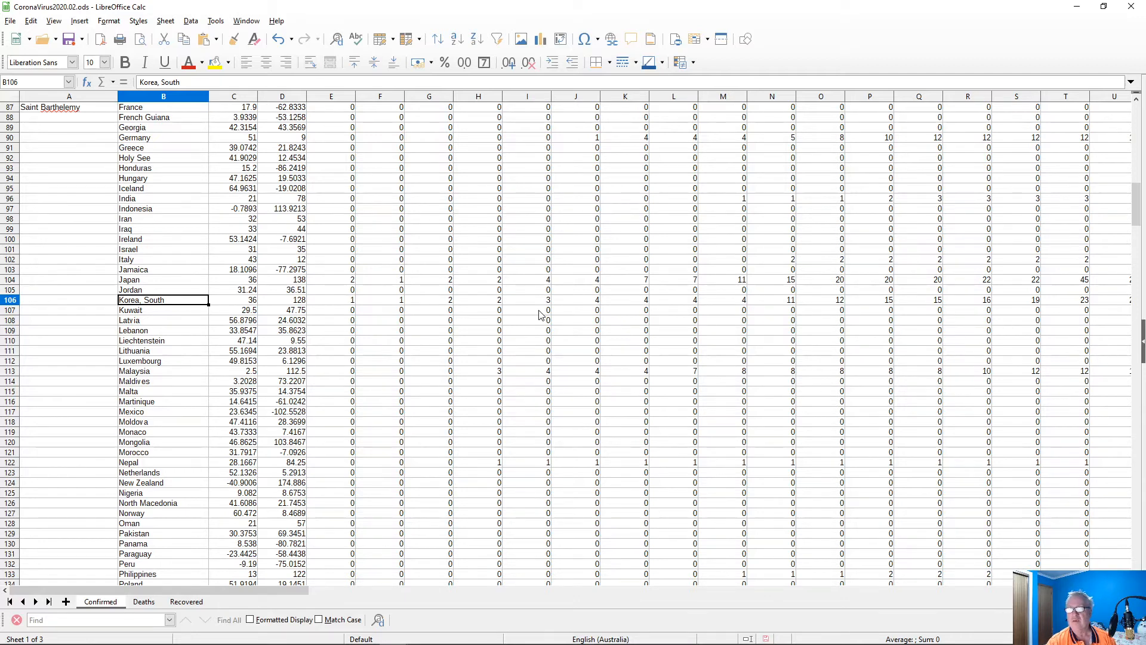
# - View the China rows around row 58 and the global infection charts without and with China below the data
pyautogui.press('pageup')
pyautogui.press('Up')
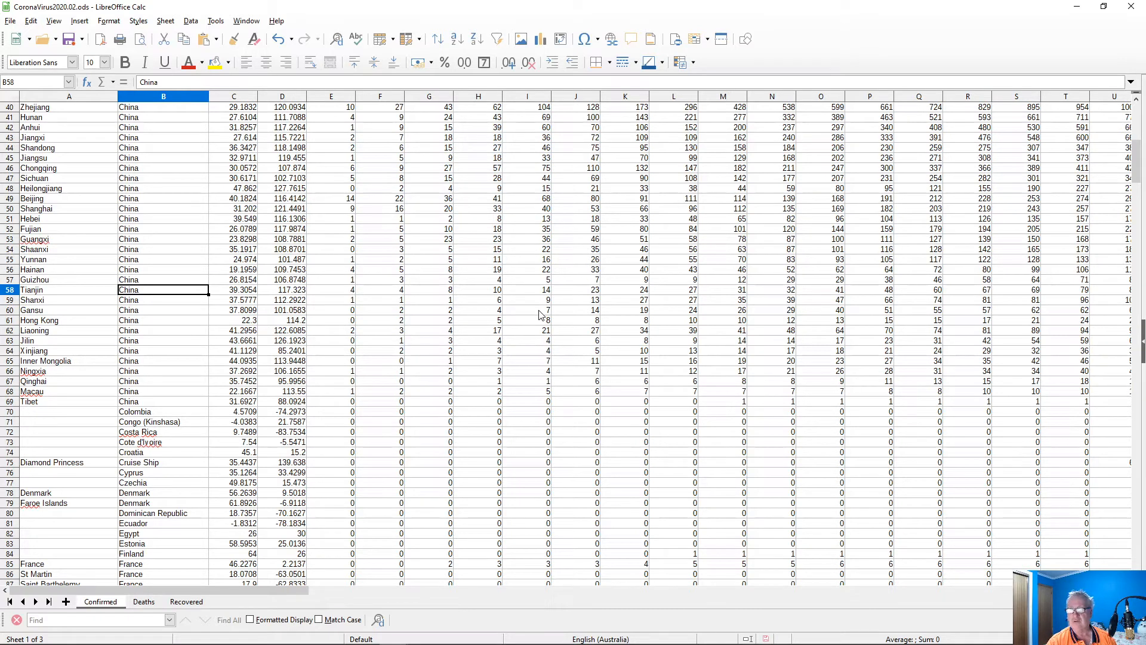
pyautogui.press('pagedown')
pyautogui.press('pagedown')
pyautogui.press('pagedown')
pyautogui.press('pagedown')
pyautogui.press('pagedown')
pyautogui.press('pagedown')
pyautogui.press('pagedown')
pyautogui.press('pagedown')
pyautogui.press('pagedown')
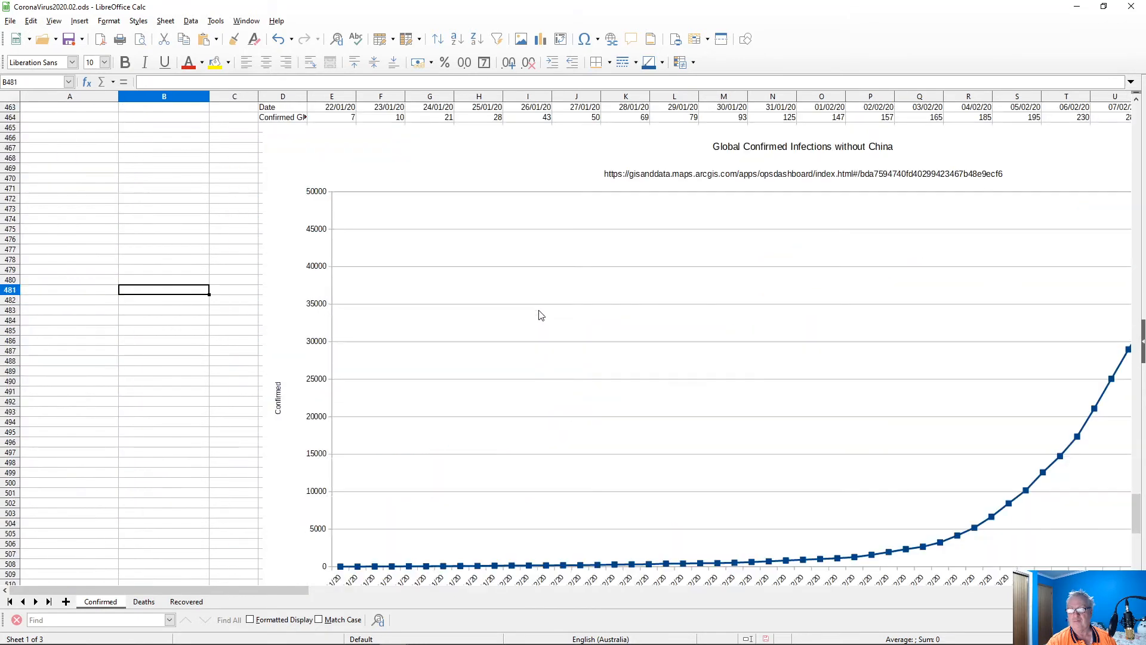
pyautogui.press('pageup')
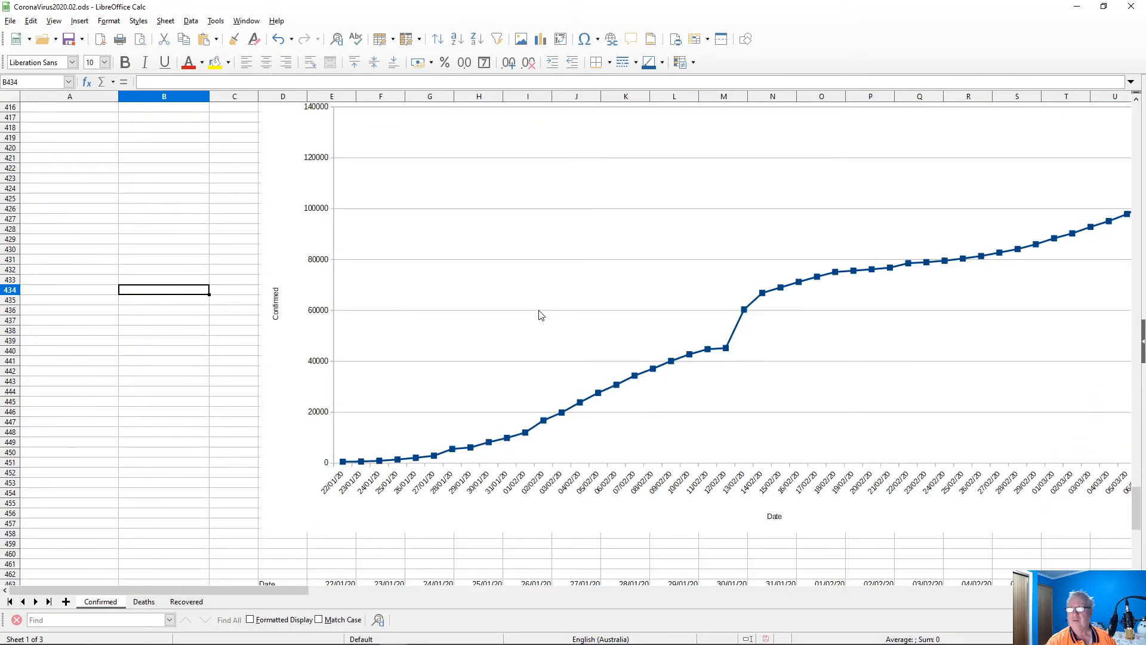
# - Review the Confirmed Infections Global chart, from its source rows 407 and 408 down to the rows heading the without-China chart
pyautogui.press('pageup')
pyautogui.press('pageup')
pyautogui.press('pagedown')
pyautogui.press('pagedown')
pyautogui.press('Up')
pyautogui.press('Up')
pyautogui.press('Up')
pyautogui.press('Up')
pyautogui.press('Up')
pyautogui.press('Up')
pyautogui.press('Up')
pyautogui.press('Up')
pyautogui.press('Up')
pyautogui.press('Up')
pyautogui.press('Up')
pyautogui.press('Up')
pyautogui.press('Up')
pyautogui.press('Up')
pyautogui.press('Up')
pyautogui.press('Up')
pyautogui.press('Up')
pyautogui.press('Up')
pyautogui.press('Up')
pyautogui.press('Up')
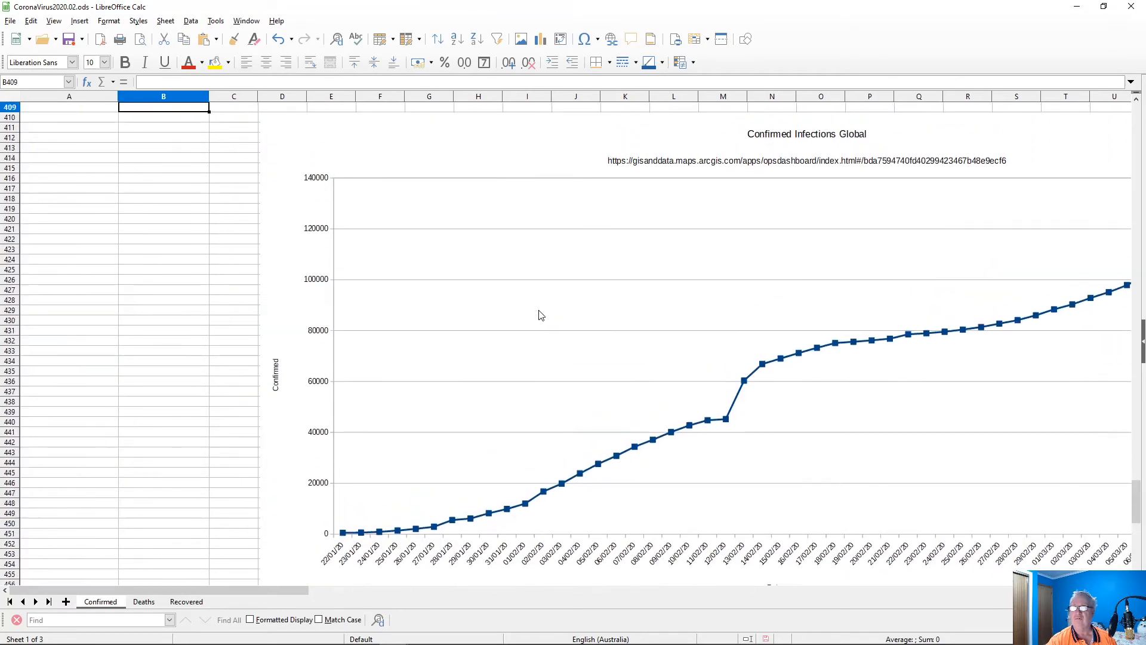
pyautogui.press('Up')
pyautogui.press('Down')
pyautogui.press('Down')
pyautogui.press('Down')
pyautogui.press('Down')
pyautogui.press('Down')
pyautogui.press('Down')
pyautogui.press('Down')
pyautogui.press('Down')
pyautogui.press('Down')
pyautogui.press('Down')
pyautogui.press('Down')
pyautogui.press('Down')
pyautogui.press('Down')
pyautogui.press('Down')
pyautogui.press('Down')
pyautogui.press('Down')
pyautogui.press('Down')
pyautogui.press('Down')
pyautogui.press('Down')
pyautogui.press('Down')
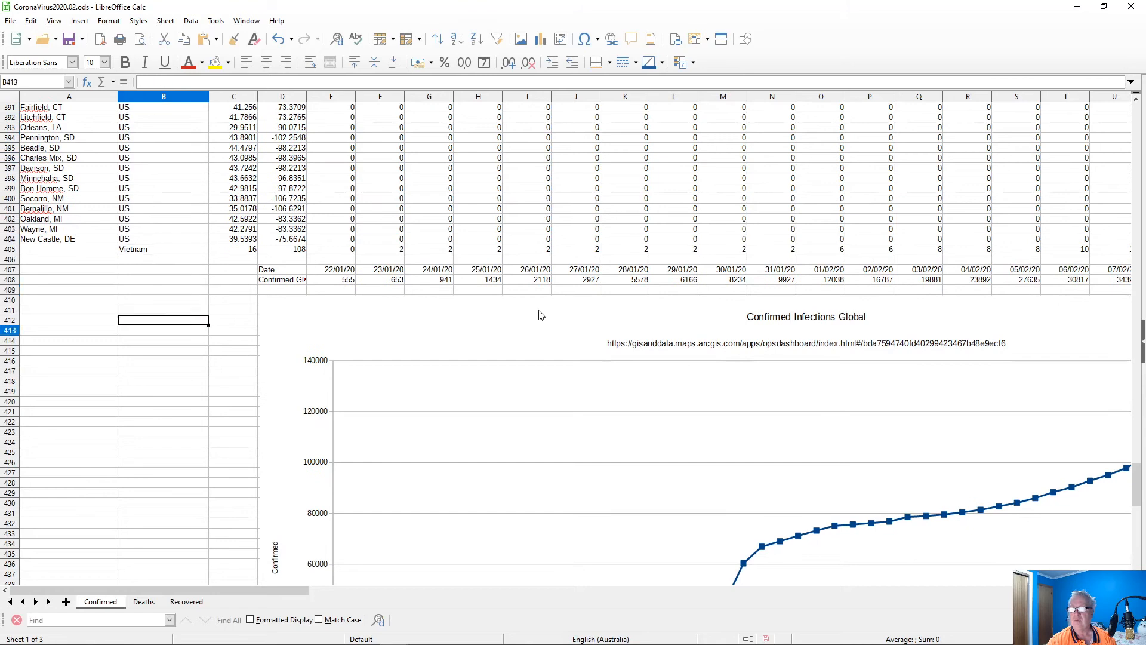
pyautogui.press('Down')
pyautogui.press('Down')
pyautogui.press('Down')
pyautogui.press('Down')
pyautogui.press('Down')
pyautogui.press('Down')
pyautogui.press('Down')
pyautogui.press('Down')
pyautogui.press('Down')
pyautogui.press('Down')
pyautogui.press('Down')
pyautogui.press('Down')
pyautogui.press('Down')
pyautogui.press('Down')
pyautogui.press('Down')
pyautogui.press('Down')
pyautogui.press('Down')
pyautogui.press('Down')
pyautogui.press('Down')
pyautogui.press('Down')
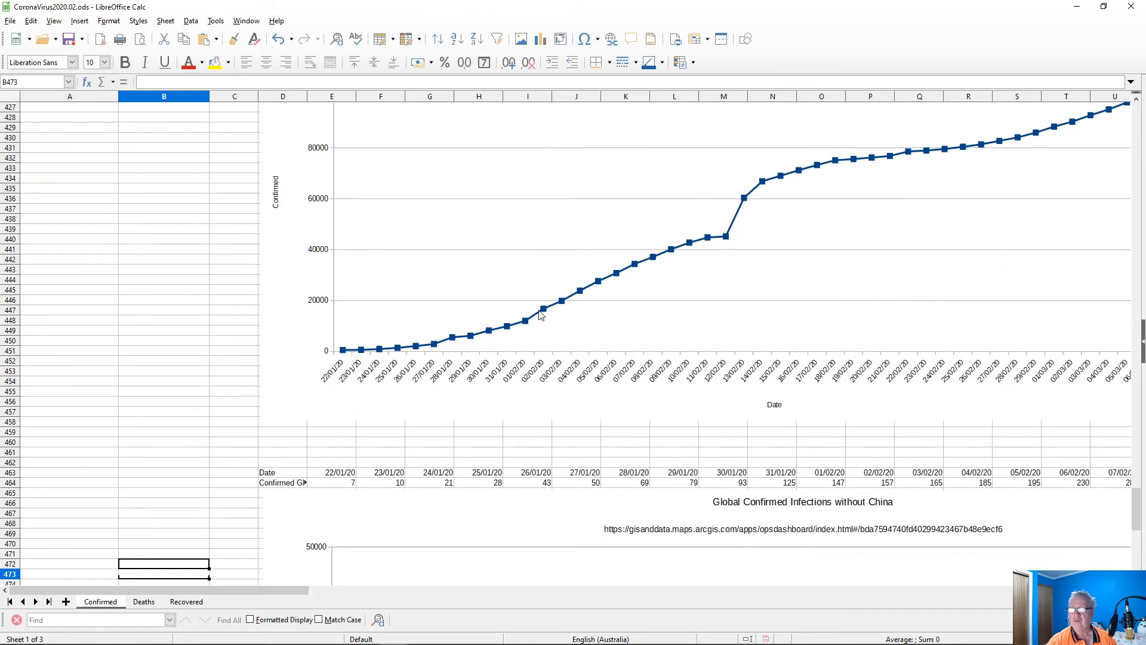
# - Lock the rows of the sum range in E464's SUMIF formula so it reads E$2:E$405
pyautogui.press('Up')
pyautogui.press('Up')
pyautogui.press('Up')
pyautogui.press('Up')
pyautogui.press('Up')
pyautogui.press('Up')
pyautogui.press('Up')
pyautogui.press('Up')
pyautogui.press('Up')
pyautogui.press('Up')
pyautogui.press('Up')
pyautogui.press('Up')
pyautogui.press('Up')
pyautogui.press('Right')
pyautogui.press('Right')
pyautogui.press('Right')
pyautogui.press('Right')
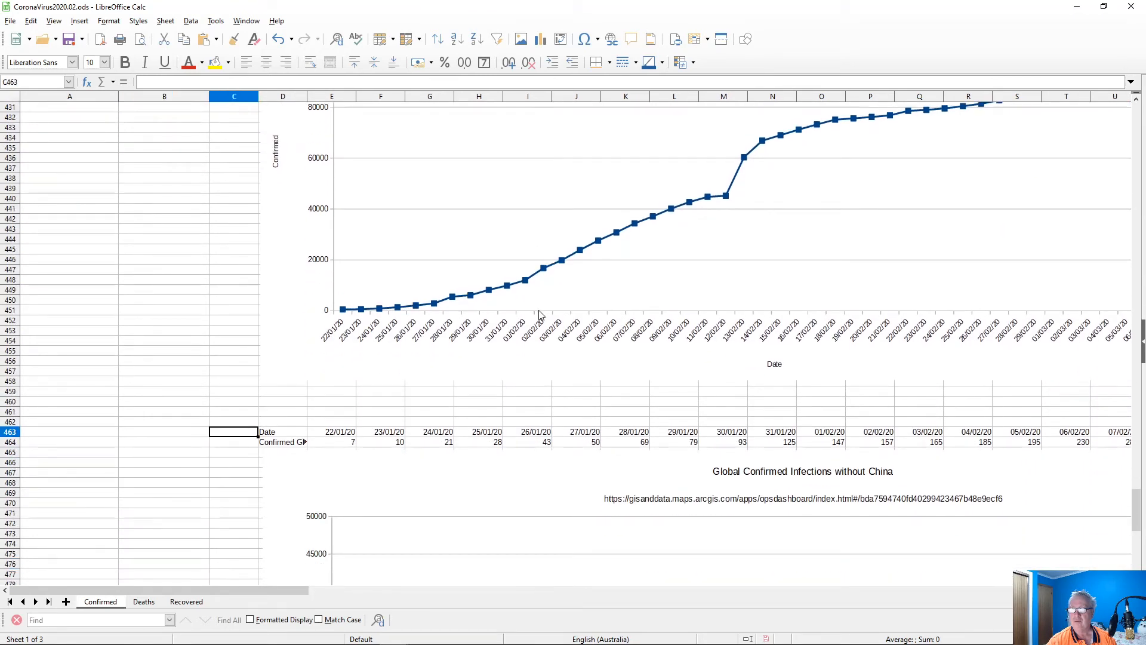
pyautogui.press('Left')
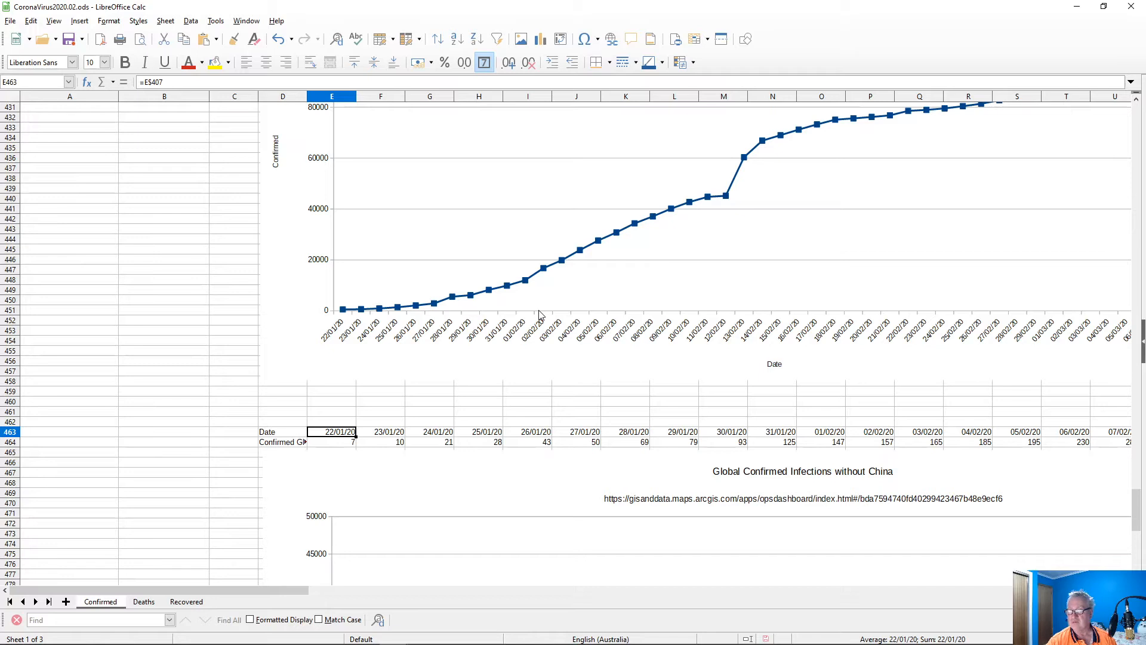
pyautogui.press('Down')
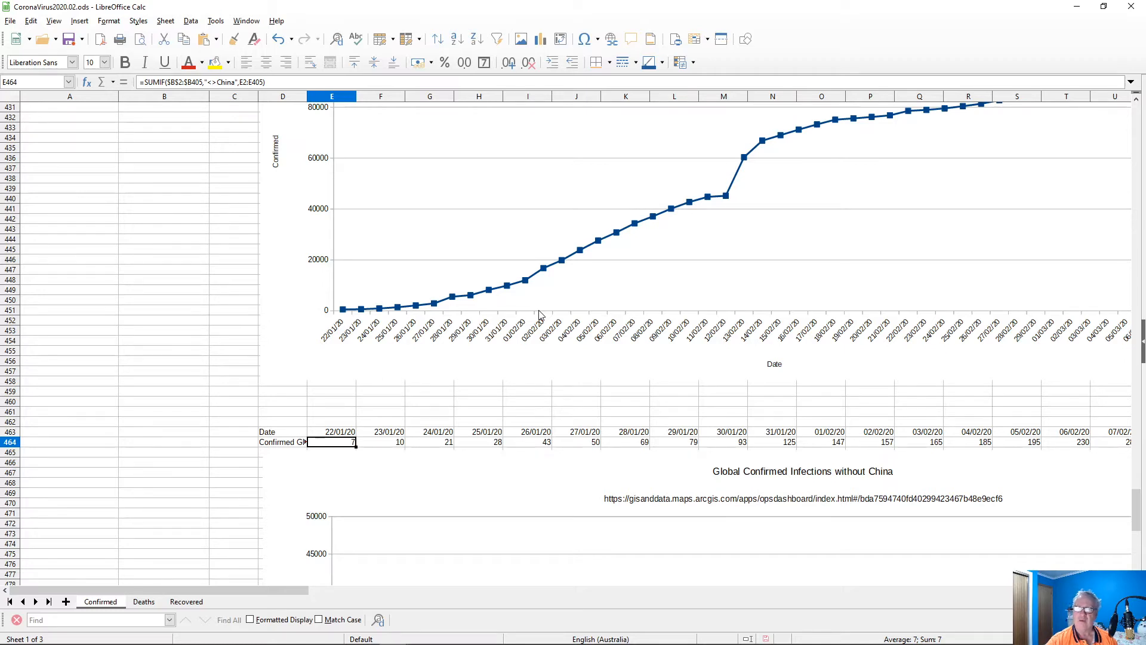
pyautogui.click(242, 82)
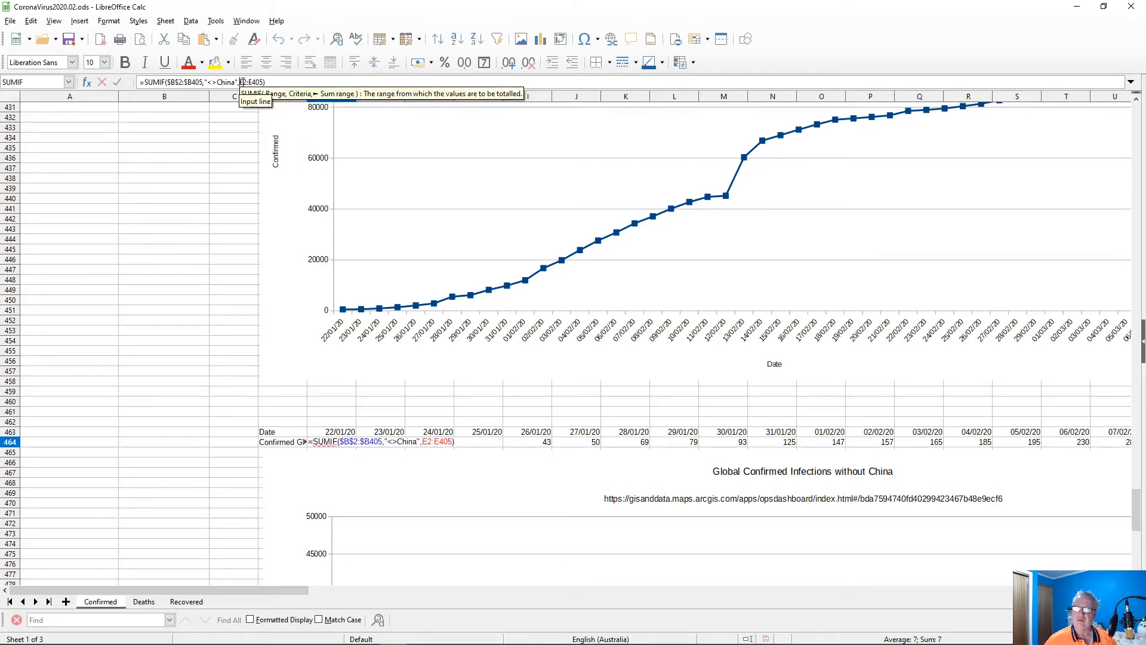
pyautogui.press('Right')
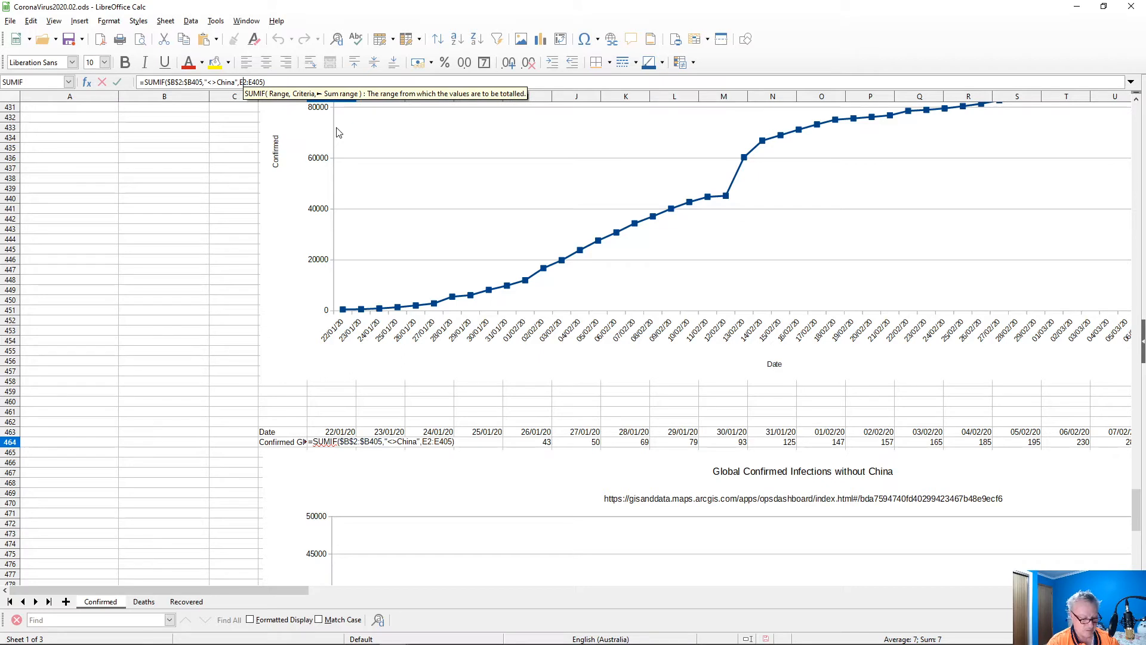
pyautogui.write('$')
pyautogui.press('Right')
pyautogui.press('Right')
pyautogui.press('Right')
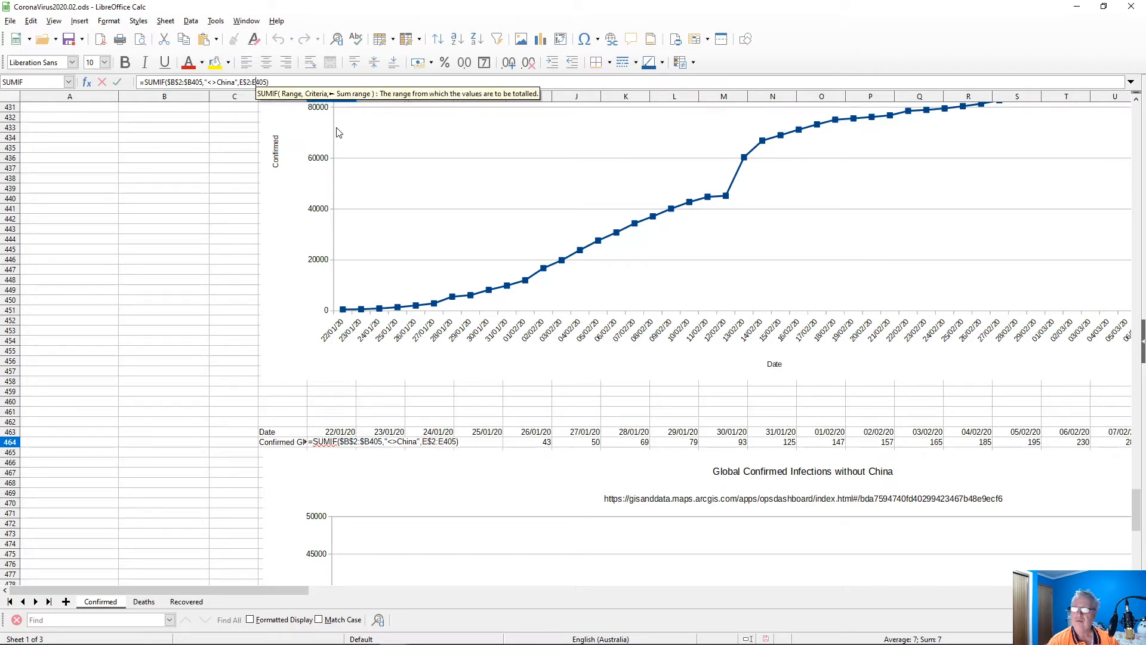
pyautogui.write('$')
pyautogui.press('Return')
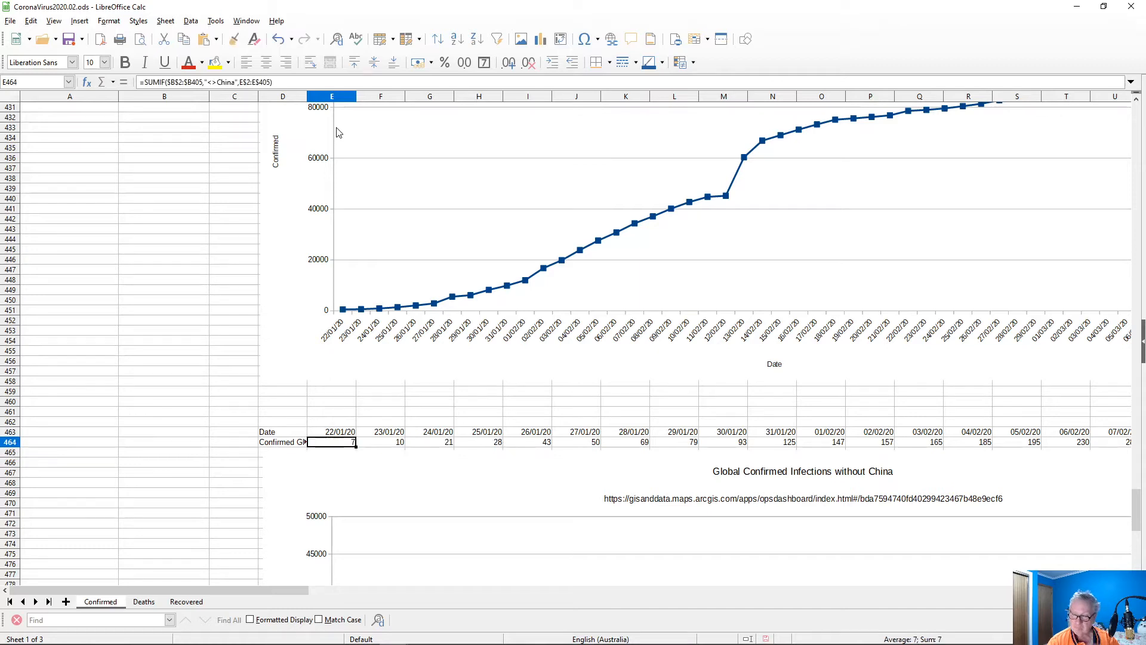
# - Copy the E464 formula across the rest of the without-China row, F464:BB464
pyautogui.hotkey('ctrl', 'c')
pyautogui.press('Right')
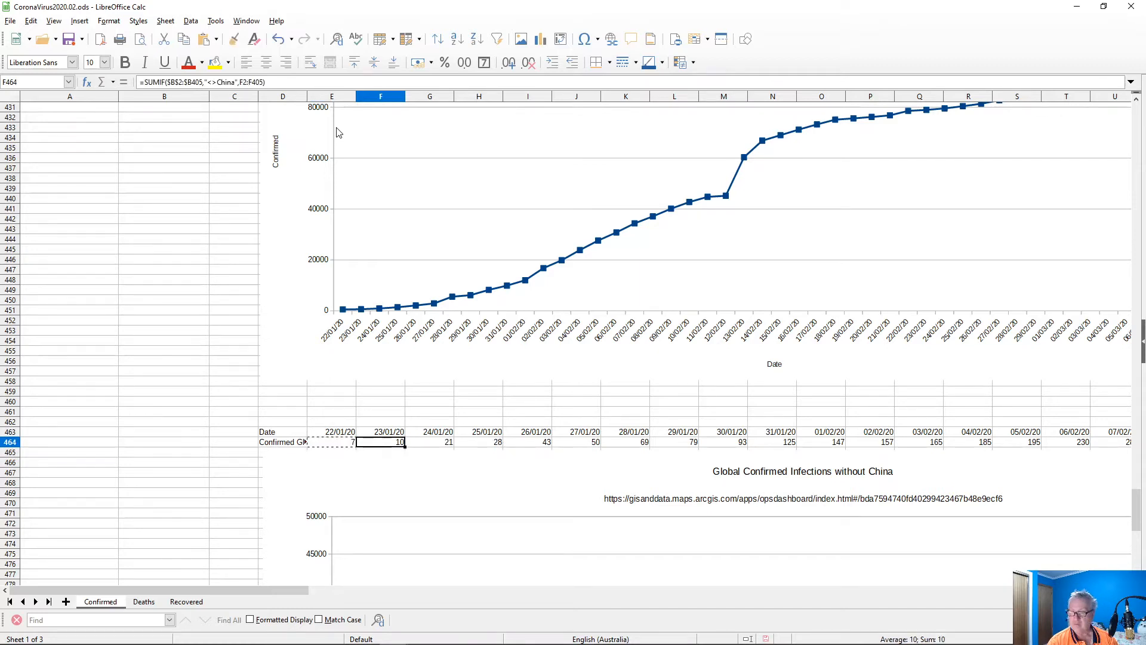
pyautogui.hotkey('ctrl', 'shift', 'Right')
pyautogui.hotkey('ctrl', 'v')
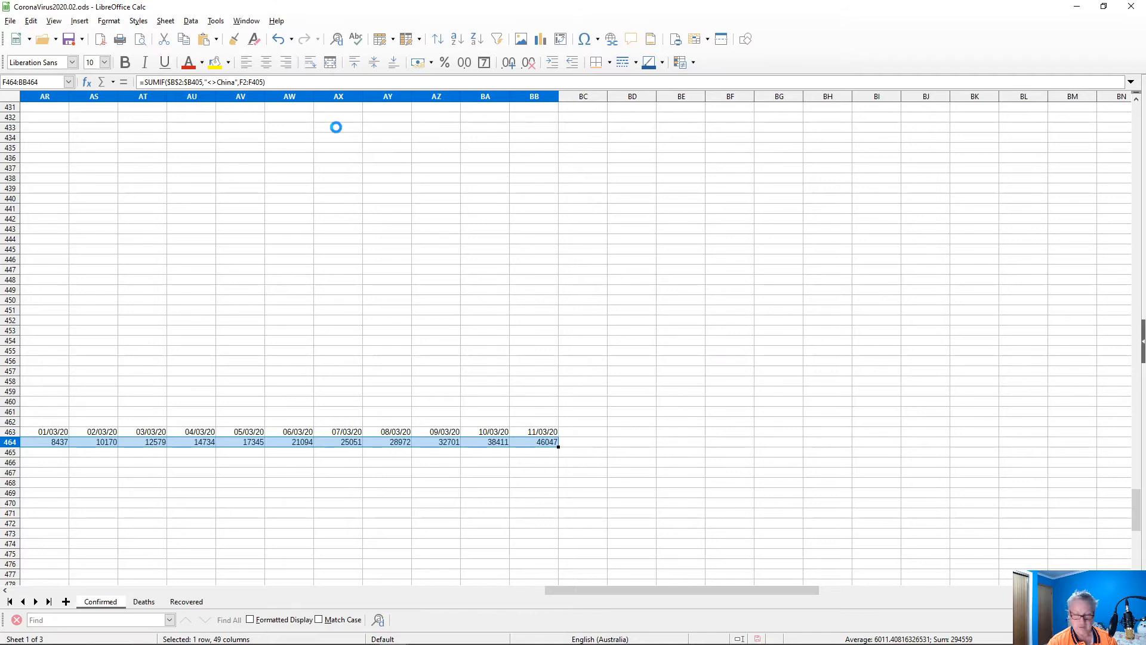
pyautogui.press('Return')
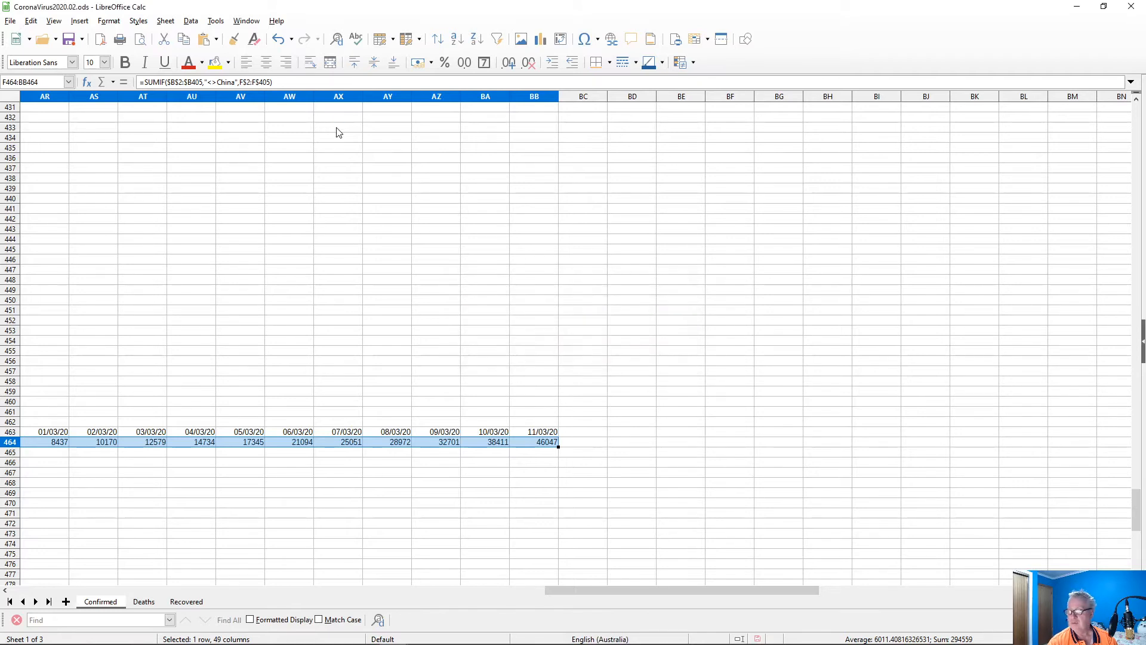
# - Try to copy the date and without-China rows D463:BB464 to D517, below the second chart
pyautogui.press('Home')
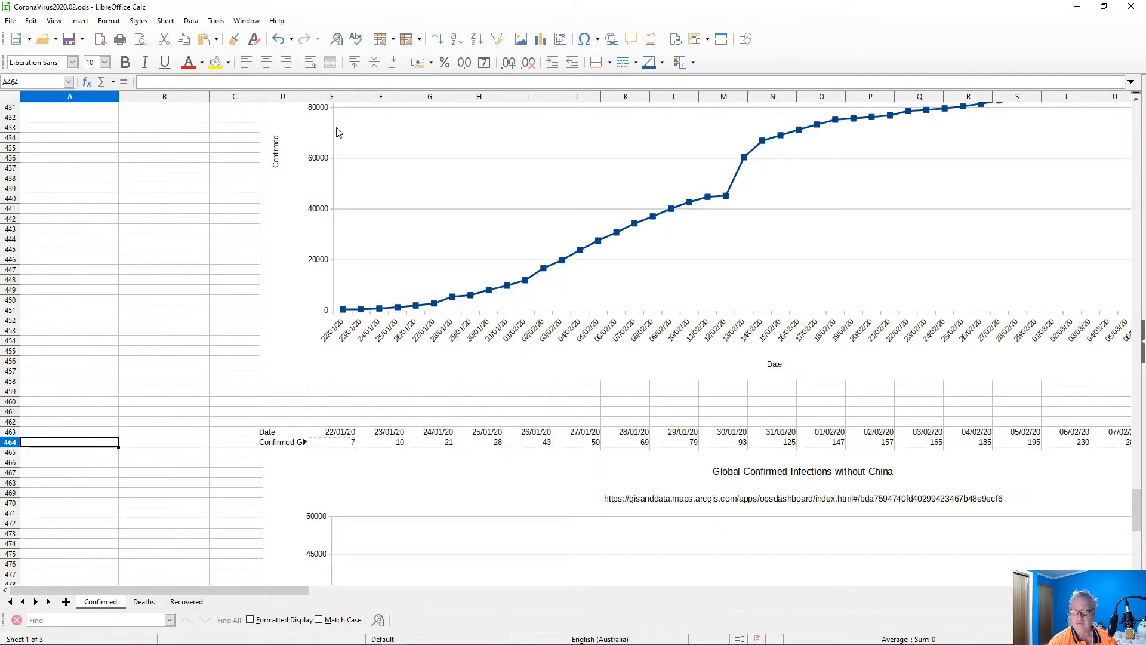
pyautogui.press('Up')
pyautogui.press('Right')
pyautogui.press('Right')
pyautogui.press('Right')
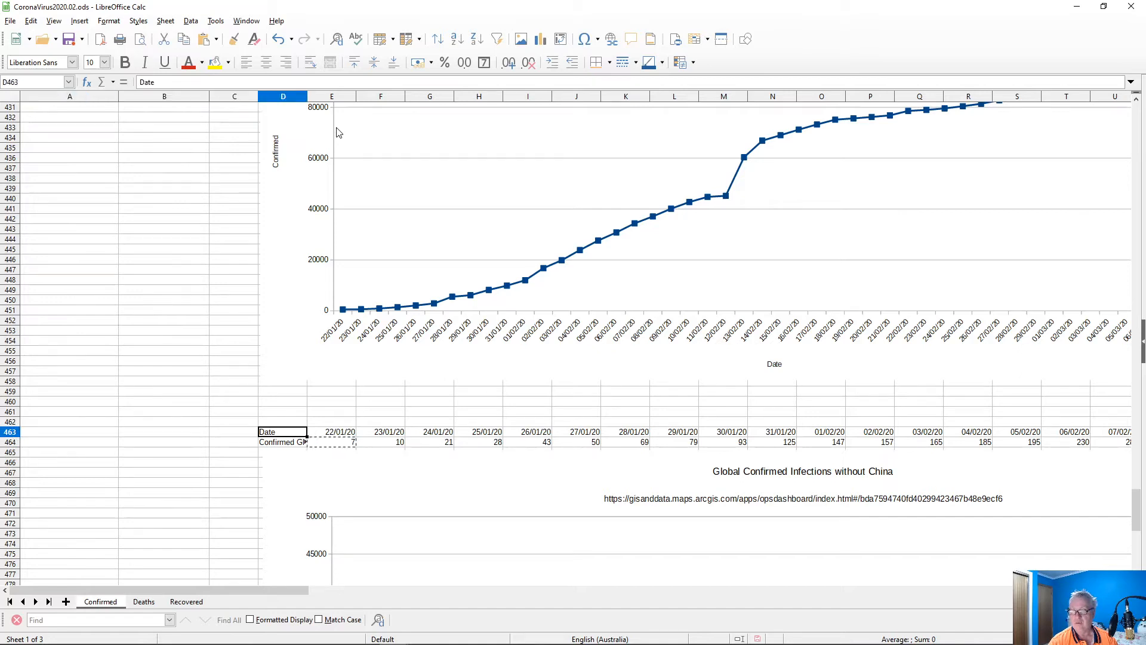
pyautogui.hotkey('shift', 'Down')
pyautogui.hotkey('ctrl', 'shift', 'Right')
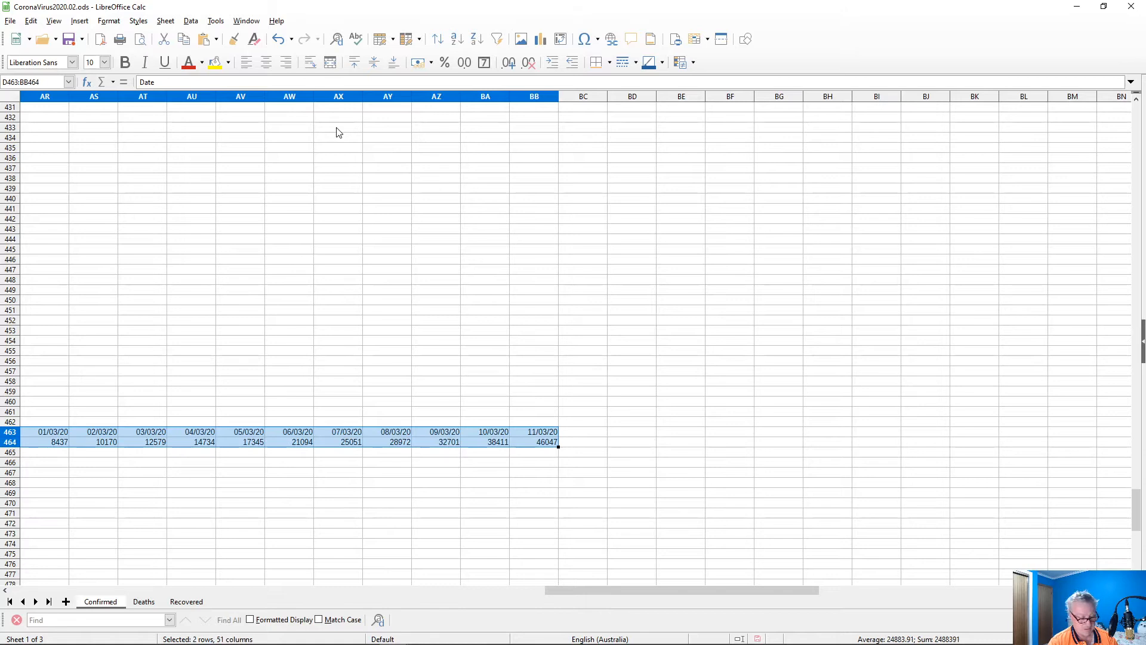
pyautogui.hotkey('ctrl', 'c')
pyautogui.press('Home')
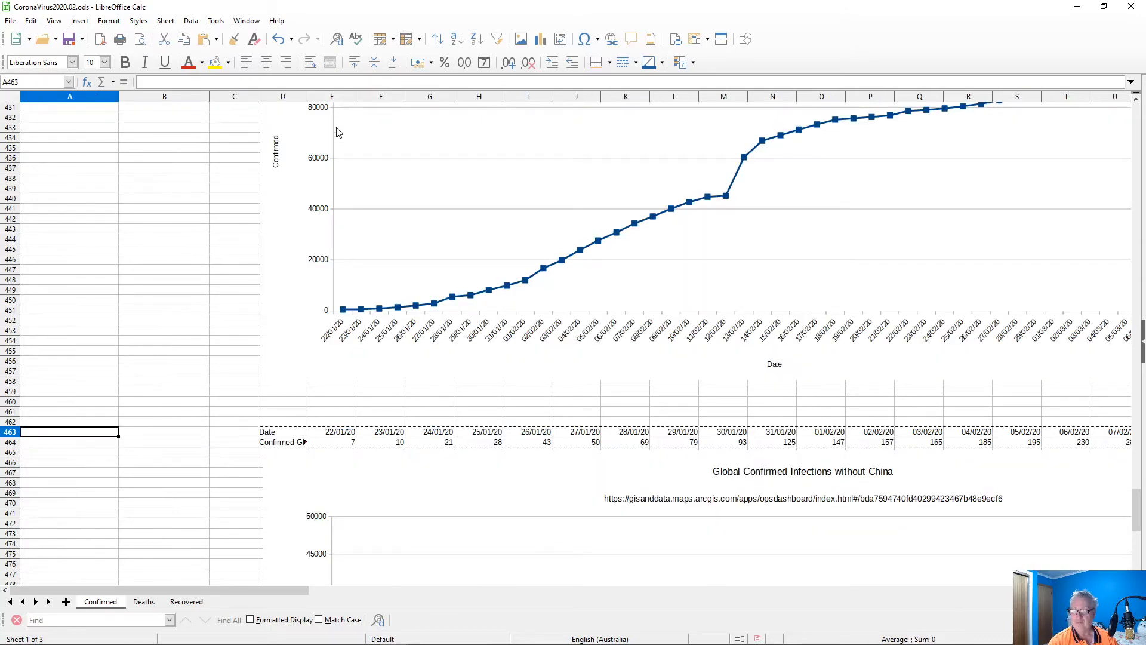
pyautogui.scroll(-10, 339, 132)
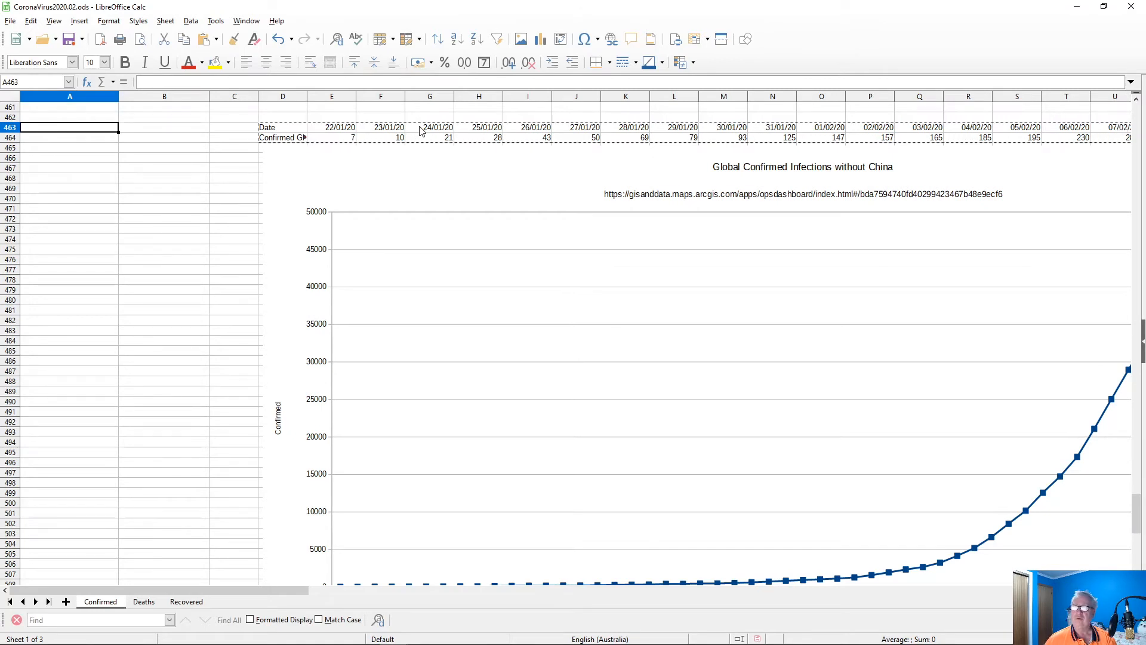
pyautogui.scroll(-12, 420, 131)
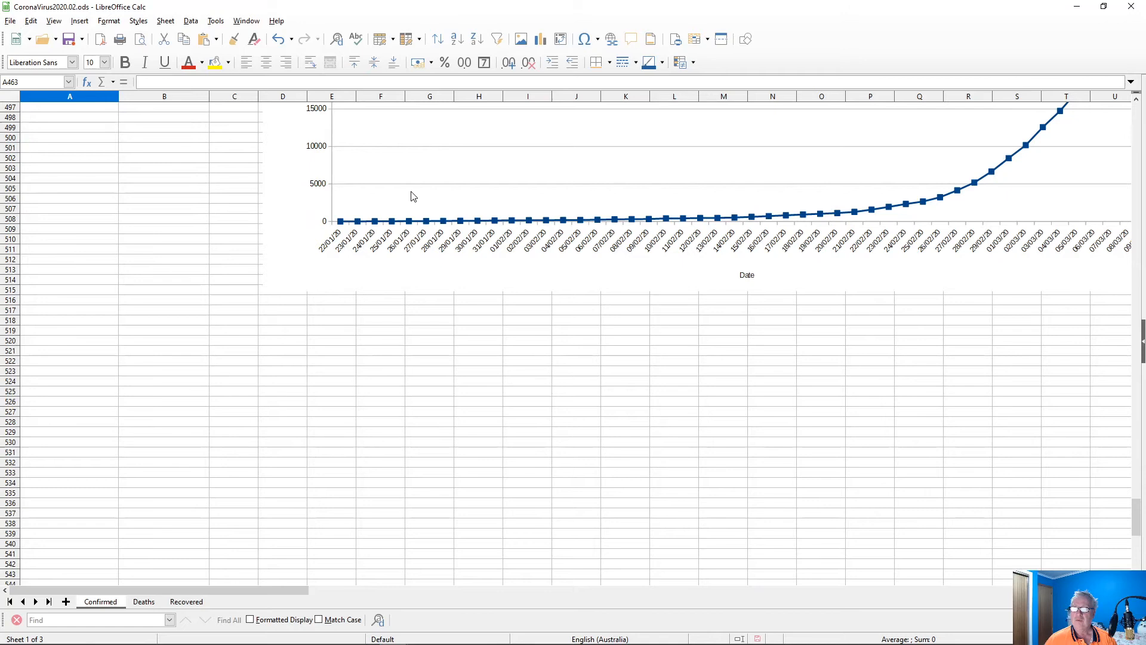
pyautogui.click(277, 312)
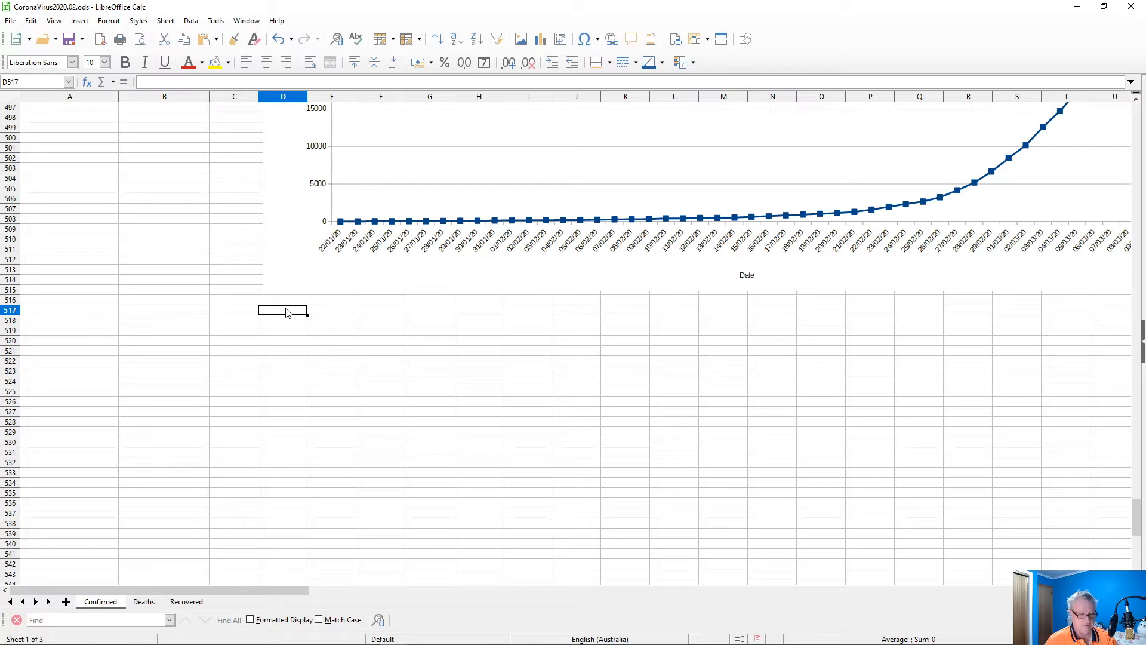
pyautogui.hotkey('ctrl', 'v')
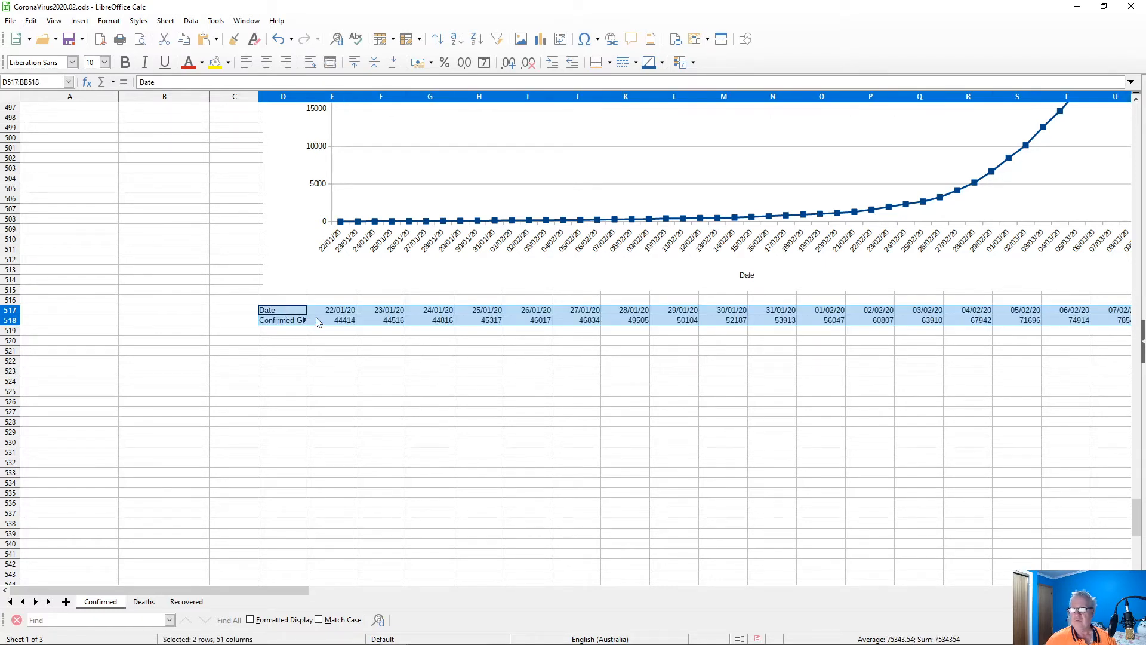
# - Check the pasted SUMIF formula in E518 and undo the paste into rows 517 and 518
pyautogui.click(333, 323)
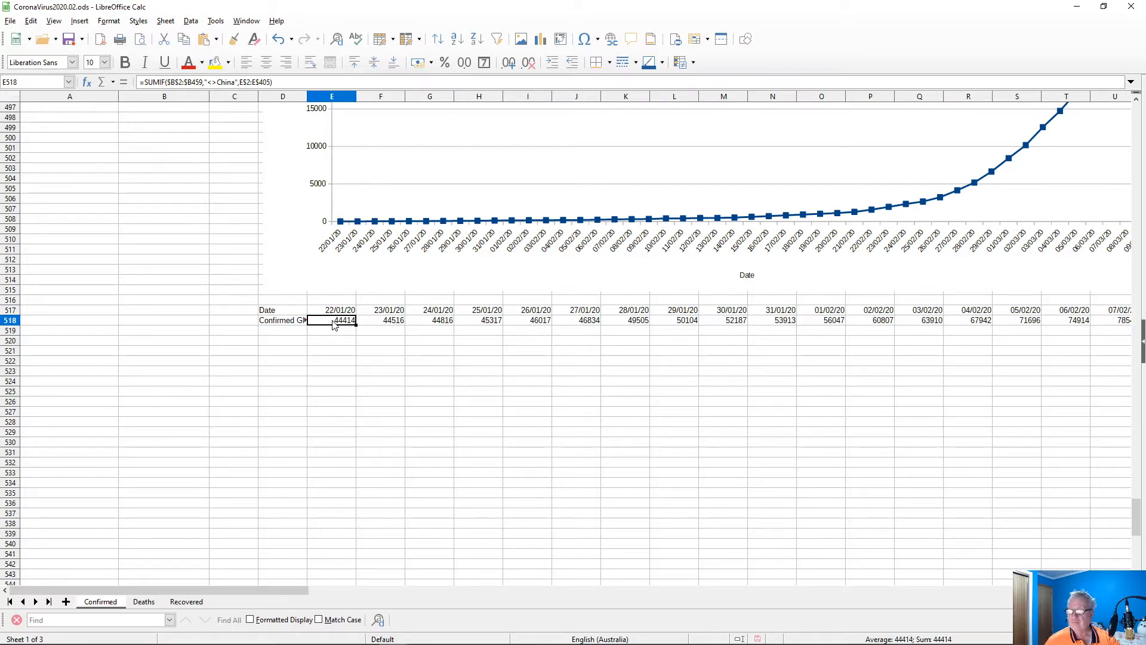
pyautogui.scroll(15, 333, 323)
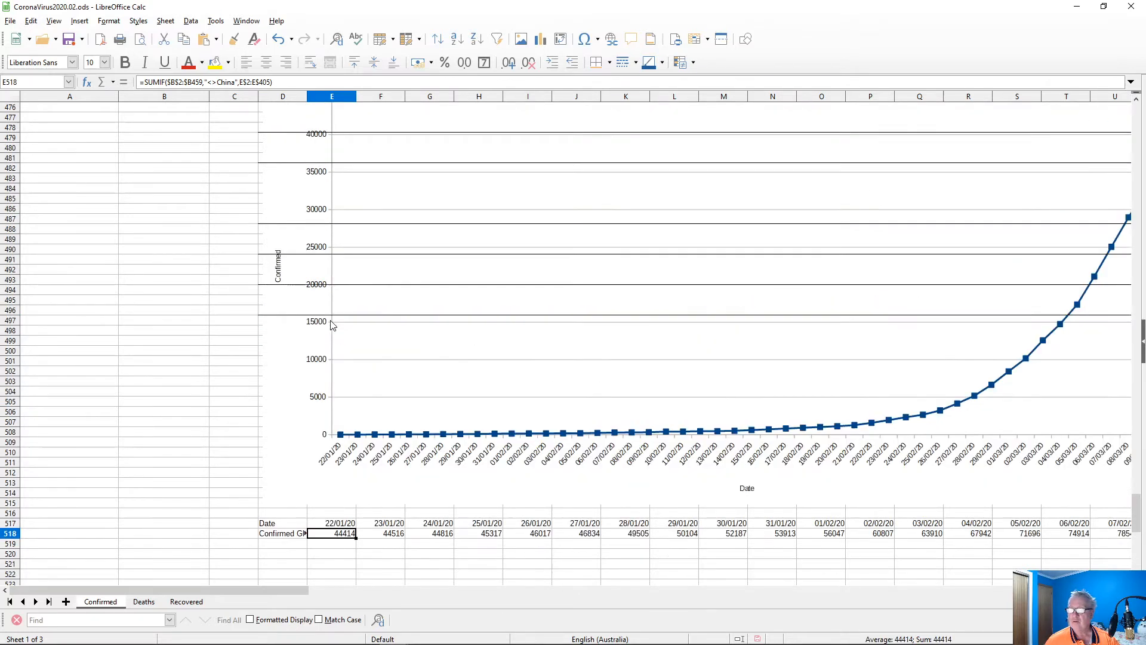
pyautogui.scroll(-13, 333, 324)
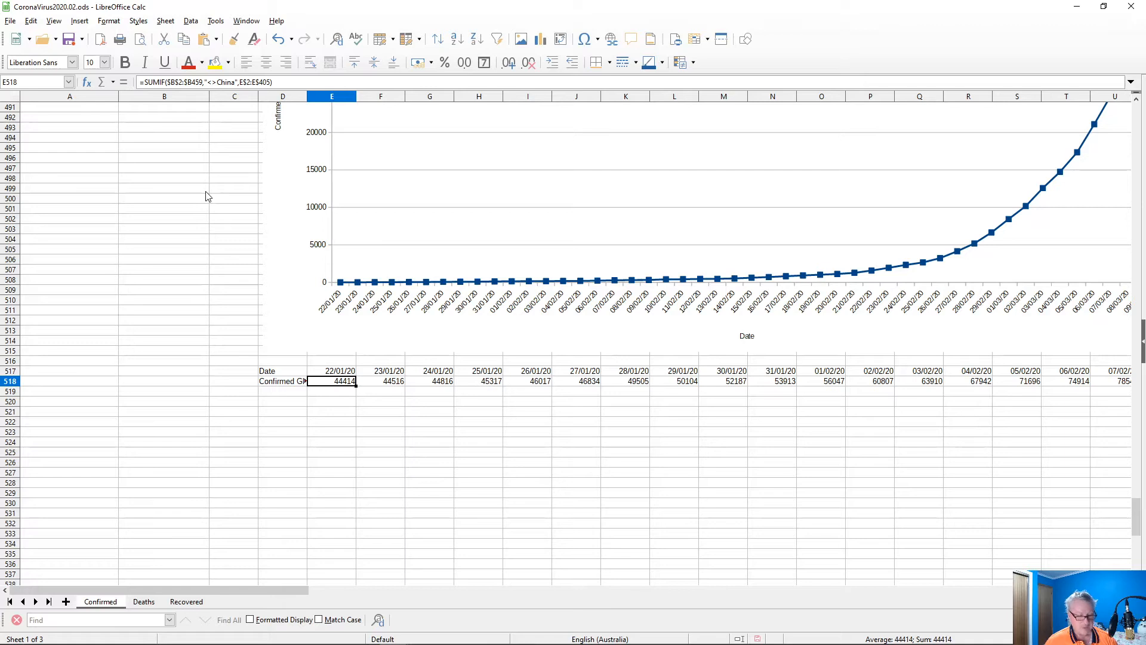
pyautogui.hotkey('ctrl', 'z')
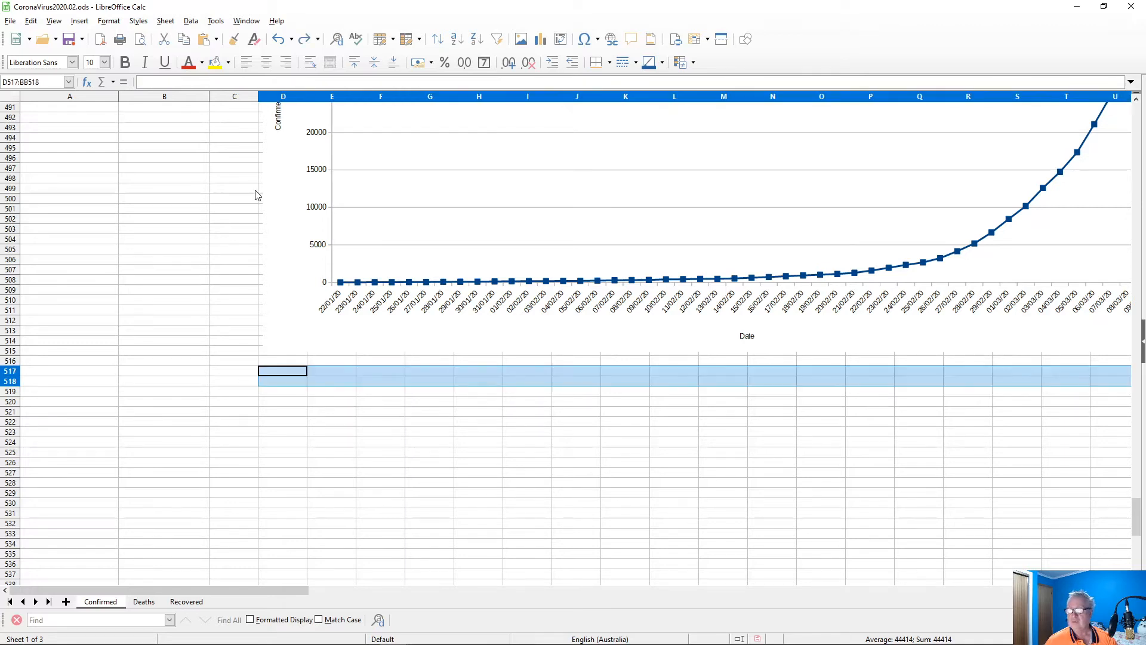
# - Lock the end row of the country range in E464's SUMIF formula so it reads $B$2:$B$405
pyautogui.scroll(8, 271, 197)
pyautogui.scroll(7, 272, 197)
pyautogui.click(345, 291)
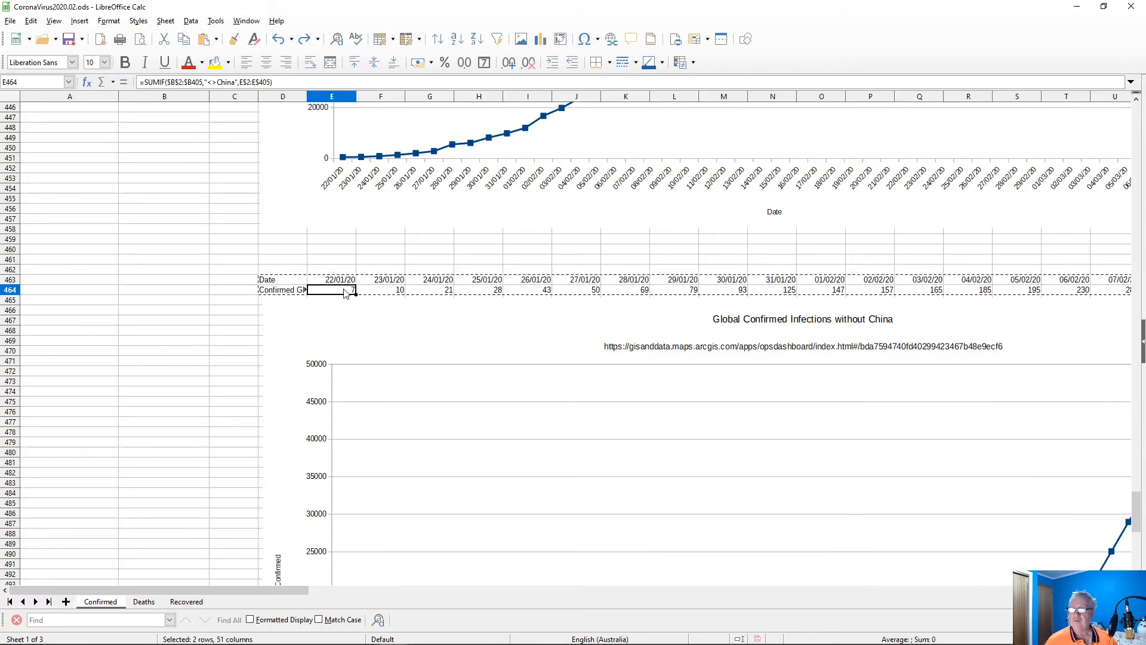
pyautogui.doubleClick(345, 293)
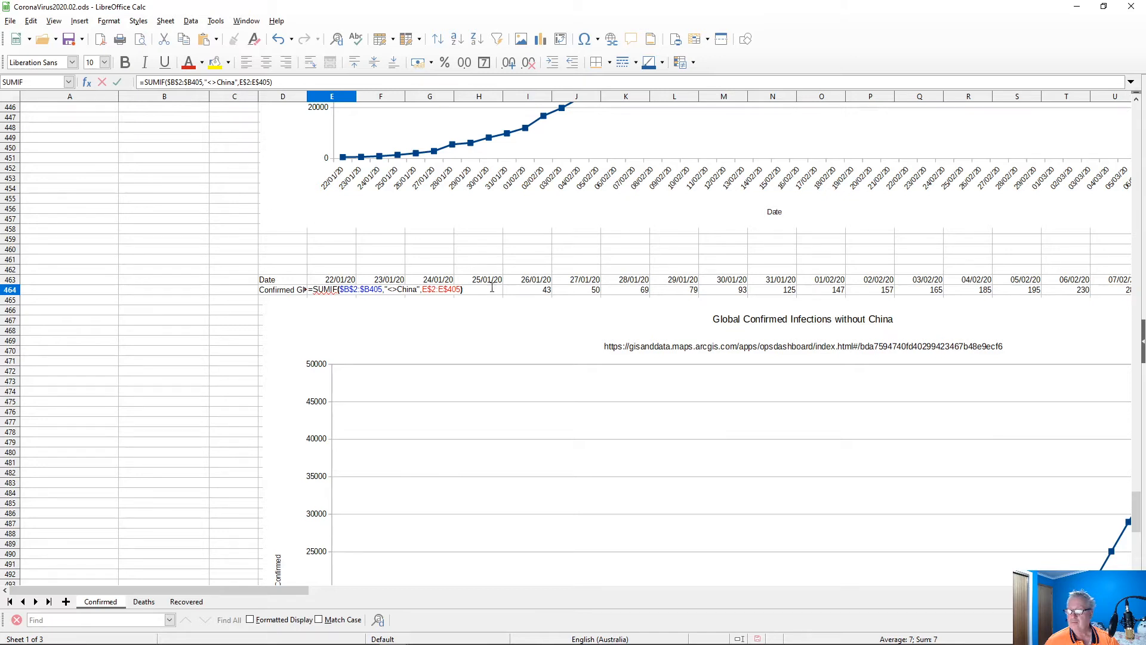
pyautogui.press('Escape')
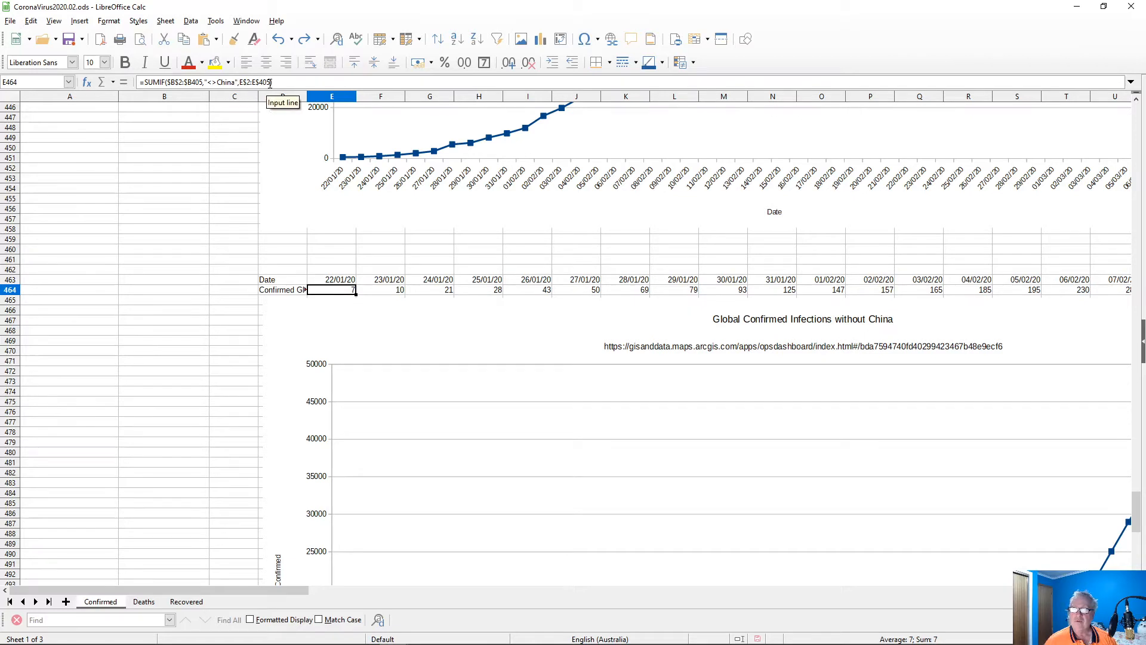
pyautogui.click(192, 82)
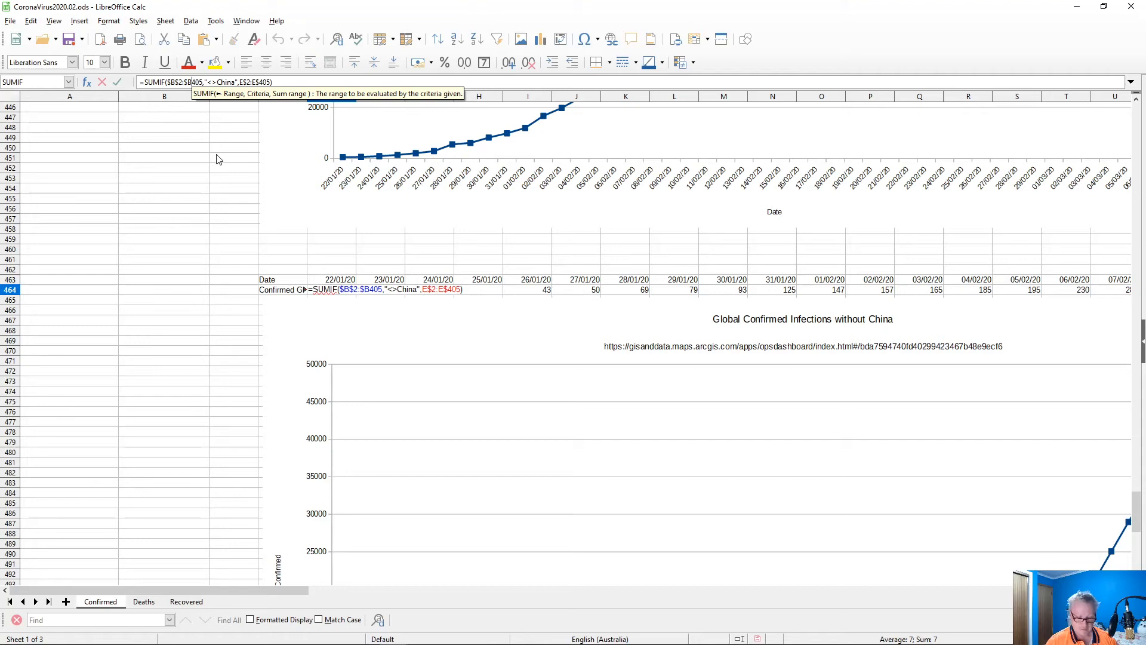
pyautogui.write('$')
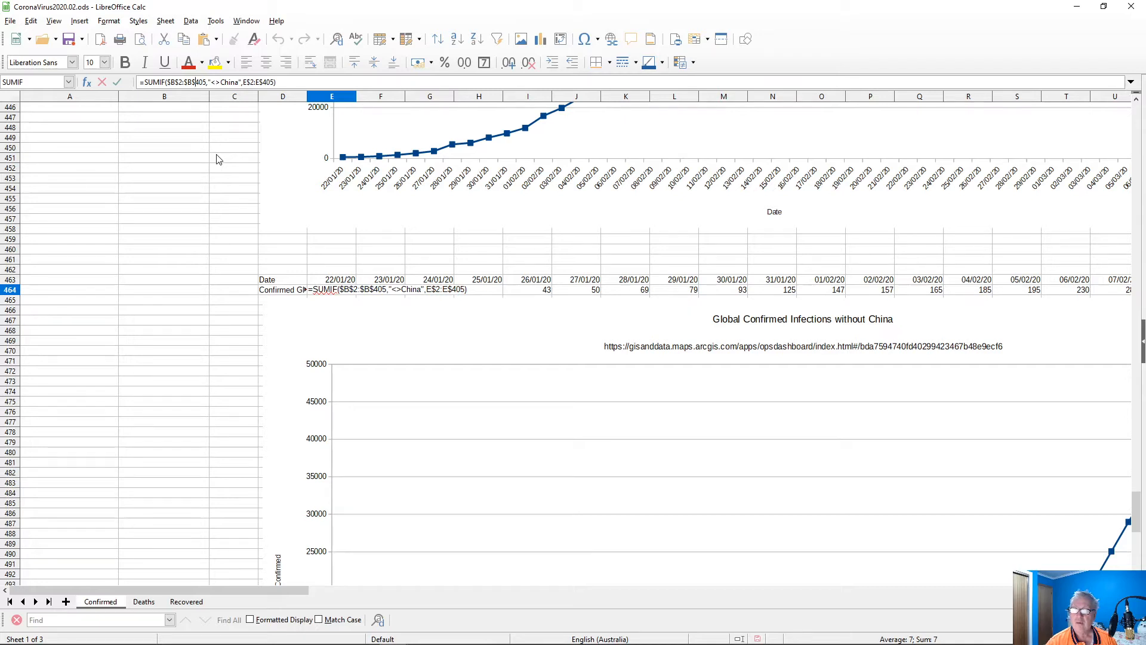
pyautogui.press('Return')
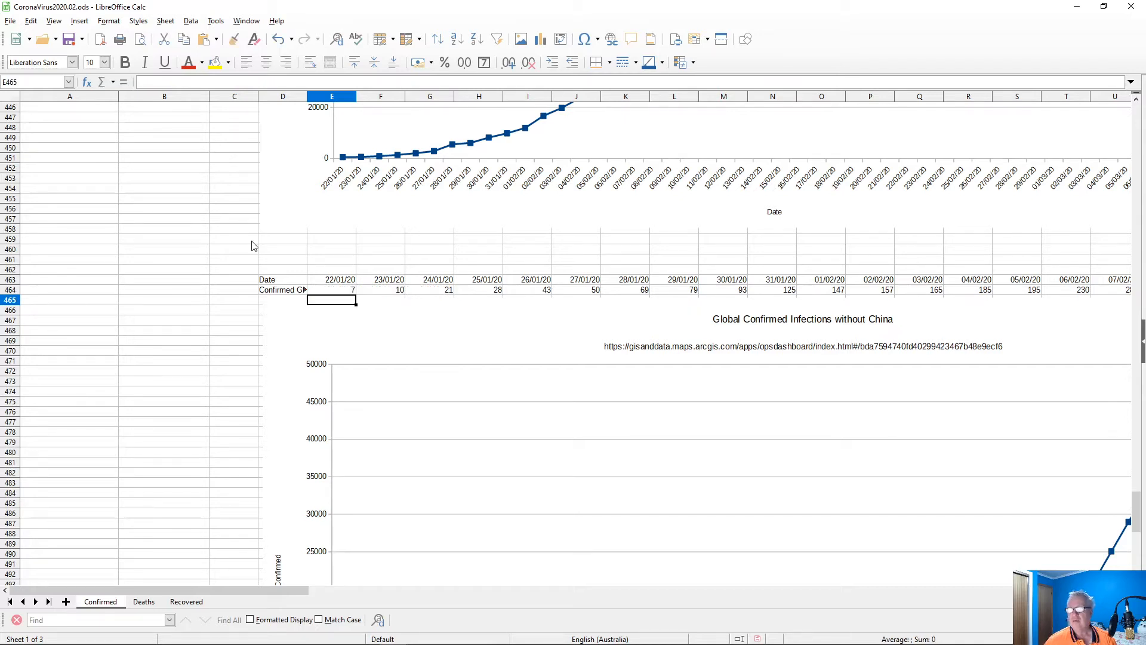
# - Copy the updated SUMIF formula in E464
pyautogui.click(335, 294)
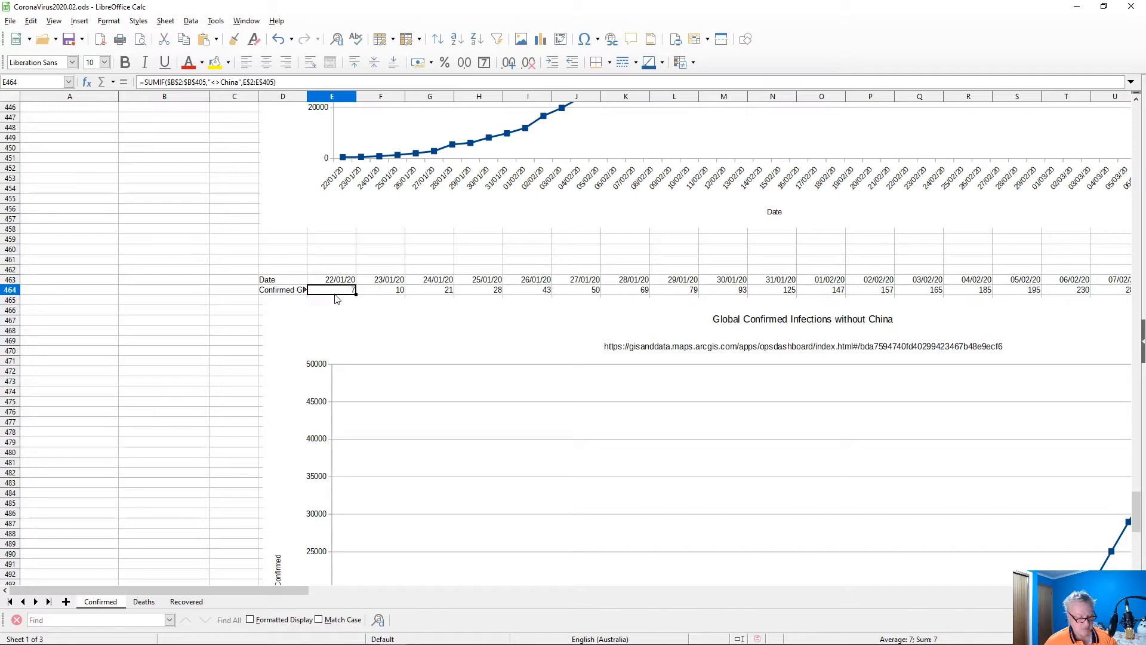
pyautogui.press('Right')
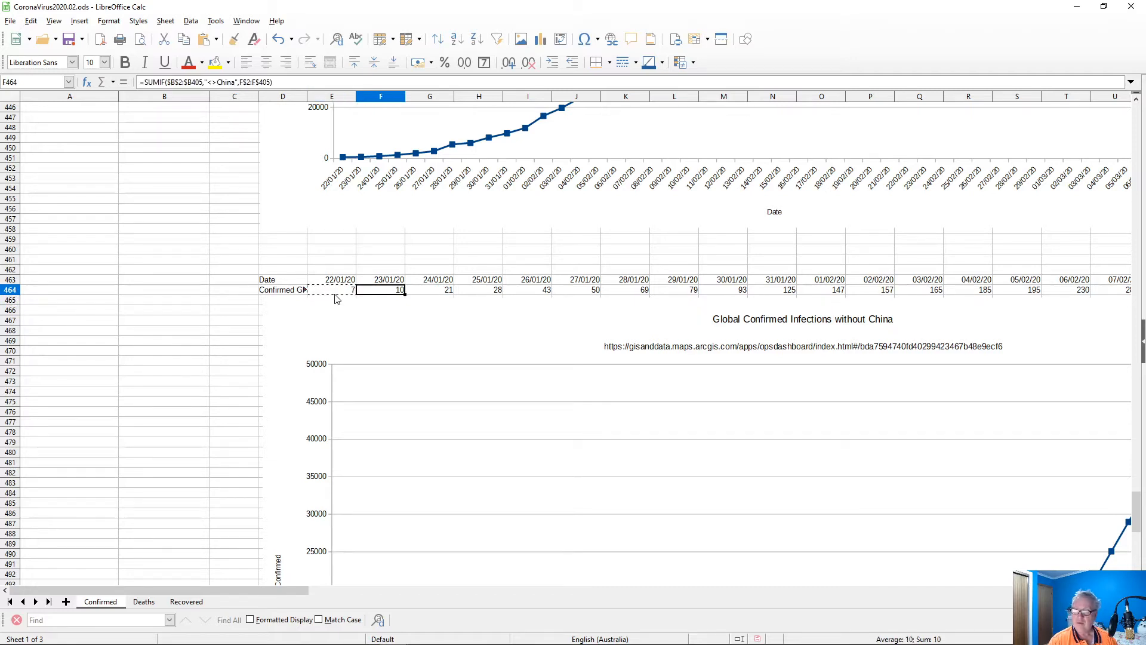
pyautogui.hotkey('ctrl', 'shift', 'End')
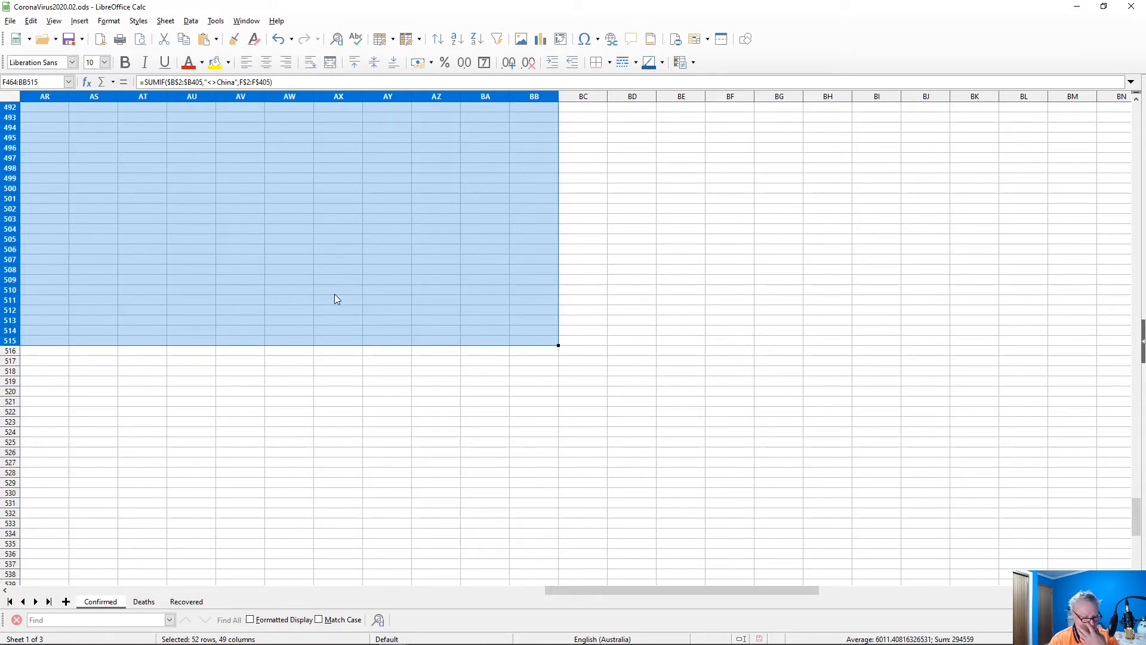
pyautogui.press('Home')
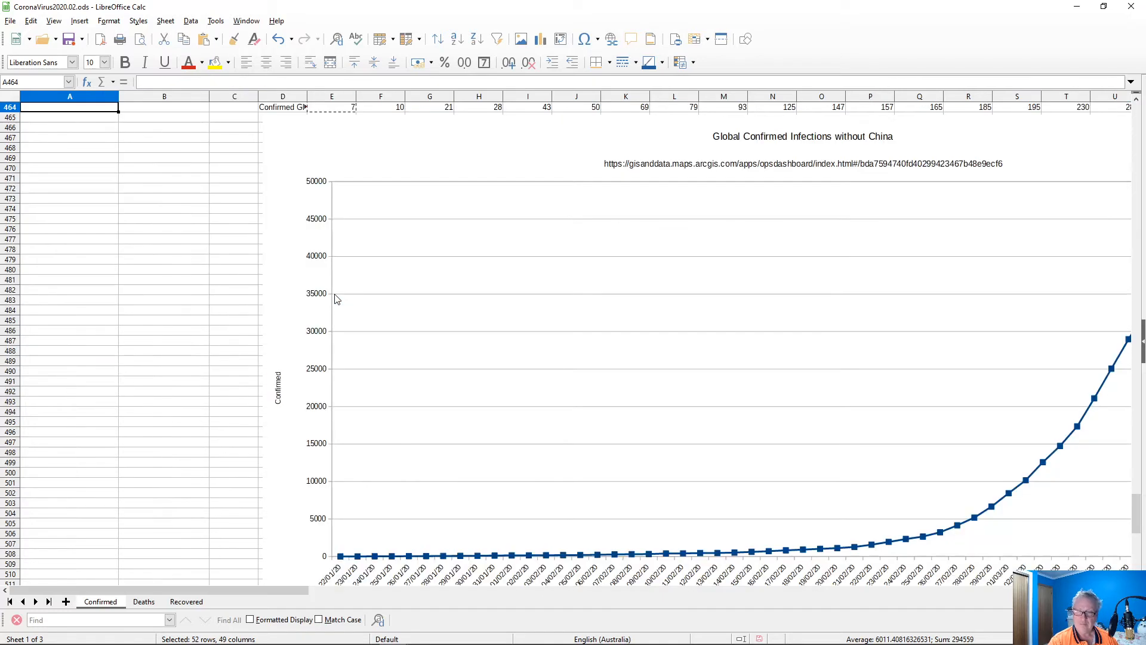
pyautogui.press('Up')
pyautogui.press('Up')
pyautogui.press('Up')
pyautogui.press('Up')
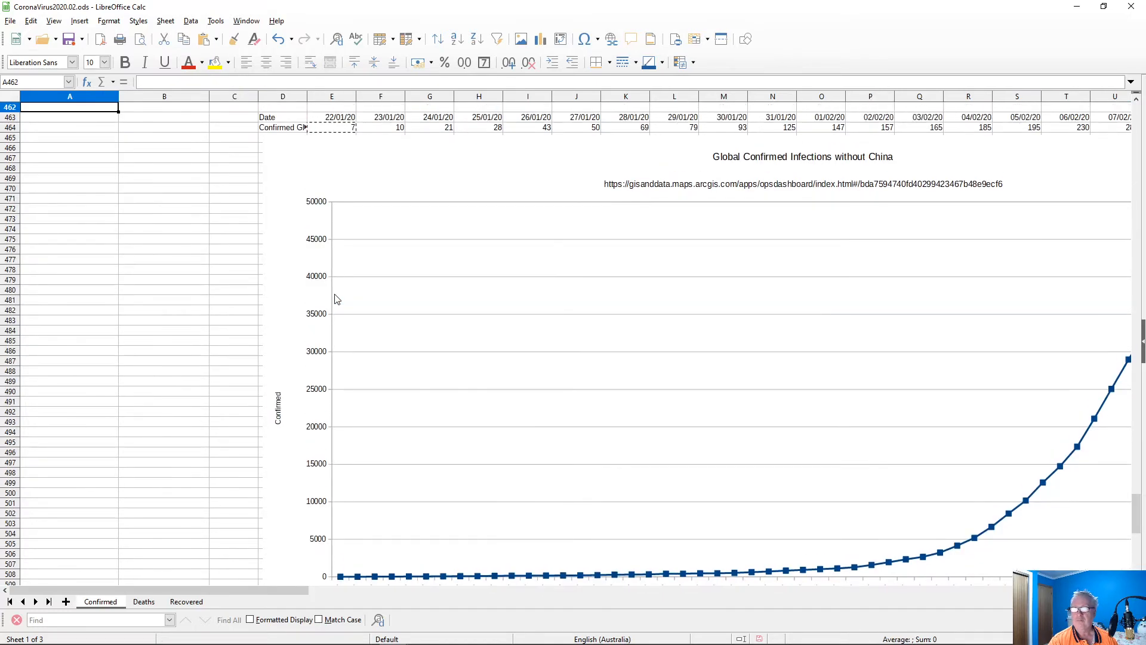
pyautogui.press('Down')
pyautogui.press('Up')
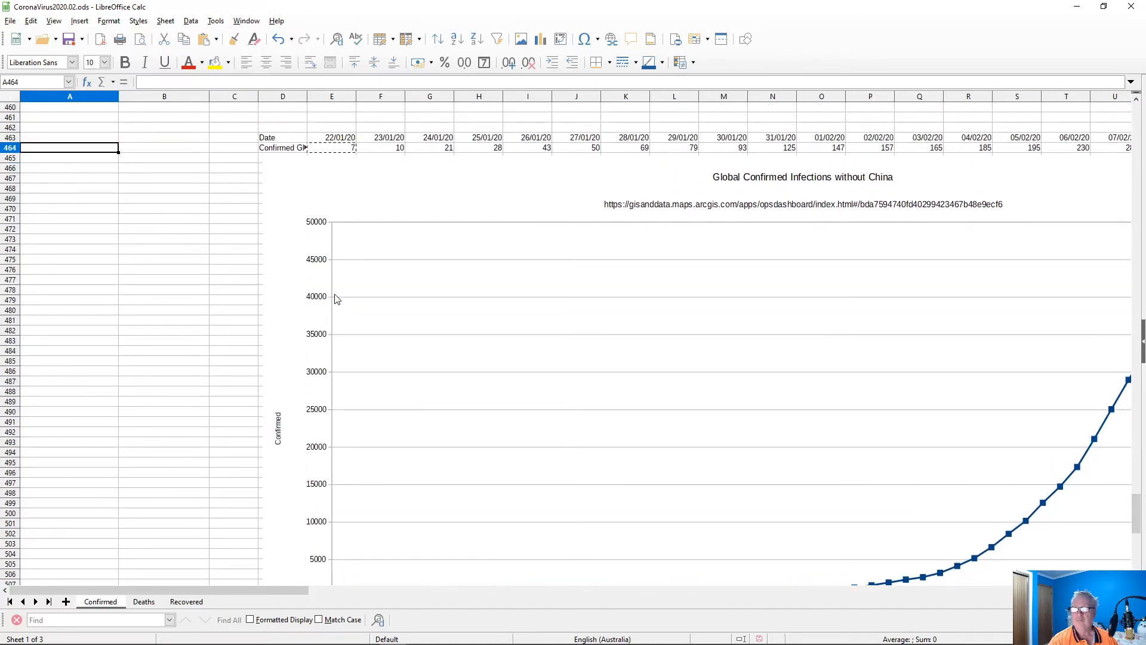
# - Paste the E464 formula across the rest of the without-China row, F464:BB464, overwriting the existing formulas
pyautogui.press('Right')
pyautogui.press('Right')
pyautogui.press('Right')
pyautogui.press('Right')
pyautogui.press('Right')
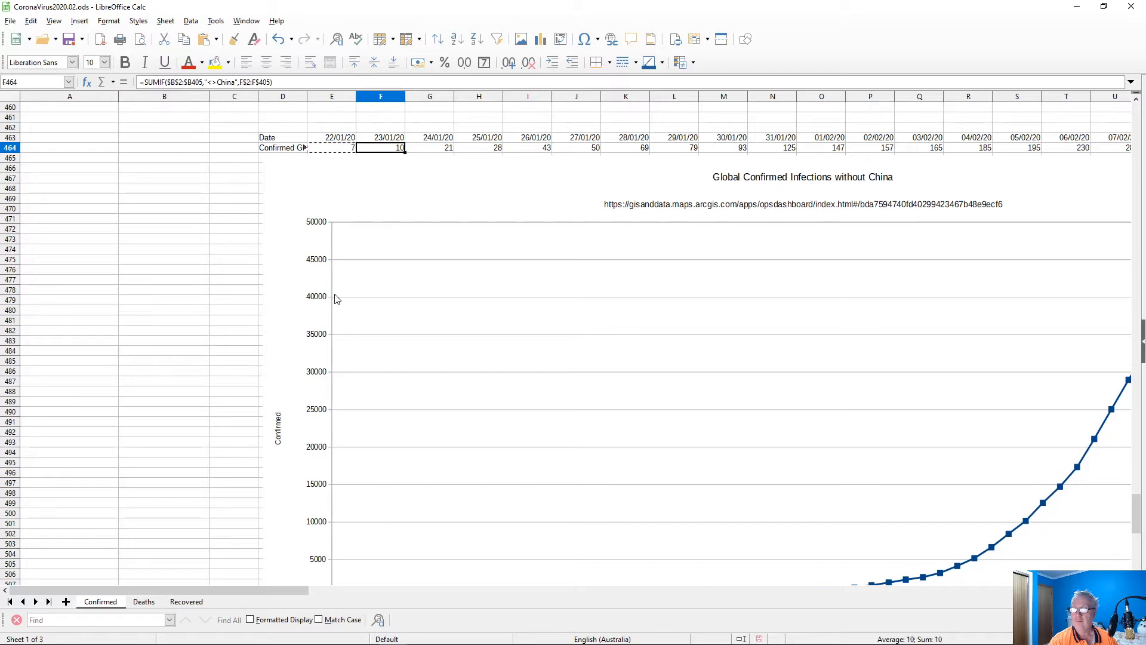
pyautogui.hotkey('ctrl', 'shift', 'Right')
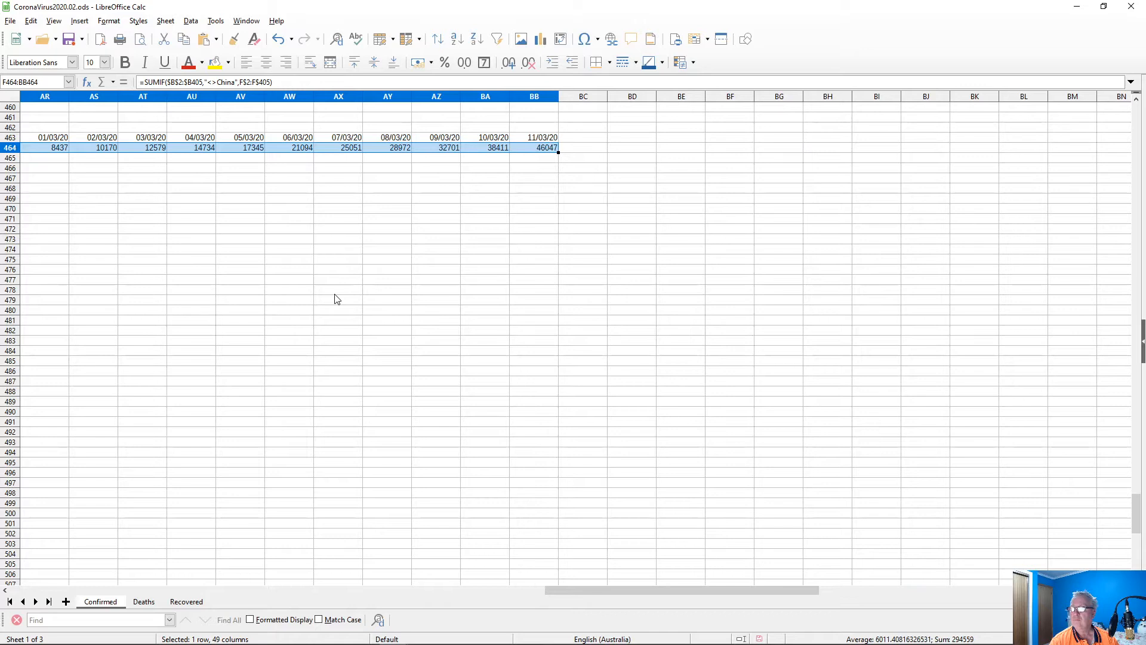
pyautogui.hotkey('ctrl', 'v')
pyautogui.press('Return')
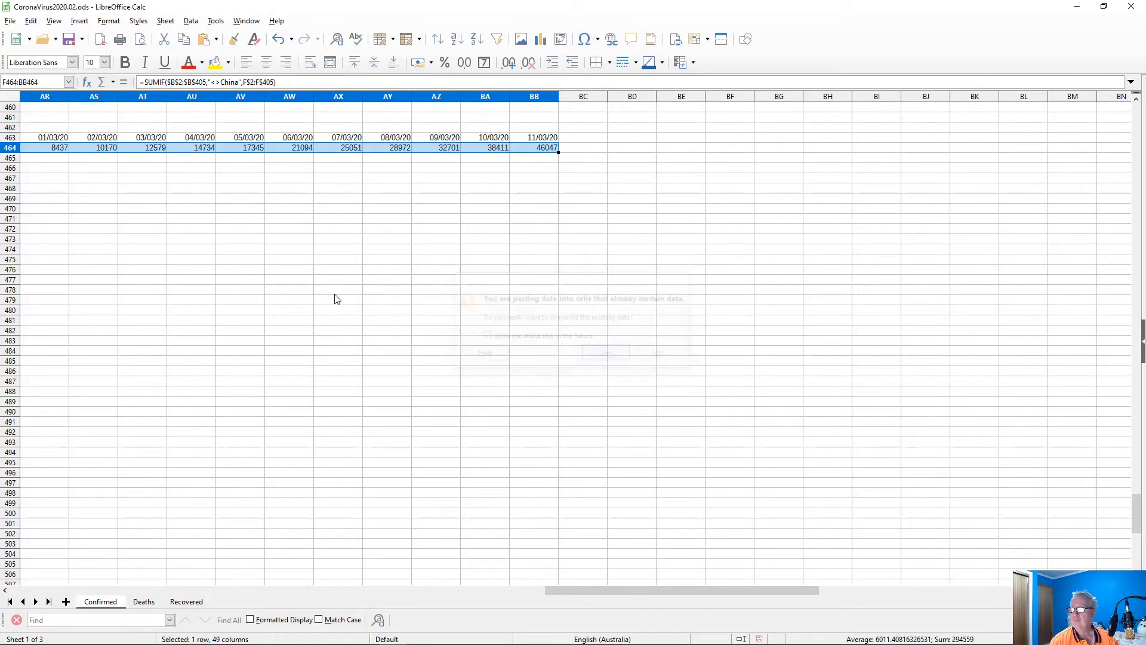
pyautogui.press('Home')
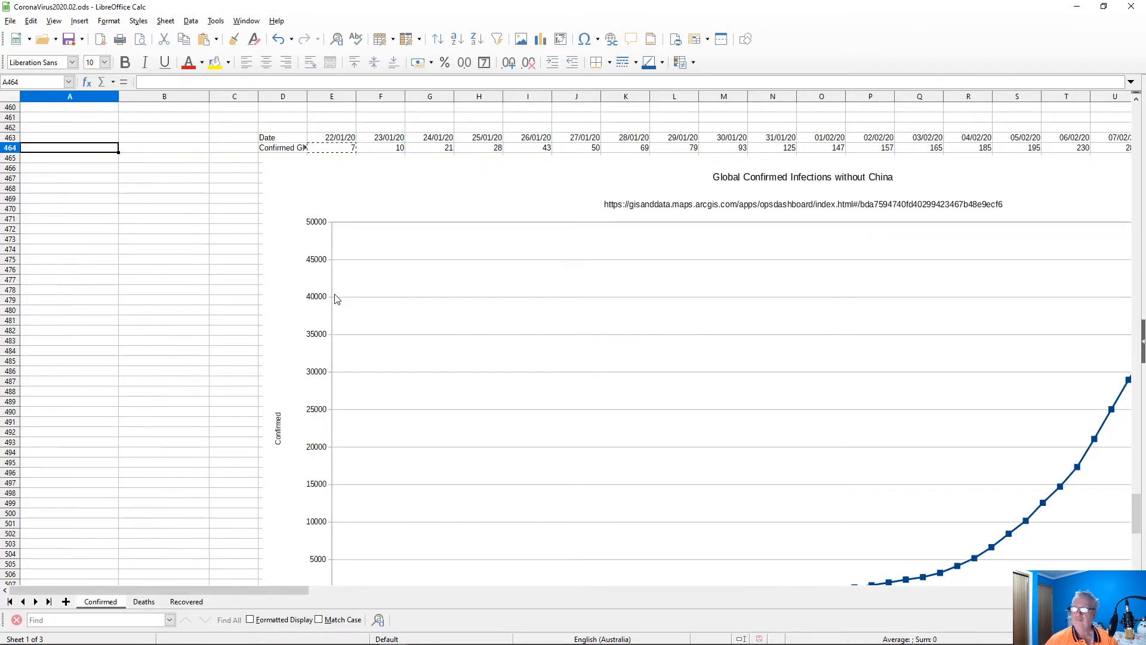
# - Copy the SUMIF formula from E464 to E518, below the second chart
pyautogui.click(336, 150)
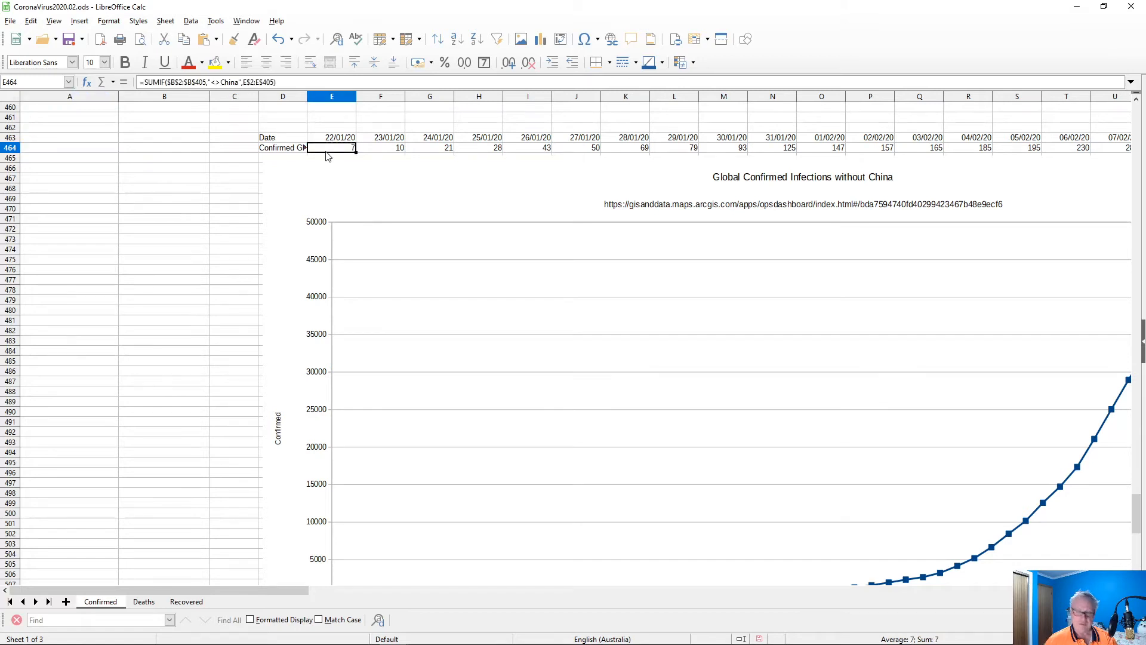
pyautogui.scroll(-12, 316, 276)
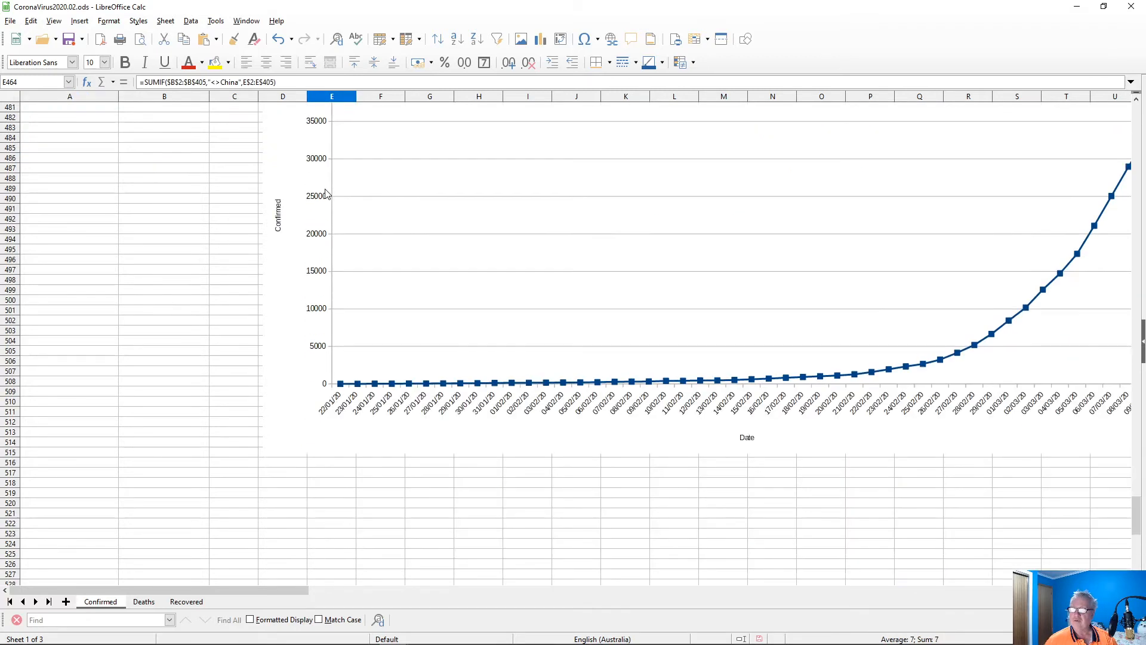
pyautogui.click(318, 332)
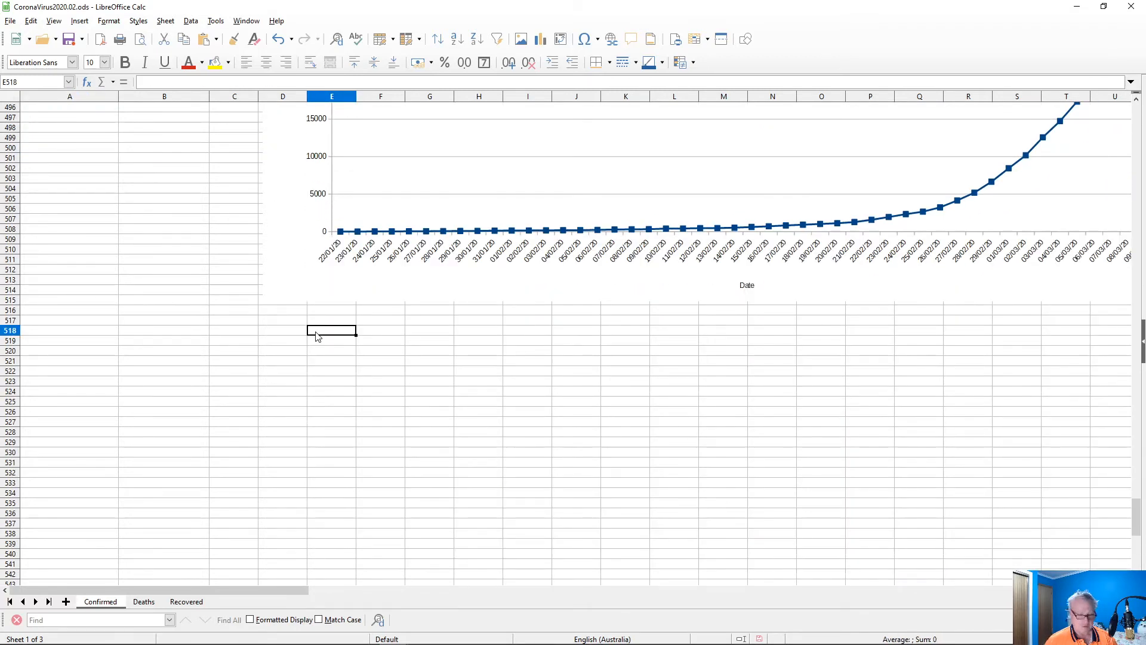
pyautogui.write('=SUMIF($B$2:$B$405,"<>China",E$2:E$405)')
# - Copy the date and without-China rows D463:BB464 to D518 below the second chart, overwriting the existing cell content
pyautogui.scroll(14, 352, 317)
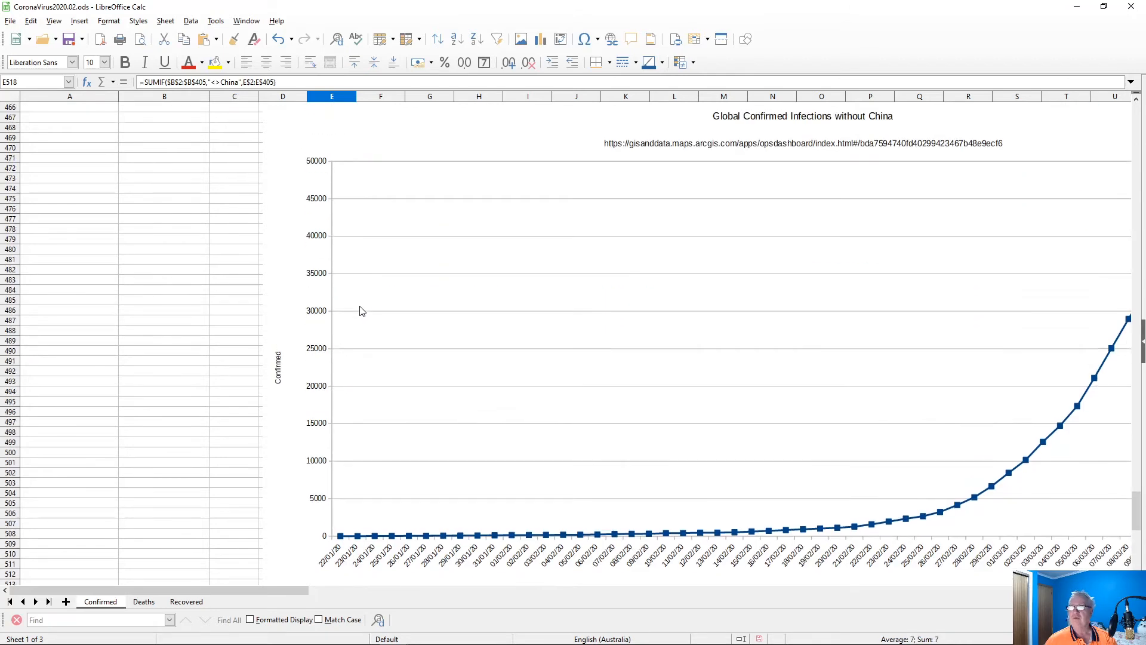
pyautogui.moveTo(267, 200); pyautogui.dragTo(269, 214)
pyautogui.hotkey('ctrl', 'shift', 'Right')
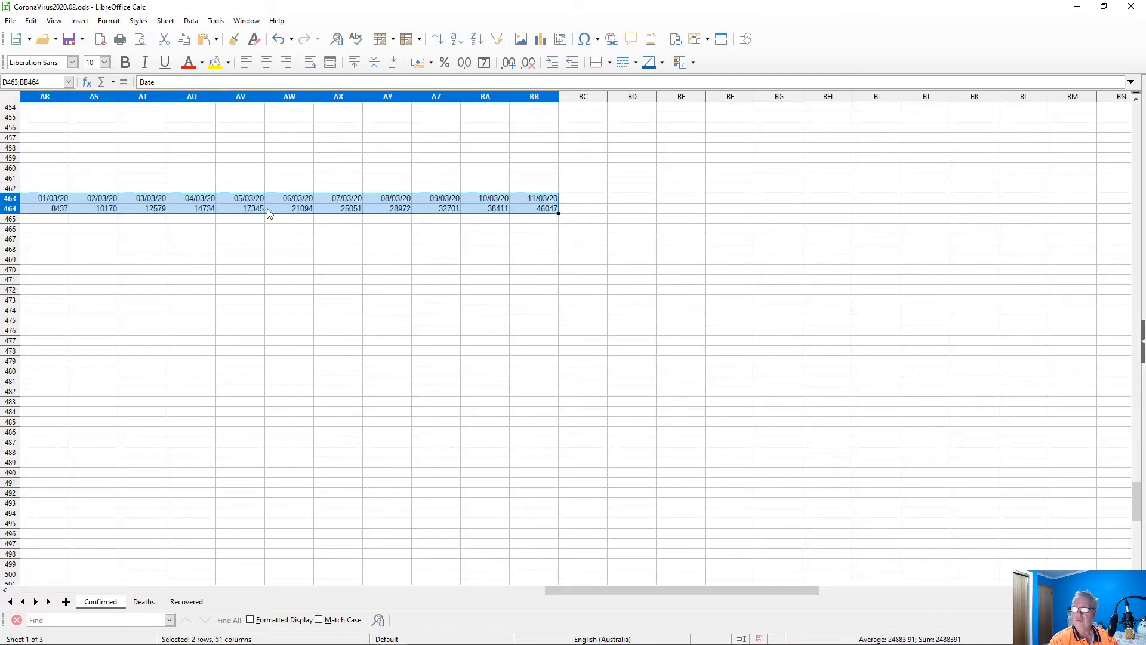
pyautogui.hotkey('ctrl', 'c')
pyautogui.press('Home')
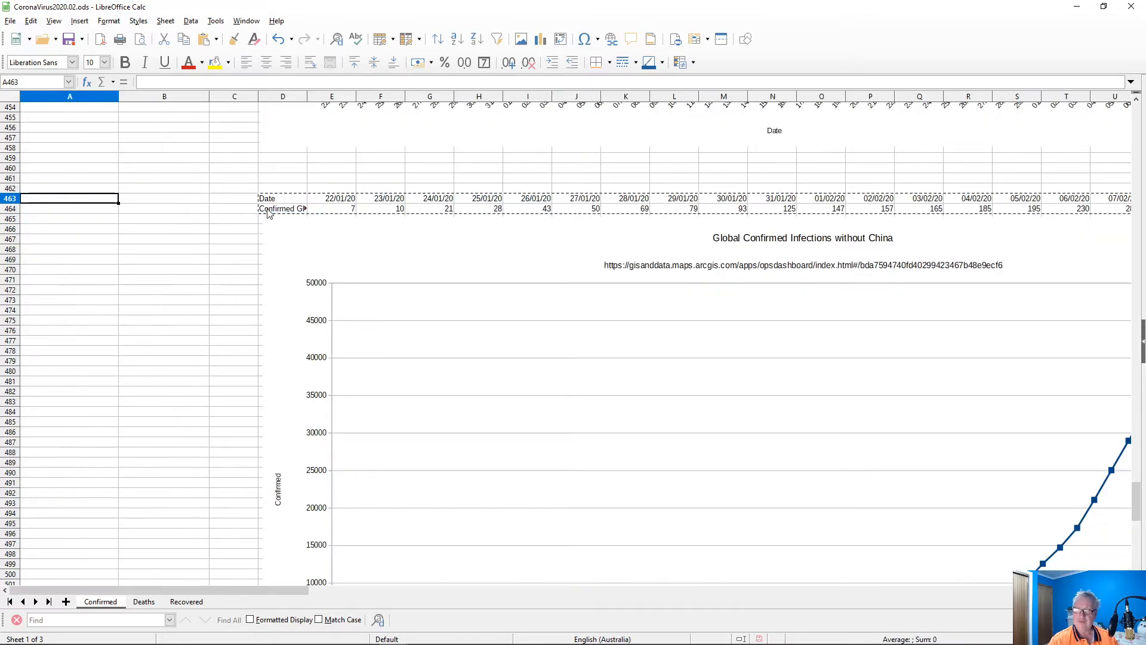
pyautogui.press('pagedown')
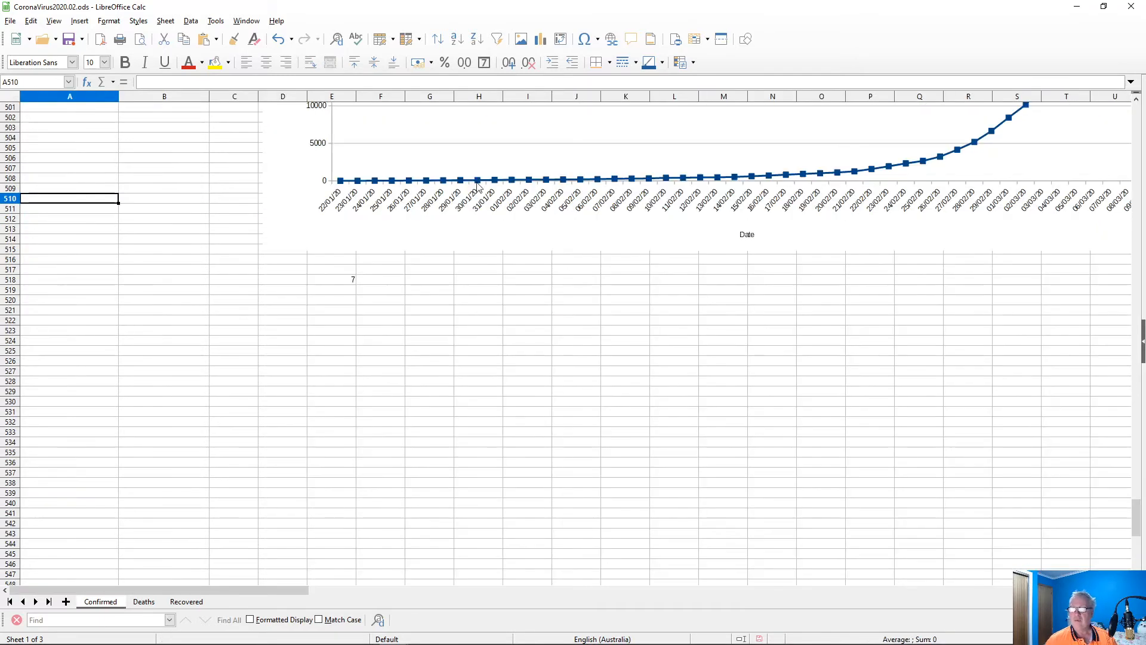
pyautogui.moveTo(281, 284); pyautogui.dragTo(289, 296)
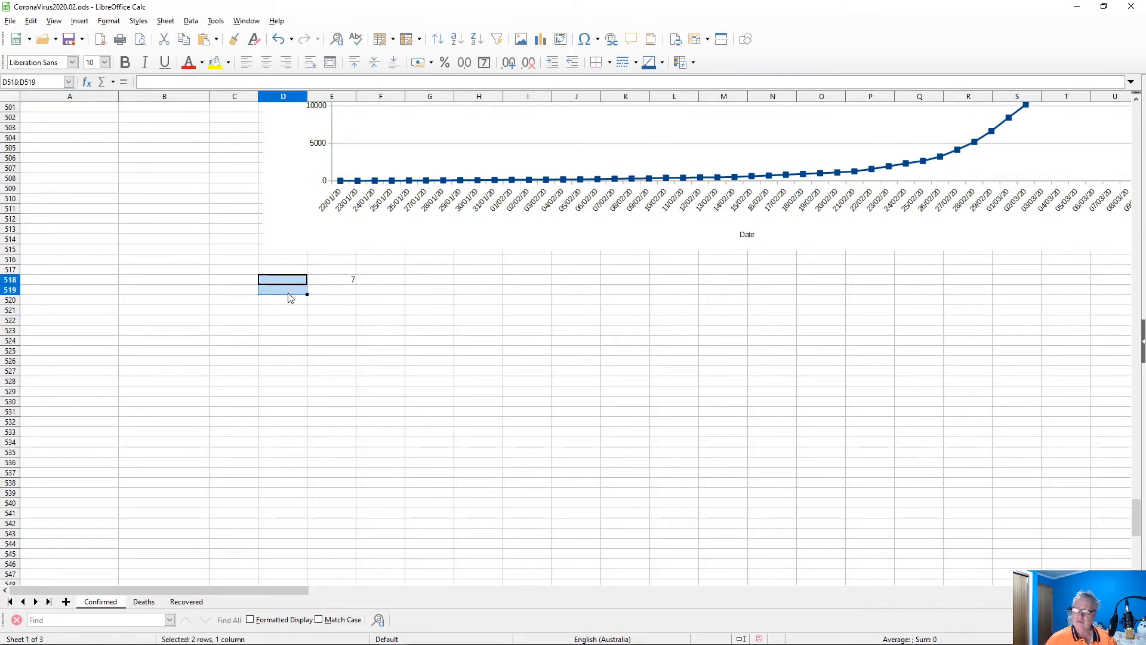
pyautogui.hotkey('ctrl', 'c')
pyautogui.click(285, 281)
pyautogui.hotkey('ctrl', 'v')
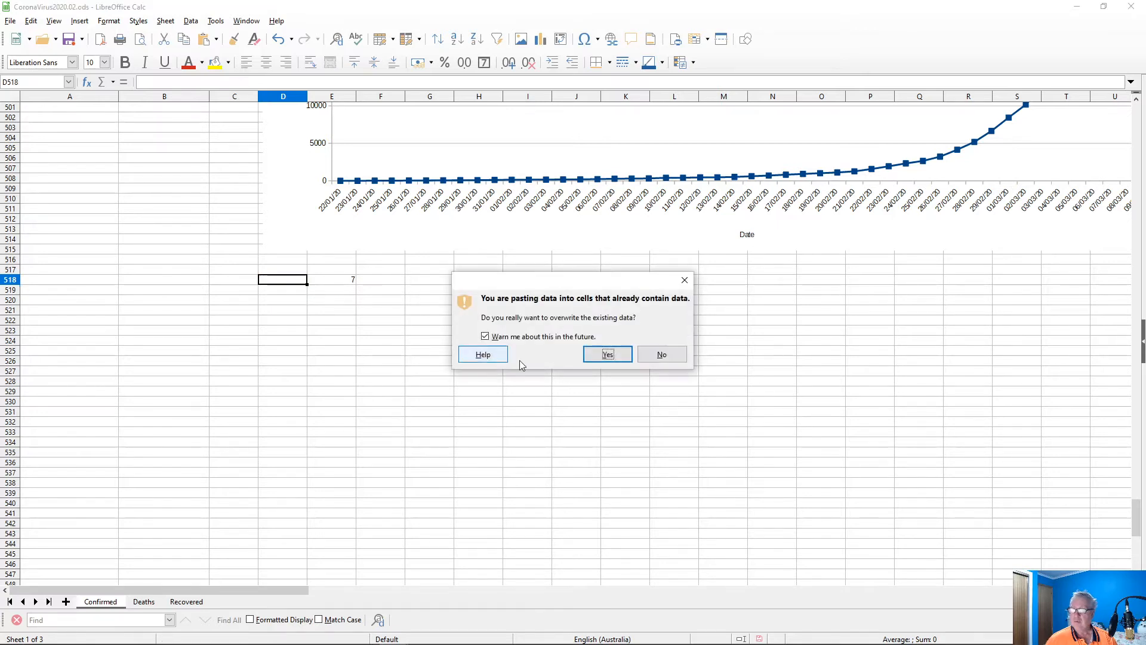
pyautogui.click(593, 356)
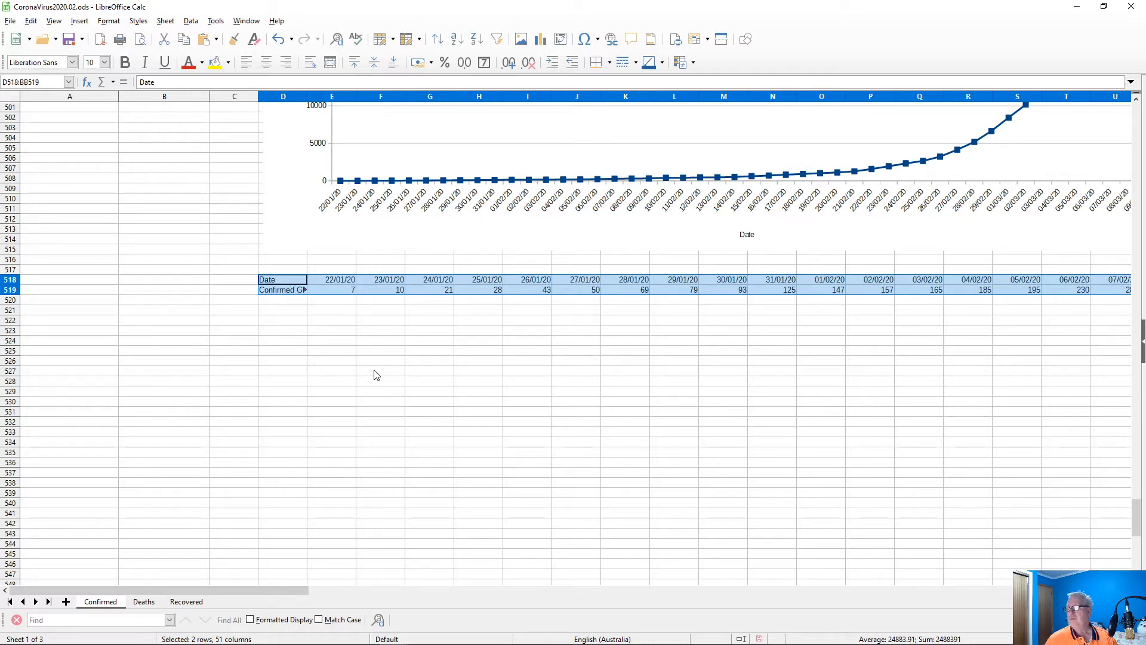
# - Change the country criterion in E519's SUMIF formula from not-China to "Korea"
pyautogui.click(329, 291)
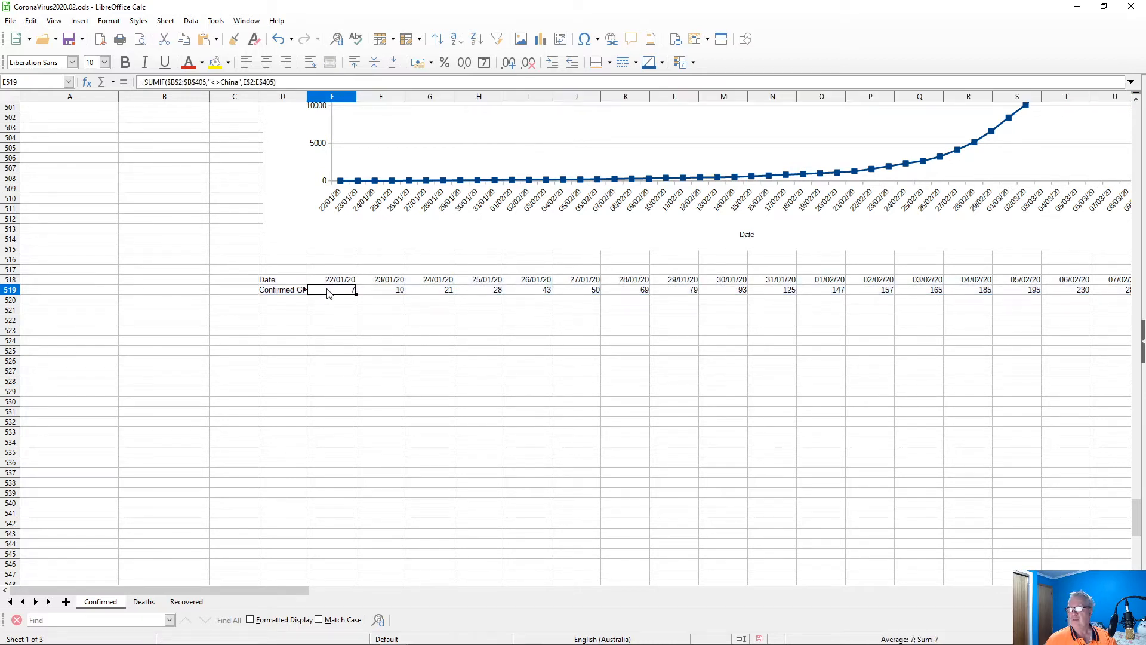
pyautogui.click(218, 82)
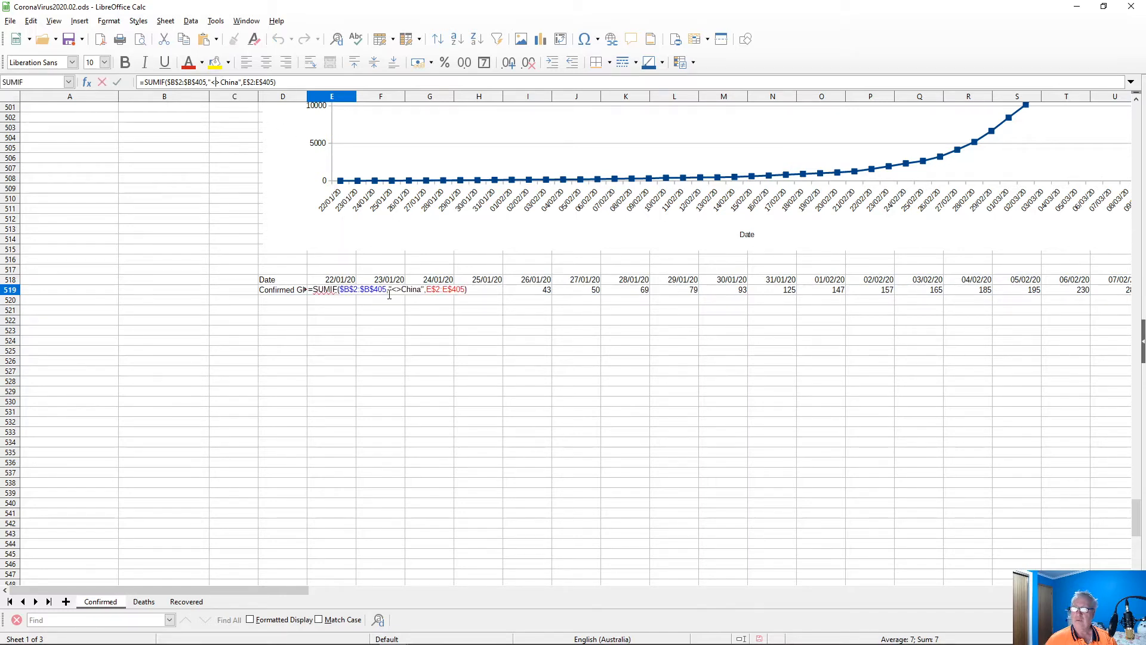
pyautogui.press('BackSpace')
pyautogui.press('BackSpace')
pyautogui.press('BackSpace')
pyautogui.press('BackSpace')
pyautogui.press('Delete')
pyautogui.press('Delete')
pyautogui.press('Delete')
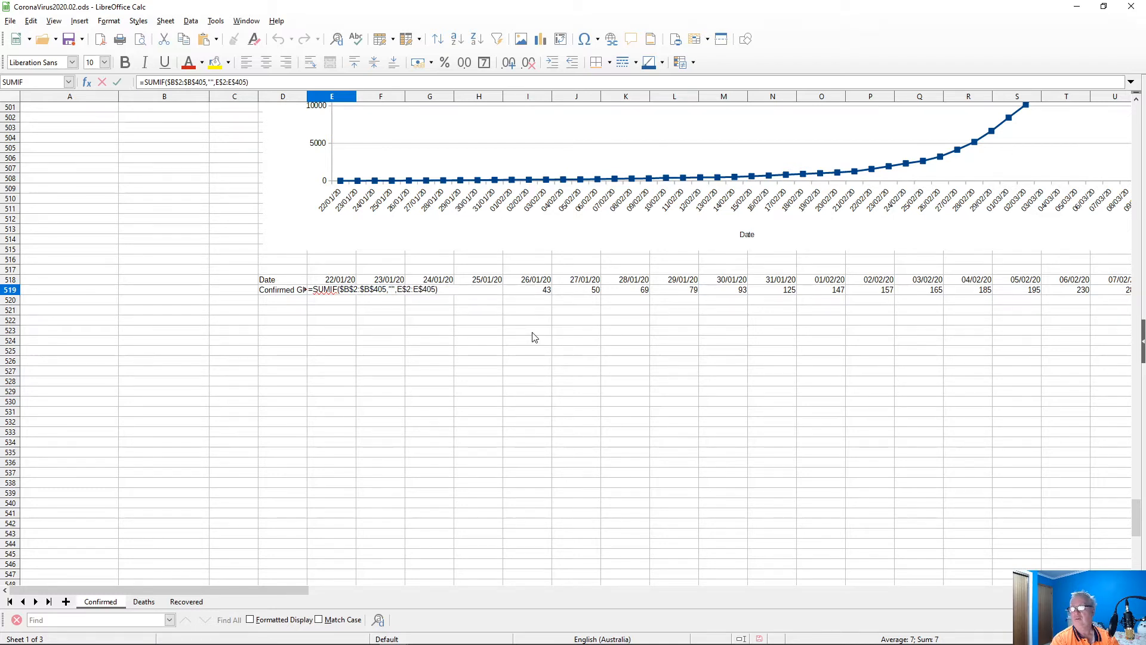
pyautogui.write('Korea')
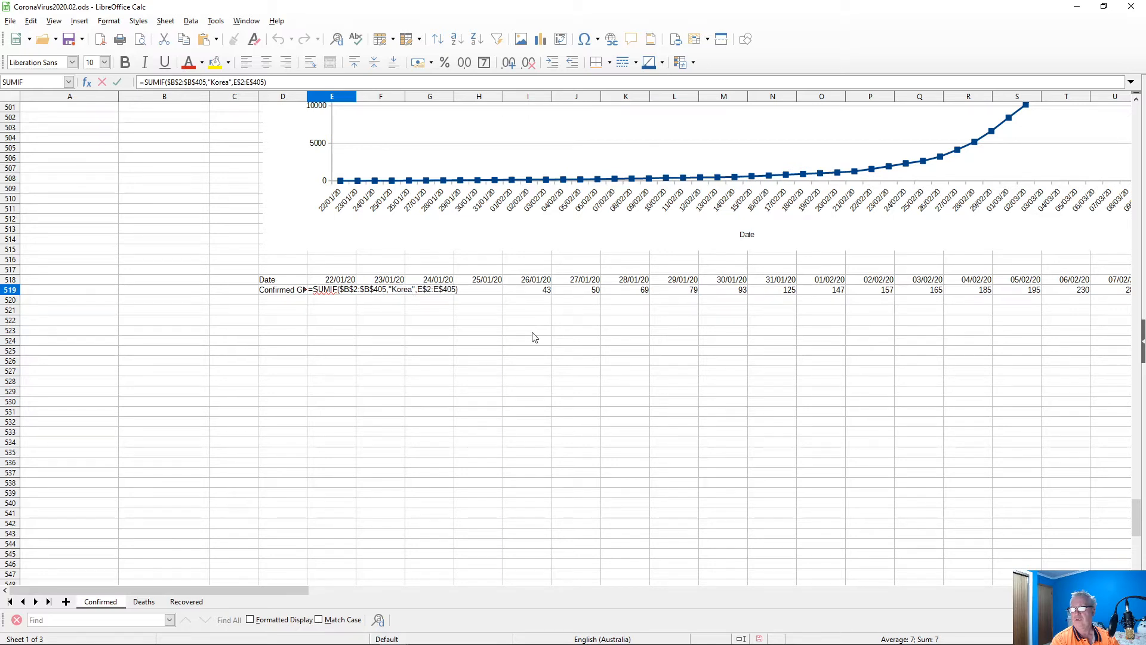
pyautogui.press('Return')
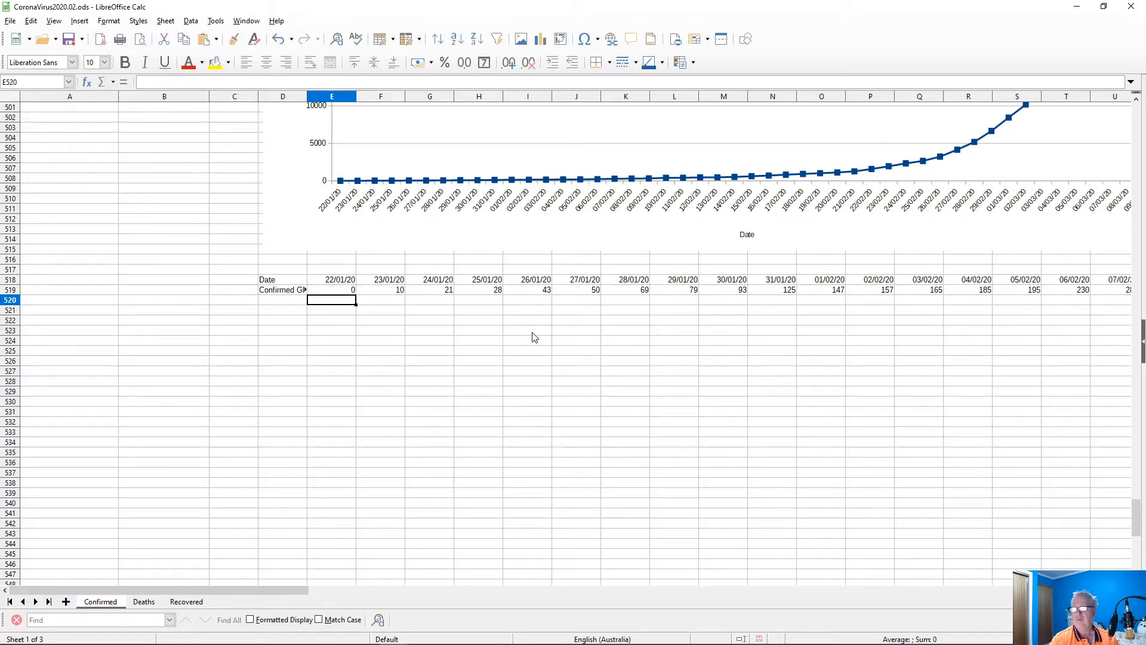
# - Look up how South Korea is spelled in the country column B of the source data
pyautogui.press('Up')
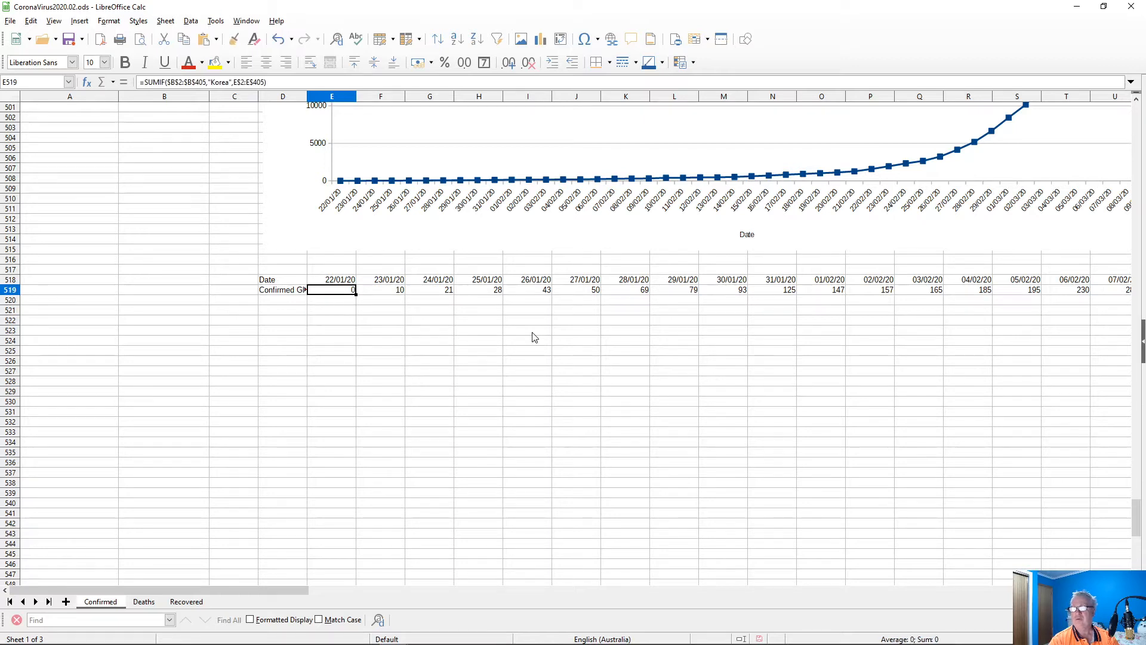
pyautogui.press('pageup')
pyautogui.press('pageup')
pyautogui.press('pageup')
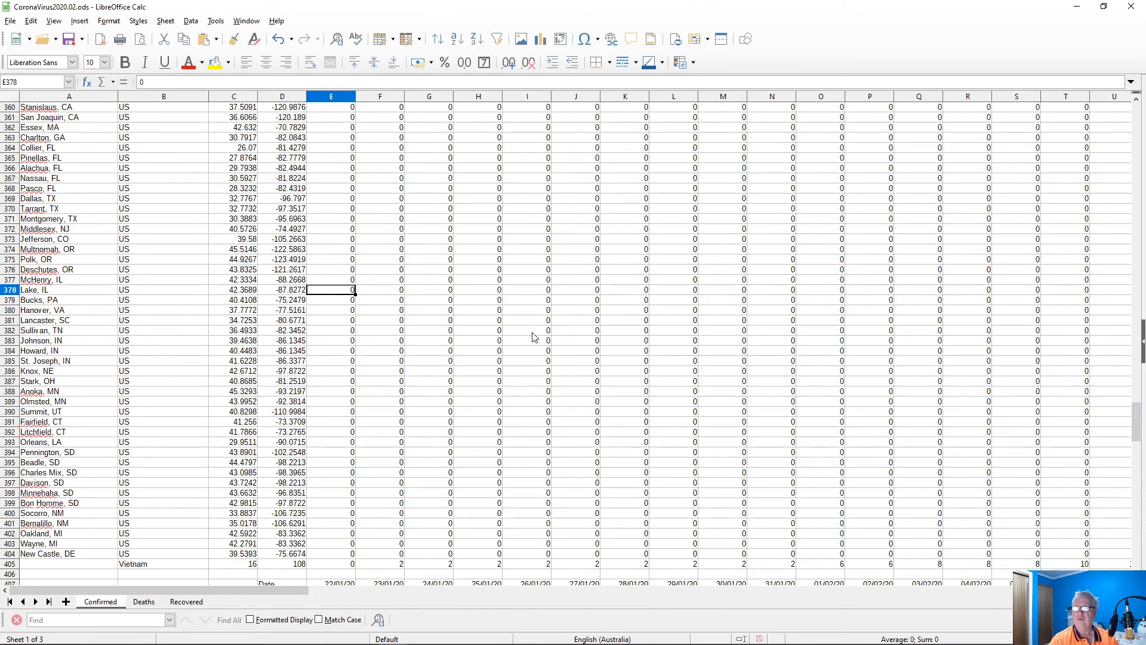
pyautogui.press('pageup')
pyautogui.press('pageup')
pyautogui.press('pageup')
pyautogui.press('pageup')
pyautogui.press('pageup')
pyautogui.press('pageup')
pyautogui.press('pageup')
pyautogui.press('pageup')
pyautogui.press('pageup')
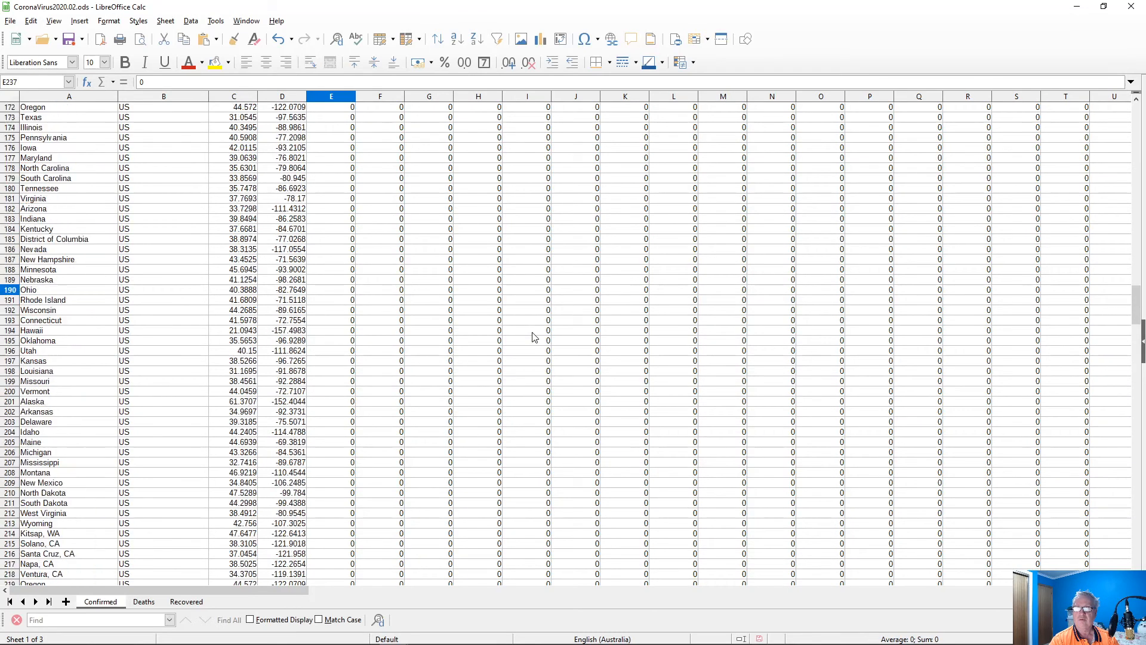
pyautogui.press('pagedown')
pyautogui.press('pagedown')
pyautogui.press('pagedown')
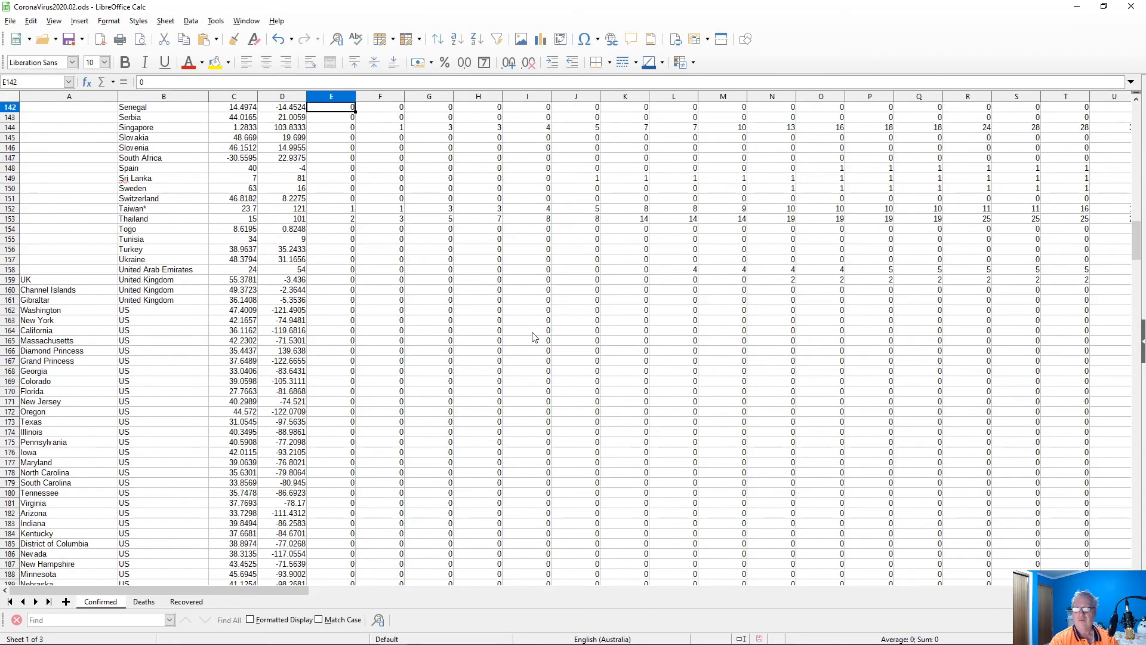
pyautogui.press('pageup')
pyautogui.press('pageup')
pyautogui.press('pagedown')
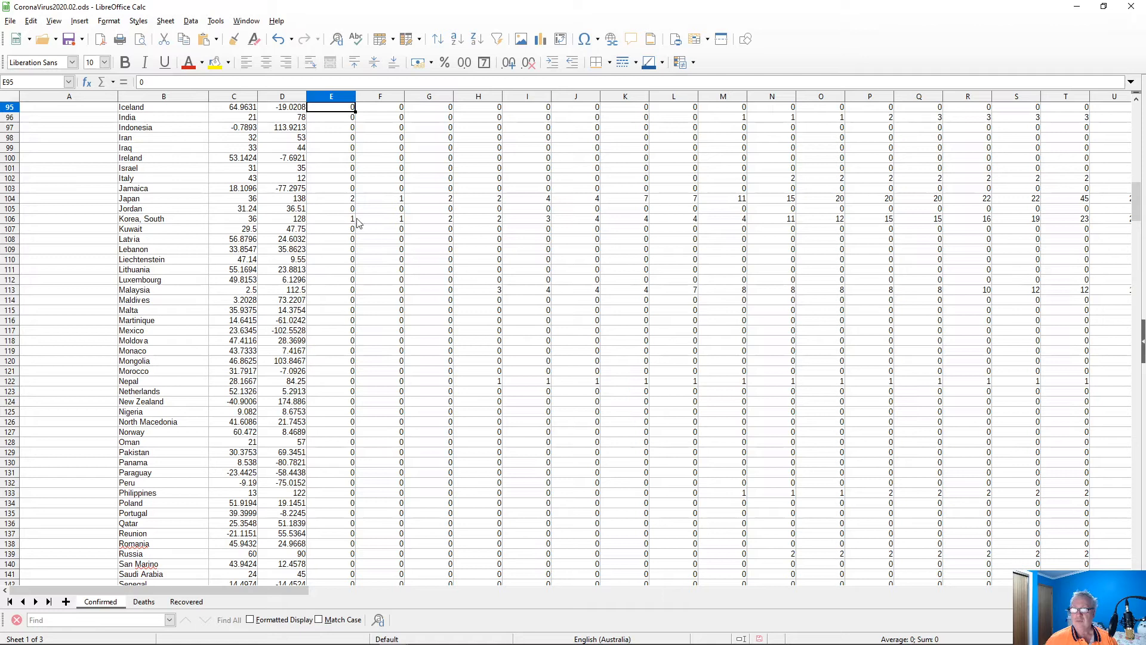
pyautogui.click(334, 222)
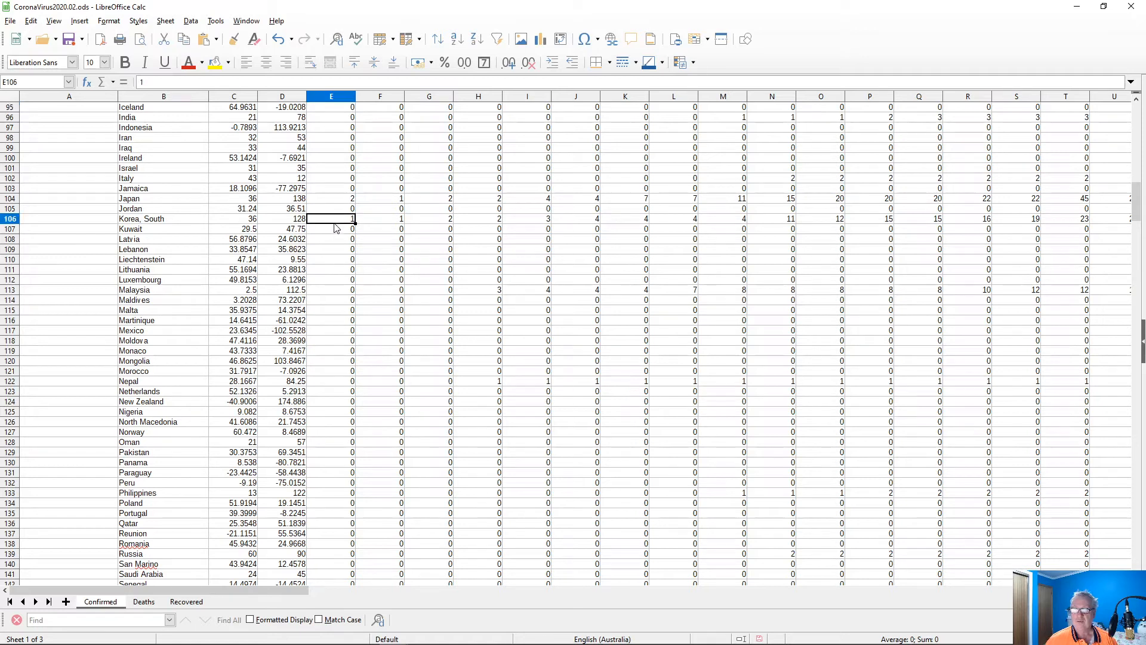
pyautogui.click(168, 220)
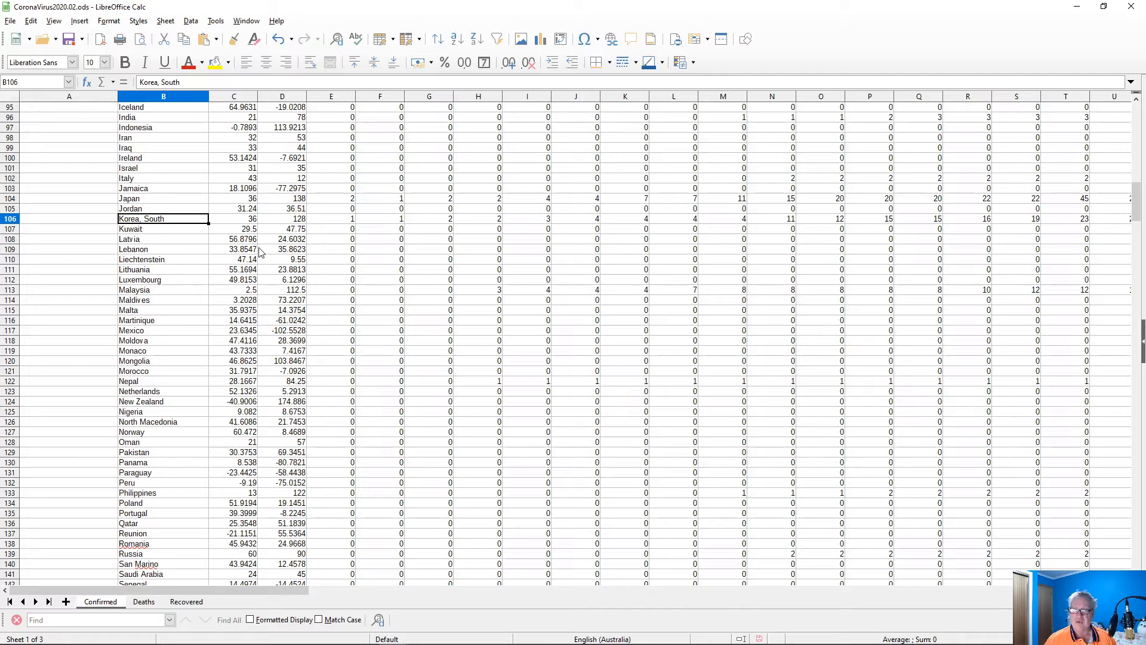
# - Change the country criterion in E519's SUMIF formula to "Korea, South"
pyautogui.scroll(-20, 294, 300)
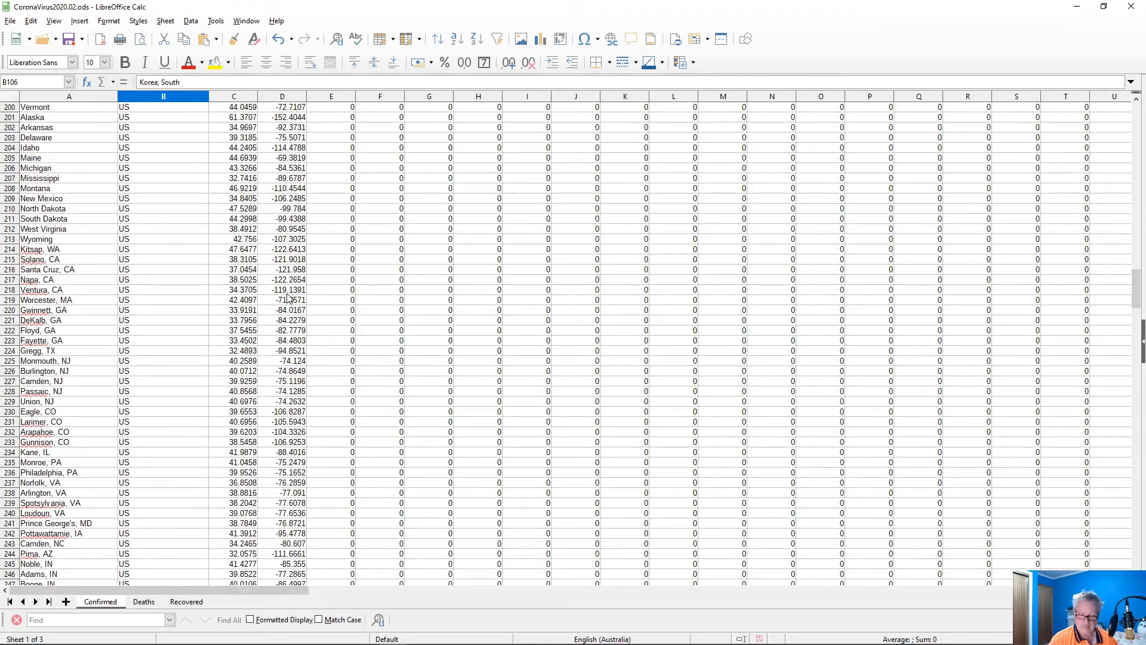
pyautogui.hotkey('ctrl', 'Down')
pyautogui.press('pagedown')
pyautogui.press('pagedown')
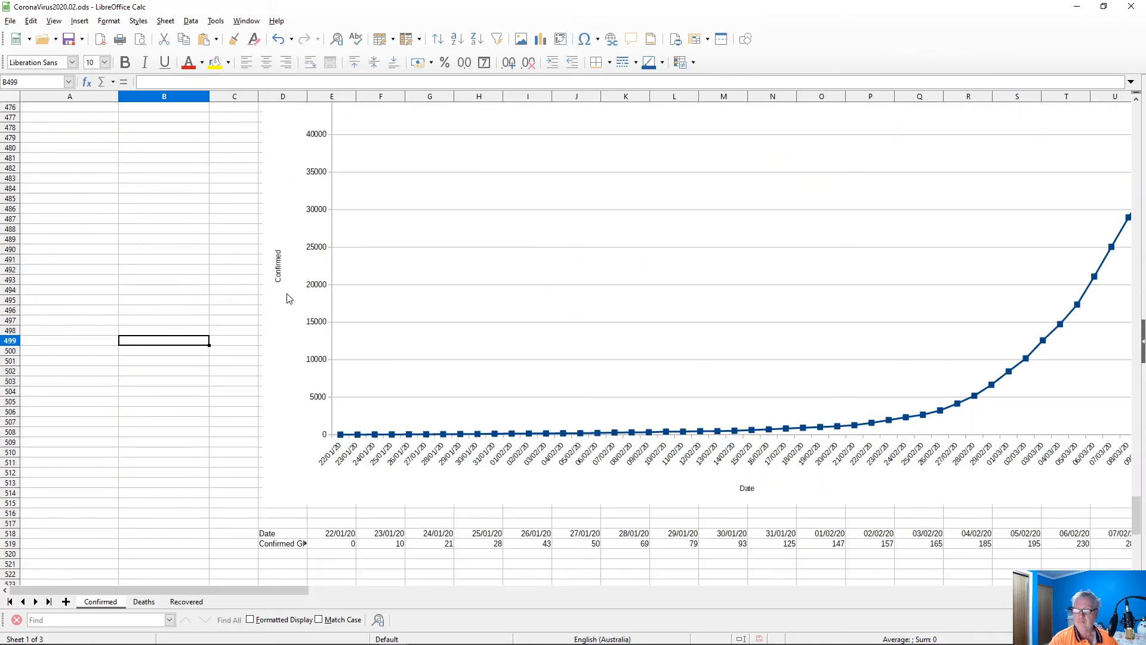
pyautogui.press('Down')
pyautogui.press('Down')
pyautogui.press('Down')
pyautogui.press('Down')
pyautogui.press('Down')
pyautogui.press('Down')
pyautogui.press('Down')
pyautogui.press('Down')
pyautogui.press('Down')
pyautogui.press('Down')
pyautogui.press('Down')
pyautogui.press('Down')
pyautogui.press('Down')
pyautogui.press('Down')
pyautogui.press('Down')
pyautogui.press('Down')
pyautogui.press('Down')
pyautogui.press('Down')
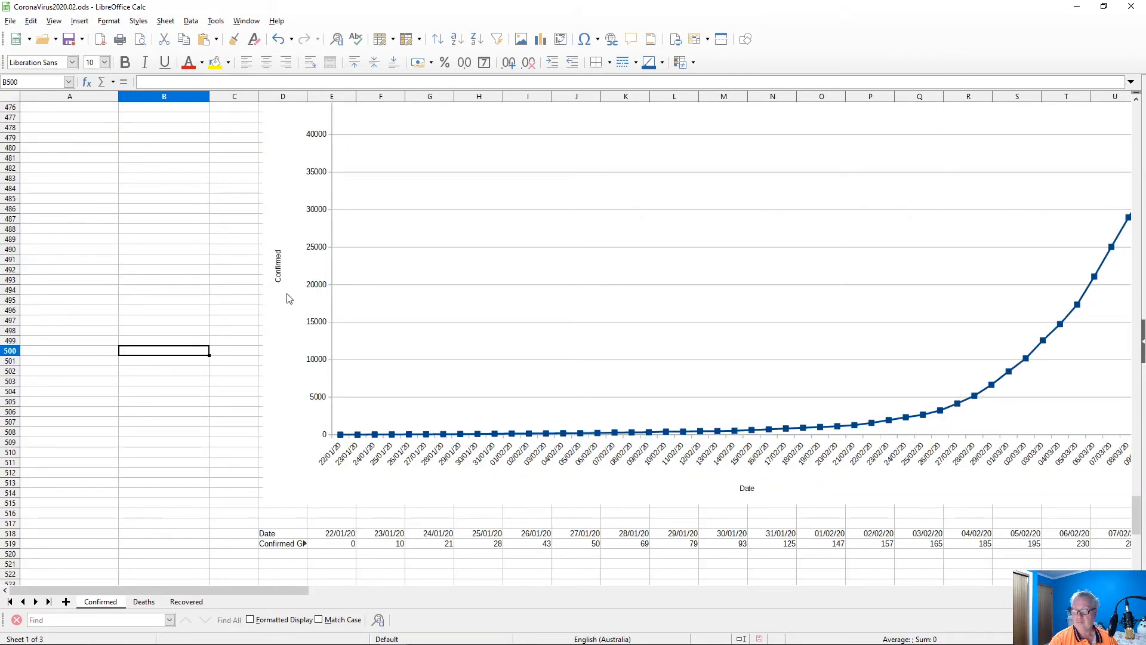
pyautogui.press('Down')
pyautogui.press('Down')
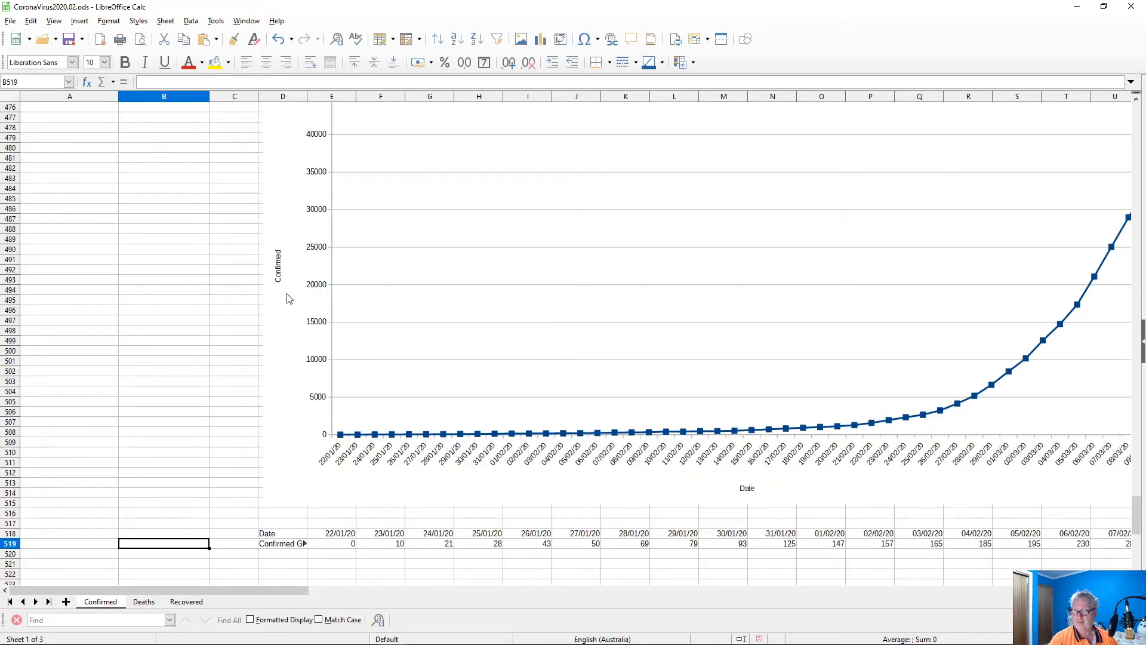
pyautogui.press('Right')
pyautogui.press('Right')
pyautogui.press('Right')
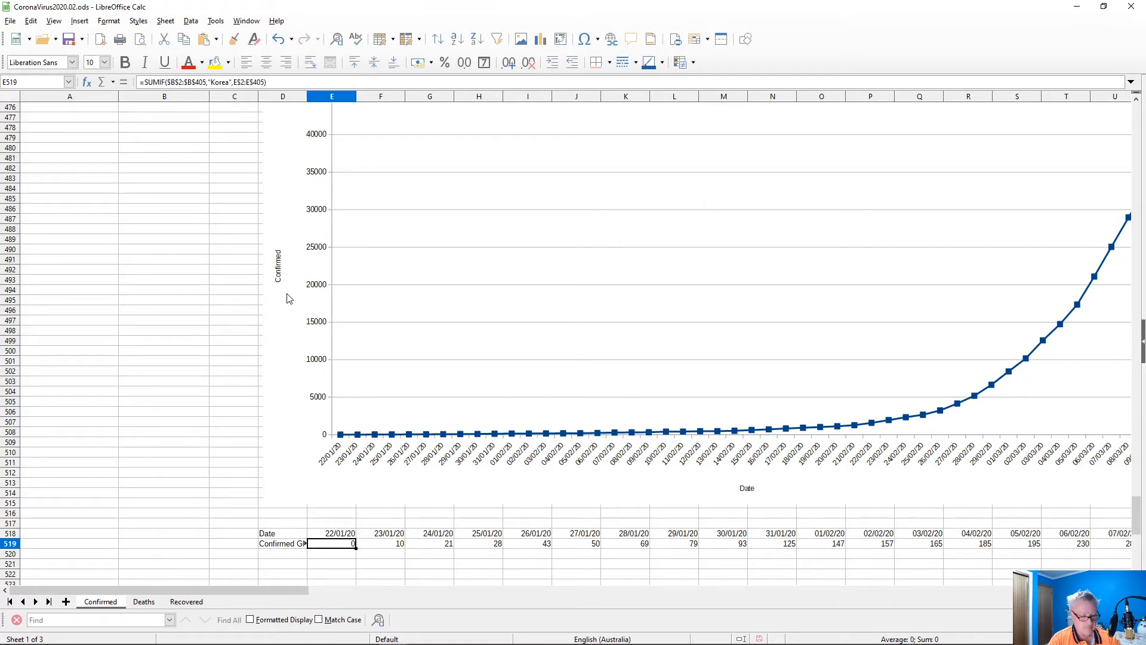
pyautogui.press('F2')
pyautogui.press('Left')
pyautogui.press('Left')
pyautogui.press('Left')
pyautogui.press('Left')
pyautogui.press('Left')
pyautogui.press('Left')
pyautogui.press('Left')
pyautogui.press('Left')
pyautogui.press('Left')
pyautogui.press('Left')
pyautogui.press('Left')
pyautogui.press('Left')
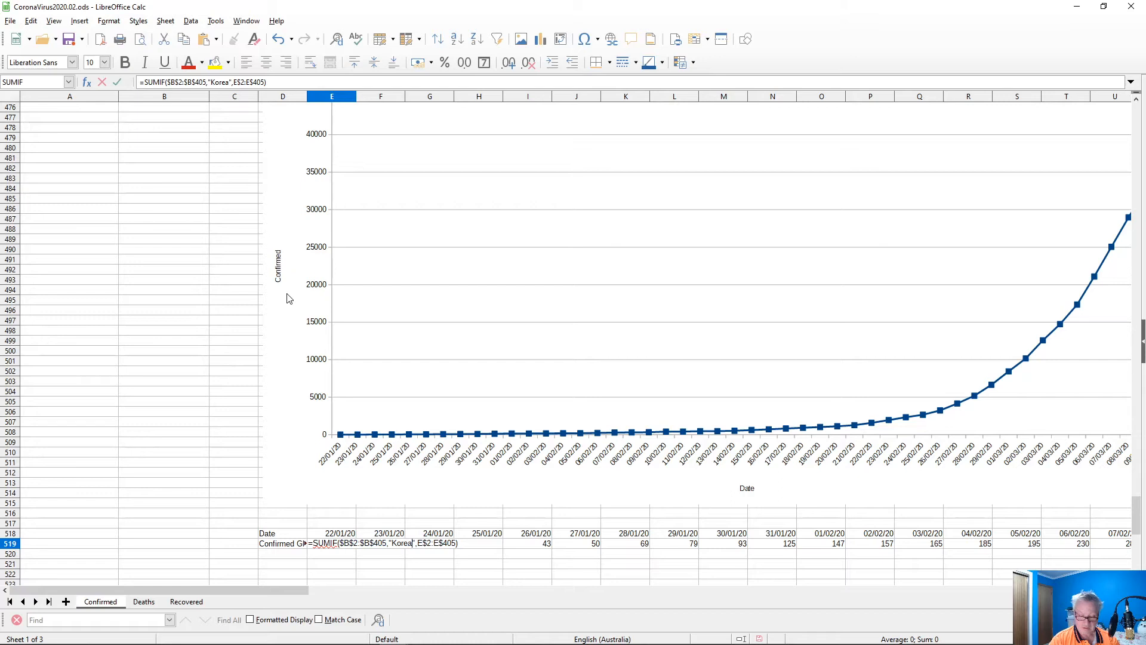
pyautogui.write(', ')
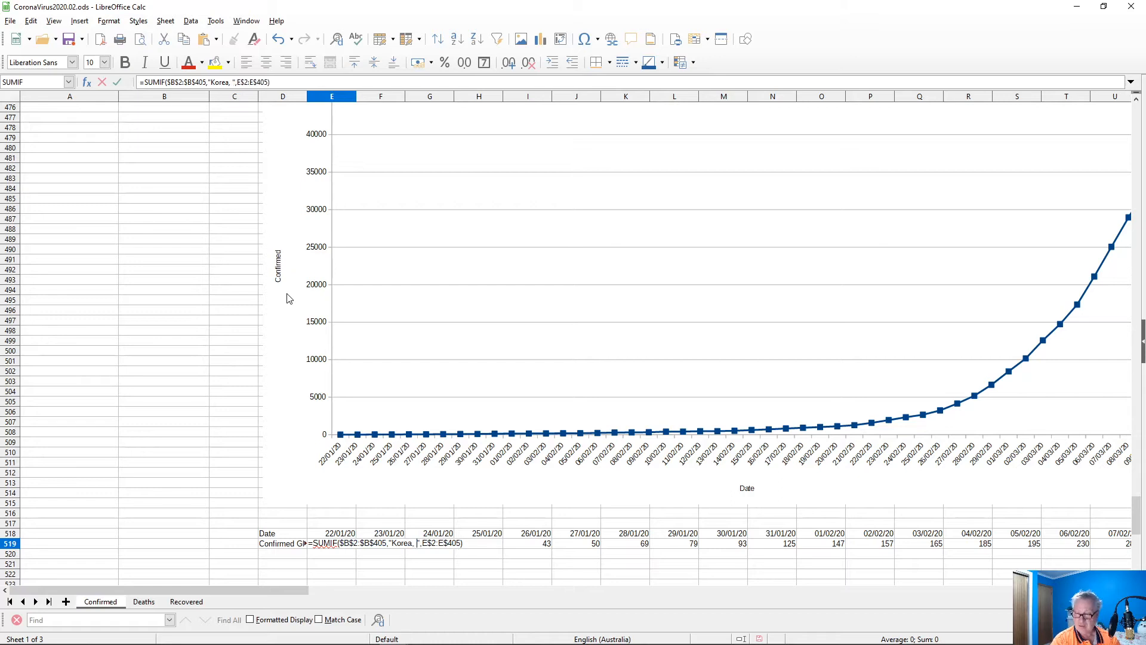
pyautogui.write('South')
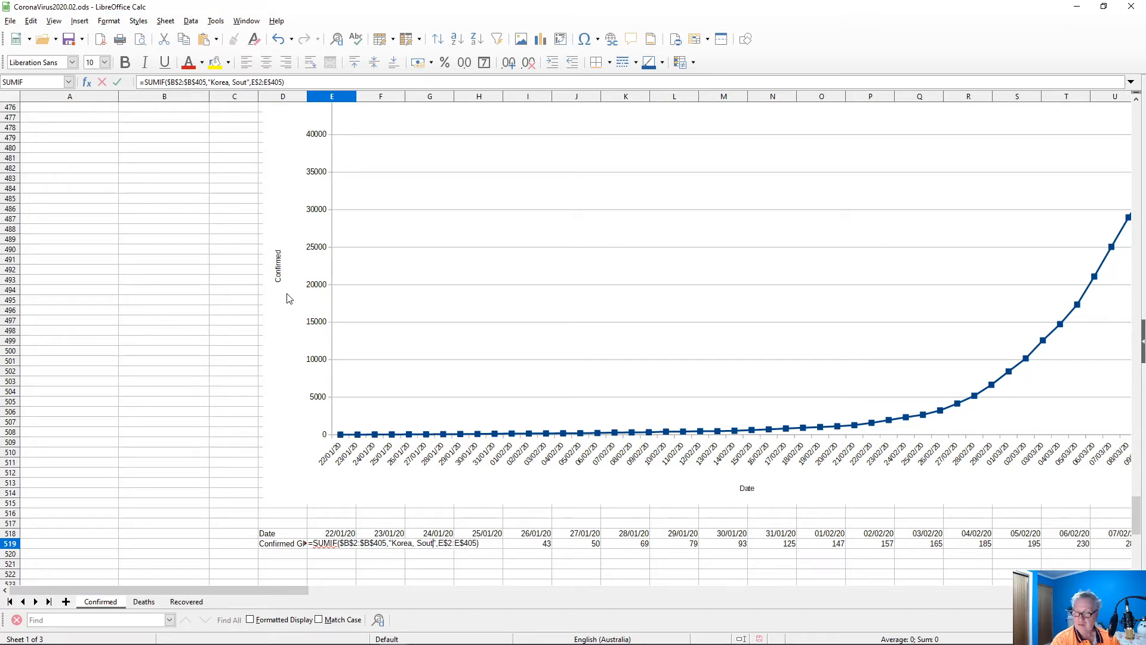
pyautogui.press('Return')
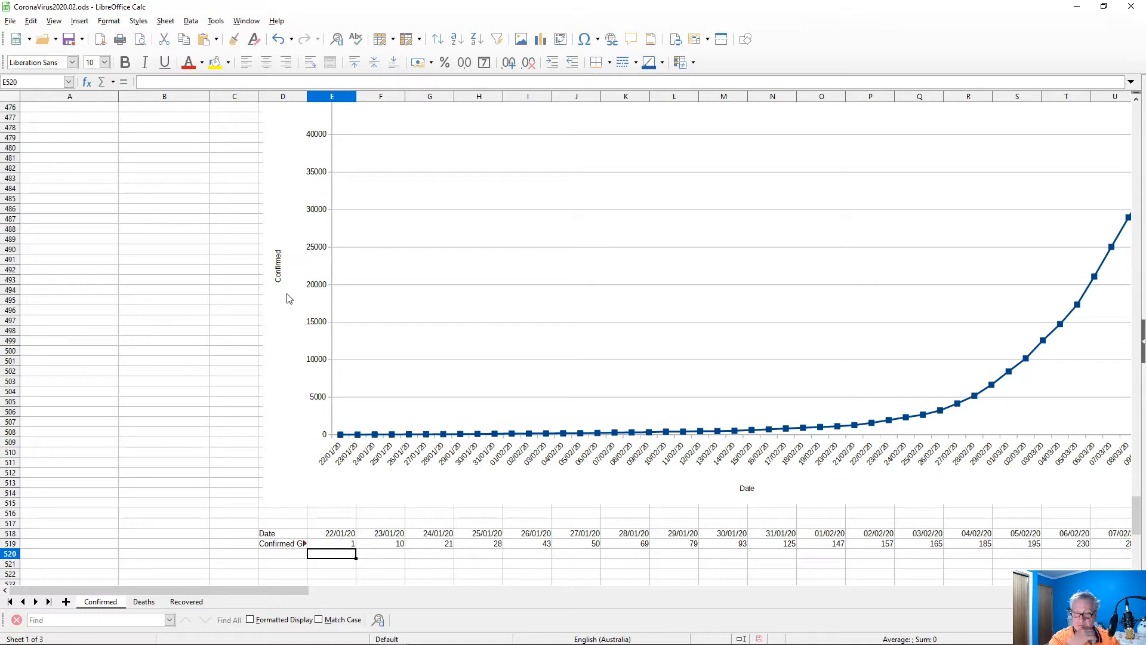
# - Copy E519's South Korea SUMIF formula across F519:BB519, overwriting the without-China formulas
pyautogui.press('Up')
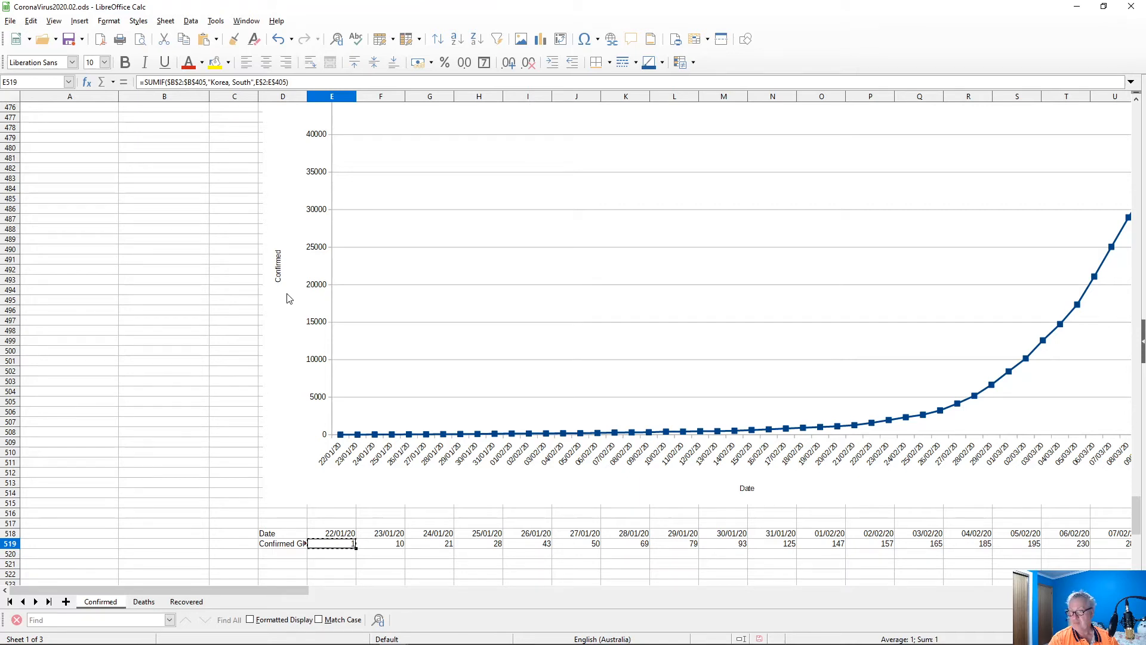
pyautogui.press('Right')
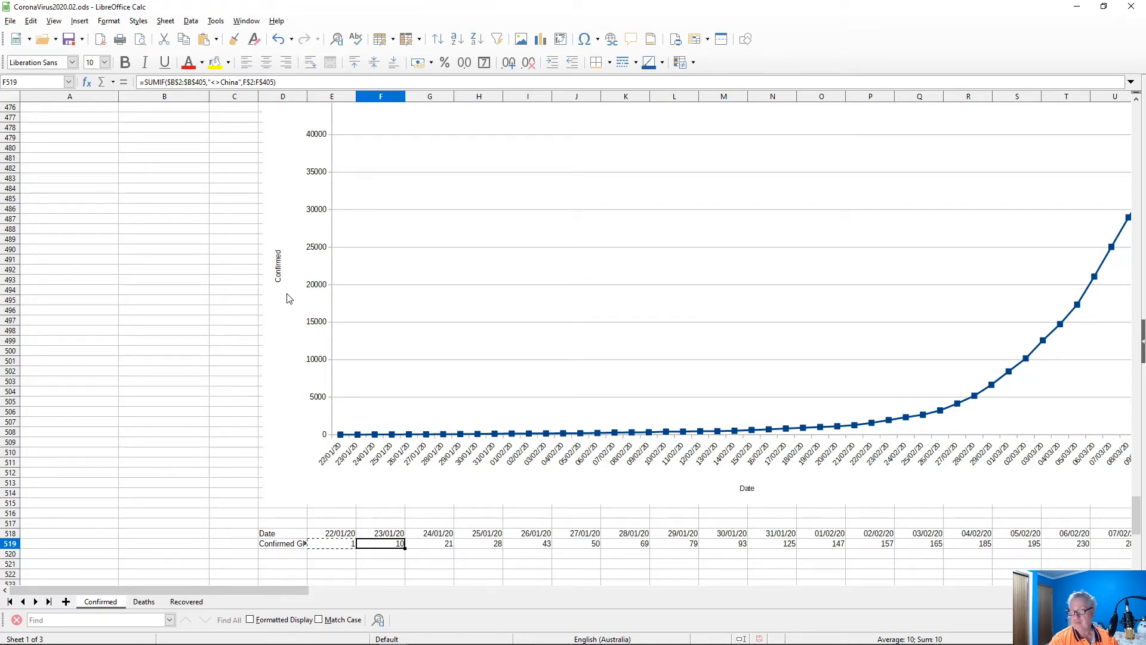
pyautogui.hotkey('ctrl', 'shift', 'Right')
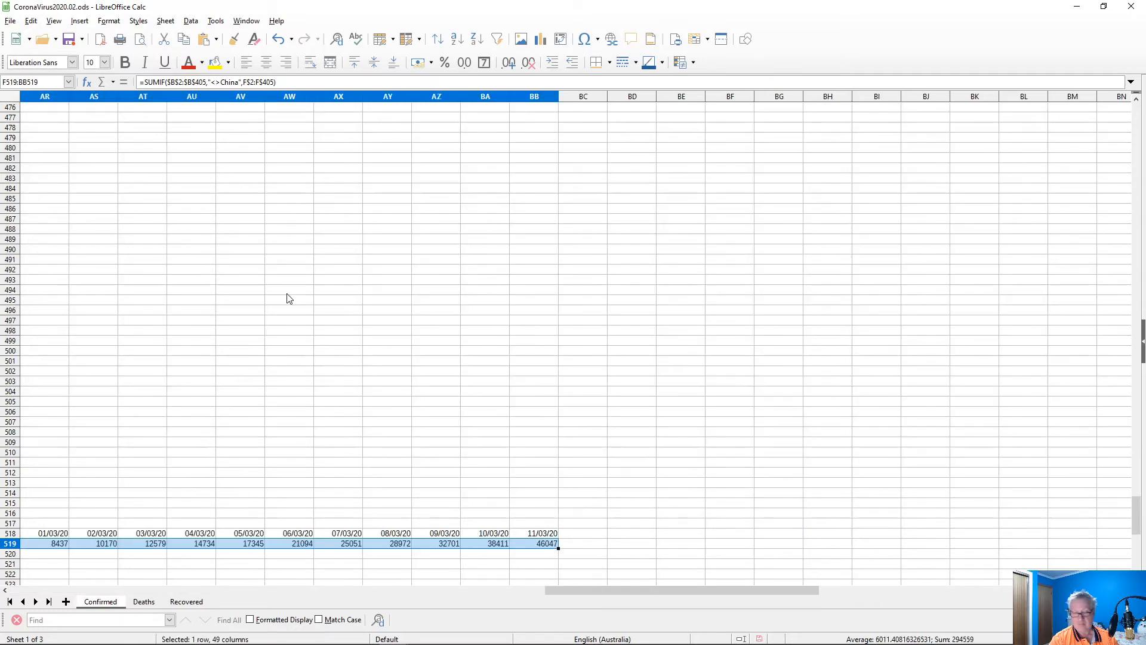
pyautogui.hotkey('ctrl', 'v')
pyautogui.press('Return')
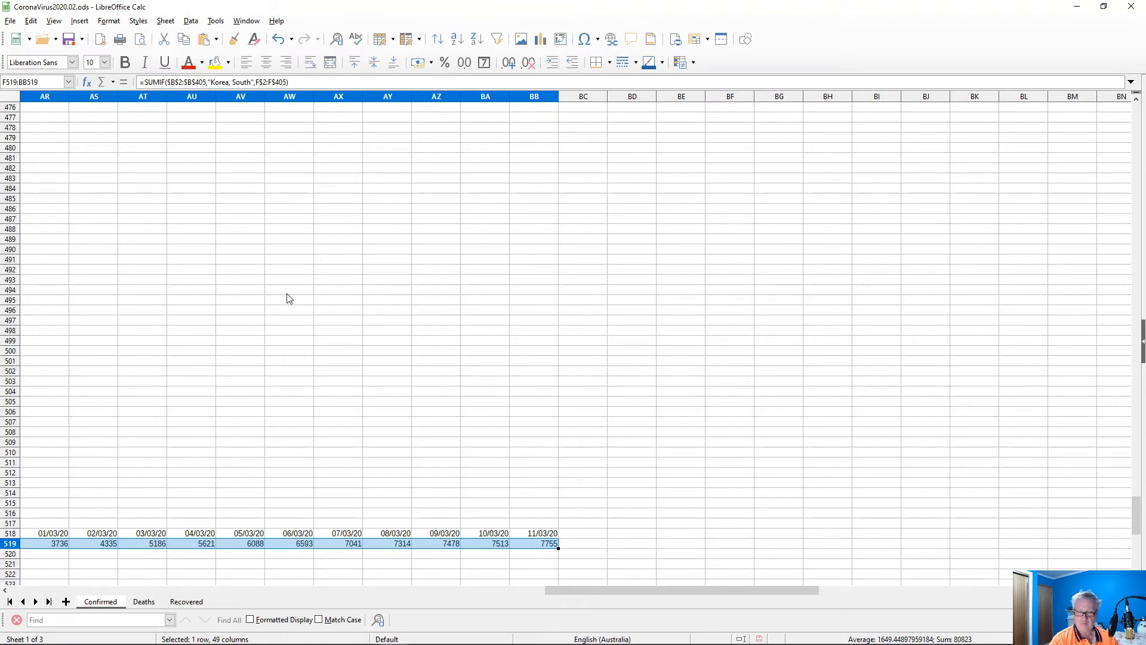
pyautogui.press('Home')
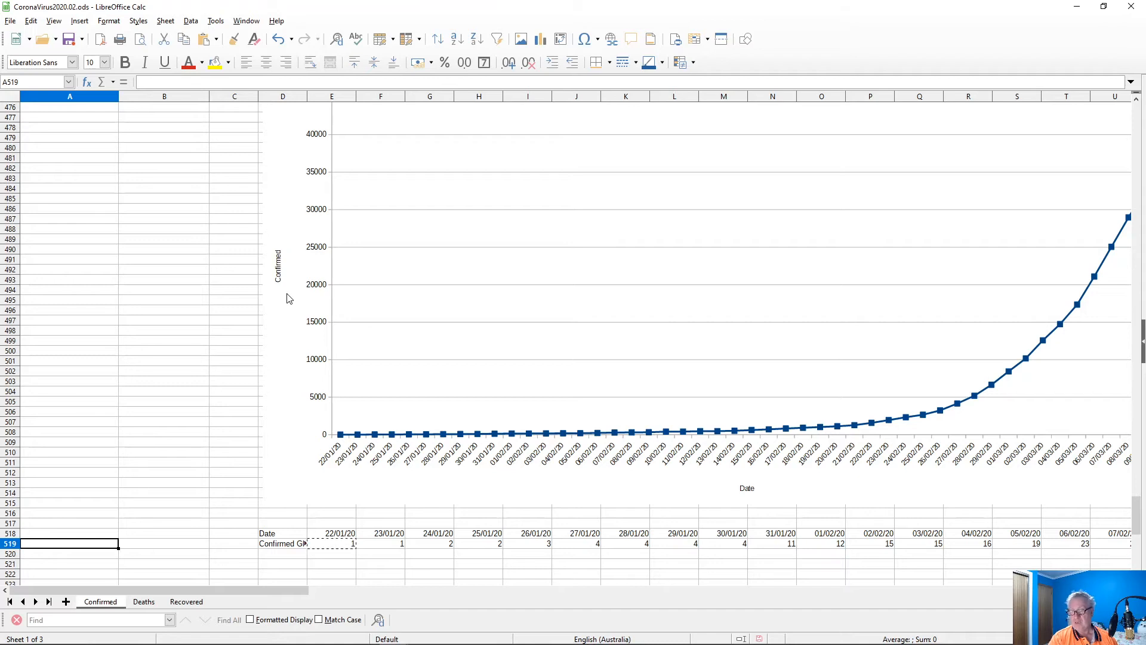
pyautogui.press('Down')
pyautogui.press('Up')
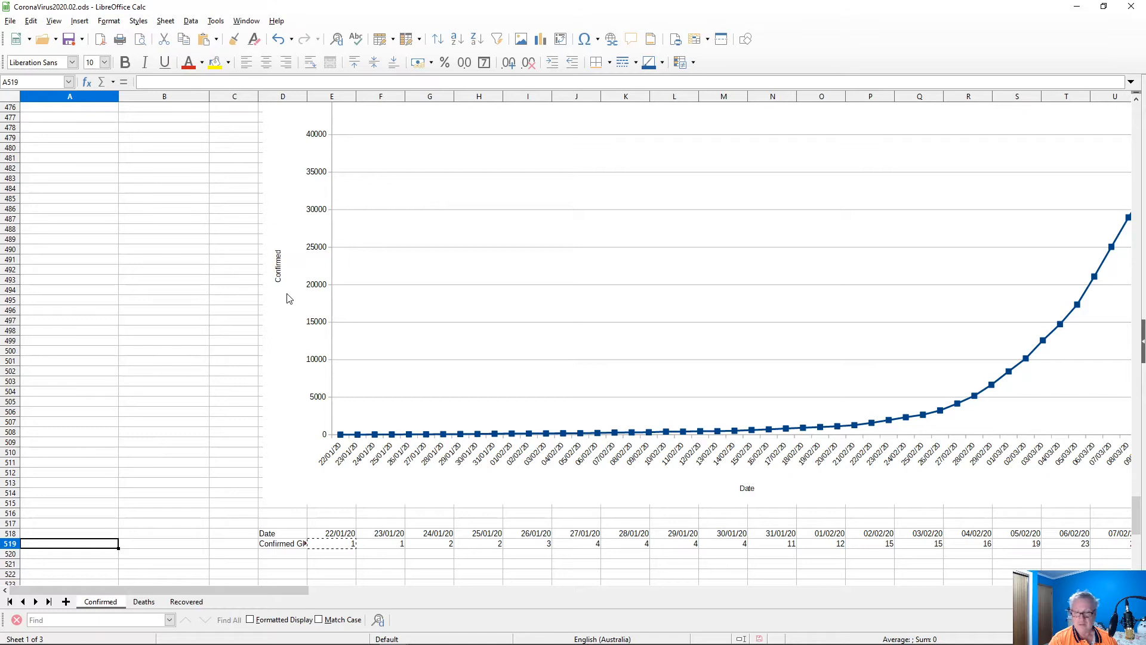
pyautogui.press('Right')
pyautogui.press('Right')
pyautogui.press('Right')
pyautogui.press('Up')
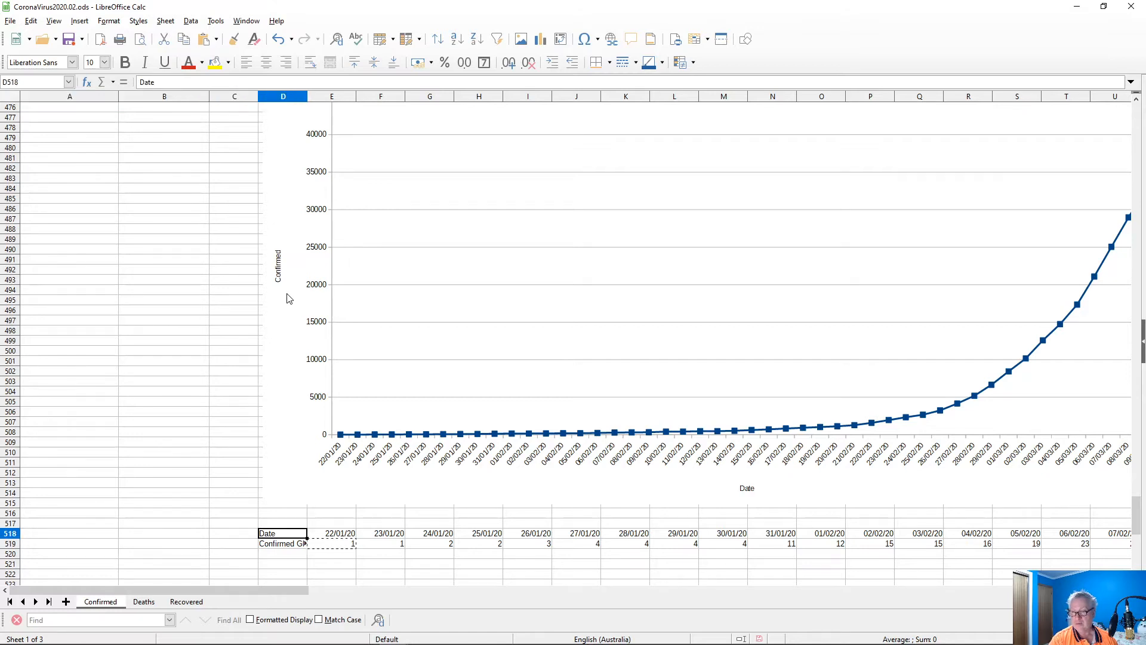
pyautogui.hotkey('shift', 'Down')
pyautogui.hotkey('ctrl', 'shift', 'Right')
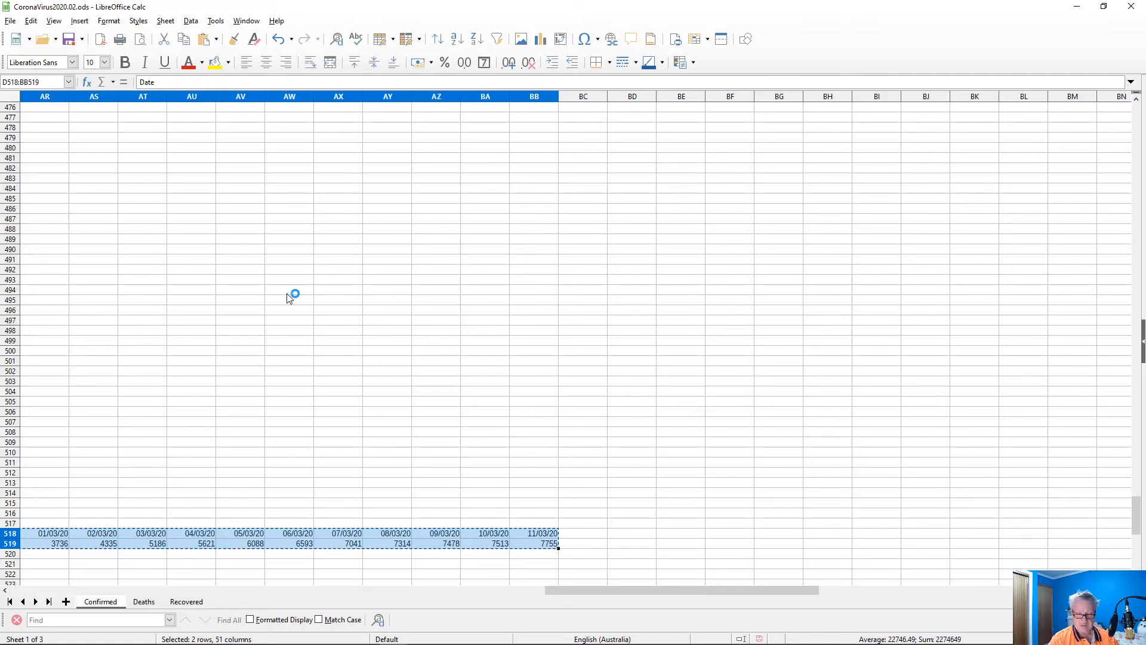
pyautogui.press('Home')
pyautogui.press('Down')
pyautogui.press('Down')
pyautogui.press('Down')
pyautogui.press('Right')
pyautogui.press('Right')
pyautogui.press('Right')
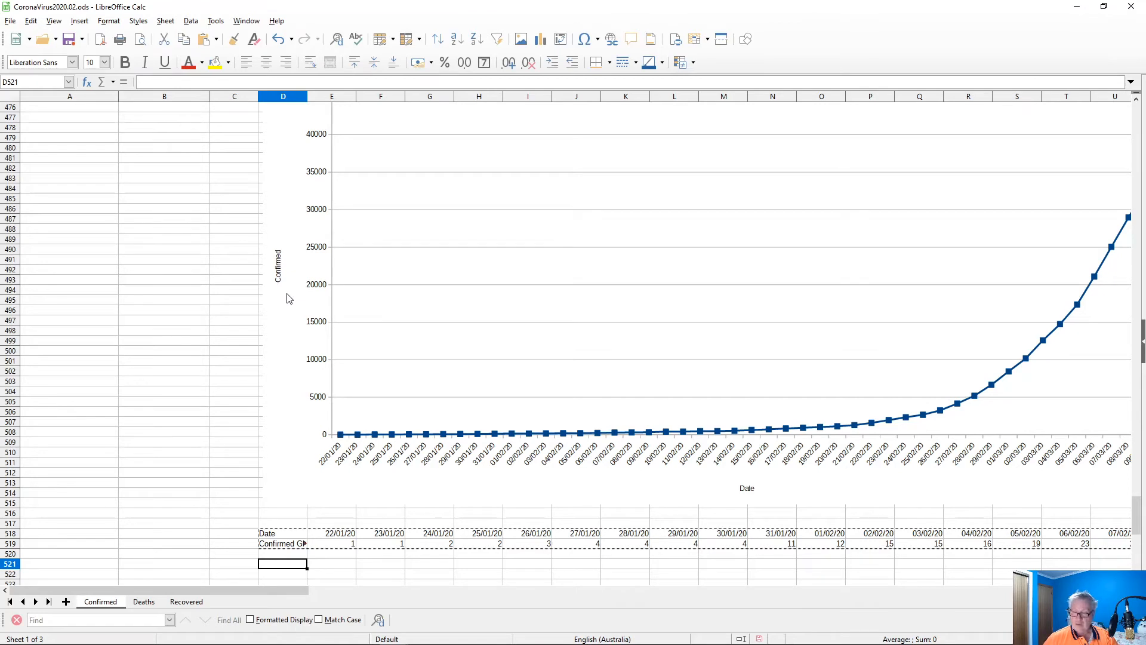
pyautogui.moveTo(293, 589); pyautogui.dragTo(346, 594)
pyautogui.scroll(-14, 486, 487)
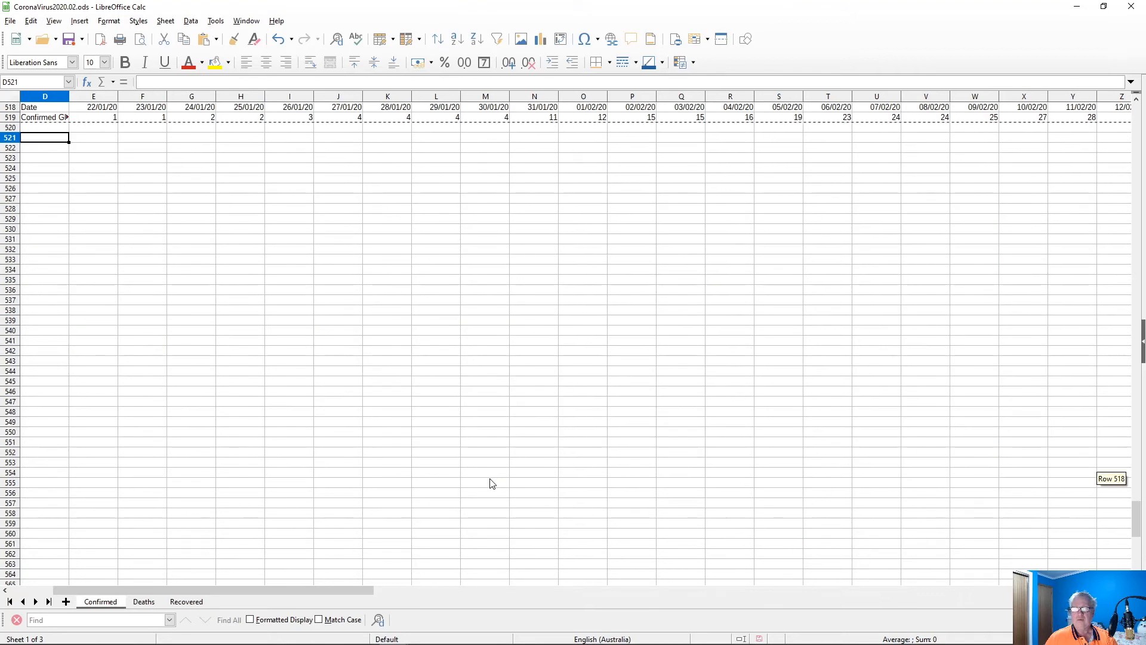
pyautogui.scroll(-1, 573, 340)
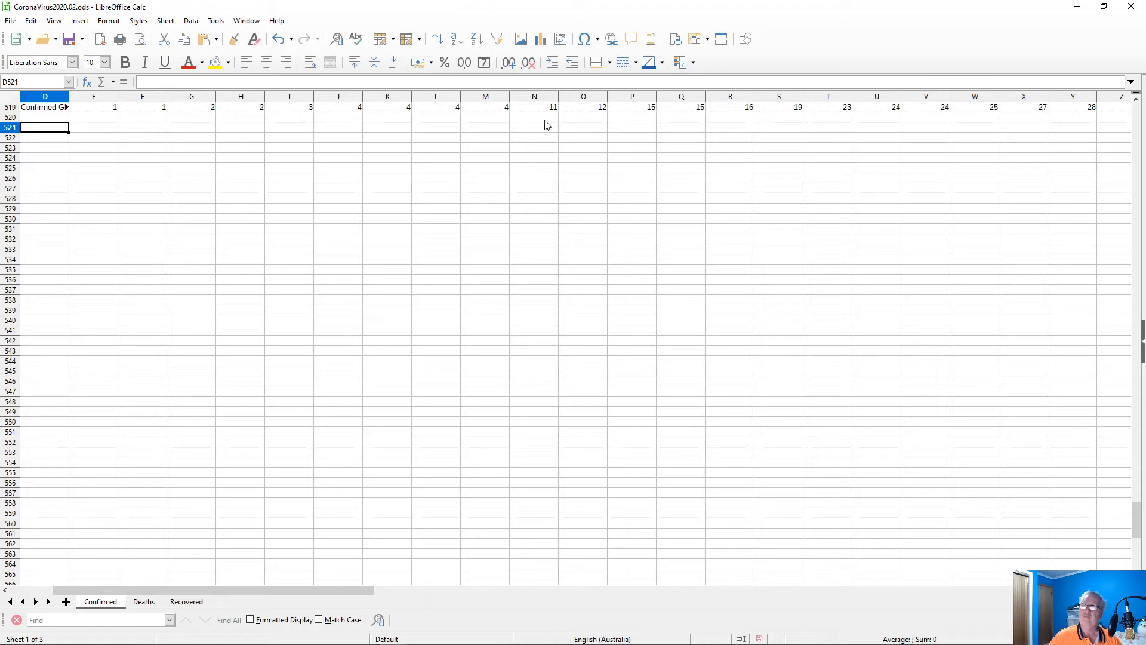
pyautogui.click(540, 39)
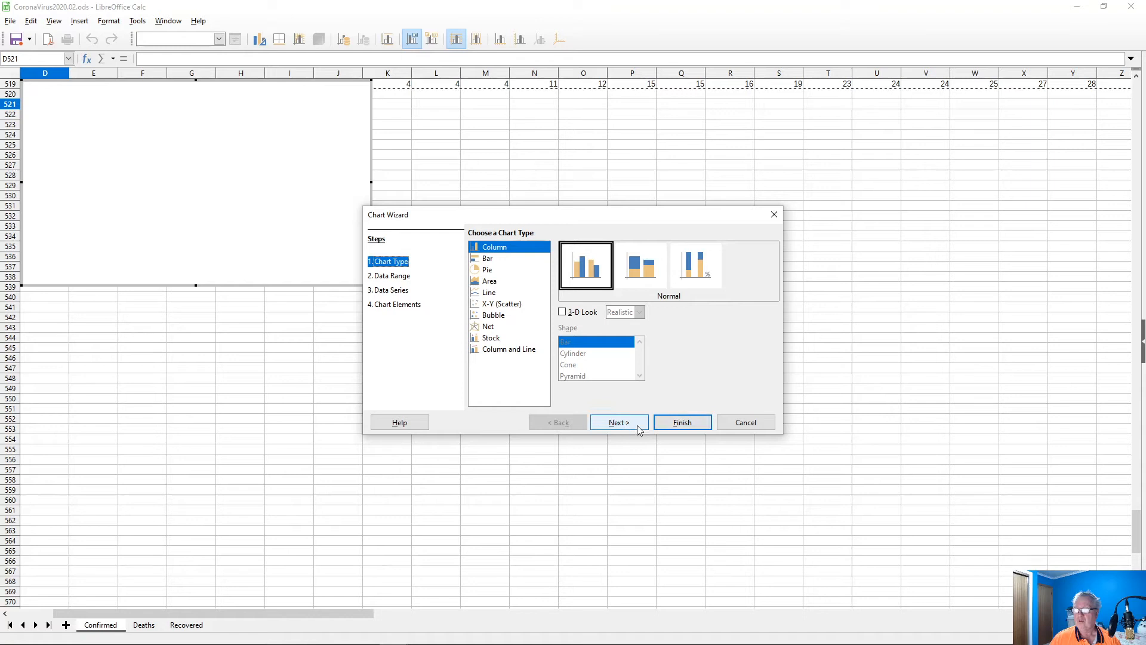
pyautogui.click(755, 424)
# - Insert a Points and Lines line chart below row 519 from the date and South Korea rows D518:BB519
pyautogui.scroll(4, 404, 380)
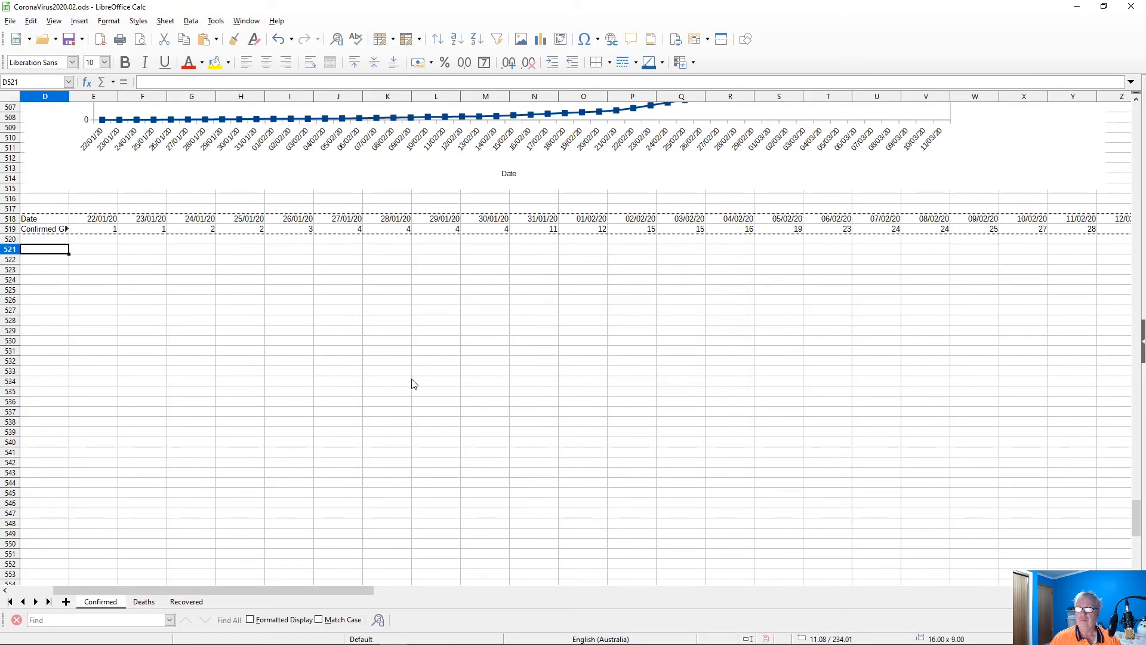
pyautogui.click(29, 220)
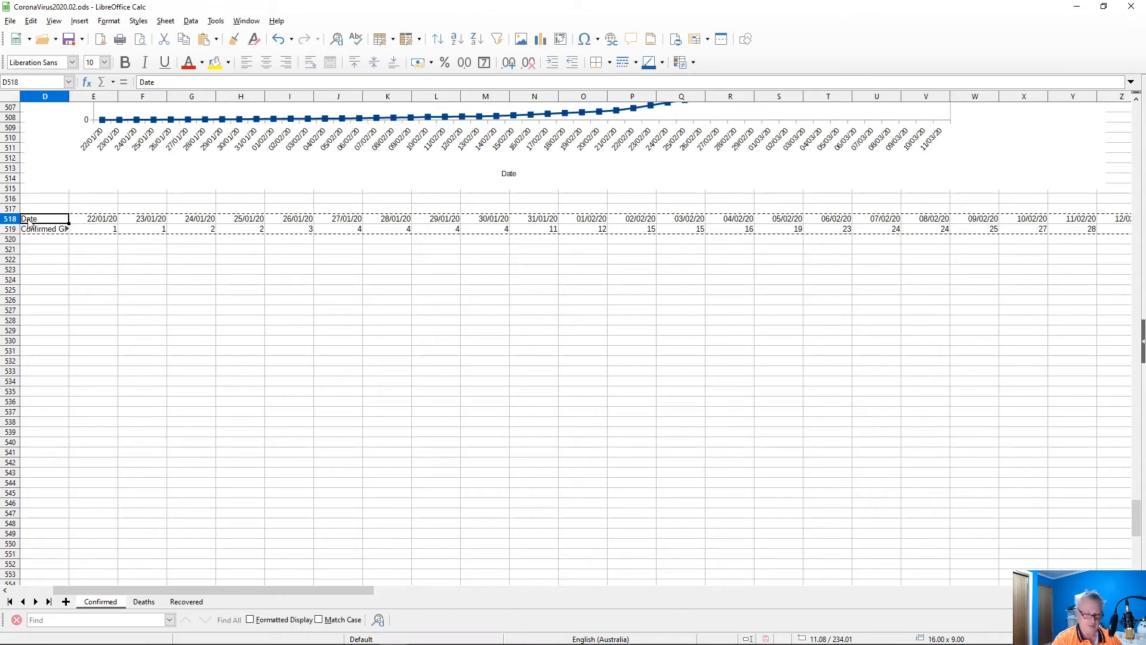
pyautogui.hotkey('shift', 'Down')
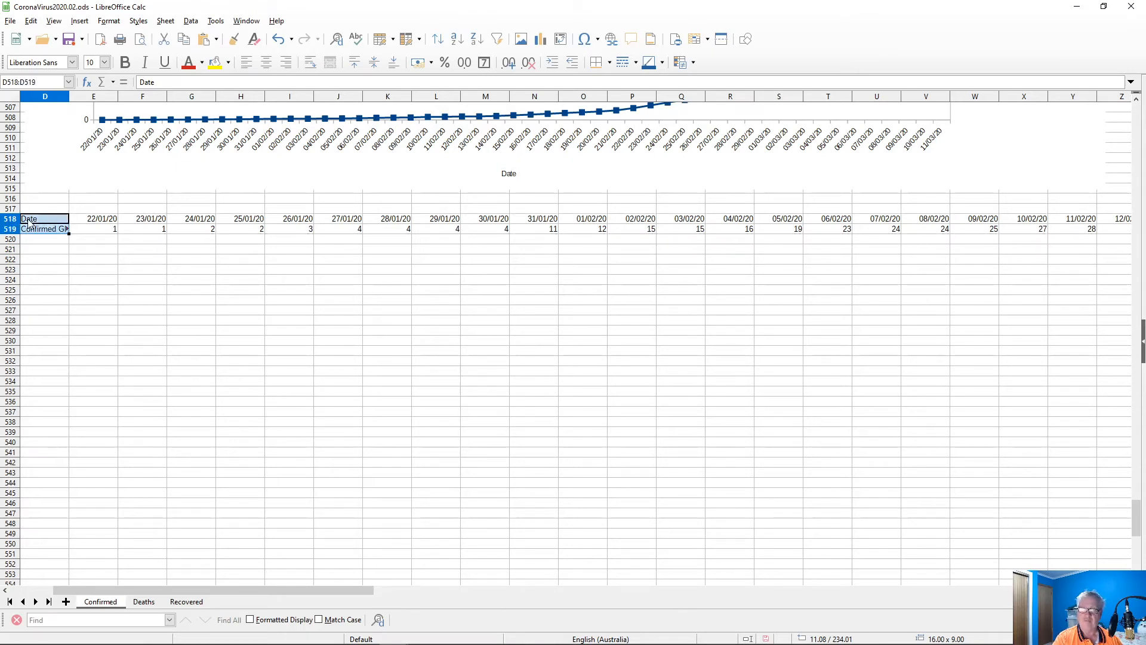
pyautogui.hotkey('ctrl', 'shift', 'Right')
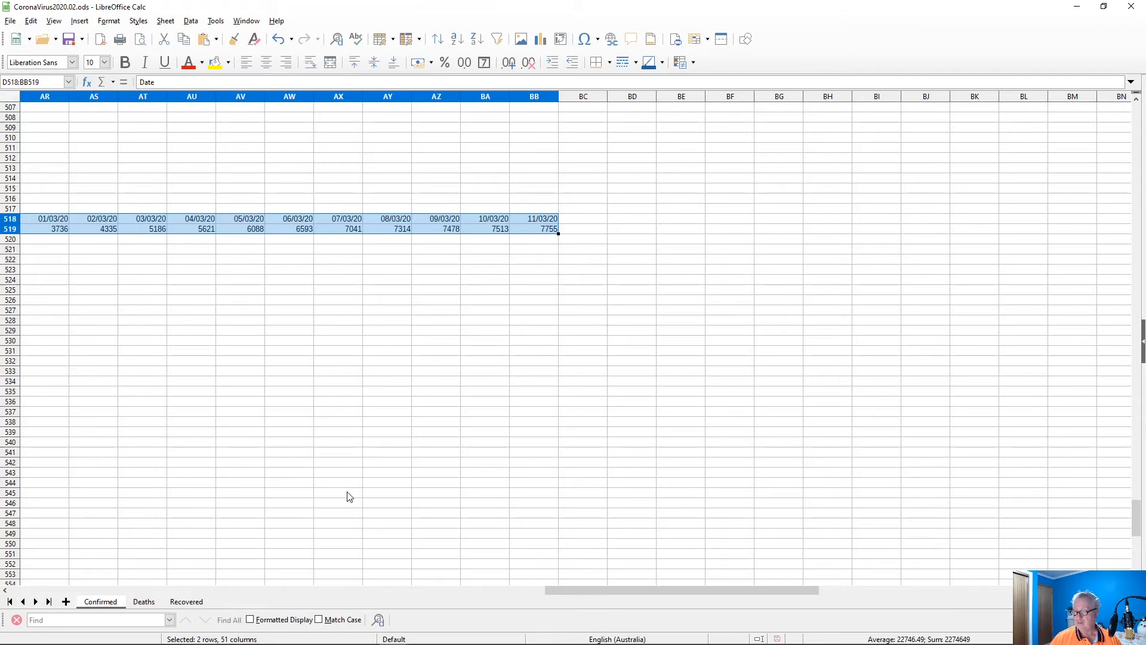
pyautogui.moveTo(571, 590); pyautogui.dragTo(78, 501)
pyautogui.scroll(-3, 97, 458)
pyautogui.scroll(-1, 99, 459)
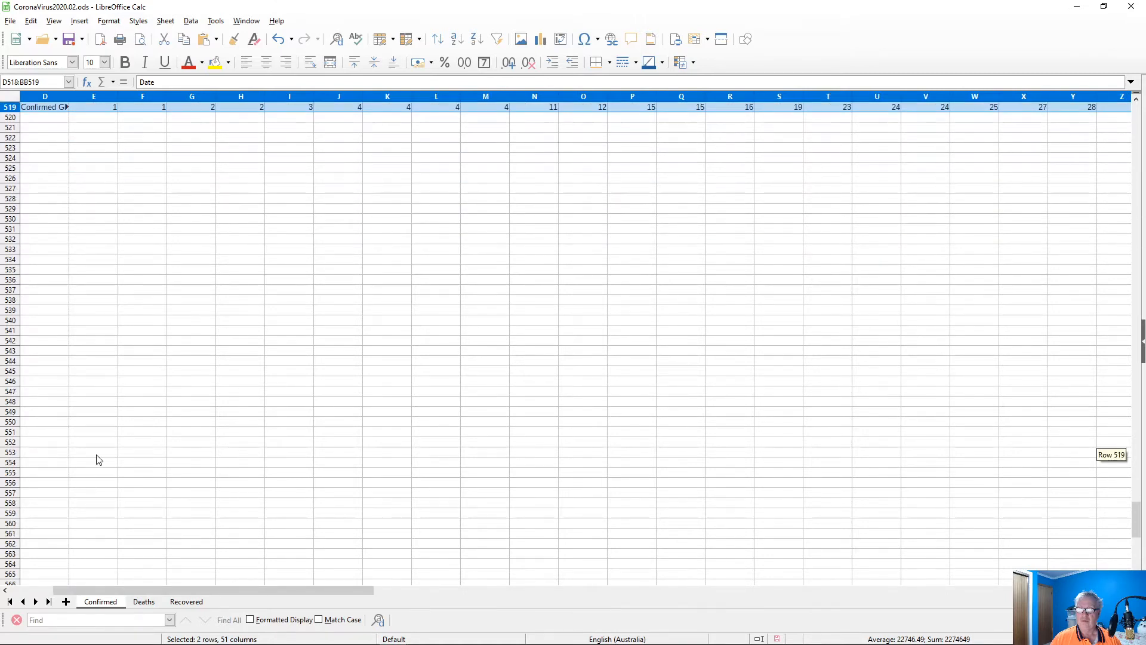
pyautogui.click(540, 38)
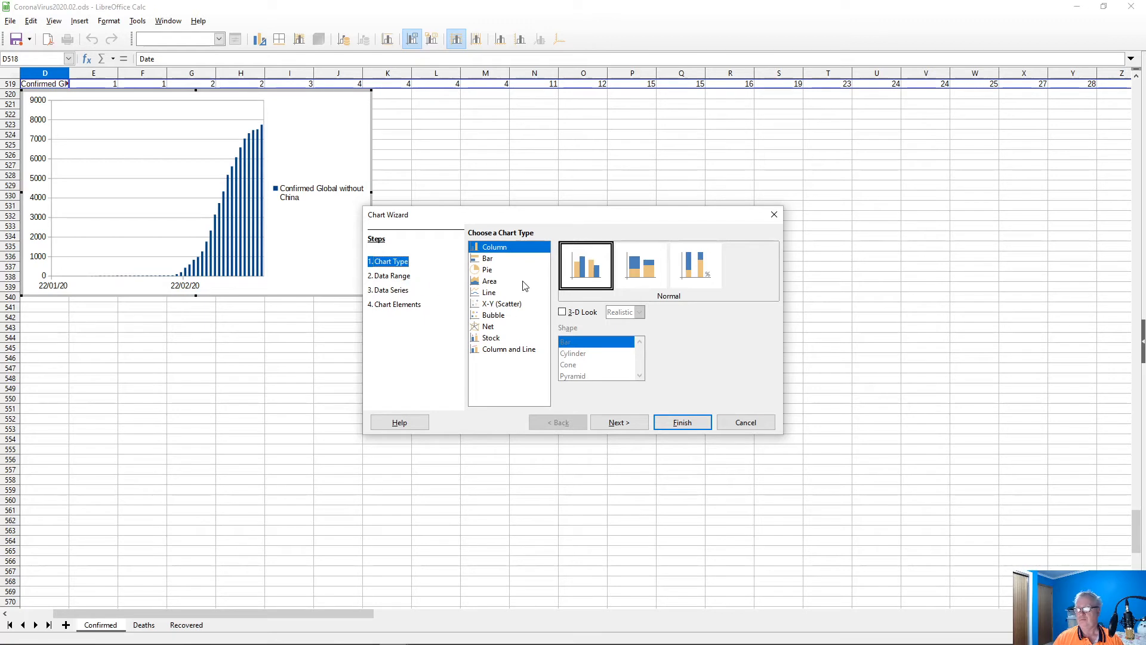
pyautogui.click(490, 292)
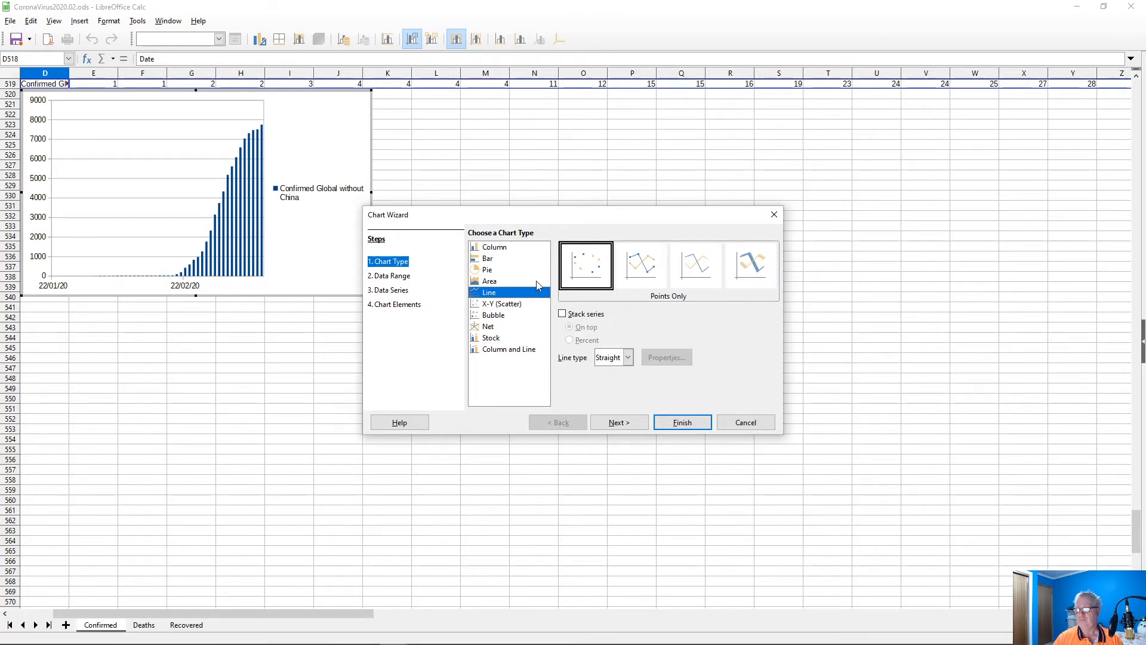
pyautogui.click(643, 265)
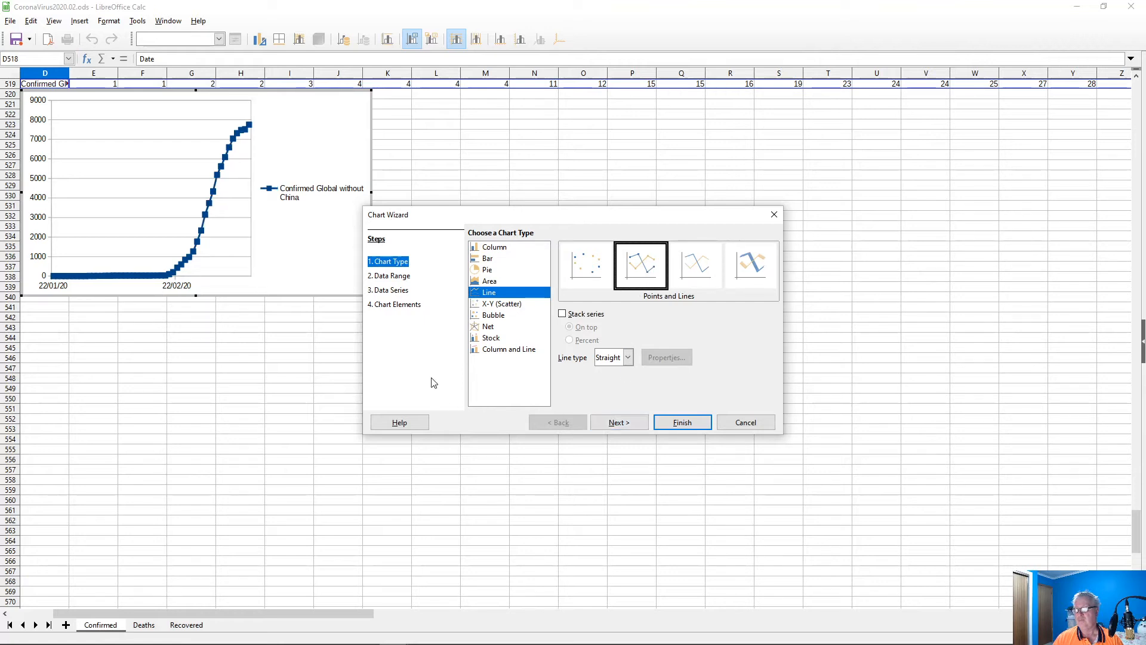
# - Title the new chart "Confirmed Infections South Korea" in the chart elements settings
pyautogui.click(391, 305)
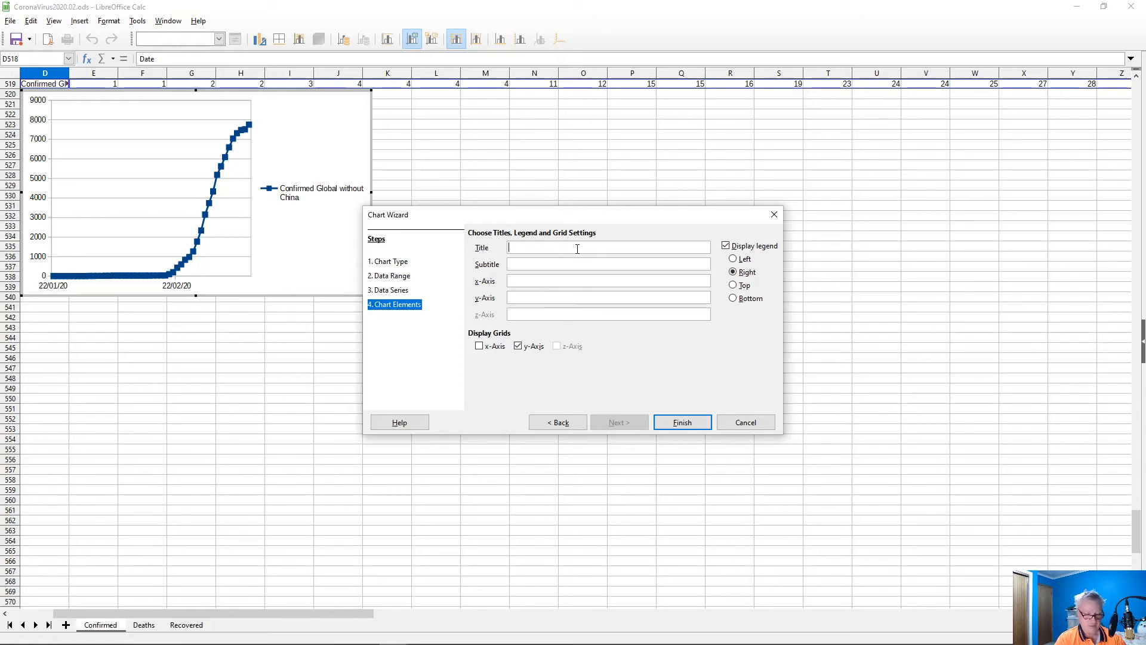
pyautogui.write('Confi')
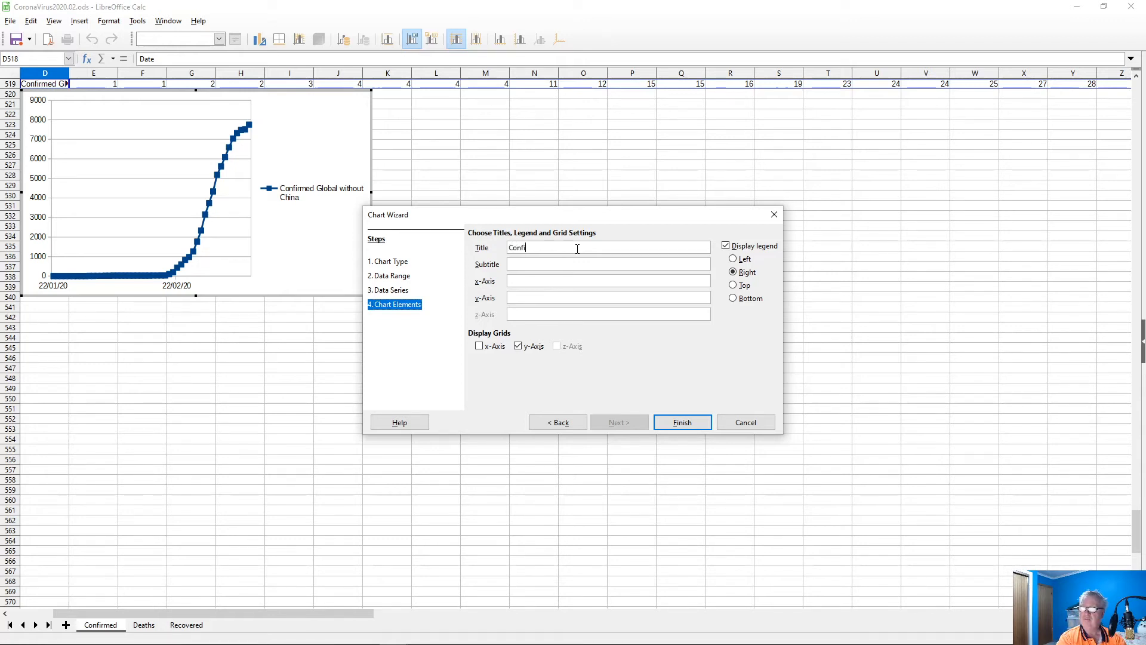
pyautogui.write('rmed Infections South Korea')
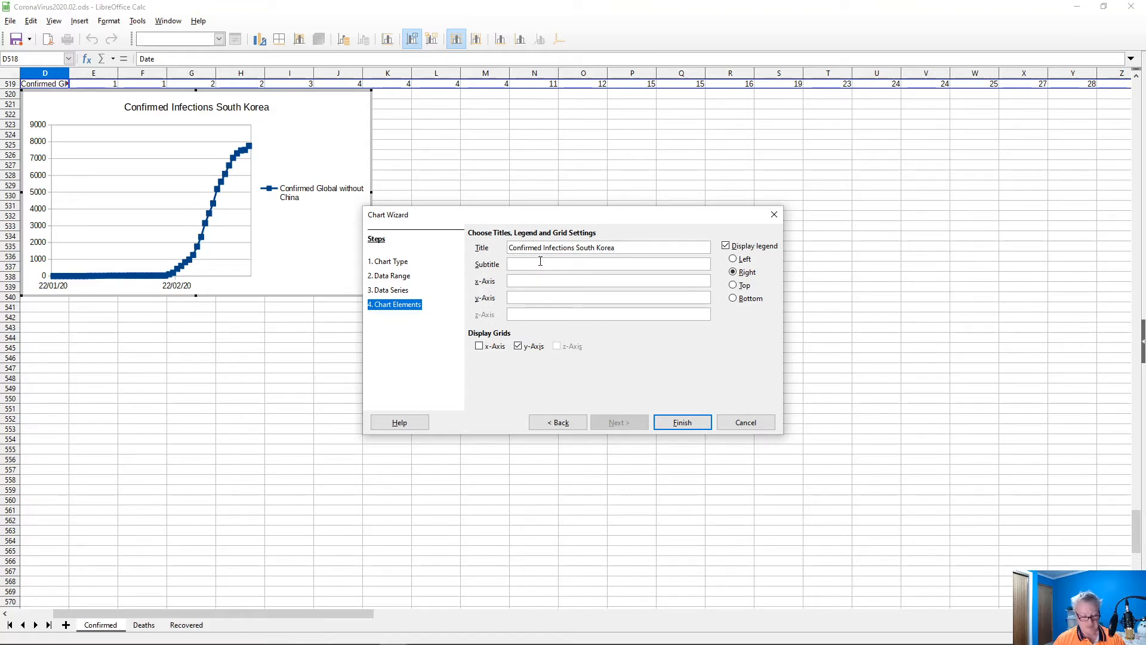
# - Copy the Johns Hopkins COVID-19 dashboard's web address from the browser and return to the Chart Wizard in LibreOffice Calc
pyautogui.hotkey('alt', 'Tab')
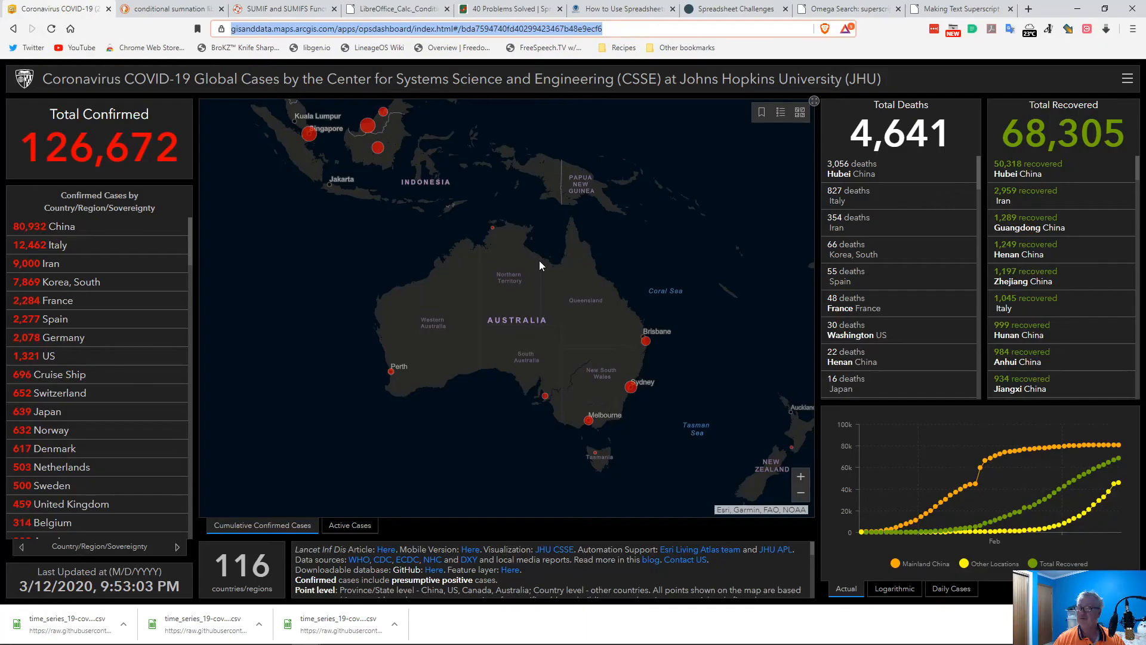
pyautogui.rightClick(435, 31)
pyautogui.click(460, 93)
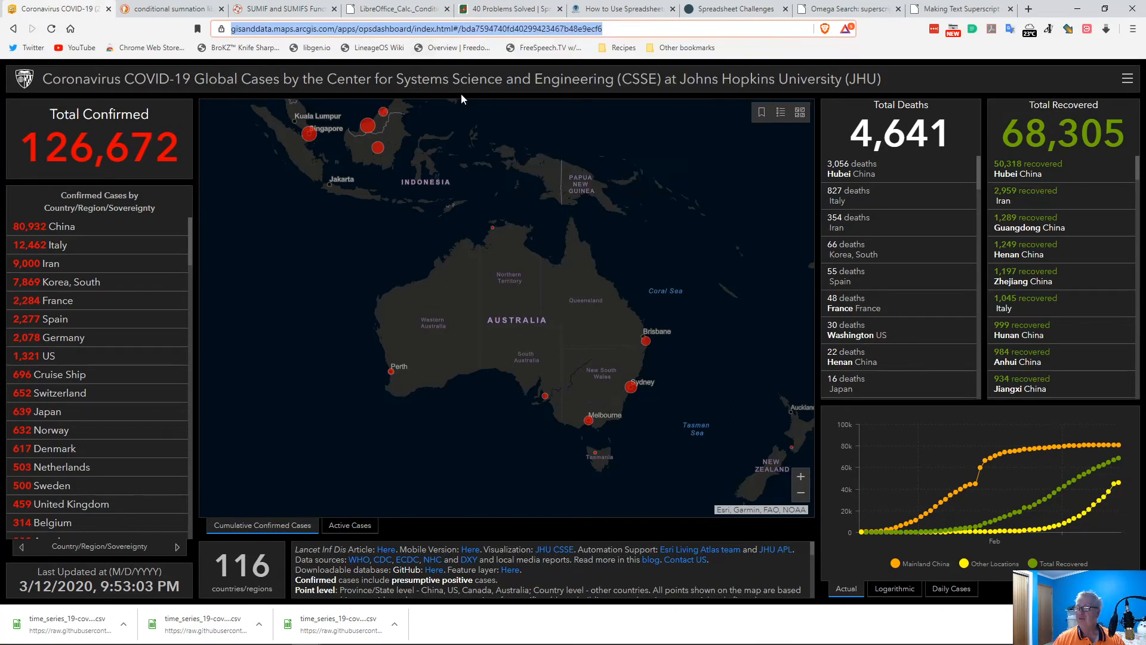
pyautogui.hotkey('alt', 'Tab')
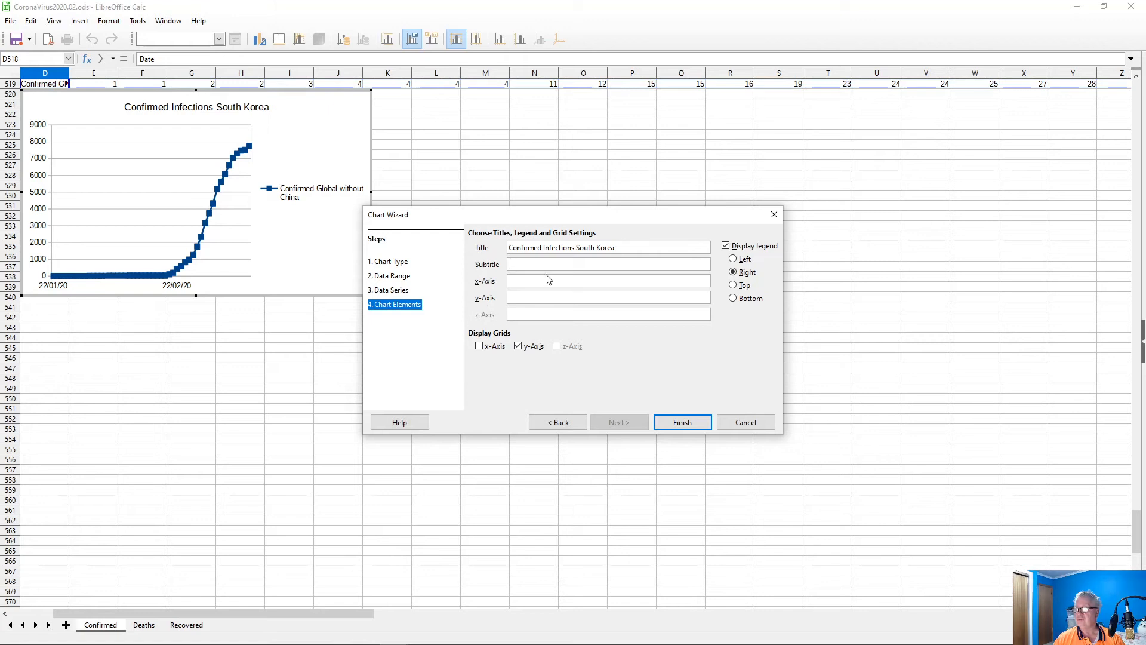
# - Set the South Korea chart's subtitle to the copied dashboard address and its axis titles to Date (x) and Confirmed (y), finishing the wizard
pyautogui.hotkey('ctrl', 'v')
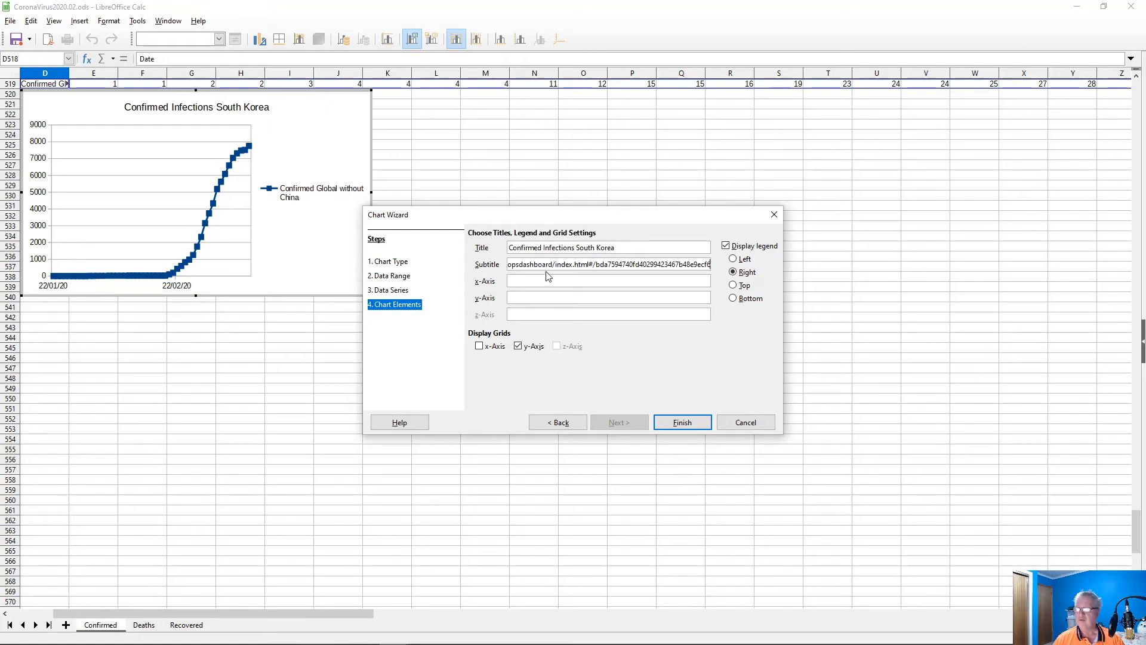
pyautogui.click(540, 281)
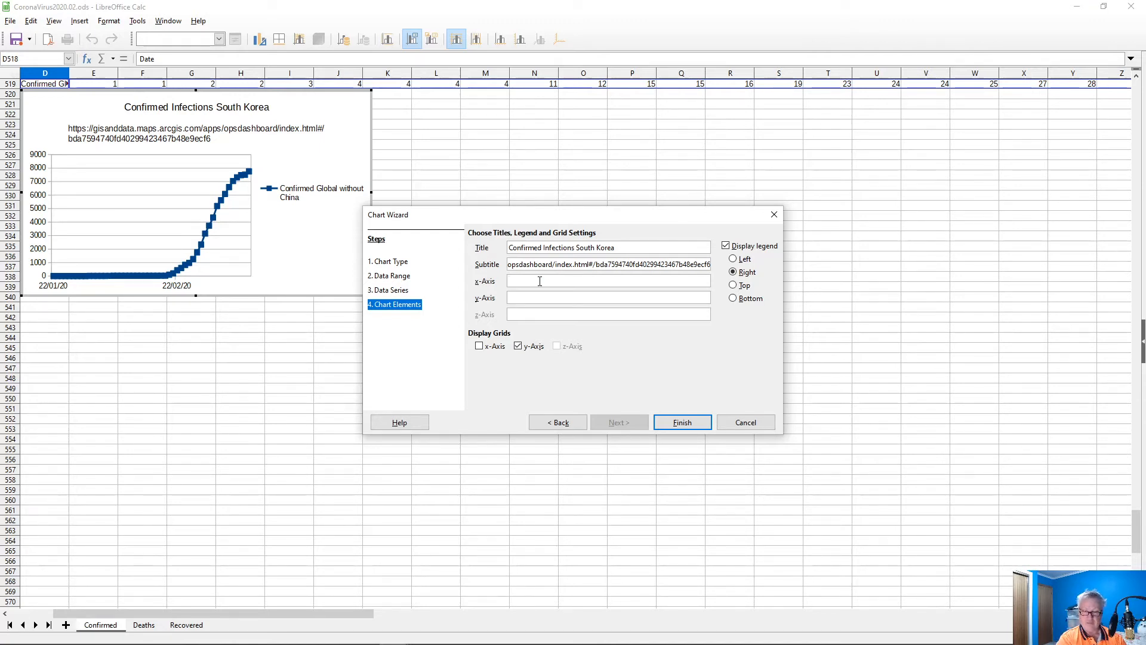
pyautogui.press('Tab')
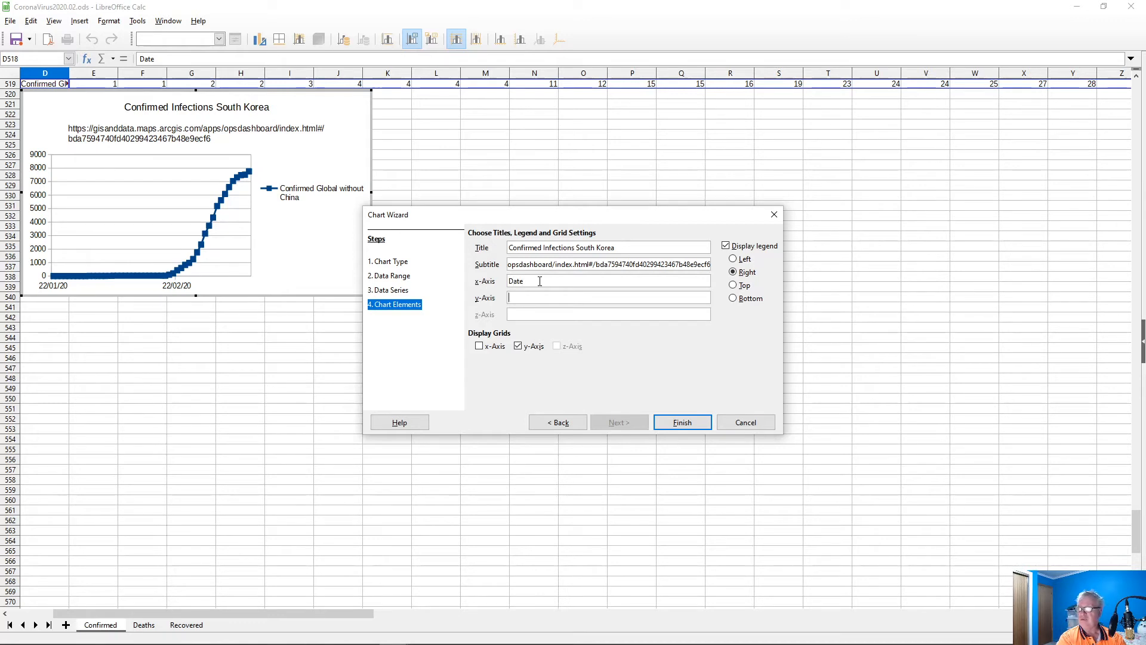
pyautogui.write('Confirmed')
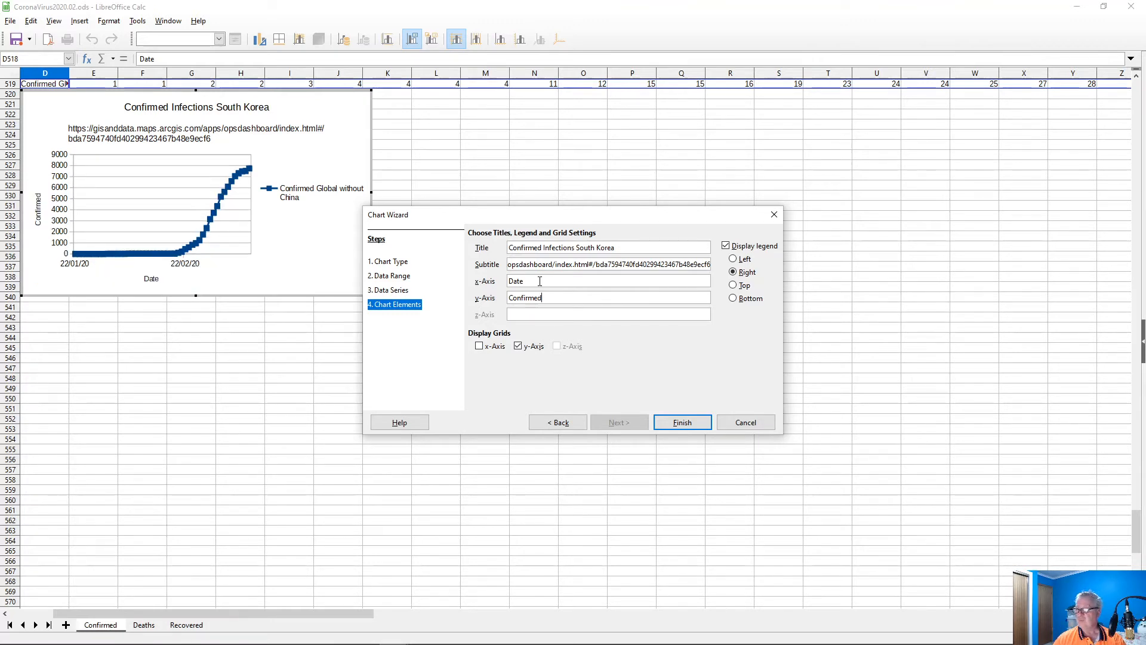
pyautogui.click(679, 422)
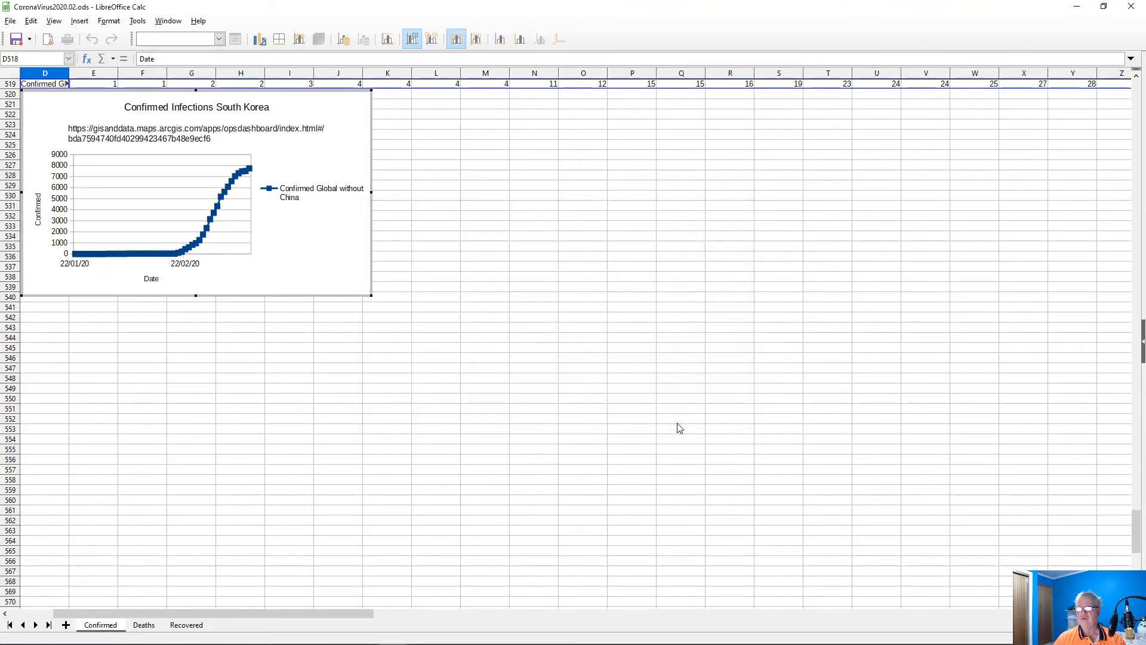
# - Enlarge the South Korea chart to span about columns D to Y and rows 520 to 570, and leave chart editing
pyautogui.moveTo(369, 293); pyautogui.dragTo(1097, 602)
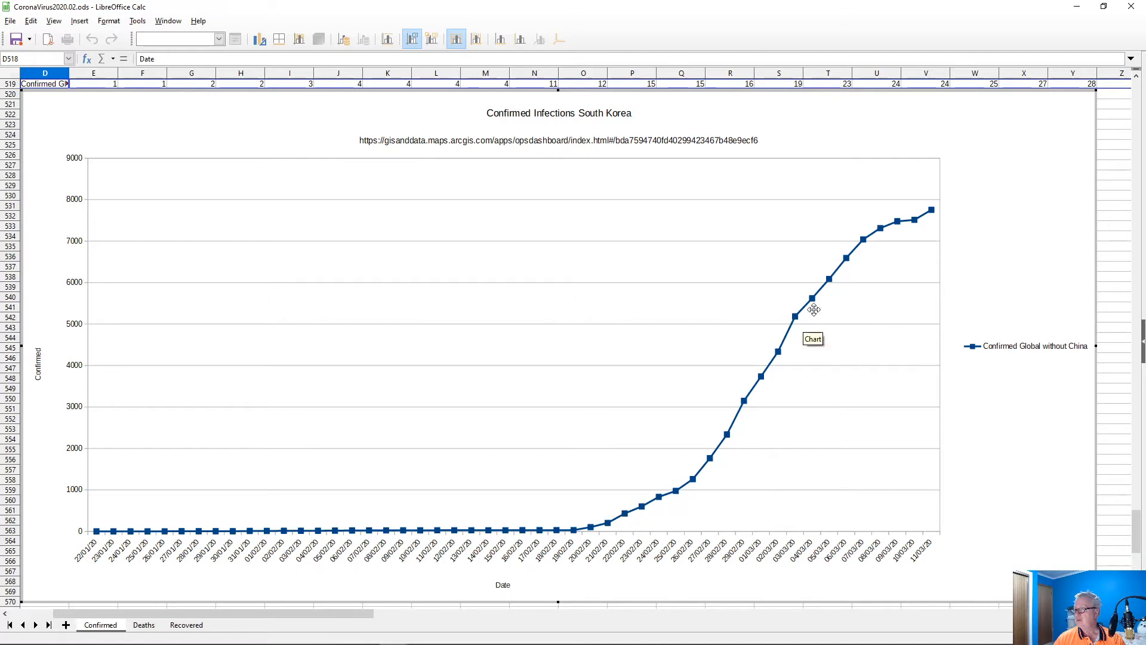
pyautogui.moveTo(930, 218)
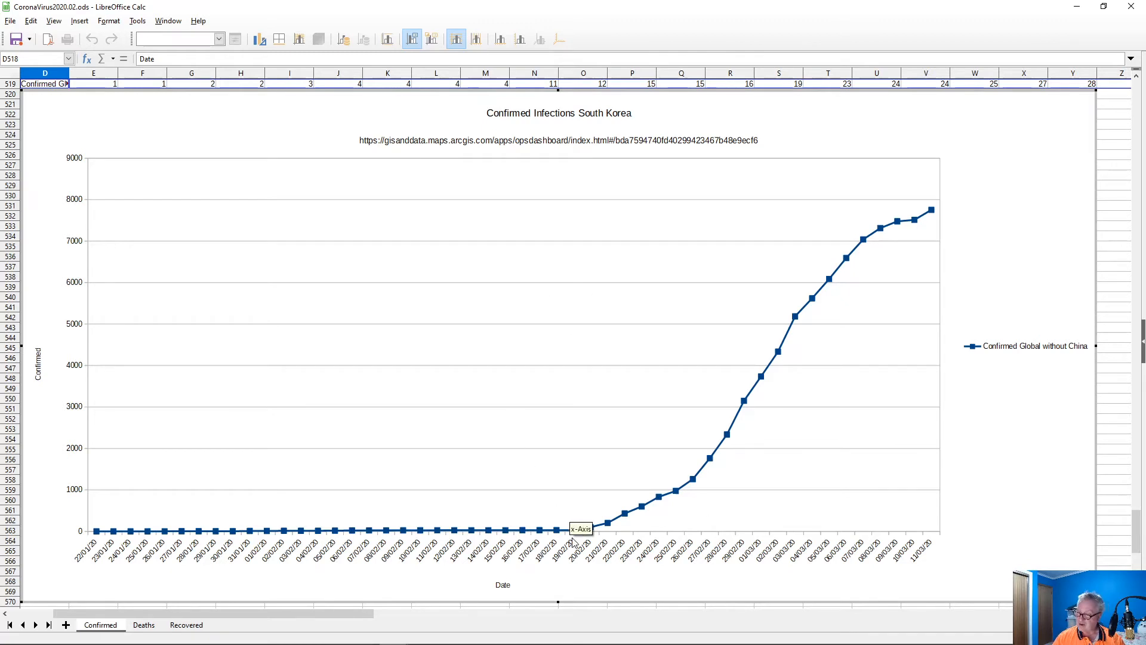
pyautogui.moveTo(573, 529)
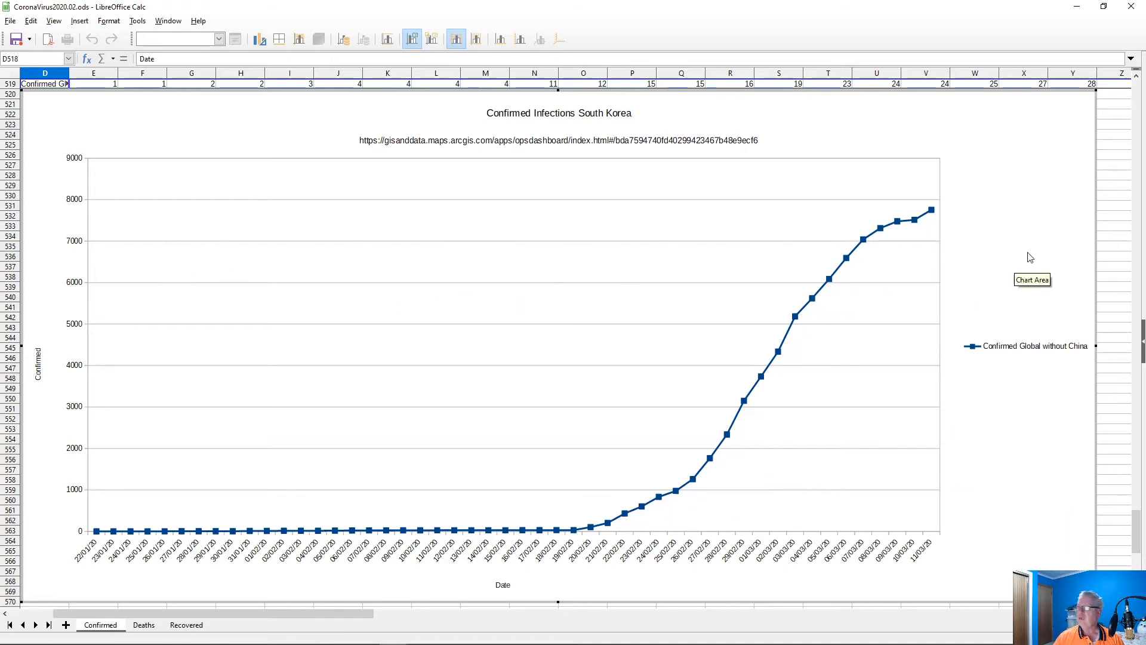
pyautogui.press('Escape')
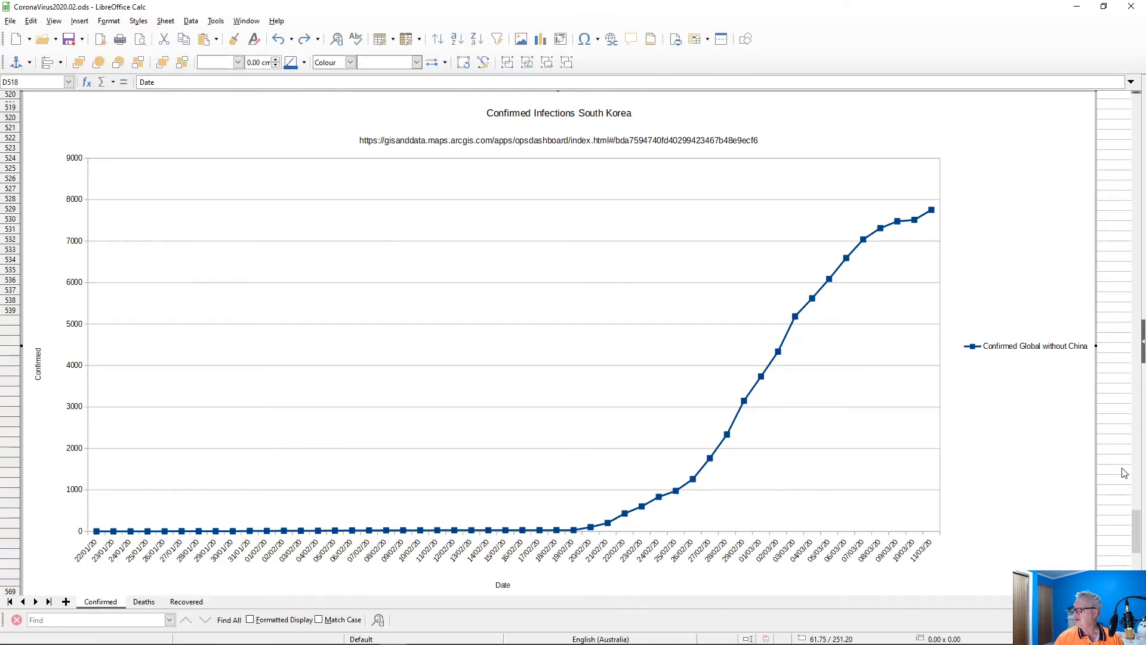
# - Copy the date and South Korea rows D518:BB519 to a new block starting at D572, below the South Korea chart
pyautogui.moveTo(1133, 536)
pyautogui.mouseDown()
pyautogui.moveTo(1128, 473)
pyautogui.moveTo(1129, 524)
pyautogui.mouseUp()
pyautogui.moveTo(351, 594); pyautogui.dragTo(179, 592)
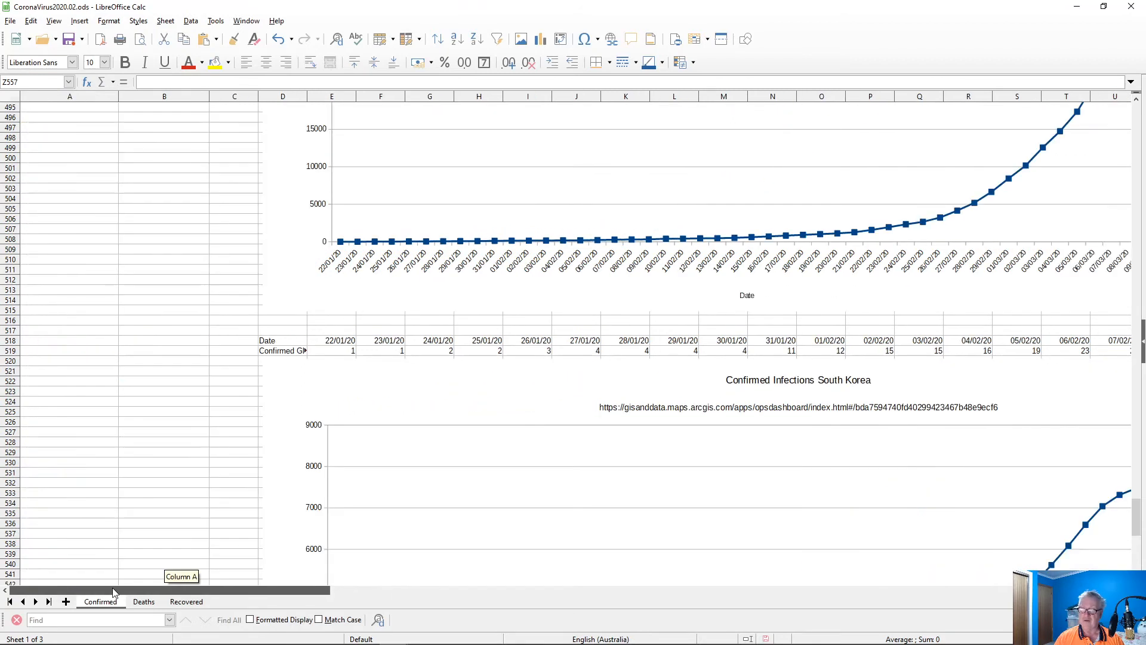
pyautogui.click(268, 342)
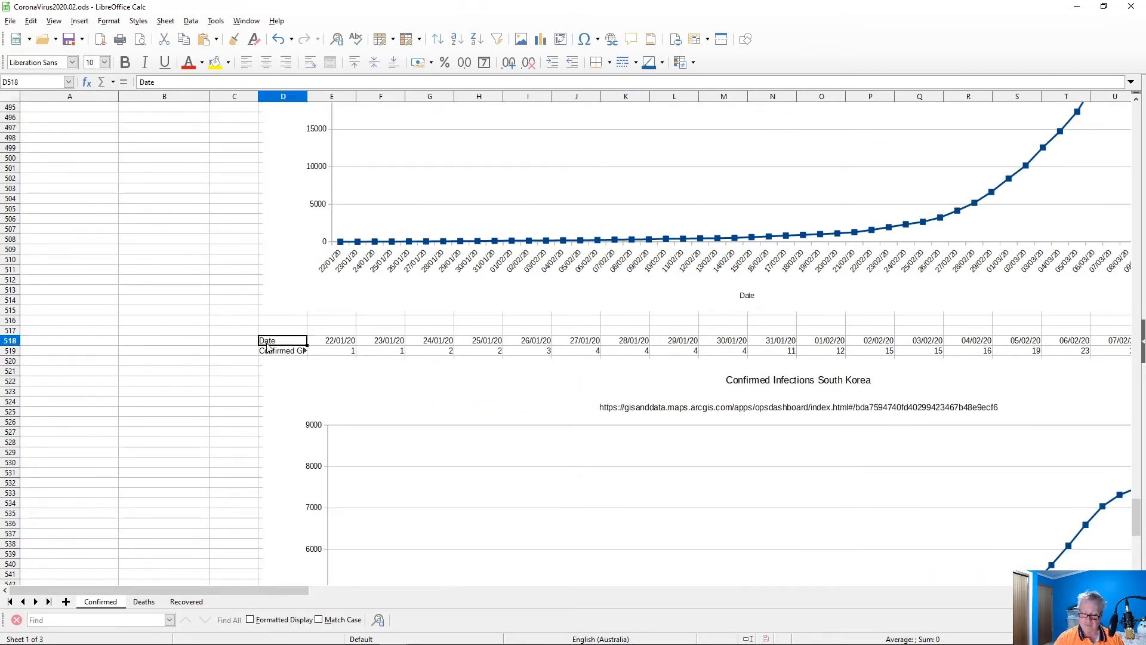
pyautogui.hotkey('shift', 'Down')
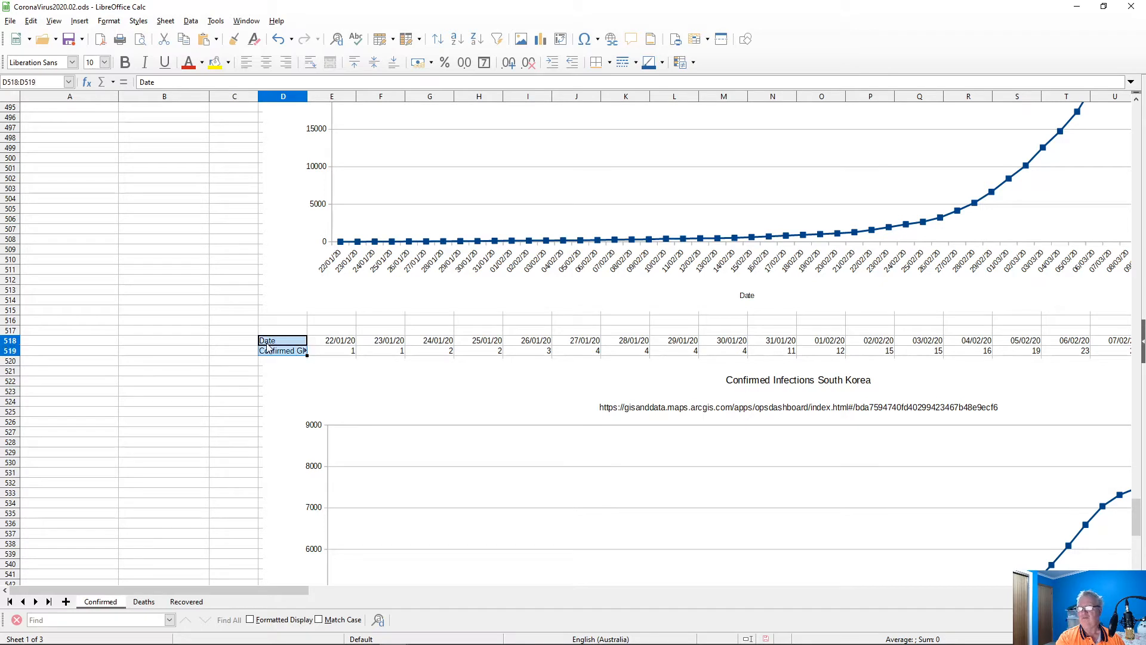
pyautogui.hotkey('ctrl', 'shift', 'Right')
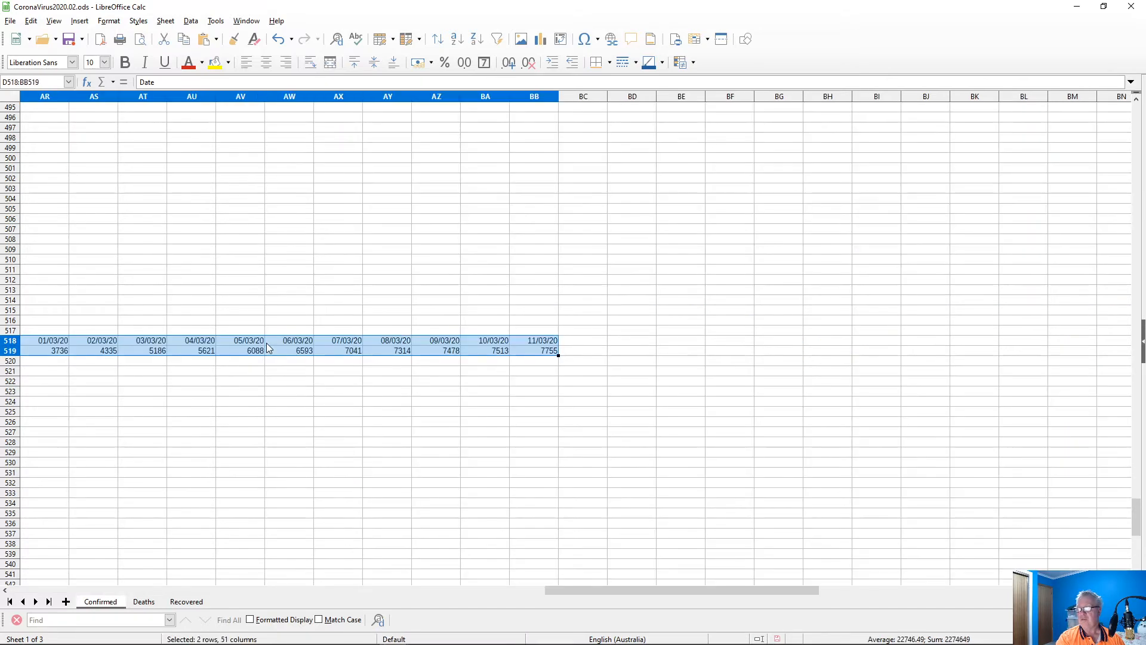
pyautogui.hotkey('ctrl', 'c')
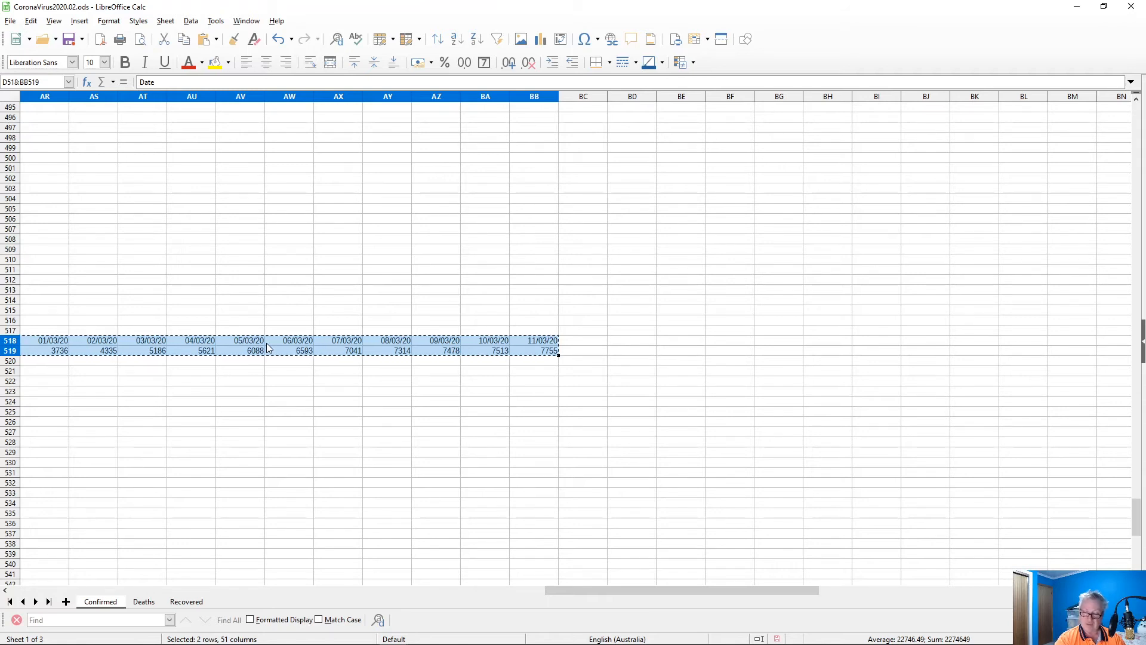
pyautogui.press('Home')
pyautogui.scroll(-18, 339, 378)
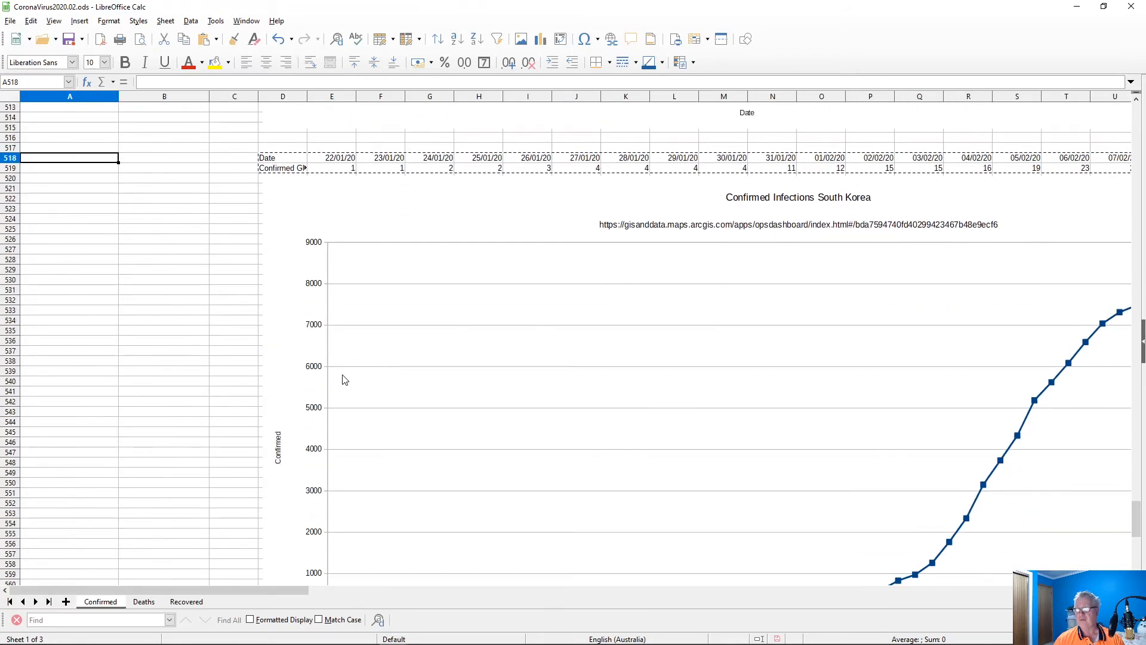
pyautogui.click(278, 344)
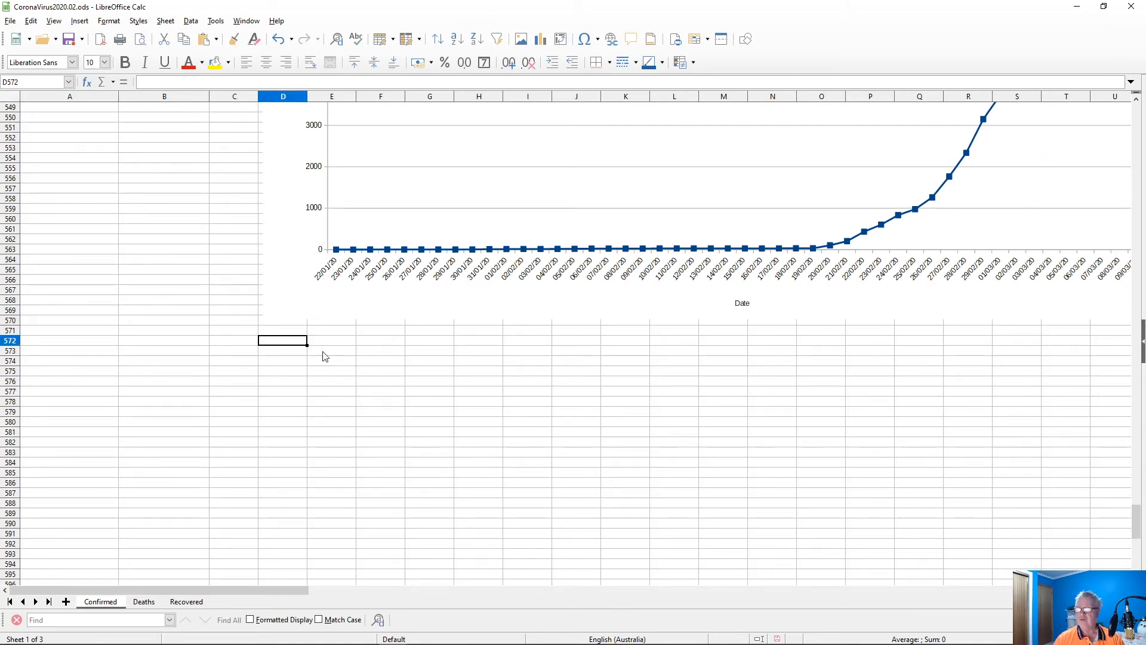
pyautogui.hotkey('ctrl', 'v')
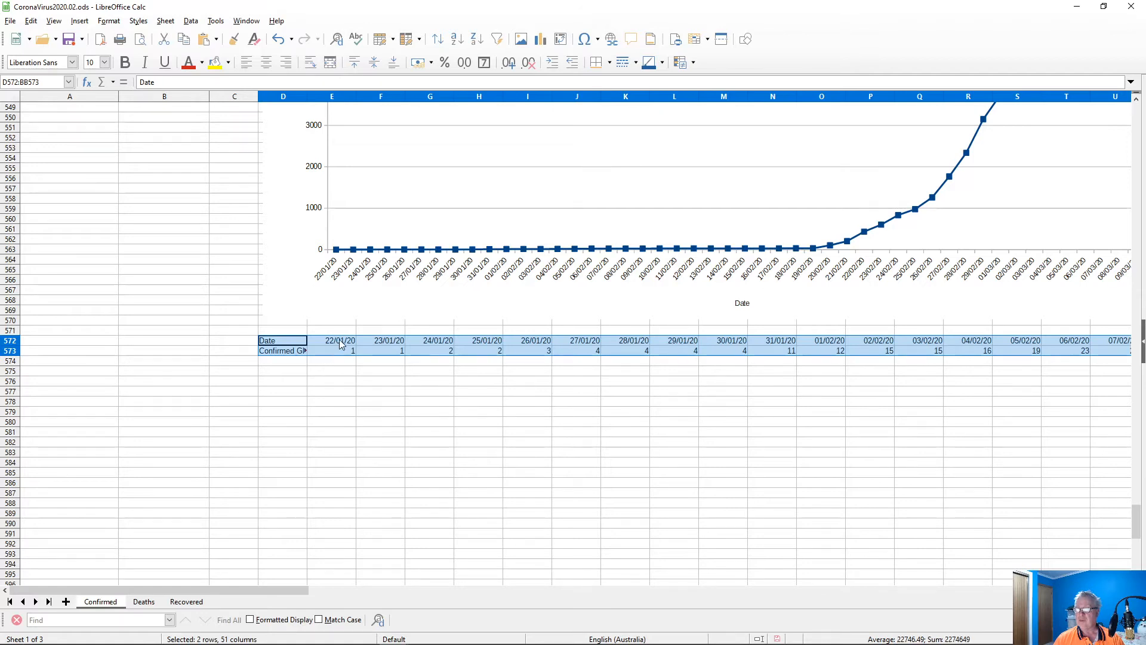
# - Change the country criterion in E573's SUMIF formula to "Iran"
pyautogui.click(338, 355)
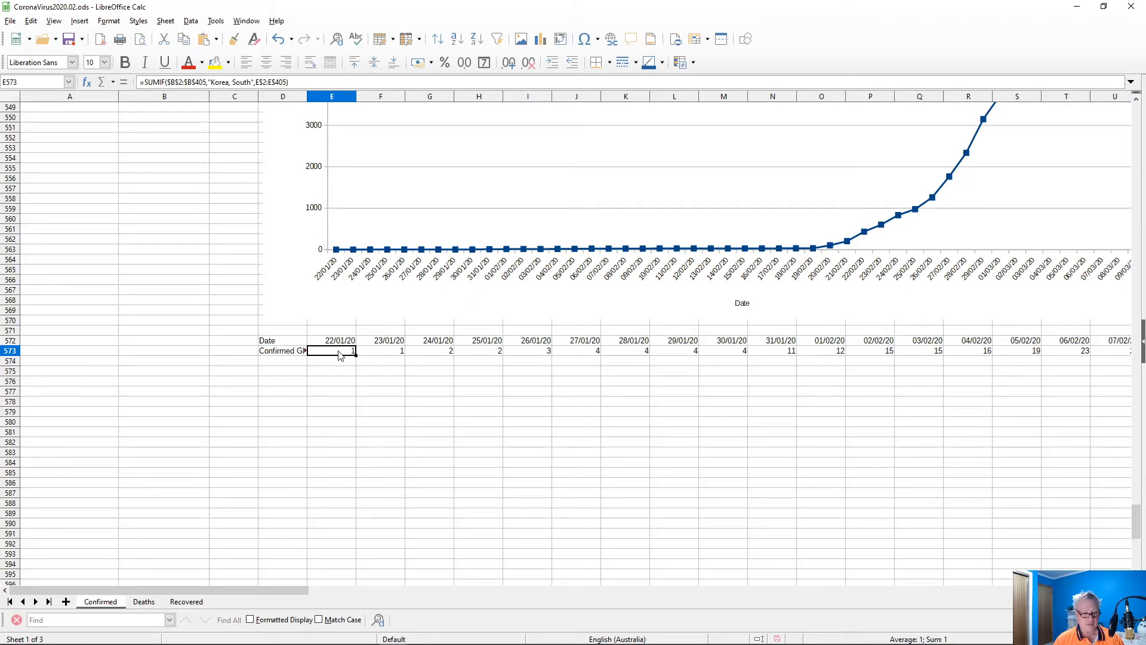
pyautogui.doubleClick(340, 356)
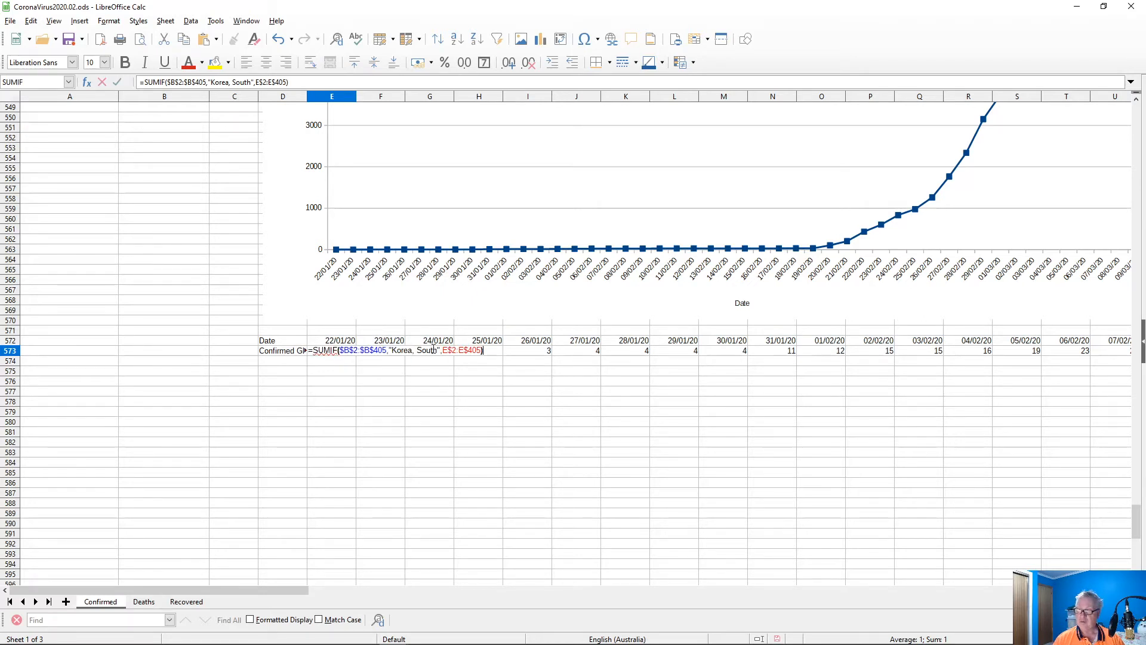
pyautogui.press('BackSpace')
pyautogui.press('BackSpace')
pyautogui.press('BackSpace')
pyautogui.press('BackSpace')
pyautogui.press('BackSpace')
pyautogui.press('BackSpace')
pyautogui.press('BackSpace')
pyautogui.press('BackSpace')
pyautogui.press('BackSpace')
pyautogui.press('BackSpace')
pyautogui.press('BackSpace')
pyautogui.press('BackSpace')
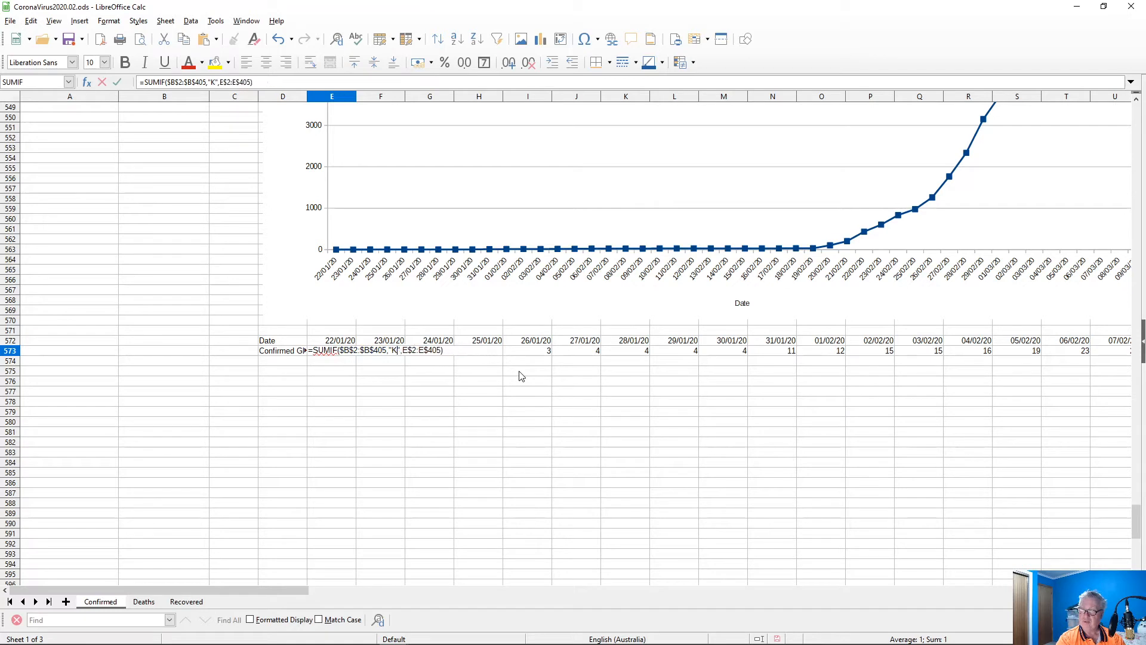
pyautogui.write('Iran')
pyautogui.press('Return')
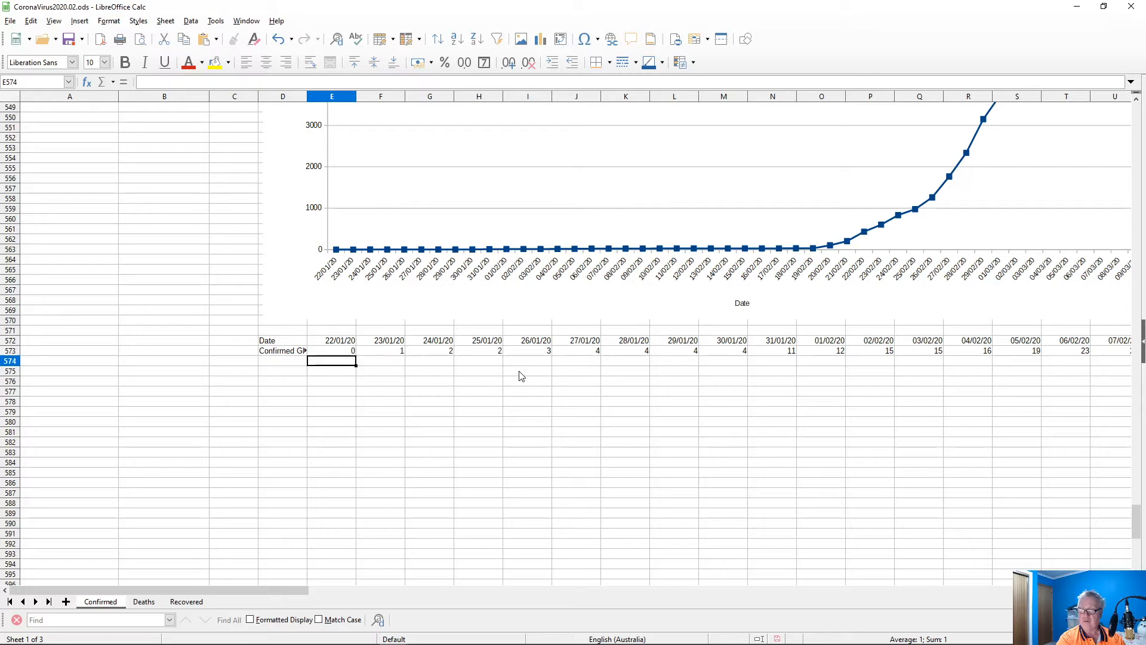
pyautogui.press('Up')
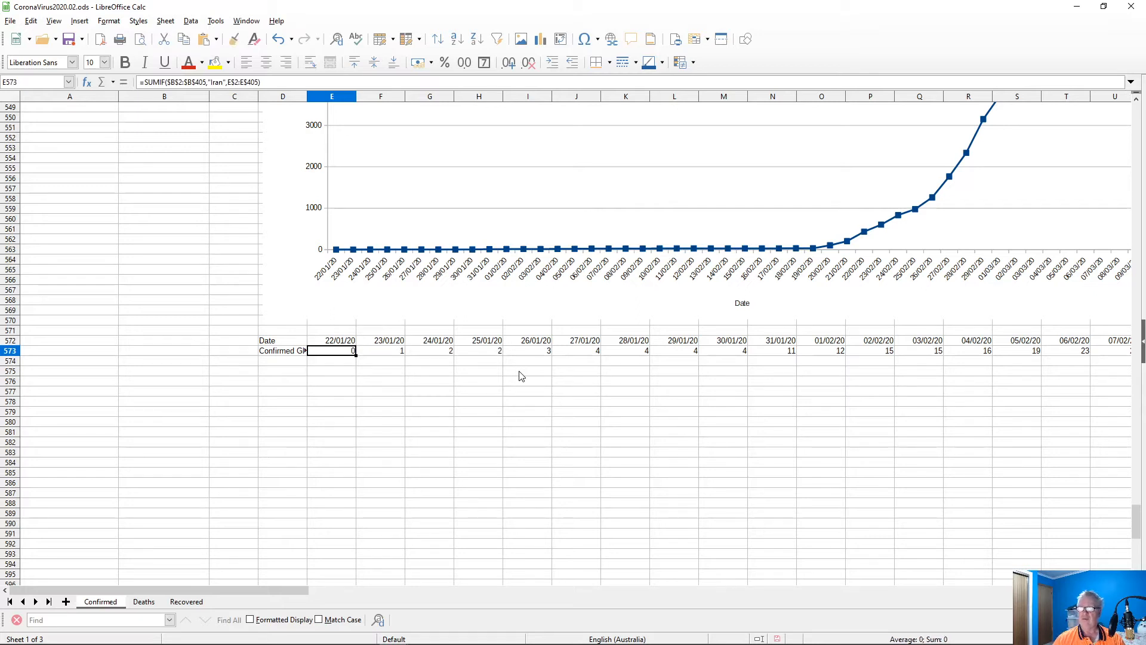
# - Find Iran's row in the country data and check its daily confirmed figures across the date columns
pyautogui.scroll(20, 518, 375)
pyautogui.scroll(20, 389, 321)
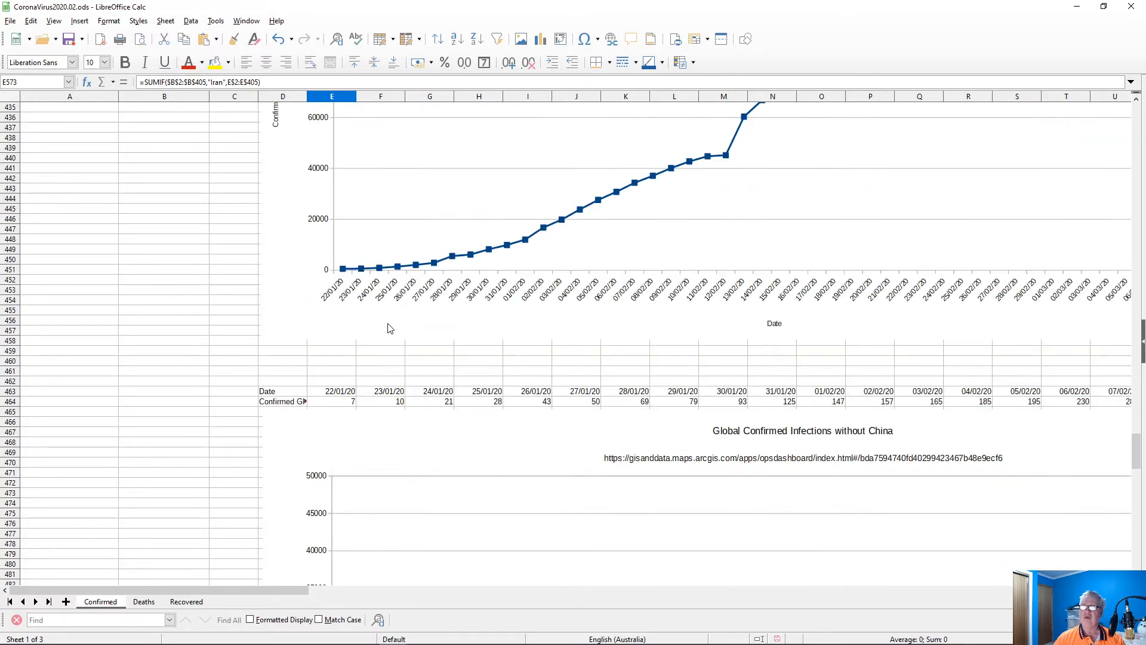
pyautogui.scroll(20, 124, 269)
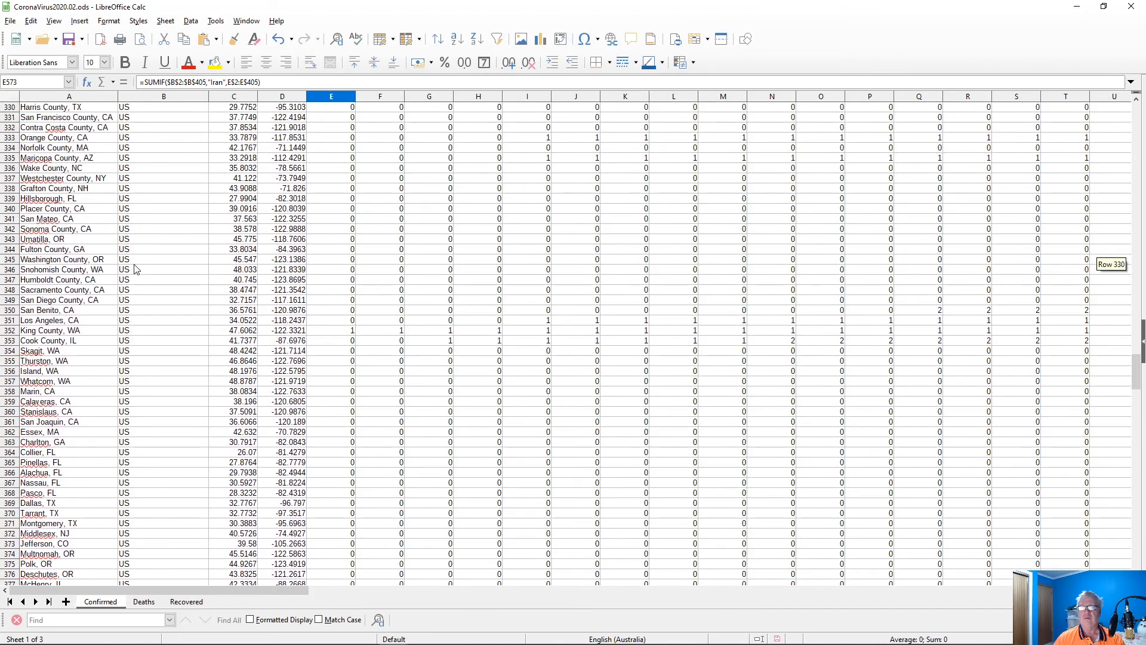
pyautogui.scroll(20, 197, 274)
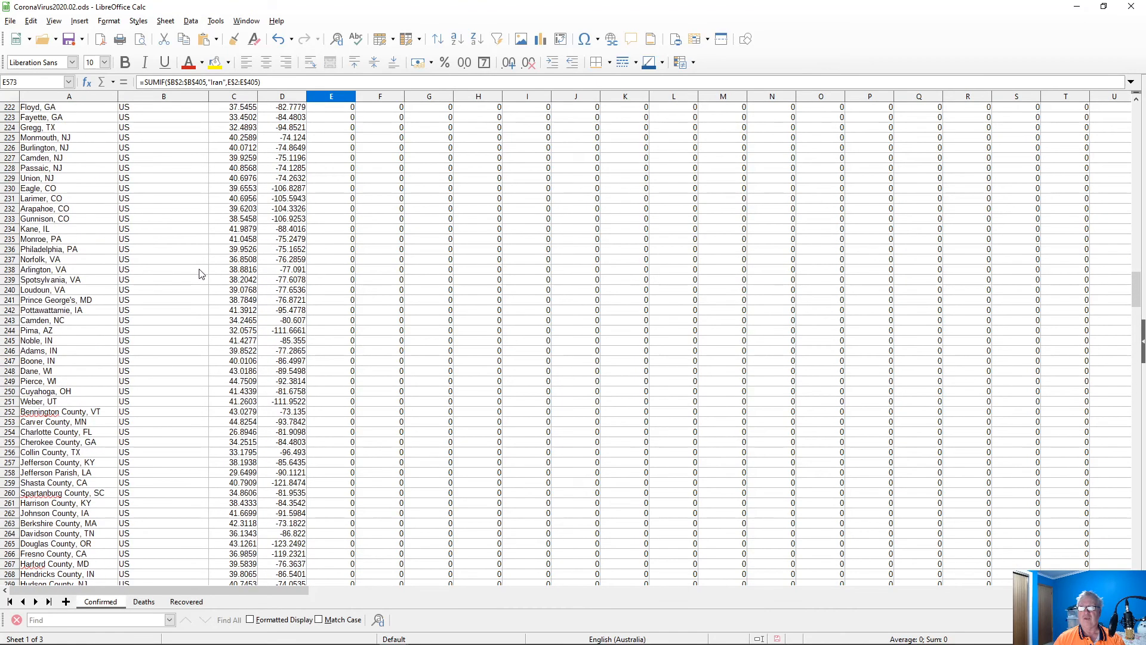
pyautogui.moveTo(1133, 287); pyautogui.dragTo(1132, 208)
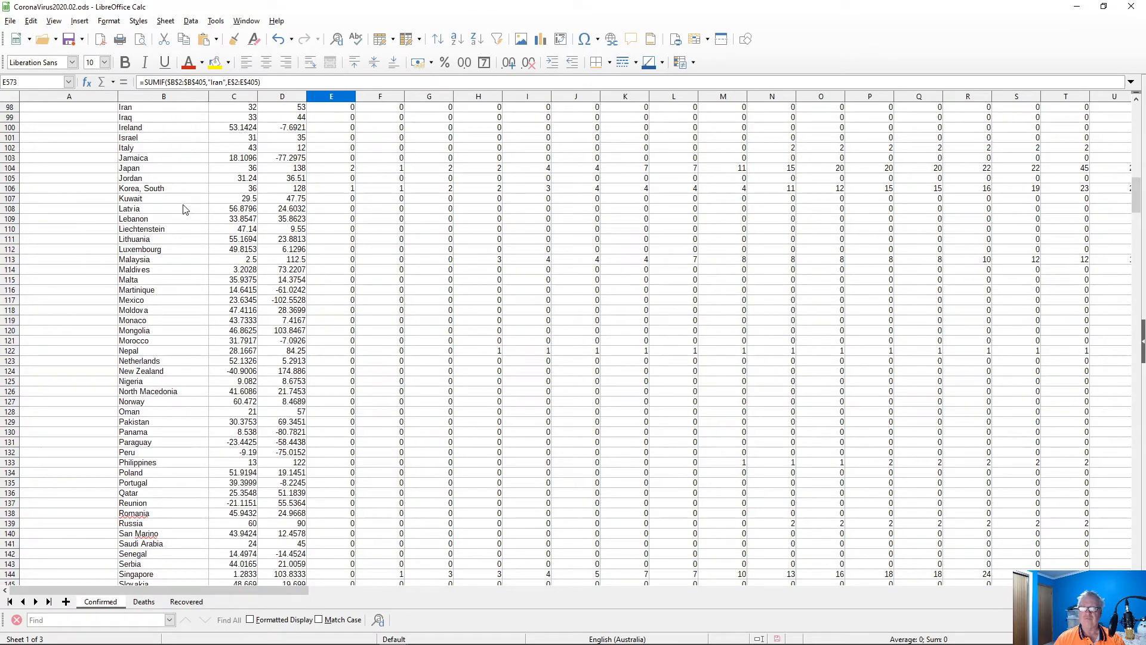
pyautogui.scroll(1, 185, 208)
pyautogui.scroll(1, 185, 209)
pyautogui.click(126, 169)
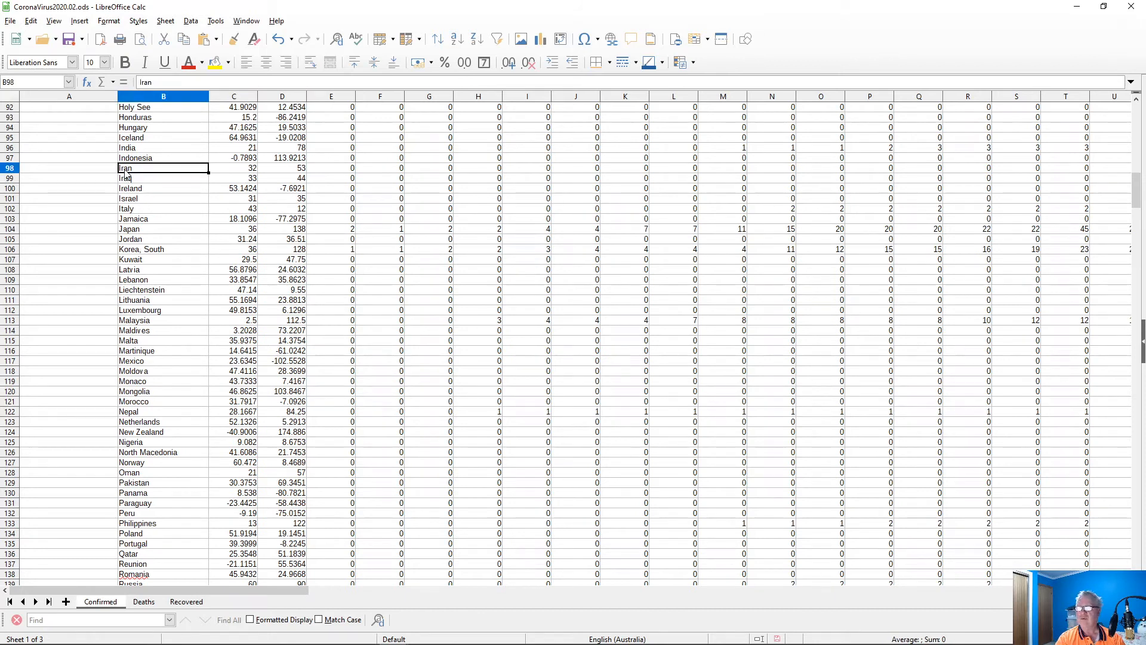
pyautogui.press('Right')
pyautogui.press('Right')
pyautogui.press('Right')
pyautogui.press('Right')
pyautogui.press('Right')
pyautogui.press('Right')
pyautogui.press('Right')
pyautogui.press('Right')
pyautogui.press('Right')
pyautogui.press('Right')
pyautogui.press('Right')
pyautogui.press('Right')
pyautogui.press('Right')
pyautogui.press('Right')
pyautogui.press('Right')
pyautogui.press('Right')
pyautogui.press('Right')
pyautogui.press('Right')
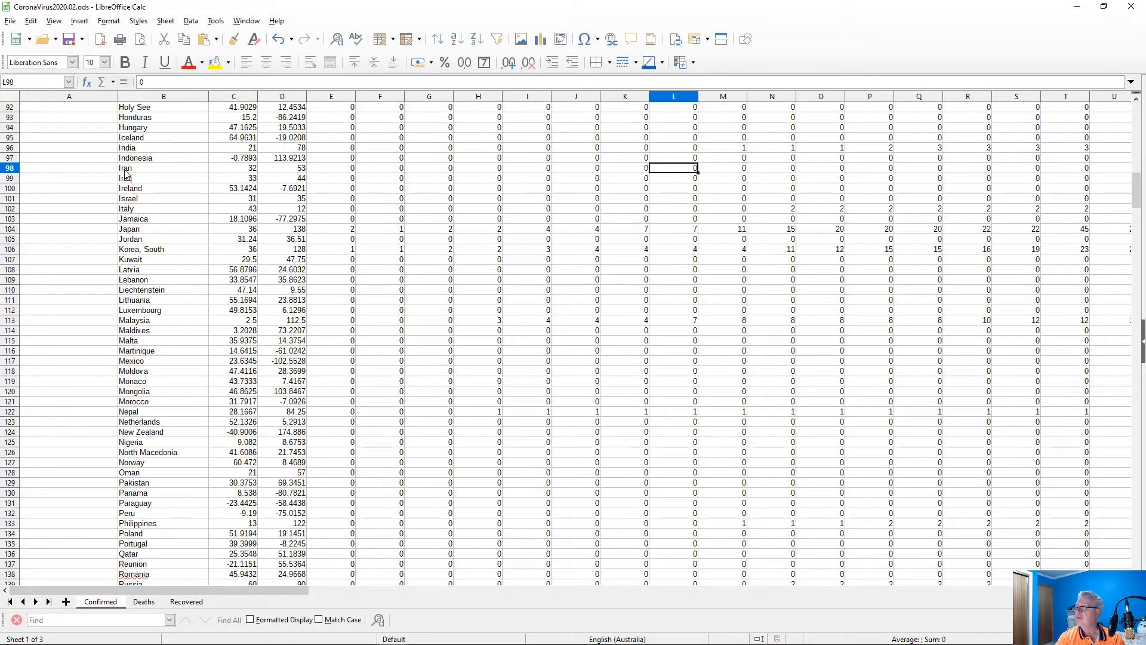
pyautogui.press('Right')
pyautogui.press('Right')
pyautogui.press('Right')
pyautogui.press('Right')
pyautogui.press('Right')
pyautogui.press('Right')
pyautogui.press('Right')
pyautogui.press('Right')
pyautogui.press('Right')
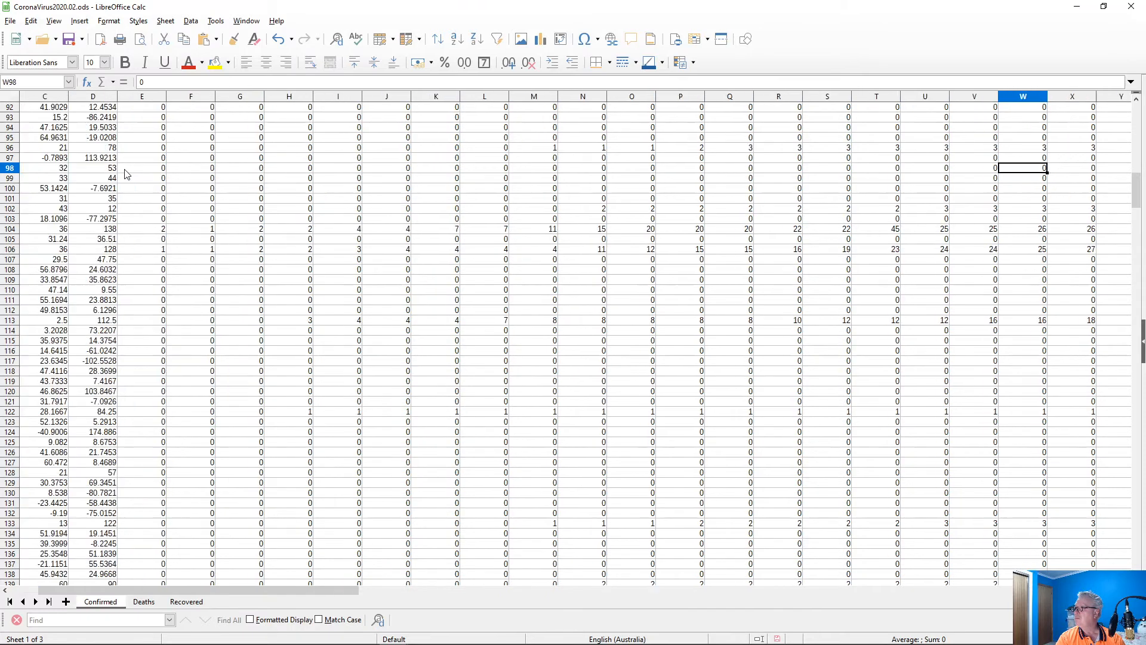
pyautogui.press('Right')
pyautogui.press('Right')
pyautogui.press('Right')
pyautogui.press('Right')
pyautogui.press('Right')
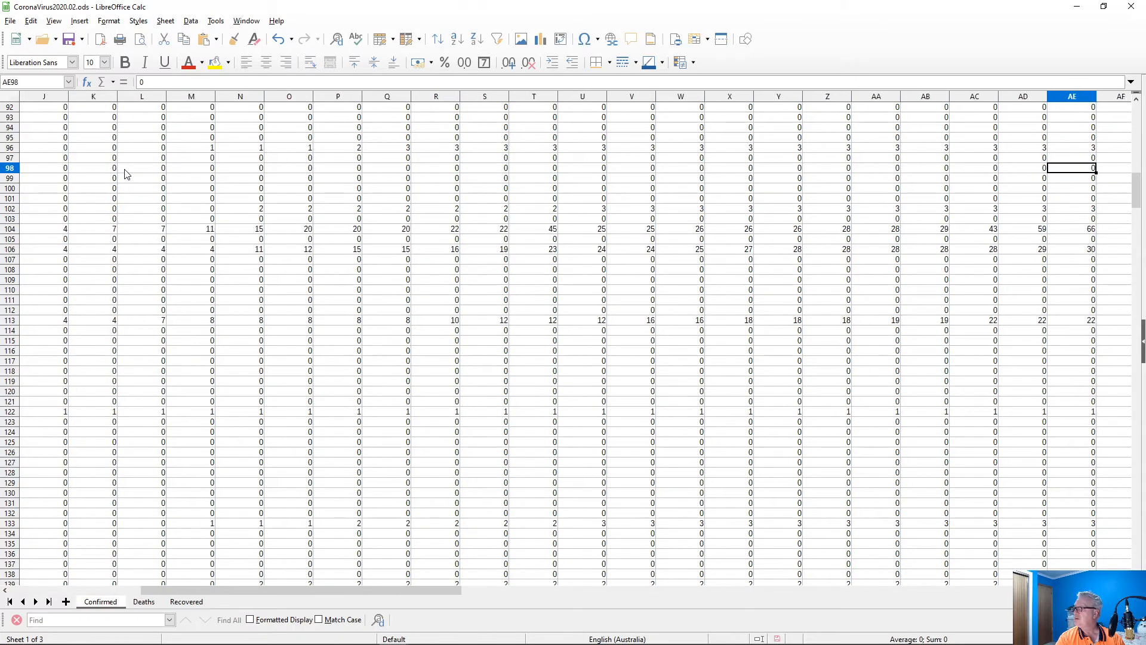
pyautogui.press('Left')
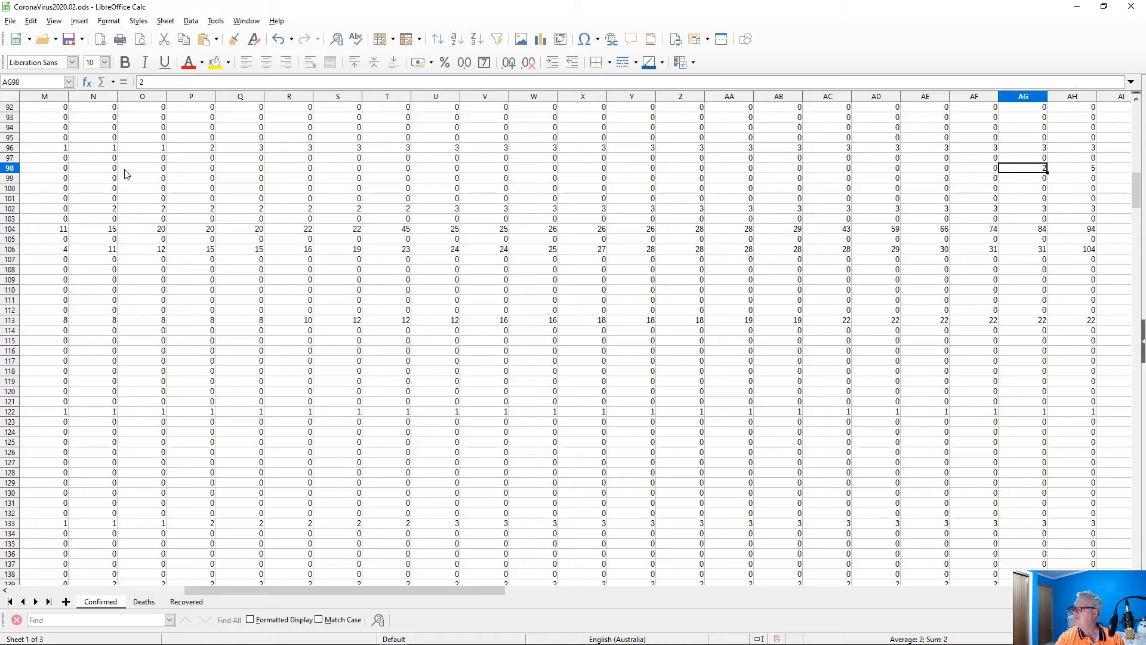
pyautogui.press('Right')
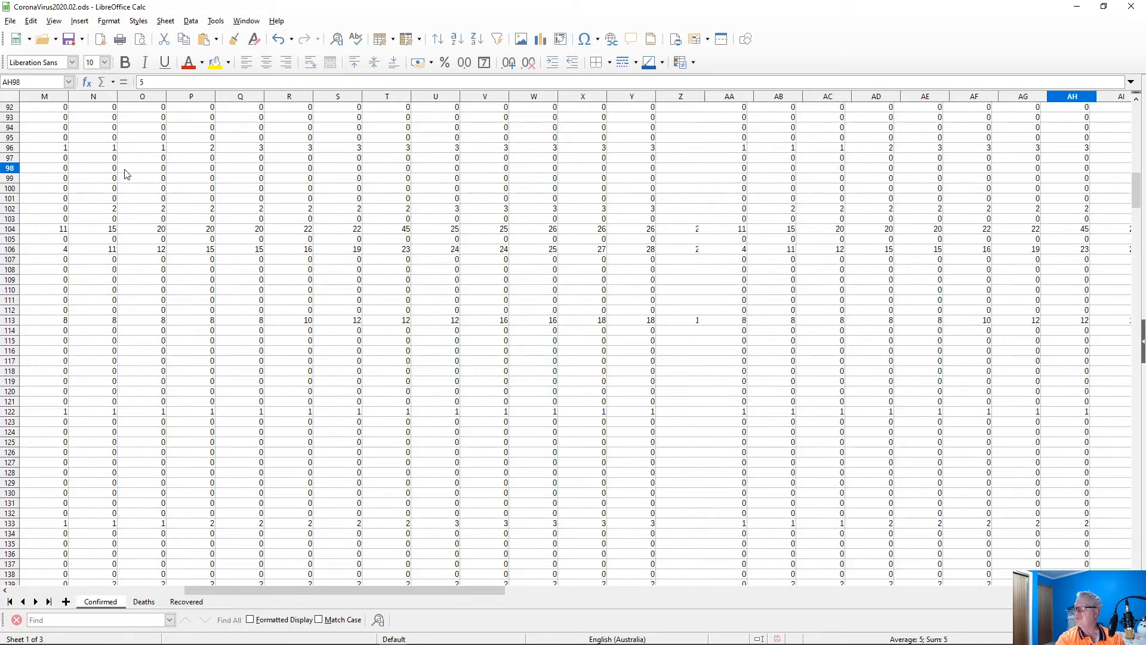
# - Look back over the end of the country data and the global and without-China charts below it
pyautogui.press('Home')
pyautogui.press('pagedown')
pyautogui.press('pagedown')
pyautogui.press('pagedown')
pyautogui.press('pagedown')
pyautogui.press('pagedown')
pyautogui.press('pagedown')
pyautogui.press('pagedown')
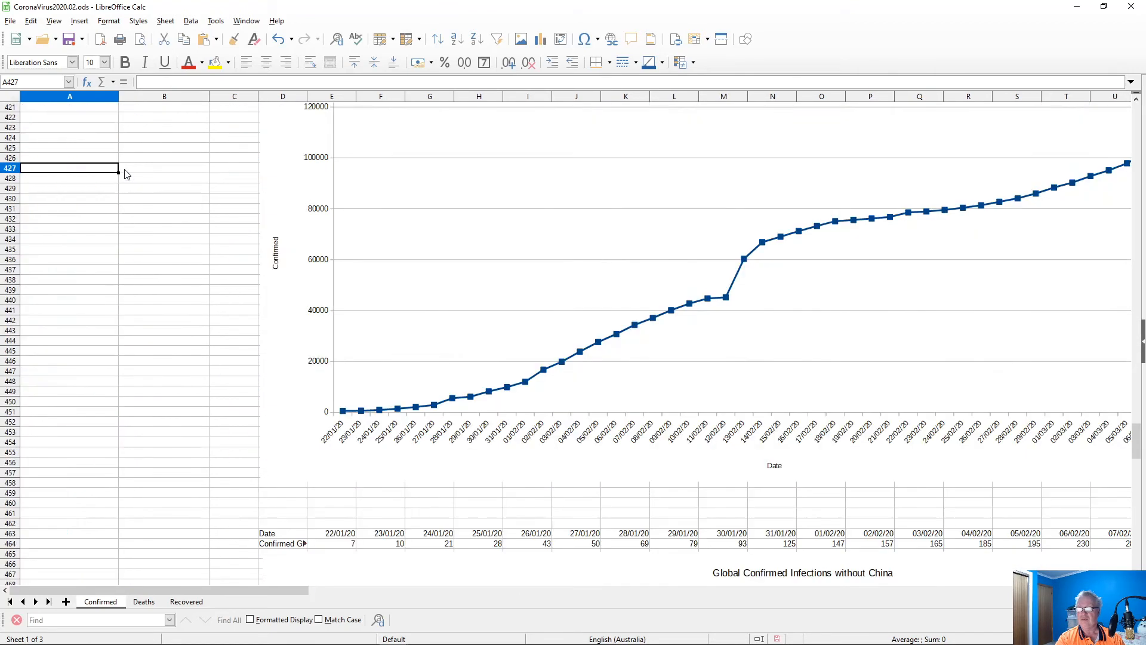
pyautogui.press('pagedown')
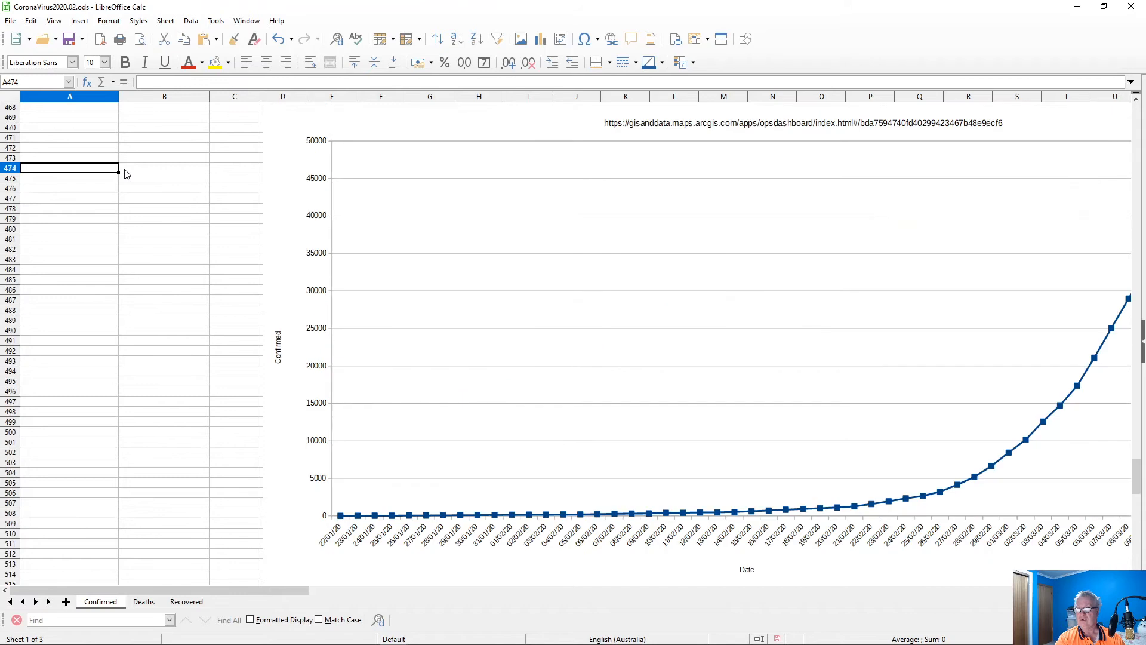
pyautogui.press('pageup')
pyautogui.press('pageup')
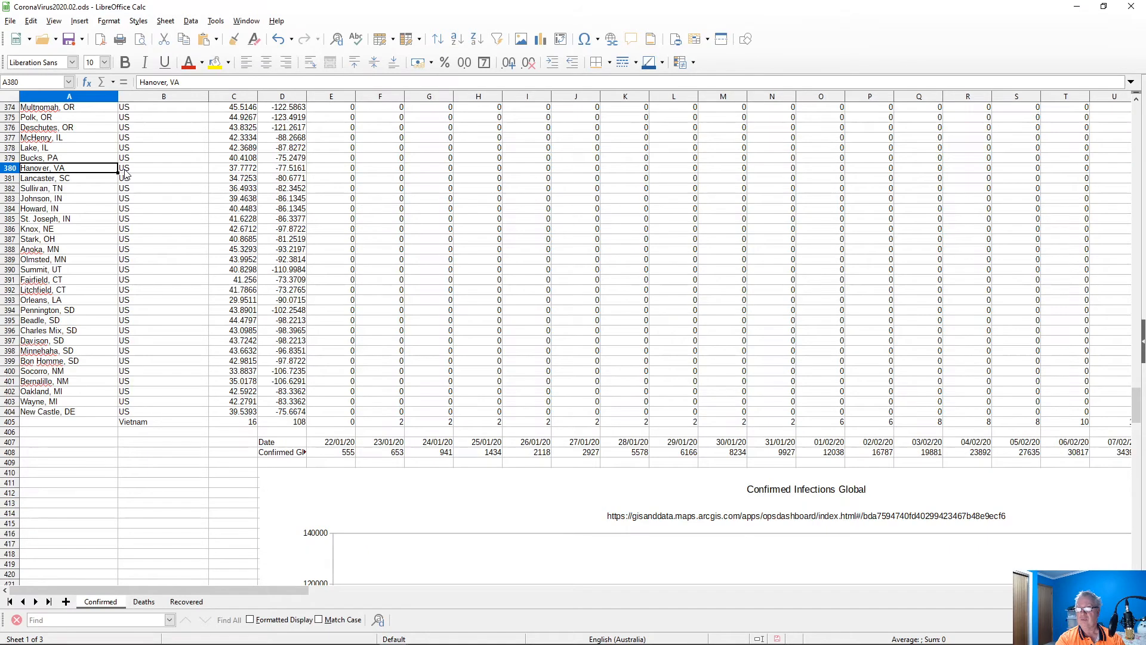
# - Change the row label in D519 under the South Korea dates so it names South Korea instead of Global without China
pyautogui.scroll(-4, 143, 151)
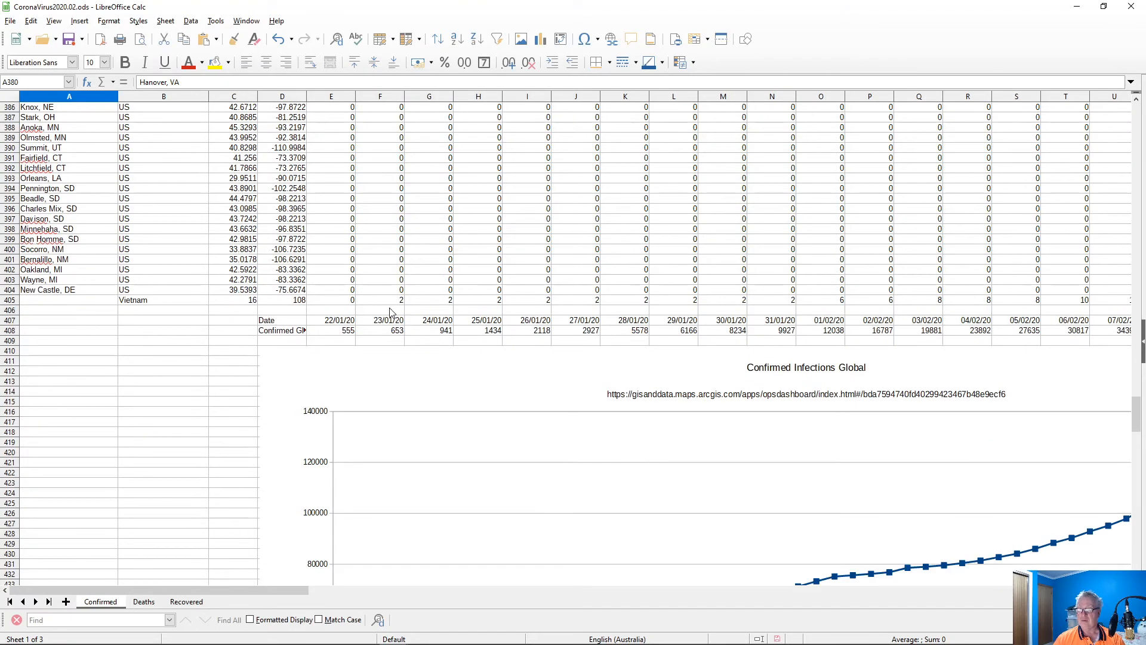
pyautogui.click(284, 332)
pyautogui.scroll(-20, 194, 366)
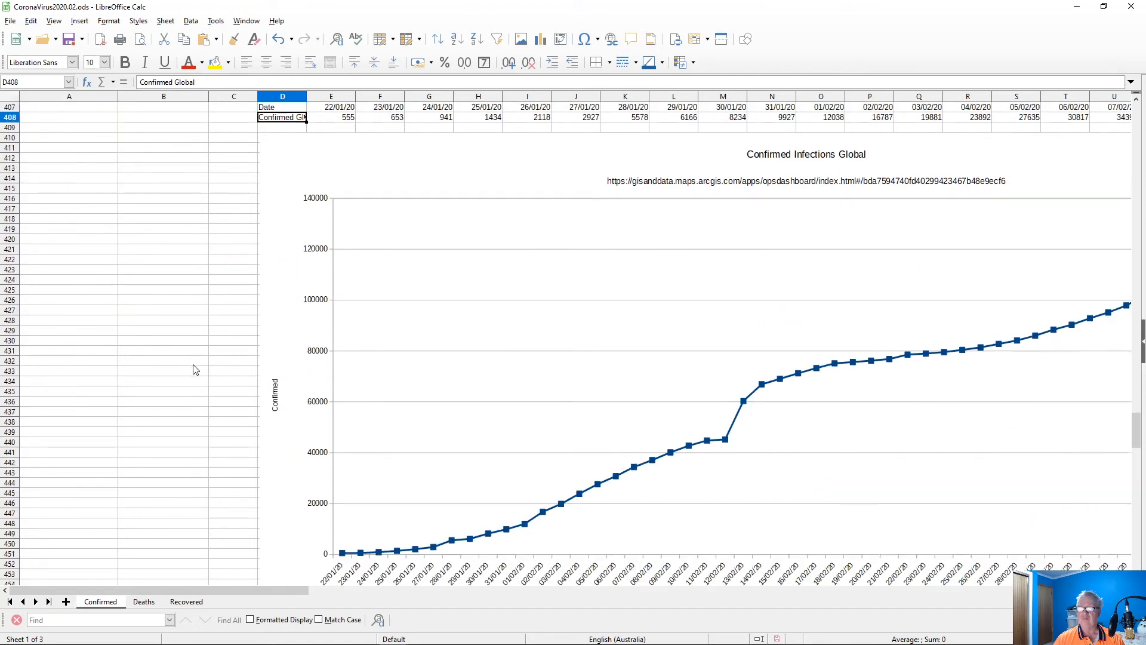
pyautogui.click(286, 261)
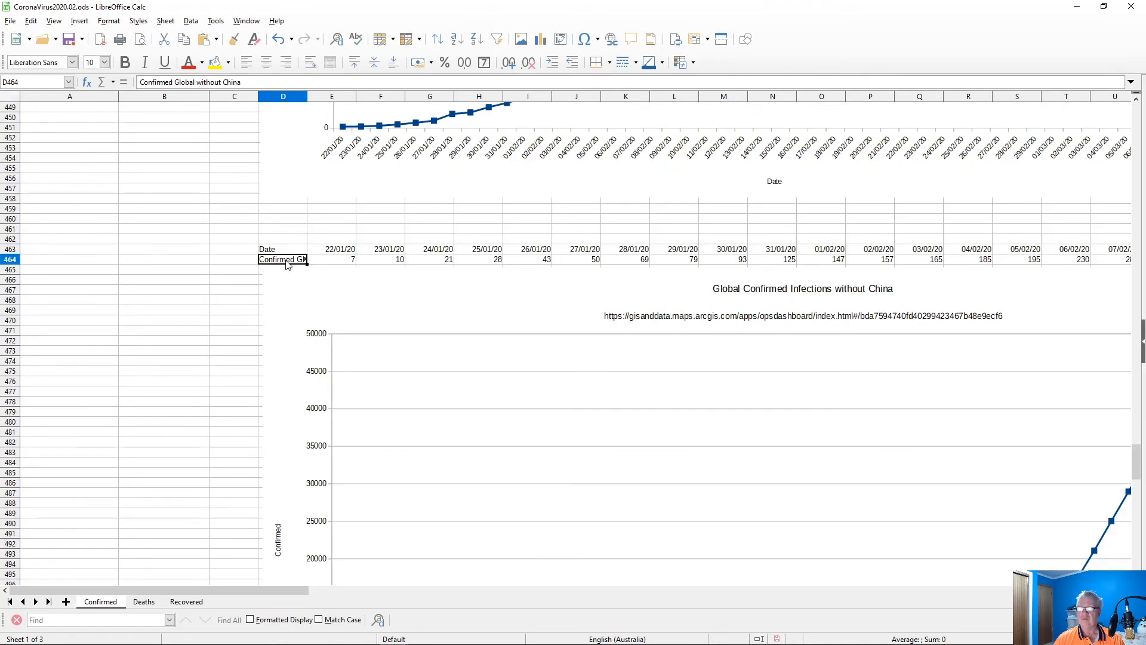
pyautogui.scroll(-20, 233, 341)
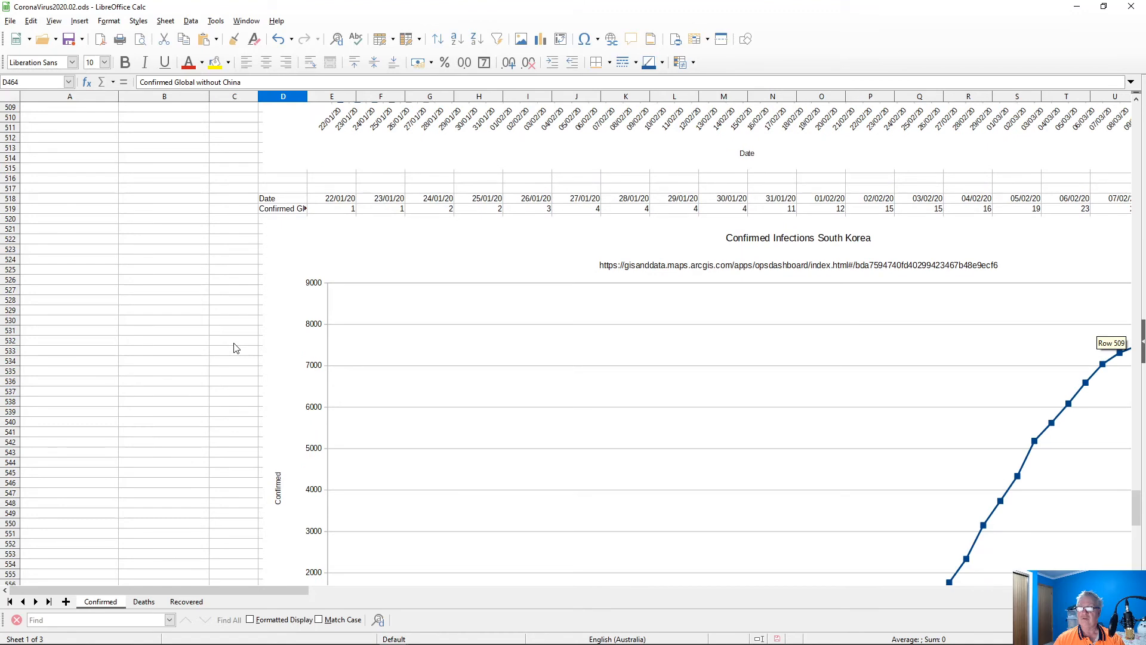
pyautogui.click(290, 211)
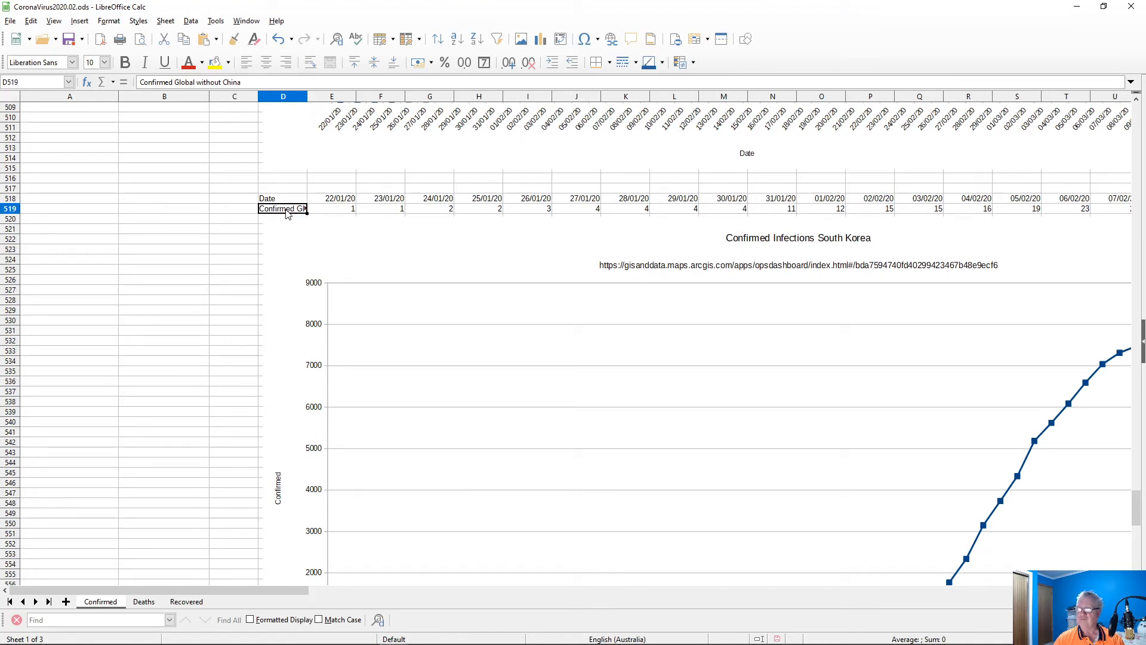
pyautogui.doubleClick(286, 212)
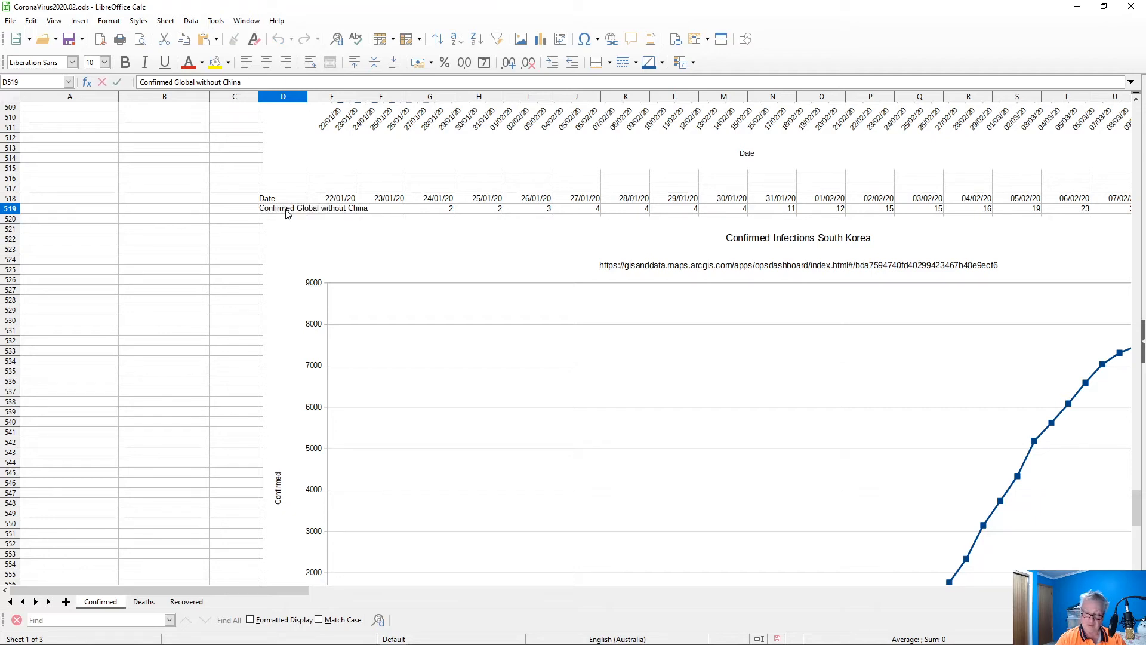
pyautogui.press('BackSpace')
pyautogui.press('BackSpace')
pyautogui.press('BackSpace')
pyautogui.press('BackSpace')
pyautogui.press('BackSpace')
pyautogui.press('BackSpace')
pyautogui.press('BackSpace')
pyautogui.press('BackSpace')
pyautogui.press('BackSpace')
pyautogui.press('BackSpace')
pyautogui.press('BackSpace')
pyautogui.press('BackSpace')
pyautogui.press('BackSpace')
pyautogui.press('BackSpace')
pyautogui.press('BackSpace')
pyautogui.press('BackSpace')
pyautogui.press('BackSpace')
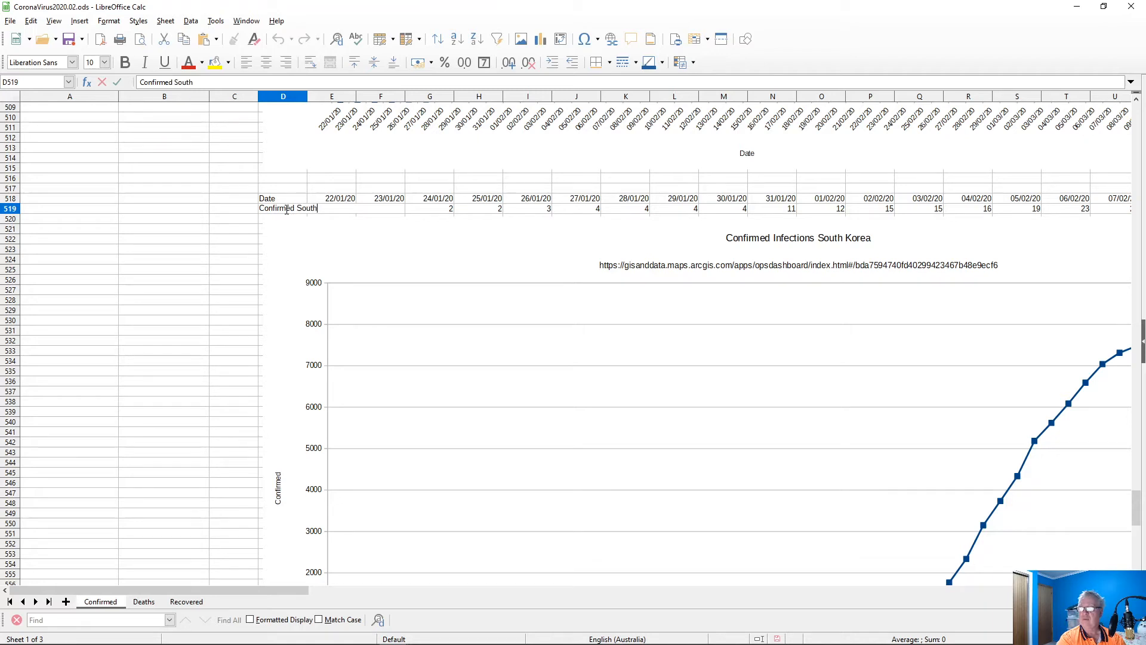
pyautogui.press('Return')
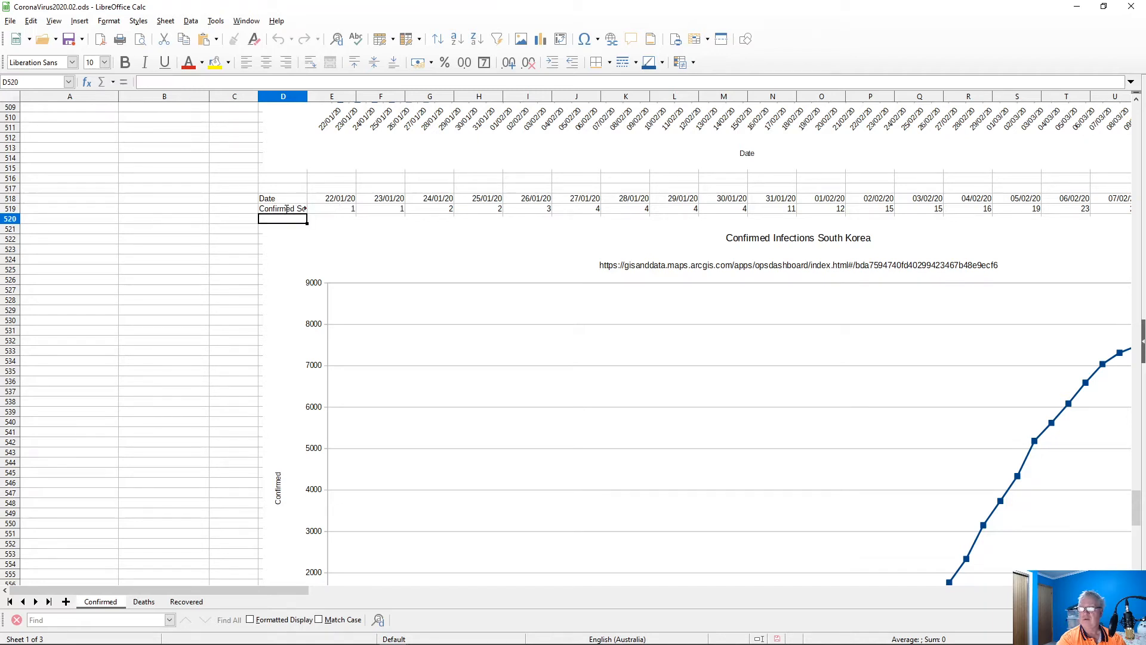
# - Change the row label in D573, below the South Korea chart, to Confirmed Iran
pyautogui.scroll(-2, 538, 310)
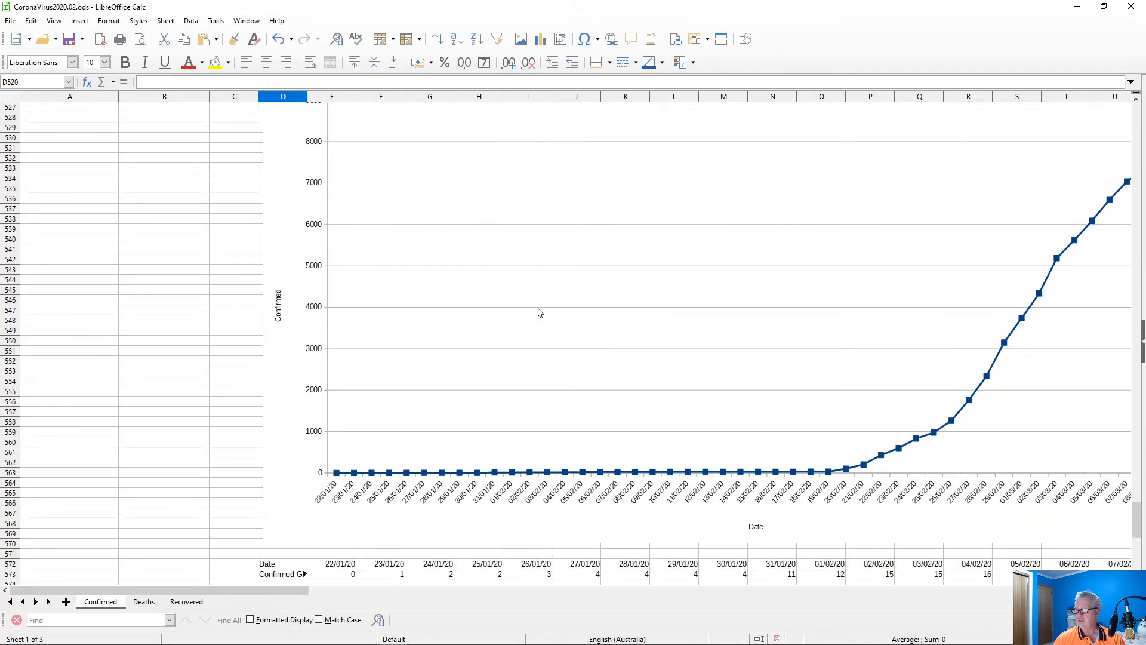
pyautogui.moveTo(281, 594)
pyautogui.mouseDown()
pyautogui.moveTo(340, 593)
pyautogui.moveTo(281, 594)
pyautogui.mouseUp()
pyautogui.scroll(-8, 193, 490)
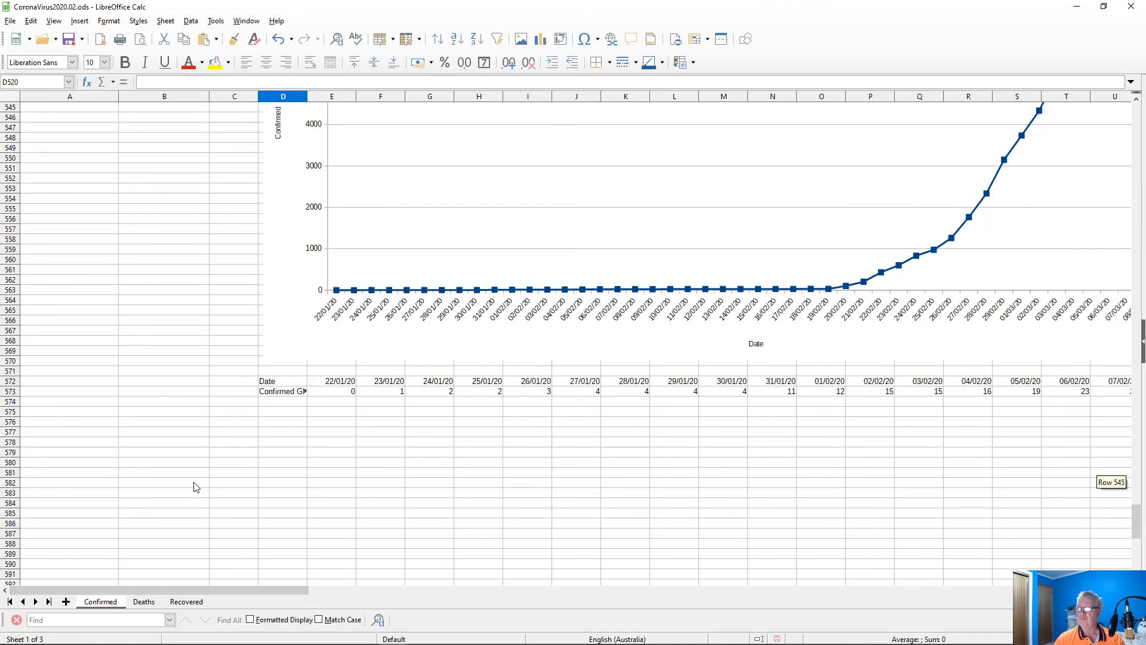
pyautogui.click(285, 336)
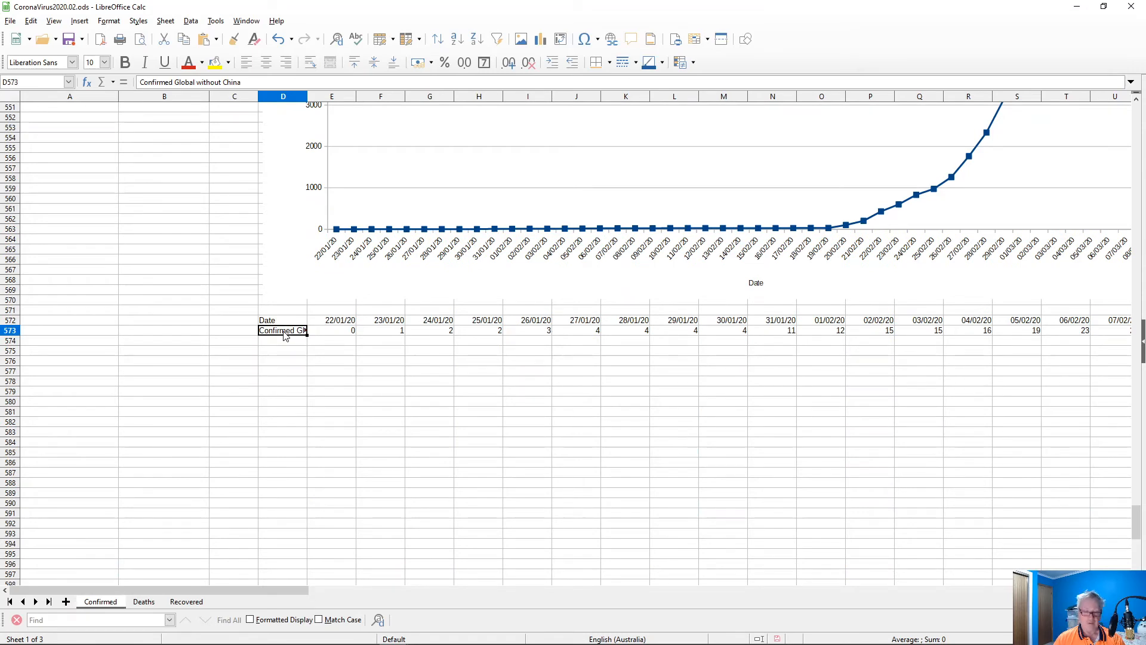
pyautogui.press('F2')
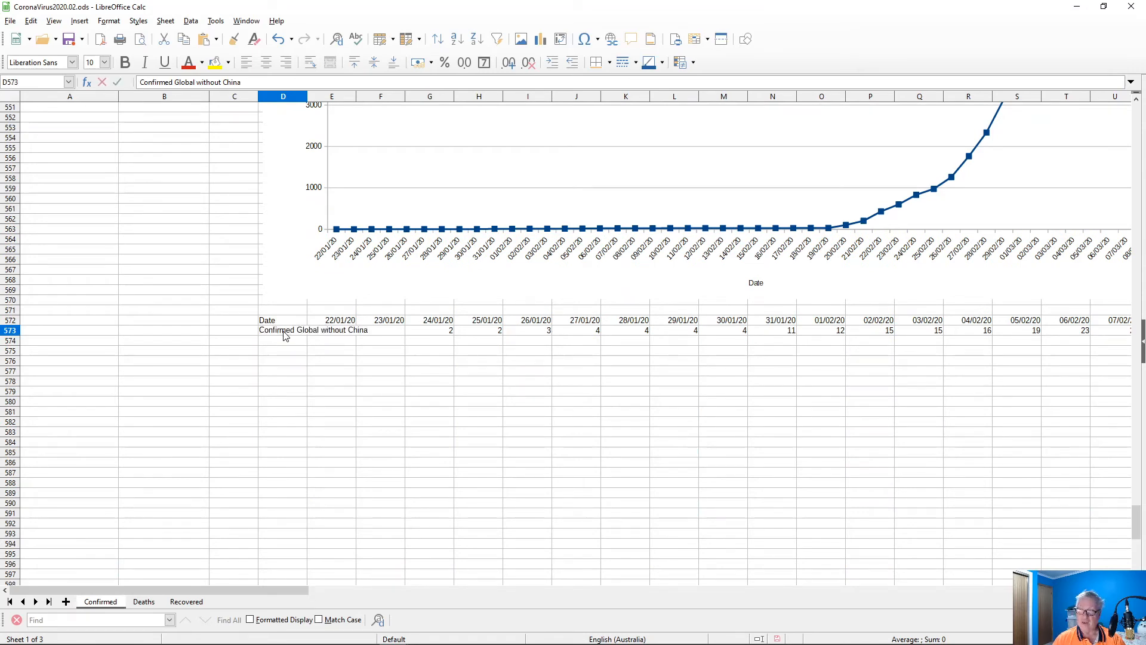
pyautogui.press('BackSpace')
pyautogui.press('BackSpace')
pyautogui.press('BackSpace')
pyautogui.press('BackSpace')
pyautogui.press('BackSpace')
pyautogui.press('BackSpace')
pyautogui.press('BackSpace')
pyautogui.press('BackSpace')
pyautogui.press('BackSpace')
pyautogui.press('BackSpace')
pyautogui.press('BackSpace')
pyautogui.press('BackSpace')
pyautogui.press('BackSpace')
pyautogui.press('BackSpace')
pyautogui.press('BackSpace')
pyautogui.press('BackSpace')
pyautogui.press('BackSpace')
pyautogui.press('BackSpace')
pyautogui.press('BackSpace')
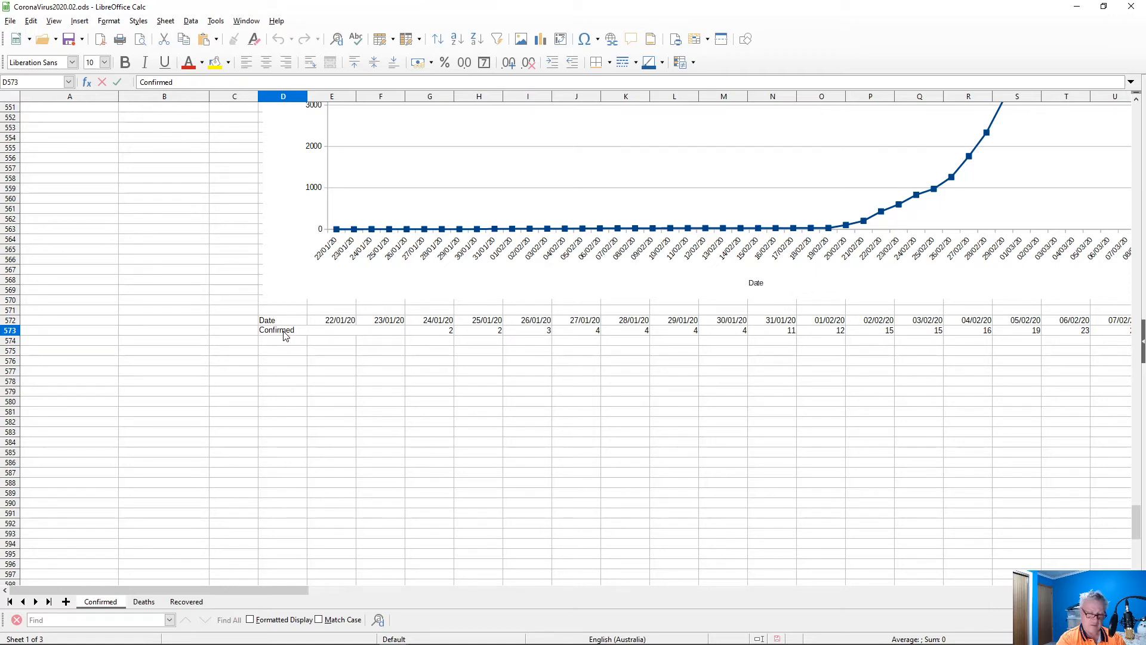
pyautogui.press('Return')
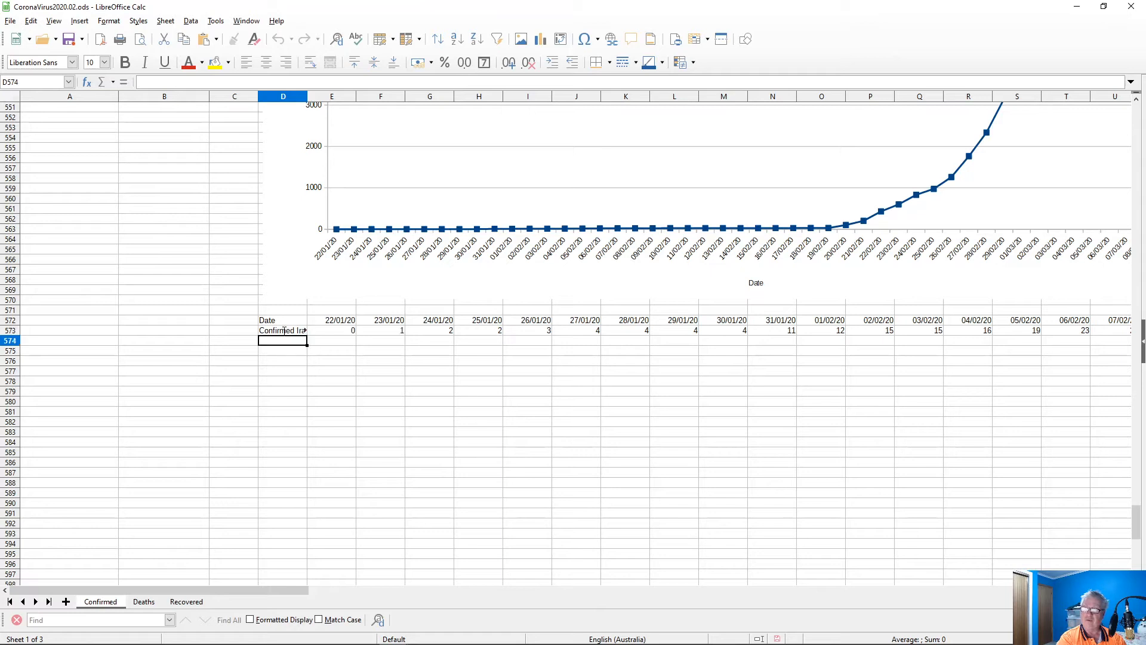
# - Copy the Iran SUMIF formula from E573 across F573:BB573, overwriting the existing South Korea formulas
pyautogui.click(347, 334)
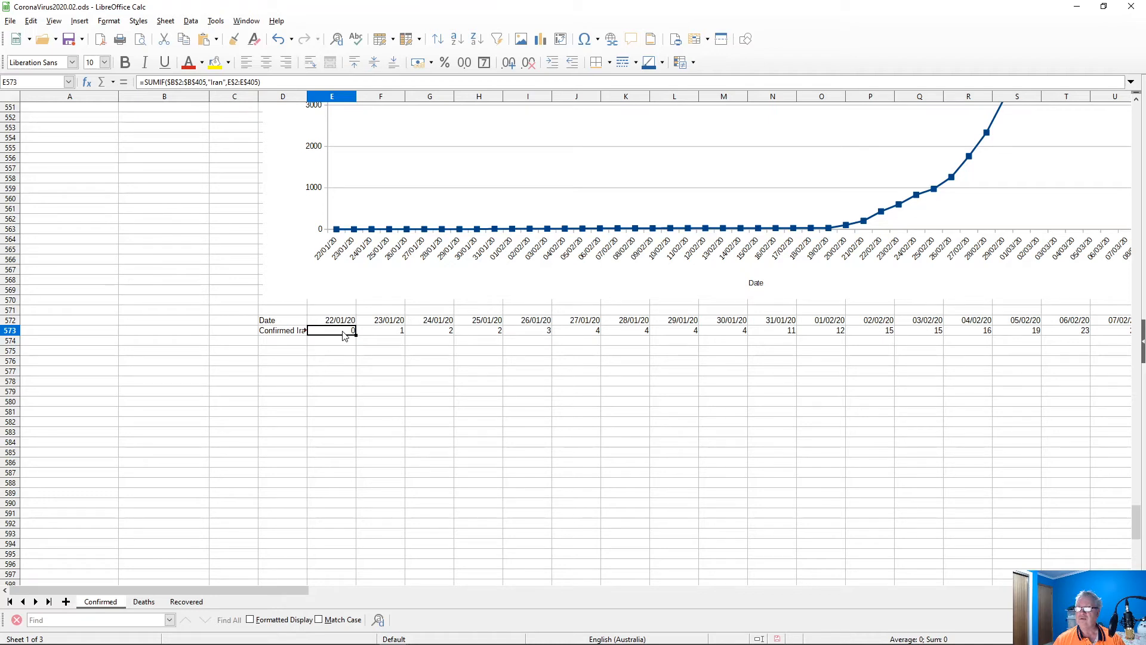
pyautogui.click(382, 334)
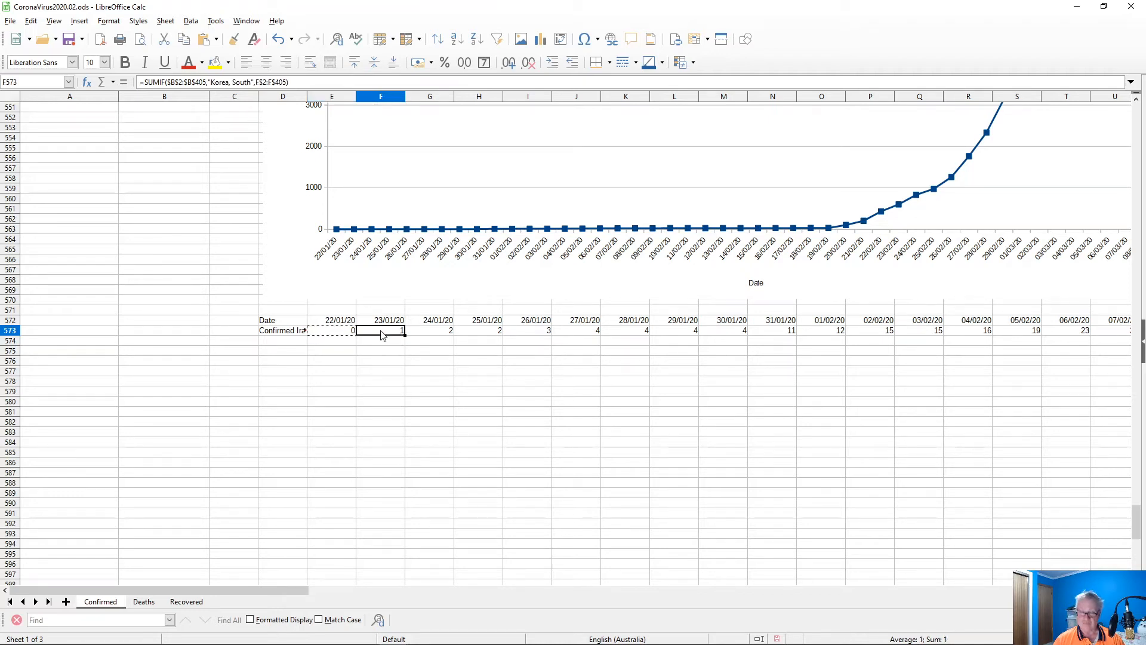
pyautogui.hotkey('ctrl', 'shift', 'Right')
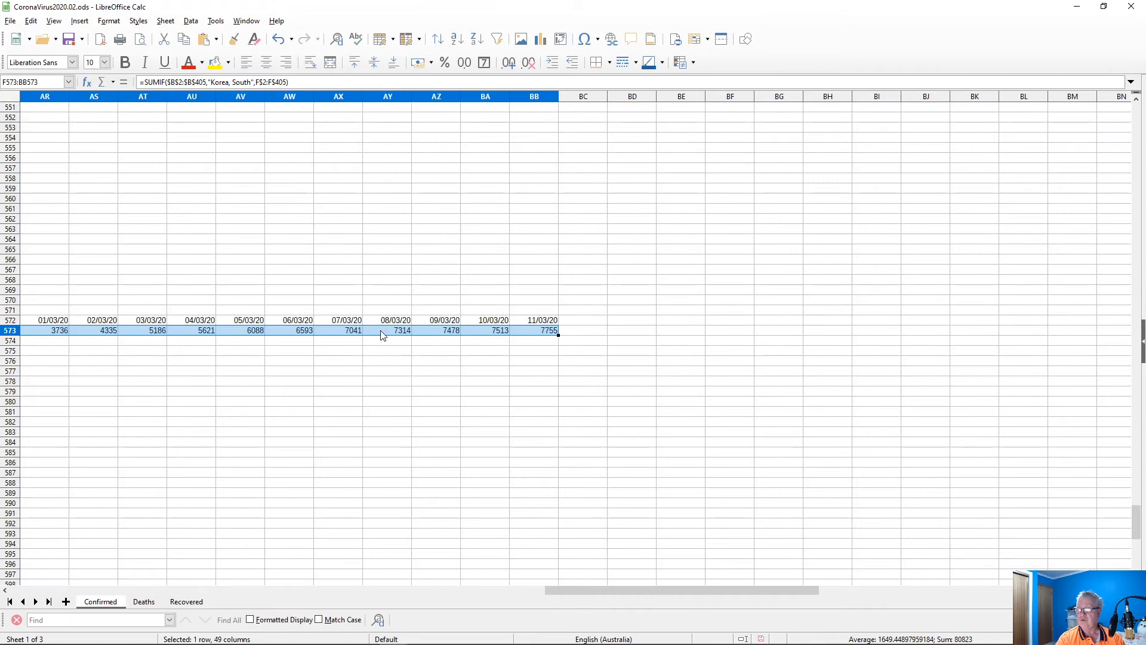
pyautogui.hotkey('ctrl', 'v')
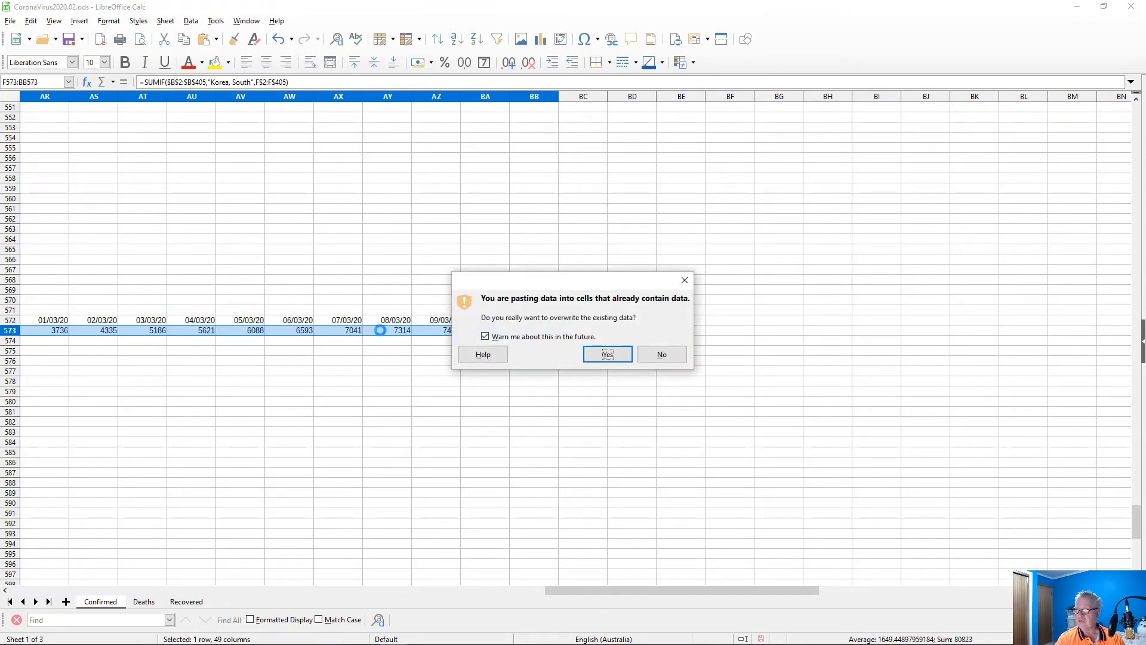
pyautogui.press('Return')
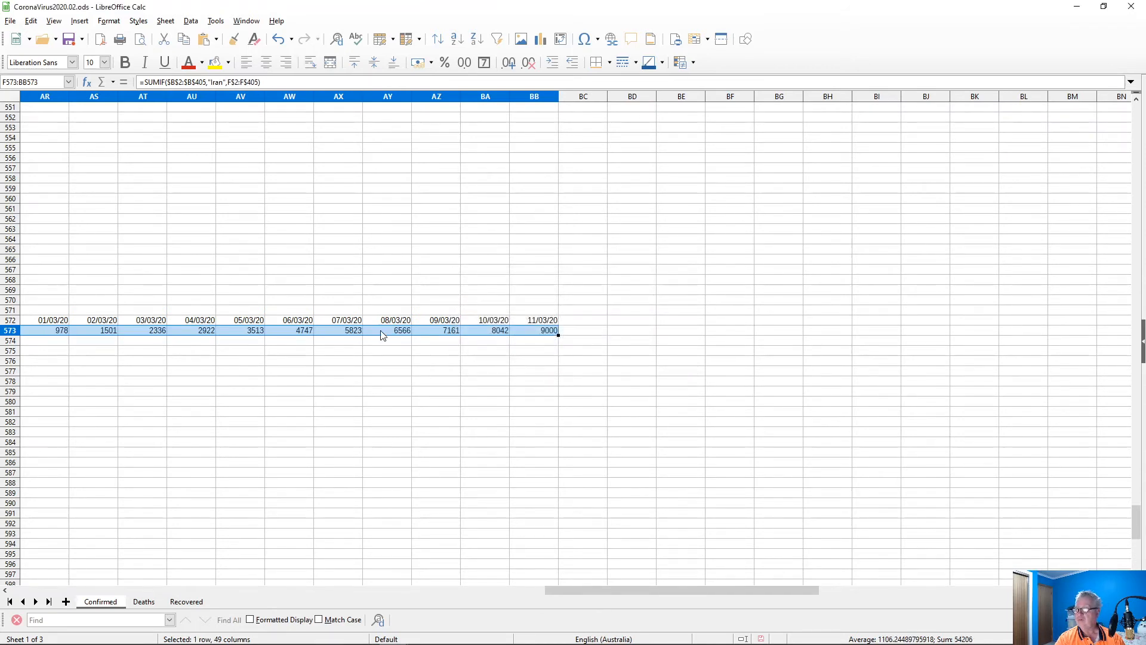
# - Review the daily Iran totals along row 573 from the first date to the last
pyautogui.press('Left')
pyautogui.press('Left')
pyautogui.press('Right')
pyautogui.press('Right')
pyautogui.press('Right')
pyautogui.press('Right')
pyautogui.press('Right')
pyautogui.press('Right')
pyautogui.press('Right')
pyautogui.press('Right')
pyautogui.press('Right')
pyautogui.press('Right')
pyautogui.press('Right')
pyautogui.press('Right')
pyautogui.press('Right')
pyautogui.press('Right')
pyautogui.press('Right')
pyautogui.press('Right')
pyautogui.press('Right')
pyautogui.press('Right')
pyautogui.press('Right')
pyautogui.press('Right')
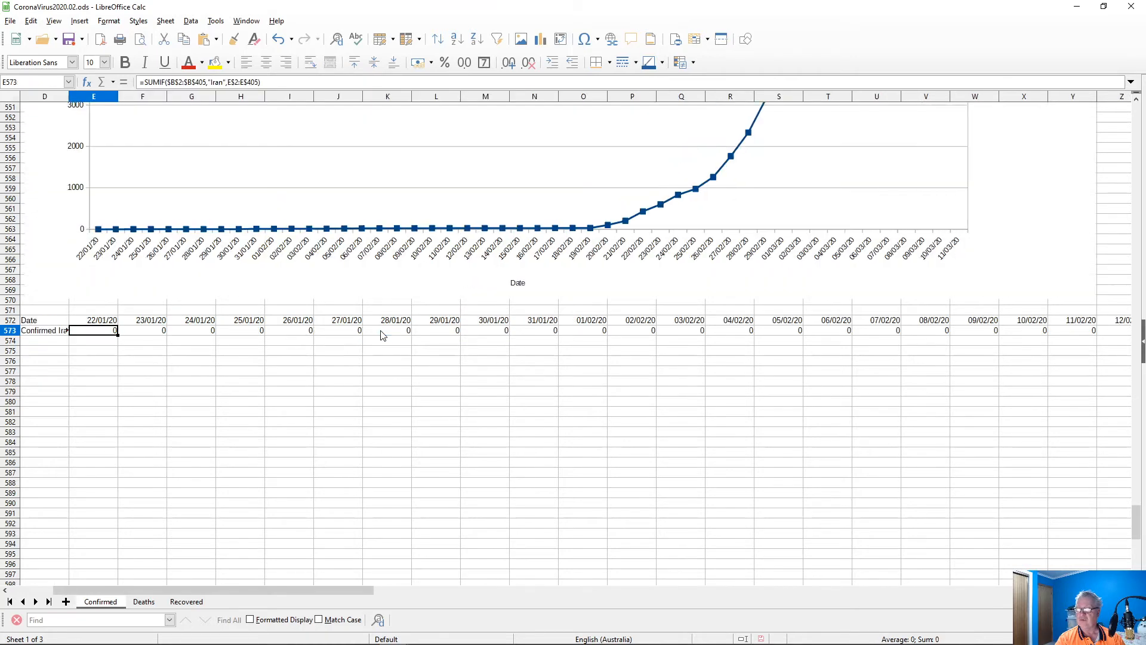
pyautogui.press('Right')
pyautogui.press('Right')
pyautogui.press('Right')
pyautogui.press('Right')
pyautogui.press('Right')
pyautogui.press('Right')
pyautogui.press('Right')
pyautogui.press('Right')
pyautogui.press('Right')
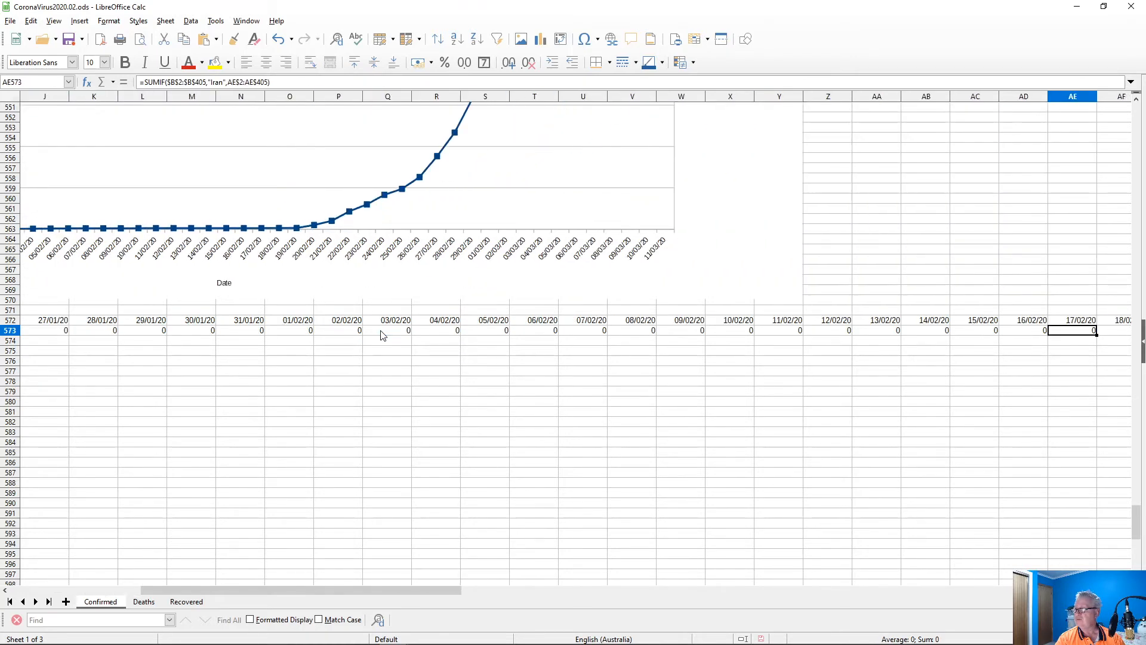
pyautogui.press('Left')
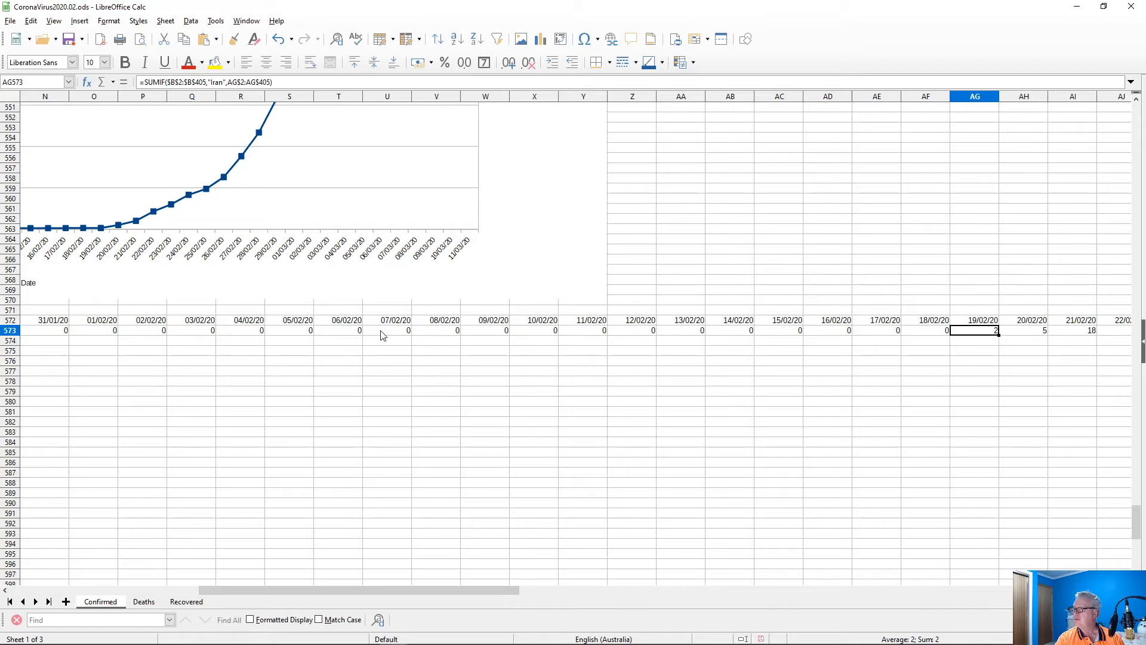
pyautogui.press('Right')
pyautogui.press('Right')
pyautogui.press('Right')
pyautogui.press('Right')
pyautogui.press('Right')
pyautogui.press('Right')
pyautogui.press('Right')
pyautogui.press('Right')
pyautogui.press('Right')
pyautogui.press('Right')
pyautogui.press('Right')
pyautogui.press('Right')
pyautogui.press('Right')
pyautogui.press('Right')
pyautogui.press('Right')
pyautogui.press('Right')
pyautogui.press('Right')
pyautogui.press('Right')
pyautogui.press('Right')
pyautogui.press('Right')
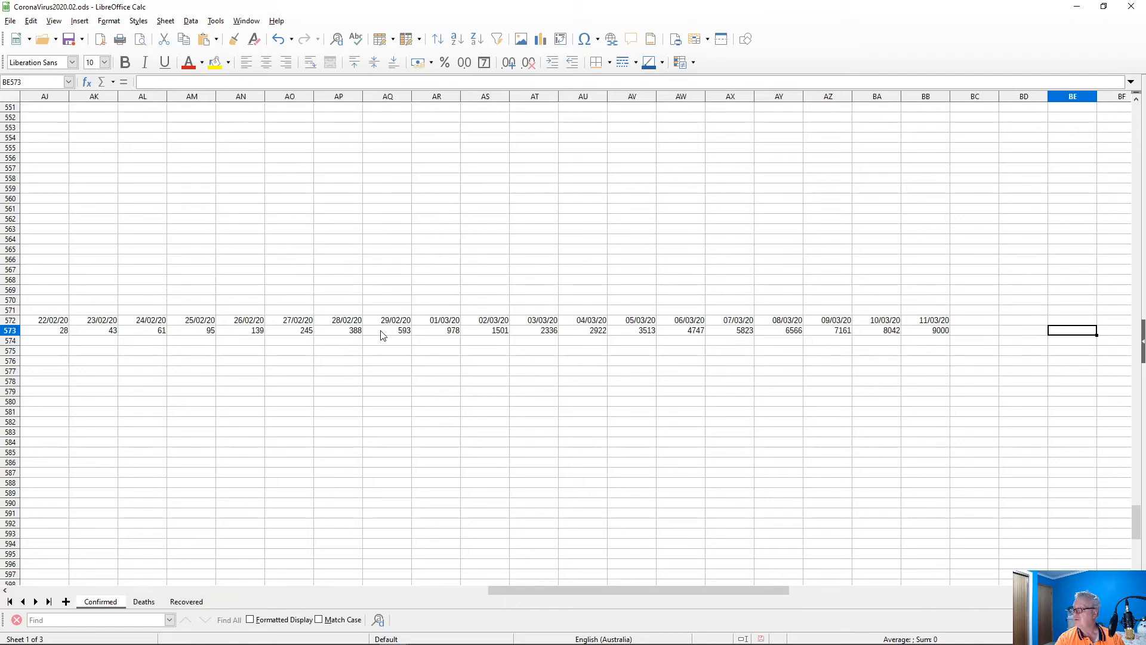
pyautogui.press('Home')
pyautogui.press('Up')
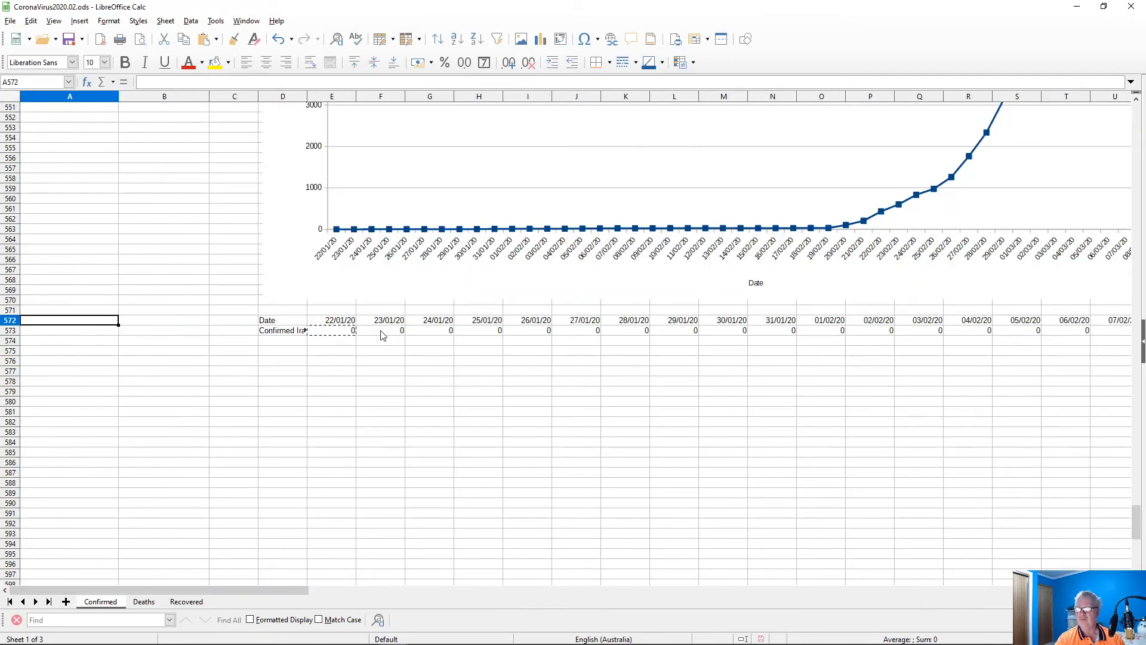
# - Insert a line chart of the Points and Lines type from the Iran date and confirmed rows in D572:BB573
pyautogui.click(290, 322)
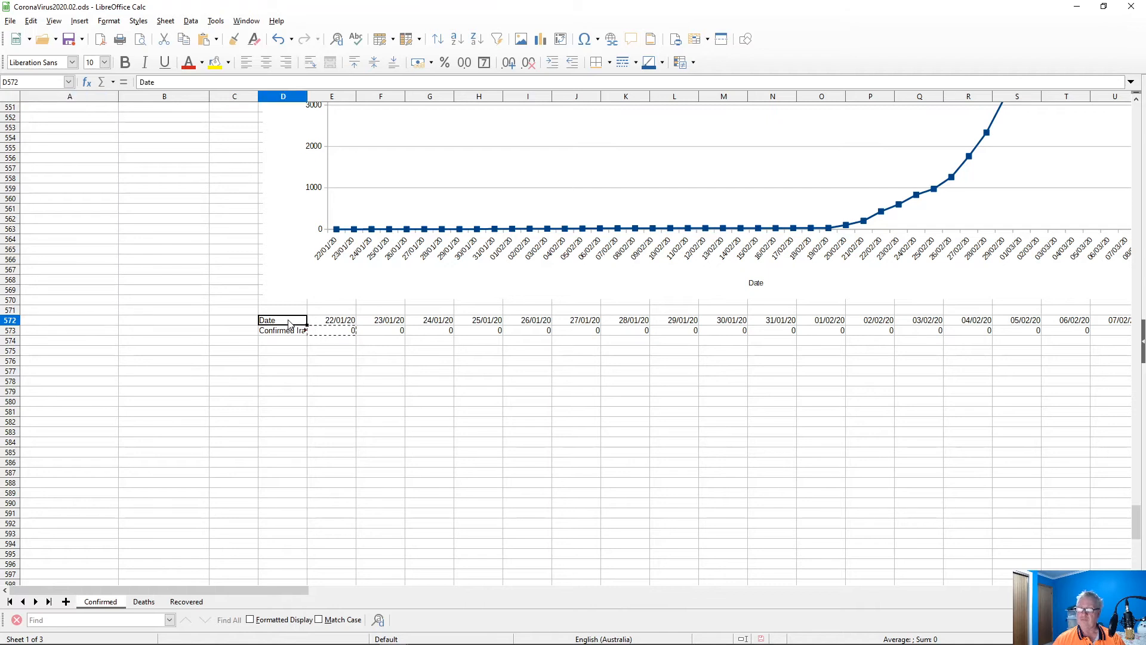
pyautogui.hotkey('shift', 'Down')
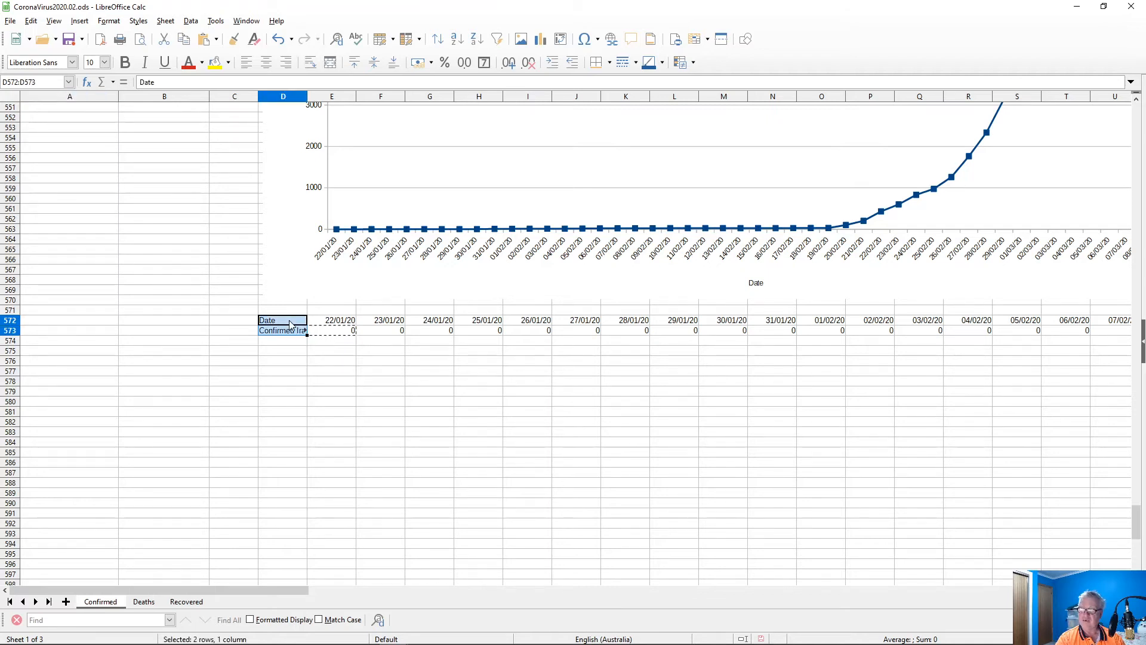
pyautogui.hotkey('ctrl', 'shift', 'Right')
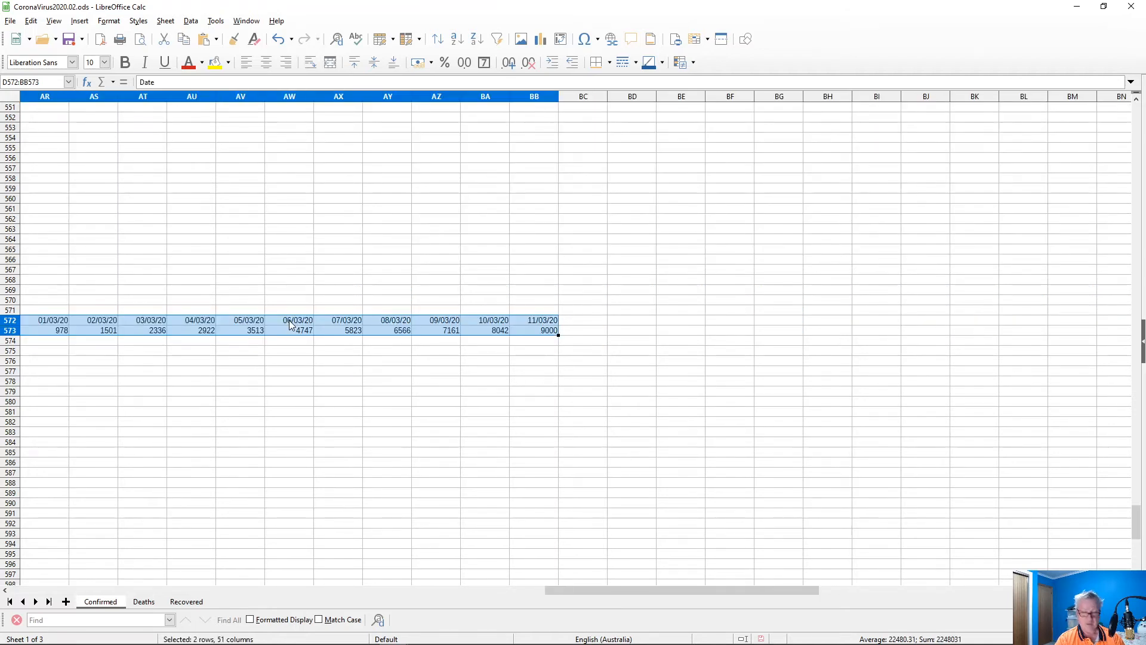
pyautogui.moveTo(601, 591); pyautogui.dragTo(77, 594)
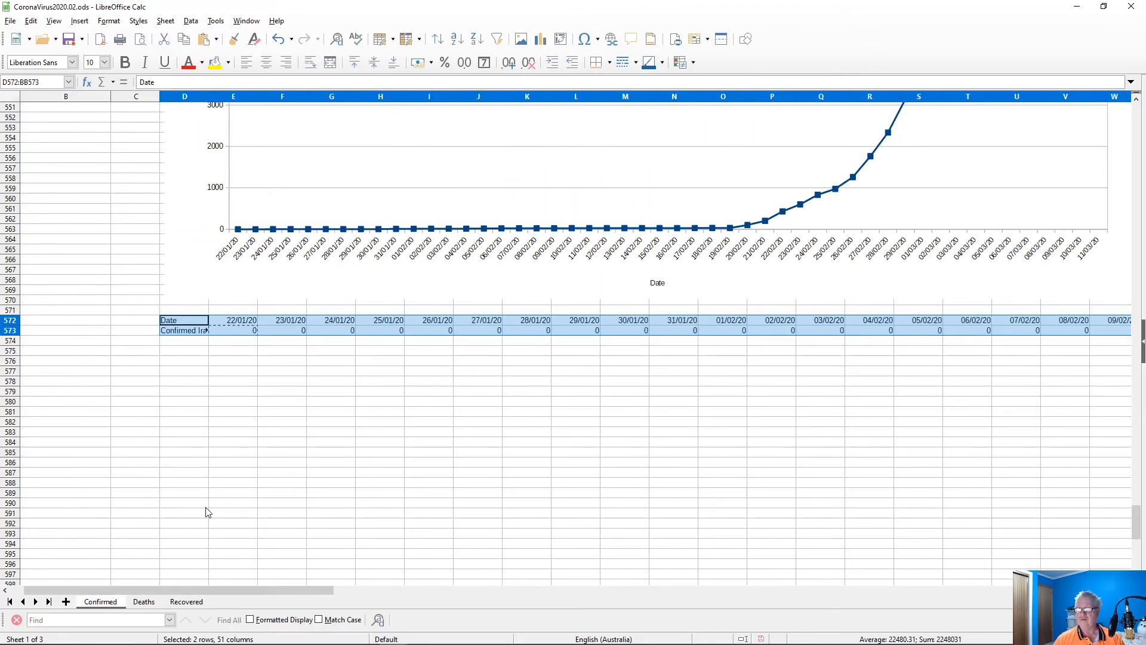
pyautogui.scroll(-6, 208, 512)
pyautogui.scroll(-1, 208, 512)
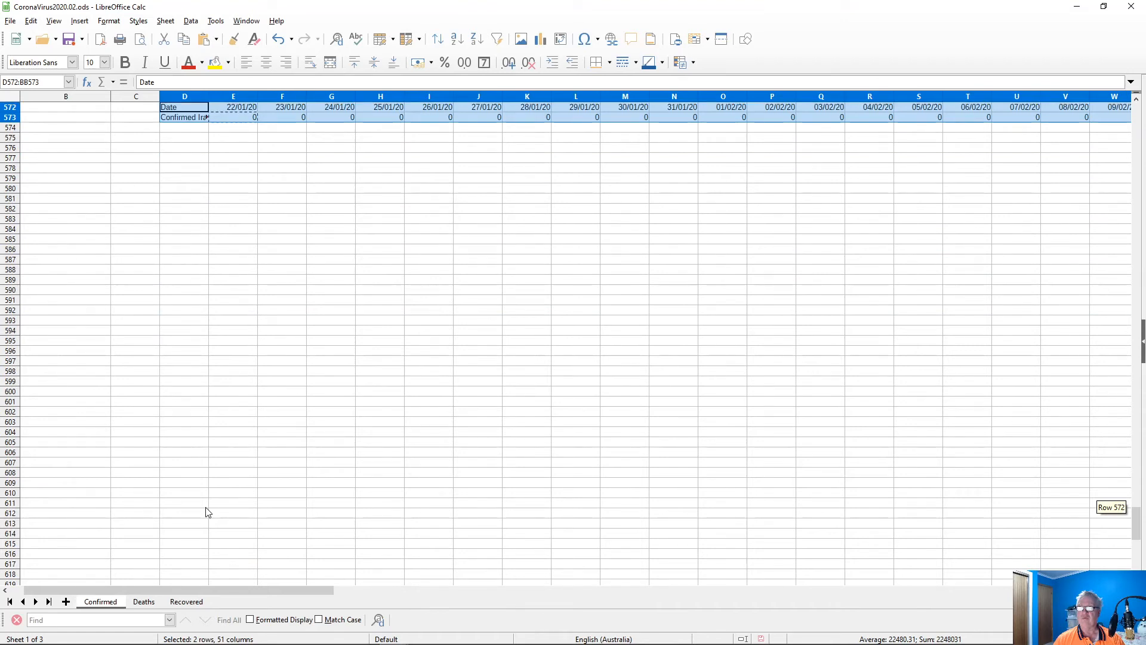
pyautogui.moveTo(142, 592); pyautogui.dragTo(167, 593)
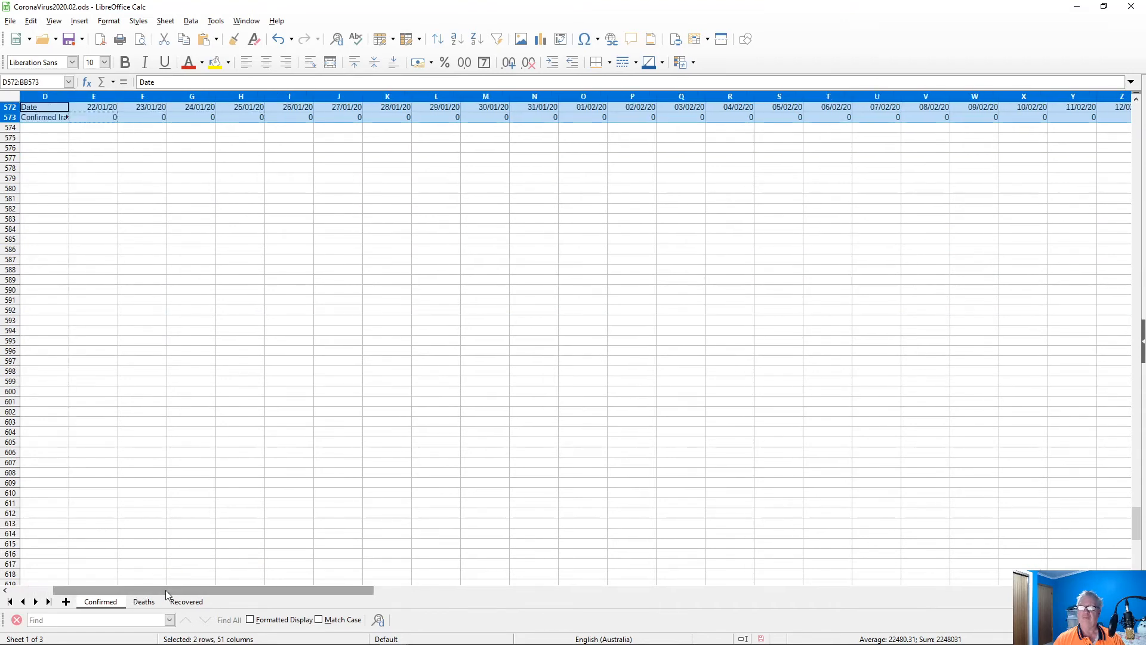
pyautogui.click(540, 40)
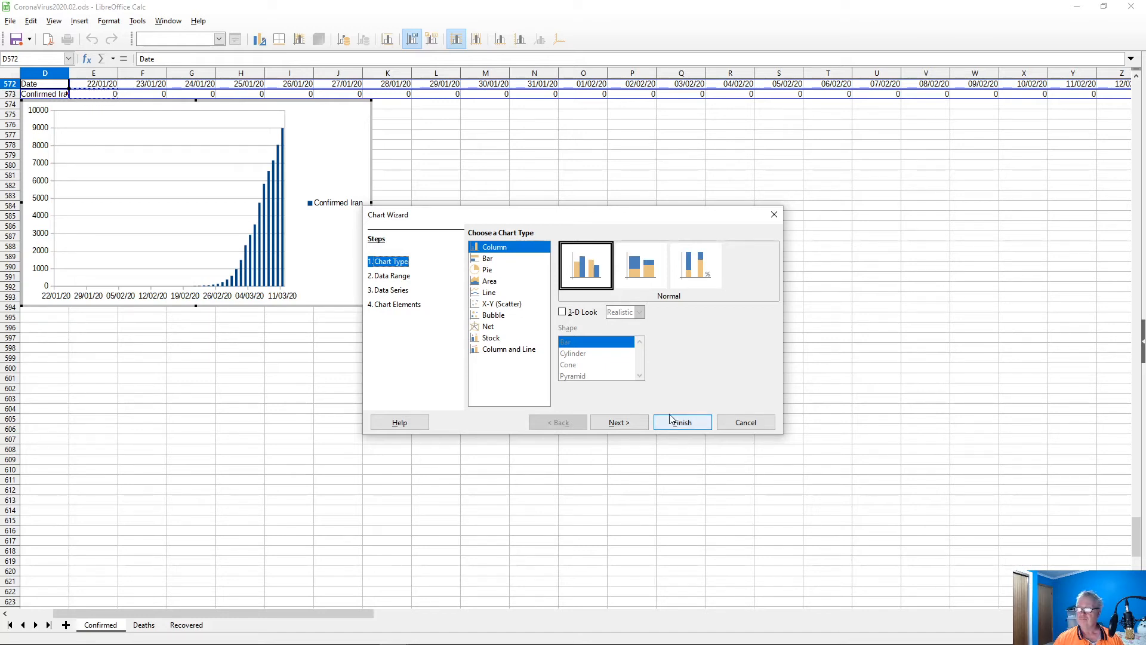
pyautogui.click(481, 293)
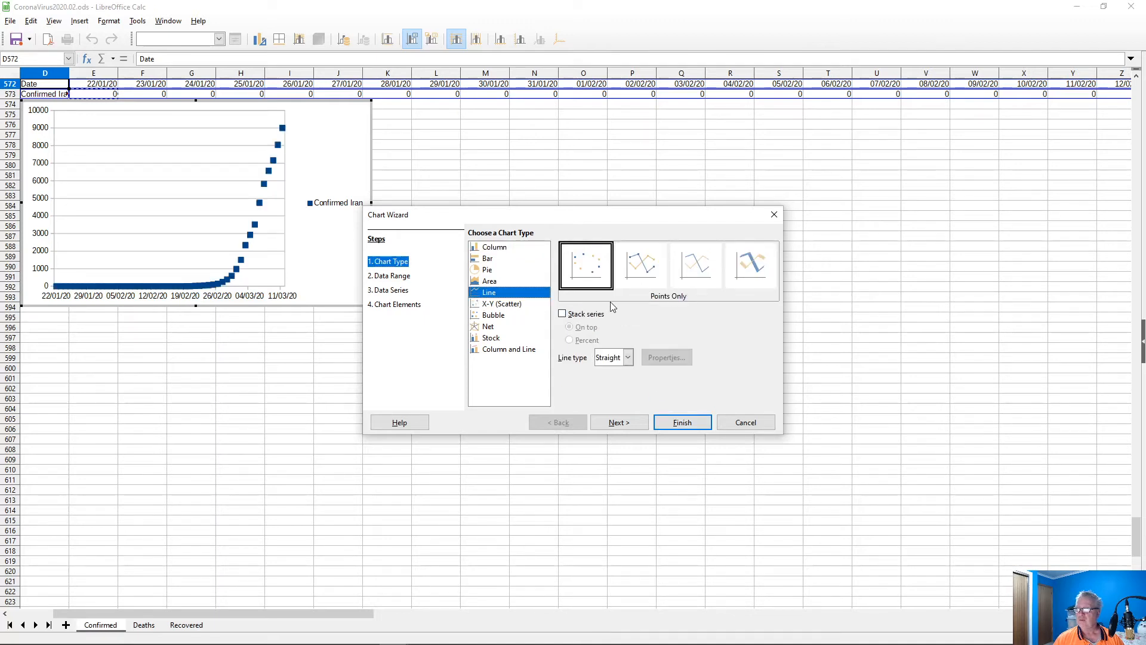
pyautogui.click(640, 270)
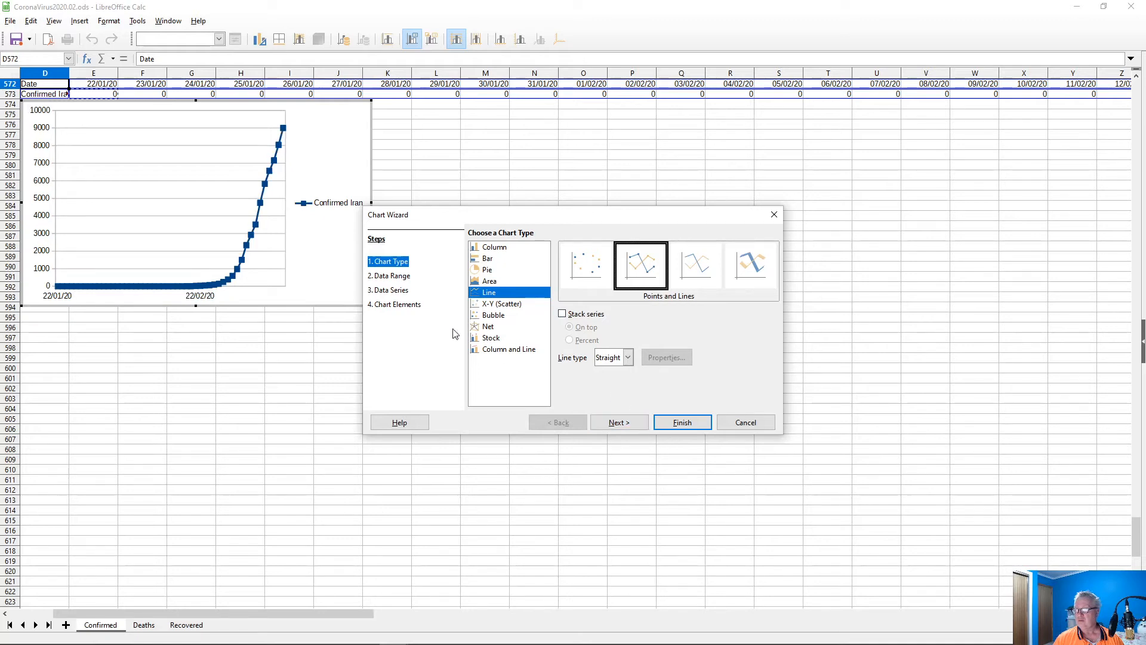
# - Set the chart title to Confirmed Infections Iran in the wizard's chart elements settings
pyautogui.click(391, 306)
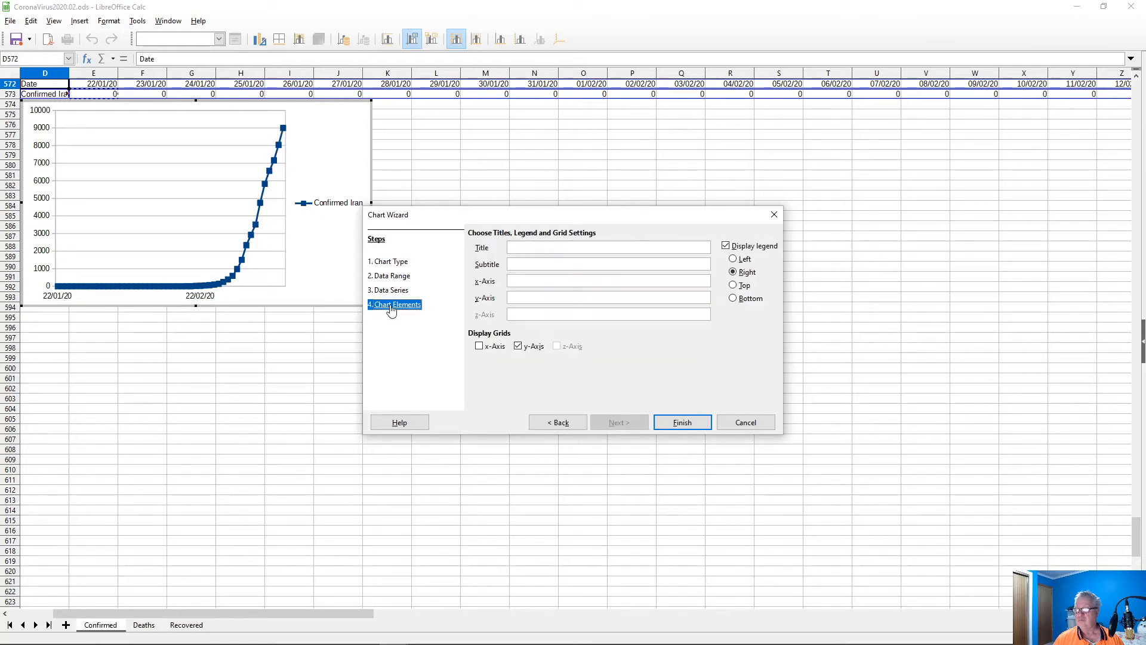
pyautogui.click(558, 249)
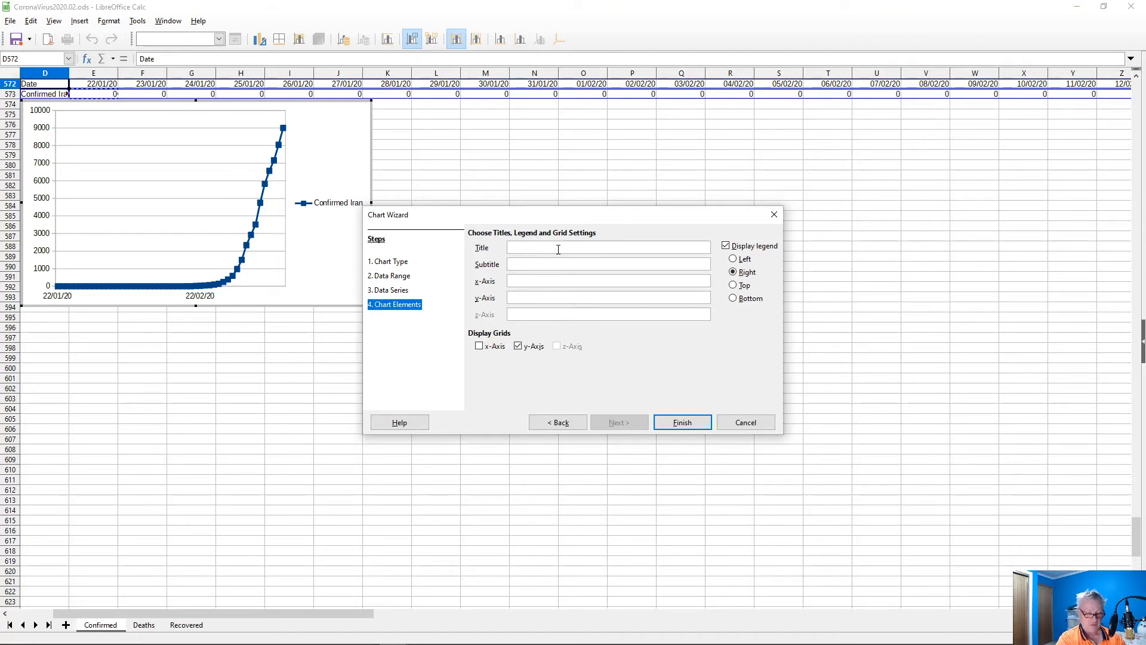
pyautogui.write('Con')
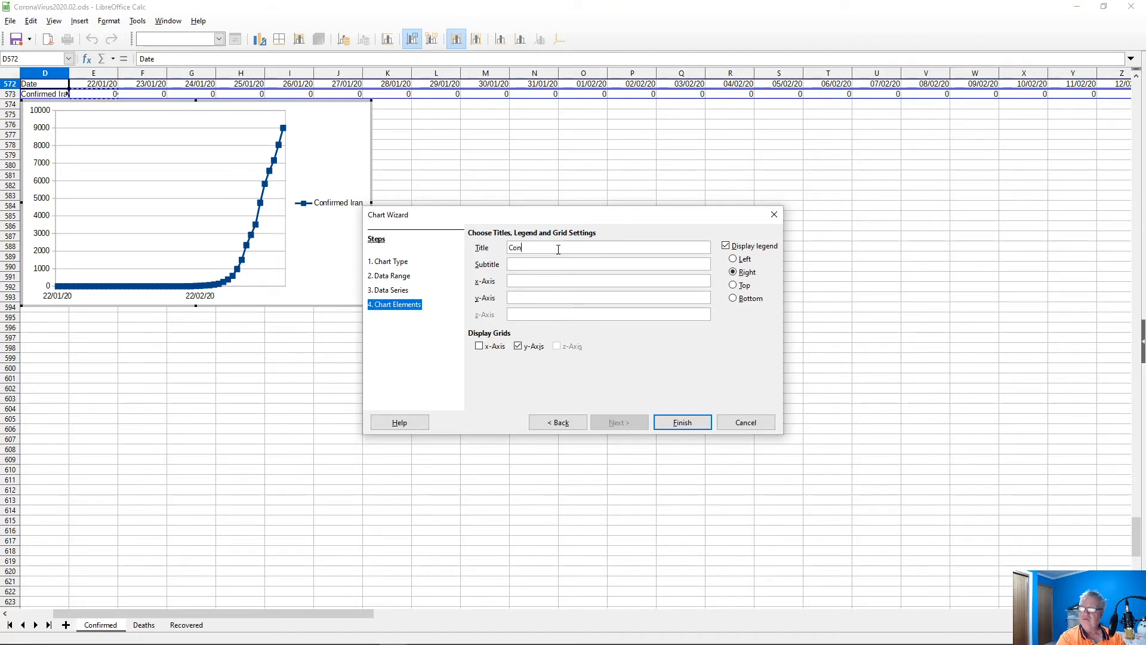
pyautogui.write('firmed Infections Iran')
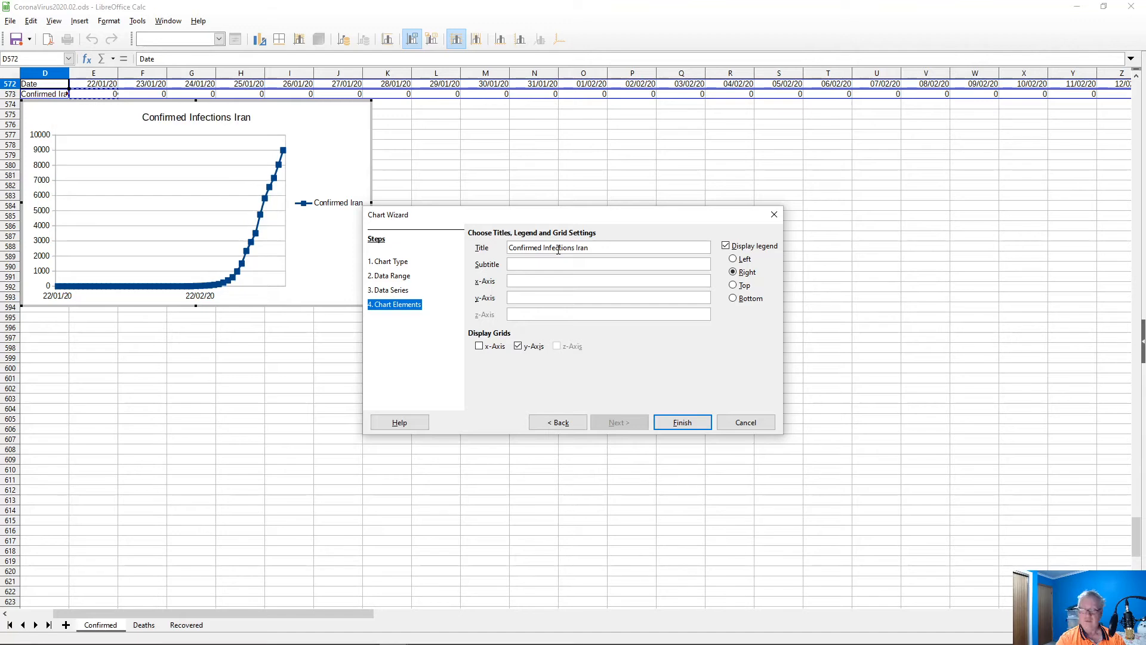
# - Copy the Johns Hopkins coronavirus dashboard's web address from the browser and paste it as the Iran chart's subtitle
pyautogui.hotkey('alt', 'Tab')
pyautogui.click(507, 30)
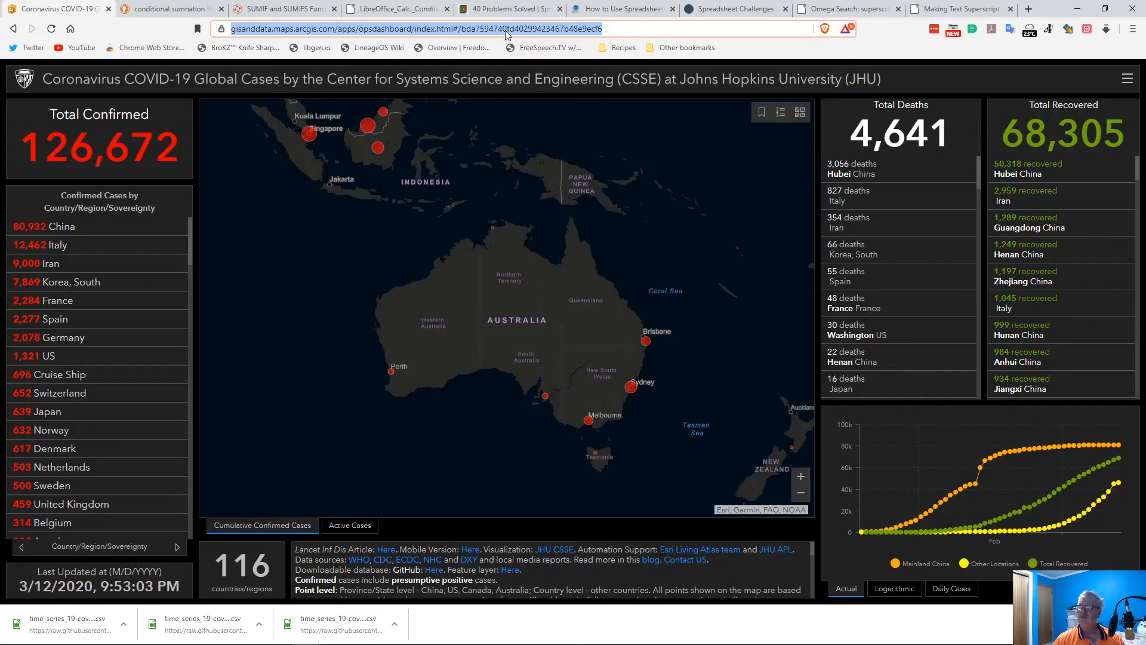
pyautogui.rightClick(507, 31)
pyautogui.click(539, 95)
pyautogui.hotkey('alt', 'Tab')
pyautogui.click(548, 264)
pyautogui.hotkey('ctrl', 'v')
# - Title the x-axis Date and the y-axis Confirmed, and finish creating the Iran chart
pyautogui.click(532, 284)
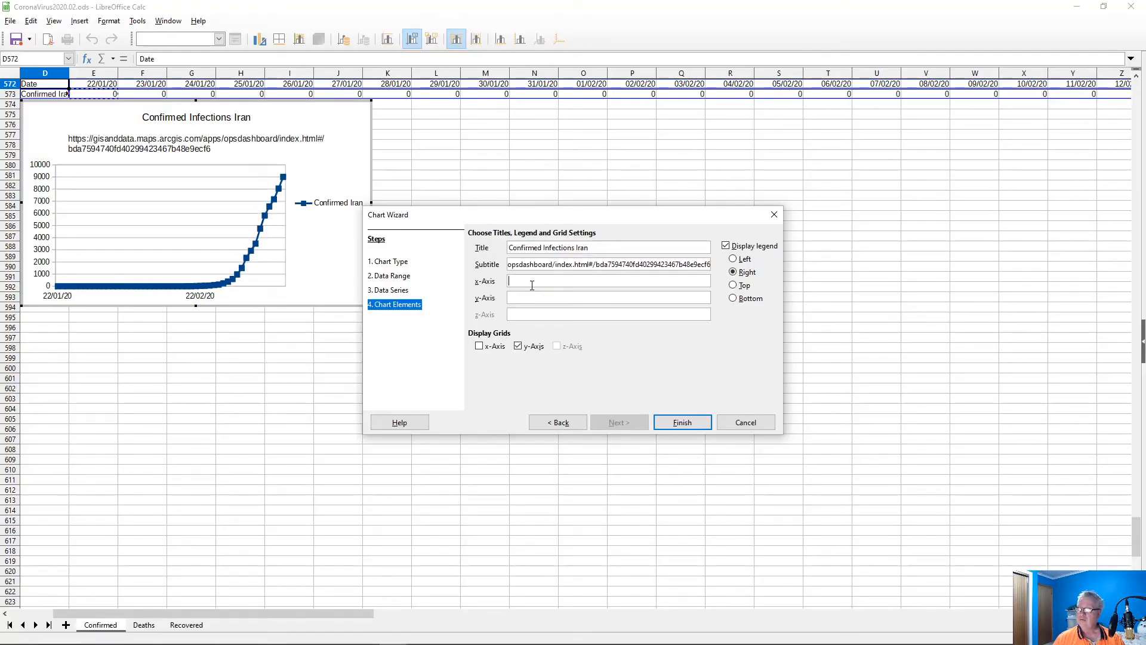
pyautogui.write('Date')
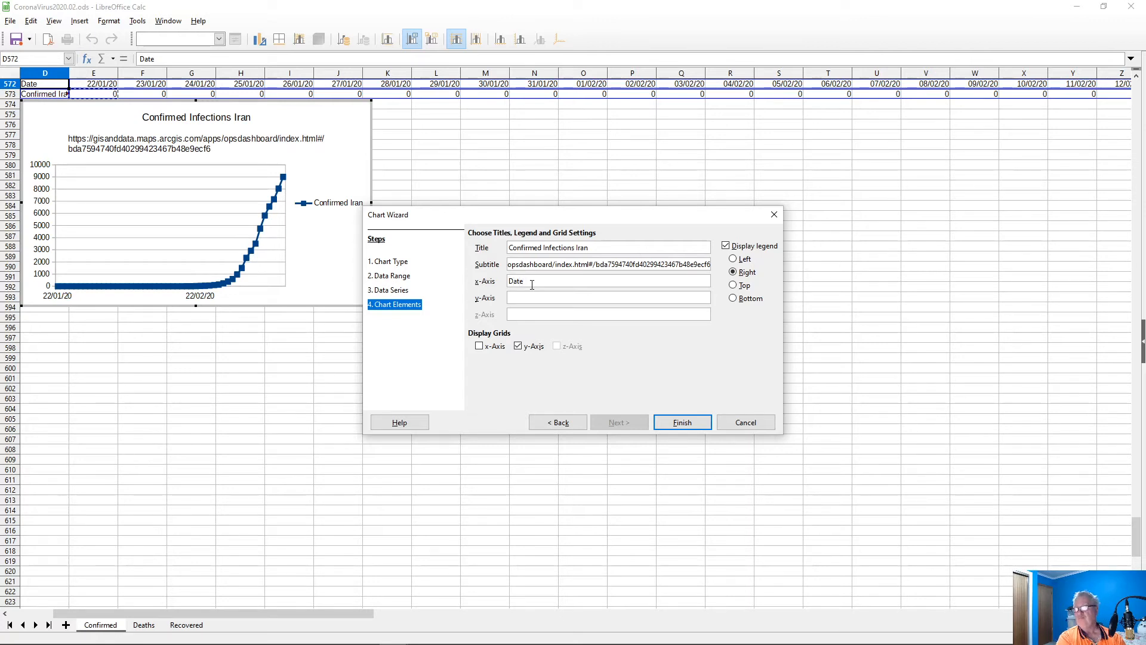
pyautogui.press('Tab')
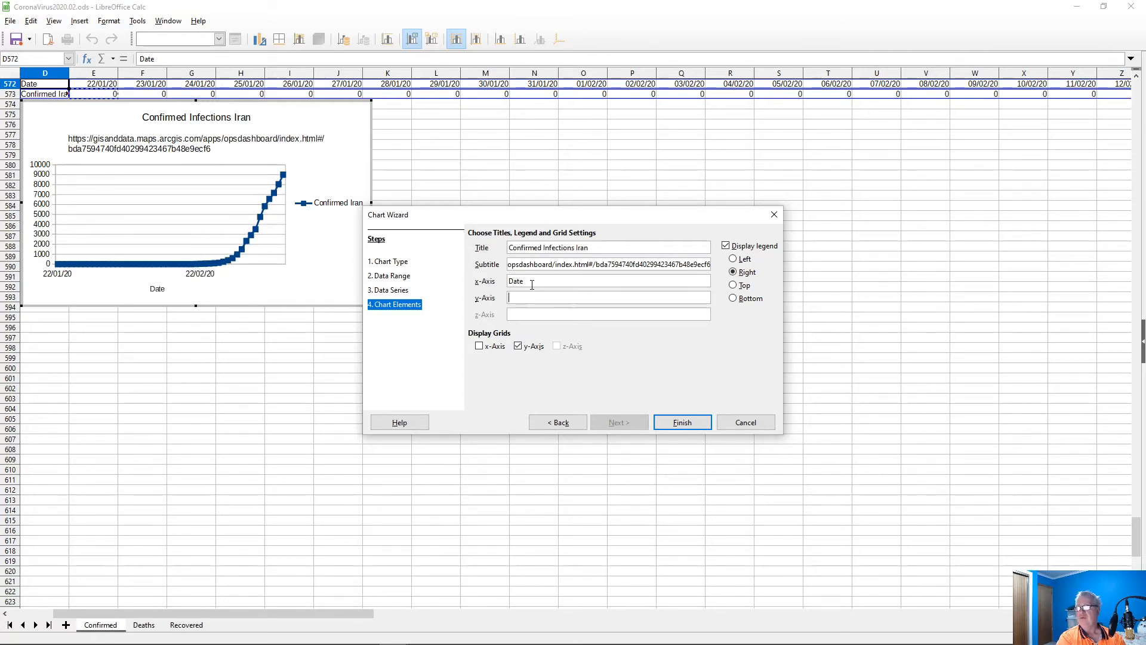
pyautogui.write('Confirmed')
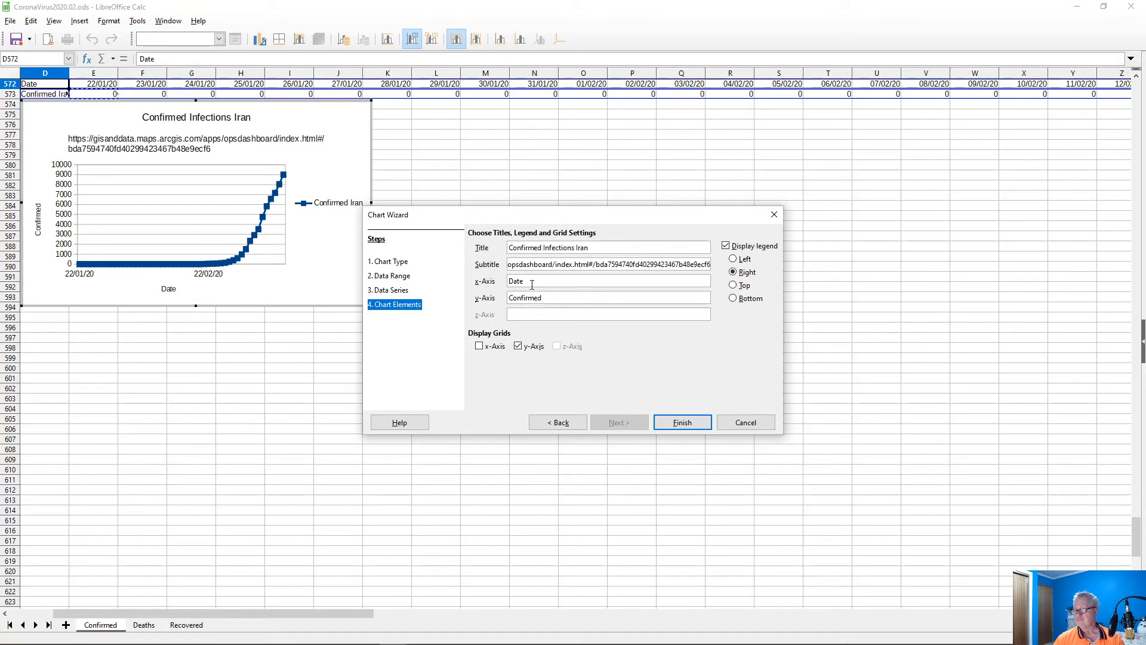
pyautogui.click(684, 423)
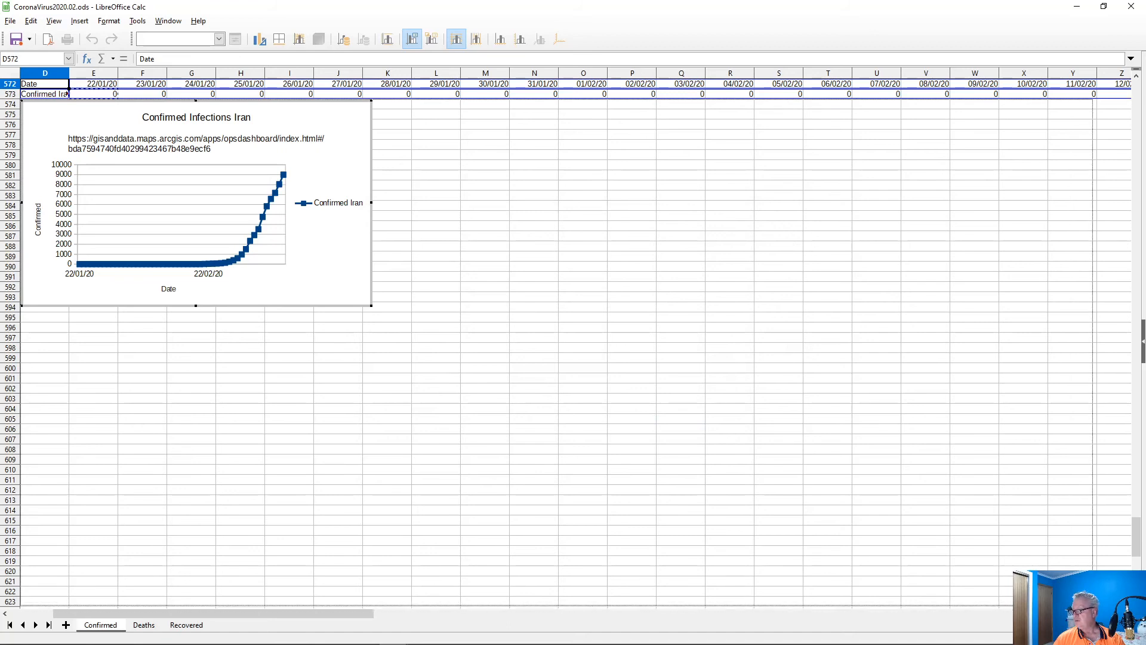
# - Enlarge the Iran chart below its data rows to span about D574 to Z623, and leave chart editing
pyautogui.moveTo(371, 305); pyautogui.dragTo(1104, 605)
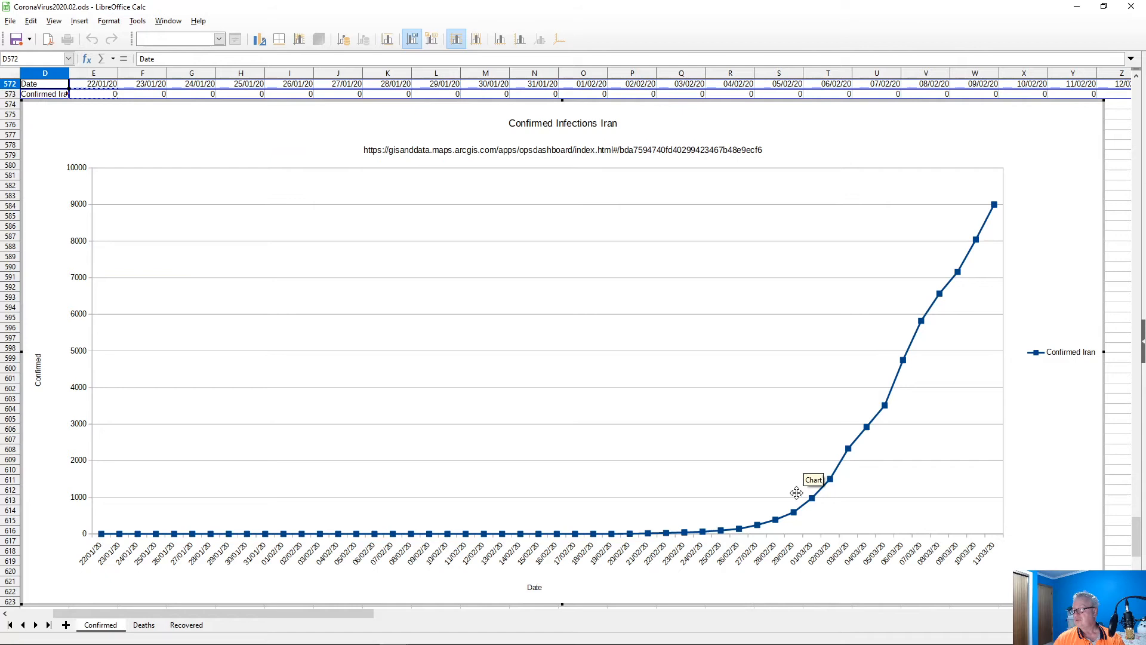
pyautogui.moveTo(994, 206)
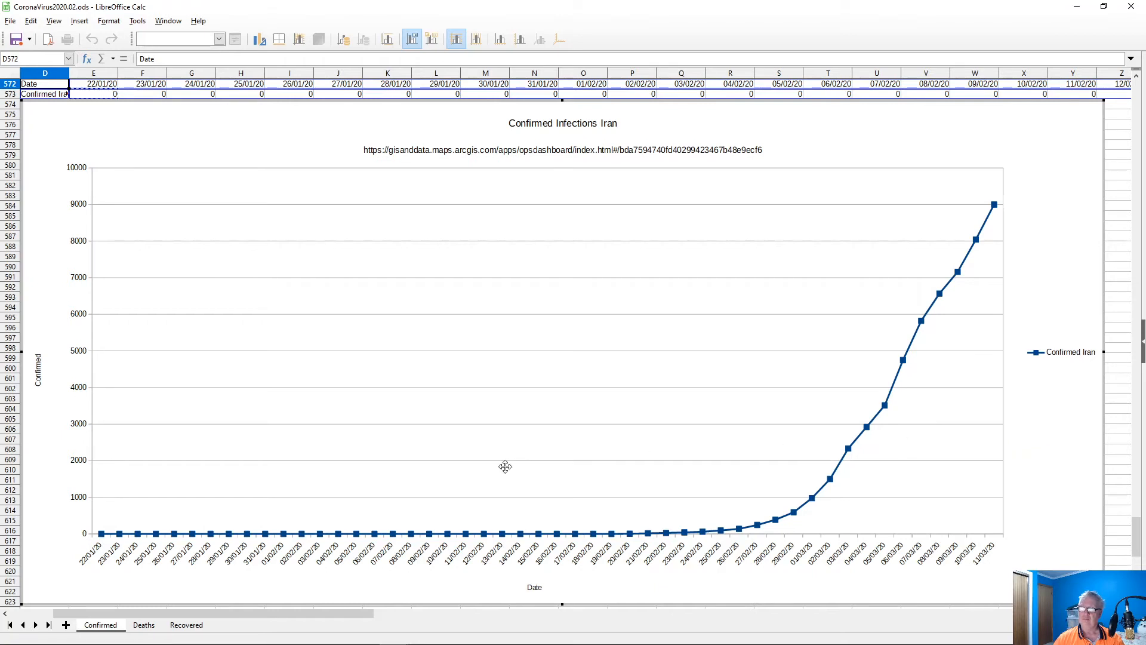
pyautogui.click(1120, 505)
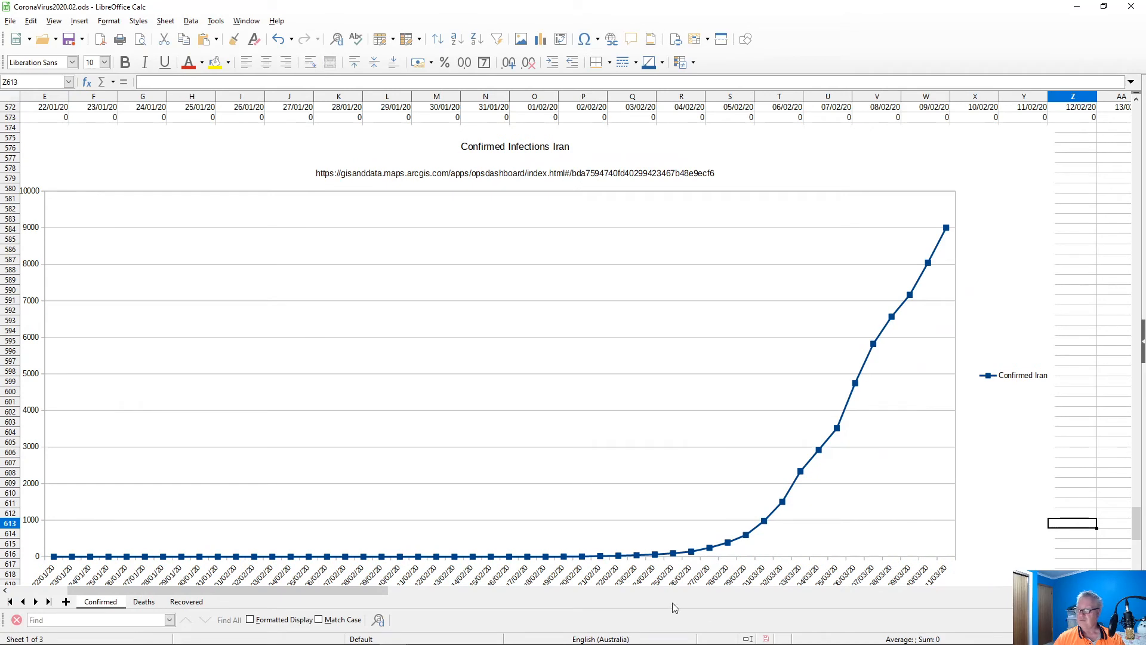
# - Copy the Iran date and confirmed rows in D572:BB573 and paste them at D625, below the Iran chart
pyautogui.moveTo(259, 594); pyautogui.dragTo(203, 594)
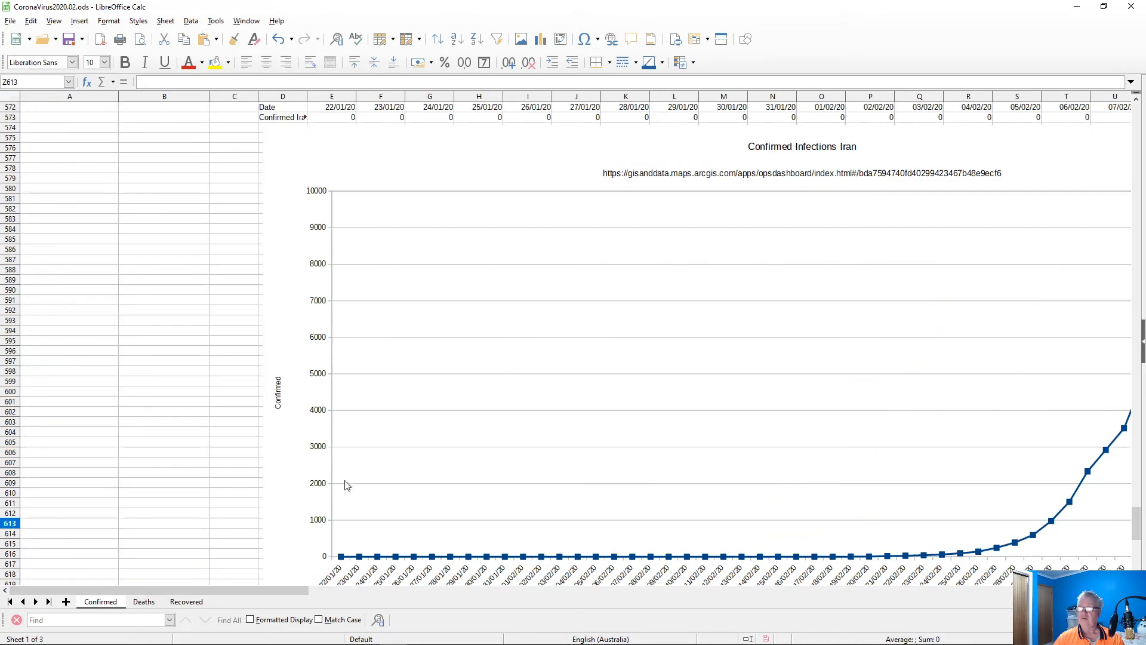
pyautogui.scroll(4, 402, 440)
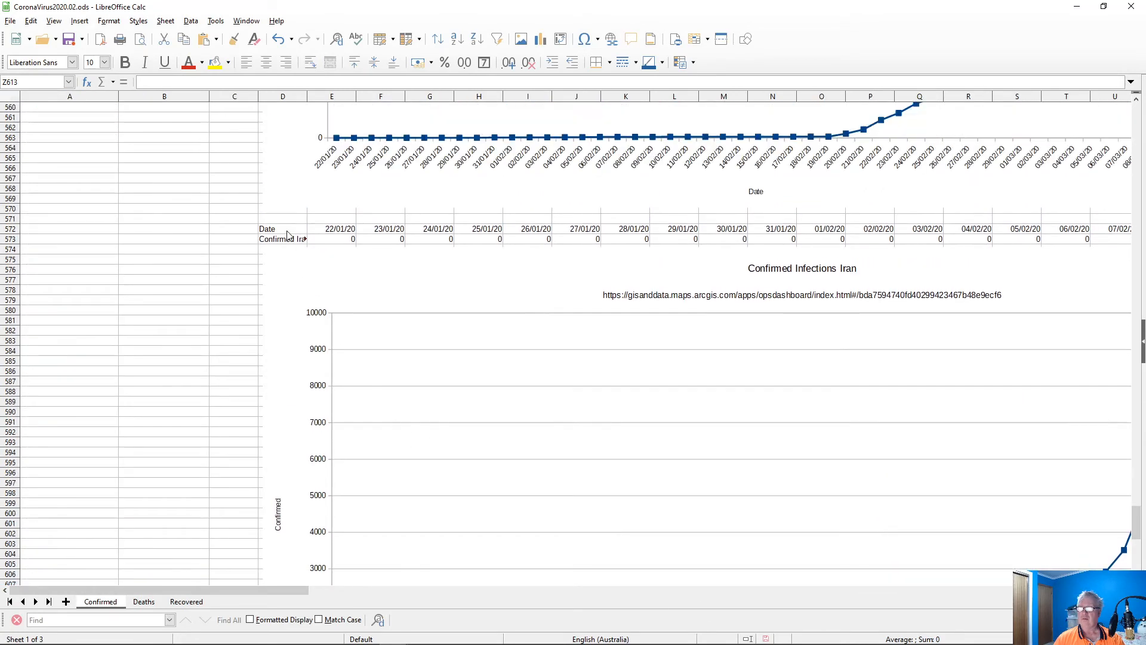
pyautogui.click(283, 222)
pyautogui.click(283, 230)
pyautogui.keyDown('shift'); pyautogui.click(287, 239); pyautogui.keyUp('shift')
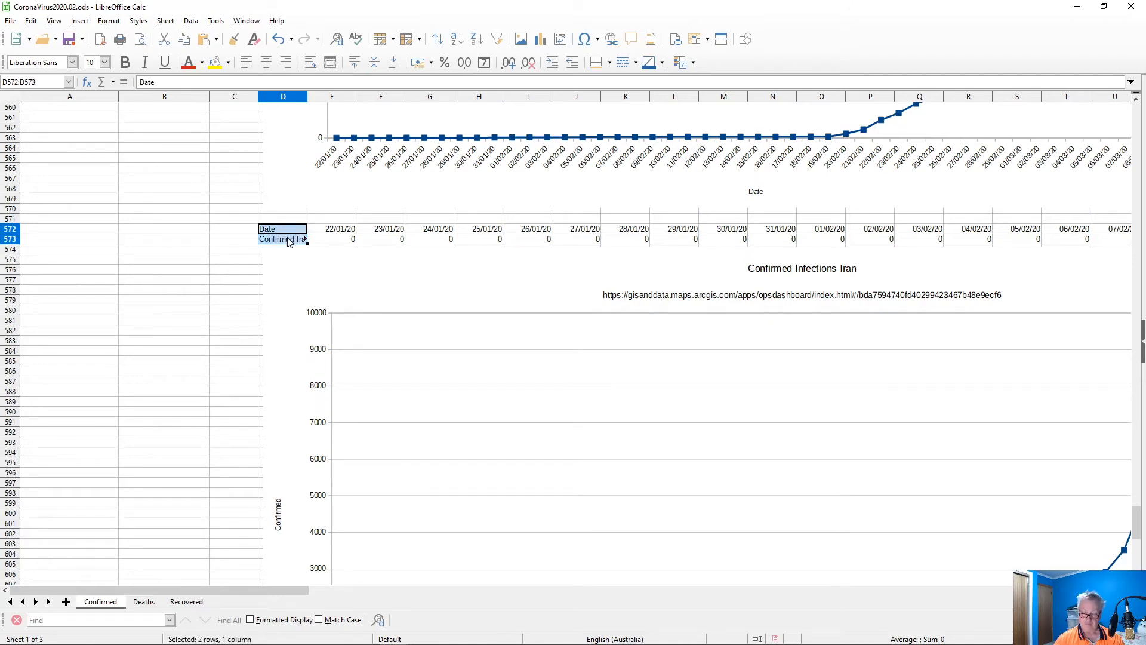
pyautogui.hotkey('ctrl', 'shift', 'Right')
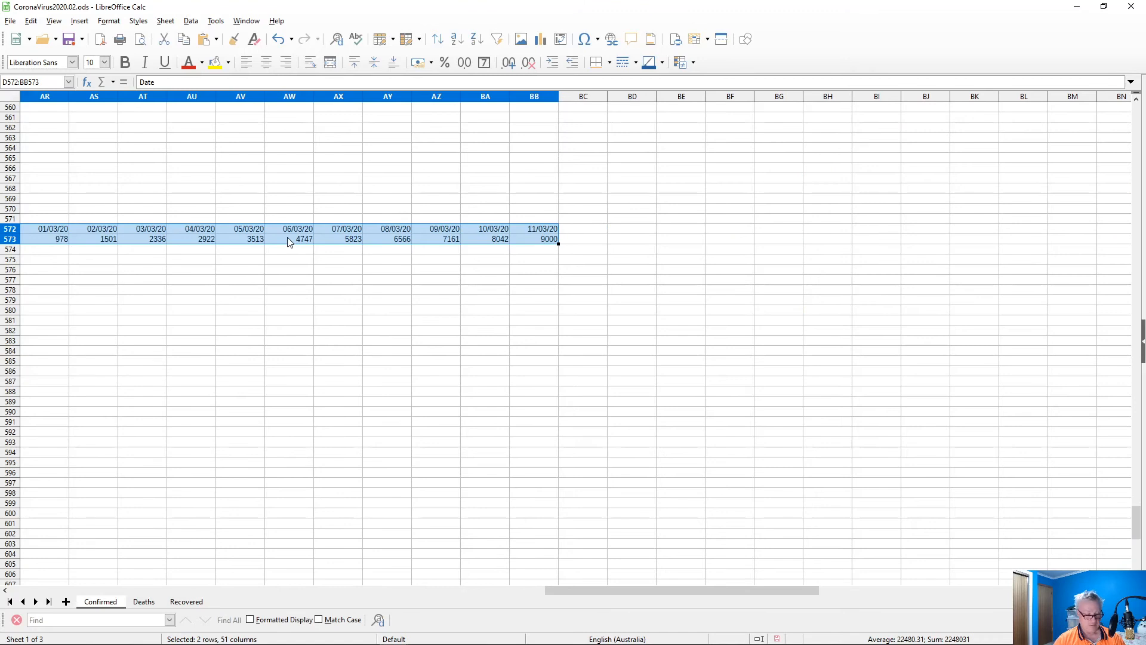
pyautogui.press('Home')
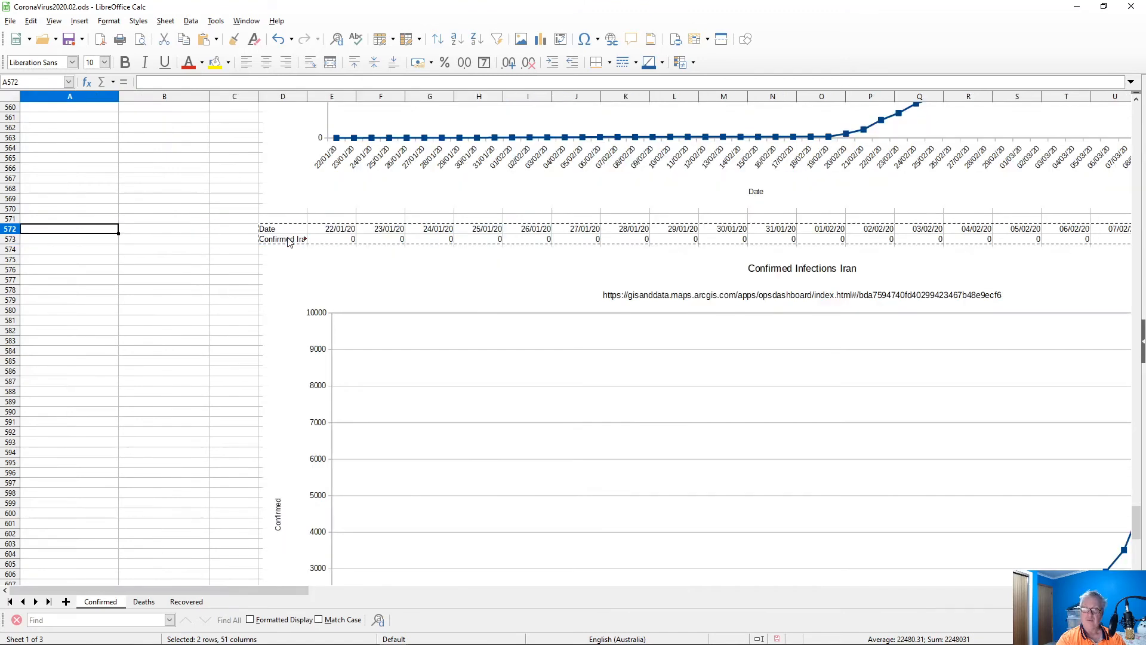
pyautogui.press('pagedown')
pyautogui.press('Down')
pyautogui.press('Down')
pyautogui.press('Down')
pyautogui.press('Down')
pyautogui.press('Down')
pyautogui.press('Down')
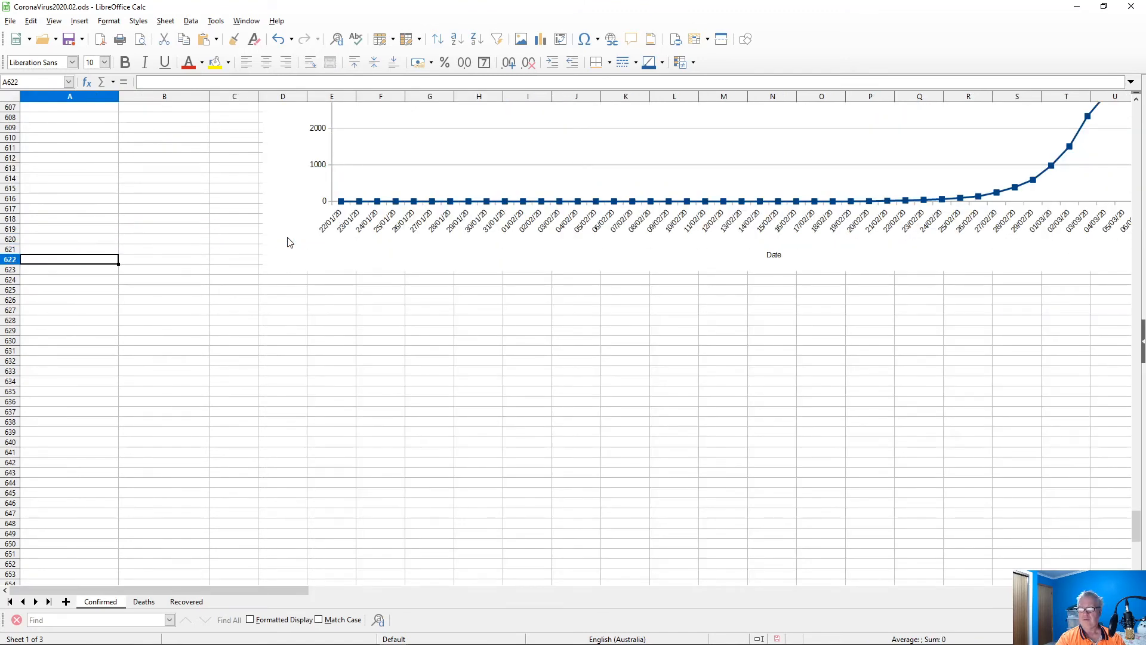
pyautogui.press('Right')
pyautogui.press('Right')
pyautogui.press('Right')
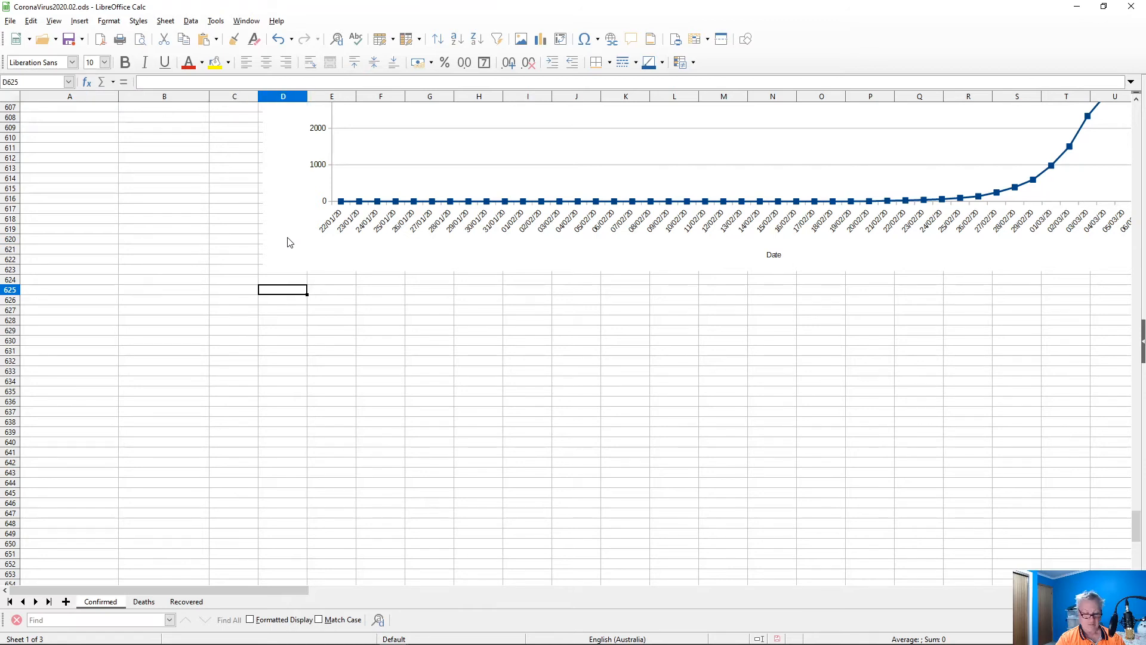
pyautogui.hotkey('ctrl', 'v')
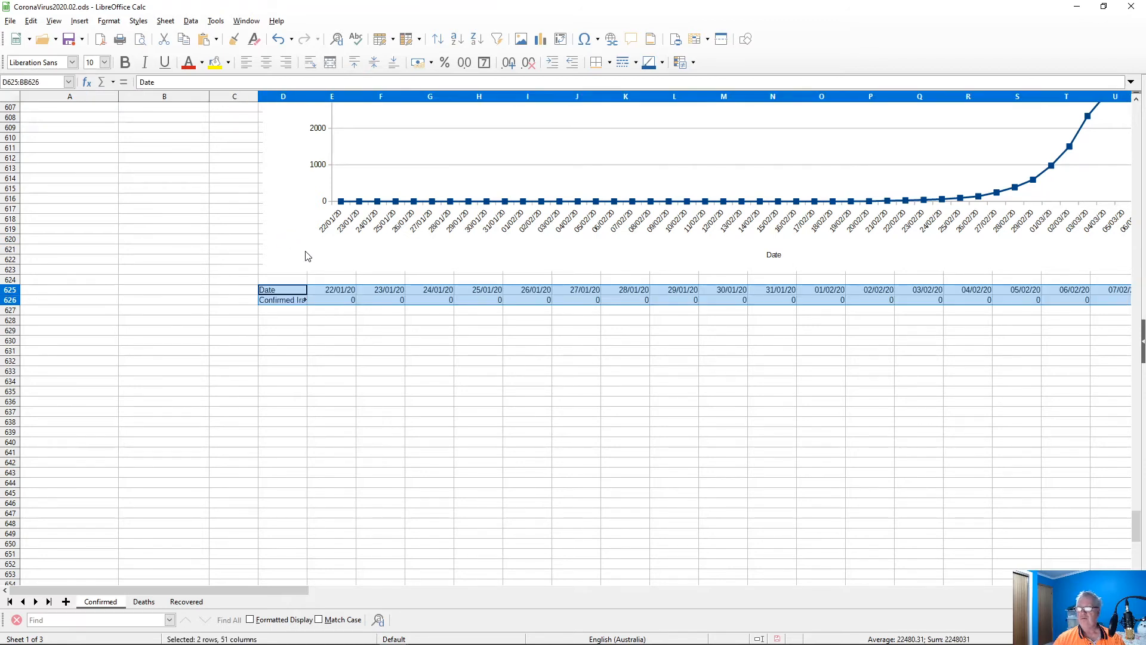
# - Change the row label in D626 to Confirmed Italy
pyautogui.click(287, 302)
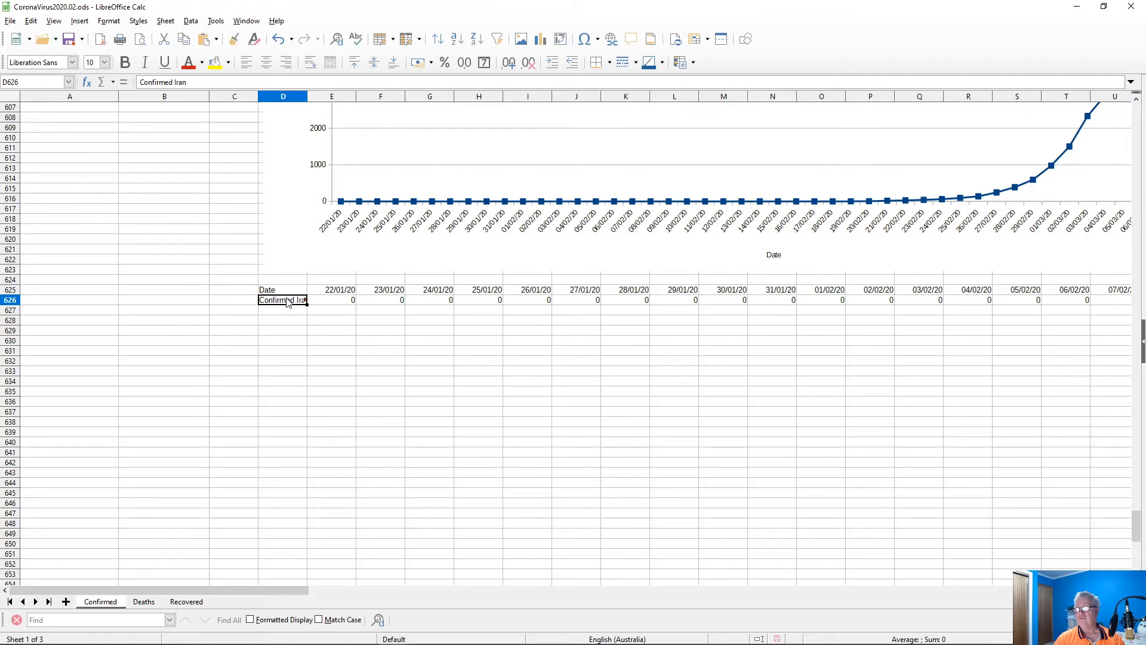
pyautogui.doubleClick(289, 302)
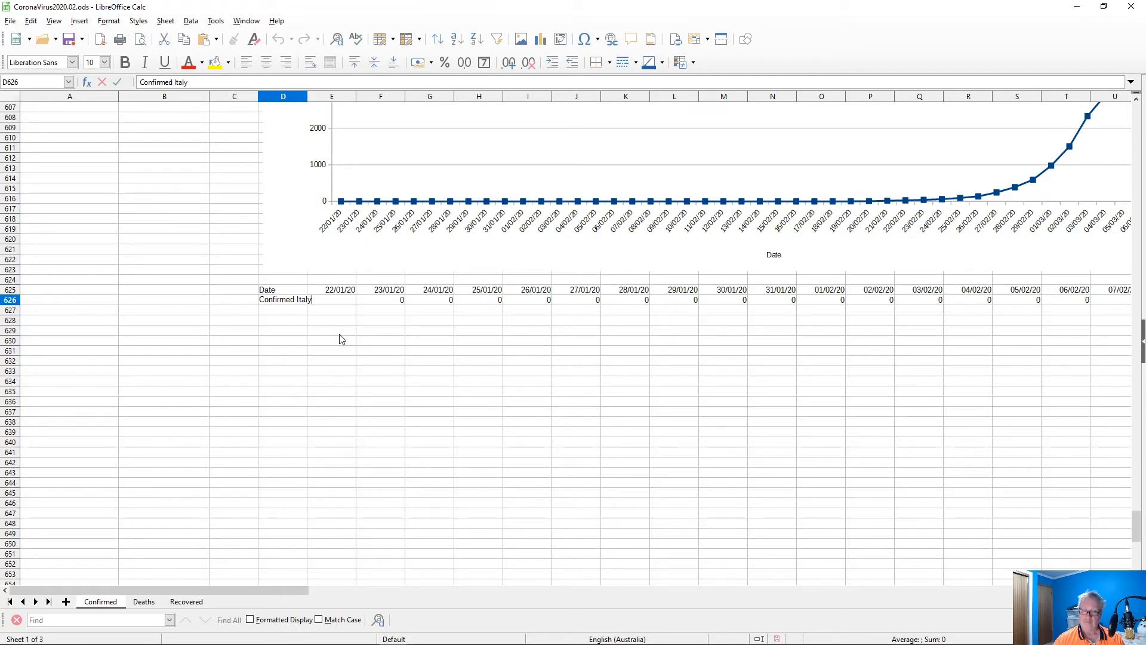
pyautogui.write('taly')
pyautogui.press('Return')
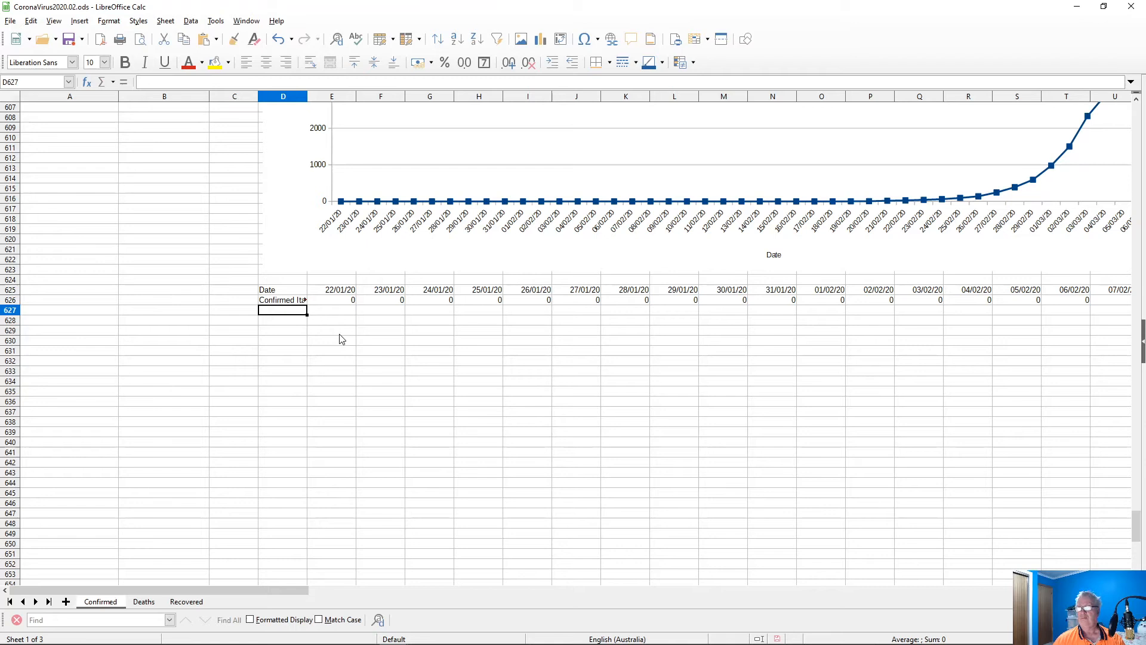
# - Change the country criterion in E626's SUMIF formula to "Italy"
pyautogui.click(341, 304)
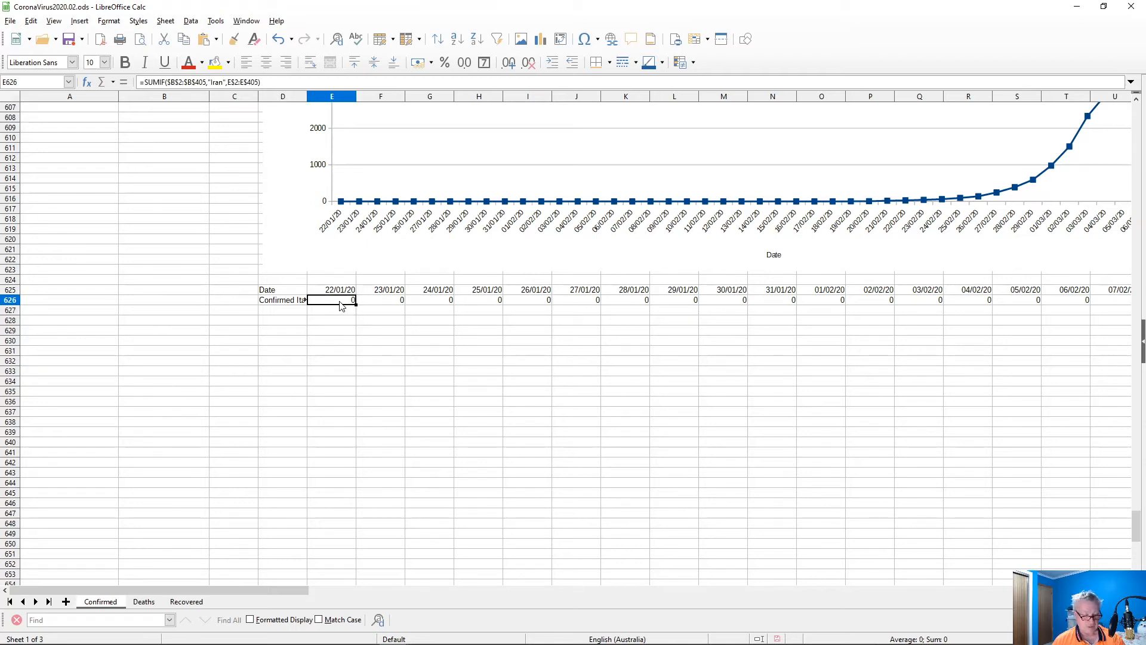
pyautogui.doubleClick(342, 304)
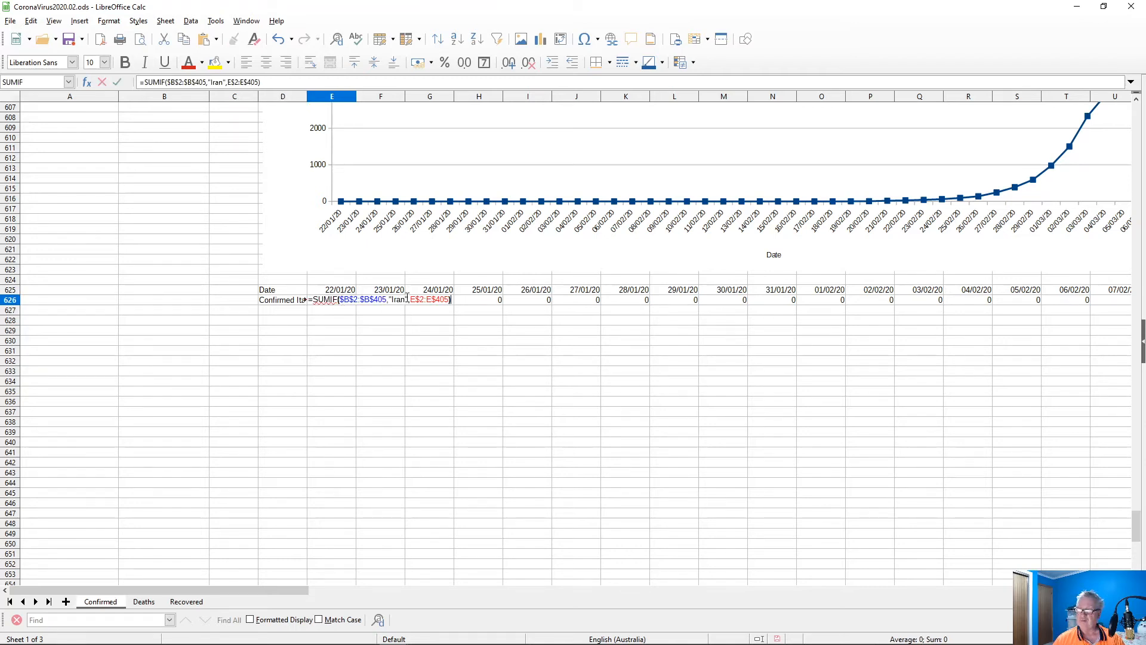
pyautogui.press('Left')
pyautogui.press('BackSpace')
pyautogui.press('BackSpace')
pyautogui.press('BackSpace')
pyautogui.write('taly')
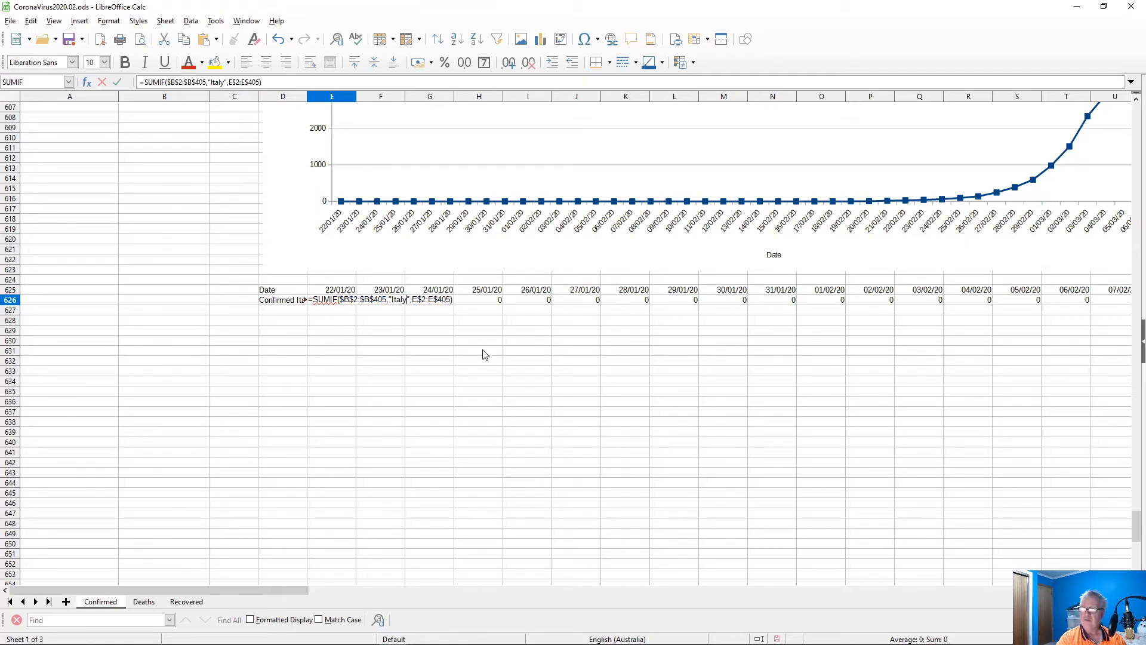
pyautogui.press('Return')
# - Copy the Italy SUMIF formula from E626 across F626:BB626, overwriting the existing Iran formulas
pyautogui.press('Up')
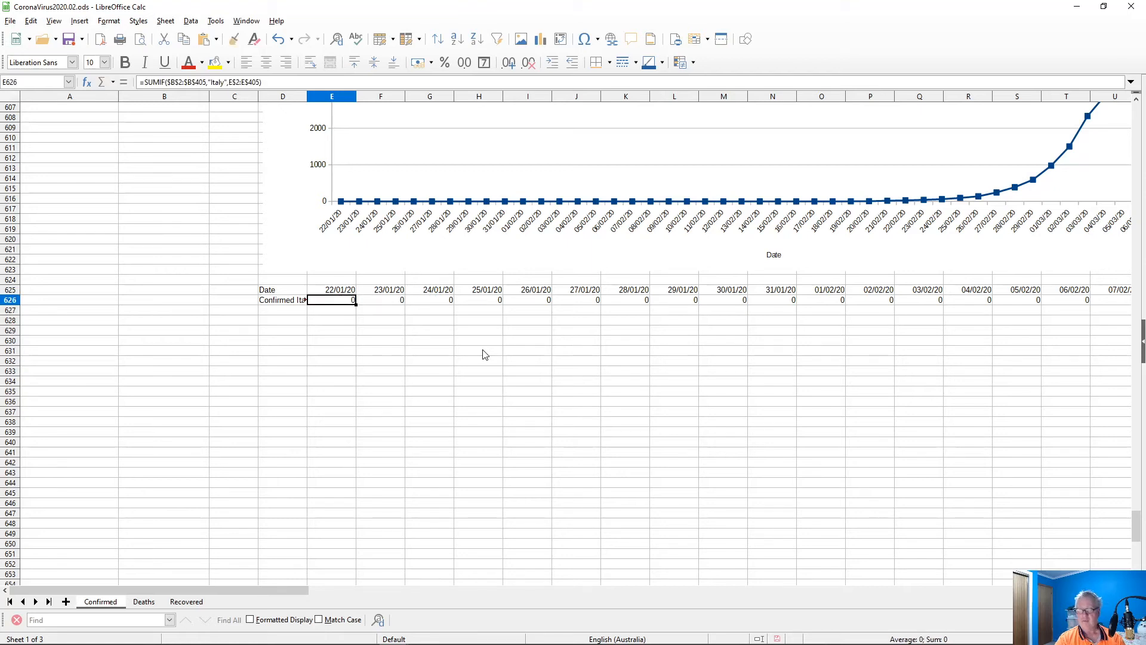
pyautogui.press('Right')
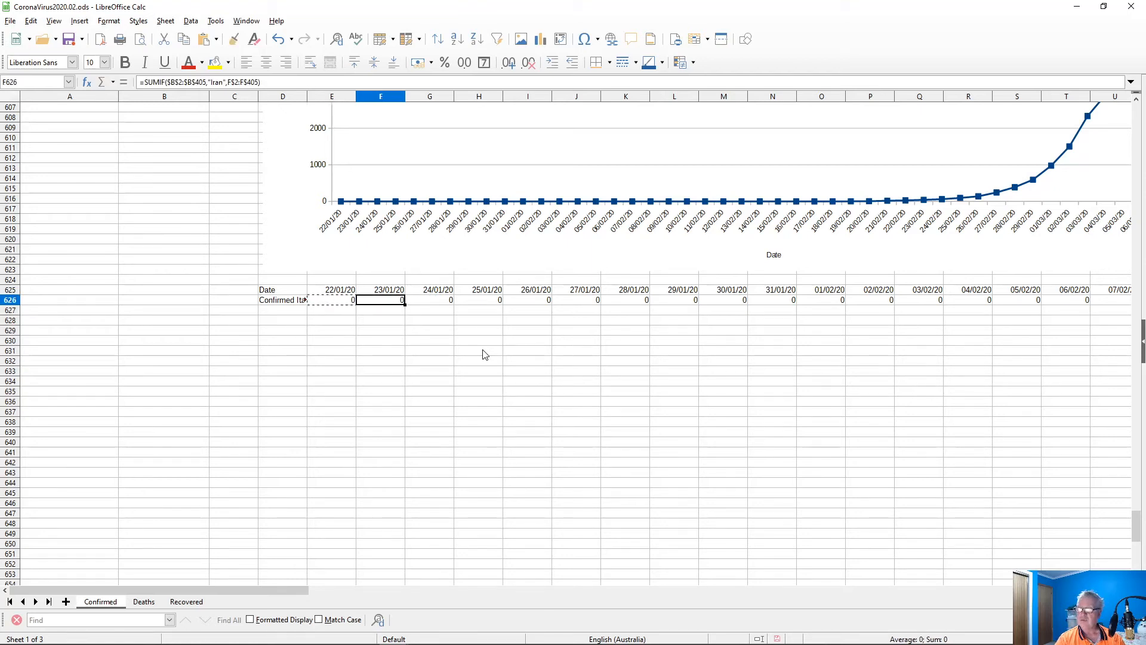
pyautogui.hotkey('ctrl', 'shift', 'Right')
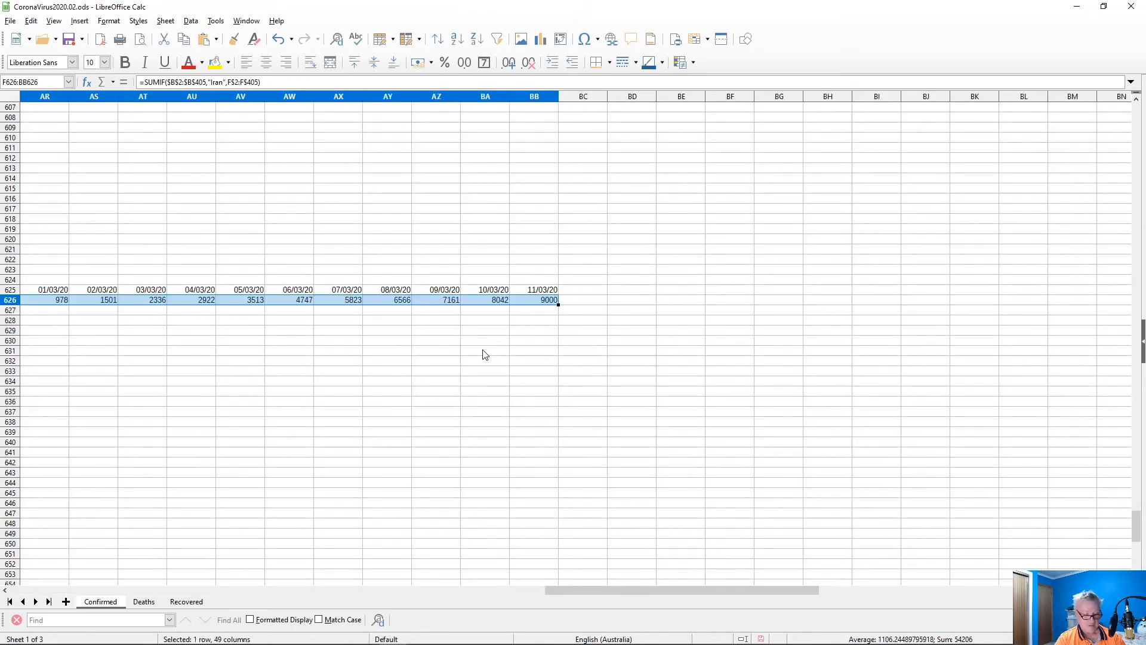
pyautogui.hotkey('ctrl', 'v')
pyautogui.press('Return')
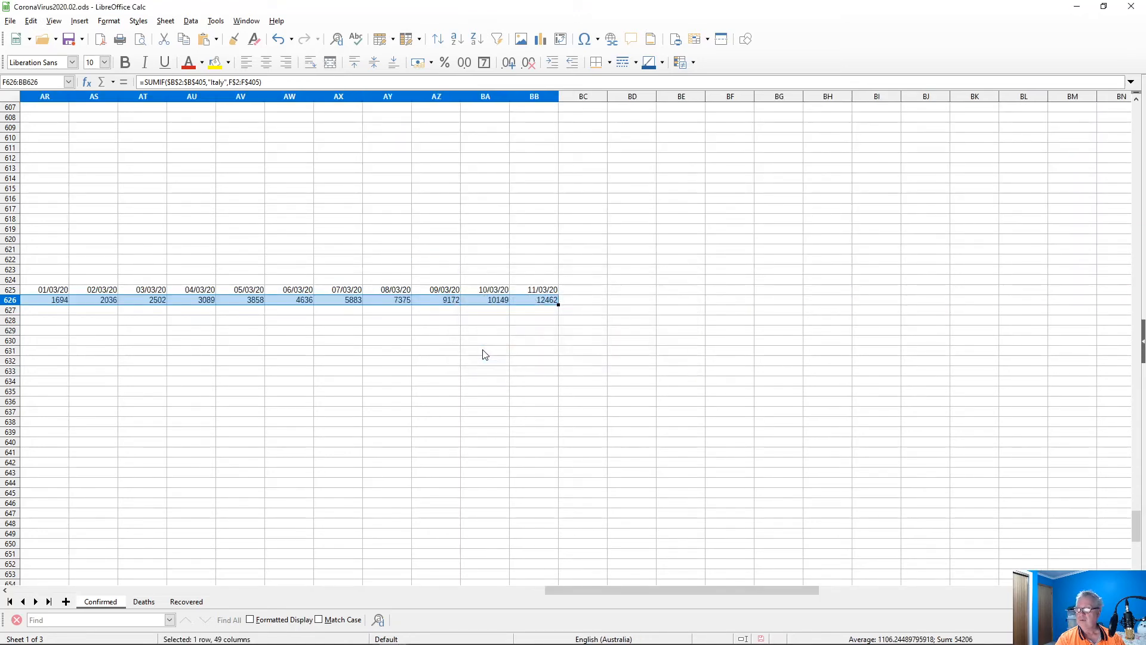
# - Compare Italy's 31/01/20 SUMIF result in N626 with the source figure for Italy in N102
pyautogui.press('Home')
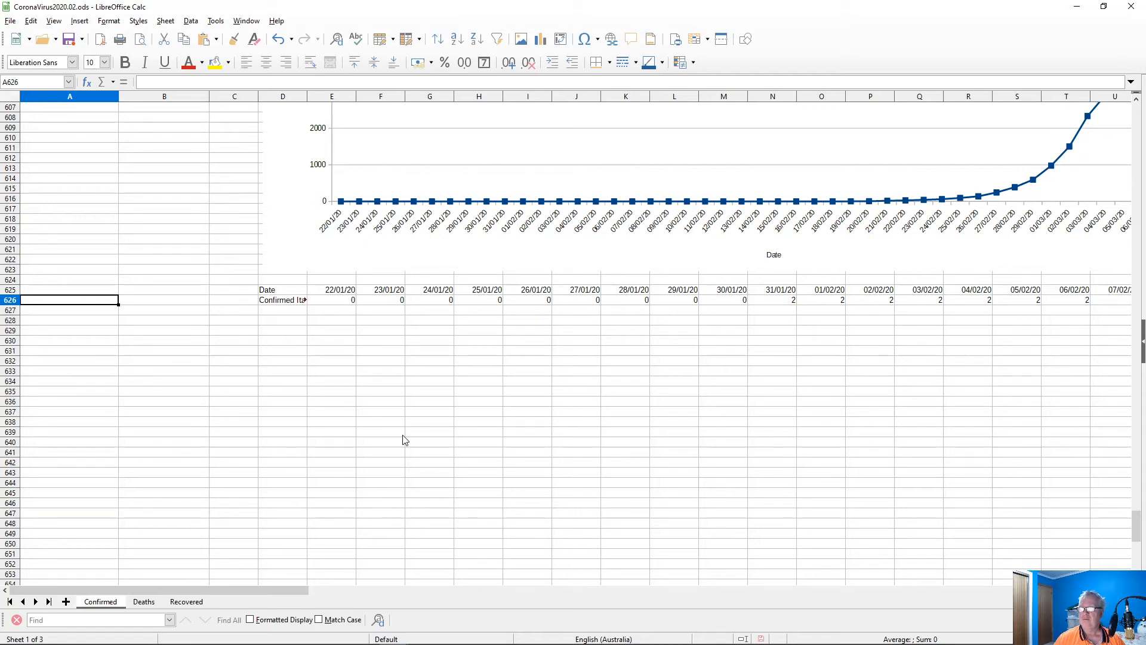
pyautogui.click(782, 304)
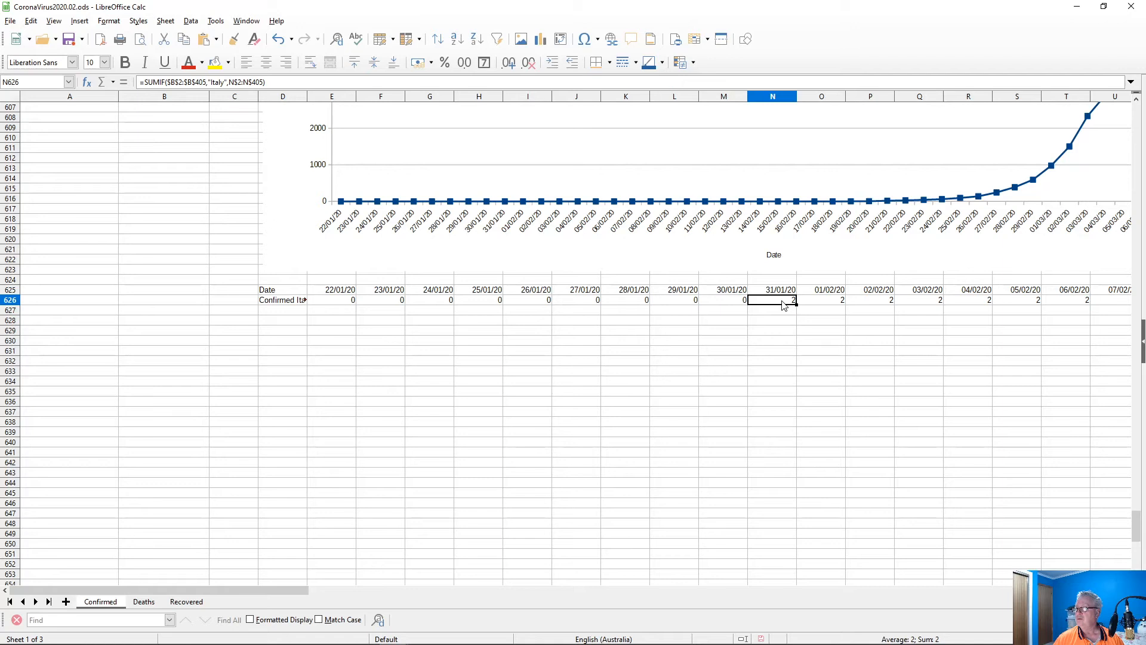
pyautogui.middleClick(774, 391)
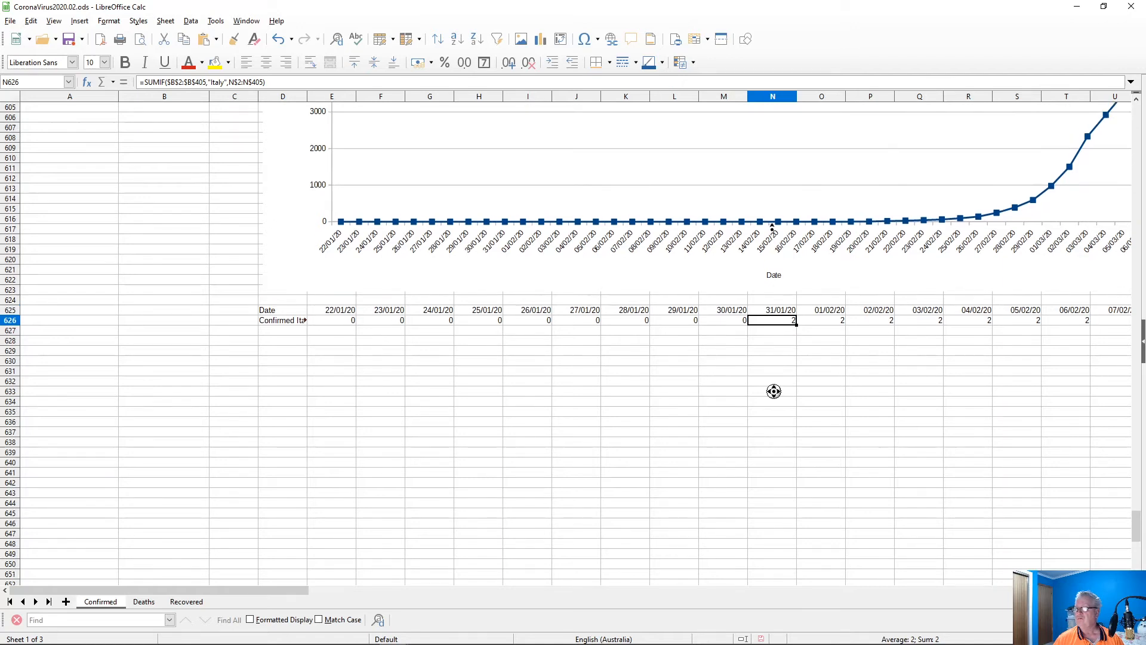
pyautogui.middleClick(767, 7)
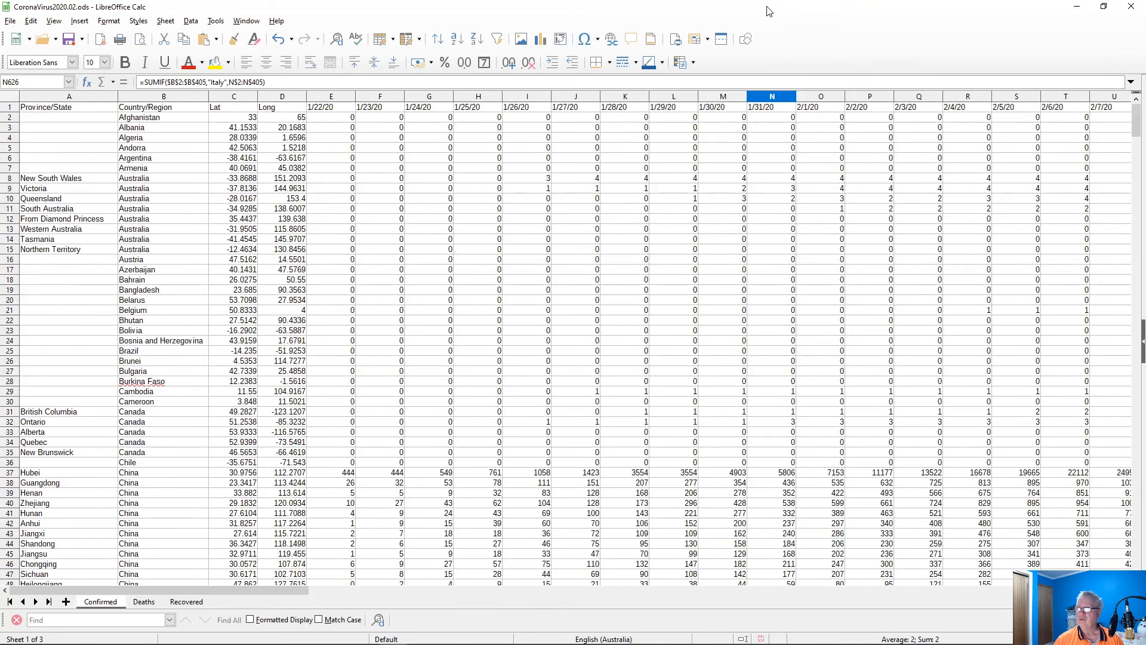
pyautogui.scroll(-20, 432, 363)
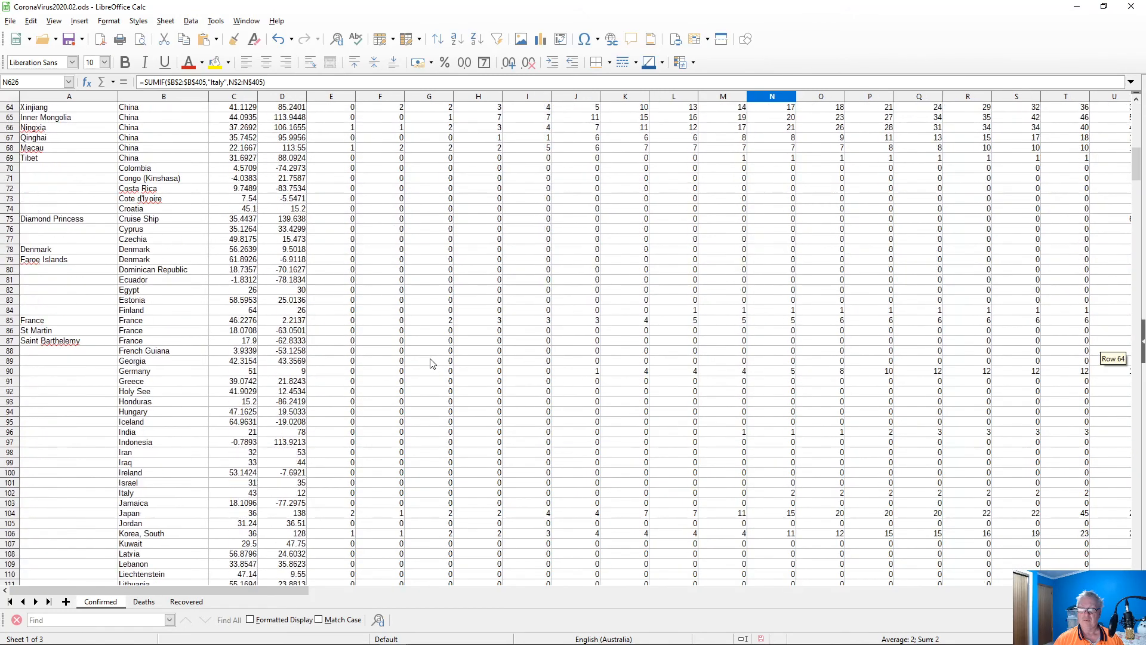
pyautogui.scroll(-6, 432, 363)
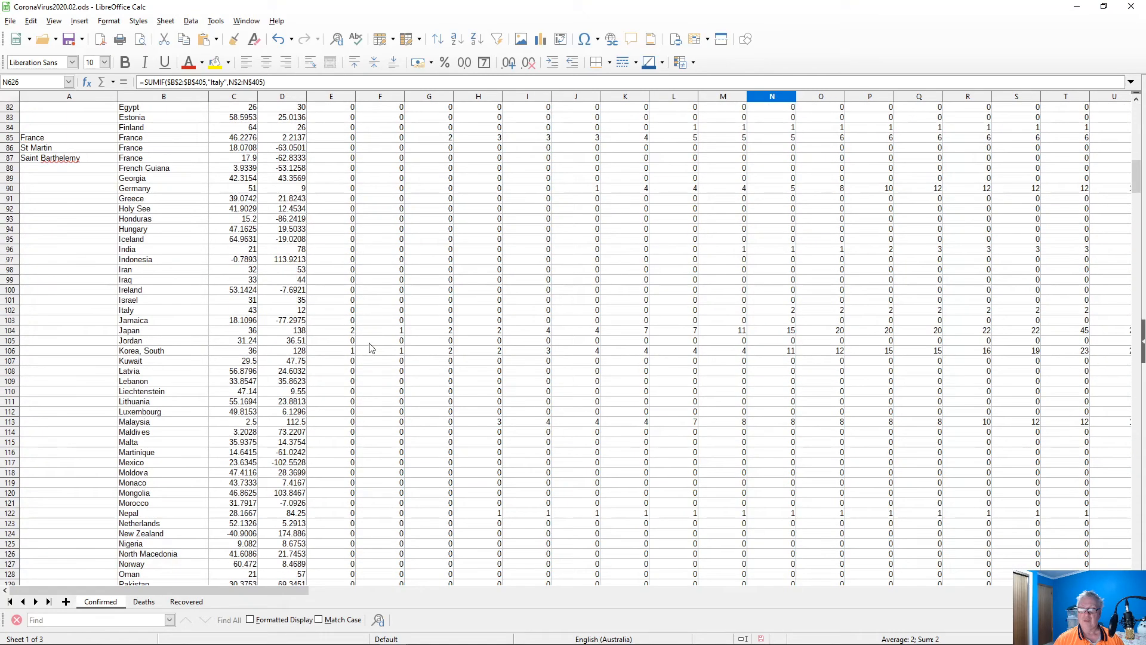
pyautogui.click(172, 311)
pyautogui.click(787, 311)
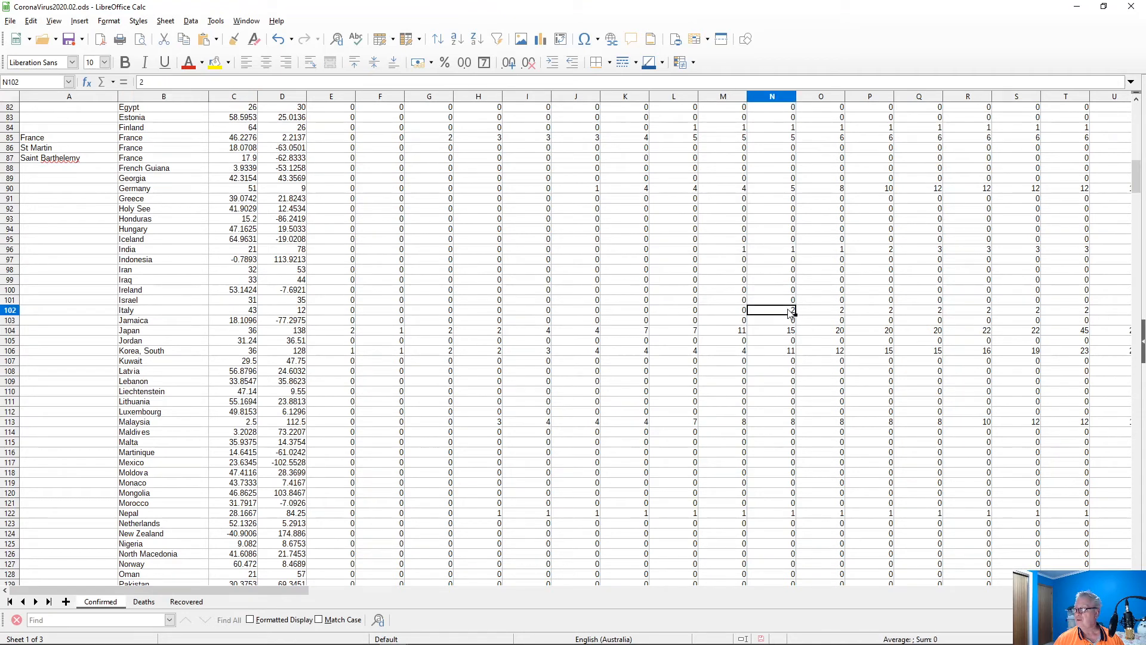
# - Insert a Points and Lines line chart from the Italy date and confirmed rows in D625:BB626
pyautogui.moveTo(1137, 177); pyautogui.dragTo(1143, 544)
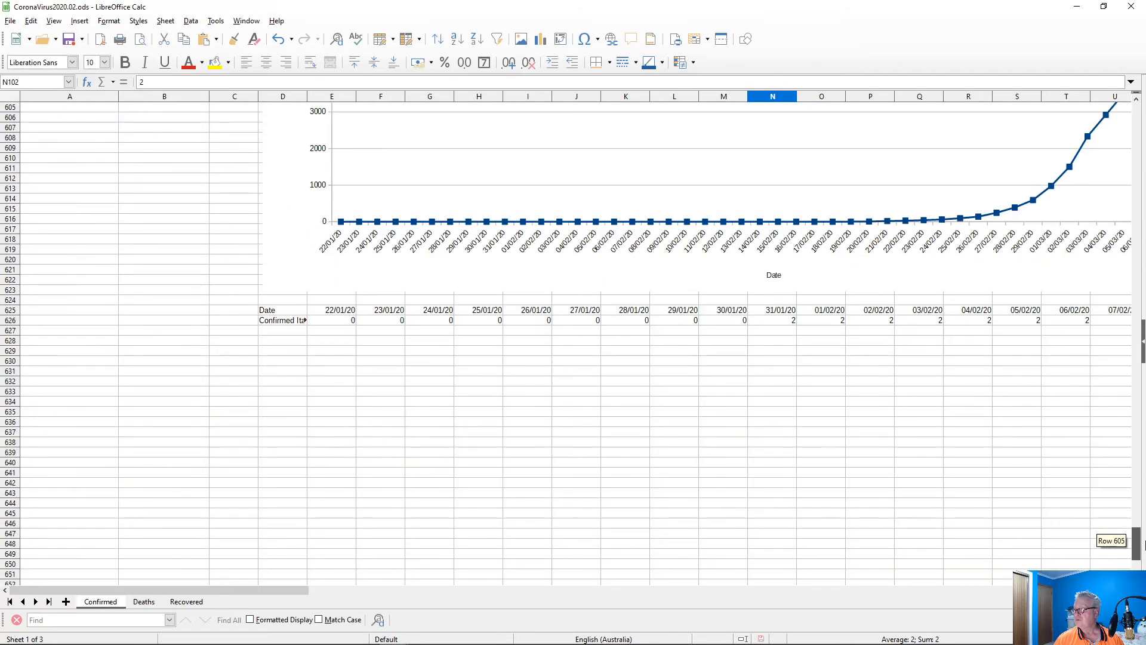
pyautogui.click(279, 311)
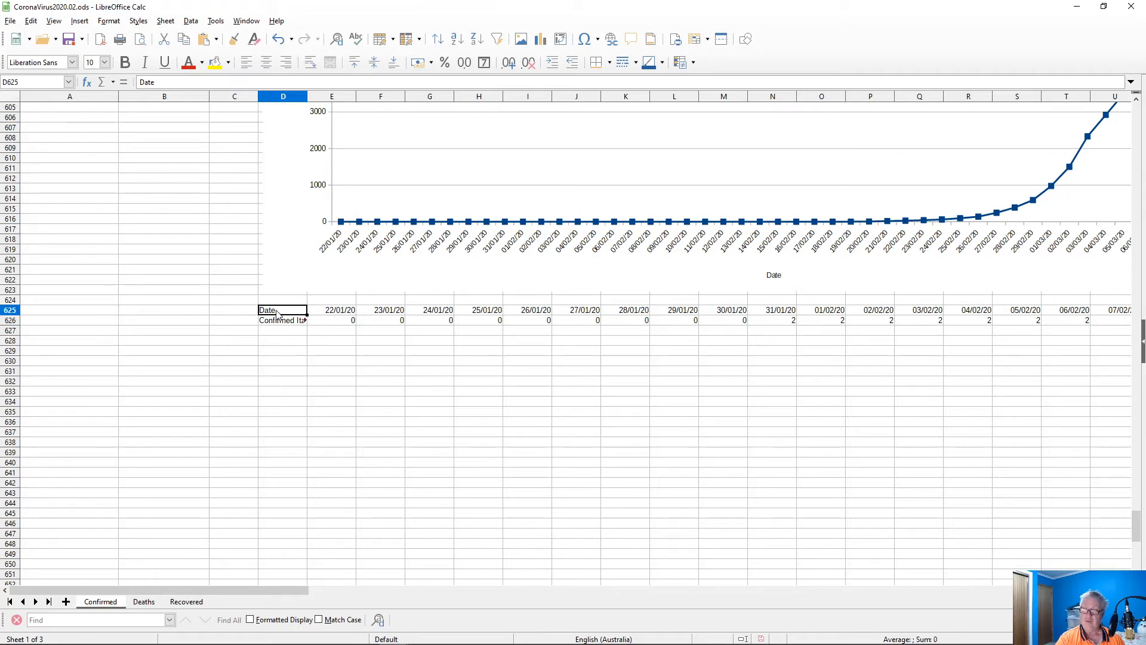
pyautogui.hotkey('ctrl', 'shift', 'Right')
pyautogui.hotkey('shift', 'Down')
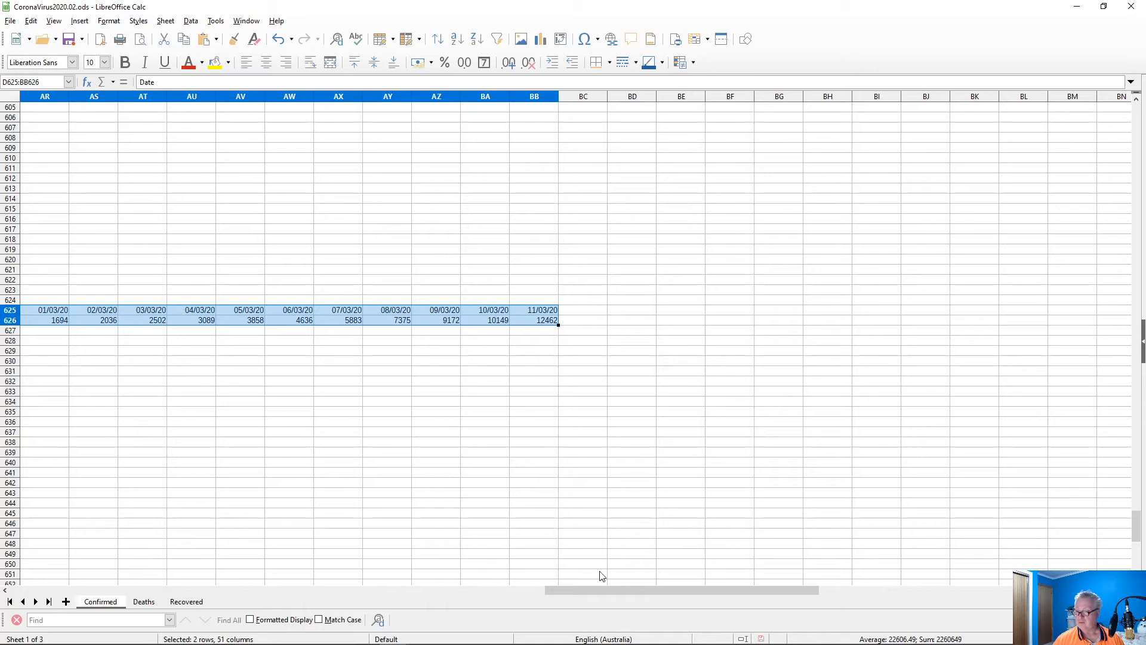
pyautogui.moveTo(653, 591); pyautogui.dragTo(167, 558)
pyautogui.scroll(-5, 391, 510)
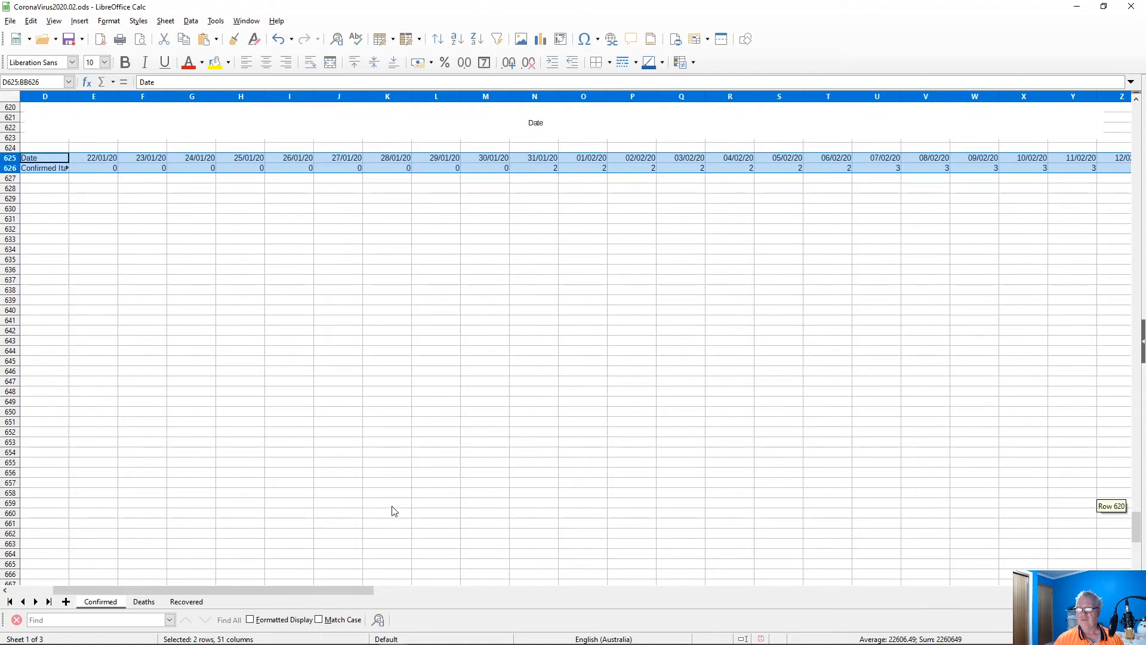
pyautogui.scroll(-1, 393, 511)
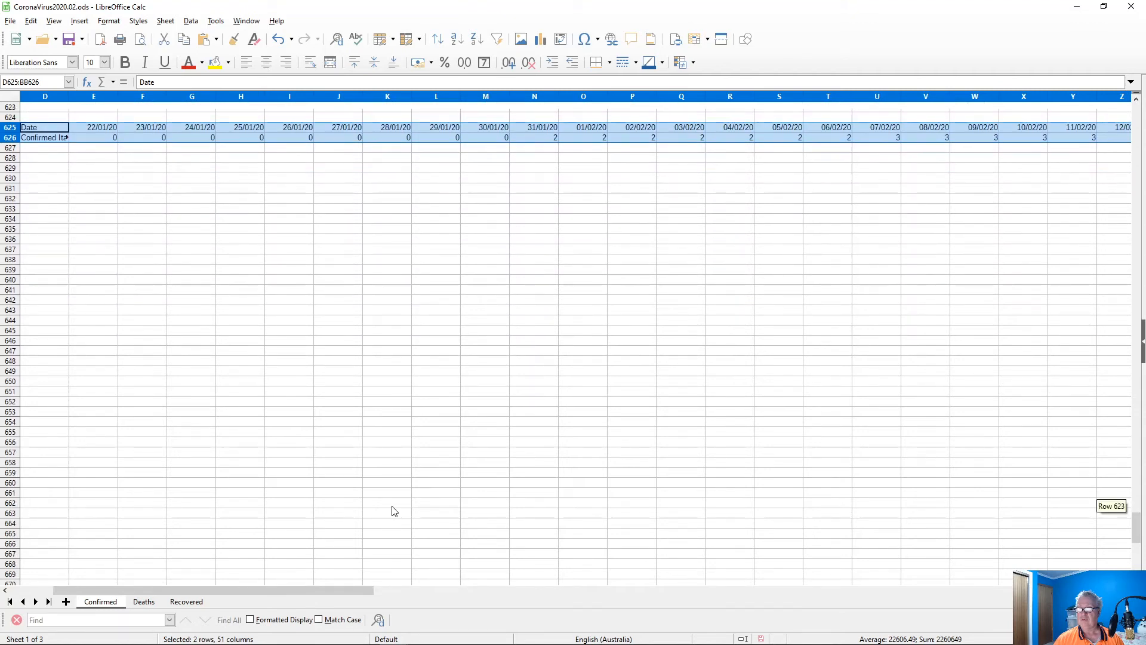
pyautogui.scroll(-1, 394, 511)
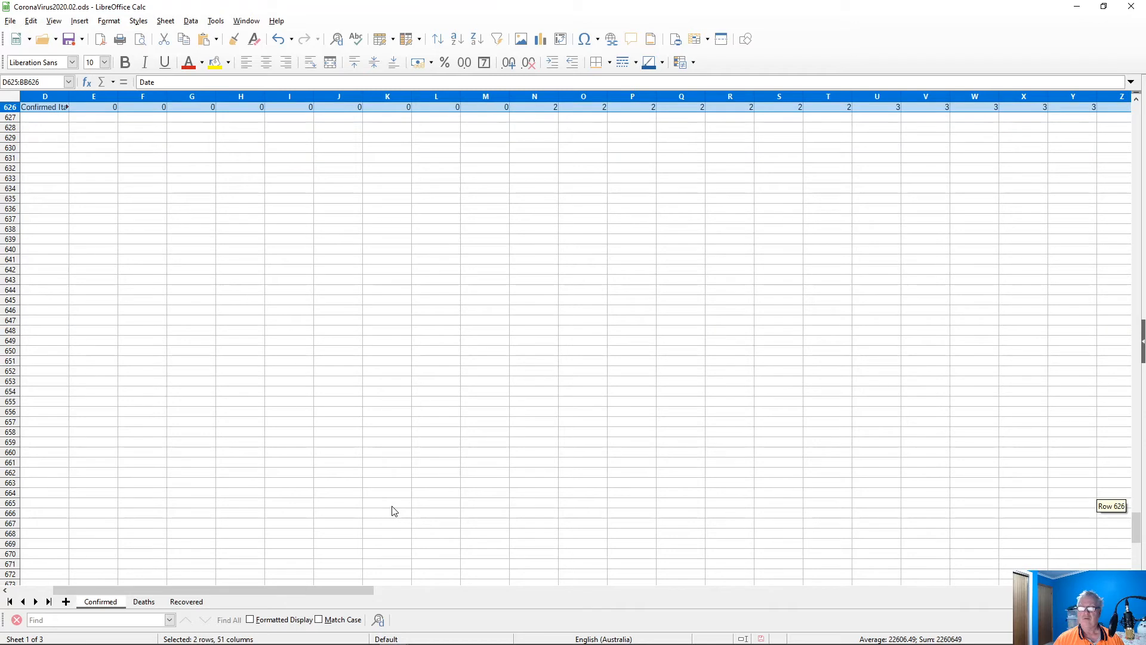
pyautogui.click(540, 39)
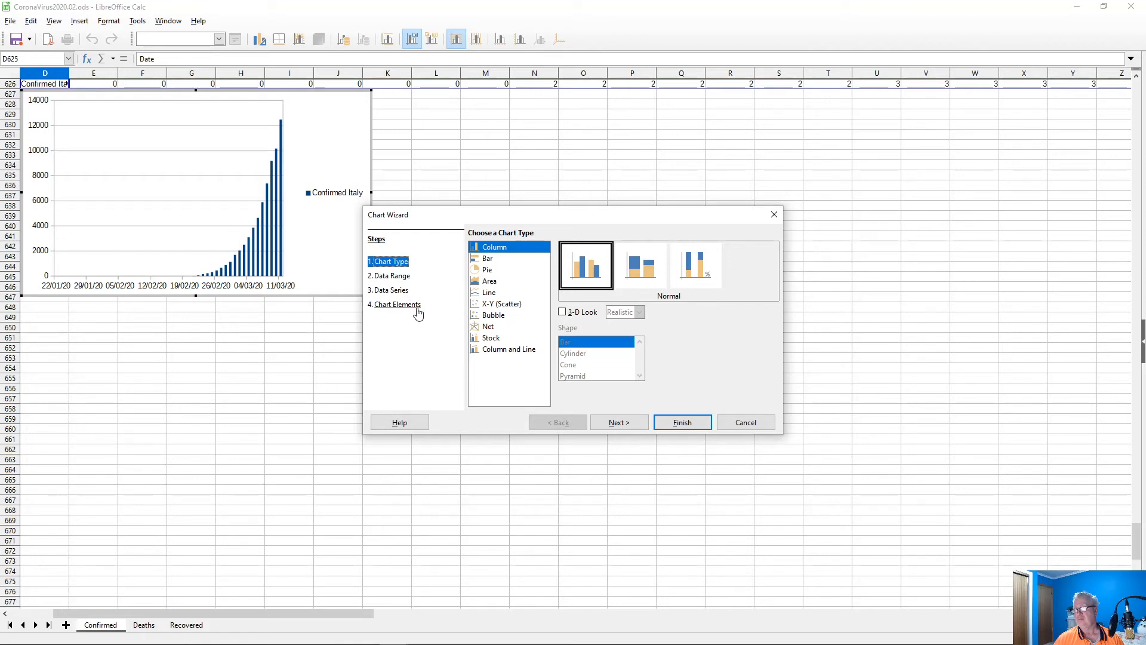
pyautogui.click(487, 292)
pyautogui.click(639, 263)
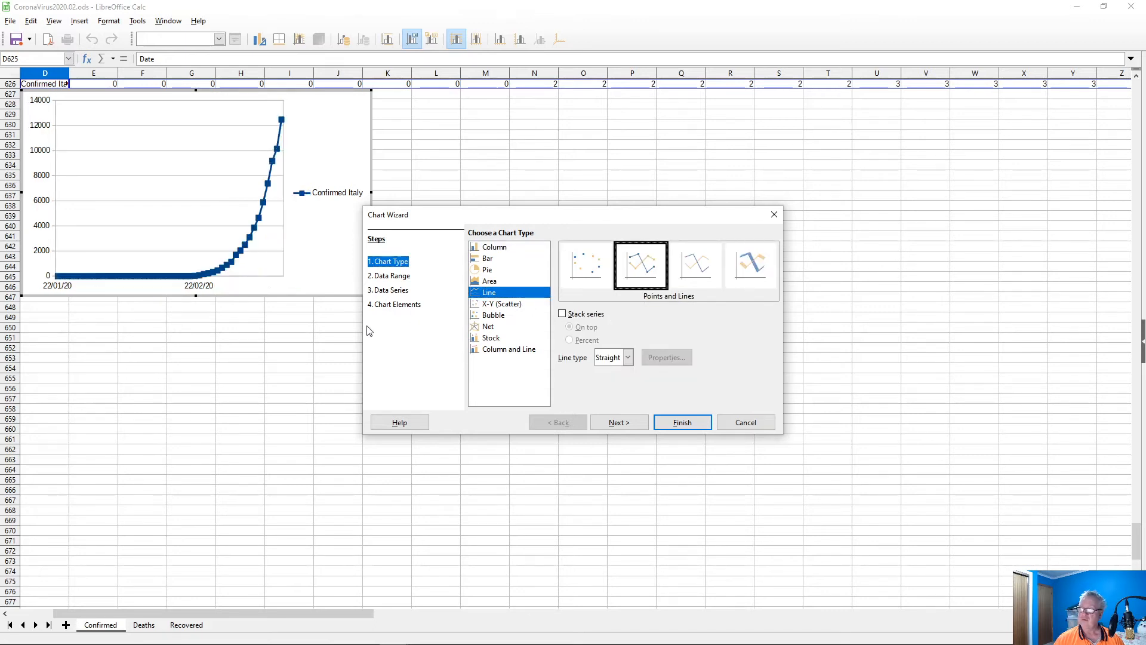
# - Title the chart Confirmed Infections Italy and use the Johns Hopkins dashboard's web address, copied from the browser, as its subtitle
pyautogui.click(395, 304)
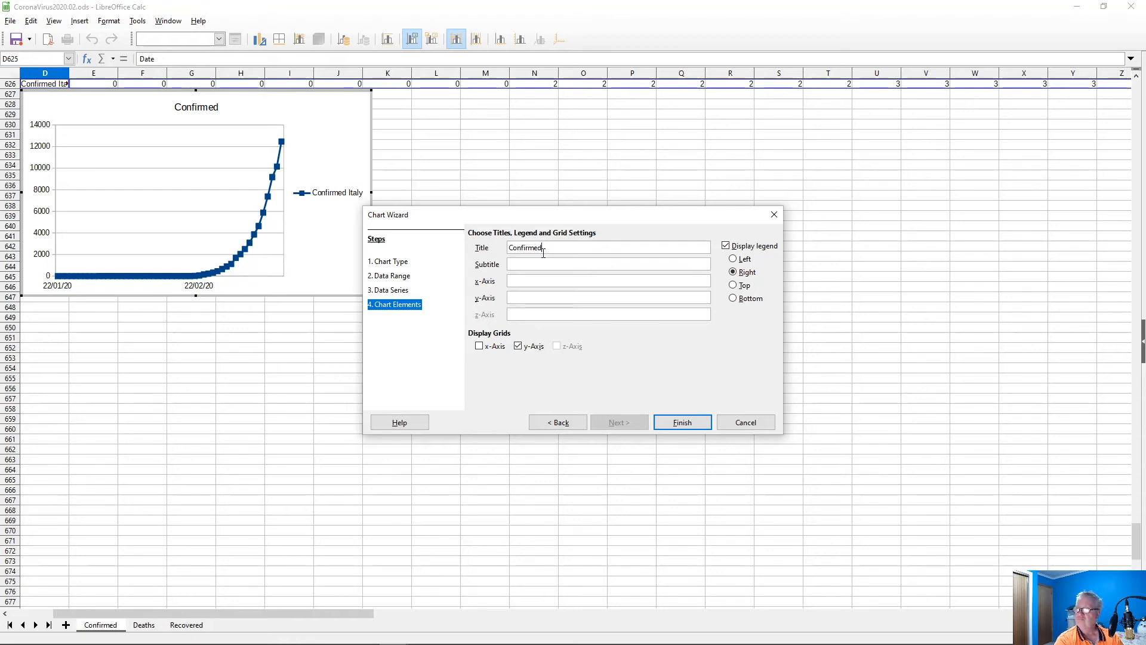
pyautogui.write('Infections Italy')
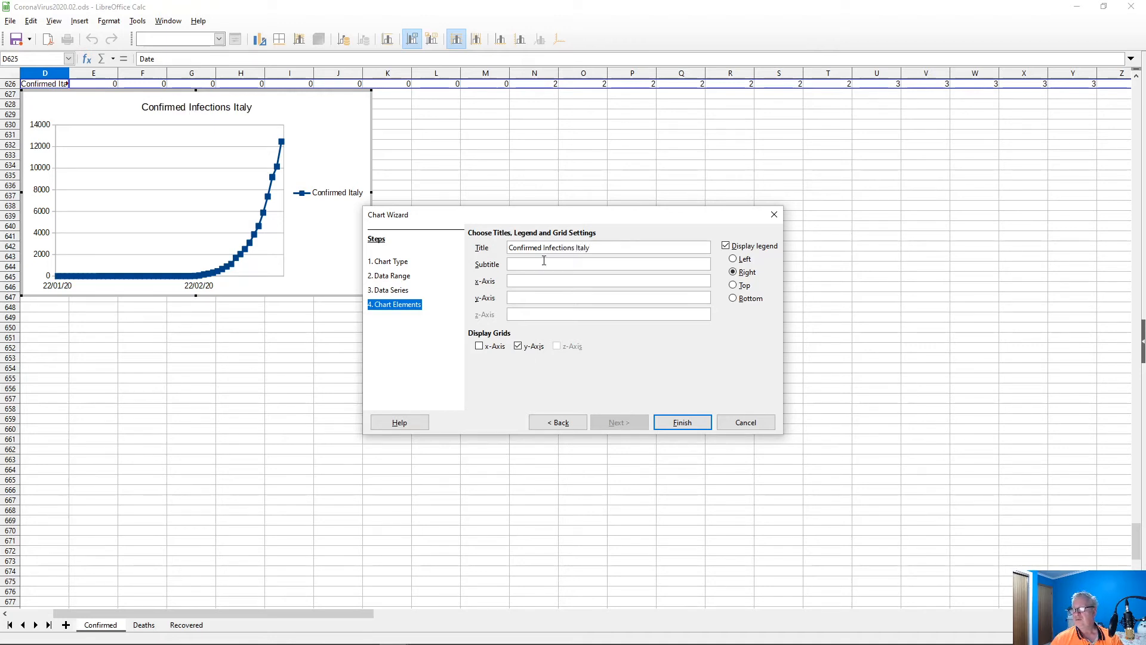
pyautogui.hotkey('alt', 'Tab')
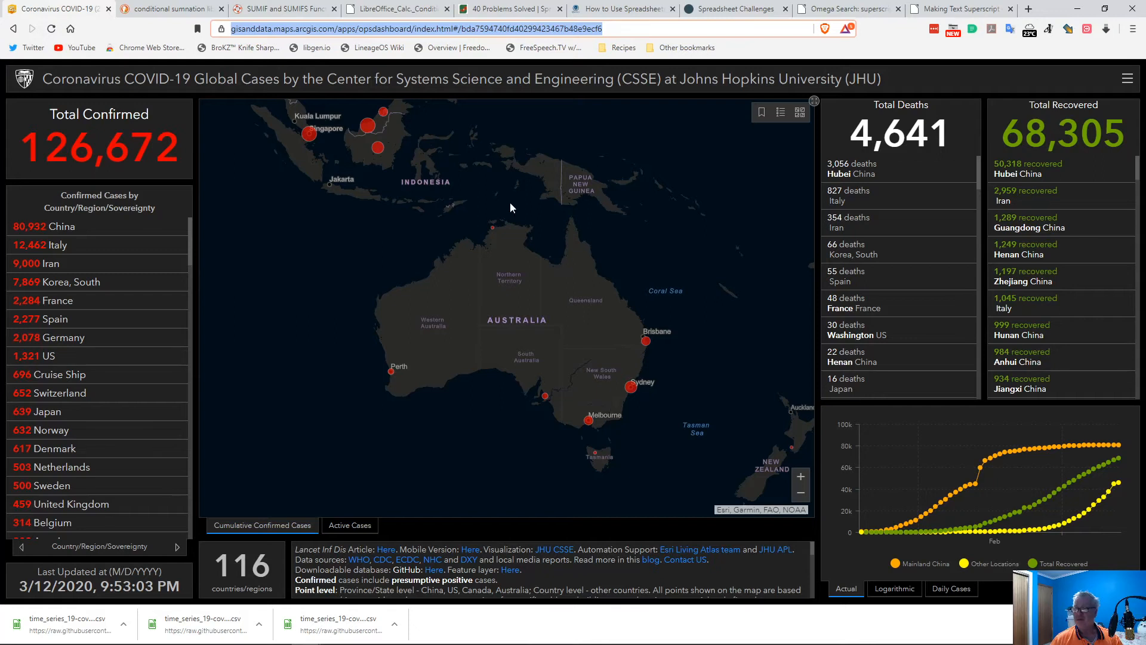
pyautogui.rightClick(436, 31)
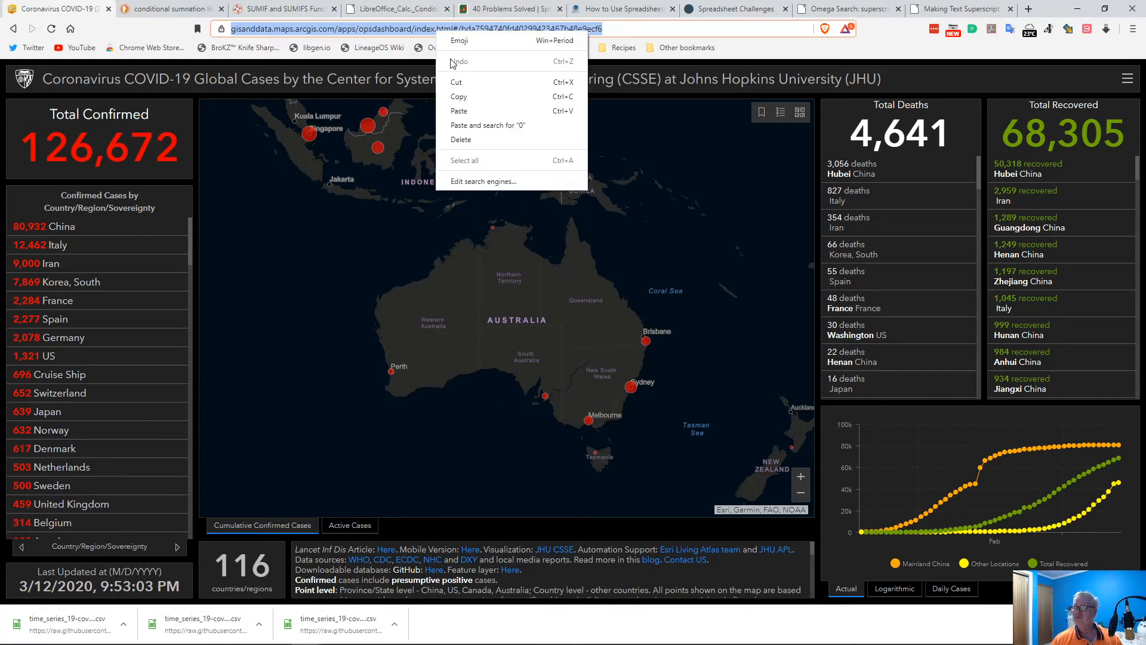
pyautogui.click(460, 91)
pyautogui.hotkey('alt', 'Tab')
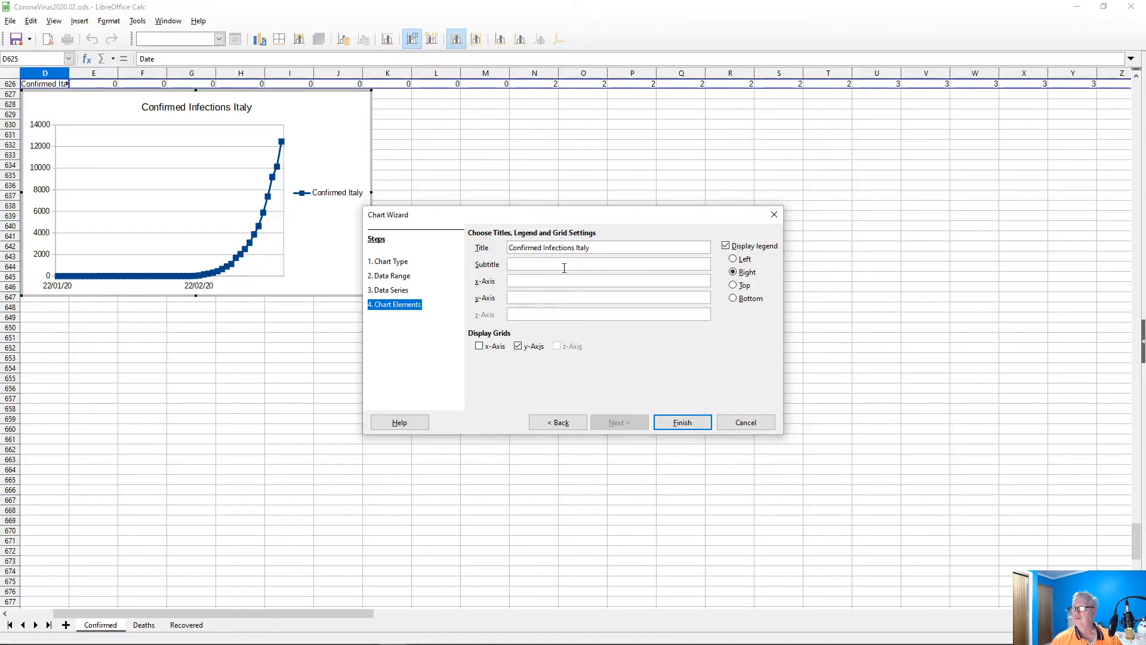
pyautogui.hotkey('ctrl', 'v')
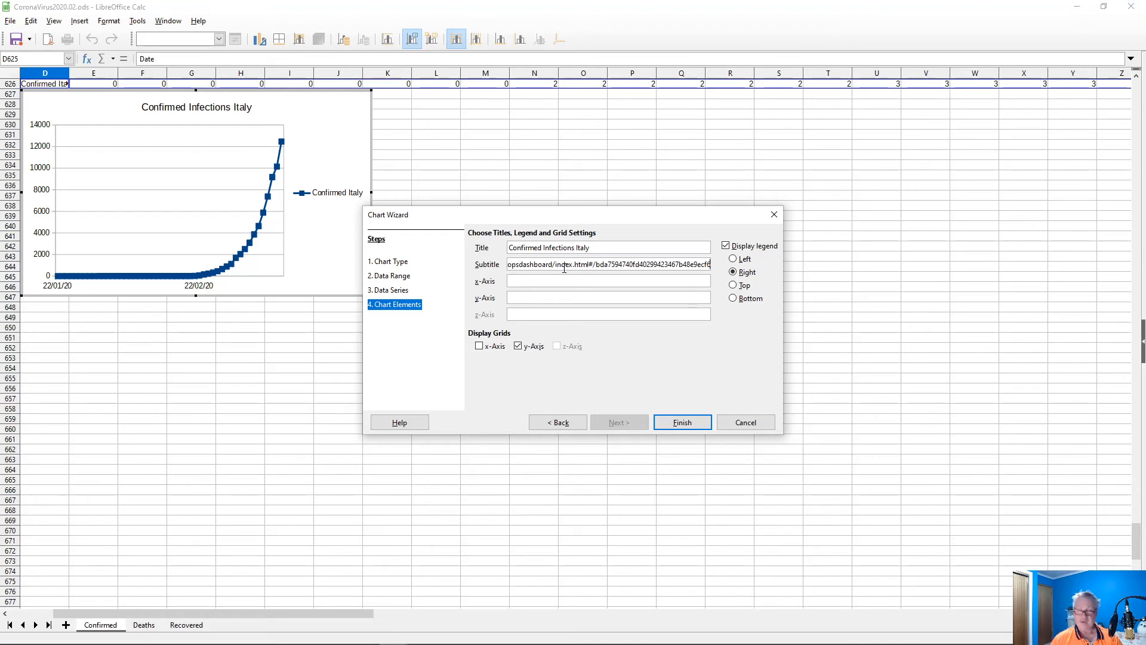
# - Label the x-axis Date and the y-axis Confirmed, and finish creating the Italy chart
pyautogui.click(545, 284)
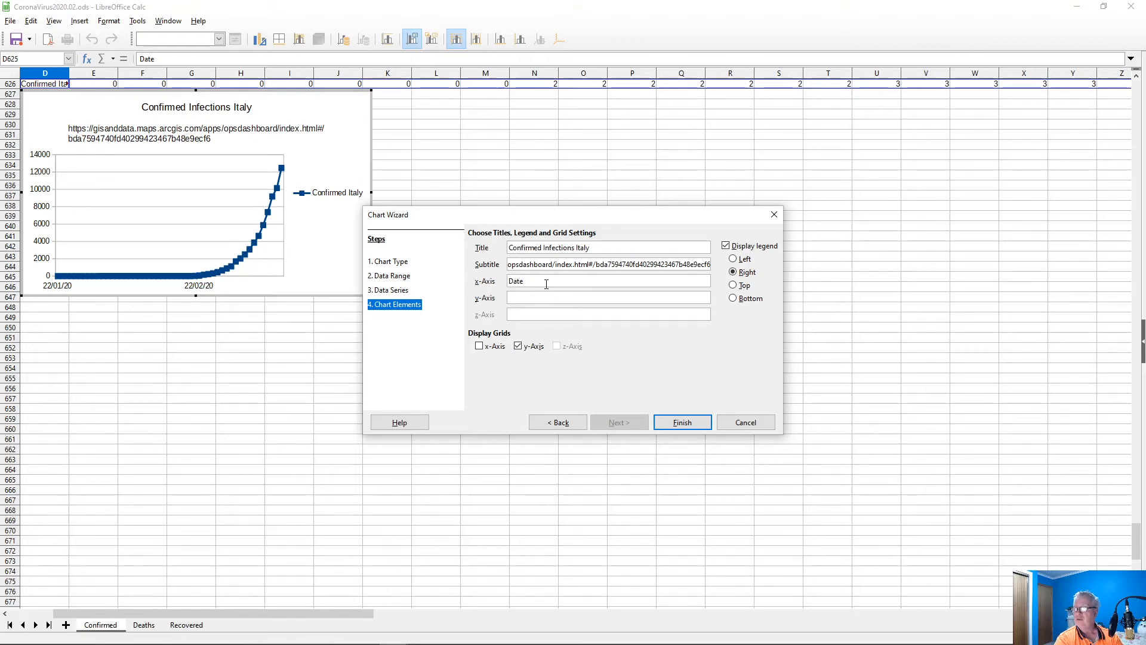
pyautogui.press('Tab')
pyautogui.write('Conf')
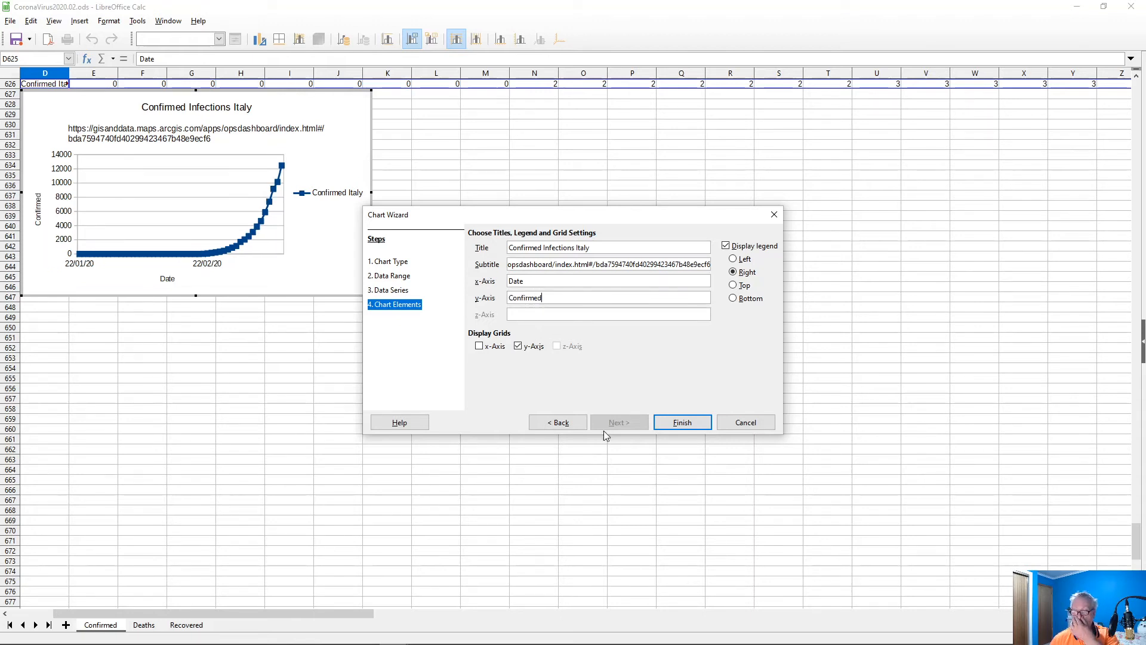
pyautogui.click(696, 424)
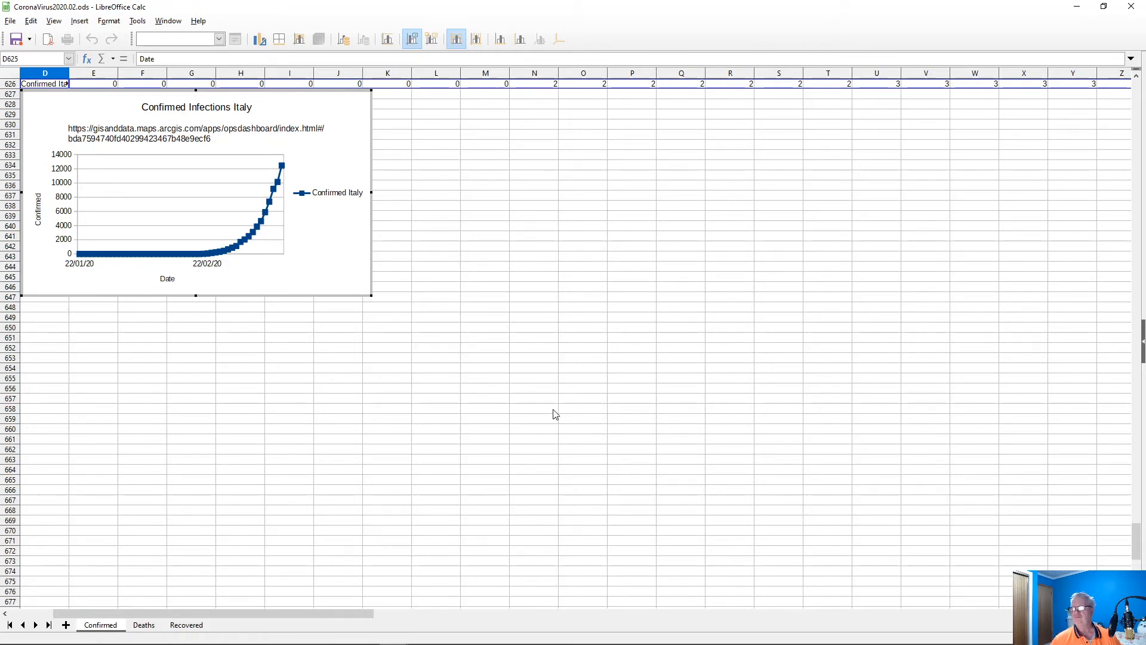
# - Enlarge the Italy chart to span columns D to Y and rows 627 to 677, and leave chart editing at D679
pyautogui.moveTo(370, 296); pyautogui.dragTo(1097, 604)
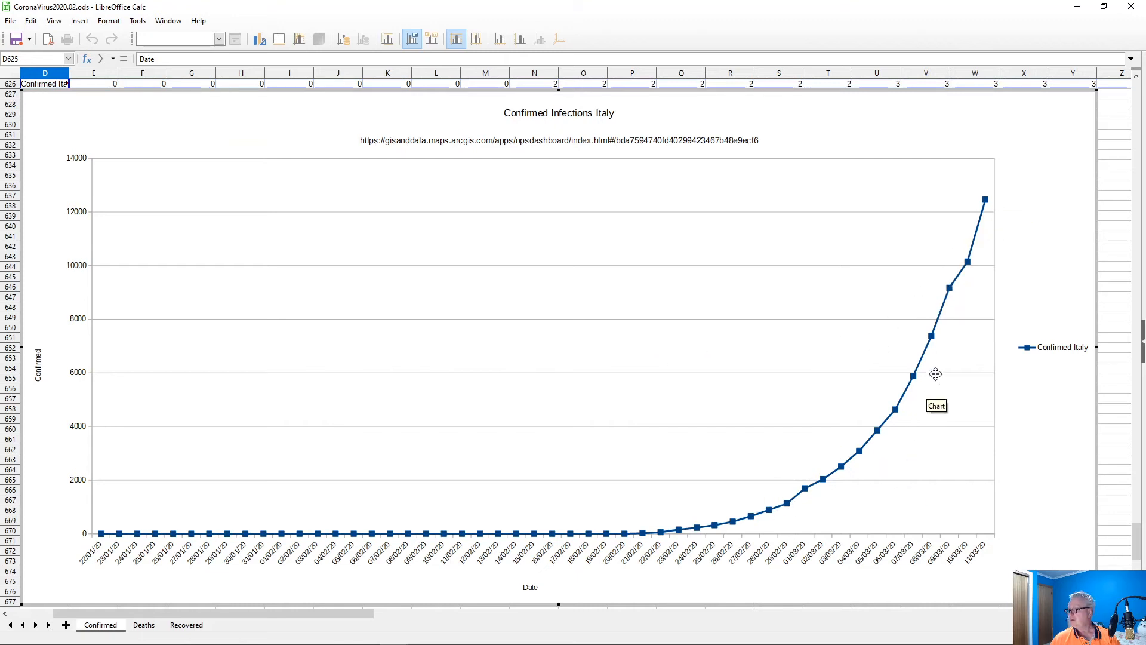
pyautogui.moveTo(955, 283)
pyautogui.moveTo(1133, 550); pyautogui.dragTo(1133, 564)
pyautogui.moveTo(148, 613); pyautogui.dragTo(55, 608)
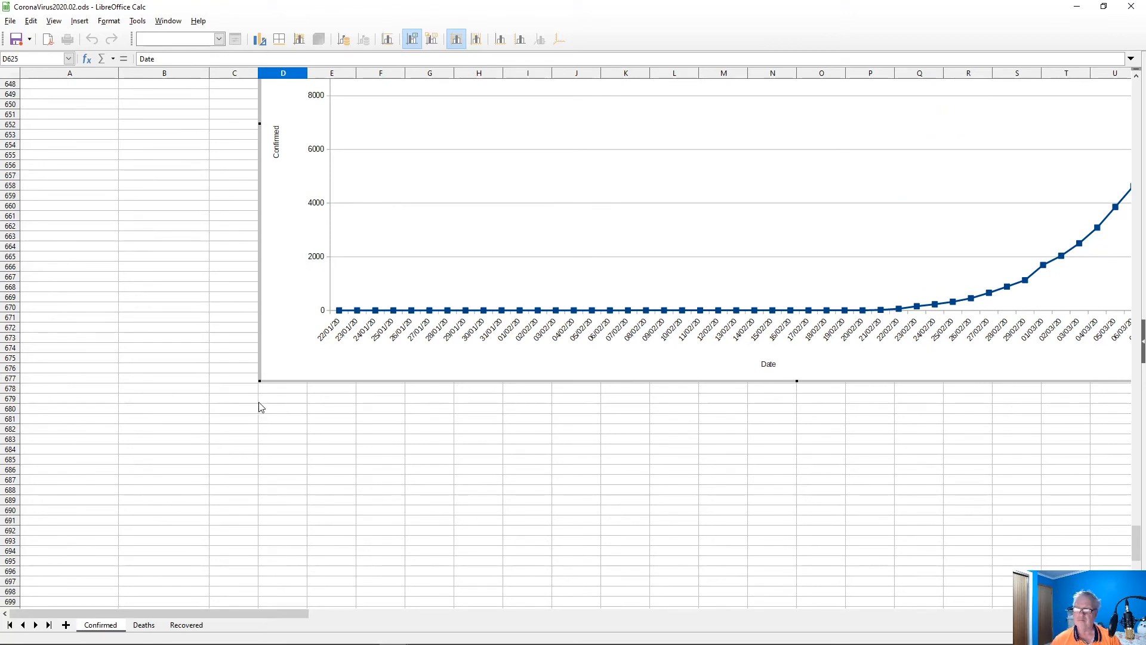
pyautogui.click(274, 403)
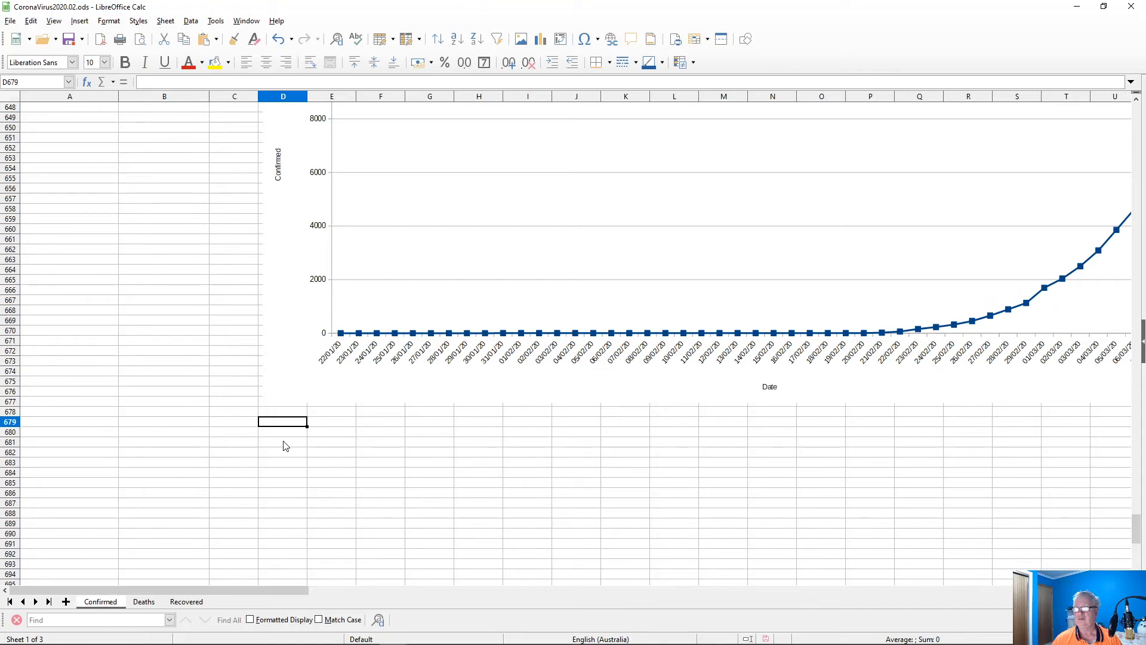
# - Review the charts above and examine the SUMIF formulas in the Confirmed Global without China row, E464 to G464
pyautogui.scroll(13, 271, 468)
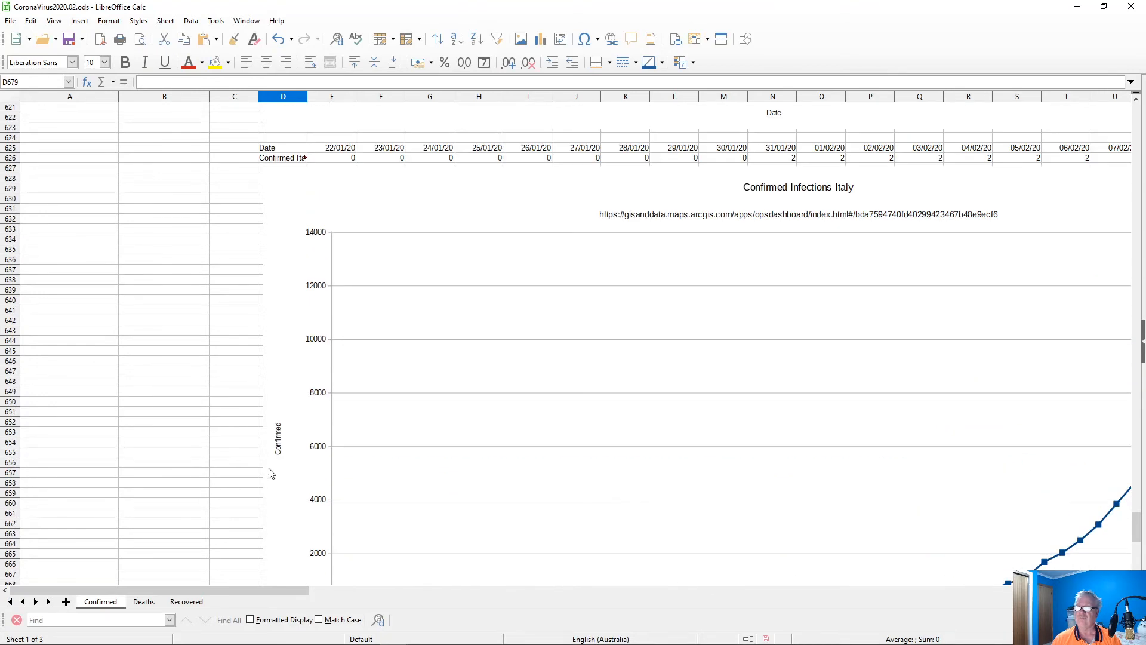
pyautogui.scroll(20, 251, 482)
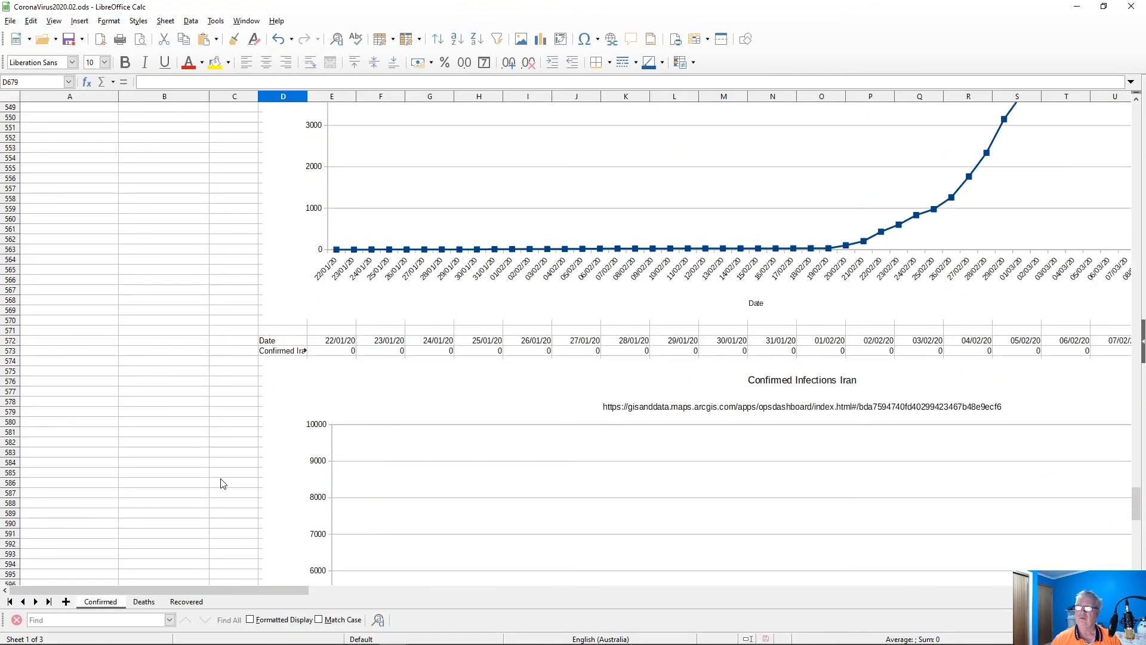
pyautogui.scroll(20, 222, 484)
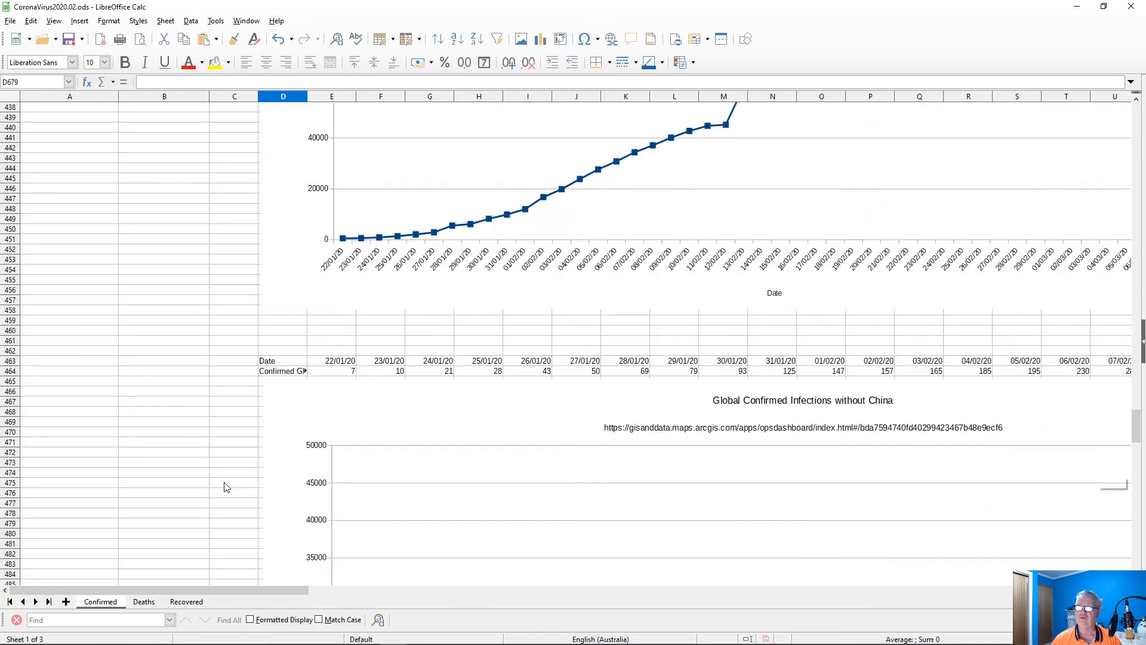
pyautogui.scroll(8, 225, 486)
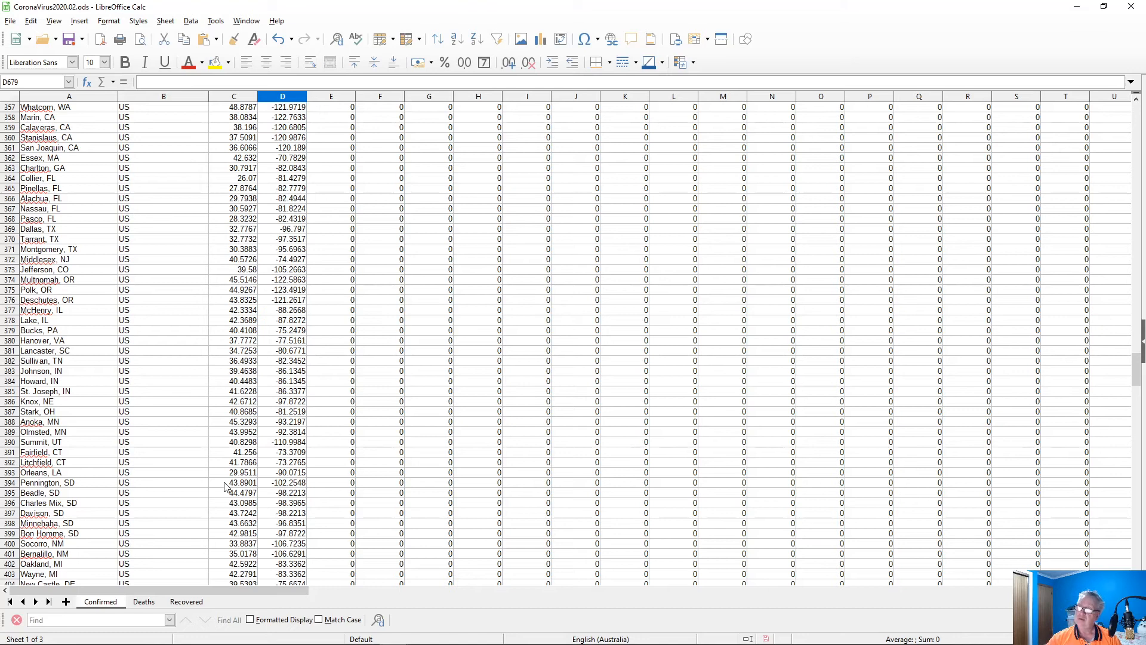
pyautogui.scroll(-20, 226, 486)
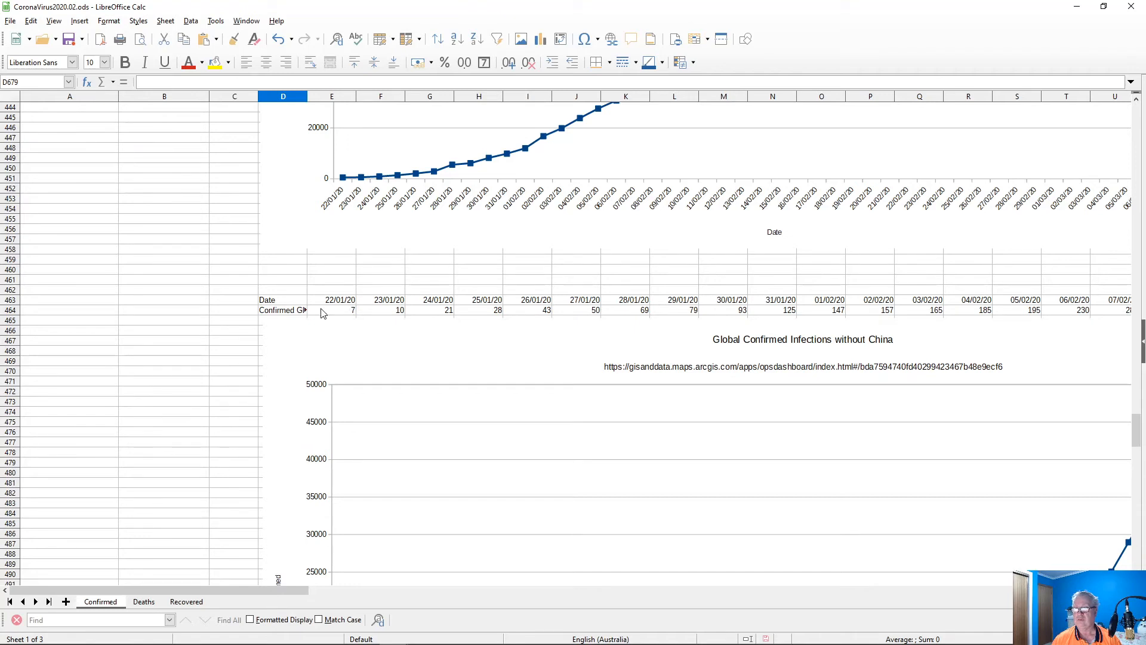
pyautogui.click(292, 313)
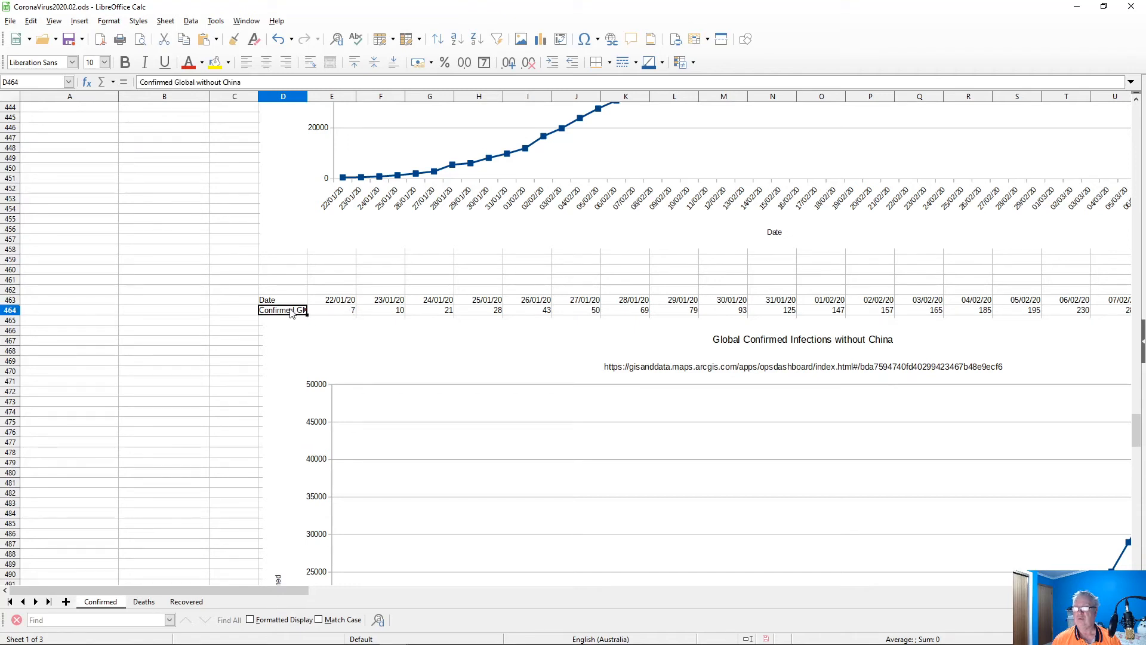
pyautogui.click(336, 311)
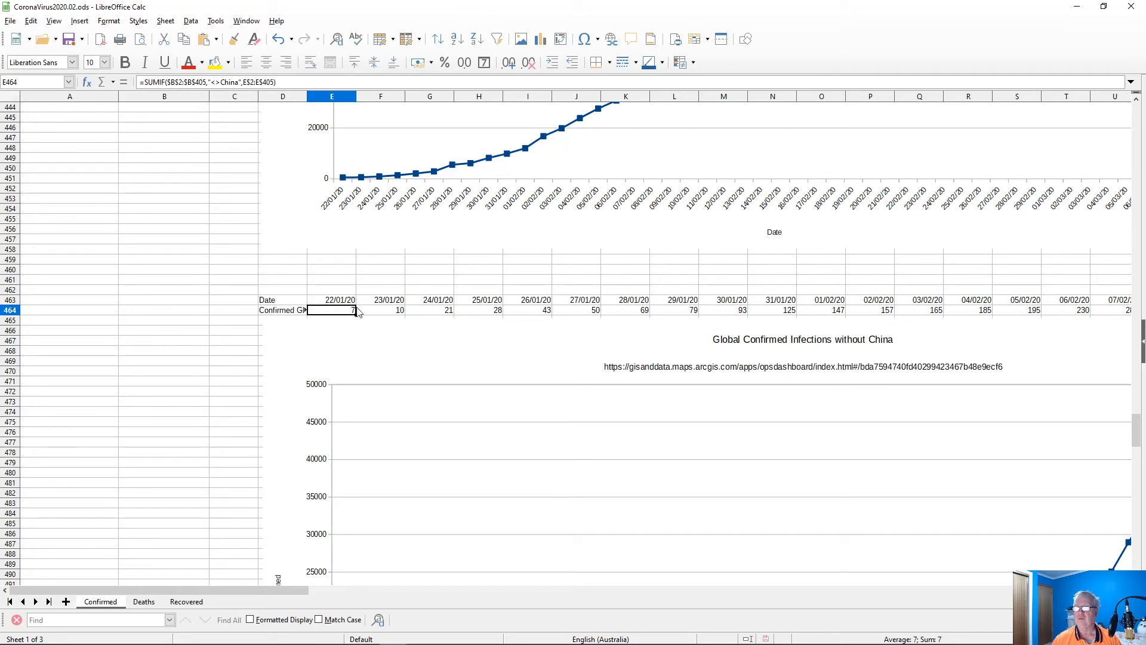
pyautogui.click(379, 312)
pyautogui.click(425, 312)
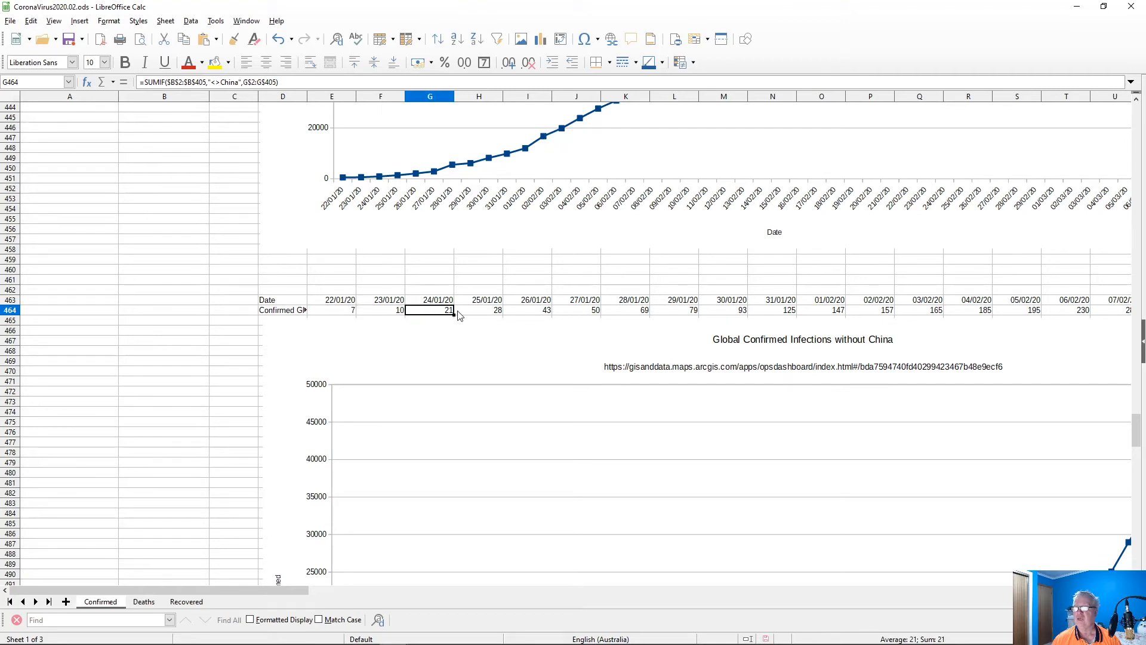
# - Examine the SUMIF formulas in cells H464 to K464 of the Confirmed Global without China row
pyautogui.click(469, 313)
pyautogui.click(520, 312)
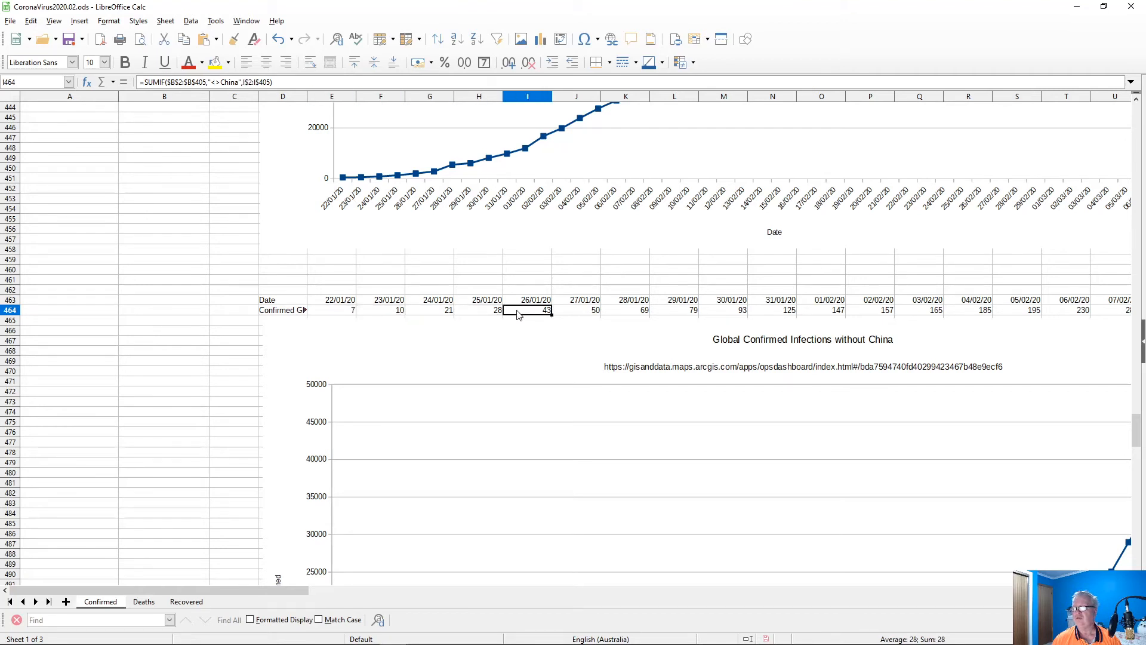
pyautogui.click(564, 313)
pyautogui.click(623, 313)
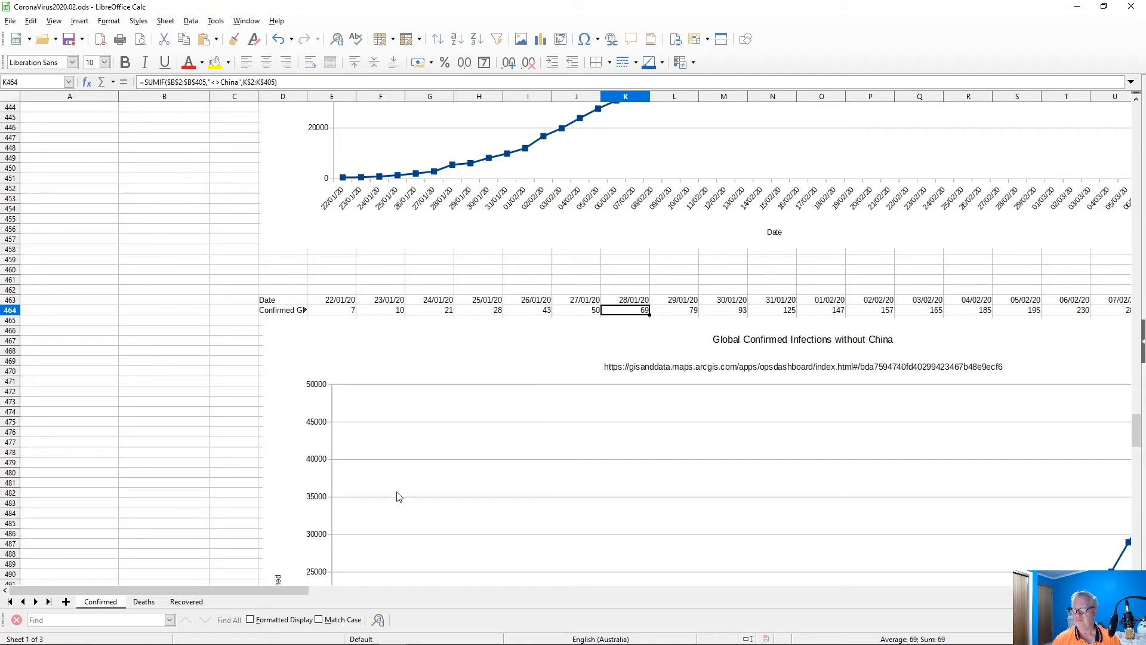
pyautogui.moveTo(287, 589); pyautogui.dragTo(252, 583)
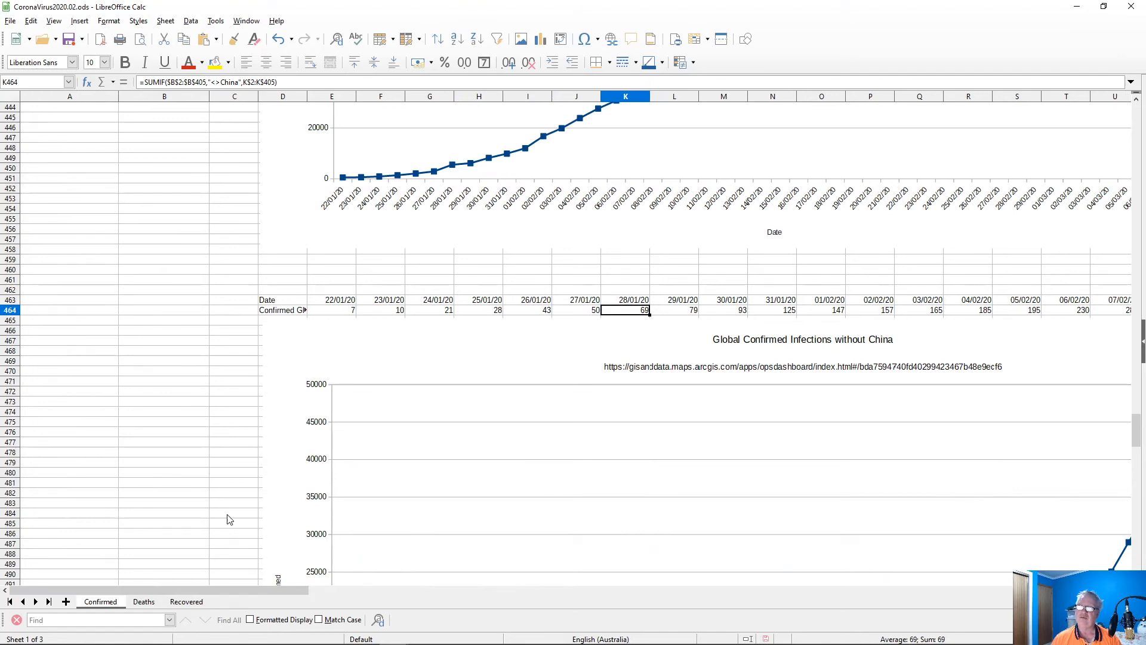
# - Enter the text Today-yesterday) in cell B680, below the Italy chart
pyautogui.scroll(-20, 36, 474)
pyautogui.scroll(-20, 67, 484)
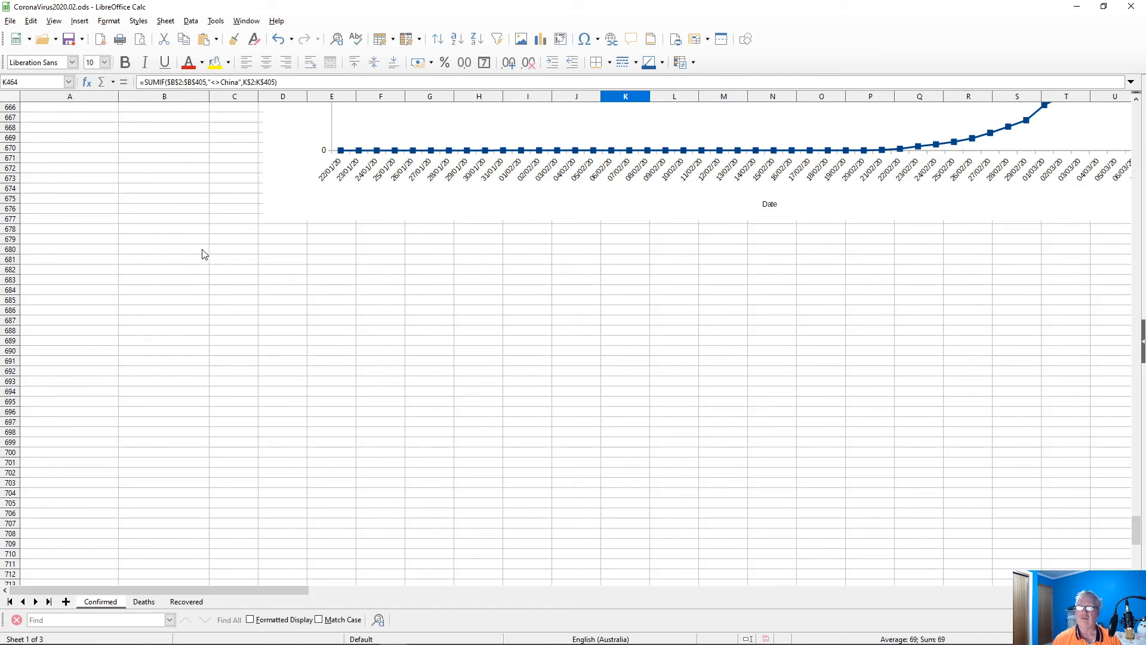
pyautogui.click(186, 251)
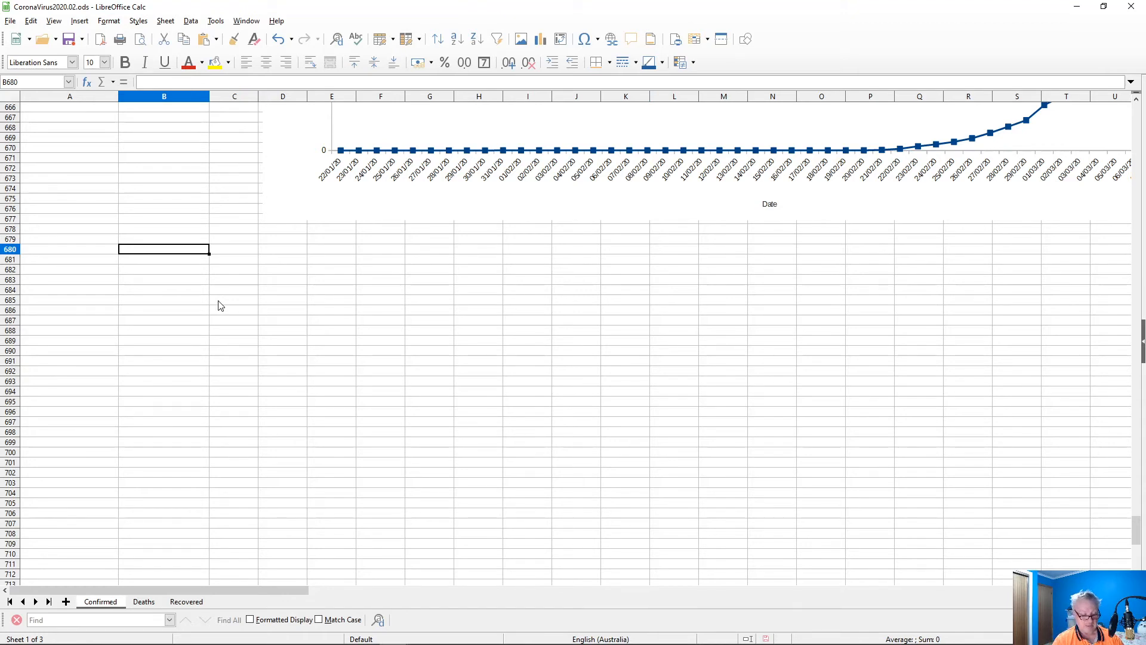
pyautogui.write('Today-yes')
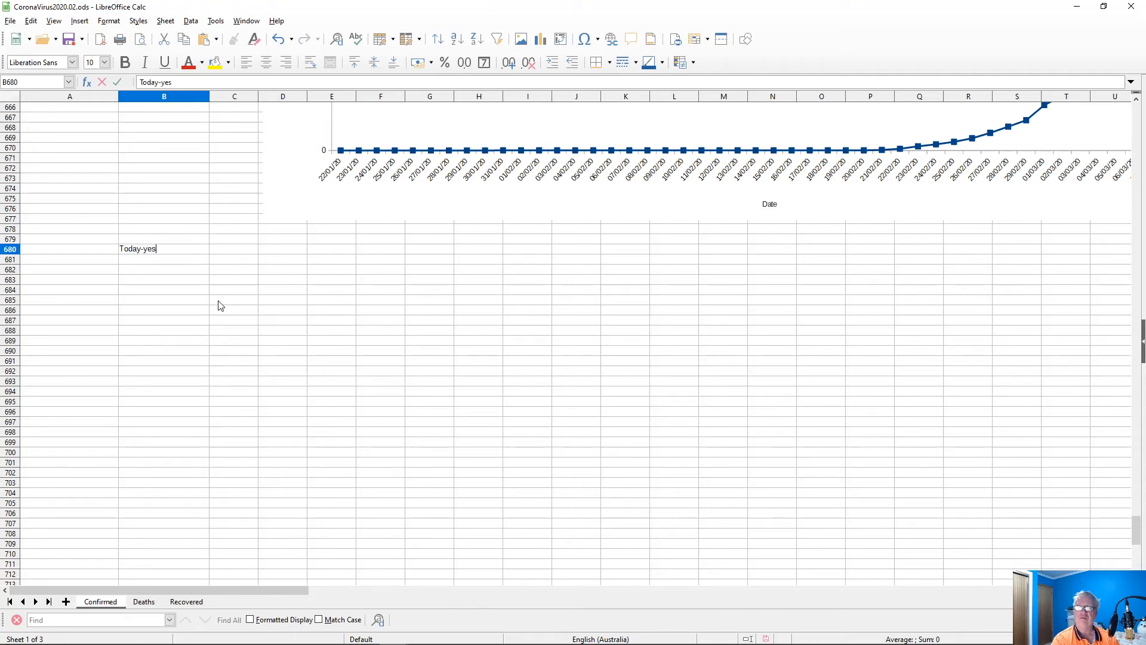
pyautogui.write('day')
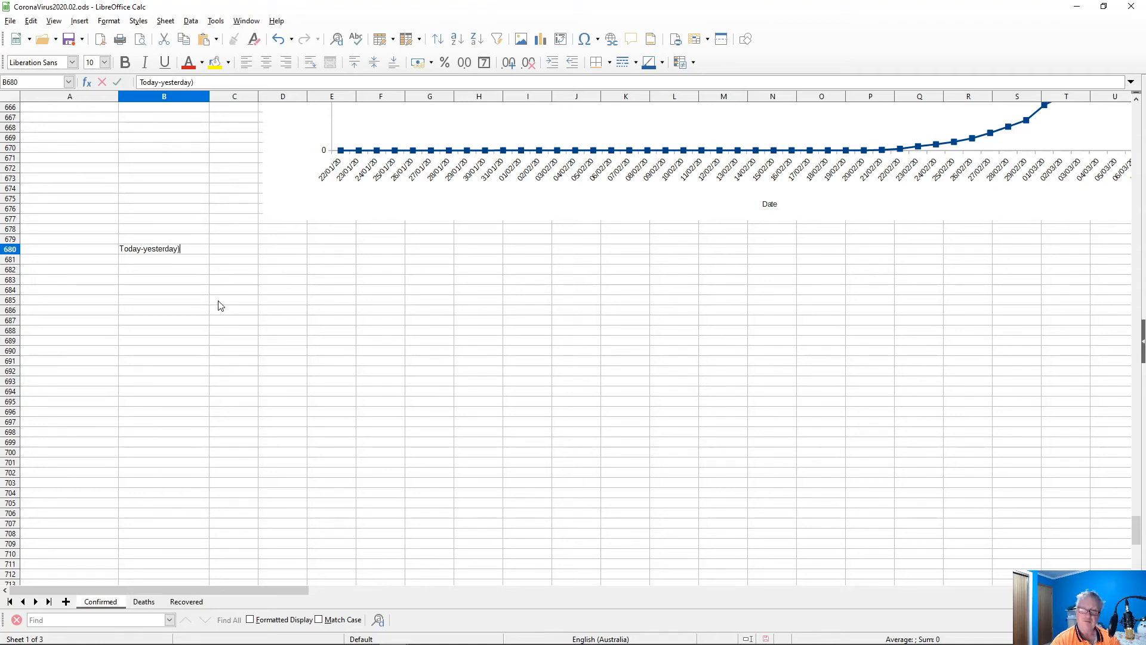
pyautogui.press('Left')
pyautogui.press('Right')
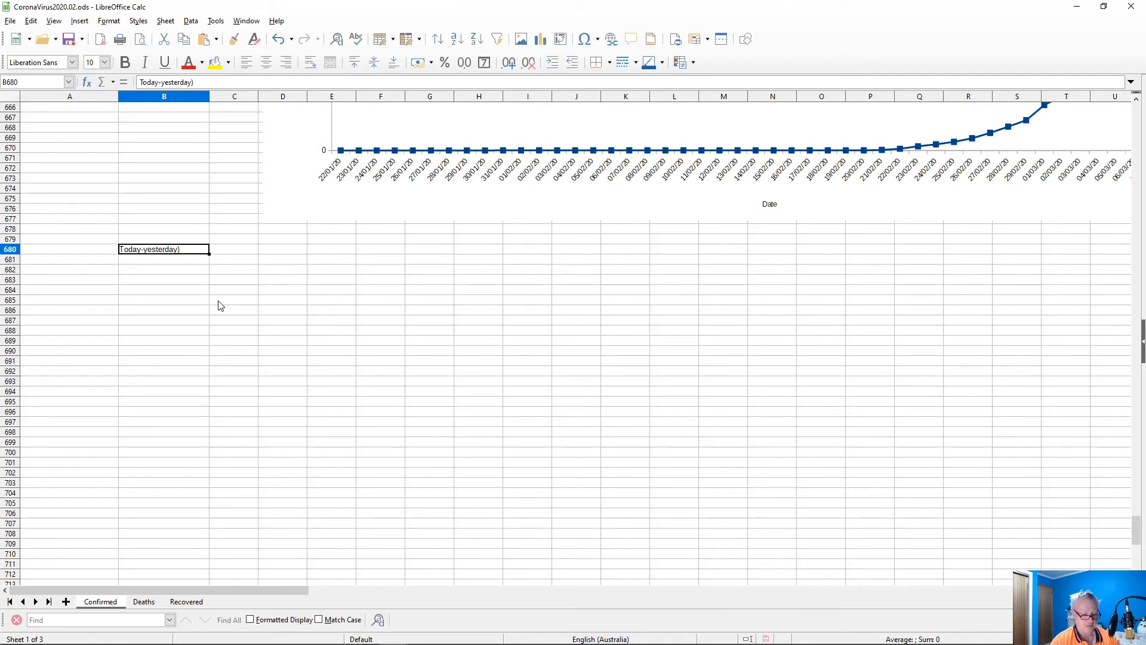
# - Edit the note in B680 to read (Today-yesterday)/Yesterday
pyautogui.press('F2')
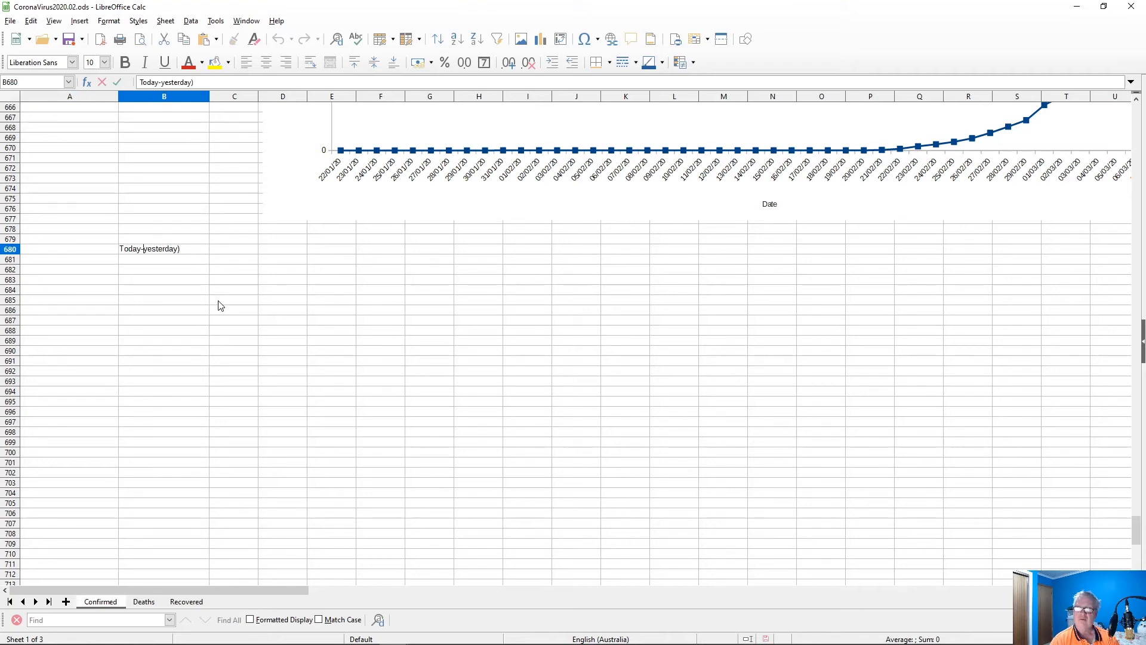
pyautogui.write('(')
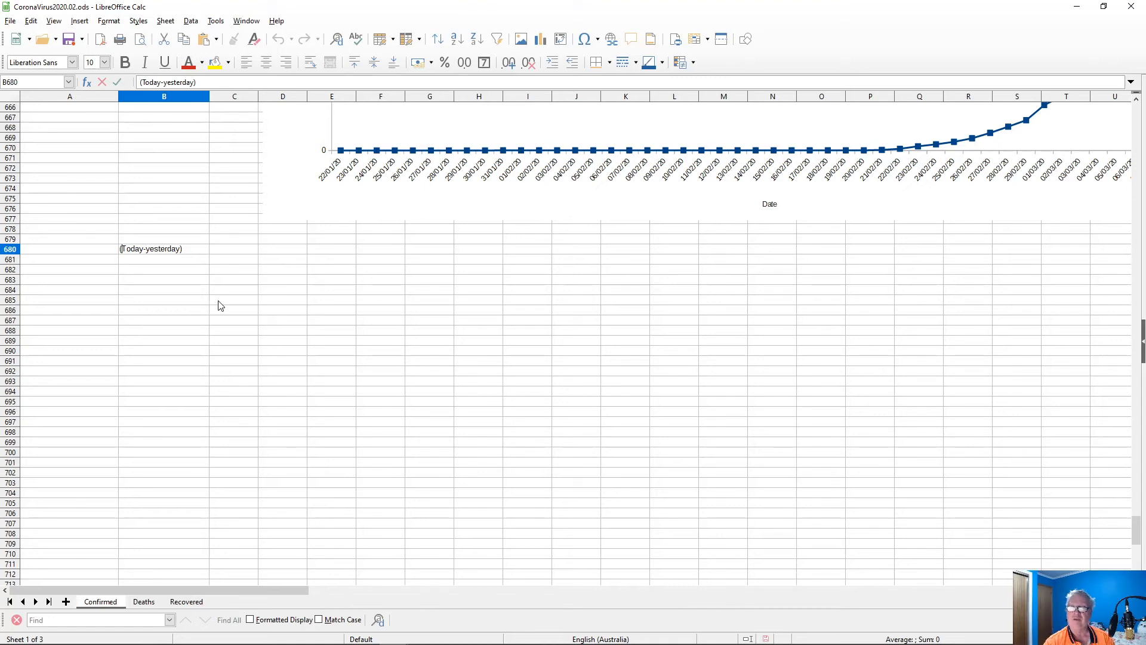
pyautogui.hotkey('shift', 'Right')
pyautogui.hotkey('shift', 'Right')
pyautogui.hotkey('shift', 'Right')
pyautogui.hotkey('shift', 'Right')
pyautogui.hotkey('shift', 'Right')
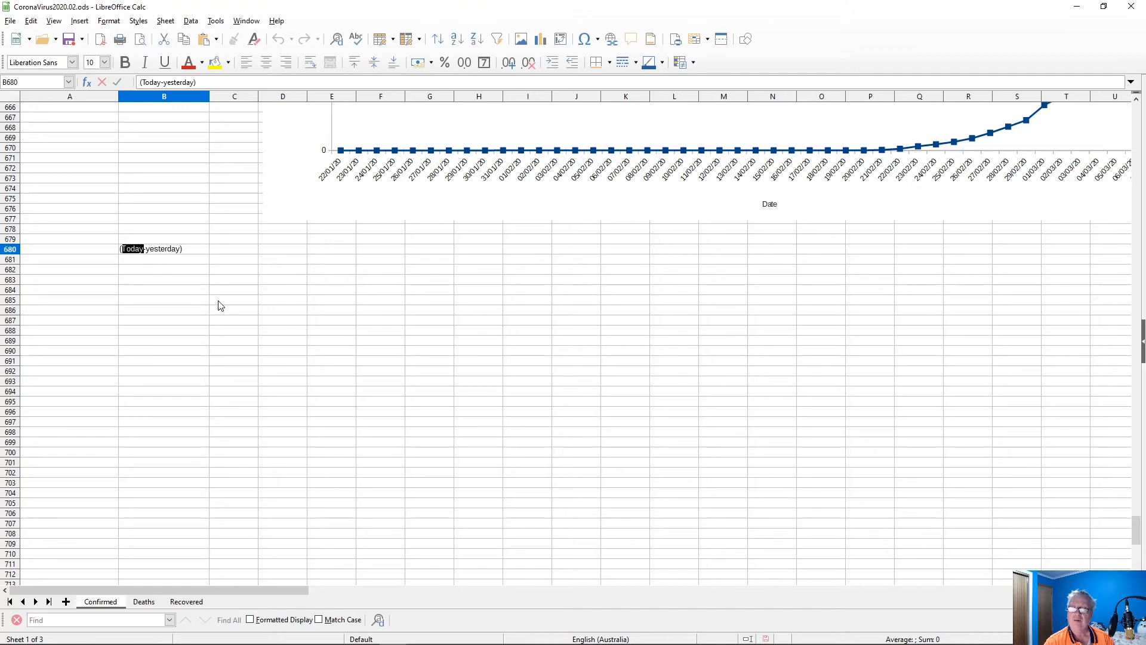
pyautogui.press('Right')
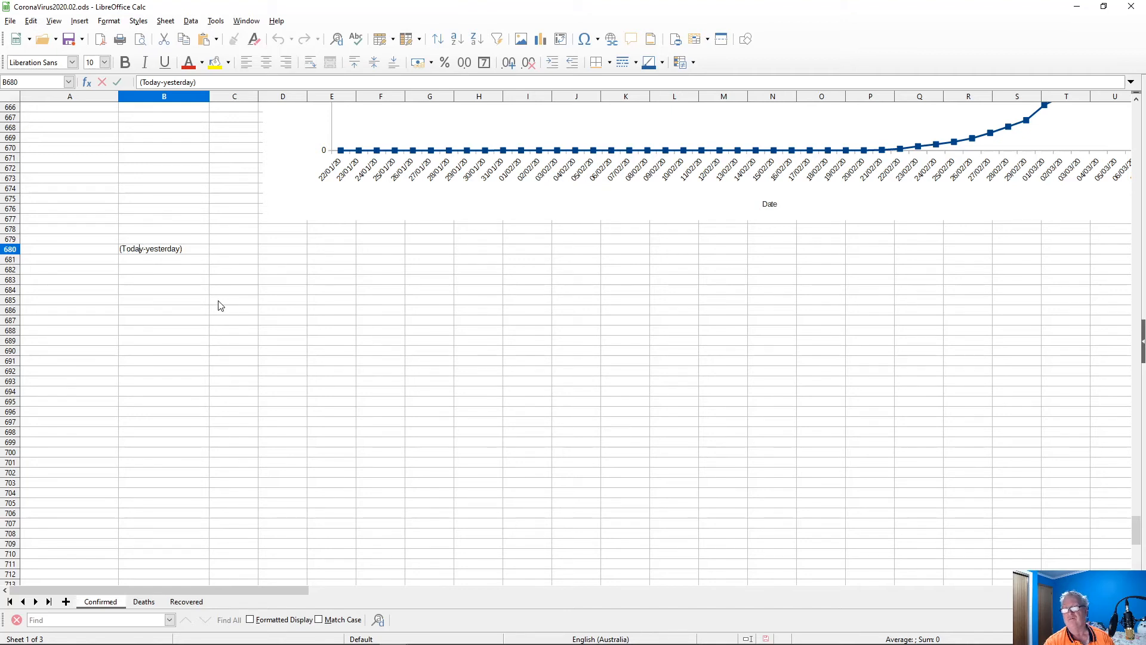
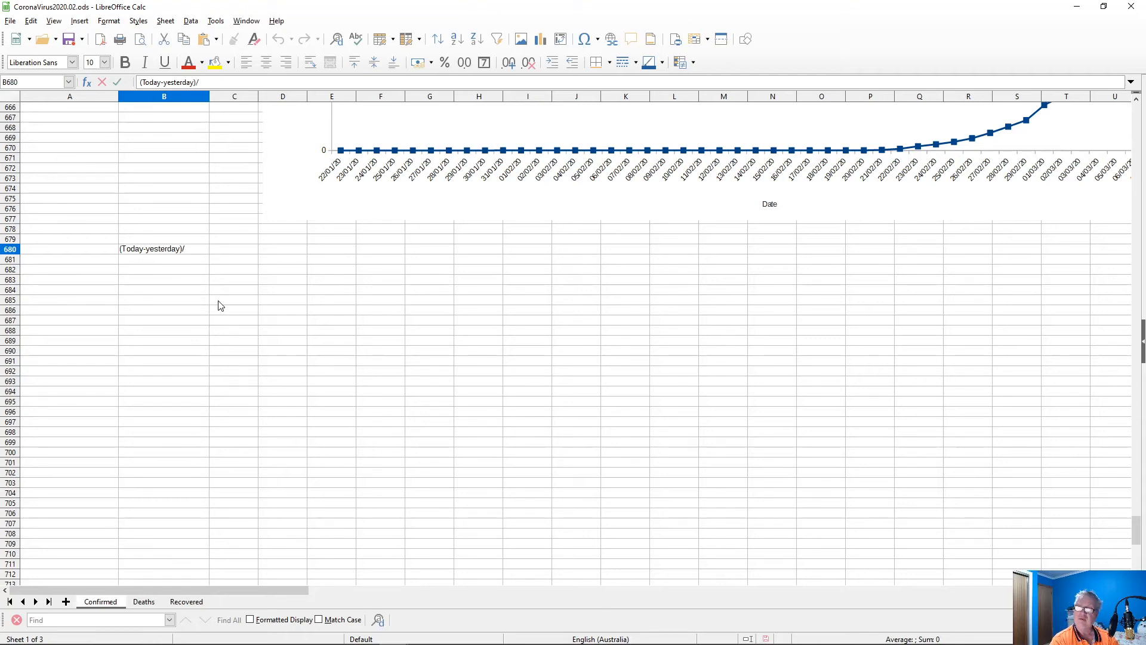
pyautogui.write('Yesterday')
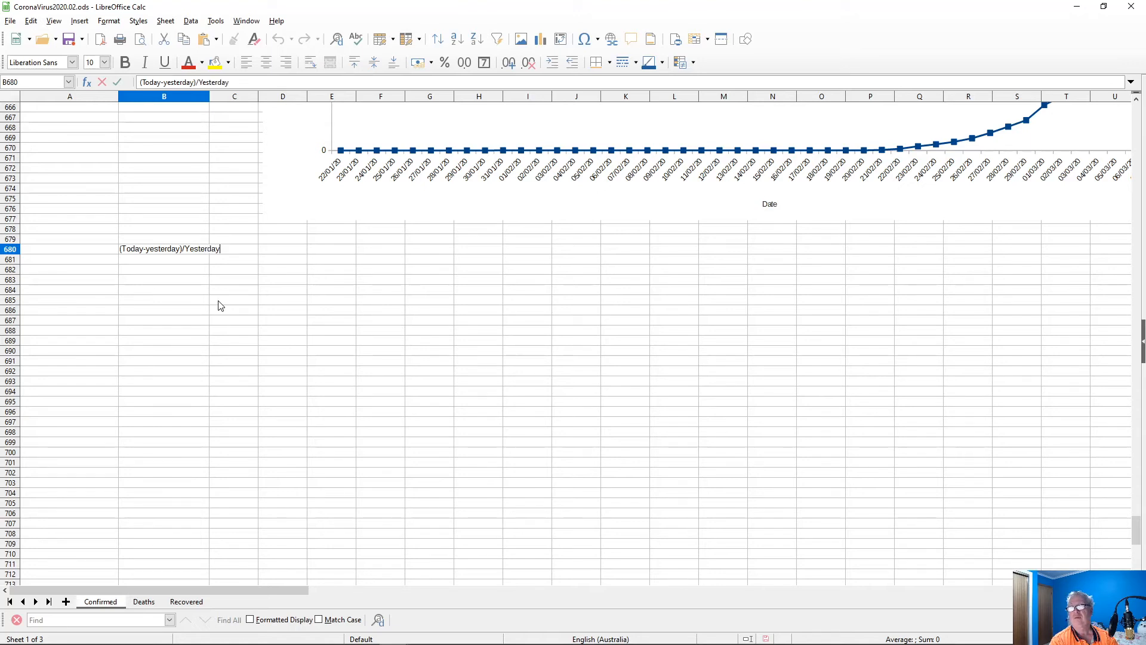
pyautogui.press('Return')
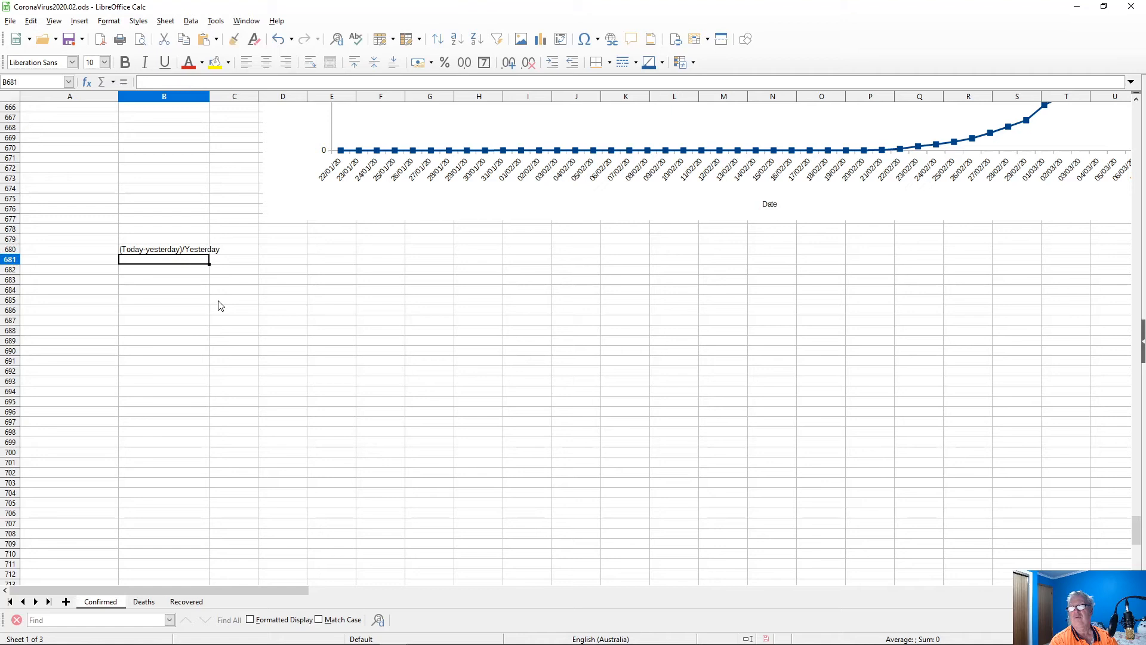
# - Go back up to the Confirmed Global without China row and check cells E464 and F464 for the growth calculation
pyautogui.press('Up')
pyautogui.press('Right')
pyautogui.press('Right')
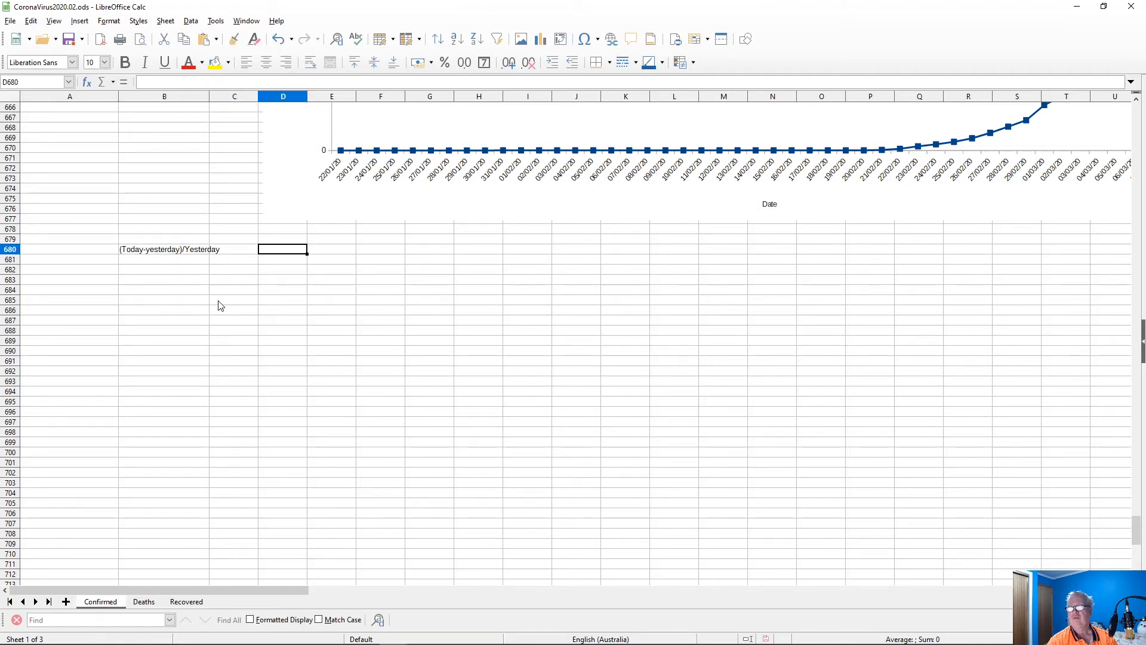
pyautogui.press('Up')
pyautogui.press('Up')
pyautogui.press('Up')
pyautogui.press('Up')
pyautogui.press('Up')
pyautogui.press('Up')
pyautogui.press('Up')
pyautogui.press('Up')
pyautogui.press('Up')
pyautogui.press('Up')
pyautogui.press('Up')
pyautogui.press('Up')
pyautogui.press('Up')
pyautogui.press('Up')
pyautogui.press('Up')
pyautogui.press('Up')
pyautogui.press('Up')
pyautogui.press('Up')
pyautogui.press('Up')
pyautogui.press('Up')
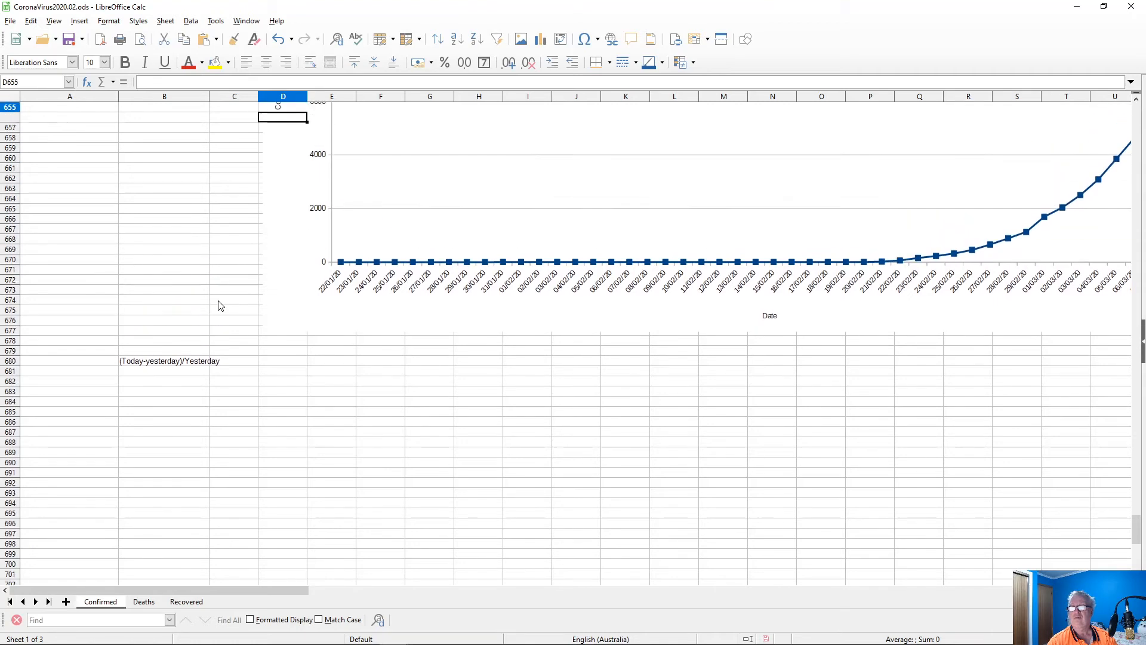
pyautogui.press('Up')
pyautogui.press('Up')
pyautogui.press('Up')
pyautogui.press('Up')
pyautogui.press('Up')
pyautogui.press('Up')
pyautogui.press('Up')
pyautogui.press('Up')
pyautogui.press('Up')
pyautogui.press('Up')
pyautogui.press('Up')
pyautogui.press('Up')
pyautogui.press('Up')
pyautogui.press('Up')
pyautogui.press('Up')
pyautogui.press('Up')
pyautogui.press('Up')
pyautogui.press('Up')
pyautogui.press('Up')
pyautogui.press('Up')
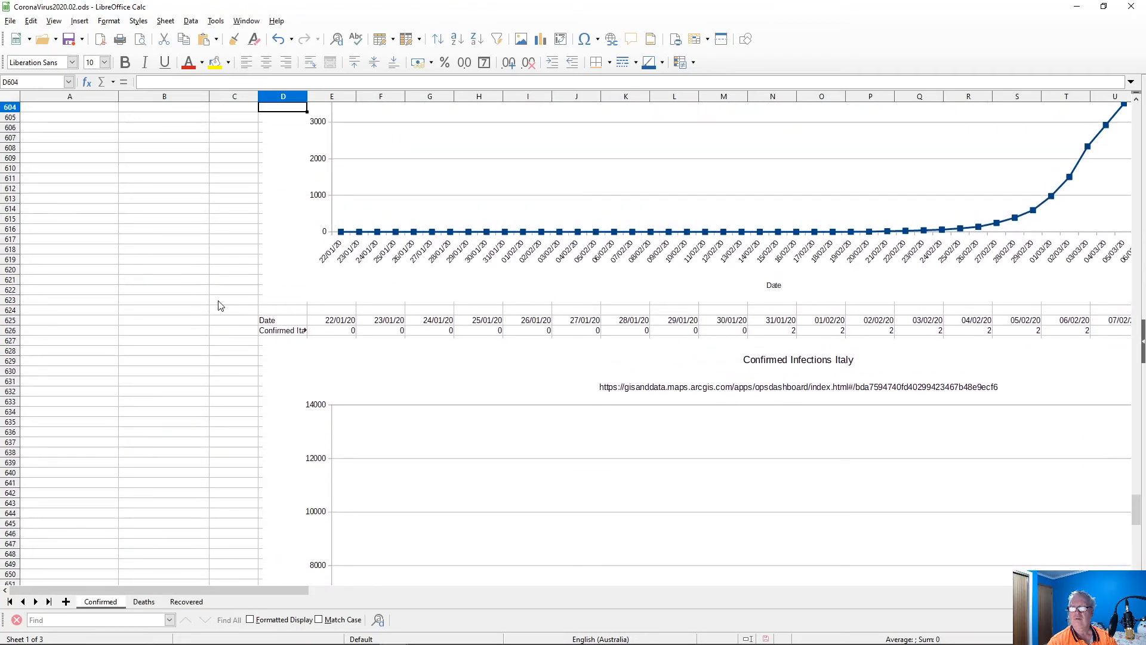
pyautogui.press('Up')
pyautogui.press('Up')
pyautogui.press('Up')
pyautogui.press('Up')
pyautogui.press('Up')
pyautogui.press('Up')
pyautogui.press('Up')
pyautogui.press('Up')
pyautogui.press('Up')
pyautogui.press('Up')
pyautogui.press('Up')
pyautogui.press('Up')
pyautogui.press('Up')
pyautogui.press('Up')
pyautogui.press('Up')
pyautogui.press('Up')
pyautogui.press('Up')
pyautogui.press('Up')
pyautogui.press('Up')
pyautogui.press('Up')
pyautogui.press('Down')
pyautogui.press('Down')
pyautogui.press('Down')
pyautogui.press('Down')
pyautogui.press('Down')
pyautogui.press('Down')
pyautogui.press('Down')
pyautogui.press('Down')
pyautogui.press('Down')
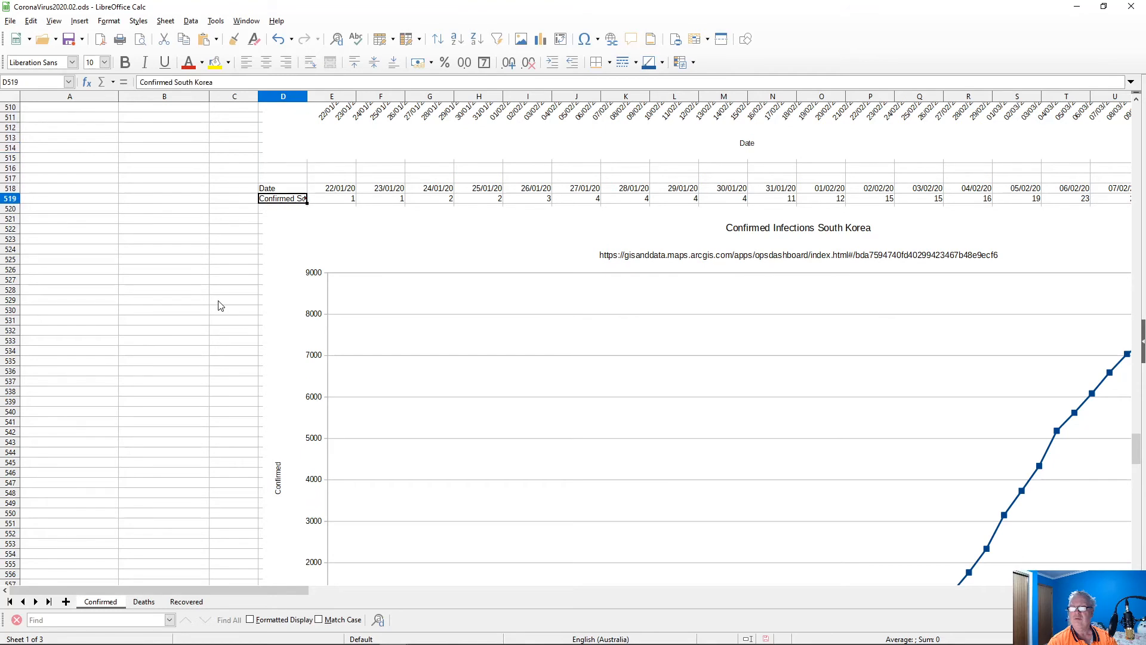
pyautogui.press('pageup')
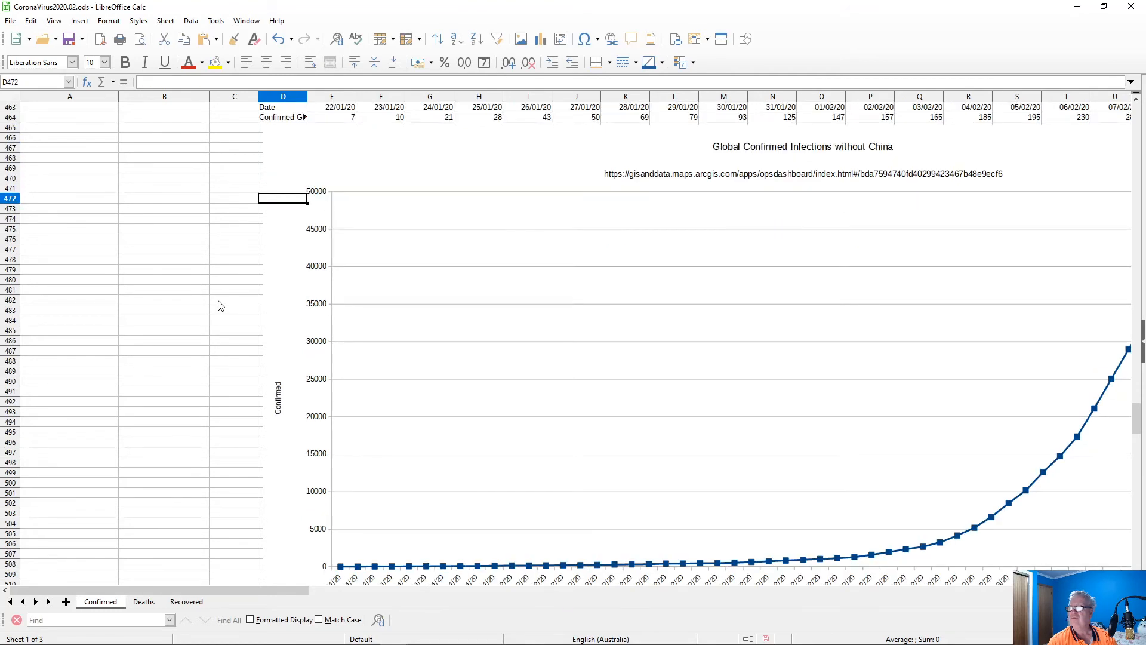
pyautogui.press('Up')
pyautogui.press('Up')
pyautogui.press('Up')
pyautogui.press('Up')
pyautogui.press('Up')
pyautogui.press('Up')
pyautogui.press('Up')
pyautogui.press('Up')
pyautogui.press('Up')
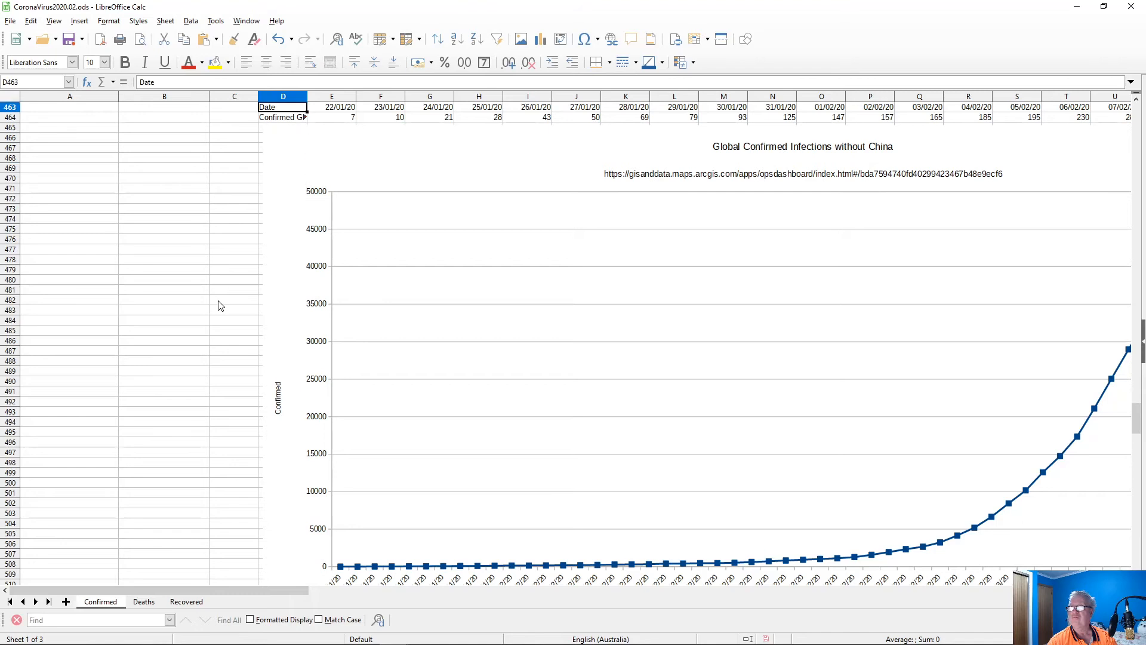
pyautogui.press('Down')
pyautogui.press('Right')
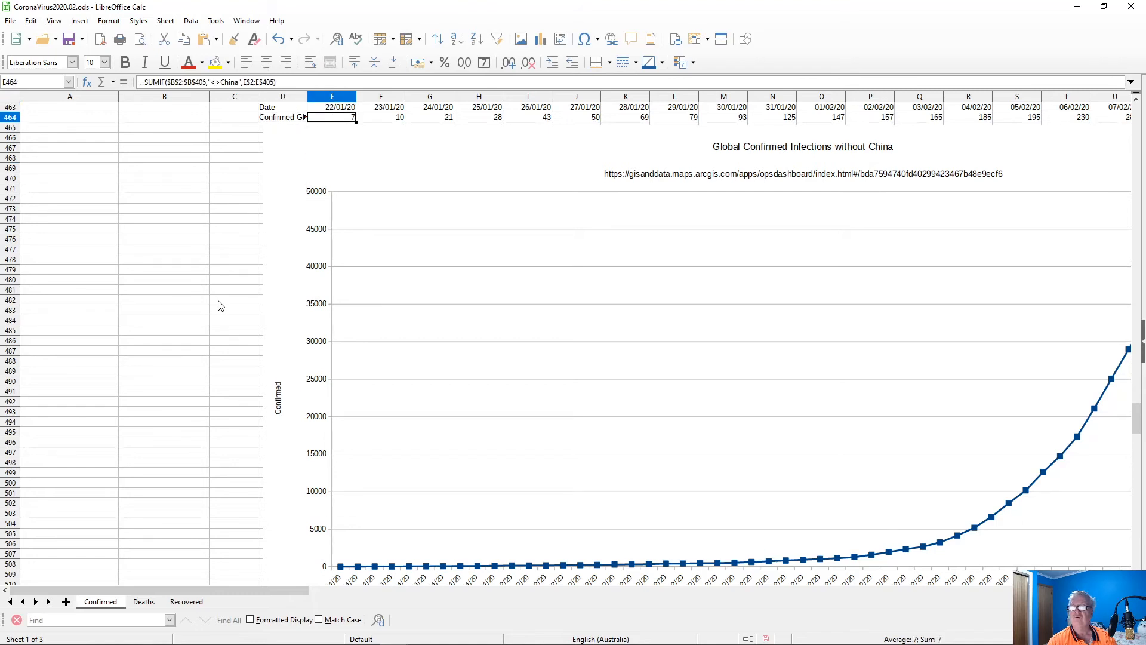
pyautogui.press('Right')
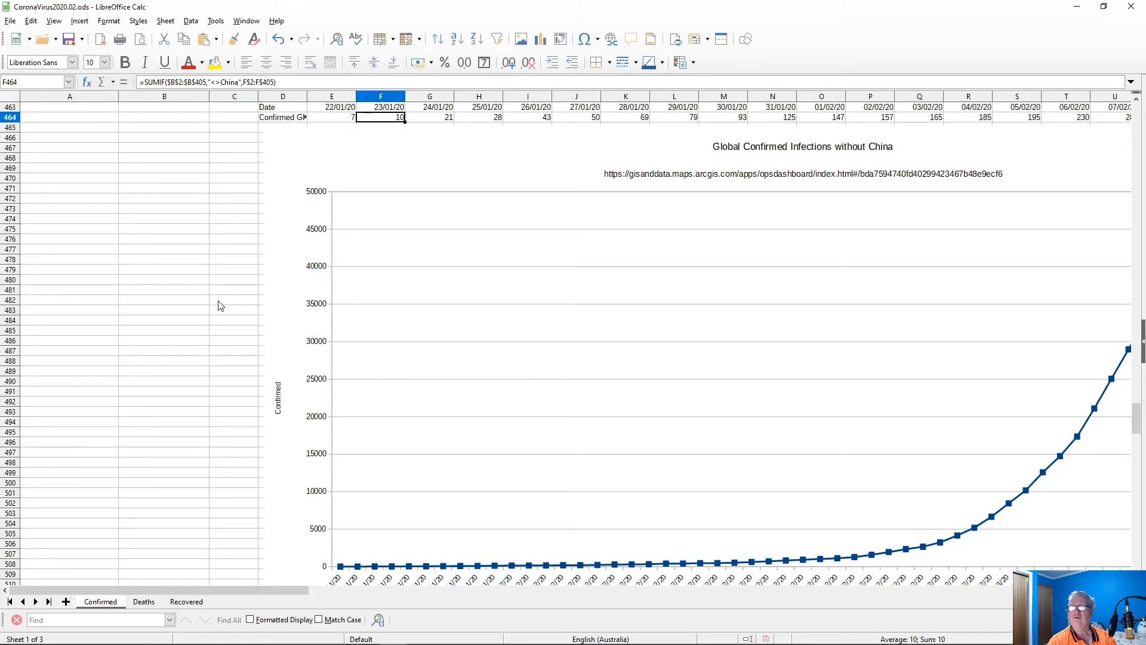
# - Enter 0 in cell E680, on the row of the (Today-yesterday)/Yesterday note, as the first day's value
pyautogui.press('Home')
pyautogui.press('pagedown')
pyautogui.press('pagedown')
pyautogui.press('pagedown')
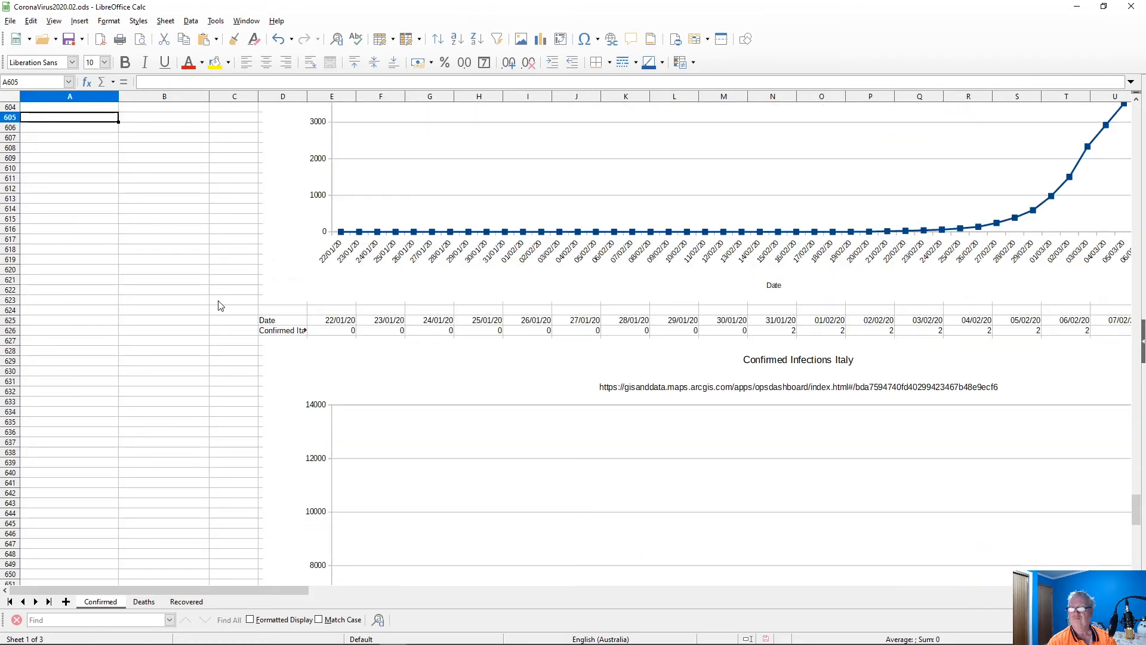
pyautogui.press('pagedown')
pyautogui.press('Down')
pyautogui.press('Down')
pyautogui.press('Down')
pyautogui.press('Down')
pyautogui.press('Down')
pyautogui.press('Down')
pyautogui.press('Down')
pyautogui.press('Down')
pyautogui.press('Down')
pyautogui.press('Down')
pyautogui.press('Down')
pyautogui.press('Down')
pyautogui.press('Down')
pyautogui.press('Down')
pyautogui.press('Down')
pyautogui.press('Down')
pyautogui.press('Down')
pyautogui.press('Down')
pyautogui.press('Down')
pyautogui.press('Down')
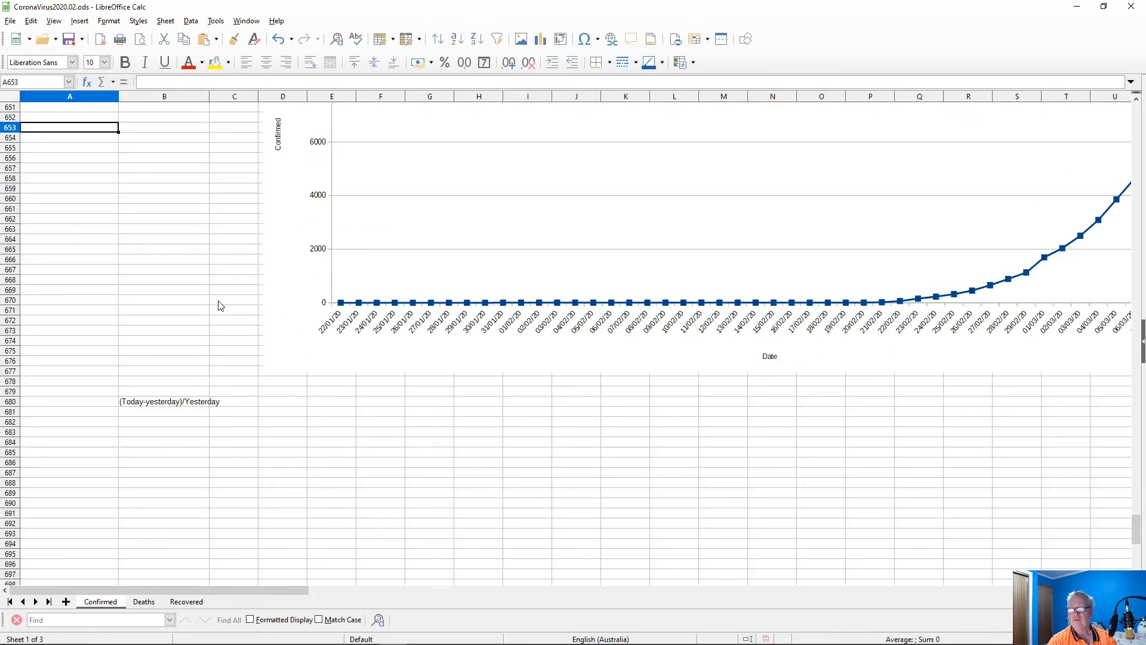
pyautogui.press('Right')
pyautogui.press('Right')
pyautogui.press('Right')
pyautogui.press('Right')
pyautogui.press('Right')
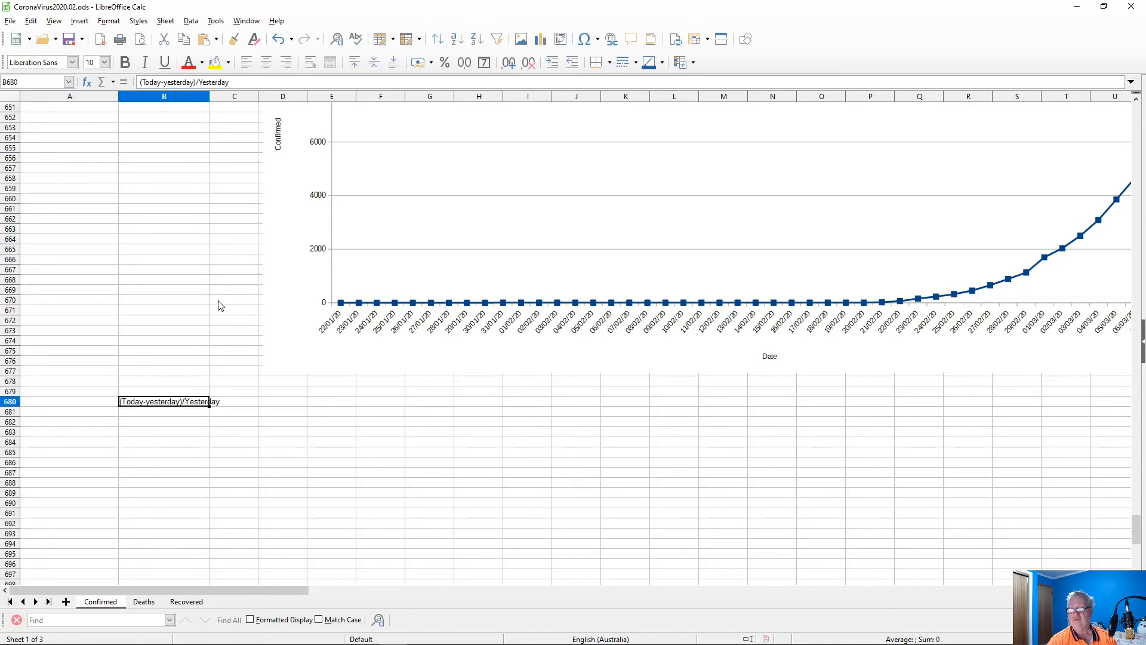
pyautogui.press('Left')
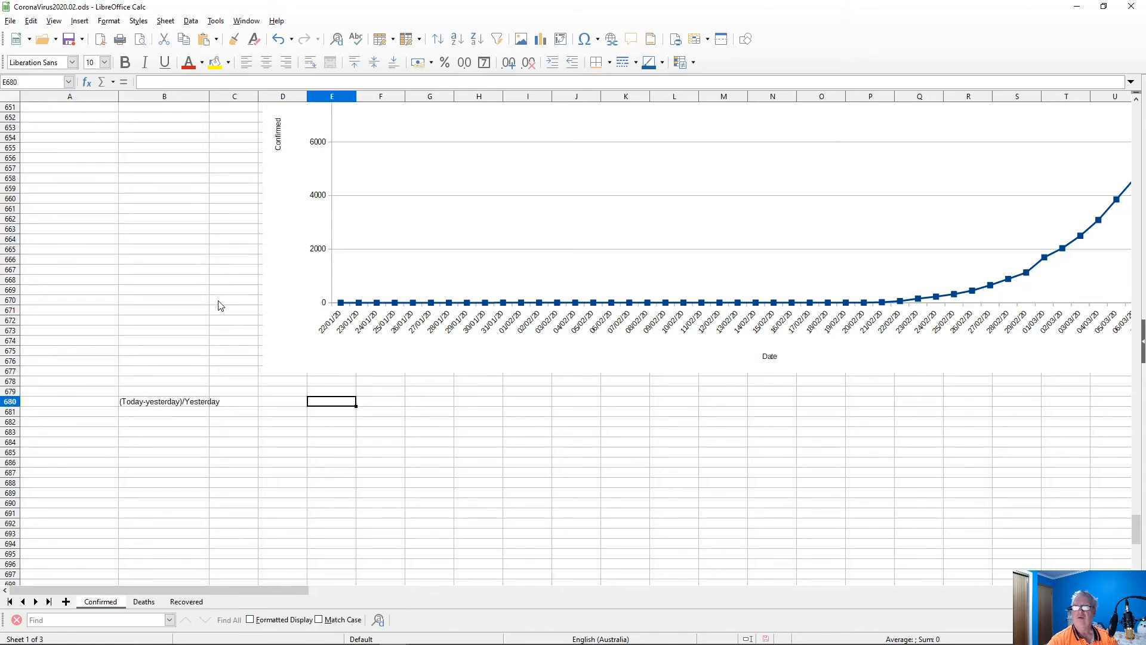
pyautogui.press('Right')
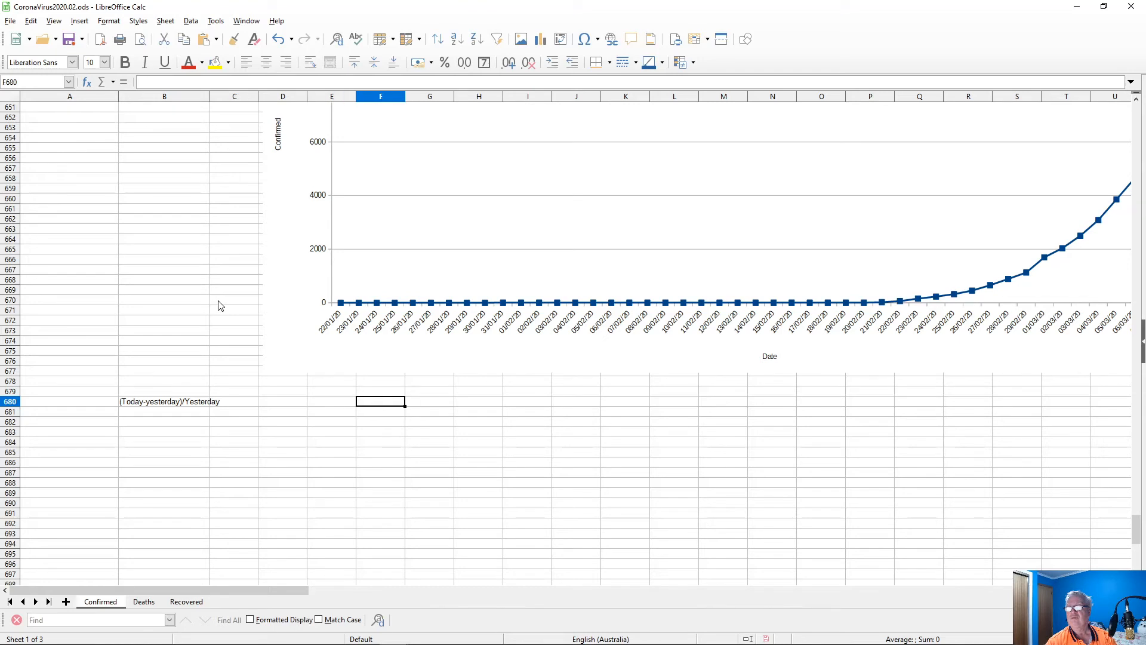
pyautogui.press('Left')
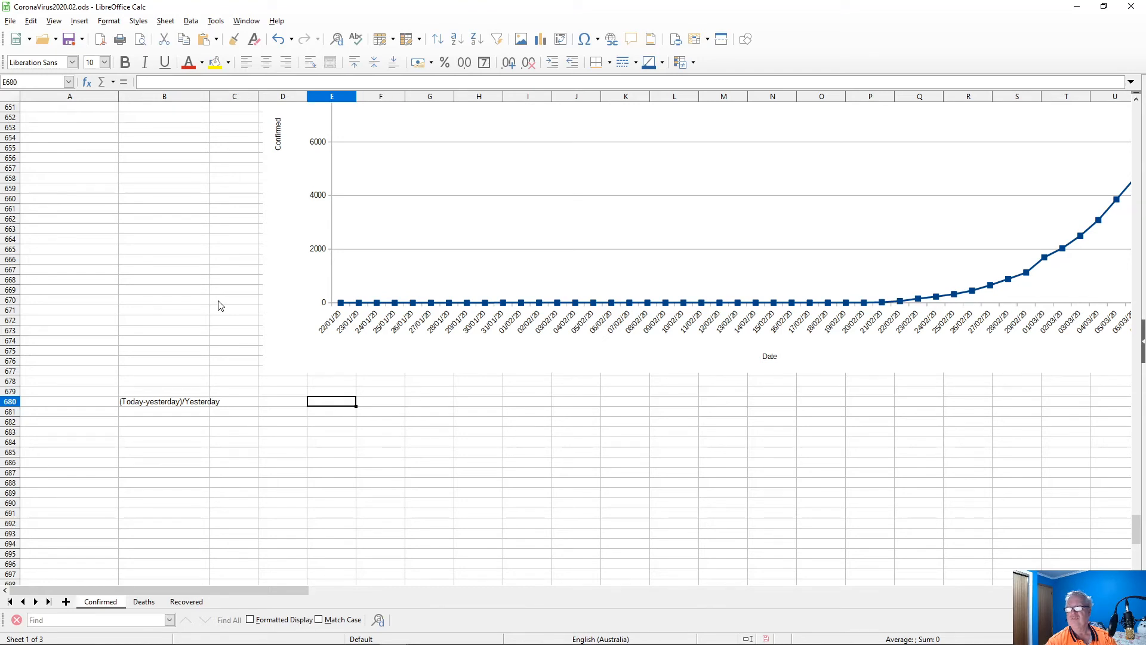
pyautogui.press('Right')
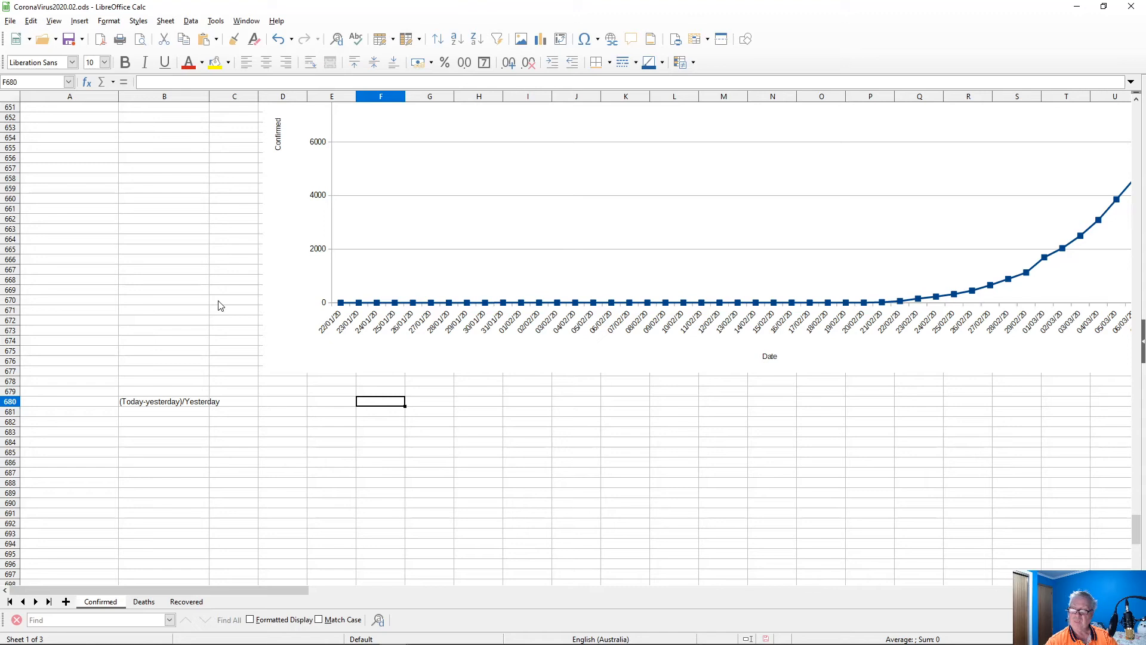
pyautogui.press('Left')
pyautogui.write('0')
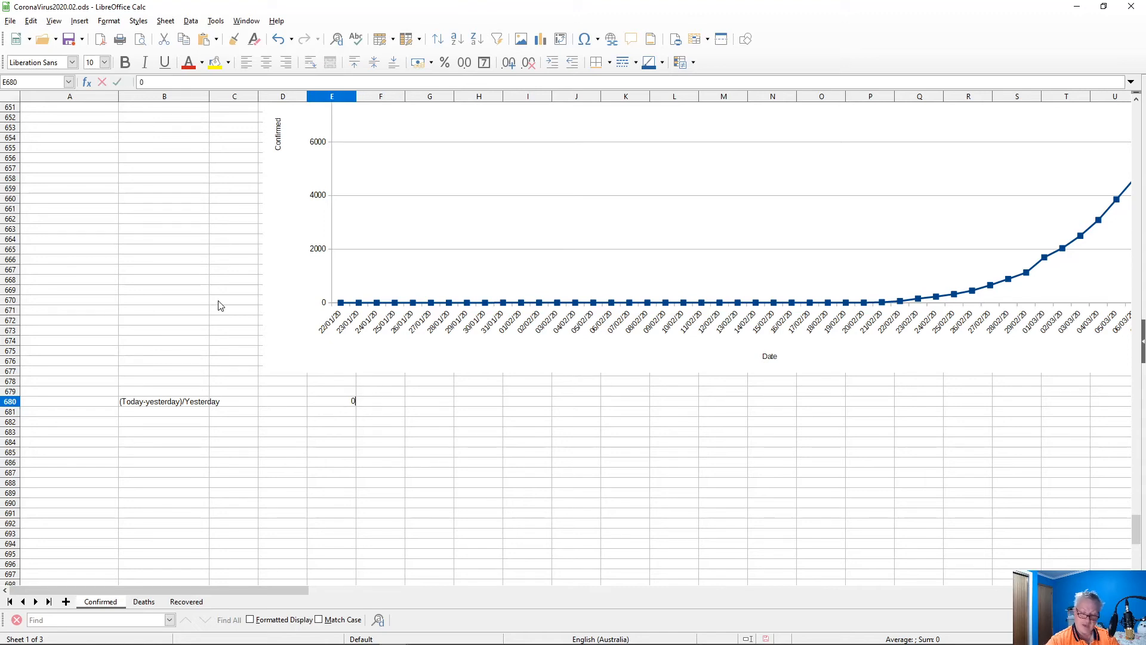
pyautogui.press('Right')
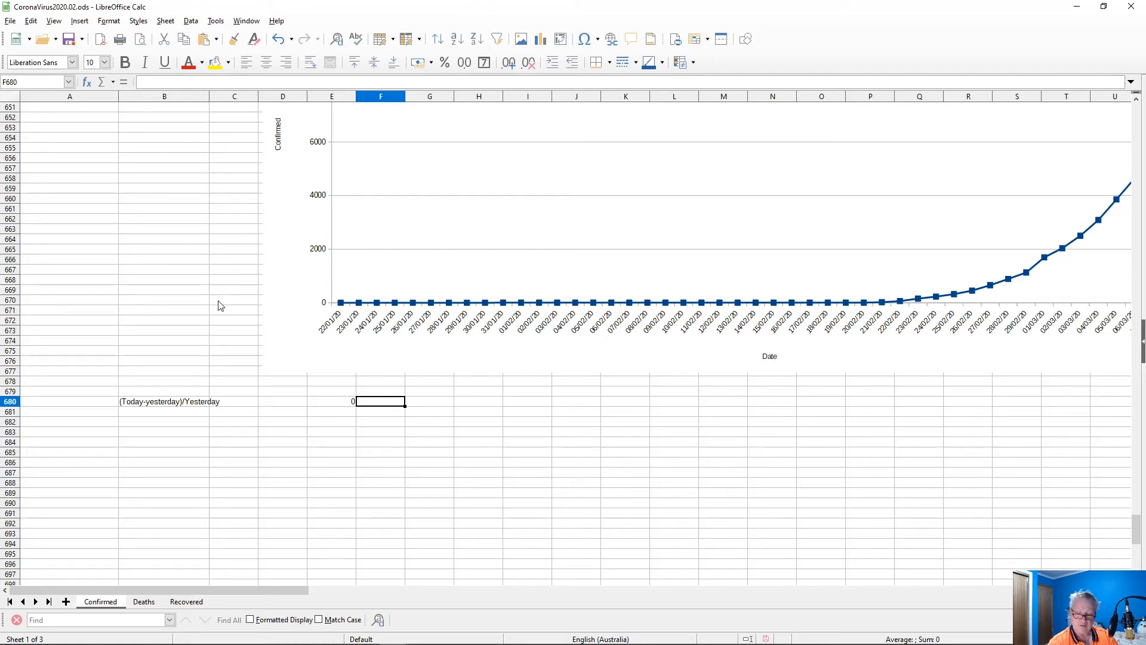
# - Enter the growth formula =(F464-E464)/E464 in cell F680, beside the first day's 0
pyautogui.write('=')
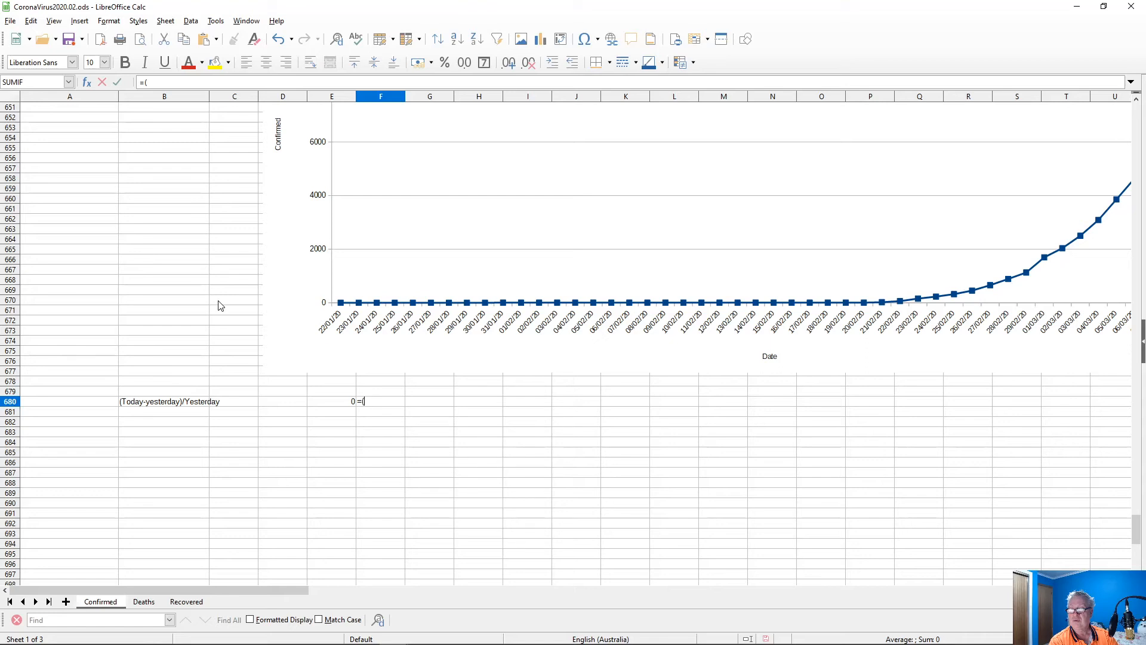
pyautogui.write('(f')
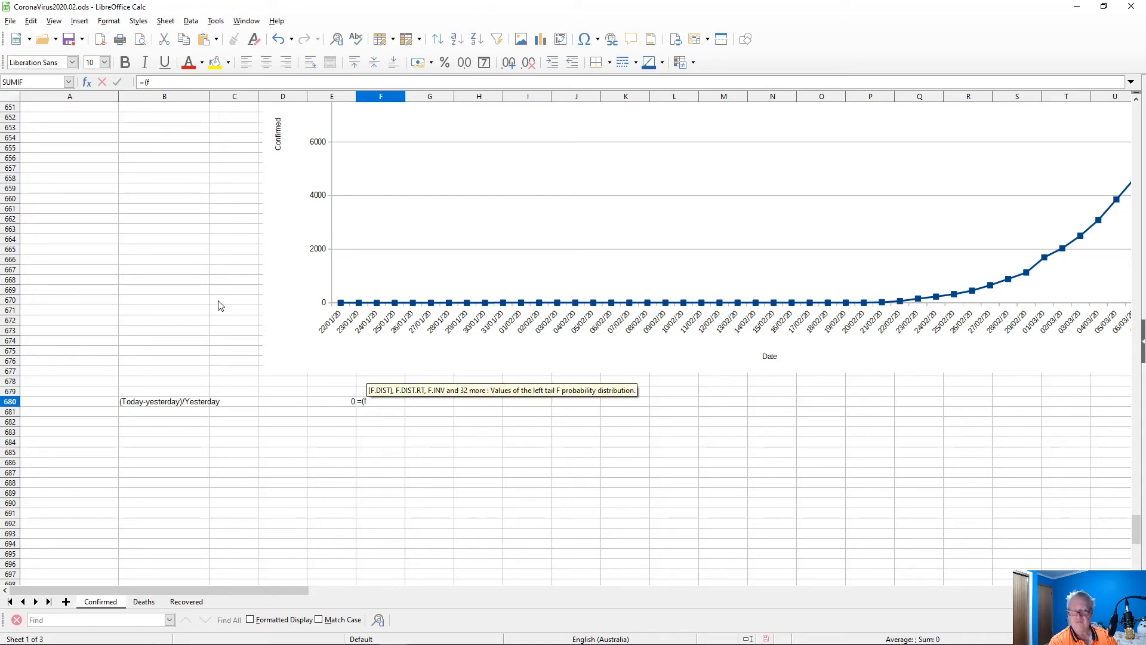
pyautogui.write('4')
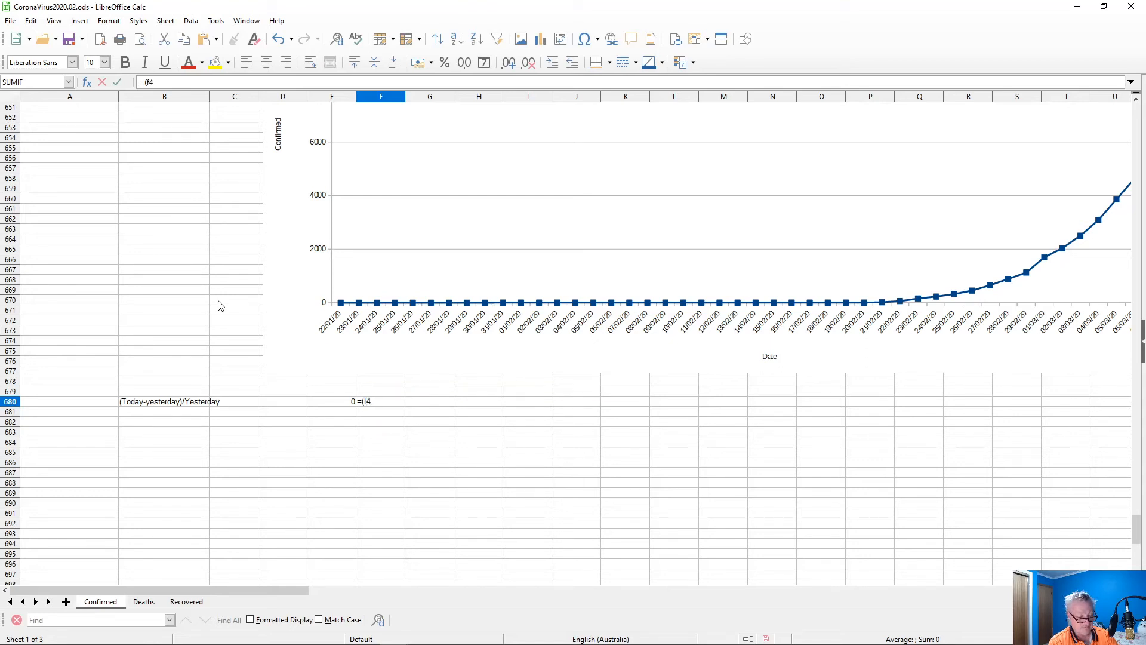
pyautogui.write('64-')
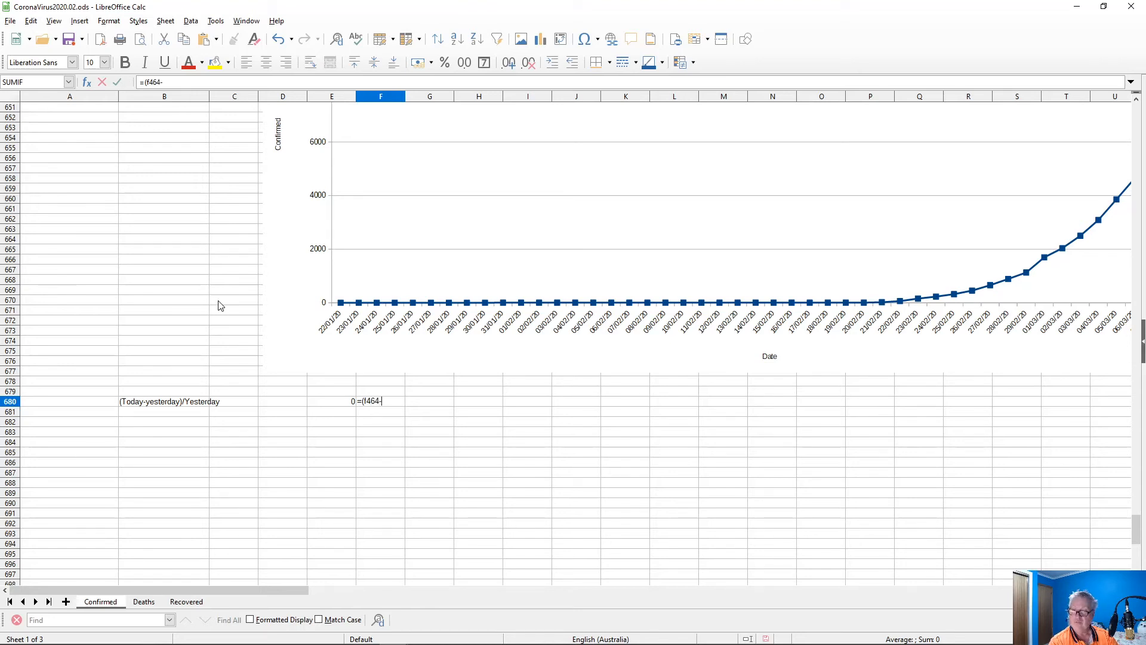
pyautogui.write('e')
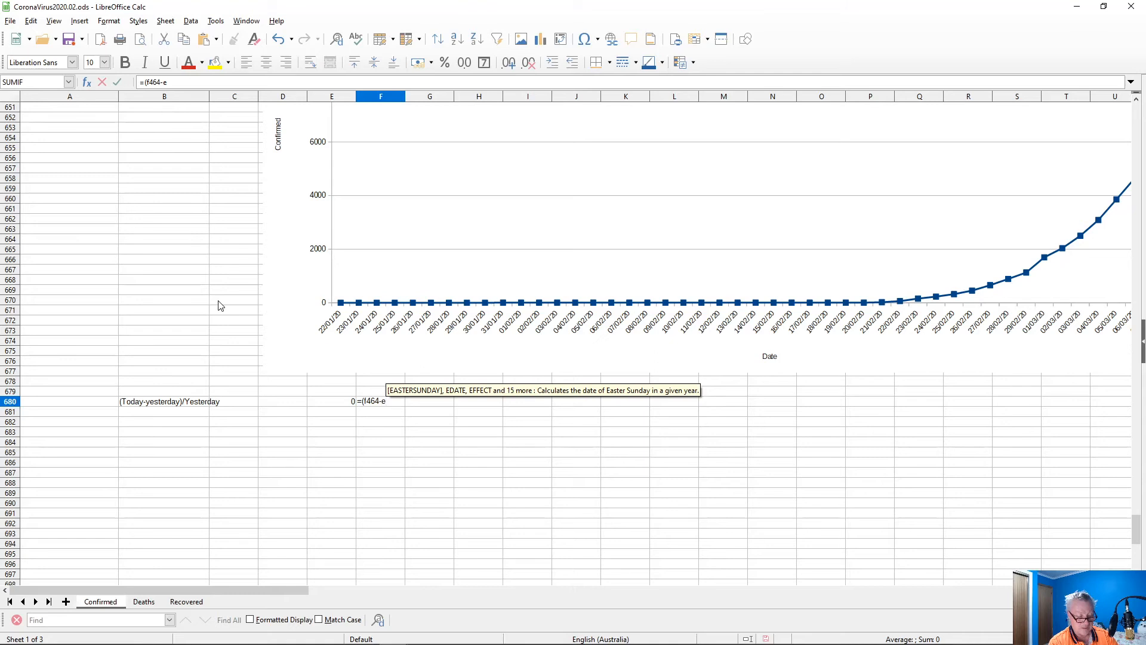
pyautogui.write('464).')
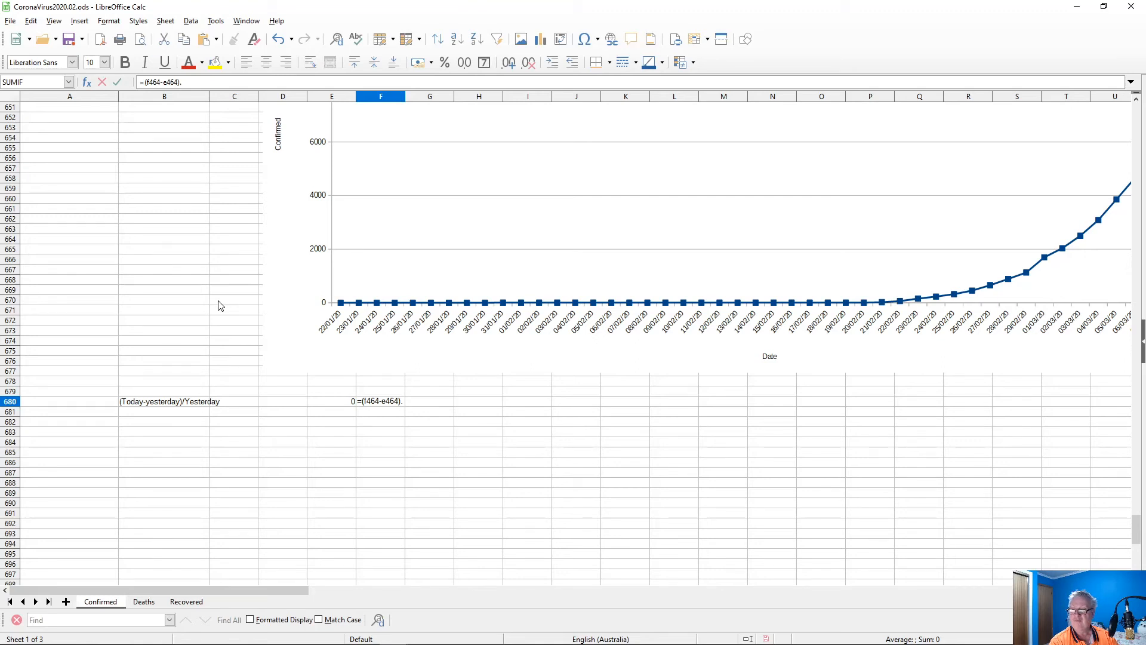
pyautogui.press('BackSpace')
pyautogui.write('/e')
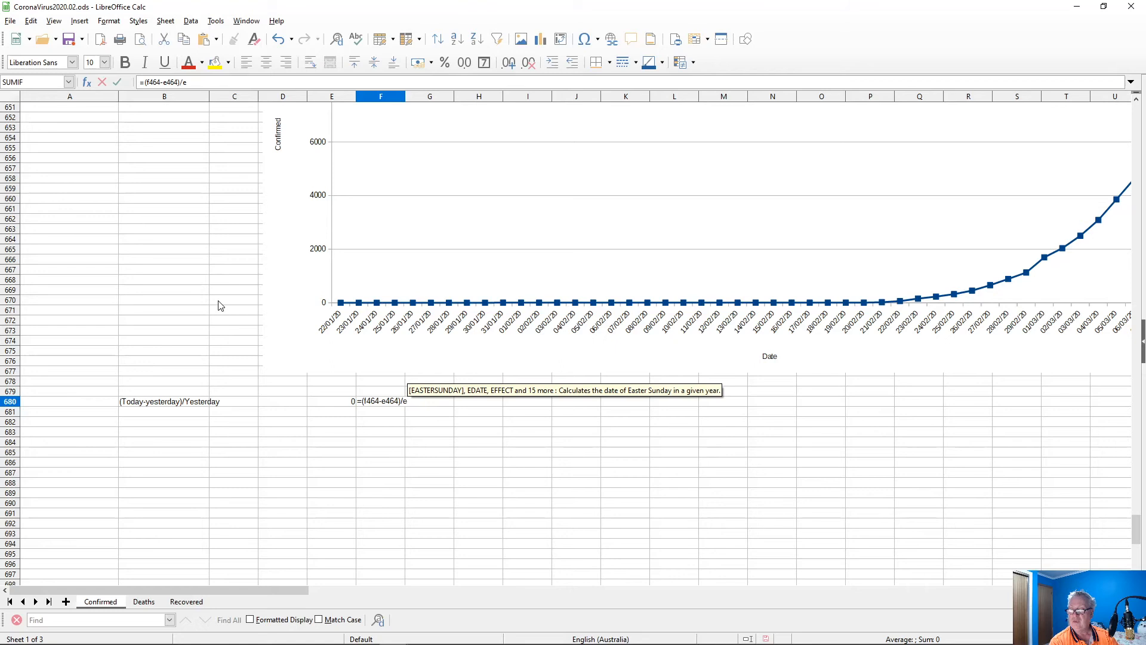
pyautogui.write('45')
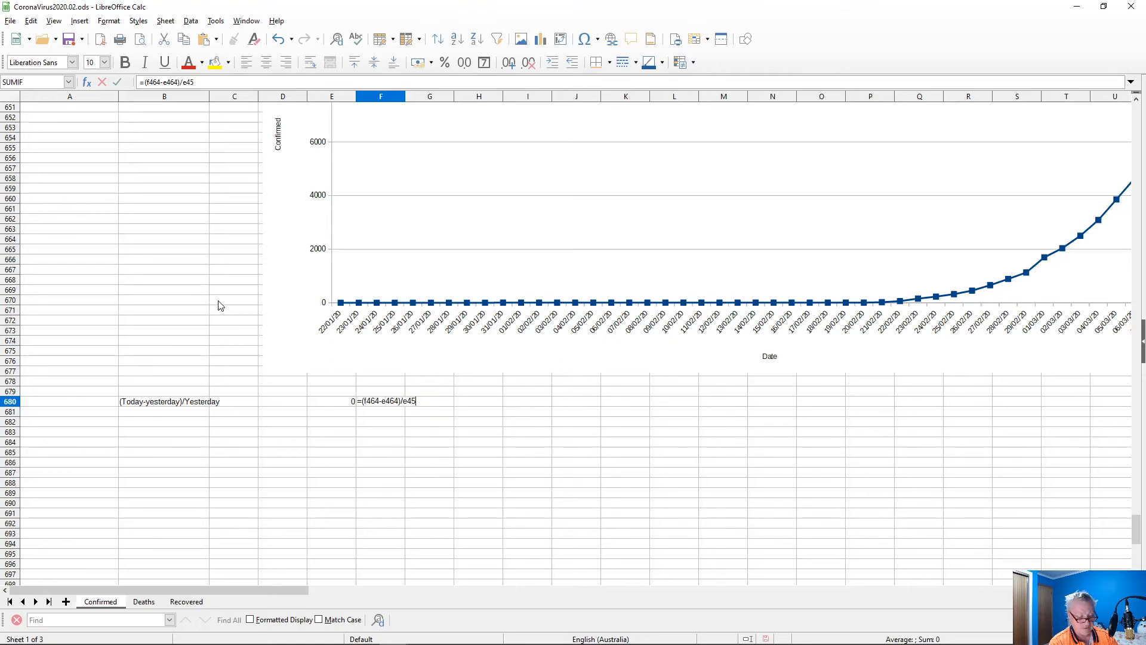
pyautogui.write('4')
pyautogui.press('BackSpace')
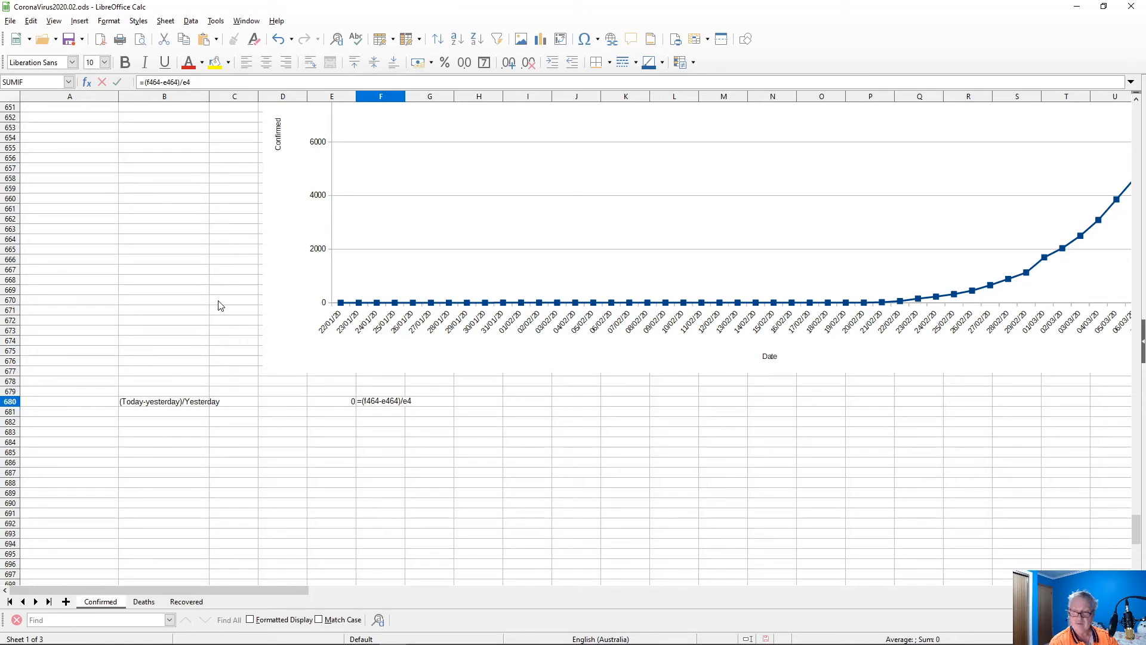
pyautogui.write('64')
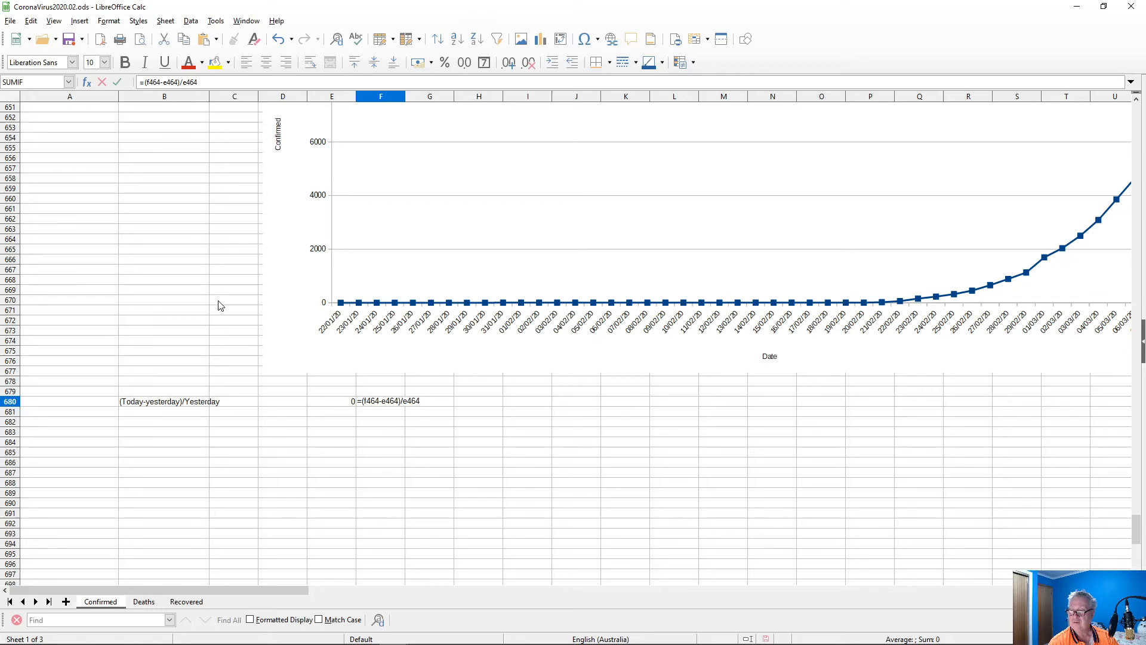
pyautogui.press('Return')
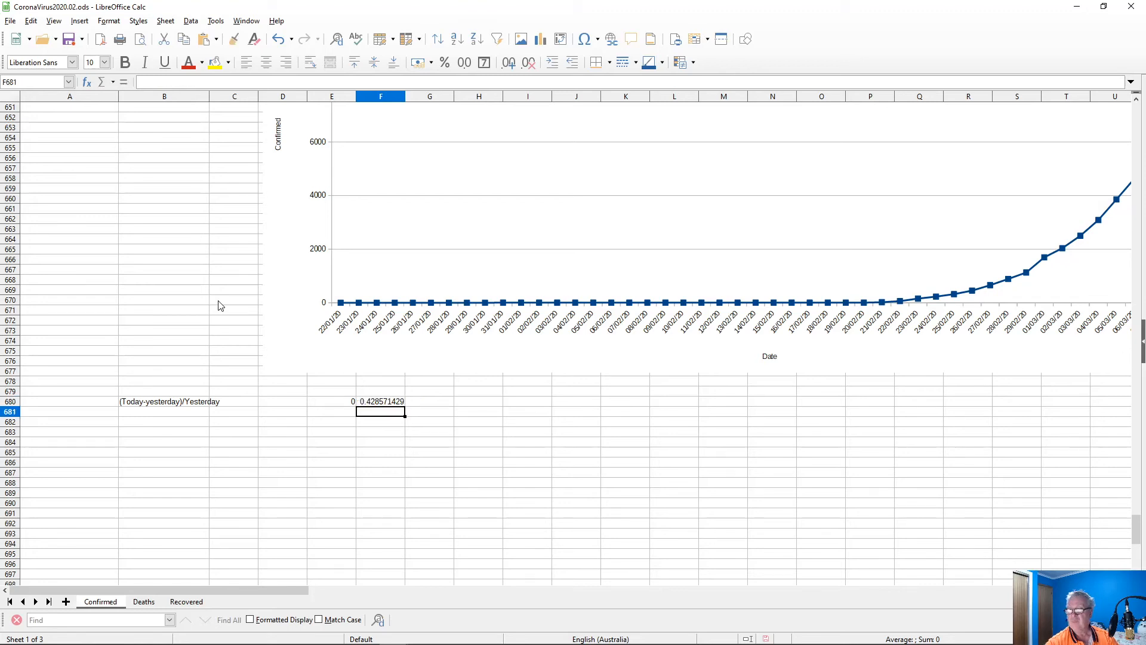
# - Copy the growth formula from F680 across the remaining days in G680:BB680
pyautogui.press('Up')
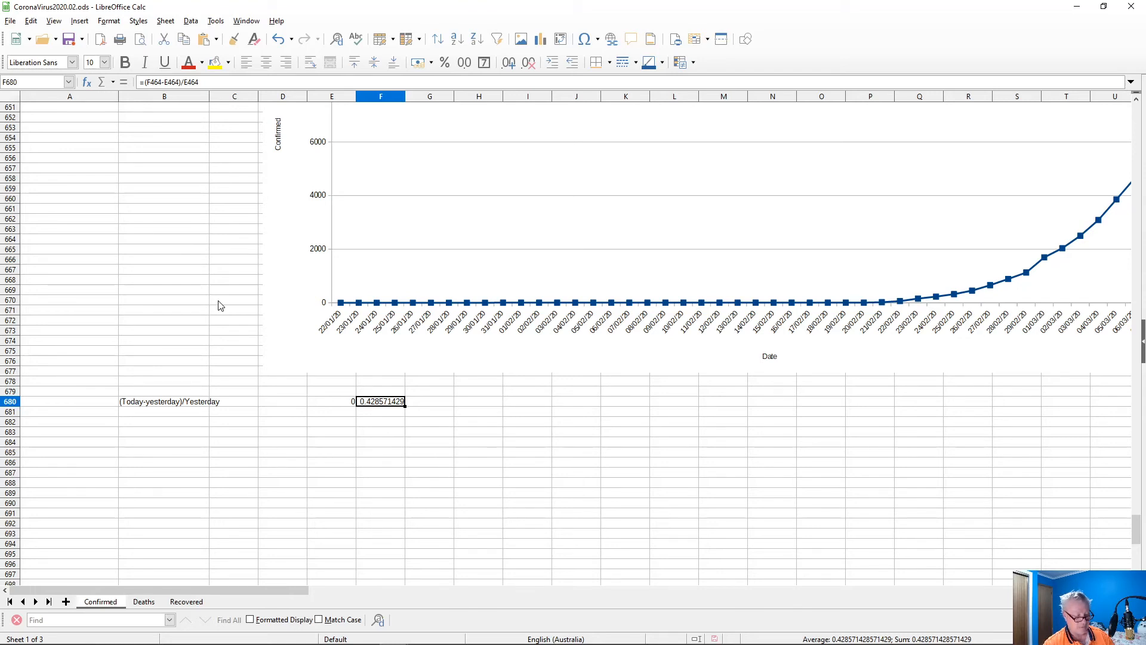
pyautogui.hotkey('ctrl', 'c')
pyautogui.press('Right')
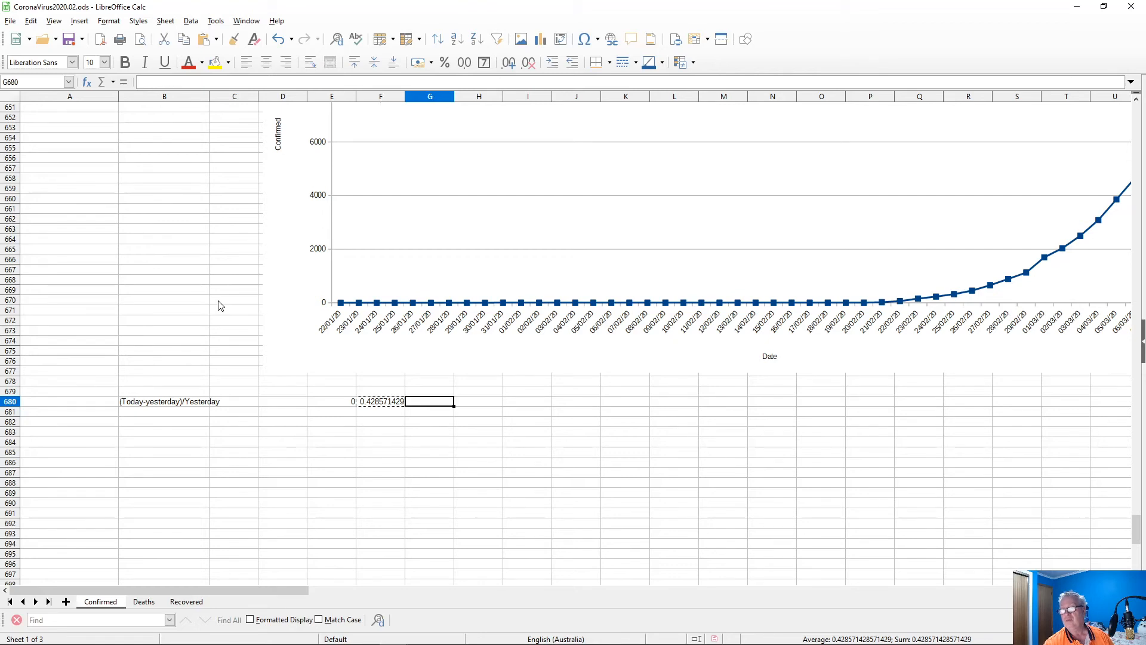
pyautogui.hotkey('shift', 'Right')
pyautogui.hotkey('shift', 'Right')
pyautogui.hotkey('shift', 'Right')
pyautogui.hotkey('shift', 'Right')
pyautogui.hotkey('shift', 'Right')
pyautogui.hotkey('shift', 'Right')
pyautogui.hotkey('shift', 'Right')
pyautogui.hotkey('shift', 'Right')
pyautogui.hotkey('shift', 'Right')
pyautogui.hotkey('shift', 'Right')
pyautogui.hotkey('shift', 'Right')
pyautogui.hotkey('shift', 'Right')
pyautogui.hotkey('shift', 'Right')
pyautogui.hotkey('shift', 'Right')
pyautogui.hotkey('shift', 'Right')
pyautogui.hotkey('shift', 'Right')
pyautogui.hotkey('shift', 'Right')
pyautogui.hotkey('shift', 'Right')
pyautogui.hotkey('shift', 'Right')
pyautogui.hotkey('shift', 'Right')
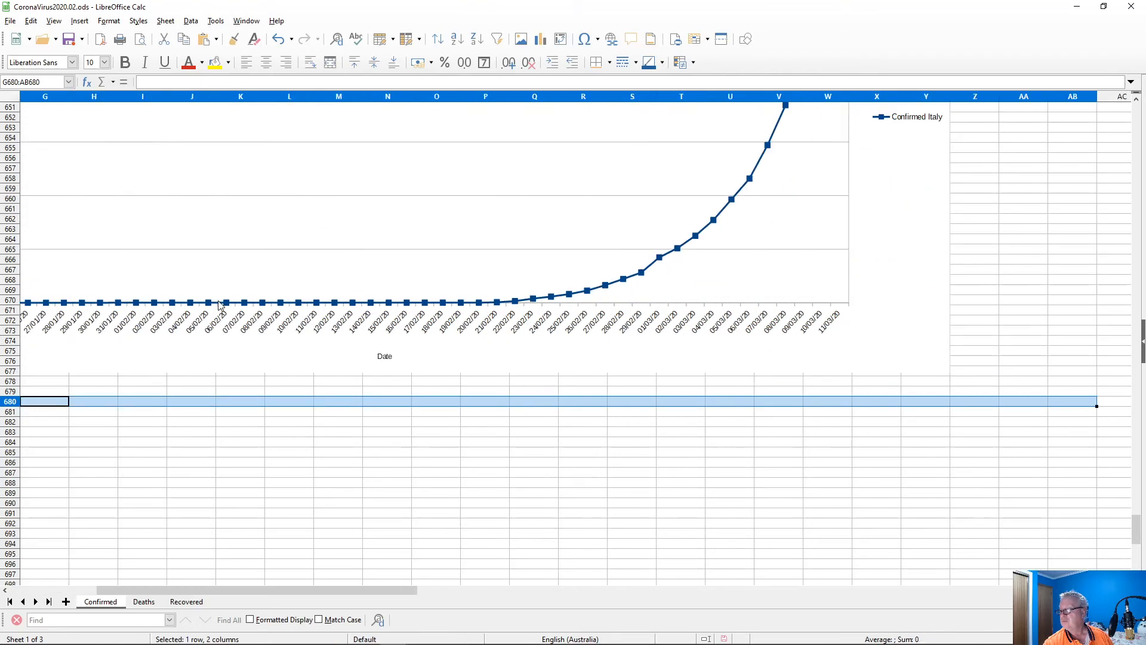
pyautogui.hotkey('shift', 'Right')
pyautogui.hotkey('shift', 'Right')
pyautogui.hotkey('shift', 'Right')
pyautogui.hotkey('shift', 'Right')
pyautogui.hotkey('shift', 'Right')
pyautogui.hotkey('shift', 'Right')
pyautogui.hotkey('shift', 'Right')
pyautogui.hotkey('shift', 'Right')
pyautogui.hotkey('shift', 'Right')
pyautogui.hotkey('shift', 'Right')
pyautogui.hotkey('shift', 'Right')
pyautogui.hotkey('shift', 'Right')
pyautogui.hotkey('shift', 'Right')
pyautogui.hotkey('shift', 'Right')
pyautogui.hotkey('shift', 'Right')
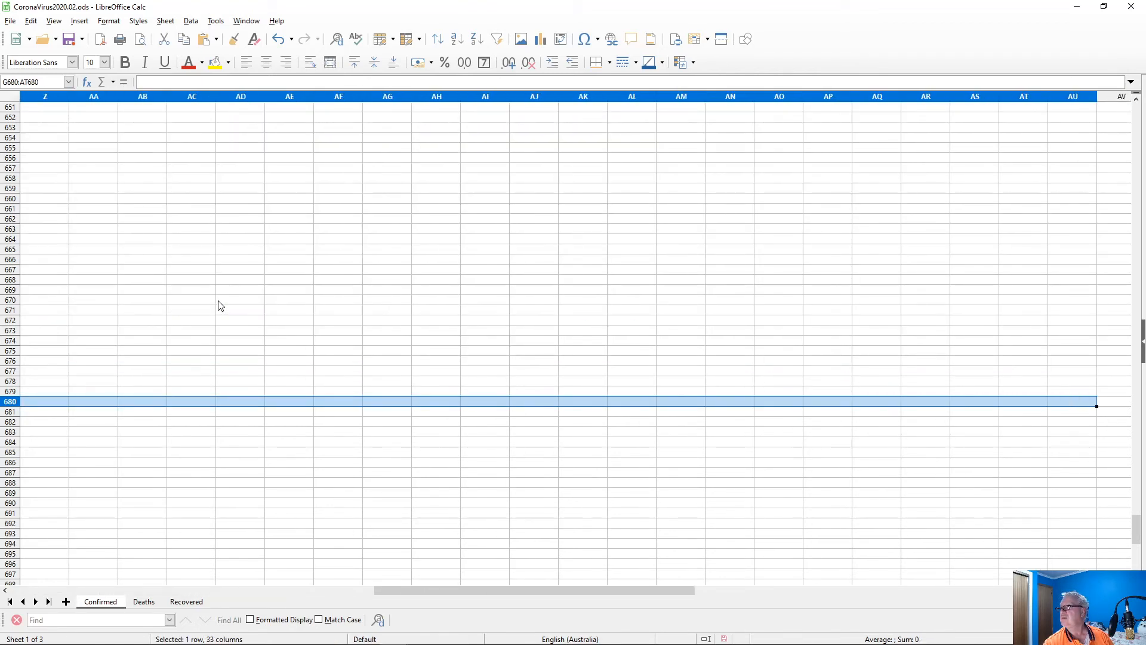
pyautogui.hotkey('shift', 'Right')
pyautogui.hotkey('shift', 'Right')
pyautogui.hotkey('shift', 'Right')
pyautogui.hotkey('shift', 'Right')
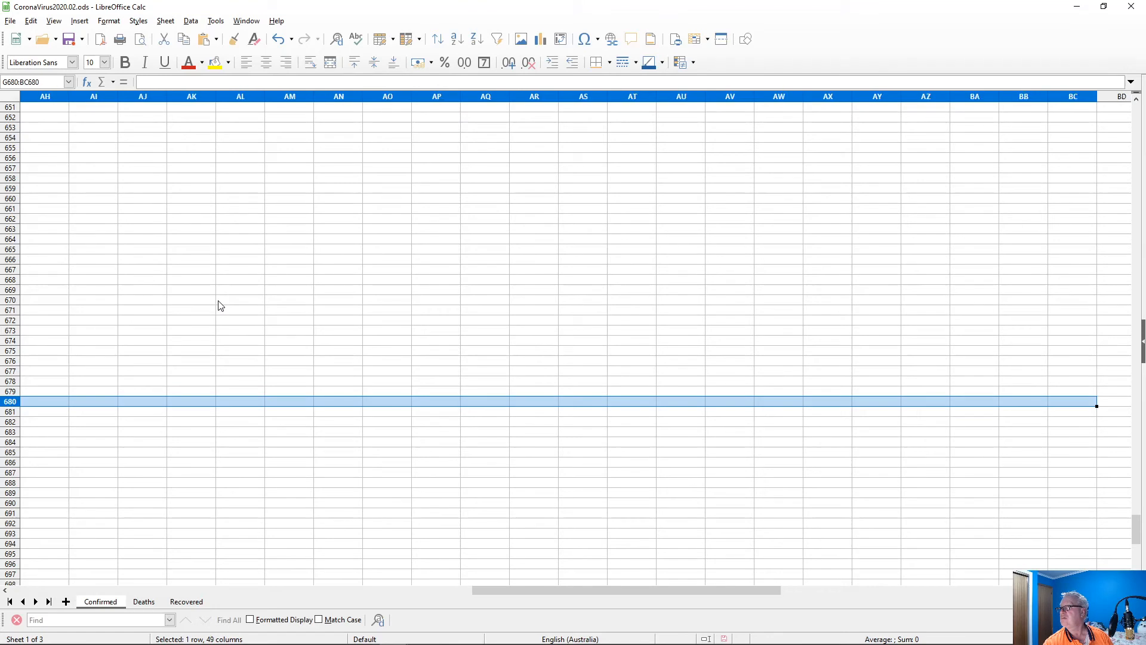
pyautogui.hotkey('shift', 'Left')
pyautogui.hotkey('ctrl', 'v')
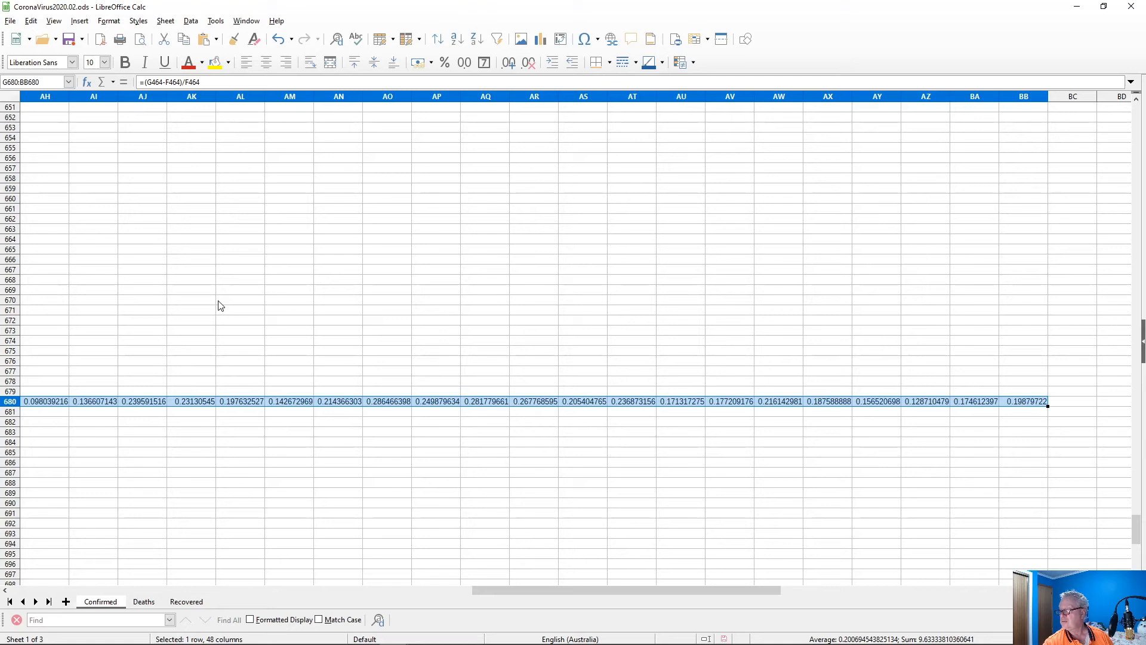
# - Label the growth row by entering Percentage Infection Increase in cell D680
pyautogui.press('Home')
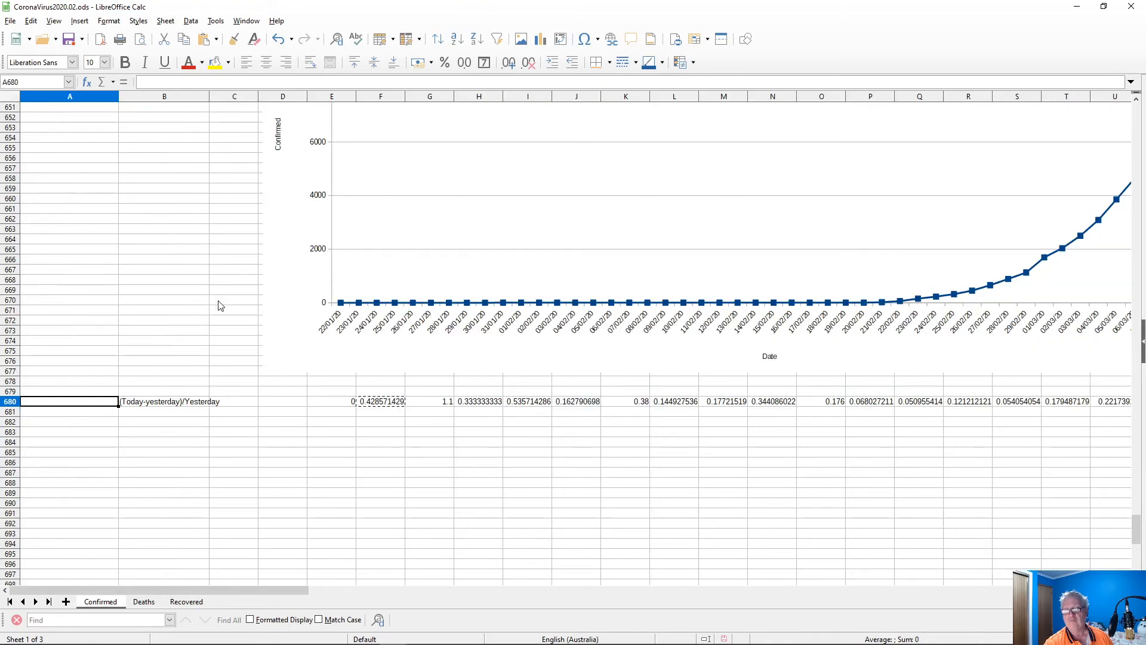
pyautogui.press('Up')
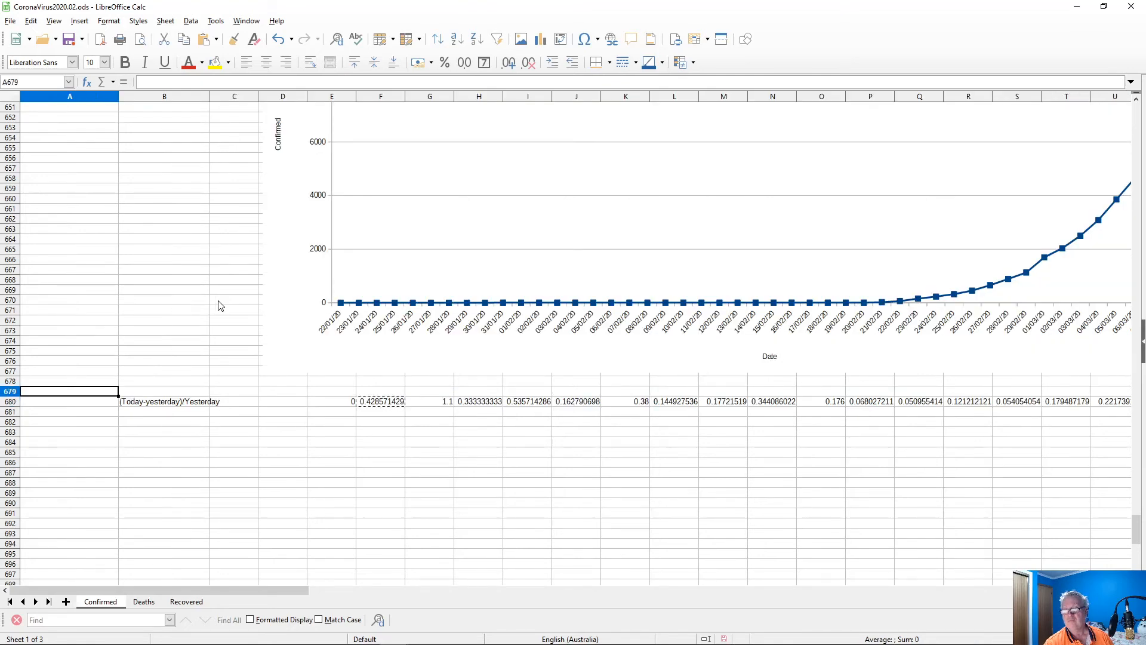
pyautogui.press('Right')
pyautogui.press('Right')
pyautogui.press('Right')
pyautogui.press('Right')
pyautogui.press('Right')
pyautogui.press('Left')
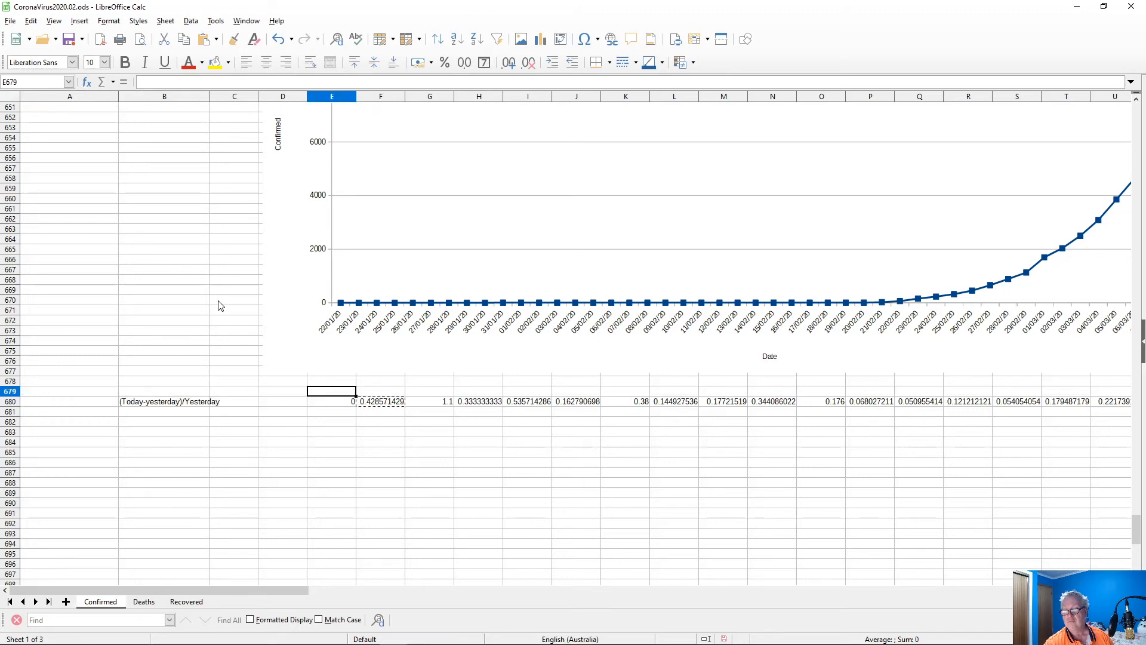
pyautogui.press('Left')
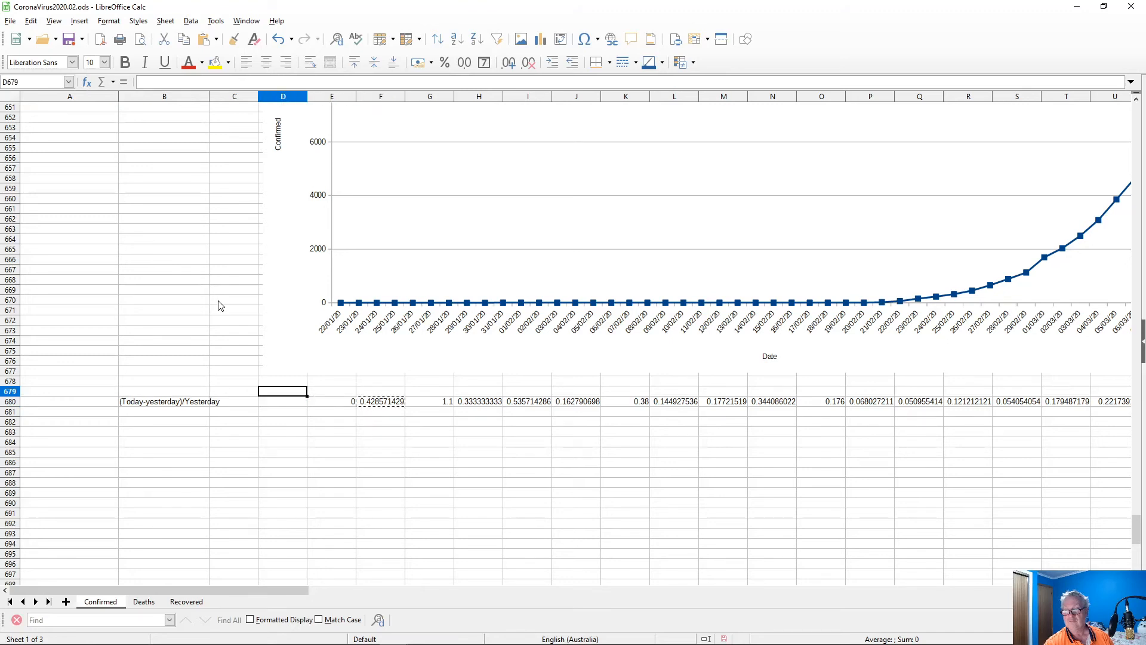
pyautogui.press('Down')
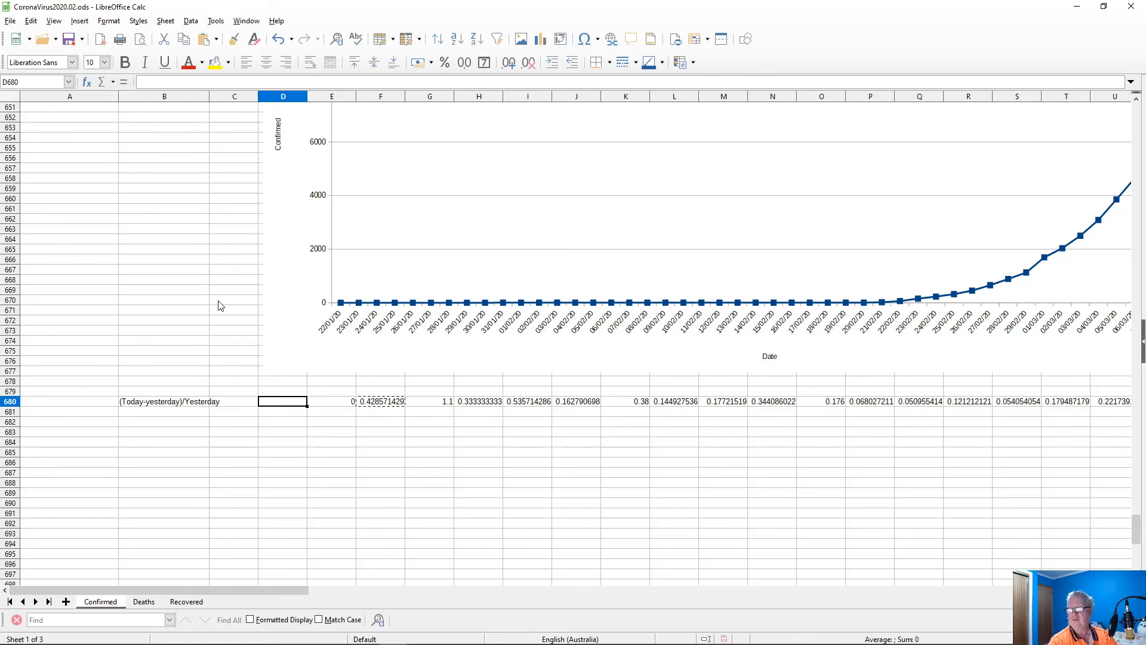
pyautogui.write('Perce')
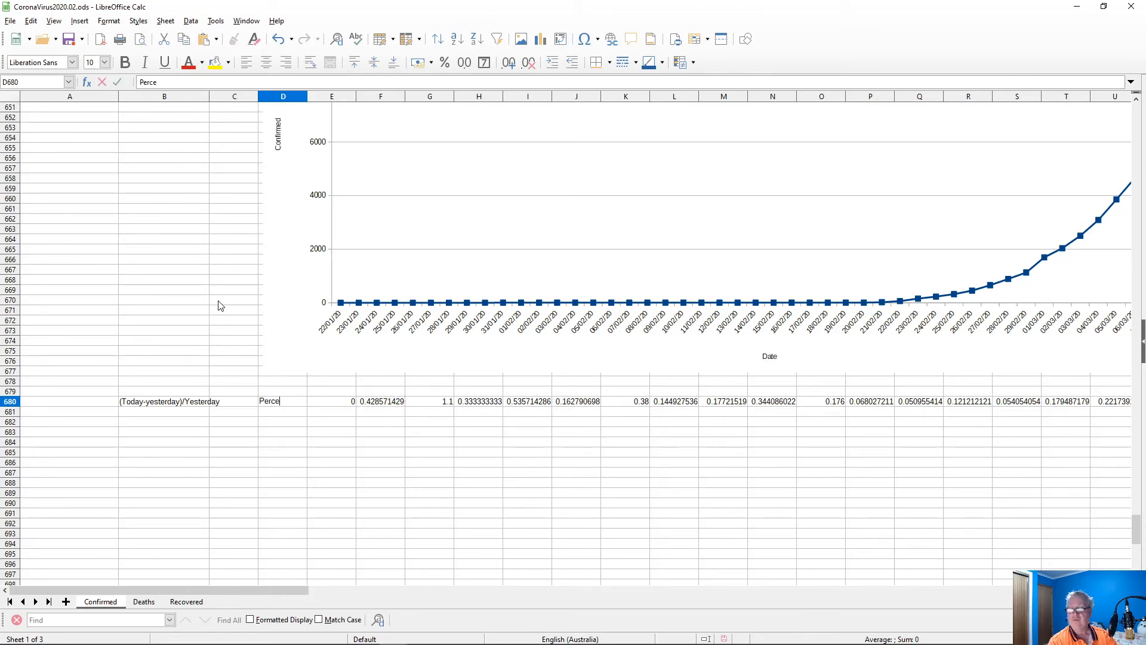
pyautogui.write('ntage Infecit')
pyautogui.press('BackSpace')
pyautogui.press('BackSpace')
pyautogui.write('tion')
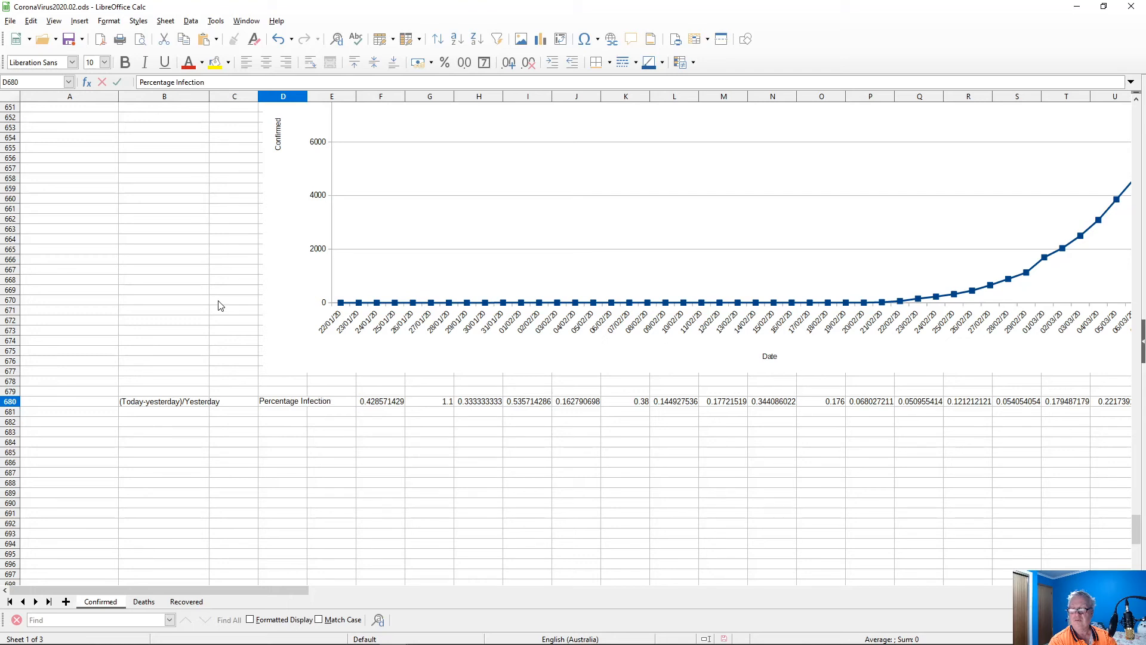
pyautogui.write(' Increase')
pyautogui.press('Return')
# - Put the word Daily in front of the label in D680 so it reads Daily Percentage Infection Increase
pyautogui.press('Up')
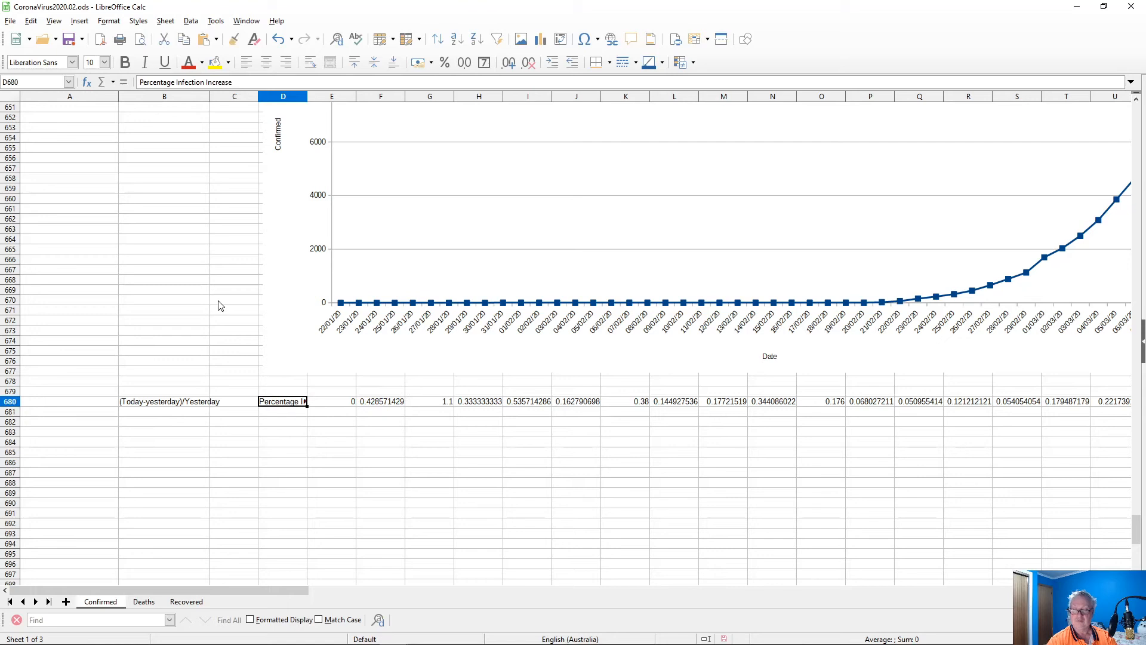
pyautogui.press('F2')
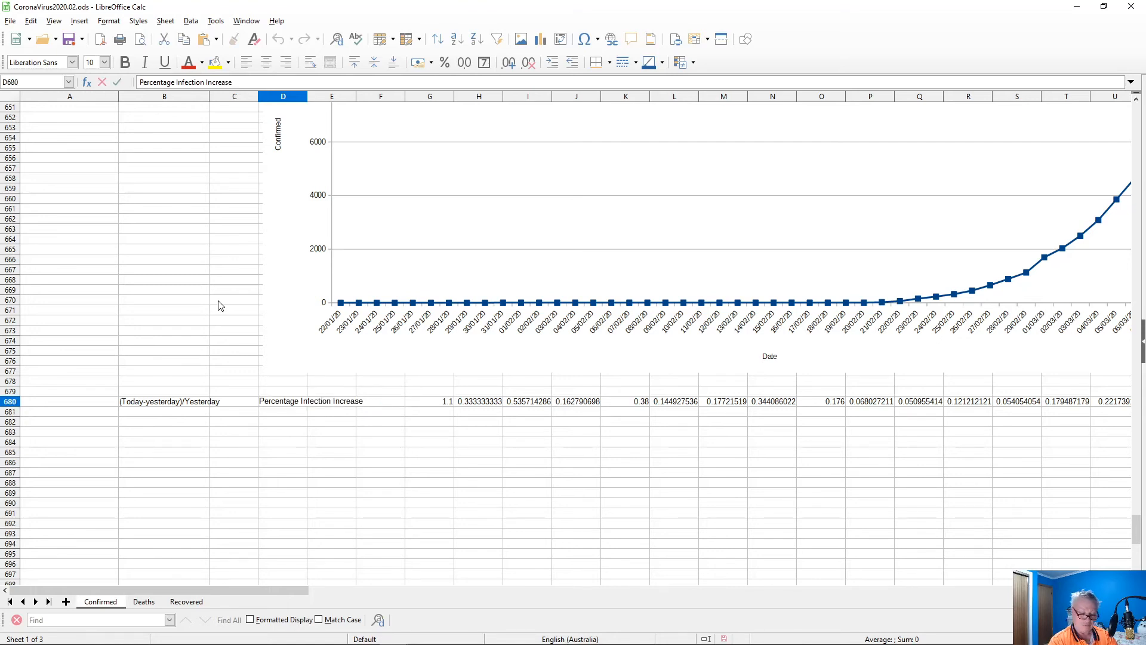
pyautogui.write('Daily')
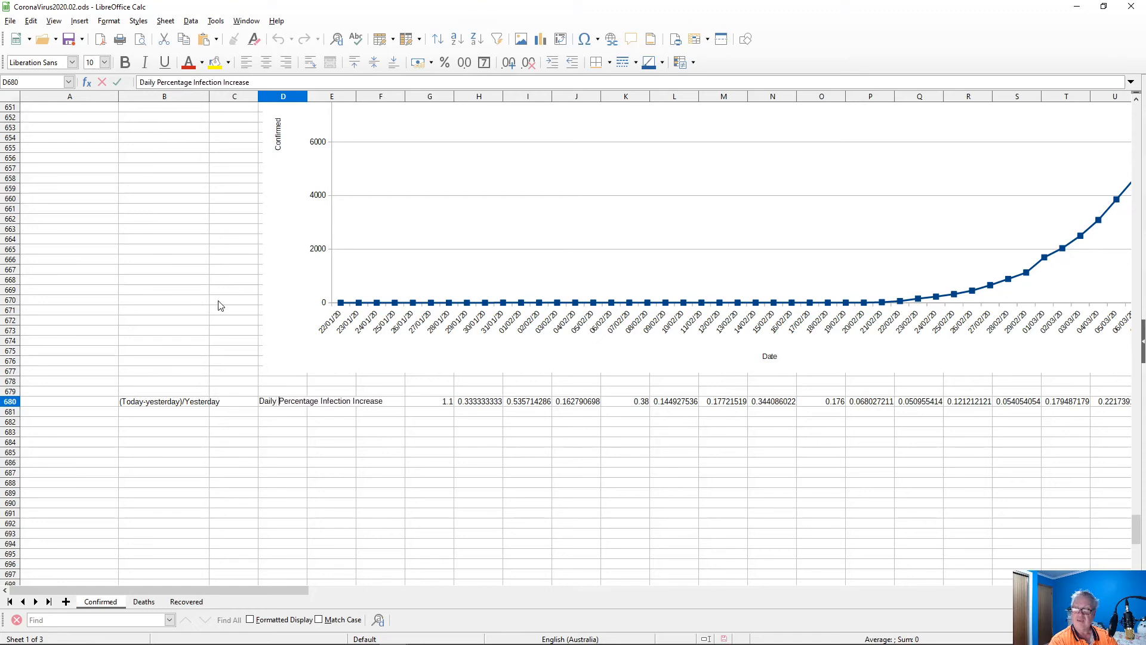
pyautogui.press('Return')
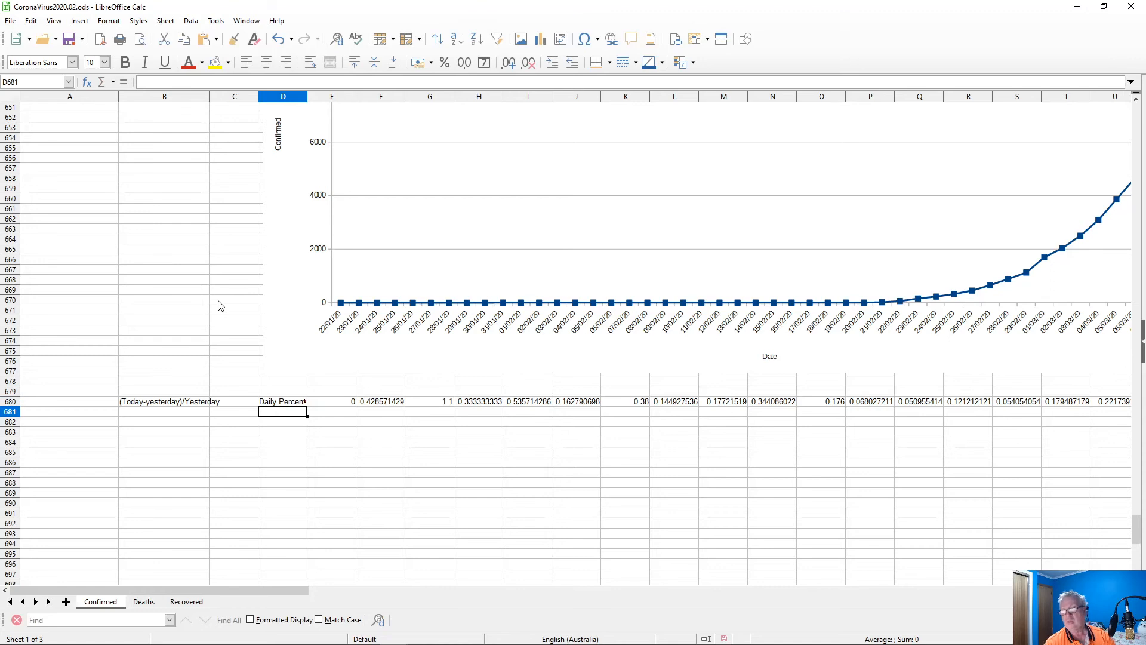
# - Extend the label in D680 to read Daily Percentage Infection Increase Without China
pyautogui.press('Up')
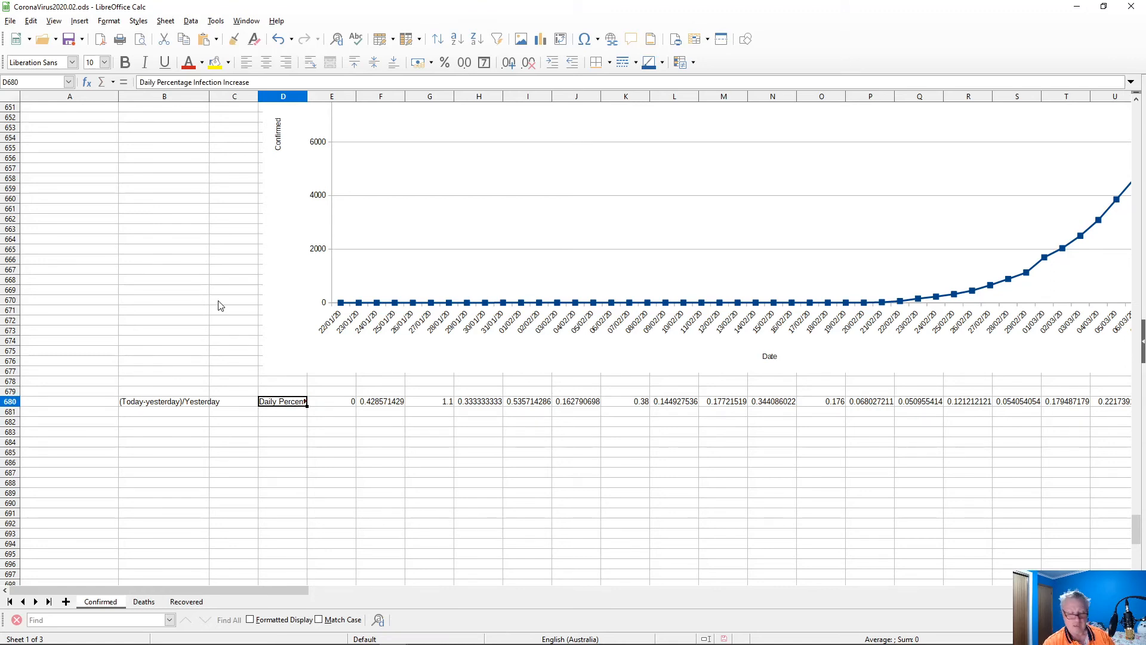
pyautogui.press('F2')
pyautogui.write('W')
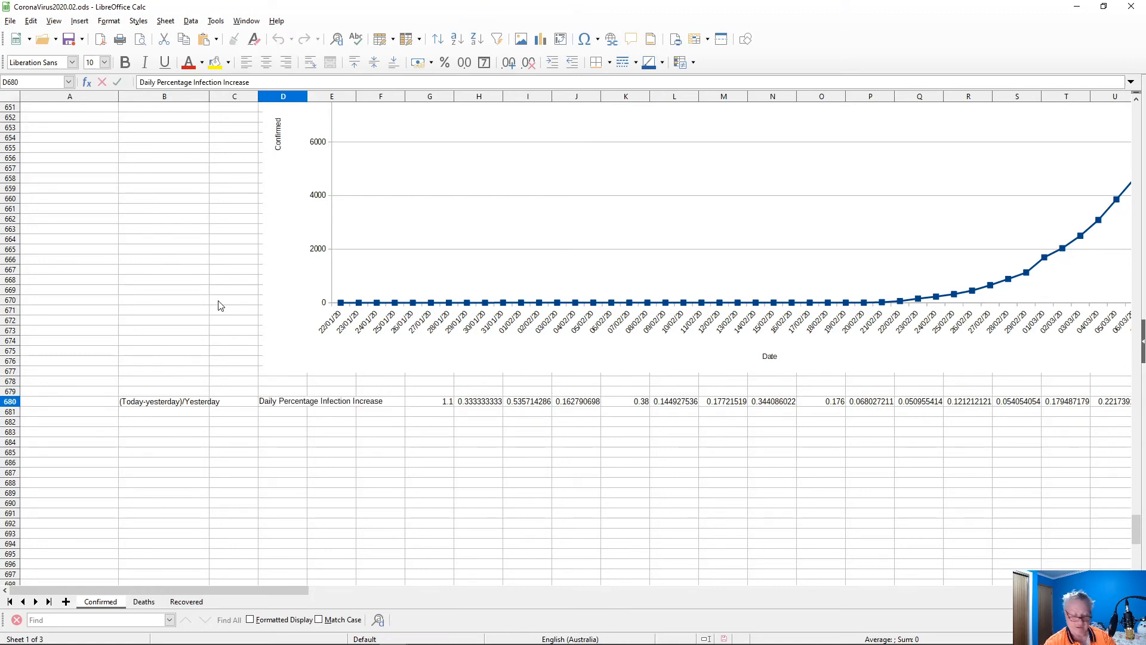
pyautogui.write('ithout China')
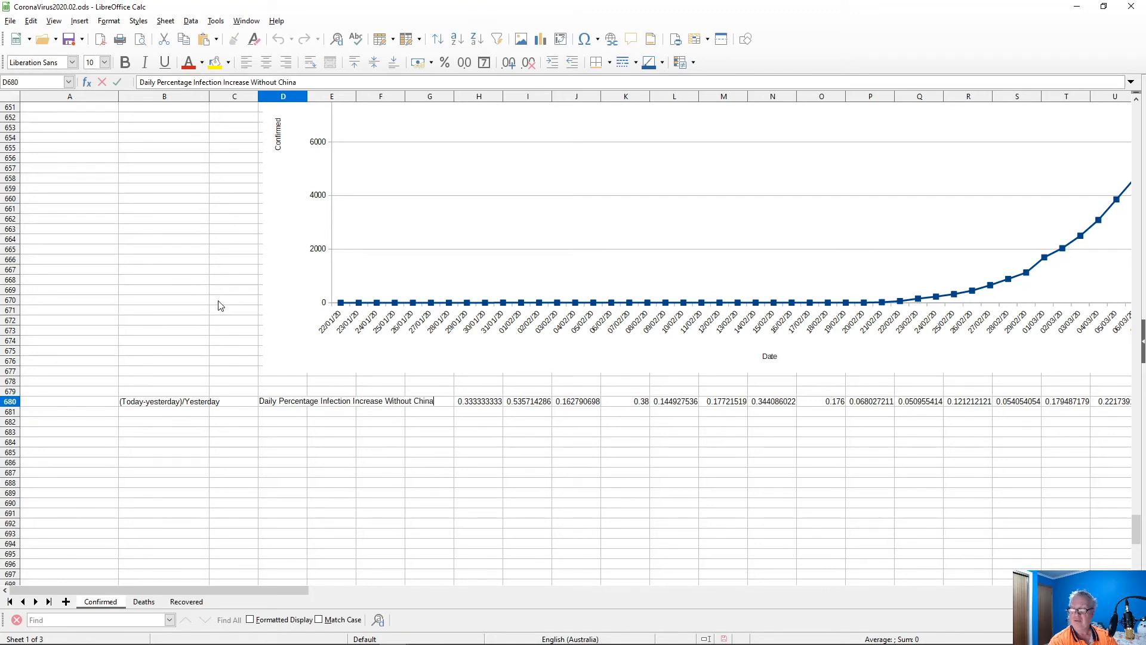
pyautogui.press('Return')
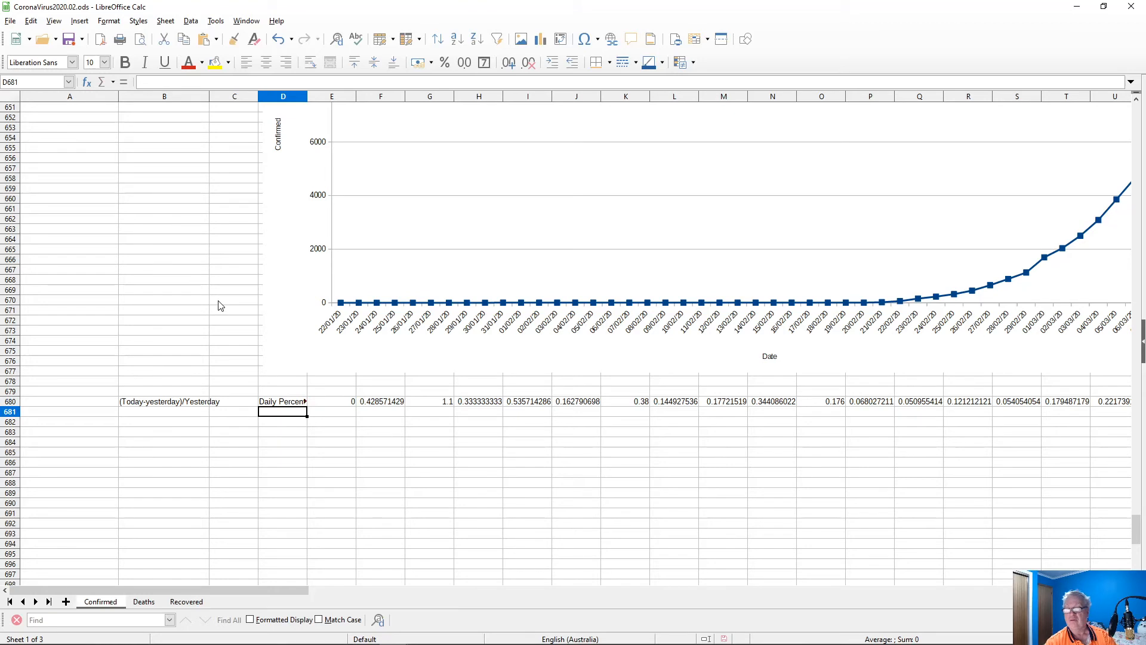
# - Copy the date row D625:BB625, including its Date label, from above the Italy chart
pyautogui.press('Up')
pyautogui.press('Up')
pyautogui.press('Up')
pyautogui.press('Up')
pyautogui.press('Up')
pyautogui.press('Up')
pyautogui.press('Up')
pyautogui.press('Up')
pyautogui.press('Up')
pyautogui.press('Up')
pyautogui.press('Up')
pyautogui.press('Up')
pyautogui.press('Up')
pyautogui.press('Up')
pyautogui.press('Up')
pyautogui.press('Up')
pyautogui.press('Up')
pyautogui.press('Up')
pyautogui.press('Up')
pyautogui.press('Up')
pyautogui.press('Up')
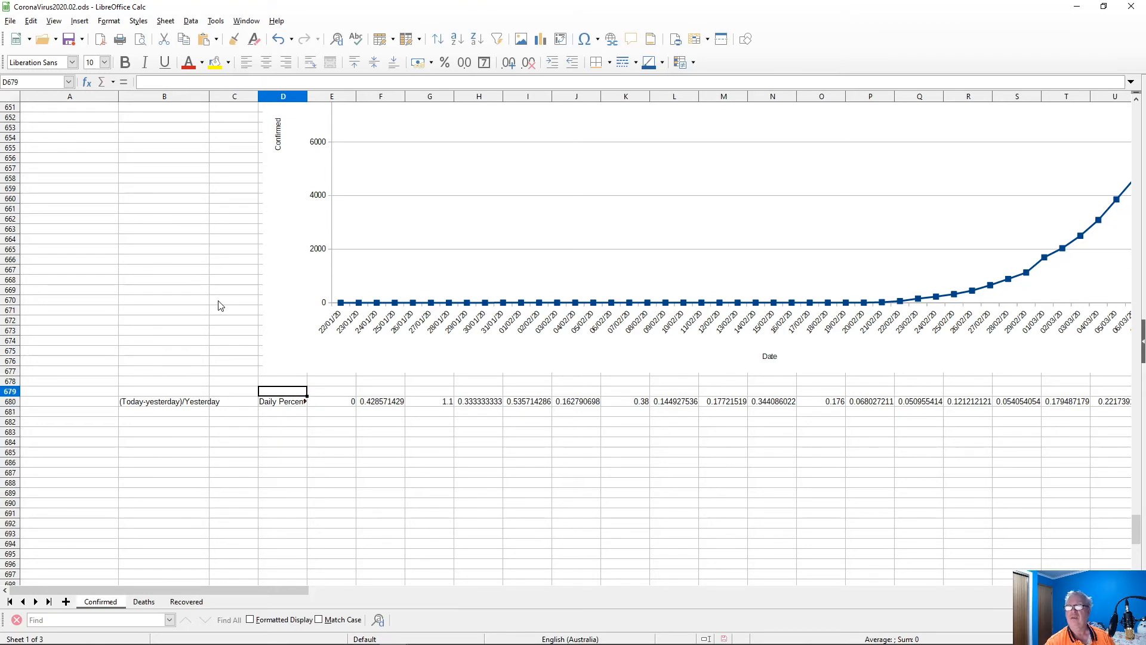
pyautogui.press('Up')
pyautogui.press('Up')
pyautogui.press('Up')
pyautogui.press('Up')
pyautogui.press('Up')
pyautogui.press('Up')
pyautogui.press('Up')
pyautogui.press('Up')
pyautogui.press('Up')
pyautogui.press('Up')
pyautogui.press('Up')
pyautogui.press('Up')
pyautogui.press('Up')
pyautogui.press('Up')
pyautogui.press('Up')
pyautogui.press('Up')
pyautogui.press('Up')
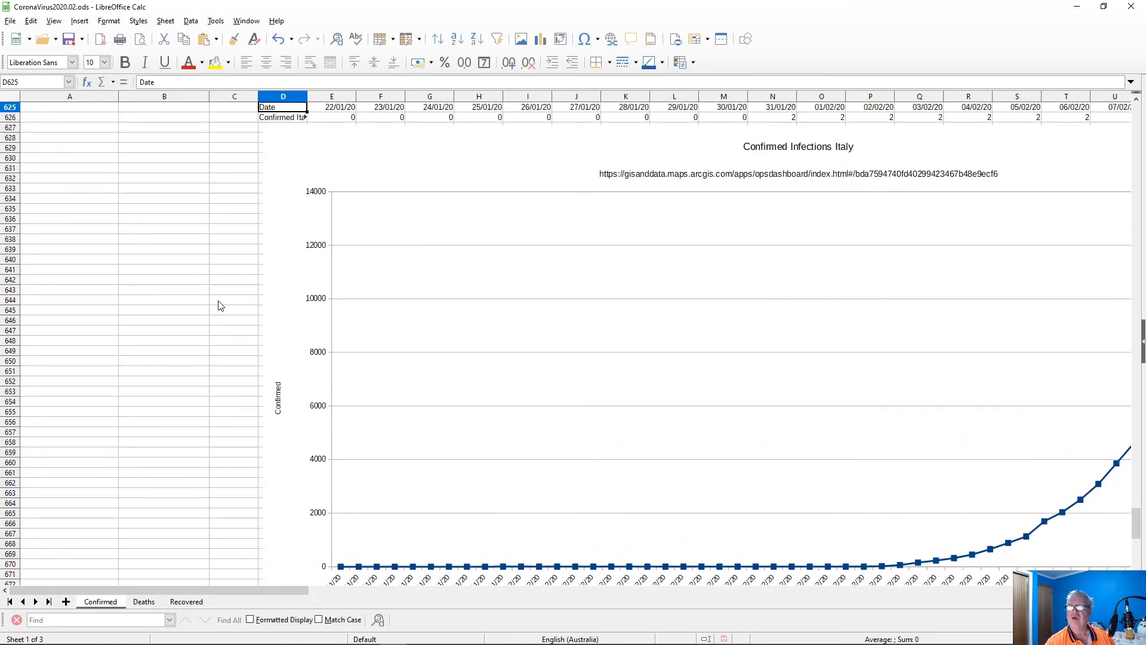
pyautogui.press('Down')
pyautogui.press('Down')
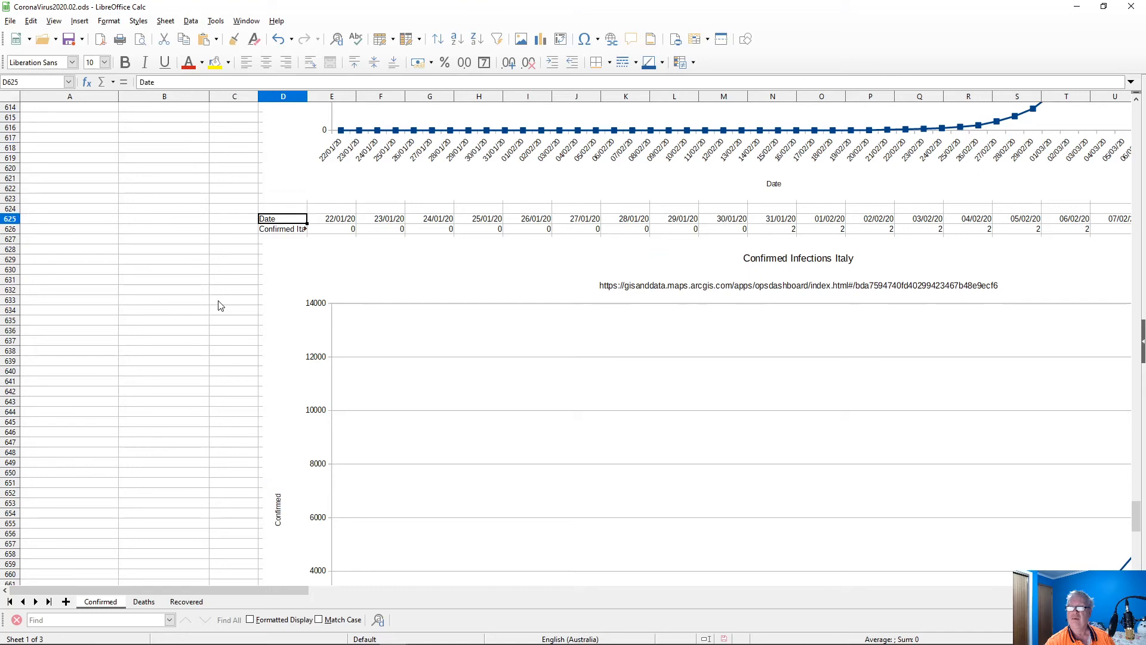
pyautogui.hotkey('ctrl', 'shift', 'End')
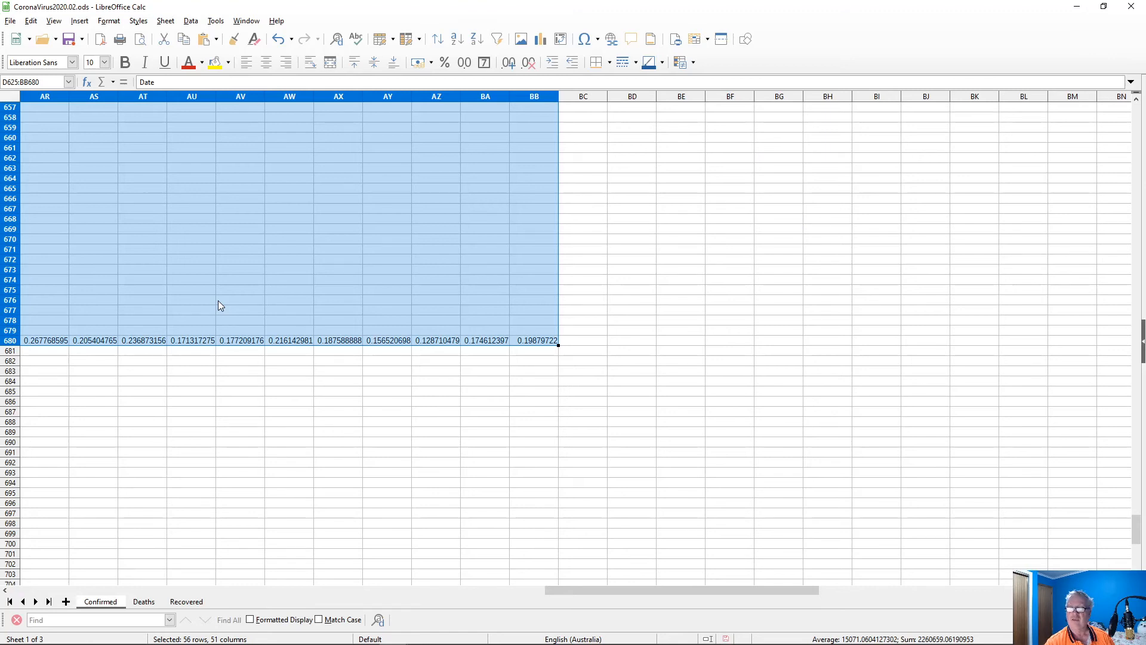
pyautogui.hotkey('ctrl', 'Home')
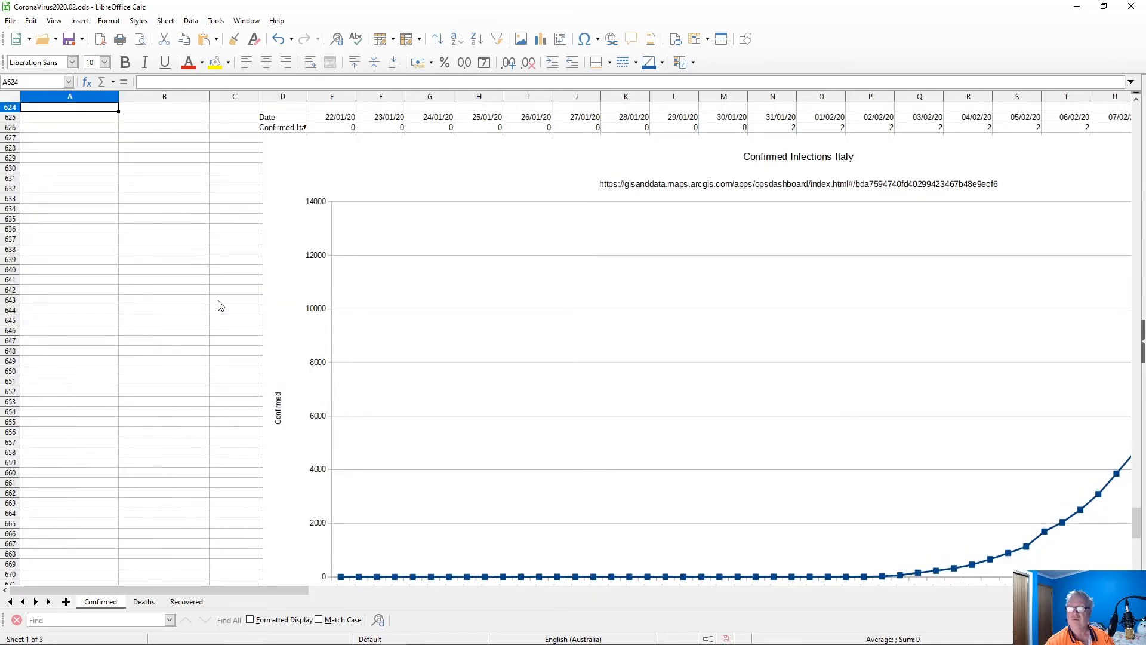
pyautogui.press('Right')
pyautogui.press('Right')
pyautogui.press('Right')
pyautogui.press('Down')
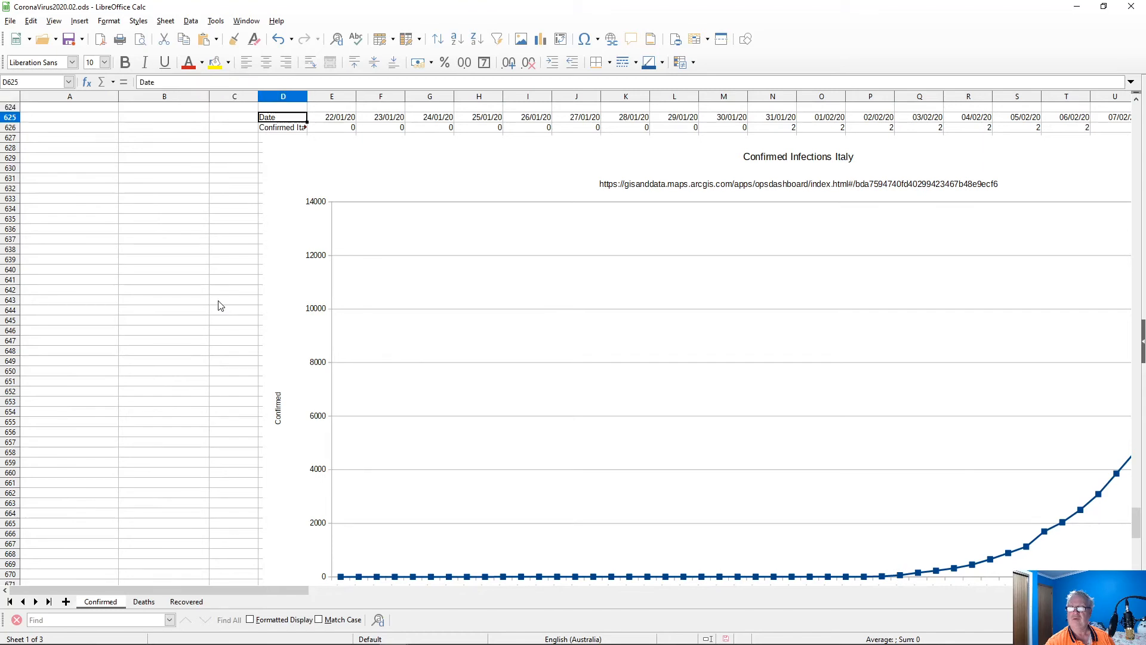
pyautogui.hotkey('ctrl', 'shift', 'Right')
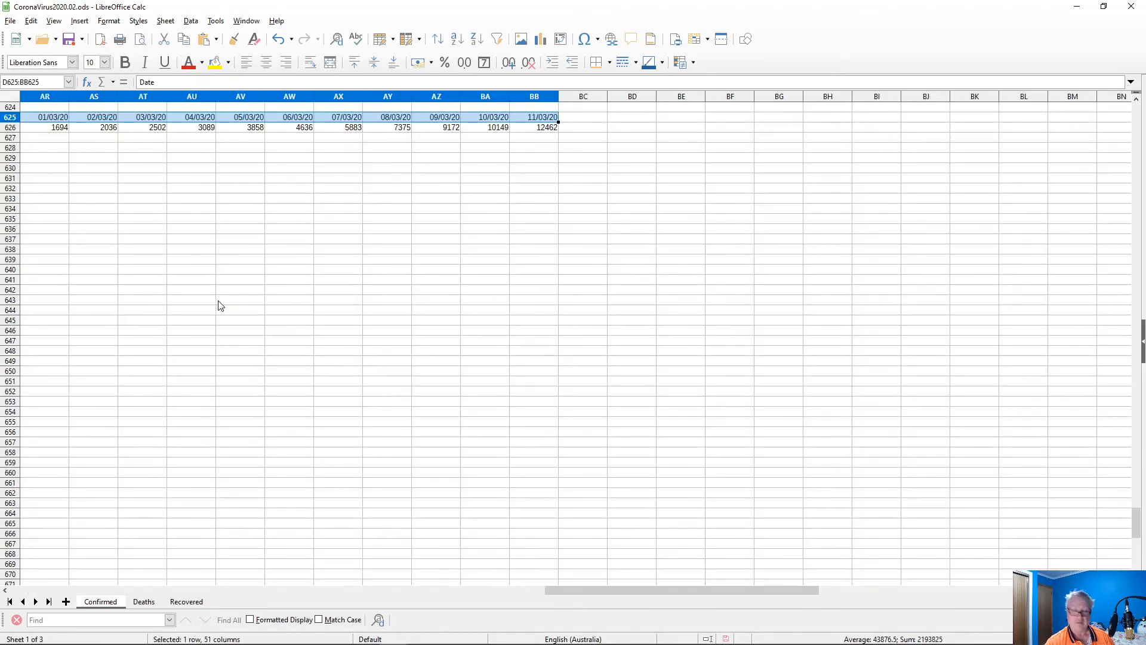
pyautogui.hotkey('ctrl', 'c')
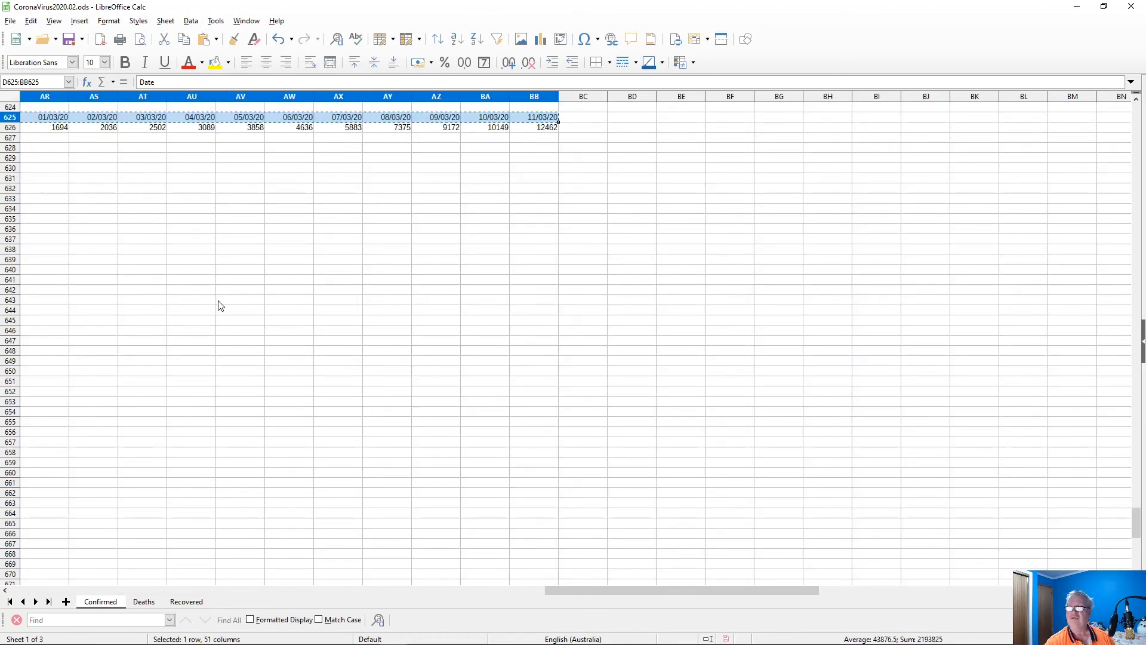
# - Paste the copied date row into D679:BB679, directly above the Daily Percentage Infection Increase Without China row
pyautogui.press('Home')
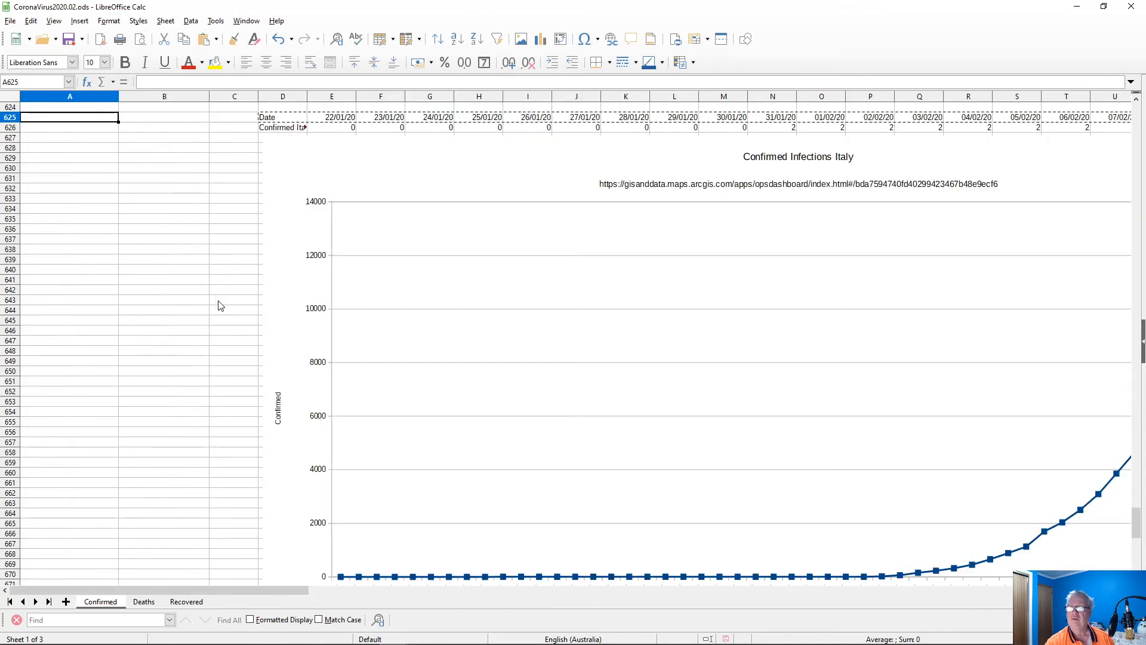
pyautogui.press('pagedown')
pyautogui.press('Down')
pyautogui.press('Down')
pyautogui.press('Down')
pyautogui.press('Down')
pyautogui.press('Down')
pyautogui.press('Down')
pyautogui.press('Down')
pyautogui.press('Right')
pyautogui.press('Right')
pyautogui.press('Right')
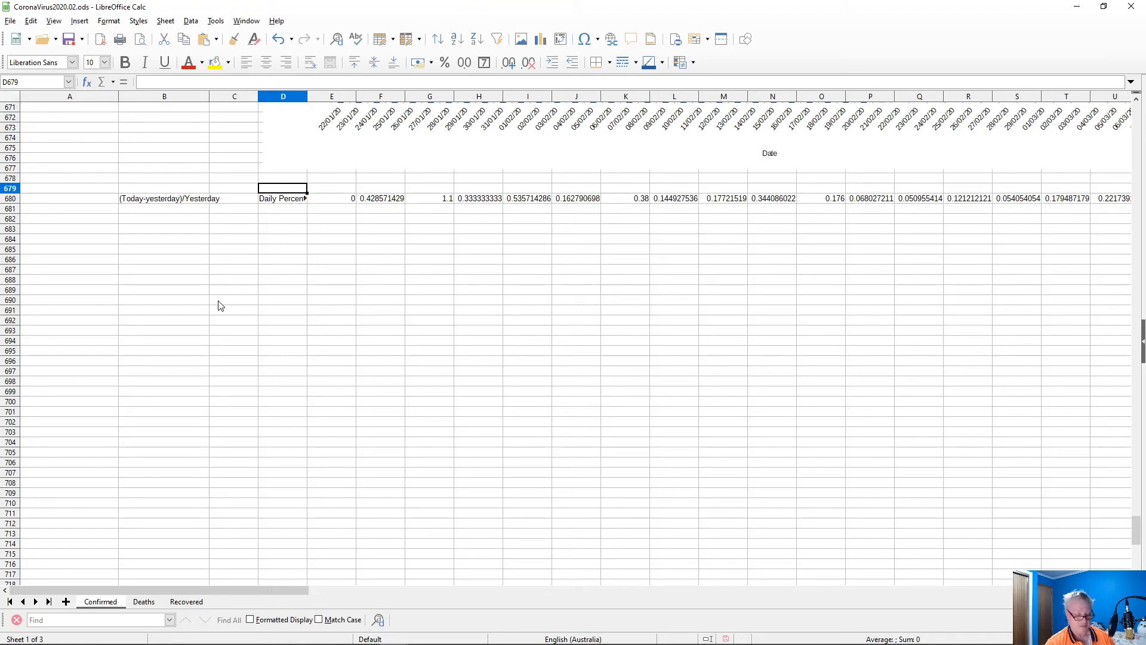
pyautogui.hotkey('ctrl', 'v')
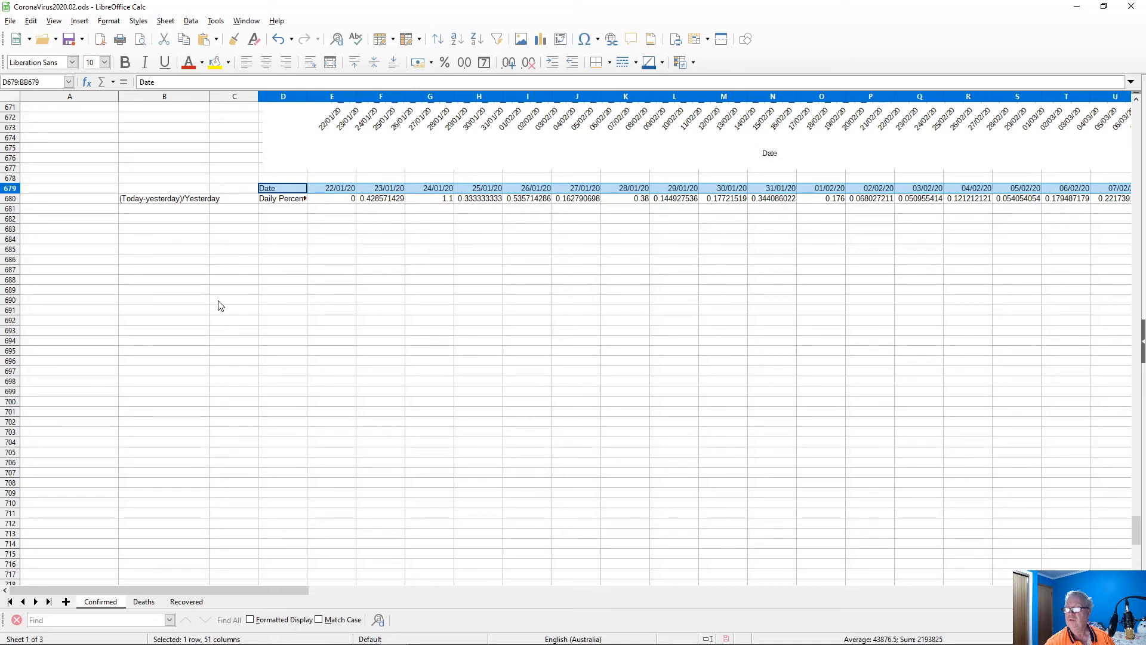
# - Examine the label and the first daily growth formulas in D680:G680 against their dates
pyautogui.press('Down')
pyautogui.press('Right')
pyautogui.press('Right')
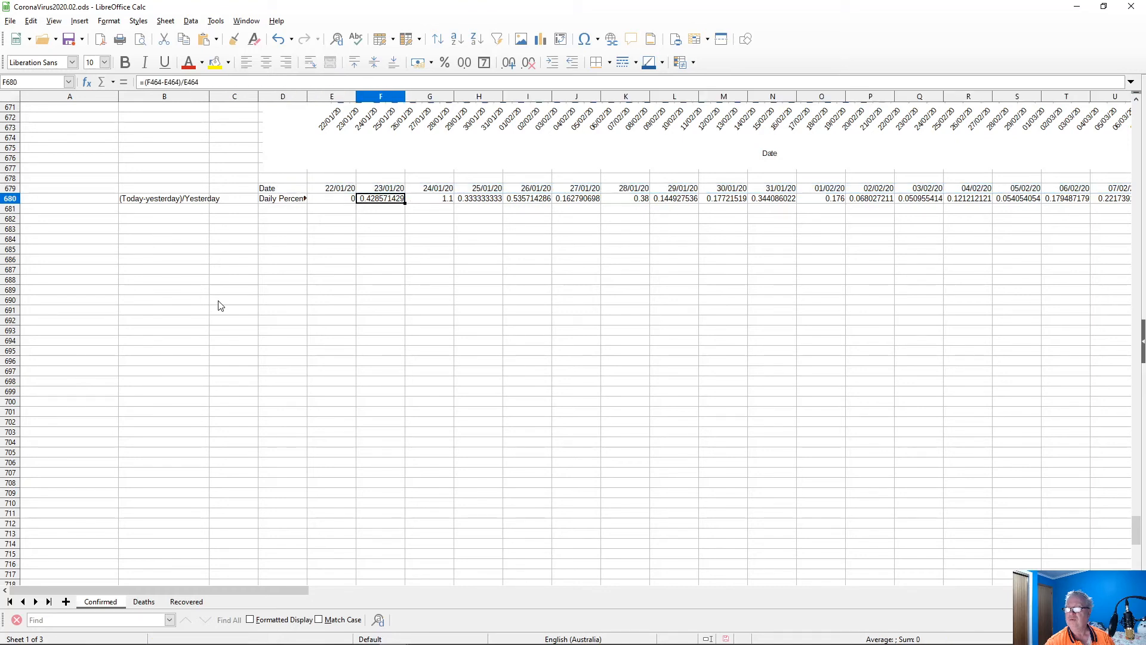
pyautogui.press('Right')
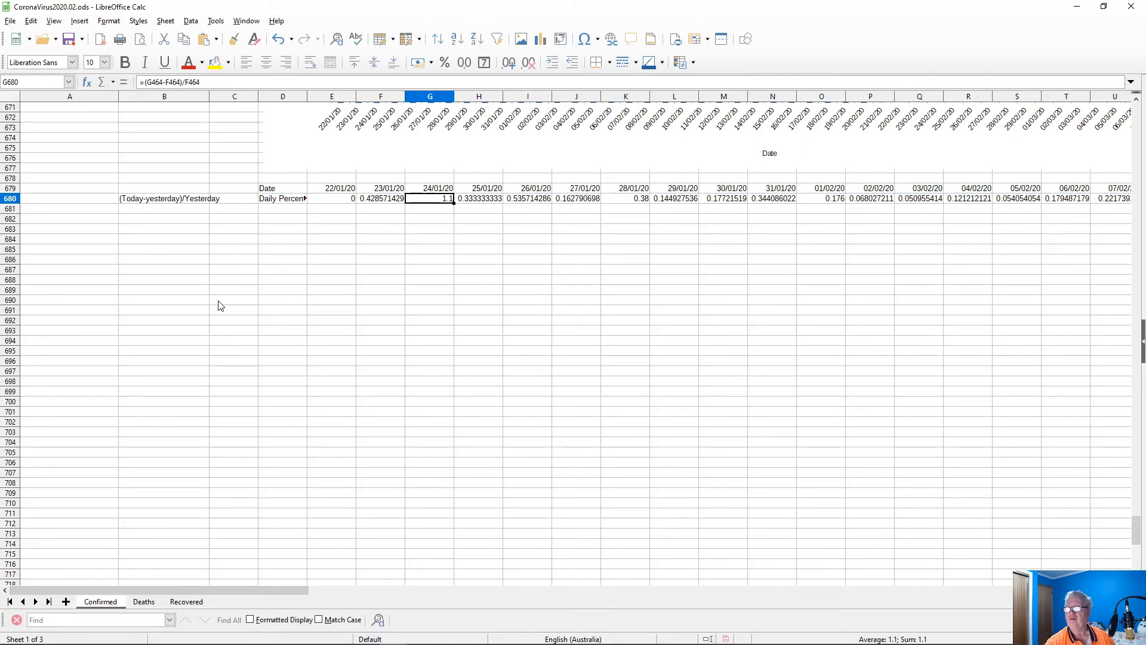
pyautogui.press('Left')
pyautogui.press('Left')
pyautogui.press('Left')
pyautogui.press('Left')
pyautogui.press('Right')
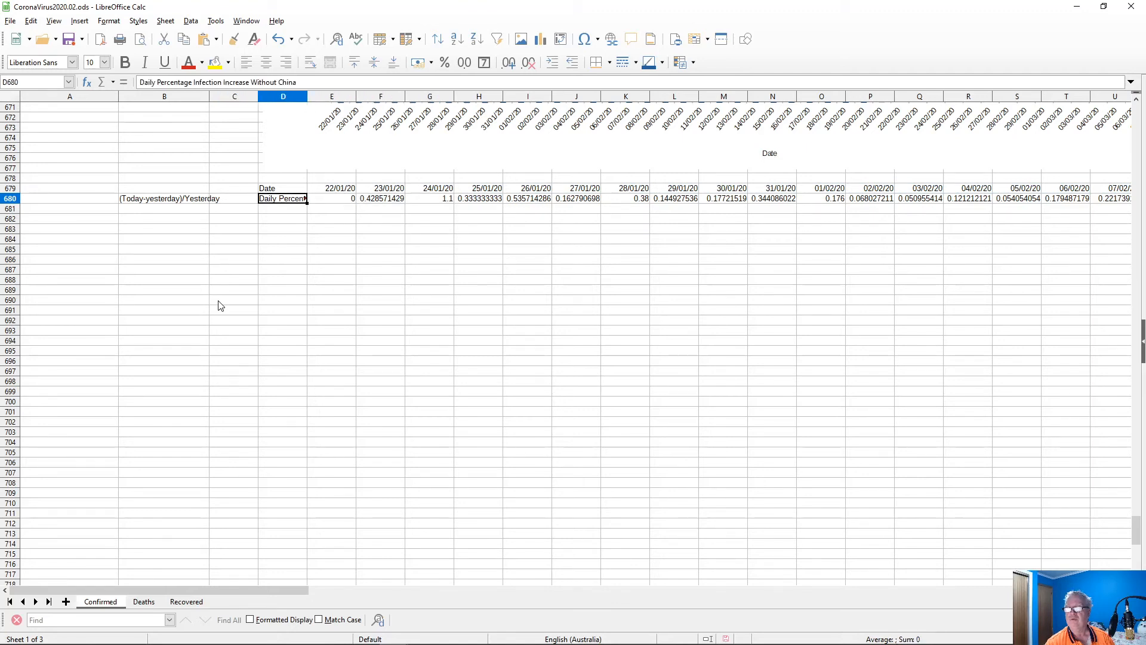
pyautogui.press('Right')
pyautogui.press('Right')
pyautogui.press('Right')
pyautogui.press('Right')
pyautogui.press('Left')
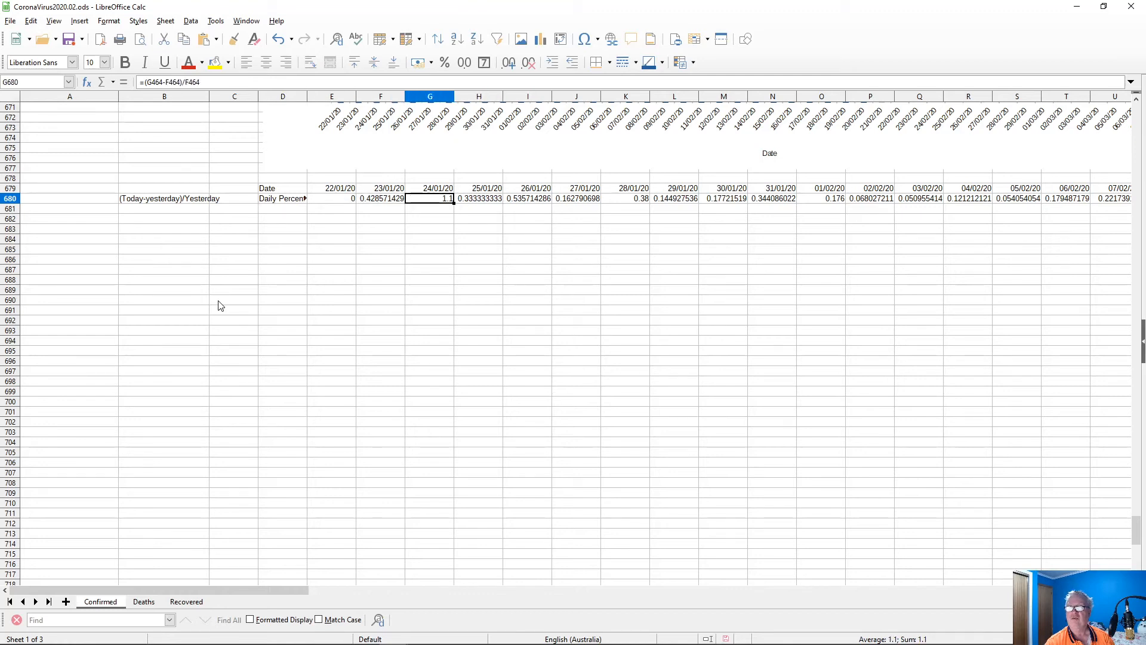
# - Examine the 24/01/20 source formula in G464, in the confirmed row above the Global Confirmed Infections without China chart
pyautogui.press('Up')
pyautogui.press('Up')
pyautogui.press('Up')
pyautogui.press('Up')
pyautogui.press('Up')
pyautogui.press('Up')
pyautogui.press('Up')
pyautogui.press('Up')
pyautogui.press('Up')
pyautogui.press('Up')
pyautogui.press('Up')
pyautogui.press('Up')
pyautogui.press('Up')
pyautogui.press('Up')
pyautogui.press('Up')
pyautogui.press('Up')
pyautogui.press('Up')
pyautogui.press('Up')
pyautogui.press('Up')
pyautogui.press('Up')
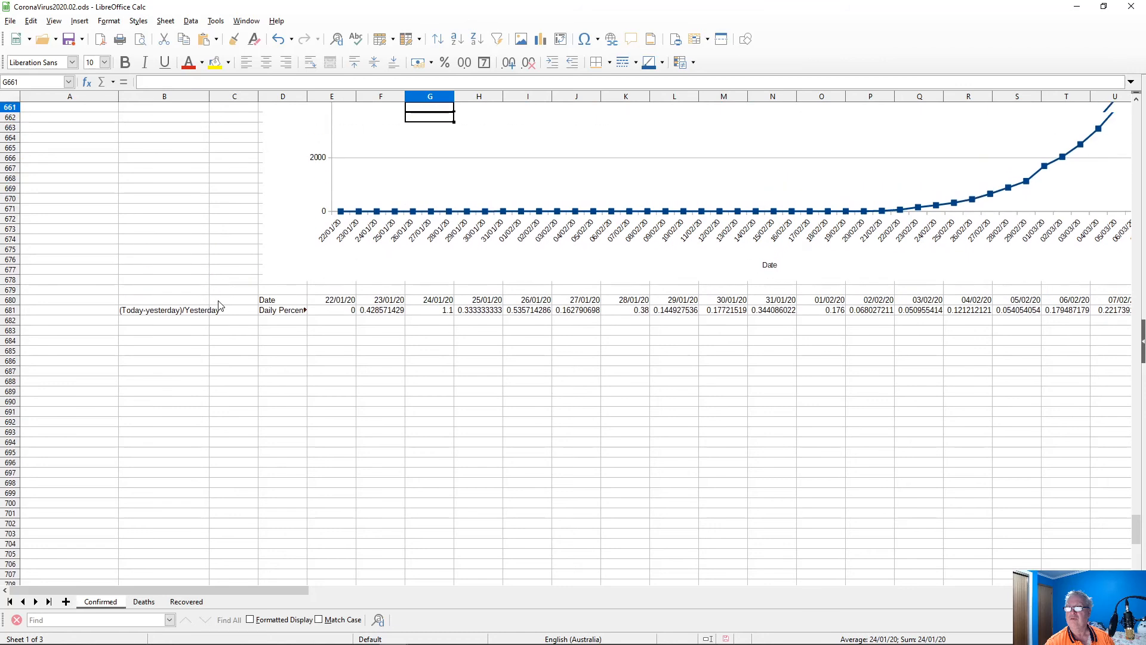
pyautogui.press('Up')
pyautogui.press('Up')
pyautogui.press('Up')
pyautogui.press('Up')
pyautogui.press('Up')
pyautogui.press('Up')
pyautogui.press('Up')
pyautogui.press('Up')
pyautogui.press('Up')
pyautogui.press('Up')
pyautogui.press('Up')
pyautogui.press('Up')
pyautogui.press('Up')
pyautogui.press('Up')
pyautogui.press('Up')
pyautogui.press('Up')
pyautogui.press('Up')
pyautogui.press('Up')
pyautogui.press('Up')
pyautogui.press('Up')
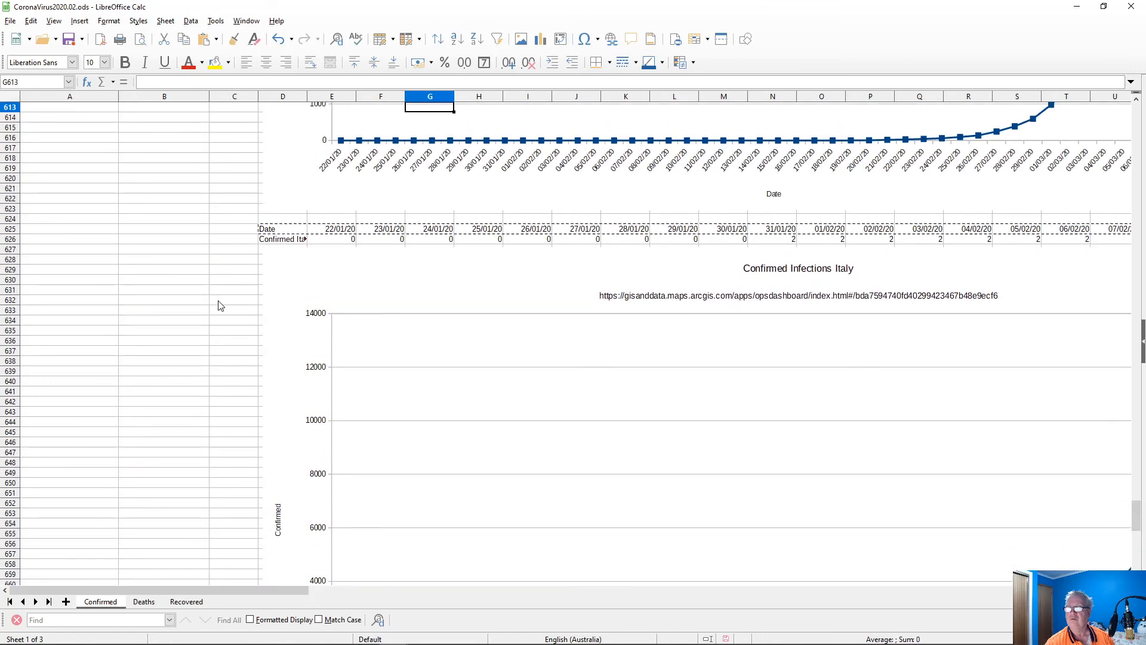
pyautogui.press('Up')
pyautogui.press('Up')
pyautogui.press('Up')
pyautogui.press('Up')
pyautogui.press('Up')
pyautogui.press('Up')
pyautogui.press('Up')
pyautogui.press('Up')
pyautogui.press('Up')
pyautogui.press('Up')
pyautogui.press('Up')
pyautogui.press('Up')
pyautogui.press('Up')
pyautogui.press('Up')
pyautogui.press('Up')
pyautogui.press('Up')
pyautogui.press('Up')
pyautogui.press('Up')
pyautogui.press('Up')
pyautogui.press('Up')
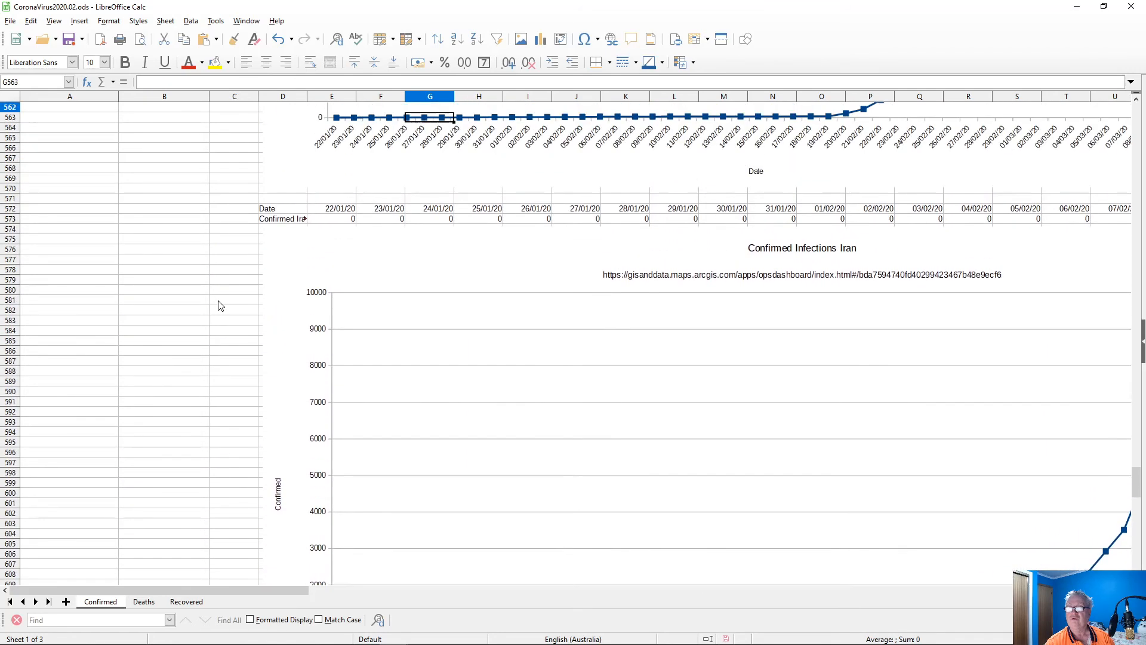
pyautogui.press('Up')
pyautogui.press('Up')
pyautogui.press('Up')
pyautogui.press('Up')
pyautogui.press('Up')
pyautogui.press('Up')
pyautogui.press('Up')
pyautogui.press('Up')
pyautogui.press('Up')
pyautogui.press('Up')
pyautogui.press('Up')
pyautogui.press('Up')
pyautogui.press('Up')
pyautogui.press('Up')
pyautogui.press('Up')
pyautogui.press('Up')
pyautogui.press('Up')
pyautogui.press('Up')
pyautogui.press('Up')
pyautogui.press('Up')
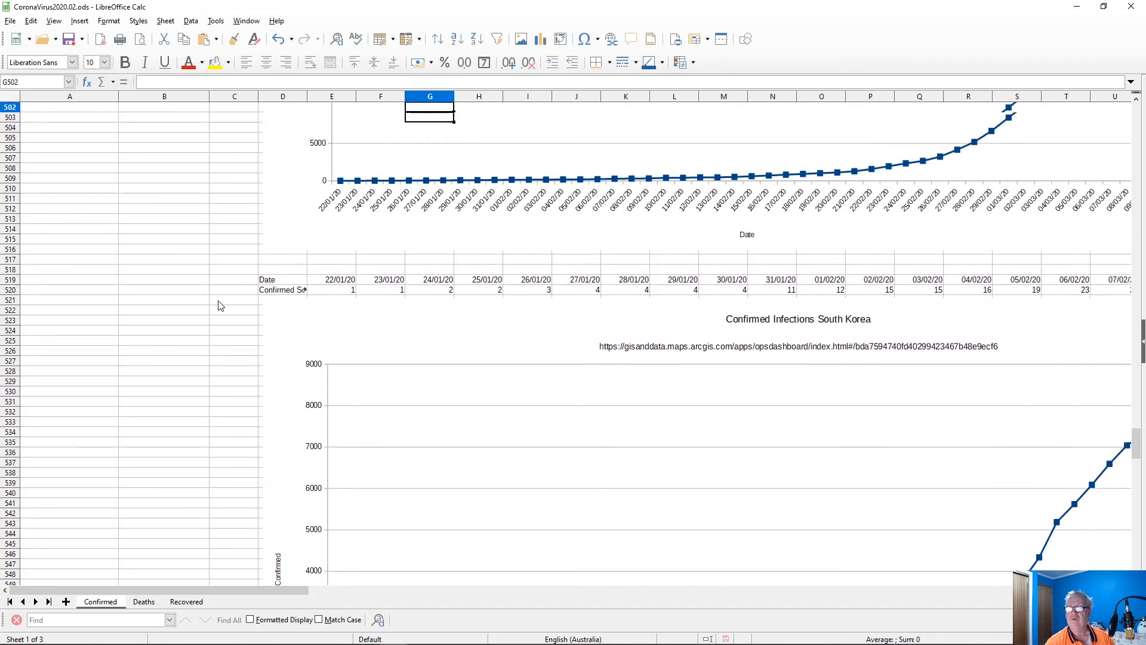
pyautogui.press('Up')
pyautogui.press('Up')
pyautogui.press('Up')
pyautogui.press('Up')
pyautogui.press('Up')
pyautogui.press('Up')
pyautogui.press('Up')
pyautogui.press('Up')
pyautogui.press('Up')
pyautogui.press('Up')
pyautogui.press('Up')
pyautogui.press('Up')
pyautogui.press('Up')
pyautogui.press('Up')
pyautogui.press('Up')
pyautogui.press('Up')
pyautogui.press('Up')
pyautogui.press('Up')
pyautogui.press('Up')
pyautogui.press('Up')
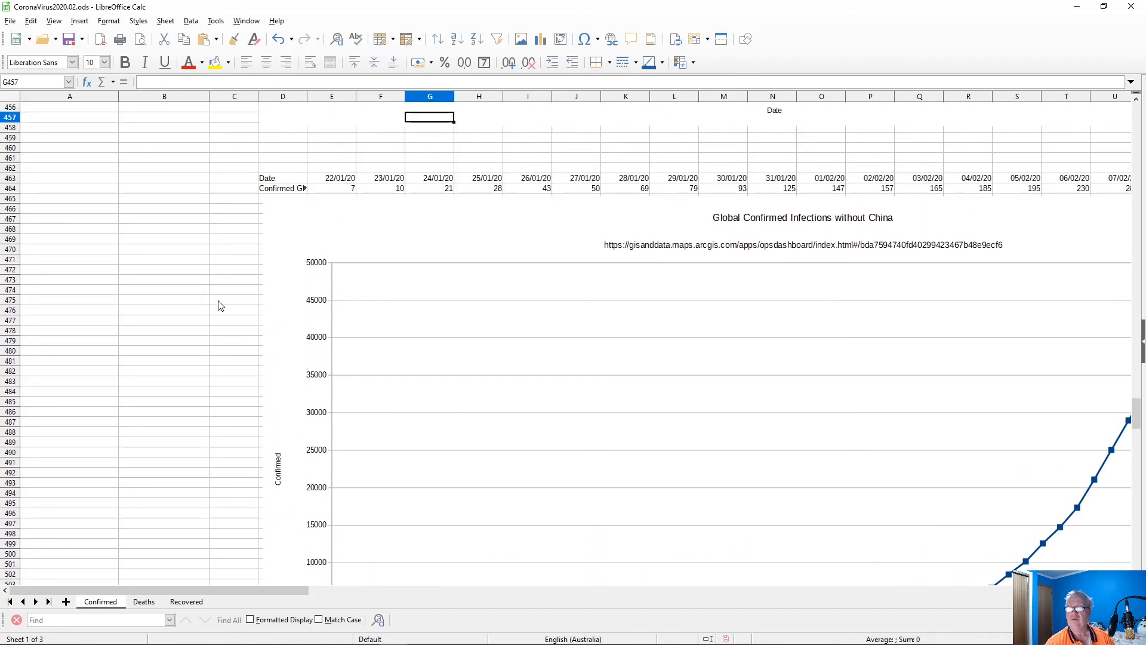
pyautogui.press('Down')
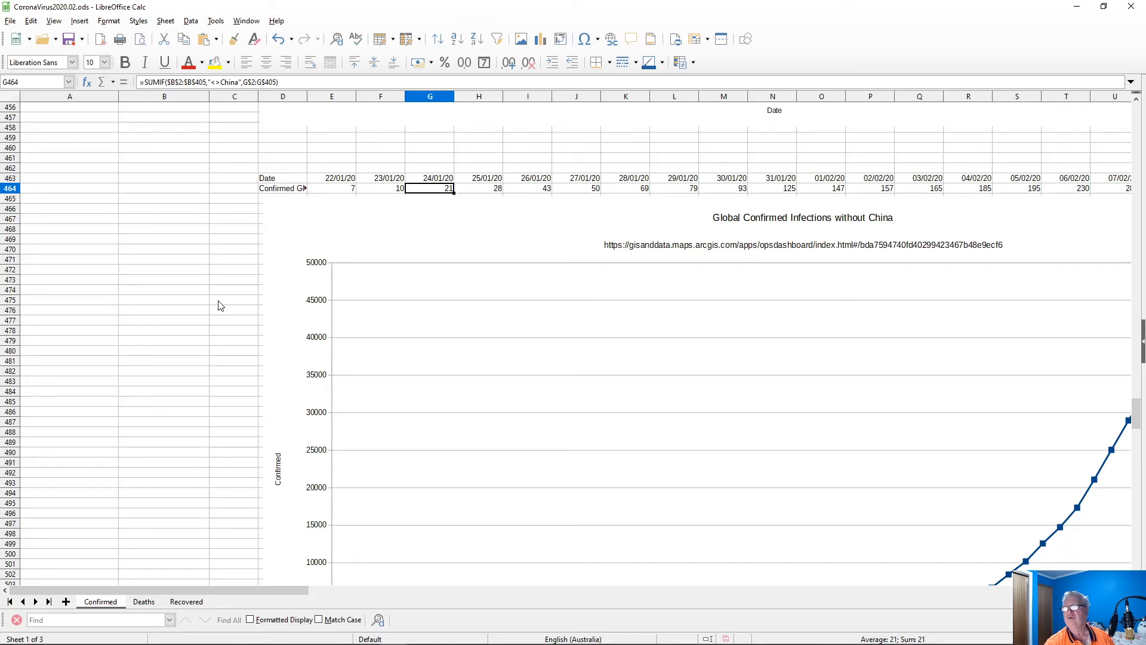
# - Format the daily increase values in E680:BB680, below the Italy chart, as percentages
pyautogui.press('pagedown')
pyautogui.press('pagedown')
pyautogui.press('pagedown')
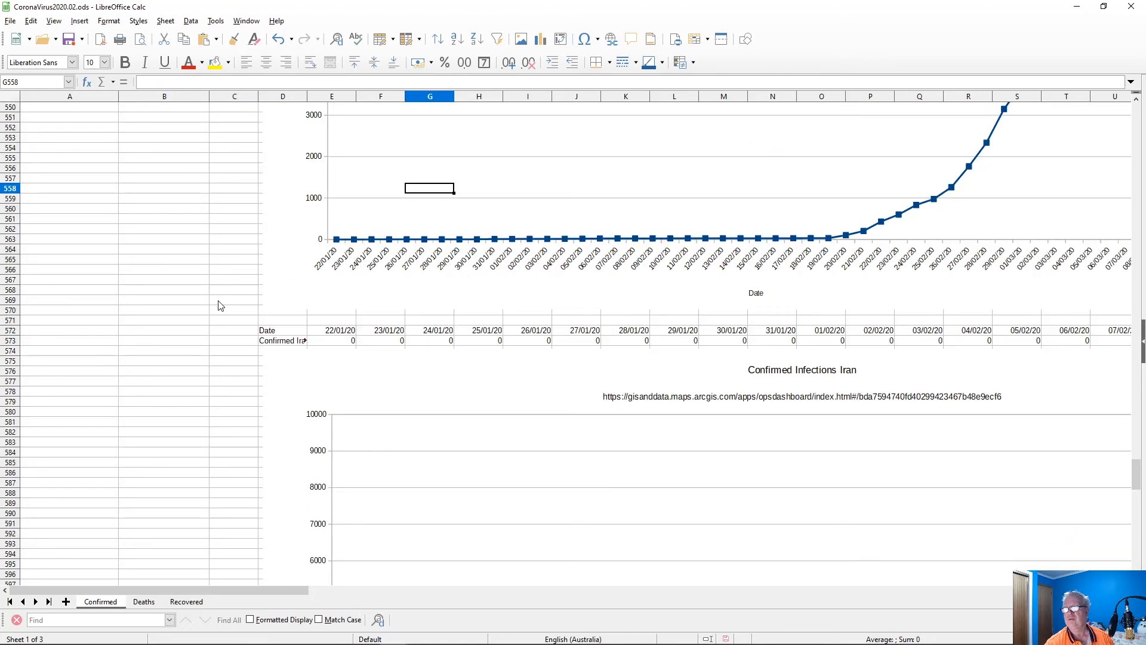
pyautogui.press('pagedown')
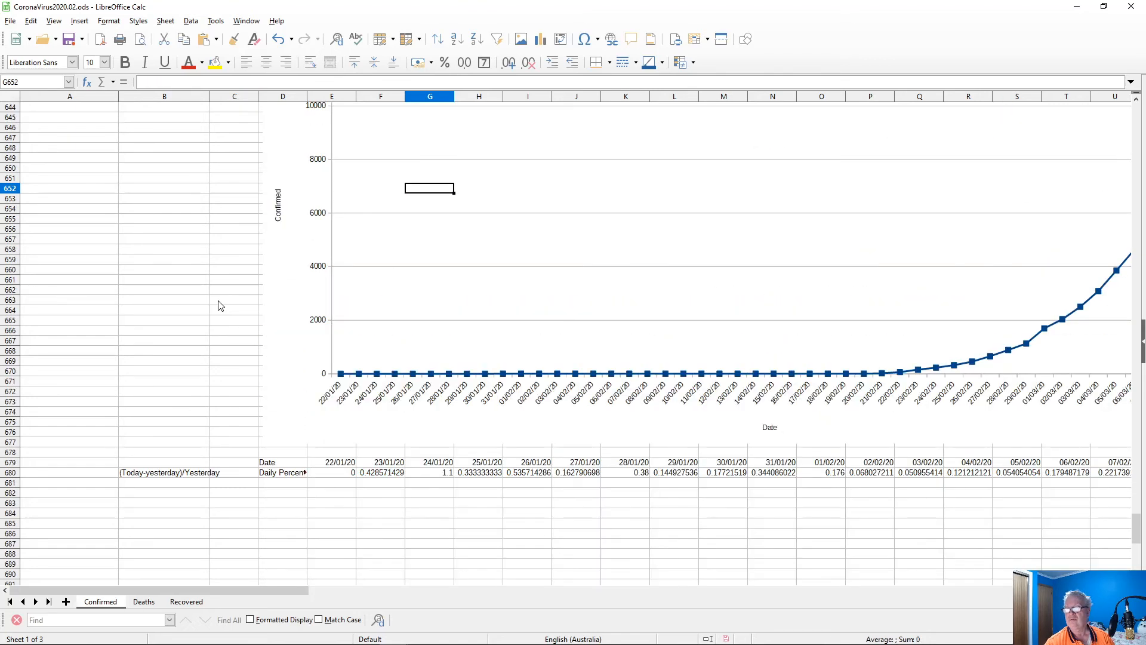
pyautogui.press('Down')
pyautogui.press('Down')
pyautogui.press('Down')
pyautogui.press('Down')
pyautogui.press('Down')
pyautogui.press('Down')
pyautogui.press('Down')
pyautogui.press('Down')
pyautogui.press('Down')
pyautogui.press('Down')
pyautogui.press('Down')
pyautogui.press('Down')
pyautogui.press('Down')
pyautogui.press('Down')
pyautogui.press('Down')
pyautogui.press('Down')
pyautogui.press('Down')
pyautogui.press('Down')
pyautogui.press('Down')
pyautogui.press('Down')
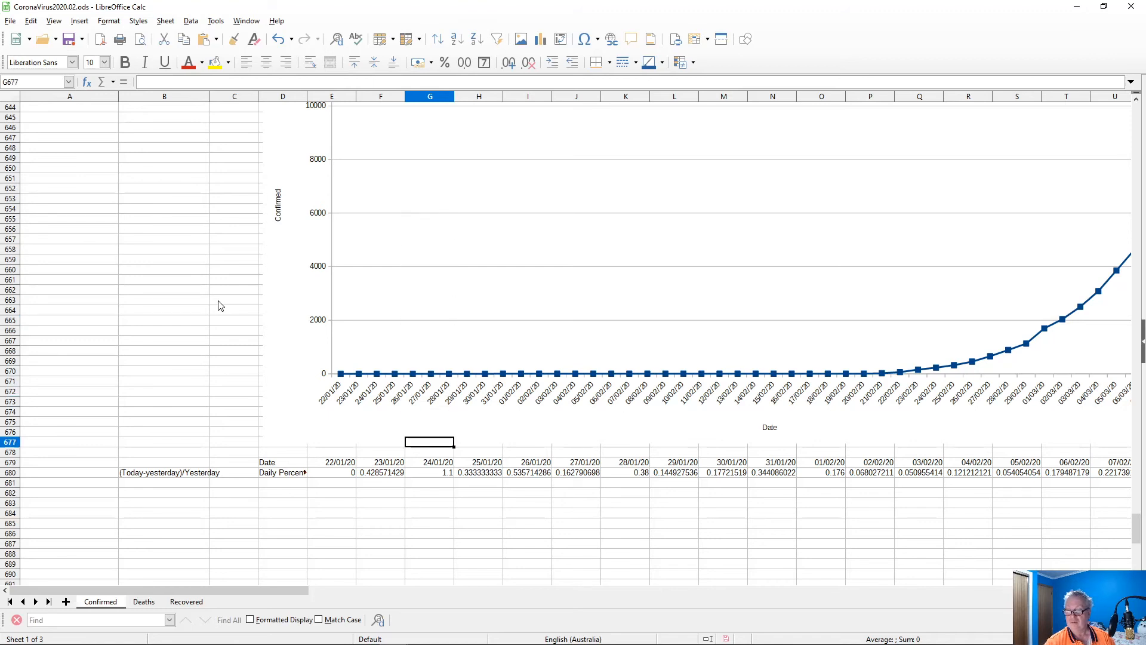
pyautogui.press('Down')
pyautogui.press('Left')
pyautogui.press('Left')
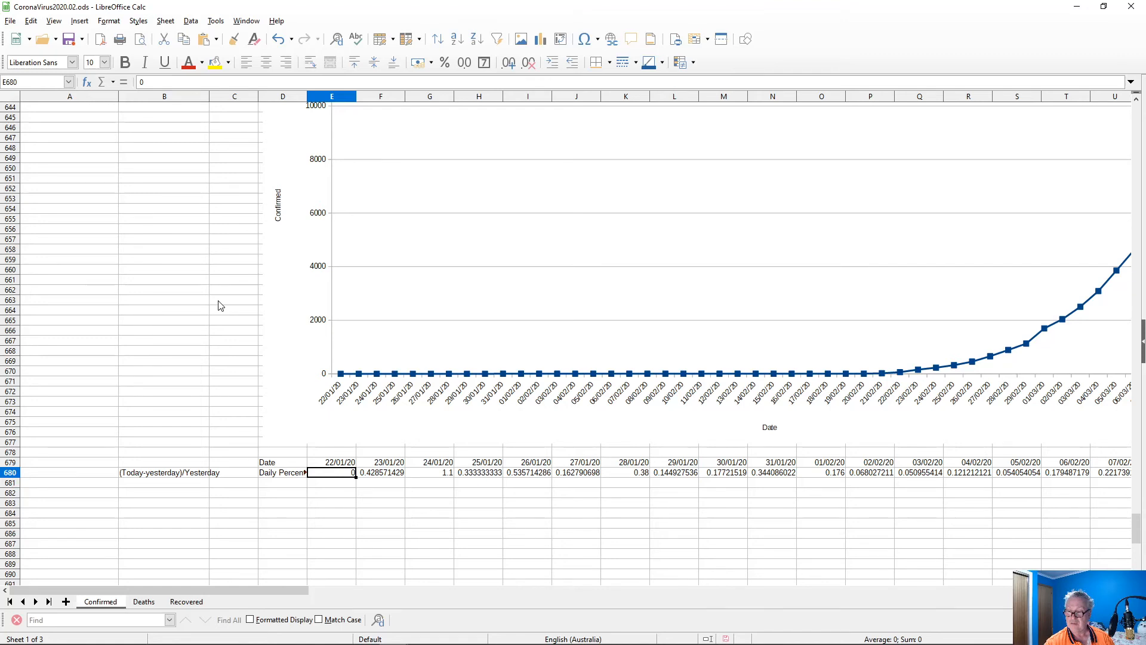
pyautogui.hotkey('ctrl', 'shift', 'Right')
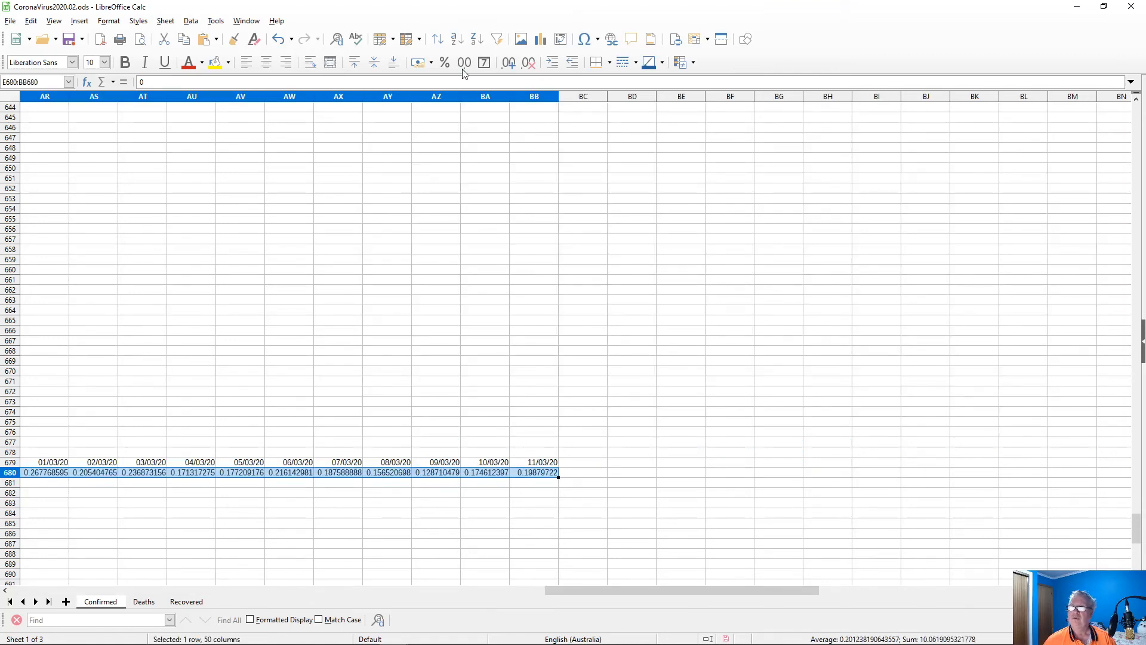
pyautogui.click(444, 62)
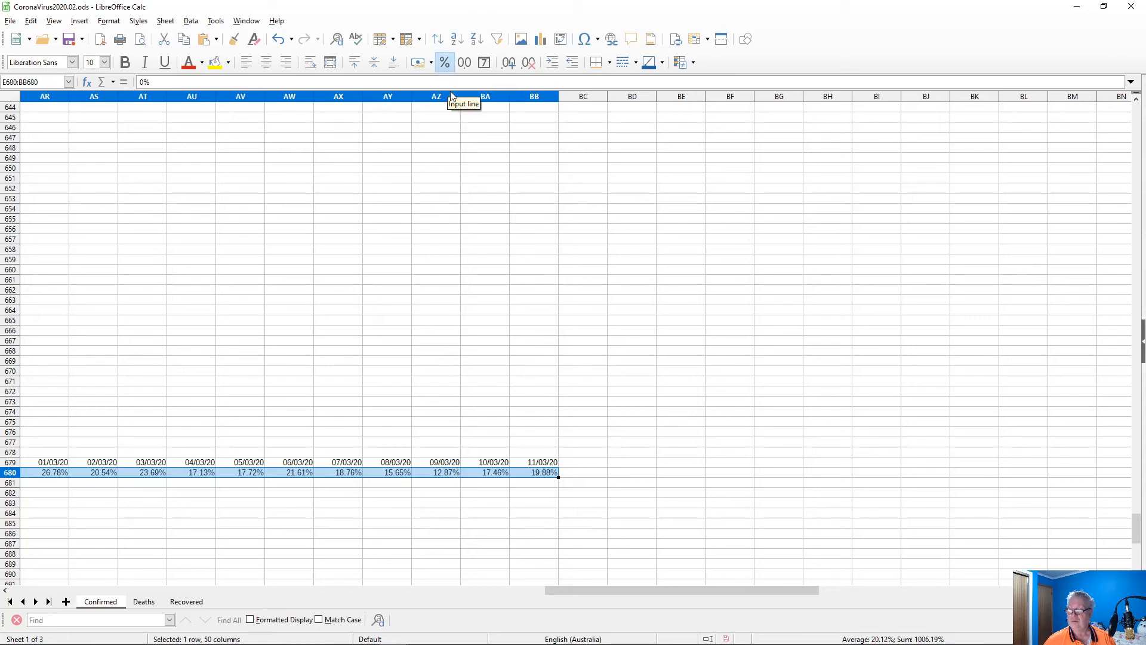
# - Insert a line chart of the Points and Lines type from the date and daily percentage rows D679:BB680
pyautogui.moveTo(619, 591); pyautogui.dragTo(139, 588)
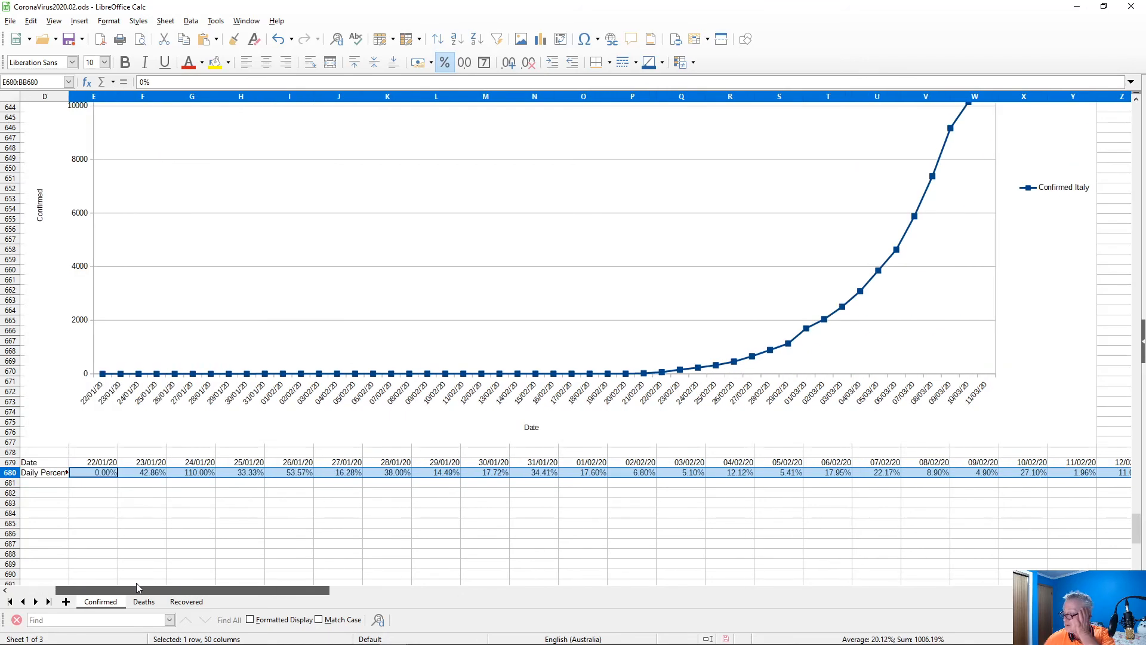
pyautogui.moveTo(137, 588); pyautogui.dragTo(52, 570)
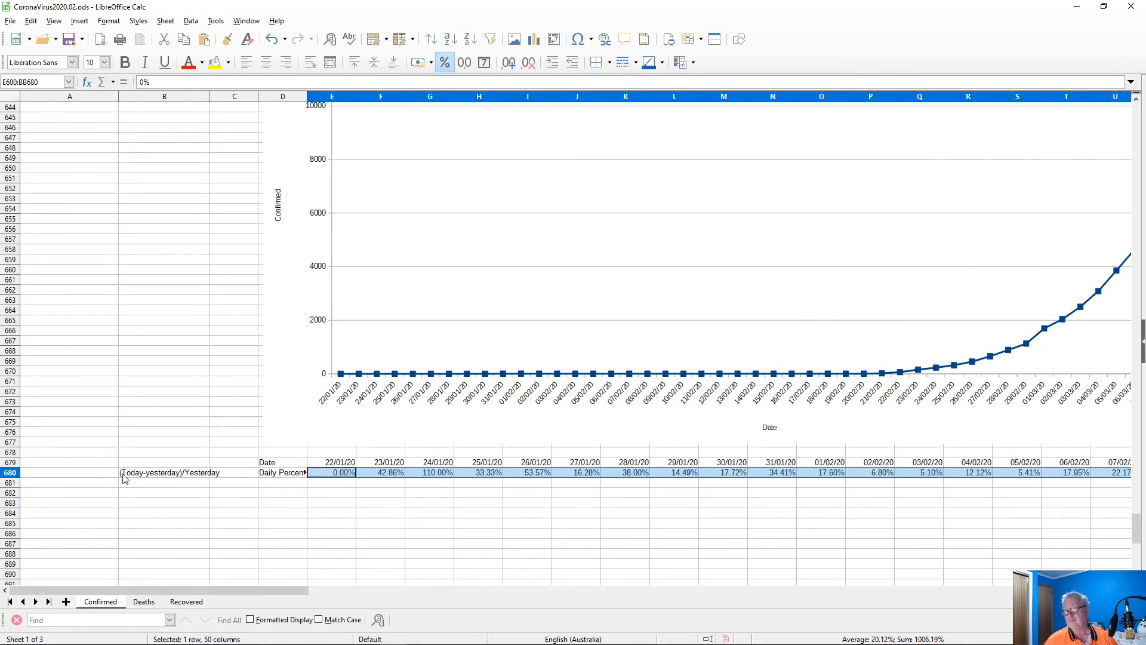
pyautogui.click(291, 463)
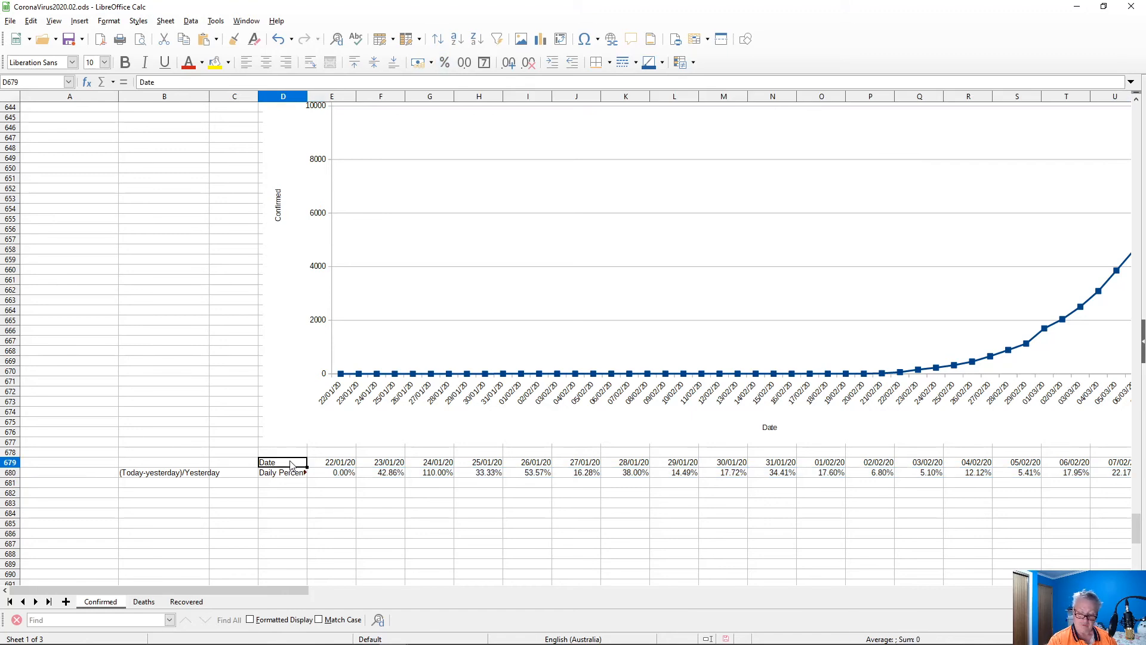
pyautogui.hotkey('ctrl', 'shift', 'Right')
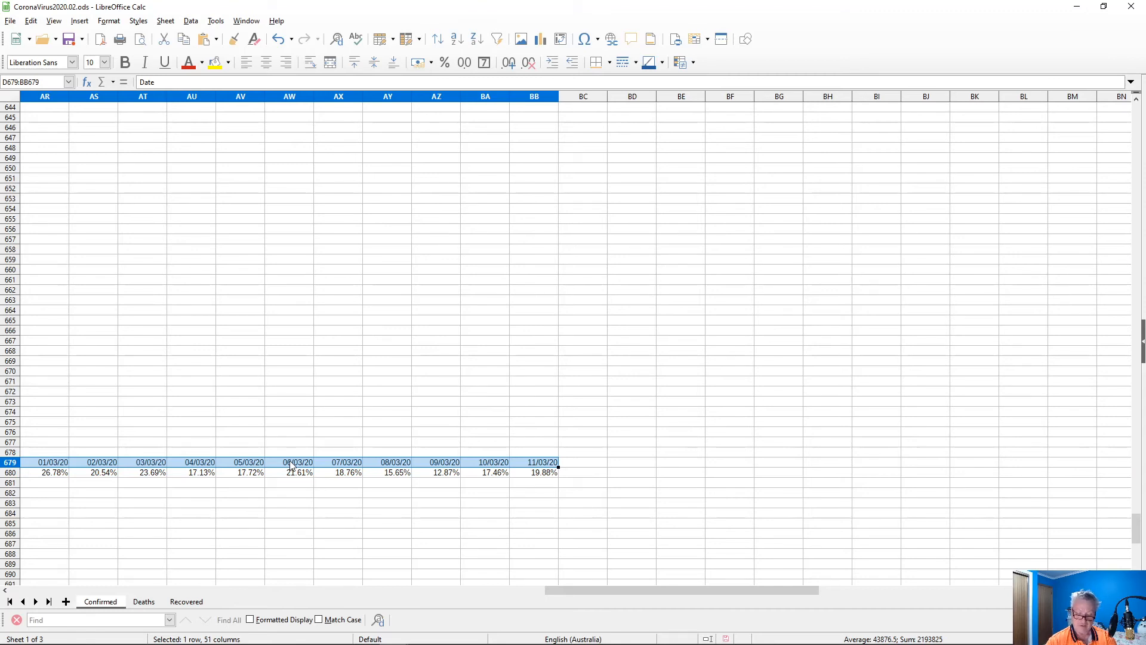
pyautogui.hotkey('shift', 'Down')
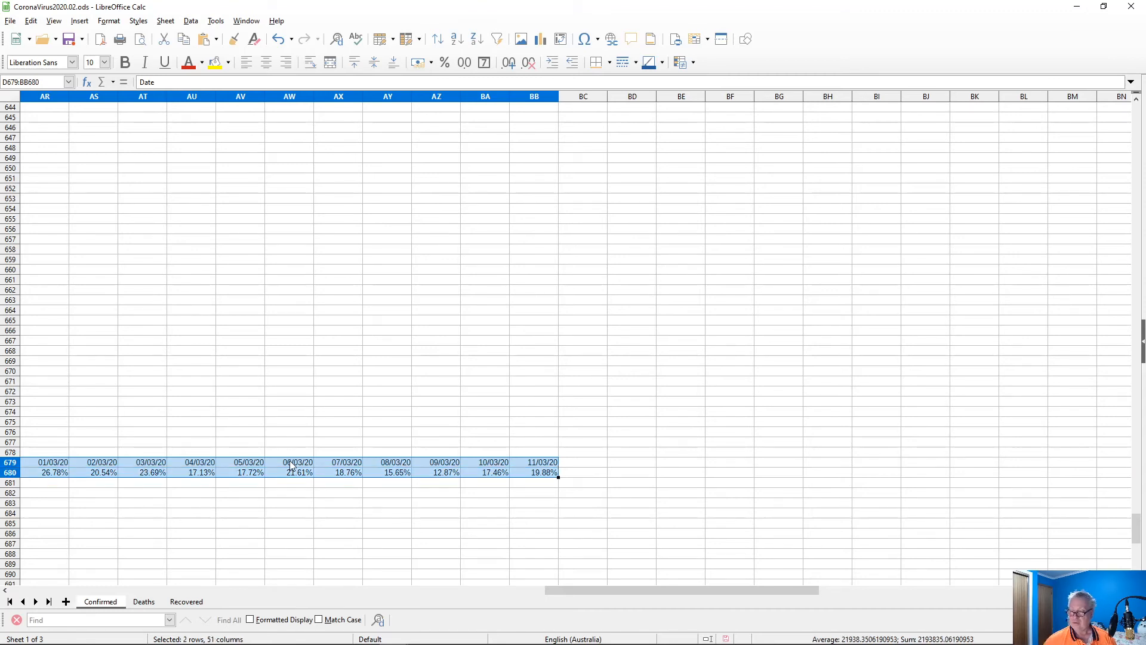
pyautogui.moveTo(611, 591); pyautogui.dragTo(60, 563)
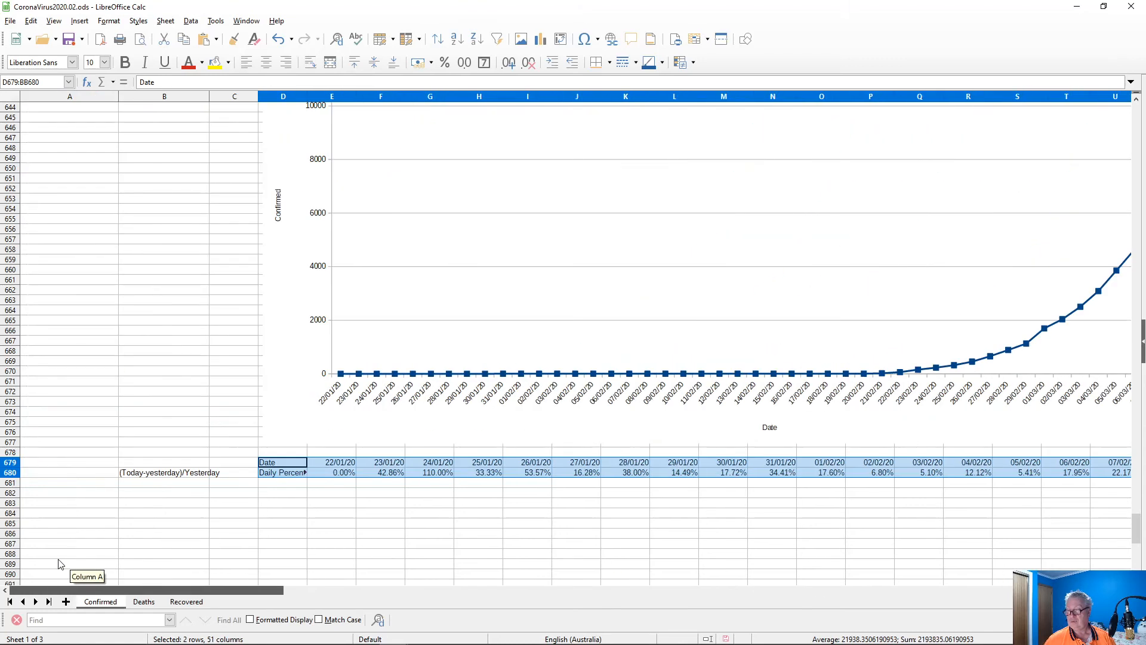
pyautogui.scroll(-11, 317, 520)
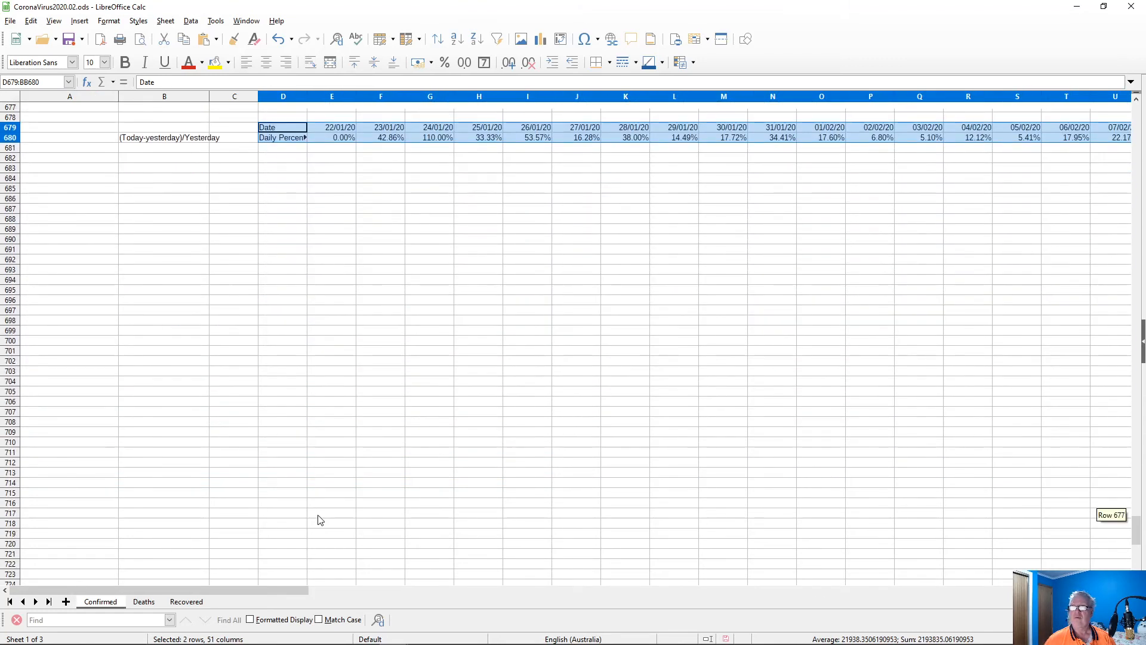
pyautogui.scroll(-1, 318, 519)
pyautogui.moveTo(199, 588); pyautogui.dragTo(246, 588)
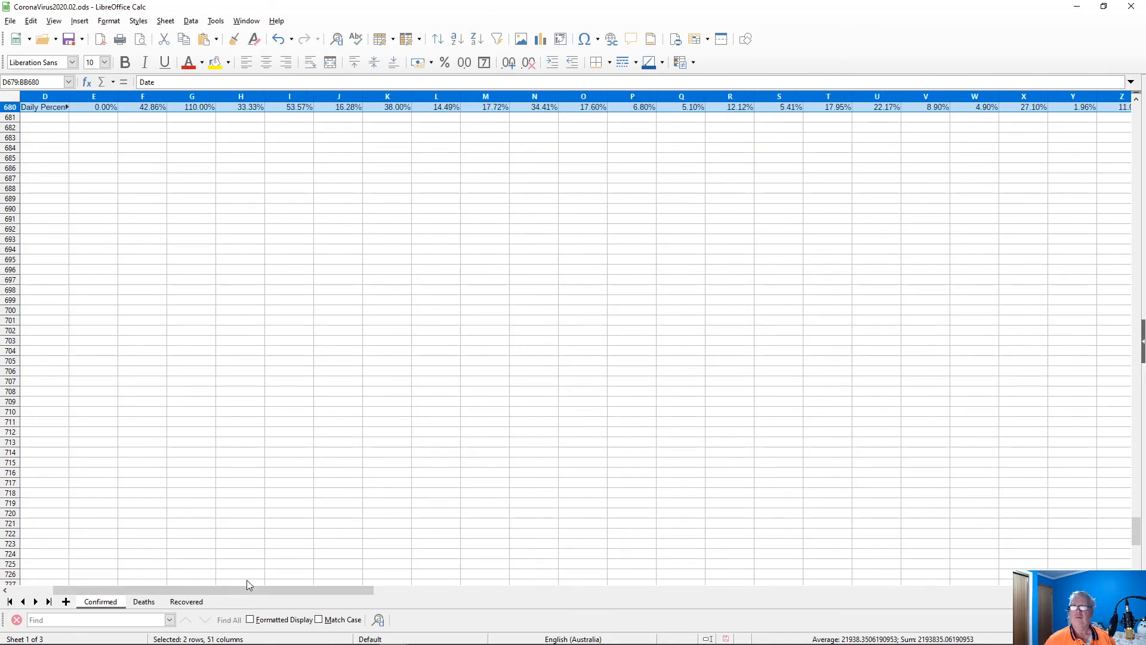
pyautogui.click(540, 40)
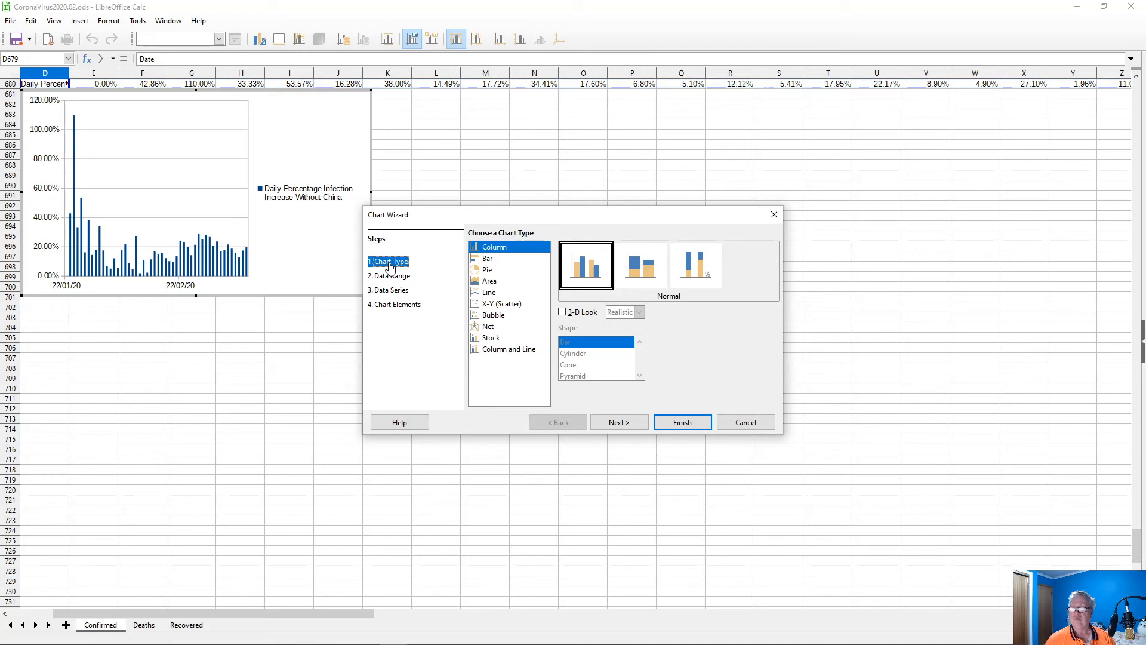
pyautogui.click(488, 292)
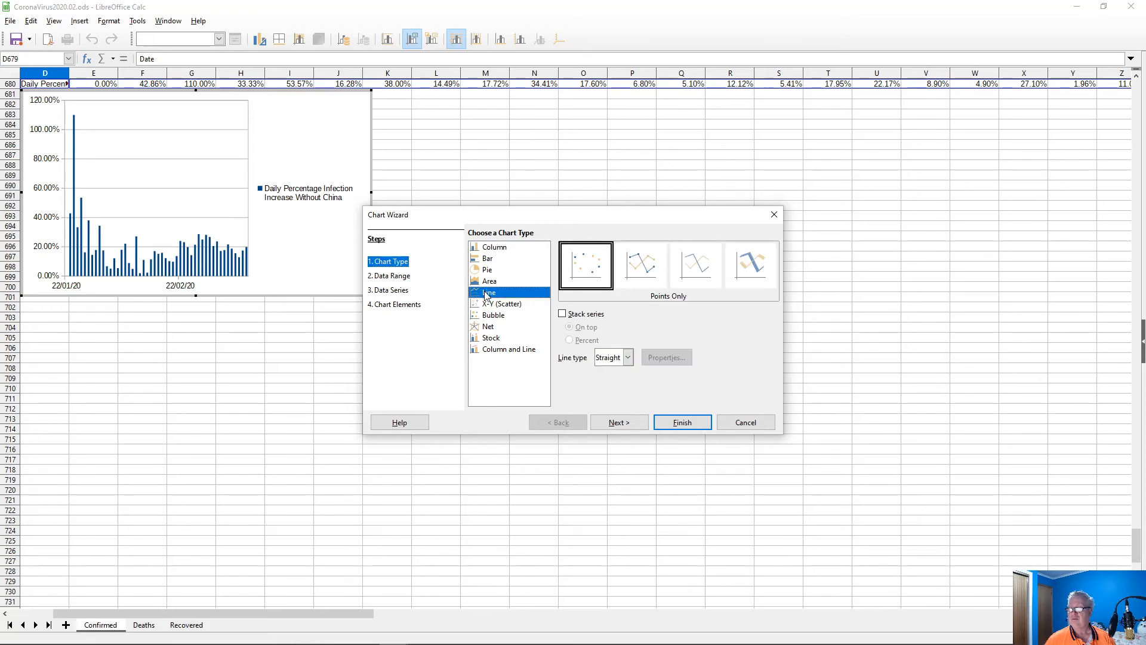
pyautogui.click(651, 276)
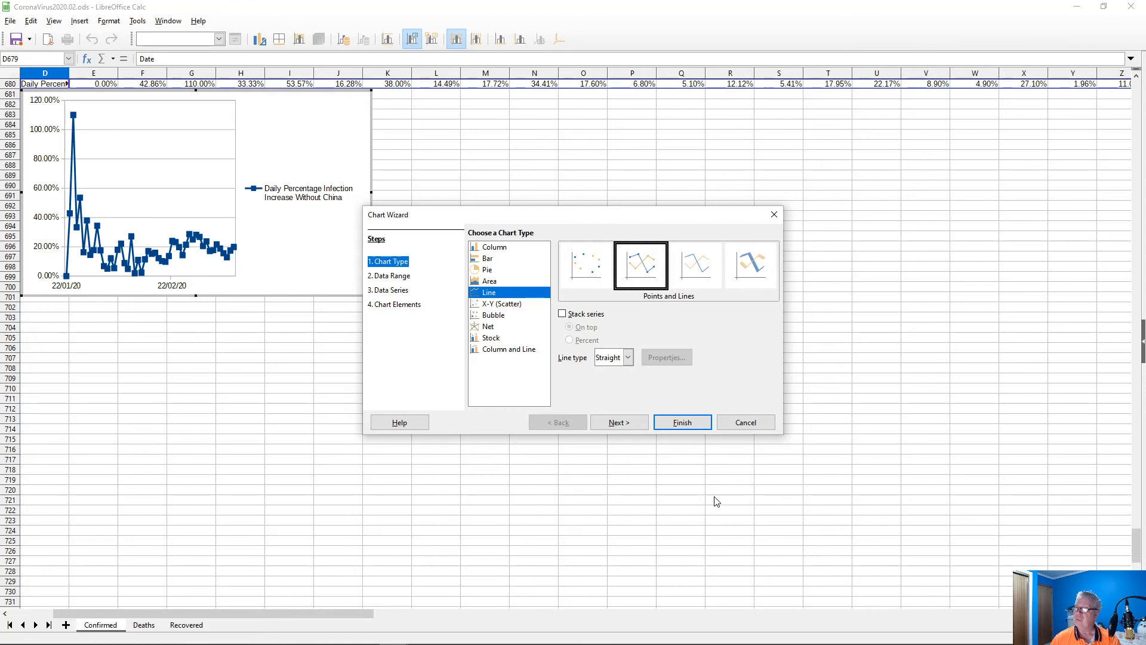
# - Set the new chart's title to "Daily percentage infection Increase without China"
pyautogui.click(396, 305)
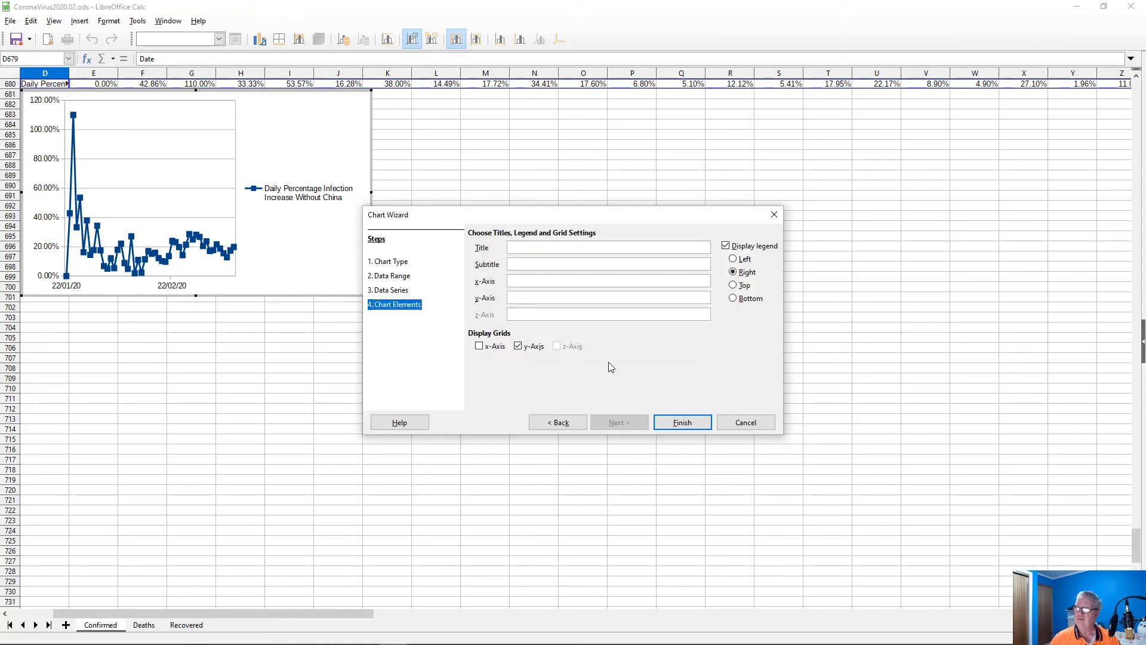
pyautogui.click(584, 250)
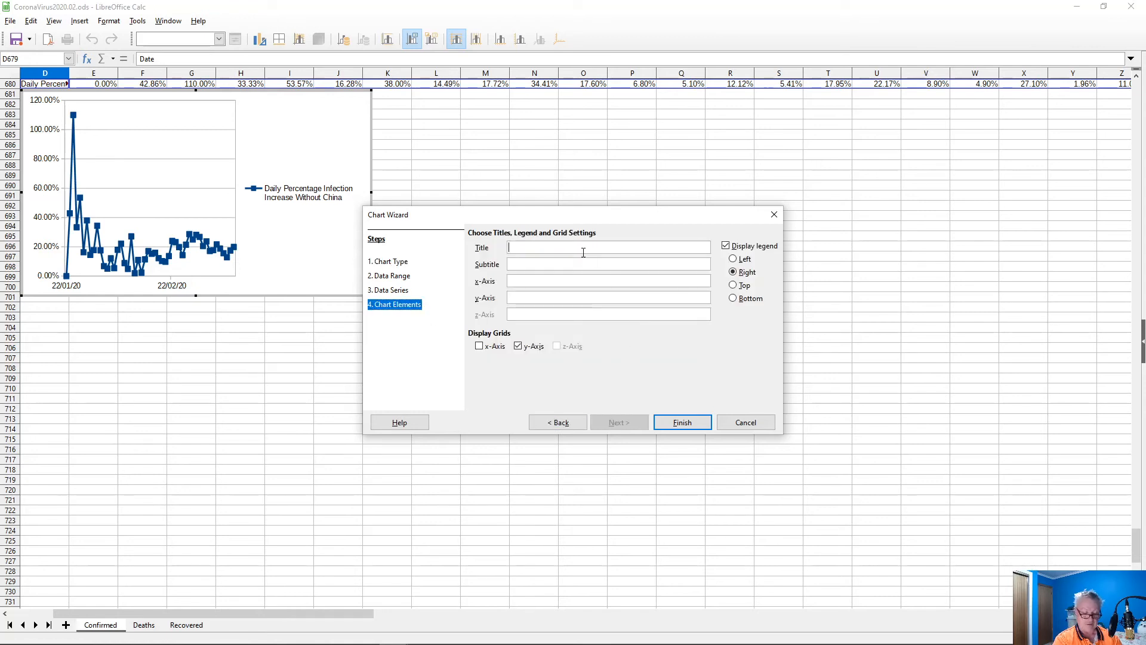
pyautogui.write('Daily ')
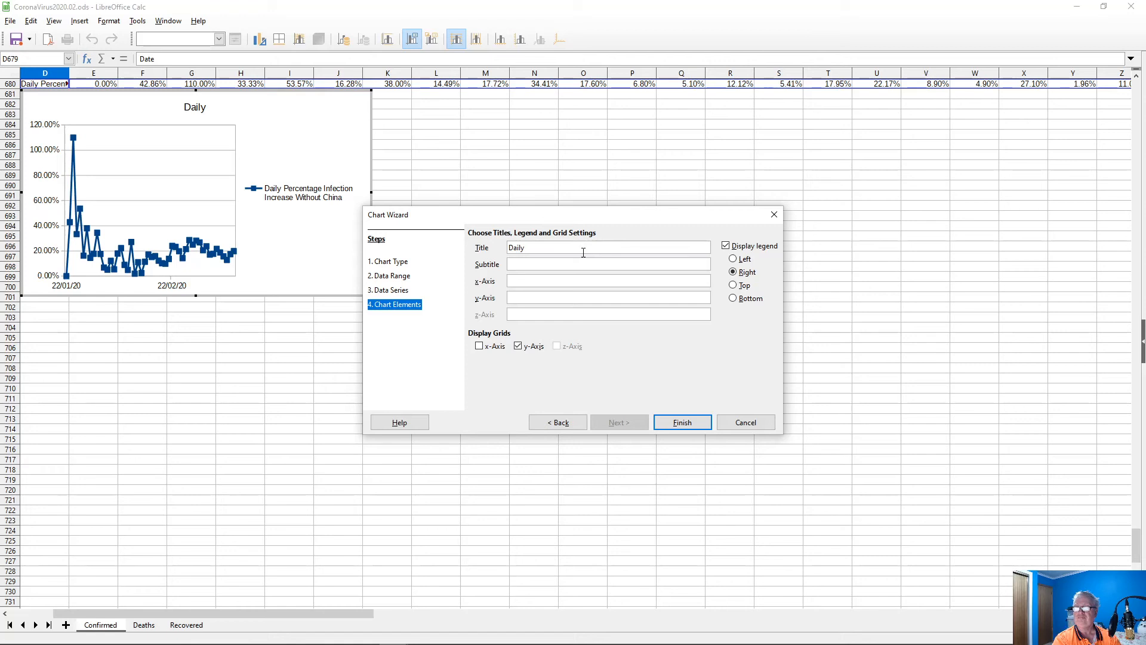
pyautogui.write('percentage')
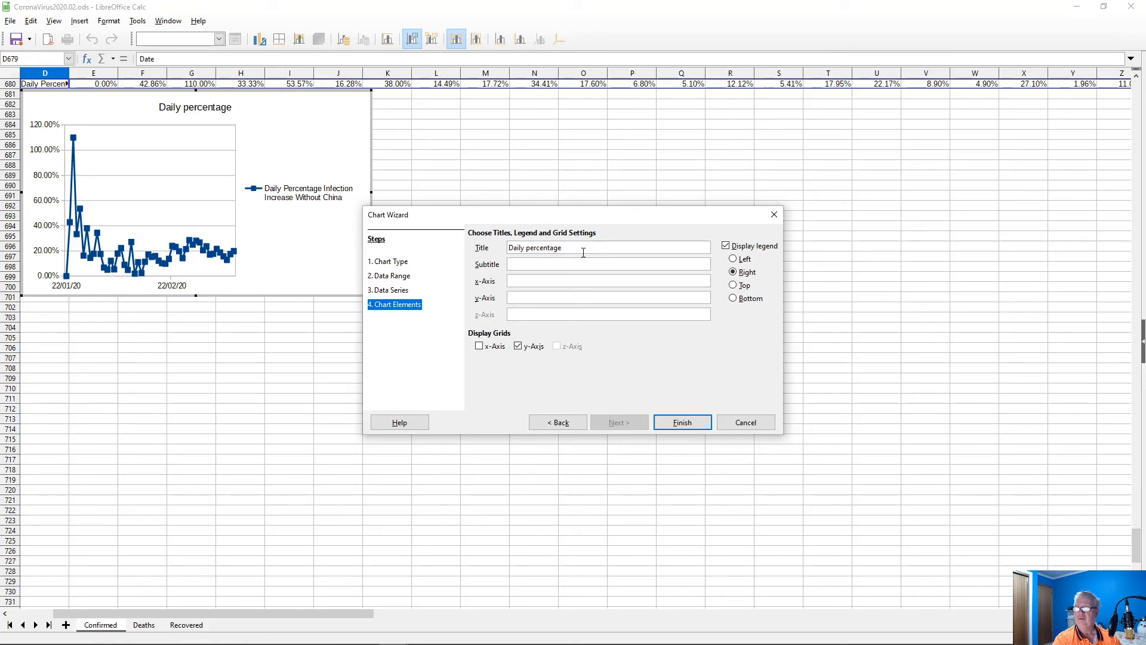
pyautogui.write('infection Increase without China')
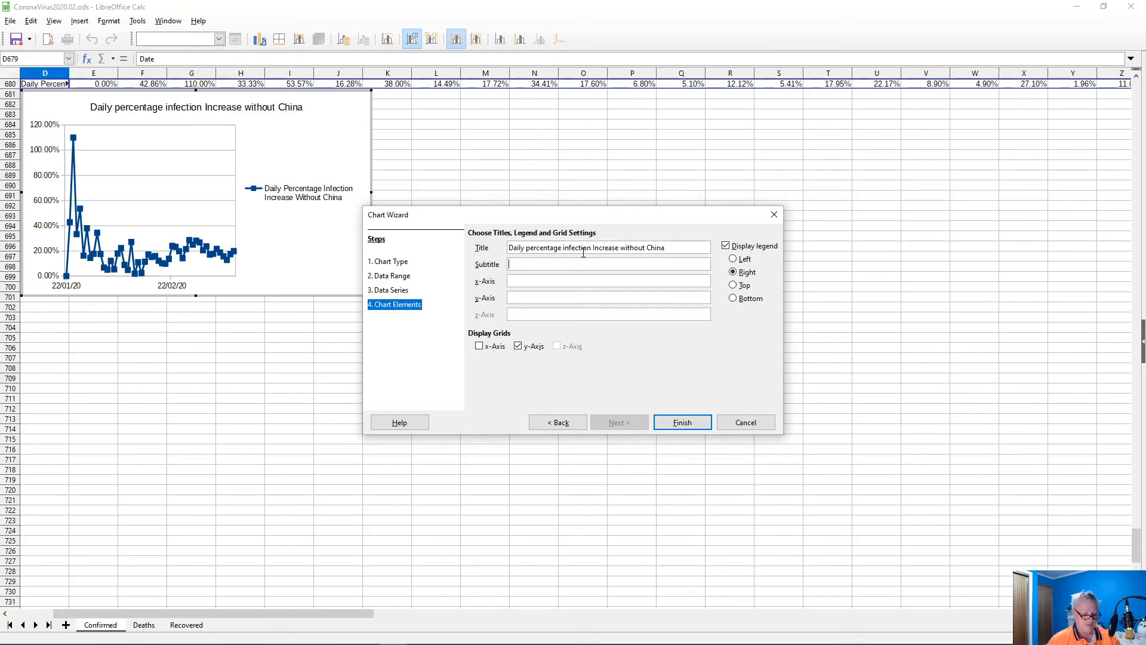
# - Copy the Johns Hopkins COVID-19 dashboard's web address from the browser and paste it as the chart's subtitle in Calc
pyautogui.hotkey('alt', 'Tab')
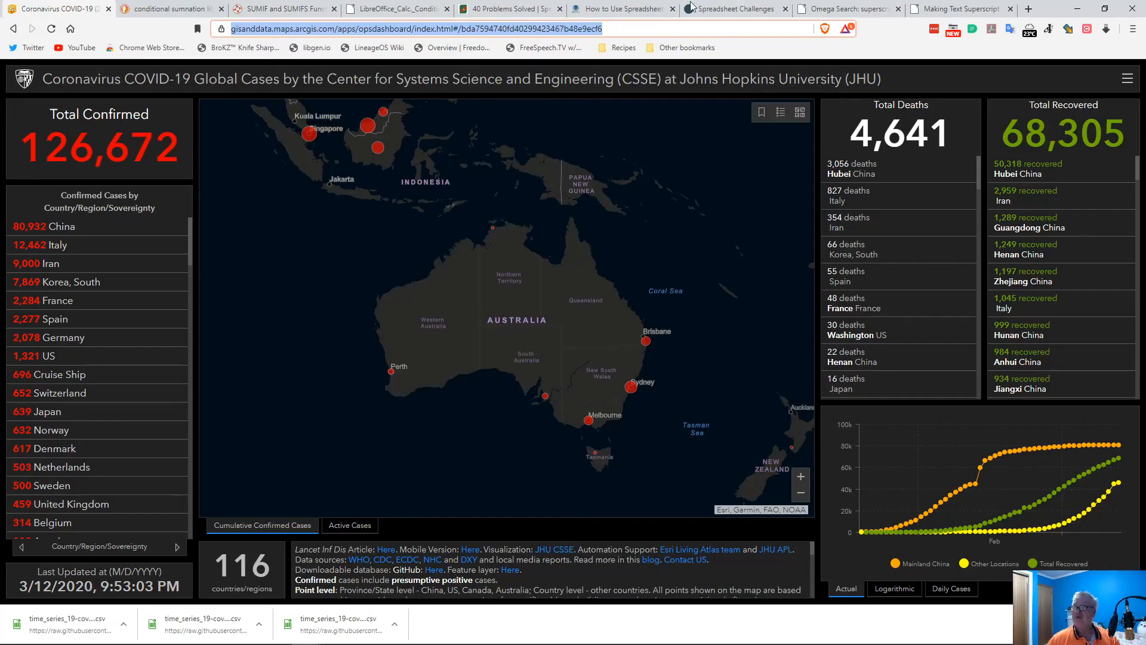
pyautogui.rightClick(491, 30)
pyautogui.click(509, 95)
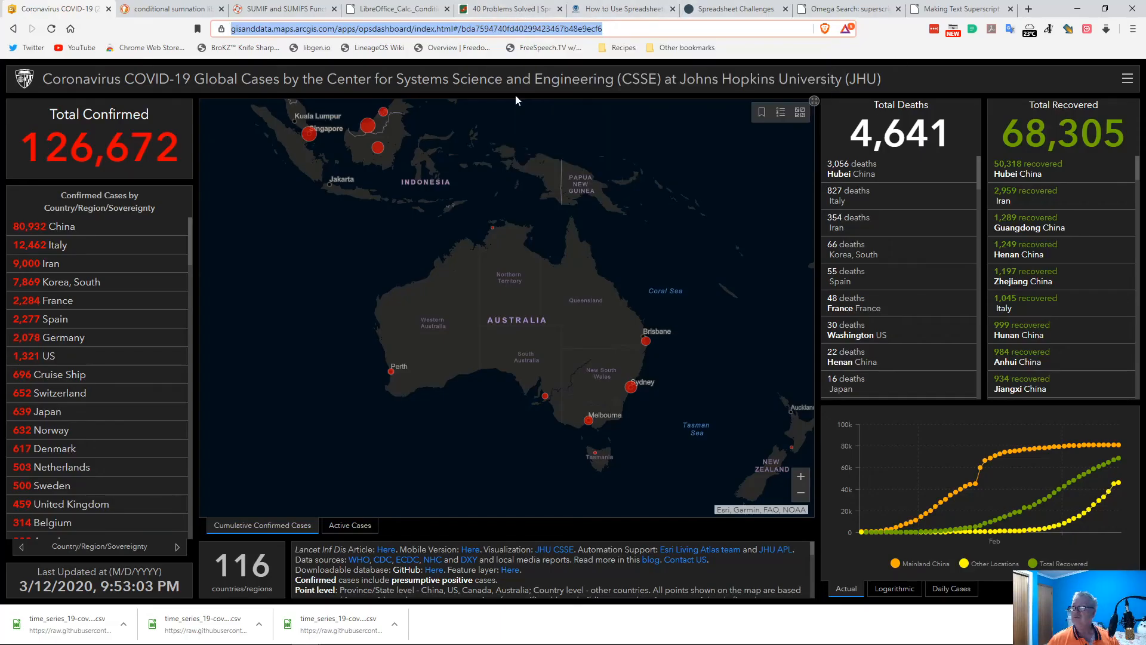
pyautogui.hotkey('alt', 'Tab')
pyautogui.hotkey('ctrl', 'v')
# - Title the chart's x-axis Date and its y-axis Infection Increase
pyautogui.click(541, 285)
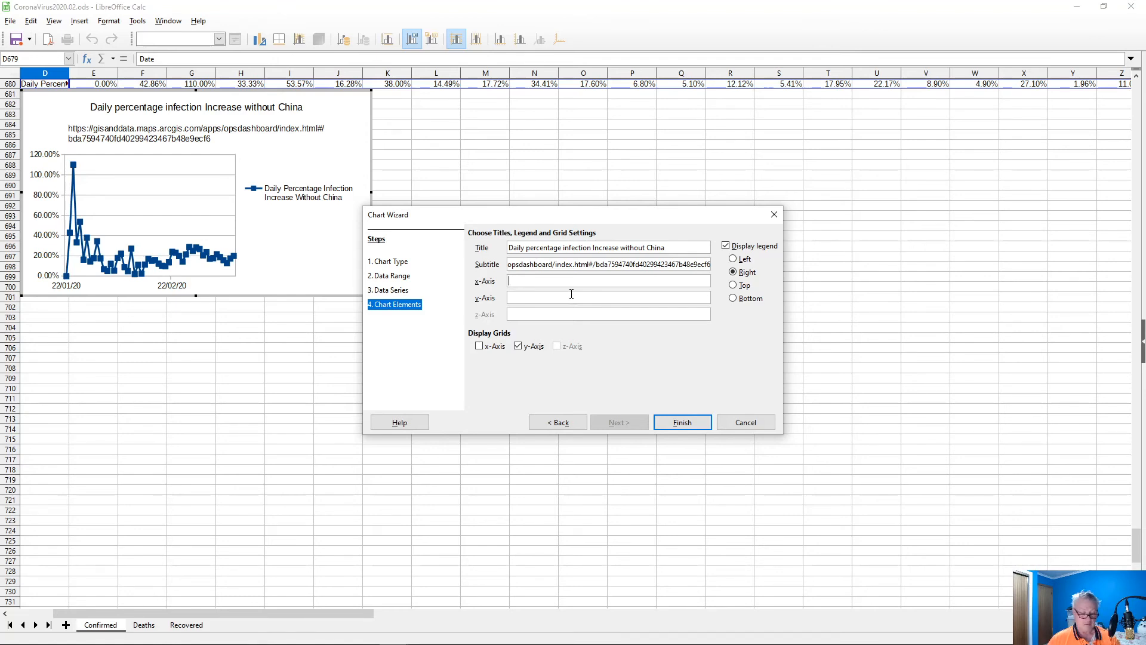
pyautogui.write('Date')
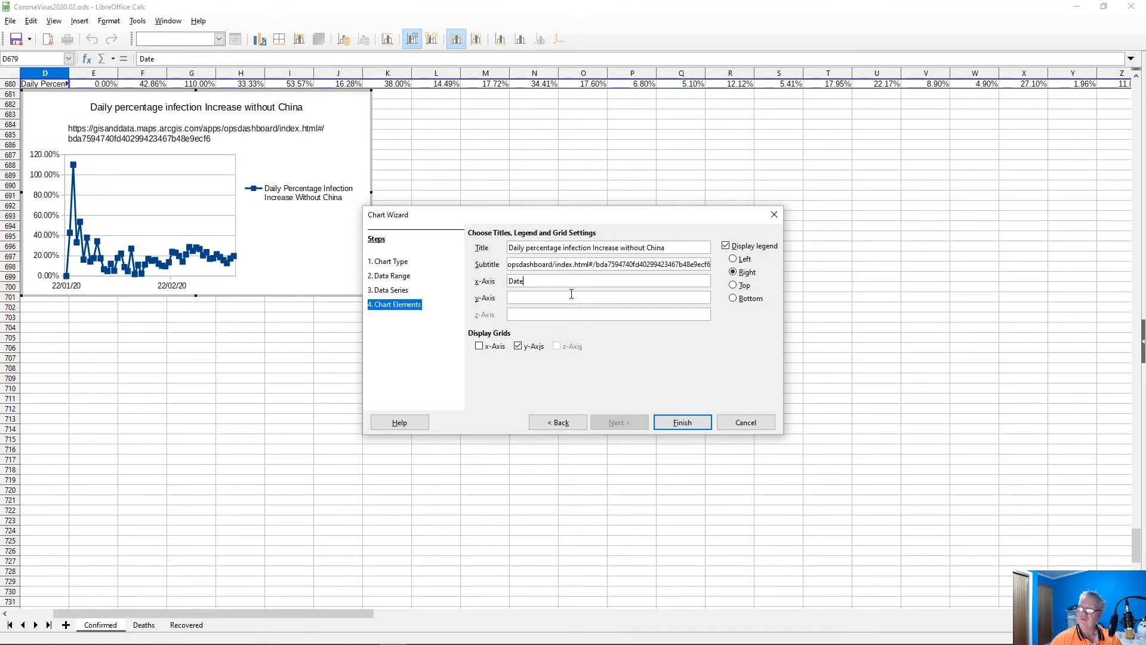
pyautogui.click(557, 299)
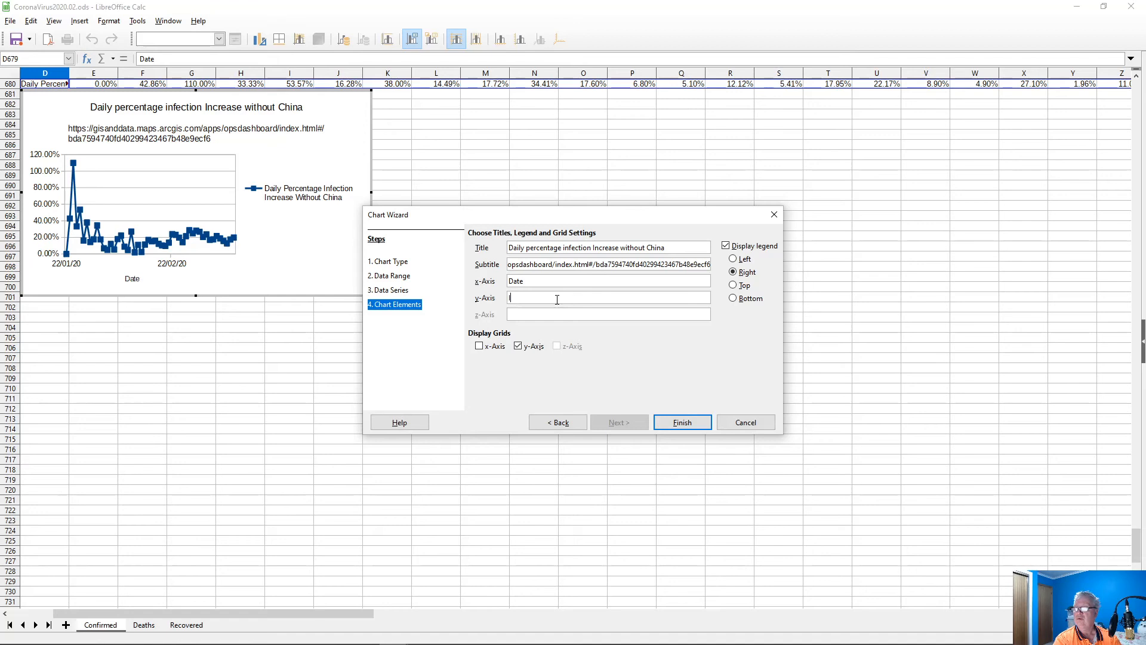
pyautogui.write('f')
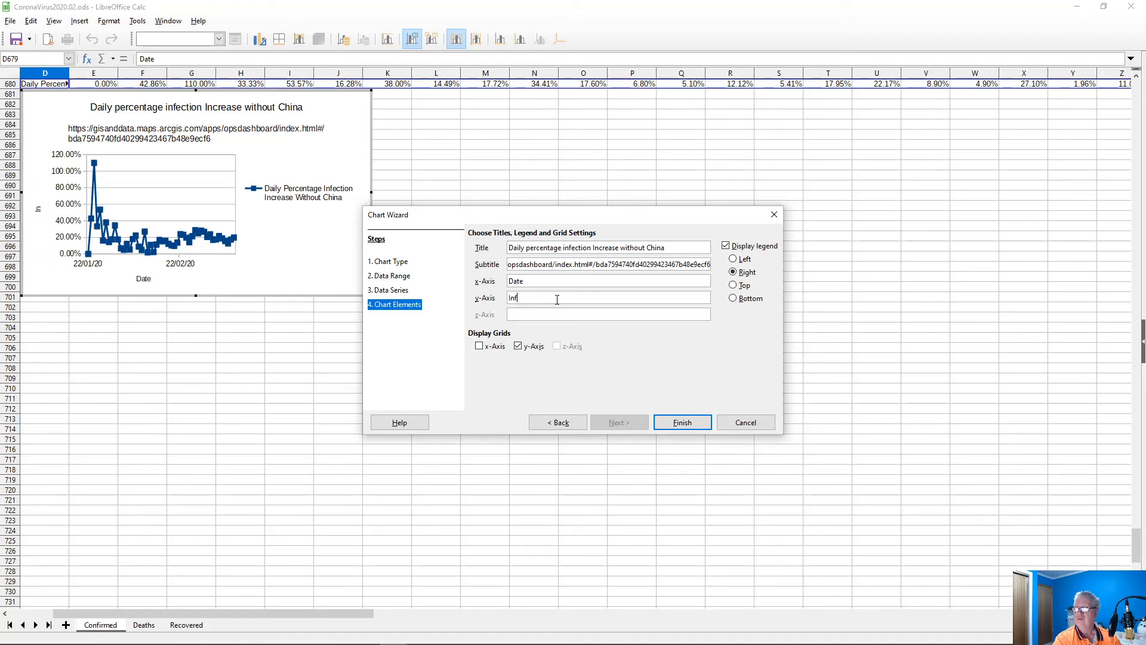
pyautogui.write('ection Increase')
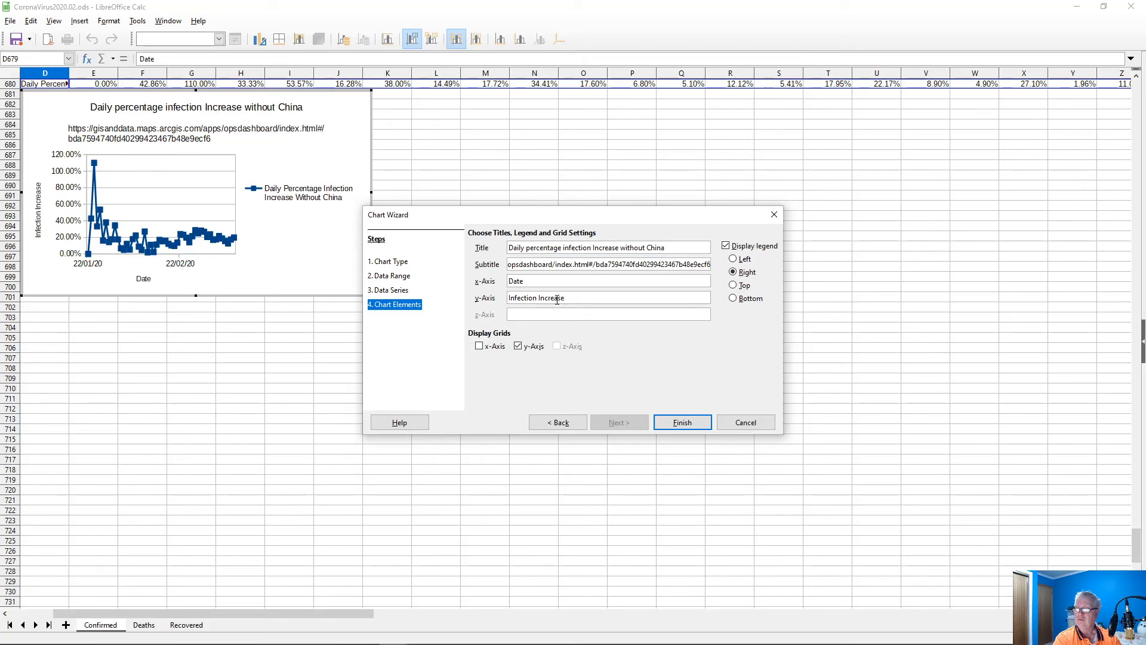
# - Finish creating the daily percentage chart and enlarge it to span about columns D to Z and rows 681 to 731
pyautogui.click(683, 422)
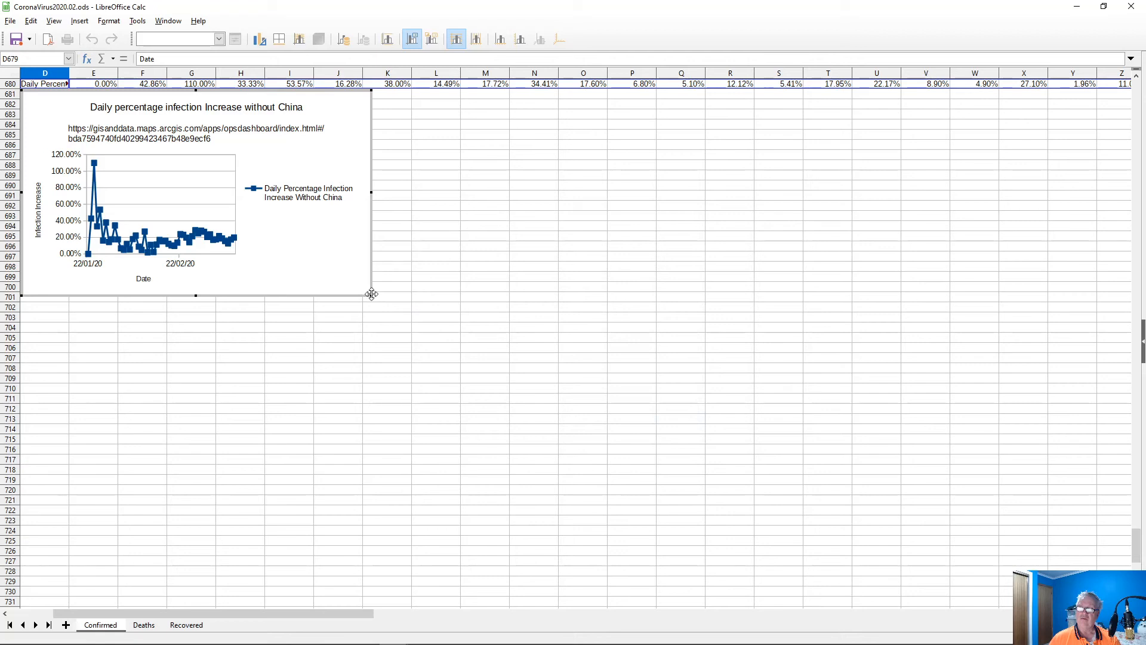
pyautogui.moveTo(371, 294); pyautogui.dragTo(1118, 604)
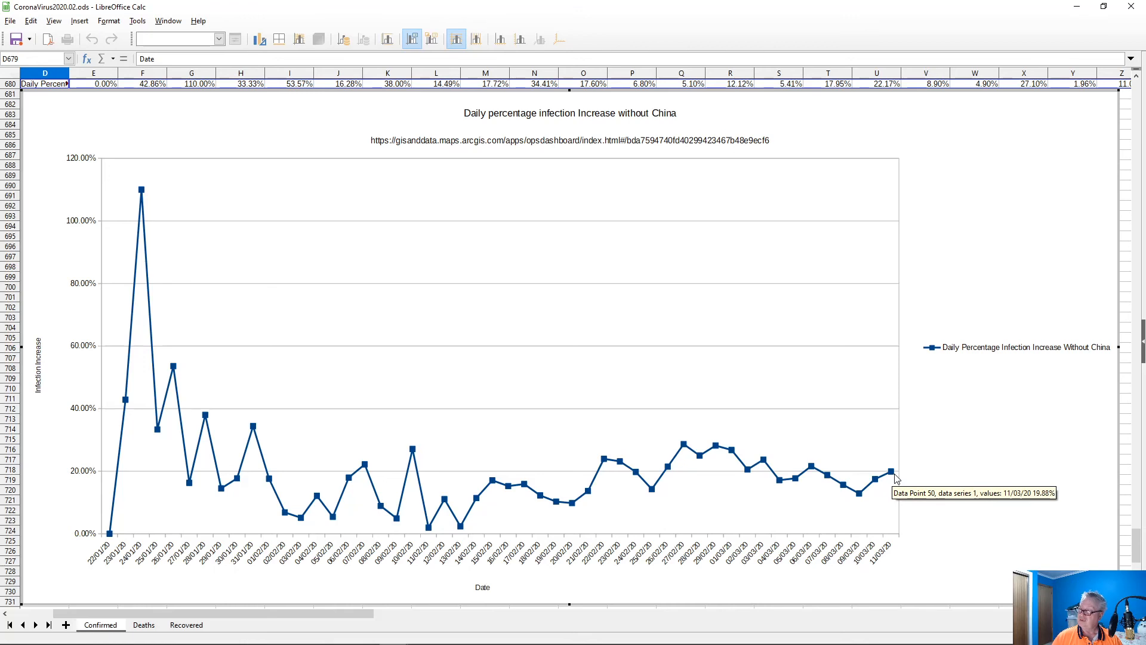
pyautogui.moveTo(894, 475)
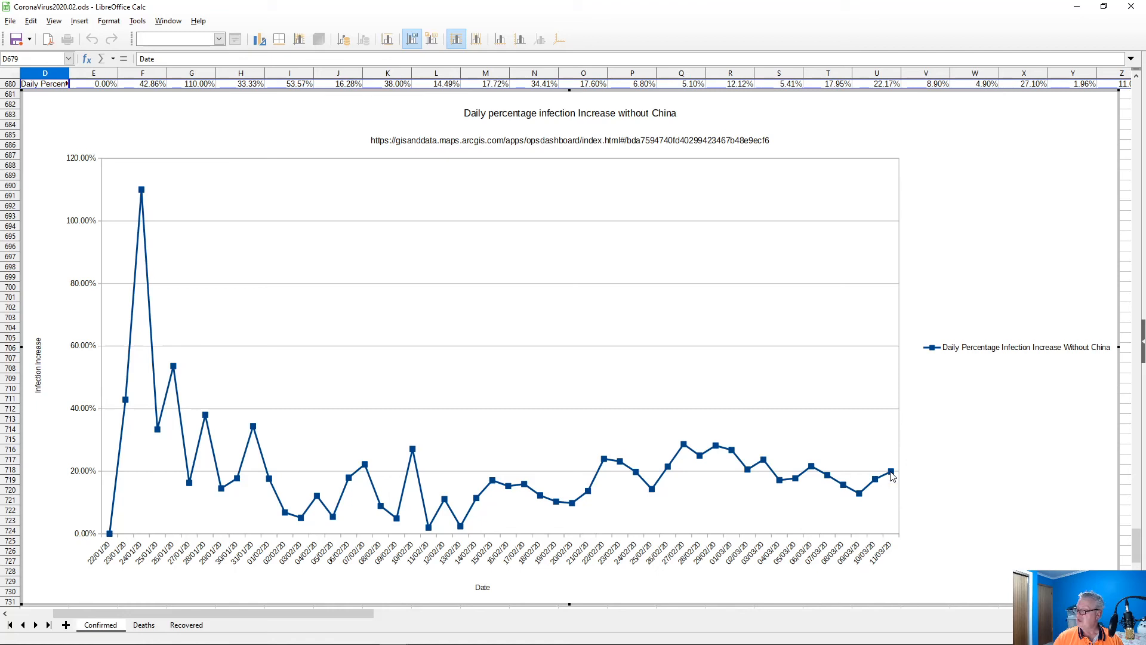
pyautogui.moveTo(862, 497)
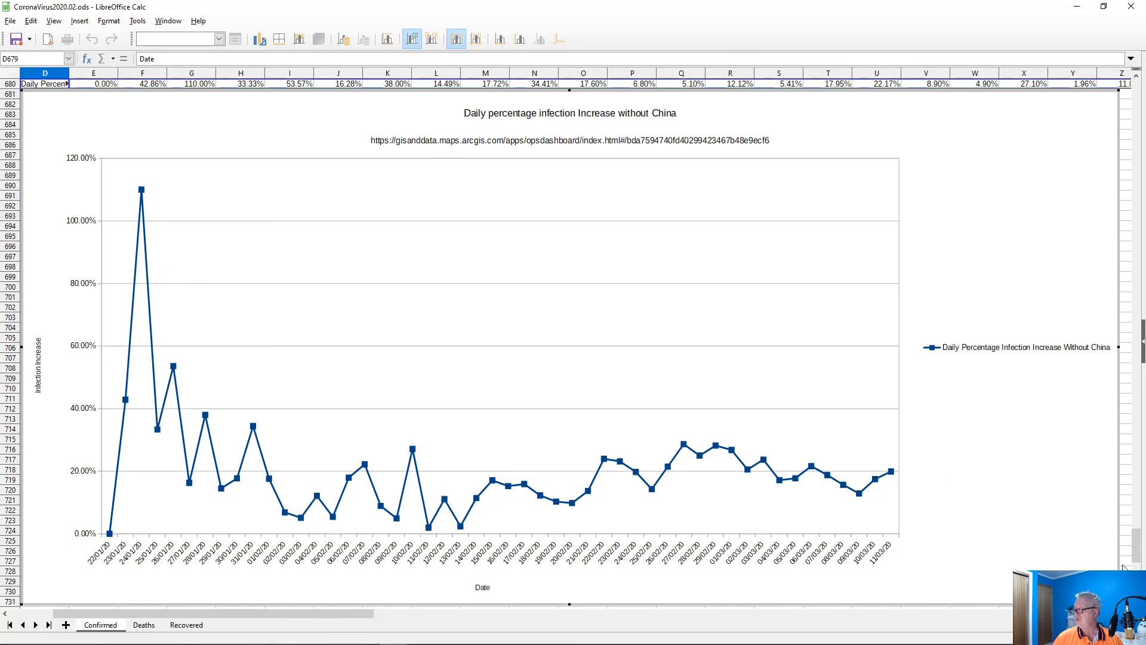
# - Copy the date and confirmed Italy rows, D625:BB626, from above the Italy chart
pyautogui.scroll(-12, 1137, 549)
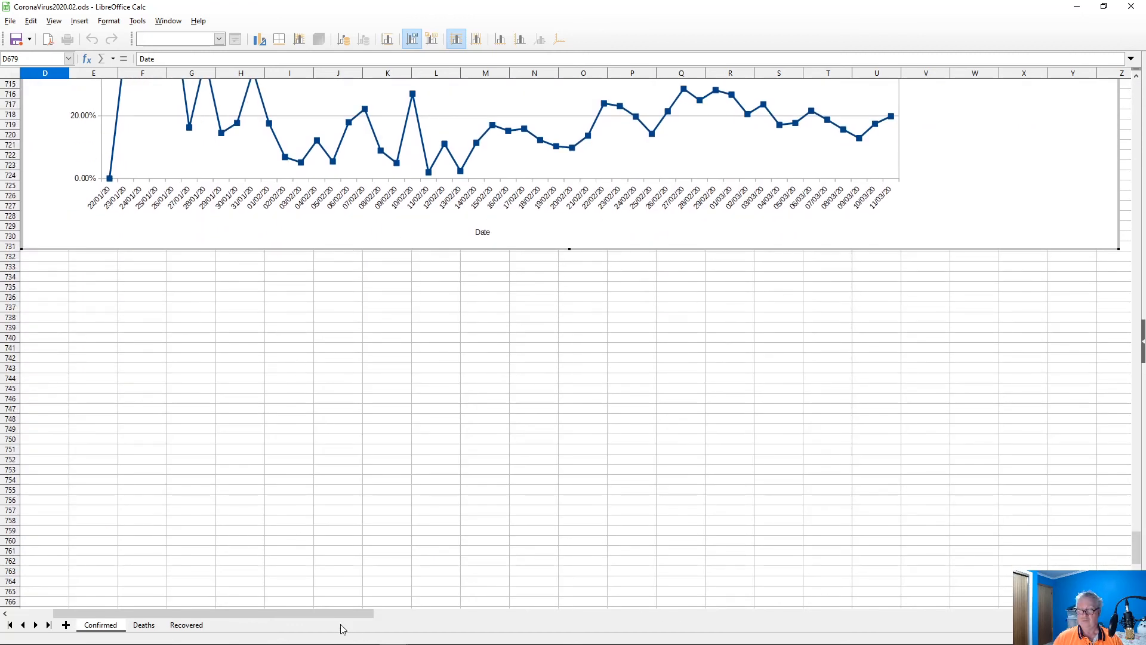
pyautogui.moveTo(342, 620); pyautogui.dragTo(215, 608)
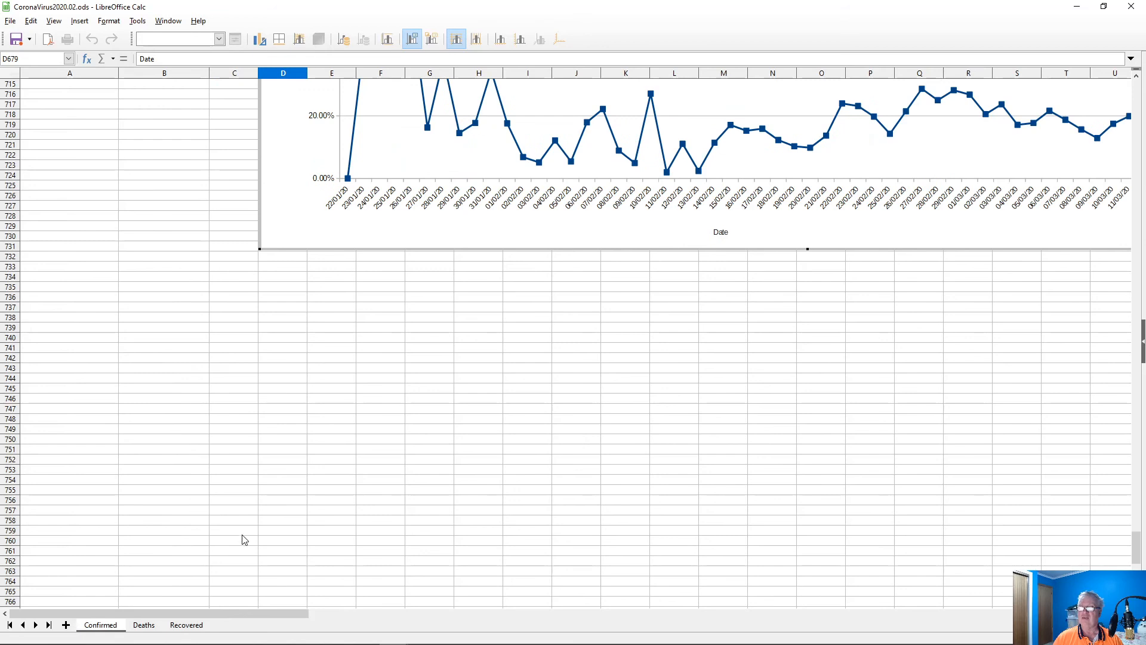
pyautogui.scroll(9, 342, 517)
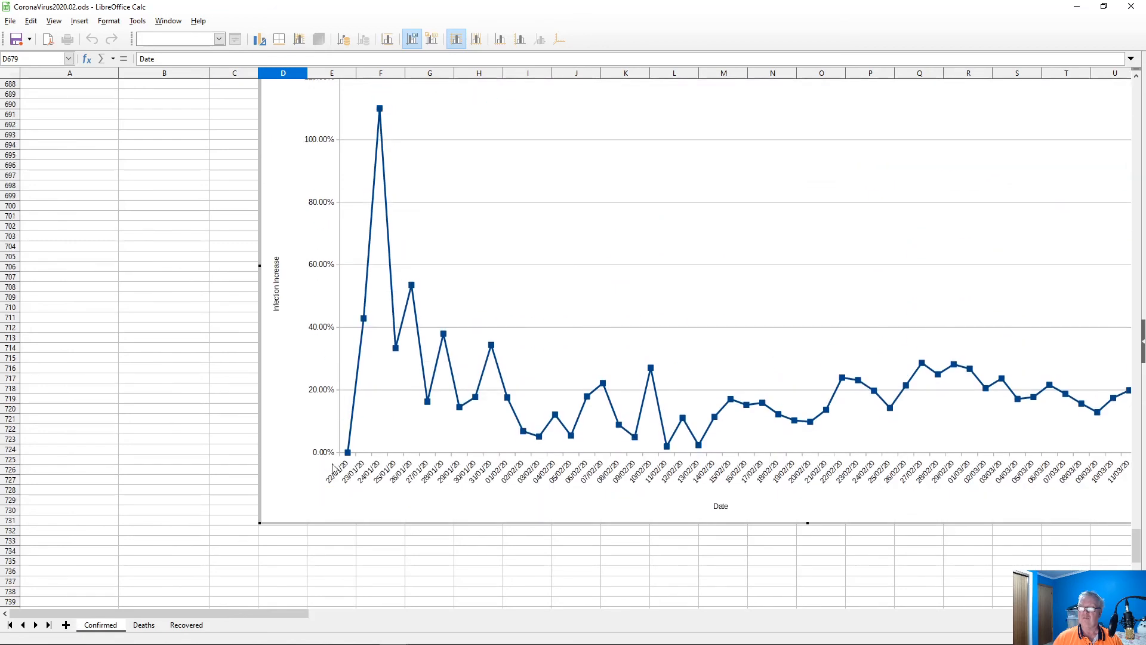
pyautogui.click(191, 451)
pyautogui.scroll(9, 209, 475)
pyautogui.scroll(3, 214, 474)
pyautogui.scroll(16, 221, 473)
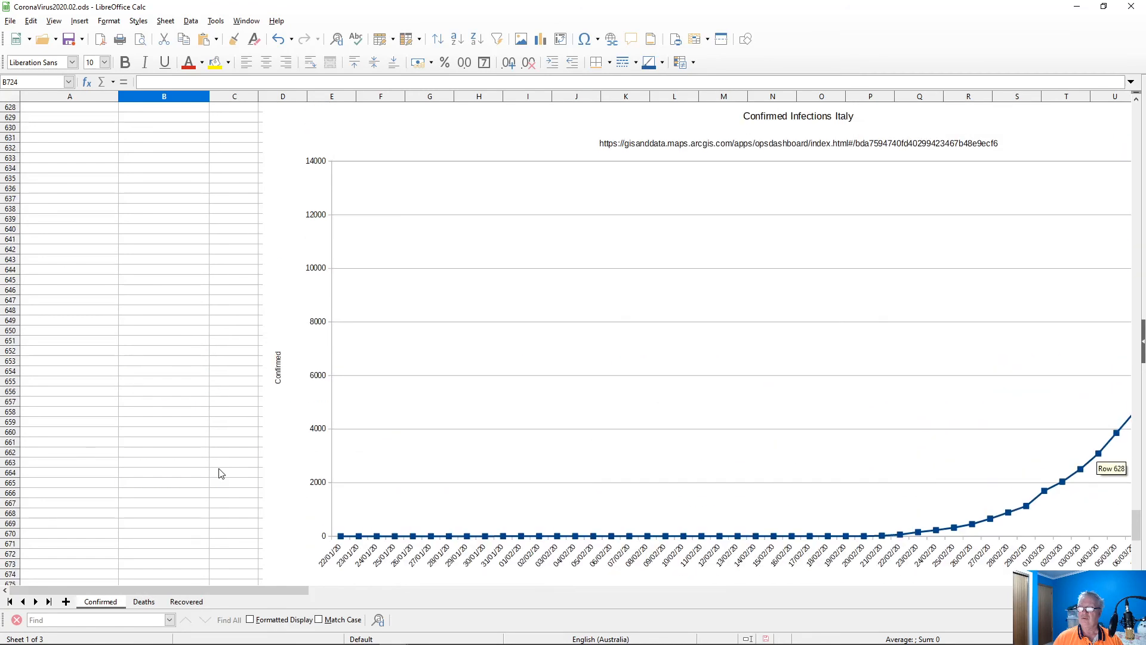
pyautogui.moveTo(266, 324); pyautogui.dragTo(385, 336)
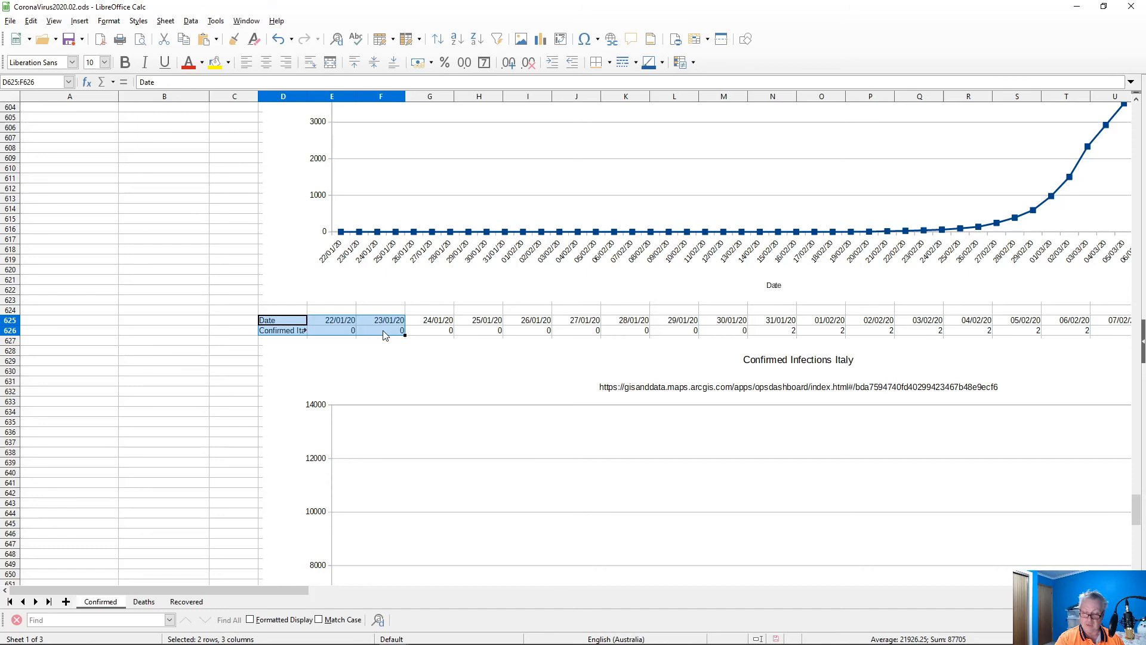
pyautogui.hotkey('ctrl', 'shift', 'Right')
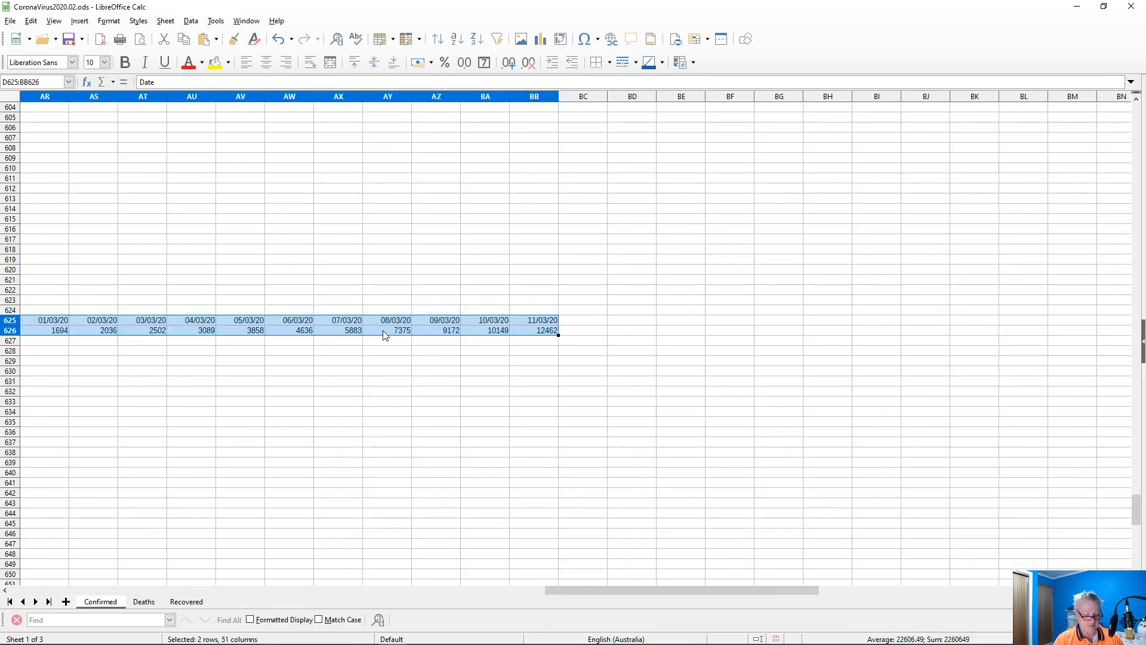
pyautogui.hotkey('ctrl', 'c')
# - Paste the copied date and Italy rows below the daily percentage chart, starting at cell D733
pyautogui.press('Home')
pyautogui.press('pagedown')
pyautogui.press('pagedown')
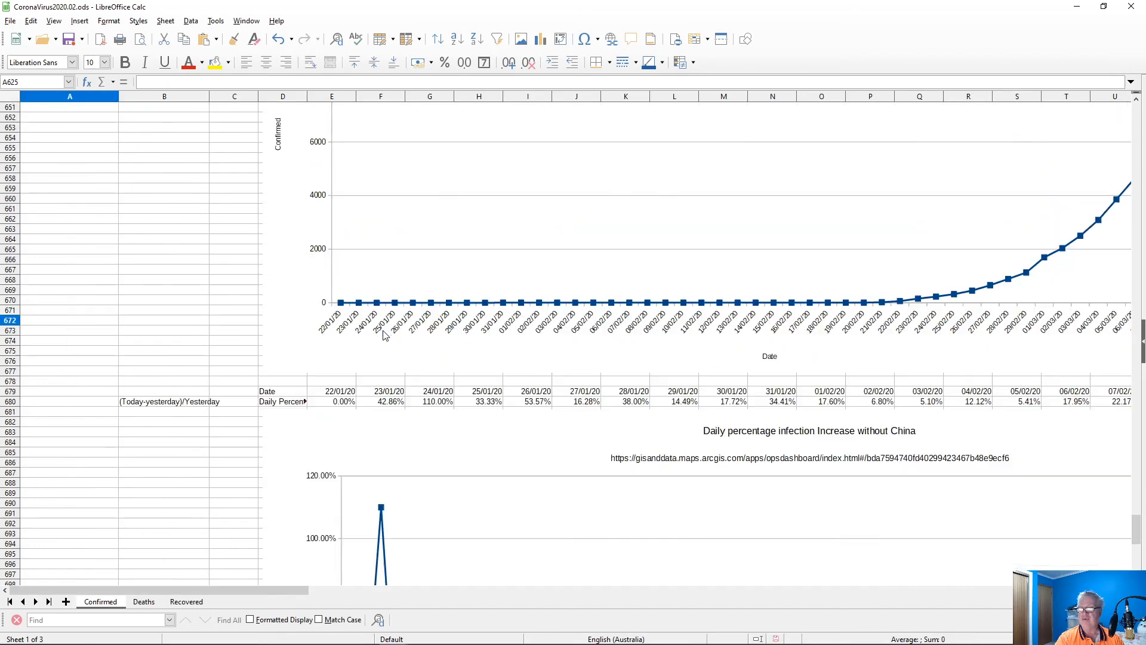
pyautogui.press('Down')
pyautogui.press('Down')
pyautogui.press('Down')
pyautogui.press('Down')
pyautogui.press('Down')
pyautogui.press('Down')
pyautogui.press('Down')
pyautogui.press('Down')
pyautogui.press('Down')
pyautogui.press('Down')
pyautogui.press('Down')
pyautogui.press('Down')
pyautogui.press('Down')
pyautogui.press('Down')
pyautogui.press('Down')
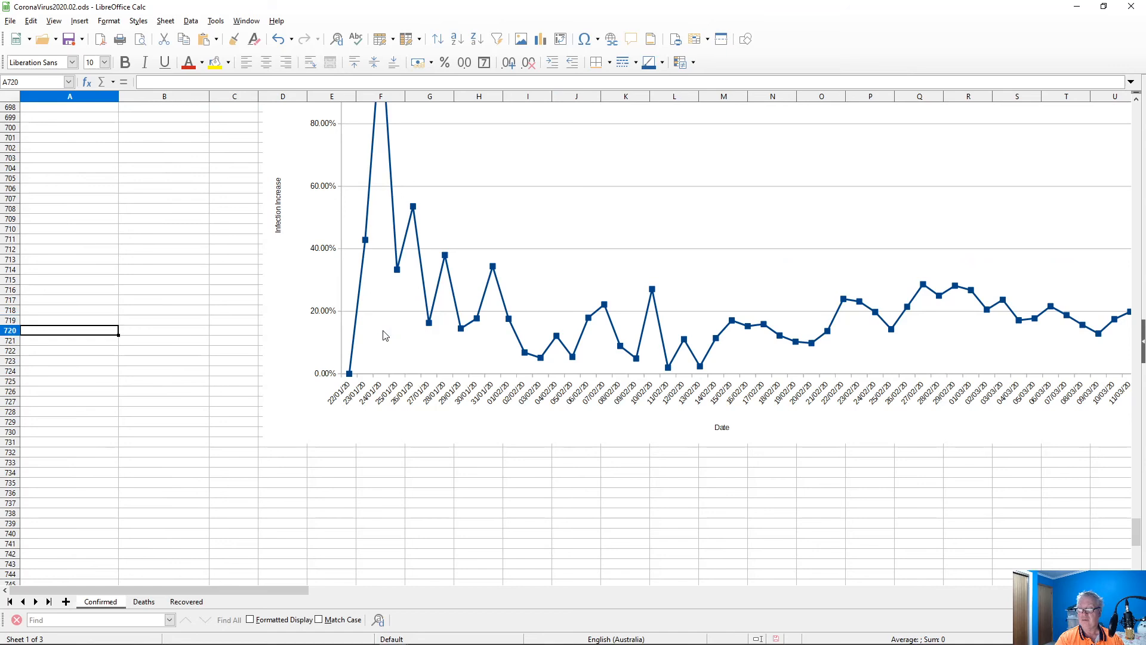
pyautogui.press('Right')
pyautogui.press('Right')
pyautogui.press('Right')
pyautogui.press('Right')
pyautogui.press('Up')
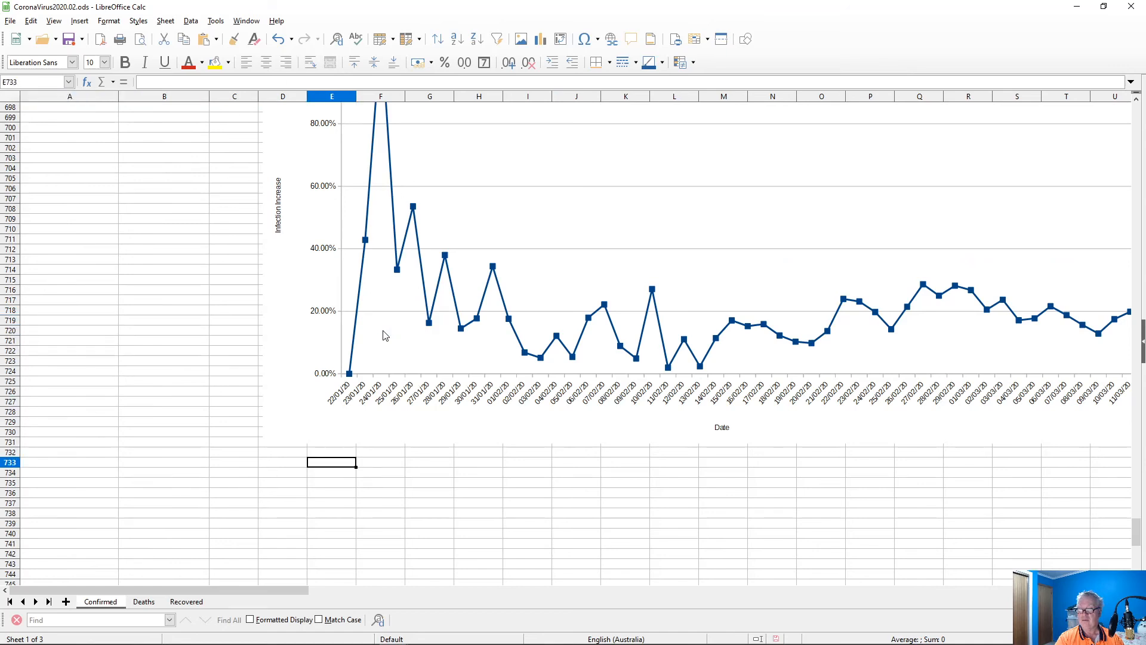
pyautogui.press('Left')
pyautogui.hotkey('ctrl', 'v')
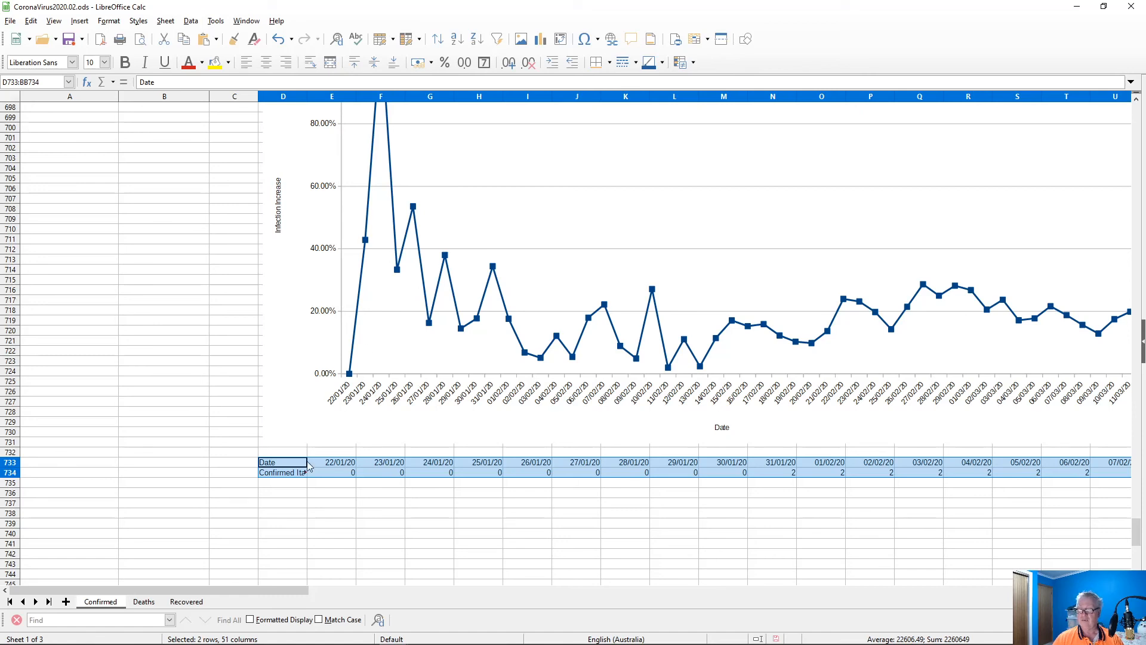
# - Change the row label in cell D734 to "Confirmed Australia"
pyautogui.click(284, 473)
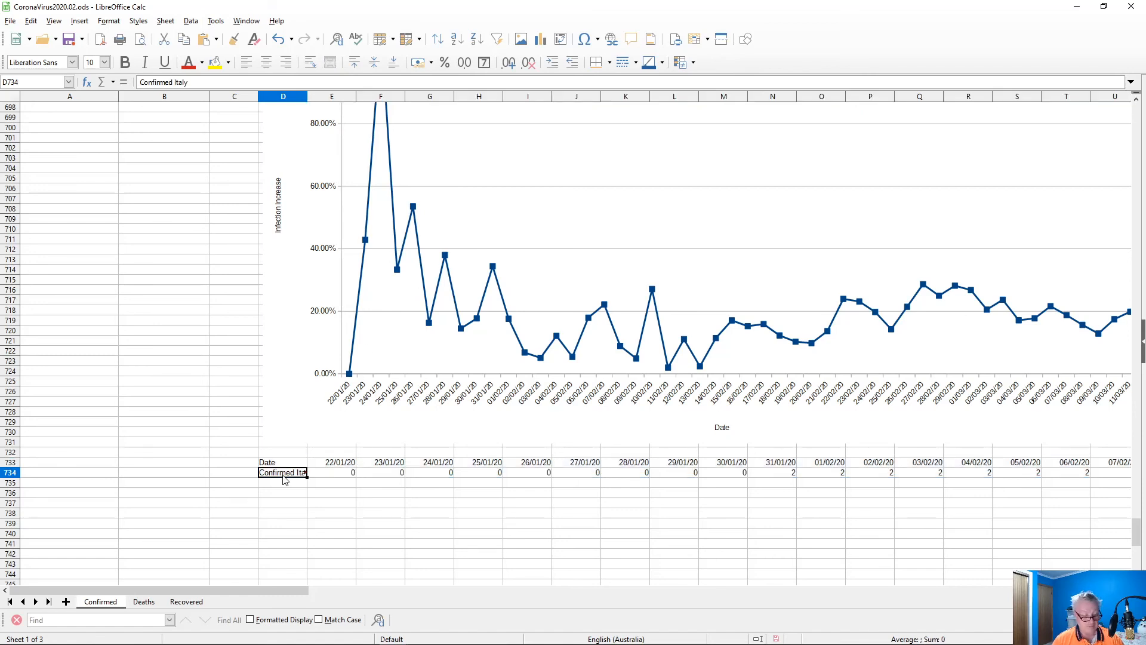
pyautogui.doubleClick(283, 476)
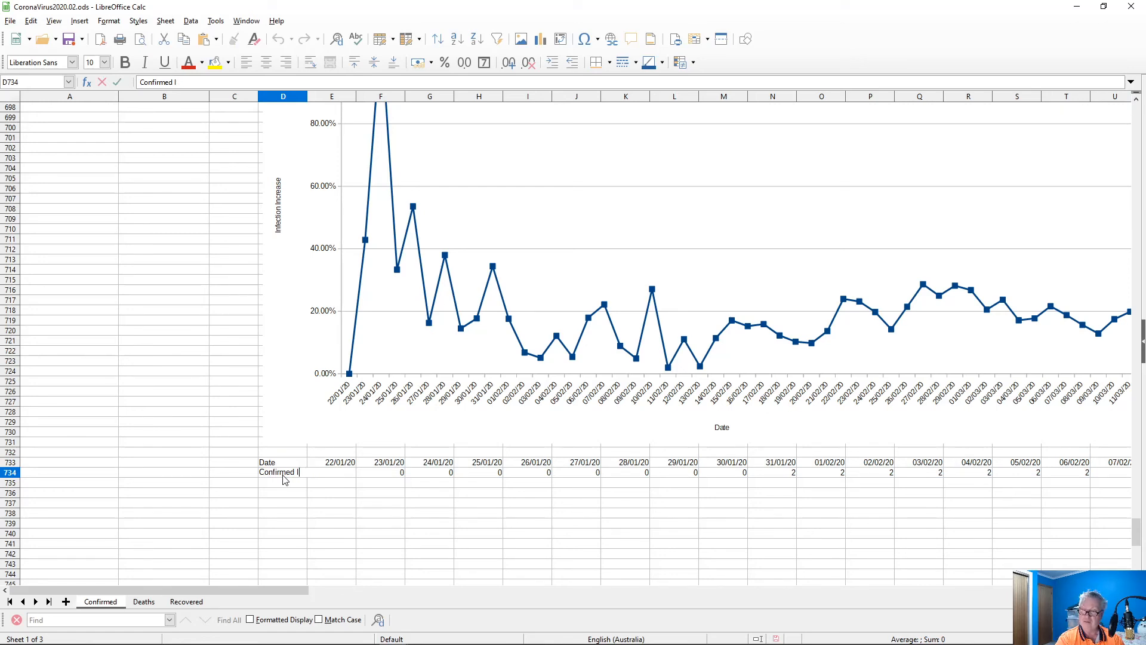
pyautogui.write('Australia')
pyautogui.press('Return')
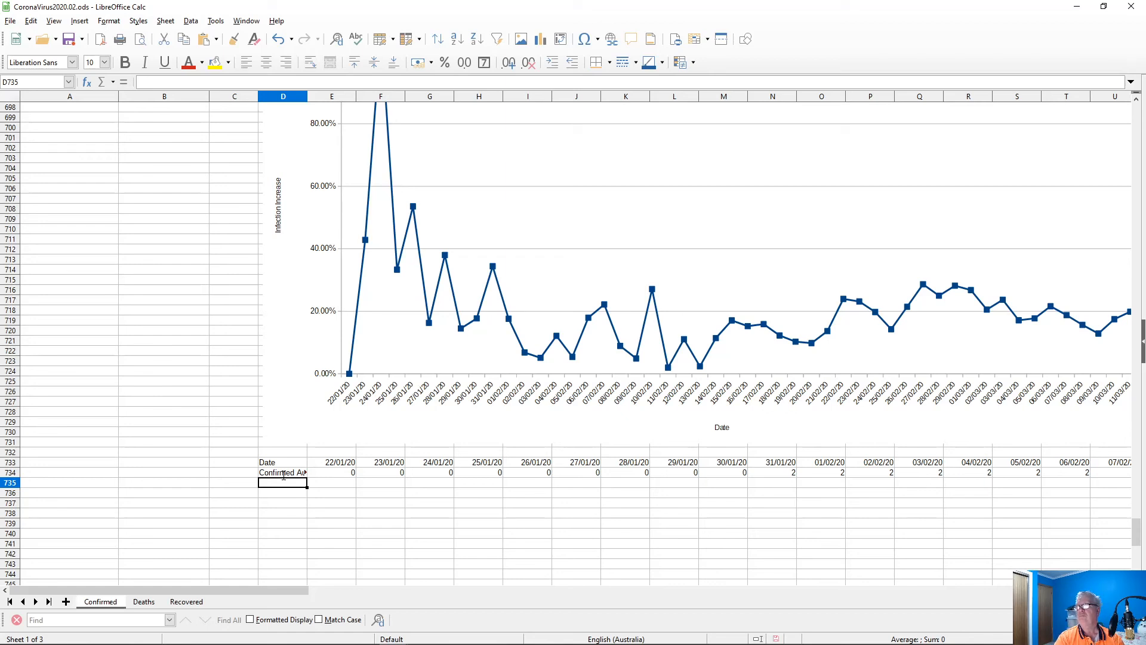
# - Change the criterion in the SUMIF formula in cell E734 to "Australia"
pyautogui.press('Up')
pyautogui.press('Up')
pyautogui.press('Right')
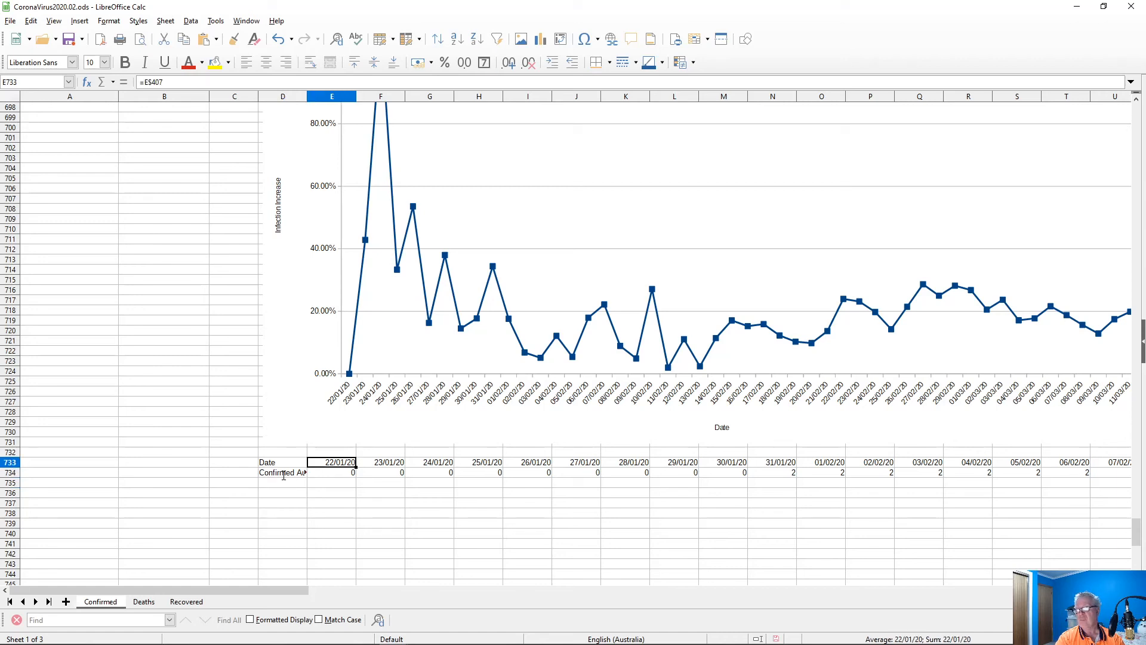
pyautogui.press('Down')
pyautogui.press('Up')
pyautogui.press('Down')
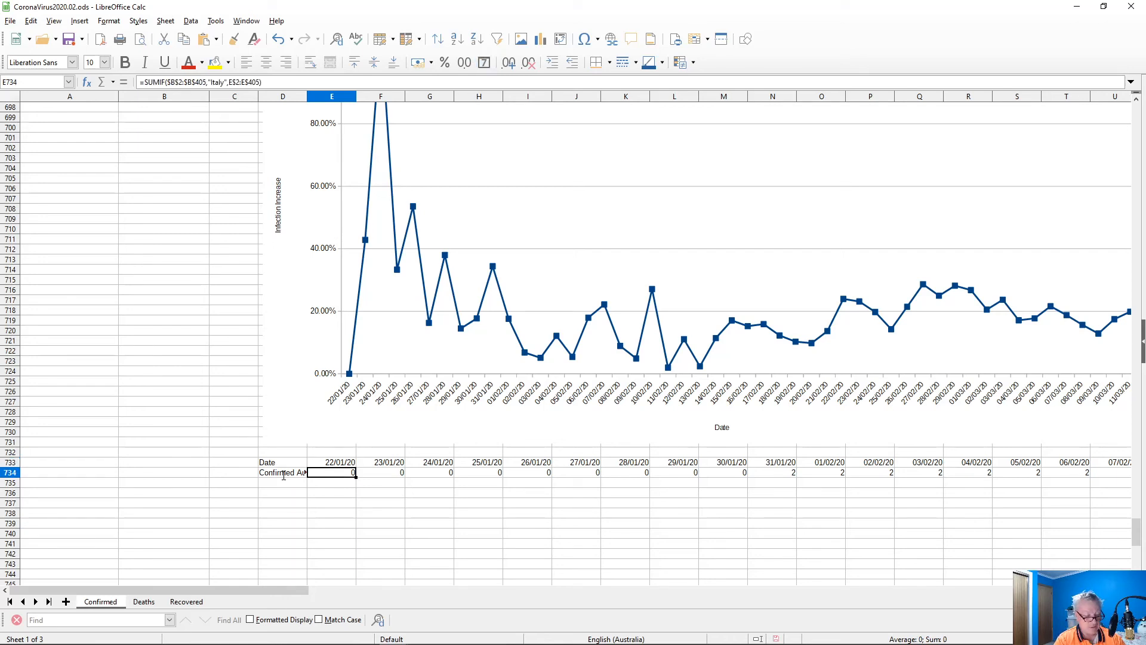
pyautogui.press('F2')
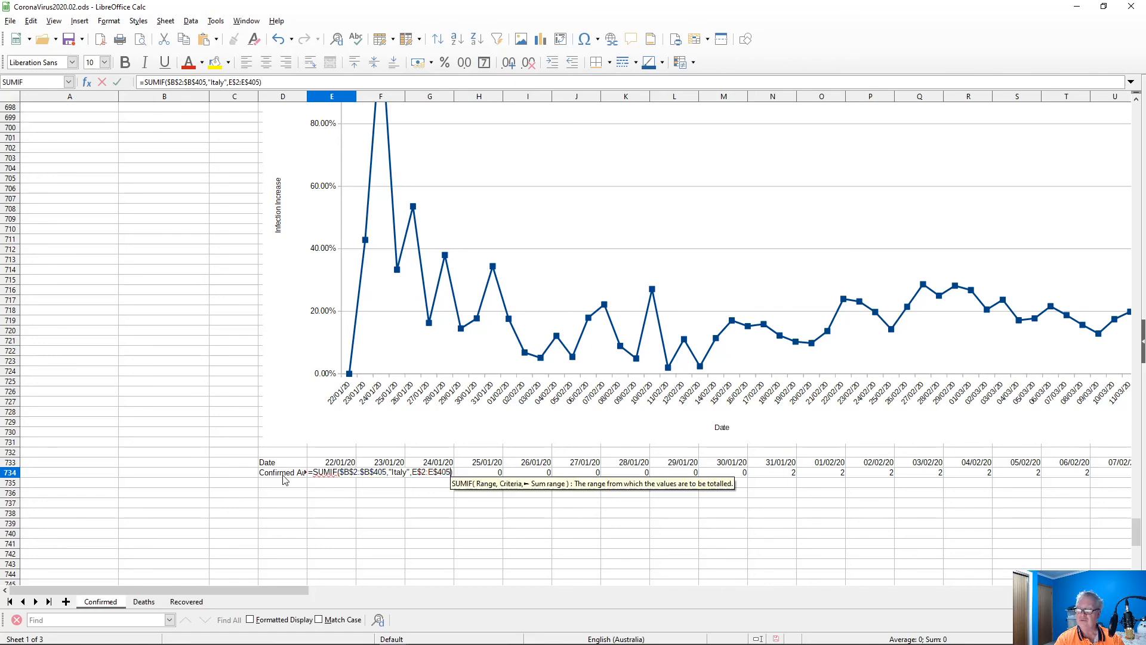
pyautogui.press('Left')
pyautogui.press('Left')
pyautogui.press('Left')
pyautogui.press('Left')
pyautogui.press('Left')
pyautogui.press('Left')
pyautogui.press('Left')
pyautogui.press('Left')
pyautogui.press('Left')
pyautogui.press('Left')
pyautogui.press('Left')
pyautogui.press('Left')
pyautogui.press('Left')
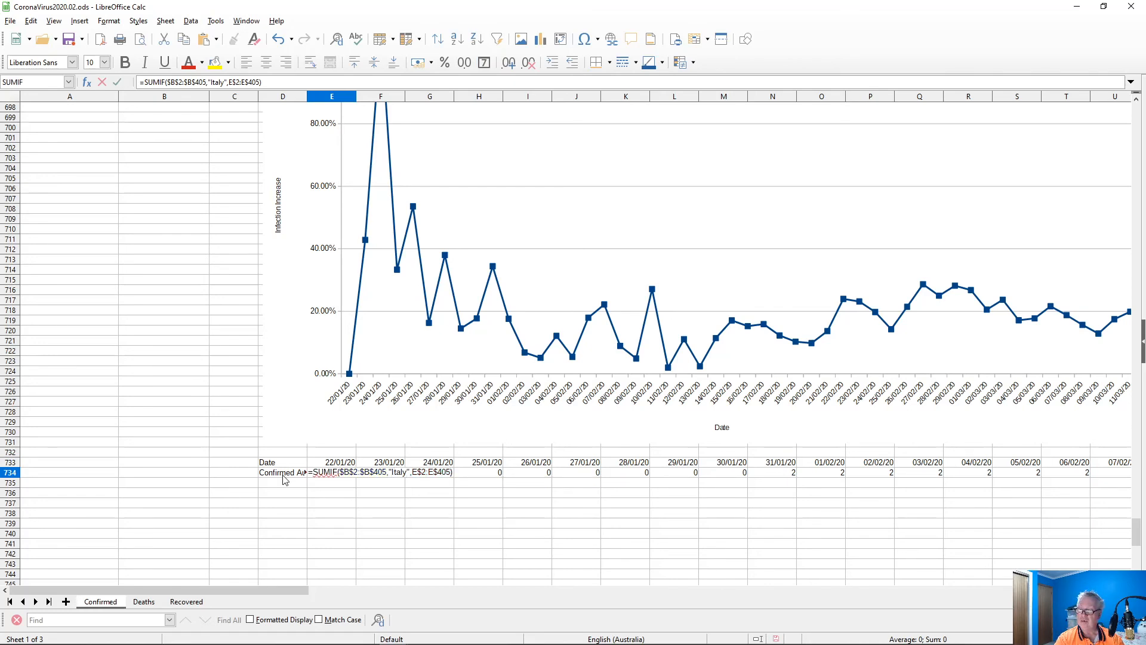
pyautogui.hotkey('shift', 'Right')
pyautogui.hotkey('shift', 'Right')
pyautogui.hotkey('shift', 'Right')
pyautogui.hotkey('shift', 'Right')
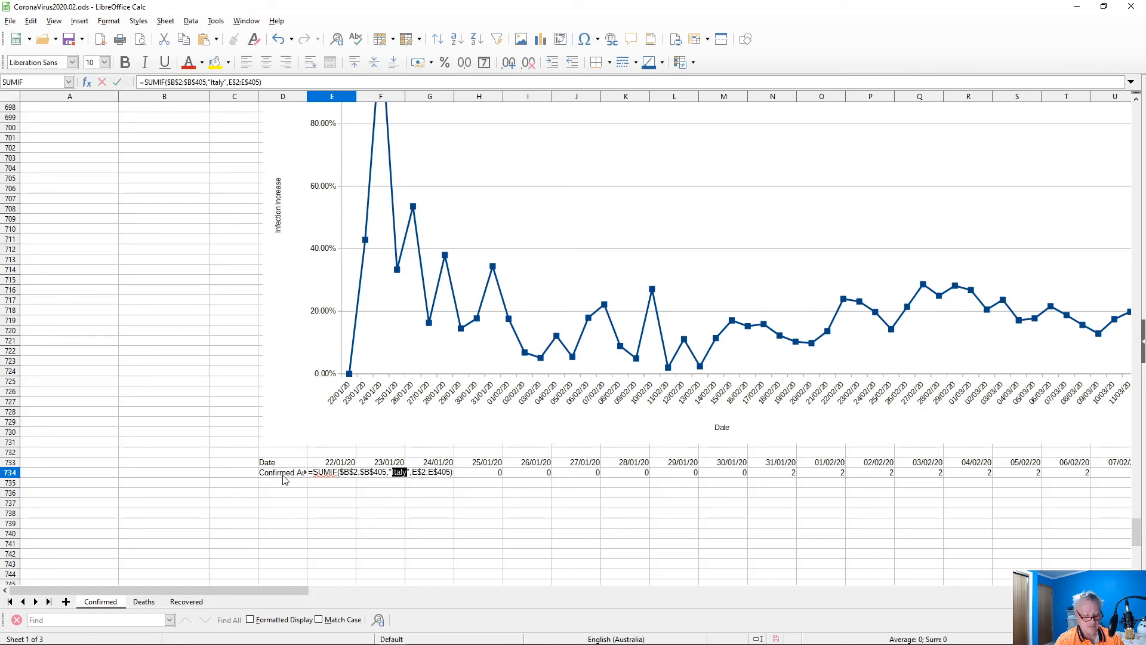
pyautogui.press('BackSpace')
pyautogui.press('BackSpace')
pyautogui.write('Australia')
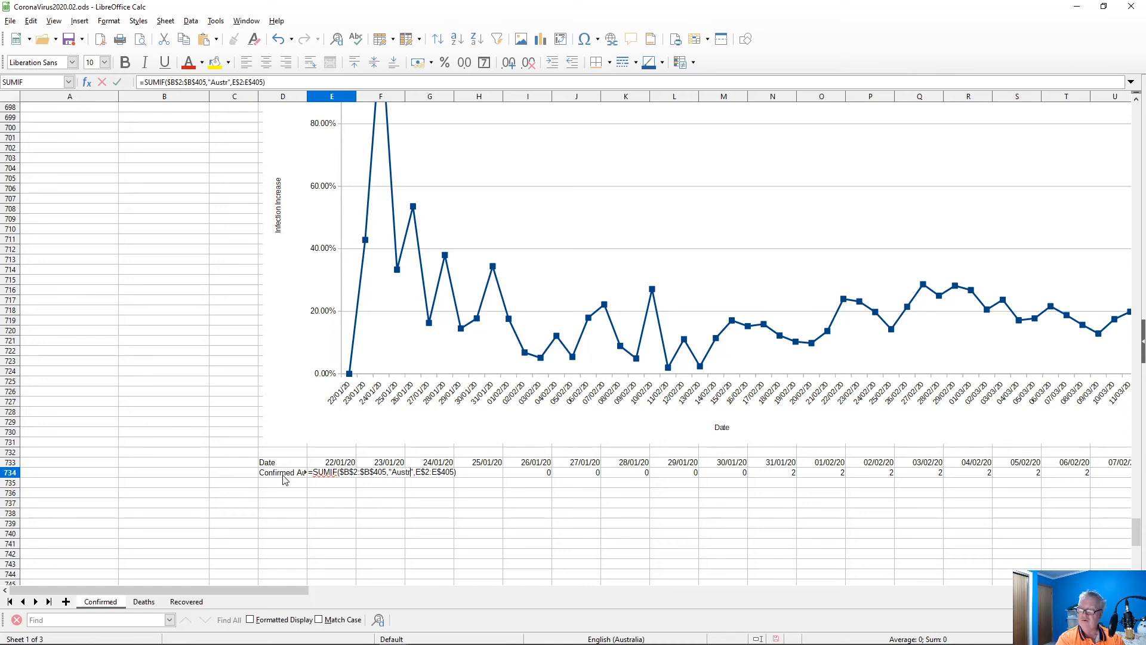
pyautogui.press('Return')
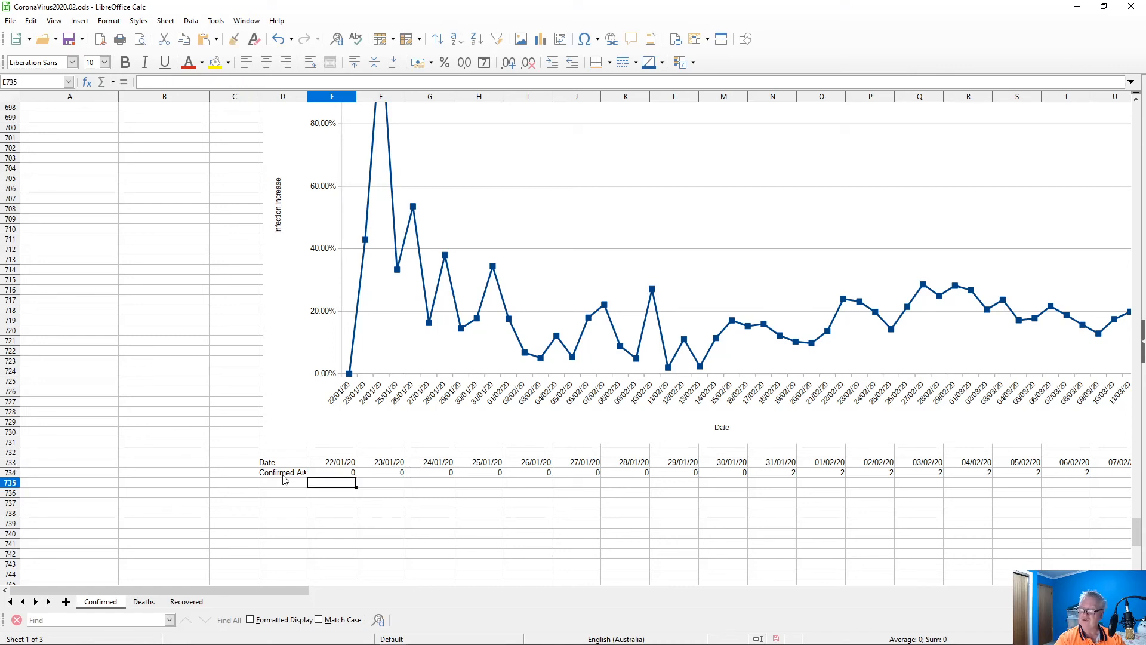
pyautogui.press('Up')
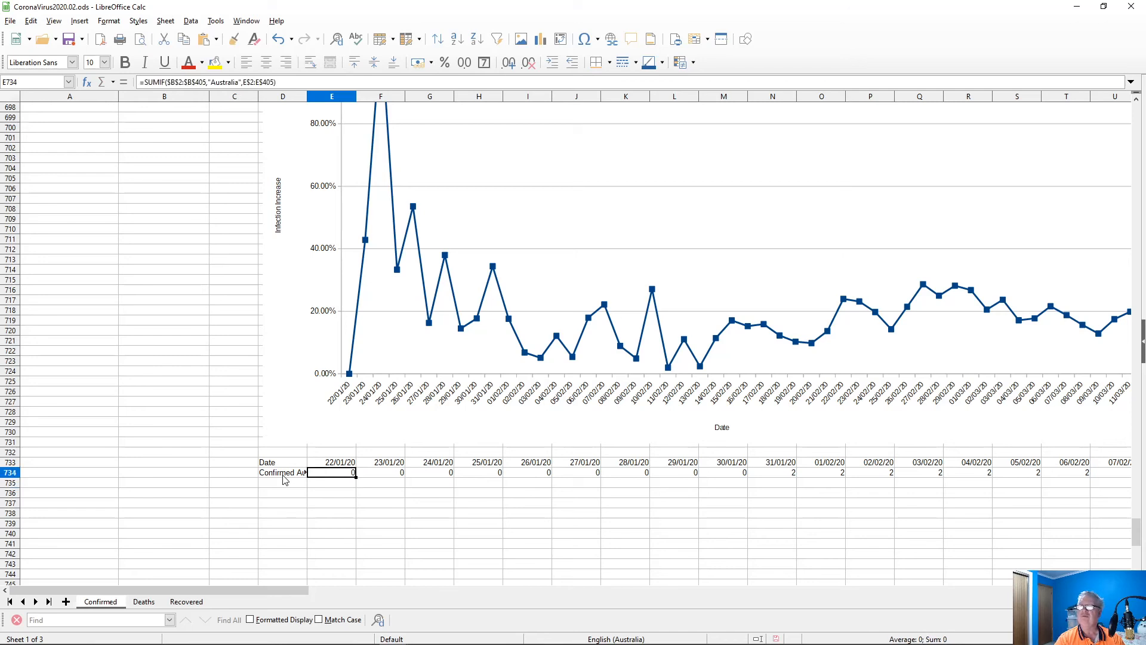
# - Examine the Australian state and territory entries in rows 8 to 15 of the source data, including their latest counts for 3/11/20
pyautogui.hotkey('ctrl', 'Home')
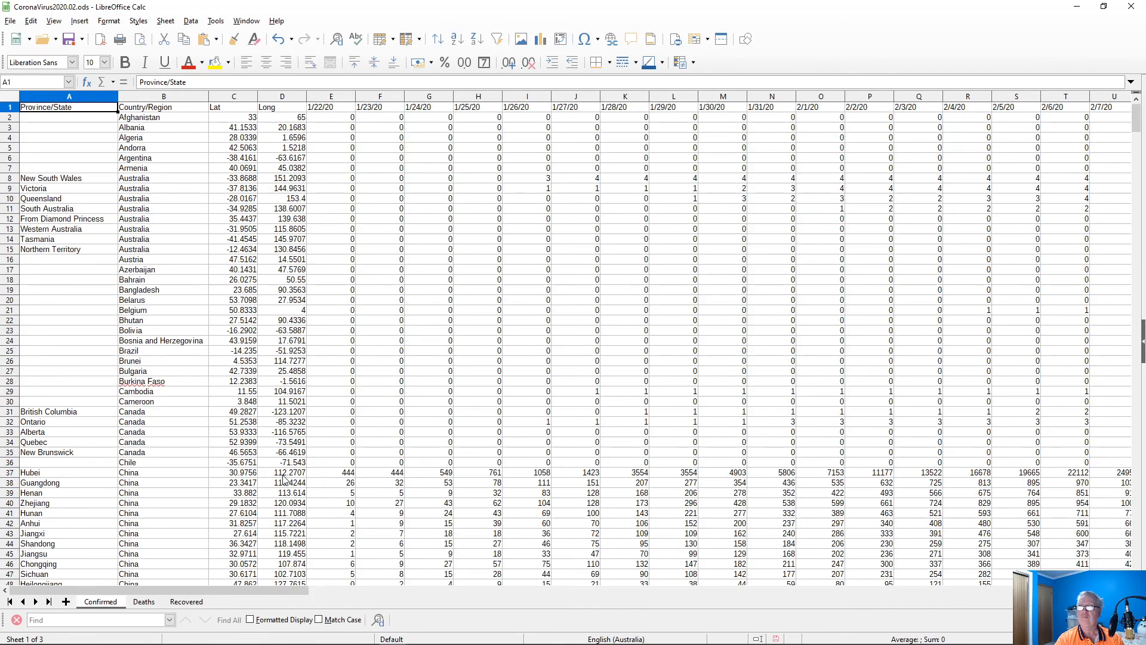
pyautogui.press('Down')
pyautogui.press('Down')
pyautogui.press('Down')
pyautogui.press('Down')
pyautogui.press('Down')
pyautogui.press('Down')
pyautogui.press('Down')
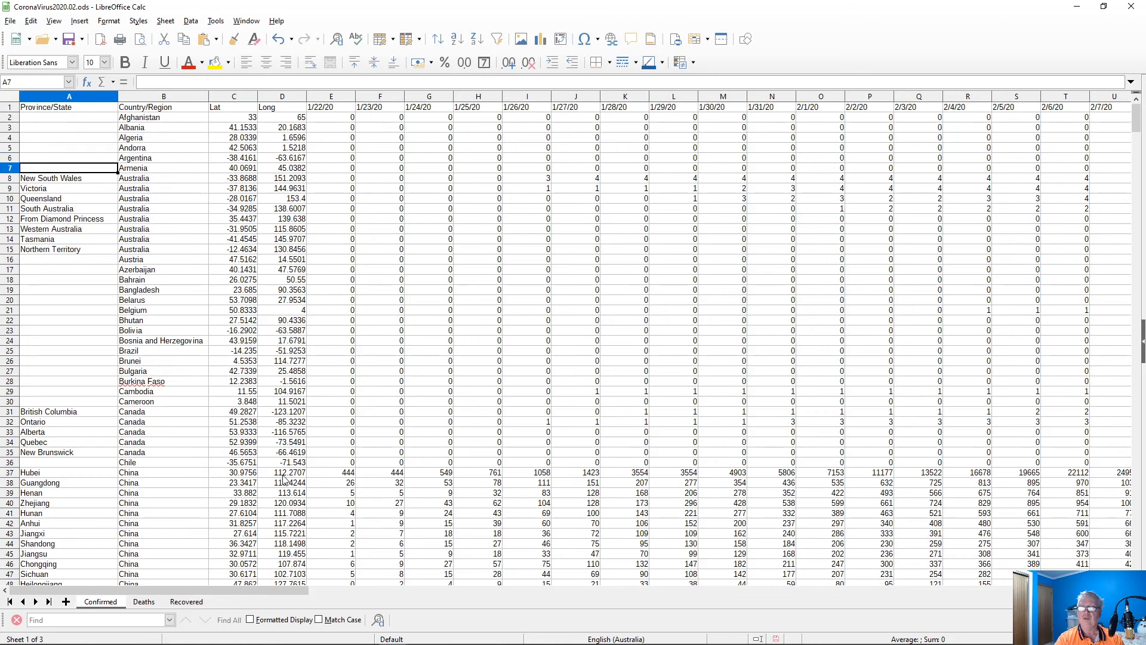
pyautogui.press('Right')
pyautogui.press('Down')
pyautogui.press('Down')
pyautogui.press('Down')
pyautogui.press('Down')
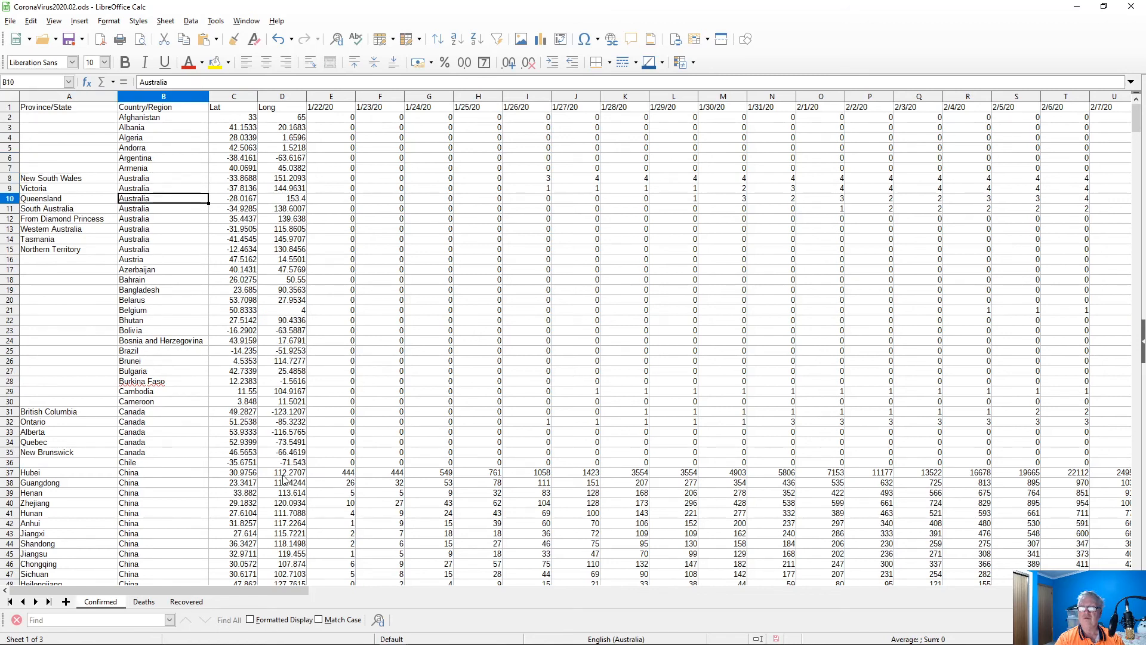
pyautogui.press('Down')
pyautogui.press('Down')
pyautogui.press('Down')
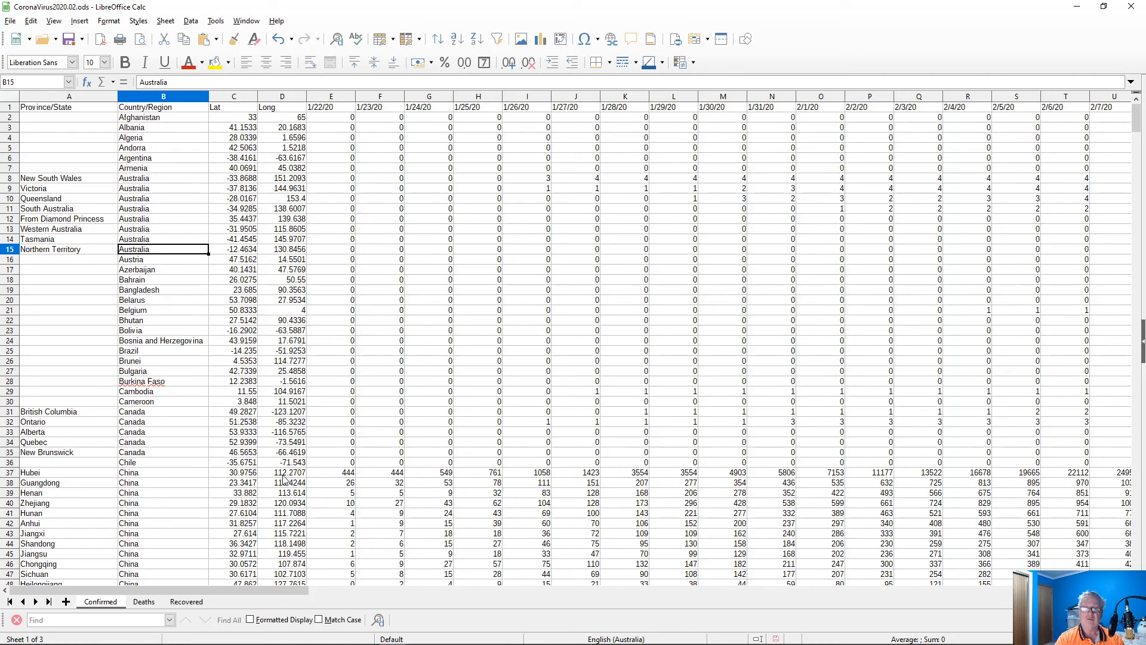
pyautogui.press('Up')
pyautogui.press('Up')
pyautogui.press('Up')
pyautogui.press('Up')
pyautogui.press('Up')
pyautogui.press('Up')
pyautogui.press('Up')
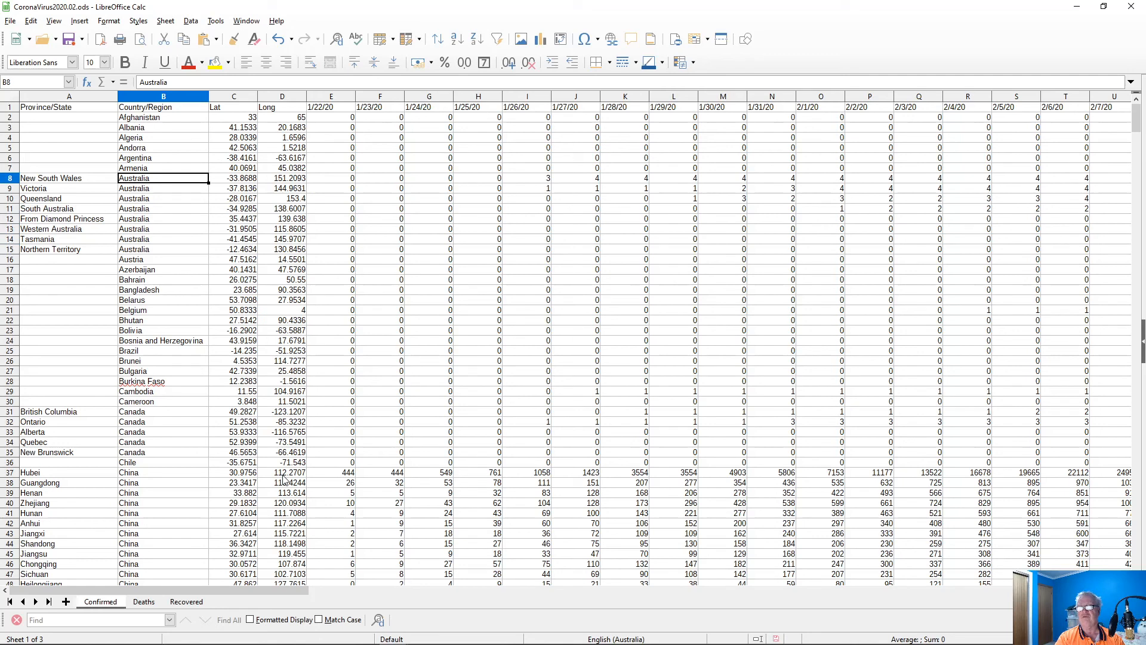
pyautogui.press('Down')
pyautogui.press('Down')
pyautogui.press('Down')
pyautogui.press('Down')
pyautogui.press('Down')
pyautogui.press('Down')
pyautogui.press('Down')
pyautogui.press('Down')
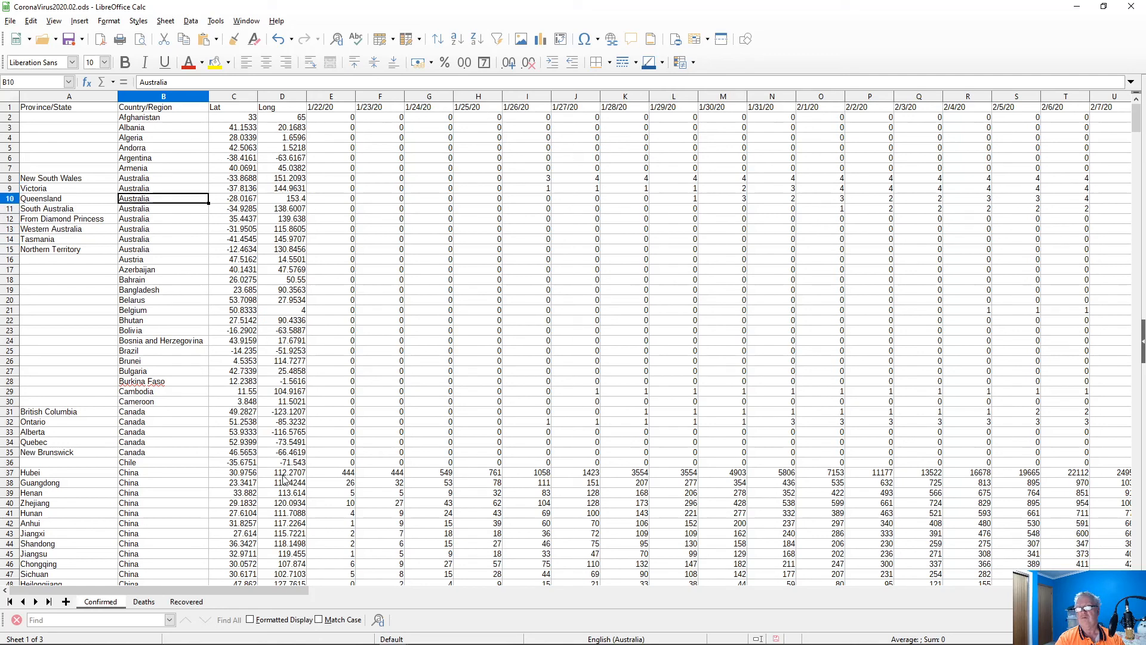
pyautogui.press('Up')
pyautogui.press('Up')
pyautogui.press('Up')
pyautogui.press('Up')
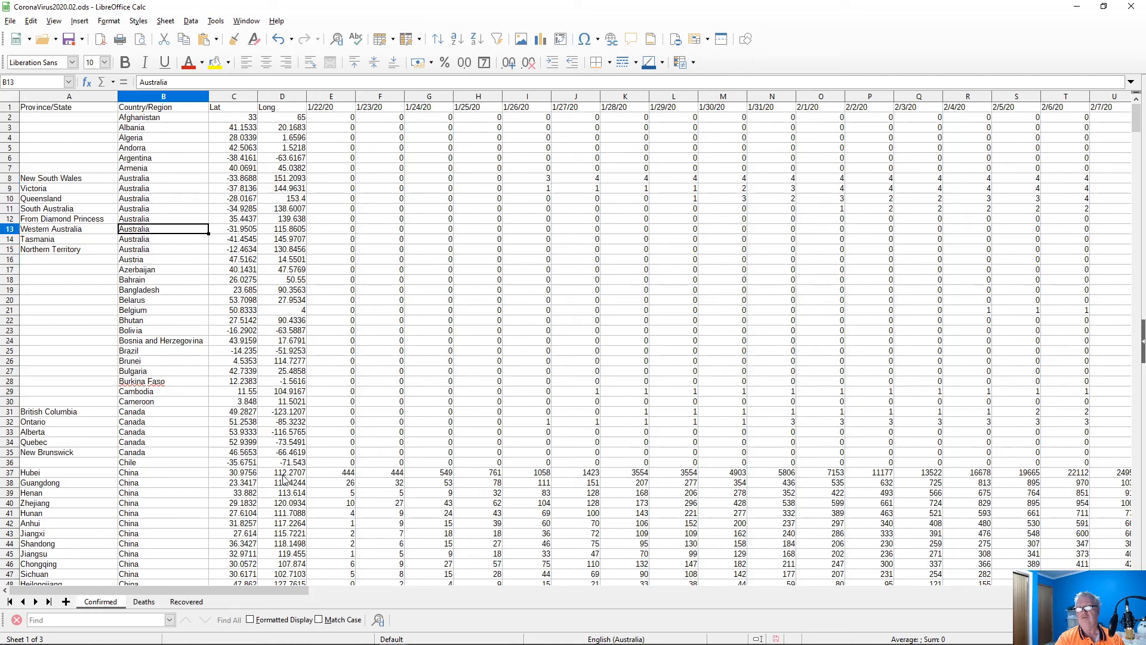
pyautogui.hotkey('ctrl', 'Right')
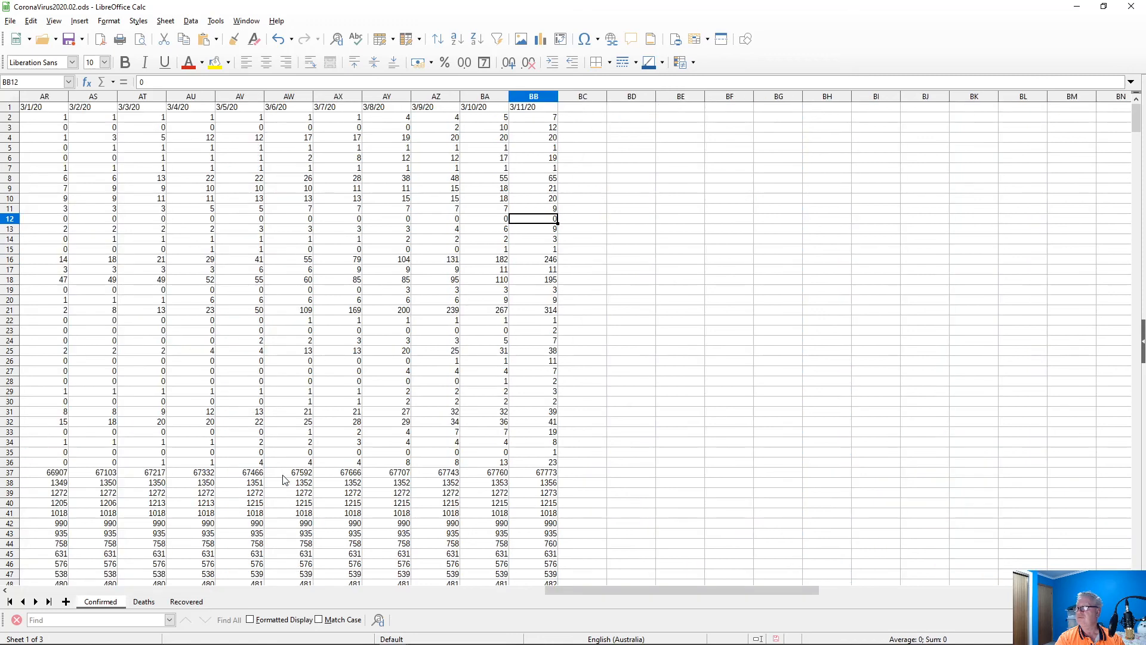
pyautogui.hotkey('ctrl', 'Left')
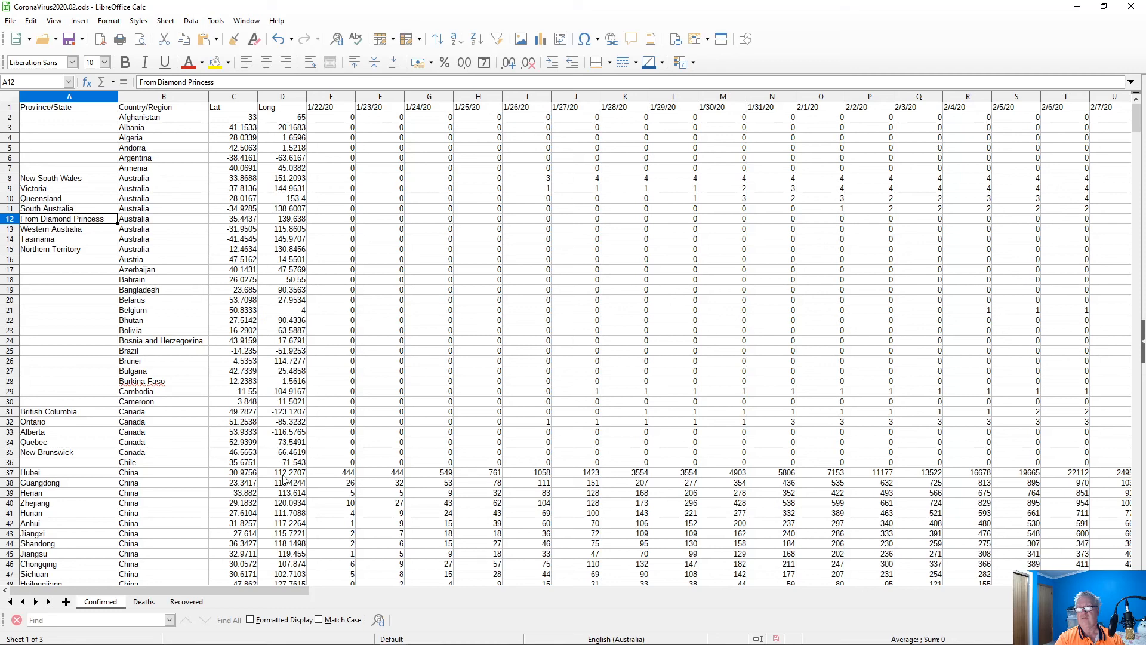
# - Copy the Australia SUMIF formula from cell E734 across the rest of the Confirmed Australia row, F734:BB734
pyautogui.press('pagedown')
pyautogui.press('pagedown')
pyautogui.press('pagedown')
pyautogui.press('pagedown')
pyautogui.press('pagedown')
pyautogui.press('pagedown')
pyautogui.press('pagedown')
pyautogui.press('pagedown')
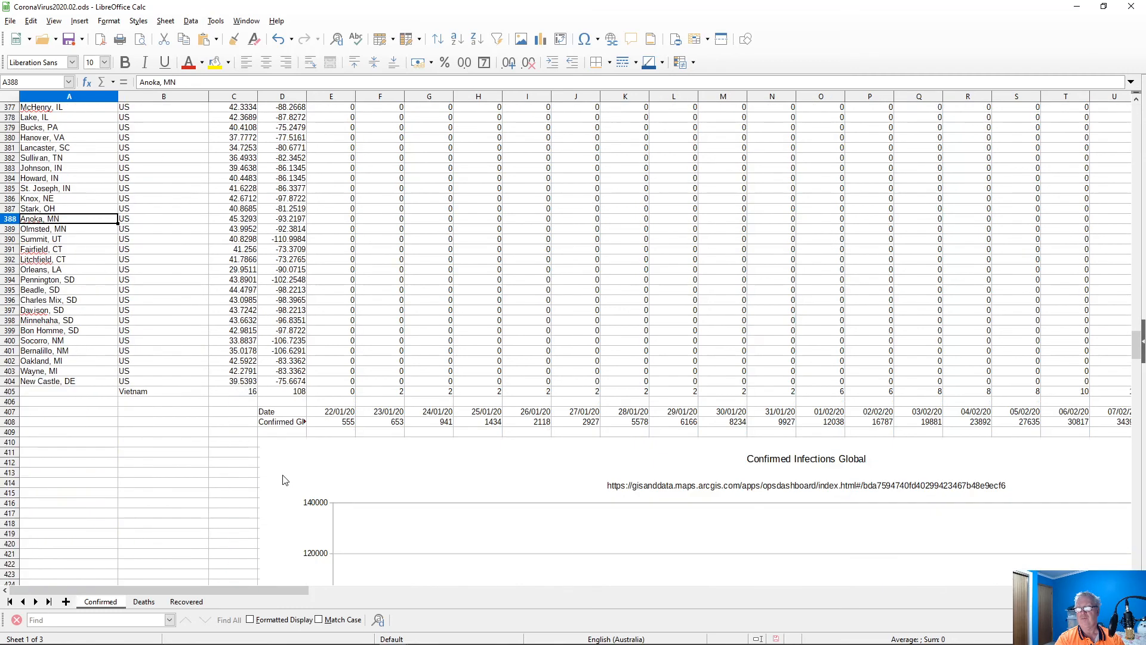
pyautogui.press('pagedown')
pyautogui.press('pagedown')
pyautogui.press('pagedown')
pyautogui.press('pagedown')
pyautogui.press('pagedown')
pyautogui.press('pagedown')
pyautogui.press('pagedown')
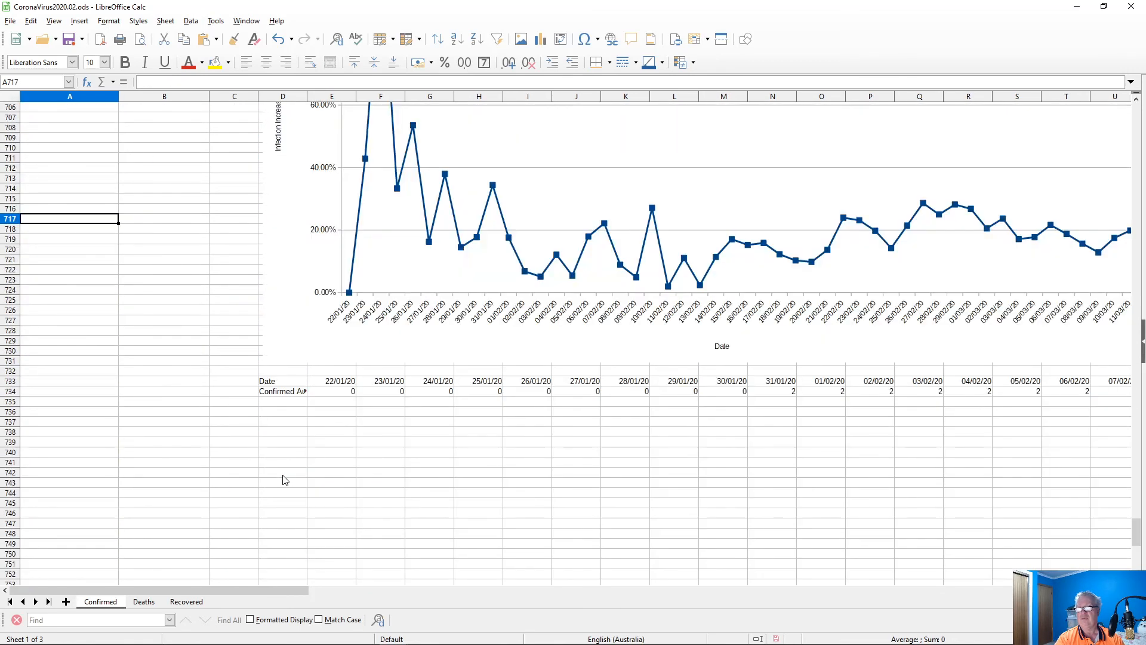
pyautogui.press('Down')
pyautogui.press('Down')
pyautogui.press('Down')
pyautogui.press('Down')
pyautogui.press('Down')
pyautogui.press('Down')
pyautogui.press('Down')
pyautogui.press('Down')
pyautogui.press('Down')
pyautogui.press('Down')
pyautogui.press('Down')
pyautogui.press('Down')
pyautogui.press('Down')
pyautogui.press('Down')
pyautogui.press('Down')
pyautogui.press('Down')
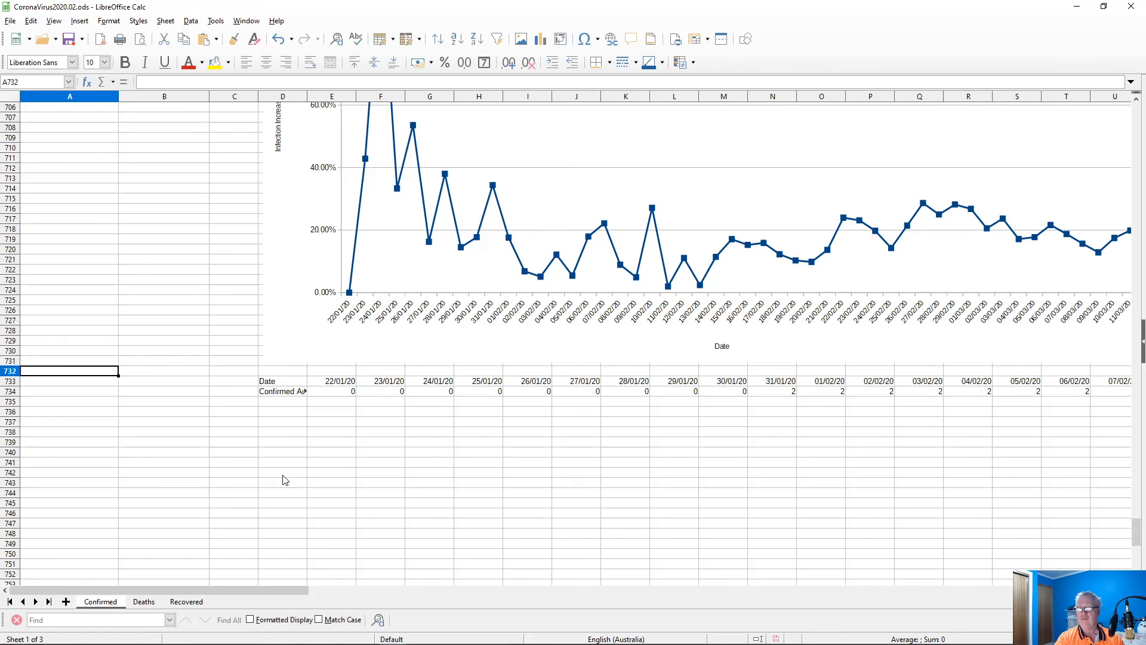
pyautogui.press('Down')
pyautogui.press('Right')
pyautogui.press('Right')
pyautogui.press('Right')
pyautogui.press('Right')
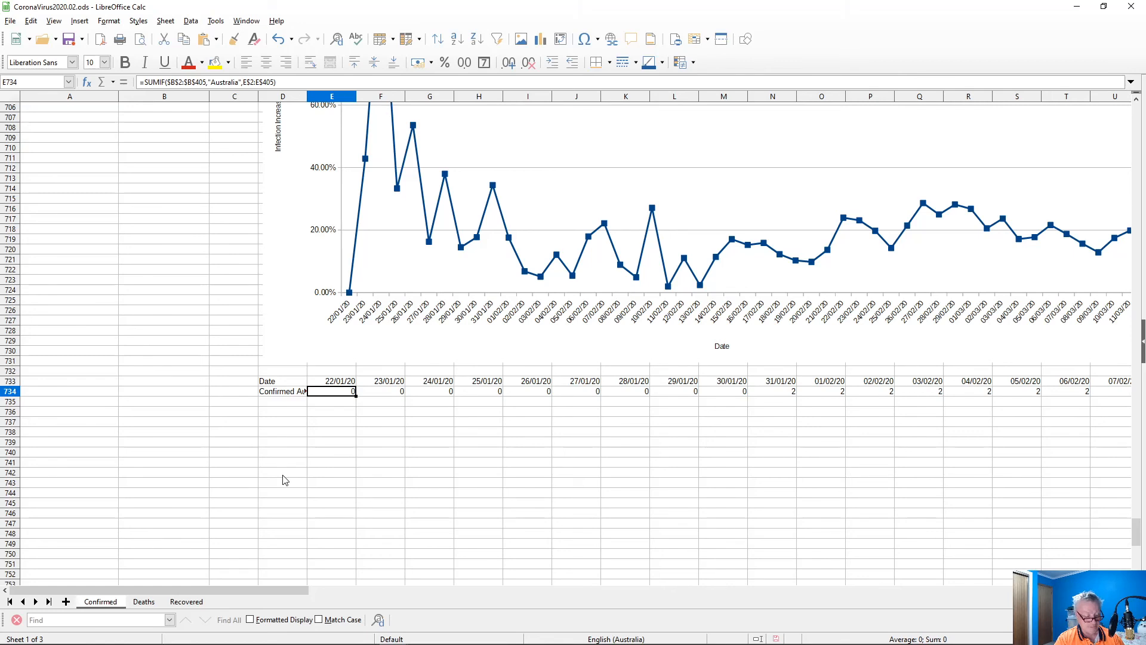
pyautogui.press('Right')
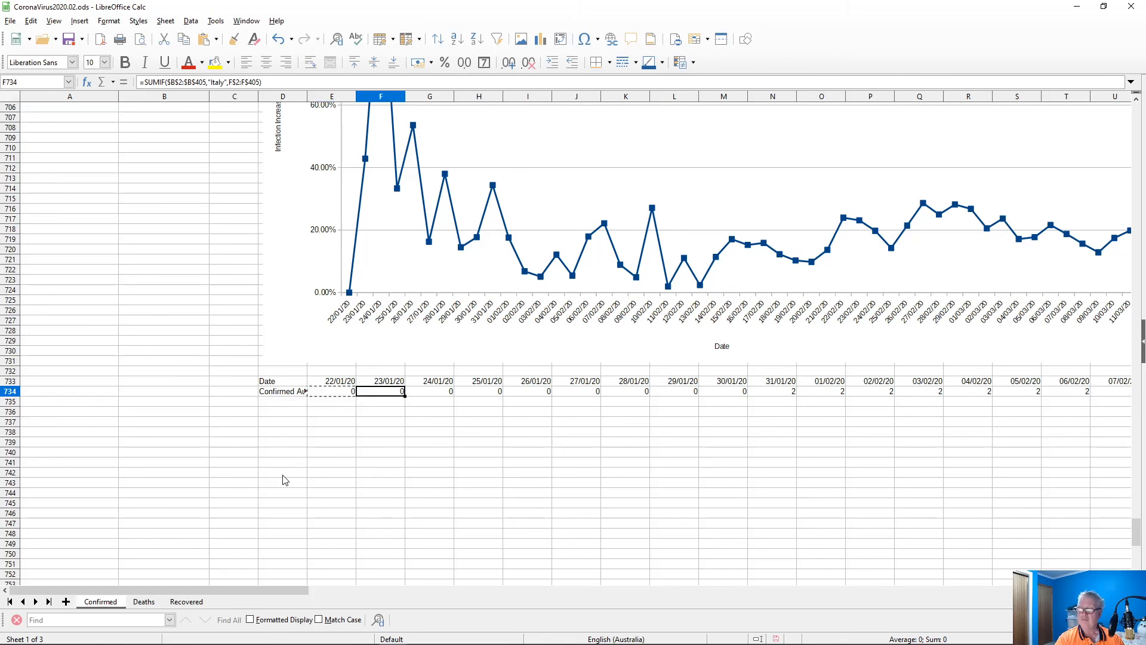
pyautogui.hotkey('ctrl', 'shift', 'Right')
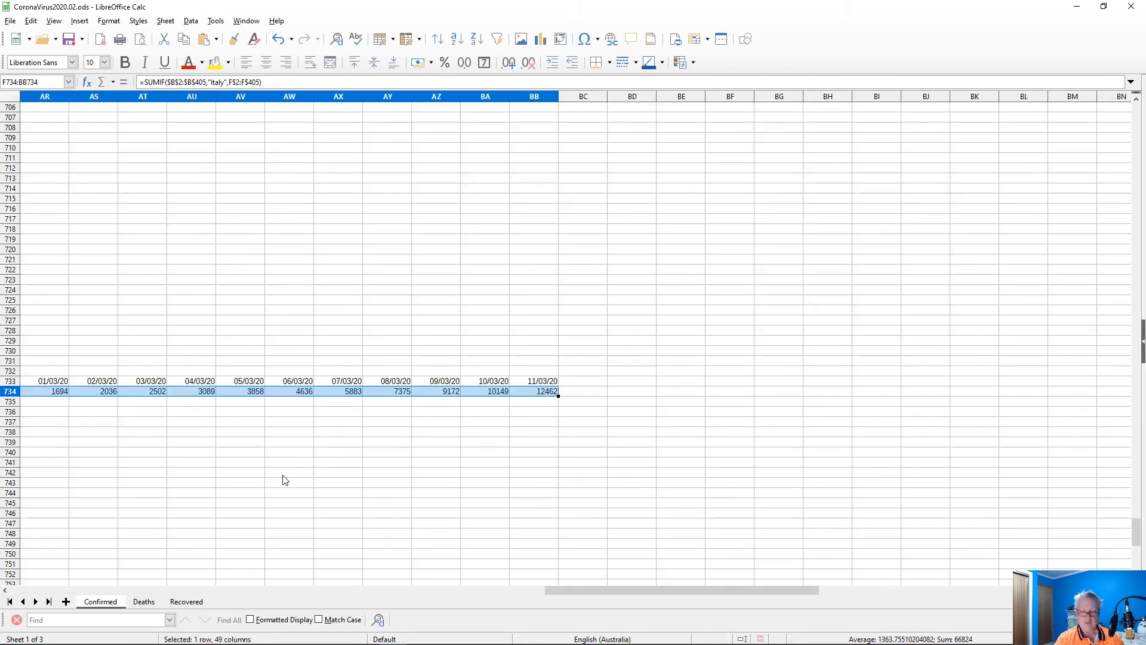
pyautogui.hotkey('ctrl', 'v')
pyautogui.press('Return')
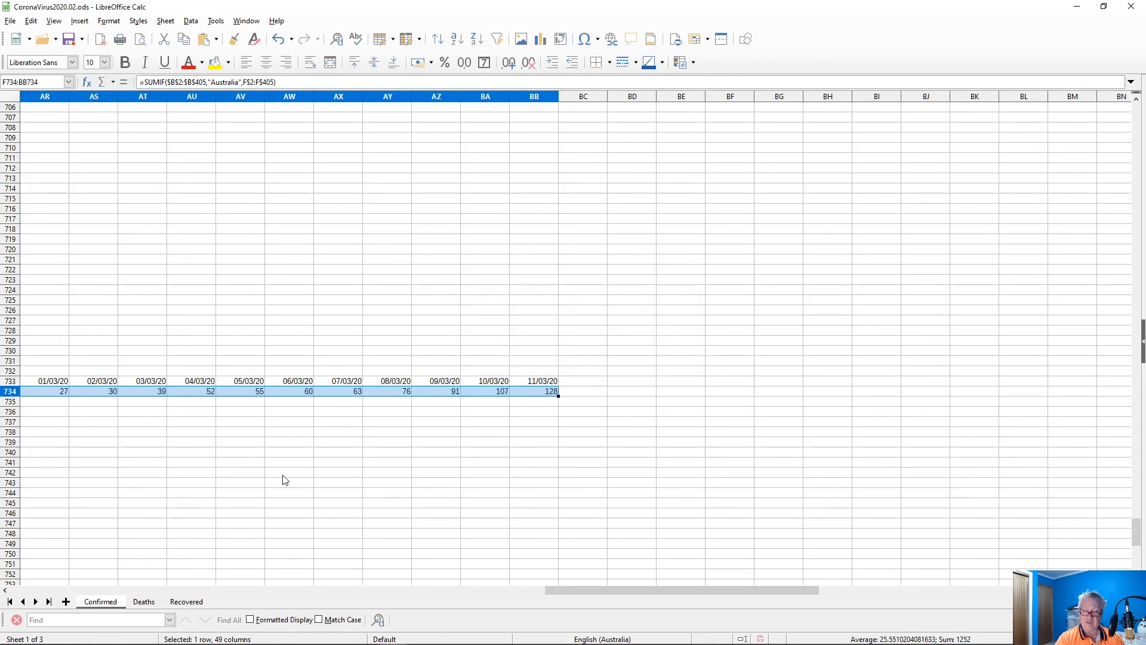
# - Copy the date and Confirmed Australia rows, D733:BB734
pyautogui.press('Home')
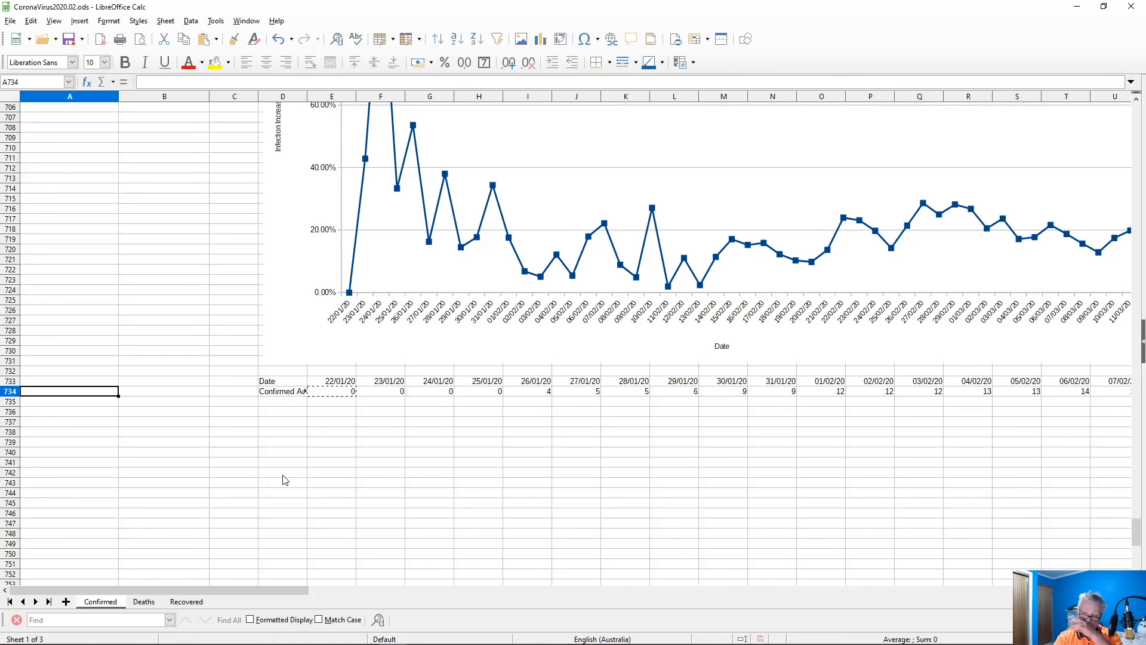
pyautogui.press('Down')
pyautogui.press('Right')
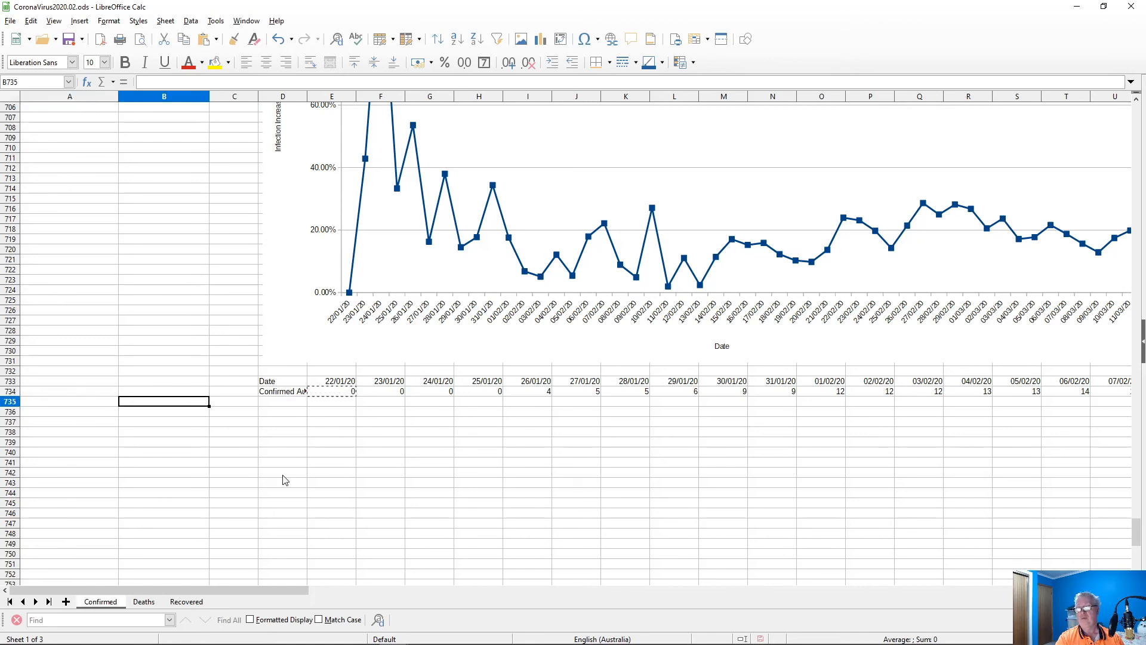
pyautogui.press('Right')
pyautogui.press('Right')
pyautogui.press('Up')
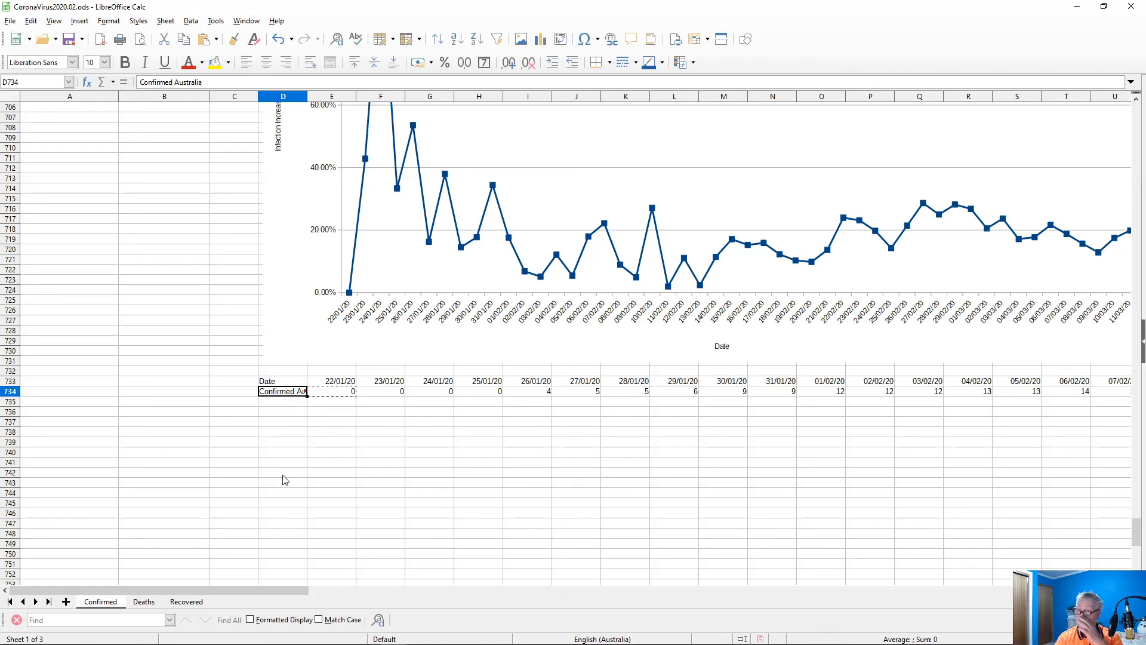
pyautogui.press('Right')
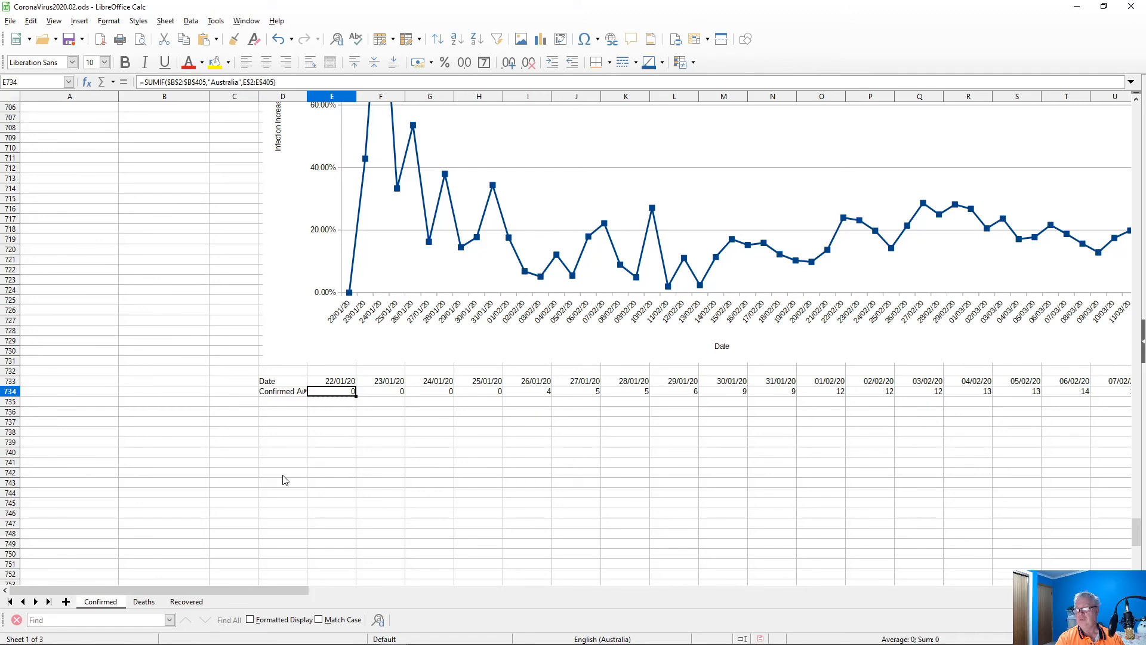
pyautogui.press('Up')
pyautogui.press('Left')
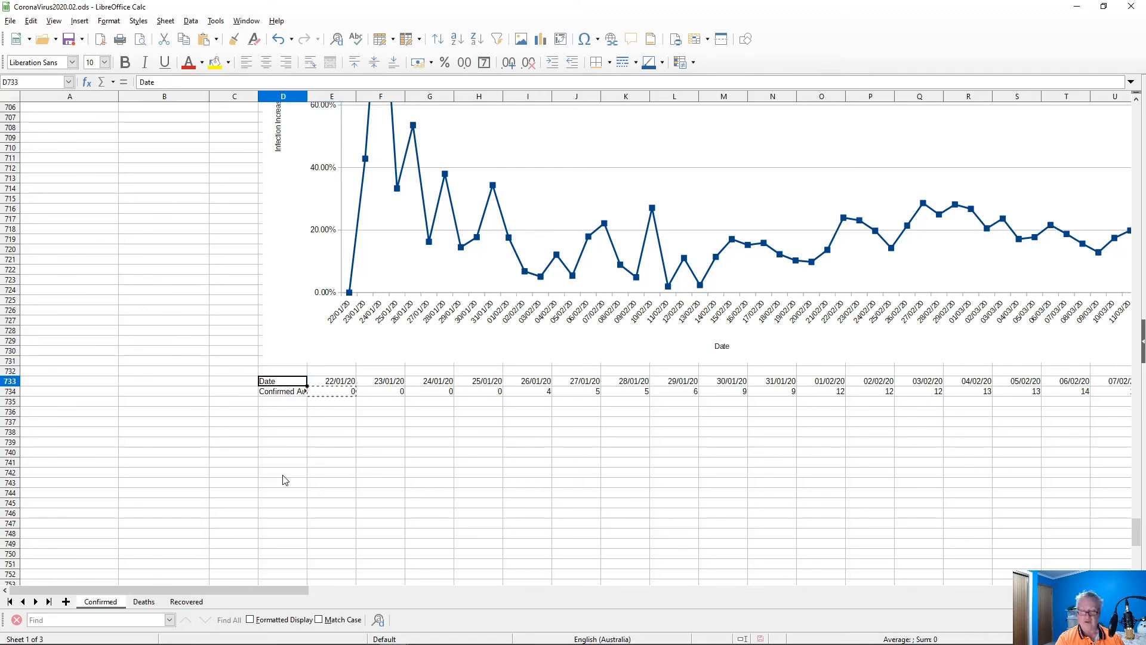
pyautogui.hotkey('shift', 'Down')
pyautogui.hotkey('ctrl', 'shift', 'Right')
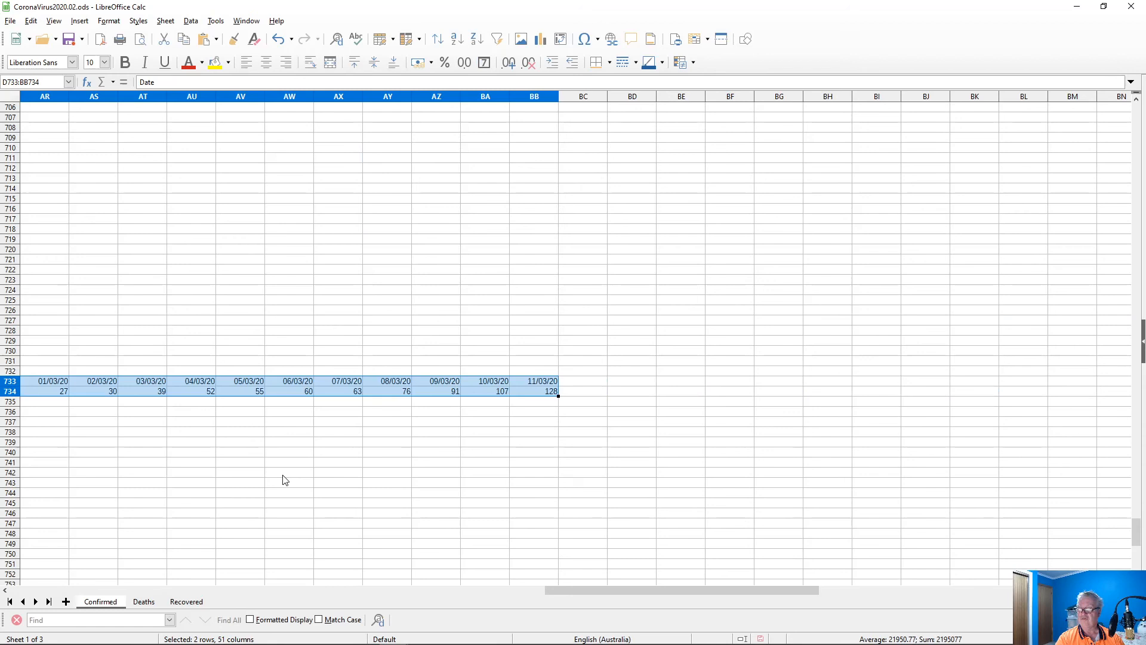
pyautogui.hotkey('ctrl', 'c')
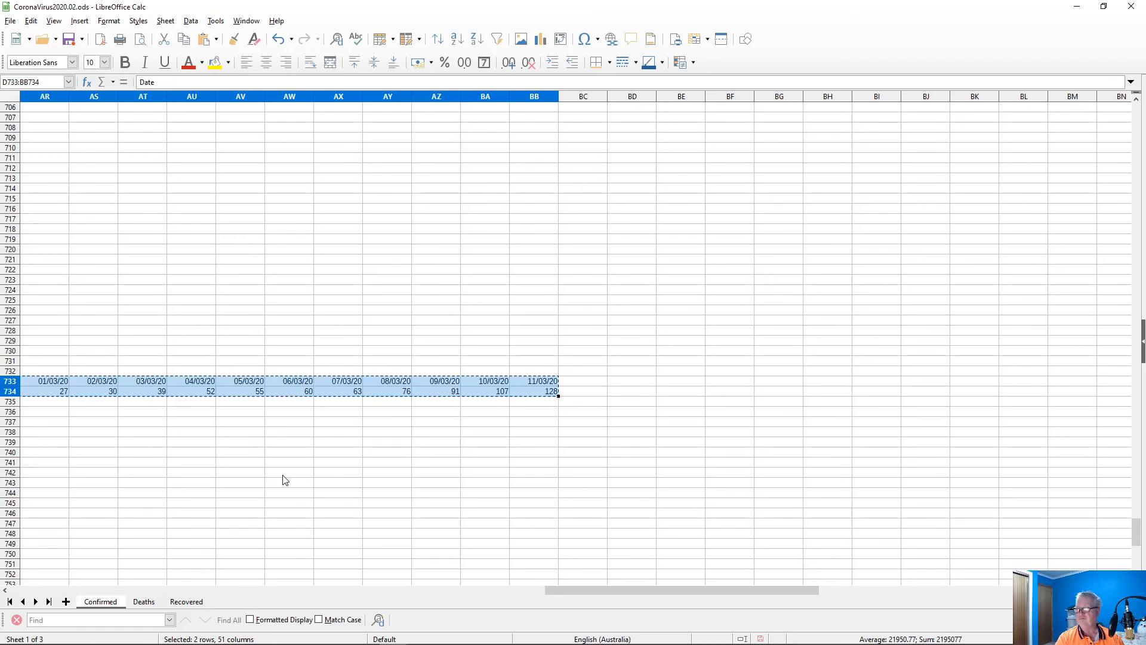
pyautogui.press('Home')
pyautogui.press('Down')
pyautogui.press('Down')
pyautogui.press('Down')
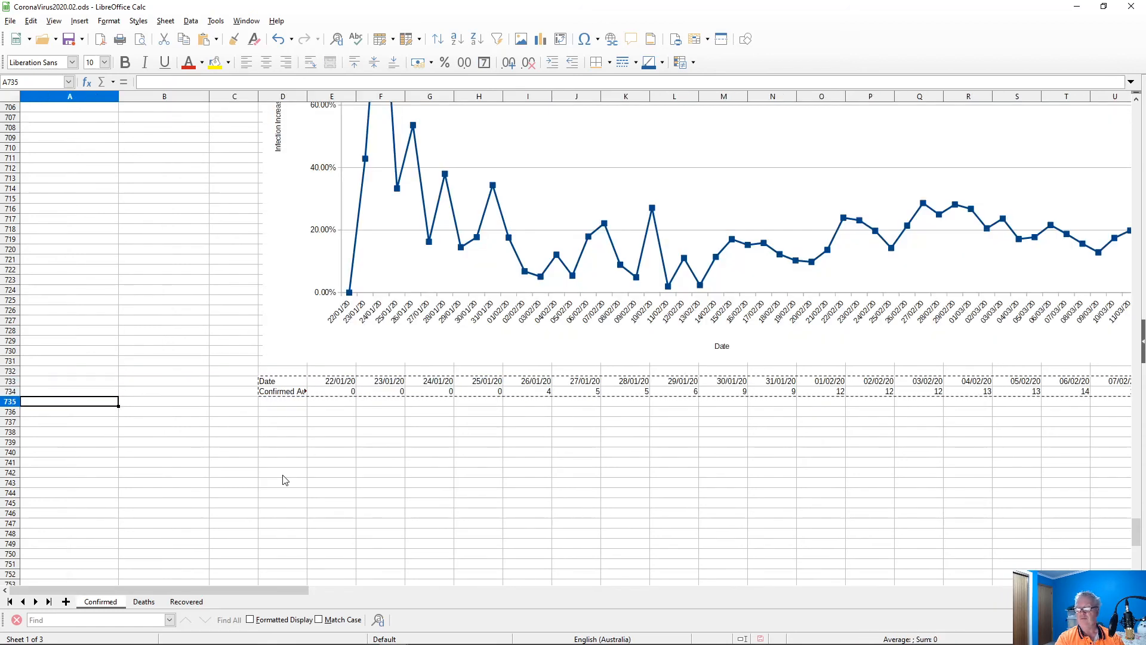
pyautogui.press('Right')
pyautogui.press('Right')
pyautogui.press('Right')
pyautogui.press('Right')
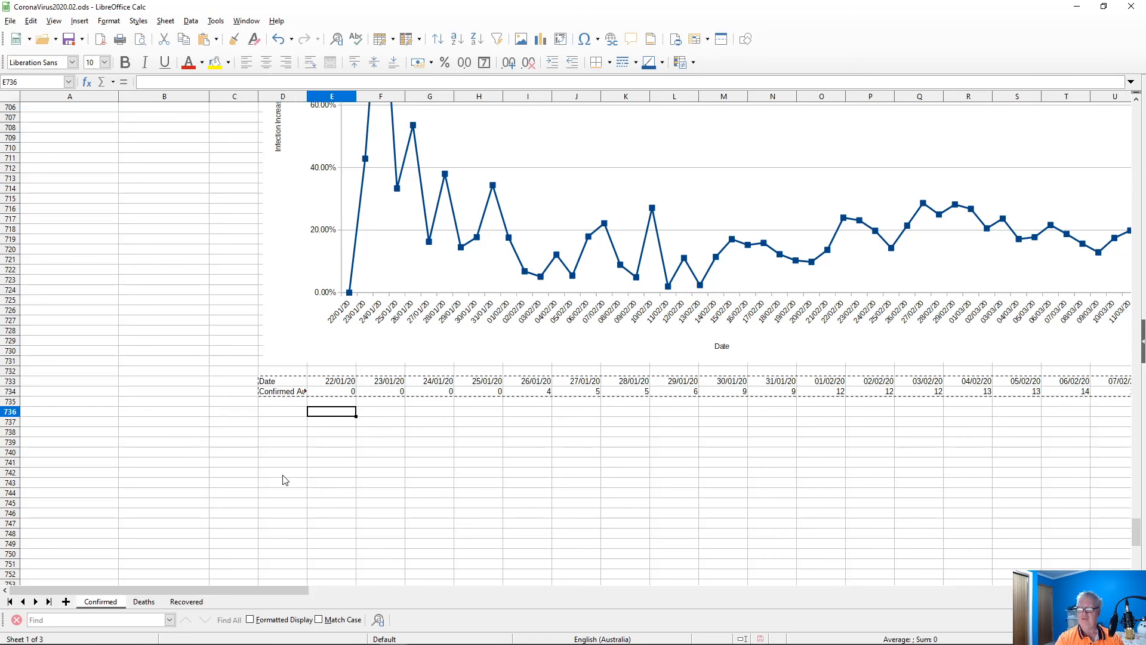
pyautogui.press('Left')
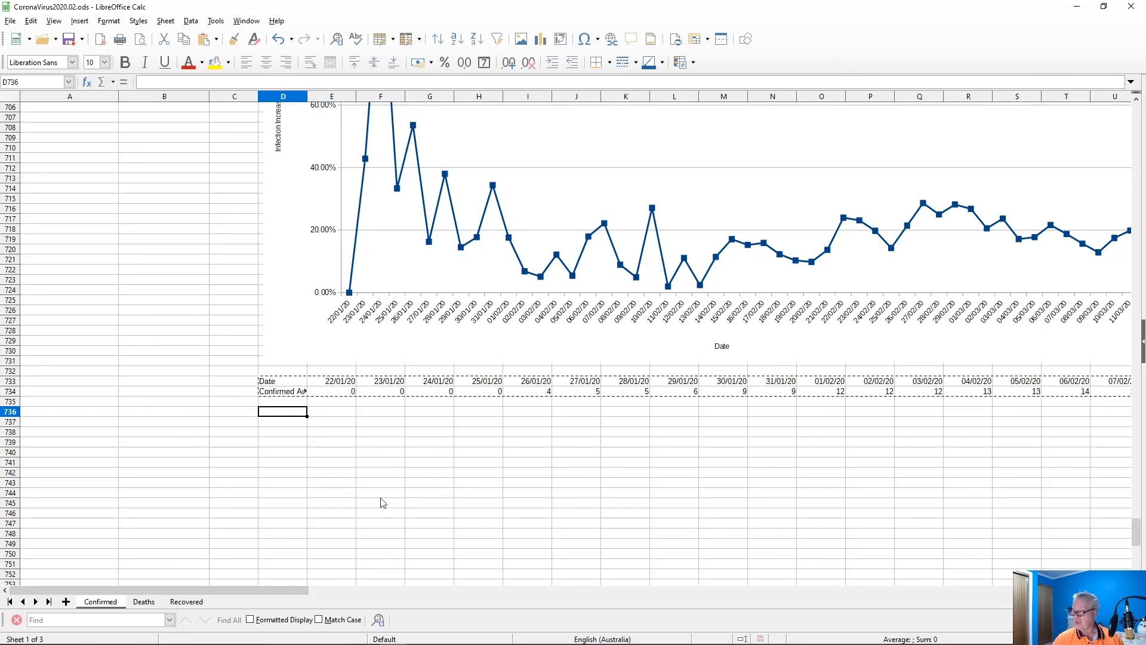
pyautogui.moveTo(265, 590); pyautogui.dragTo(308, 579)
pyautogui.scroll(-2, 357, 520)
pyautogui.scroll(-7, 356, 520)
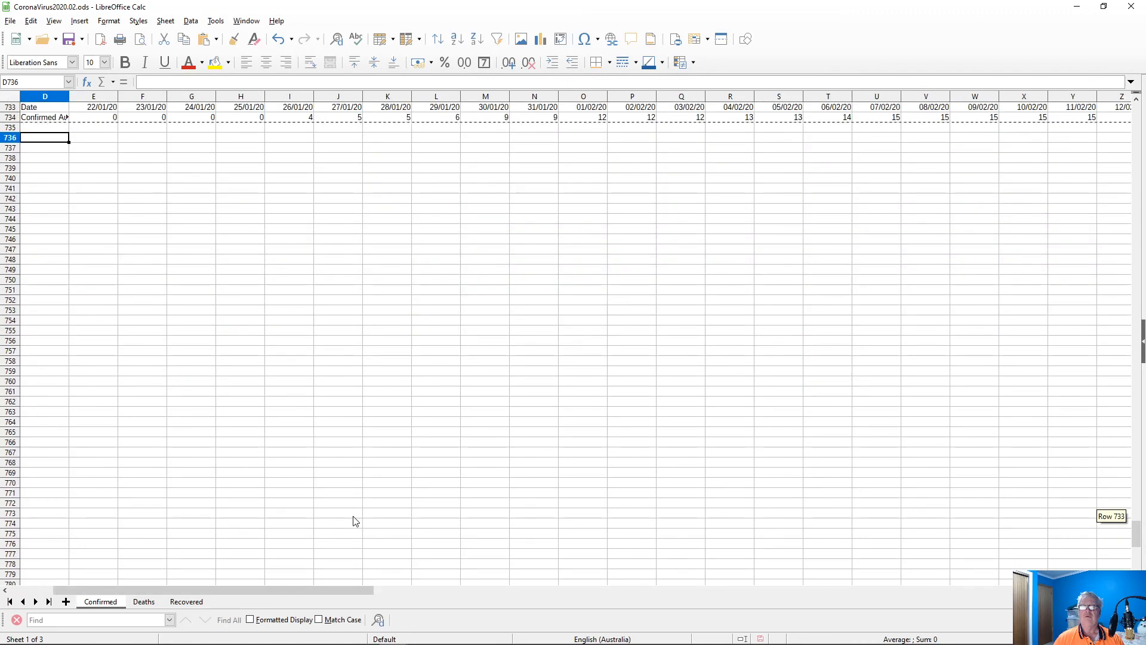
pyautogui.scroll(-1, 356, 521)
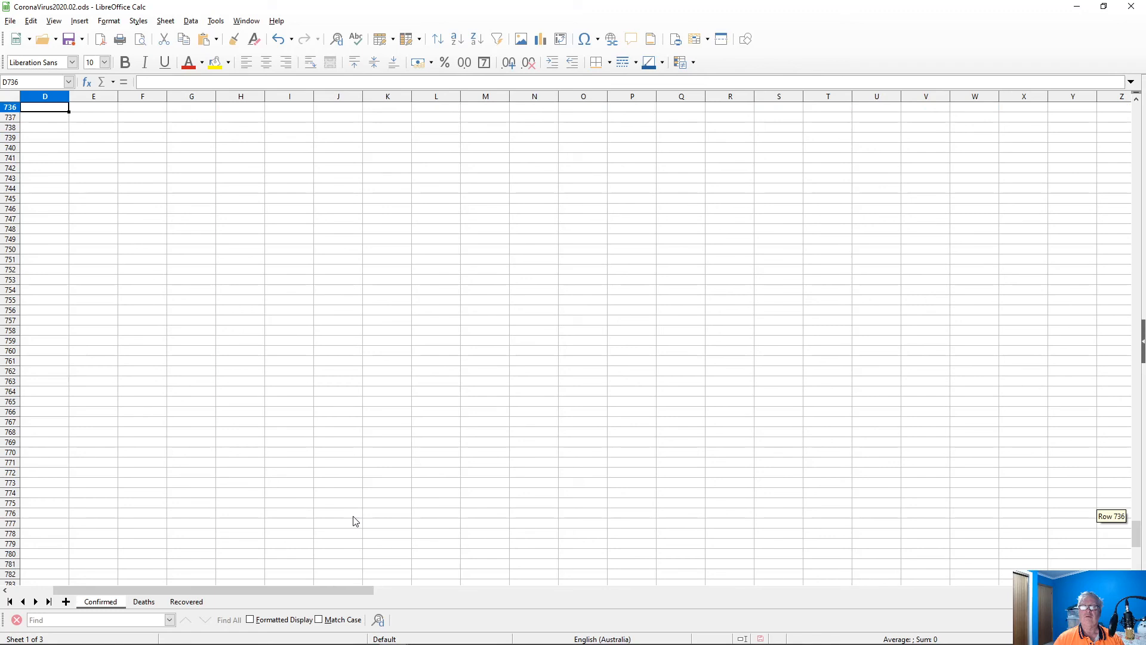
pyautogui.scroll(1, 356, 522)
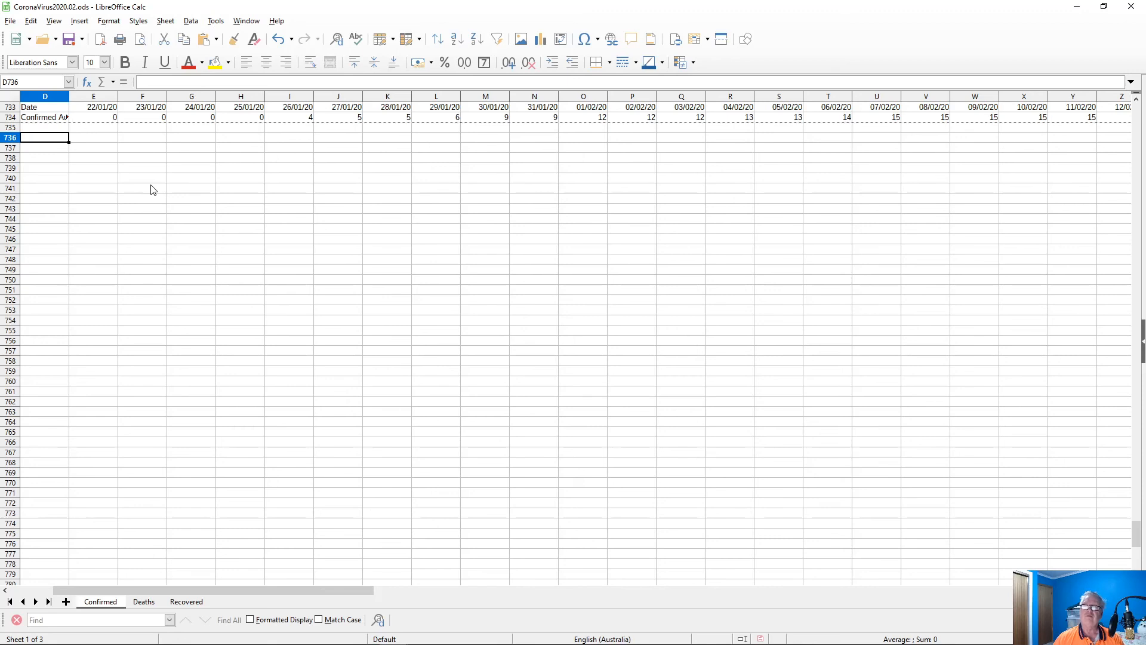
pyautogui.scroll(-1, 151, 190)
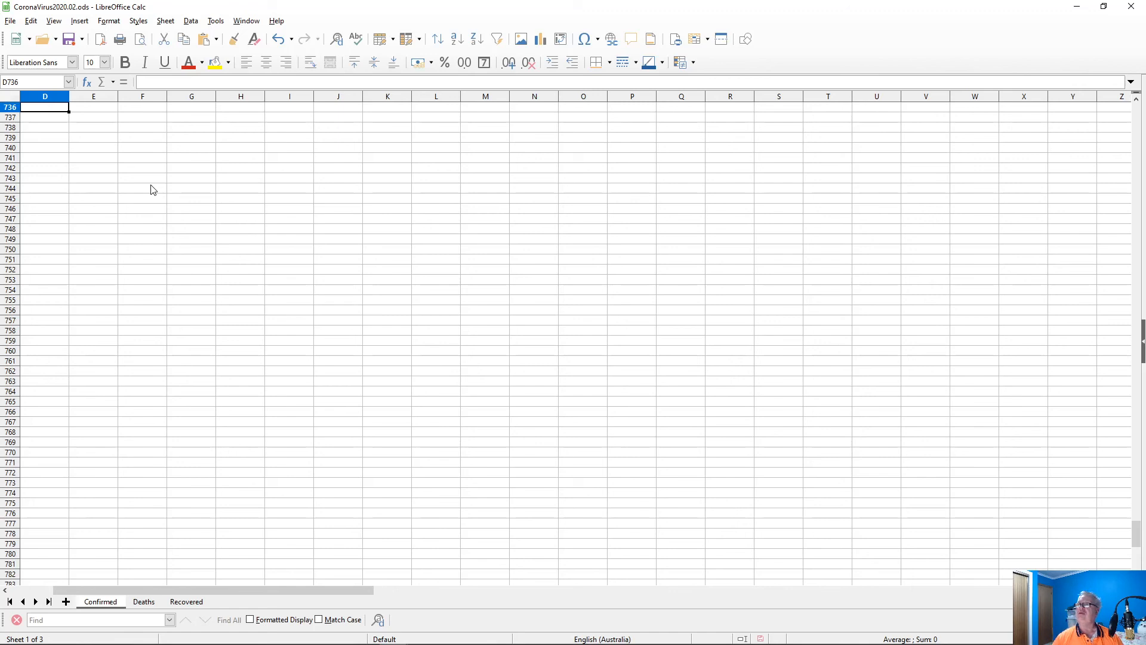
pyautogui.click(540, 39)
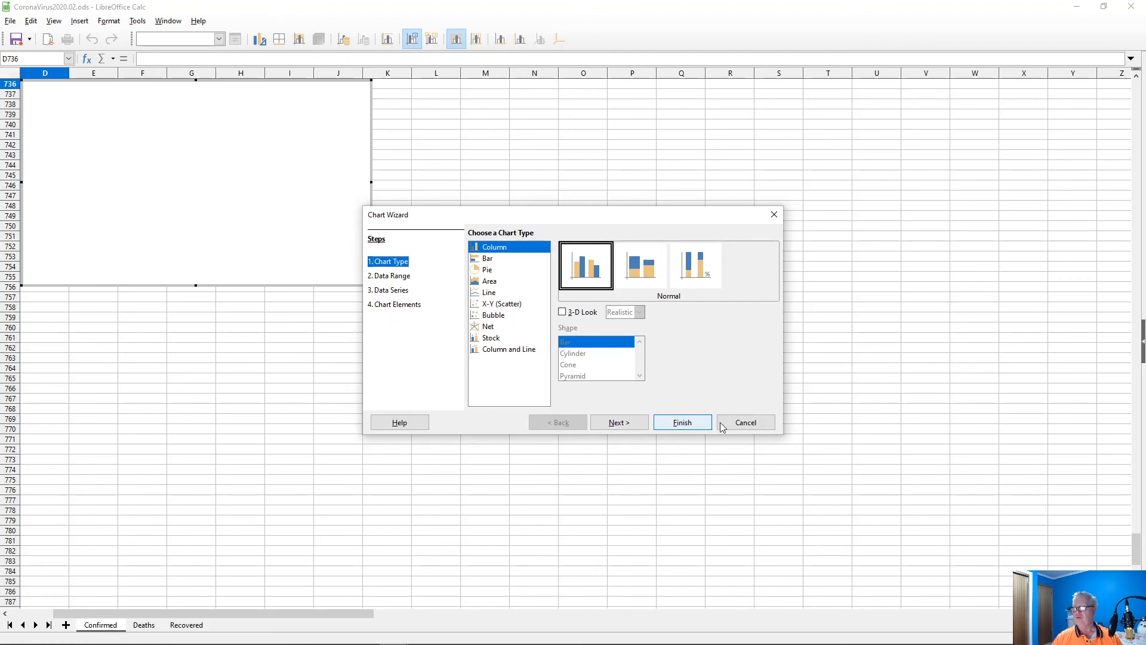
pyautogui.click(744, 422)
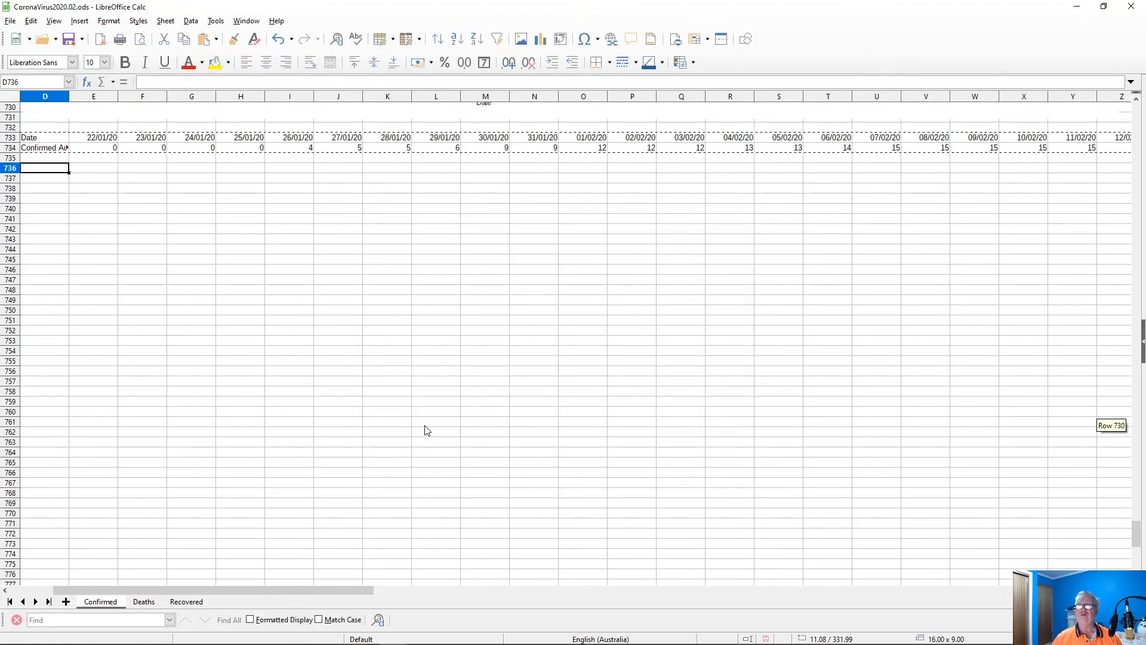
# - Insert a line chart with points and lines from the date and Confirmed Australia rows, D733:BB734
pyautogui.click(35, 139)
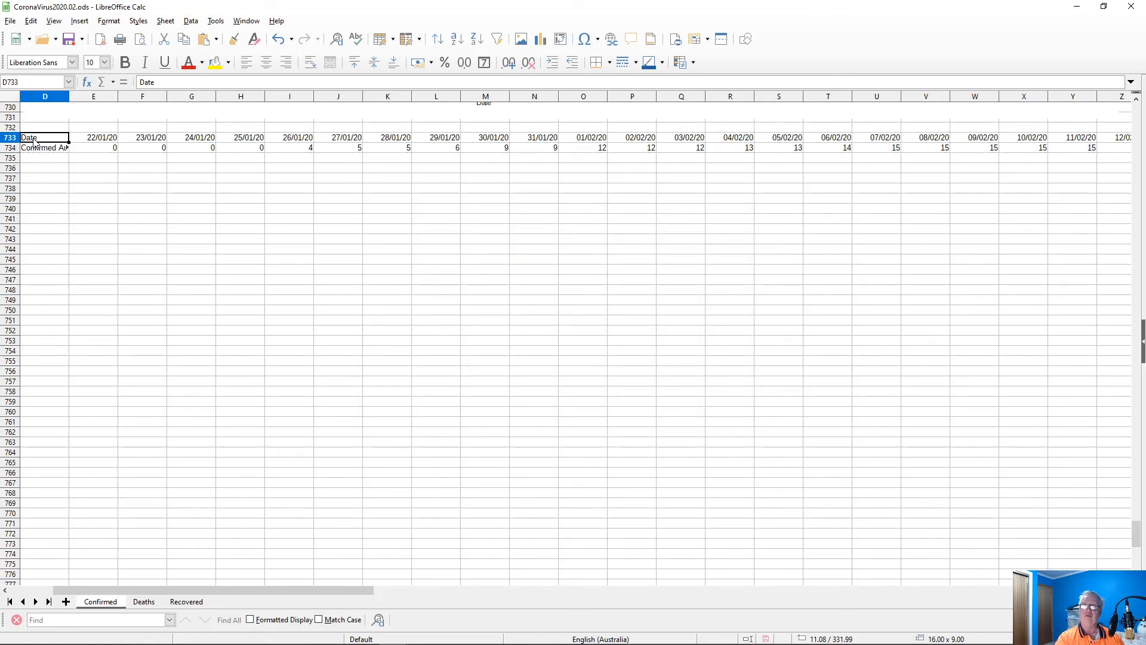
pyautogui.hotkey('shift', 'Down')
pyautogui.hotkey('ctrl', 'shift', 'Right')
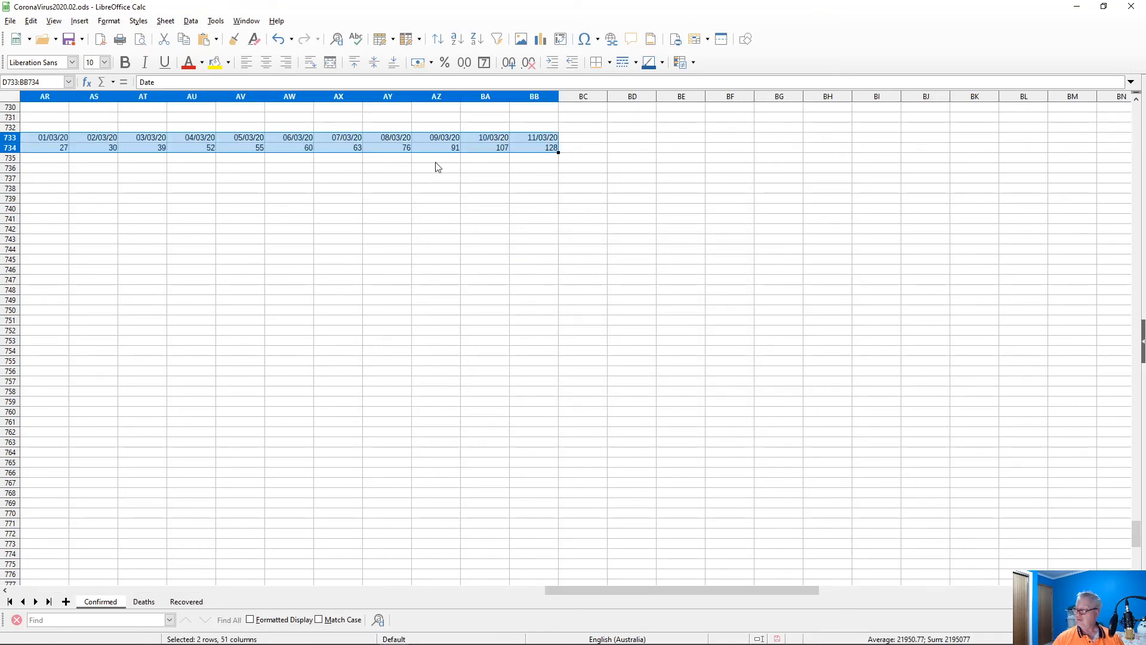
pyautogui.moveTo(597, 592); pyautogui.dragTo(102, 580)
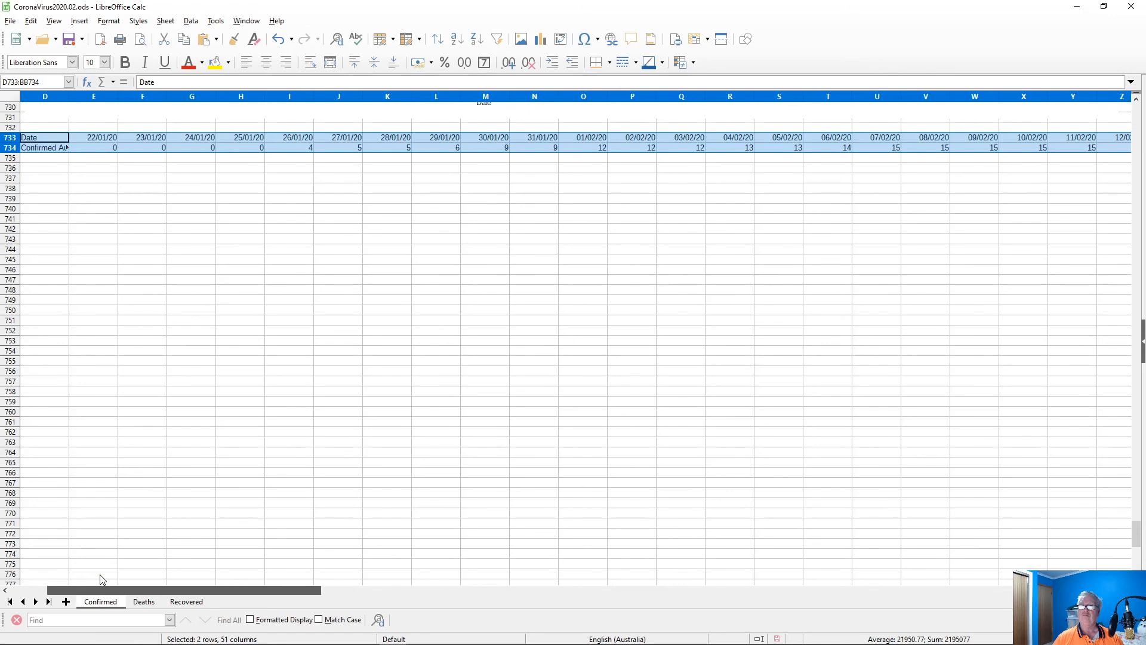
pyautogui.scroll(-1, 155, 450)
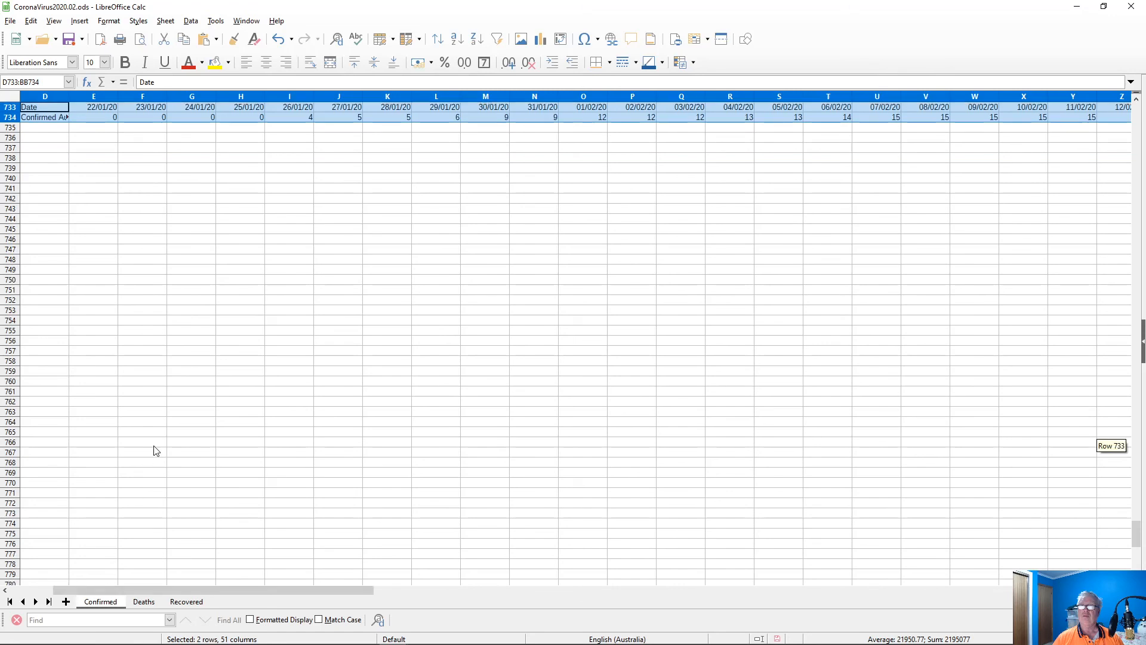
pyautogui.click(540, 39)
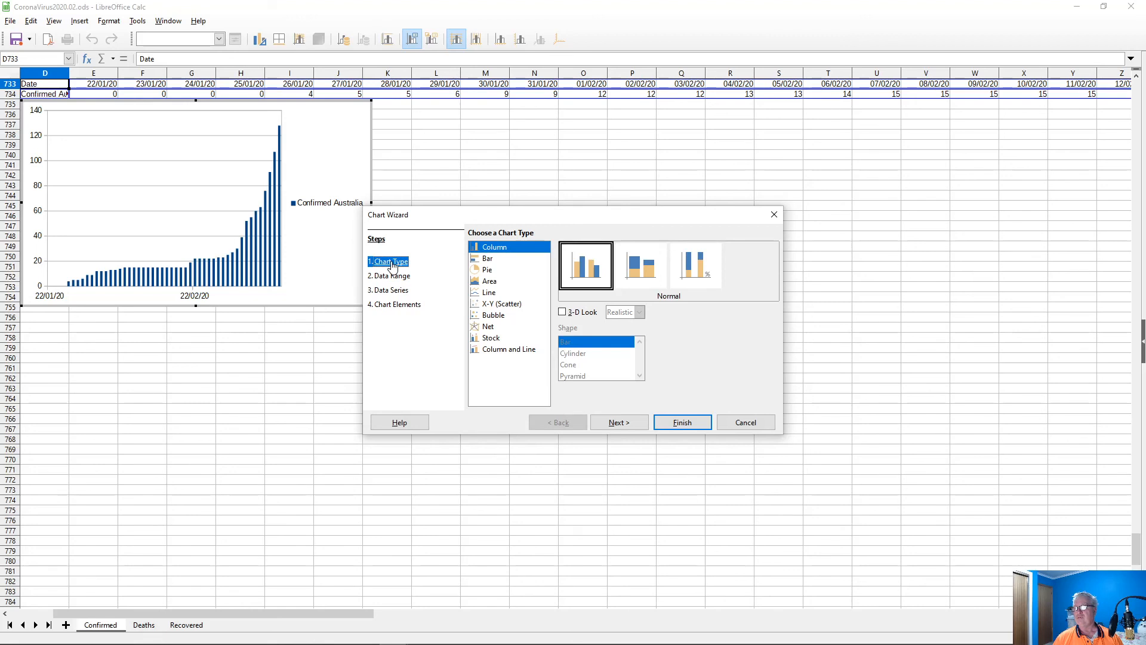
pyautogui.click(488, 293)
pyautogui.click(640, 264)
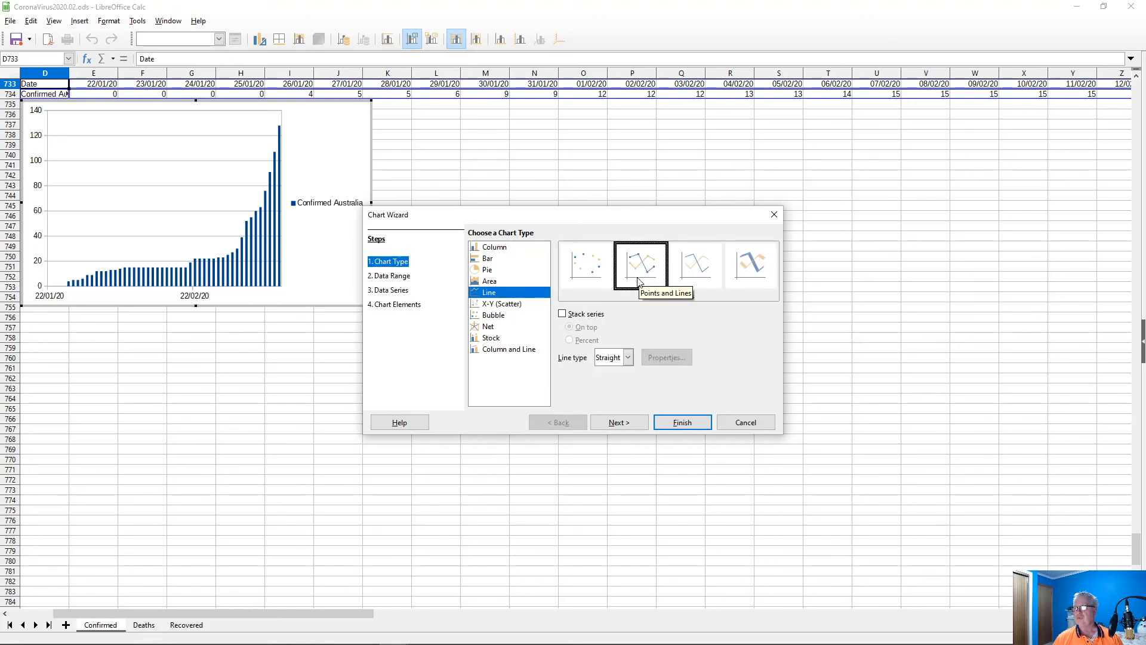
# - Set the new chart's title to "Confirmed Infections Australia" in its chart elements
pyautogui.click(394, 306)
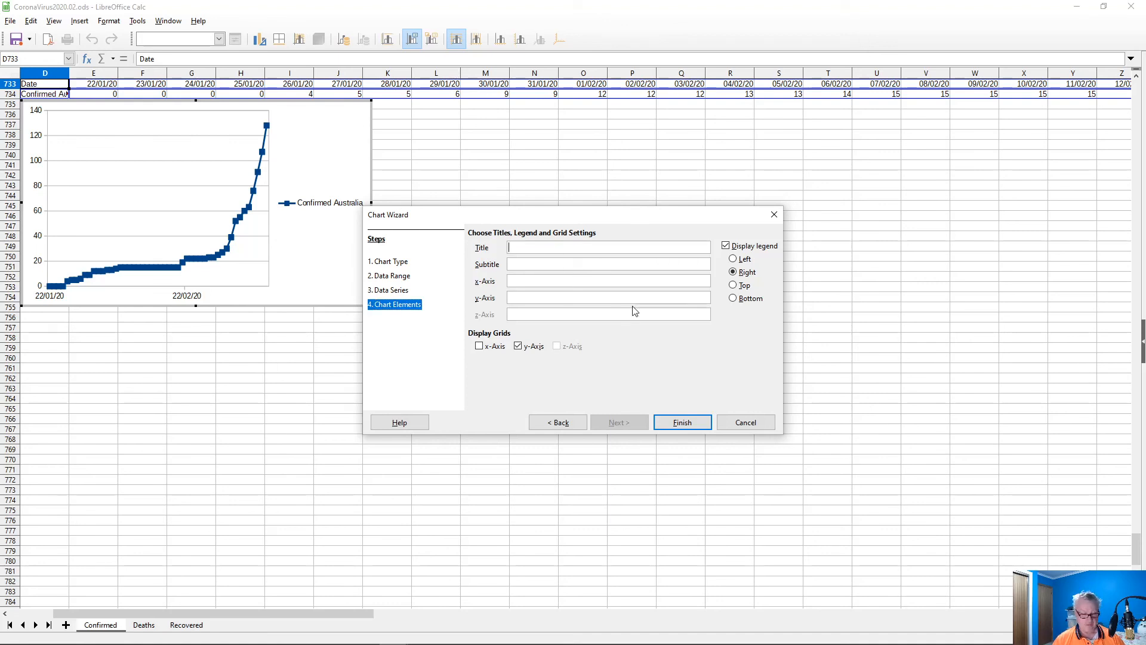
pyautogui.write('Con')
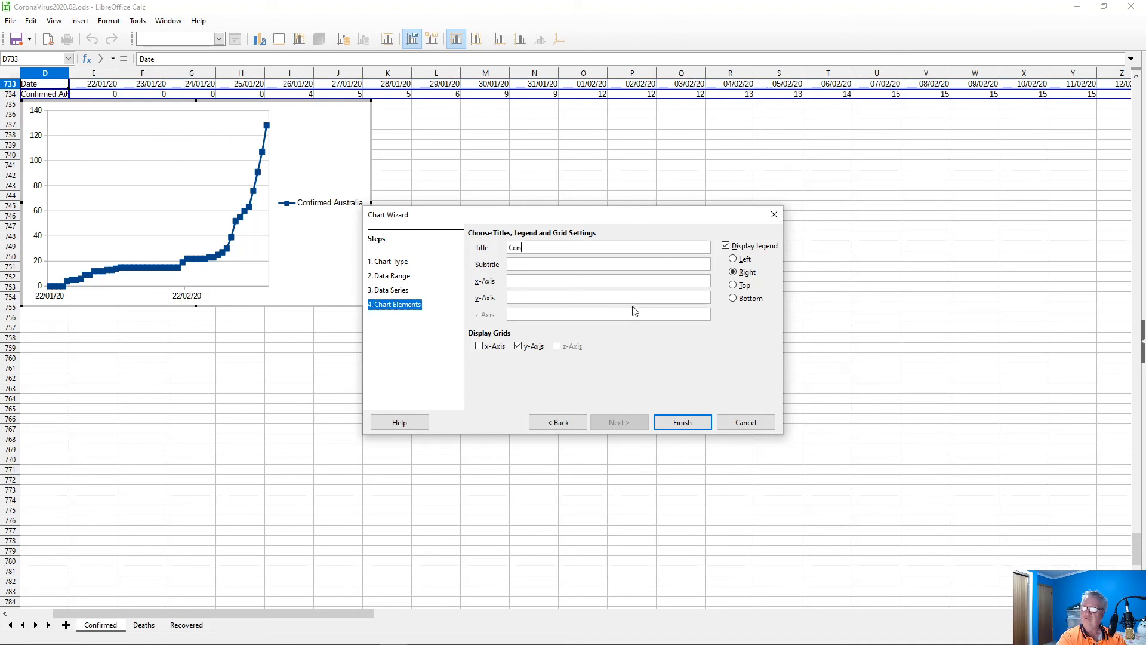
pyautogui.write('firmed Infections Australia')
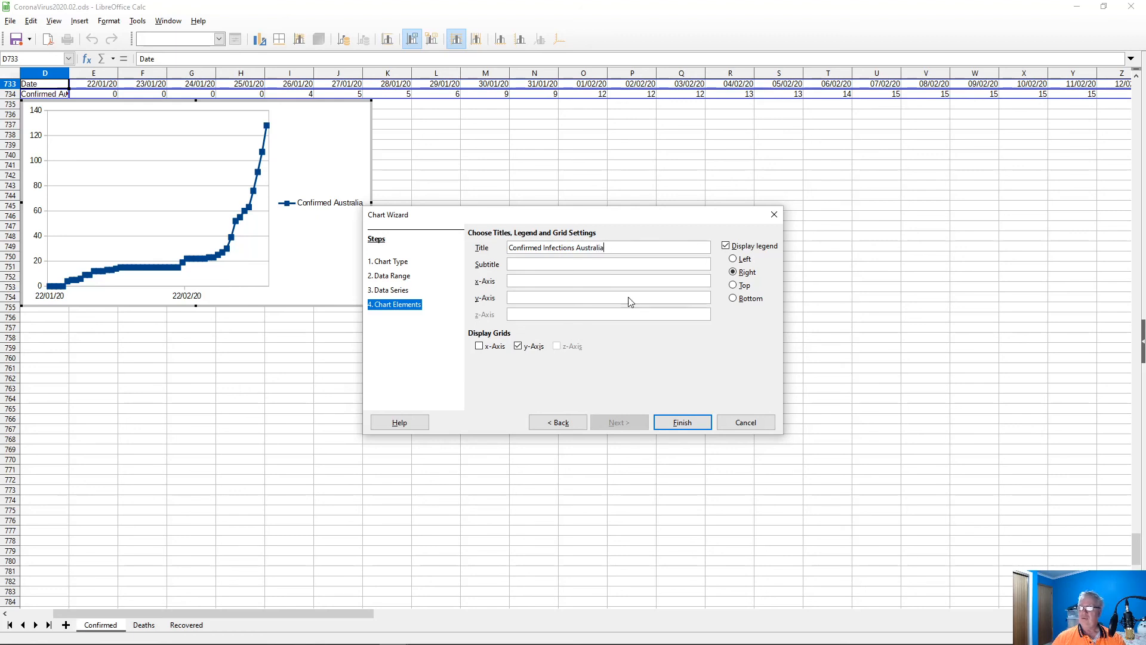
# - Copy the Johns Hopkins COVID-19 dashboard's web address from the browser and paste it as the chart's subtitle in Calc
pyautogui.hotkey('alt', 'Tab')
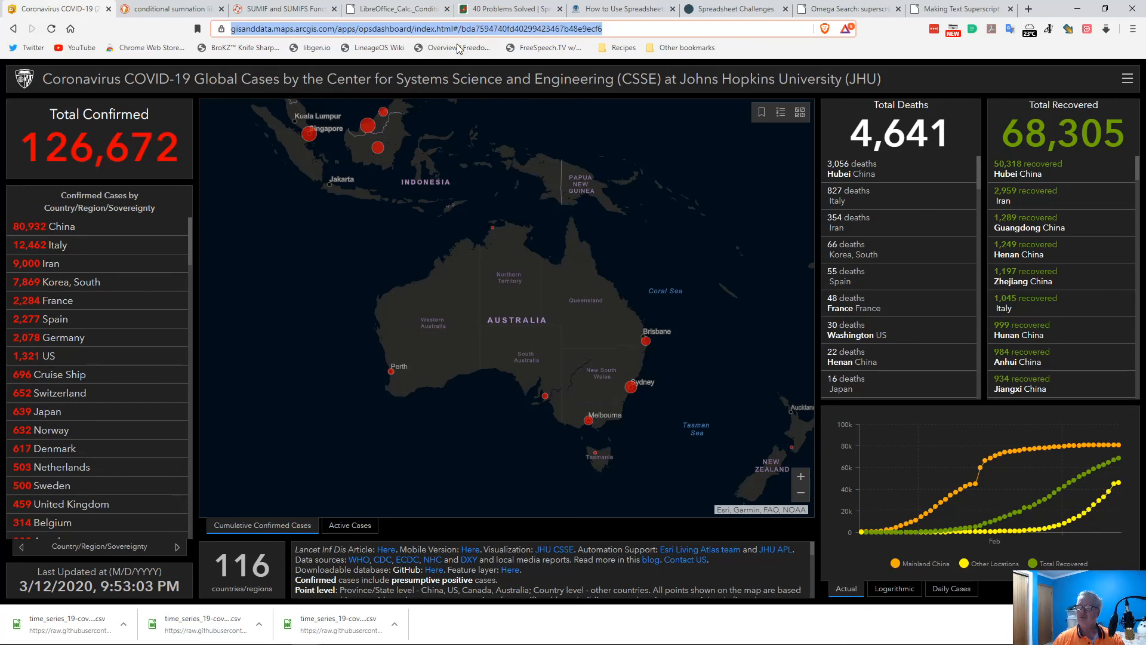
pyautogui.rightClick(449, 30)
pyautogui.click(478, 97)
pyautogui.hotkey('alt', 'Tab')
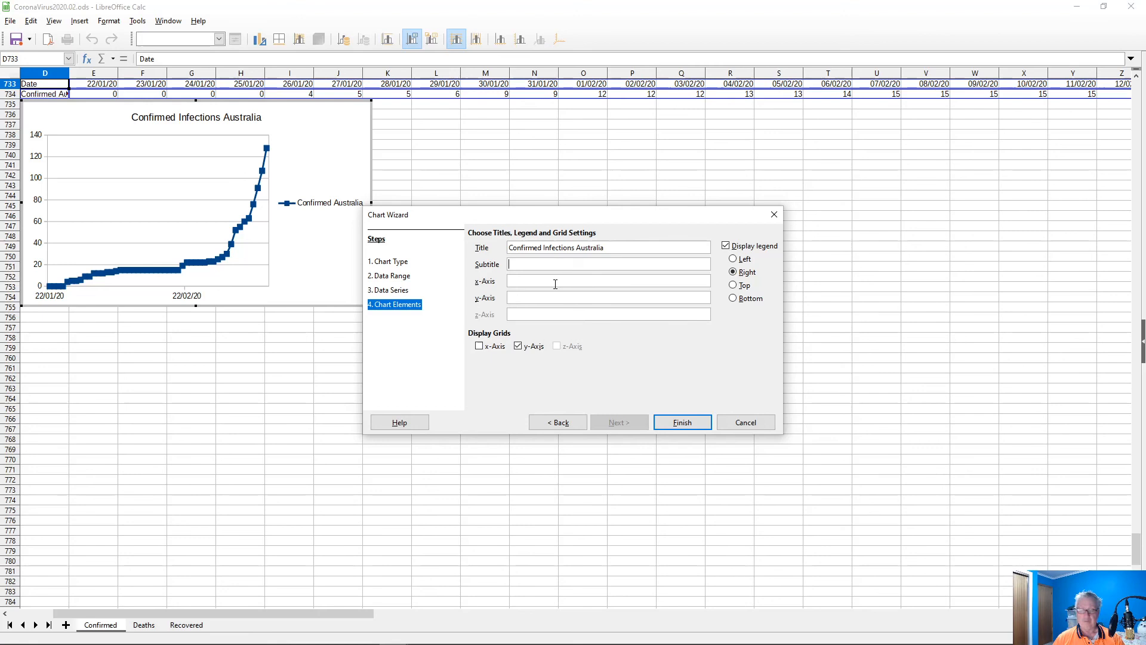
pyautogui.hotkey('ctrl', 'v')
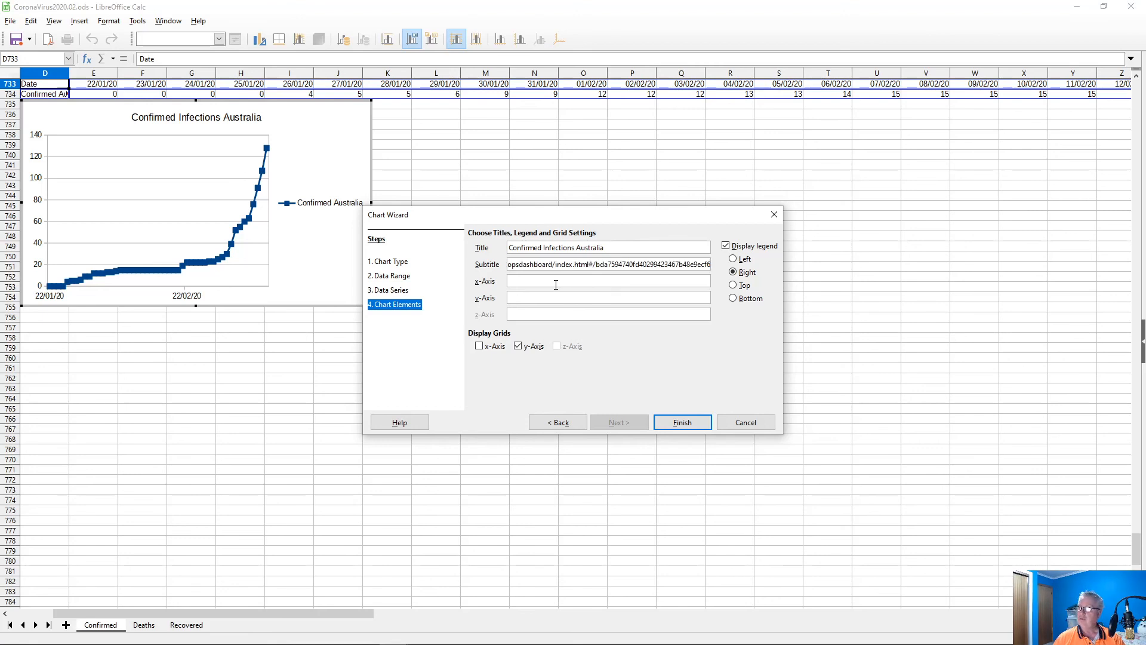
# - Label the Australia chart's x-axis Date and y-axis Confirmed, complete the chart, and enlarge it down to about row 784
pyautogui.click(555, 281)
pyautogui.write('Date')
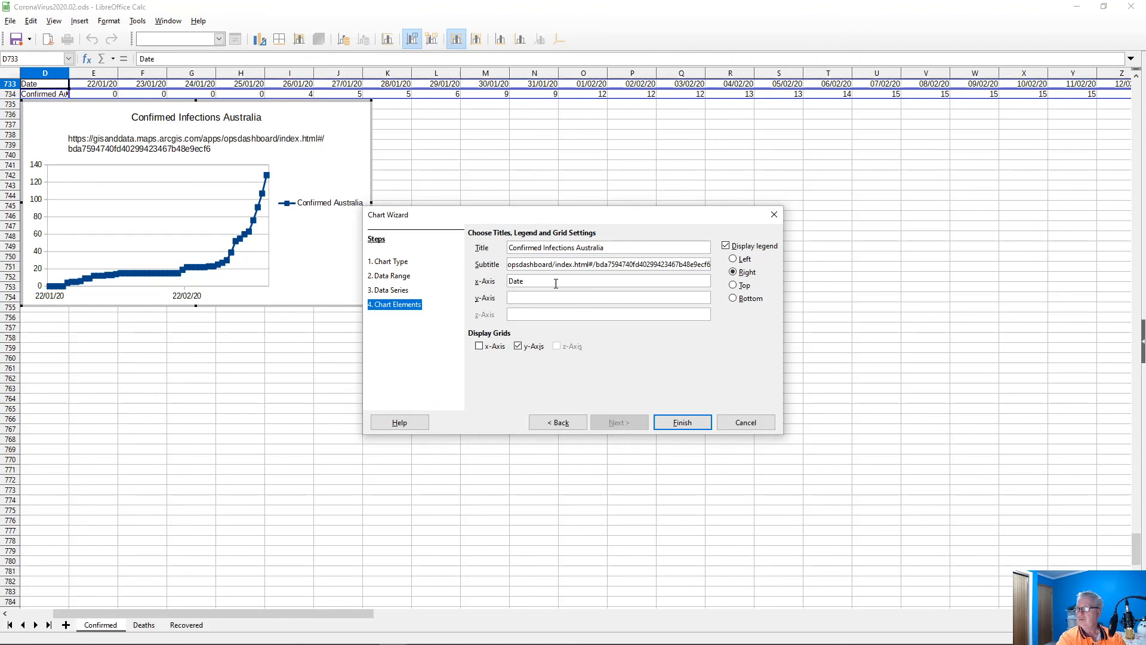
pyautogui.press('Tab')
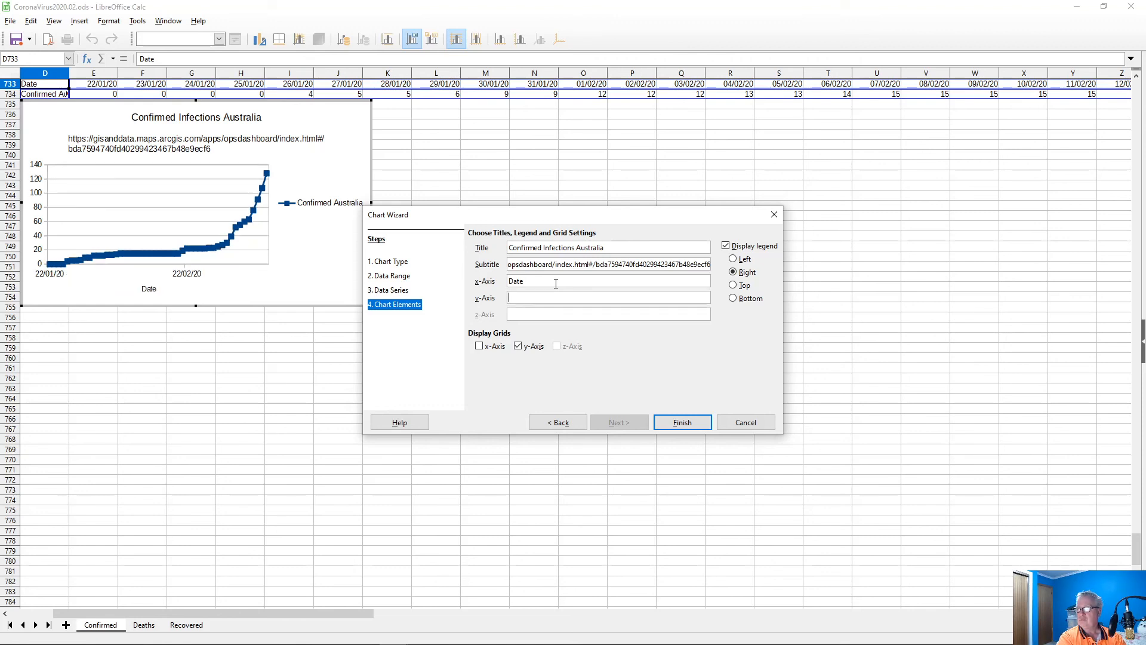
pyautogui.write('Confirmed')
pyautogui.press('Return')
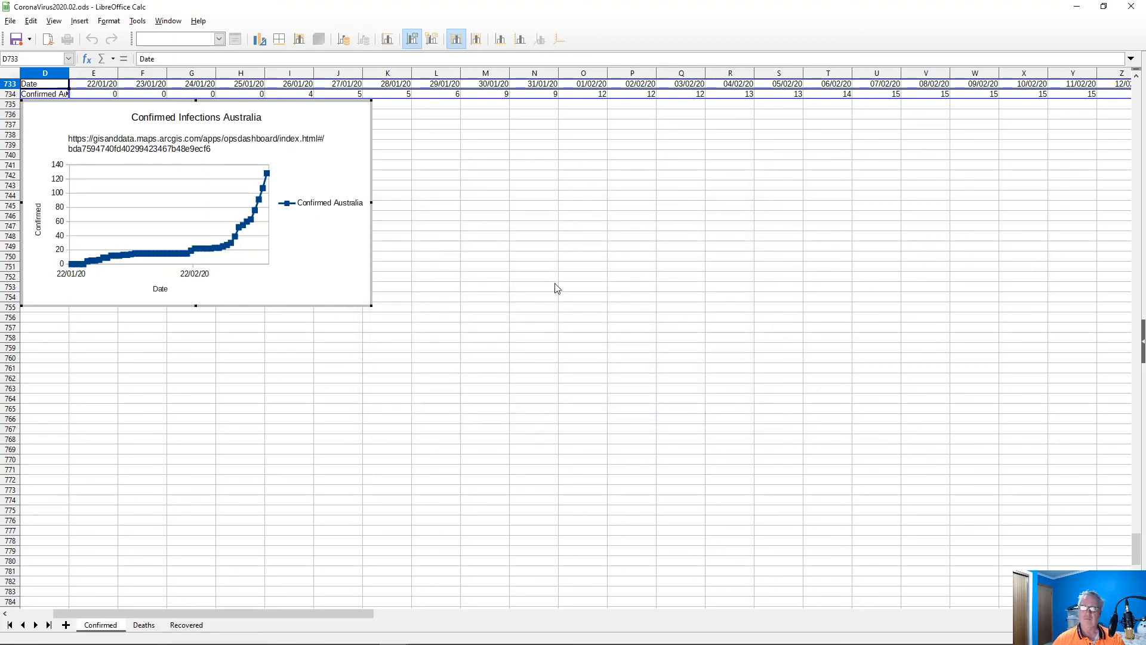
pyautogui.moveTo(370, 305); pyautogui.dragTo(1114, 569)
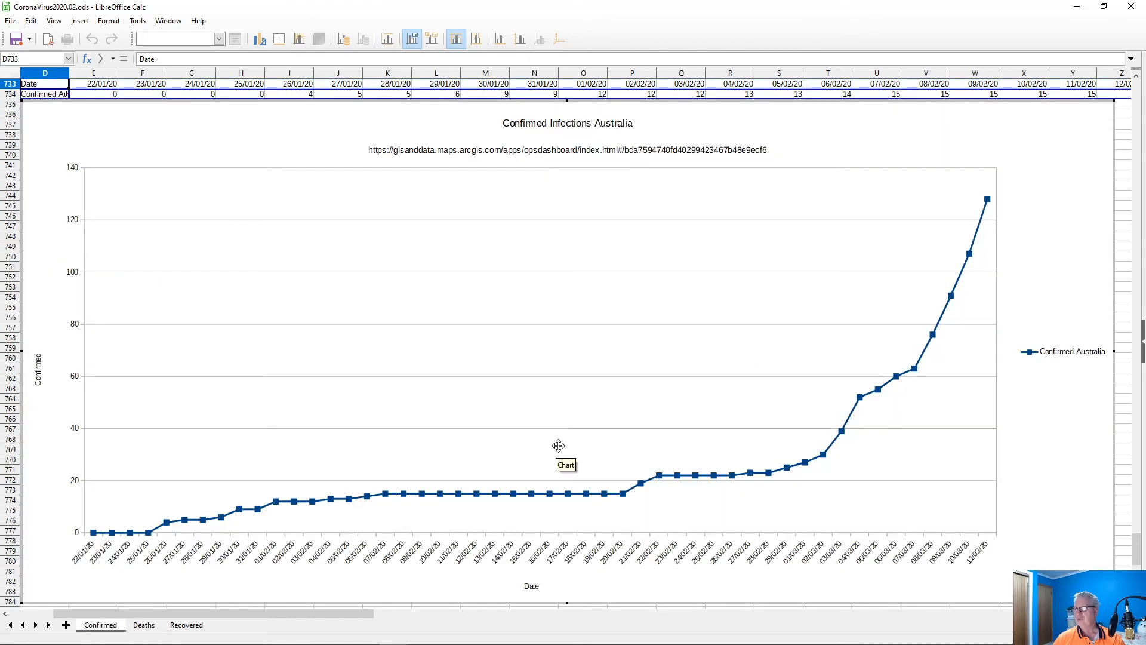
# - Project Australia's next daily count by entering =BB734*1.2 in BC734, after the last confirmed figure
pyautogui.moveTo(373, 616); pyautogui.dragTo(596, 567)
pyautogui.scroll(7, 648, 494)
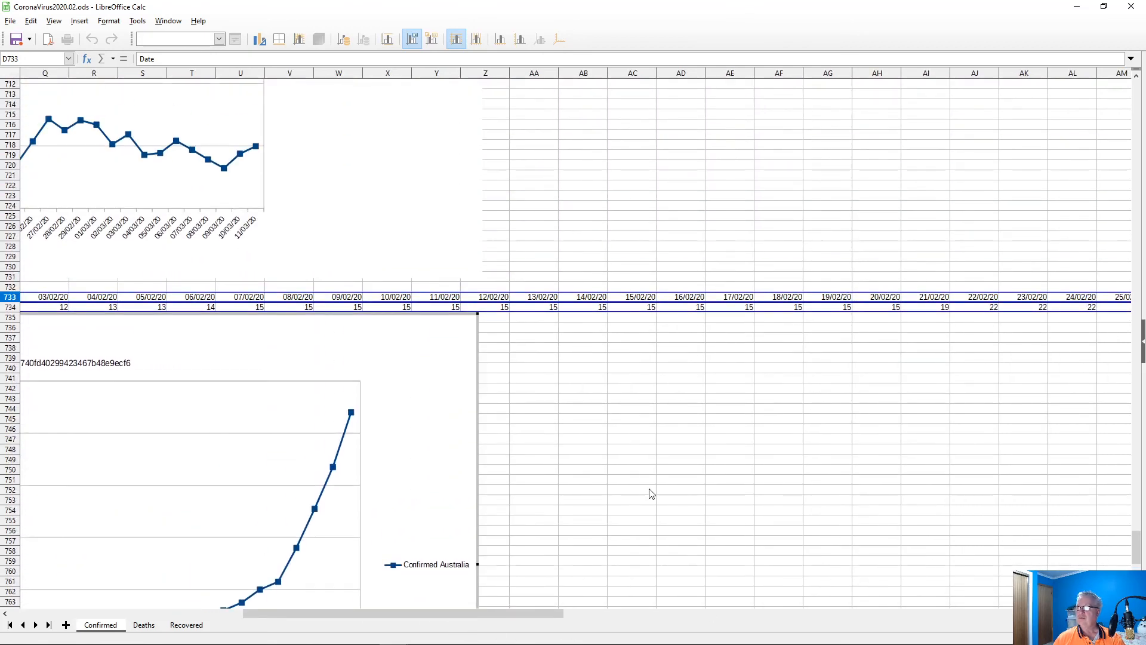
pyautogui.moveTo(456, 615); pyautogui.dragTo(845, 609)
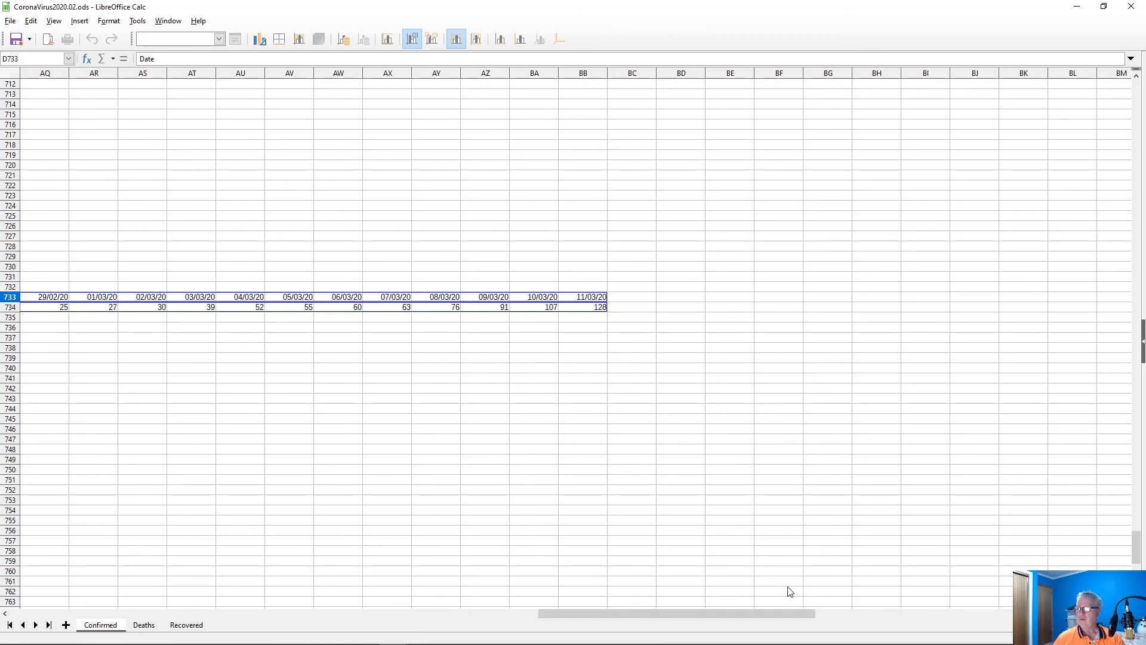
pyautogui.click(623, 314)
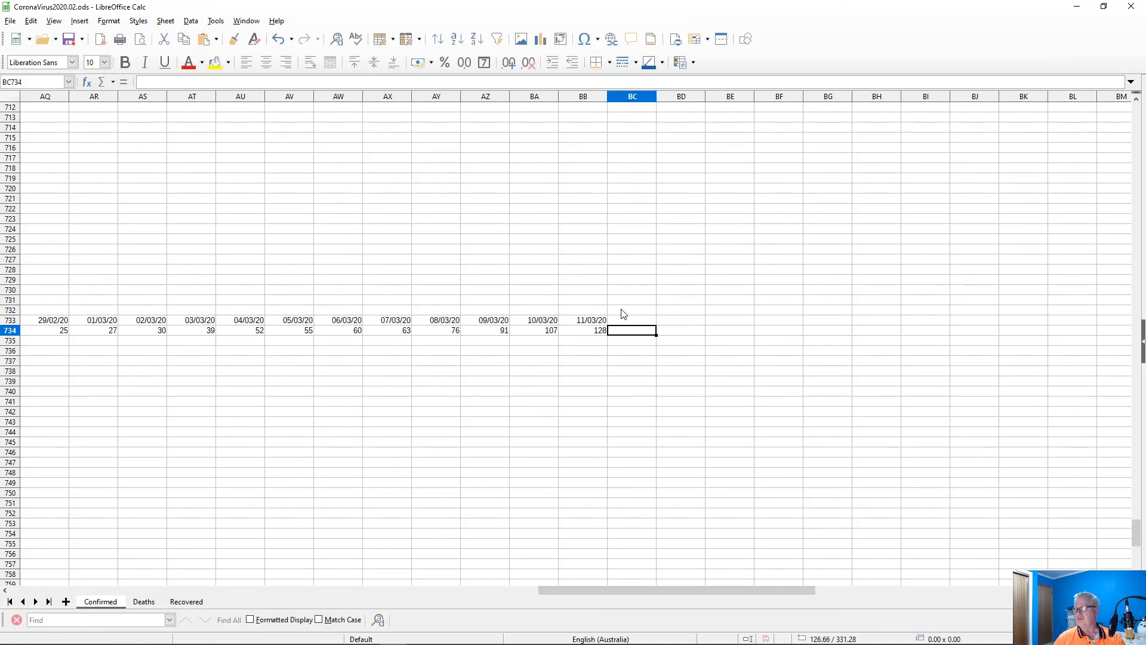
pyautogui.click(590, 335)
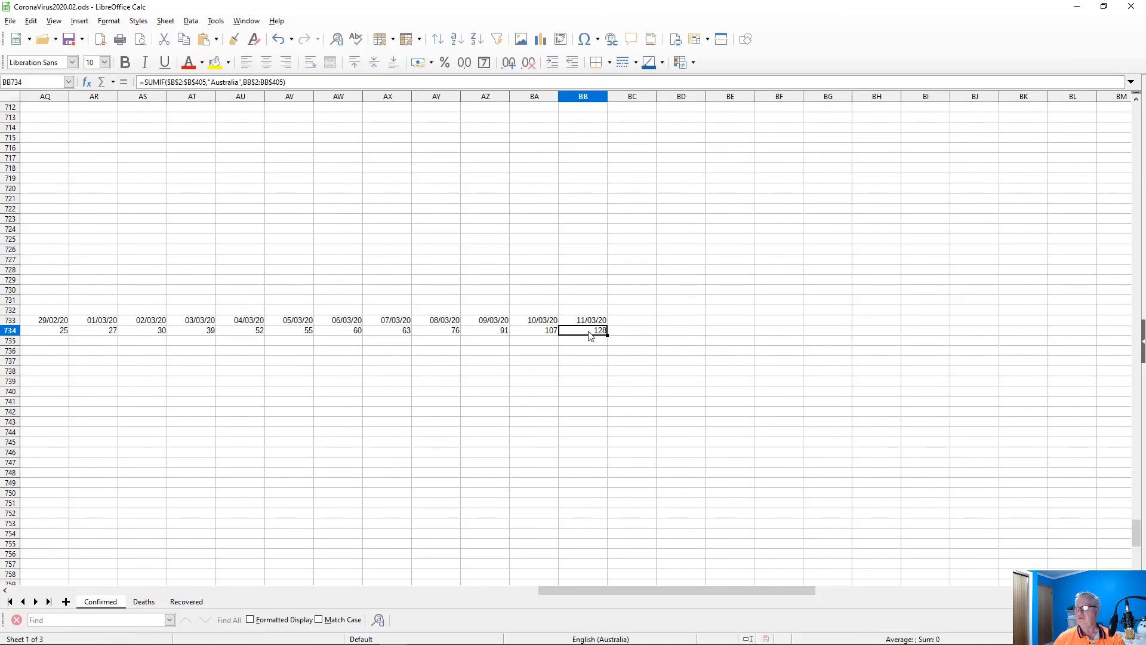
pyautogui.click(625, 332)
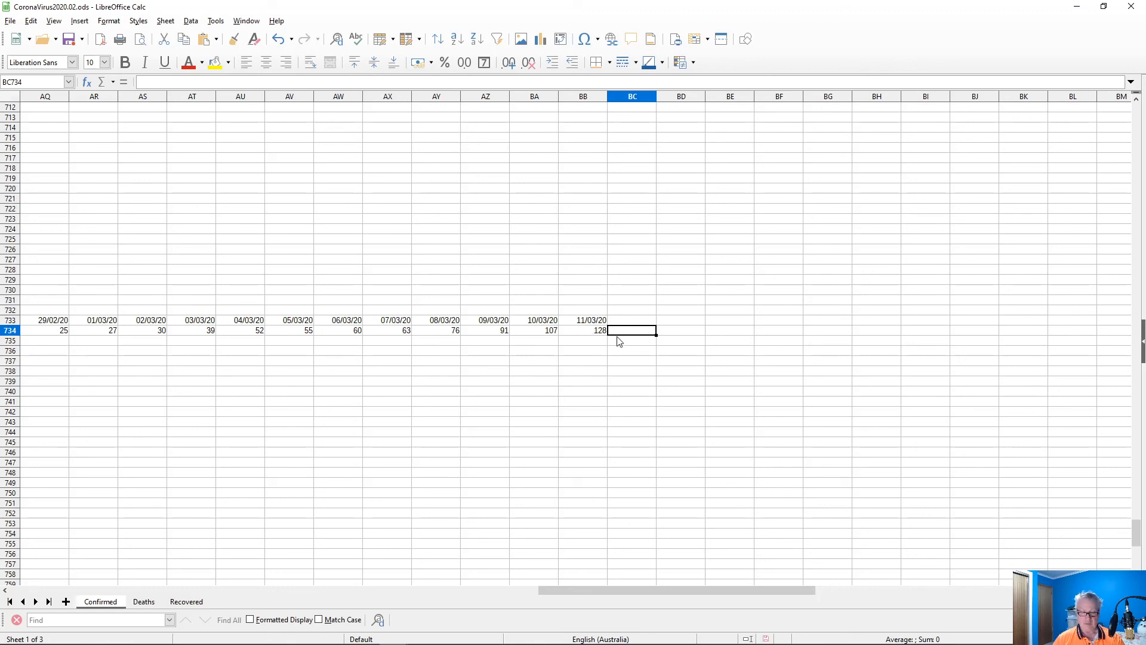
pyautogui.write('=')
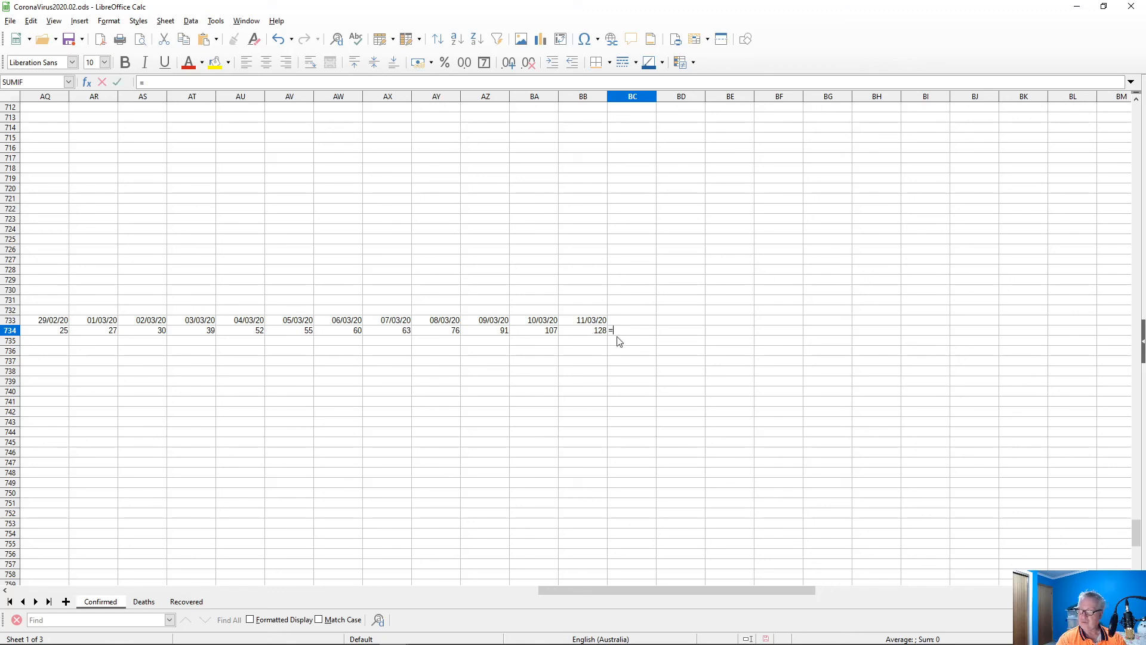
pyautogui.click(590, 333)
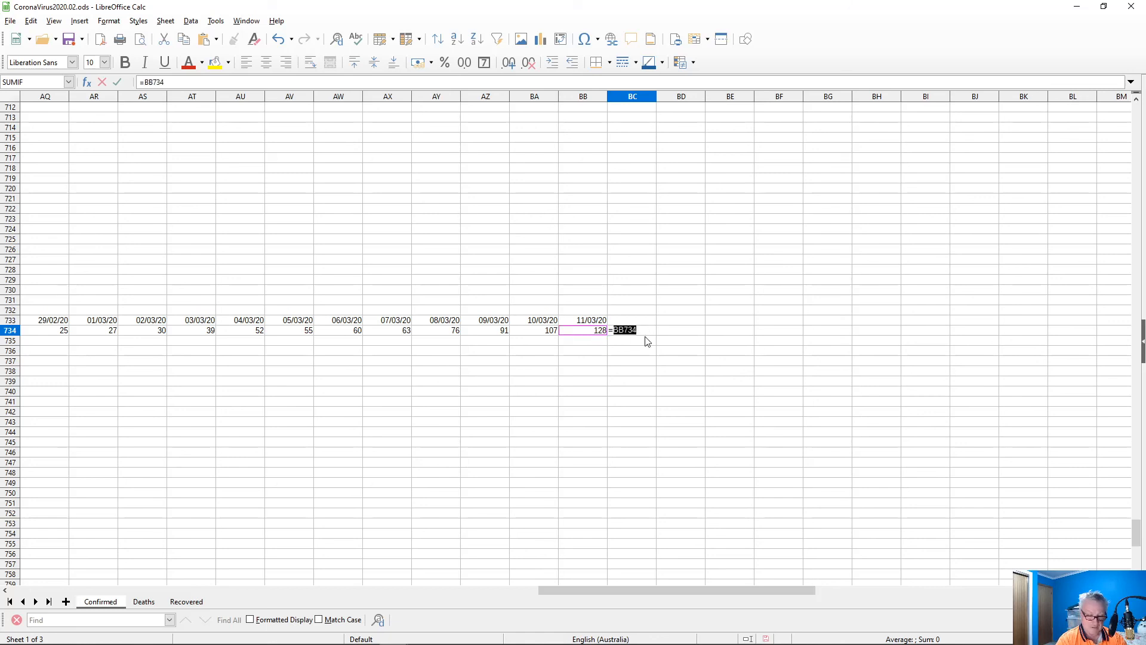
pyautogui.write('*')
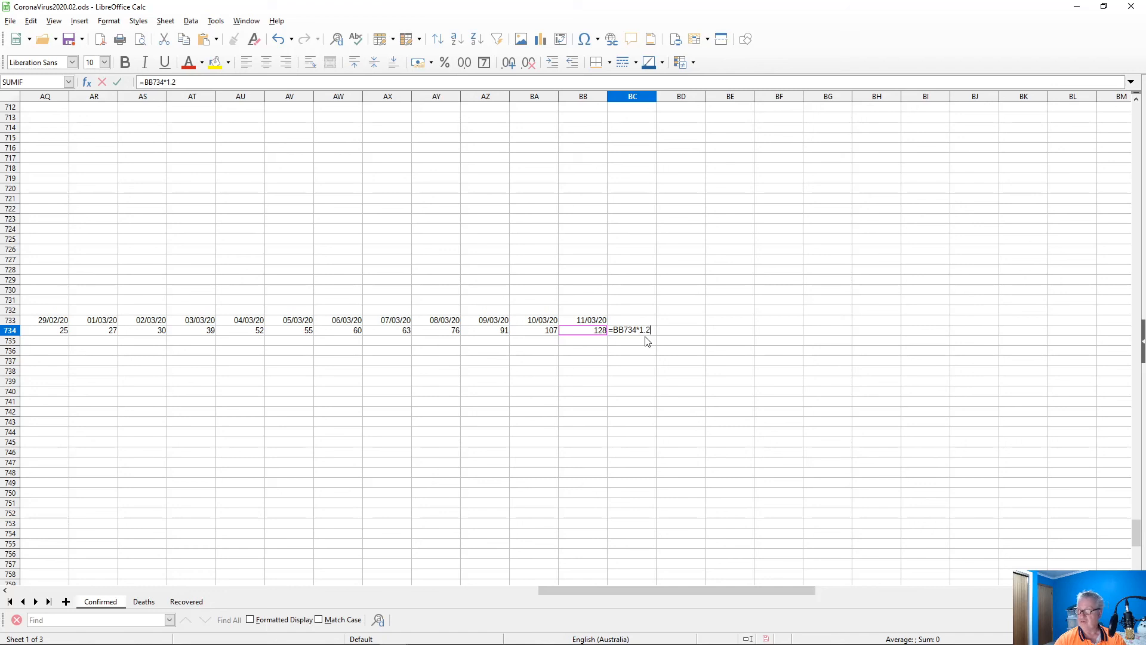
pyautogui.press('Return')
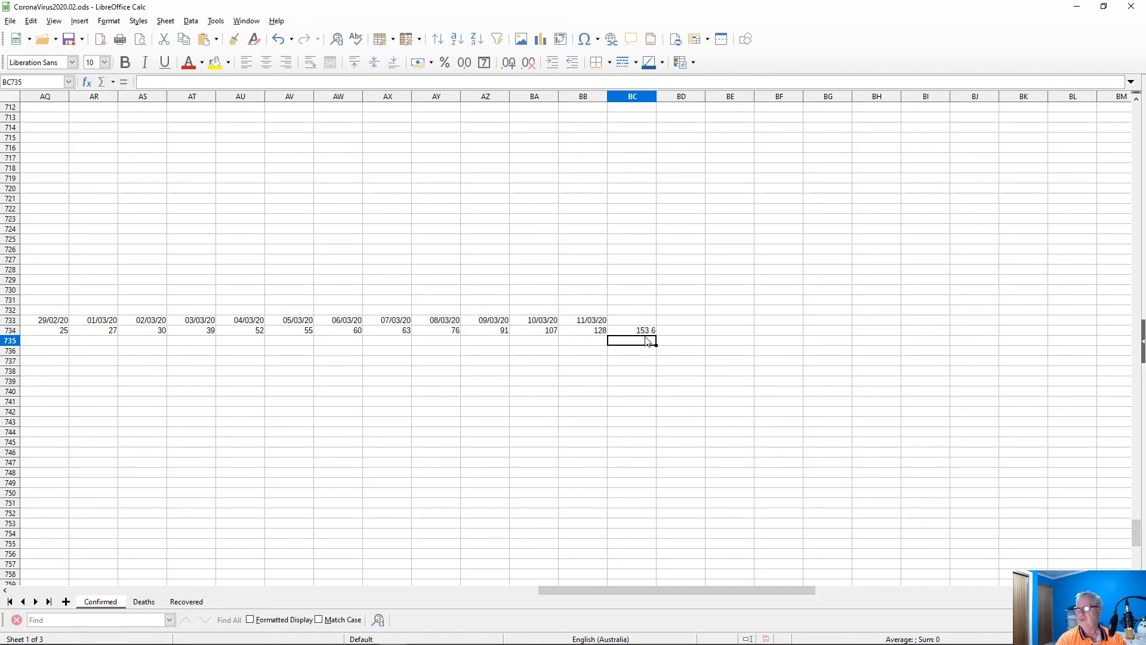
# - Copy the projection formula from BC734 into the next six cells, BD734:BI734
pyautogui.press('Up')
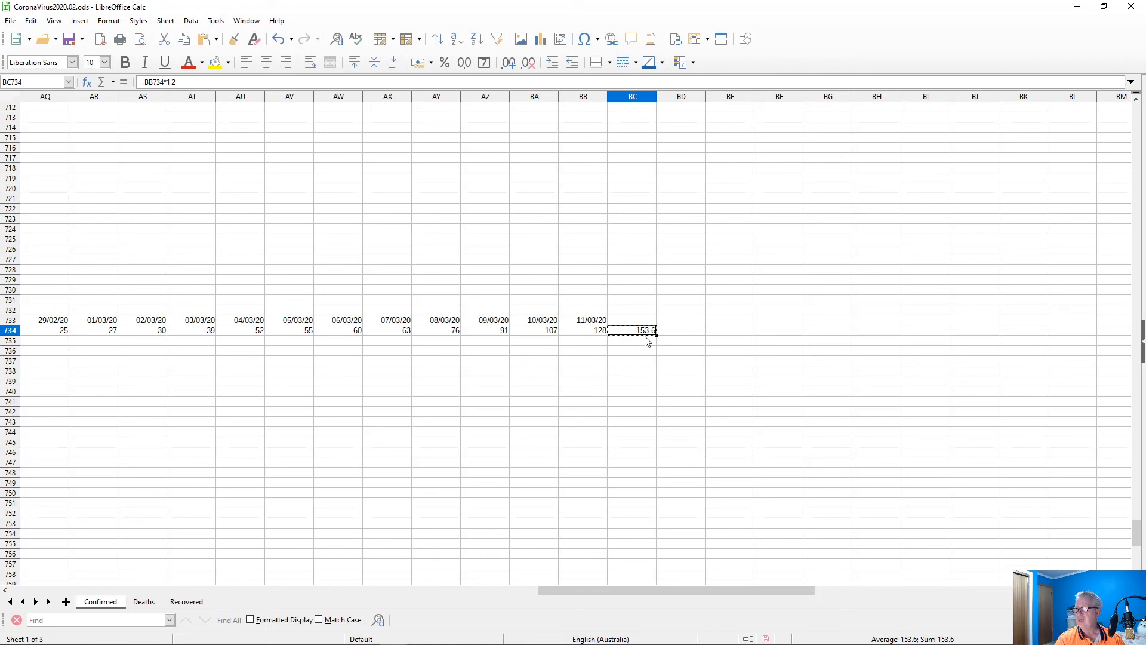
pyautogui.press('Right')
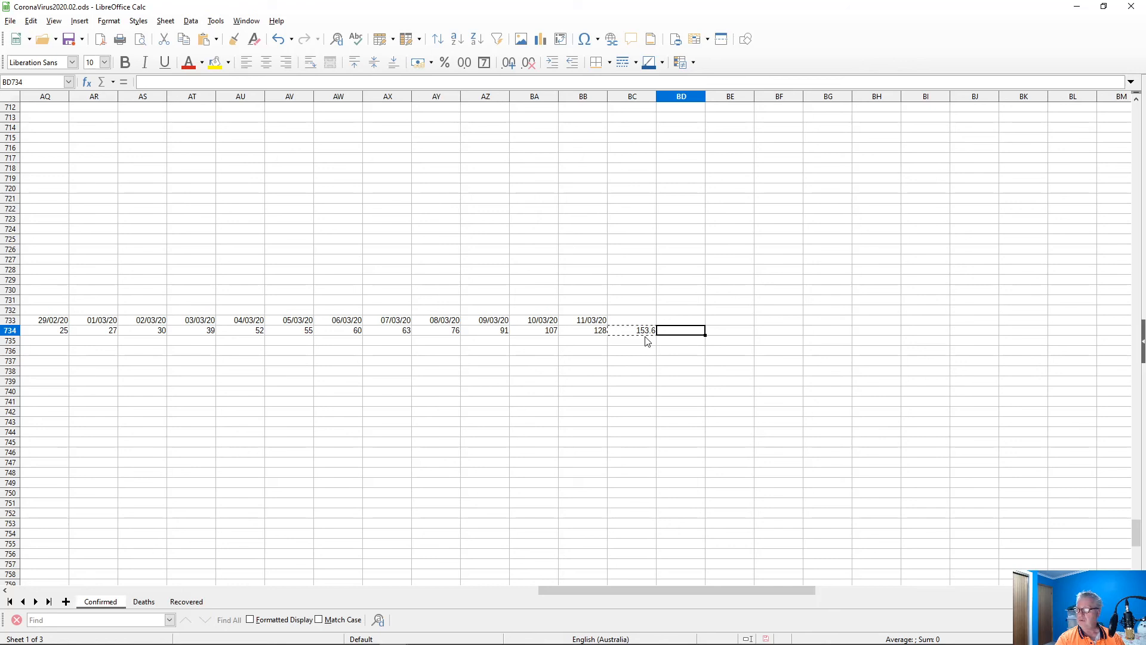
pyautogui.hotkey('shift', 'Right')
pyautogui.hotkey('shift', 'Right')
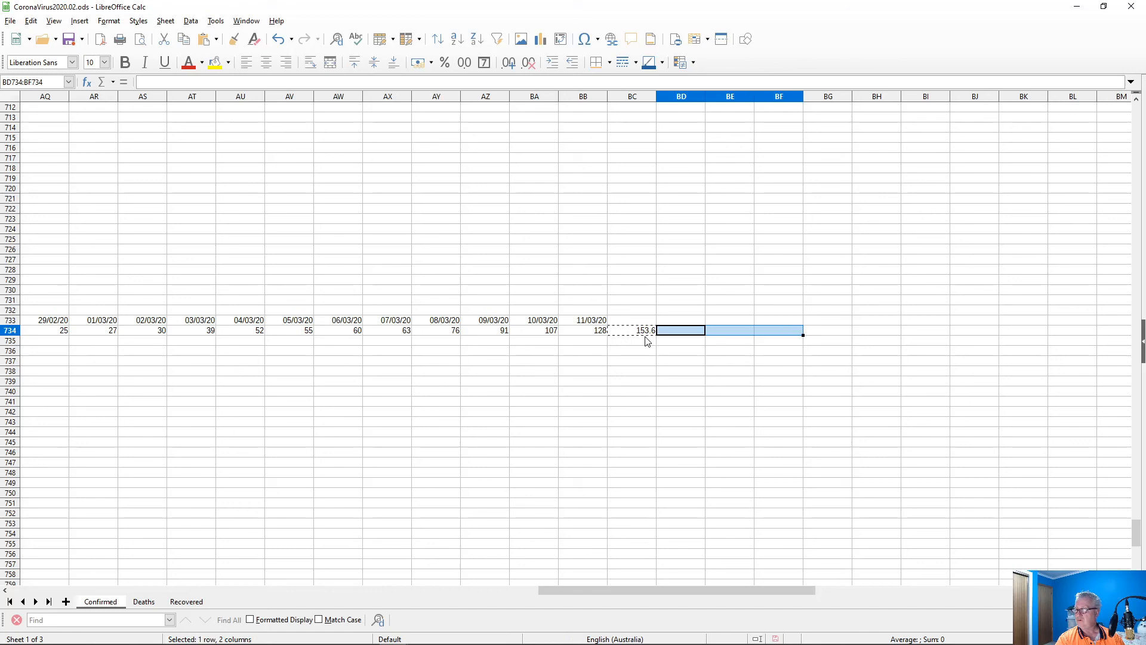
pyautogui.hotkey('shift', 'Right')
pyautogui.hotkey('shift', 'Right')
pyautogui.hotkey('shift', 'Right')
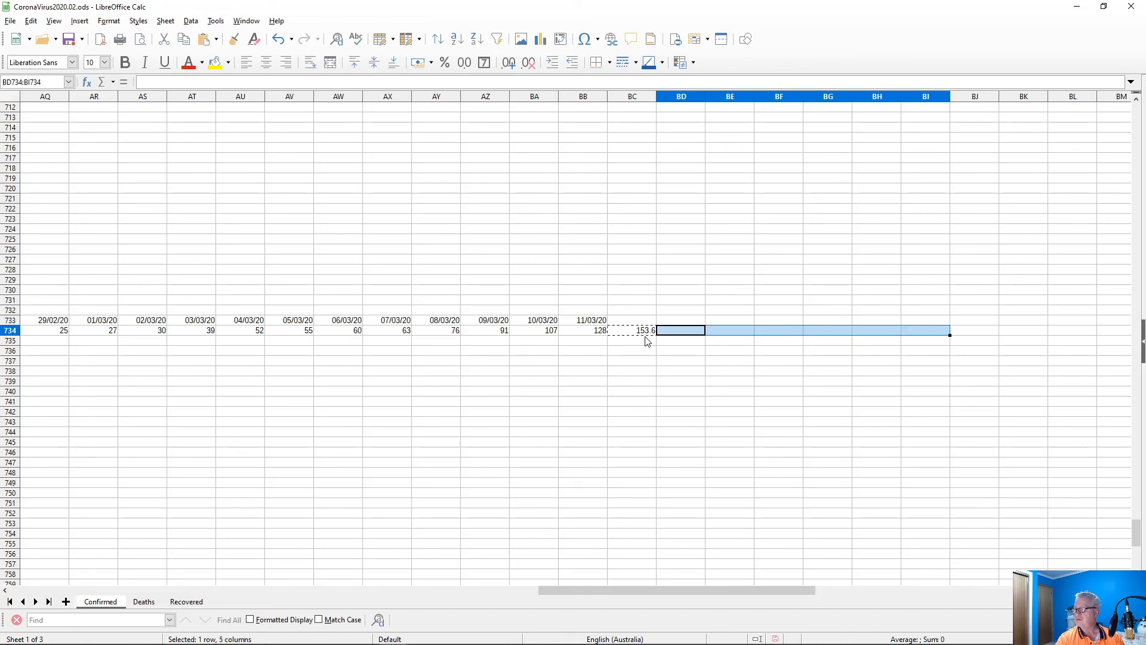
pyautogui.write('184.32\t221.184\t265.4208\t318.50496\t382.205952\t458.6471424')
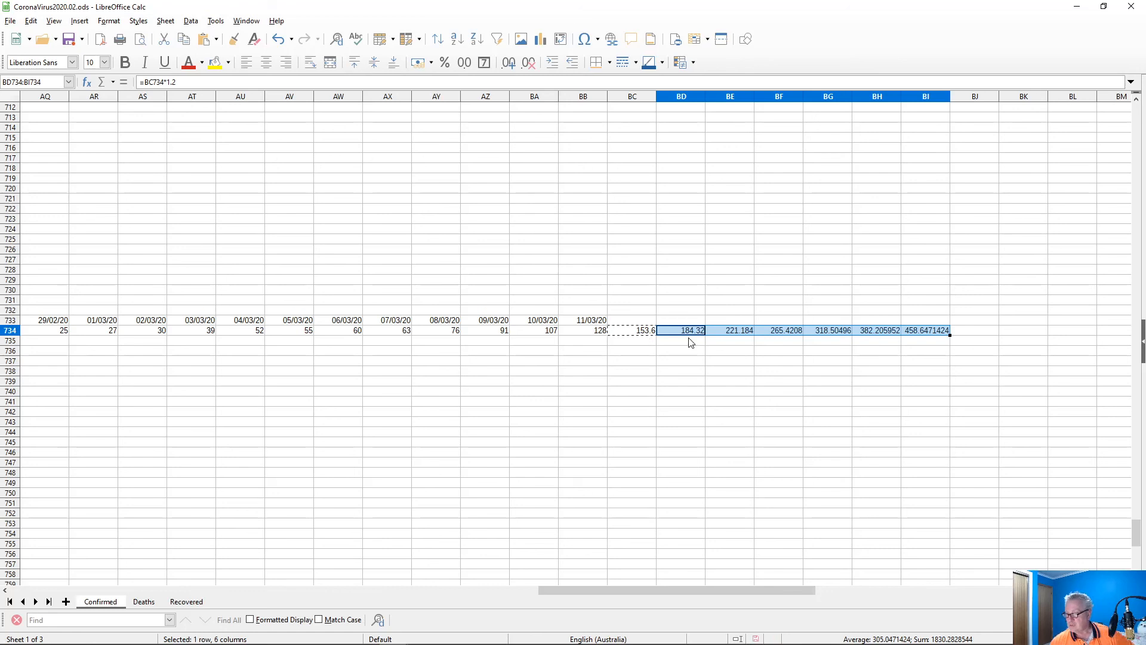
pyautogui.click(914, 332)
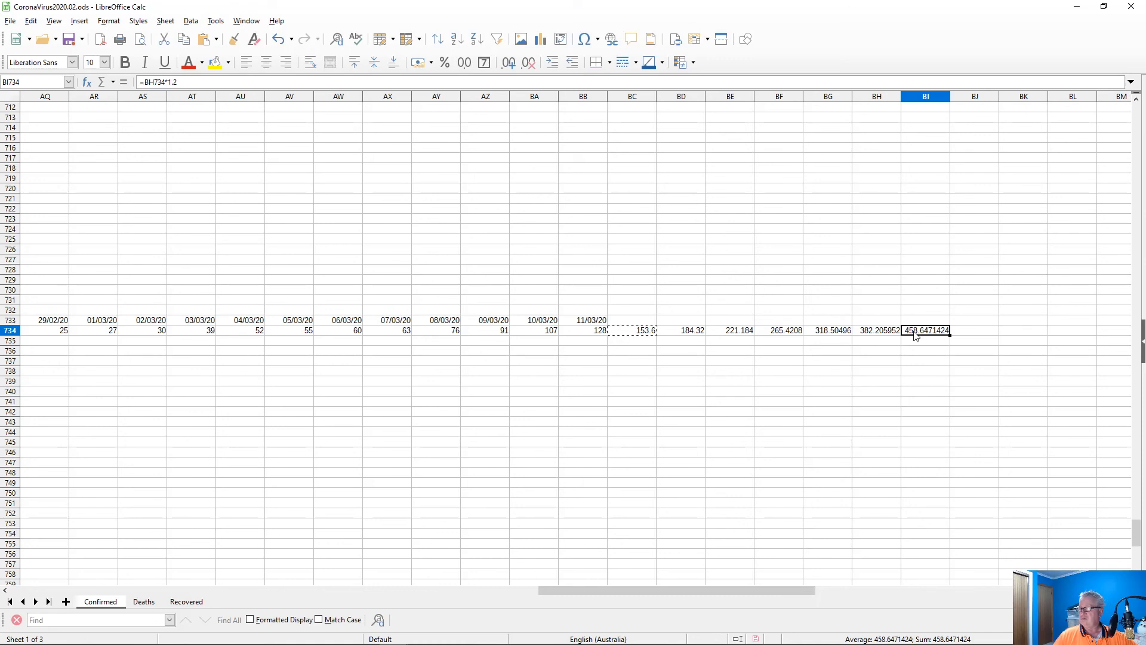
pyautogui.click(733, 594)
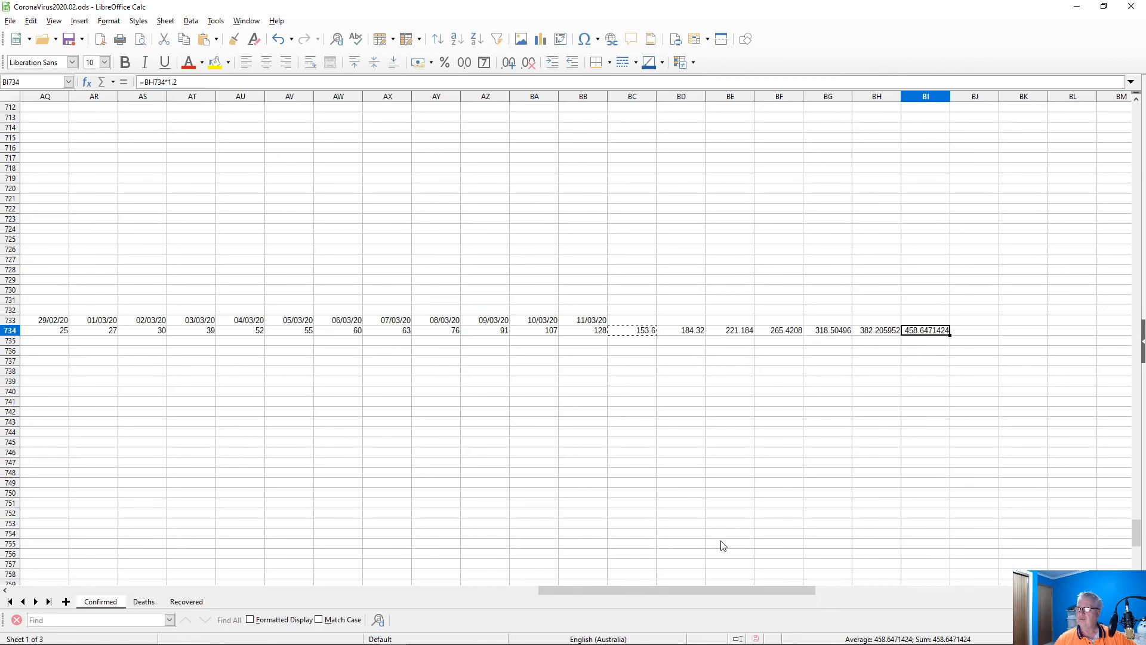
# - Give the projected Australian counts in BC734:BI734 a light orange background
pyautogui.click(637, 332)
pyautogui.moveTo(640, 334); pyautogui.dragTo(933, 334)
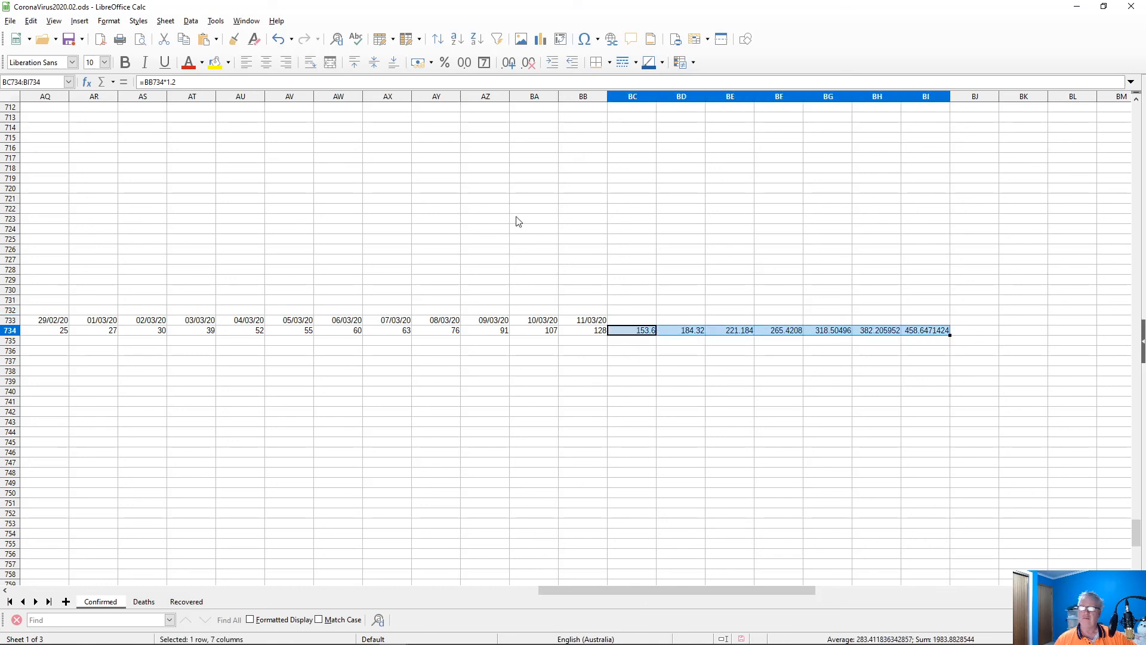
pyautogui.click(229, 63)
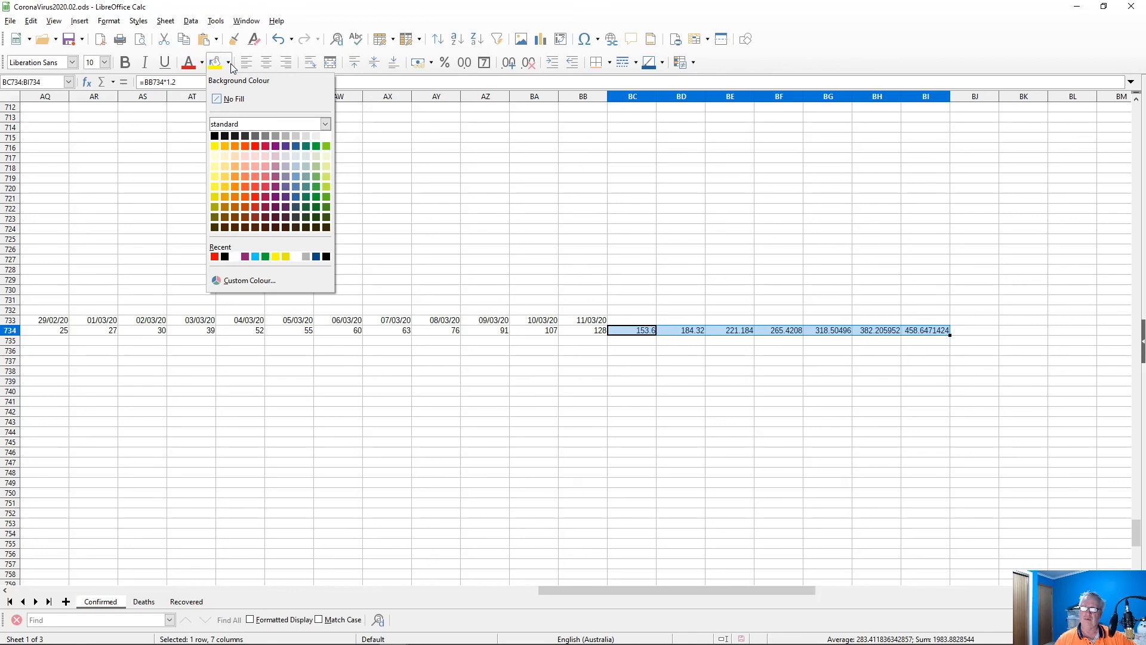
pyautogui.click(234, 185)
pyautogui.click(228, 63)
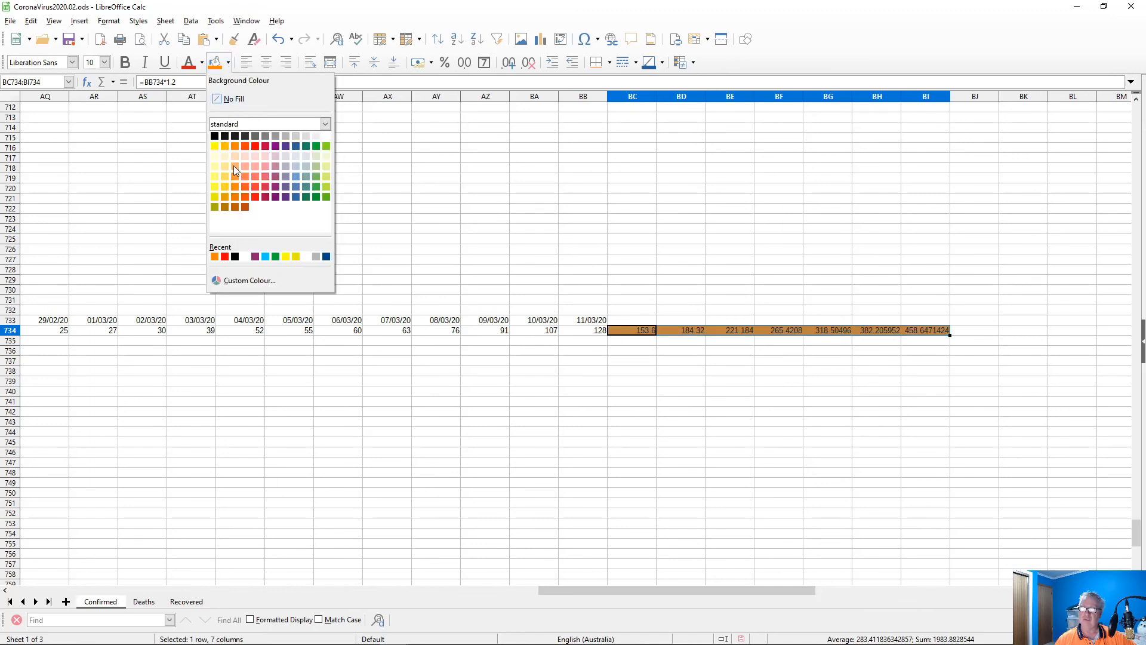
pyautogui.click(233, 159)
pyautogui.click(607, 415)
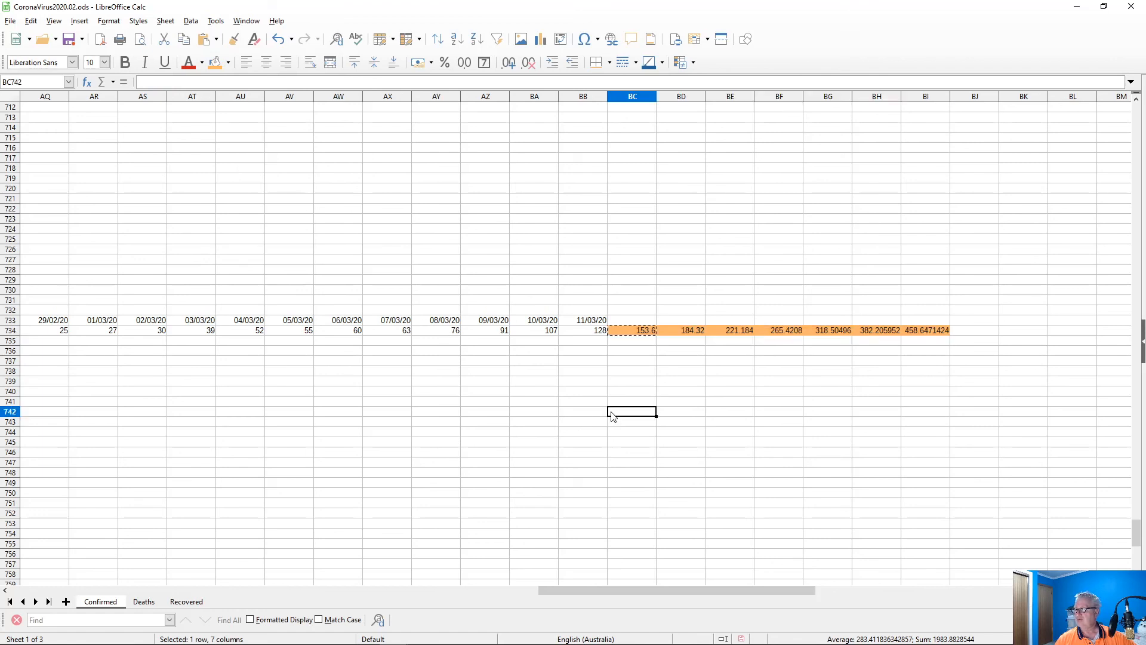
# - Copy the seven projected Australian cells, BC734:BI734
pyautogui.click(646, 351)
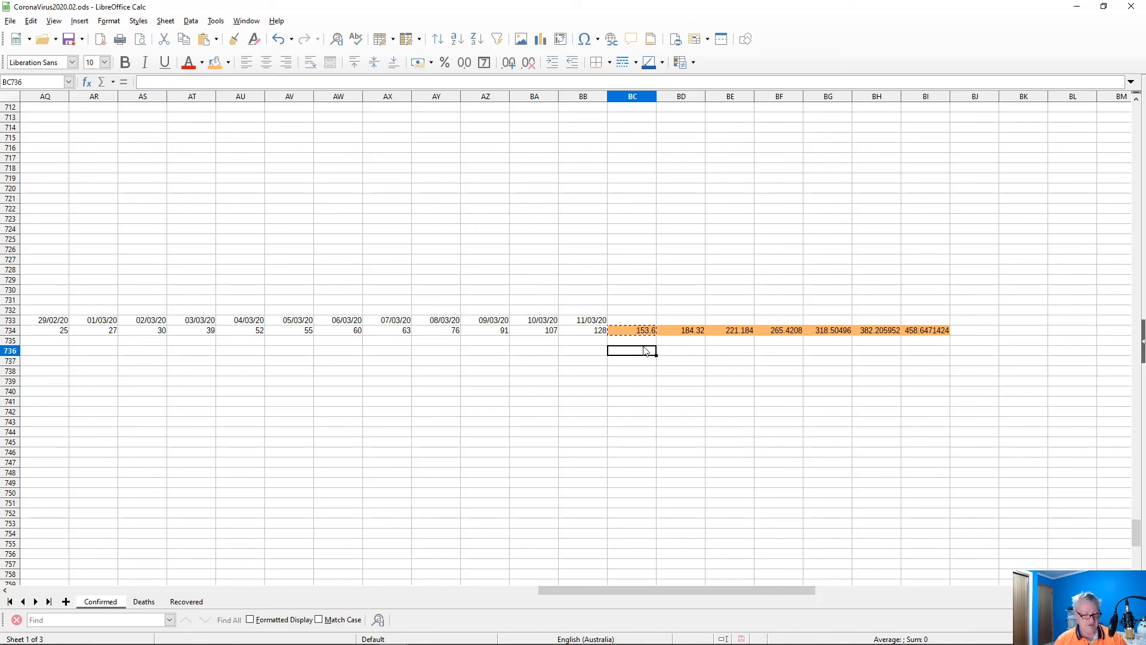
pyautogui.click(642, 331)
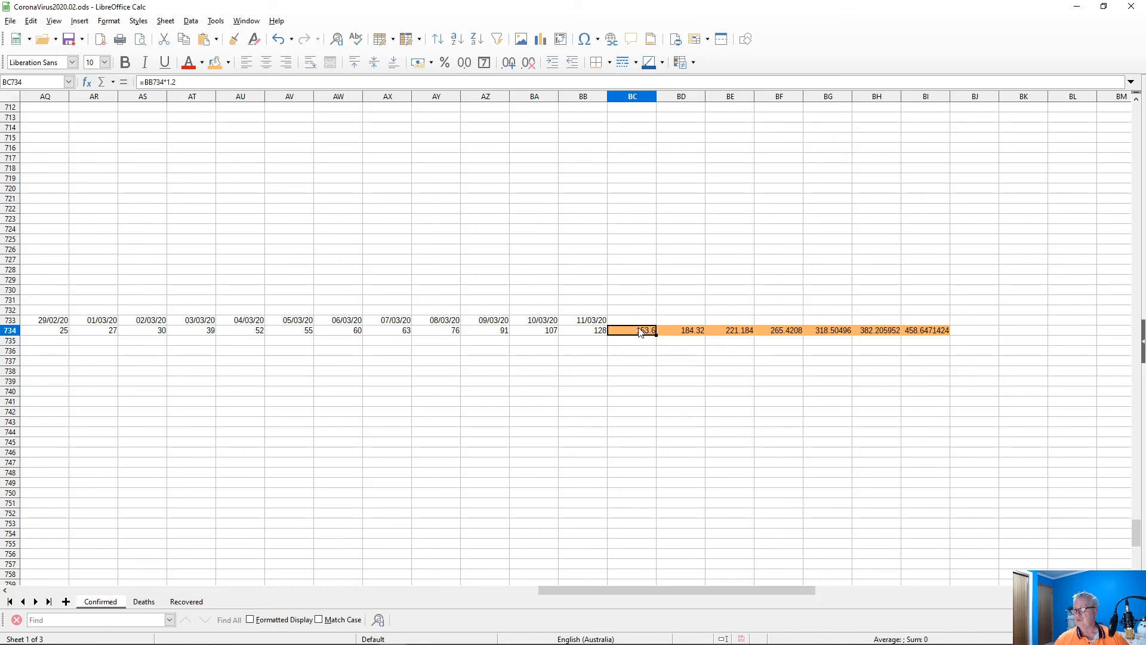
pyautogui.hotkey('ctrl', 'shift', 'Right')
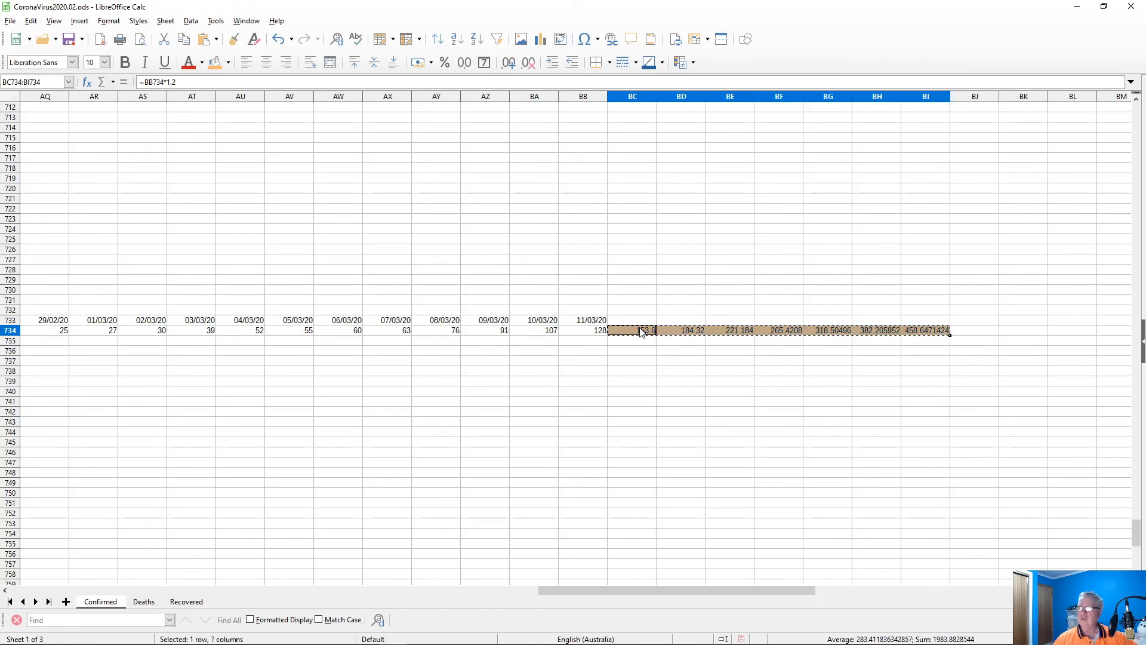
# - Paste the copied projection formulas into BC464:BI464, at the end of the global confirmed infections without China row
pyautogui.scroll(7, 536, 332)
pyautogui.scroll(9, 537, 332)
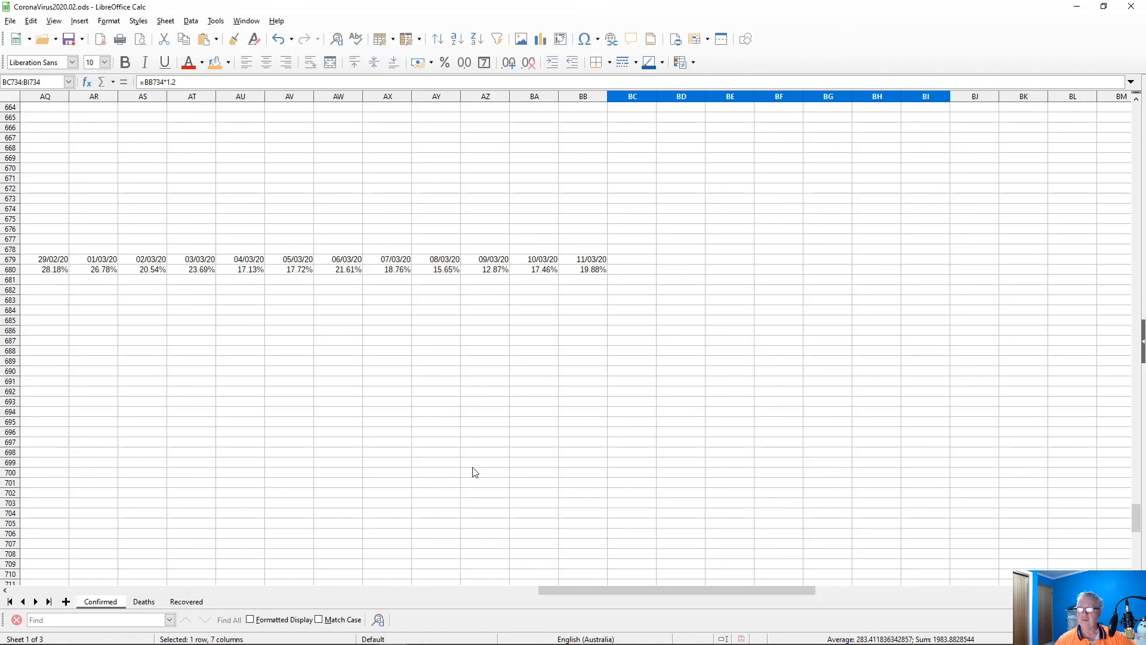
pyautogui.moveTo(570, 590); pyautogui.dragTo(60, 591)
pyautogui.scroll(8, 666, 486)
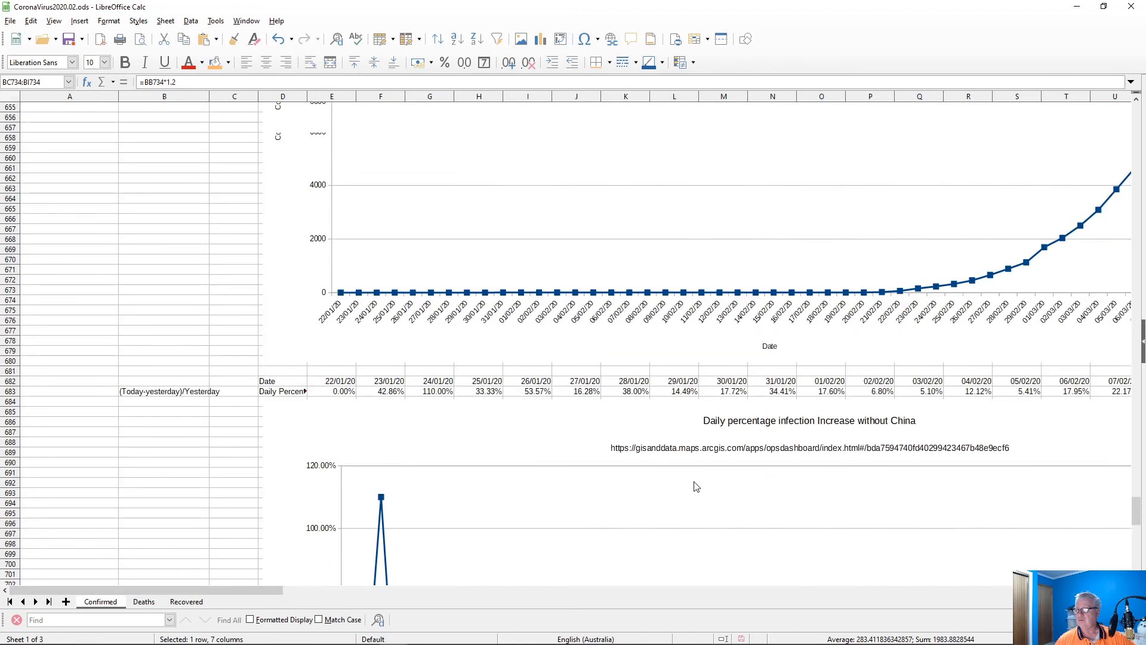
pyautogui.scroll(8, 695, 486)
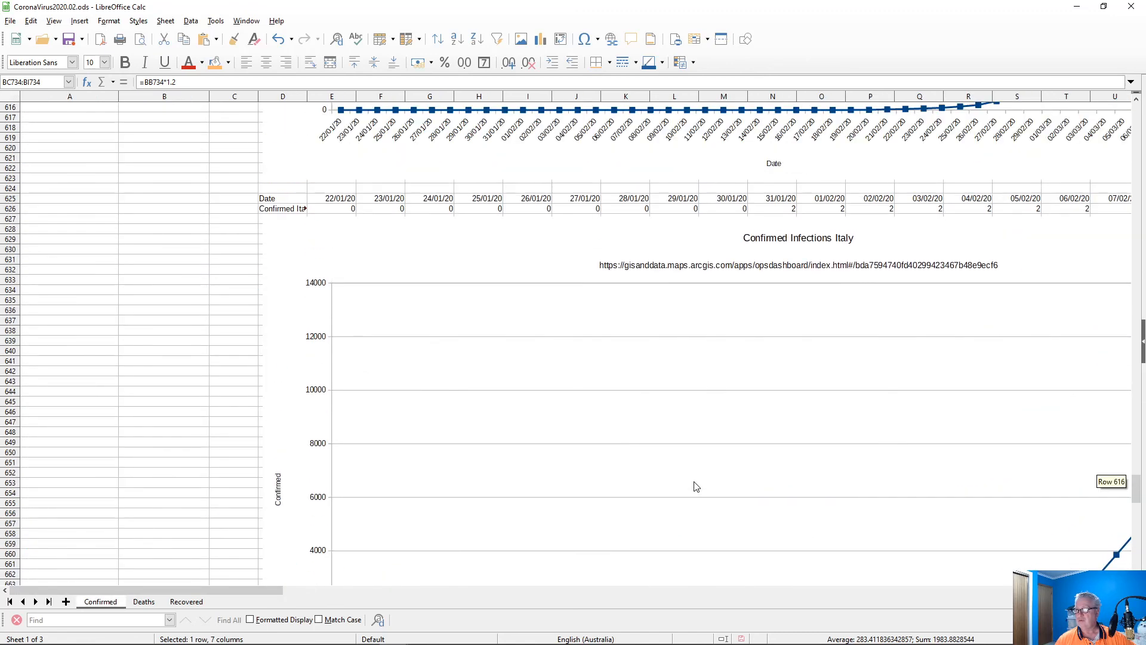
pyautogui.scroll(18, 696, 486)
pyautogui.scroll(20, 695, 485)
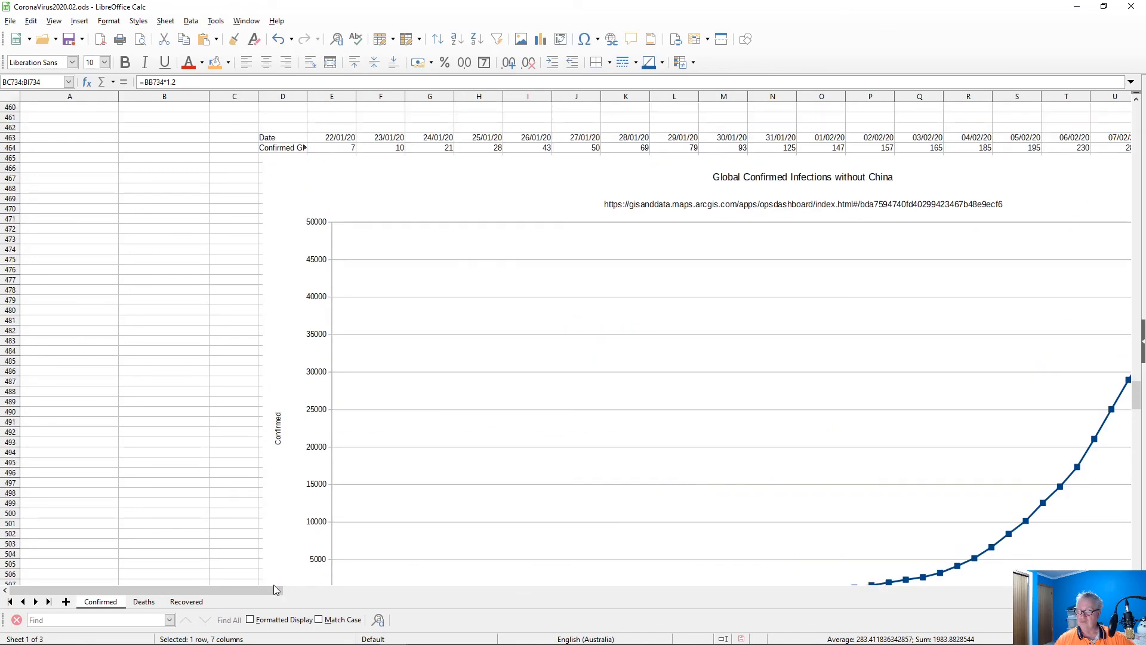
pyautogui.moveTo(279, 595); pyautogui.dragTo(853, 555)
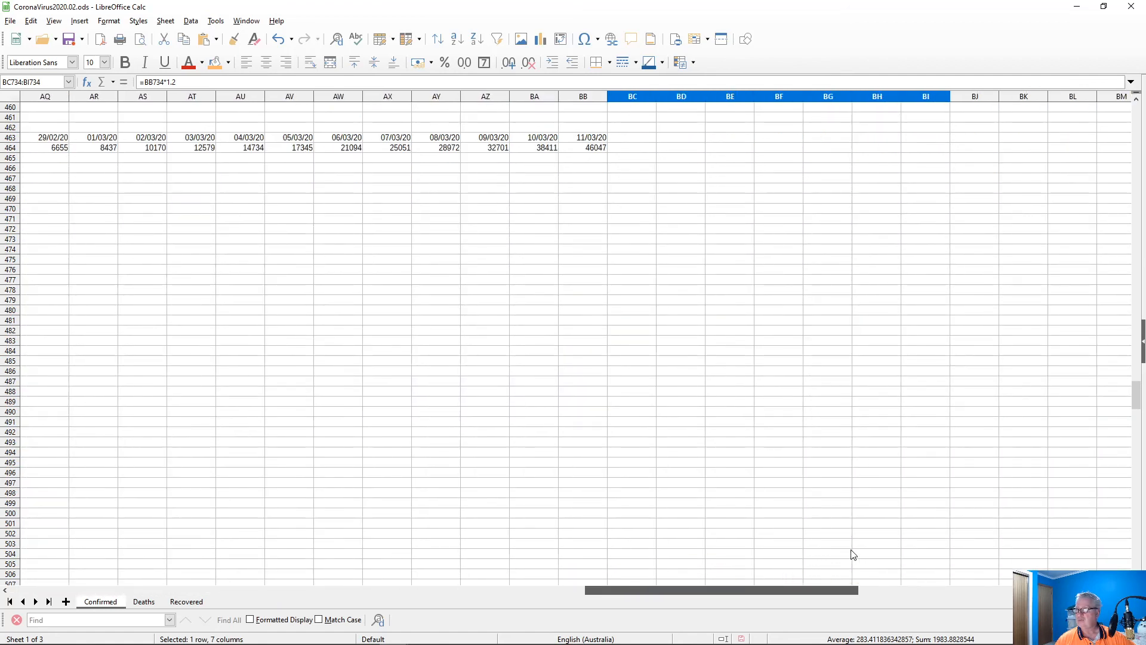
pyautogui.click(625, 149)
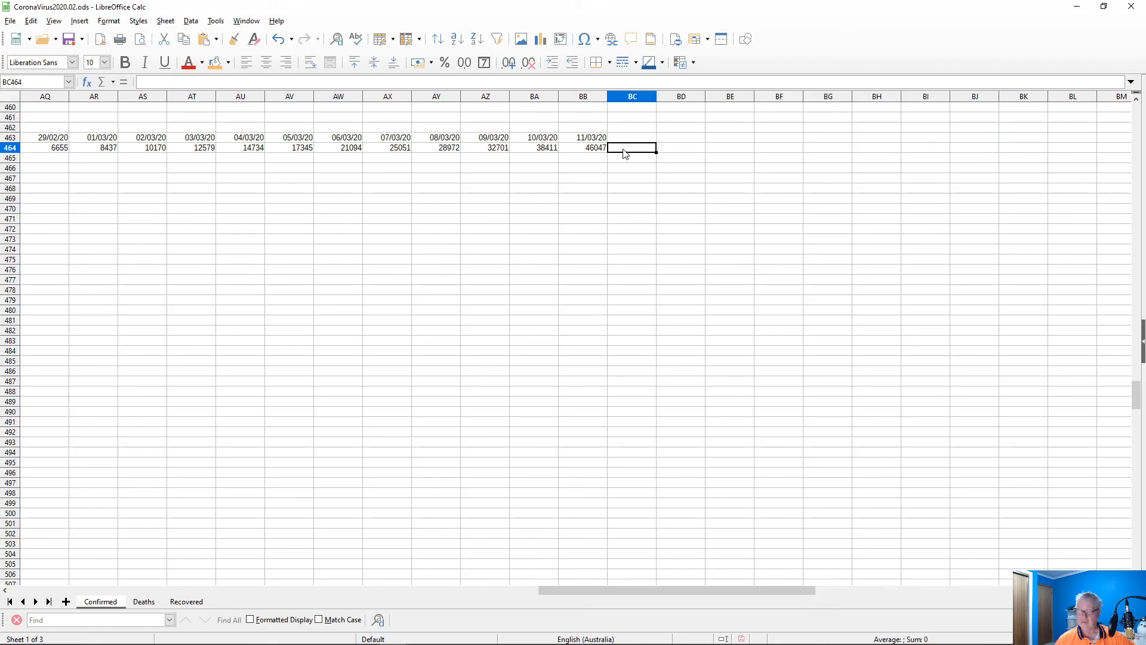
pyautogui.write('55256.4\t66307.68\t79569.216\t95483.0592\t114579.671\t137495.6052\t164994.7263')
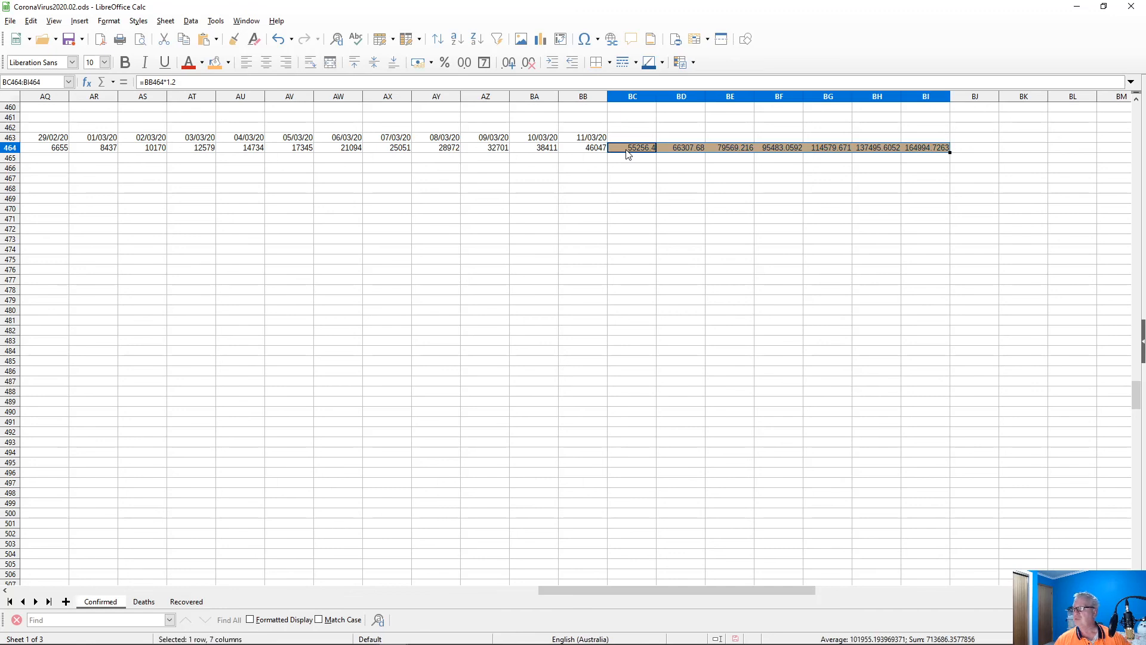
pyautogui.click(923, 153)
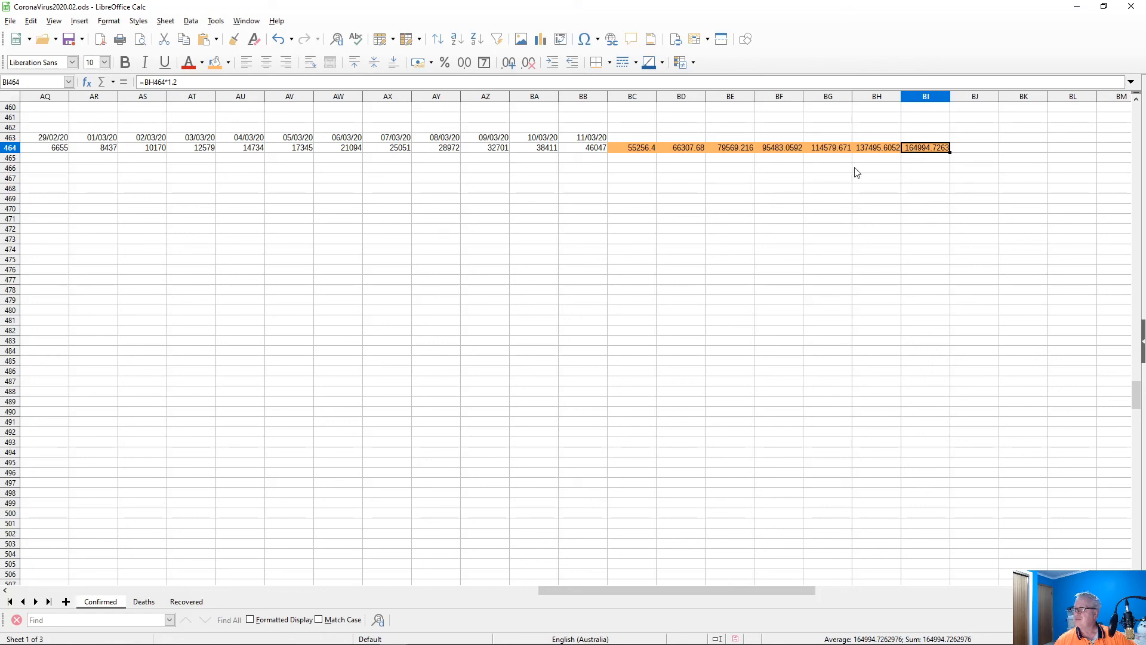
# - Paste the copied projection formulas into BC408:BI408, at the end of the global confirmed infections row
pyautogui.scroll(7, 573, 343)
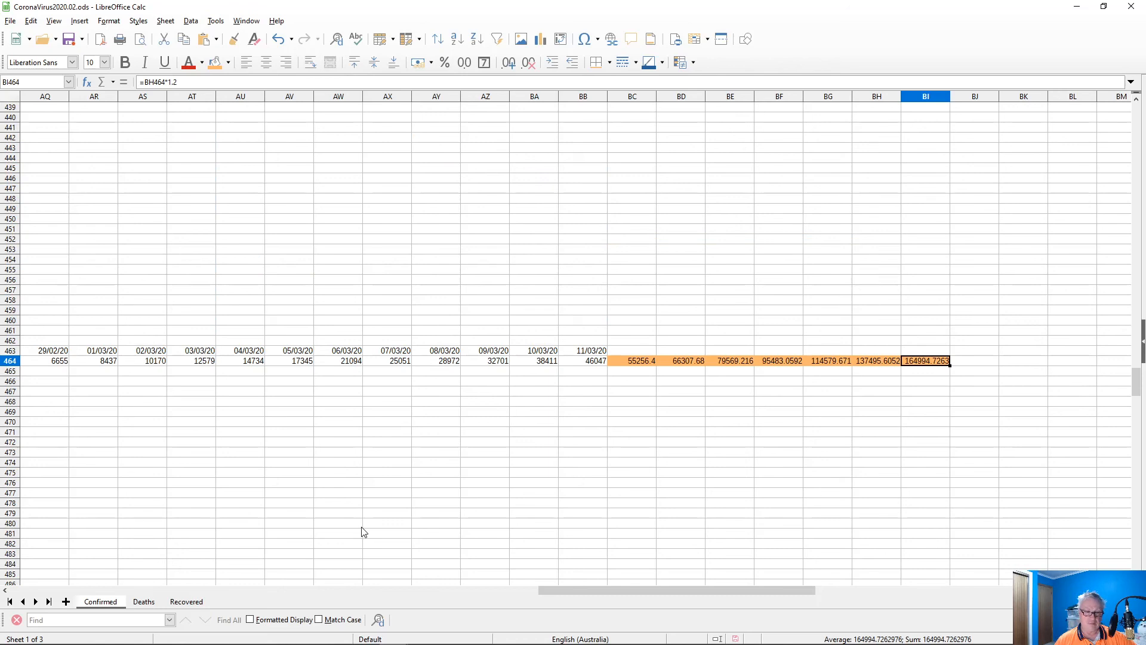
pyautogui.scroll(8, 420, 517)
pyautogui.moveTo(583, 593); pyautogui.dragTo(90, 594)
pyautogui.scroll(8, 693, 460)
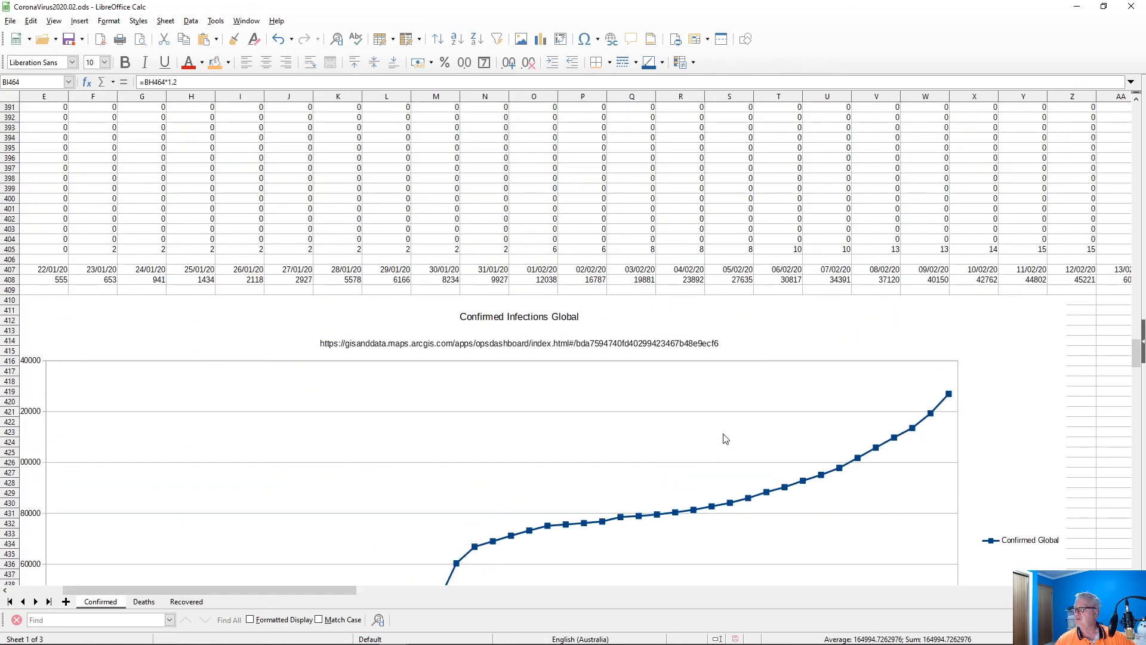
pyautogui.click(965, 284)
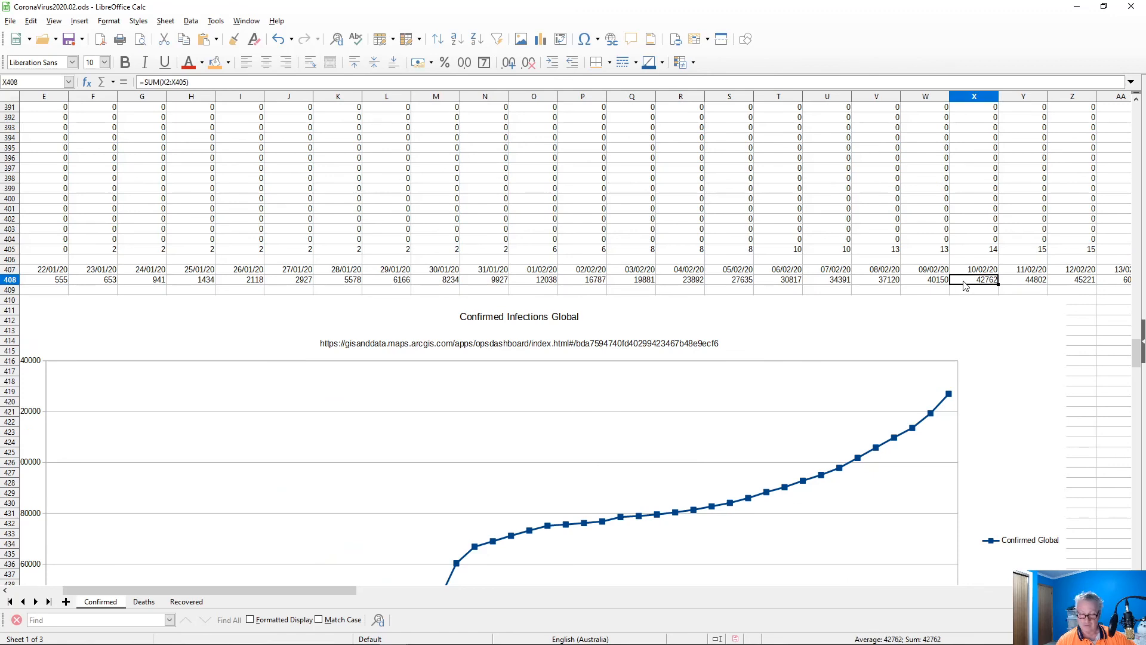
pyautogui.hotkey('ctrl', 'End')
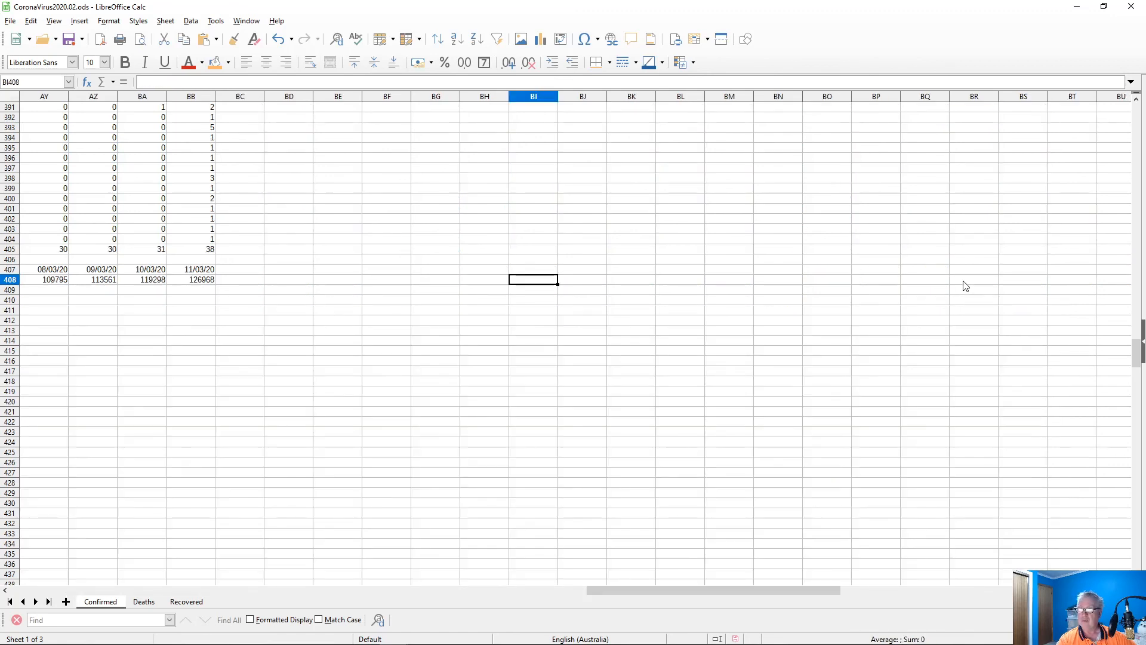
pyautogui.press('Left')
pyautogui.press('Left')
pyautogui.hotkey('ctrl', 'Left')
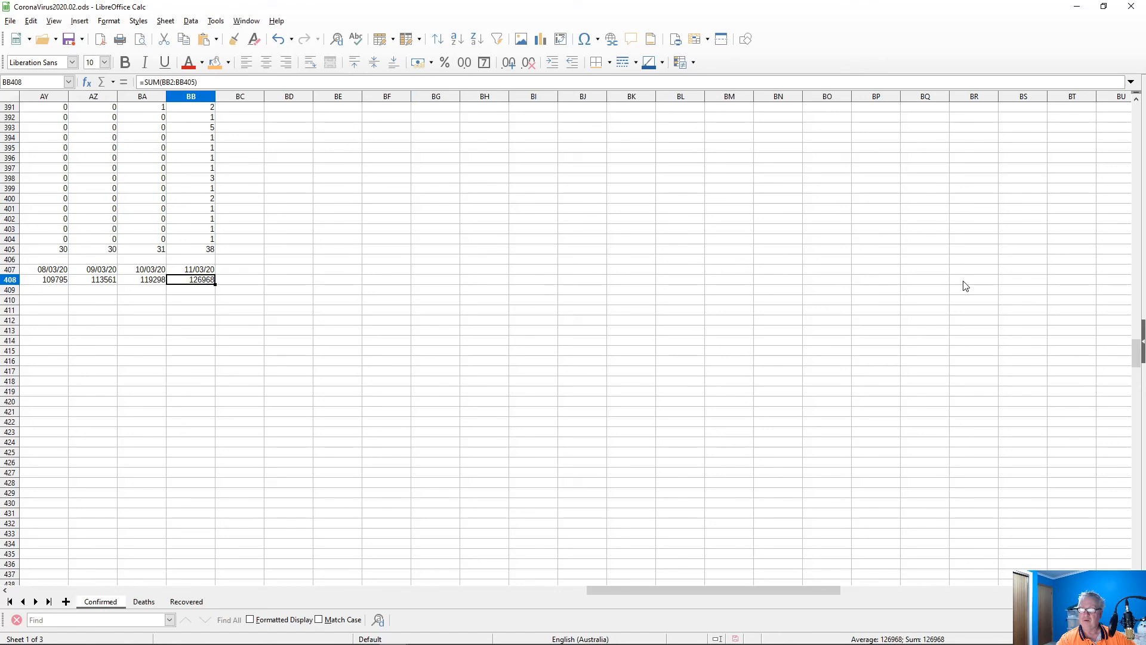
pyautogui.press('Right')
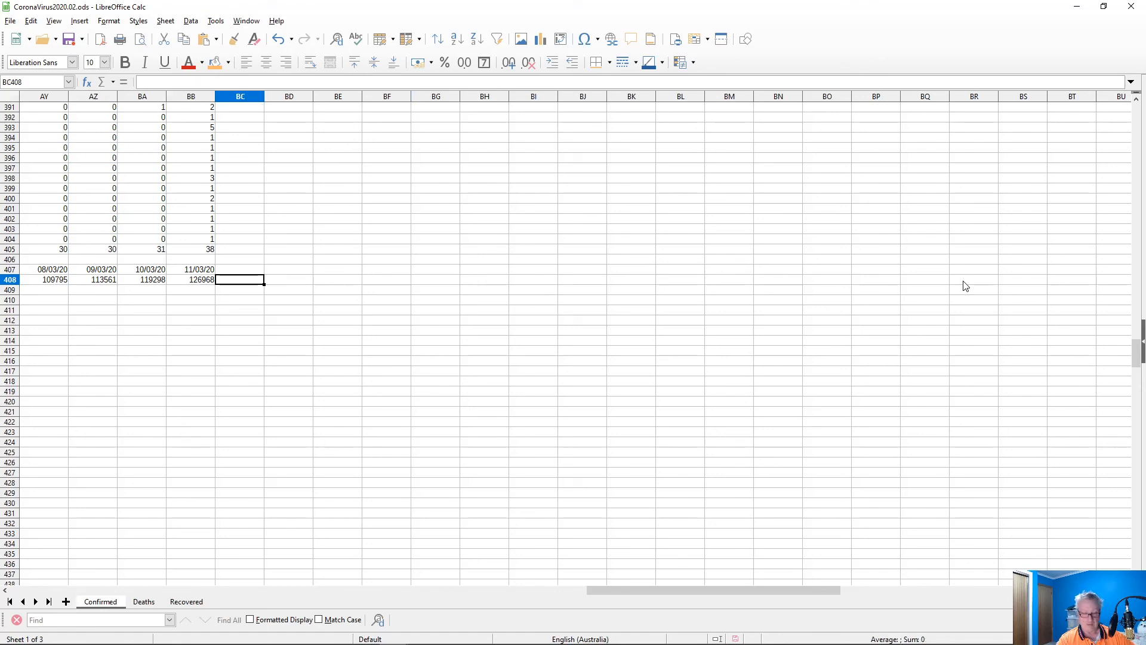
pyautogui.write('152361.6\t182833.92\t219400.704\t263280.8448\t315937.0138\t379124.4165\t454949.2998')
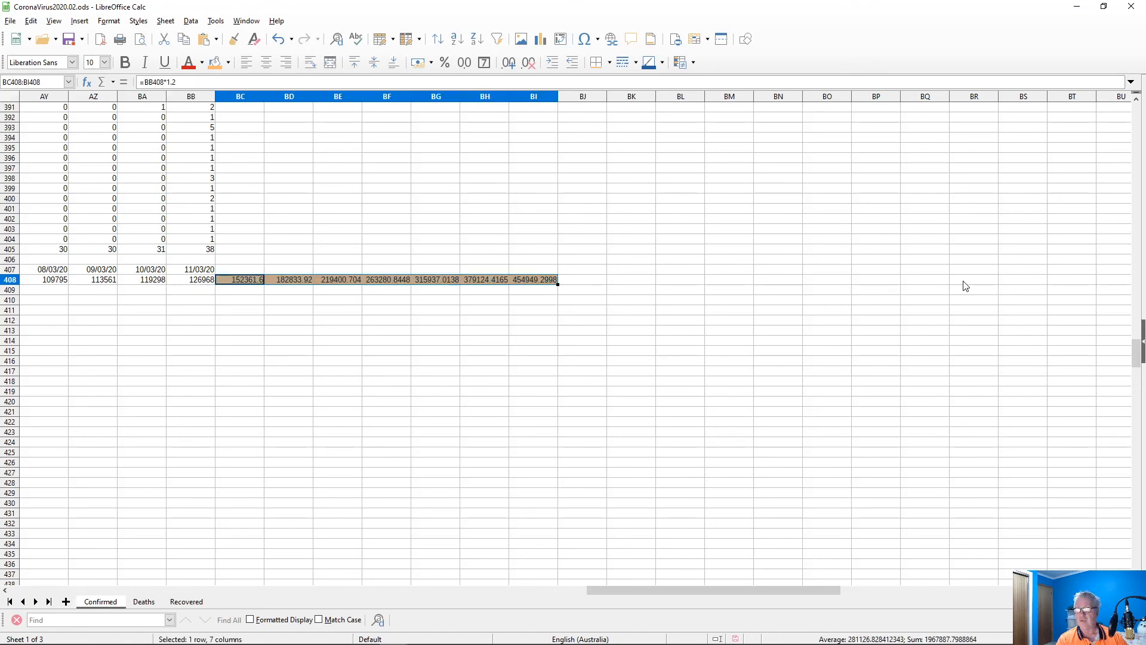
# - Review the projected global counts across BC408:BI408, from the first projected day to the seventh
pyautogui.press('Right')
pyautogui.press('Right')
pyautogui.press('Right')
pyautogui.press('Right')
pyautogui.press('Right')
pyautogui.press('Right')
pyautogui.press('Left')
pyautogui.press('Left')
pyautogui.press('Left')
pyautogui.press('Left')
pyautogui.press('Left')
pyautogui.press('Left')
pyautogui.press('Left')
pyautogui.press('Left')
pyautogui.press('Right')
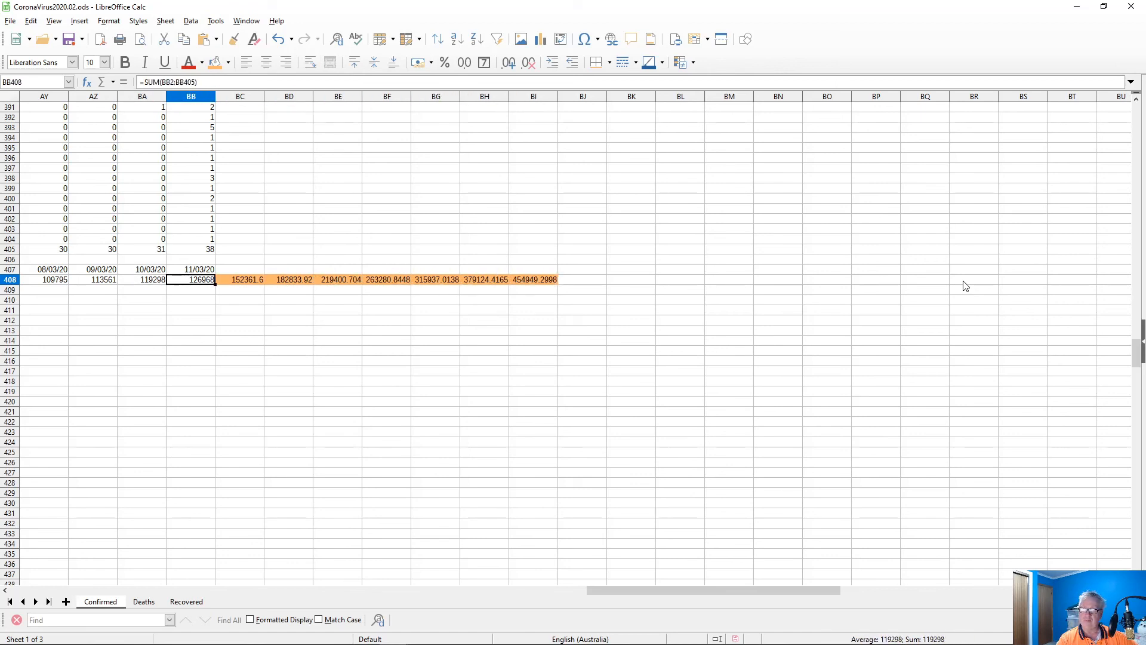
pyautogui.press('Right')
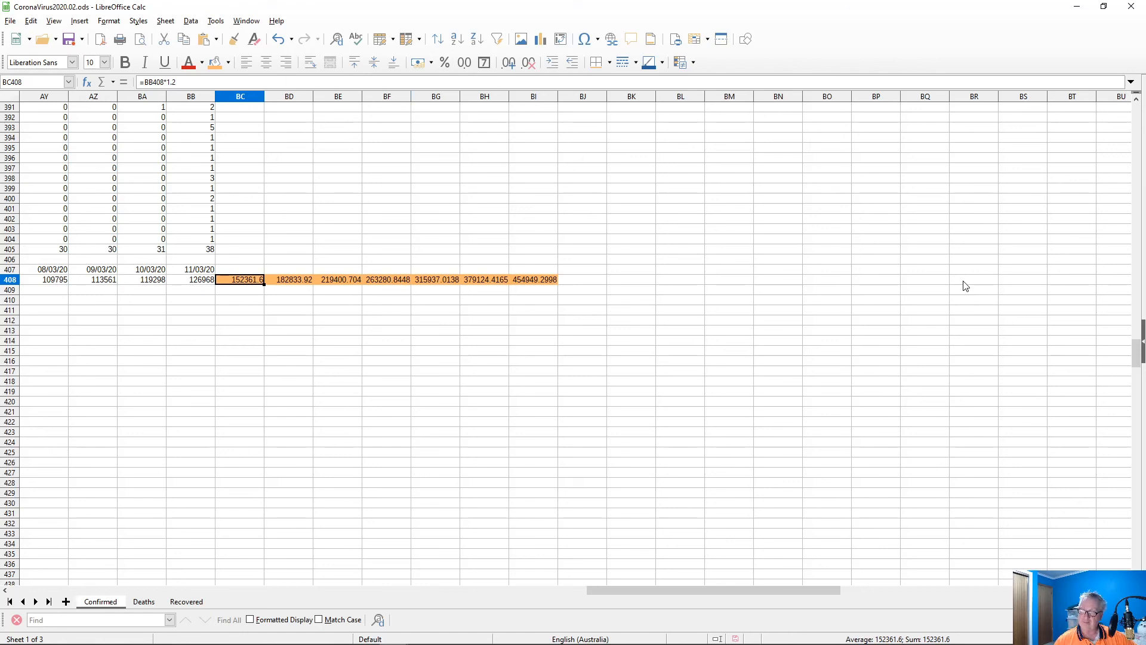
pyautogui.click(520, 284)
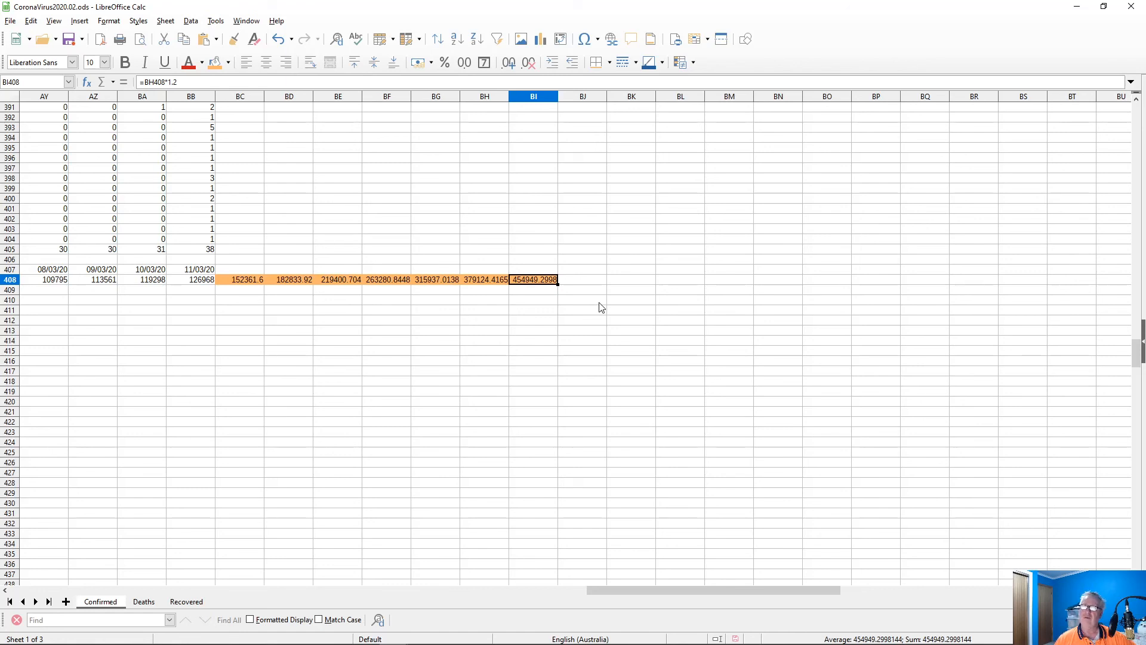
# - Check the daily growth percentage for 11/03/20 in BB680 and its formula
pyautogui.scroll(-17, 413, 464)
pyautogui.scroll(-20, 463, 460)
pyautogui.scroll(-20, 482, 465)
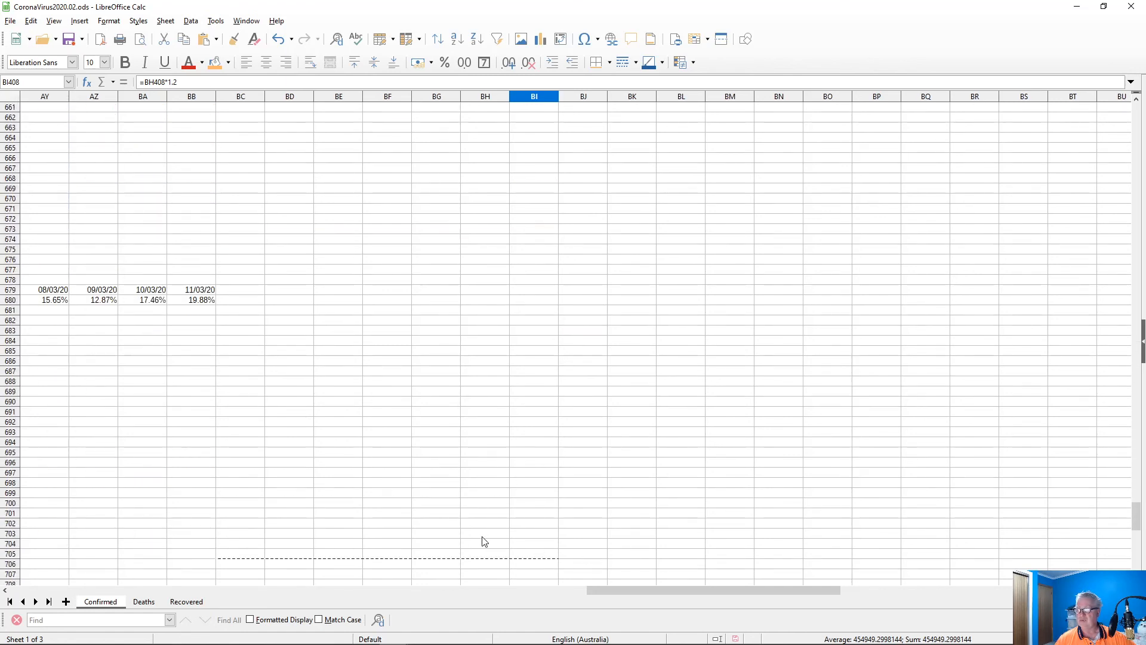
pyautogui.click(174, 301)
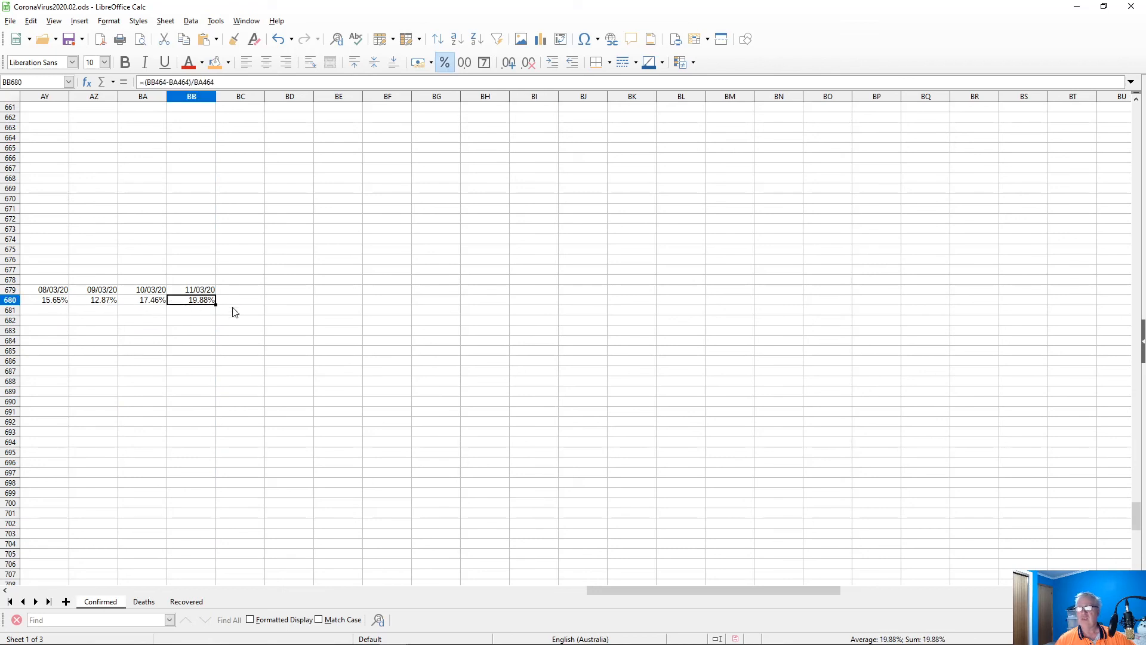
# - Return to the US county rows around row 241 and view their region names in column A
pyautogui.scroll(20, 253, 376)
pyautogui.scroll(20, 360, 425)
pyautogui.scroll(20, 391, 431)
pyautogui.scroll(20, 417, 428)
pyautogui.scroll(11, 425, 439)
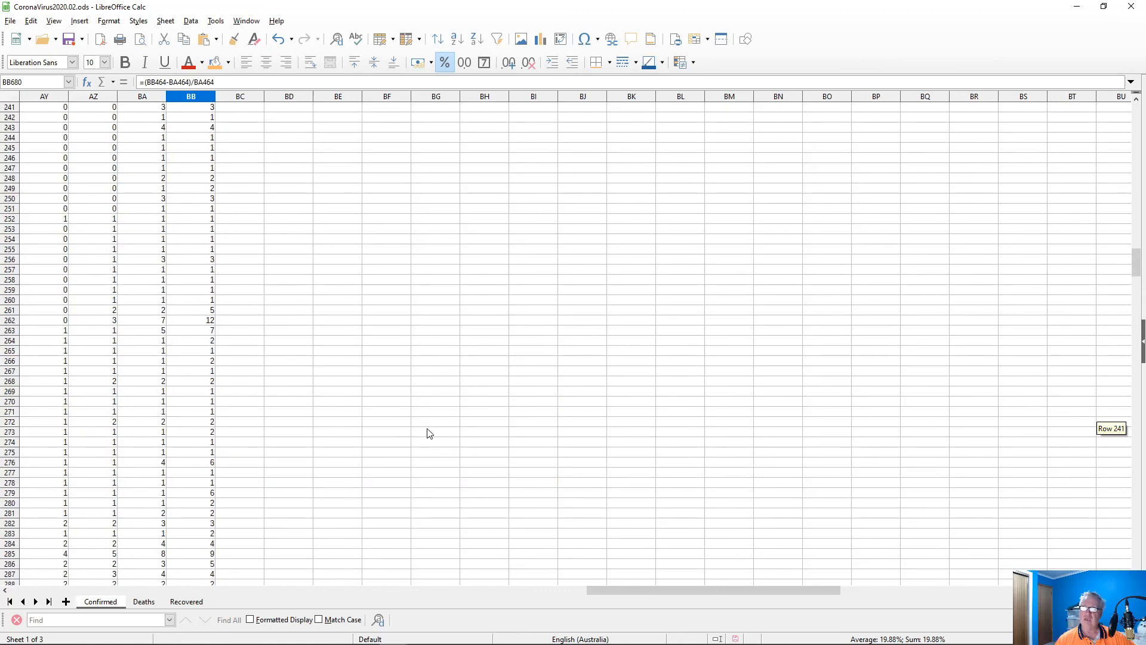
pyautogui.moveTo(642, 596); pyautogui.dragTo(65, 568)
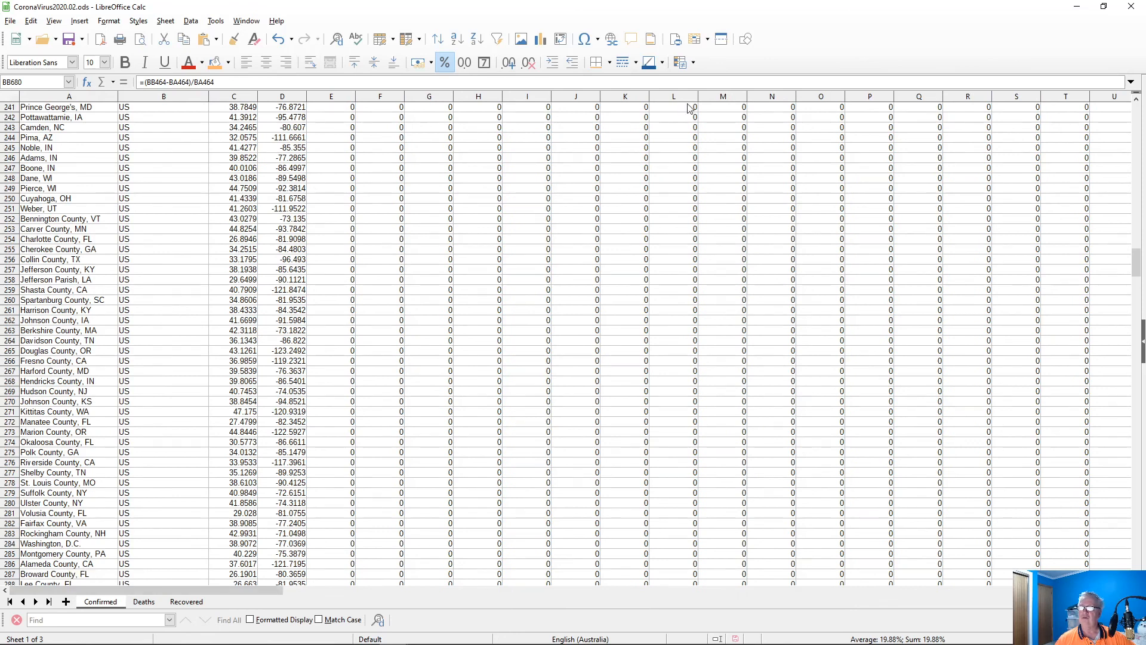